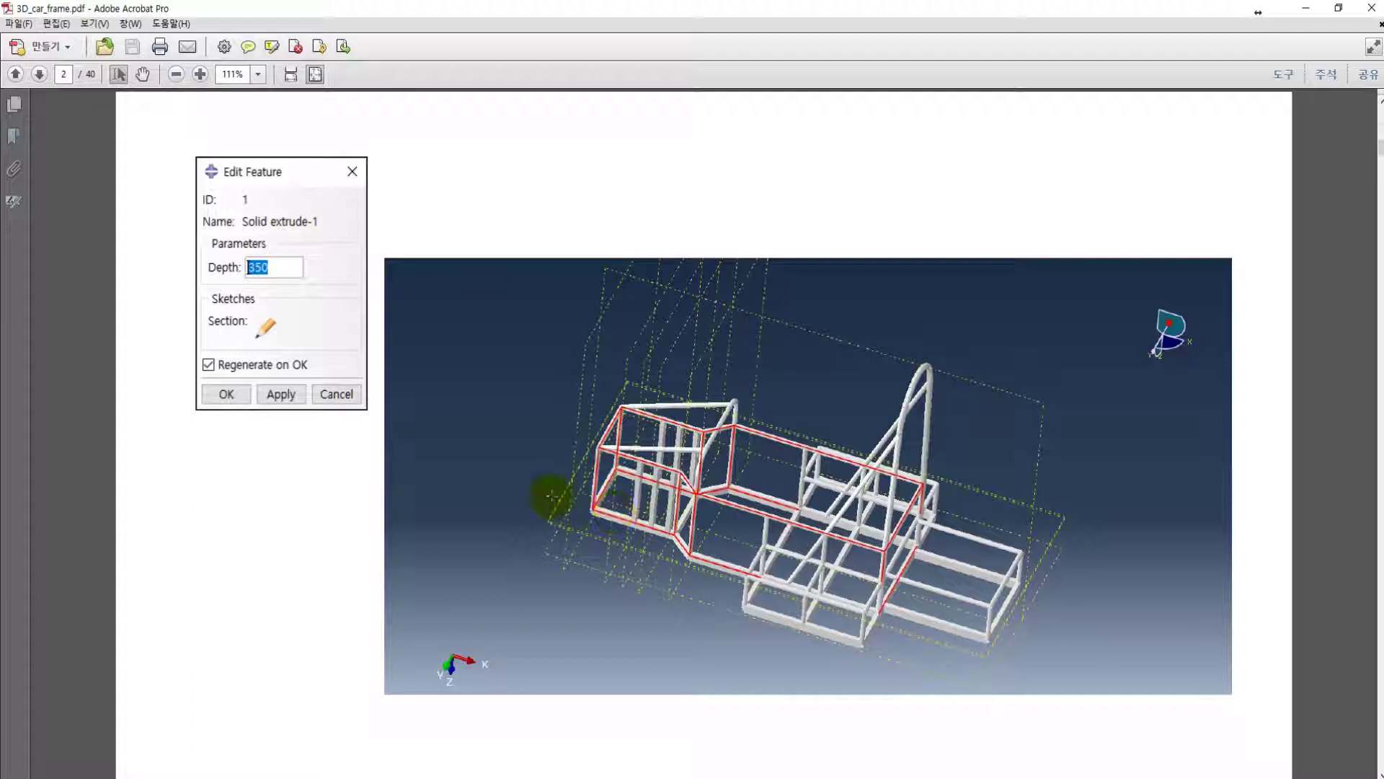
- Review the PDF drawings of the frame's base sketch and its dimensions, then switch to Abaqus/CAE
key(Page_Down)
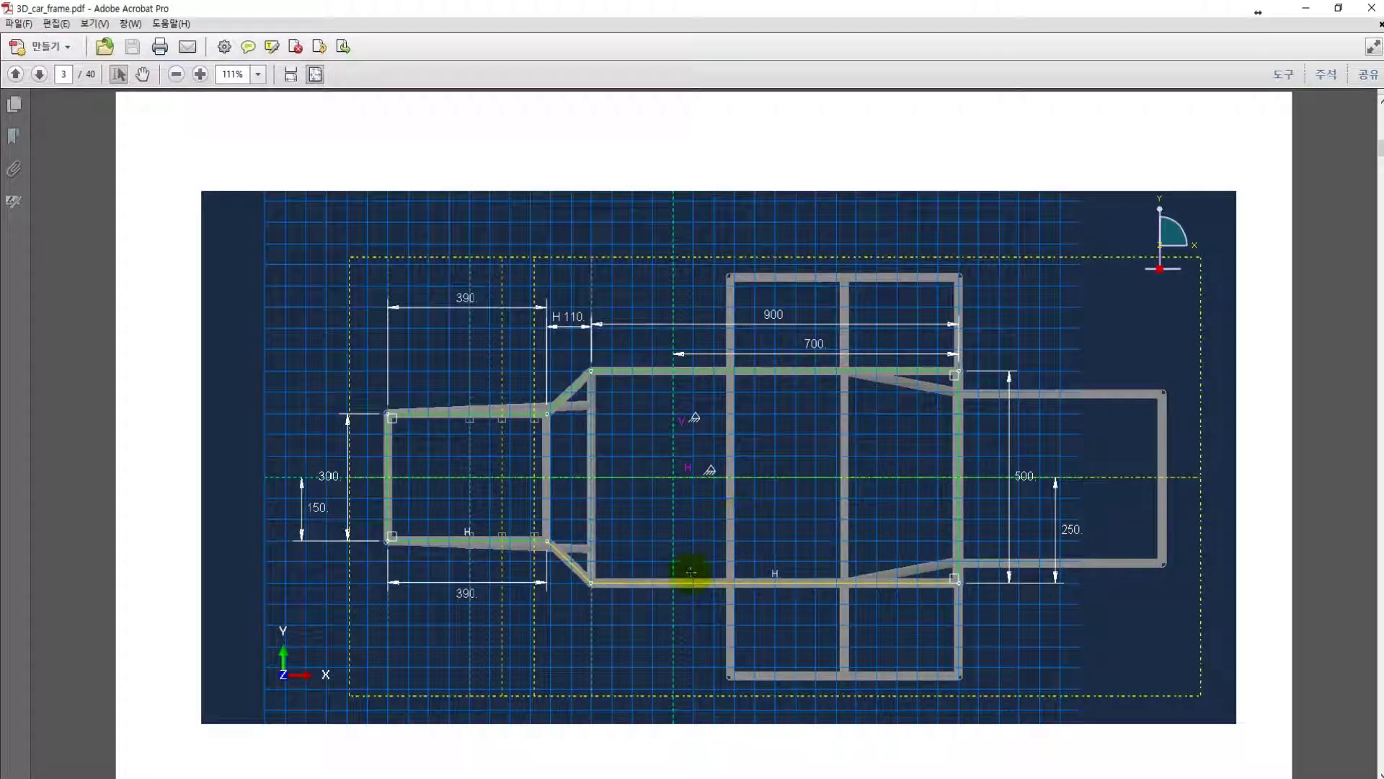
key(Page_Down)
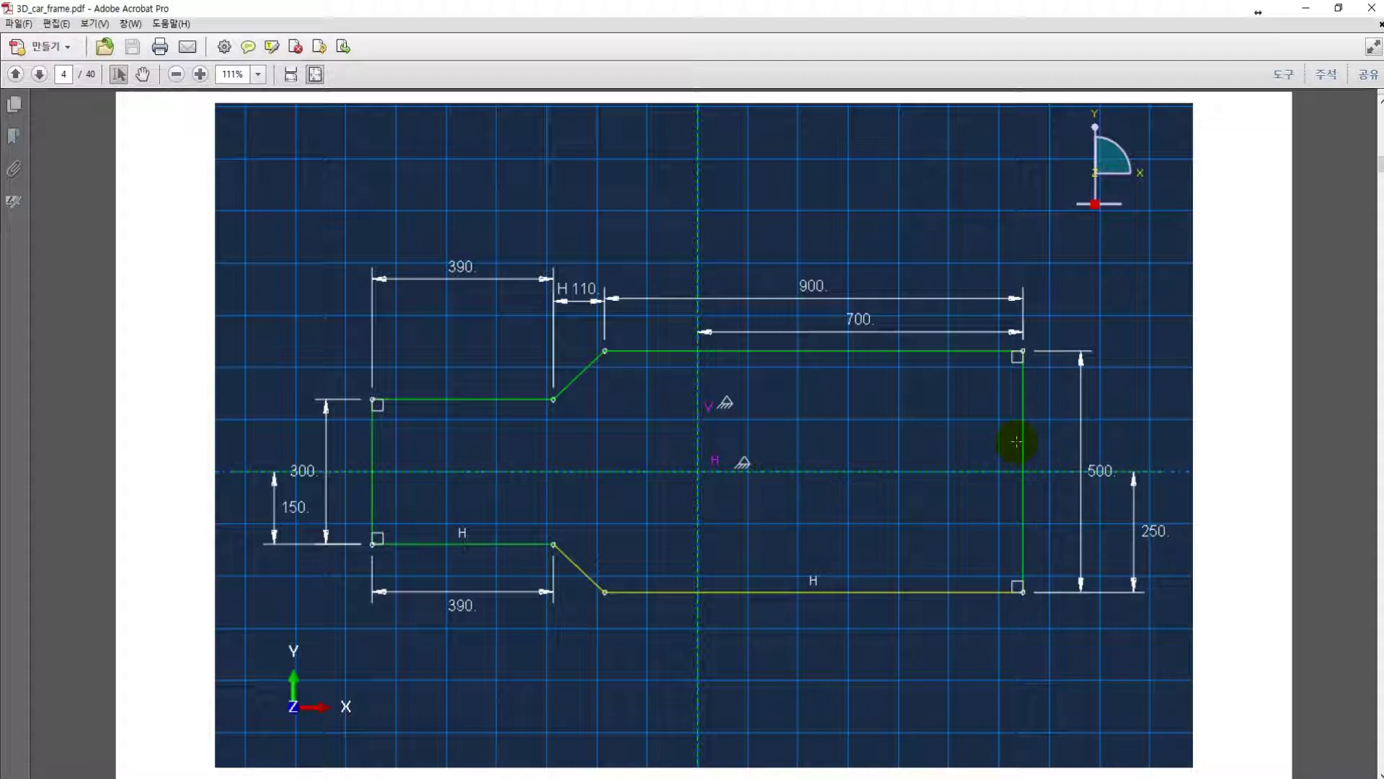
click(1304, 8)
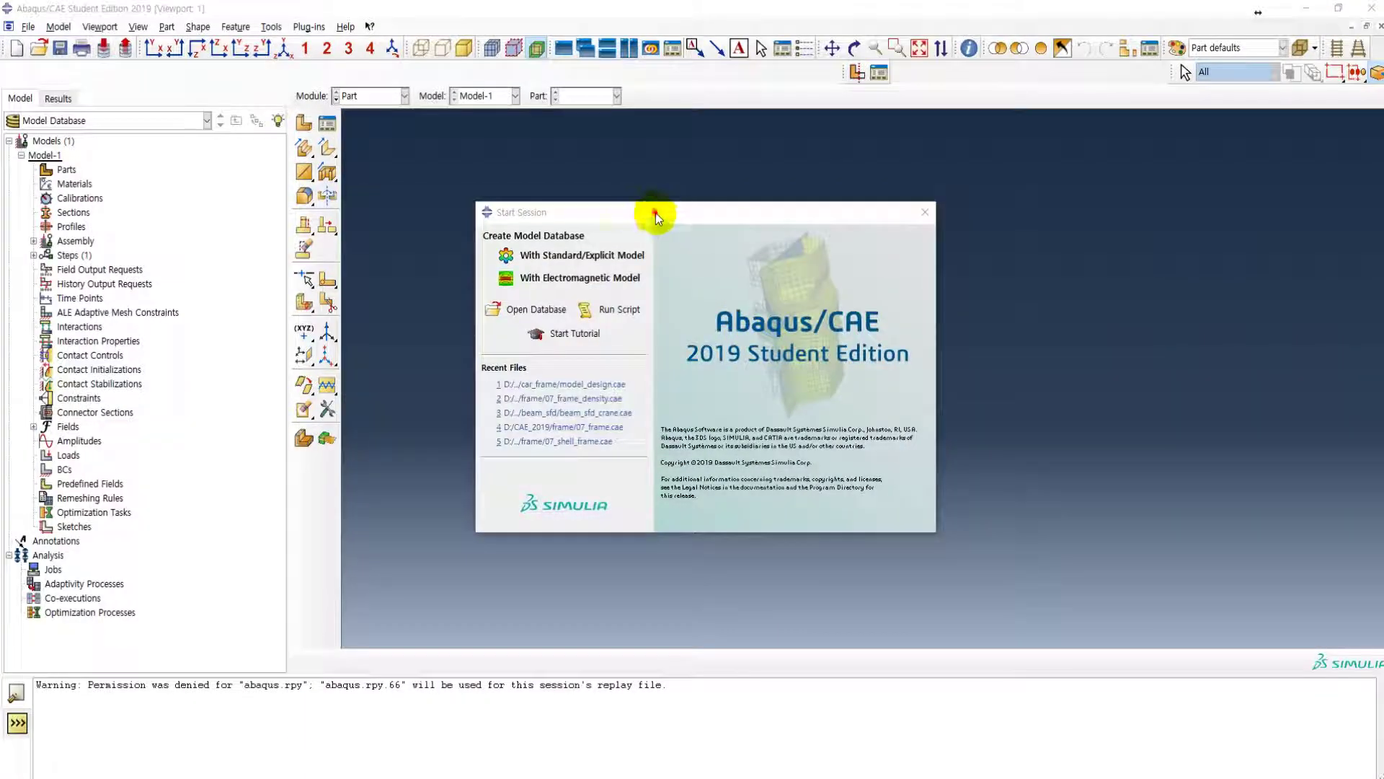
- Start a new Standard/Explicit model database and rename Model-1 to EV_FRAME
click(562, 256)
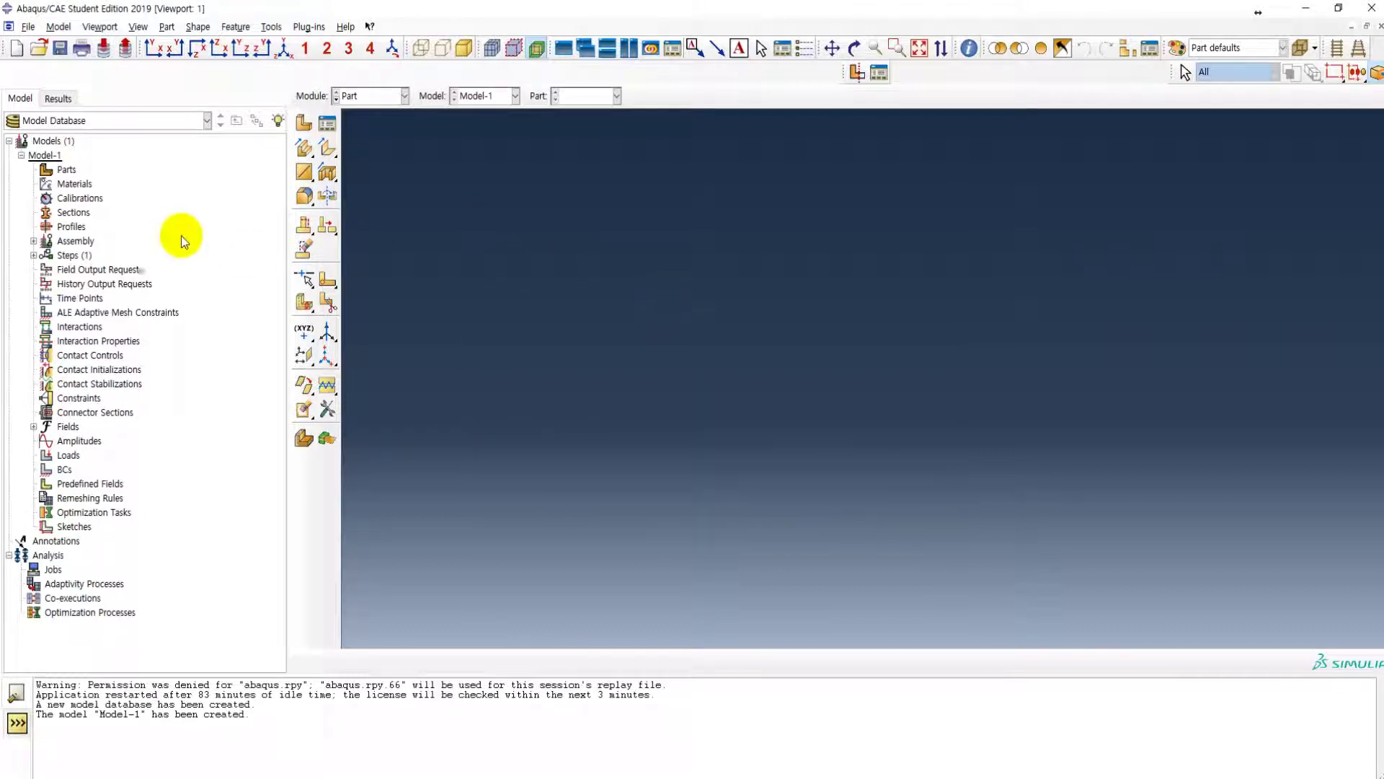
right_click(42, 155)
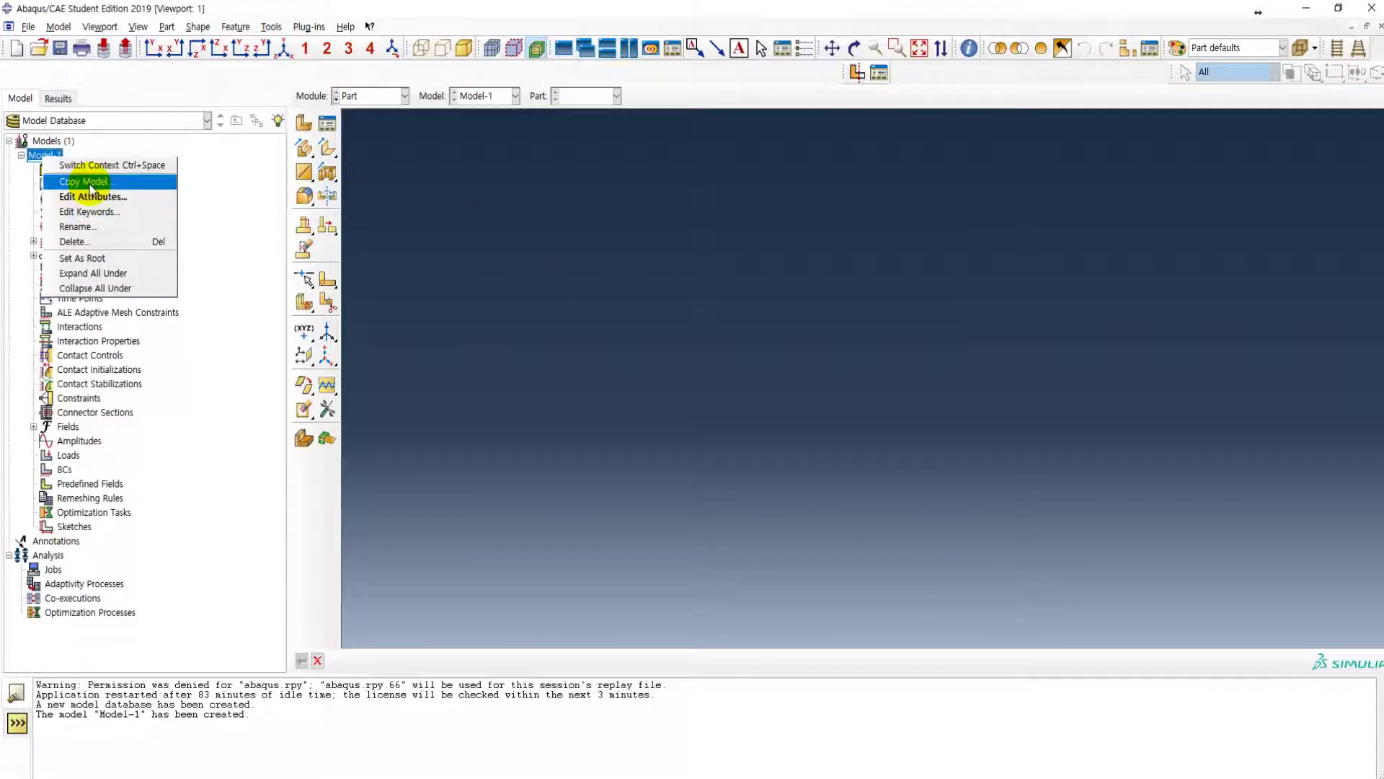
click(90, 226)
text(E)
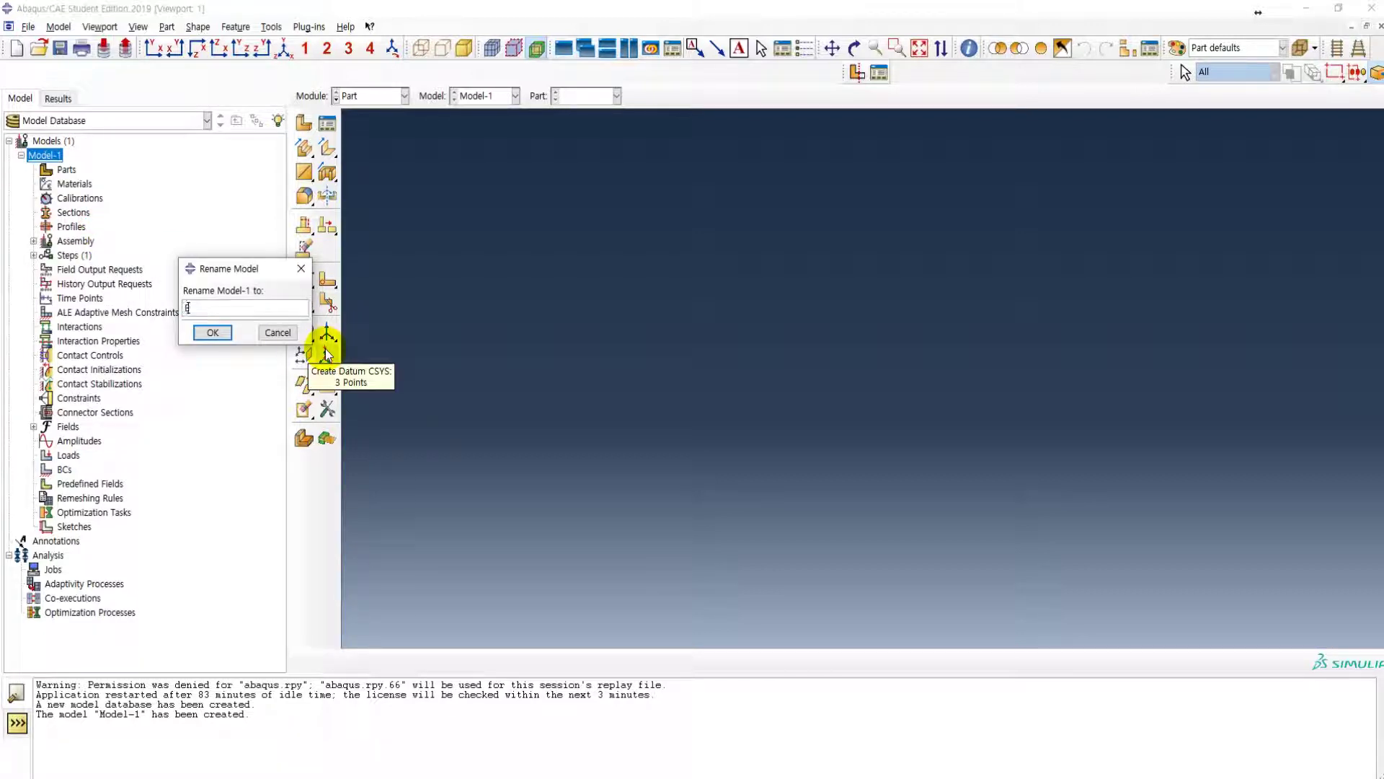
text(V_FRAME)
click(212, 332)
- Create a 3D deformable solid extrusion part named frame with an approximate size of 2000
double_click(66, 170)
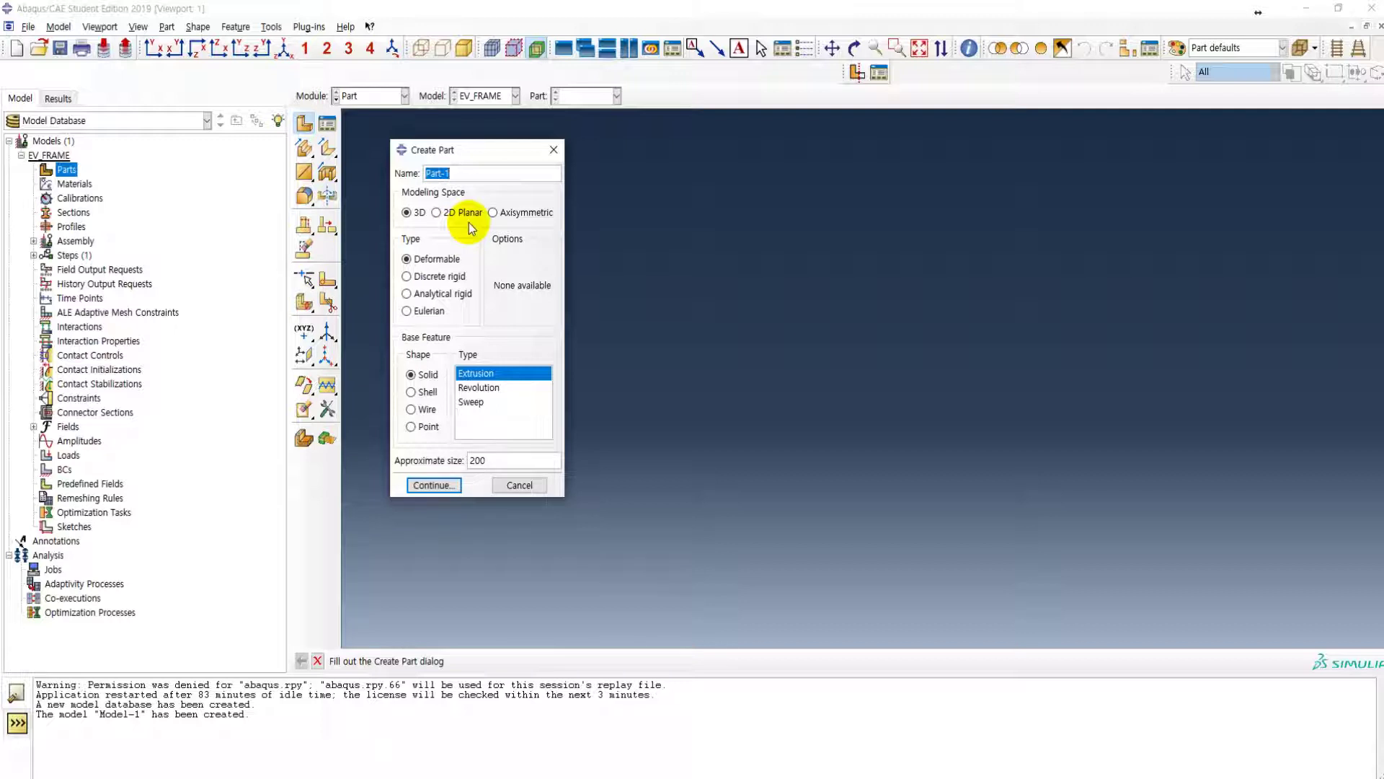
text(frame)
click(406, 212)
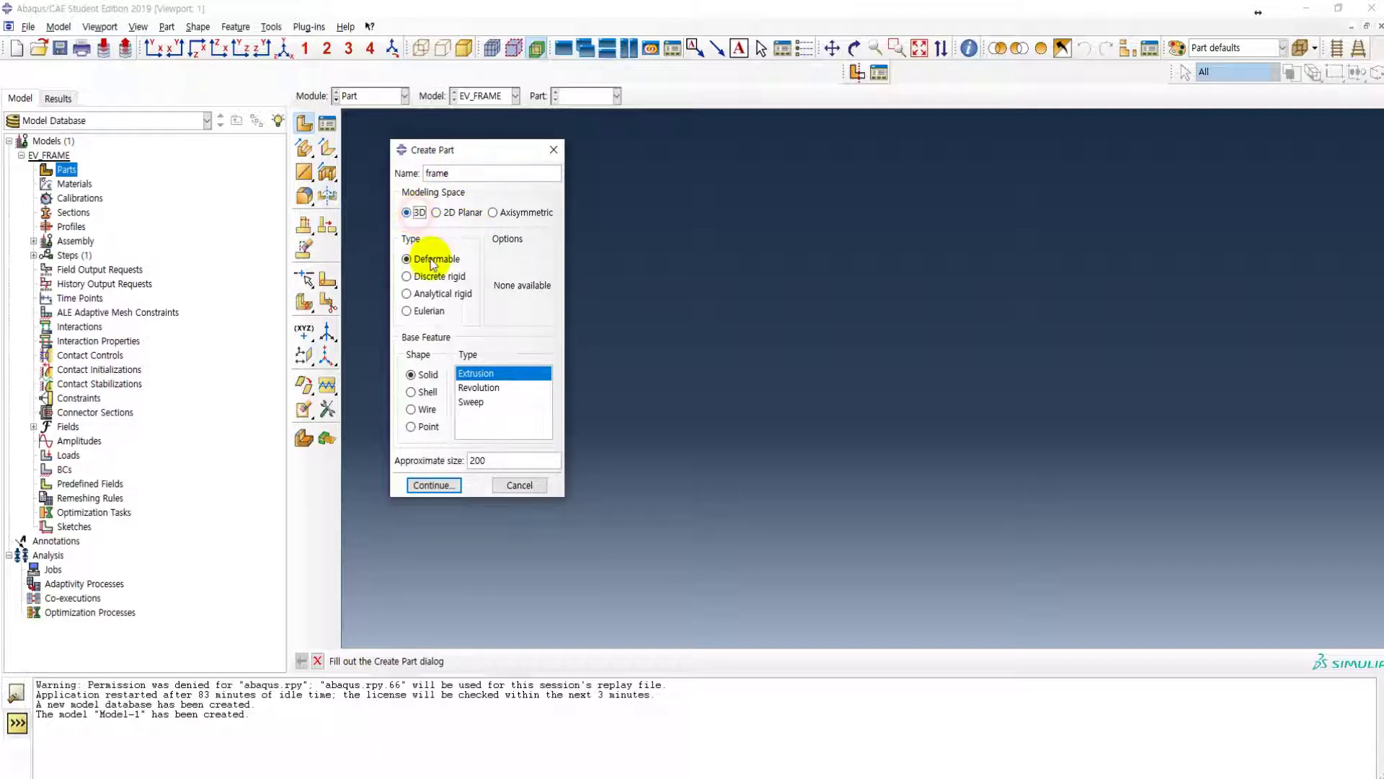
click(434, 262)
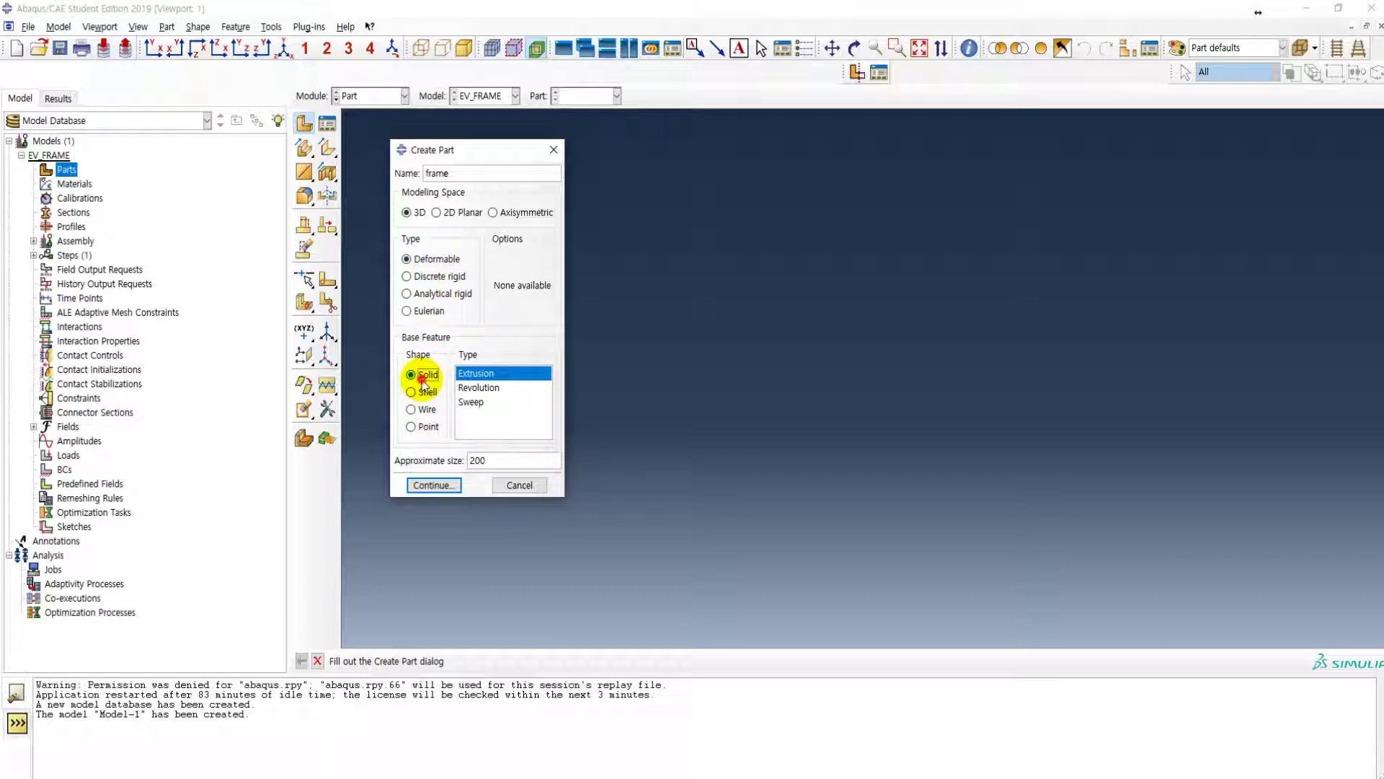
click(424, 380)
click(478, 375)
double_click(495, 460)
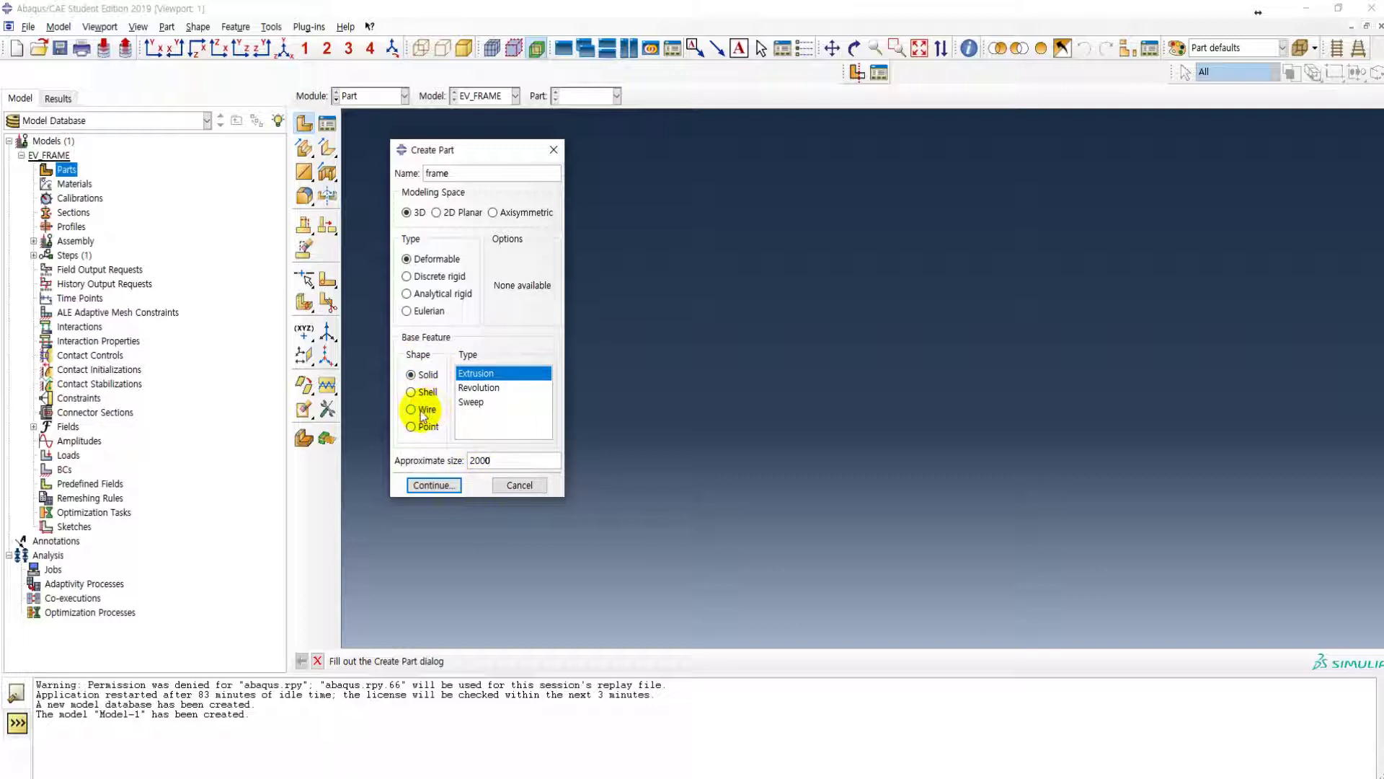
click(436, 485)
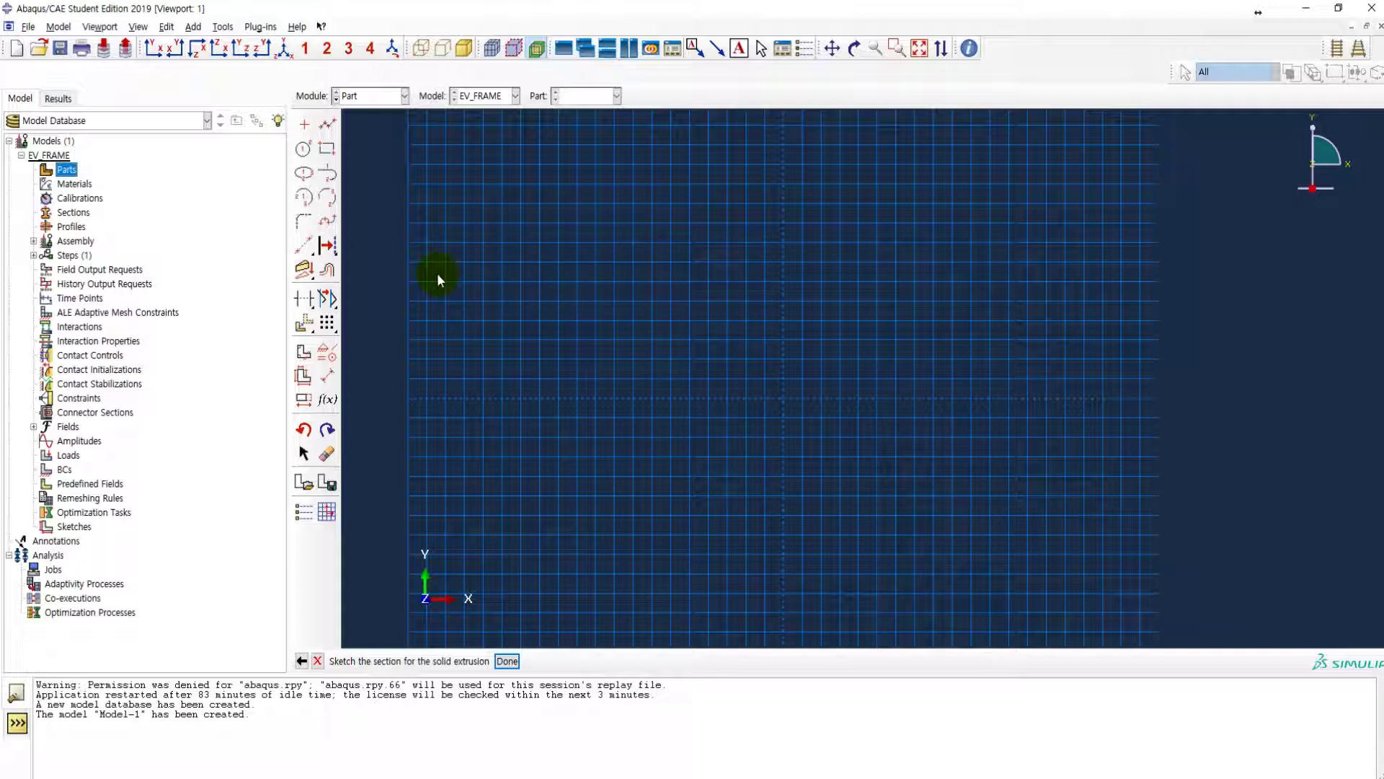
- Sketch a rectangle about 200 by 300 left of the origin and a larger one about 800 by 600 beside it
click(327, 149)
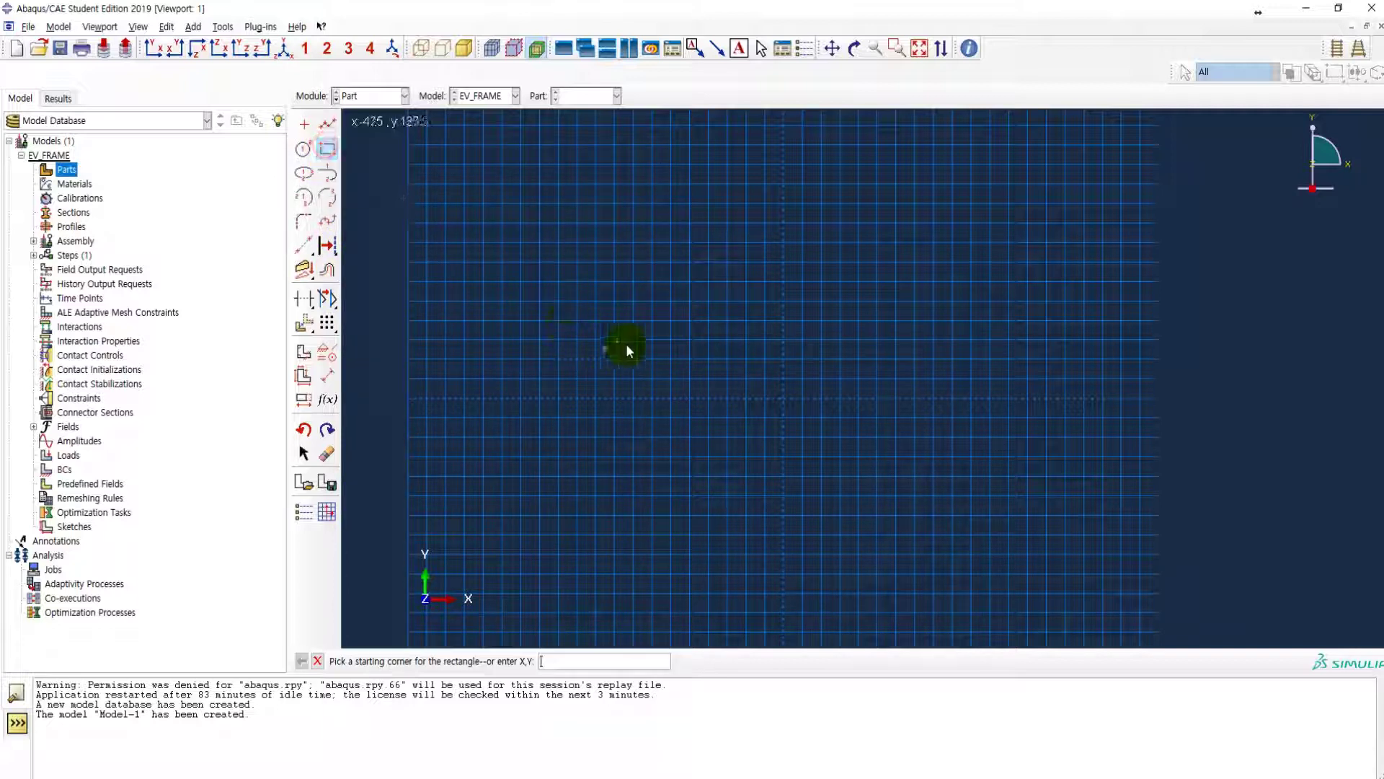
click(633, 339)
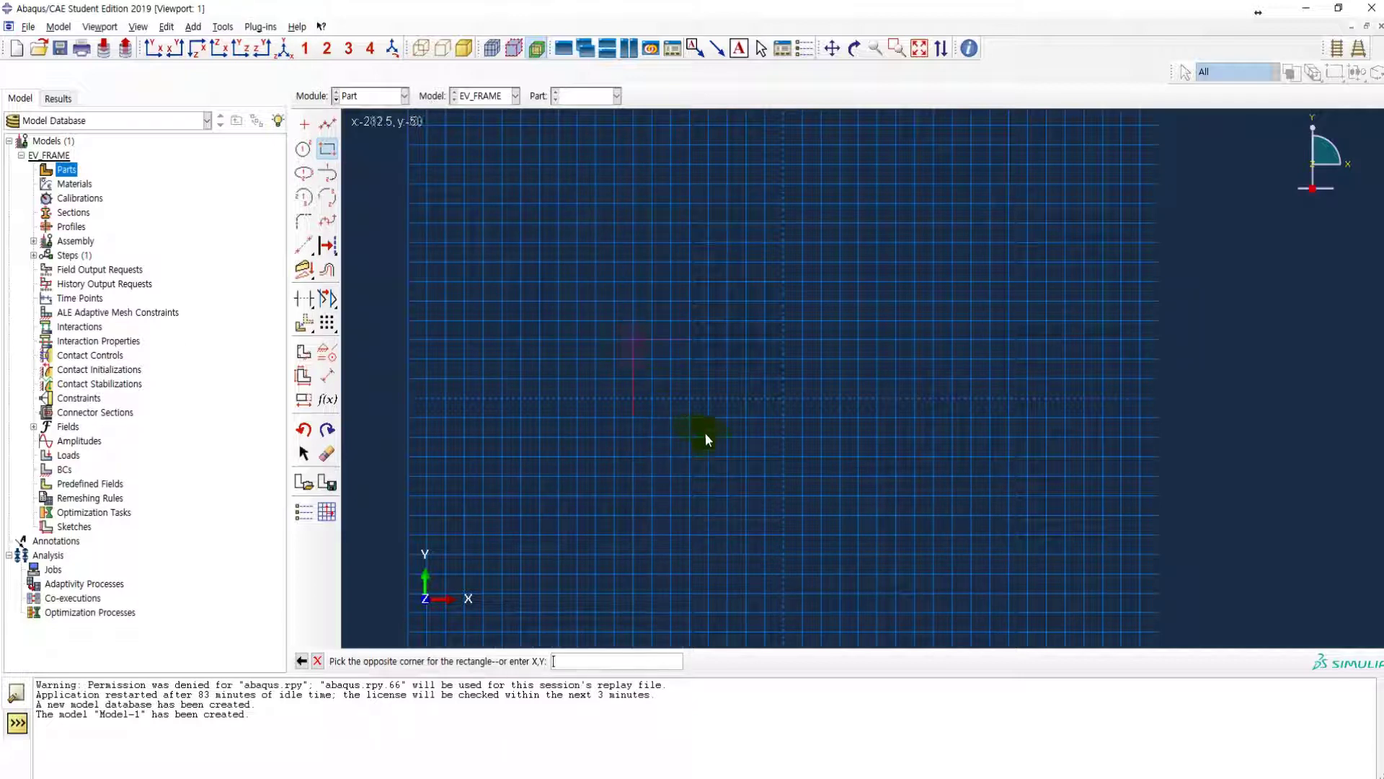
click(710, 454)
click(746, 282)
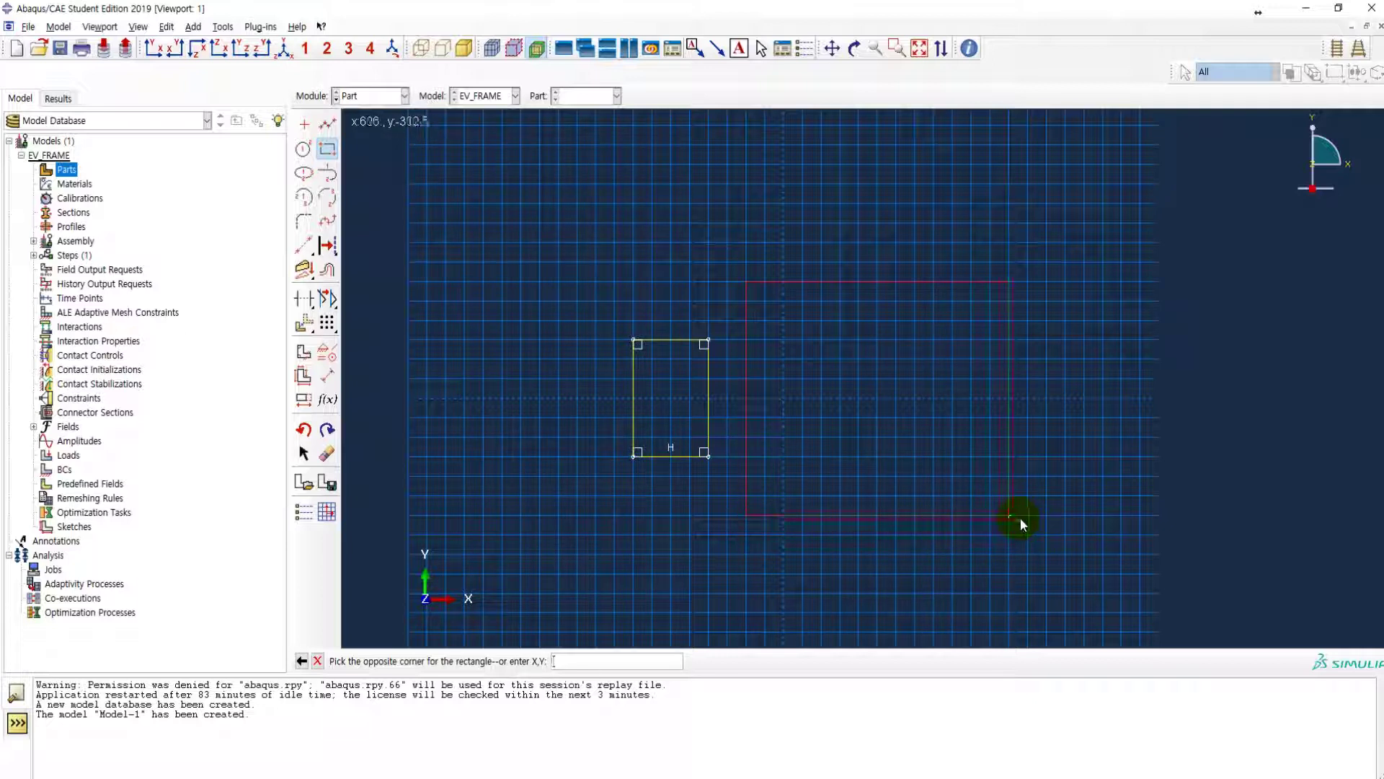
click(1046, 514)
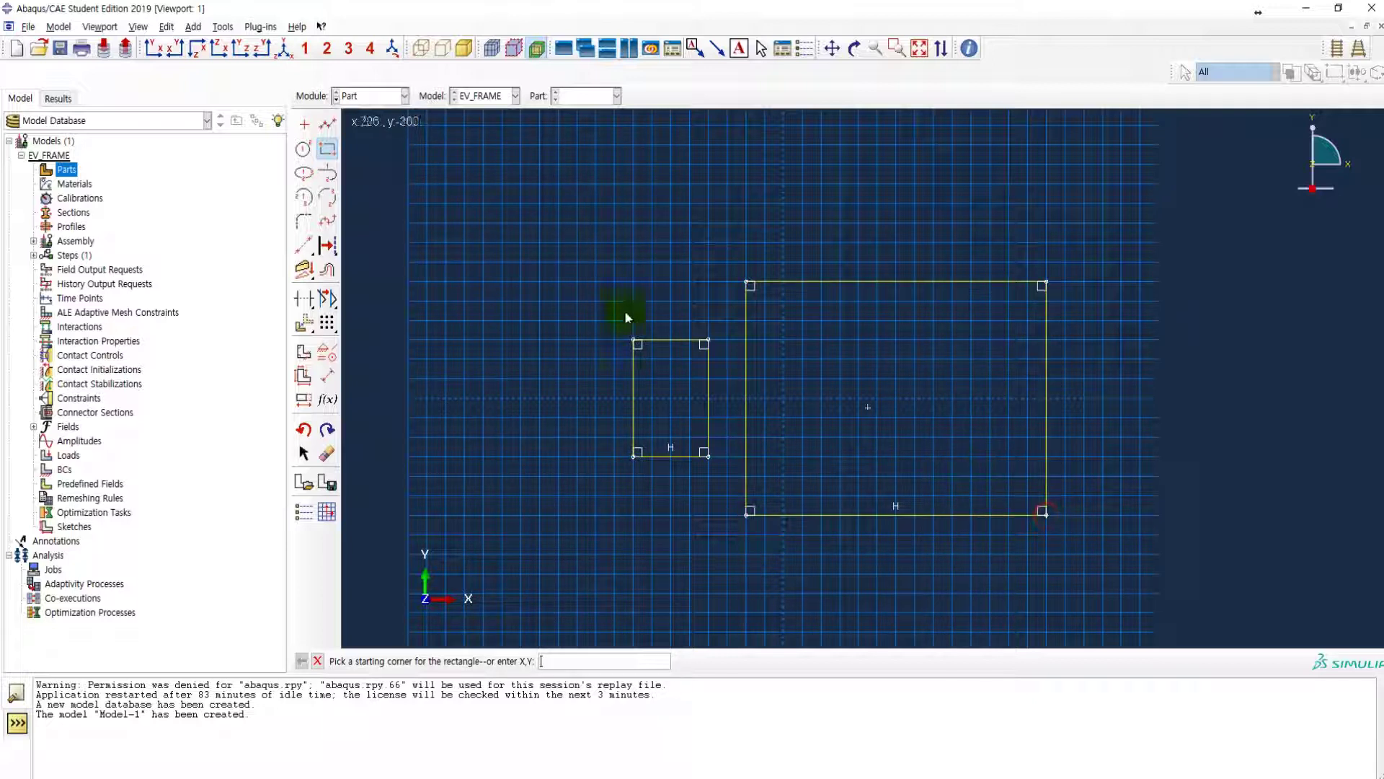
key(Escape)
- Connect the small rectangle's upper and lower right corners to the large rectangle's matching left corners with two slanted lines
click(328, 127)
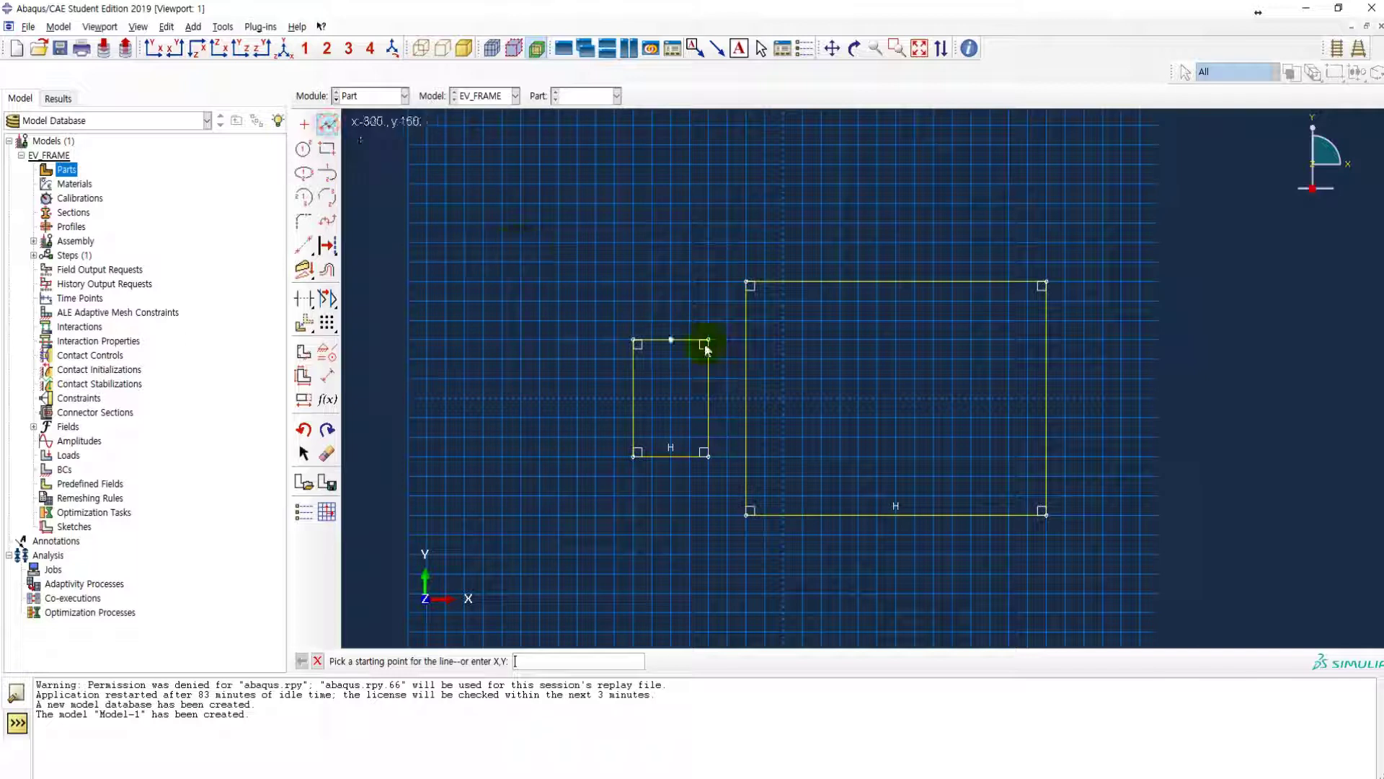
click(708, 339)
click(746, 283)
middle_click(654, 293)
click(707, 456)
click(747, 515)
middle_click(647, 494)
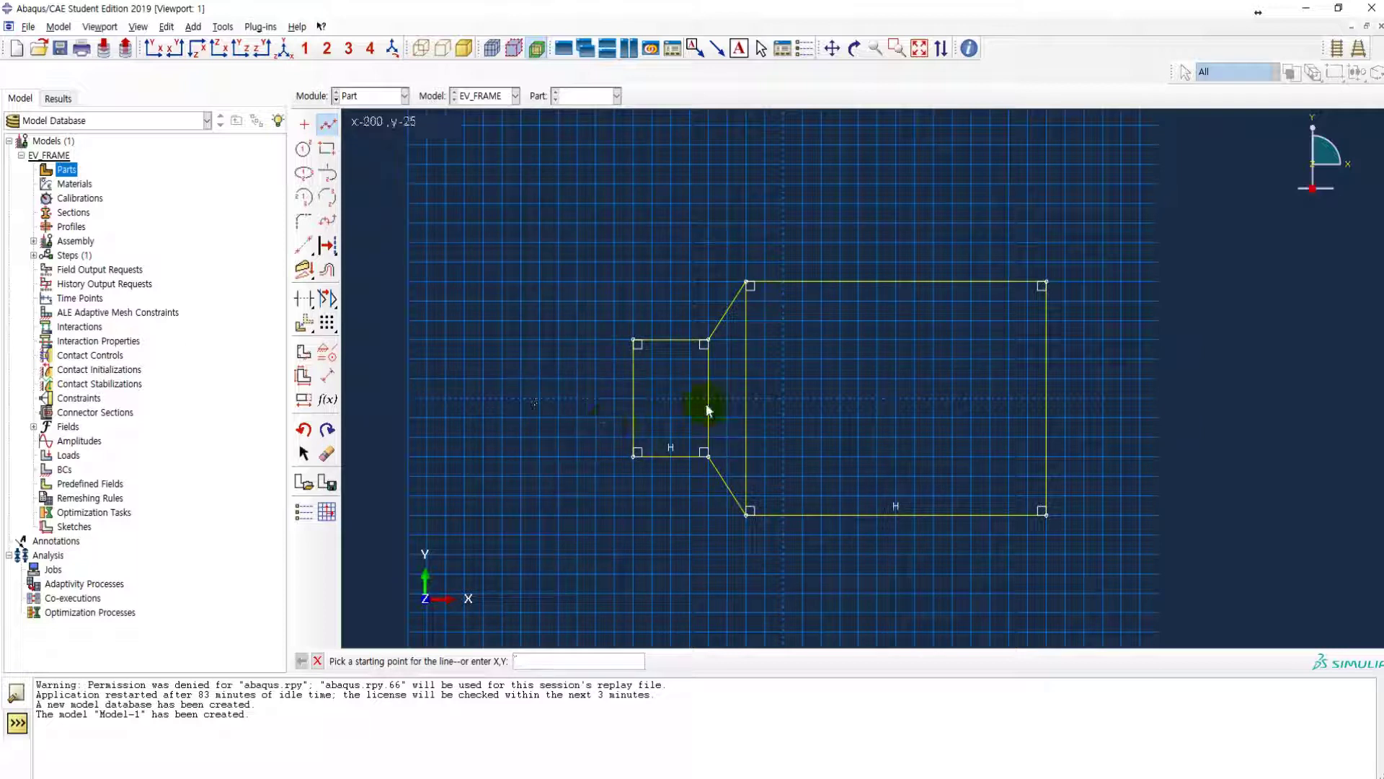
- Trim away the two inner vertical edges between the rectangles to leave one closed outline
click(303, 297)
click(707, 397)
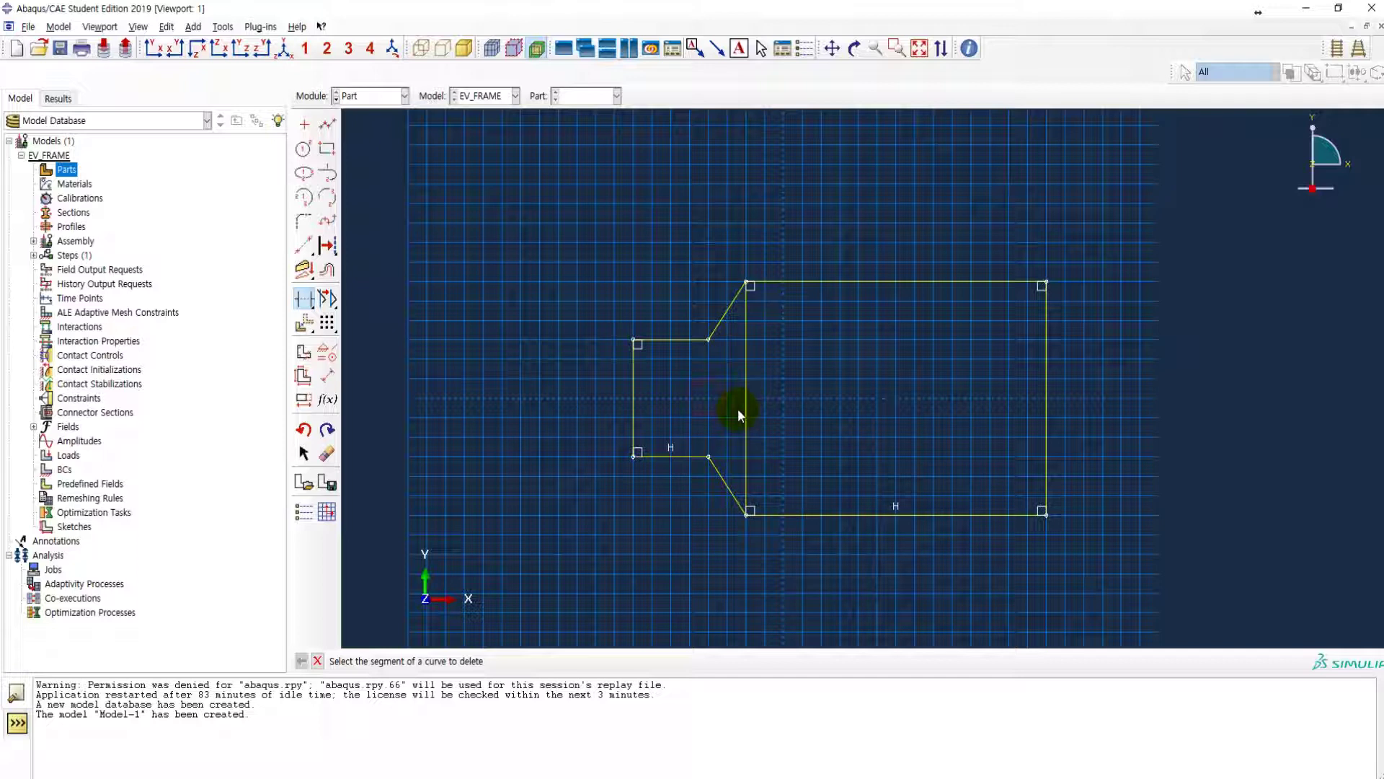
click(746, 393)
key(Escape)
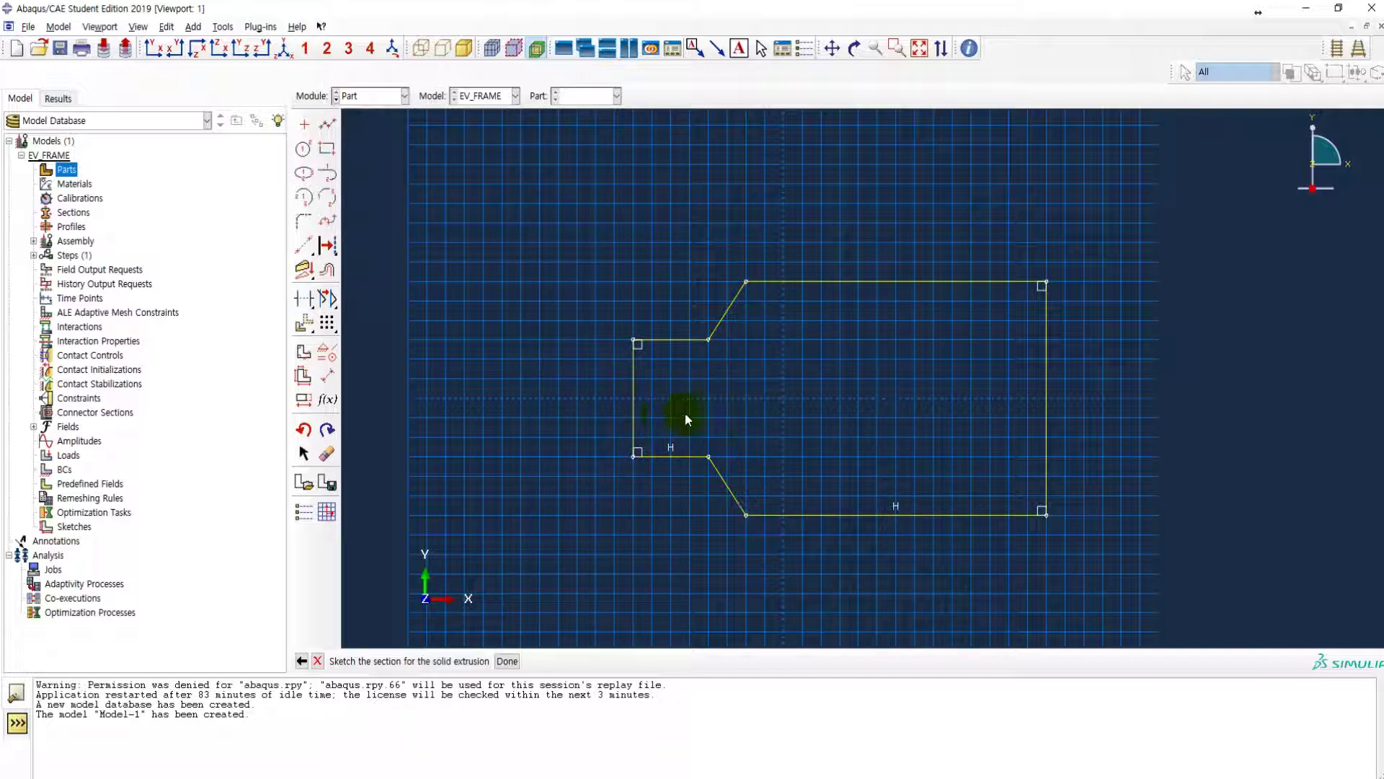
- Add horizontal and vertical construction lines through the origin and apply Fixed constraints to both
click(303, 246)
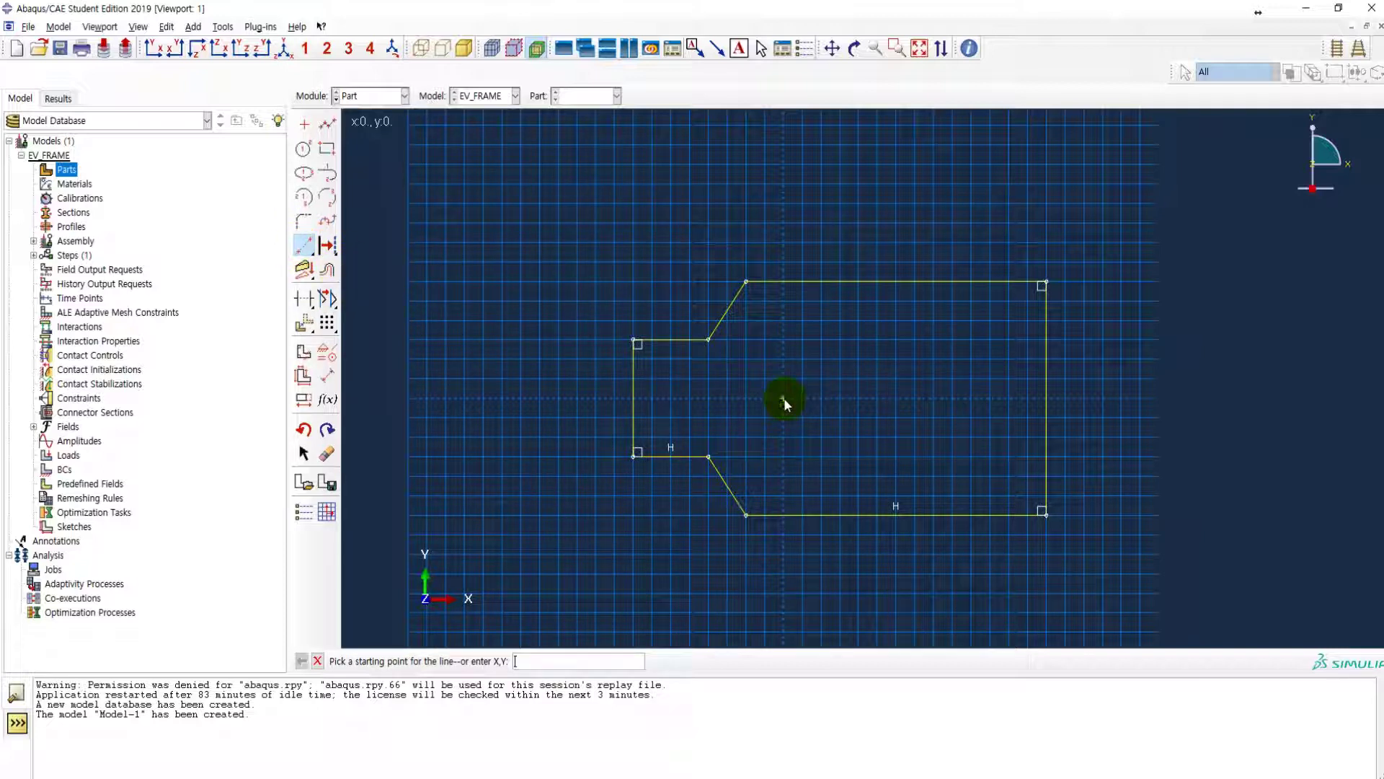
key(Escape)
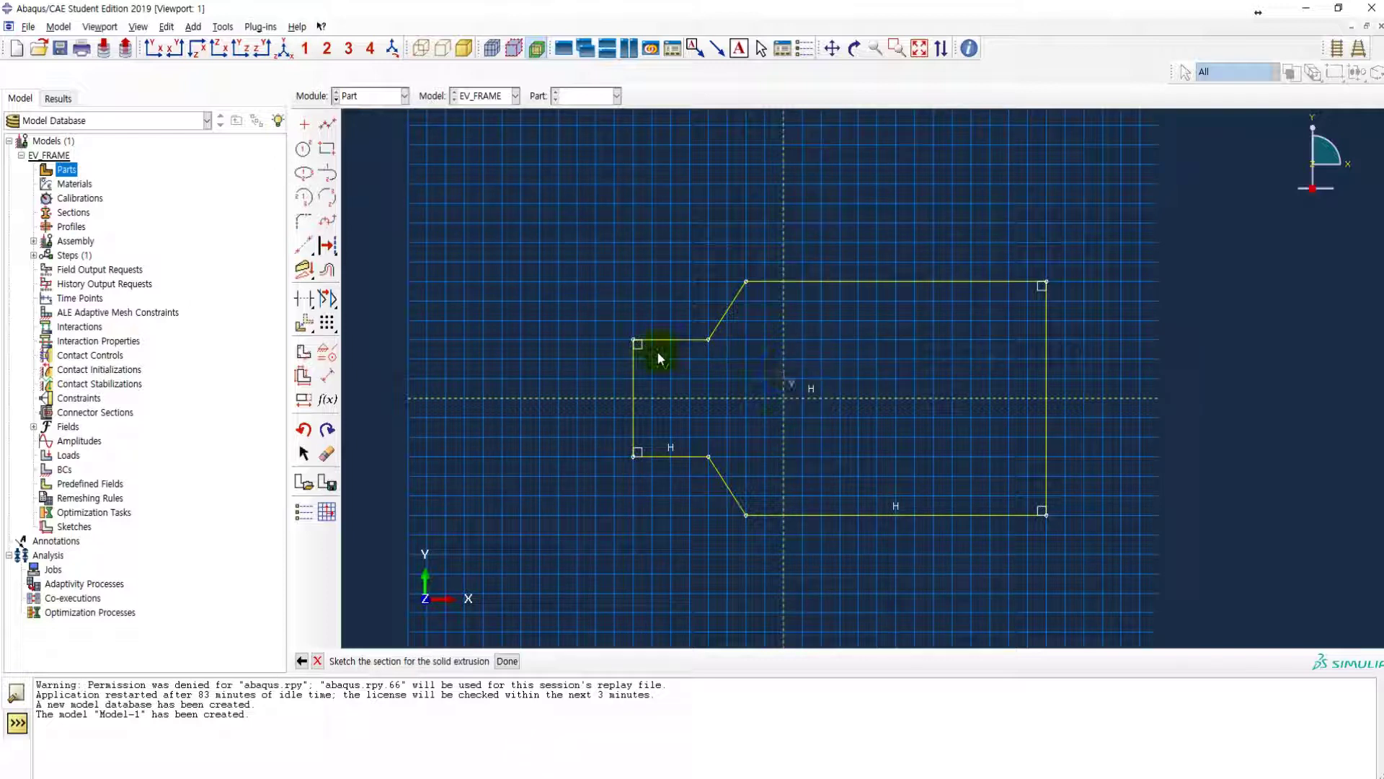
click(324, 354)
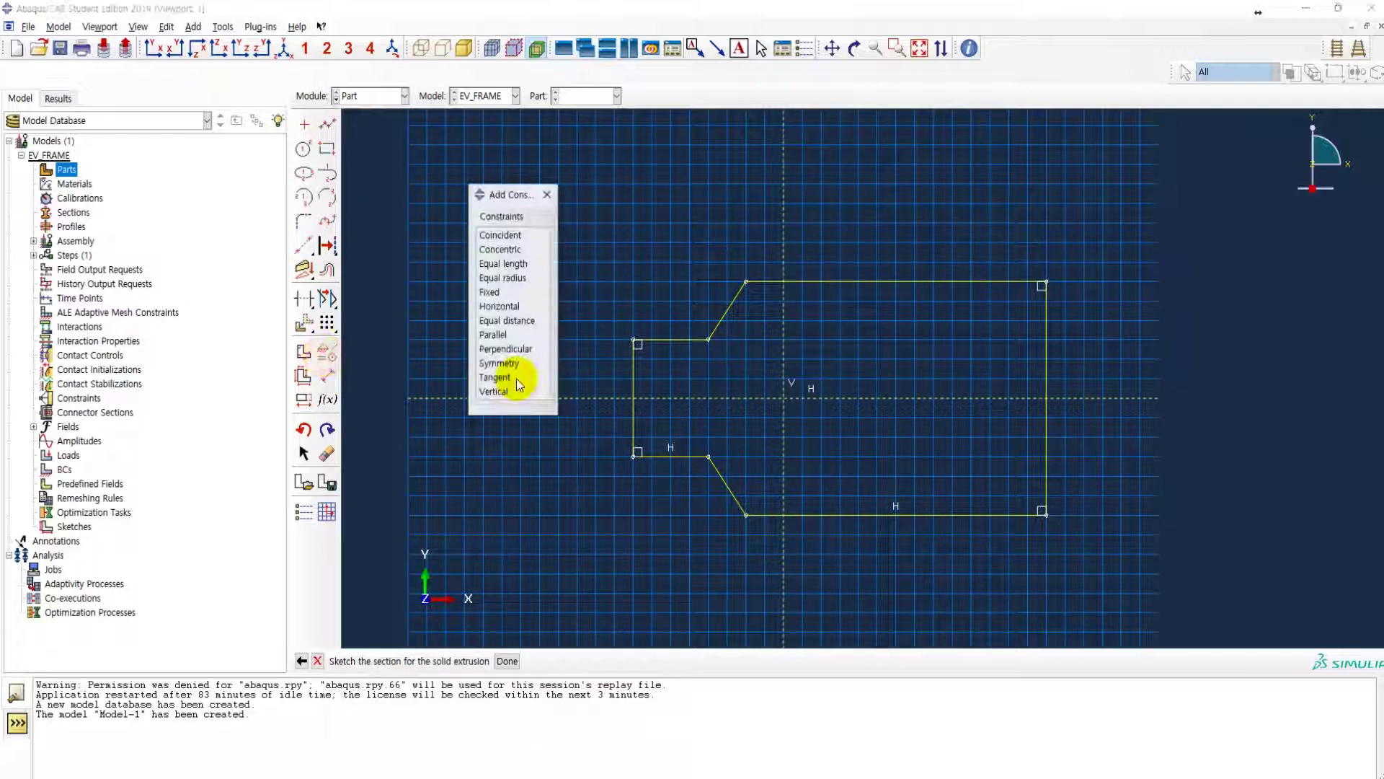
click(495, 291)
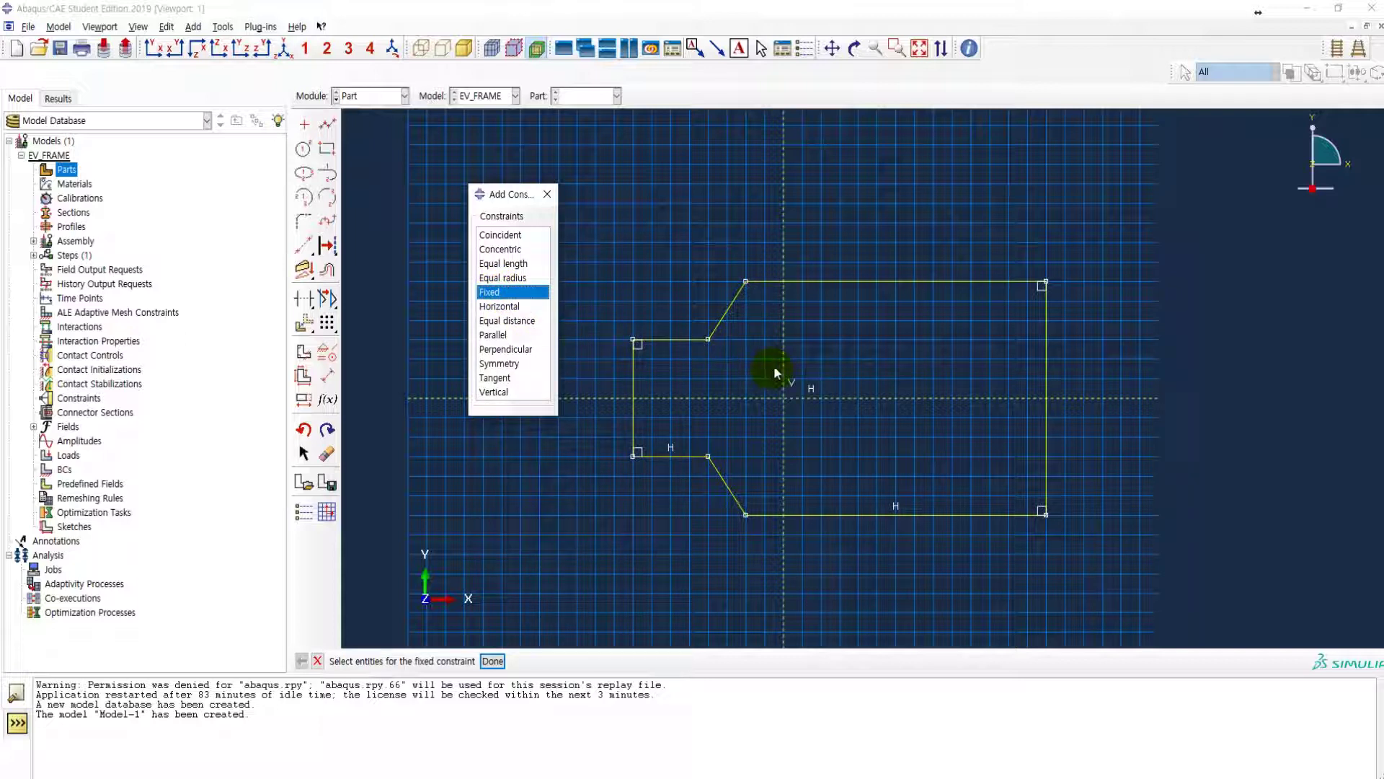
click(784, 349)
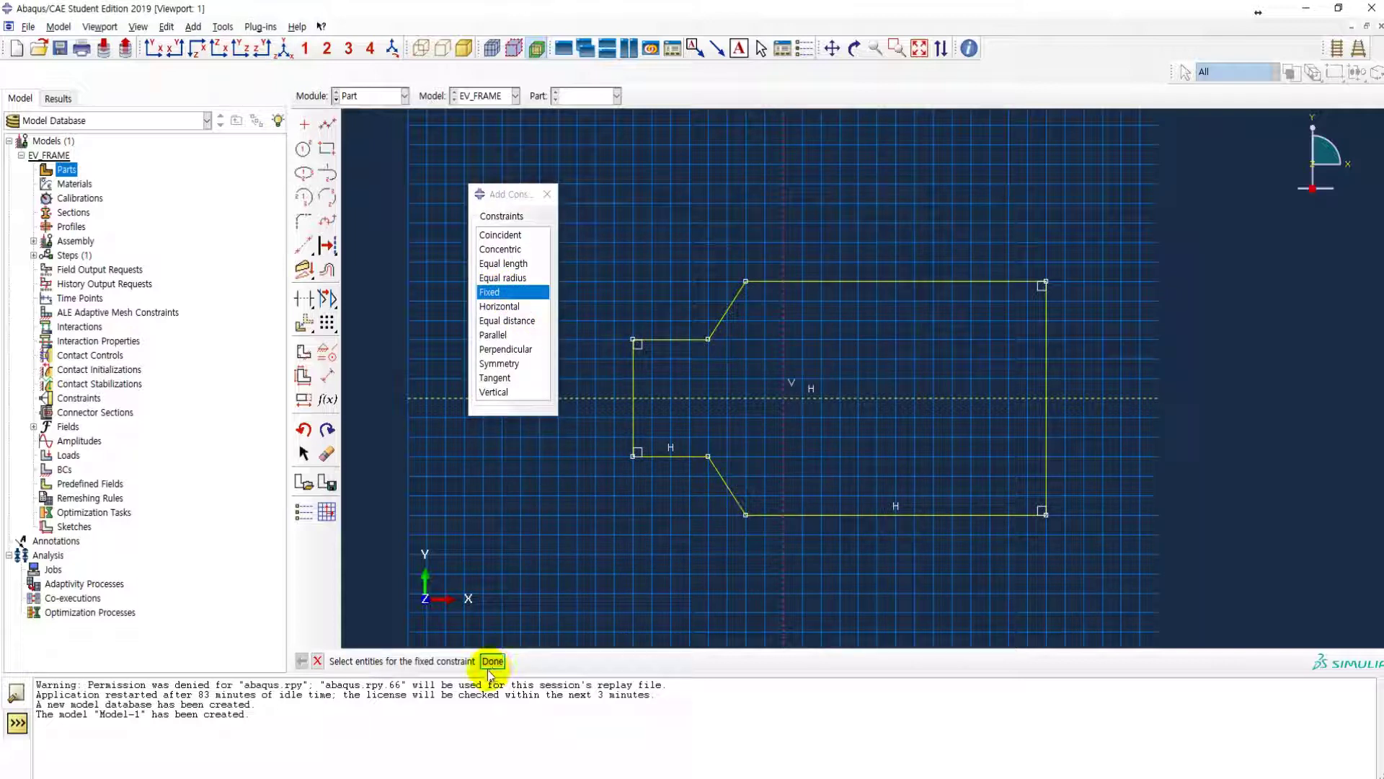
click(741, 397)
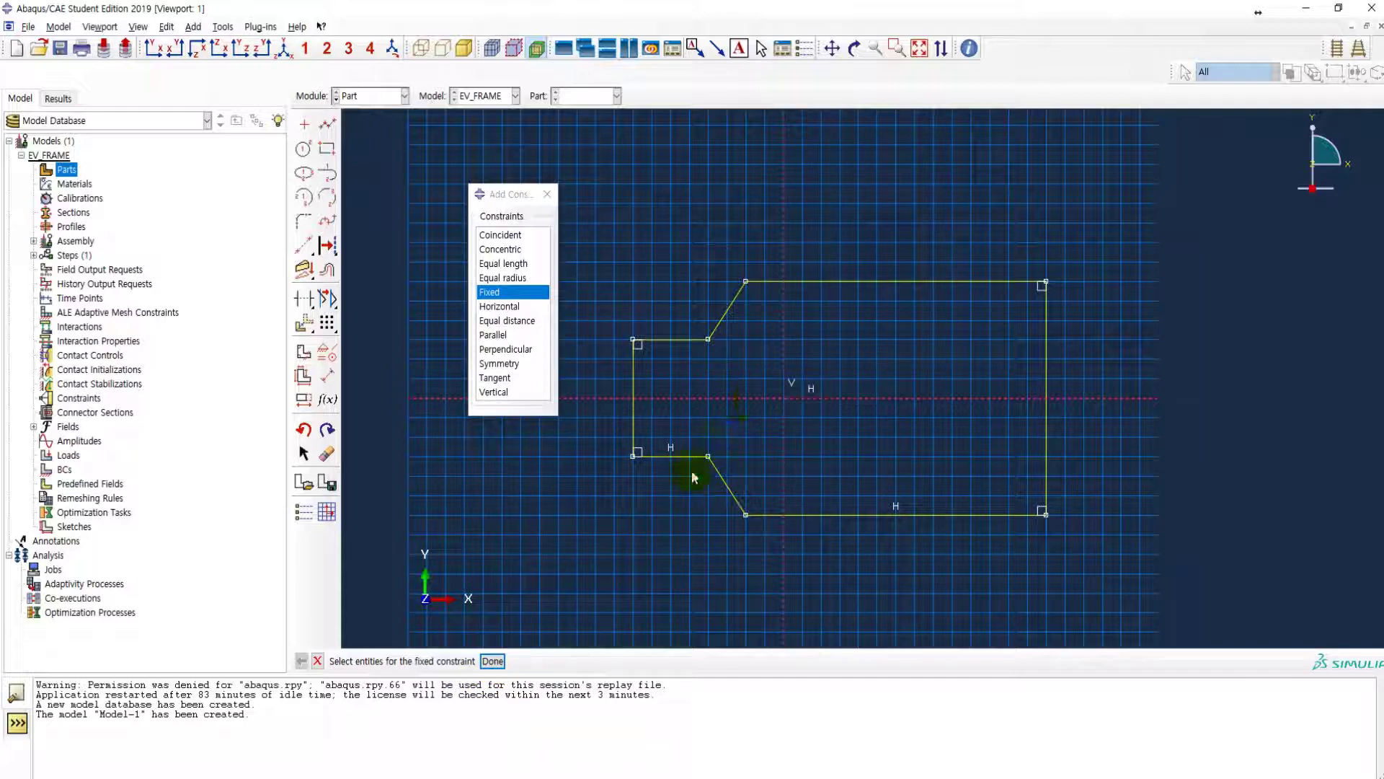
click(493, 661)
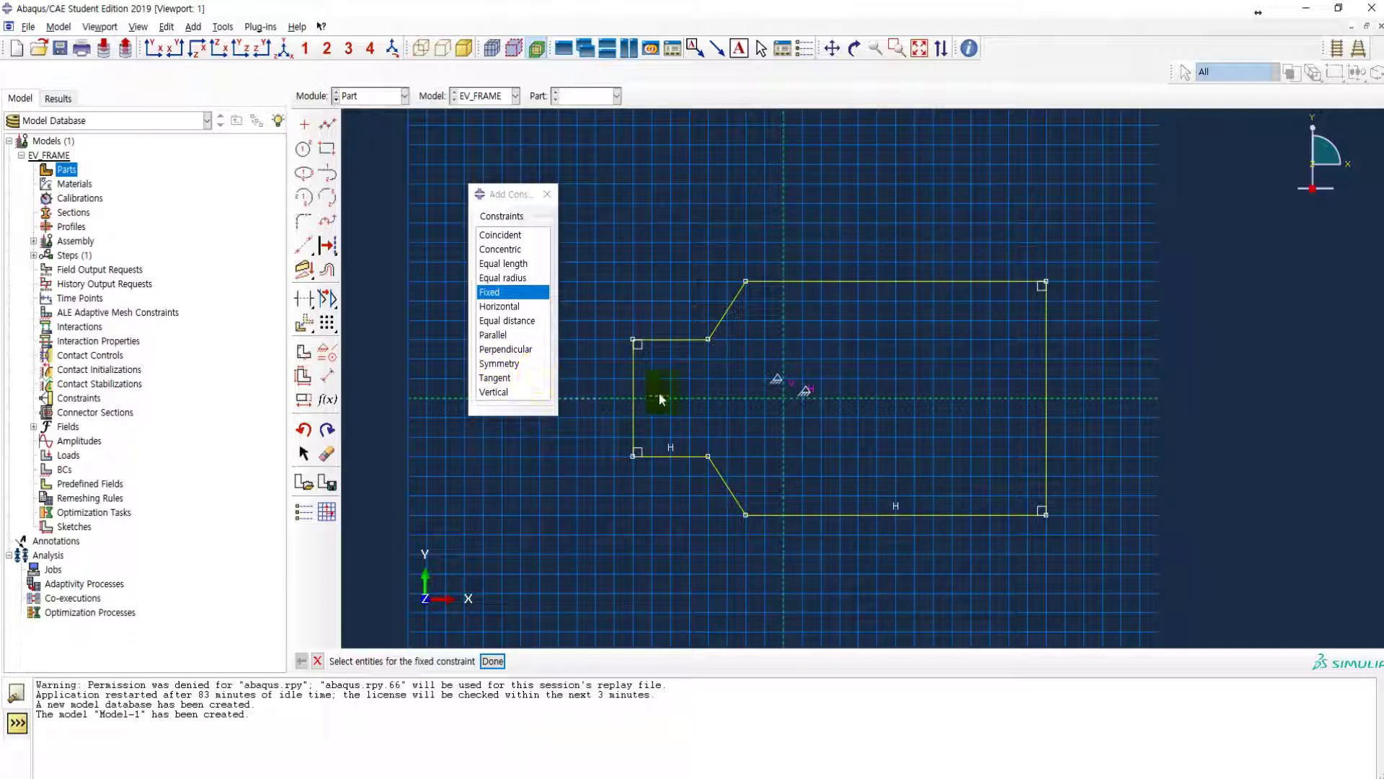
- Dimension the upper horizontal edge of the narrow front section to 390
click(326, 378)
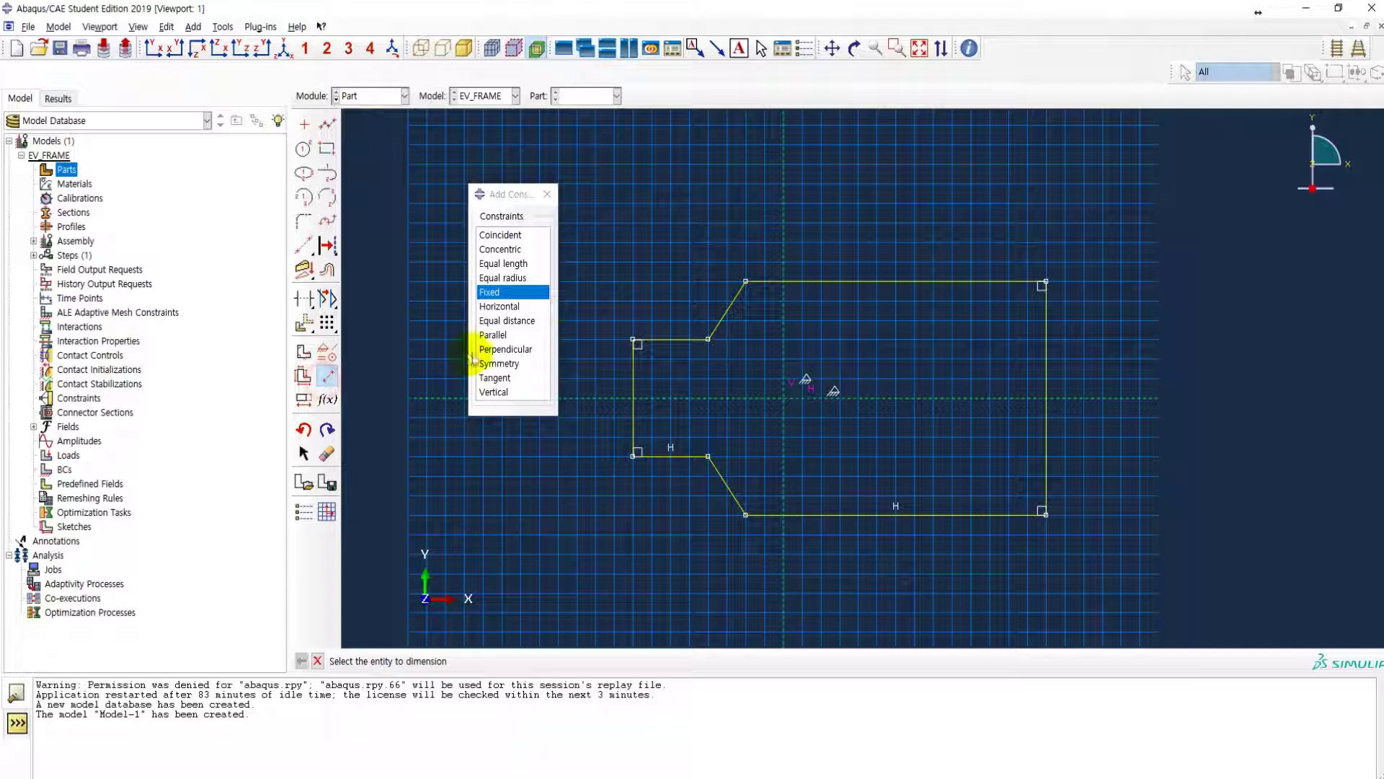
click(668, 344)
click(673, 271)
text(390)
key(Return)
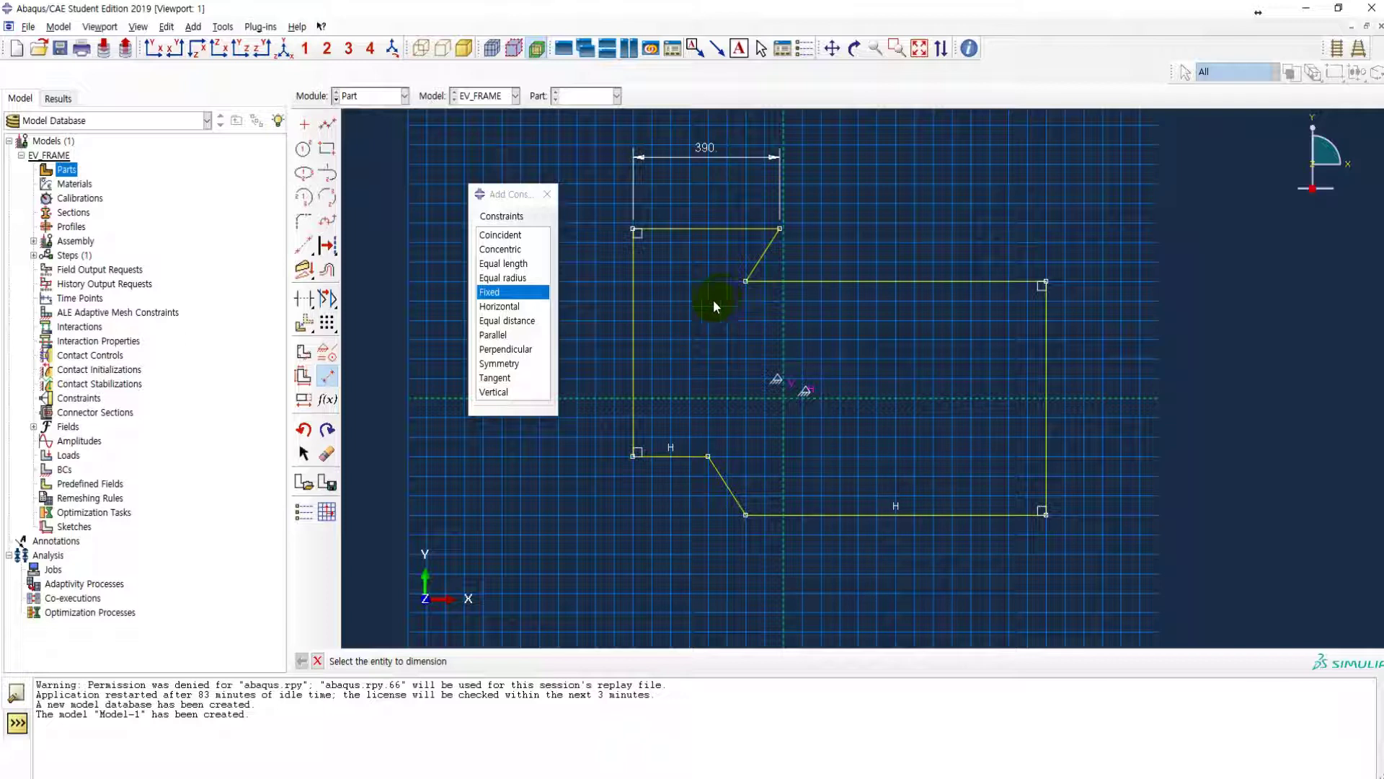
- Dimension the overall length between the outline's leftmost and rightmost vertical edges to 1400
click(631, 382)
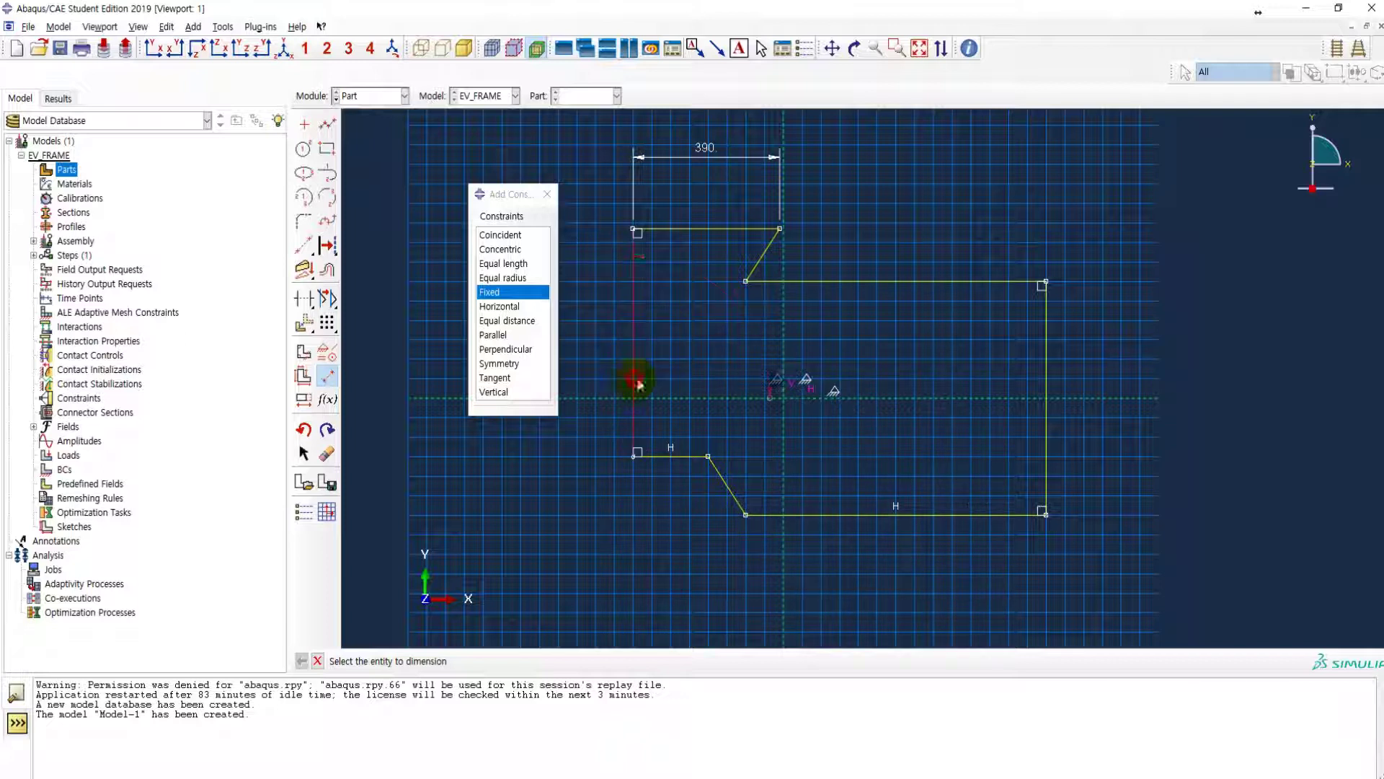
click(1046, 387)
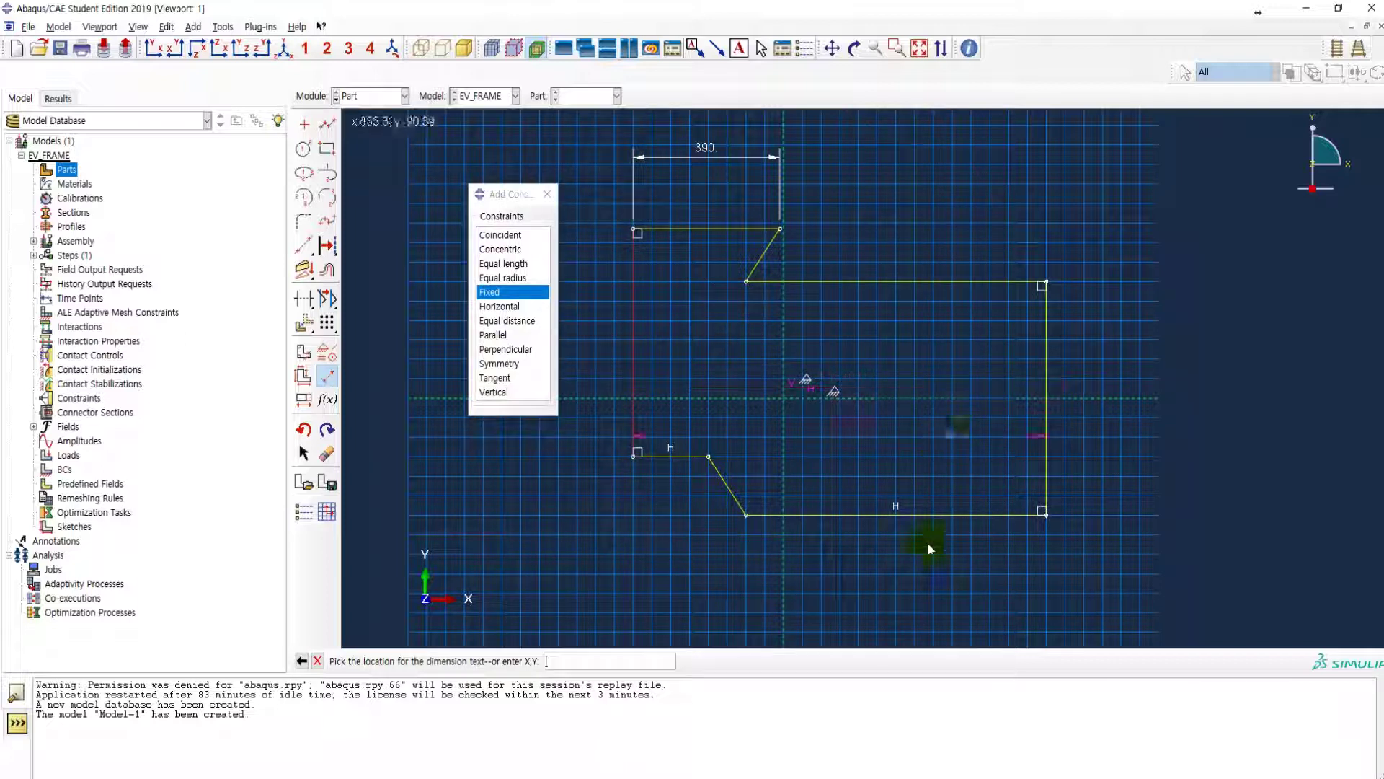
click(899, 585)
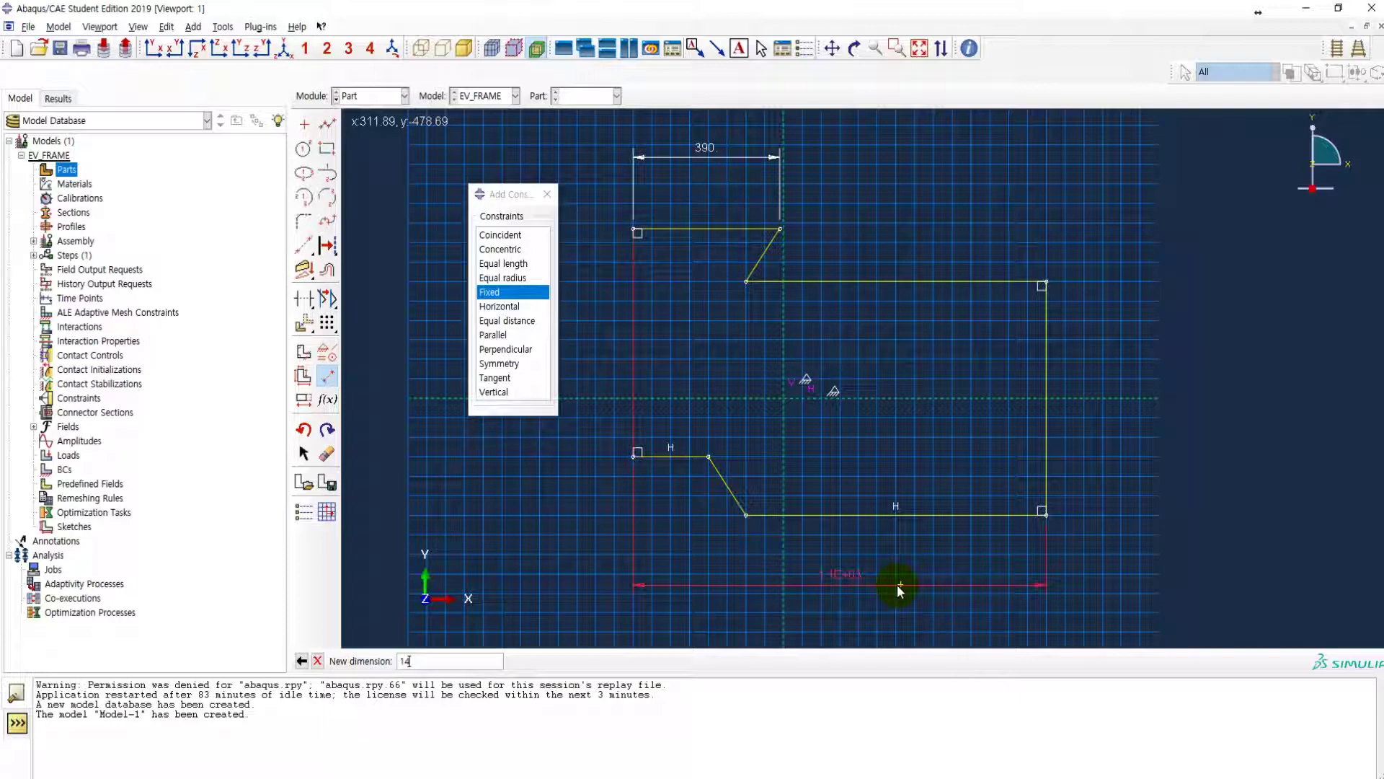
text(1400)
key(Return)
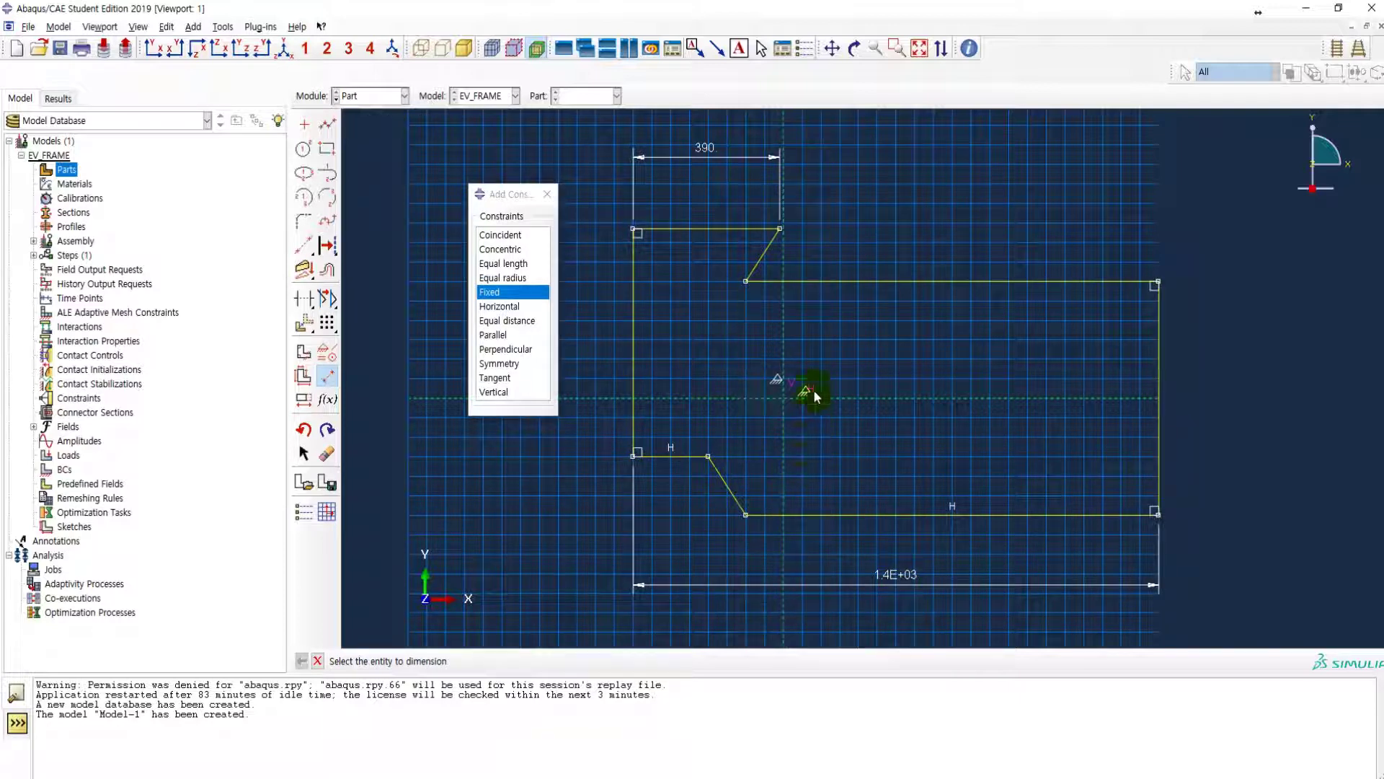
- Dimension the distance from the vertical construction line to the outline's right edge as 700
click(1160, 370)
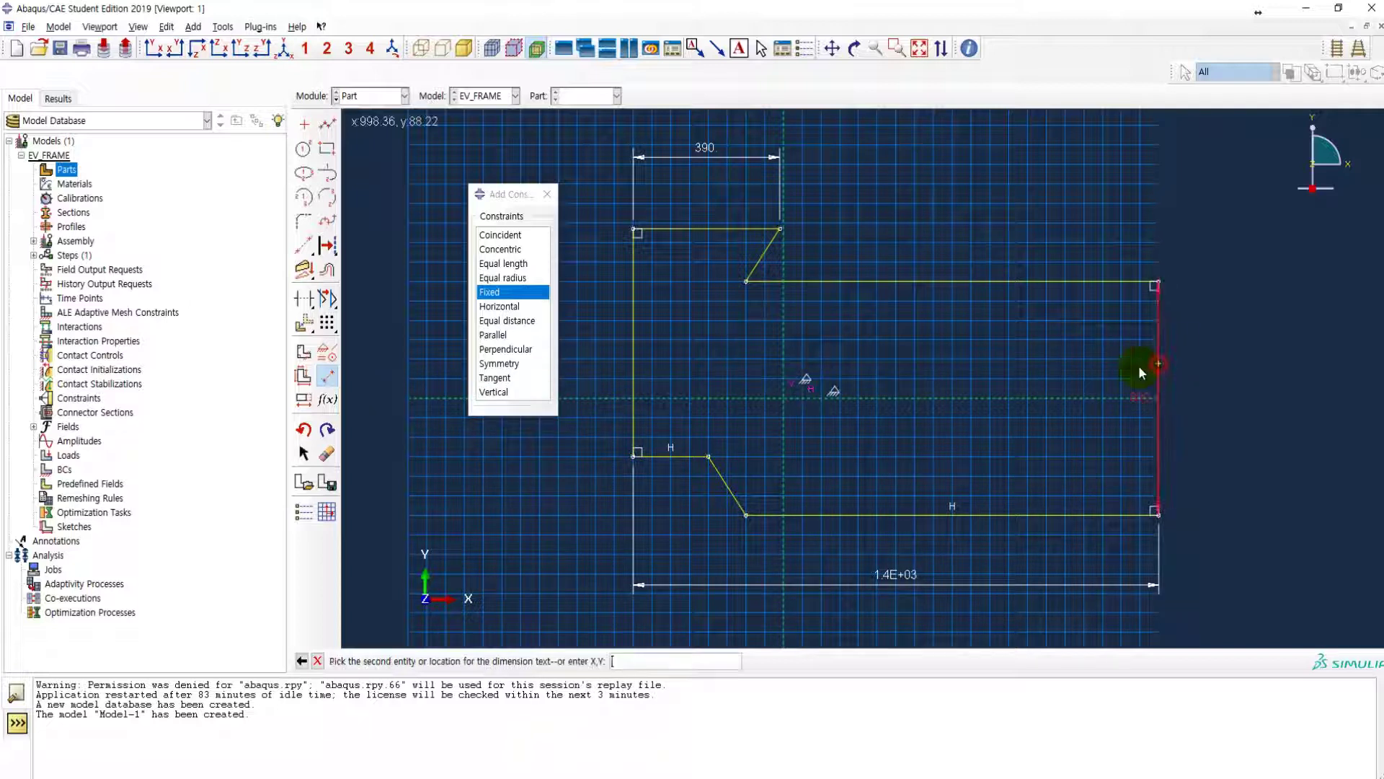
click(895, 332)
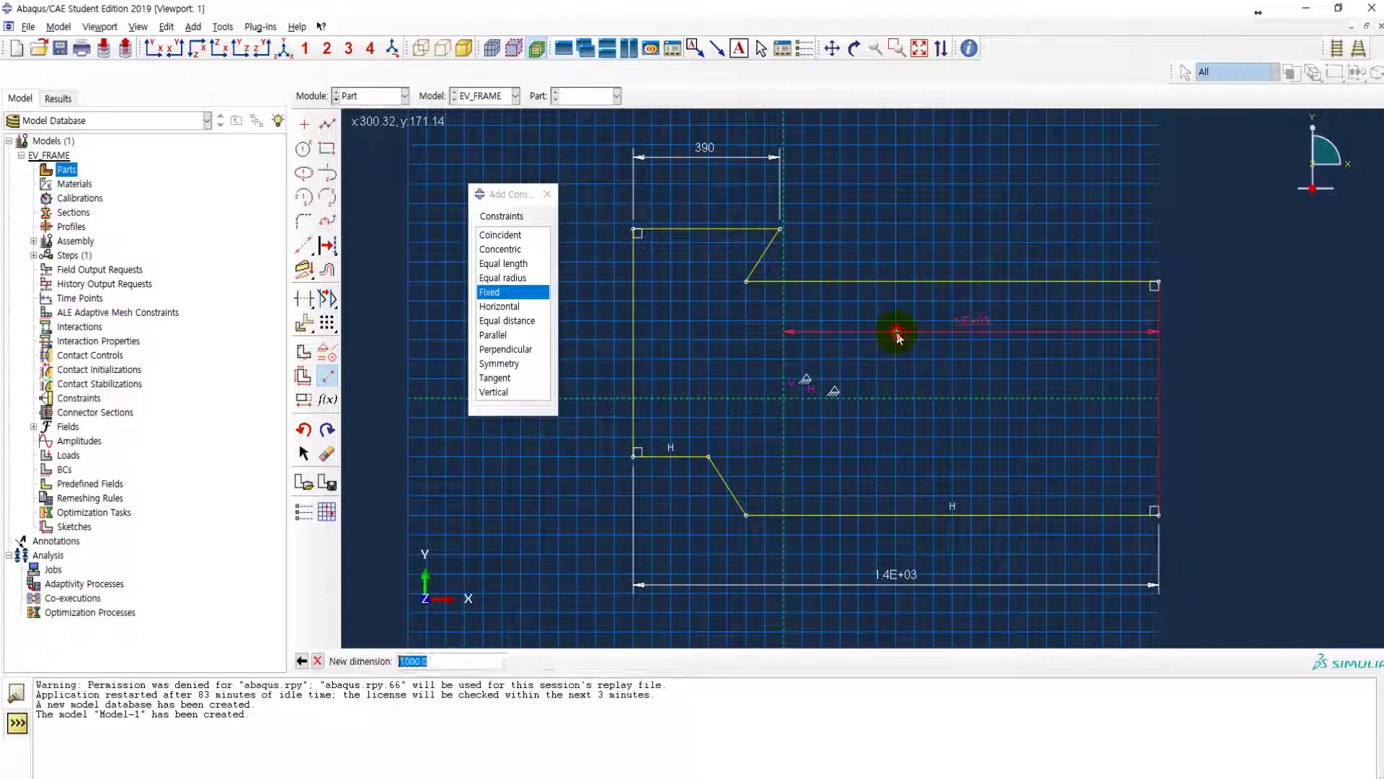
key(Return)
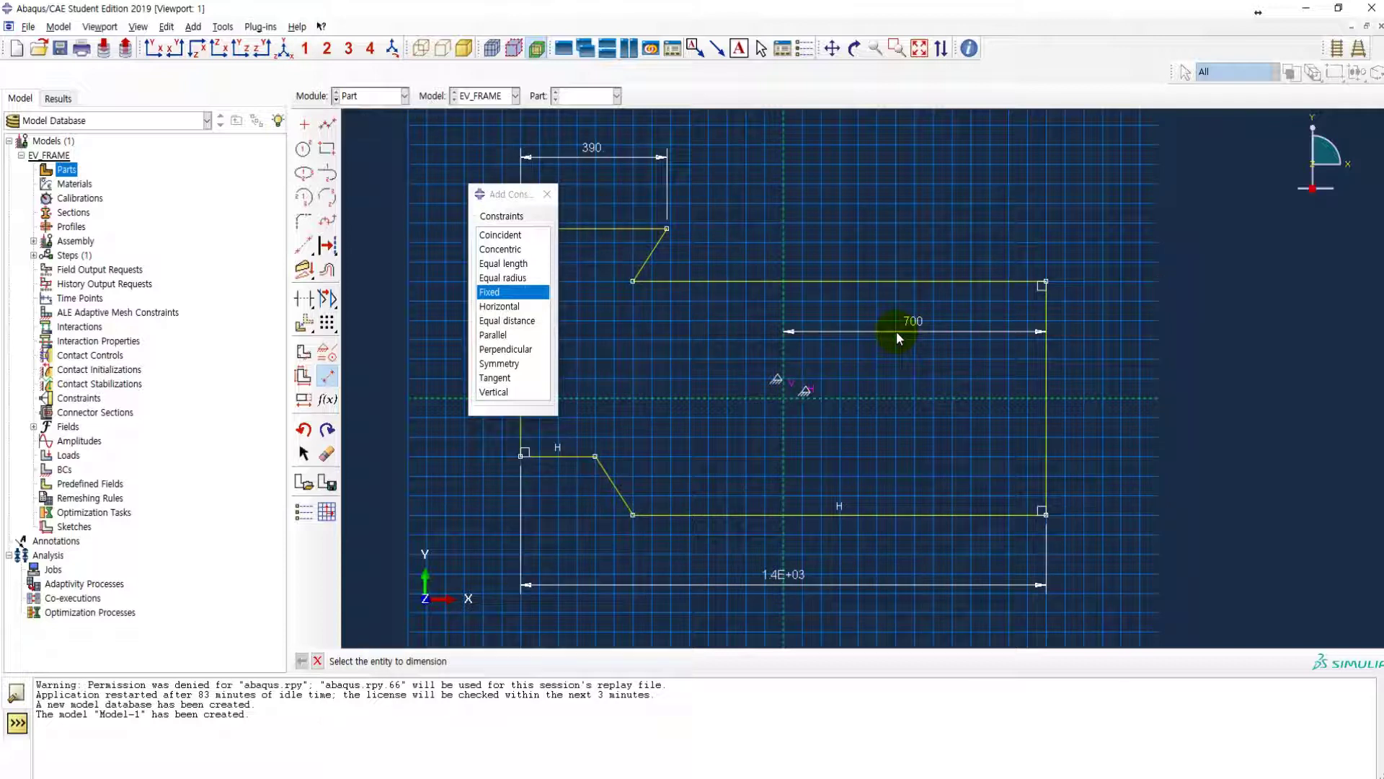
- Dimension the upper horizontal edge of the wide rear section to 900, checking the value against the PDF drawing
click(792, 280)
click(811, 189)
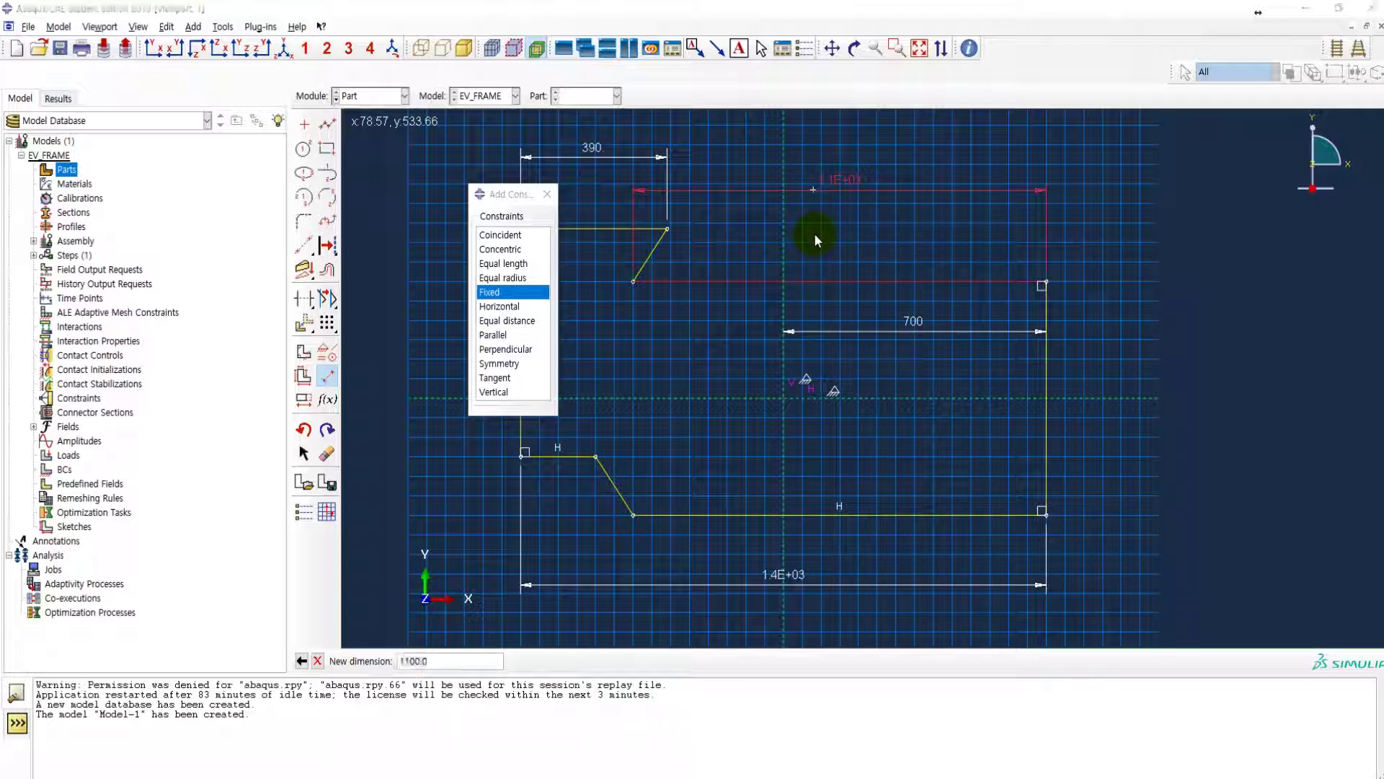
key(alt+Tab)
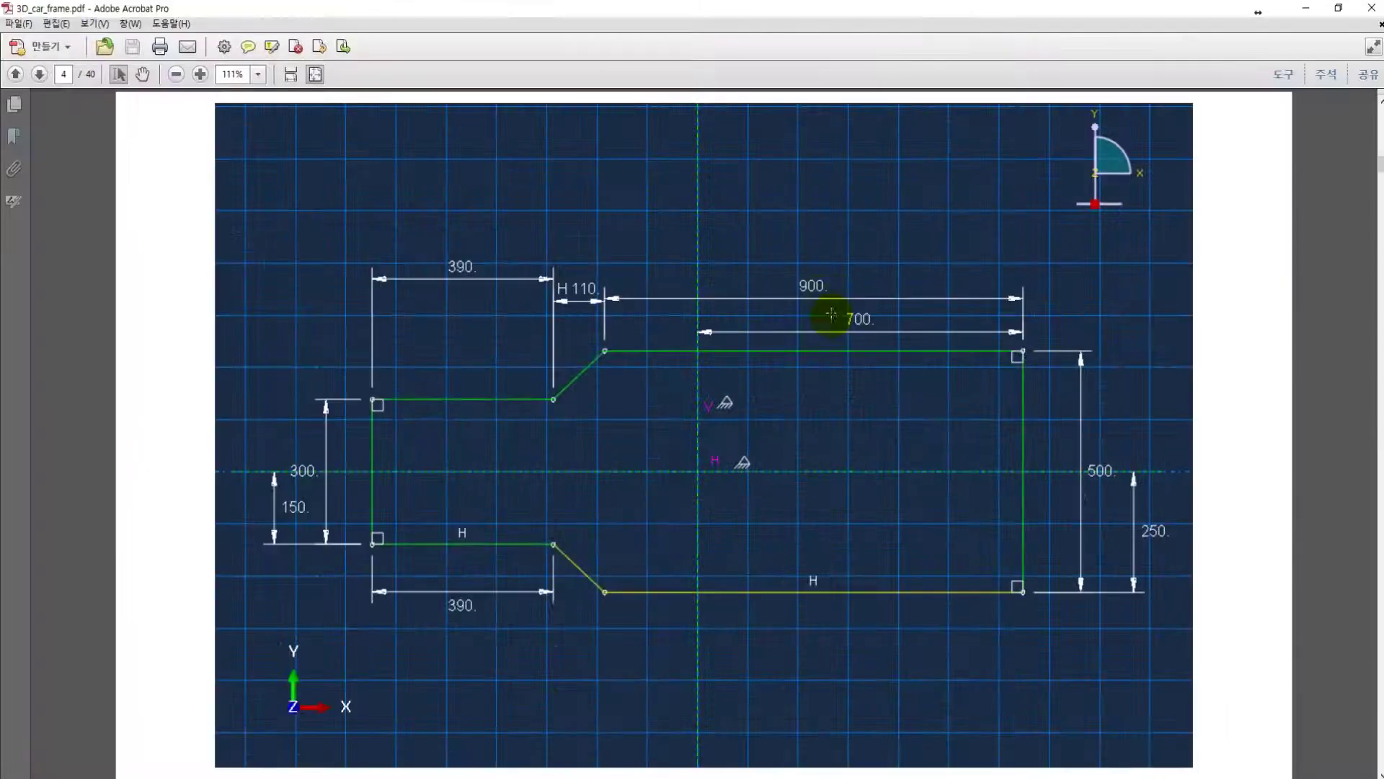
key(alt+Tab)
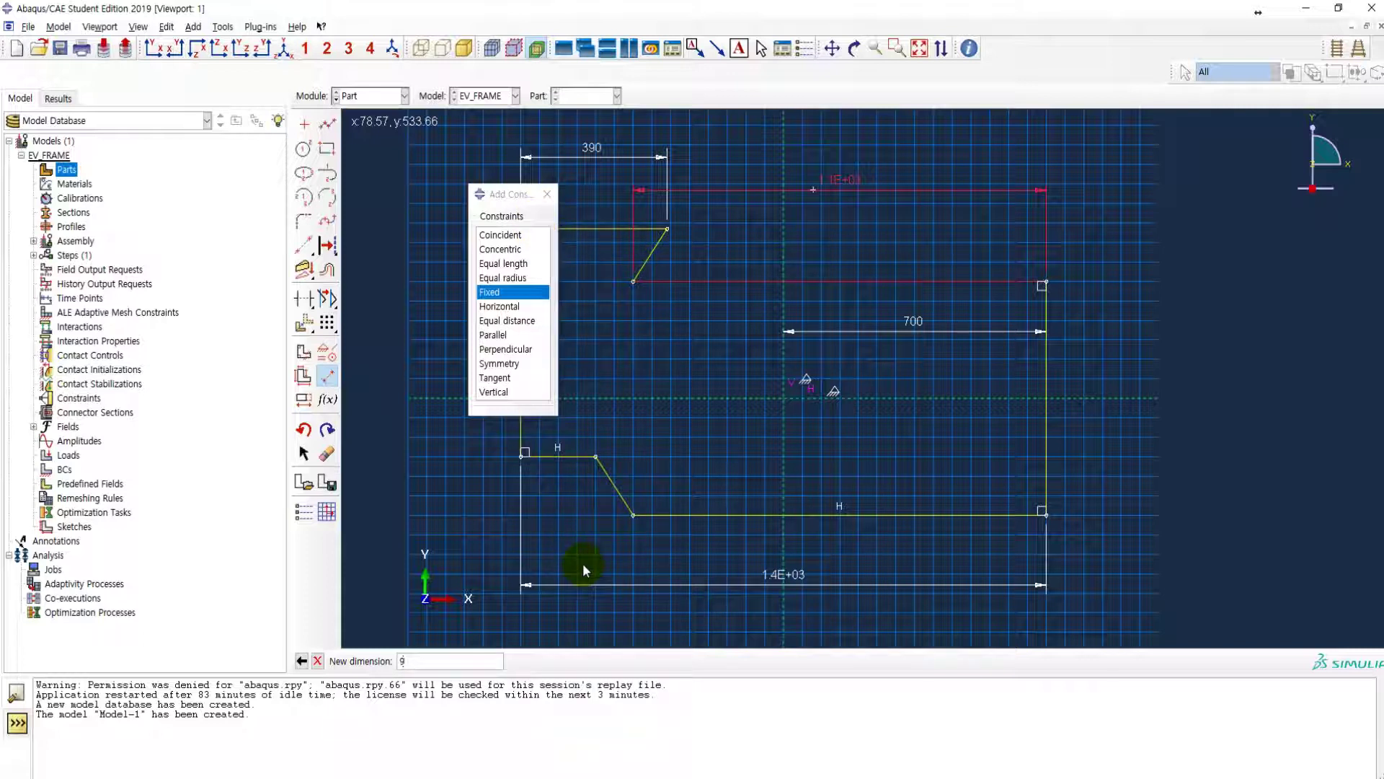
key(Return)
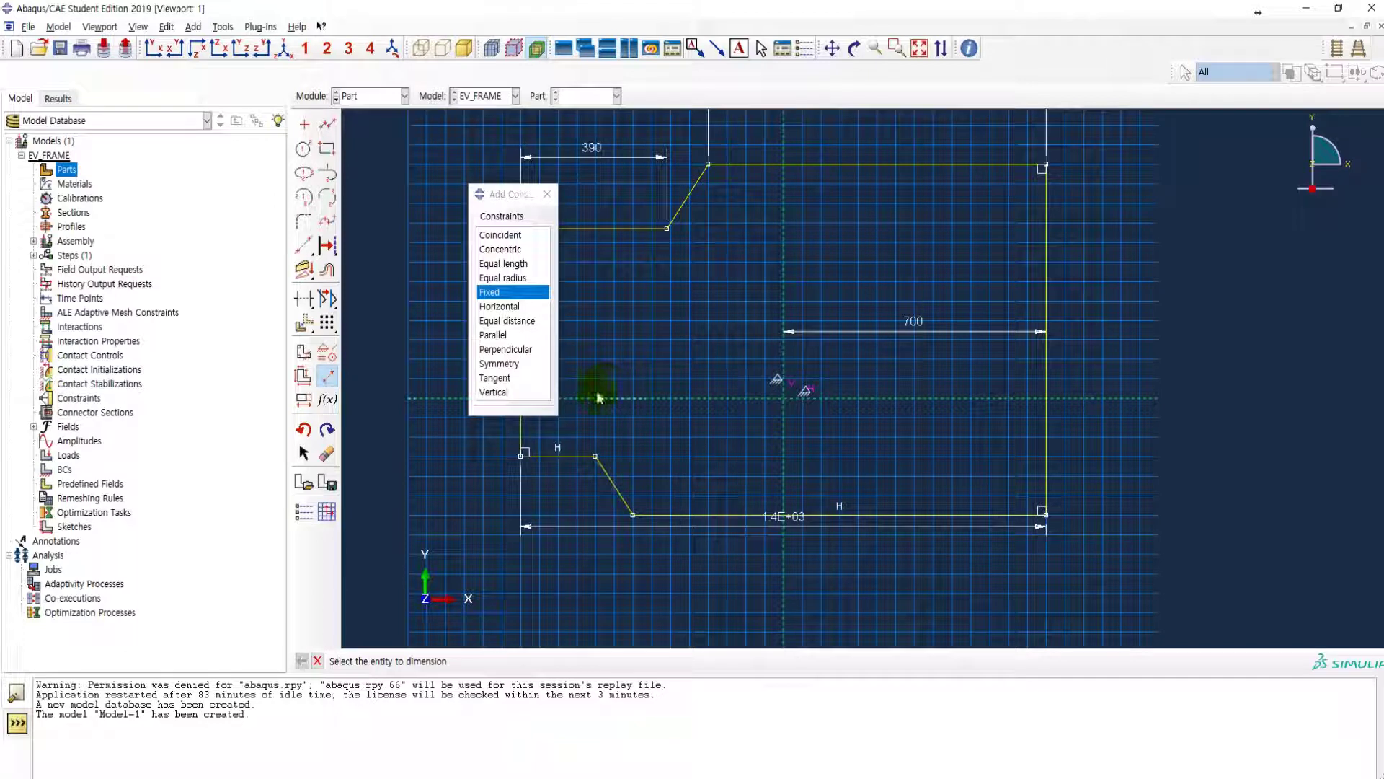
- Apply a Symmetry constraint between the front section's upper and lower horizontal edges about the horizontal construction line
scroll(660, 434, down, 2)
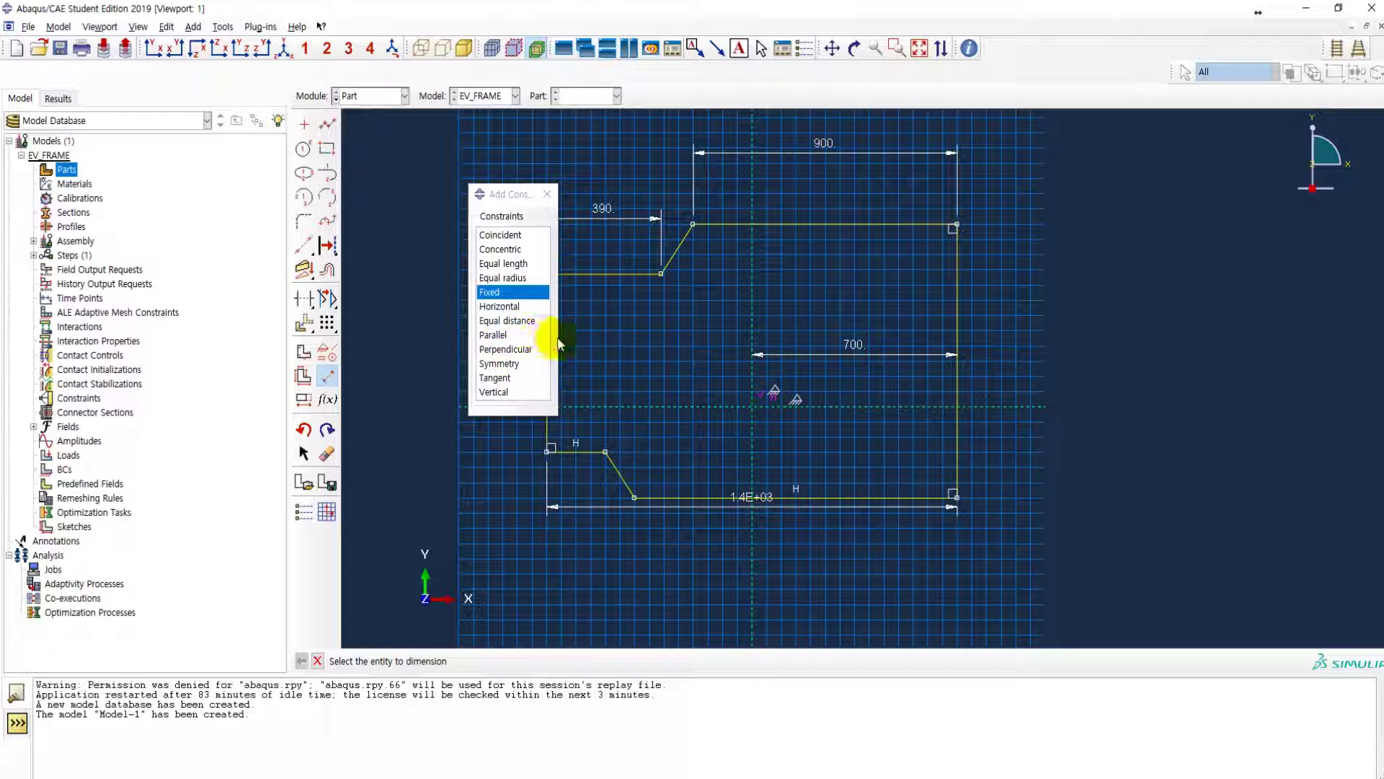
click(505, 364)
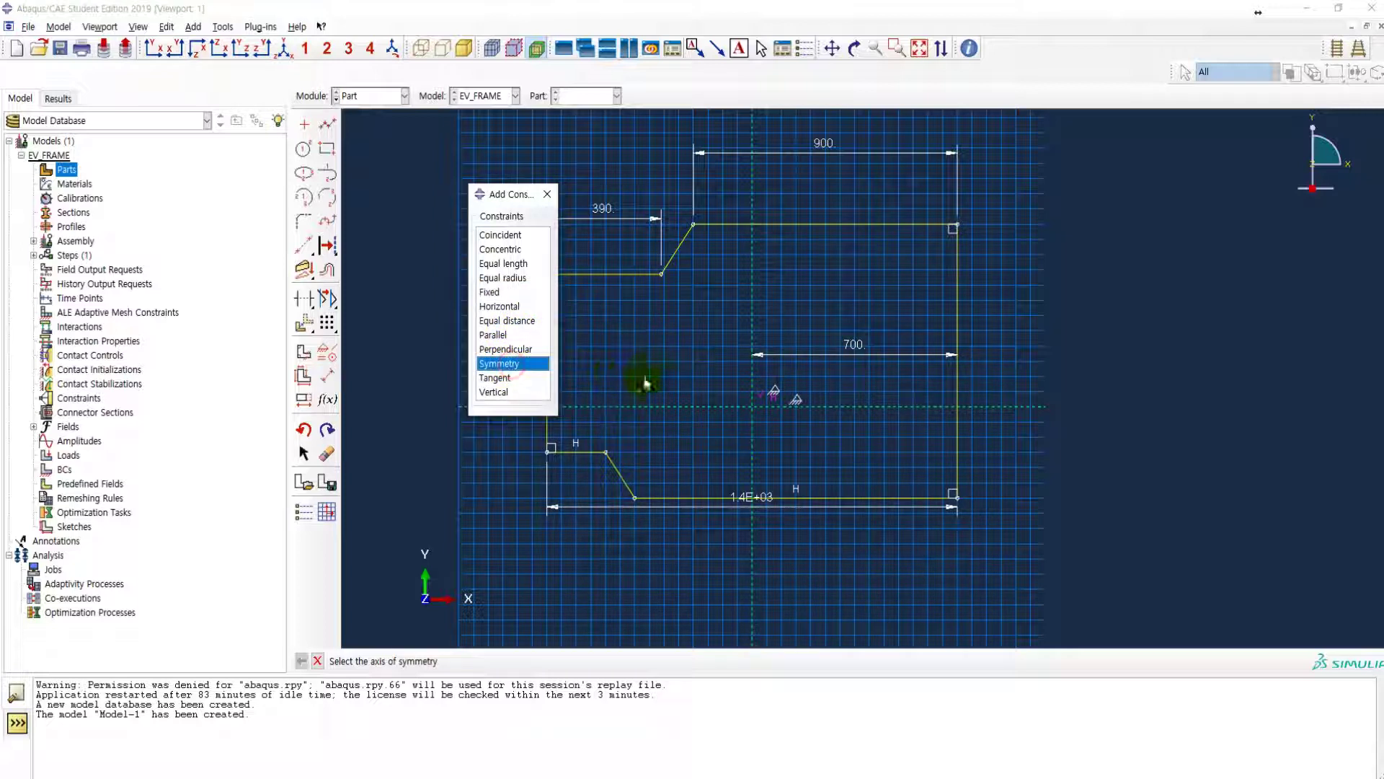
click(646, 274)
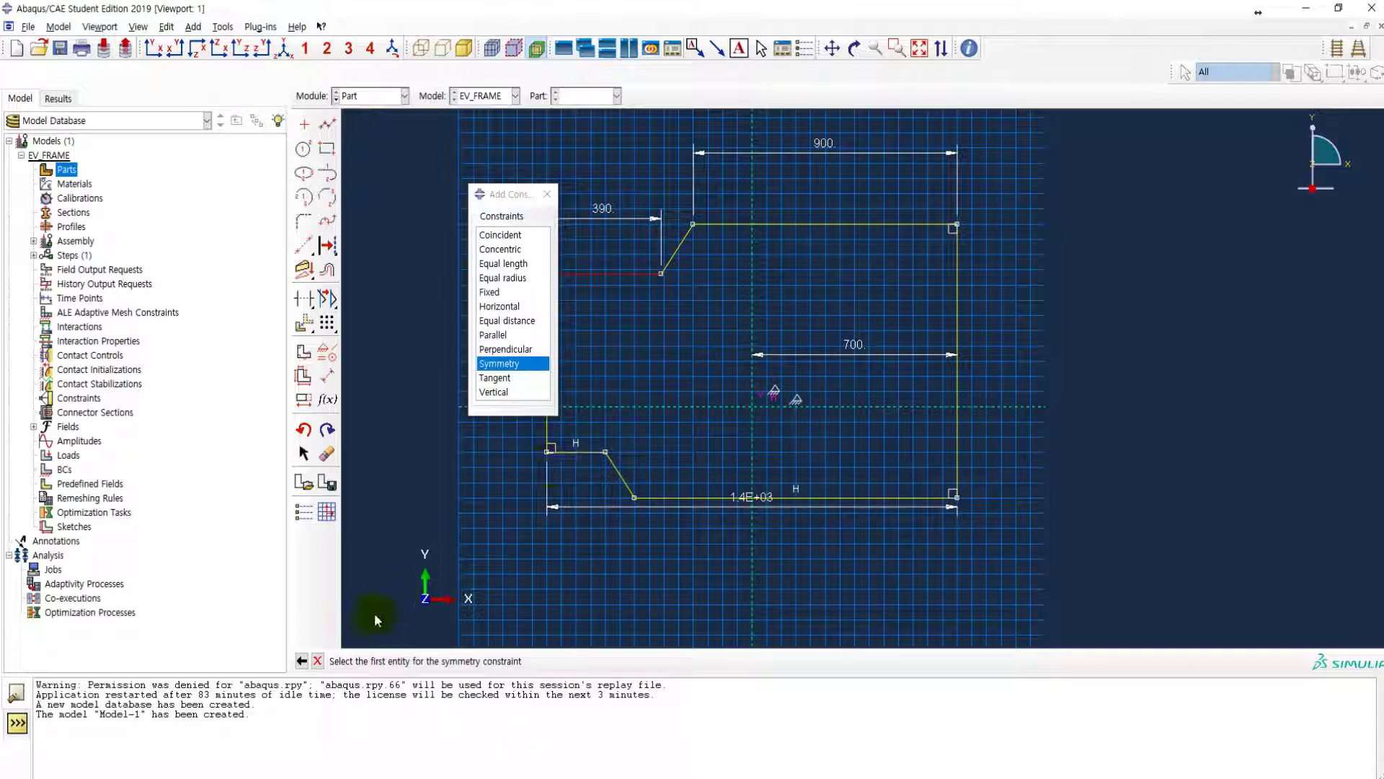
click(302, 660)
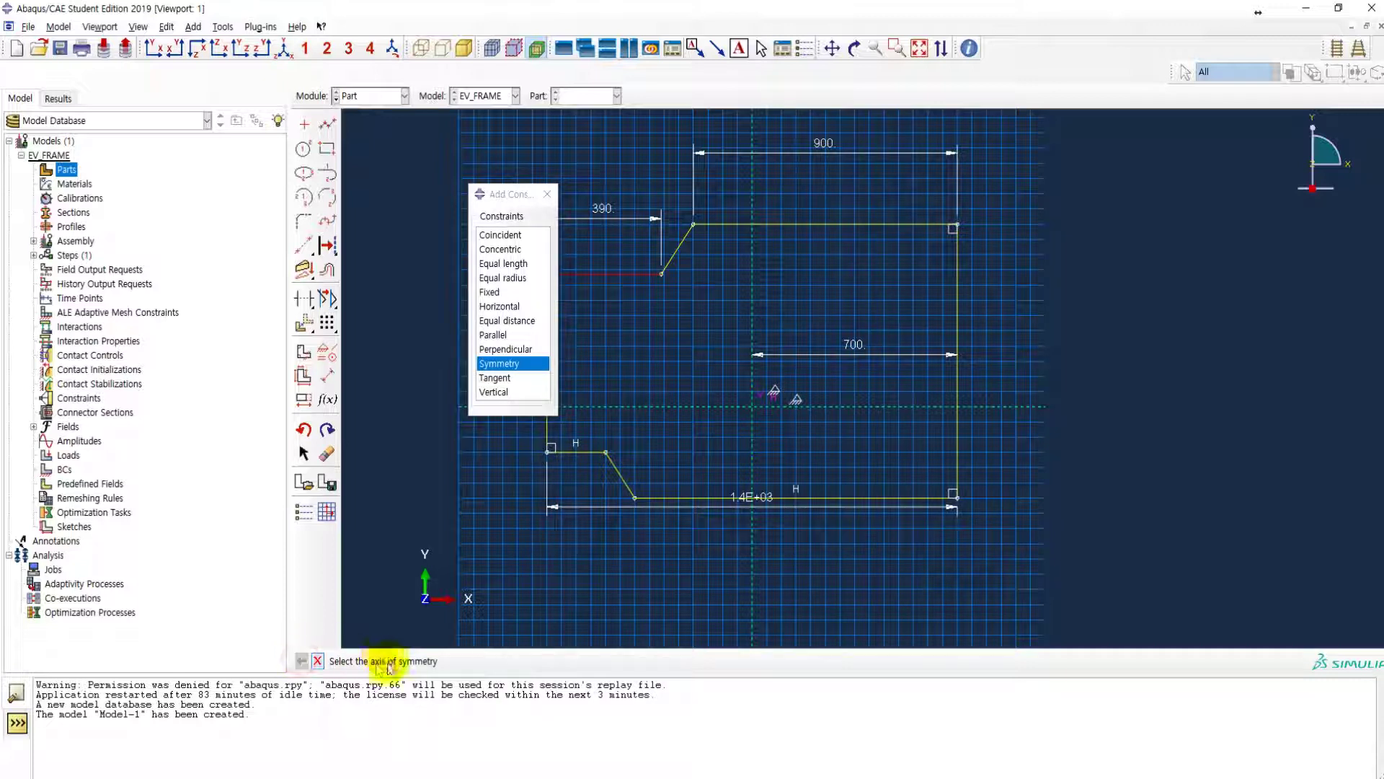
click(635, 406)
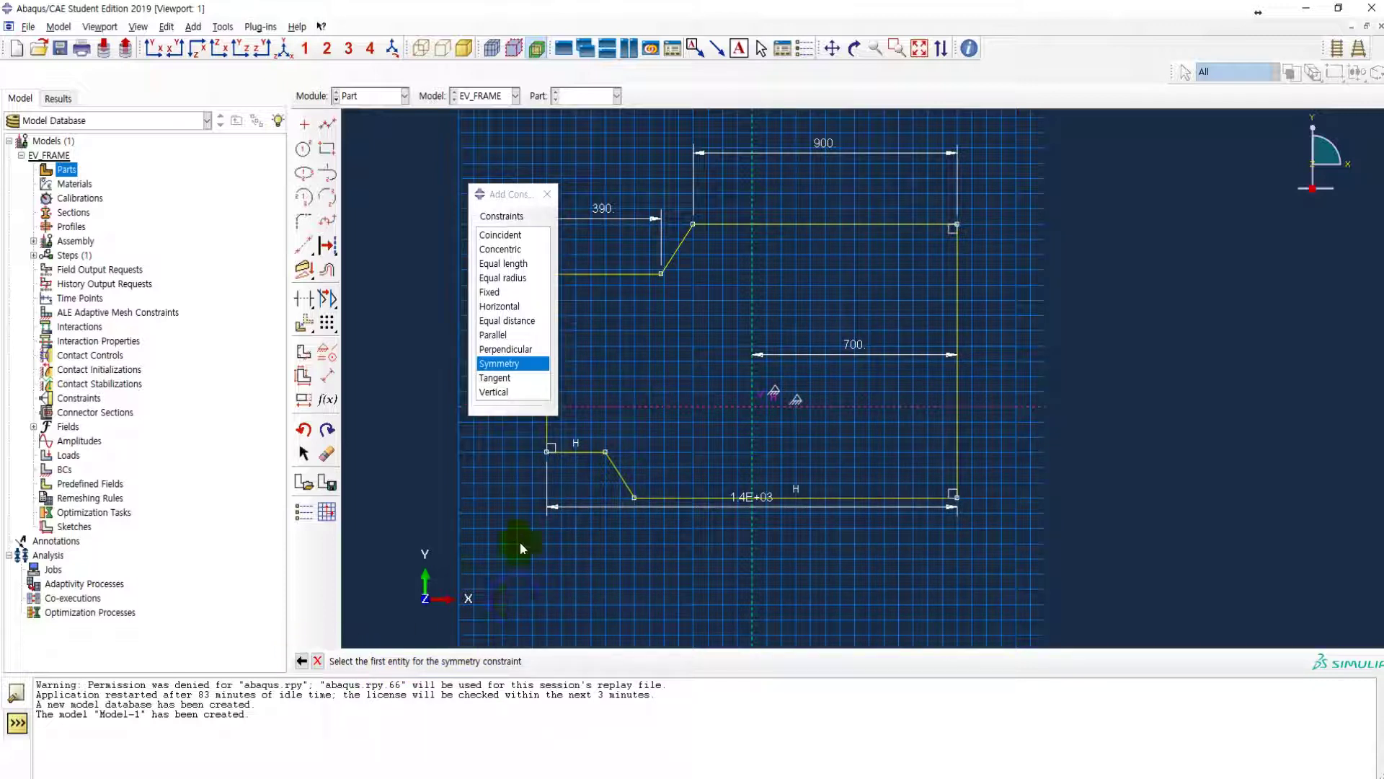
click(611, 274)
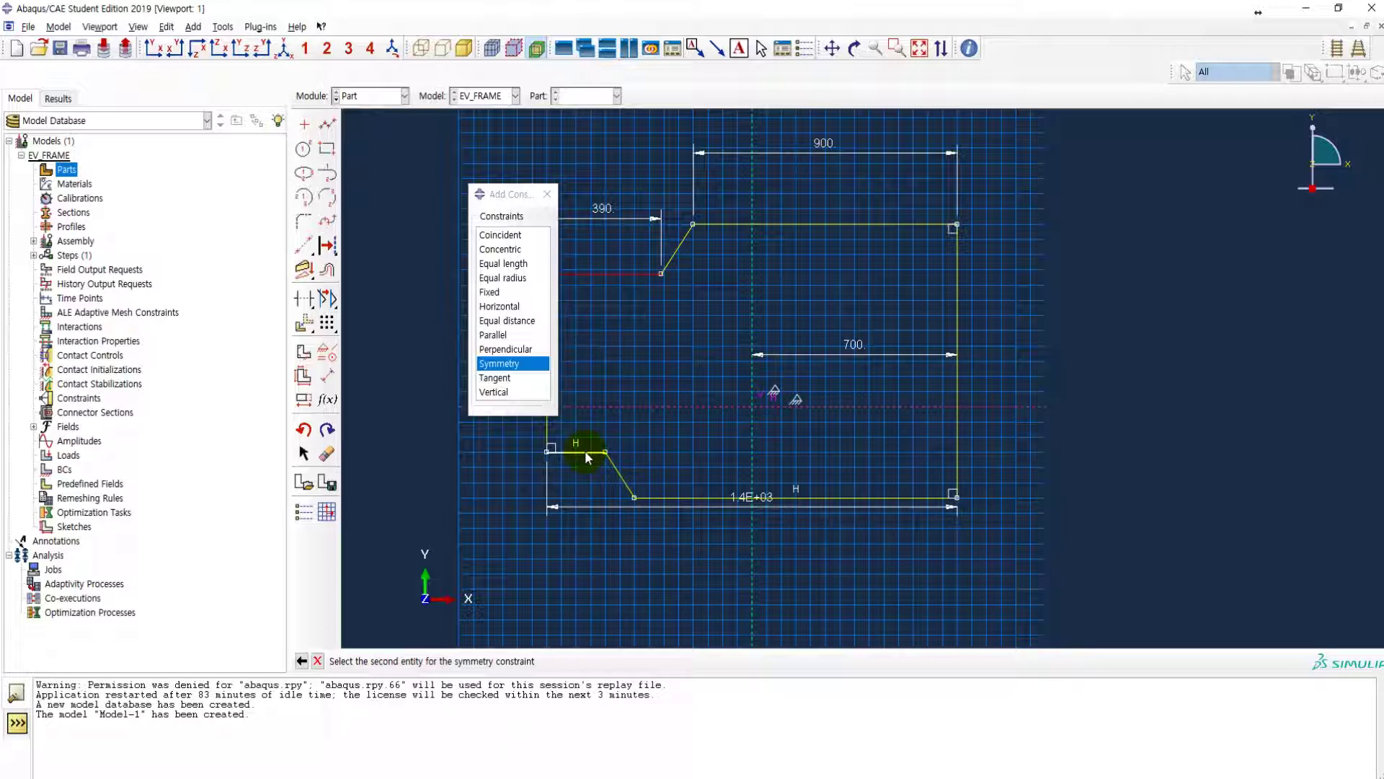
click(586, 453)
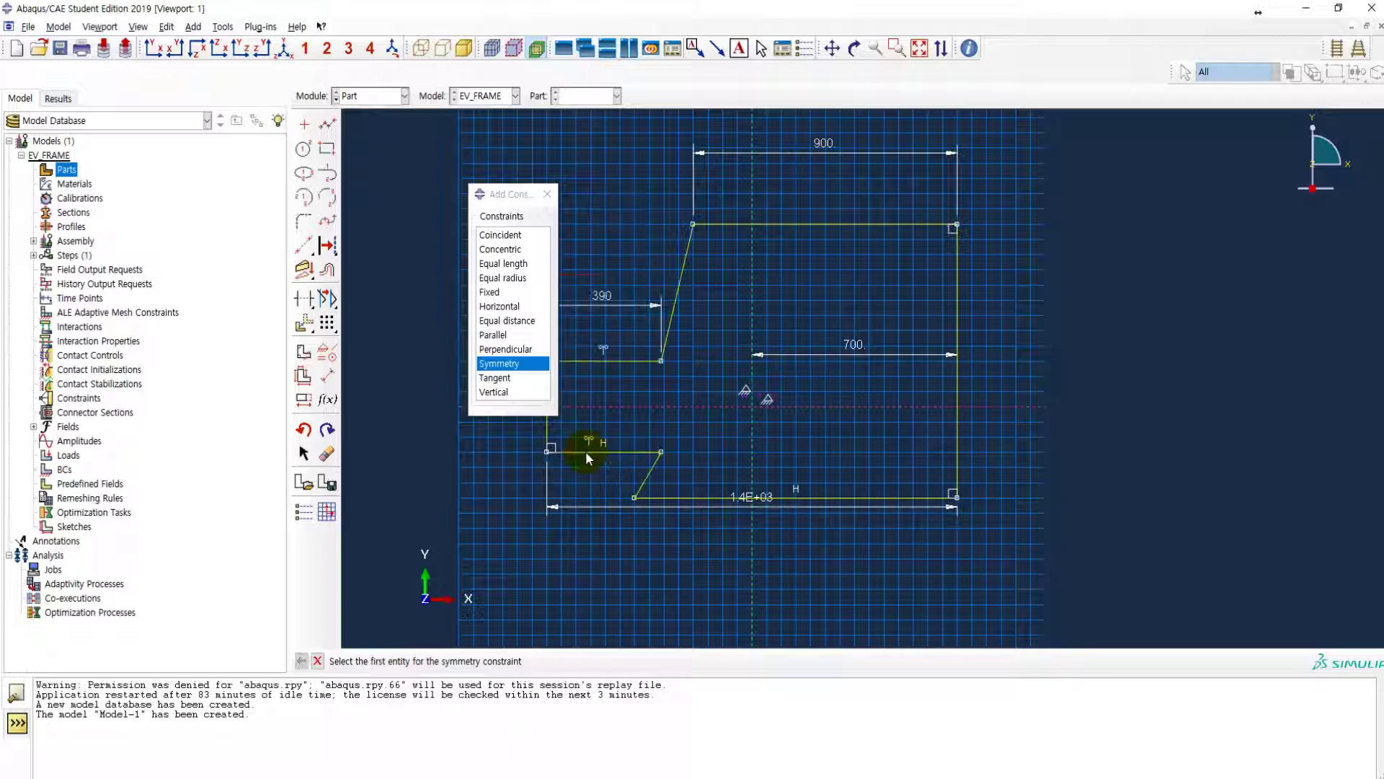
- Make the two slanted edges and the wide section's two long horizontal edges symmetric about the horizontal construction line
click(669, 317)
click(649, 472)
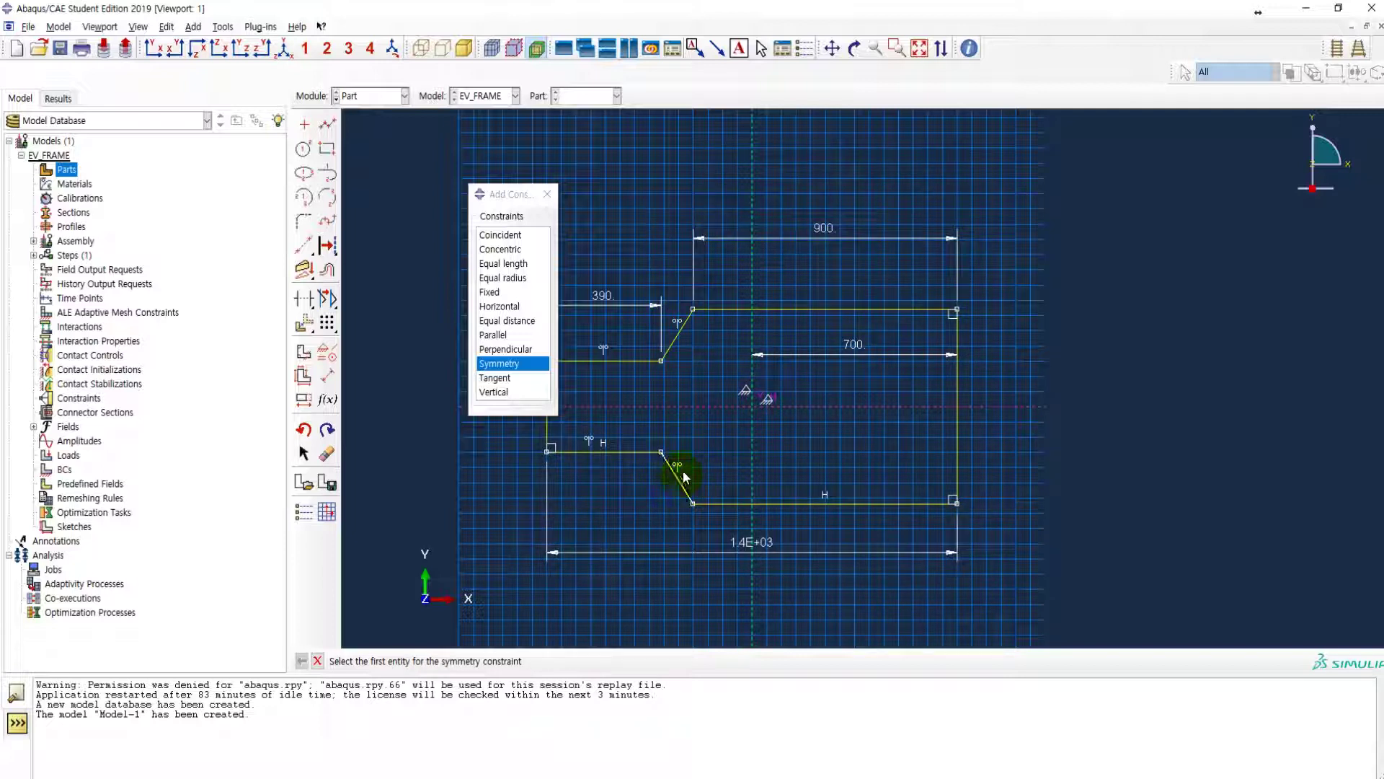
click(720, 309)
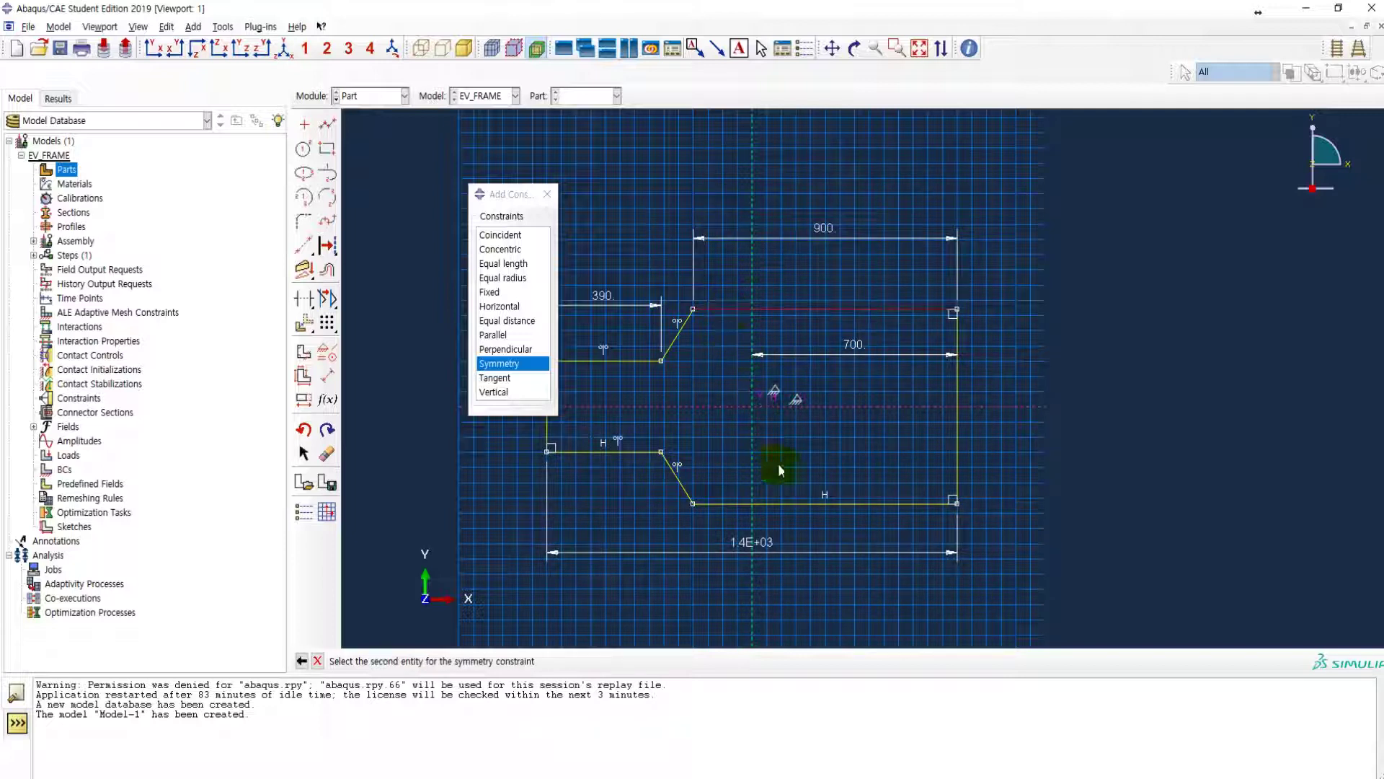
click(780, 504)
drag(513, 196, 457, 172)
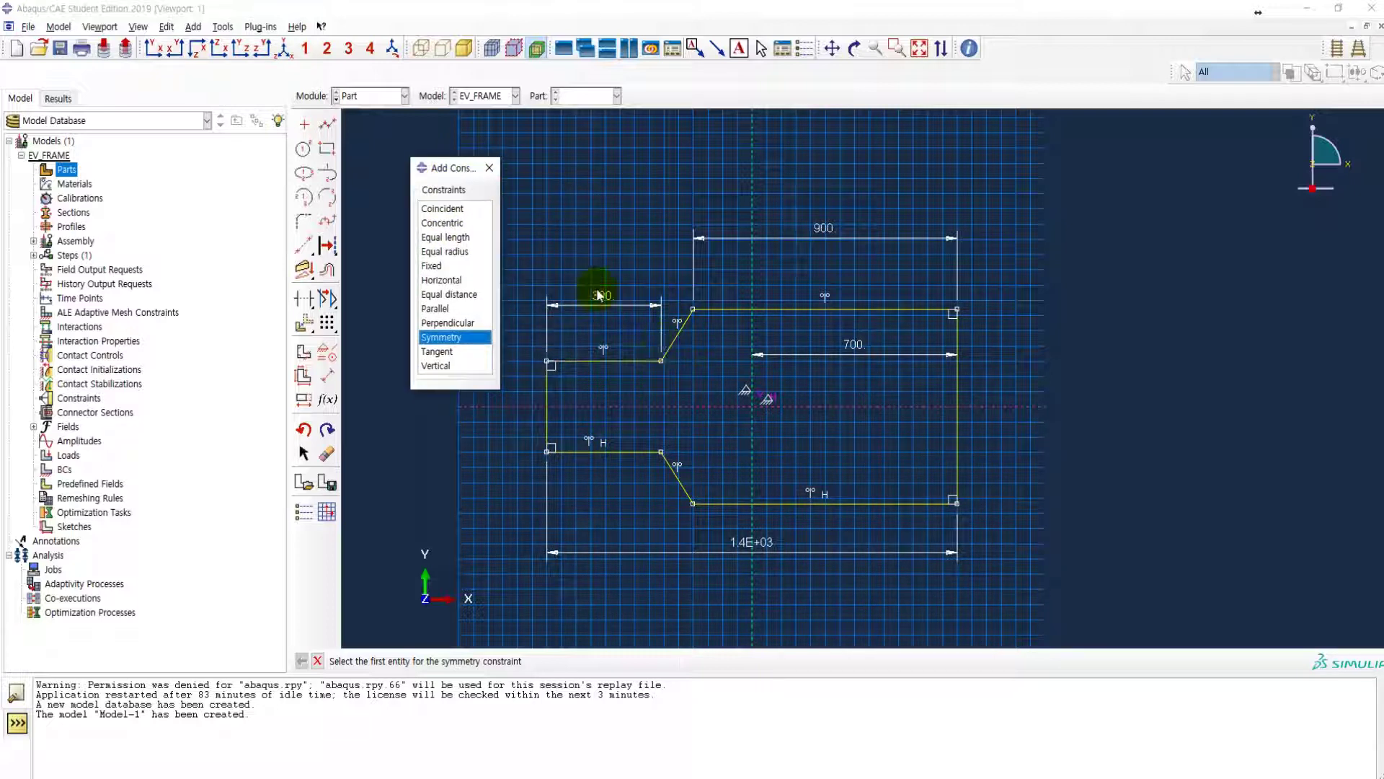
- Try to dimension the horizontal distance between the upper slanted edge's endpoints, and undo it
click(328, 376)
click(661, 360)
click(693, 309)
click(674, 220)
key(Return)
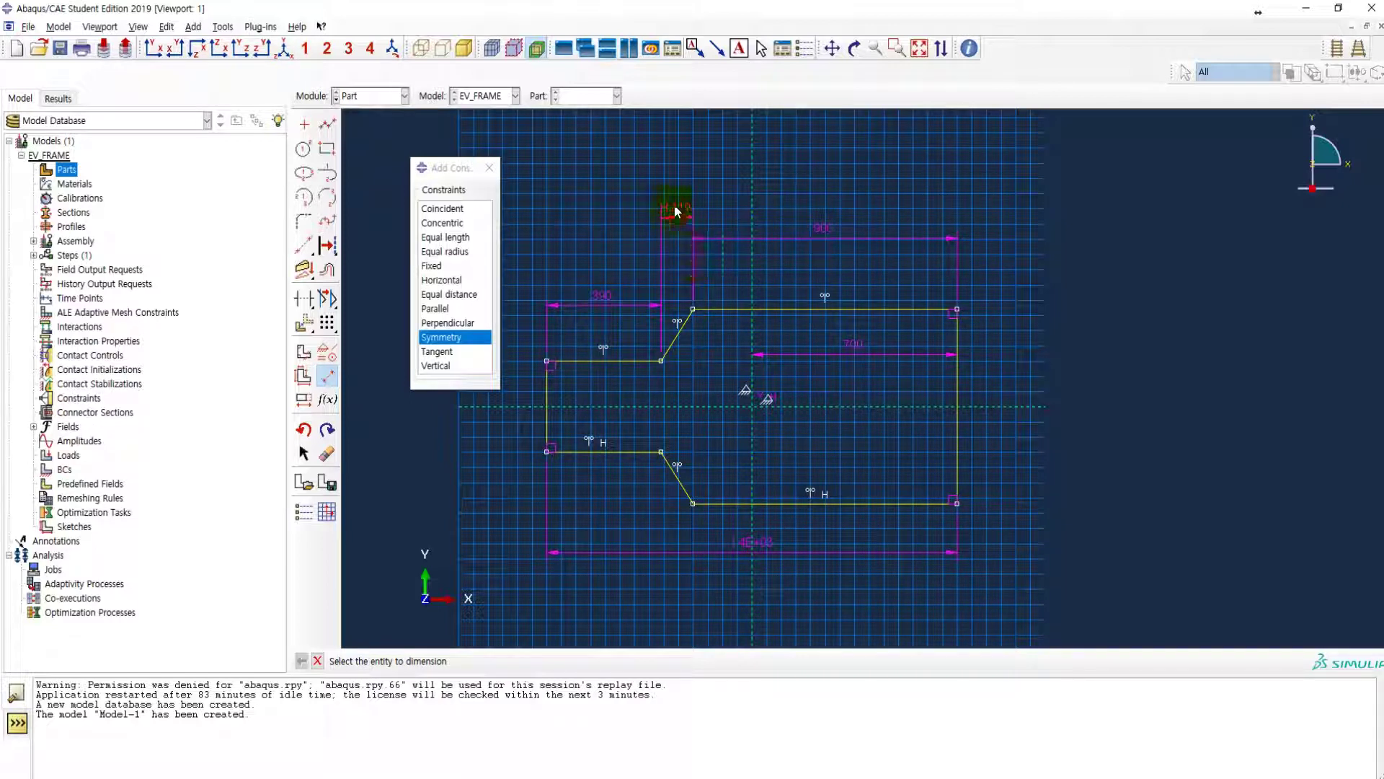
click(304, 431)
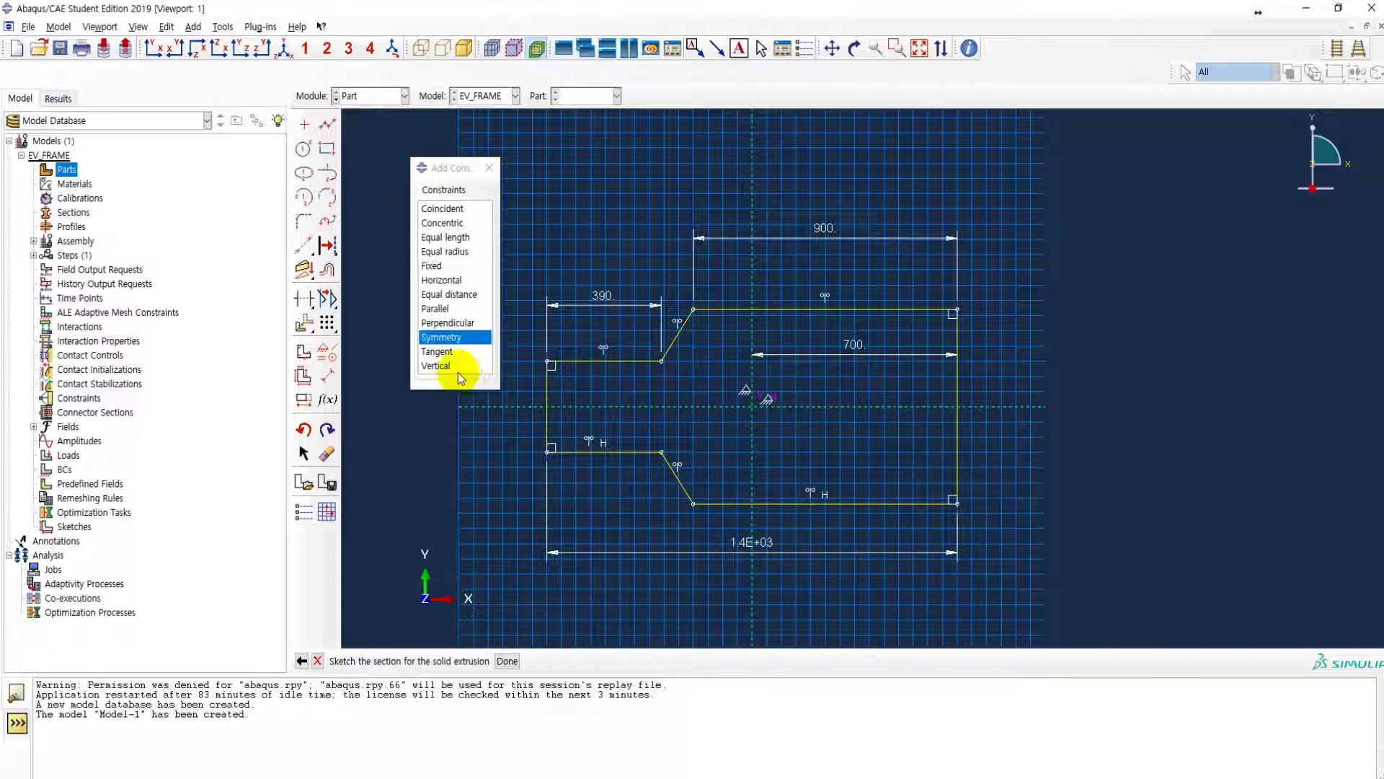
- Dimension the vertical front edge of the narrow section to 300, following the PDF drawing
click(327, 375)
click(548, 391)
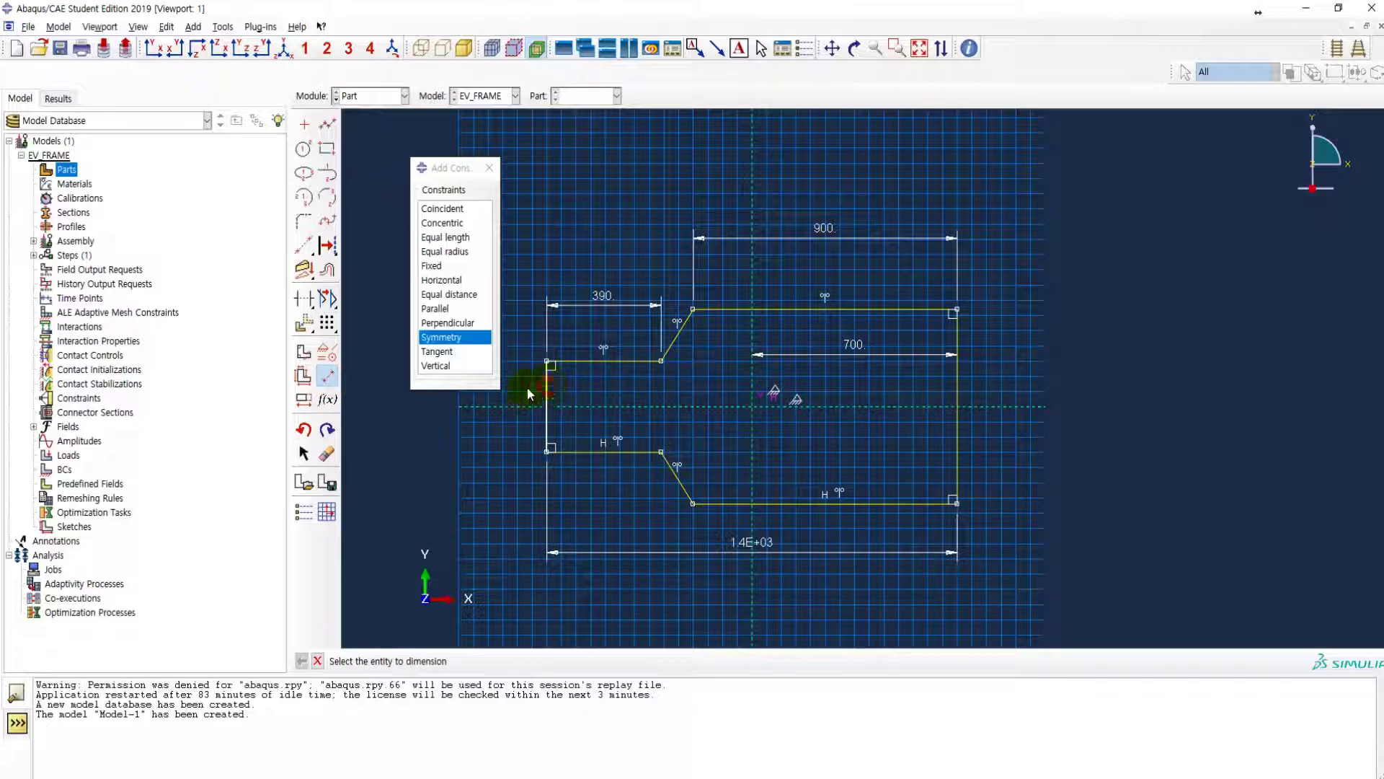
click(523, 393)
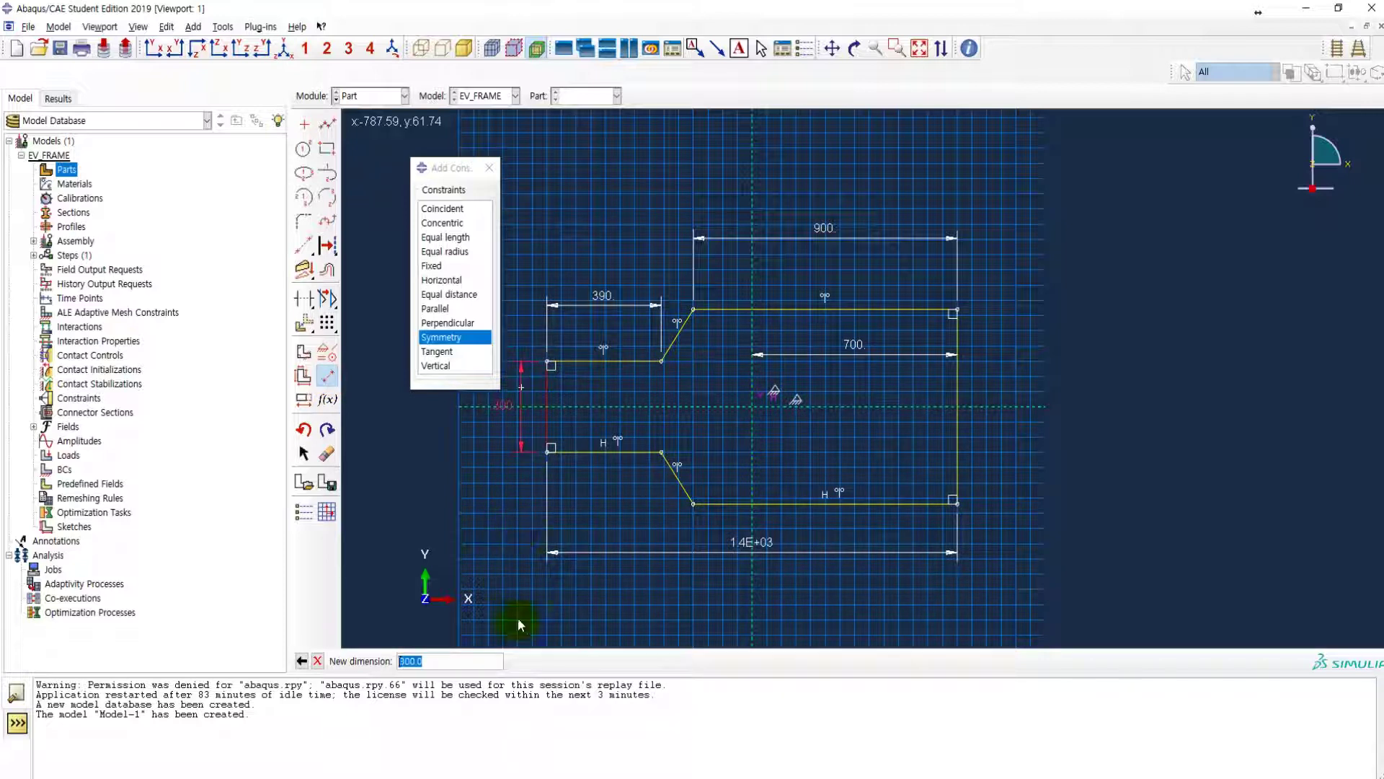
key(alt+Tab)
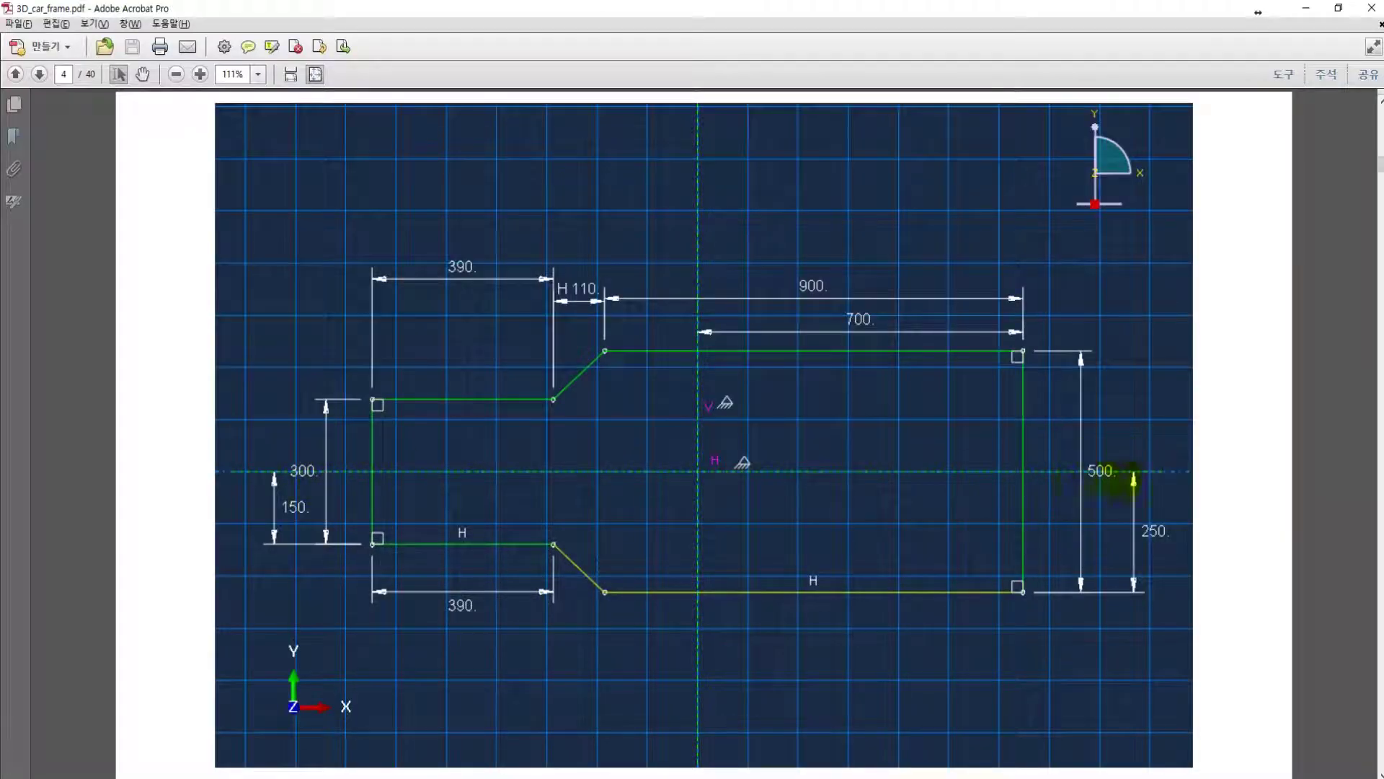
key(alt+Tab)
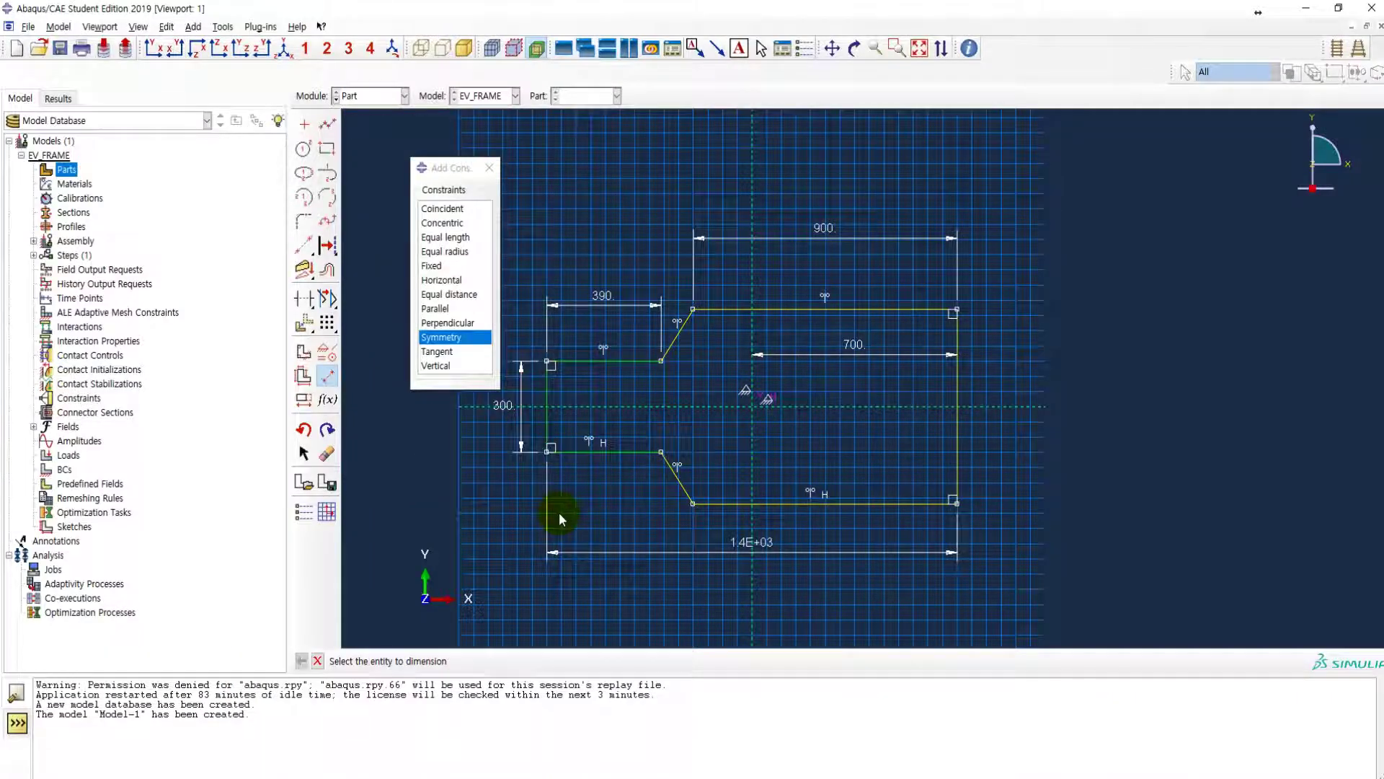
- Dimension the vertical rear edge of the wide section to 500 and end dimensioning
click(957, 394)
click(992, 398)
click(936, 429)
click(959, 444)
click(984, 441)
text(500)
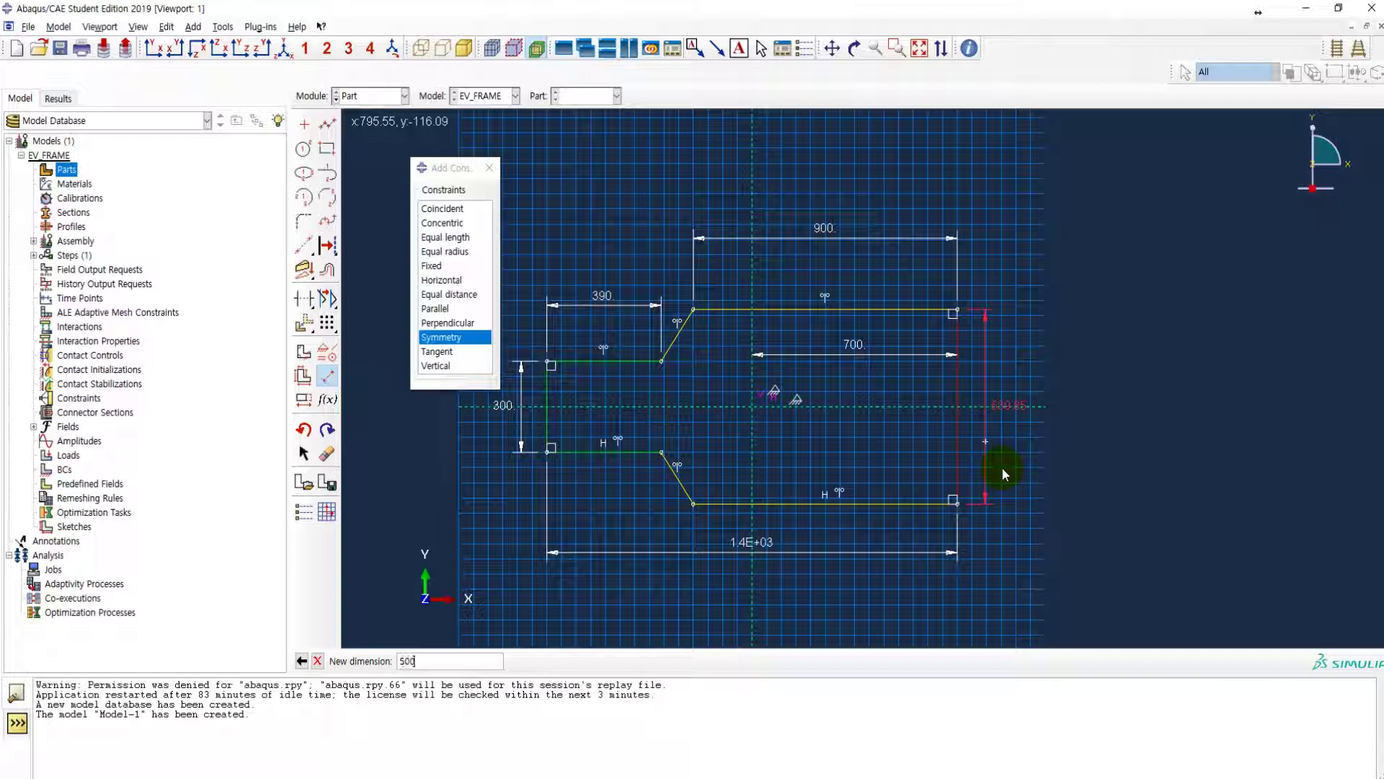
key(Return)
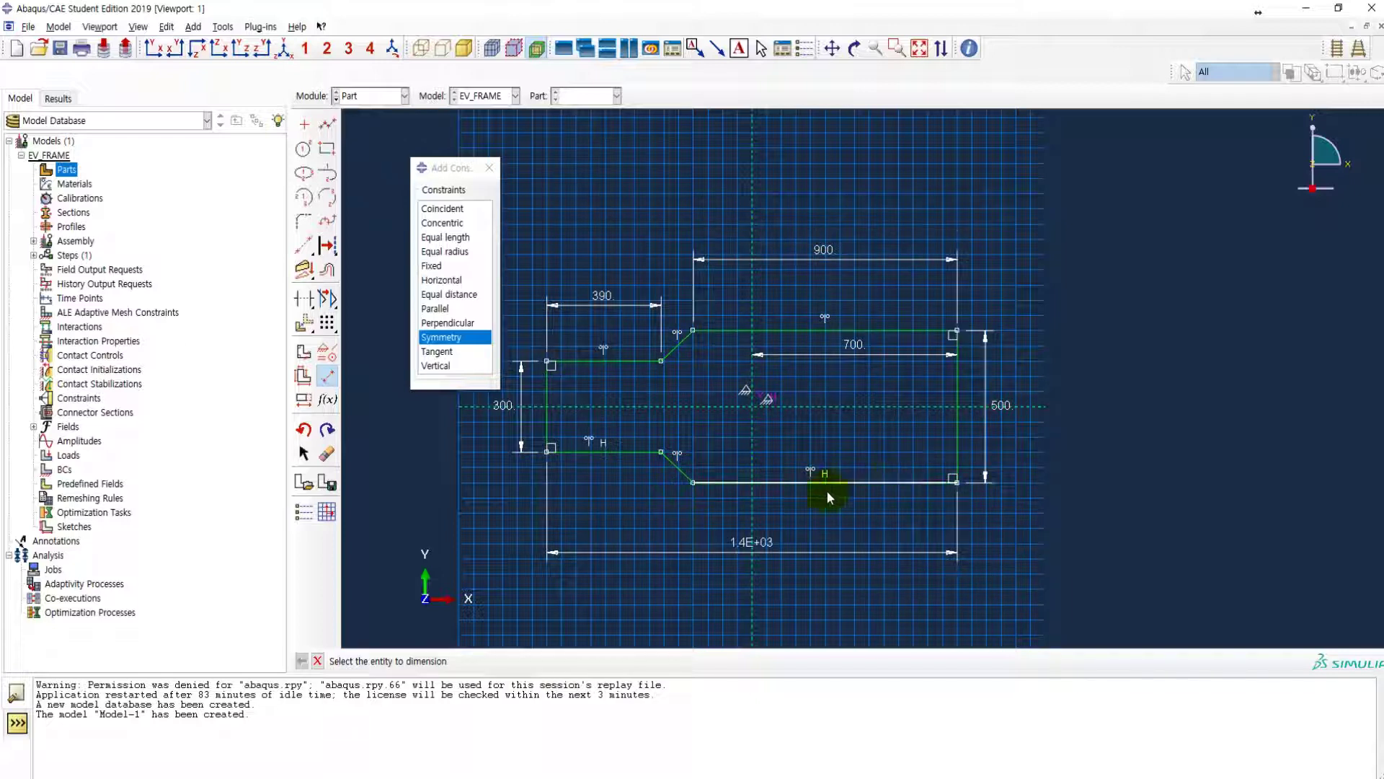
scroll(793, 497, down, 1)
scroll(753, 465, up, 1)
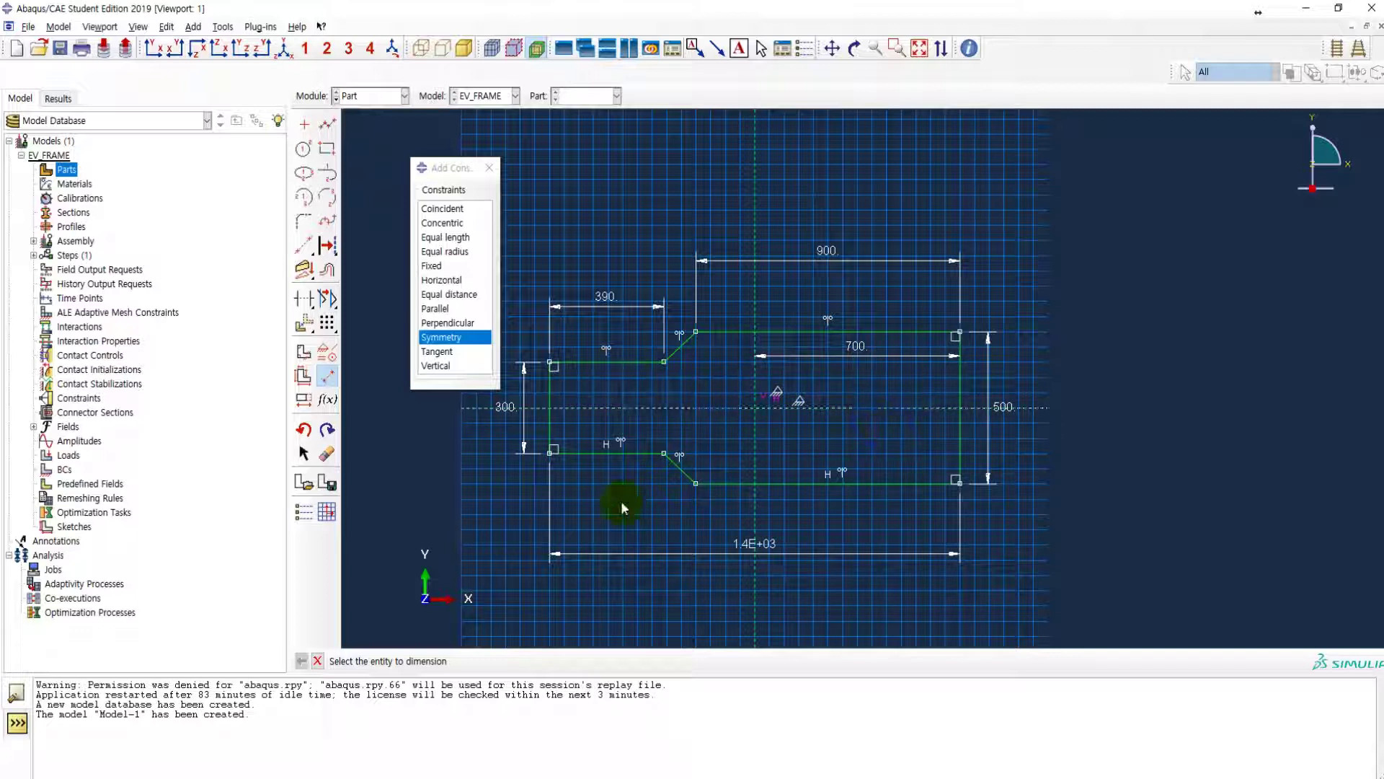
key(Escape)
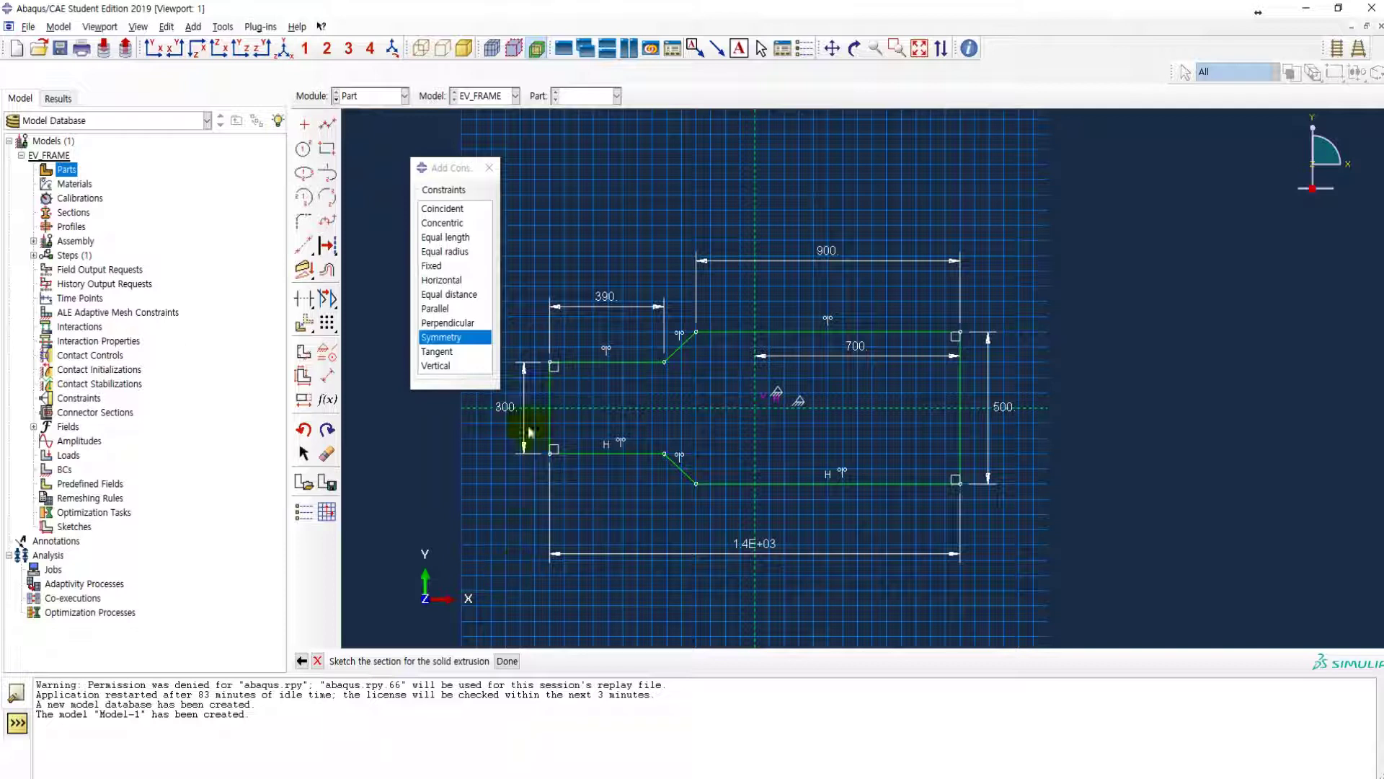
- Finish the section sketch and extrude it as a blind solid with the PDF's depth of 350
click(490, 169)
click(507, 660)
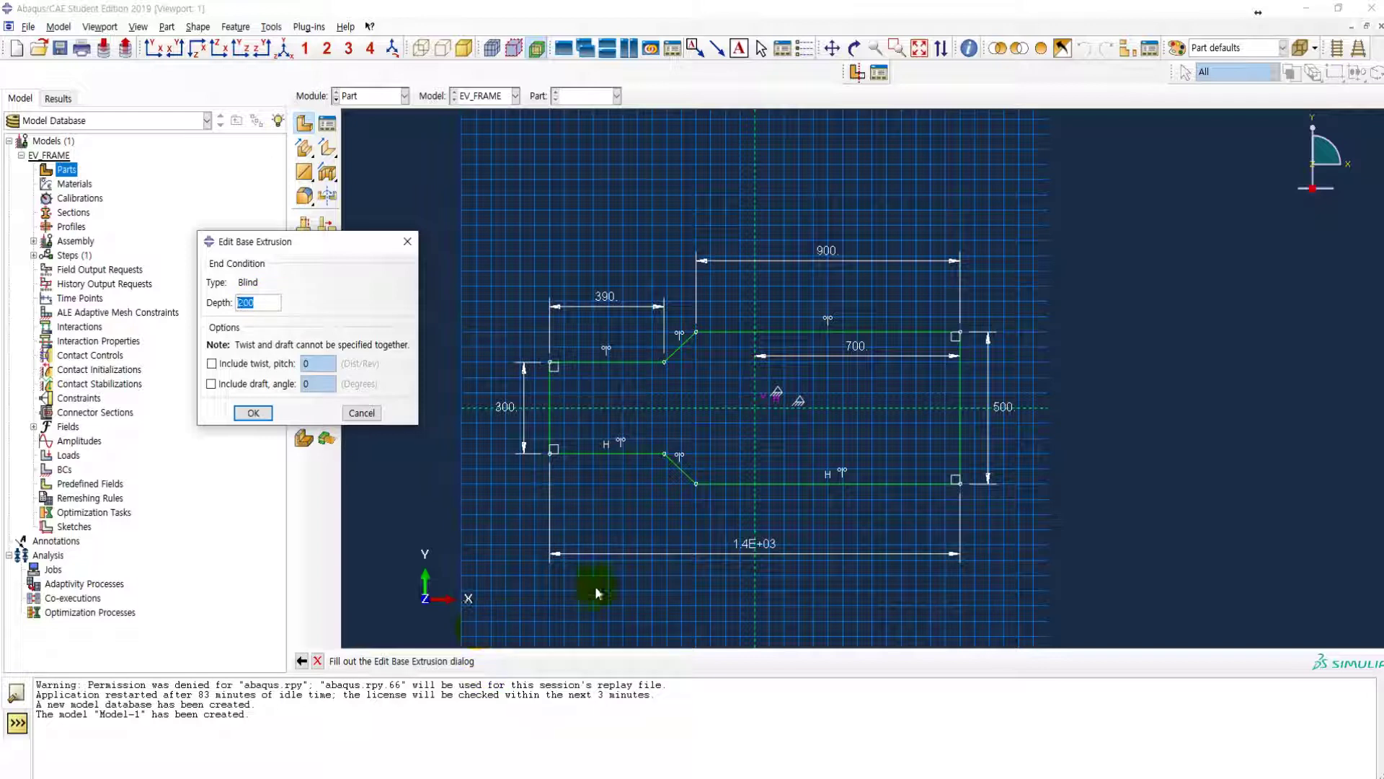
click(628, 499)
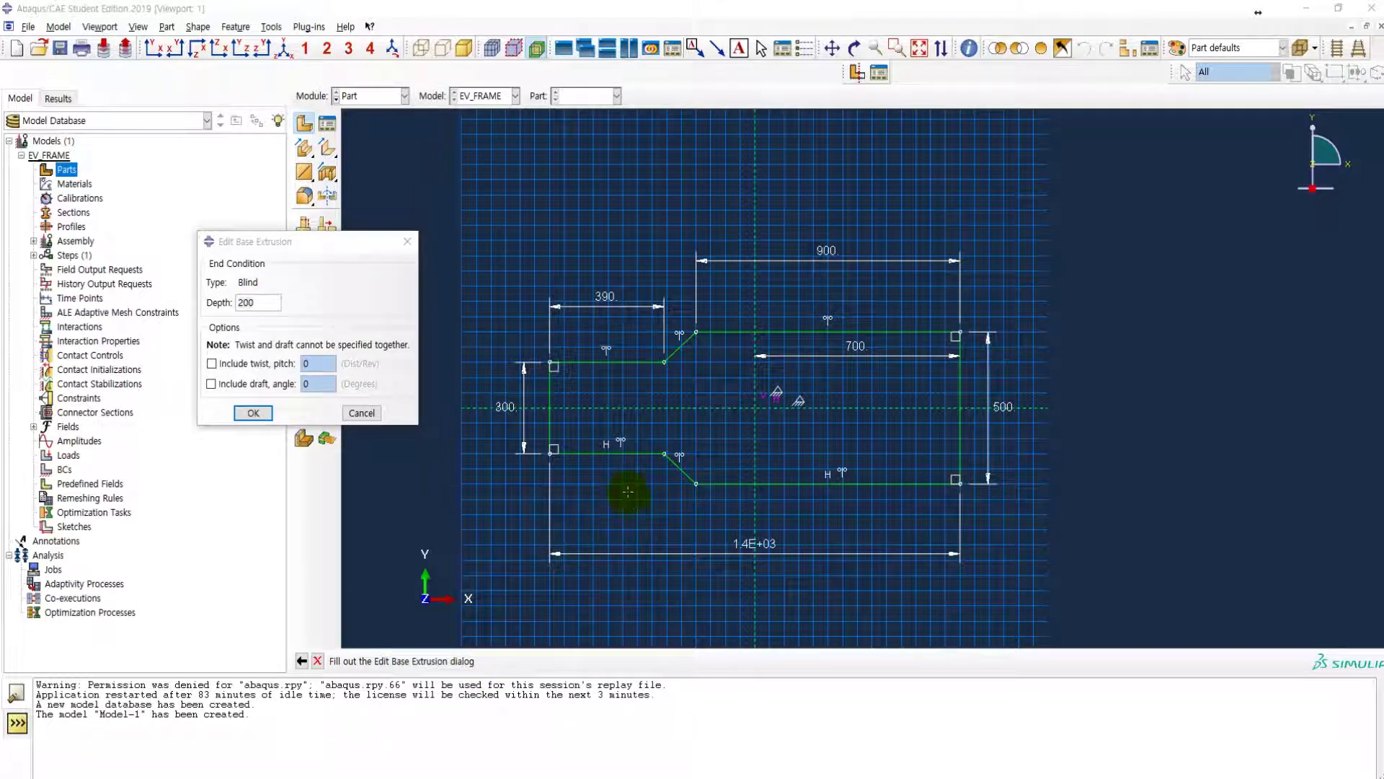
key(alt+Tab)
scroll(493, 468, up, 2)
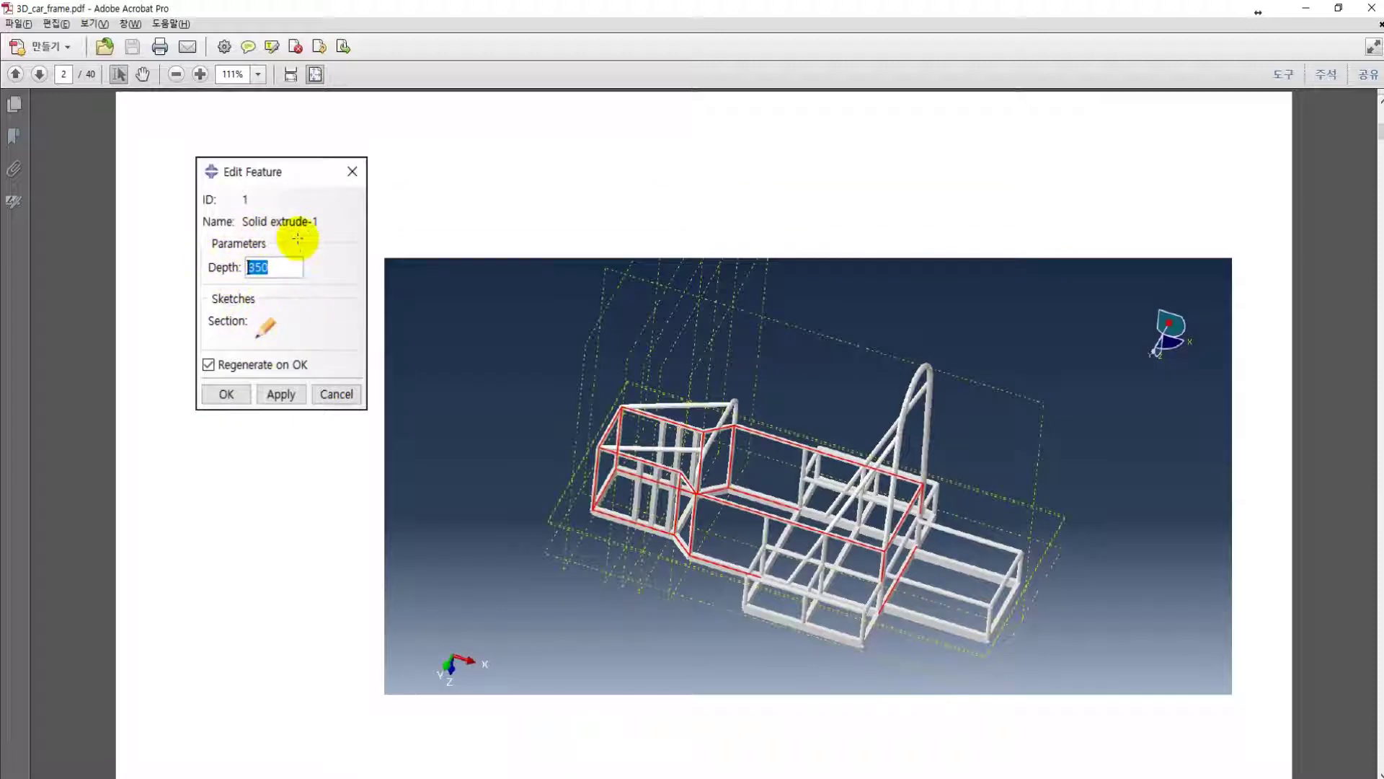
key(alt+Tab)
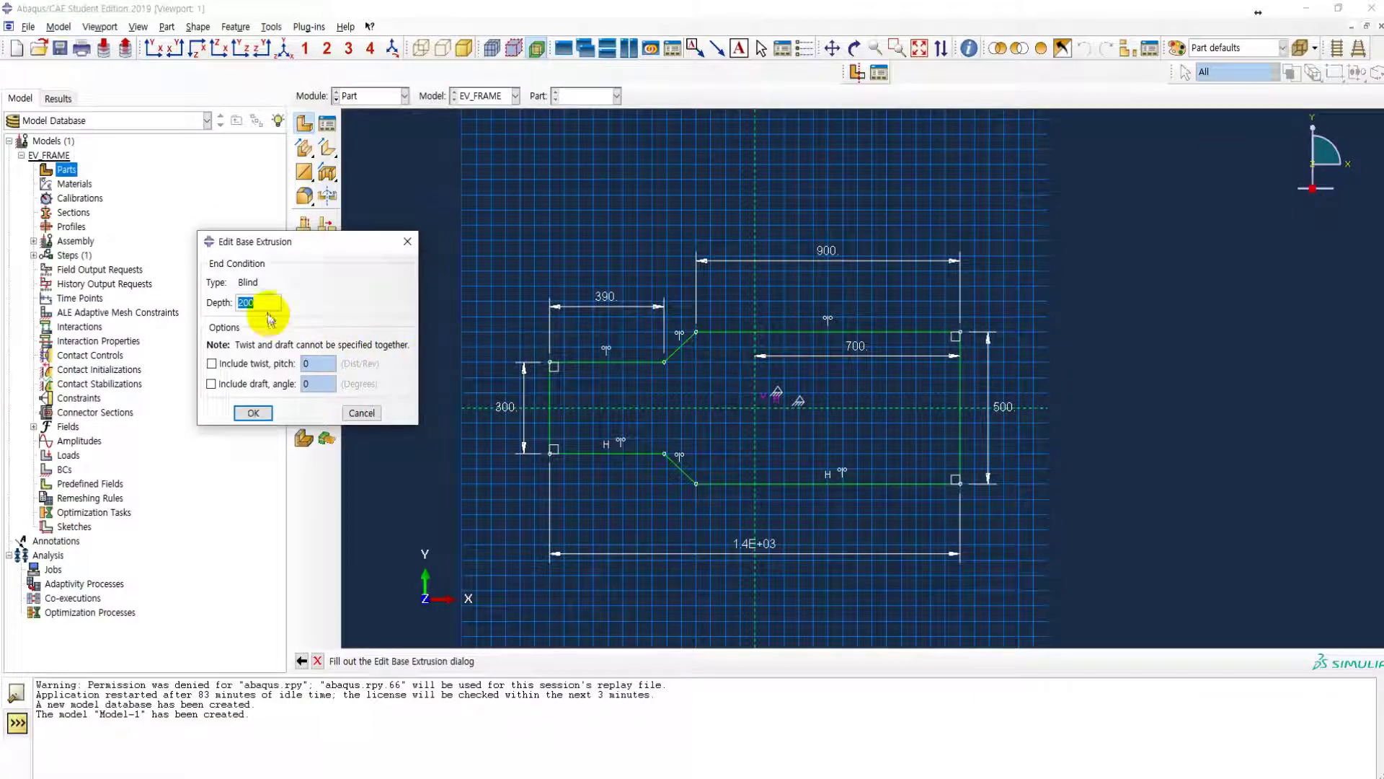
text(300)
key(Return)
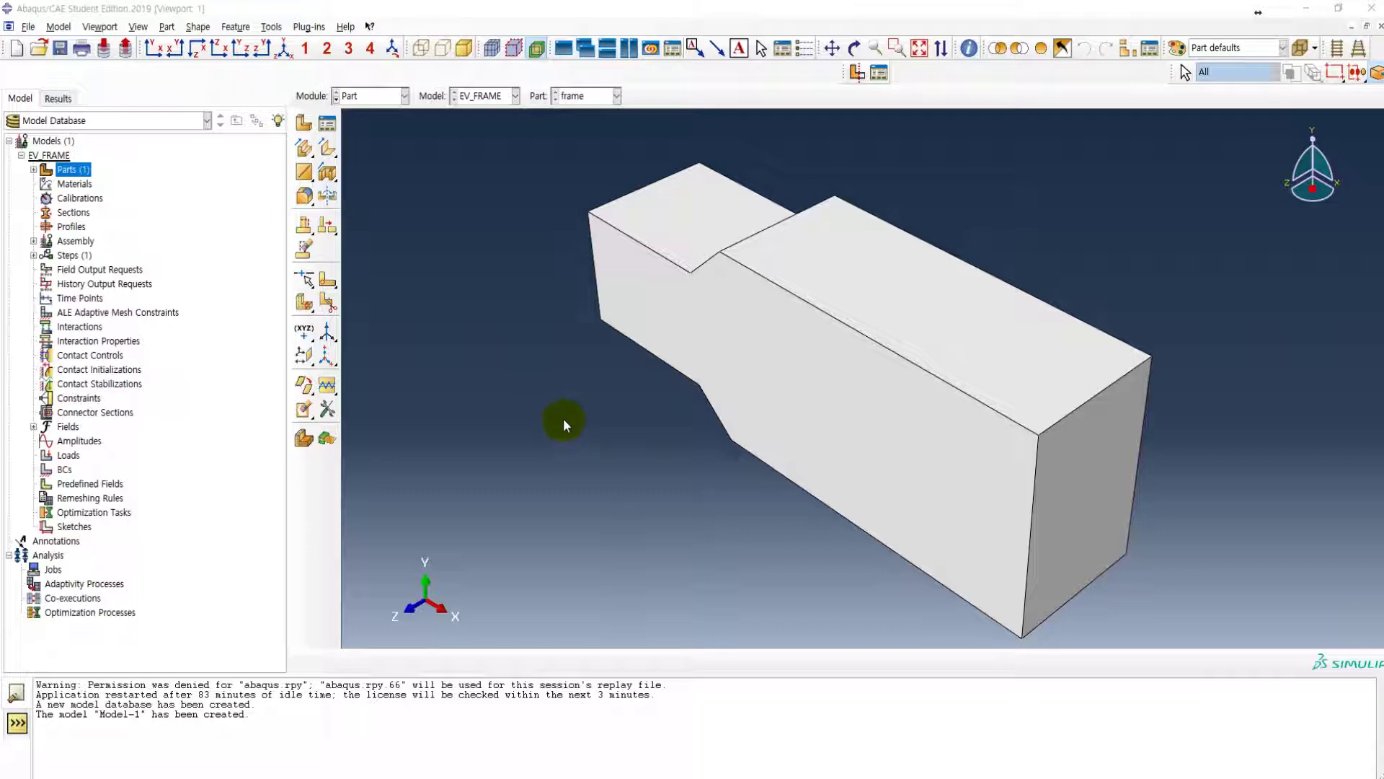
- Review the PDF pages for the frame overview and the second solid extrusion's depth and section sketch dimensions
key(alt+Tab)
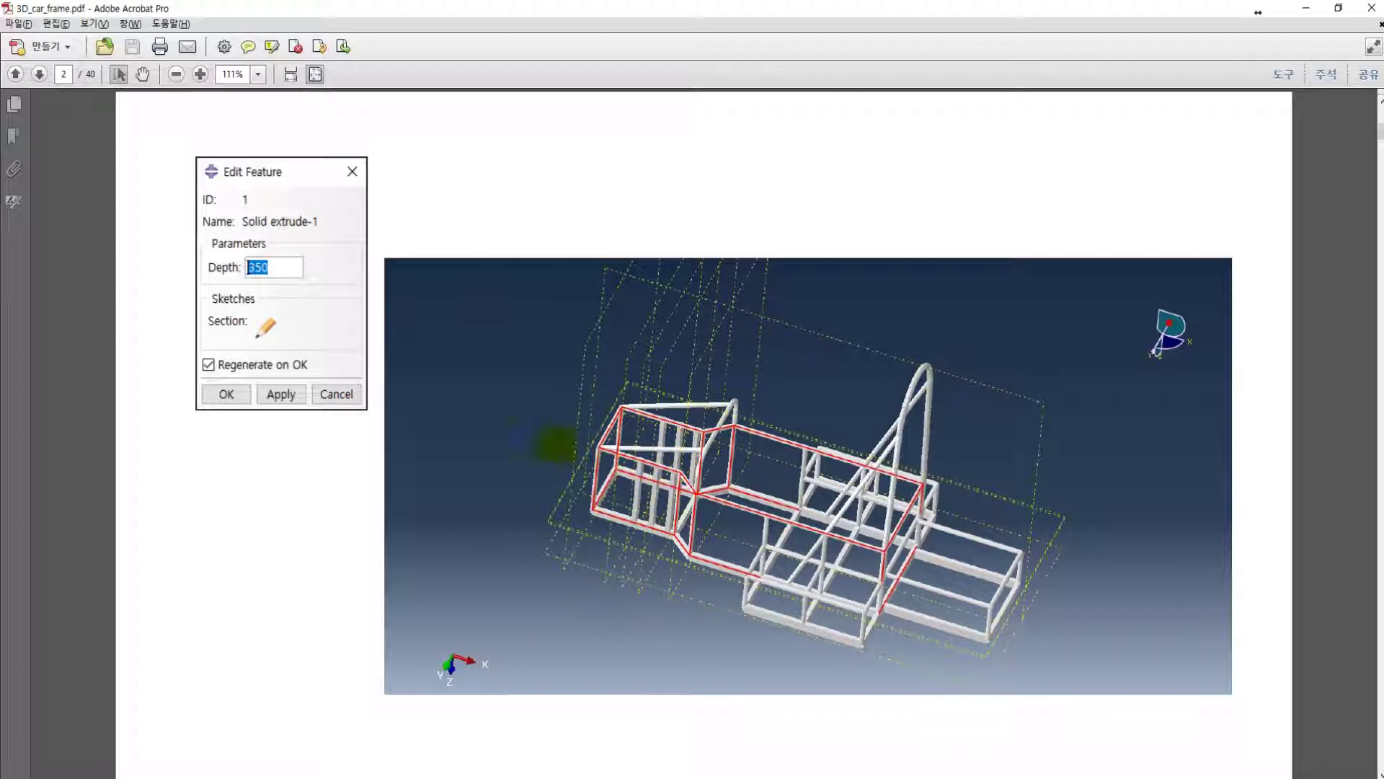
key(alt+Tab)
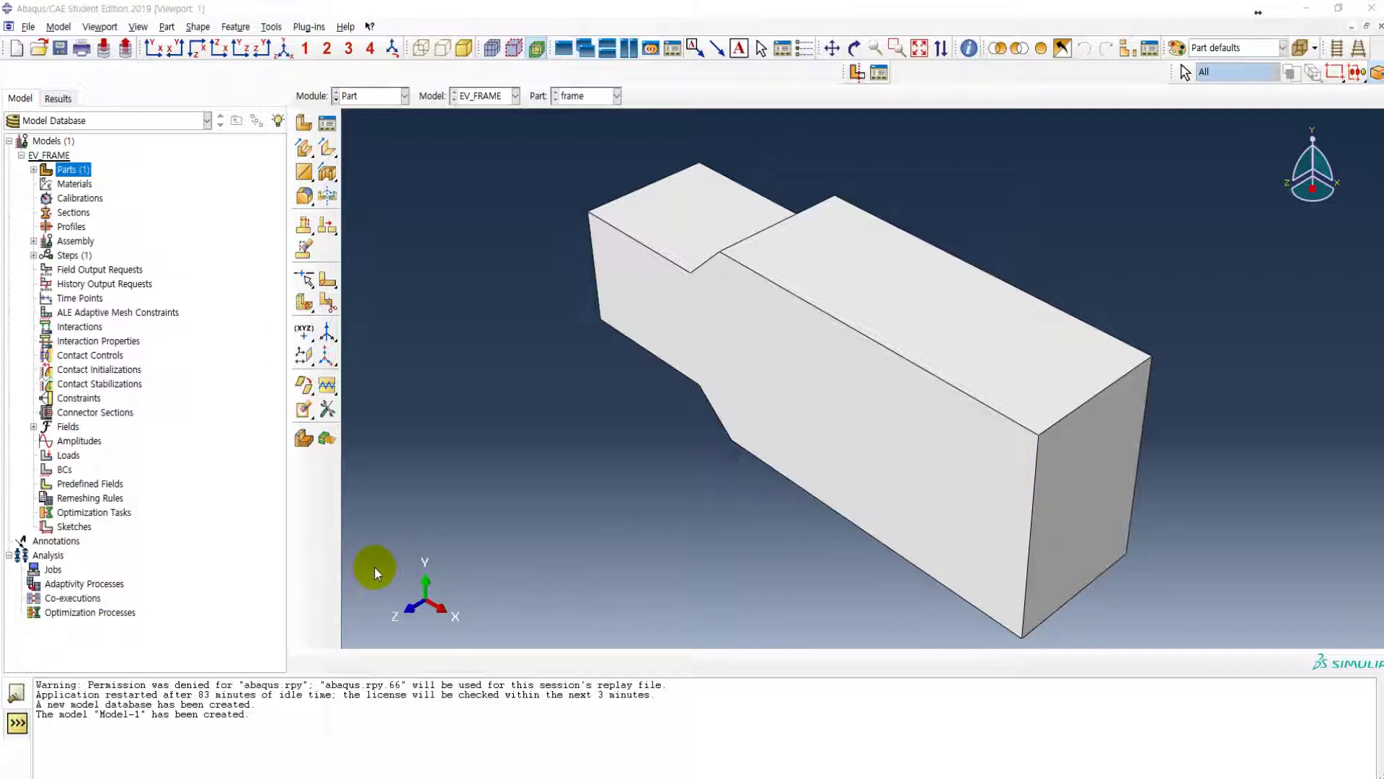
key(alt+Tab)
scroll(757, 488, down, 2)
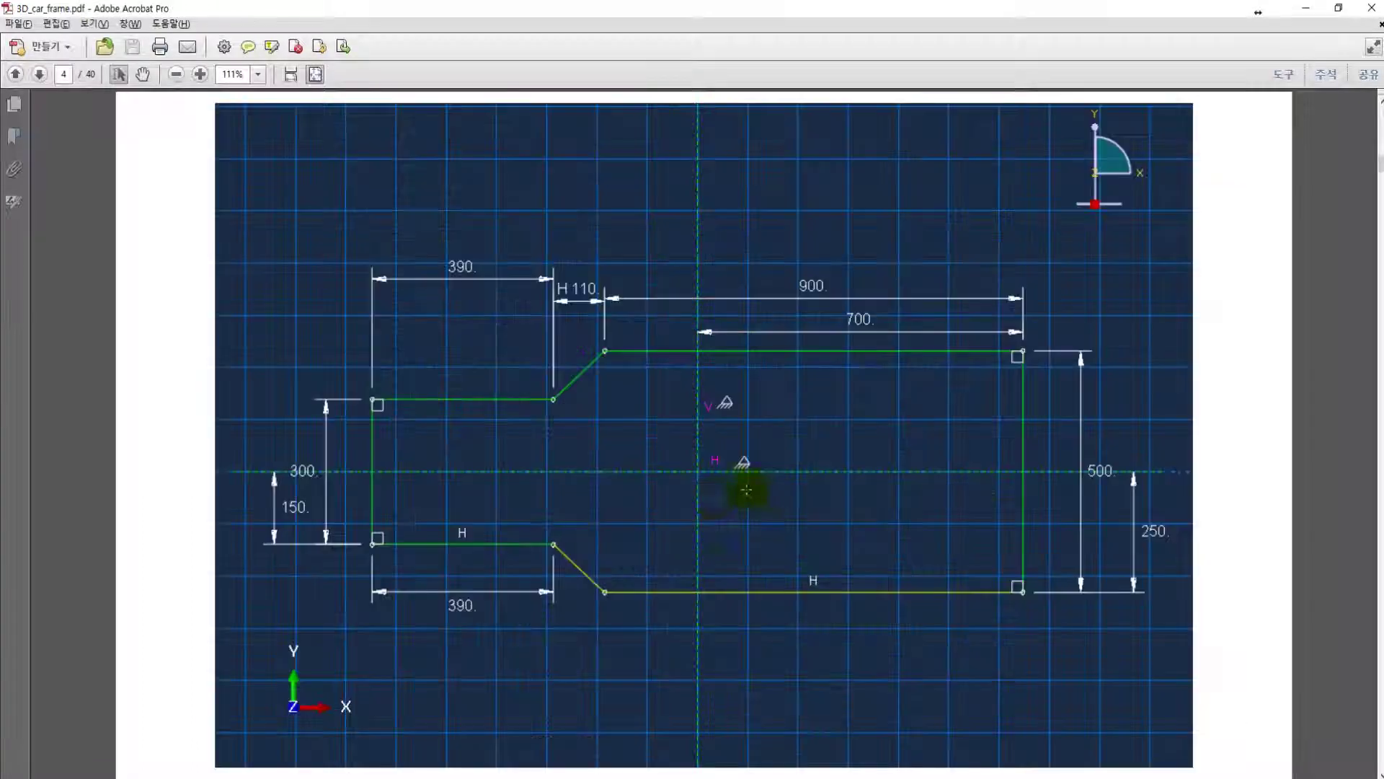
scroll(692, 497, down, 1)
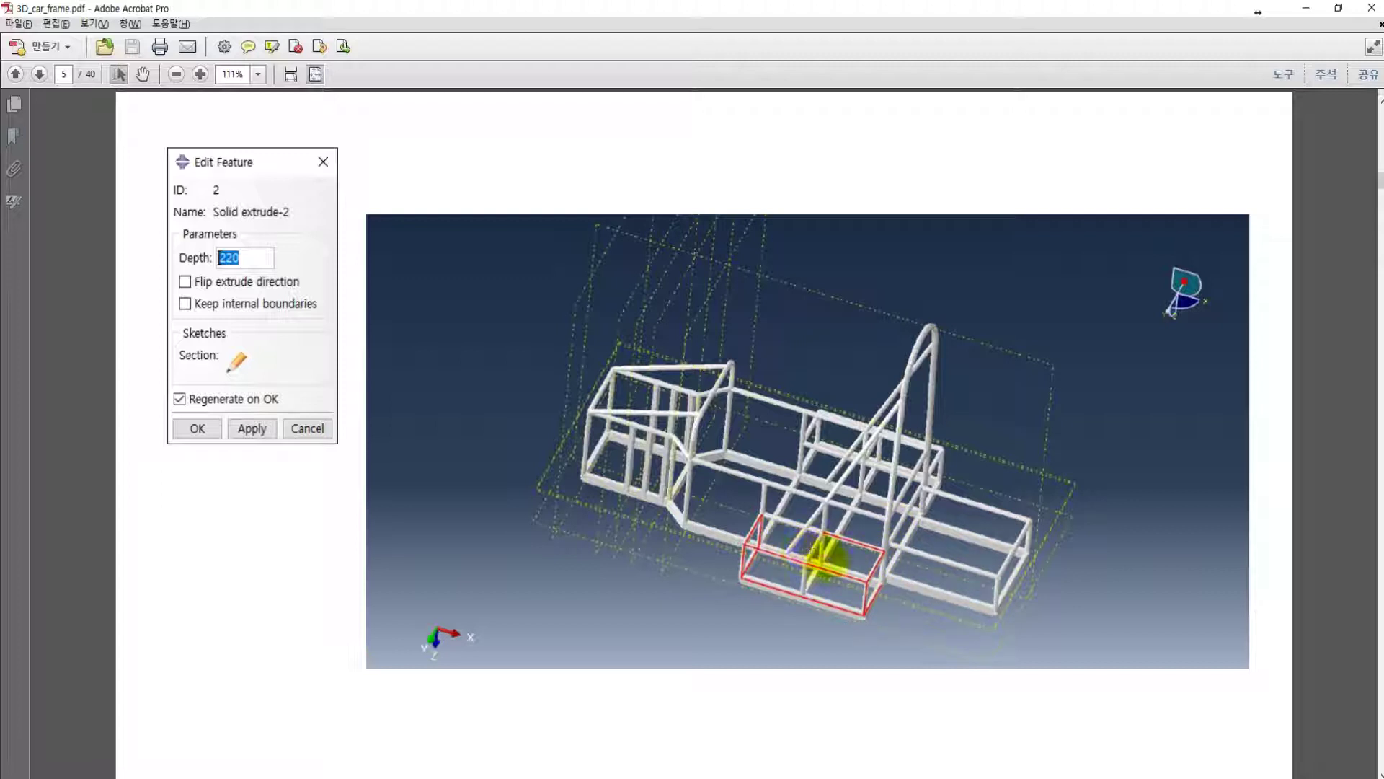
key(Right)
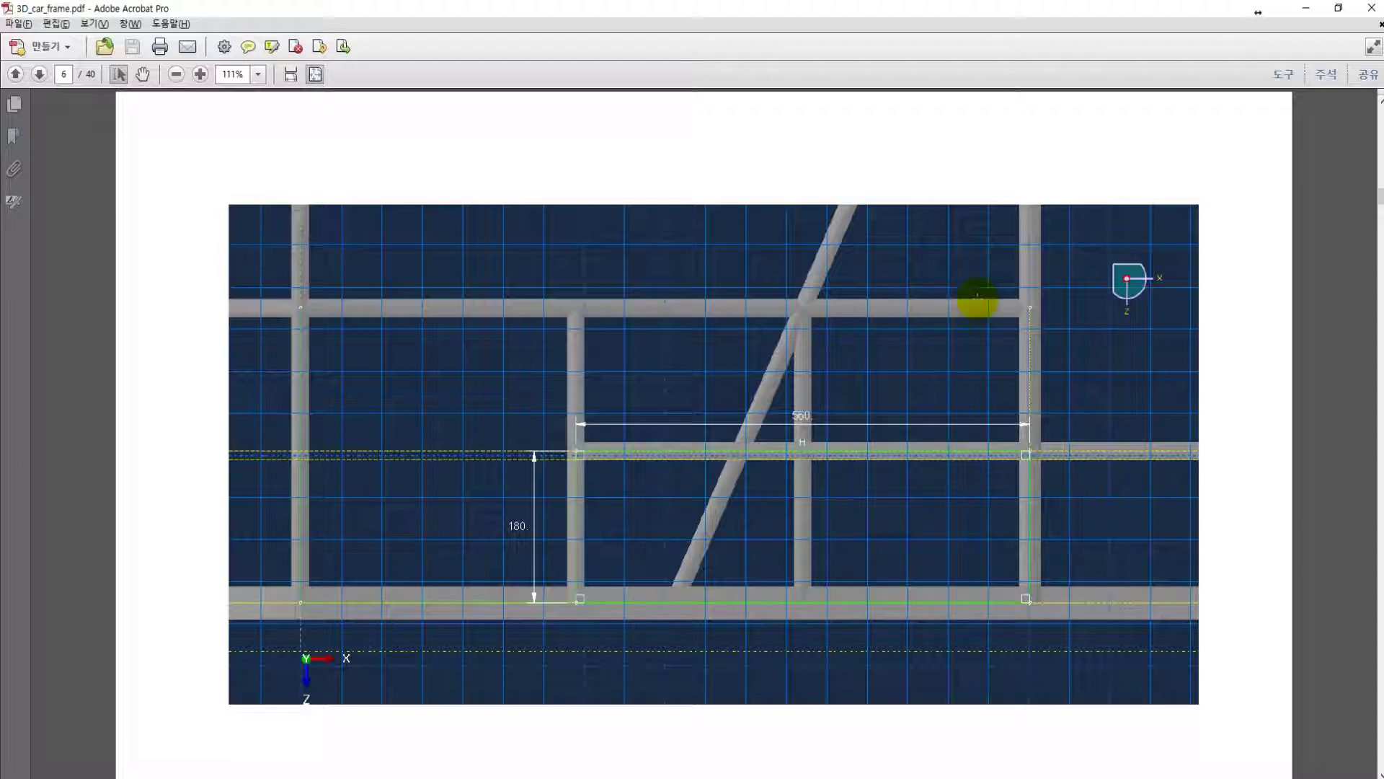
click(1305, 15)
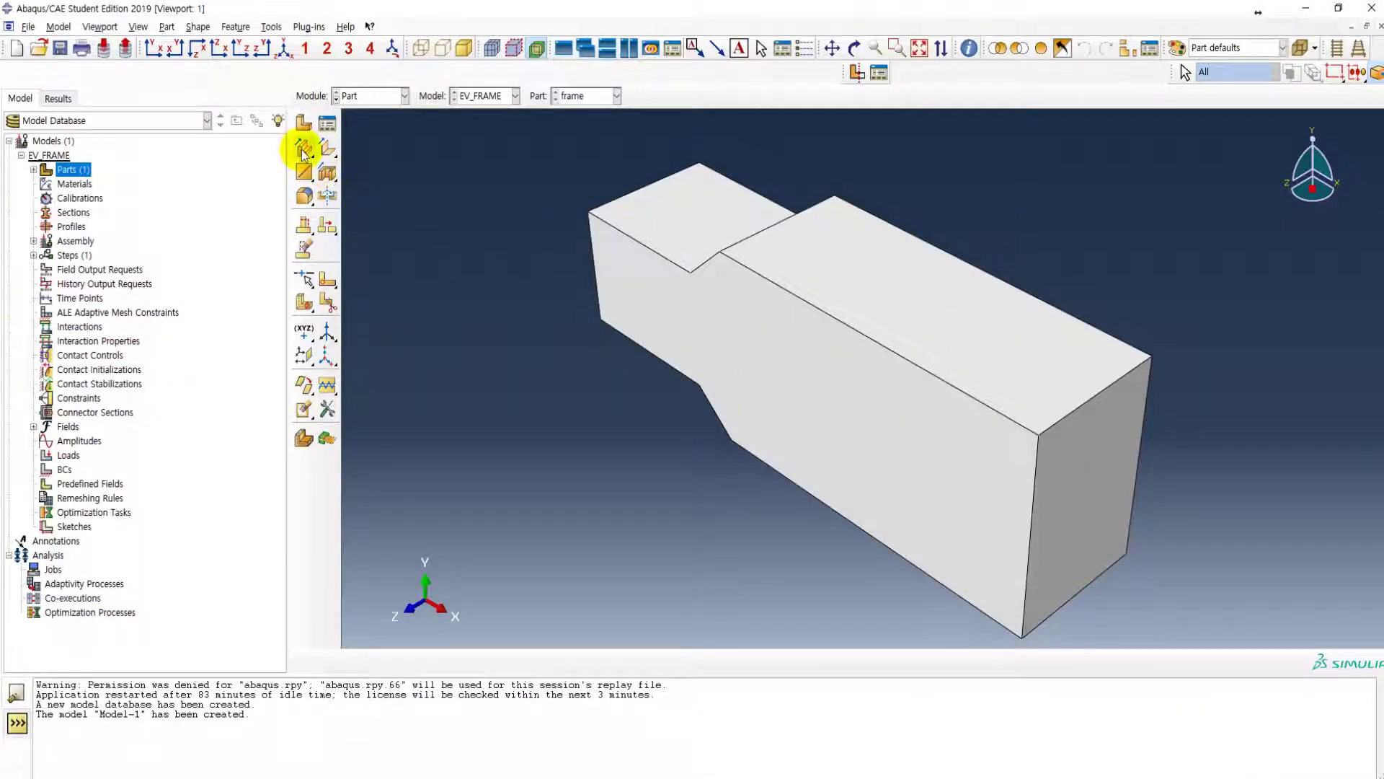
- Start a solid extrusion sketch on the wide section's upper face, orienting the short edge beside the narrow section vertical and on the right
click(303, 150)
click(977, 348)
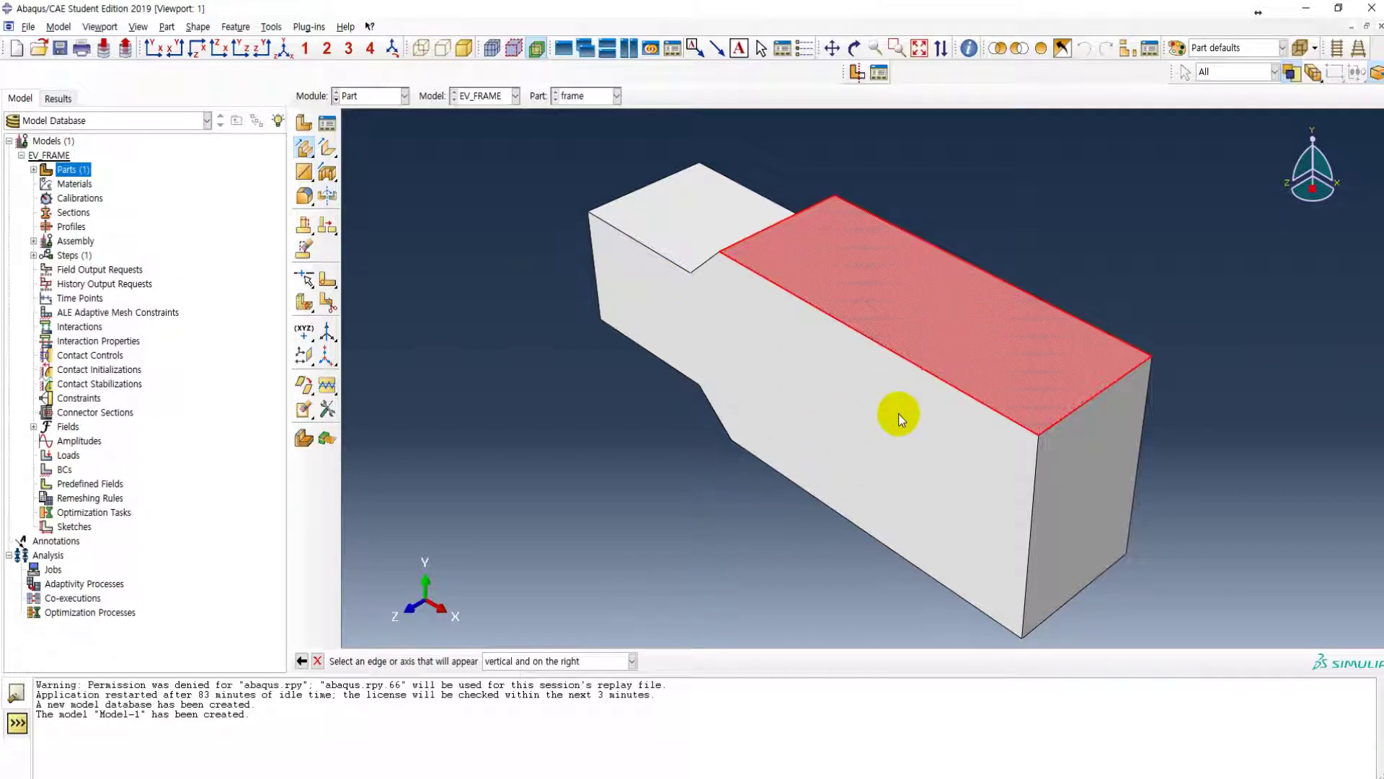
click(801, 211)
click(804, 215)
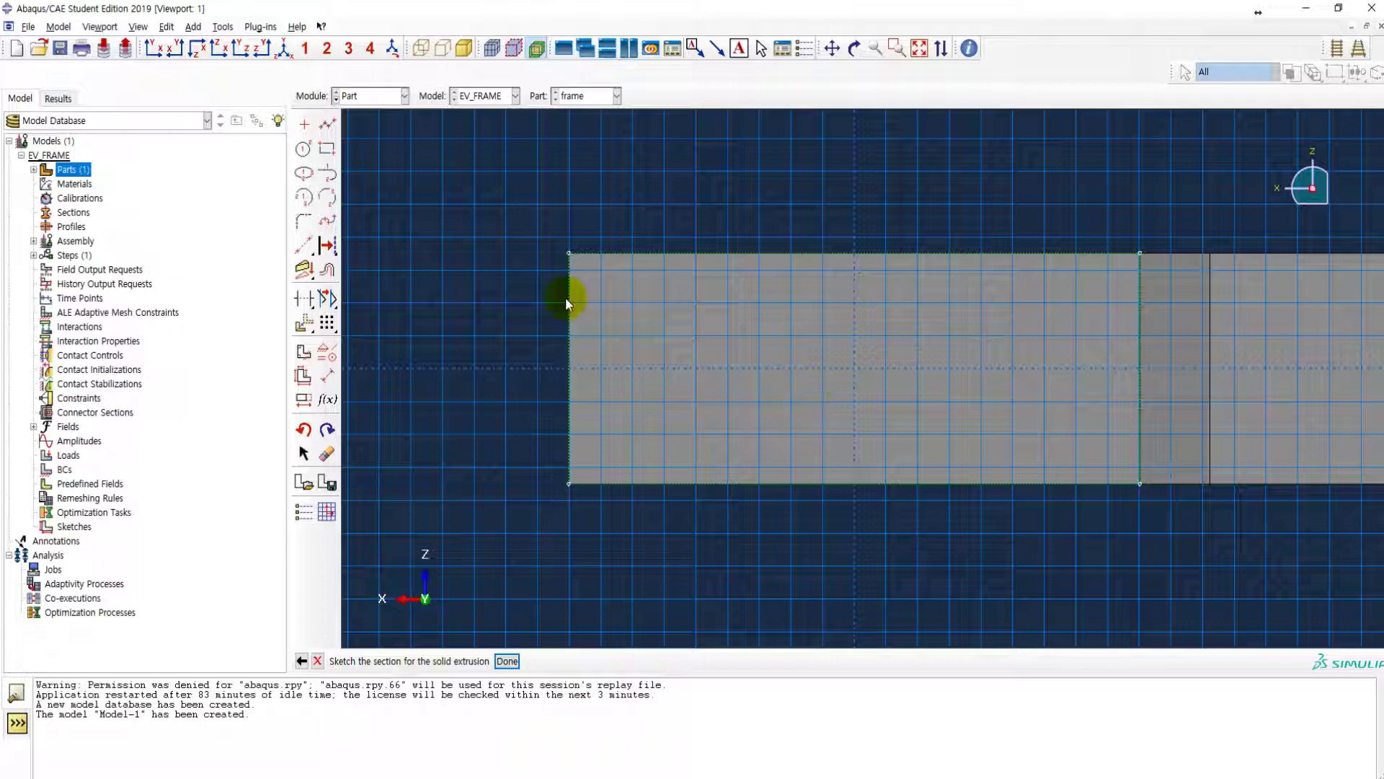
- Sketch a rectangle on the face, starting at the outer corner of its wide end and ending inside the face
click(329, 150)
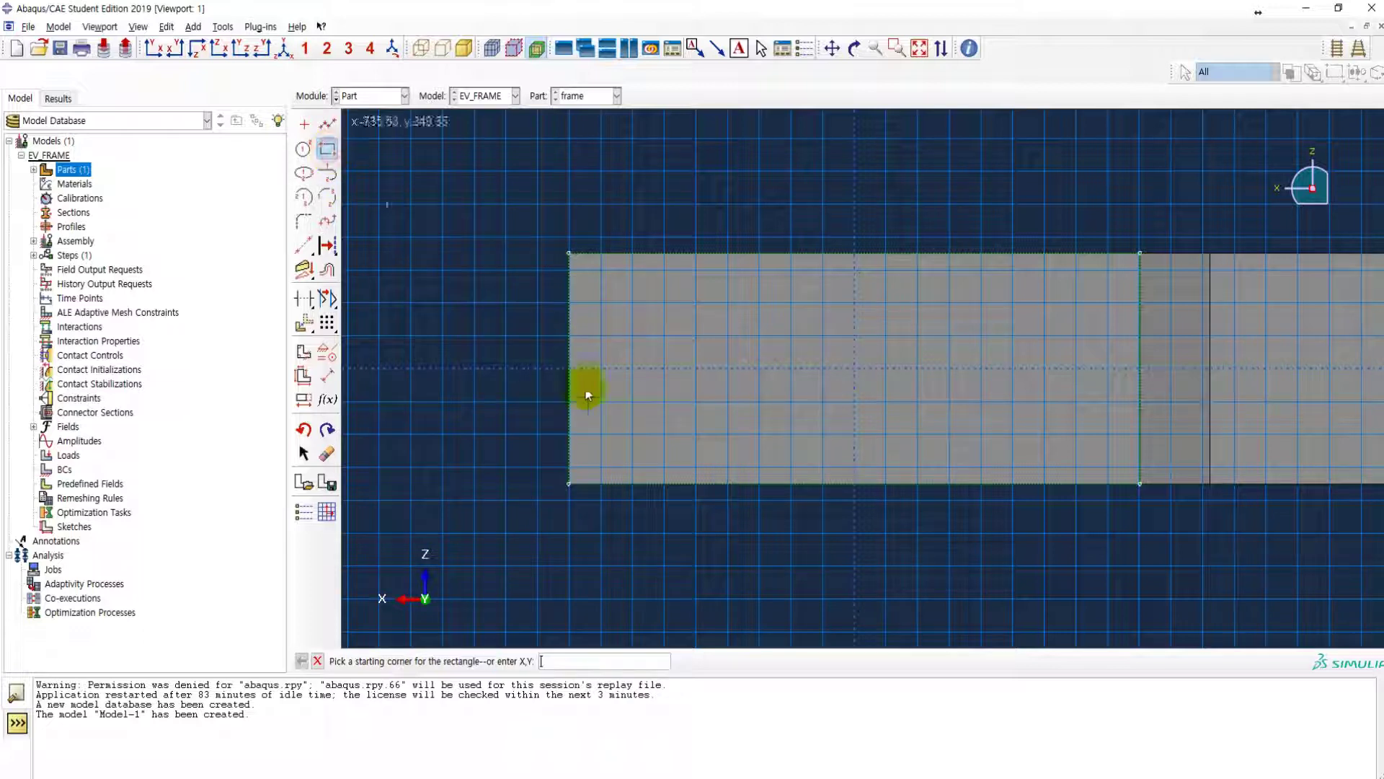
click(569, 482)
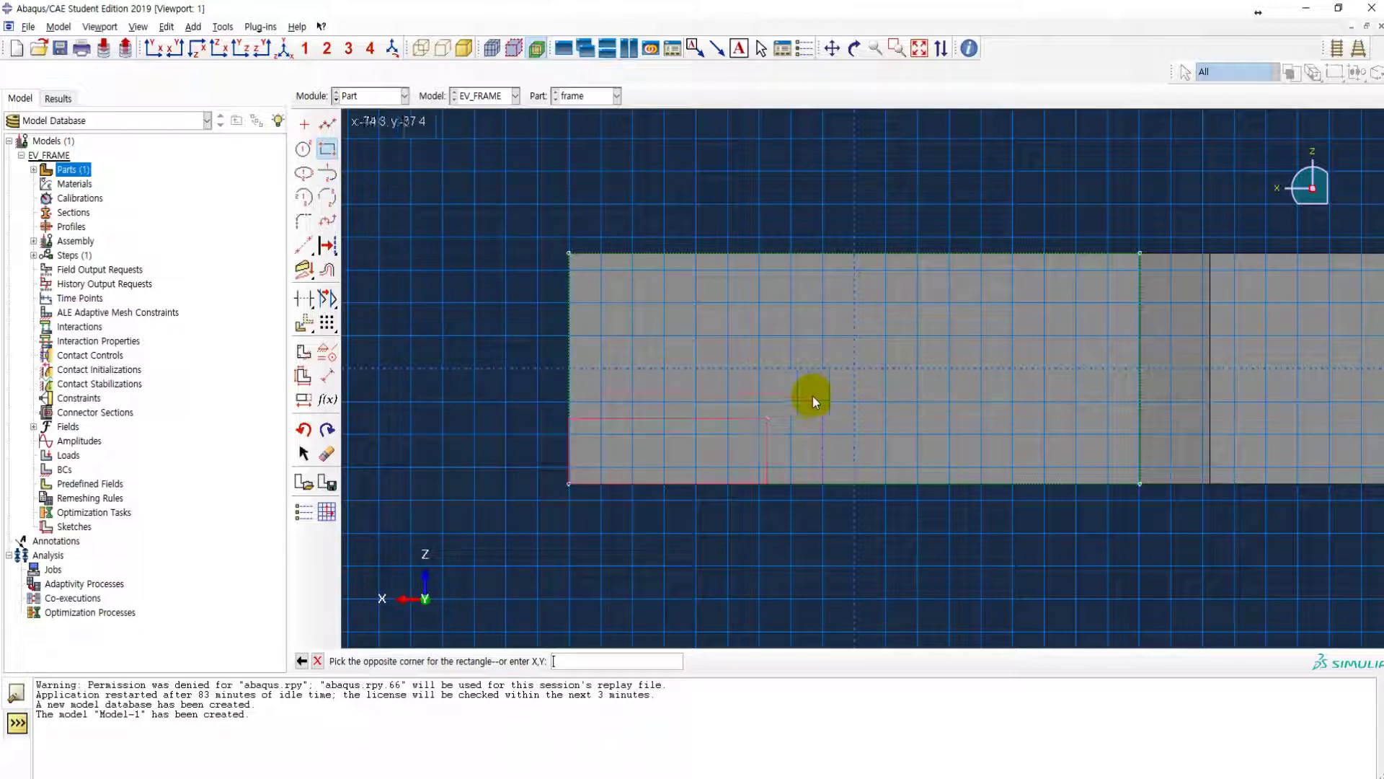
click(820, 389)
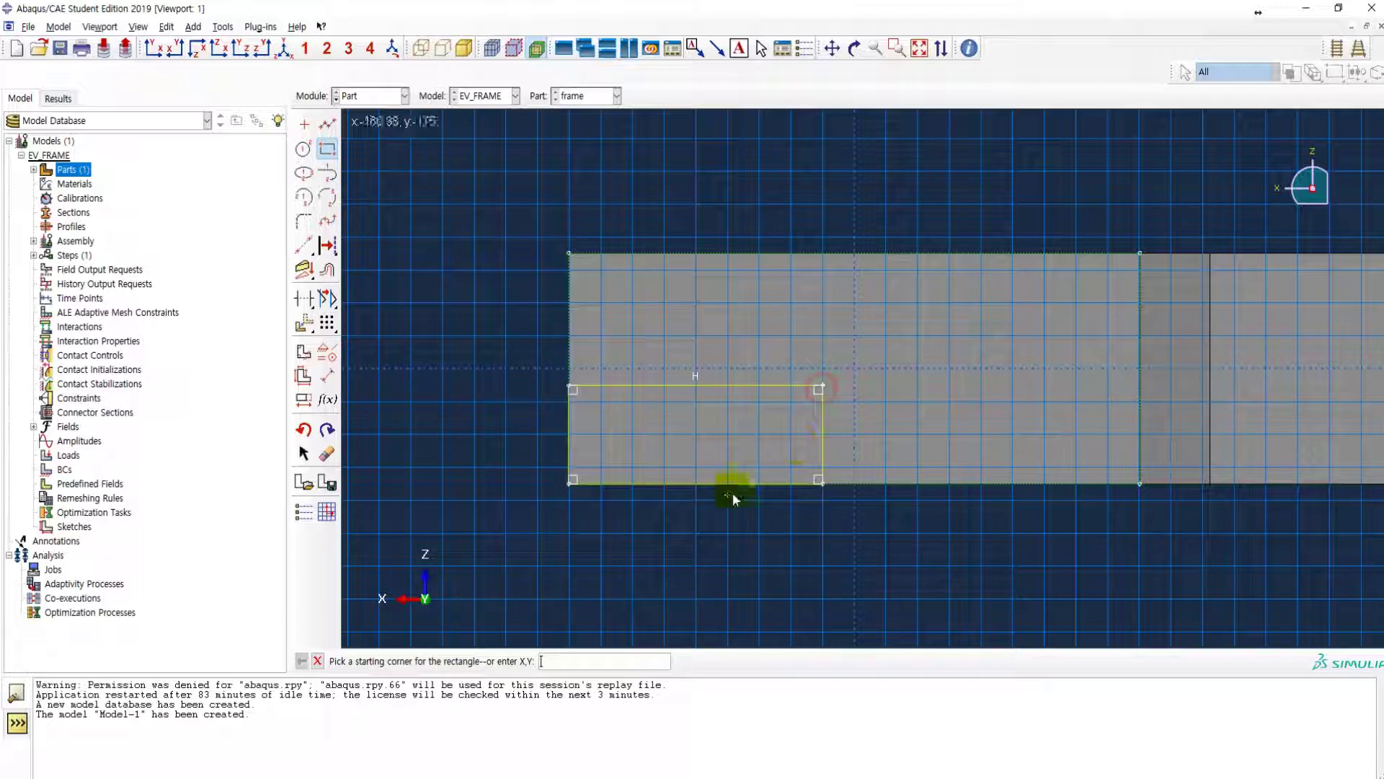
key(Escape)
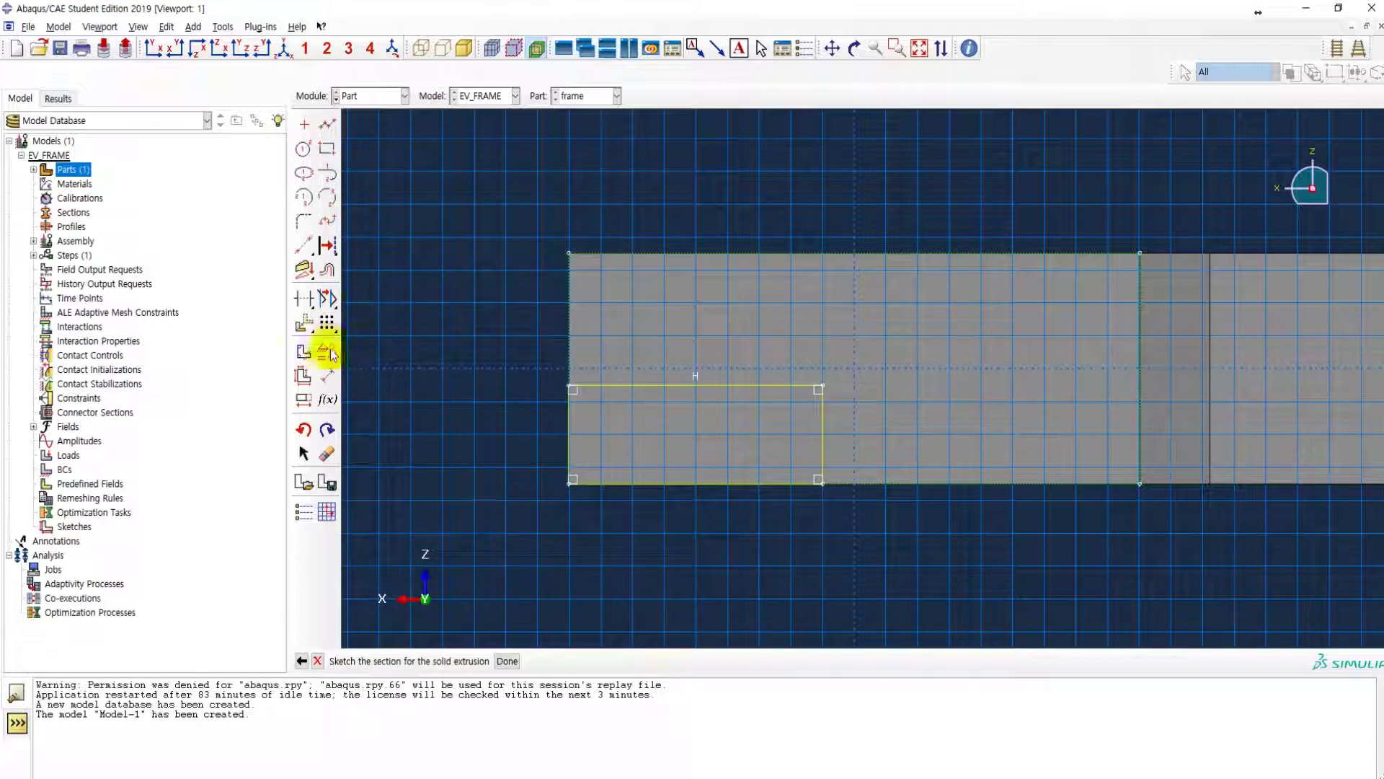
- Dimension the rectangle's horizontal edge to 560 and its vertical edge to 180
click(327, 376)
click(655, 386)
click(664, 345)
text(560)
key(Return)
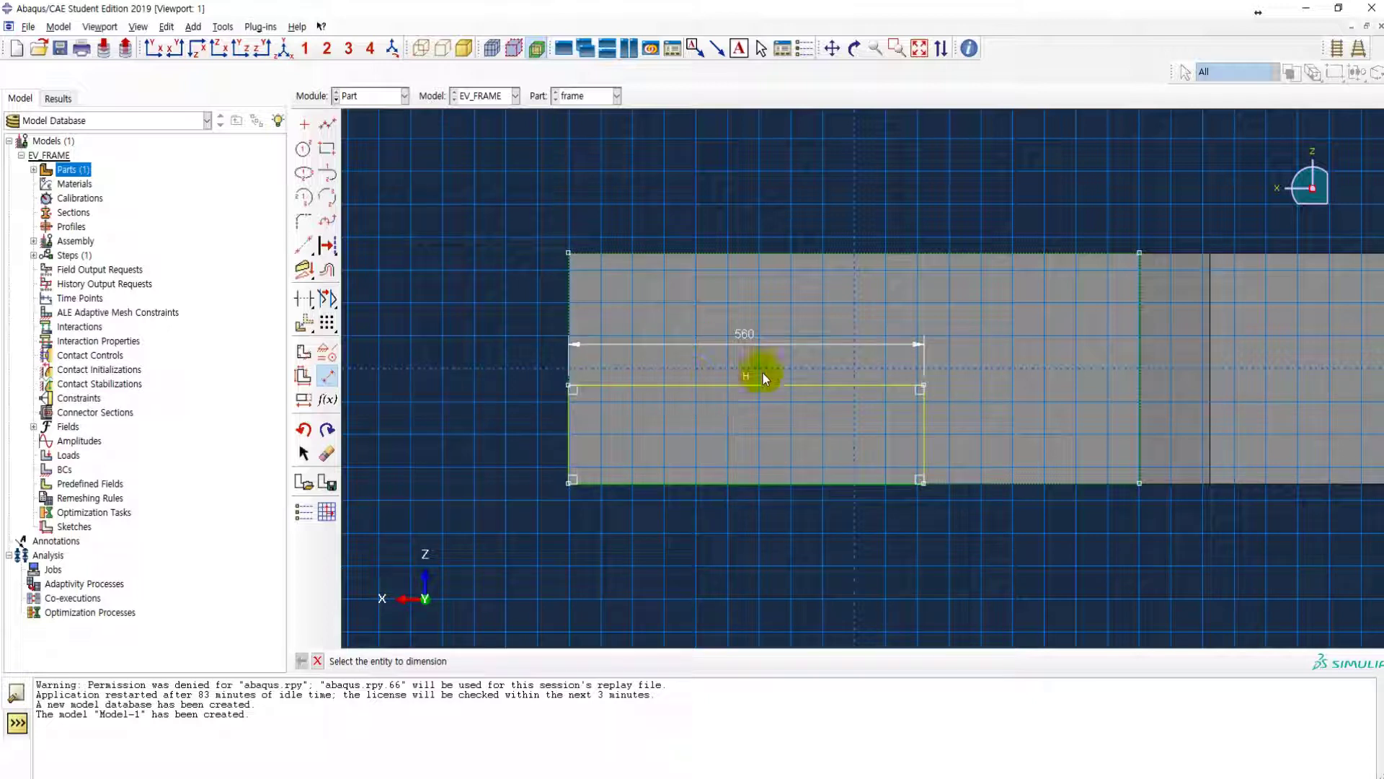
click(935, 438)
click(969, 461)
text(180)
key(Return)
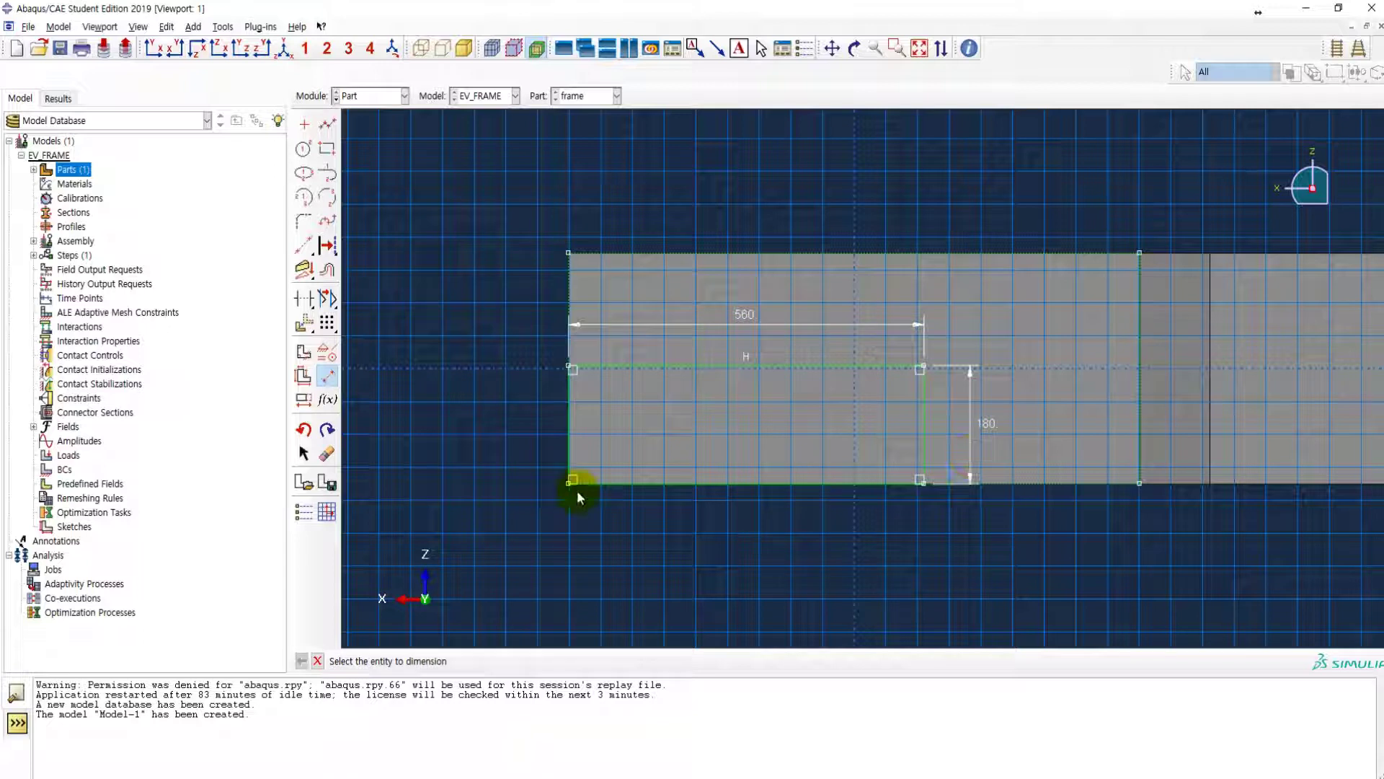
- Check the extrusion depth in the PDF, finish the rectangle sketch and extrude it as a blind solid with depth 220
key(alt+Tab)
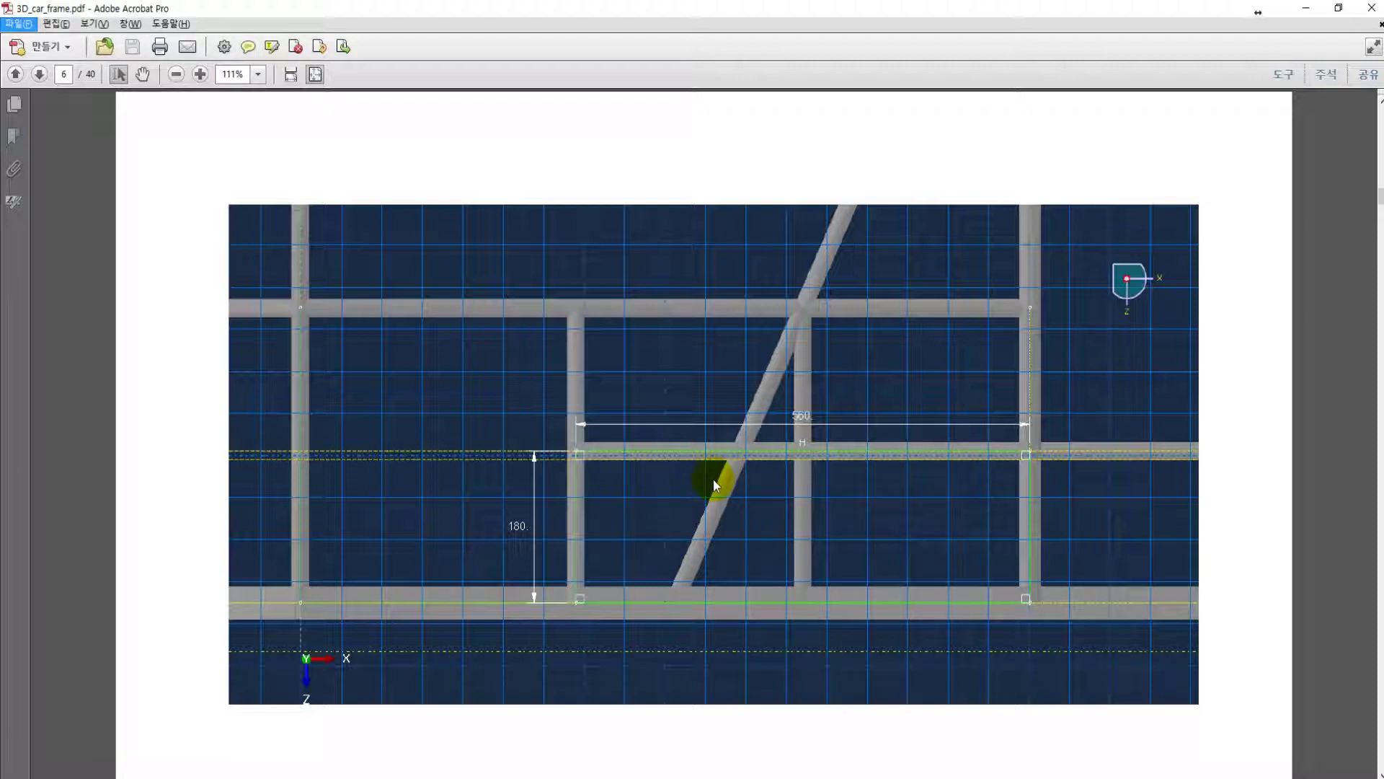
scroll(742, 402, up, 1)
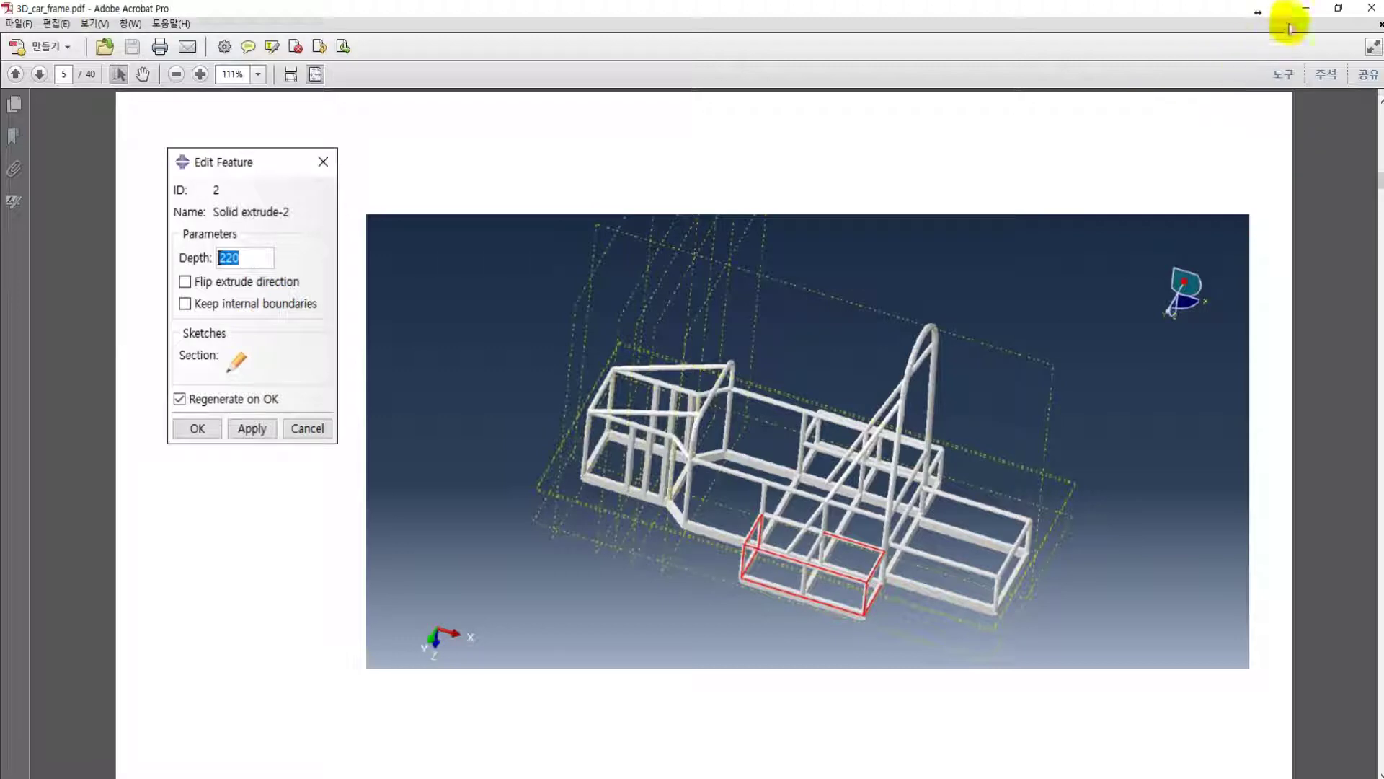
click(1305, 9)
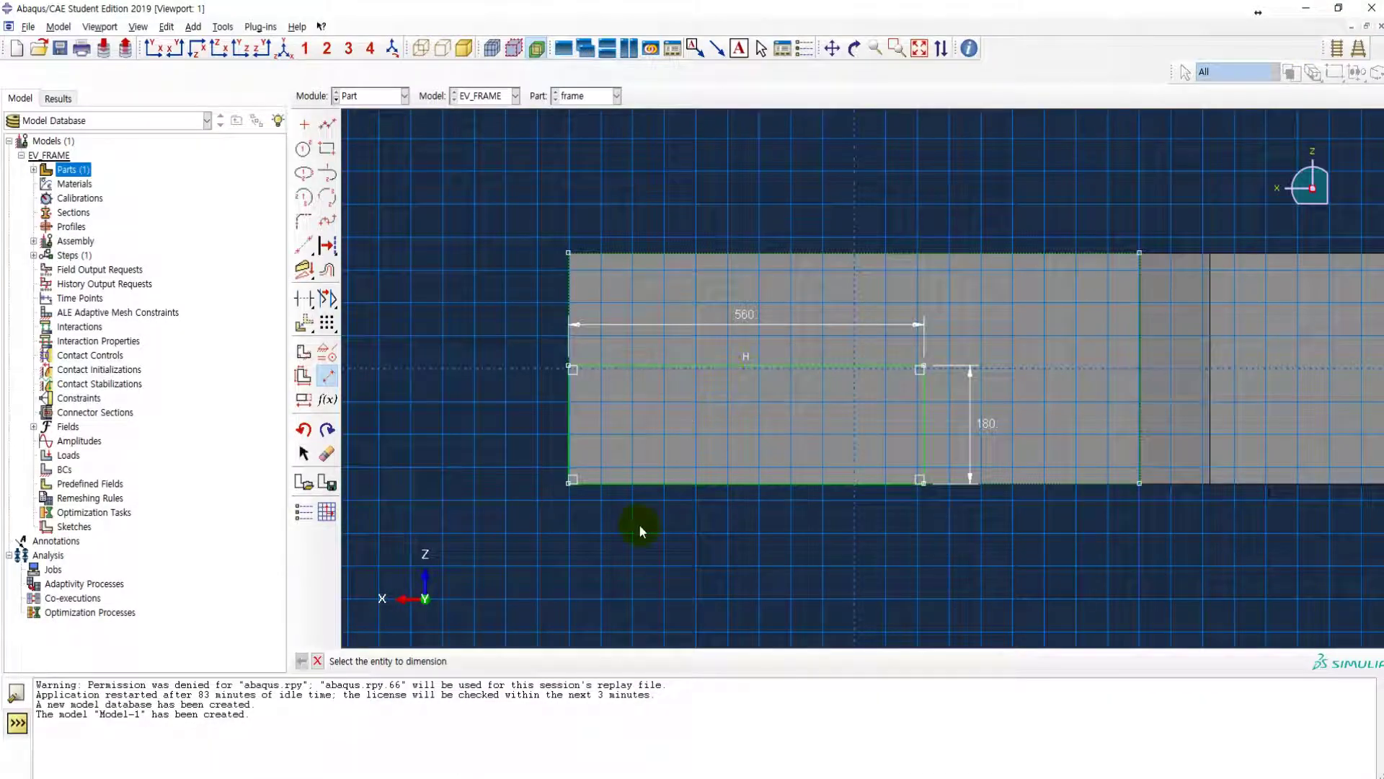
middle_click(679, 528)
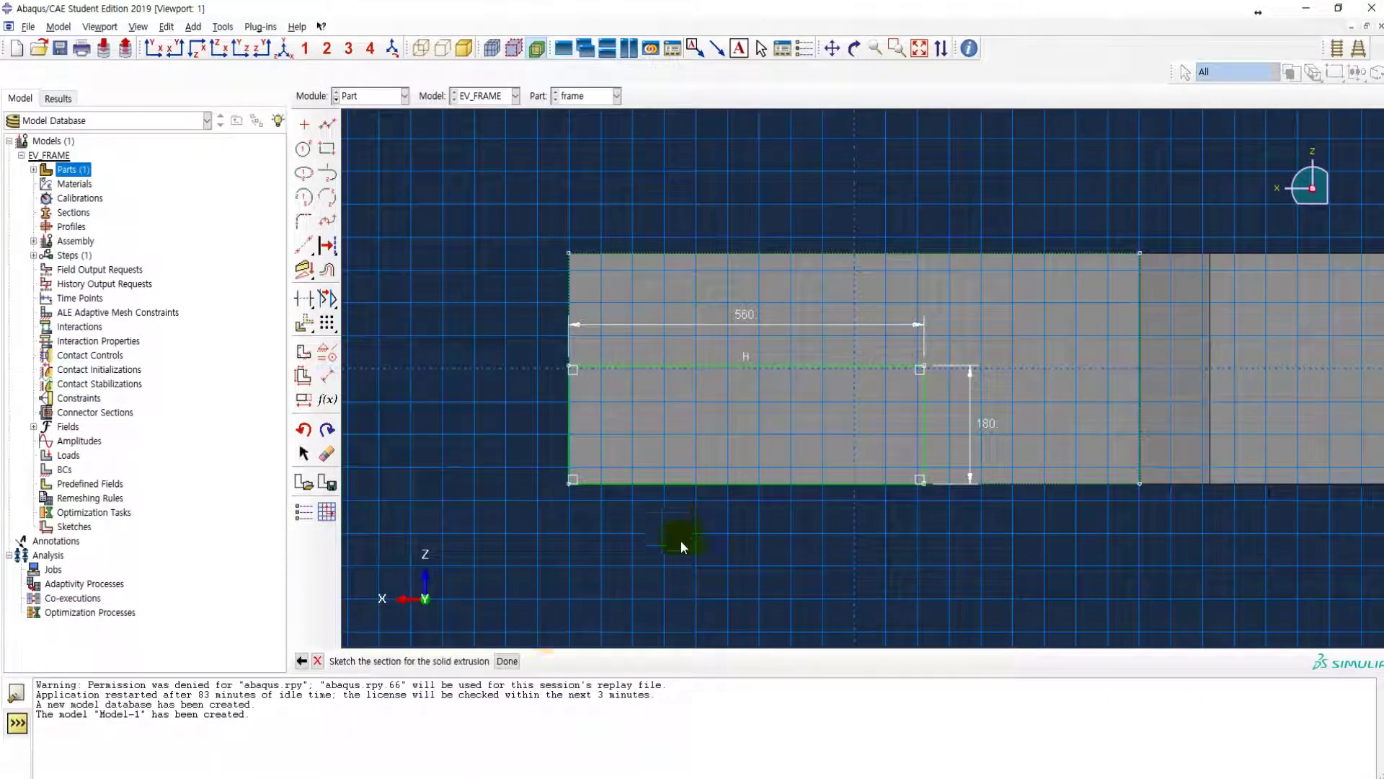
click(509, 661)
click(331, 306)
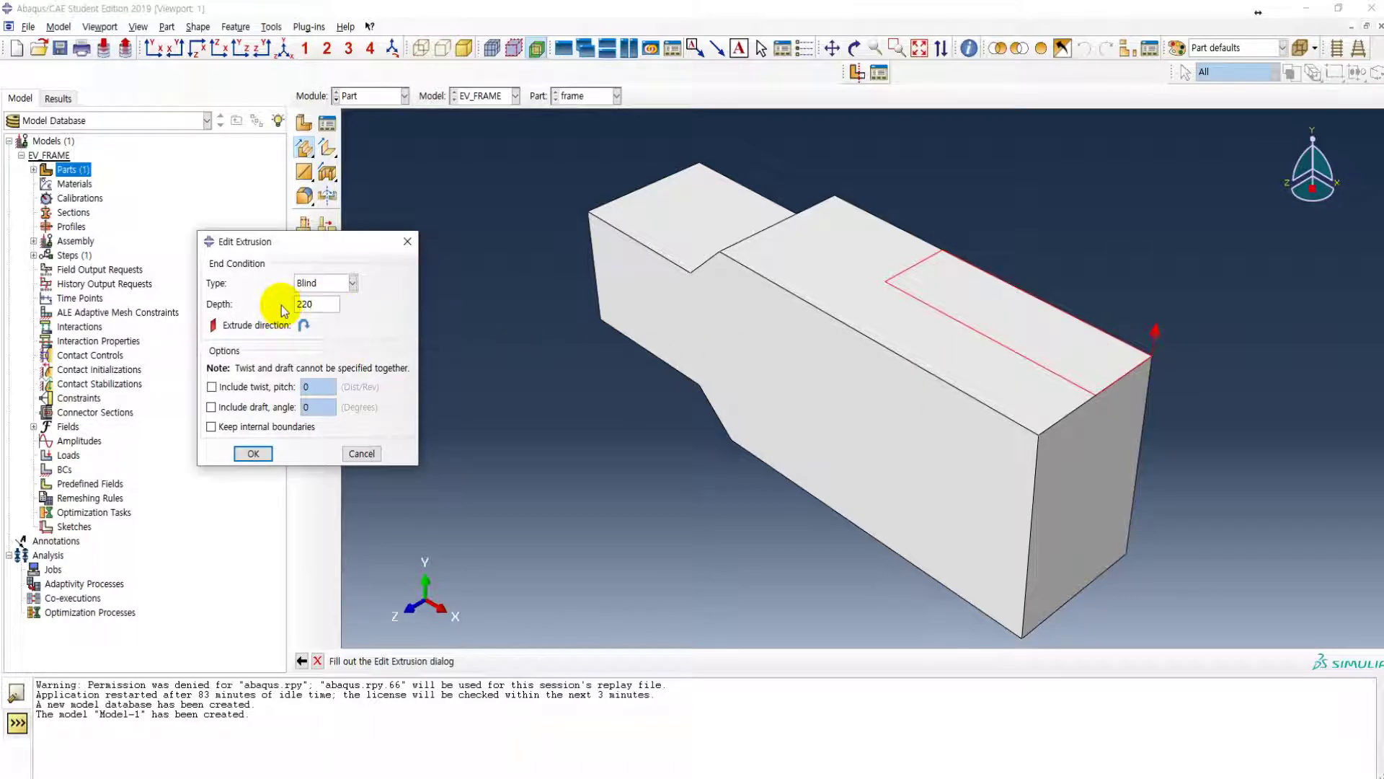
click(262, 454)
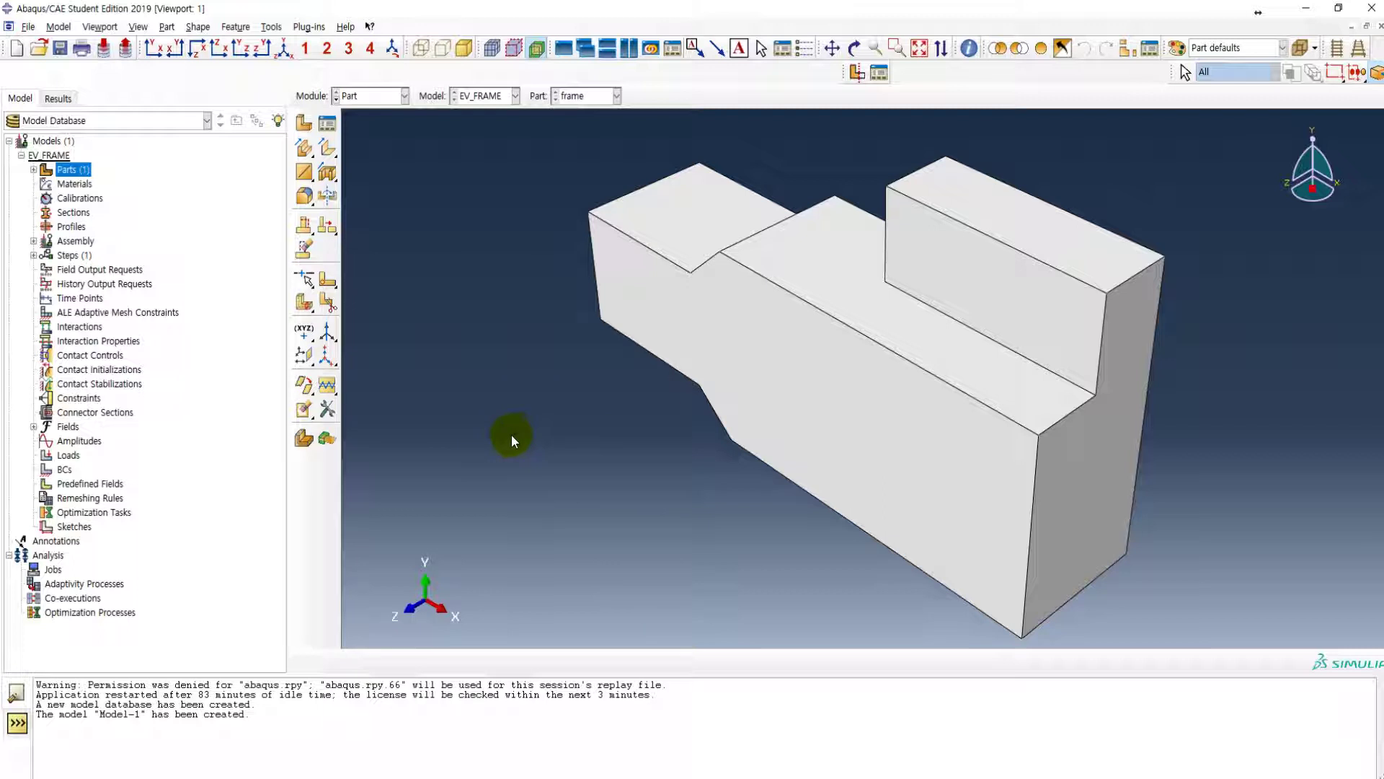
- Expand the frame part's feature list in the model tree and inspect the solid from below
click(34, 170)
click(46, 185)
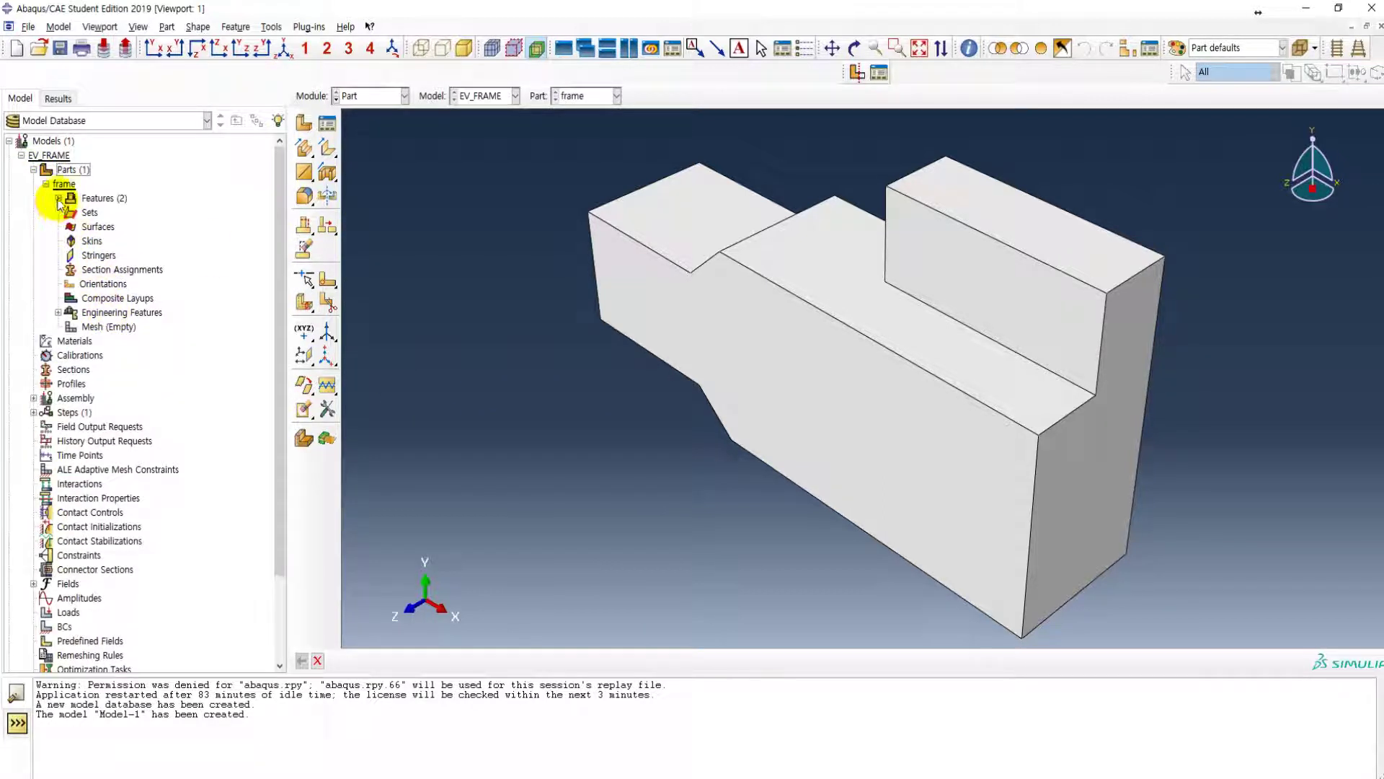
click(57, 198)
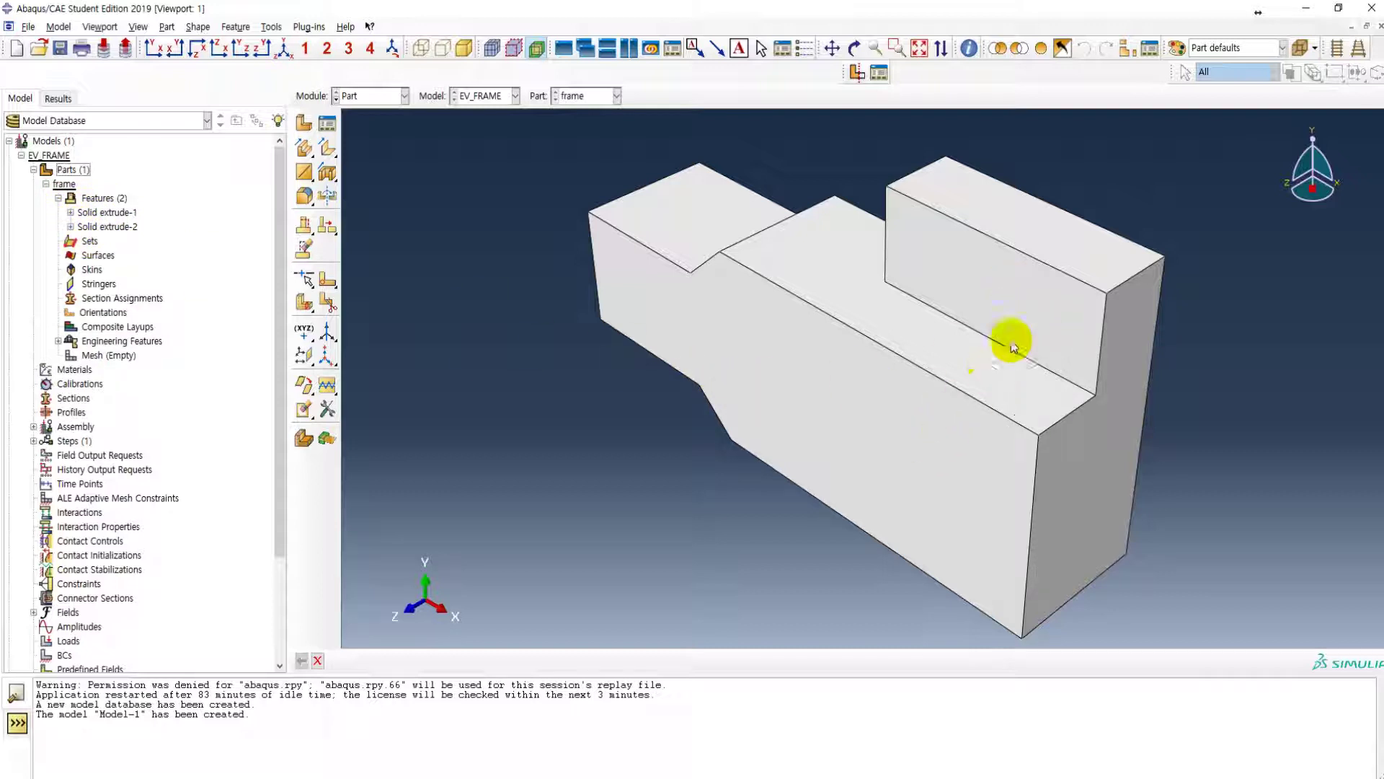
ctrl+alt+drag(869, 317, 961, 432)
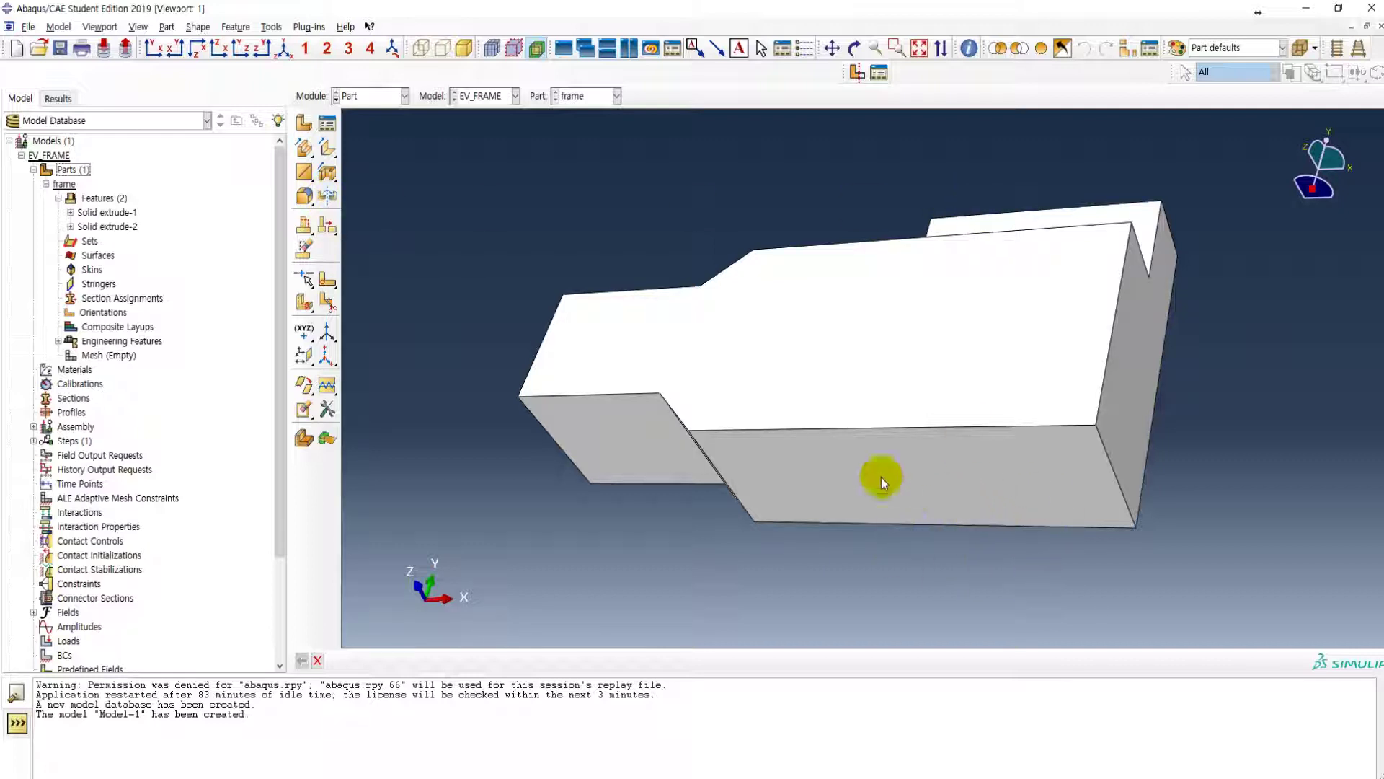
- Start mirroring the part and create the needed datum plane at offset 0.0 from the XZ principal plane
click(326, 198)
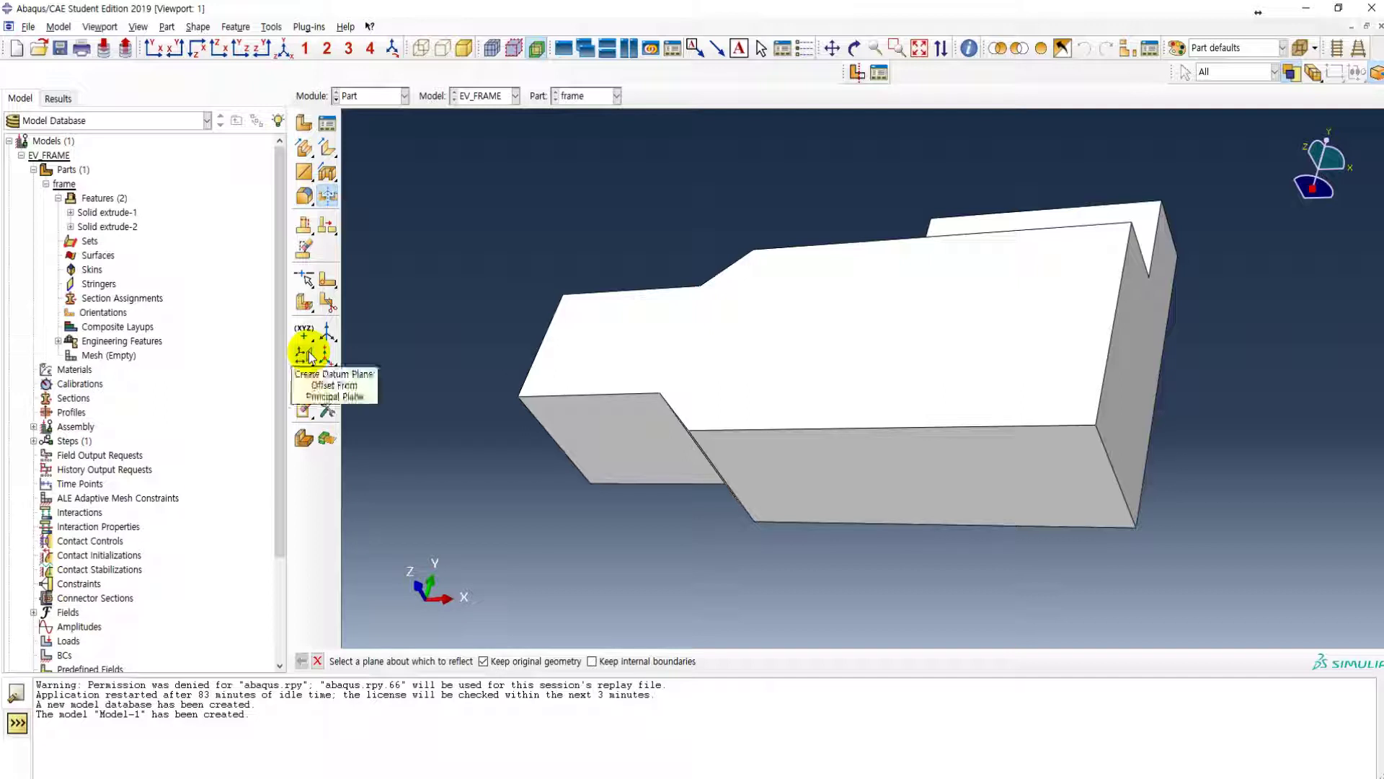
drag(309, 358, 338, 364)
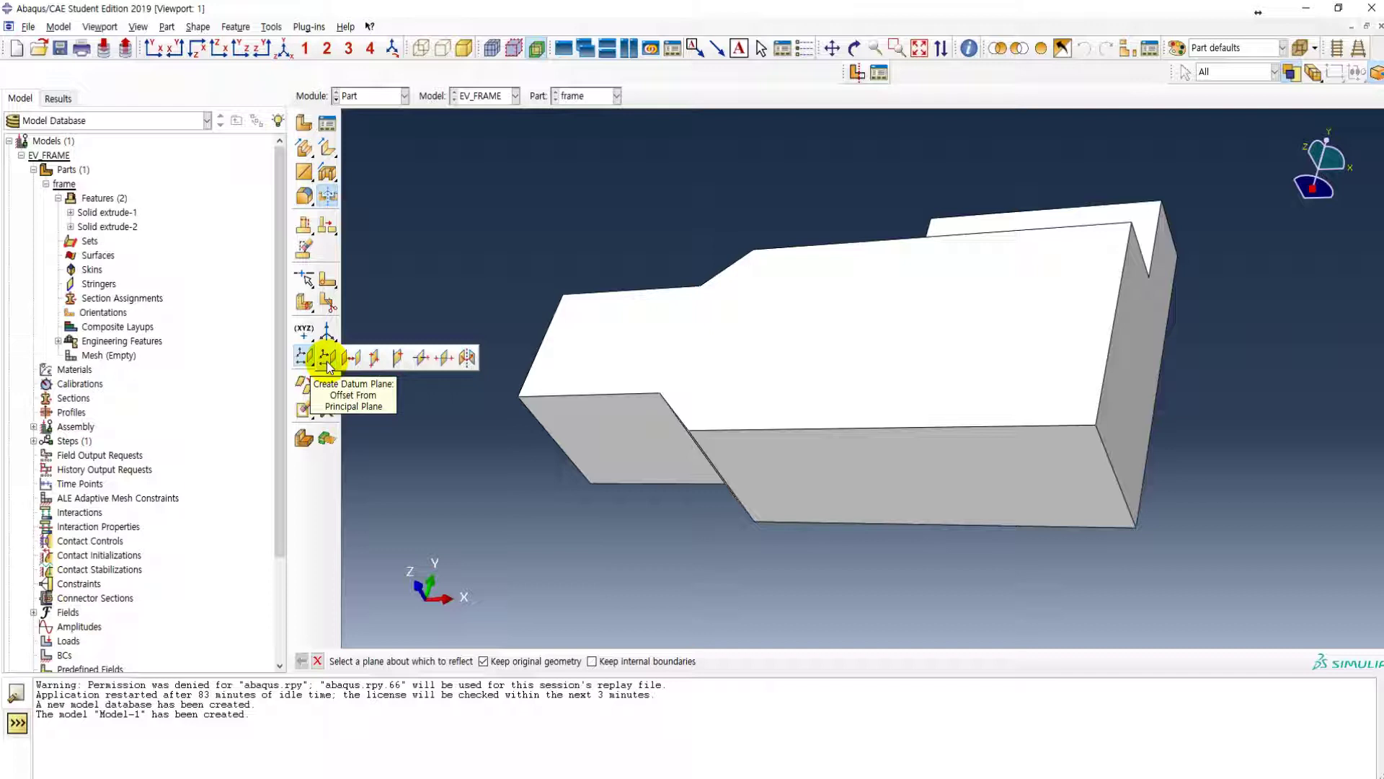
click(327, 358)
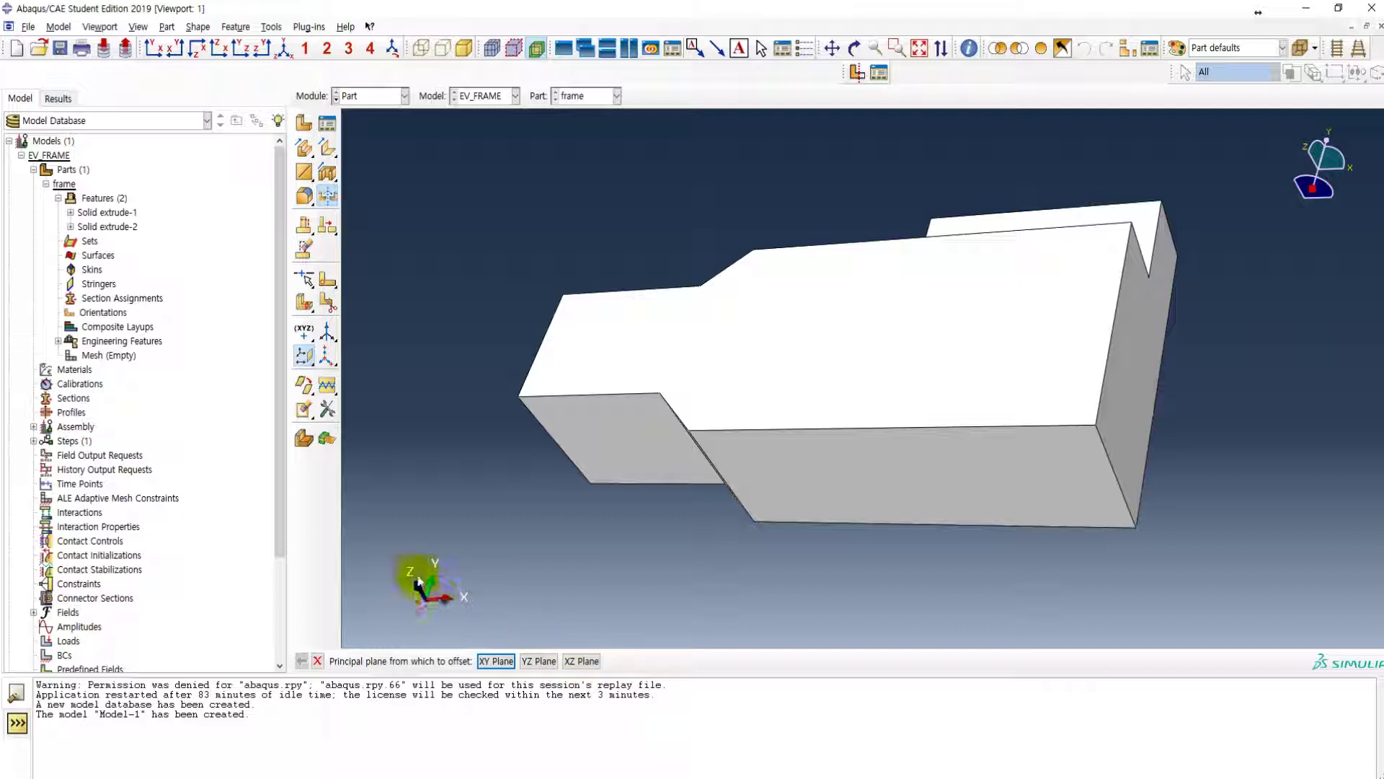
click(587, 662)
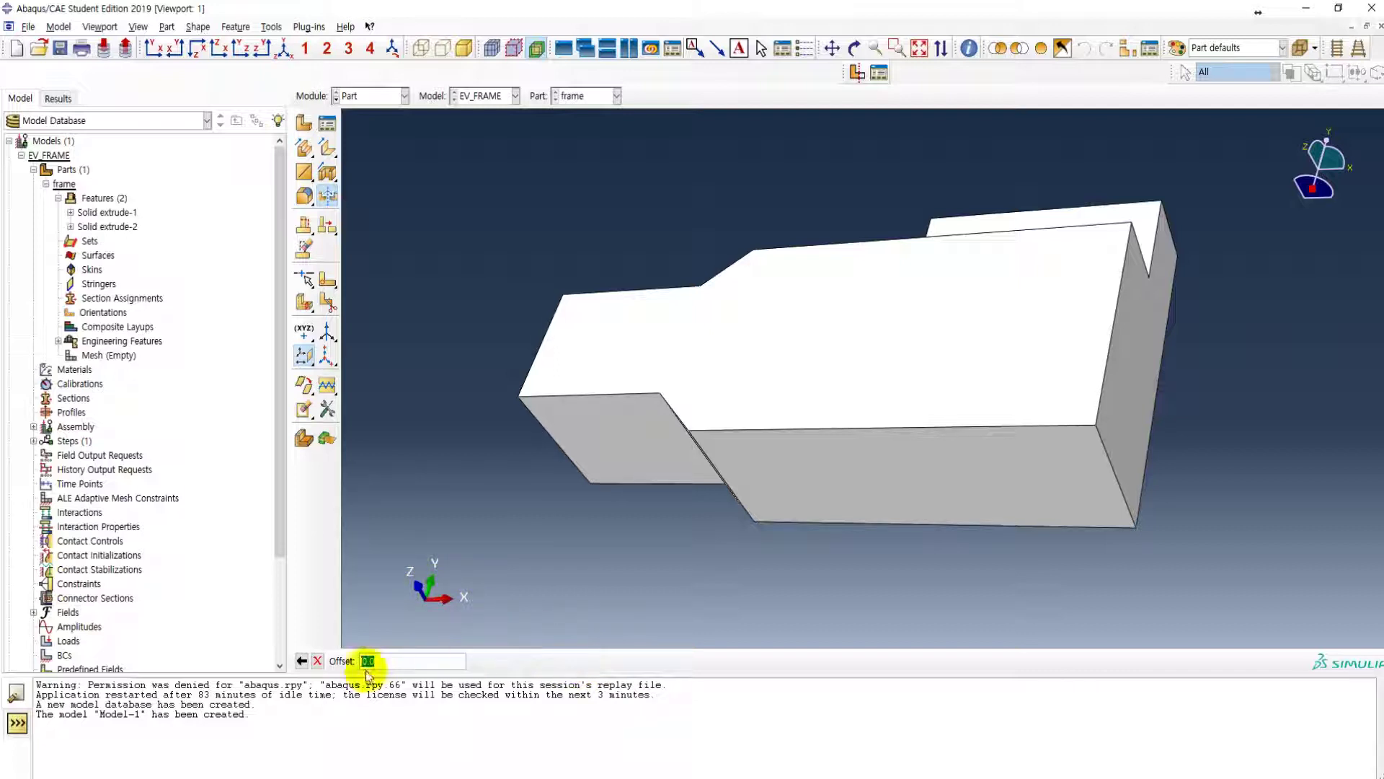
key(Return)
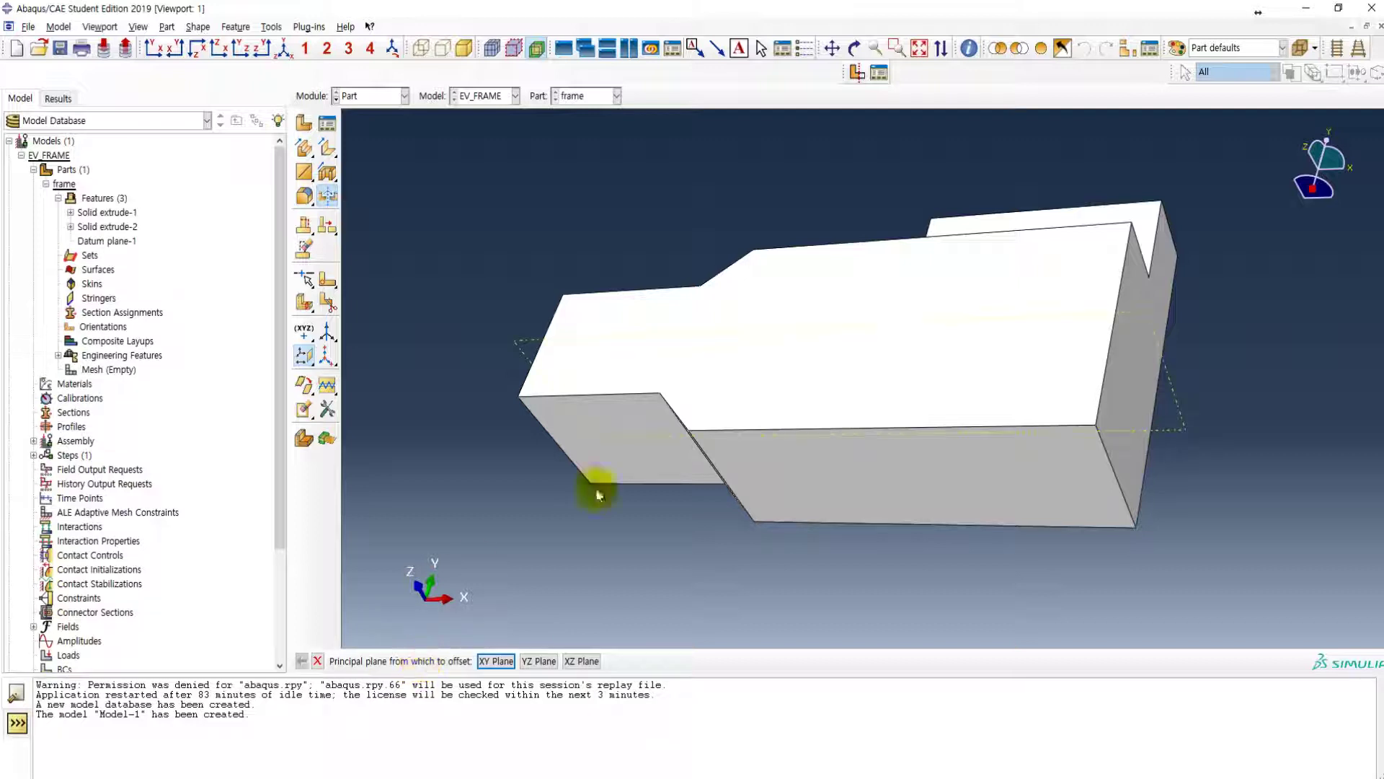
click(317, 661)
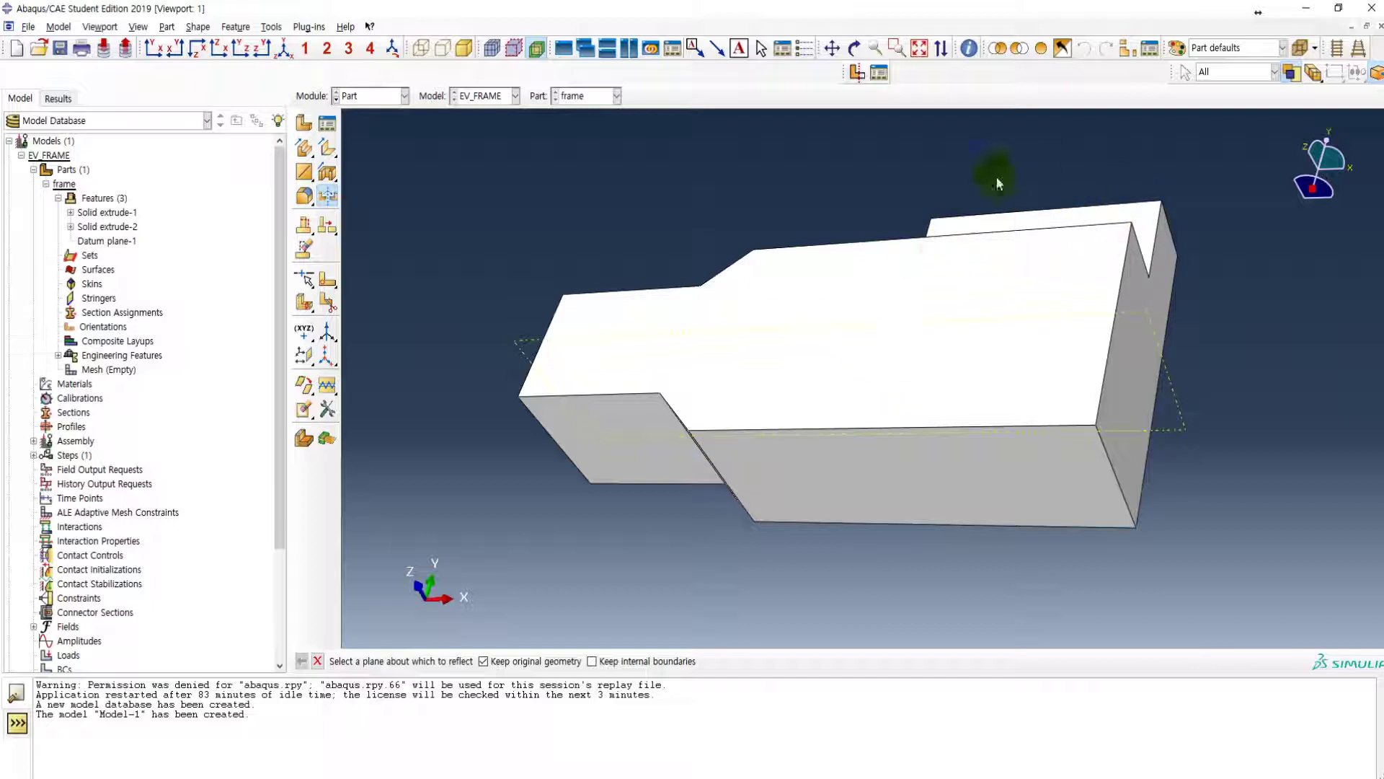
- Mirror the part about the new datum plane, keeping the original geometry, and inspect the block on the opposite side
ctrl+alt+drag(825, 389, 1107, 296)
ctrl+alt+drag(905, 457, 383, 282)
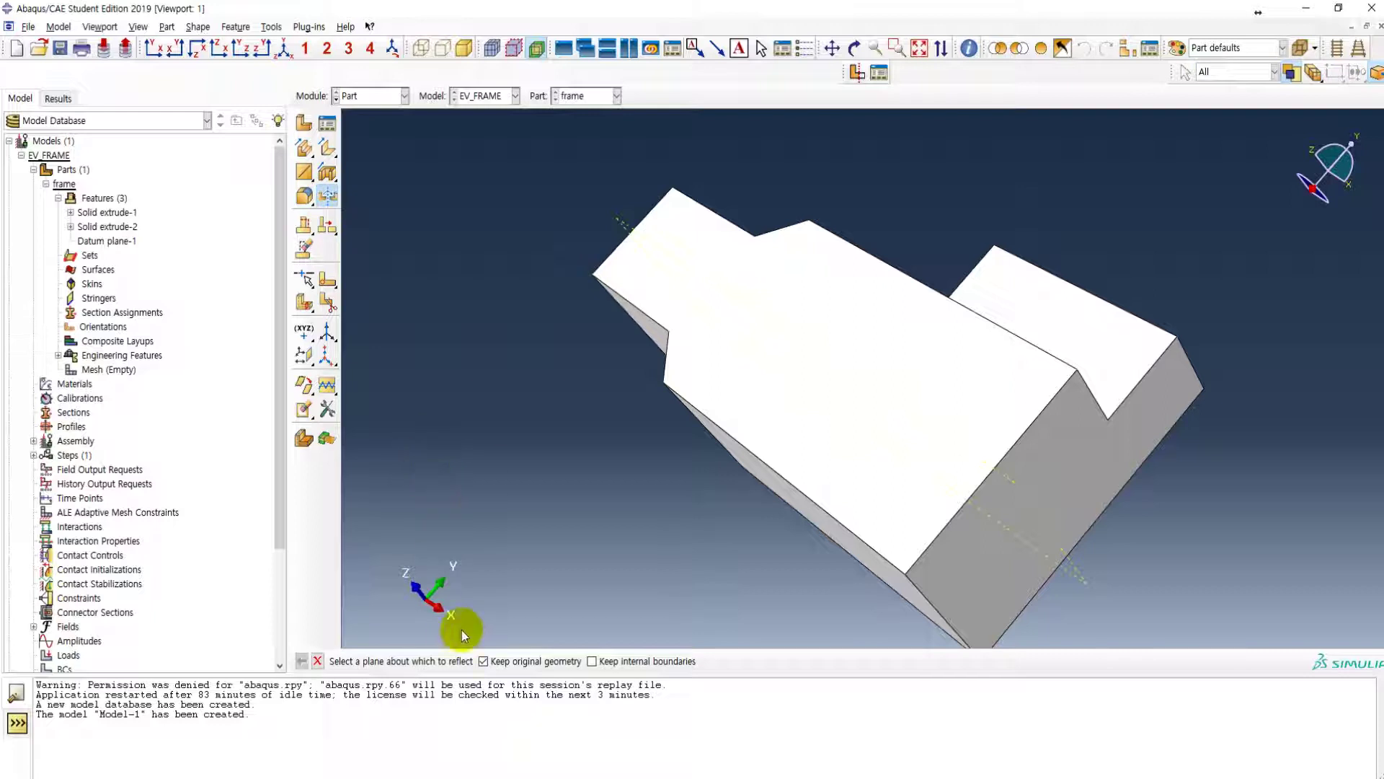
click(1077, 574)
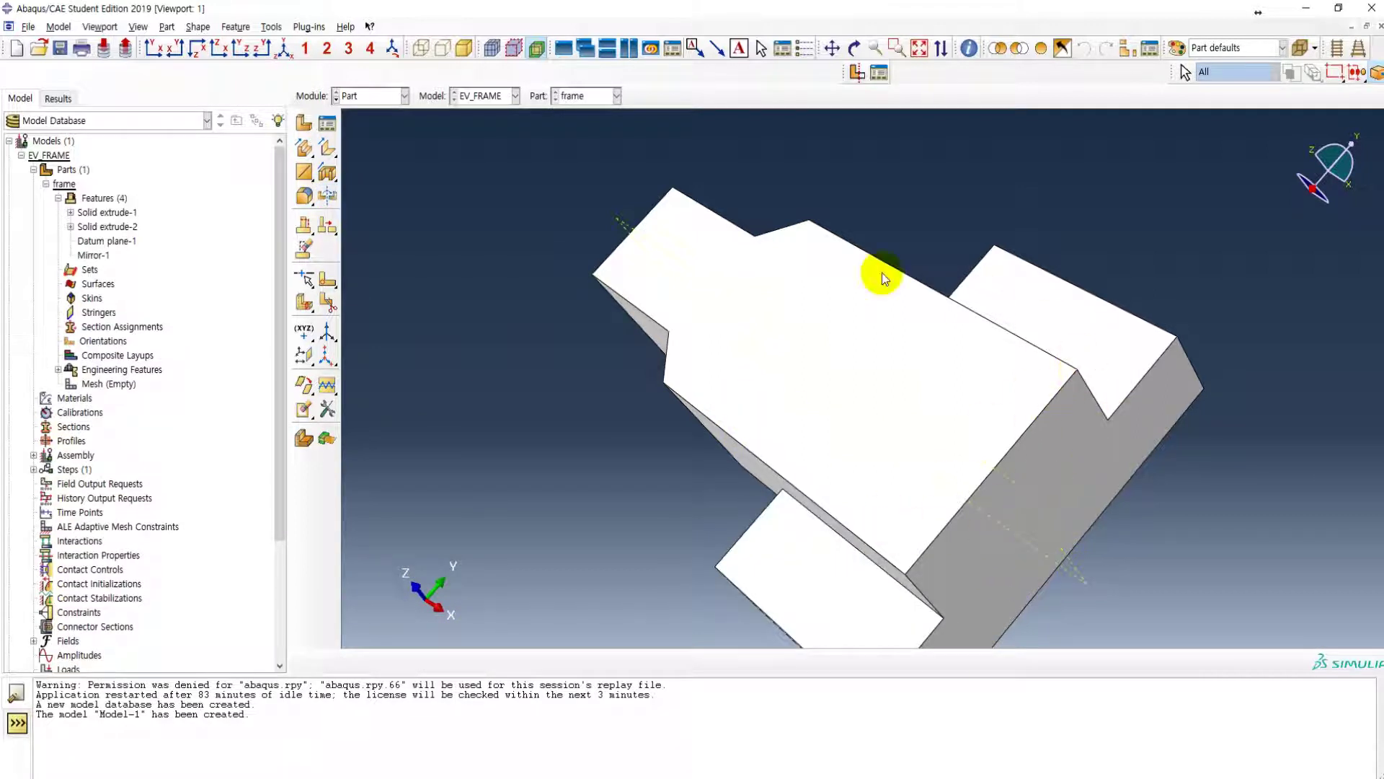
ctrl+alt+drag(644, 497, 728, 371)
ctrl+alt+drag(888, 381, 704, 442)
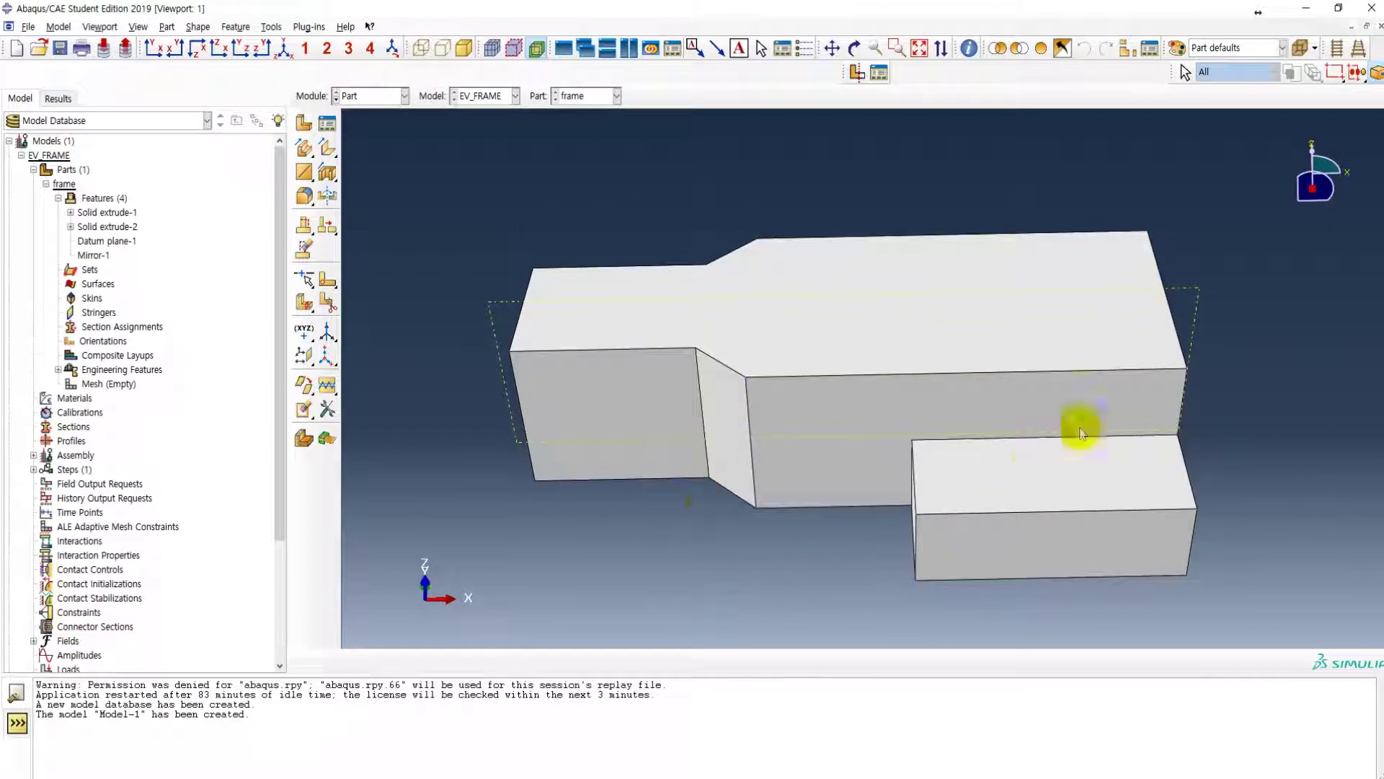
drag(909, 492, 1174, 432)
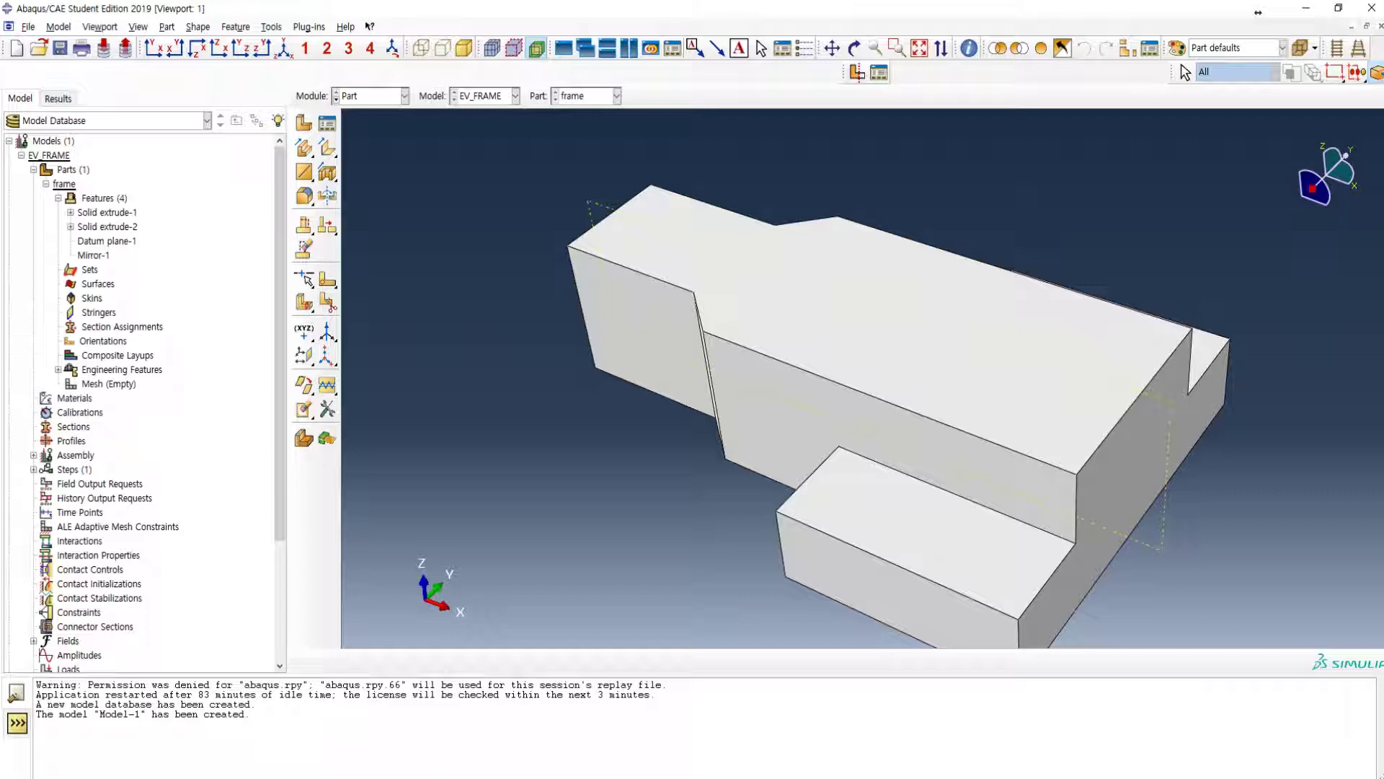
- Review the PDF pages on the mirror, the second datum plane and the Front Roll Hoop sketch dimensions
click(535, 735)
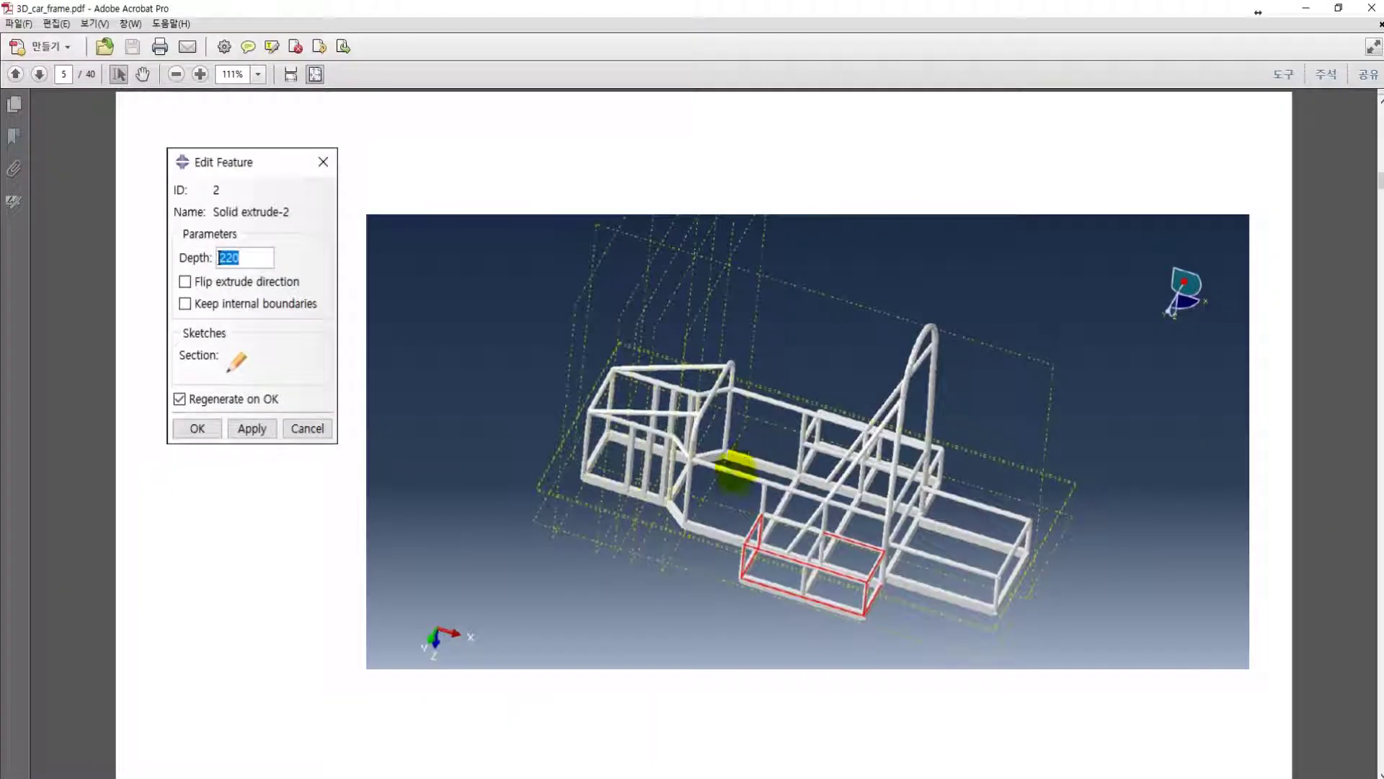
scroll(708, 457, down, 3)
scroll(708, 458, down, 3)
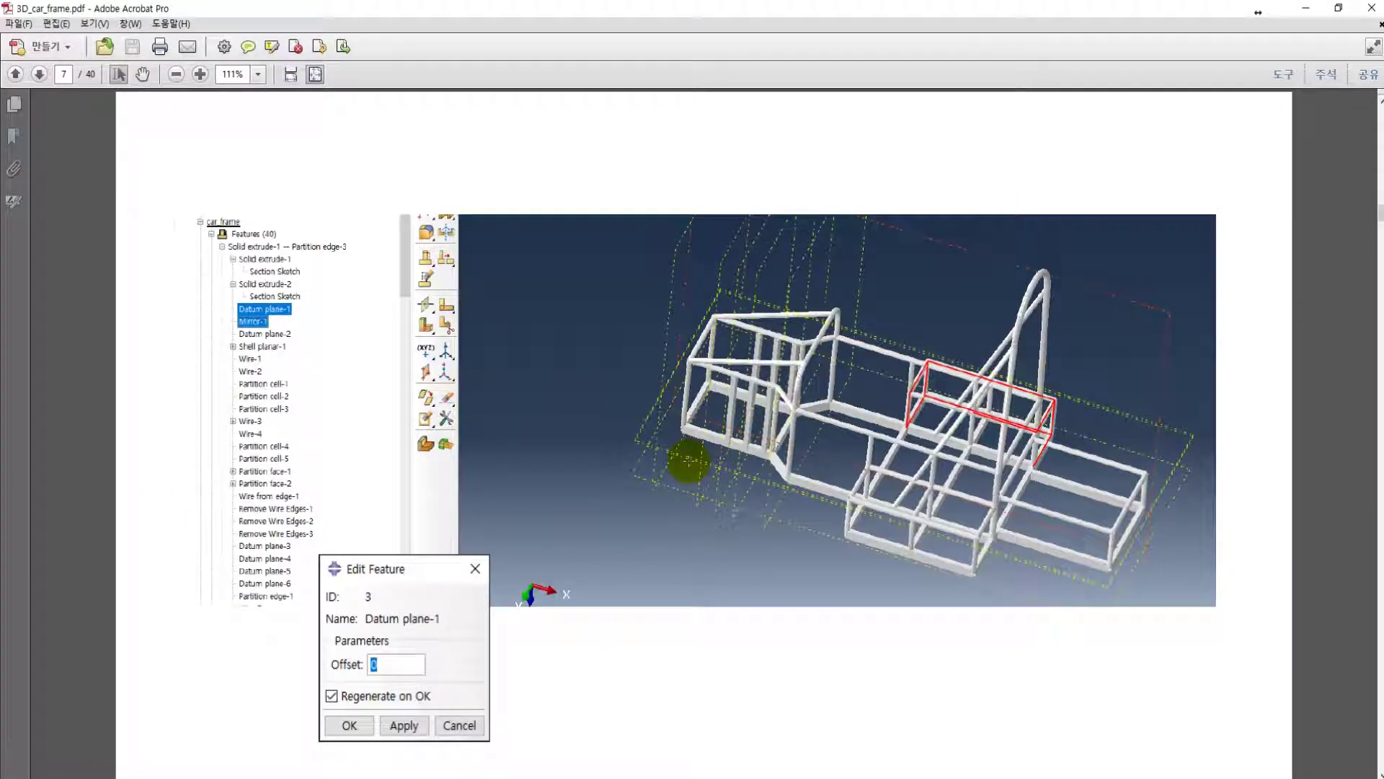
scroll(689, 461, down, 6)
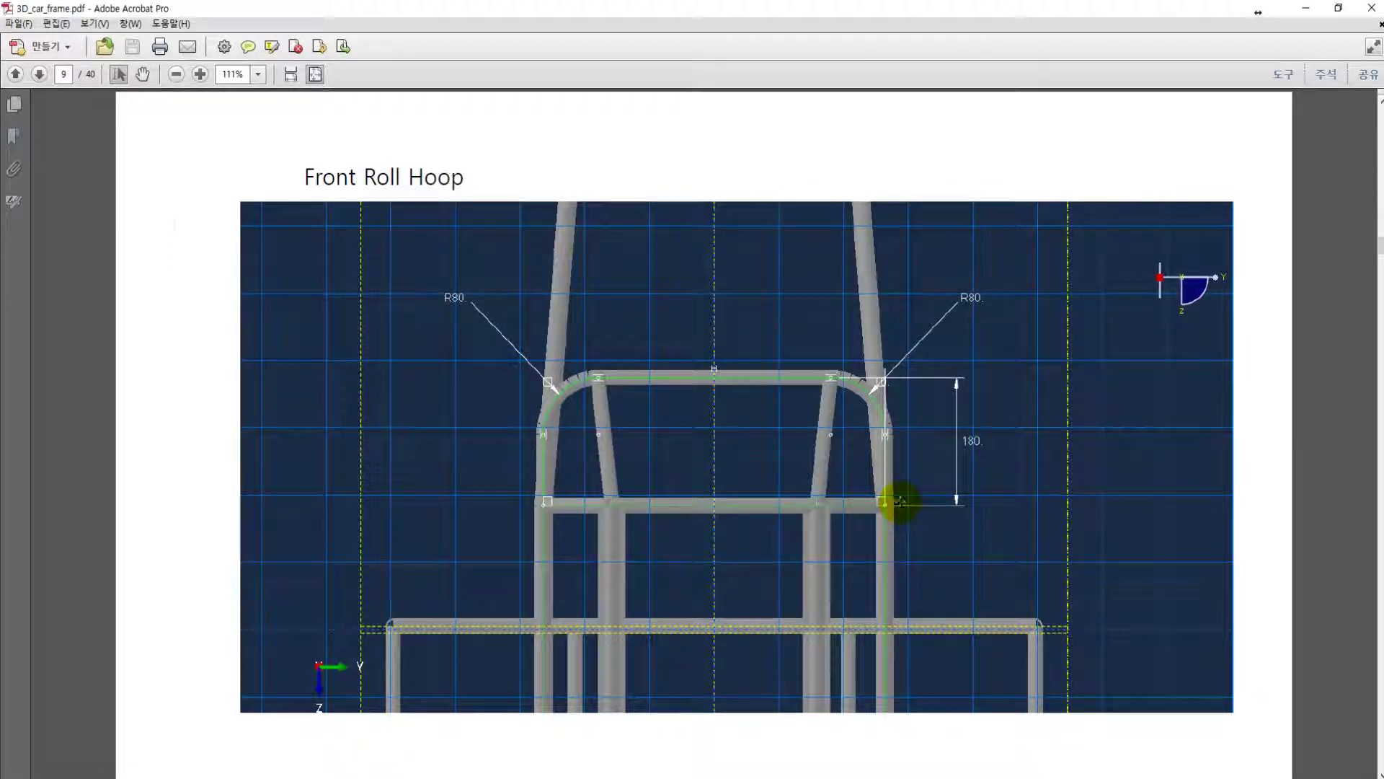
scroll(901, 501, up, 3)
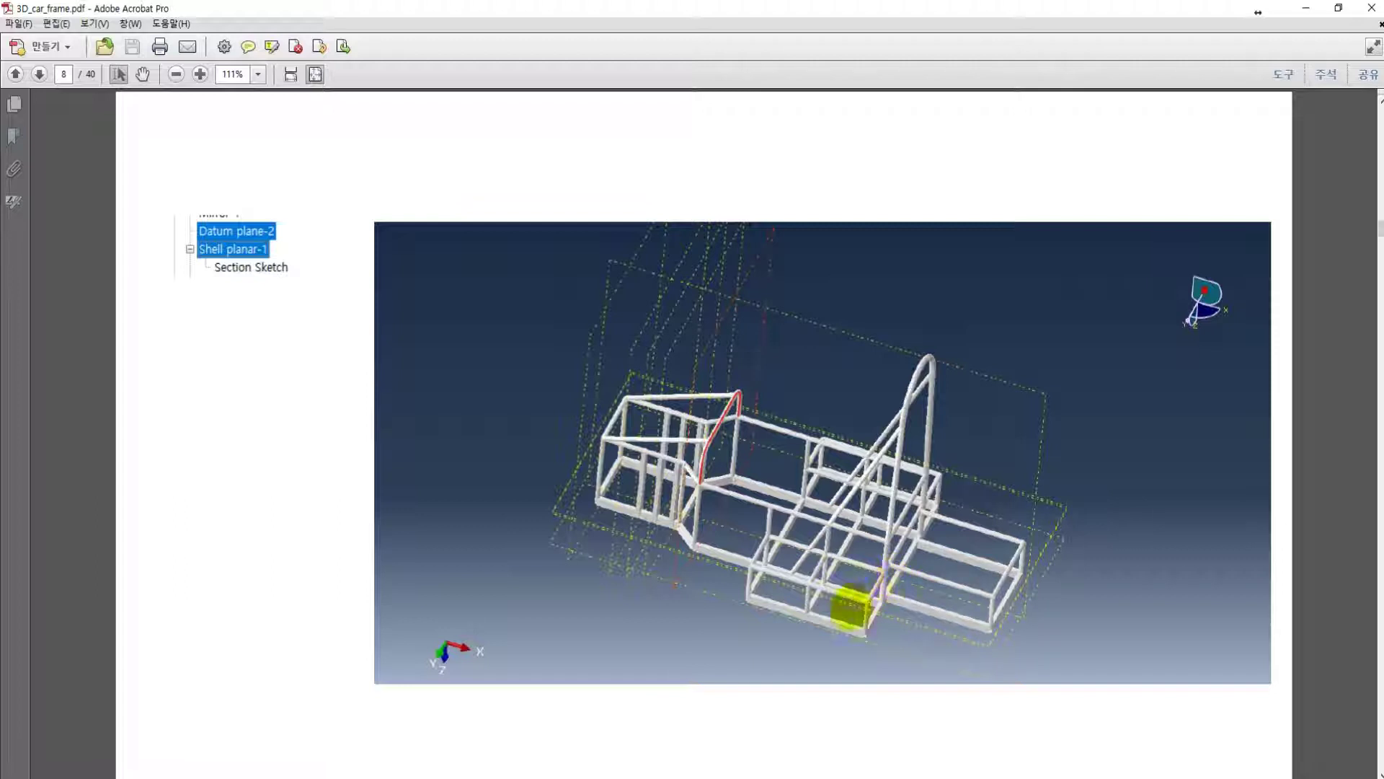
scroll(829, 546, down, 3)
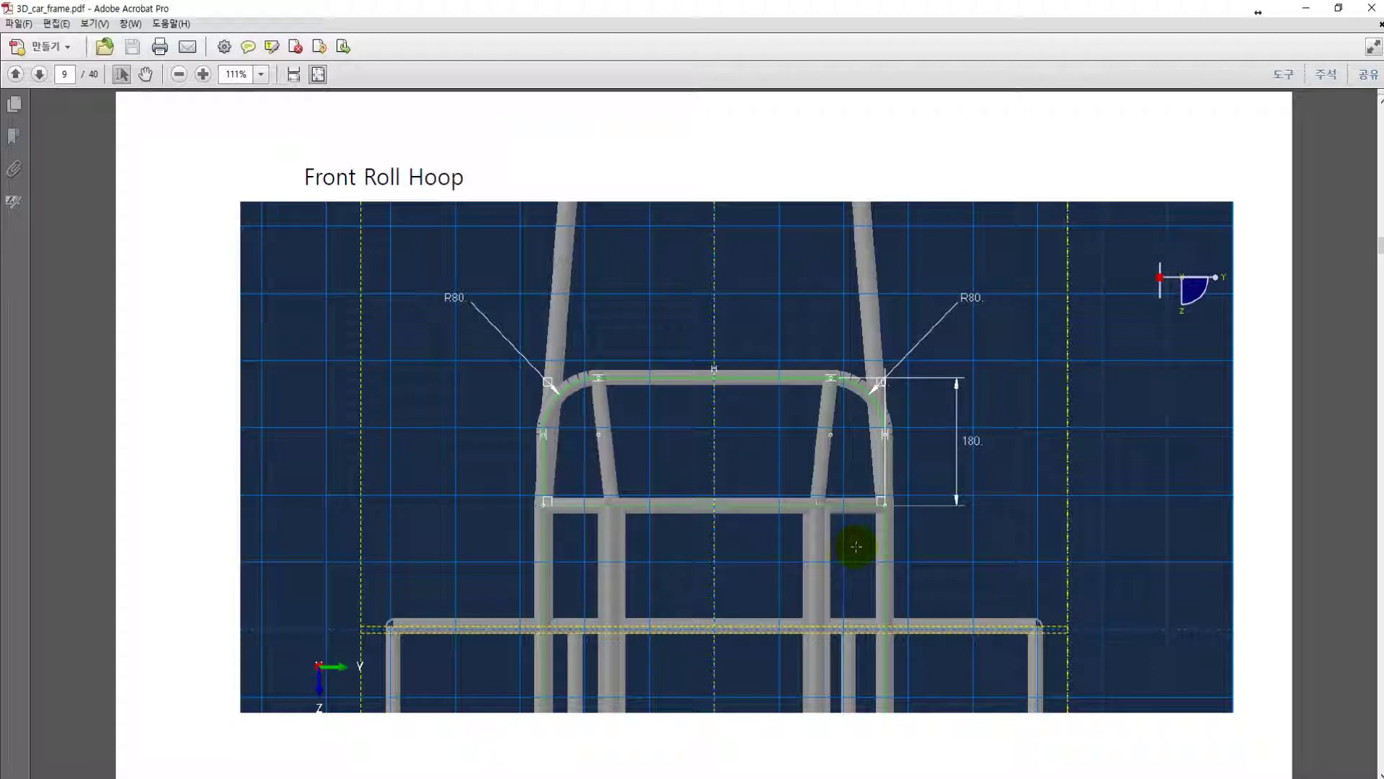
scroll(856, 546, up, 3)
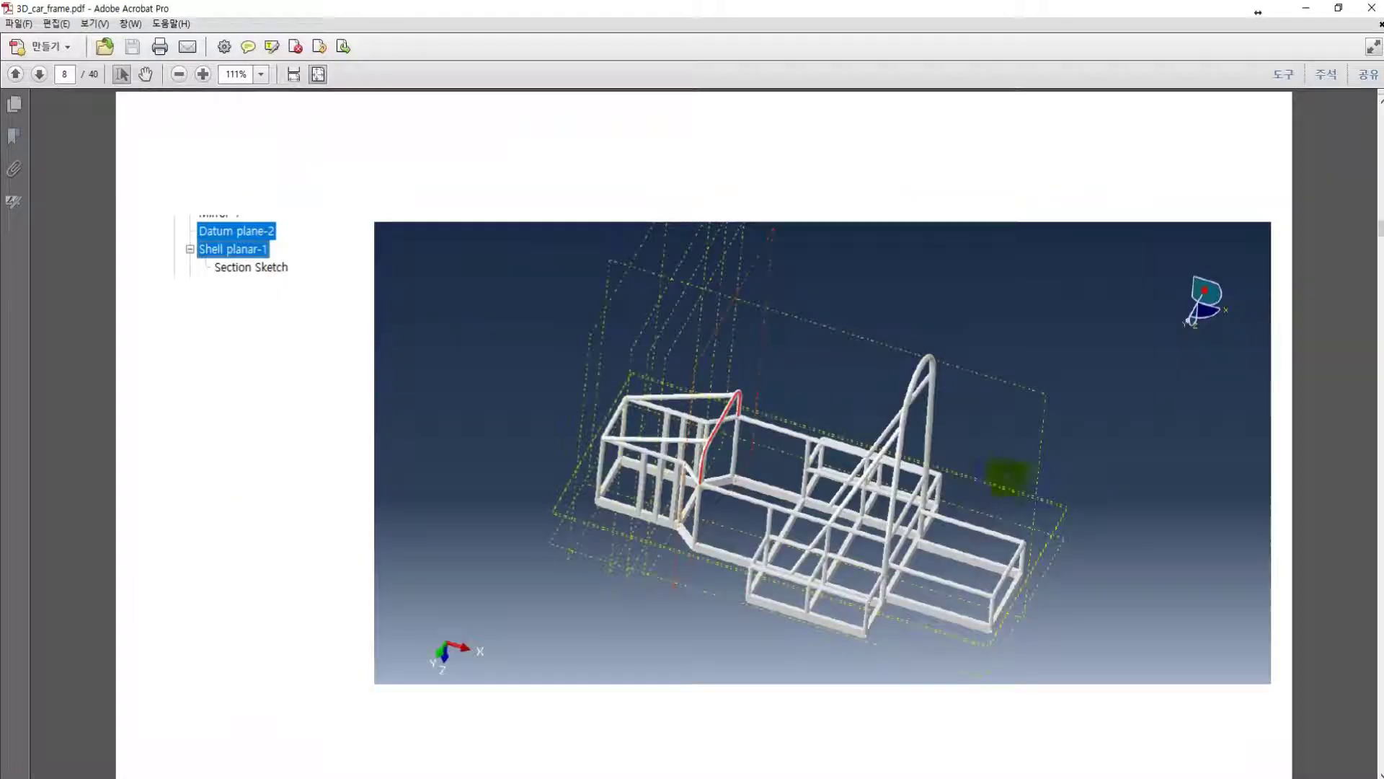
- Return to Abaqus/CAE and start a solid extrusion on the part's rear face, sketching a rectangle about 370 wide and 199 high on its lower edge
click(1309, 9)
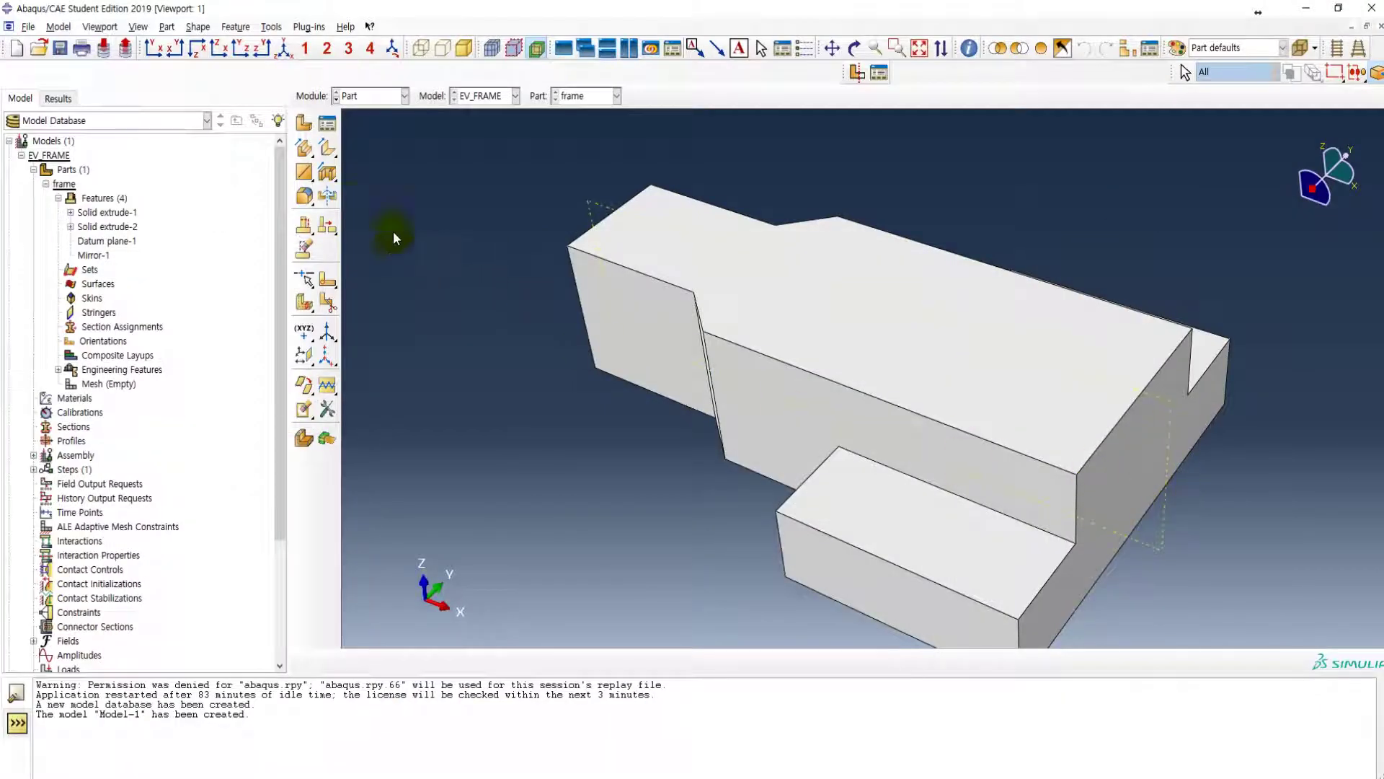
click(304, 148)
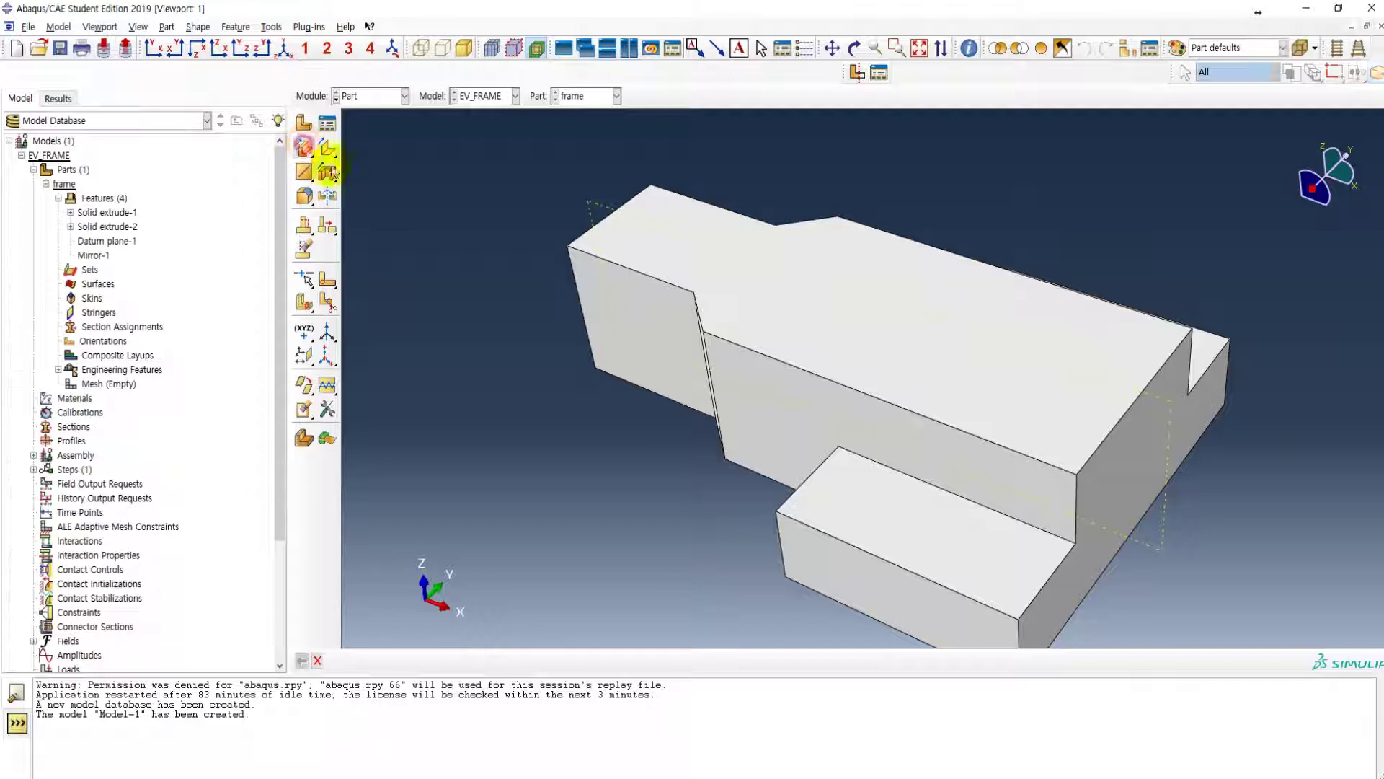
click(1118, 482)
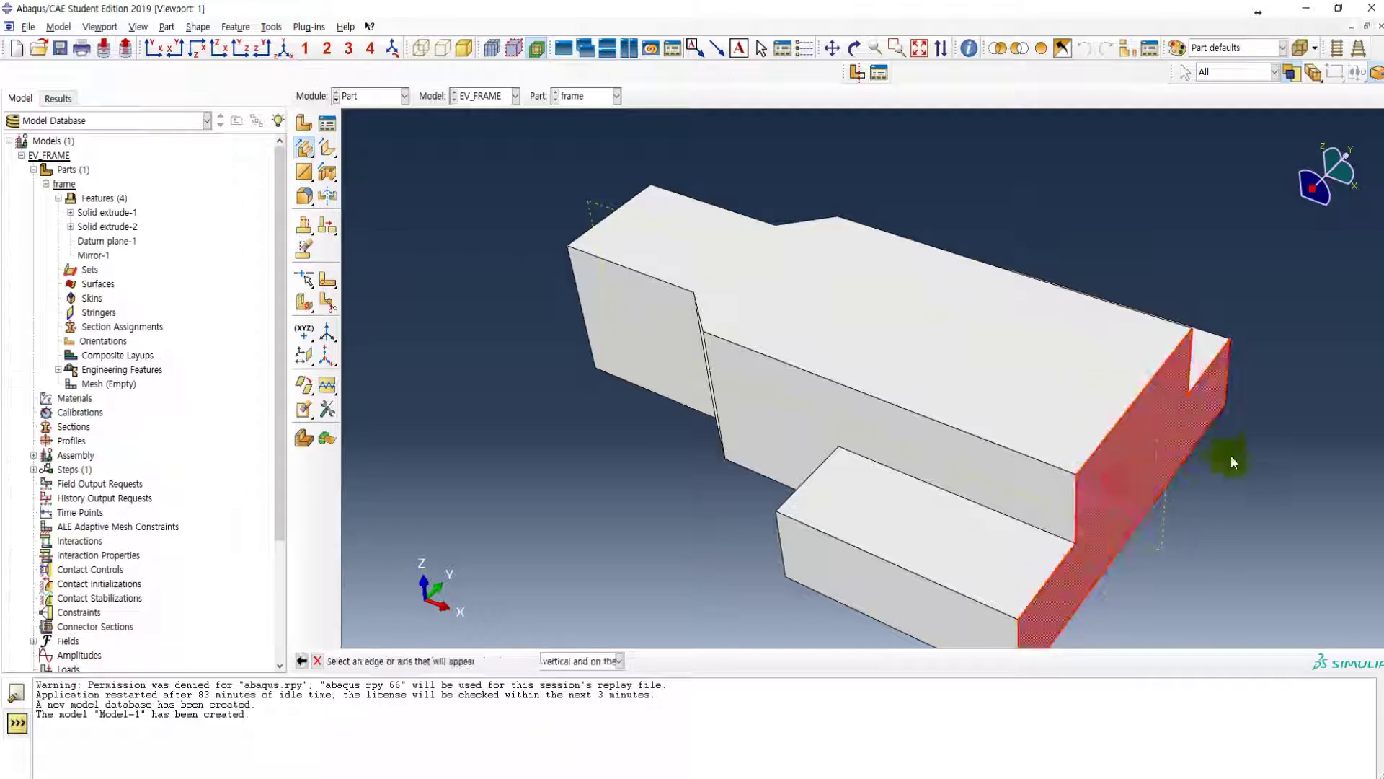
click(1227, 375)
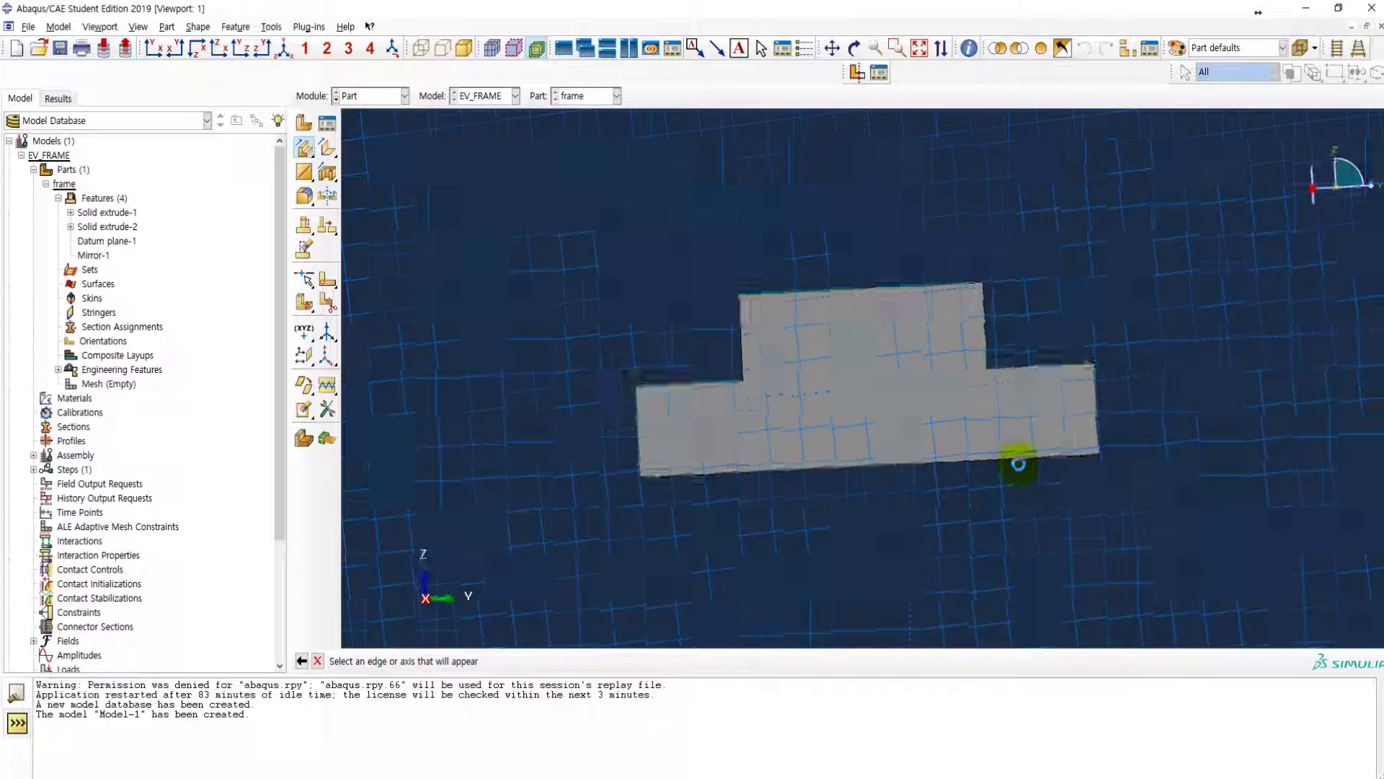
click(326, 149)
click(676, 568)
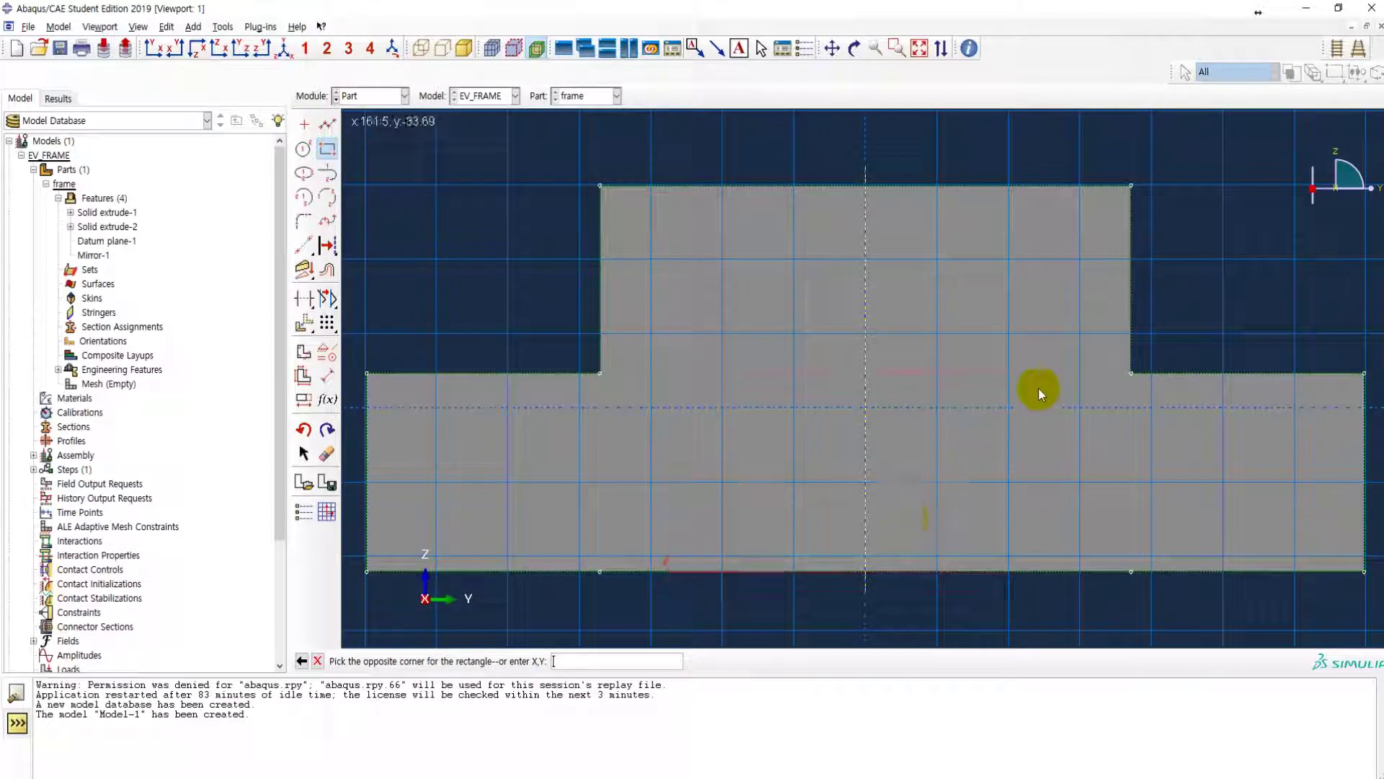
click(1060, 357)
key(Escape)
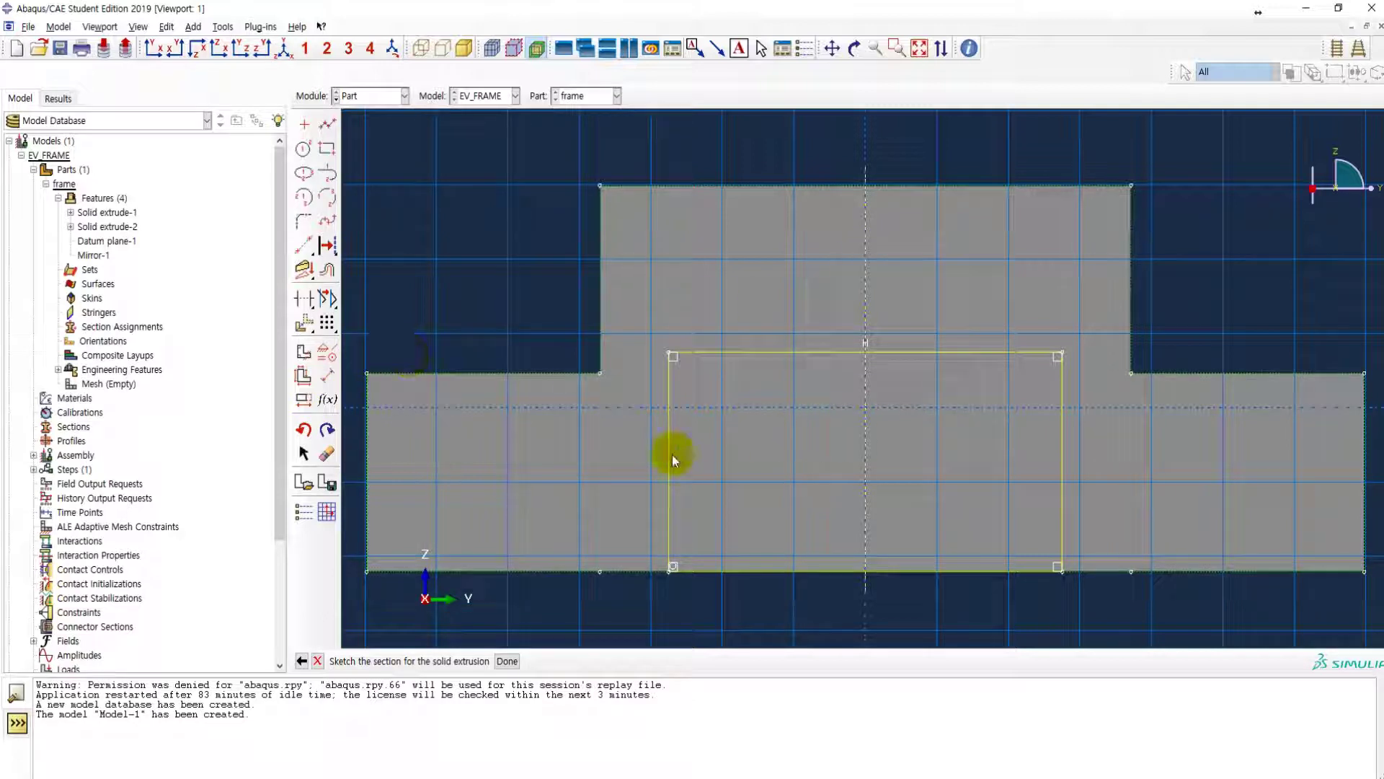
- Add a vertical construction line through the middle of the sketch, above the rectangle
click(304, 245)
click(866, 298)
click(866, 242)
key(Escape)
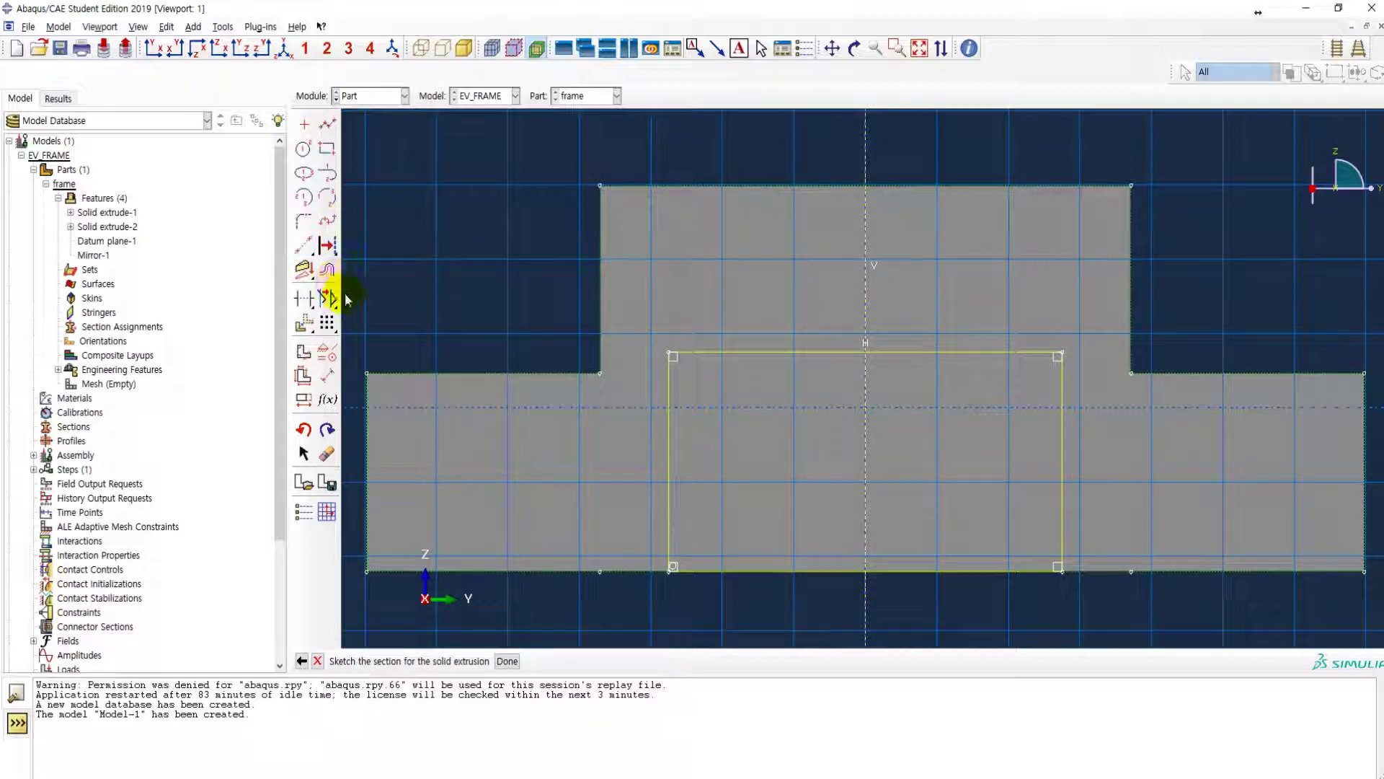
- Apply a Symmetry constraint to the rectangle's two vertical sides about the central construction line
click(325, 353)
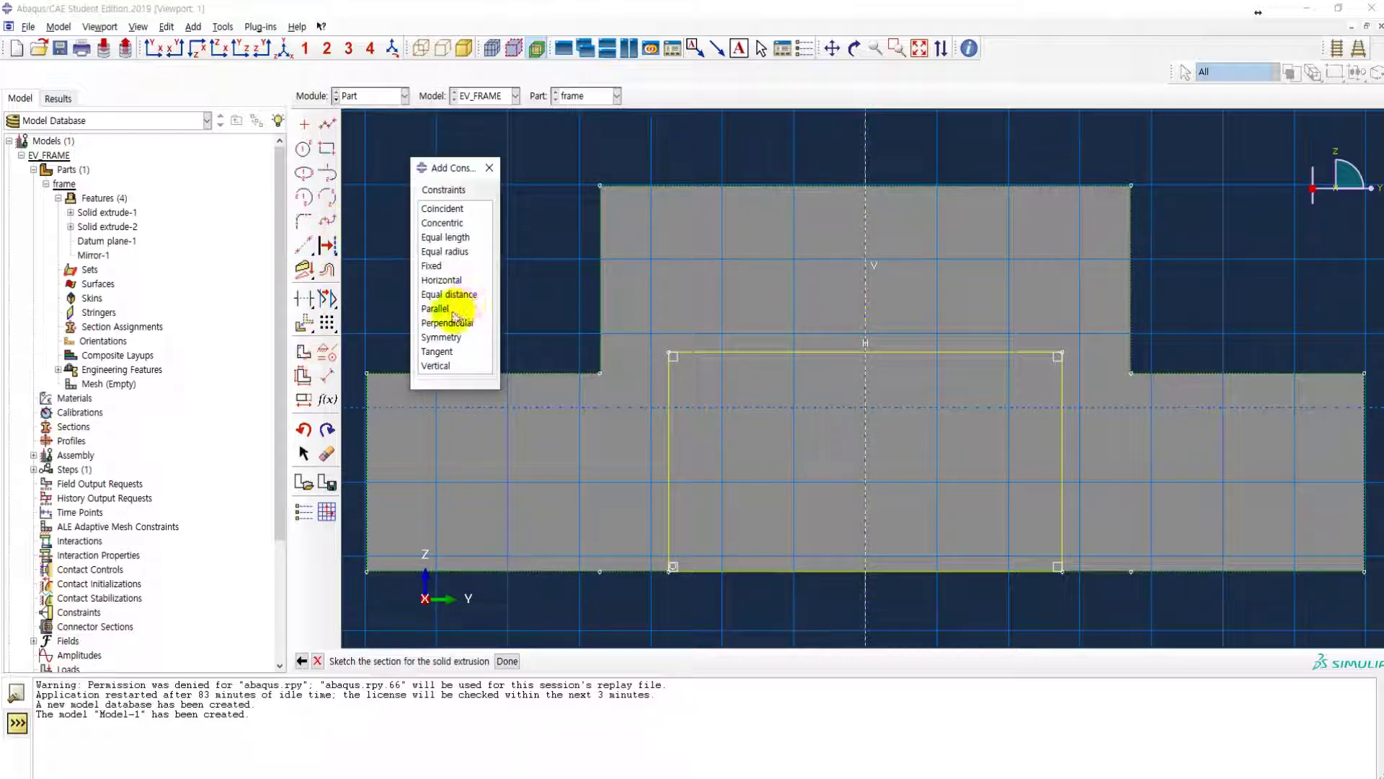
click(441, 337)
click(668, 443)
click(1061, 459)
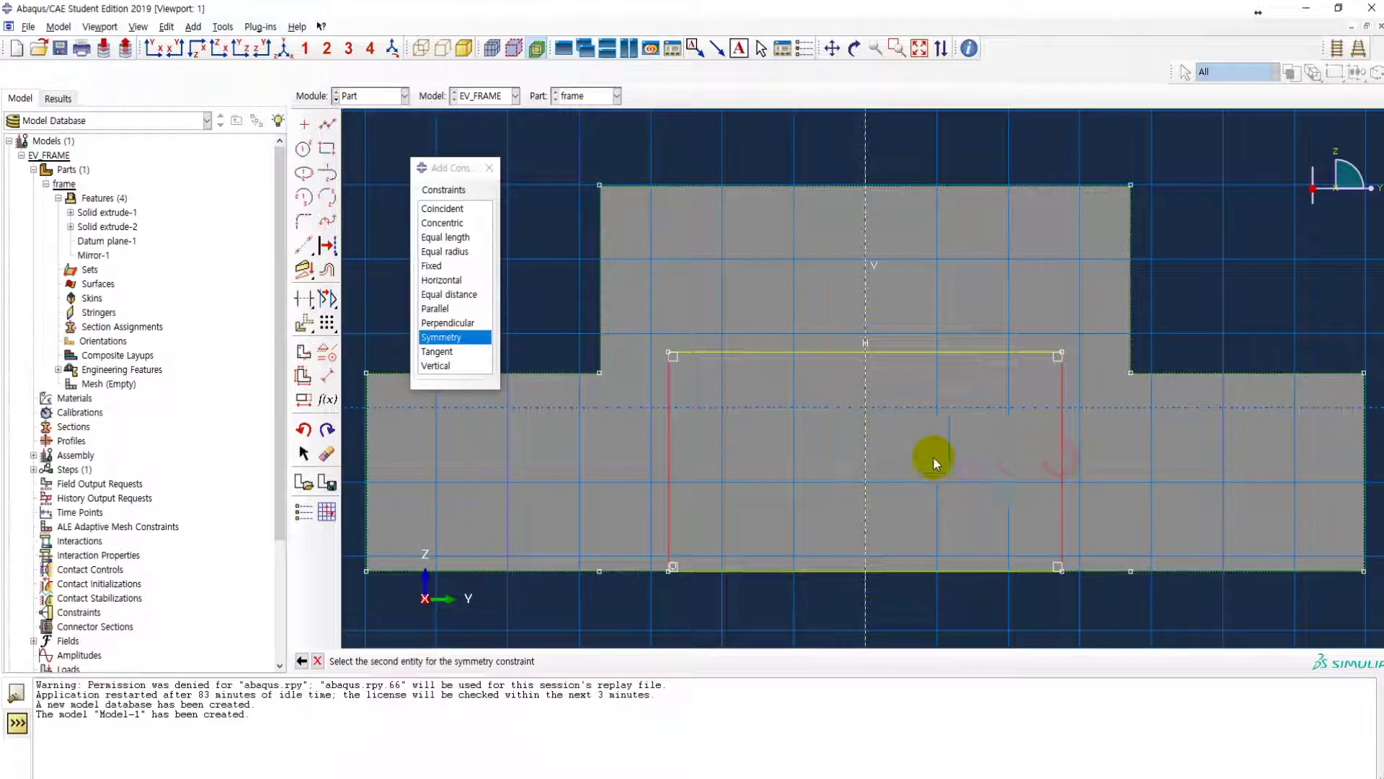
click(302, 661)
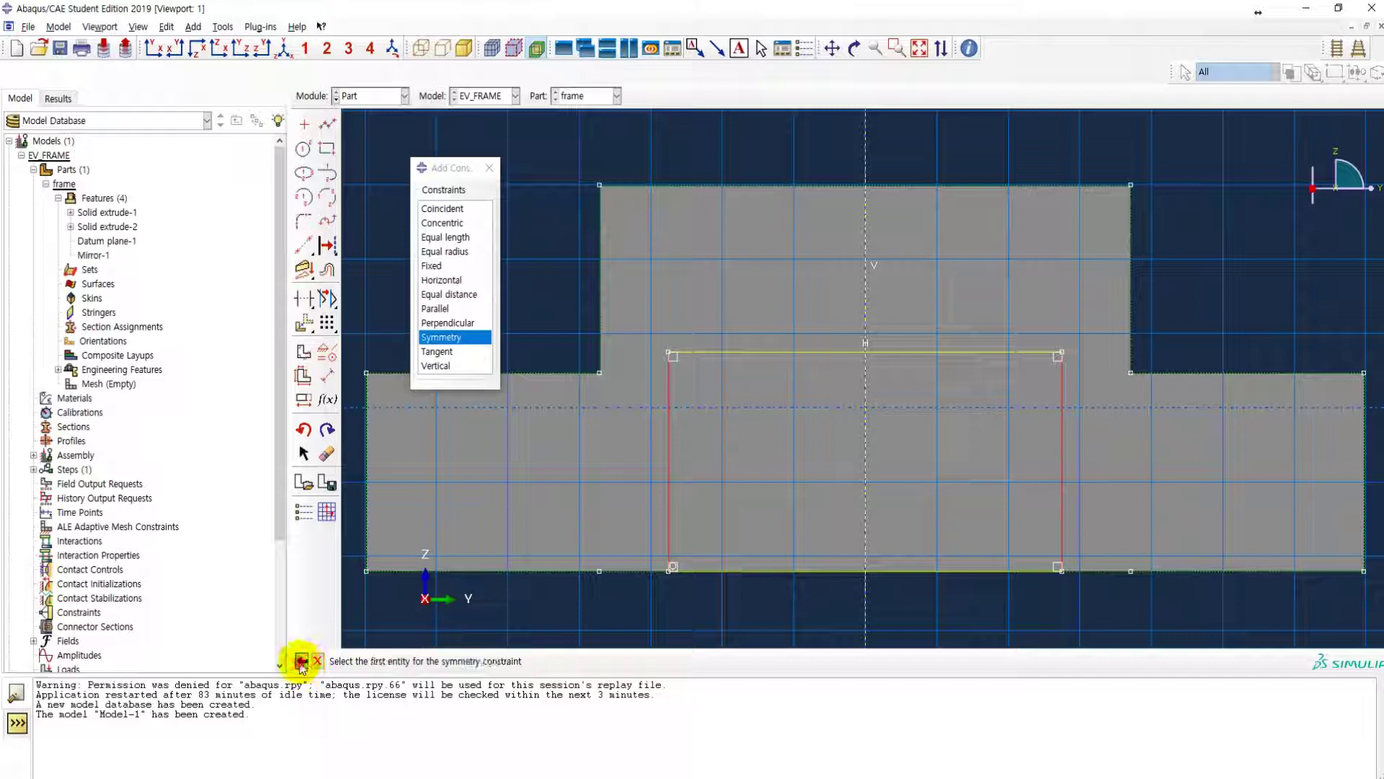
click(867, 514)
click(667, 502)
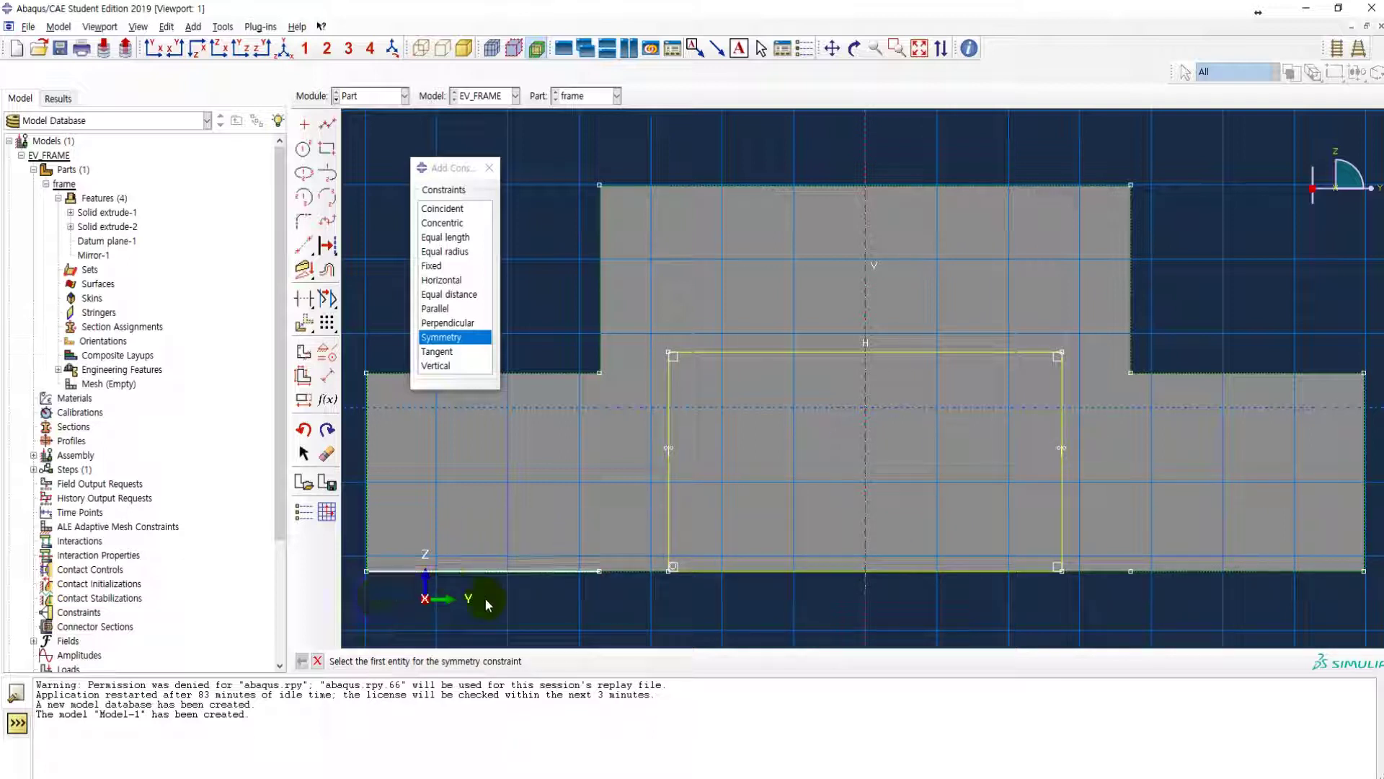
key(Escape)
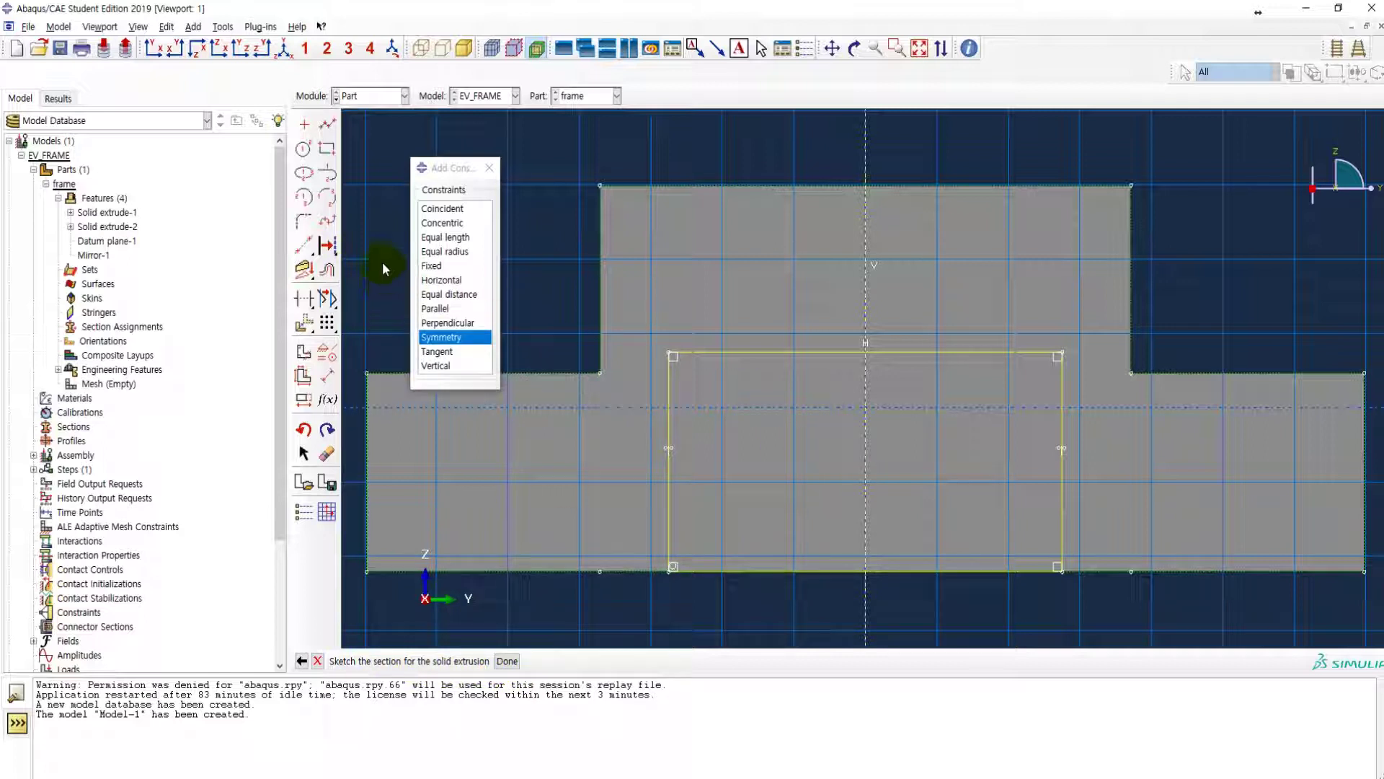
- Dimension the rectangle's upper edge and set its width to 400
click(327, 374)
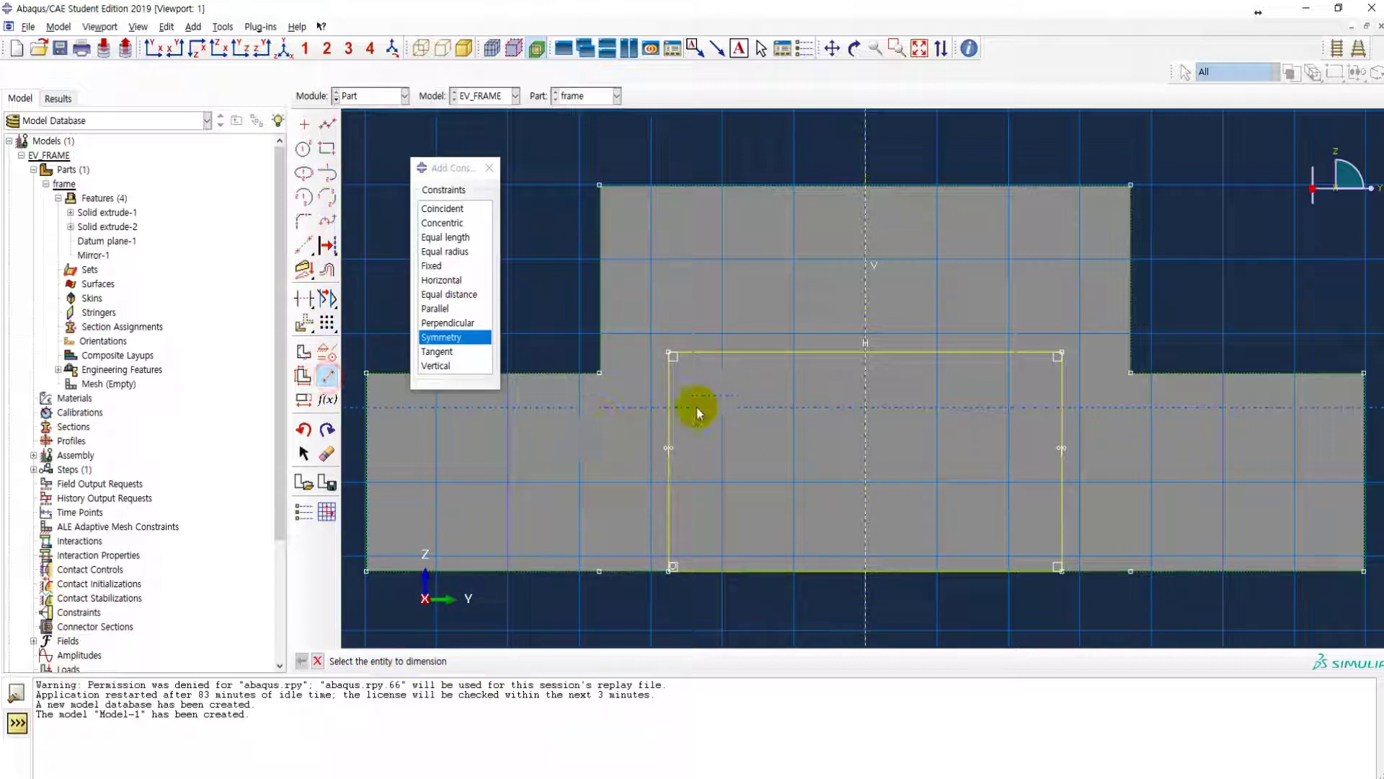
click(810, 351)
click(818, 303)
text(40)
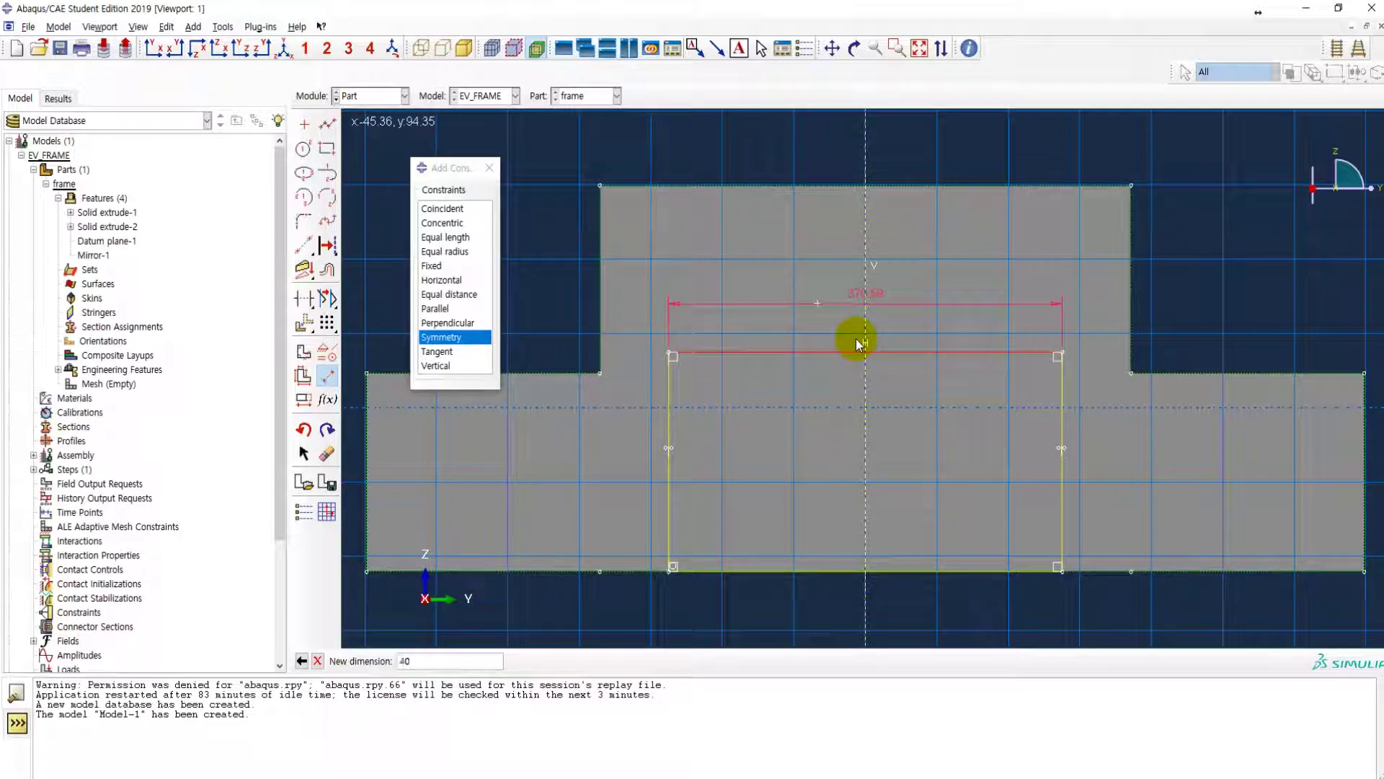
text(0)
key(Return)
click(863, 344)
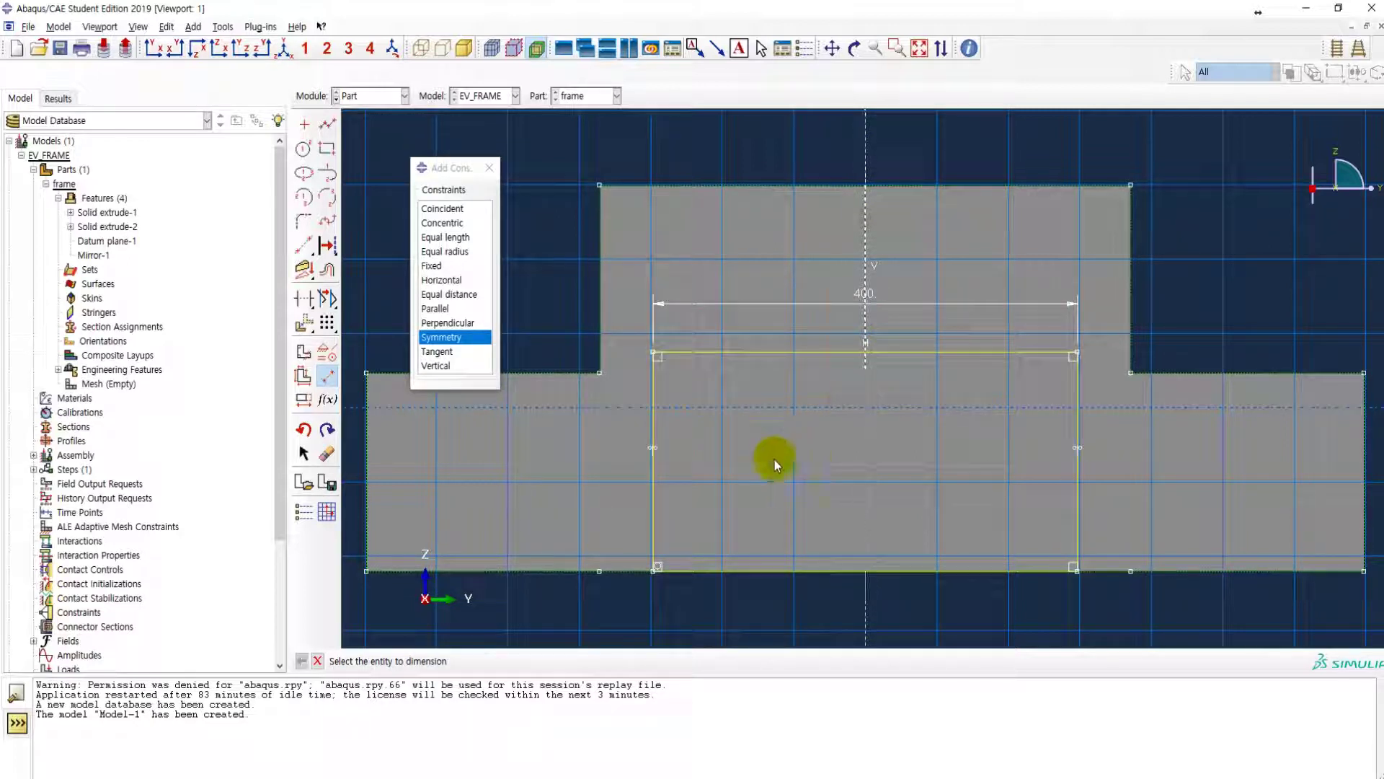
- Dimension the rectangle's vertical side and set its height to 180
click(656, 492)
click(712, 485)
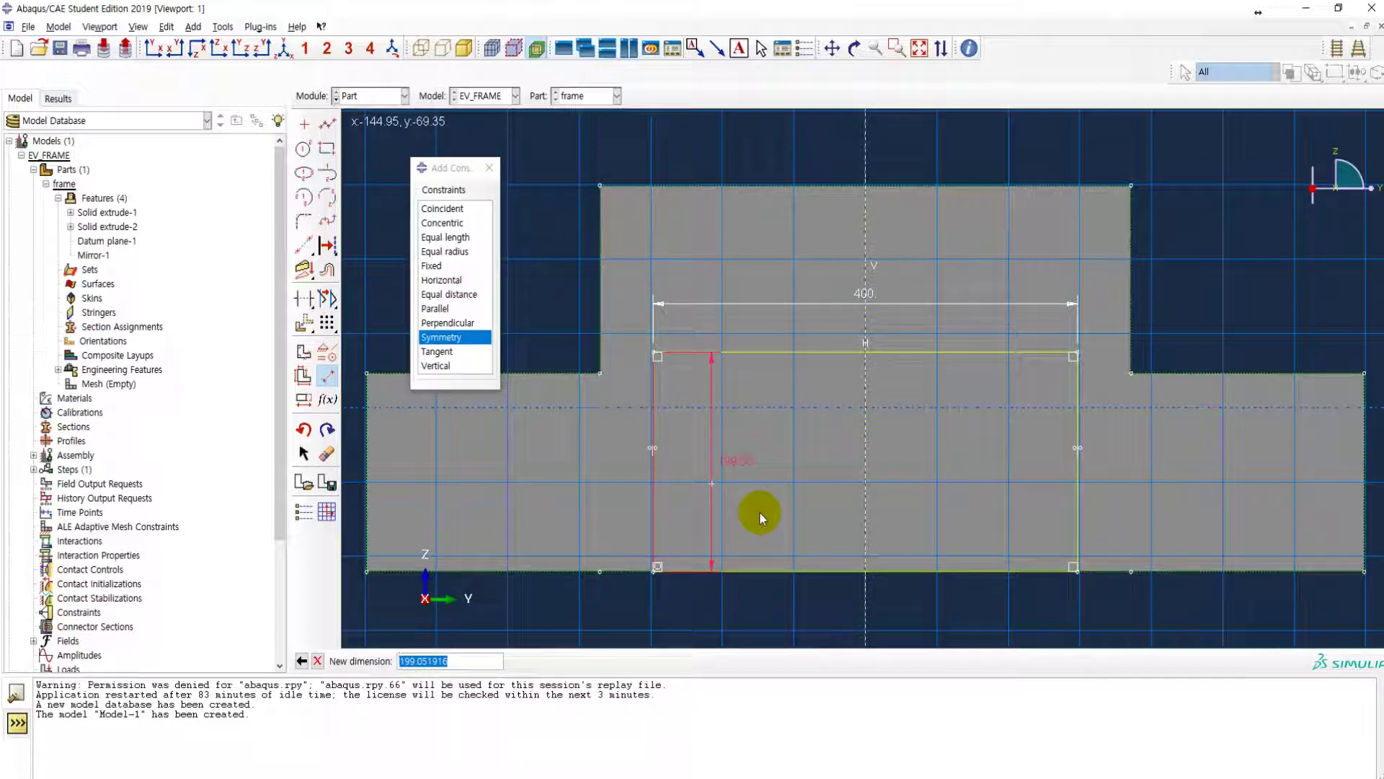
text(180)
key(Return)
key(Escape)
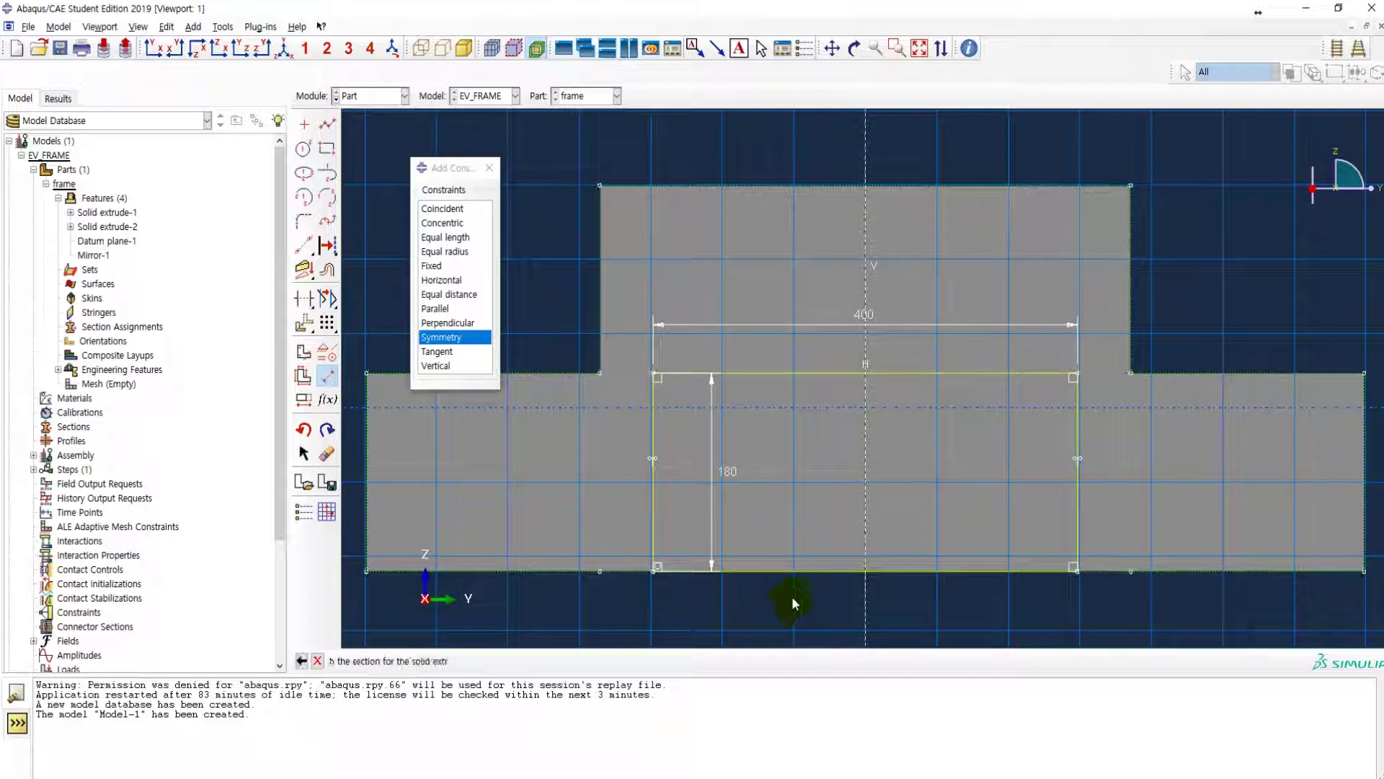
- Finish the section sketch and extrude it outward from the rear face as a blind solid extrusion
click(507, 661)
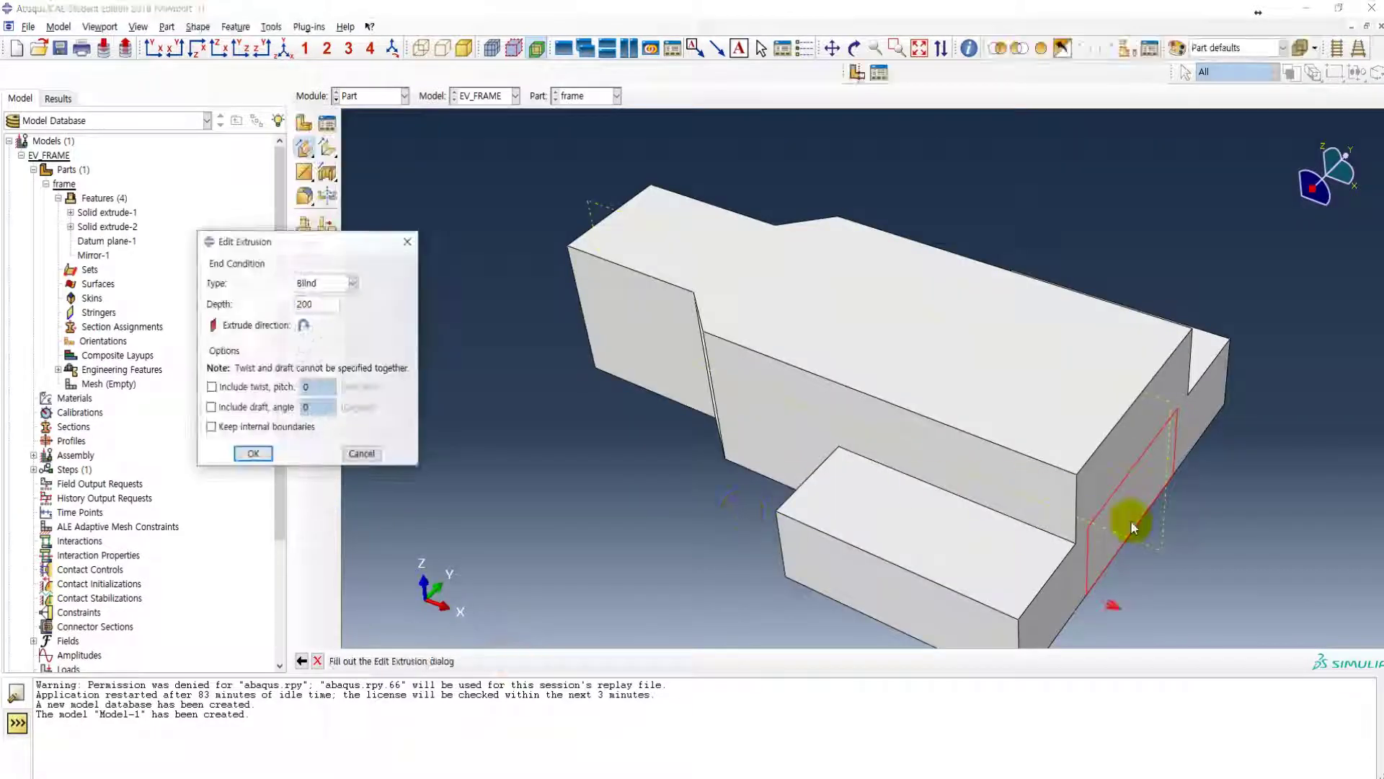
drag(322, 304, 281, 321)
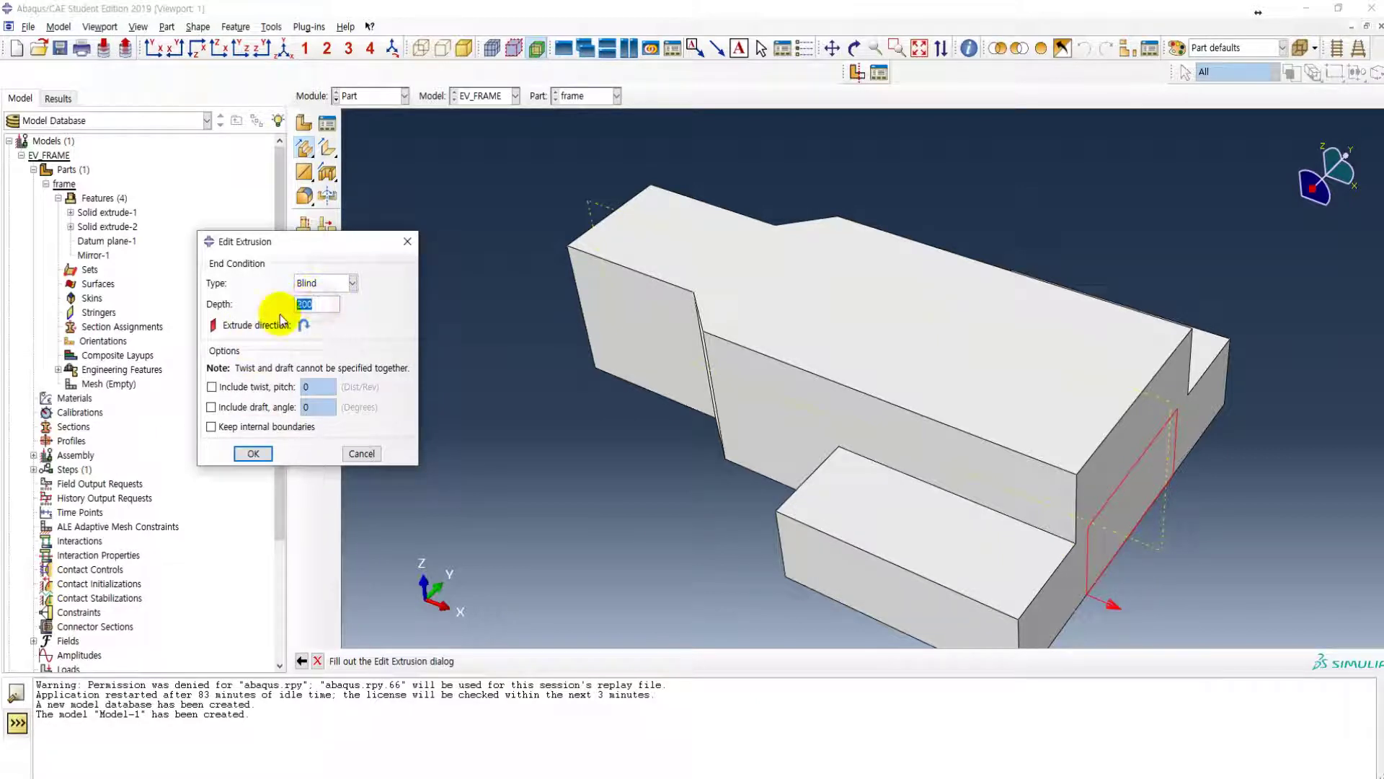
click(253, 454)
scroll(587, 357, down, 5)
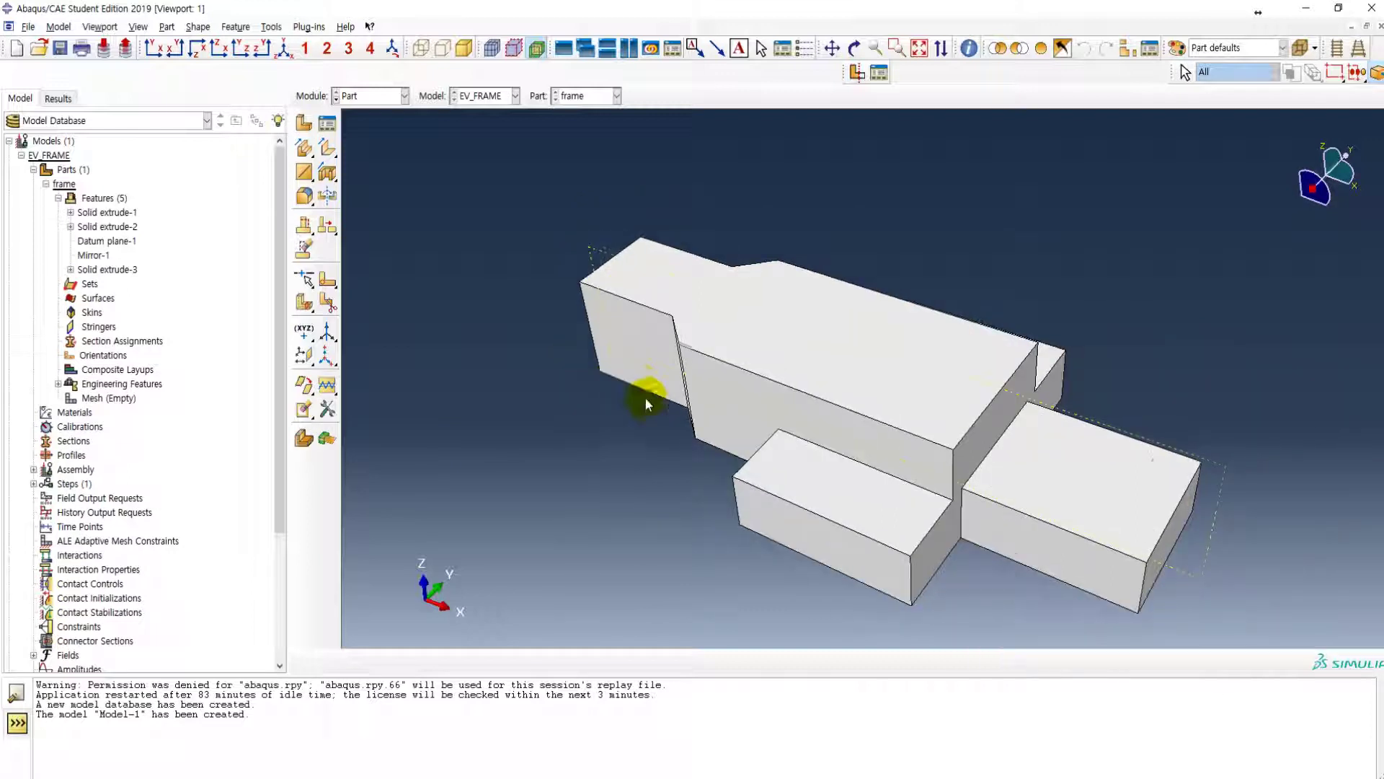
ctrl+alt+drag(831, 396, 928, 426)
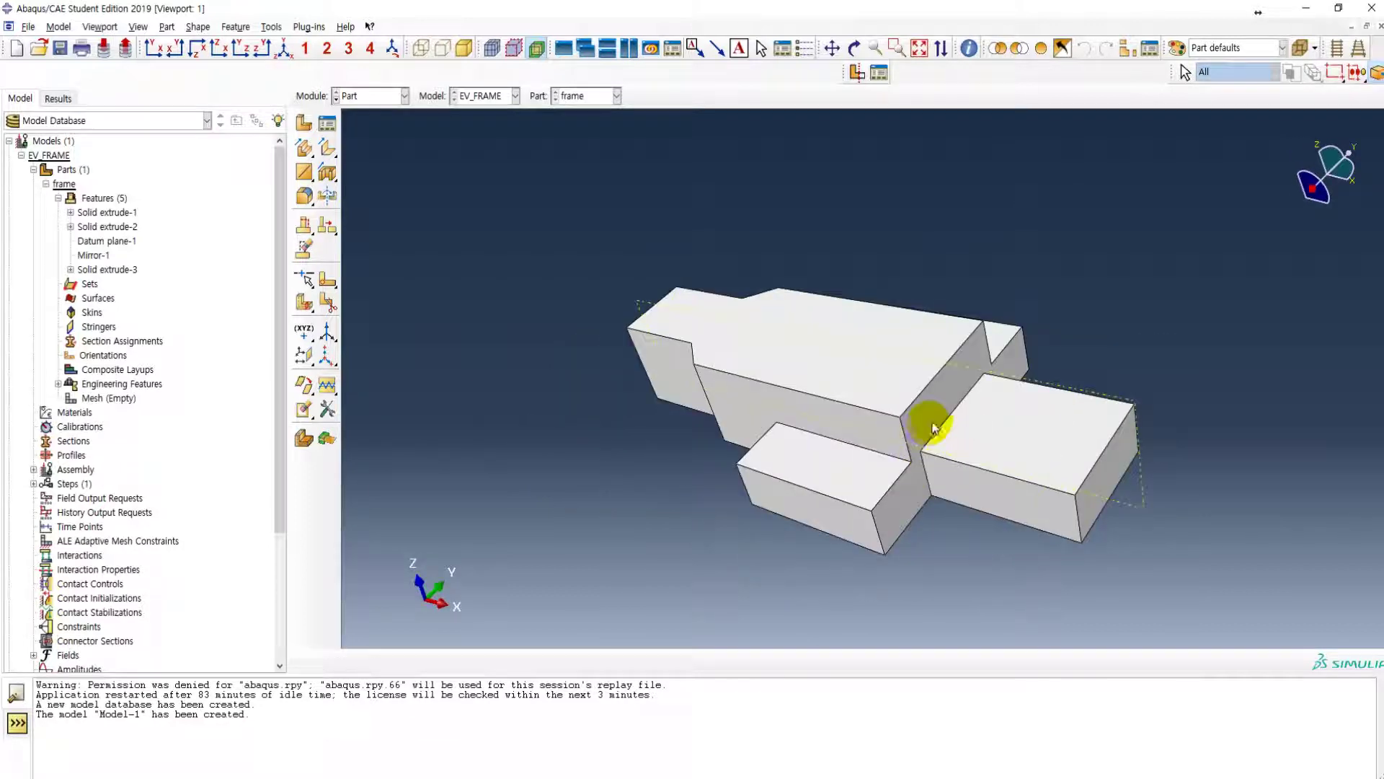
- Partition the solid cell with the Extend face method, using the main body's vertical side face above one side block
click(329, 305)
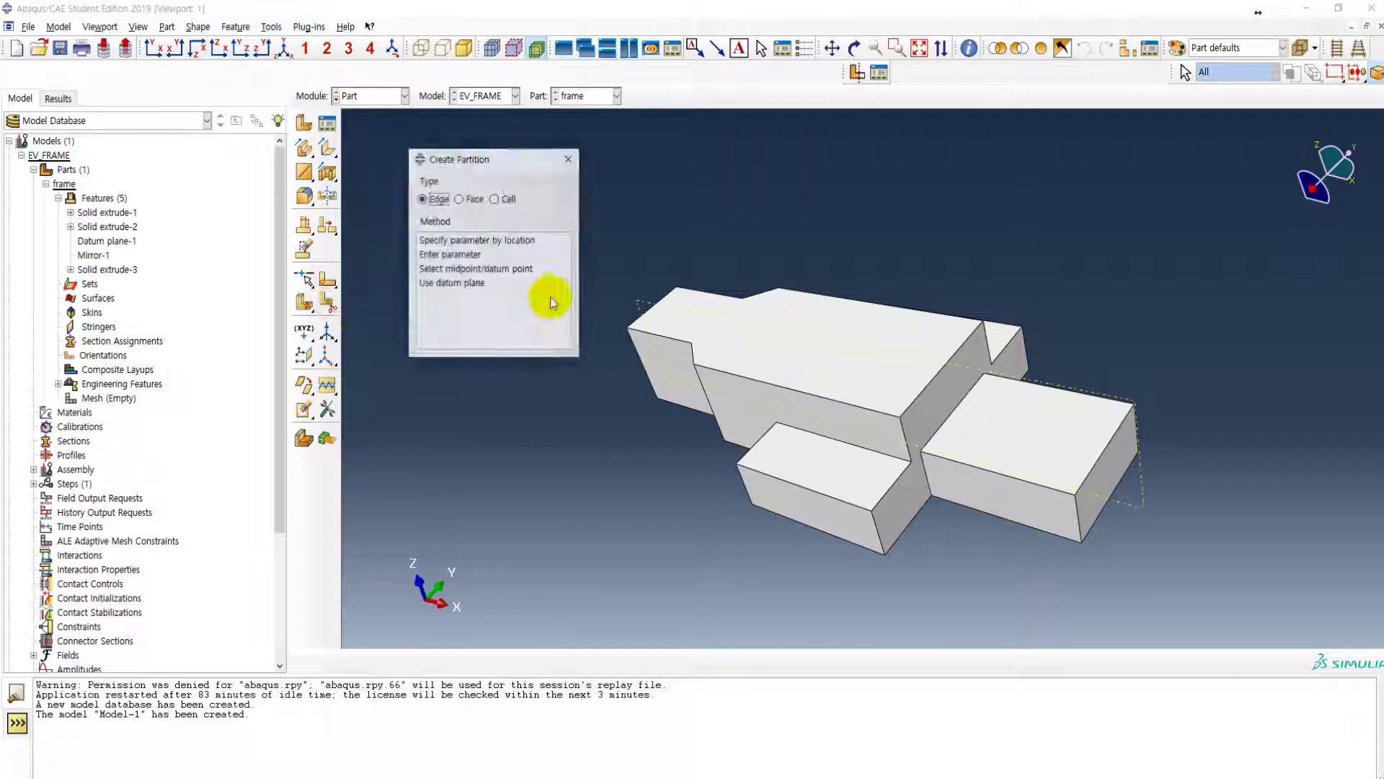
click(496, 199)
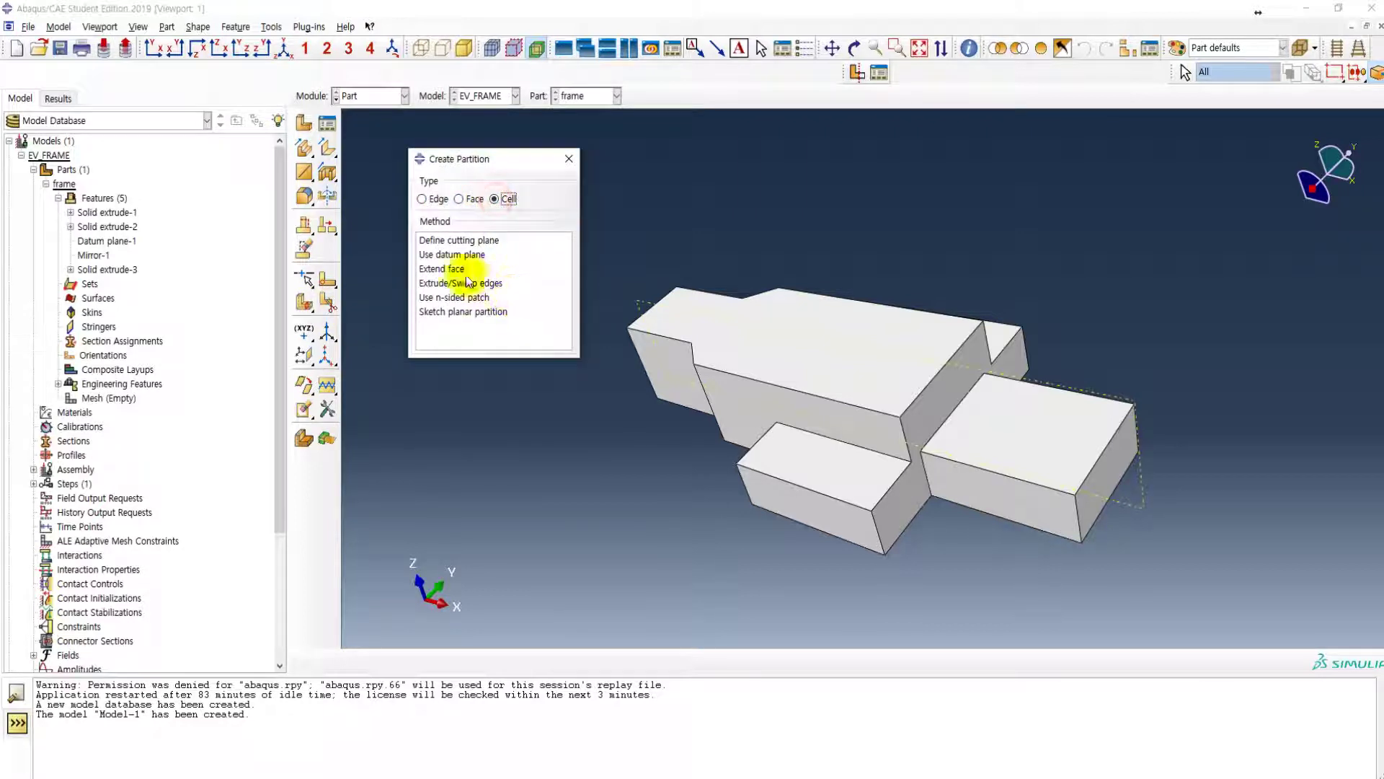
click(442, 268)
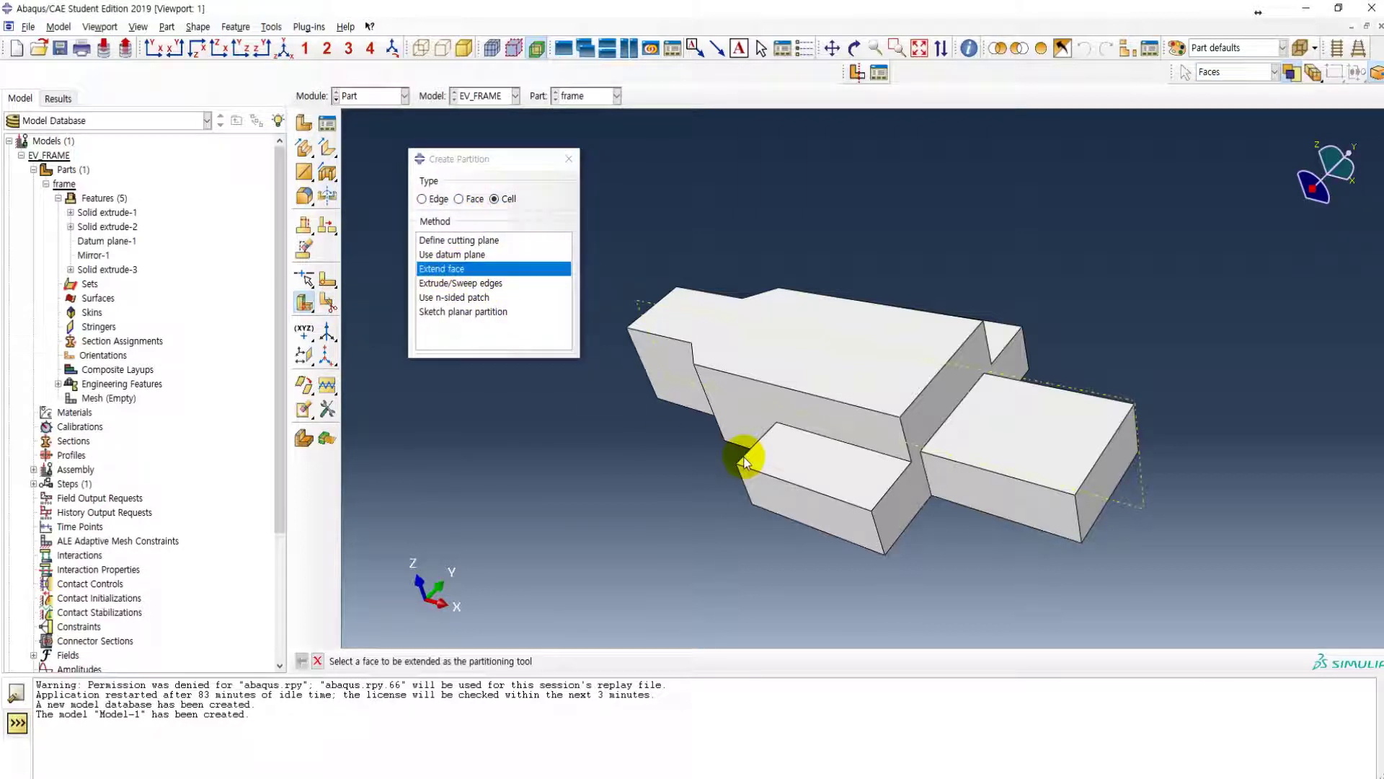
click(745, 405)
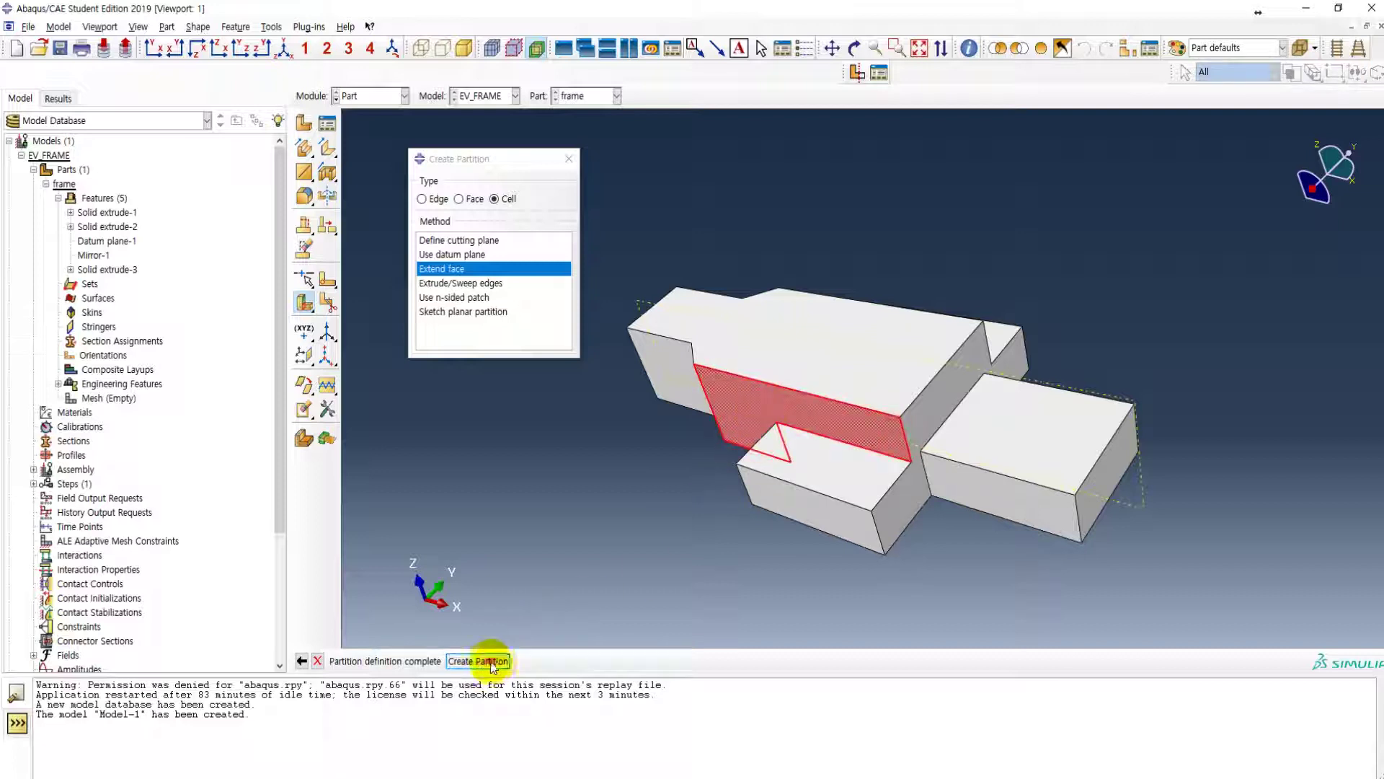
click(486, 659)
- Partition off the opposite side block by extending the main body's vertical face on that side
ctrl+alt+drag(885, 463, 875, 392)
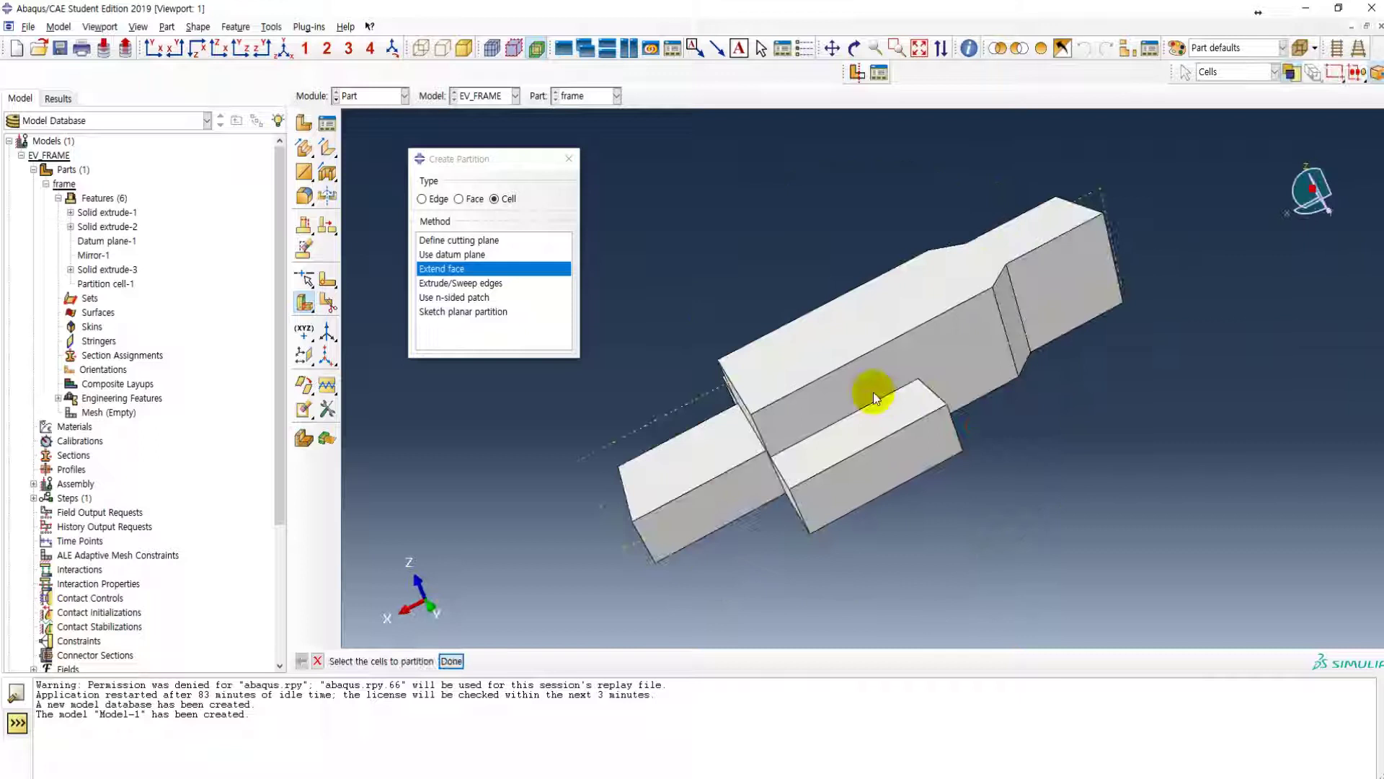
click(874, 396)
click(451, 660)
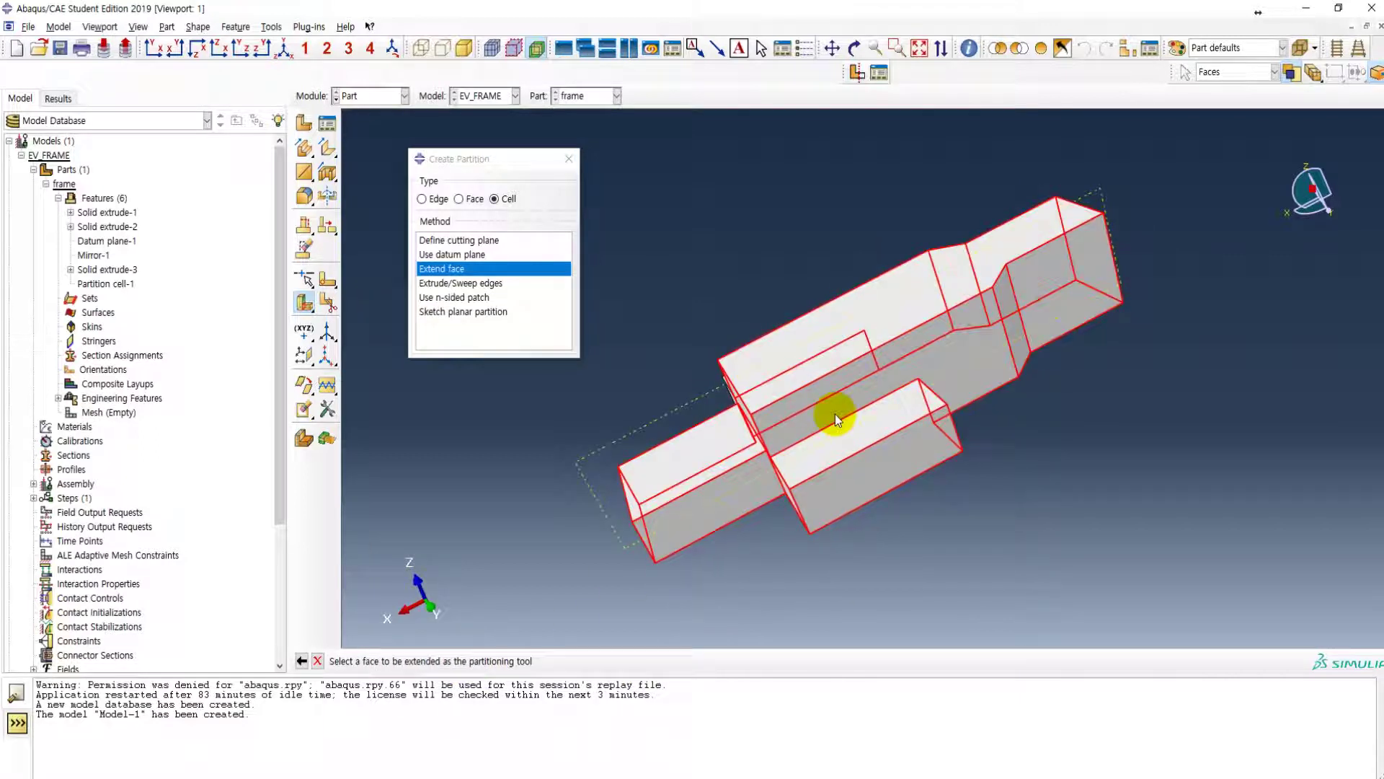
click(834, 414)
click(478, 660)
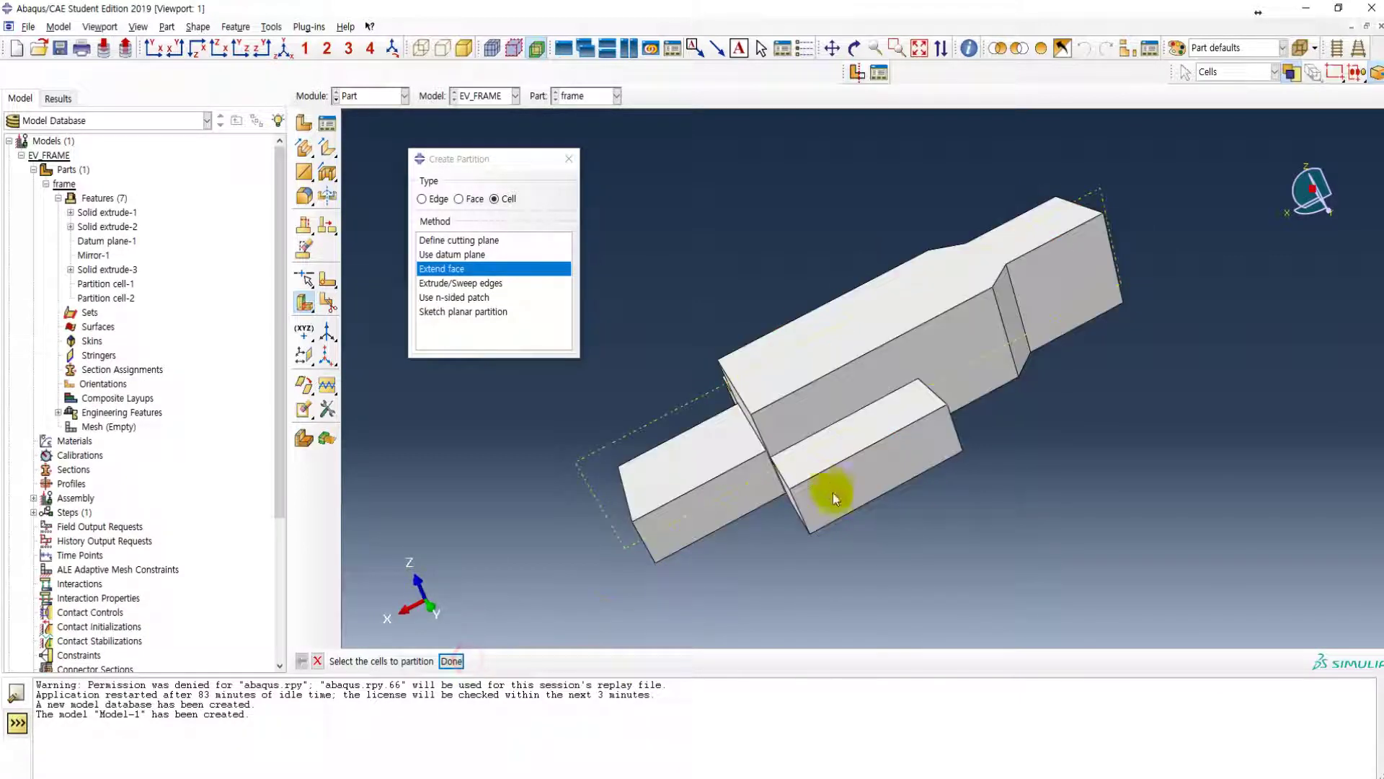
- Partition the central cell by extending the main body's rear face to separate the newly extruded rear block
ctrl+alt+drag(777, 473, 847, 389)
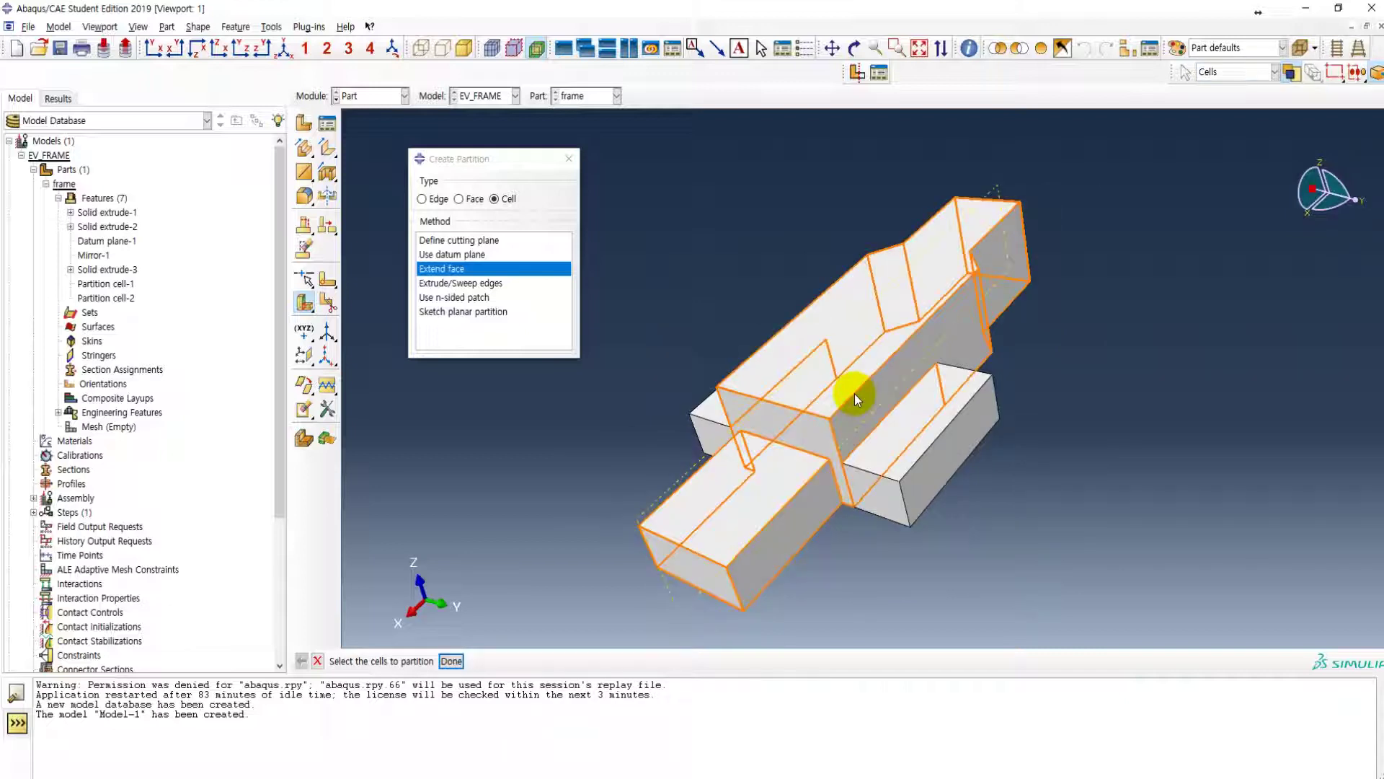
click(846, 389)
click(451, 660)
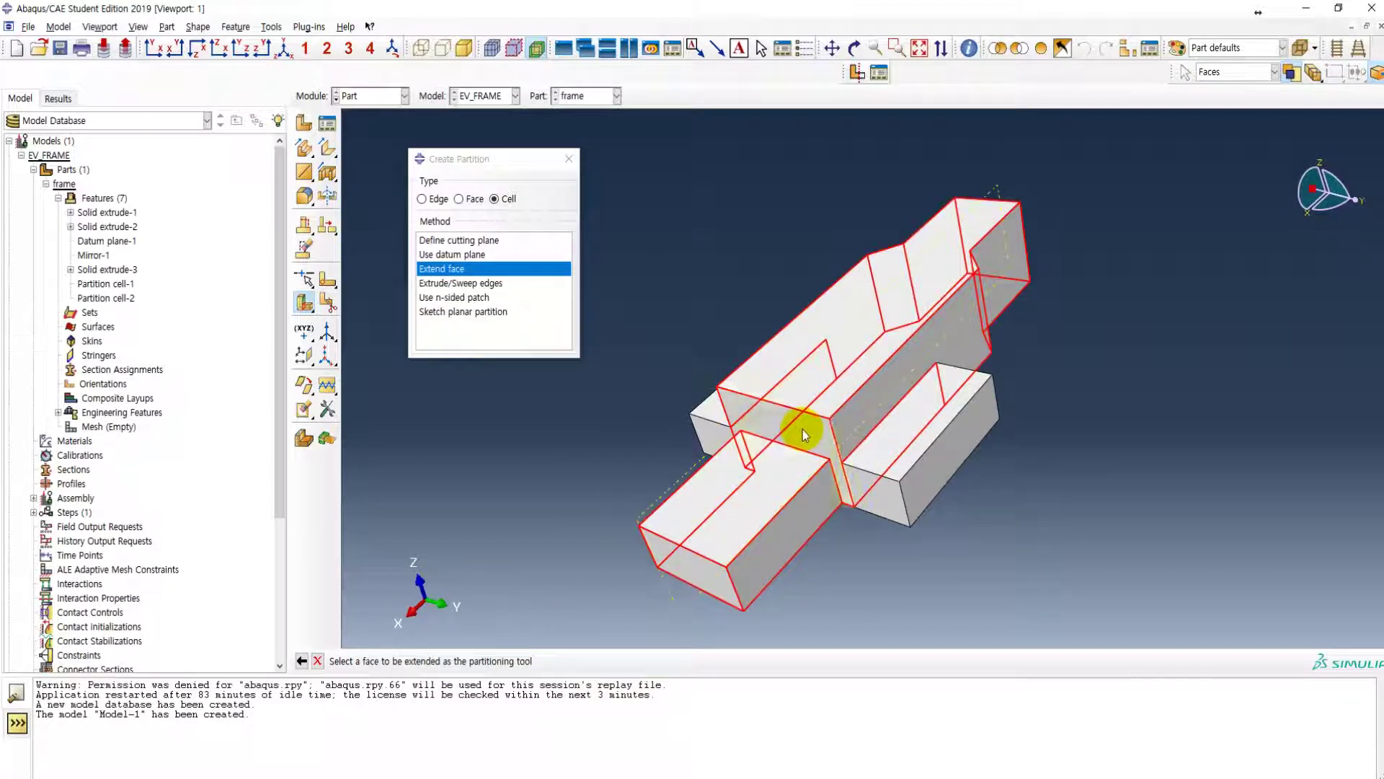
click(802, 430)
click(478, 660)
ctrl+alt+drag(862, 483, 918, 447)
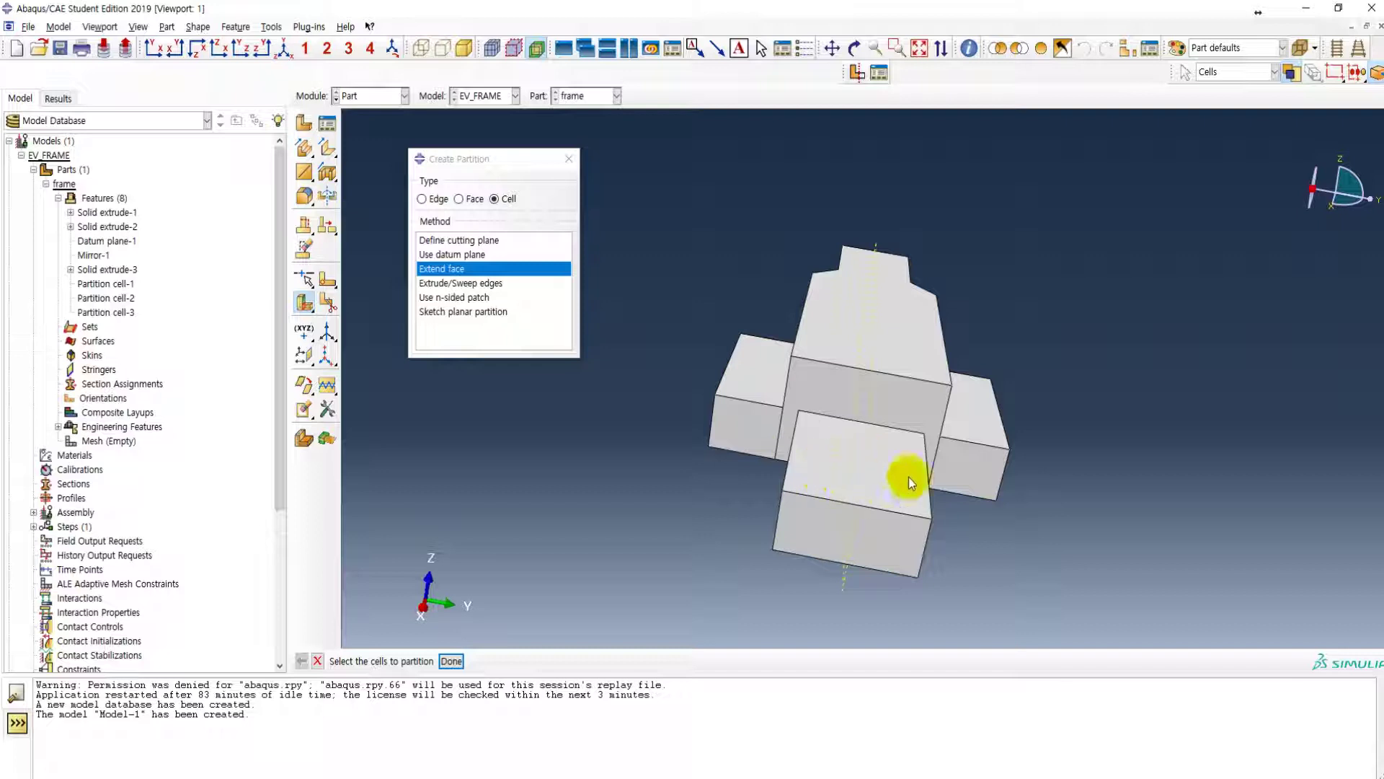
click(784, 417)
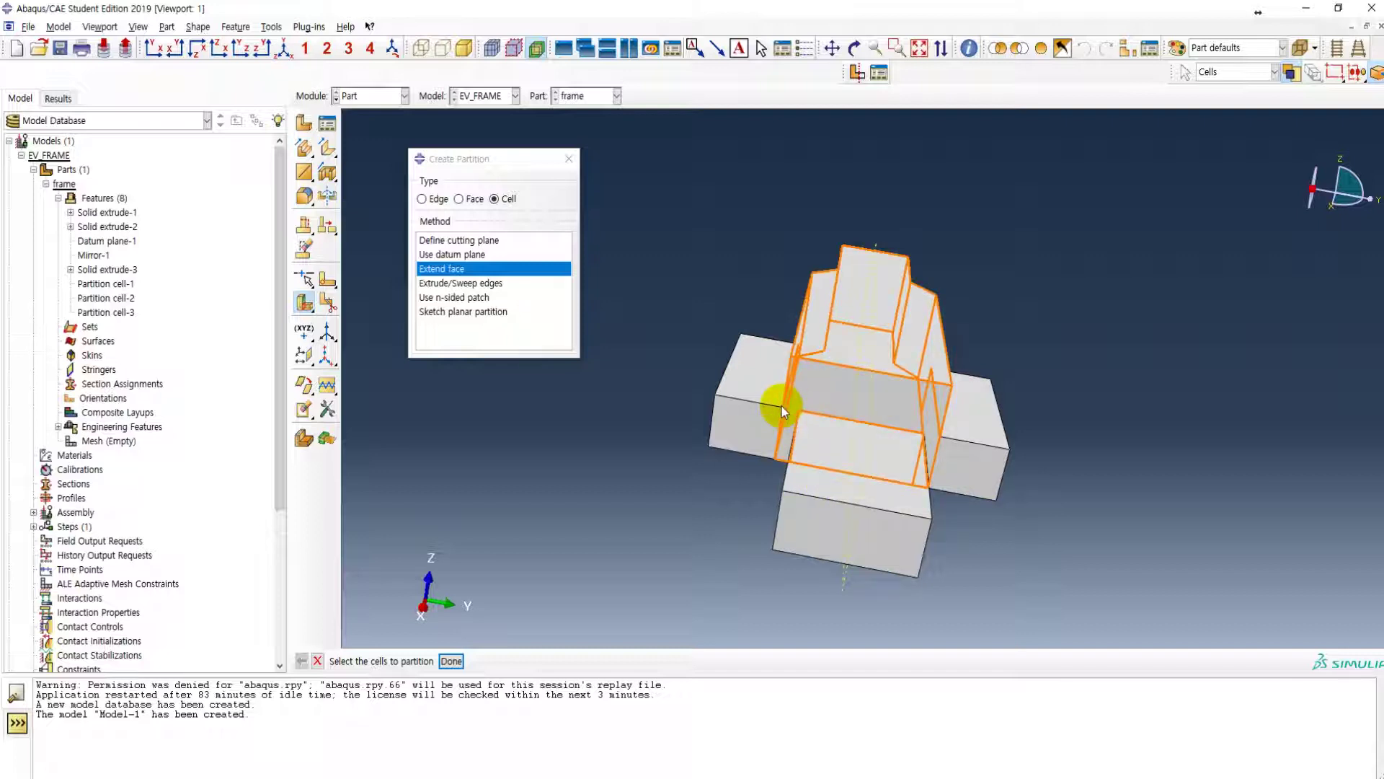
ctrl+alt+drag(888, 462, 799, 478)
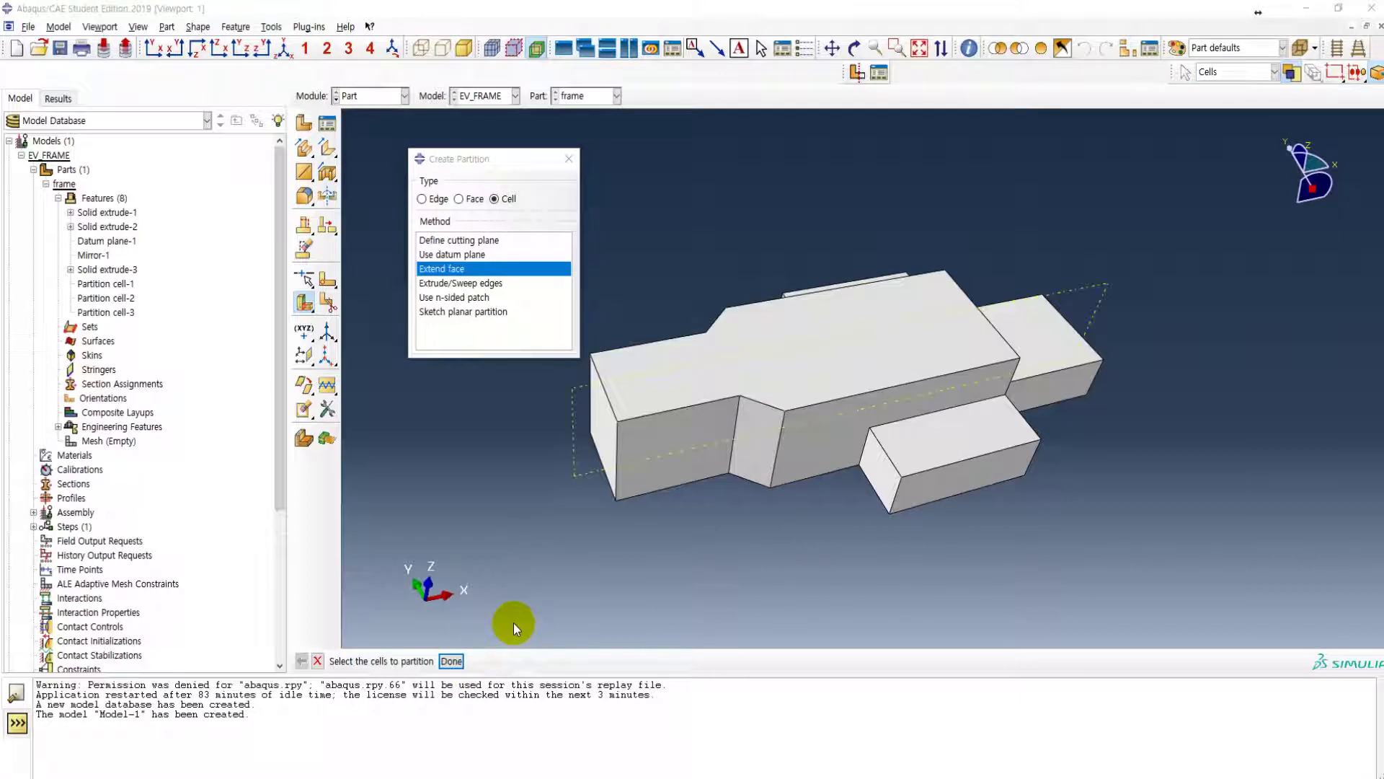
- Switch to the PDF drawing in Acrobat and review the Front Roll Hoop sketch dimensions
key(alt+Tab)
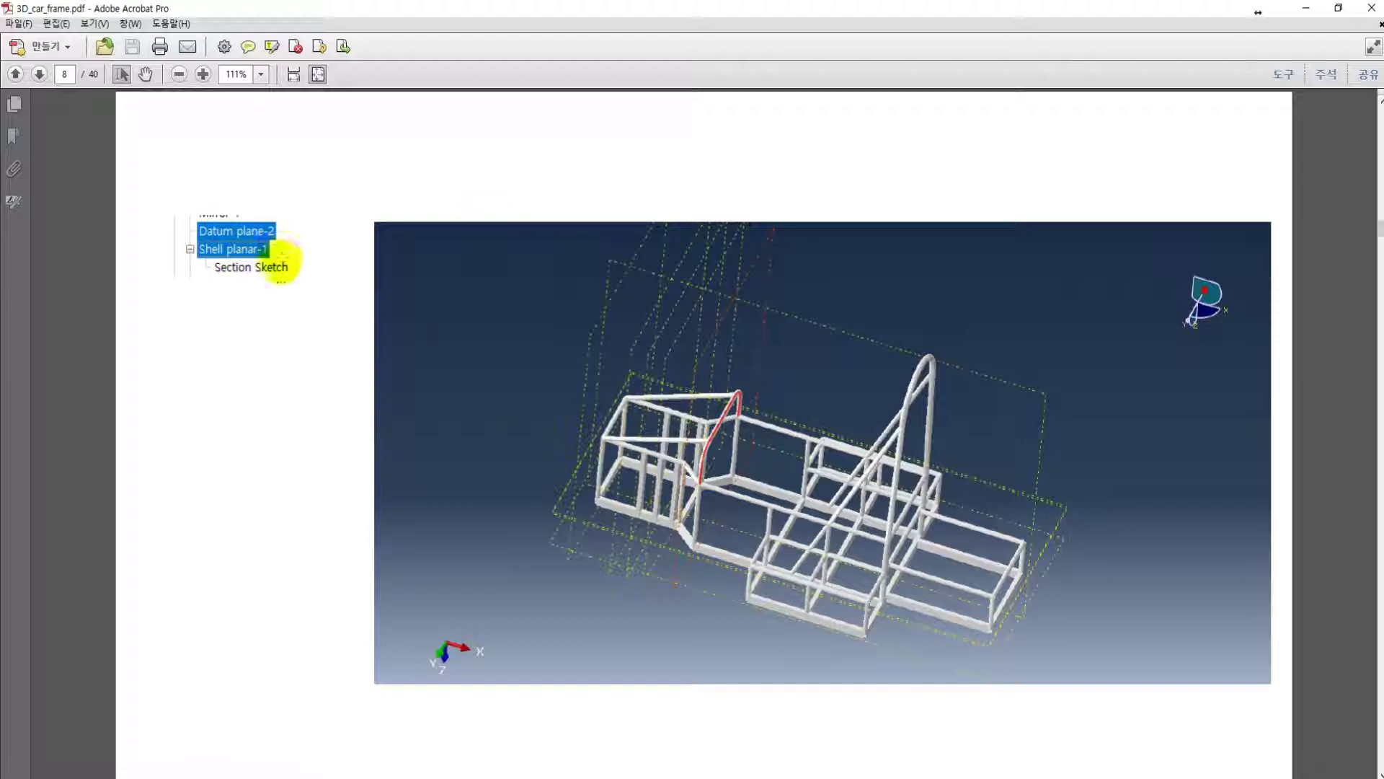
scroll(632, 498, down, 1)
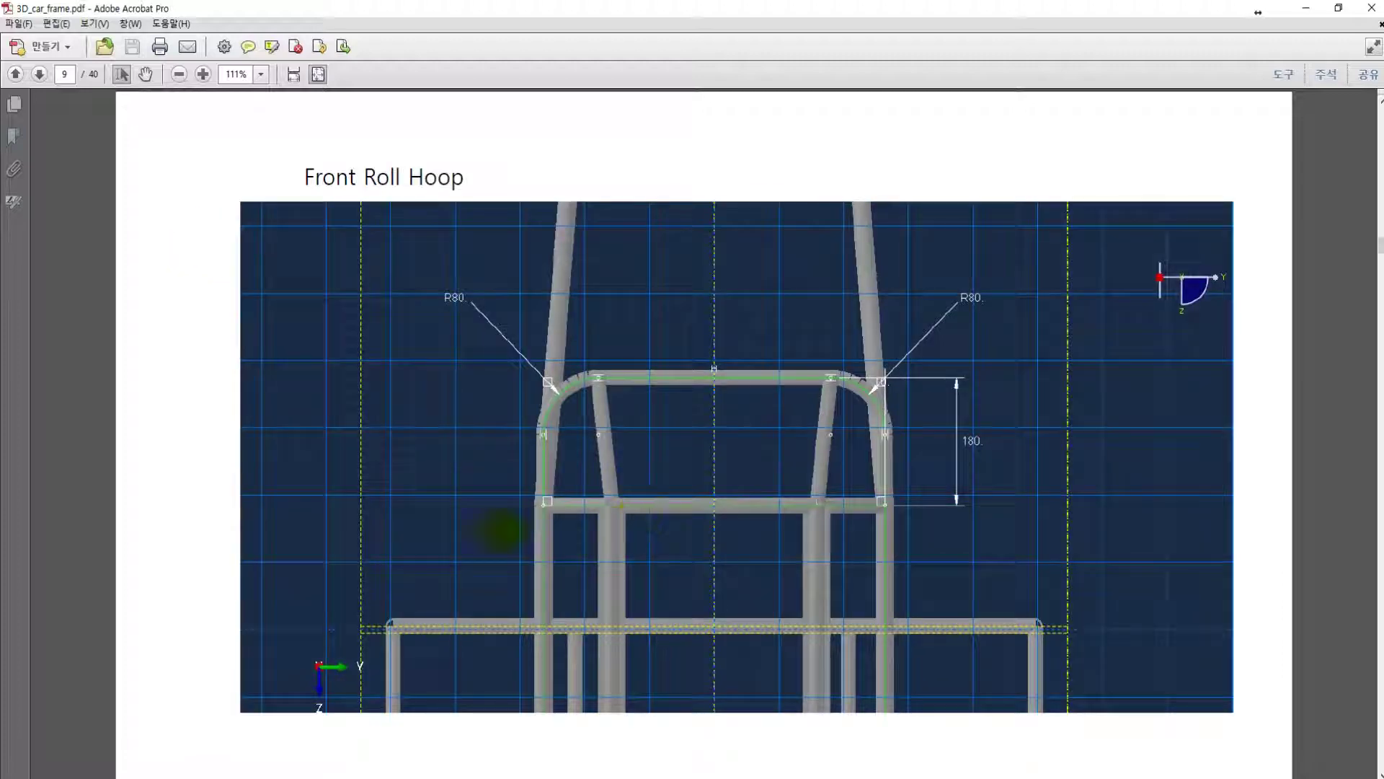
- Return to Abaqus/CAE and partition the central cell with a point-and-normal cutting plane where the main body meets the tapered section
click(1306, 8)
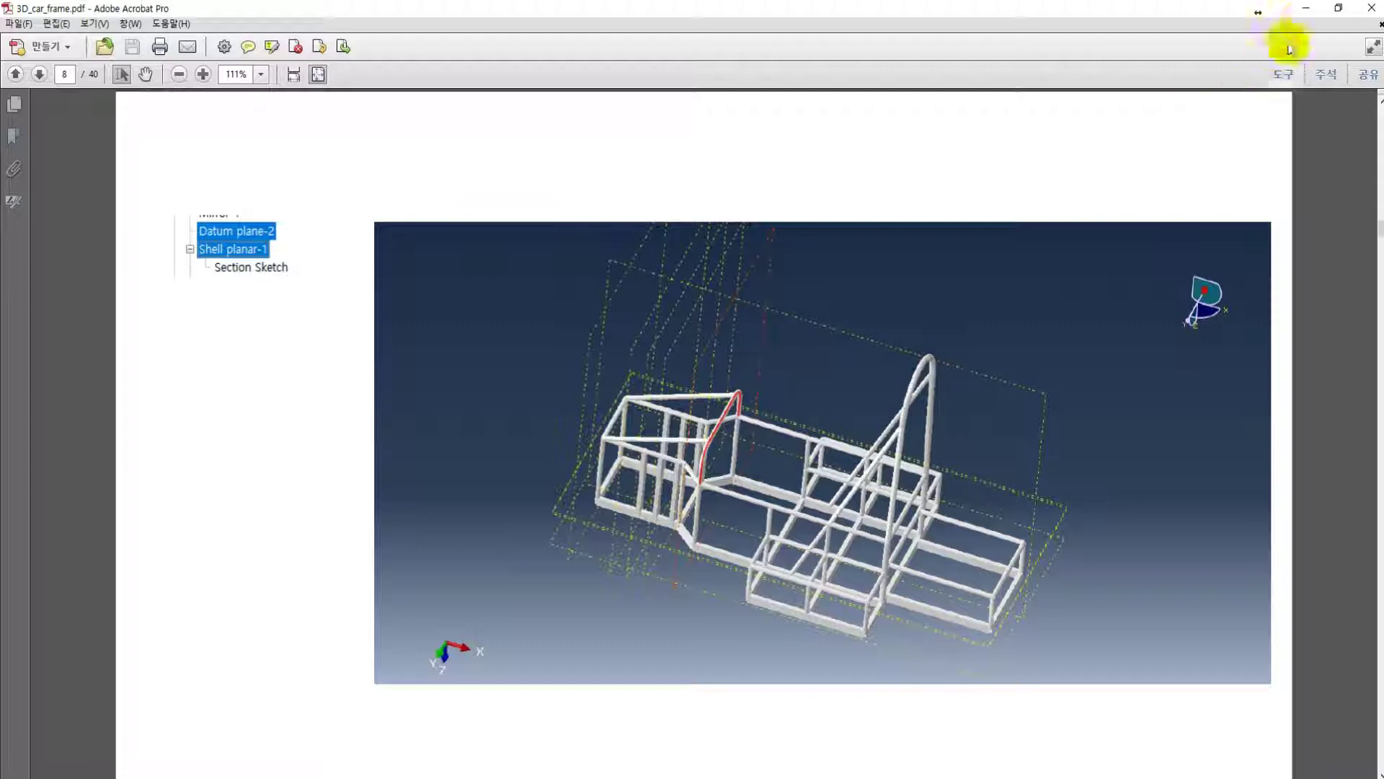
click(1305, 14)
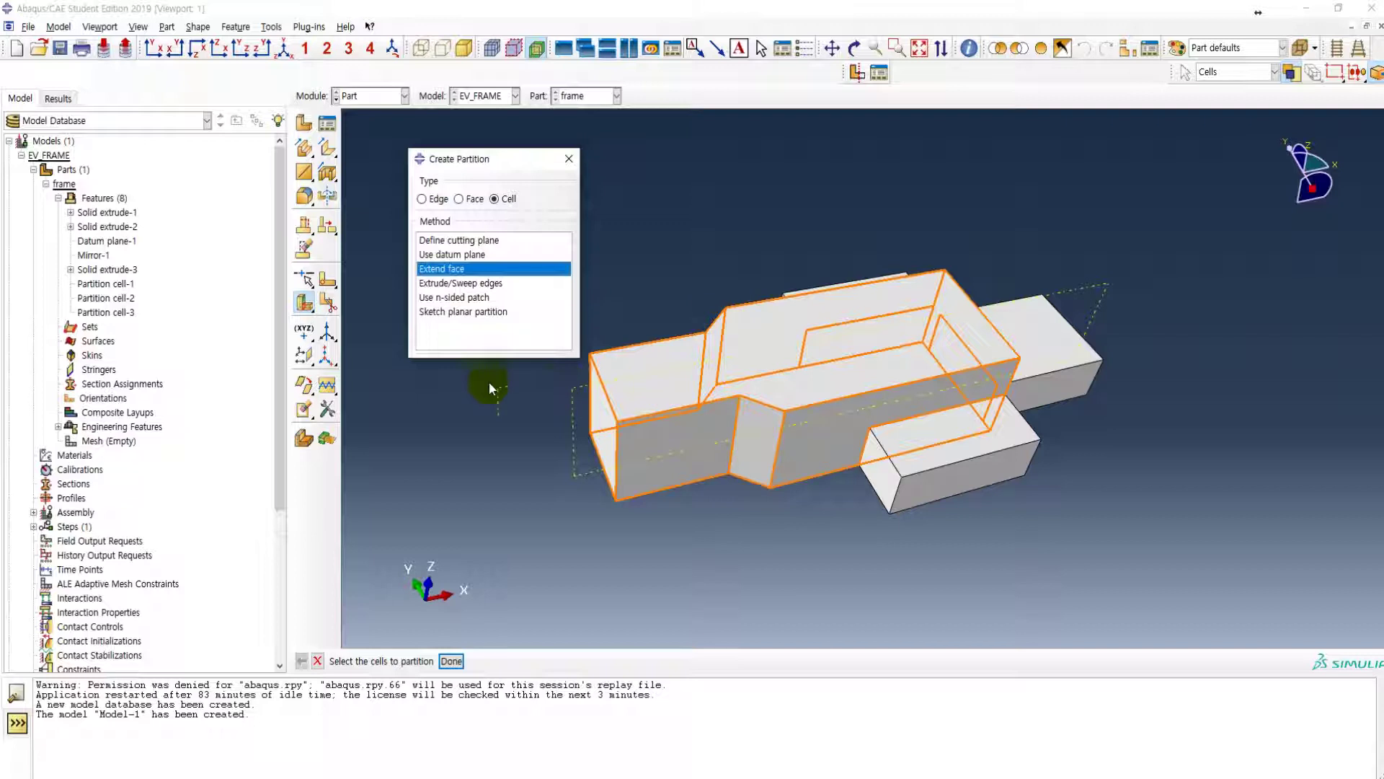
click(460, 242)
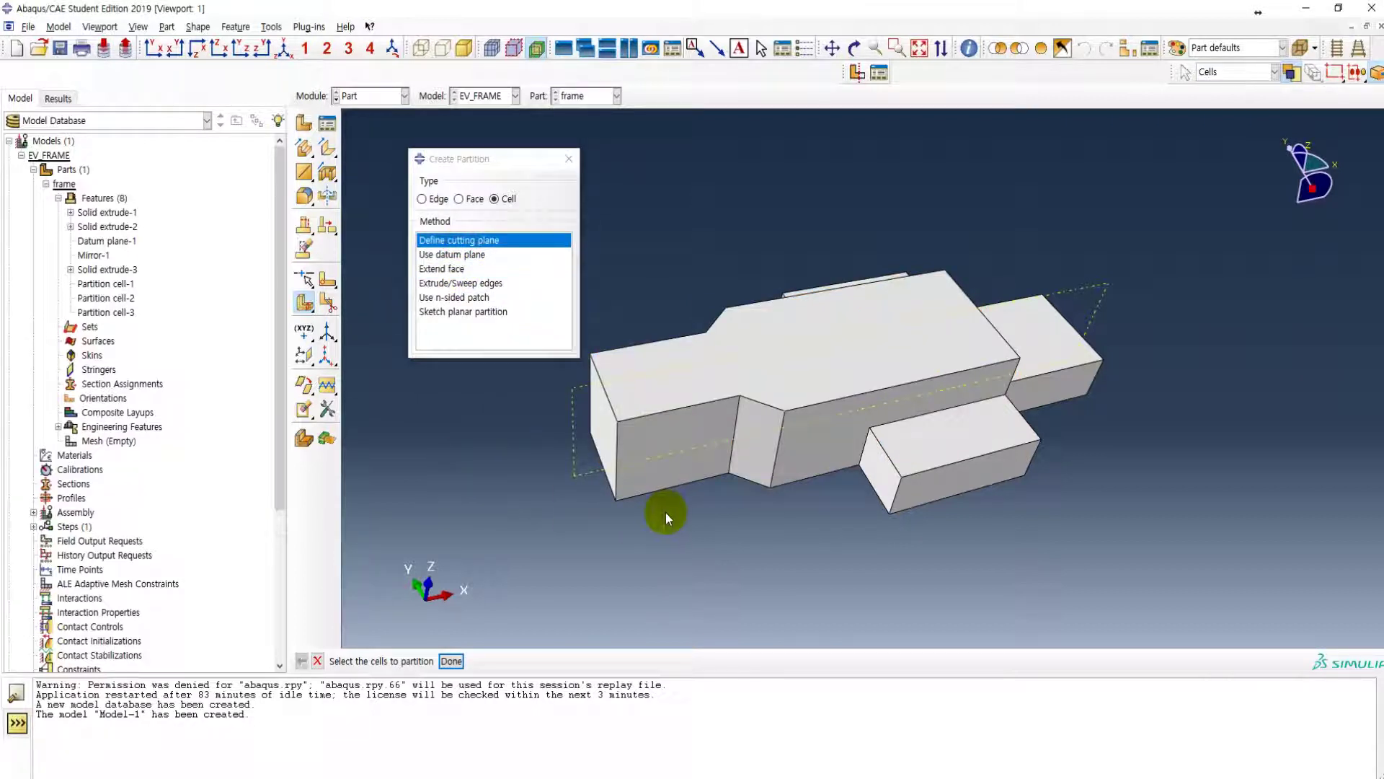
click(812, 378)
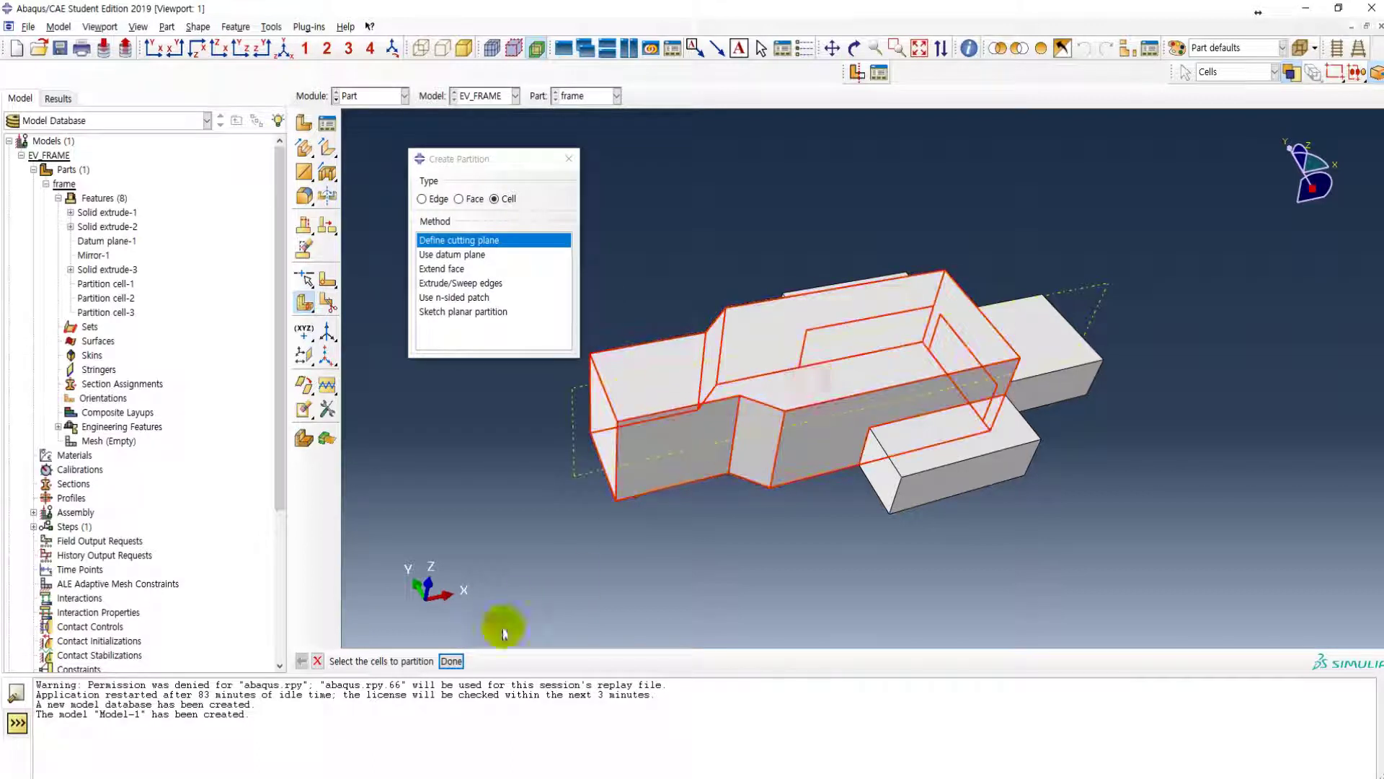
click(451, 662)
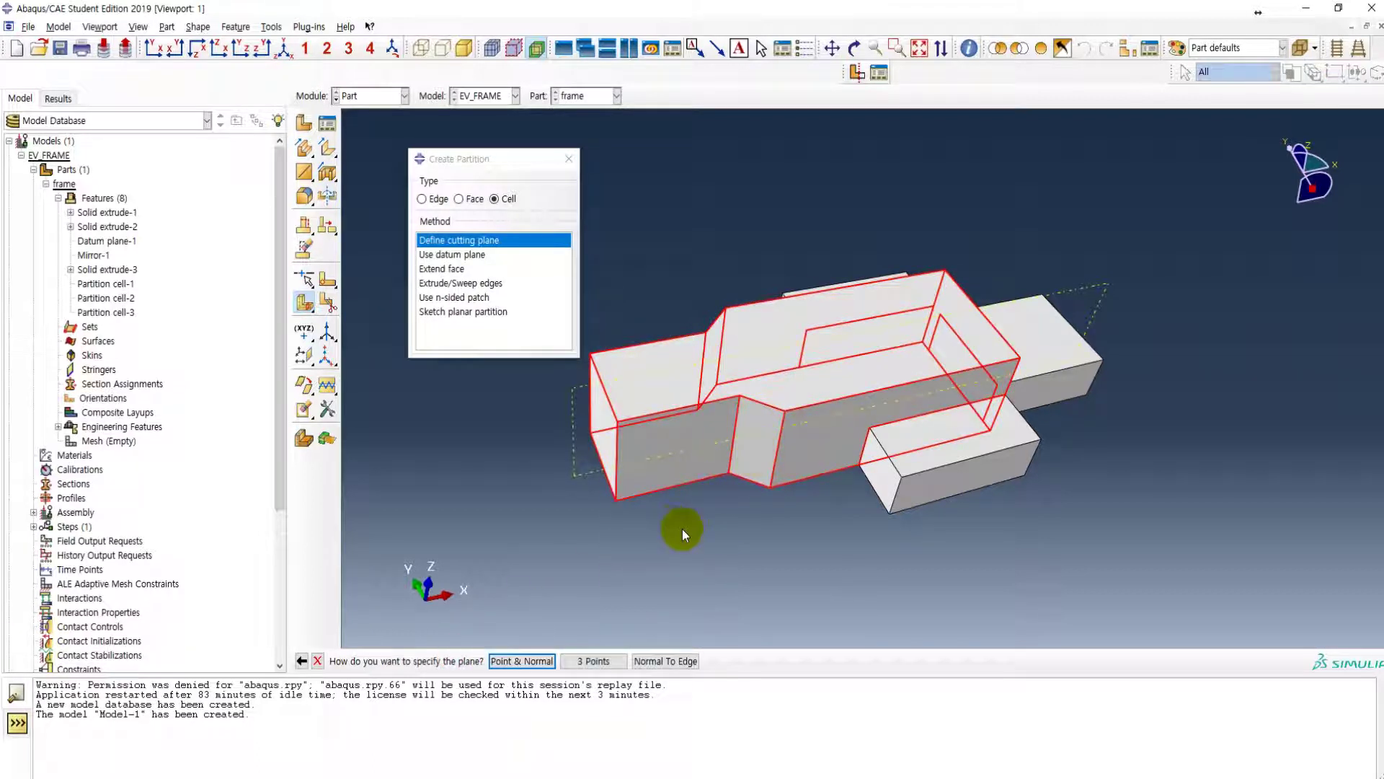
click(524, 661)
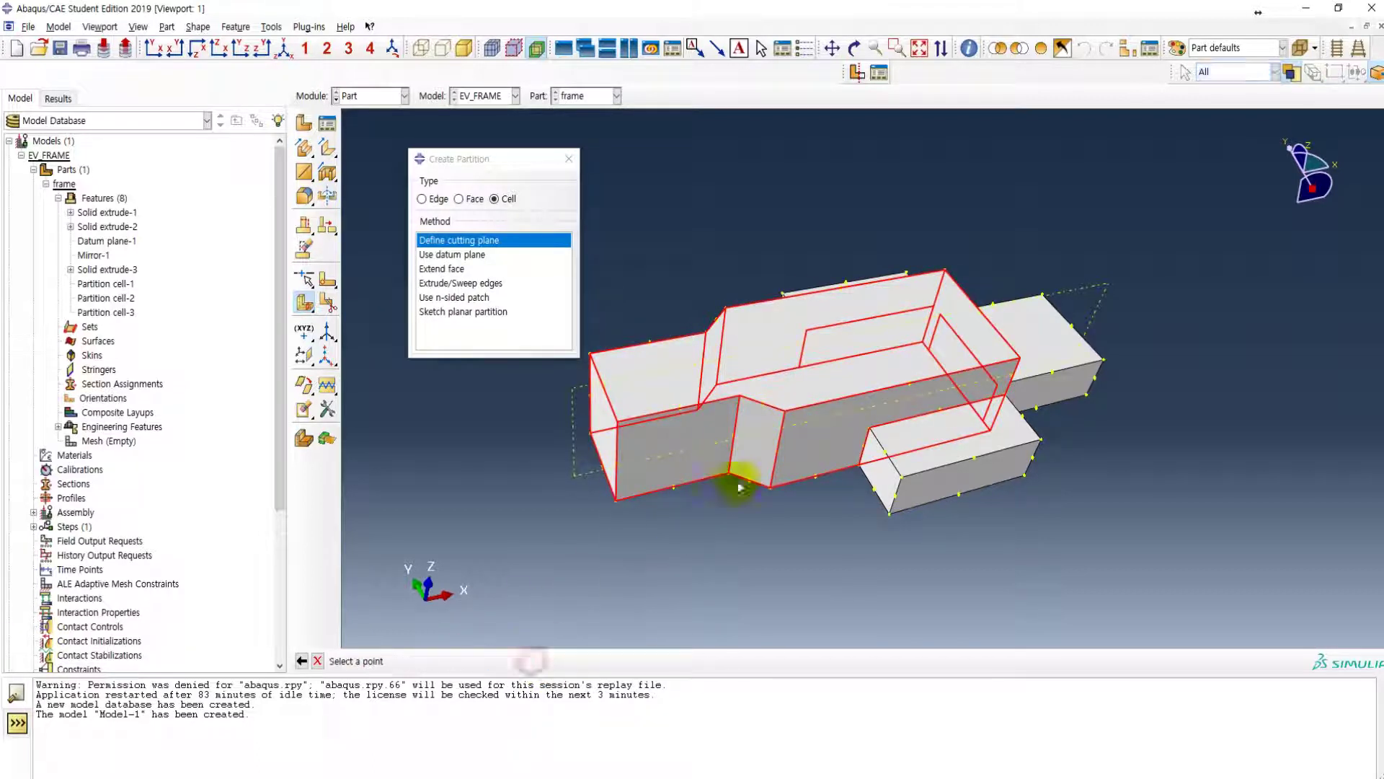
click(790, 418)
click(820, 404)
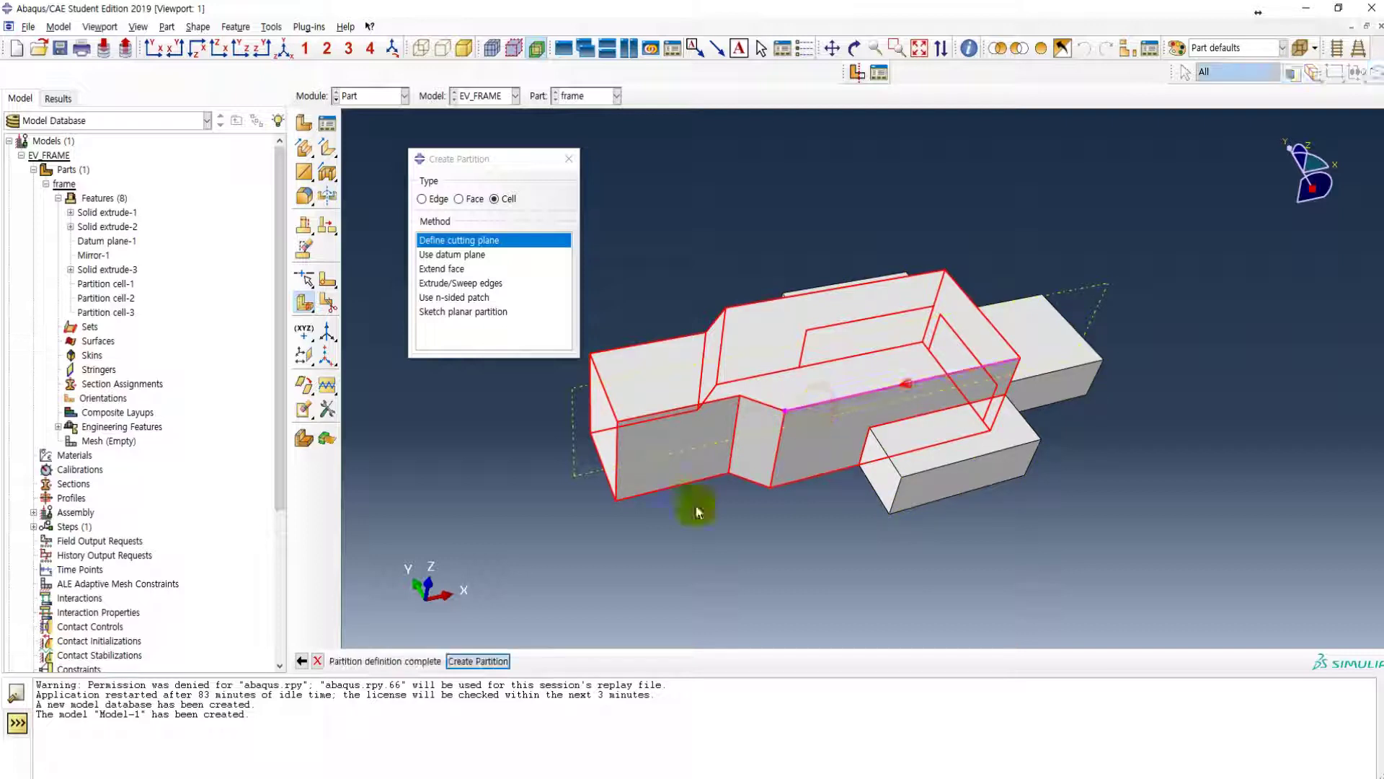
click(477, 661)
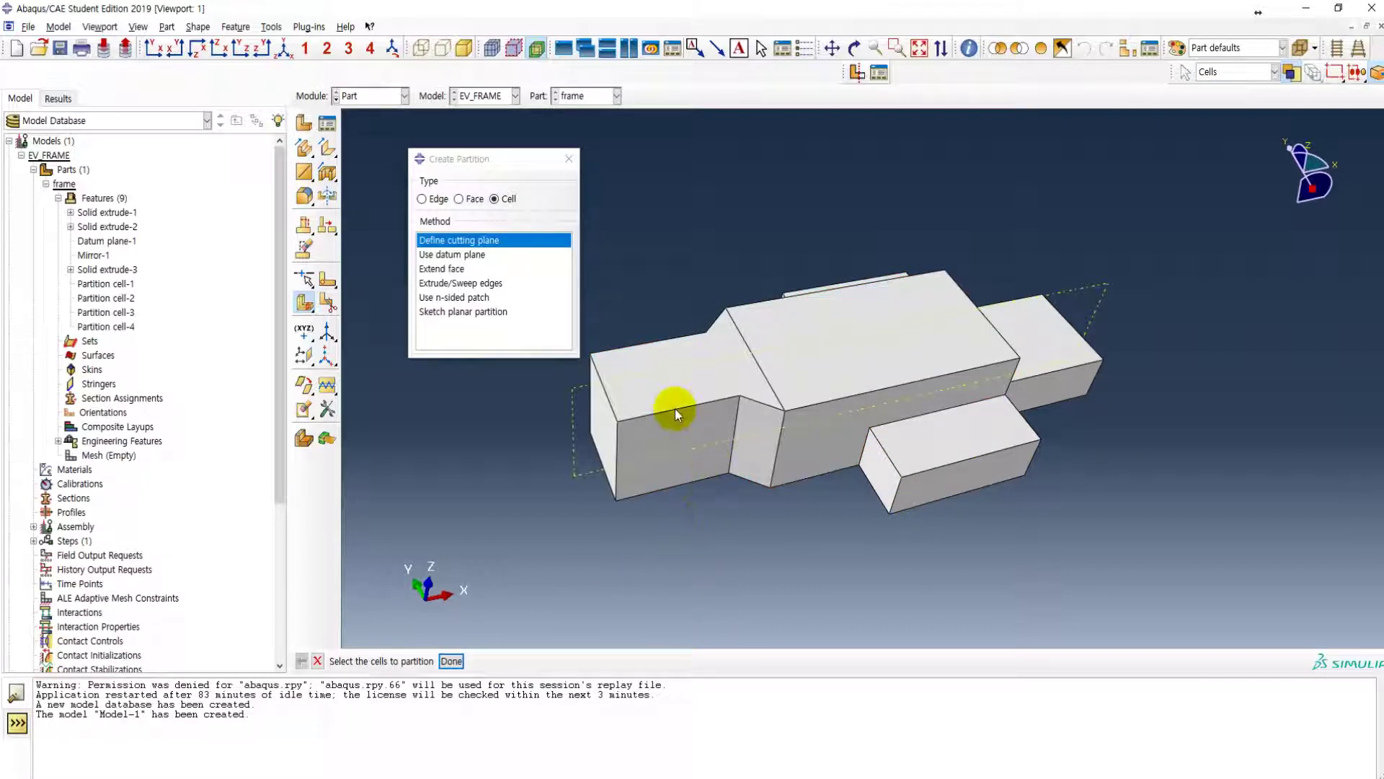
- Partition the front cell with a point-and-normal cutting plane at the corner between the narrow nose block and the tapered section
click(677, 412)
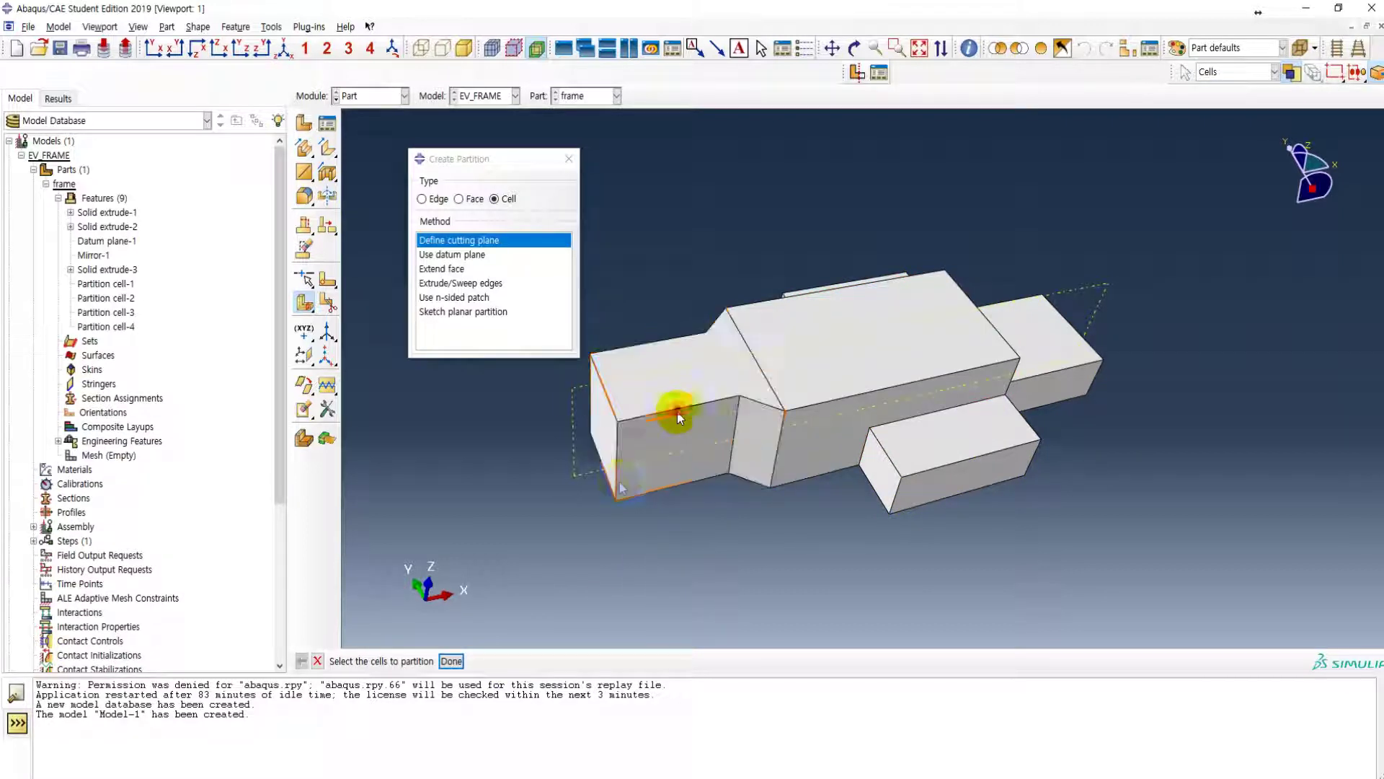
click(452, 661)
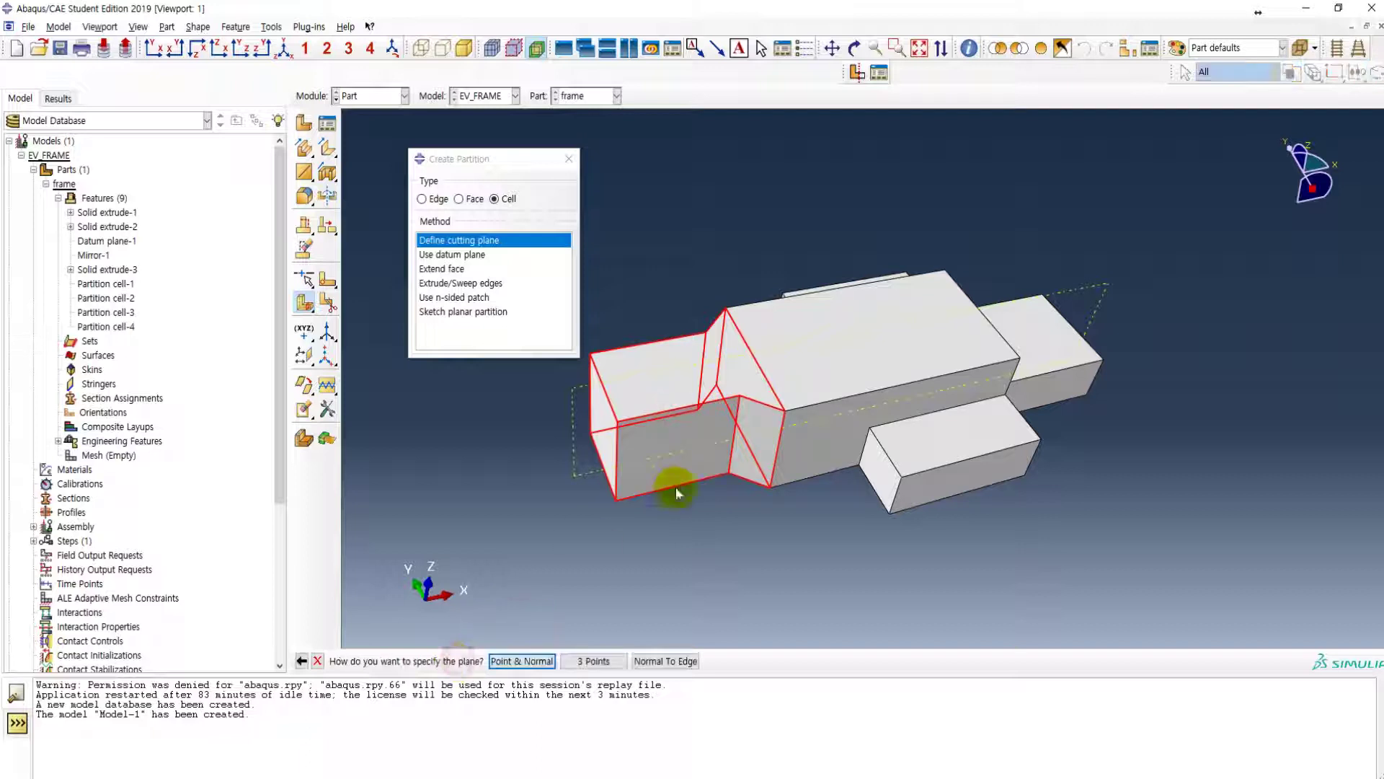
click(534, 661)
click(740, 401)
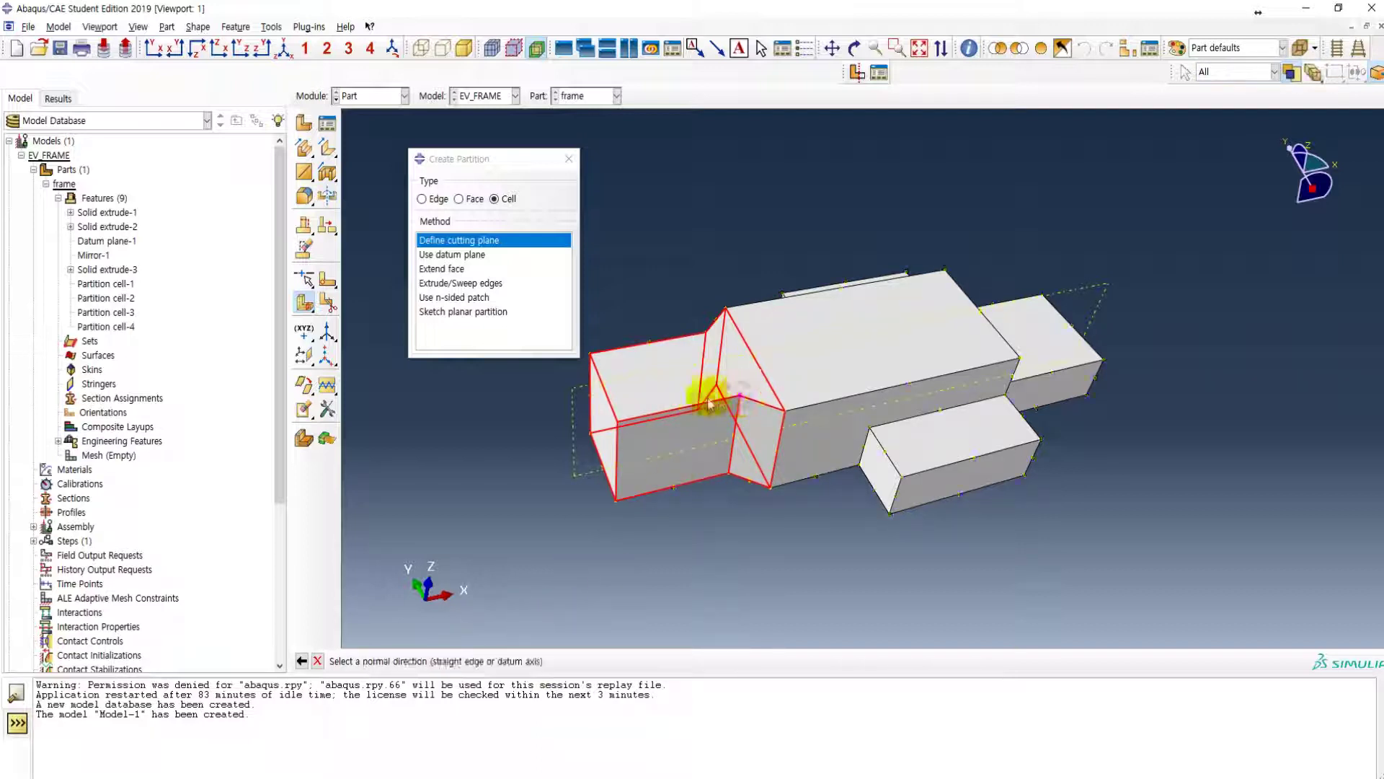
click(672, 409)
click(478, 661)
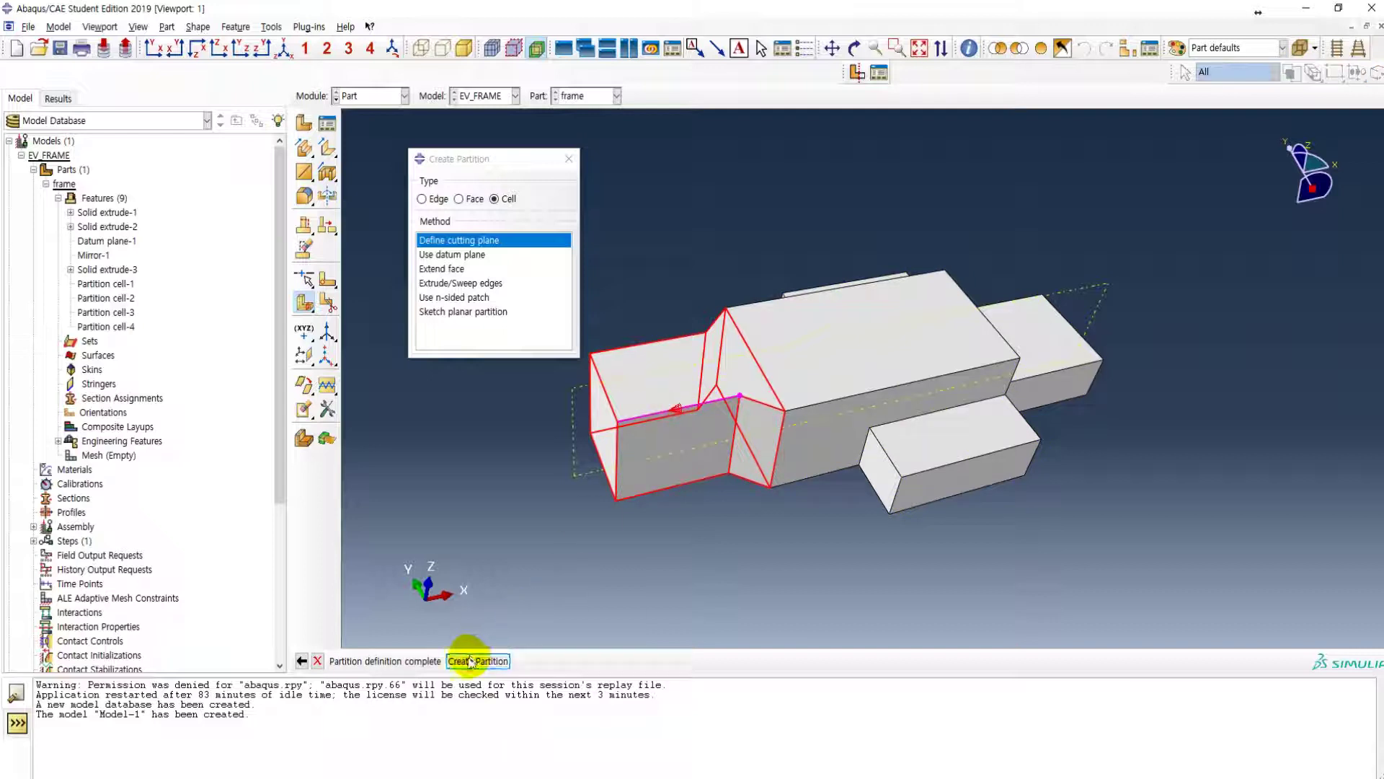
- Show the part in wireframe and create a three-point datum plane through the corners where the main body meets the taper
ctrl+alt+drag(742, 498, 683, 513)
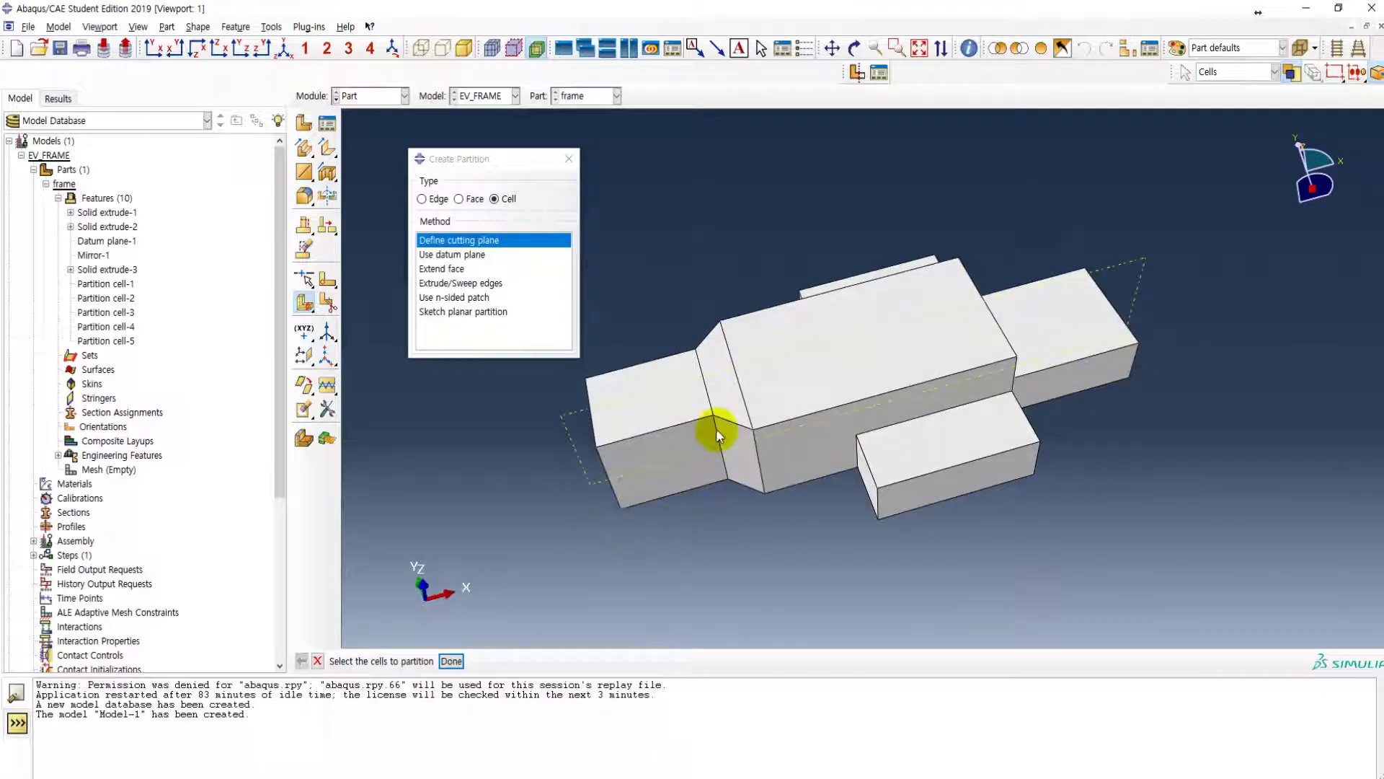
ctrl+alt+drag(704, 456, 776, 399)
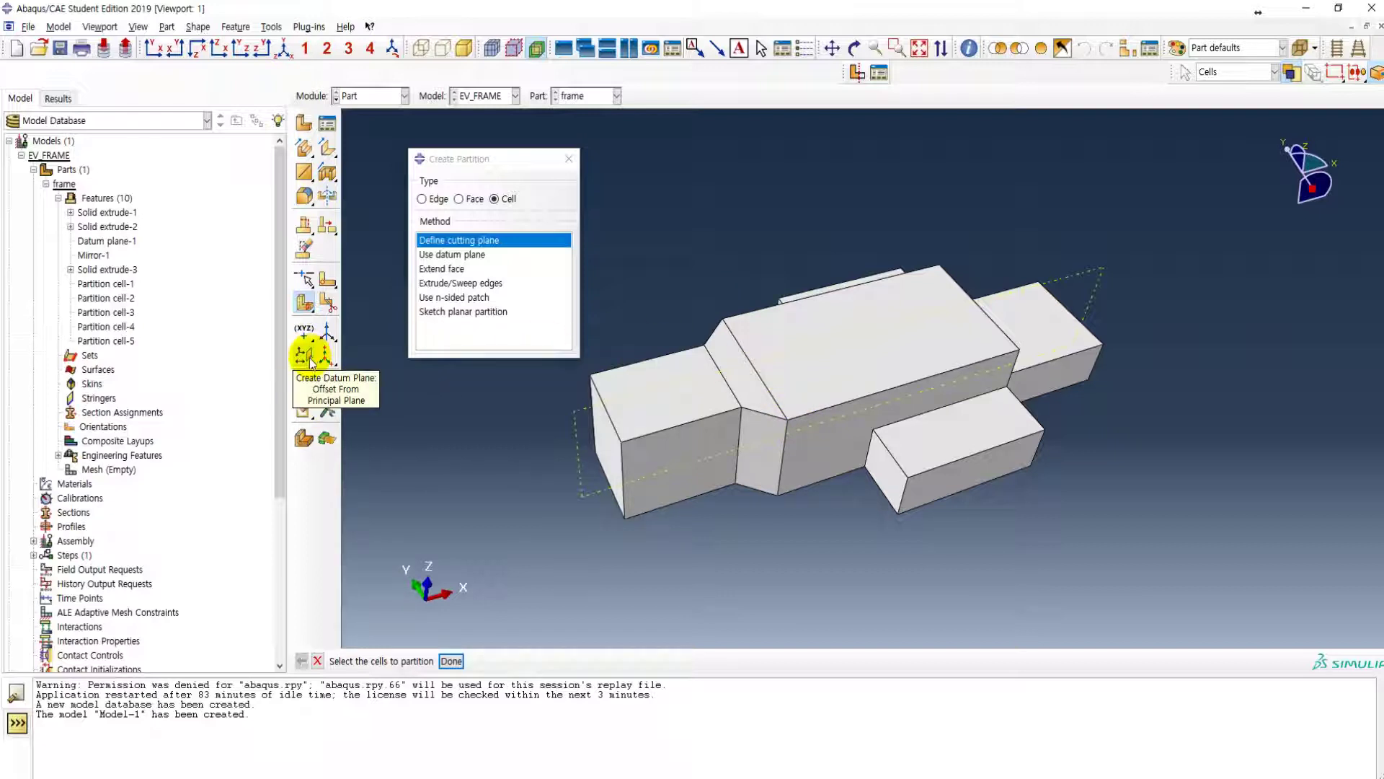
drag(310, 358, 375, 364)
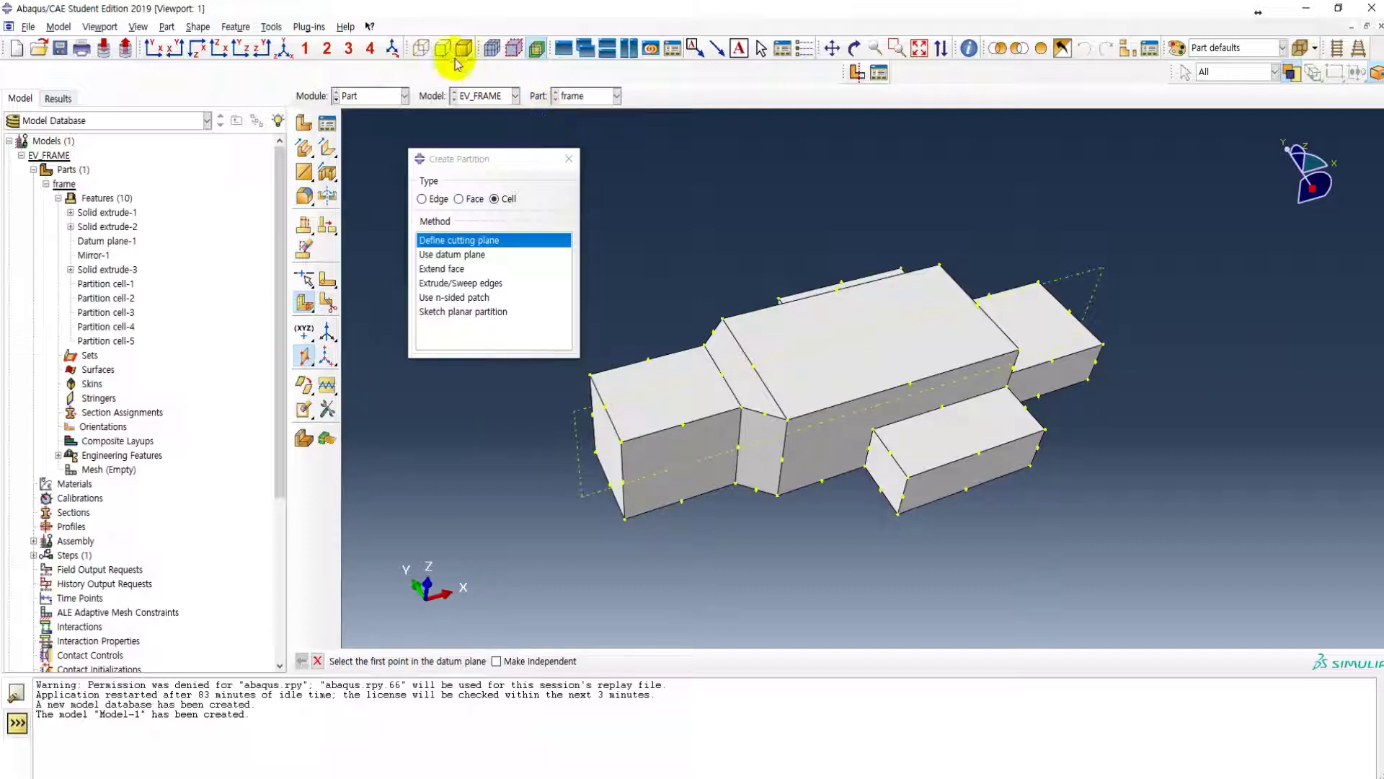
click(421, 51)
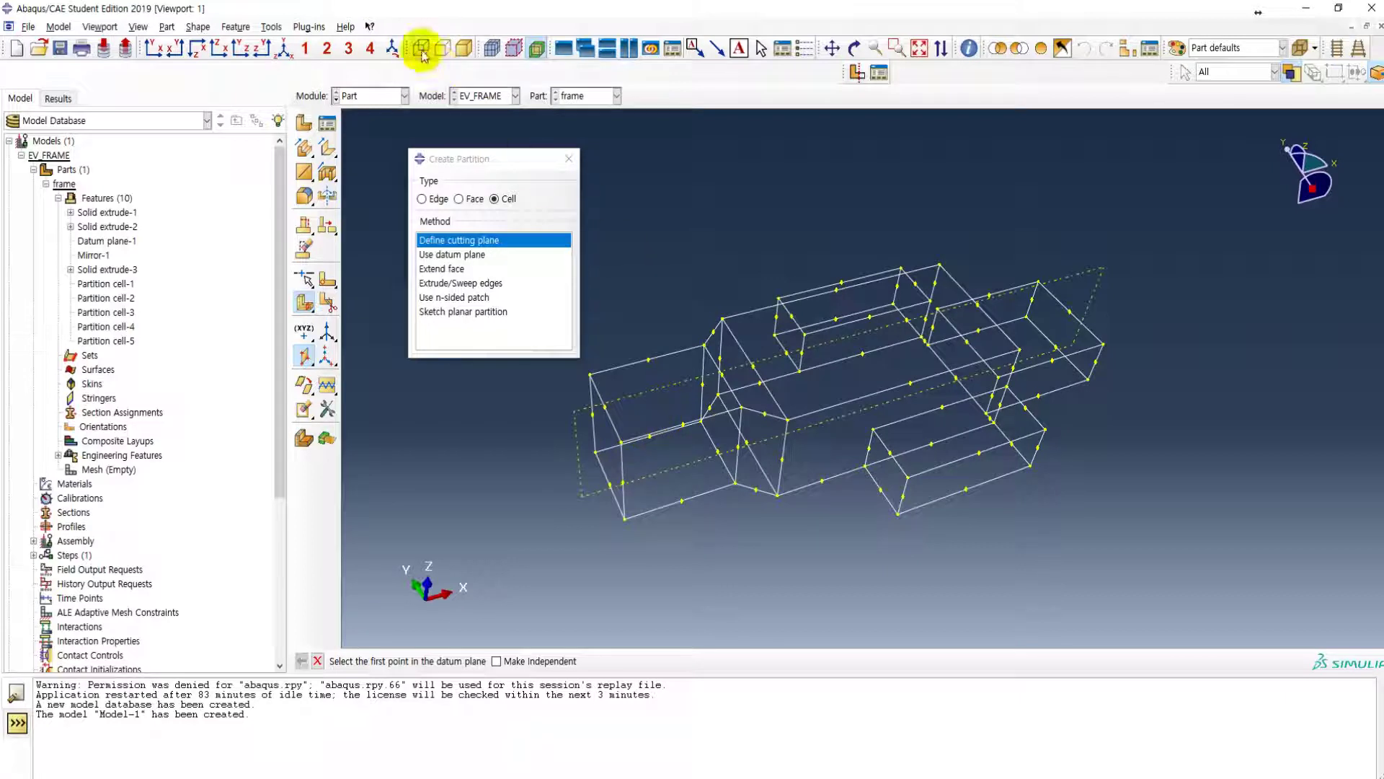
click(777, 497)
click(788, 420)
click(722, 319)
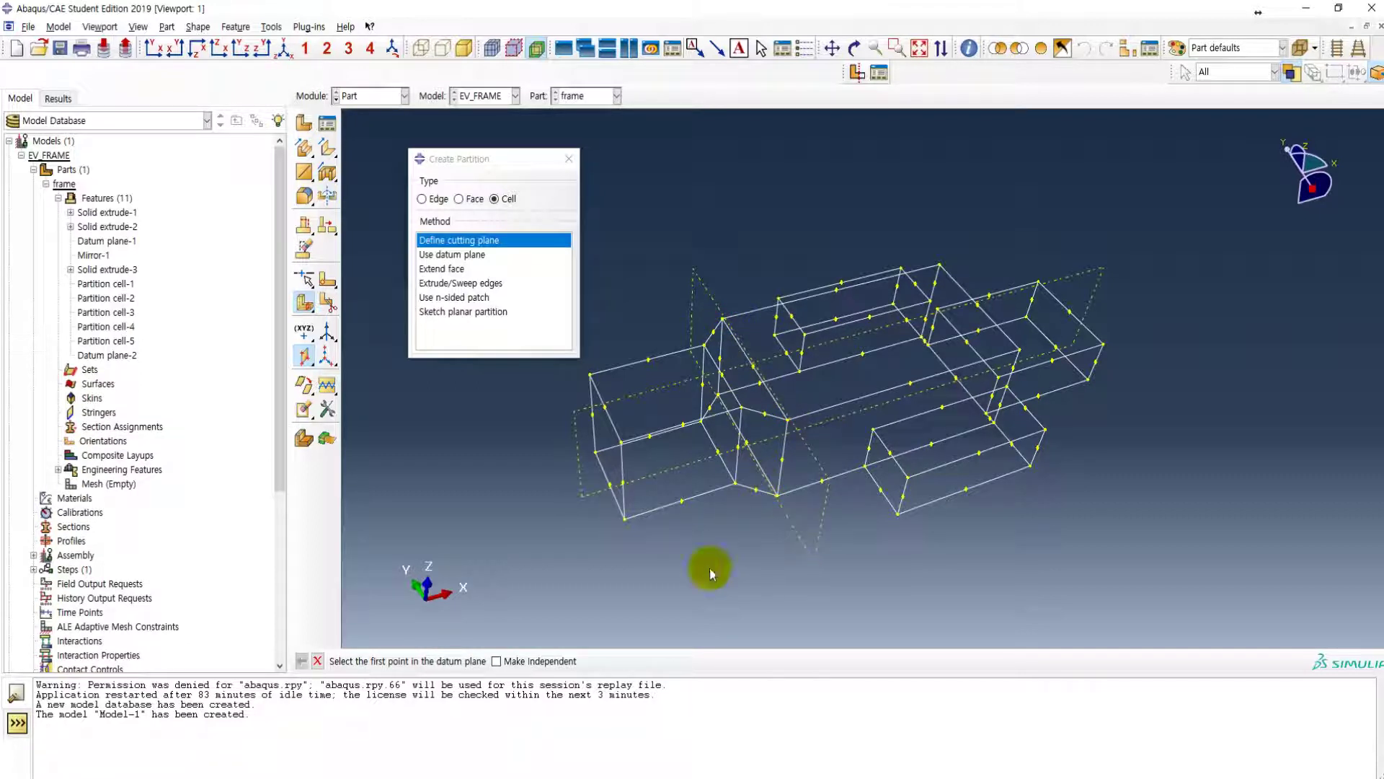
- Start a planar shell sketch on the new datum plane, with the main body's vertical corner edge oriented vertical and on the right
click(328, 155)
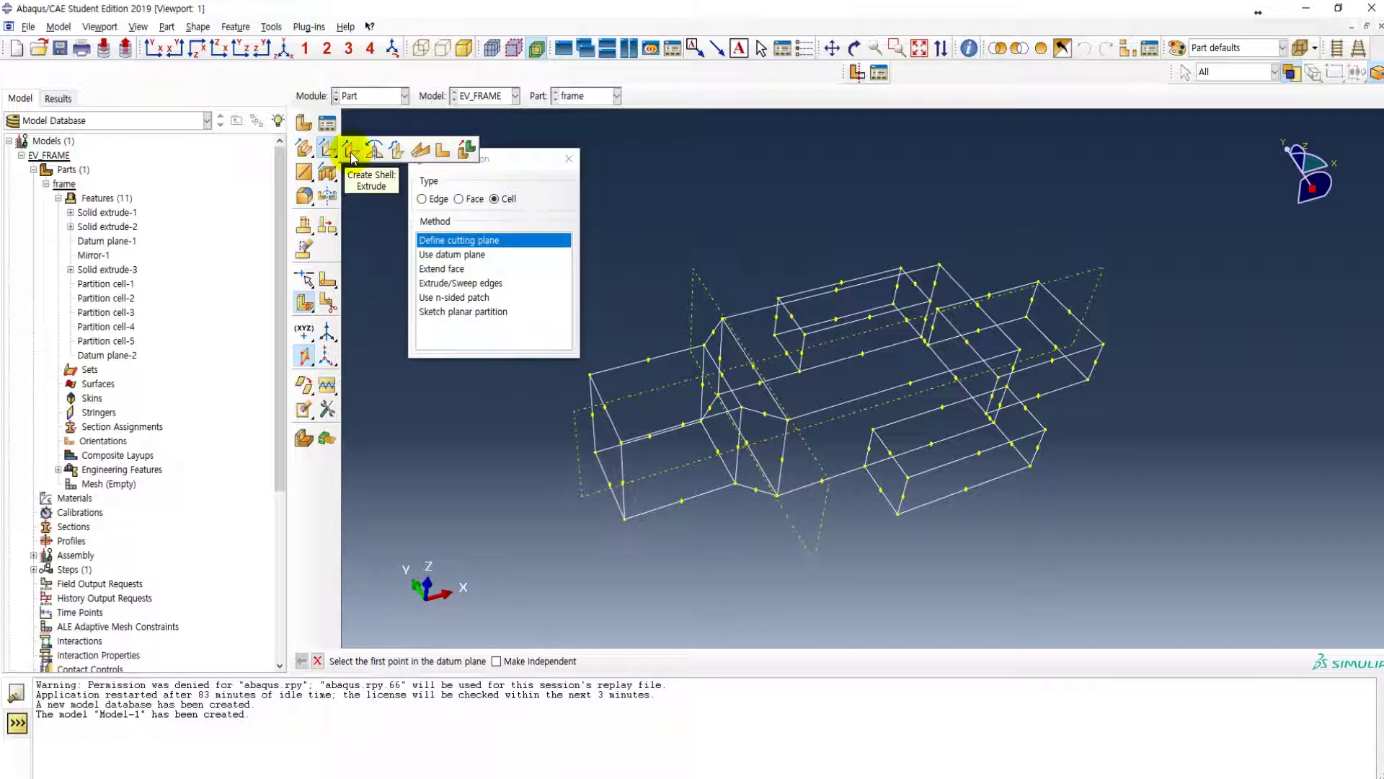
click(442, 154)
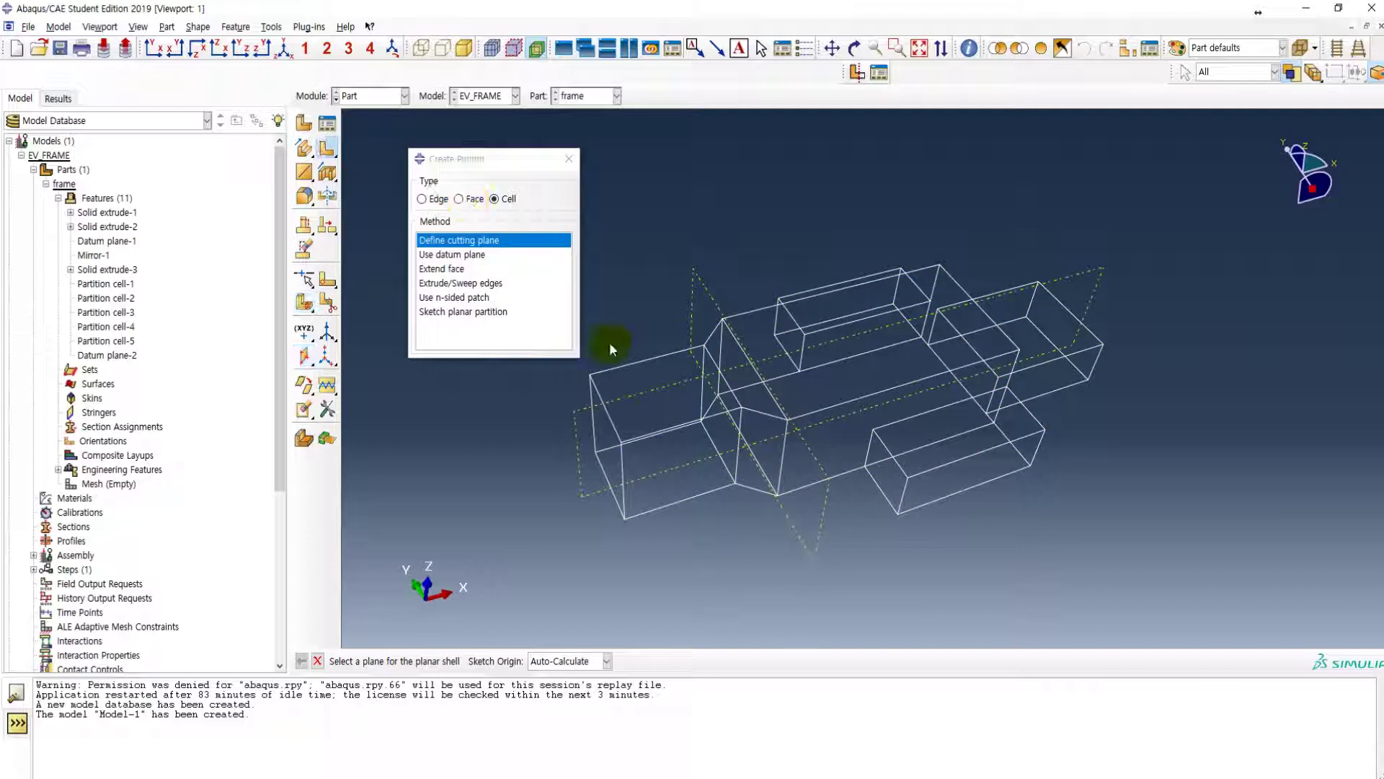
click(826, 499)
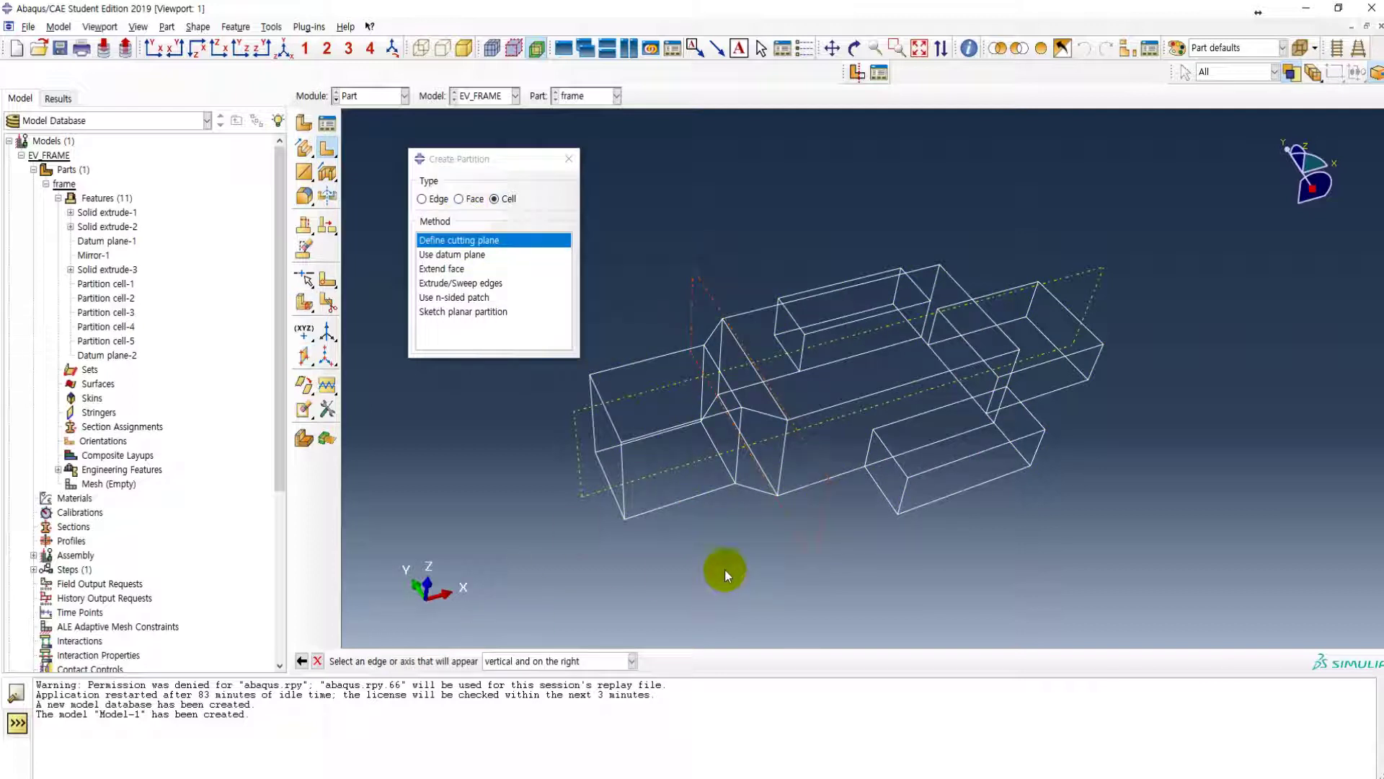
click(780, 461)
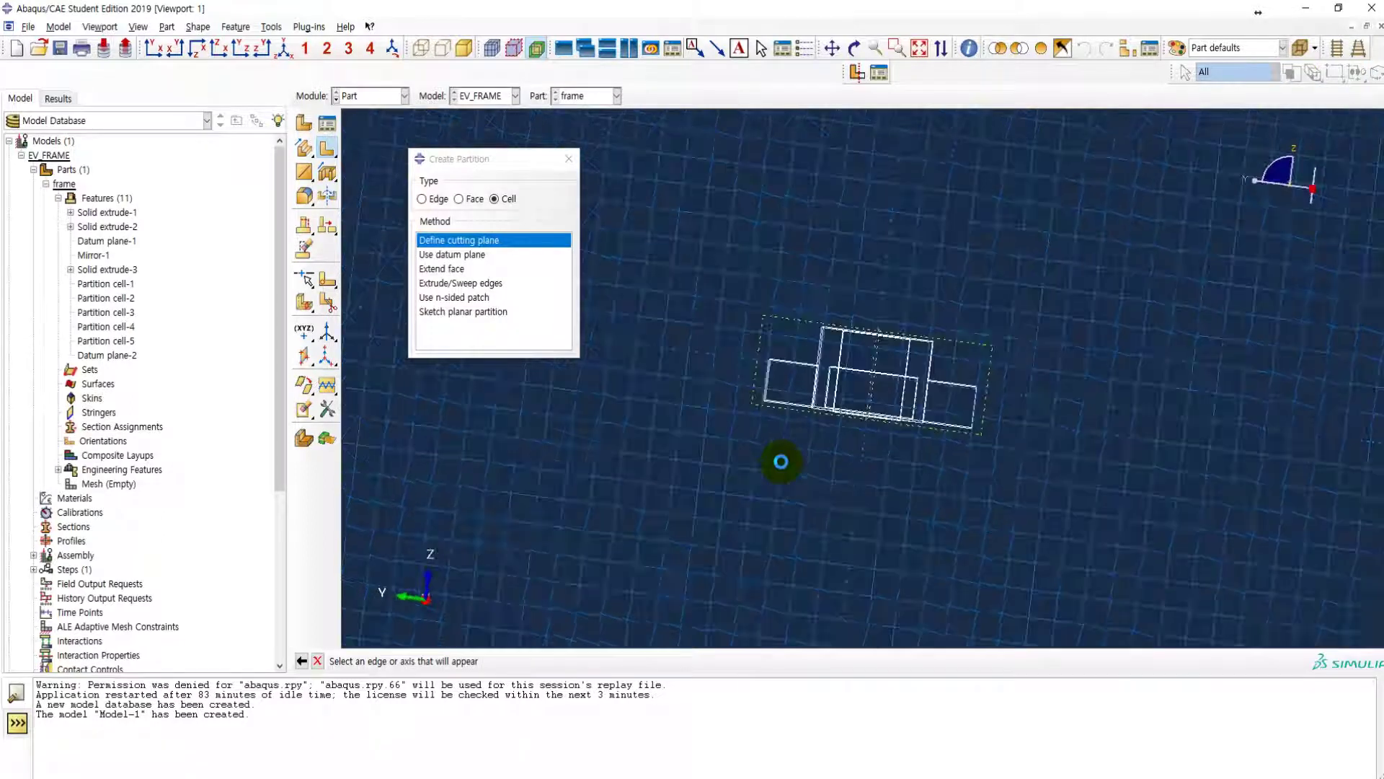
scroll(808, 436, down, 3)
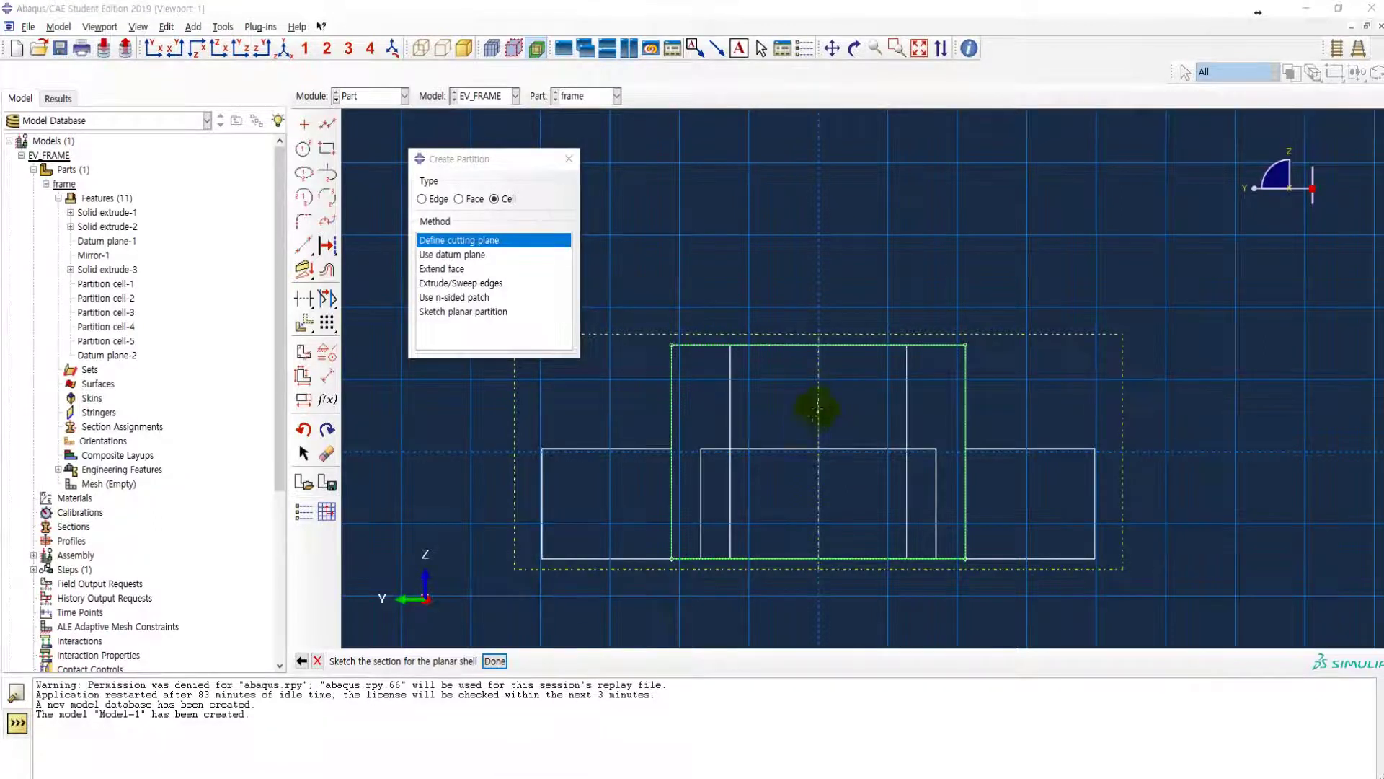
- Consult the PDF's Front Roll Hoop drawing and sketch a rectangle above the main body outline, starting from one of its upper corners
key(alt+Tab)
scroll(701, 484, down, 1)
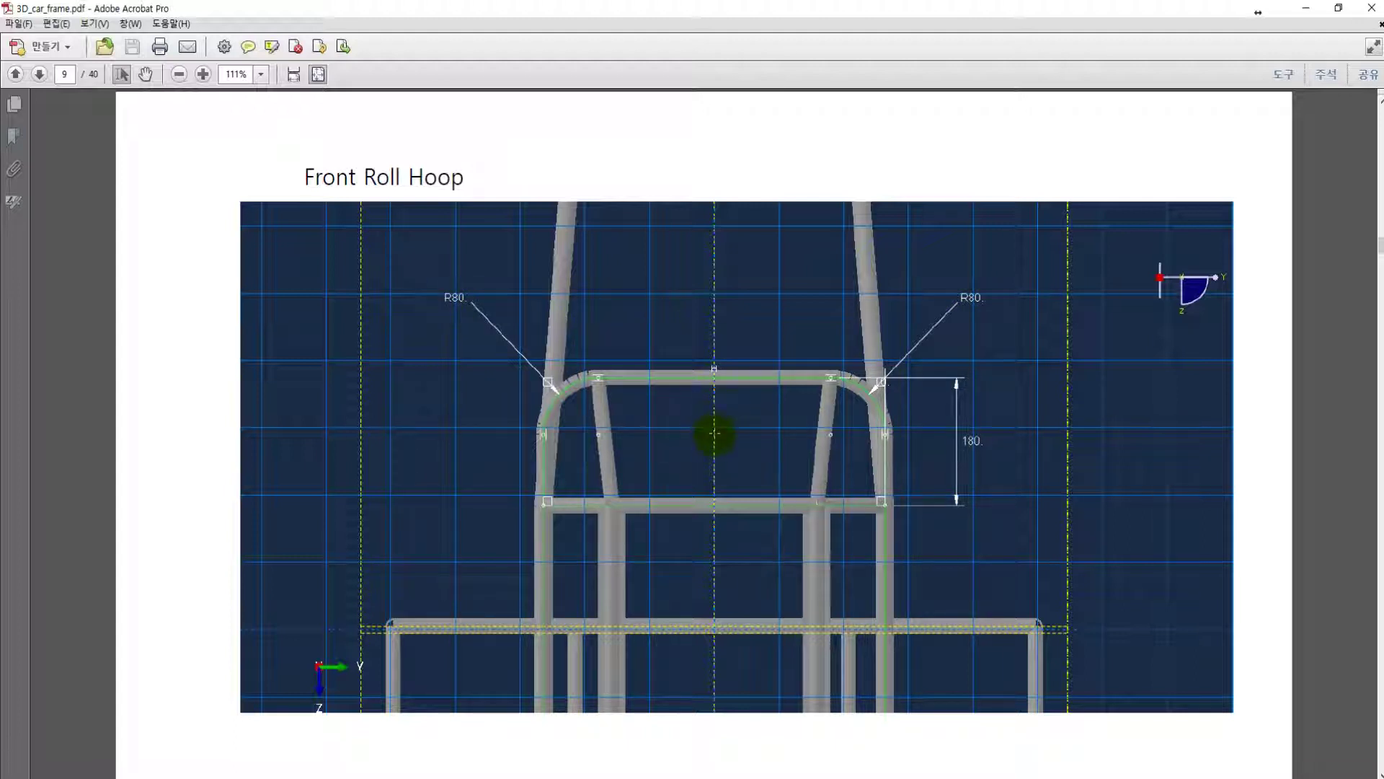
key(alt+Tab)
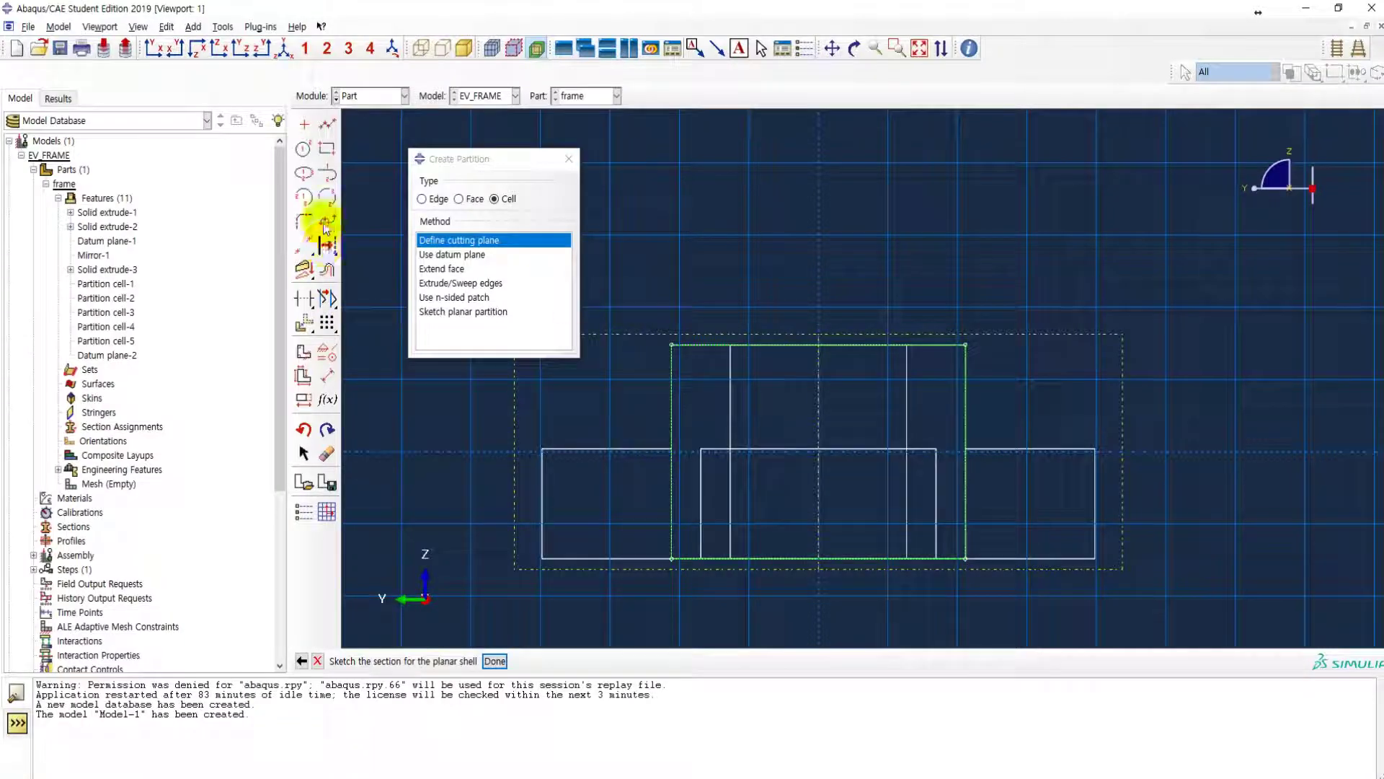
click(327, 149)
click(672, 345)
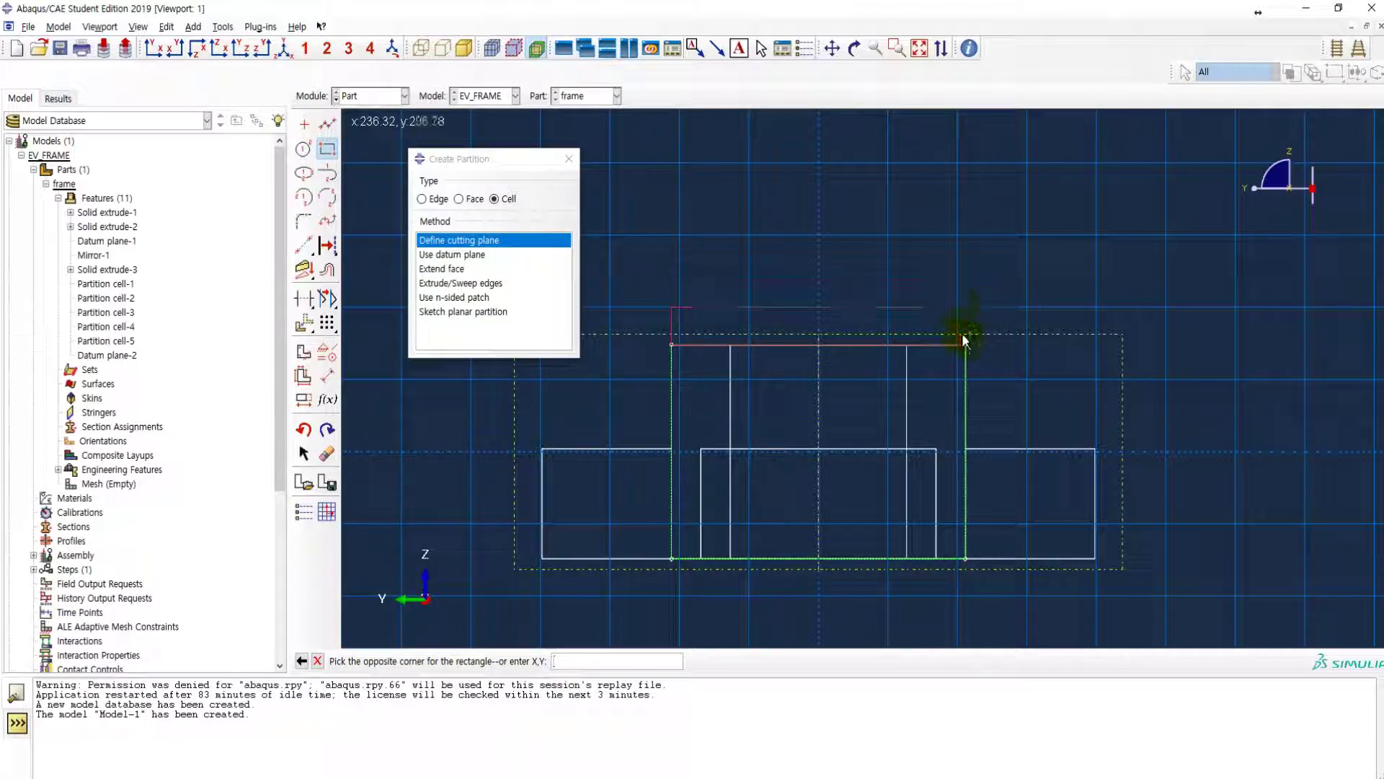
click(972, 189)
middle_click(937, 256)
- Add a vertical construction line along the centre axis of the sketch
click(303, 245)
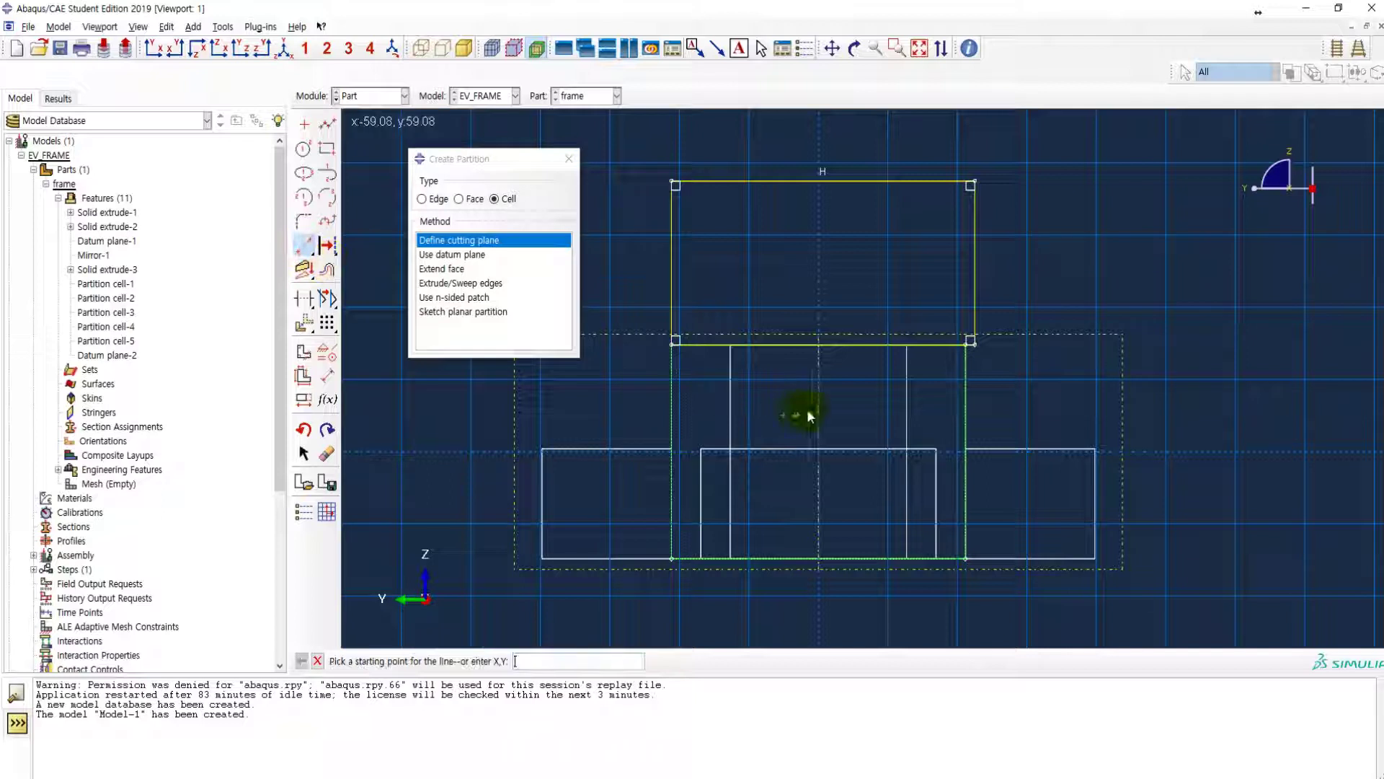
click(819, 383)
click(818, 382)
middle_click(858, 400)
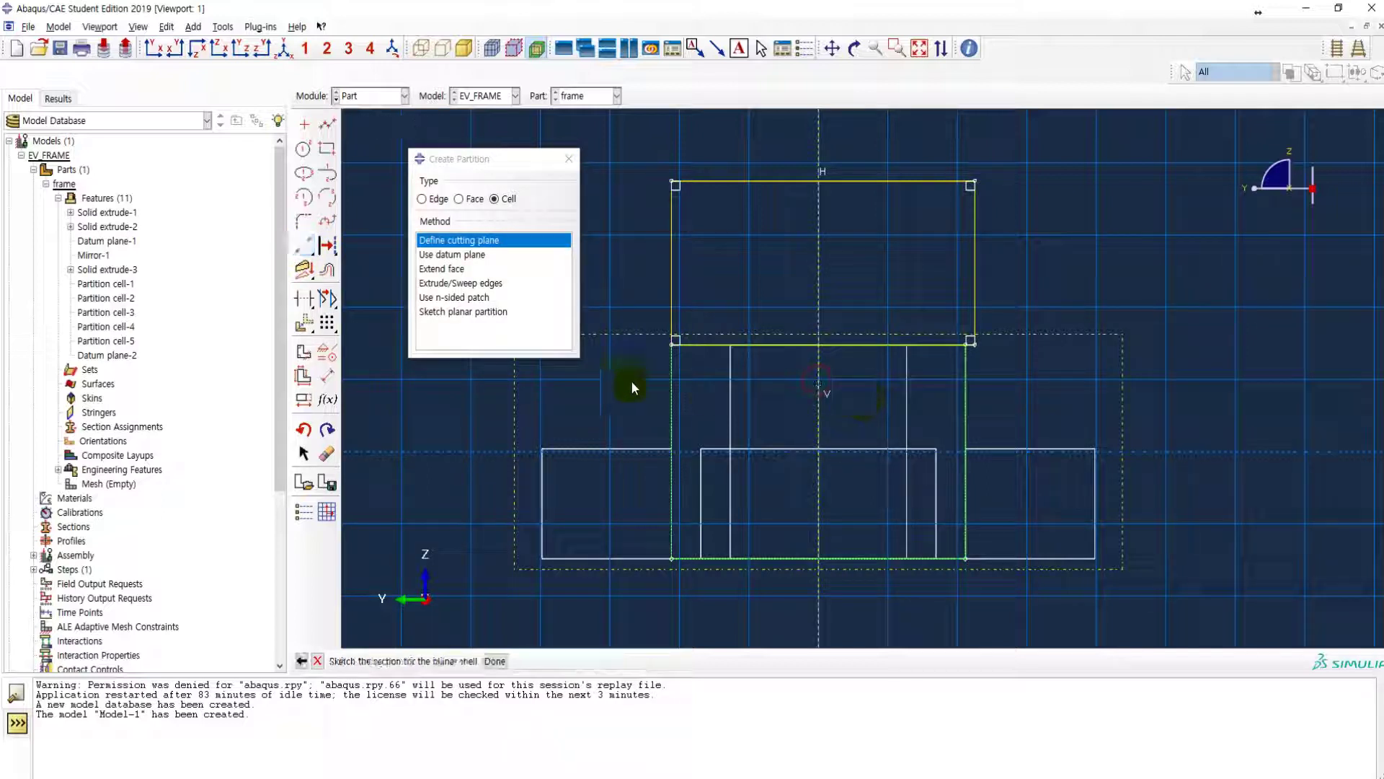
- Try to constrain the rectangle's two vertical sides as symmetric about the unfixed construction line, and undo the constraint
click(333, 351)
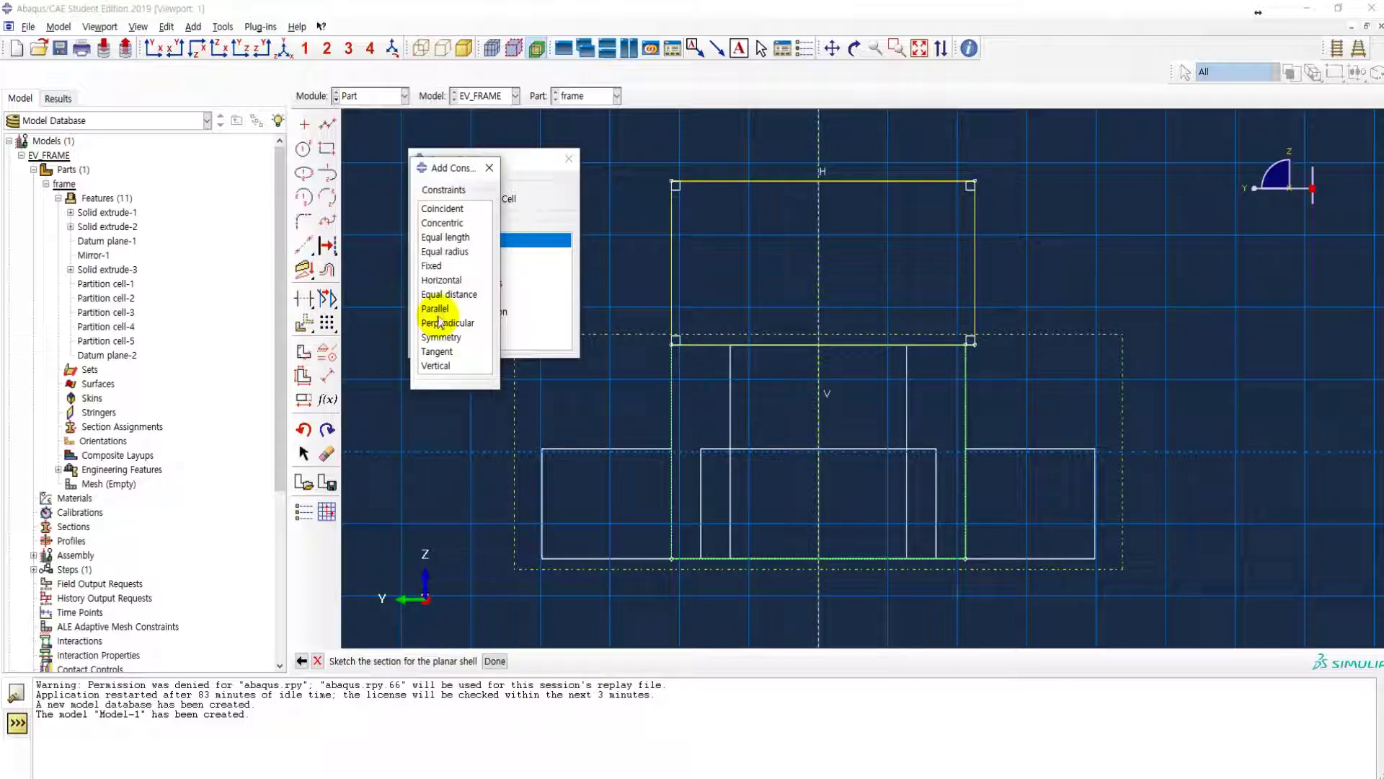
click(441, 337)
click(817, 284)
click(669, 287)
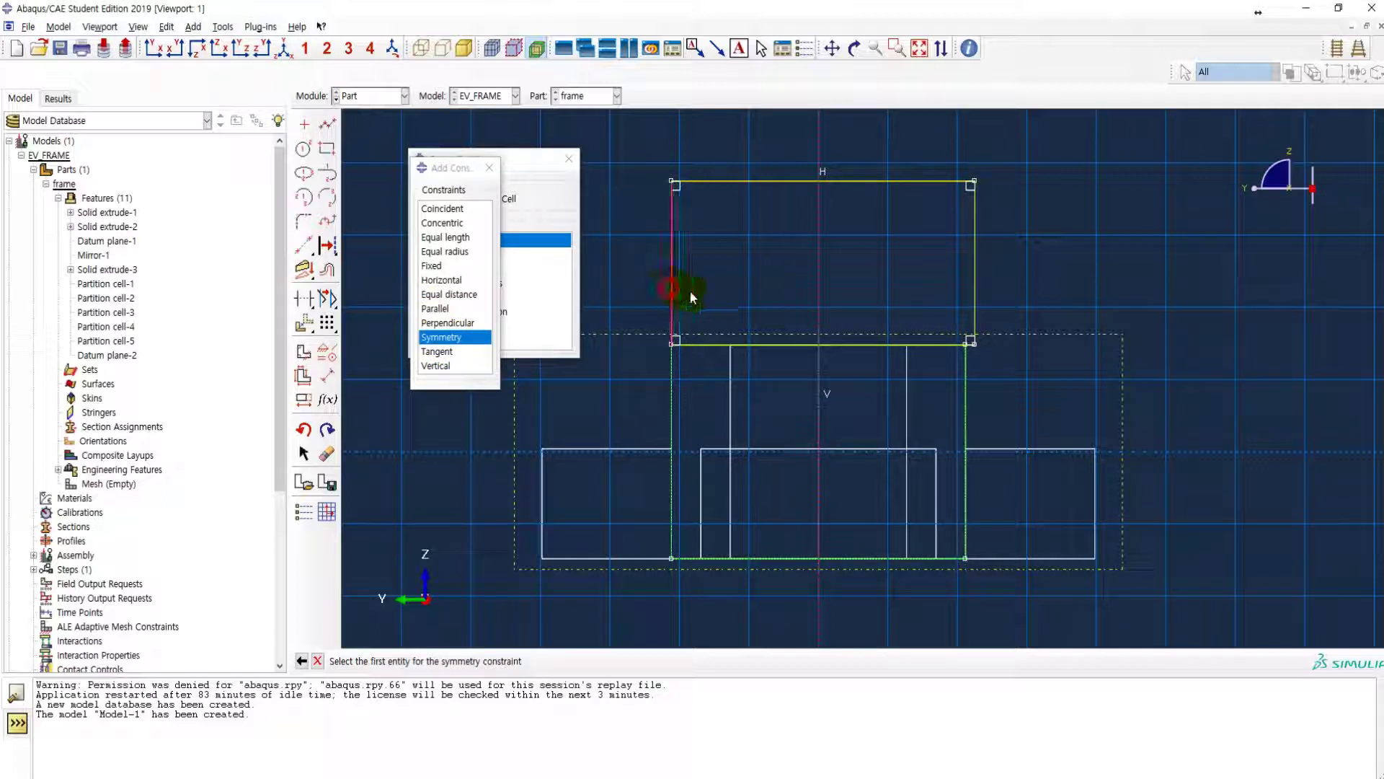
click(976, 287)
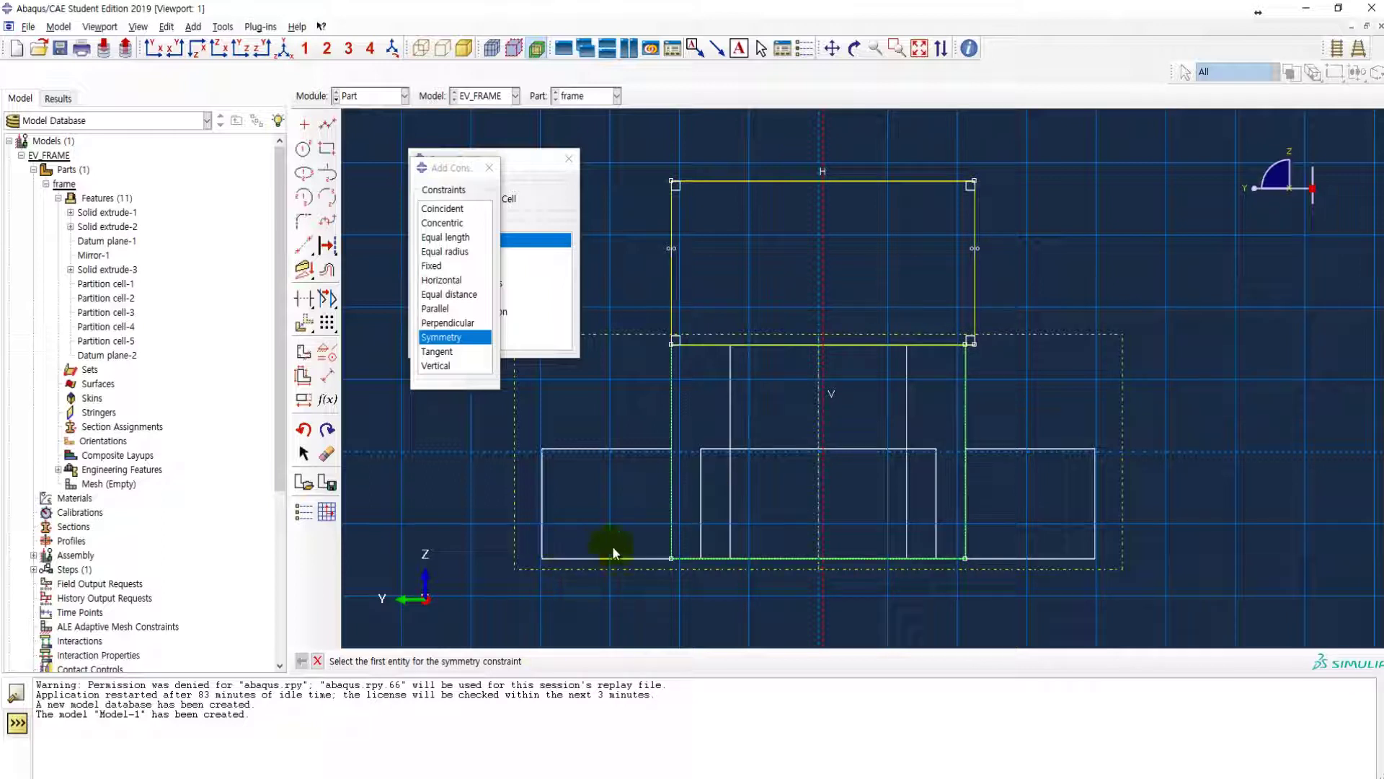
click(671, 292)
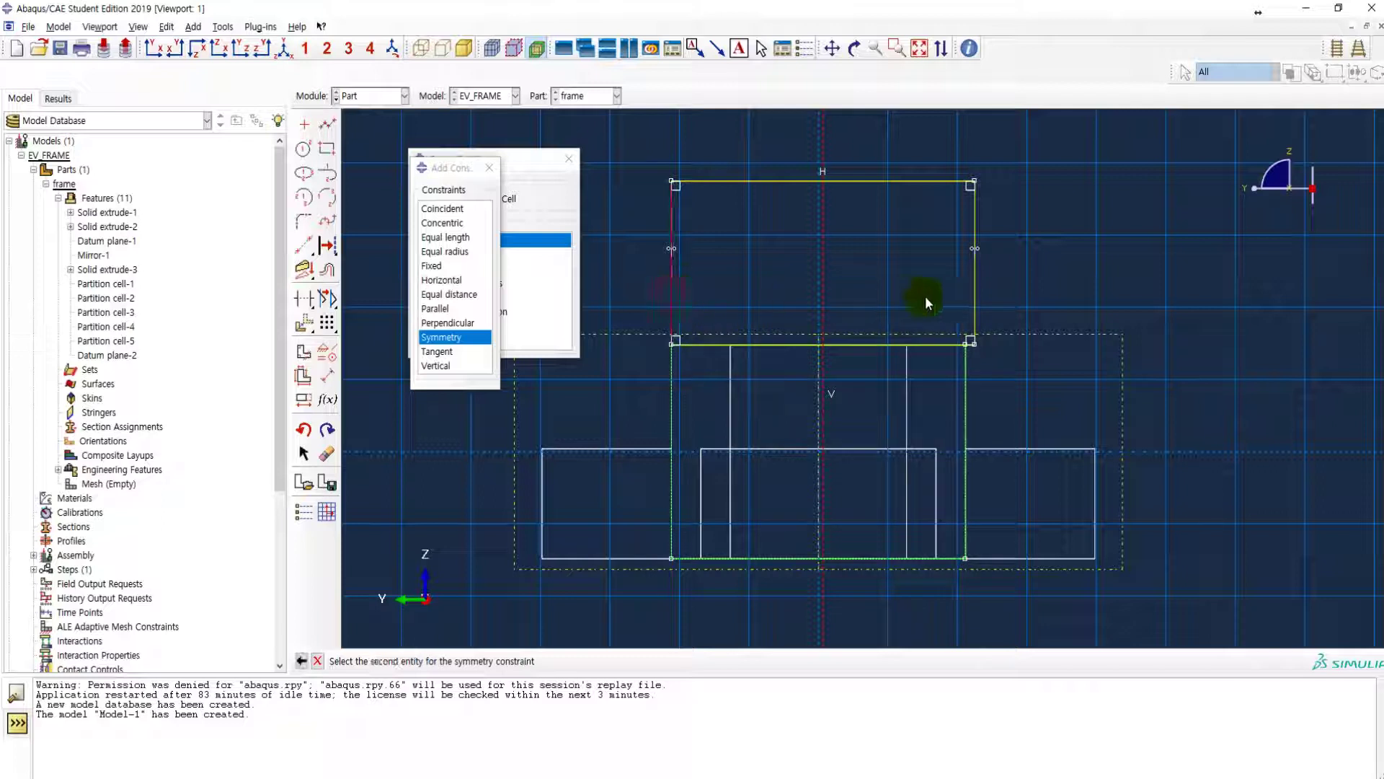
click(975, 296)
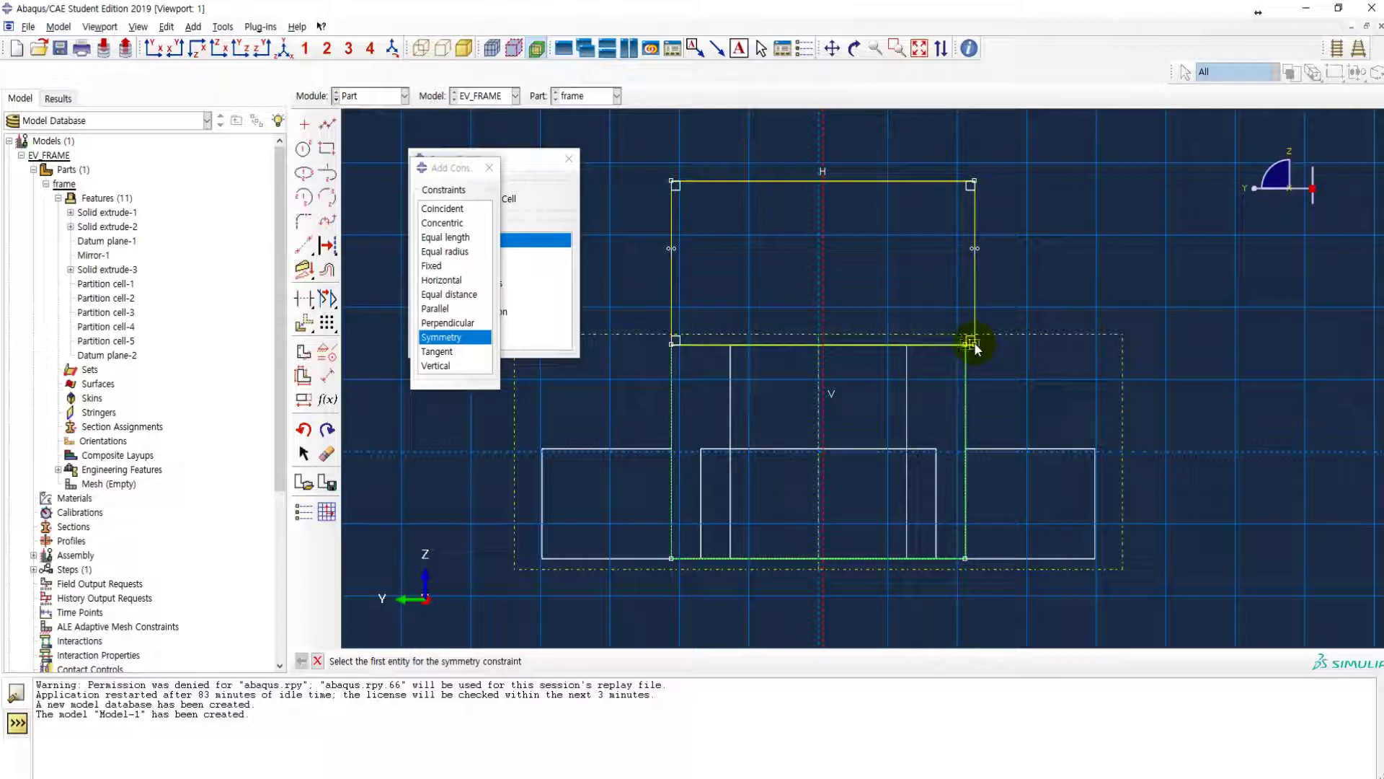
click(304, 429)
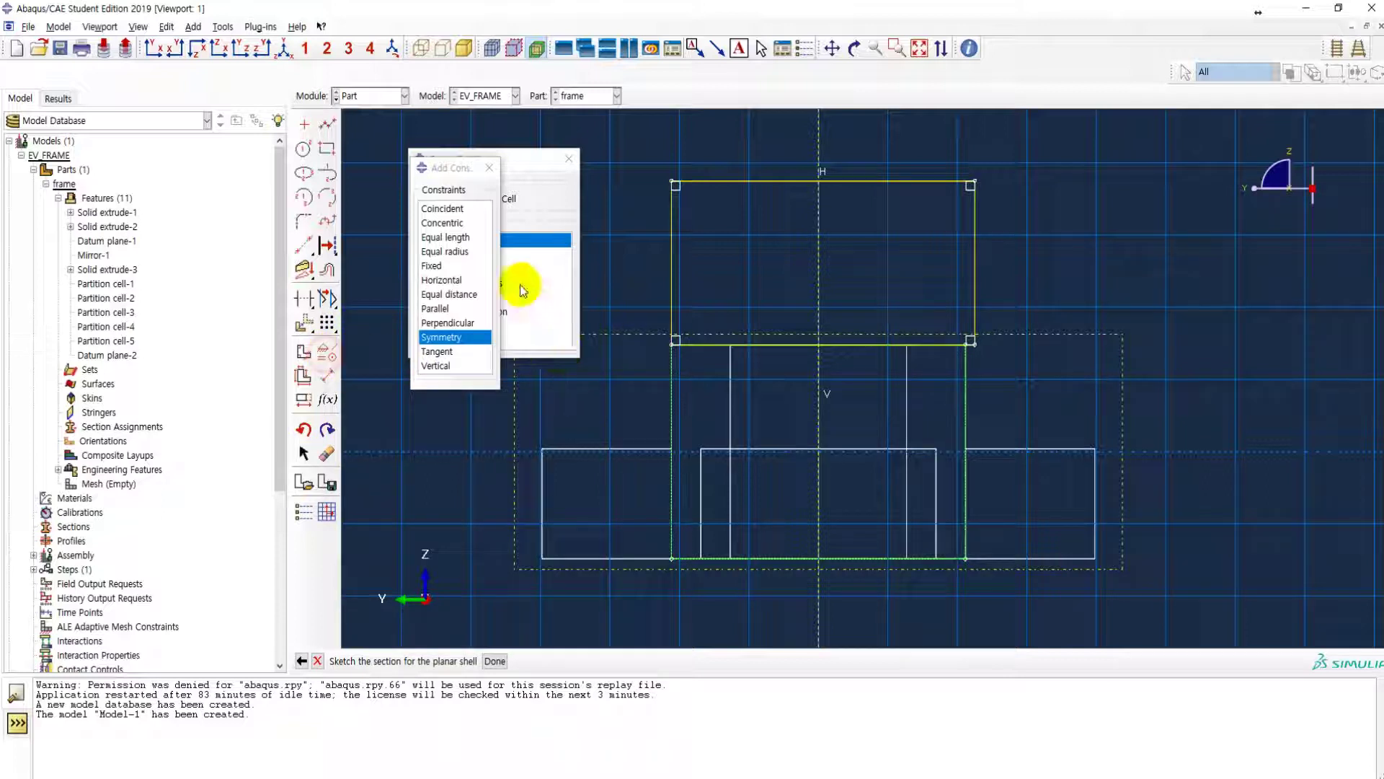
- Apply a Fixed constraint to the vertical construction line
click(433, 266)
click(849, 321)
click(493, 662)
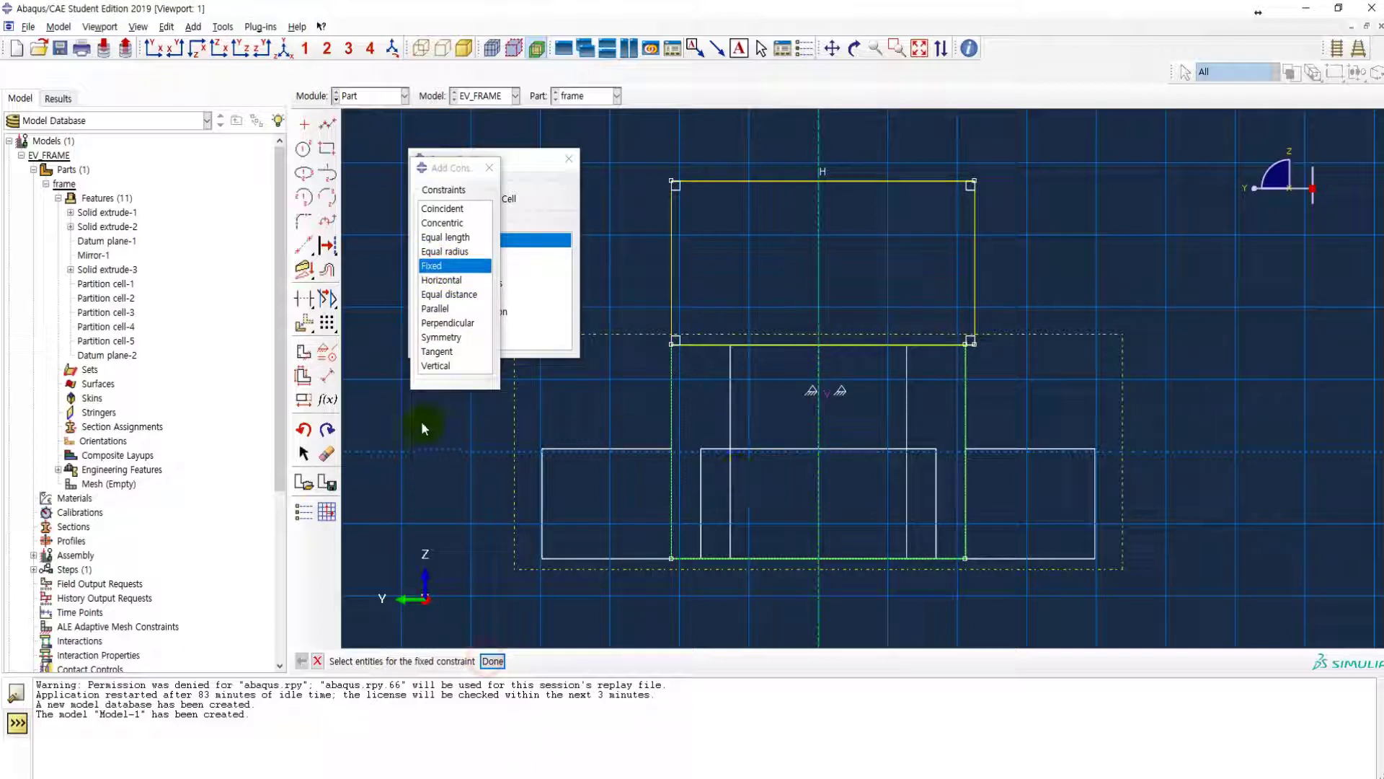
- Constrain the rectangle's two vertical sides as symmetric about the fixed vertical construction line
click(441, 337)
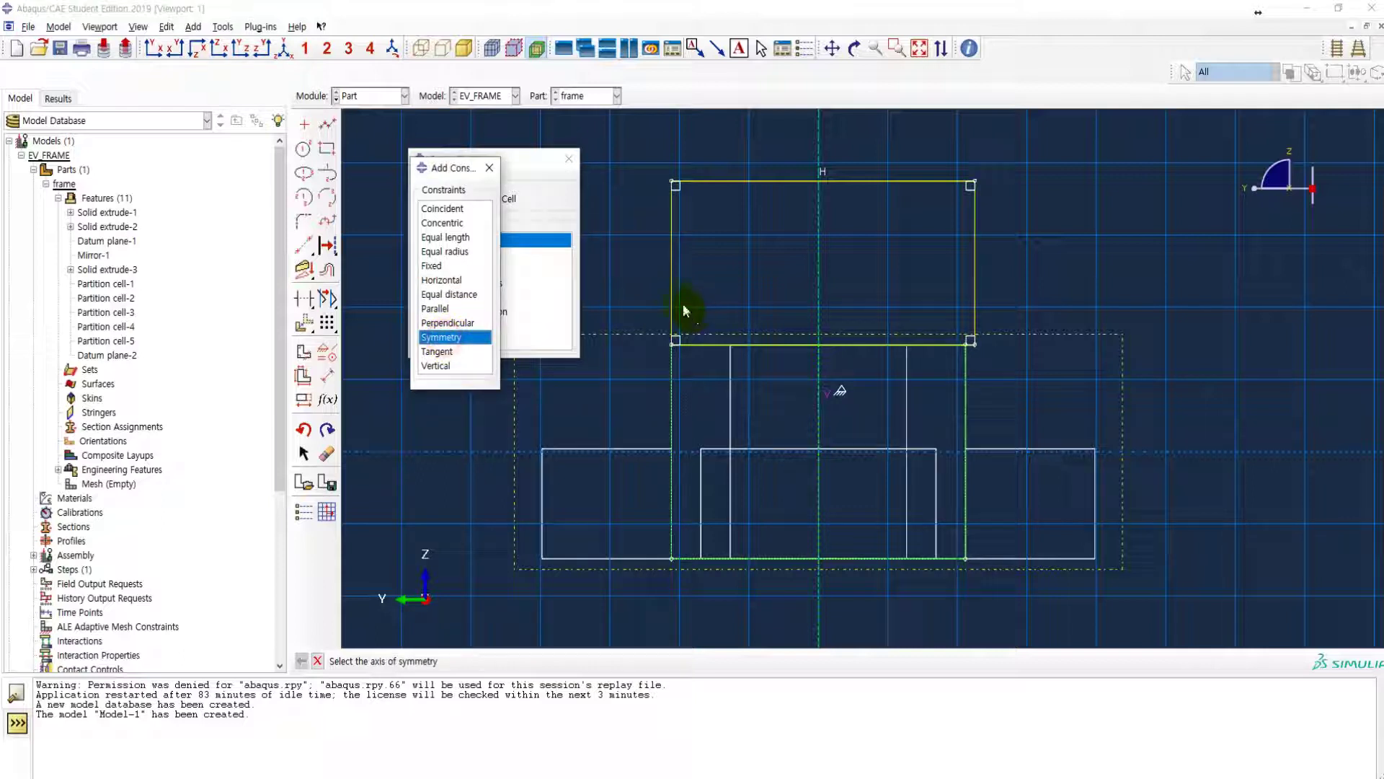
click(672, 292)
click(974, 301)
click(302, 660)
click(302, 661)
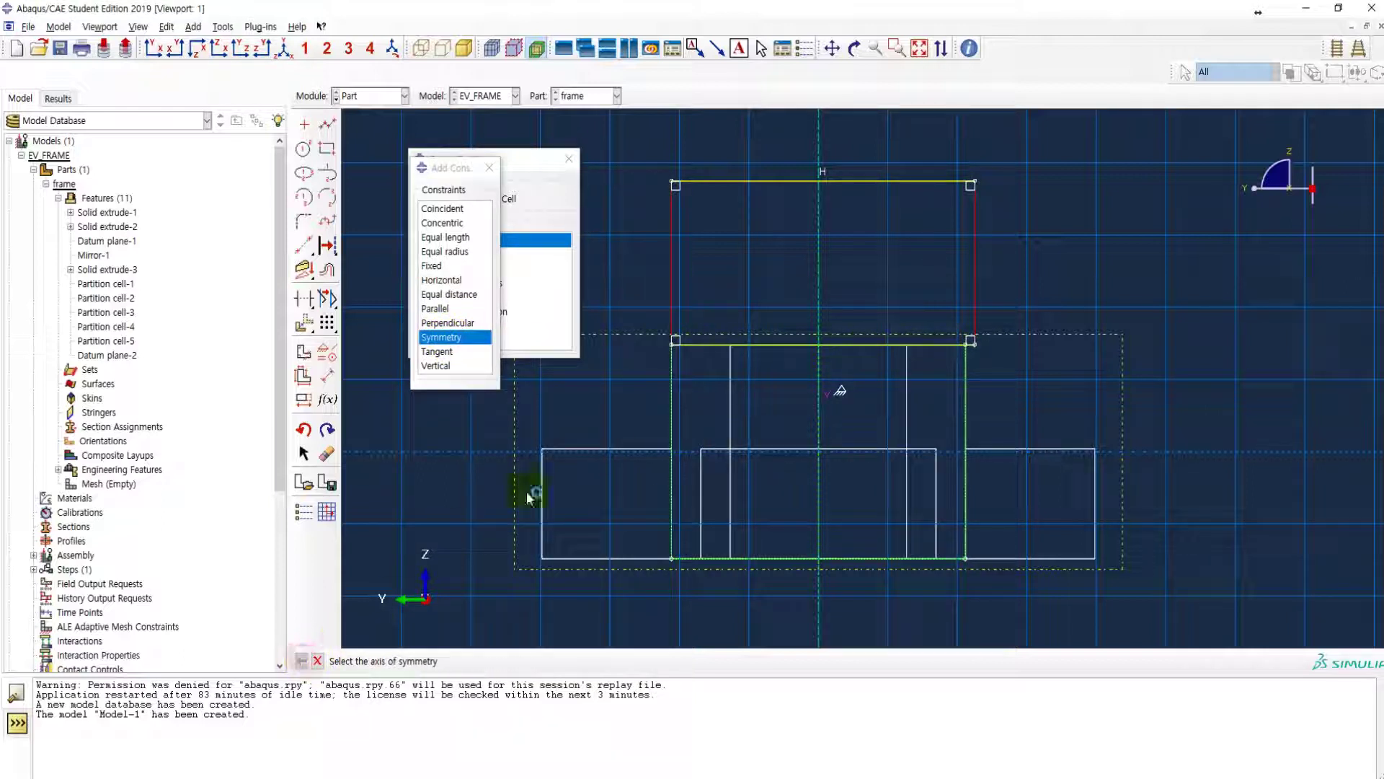
click(822, 291)
click(703, 292)
click(975, 283)
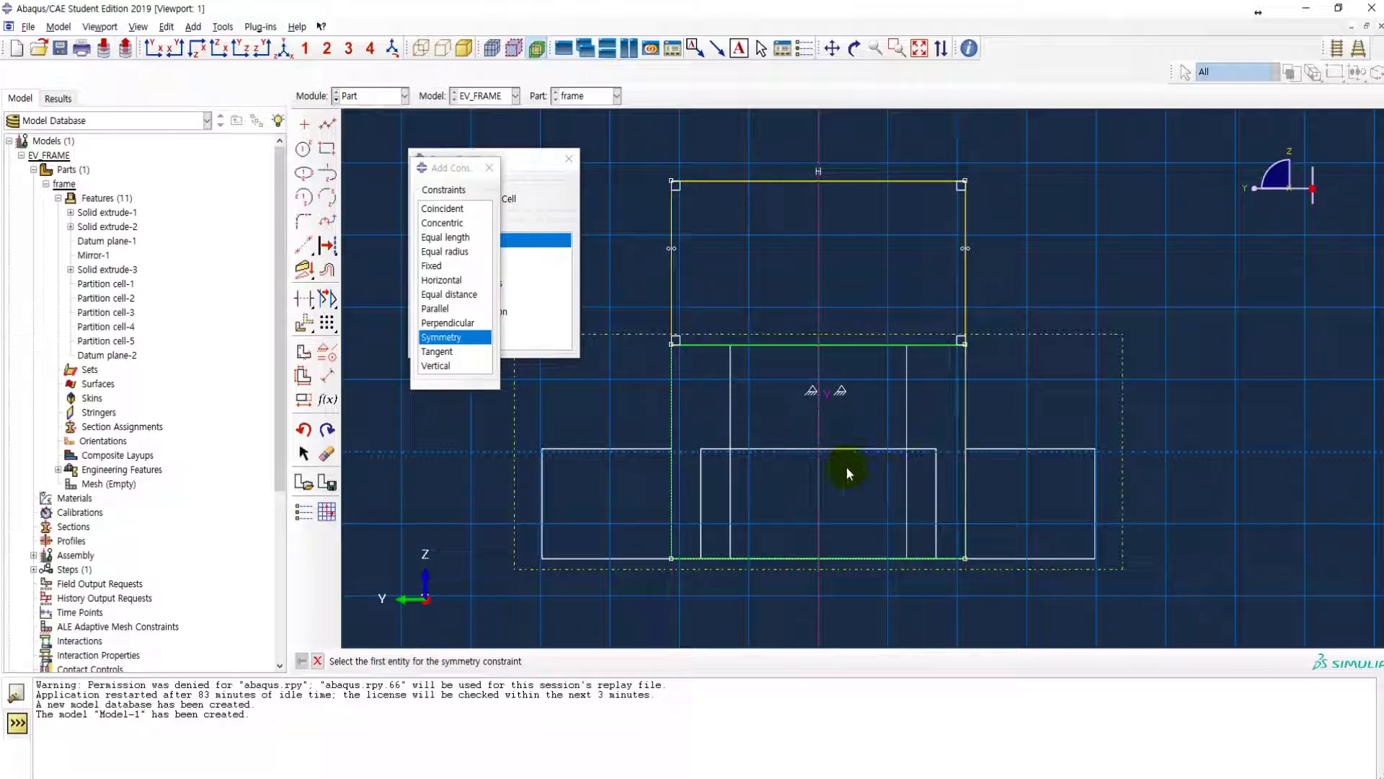
key(Escape)
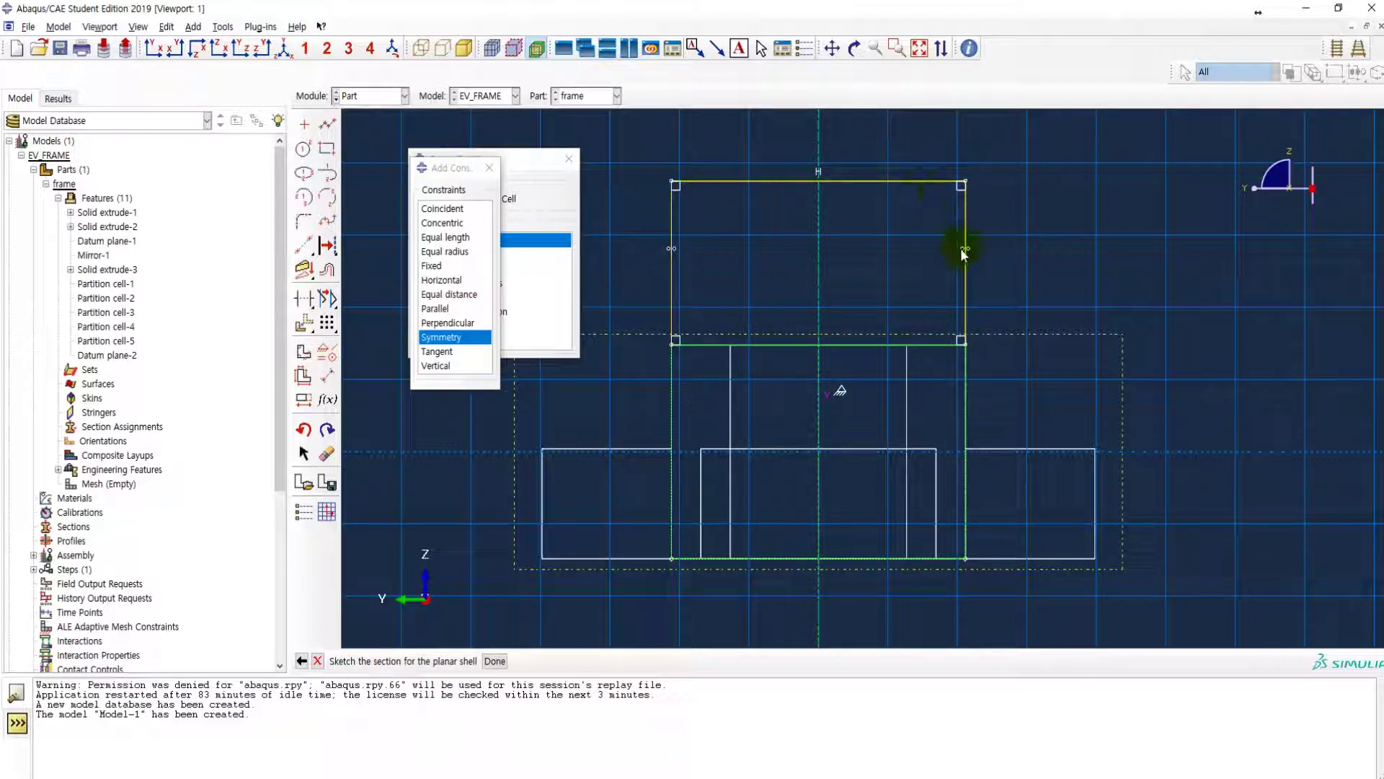
- Fillet both upper corners of the roll hoop rectangle with an 80 radius
click(303, 220)
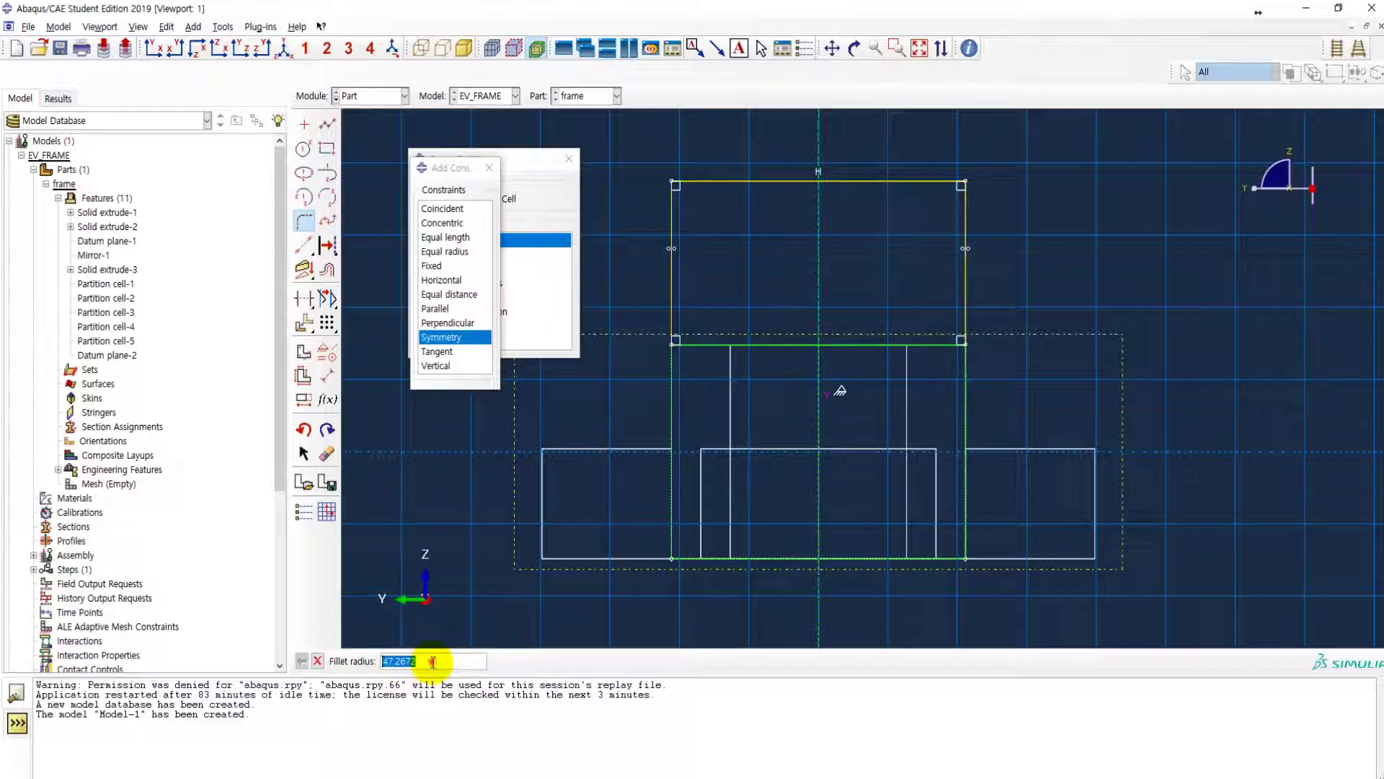
key(Return)
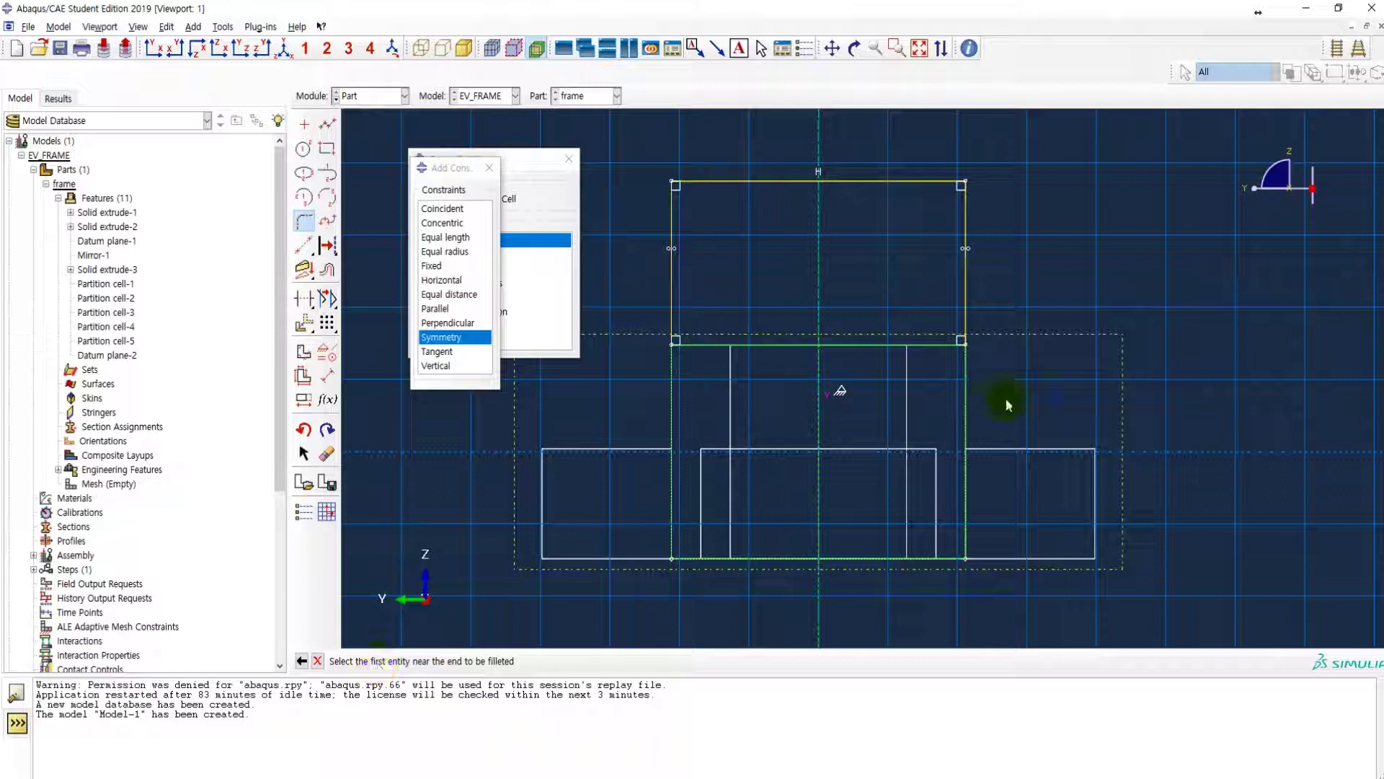
click(675, 230)
click(724, 182)
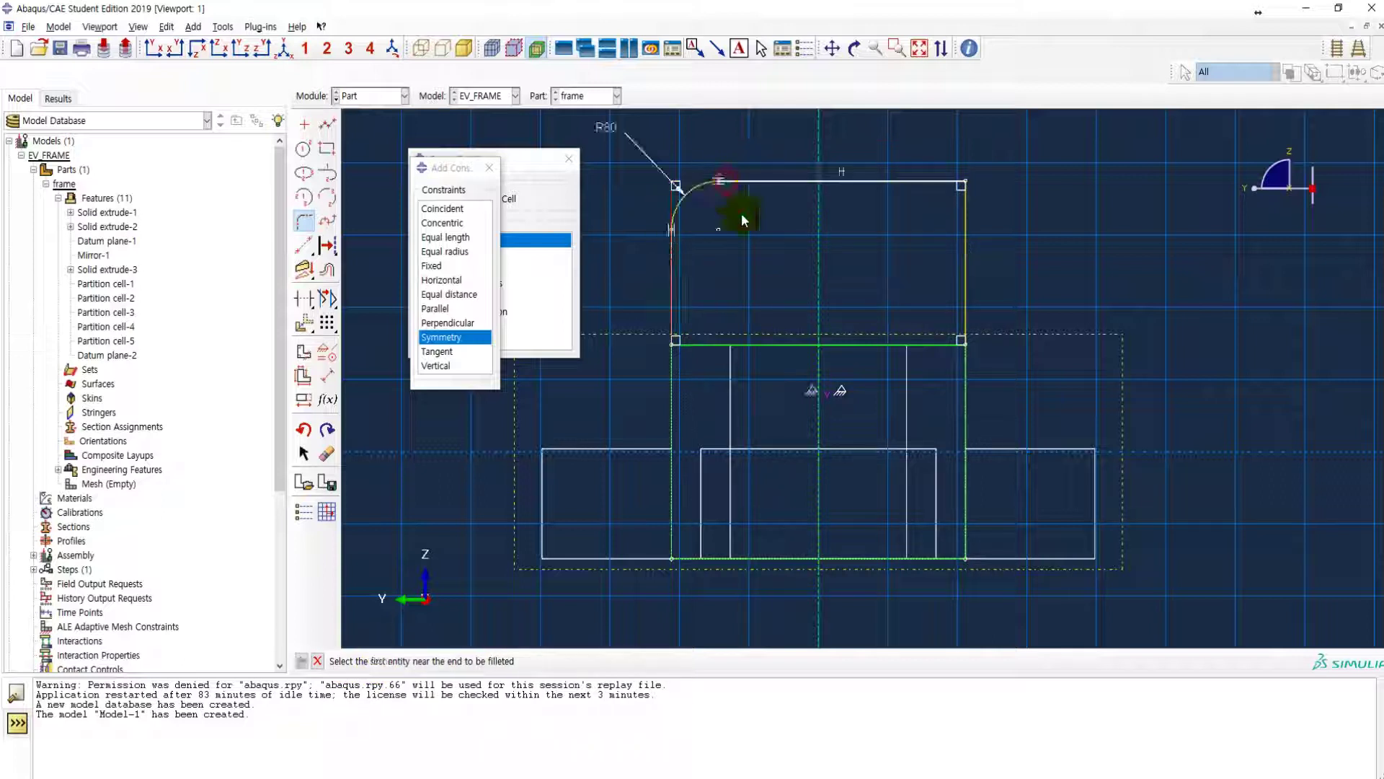
click(959, 231)
click(923, 180)
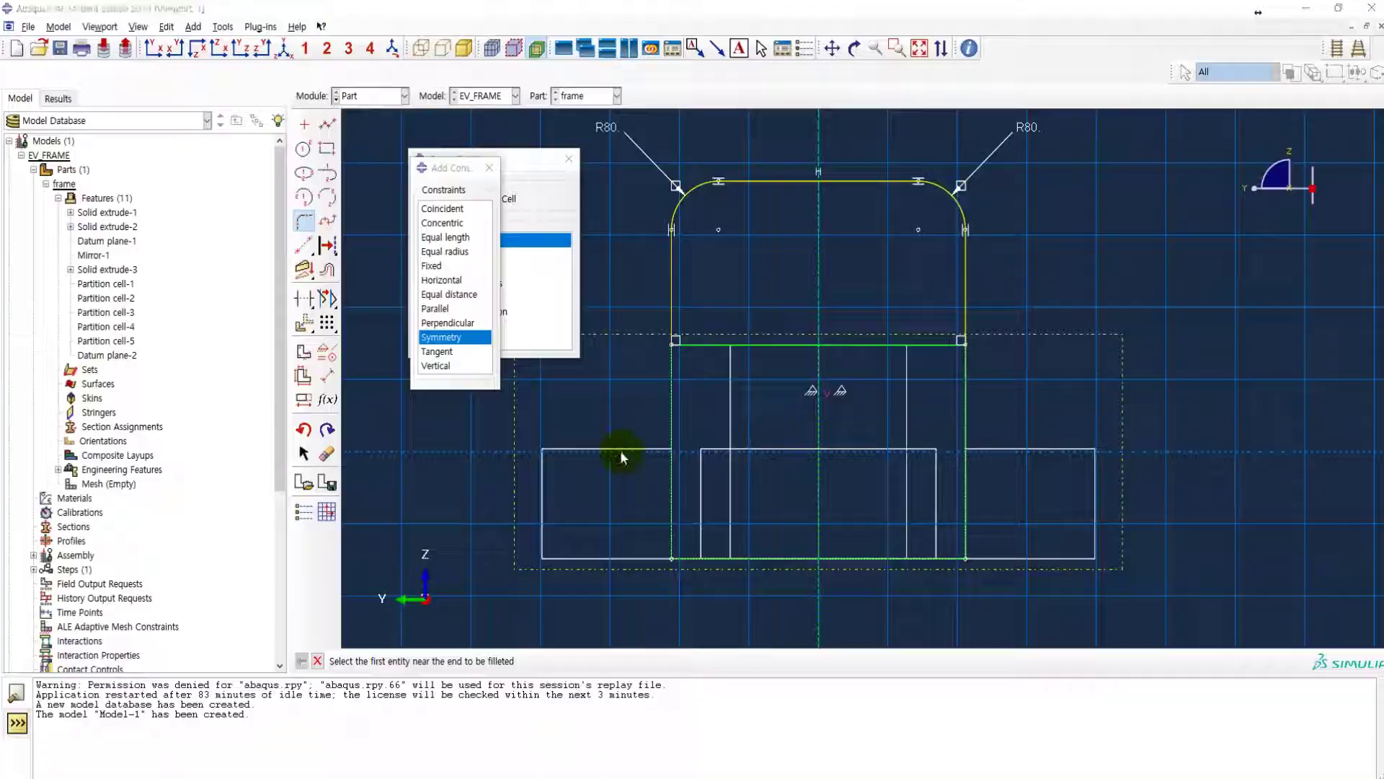
- Check the hoop height in the PDF's Front Roll Hoop drawing and dimension the hoop's top edge 180 above its base edge
key(alt+Tab)
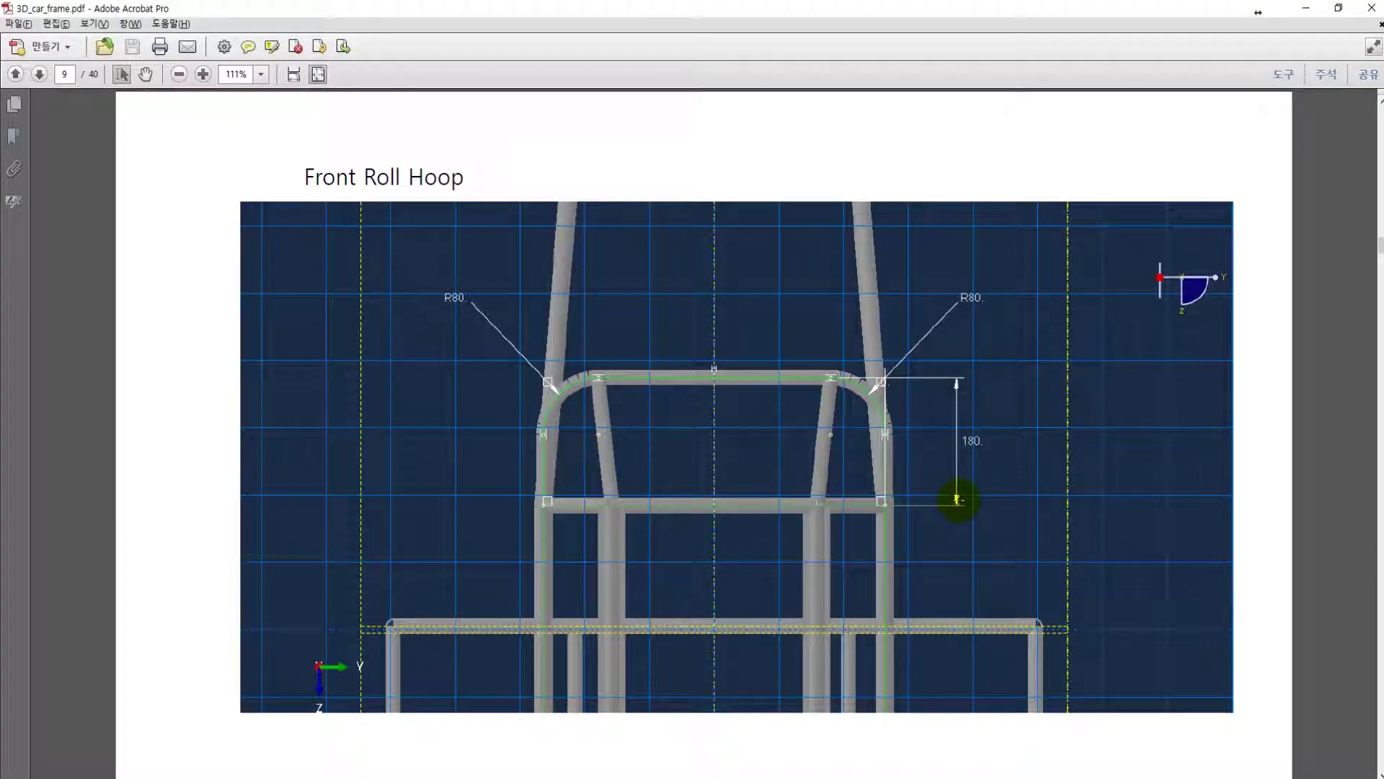
key(alt+Tab)
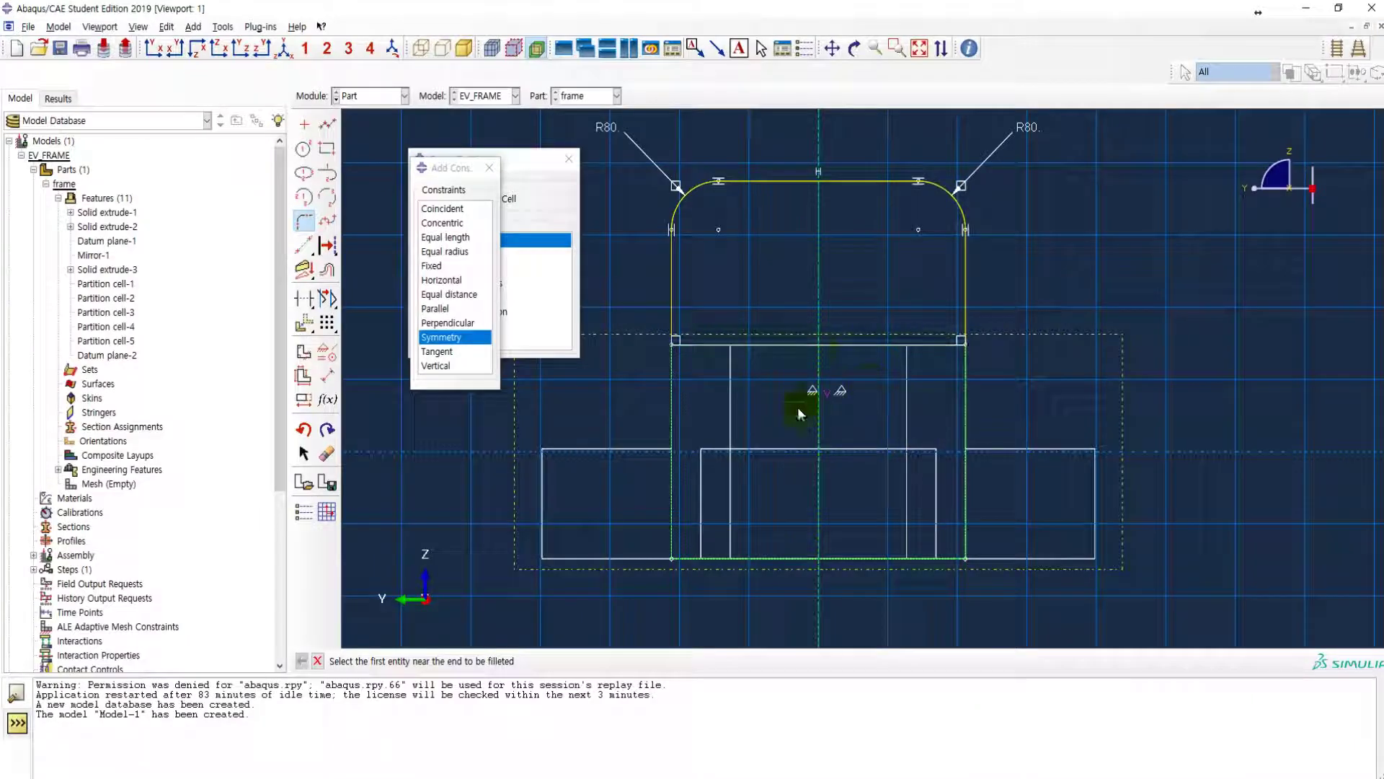
click(327, 376)
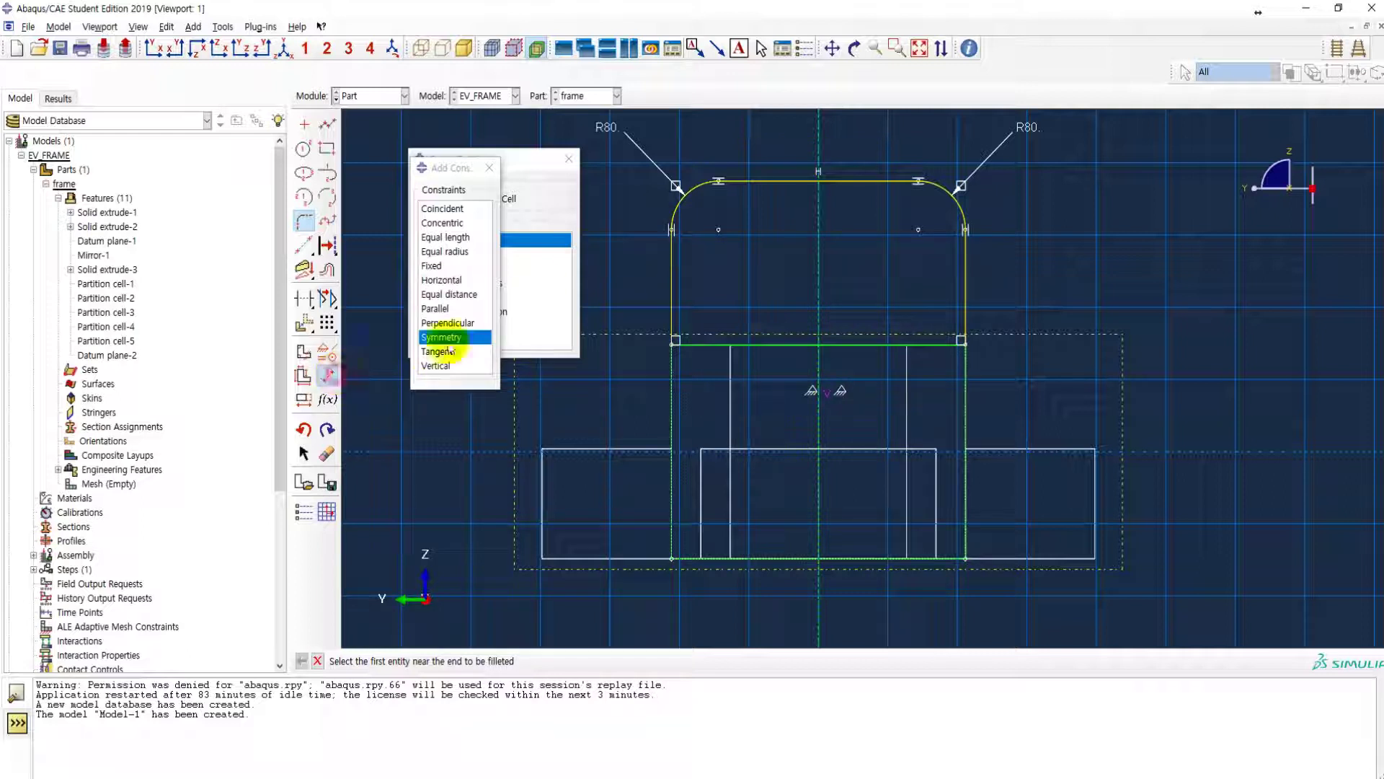
click(869, 182)
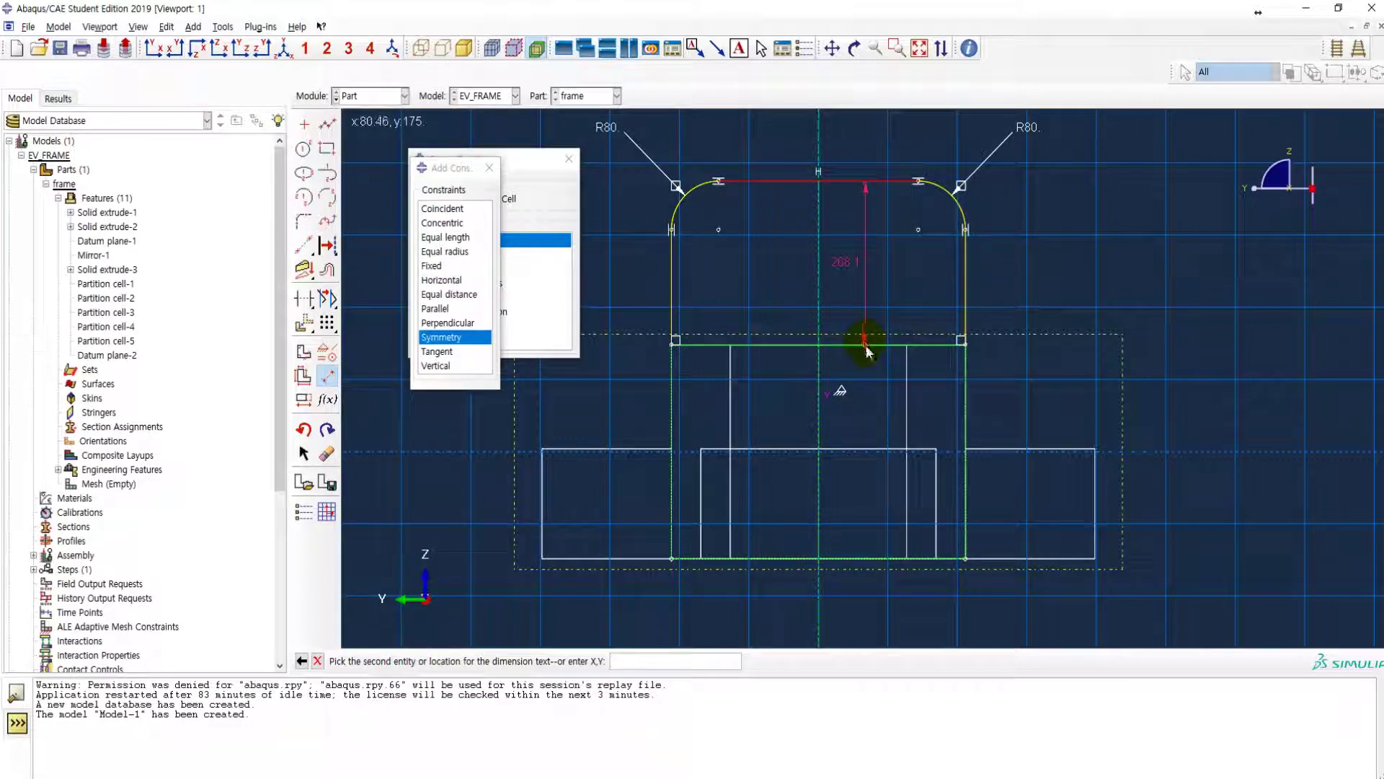
click(1036, 269)
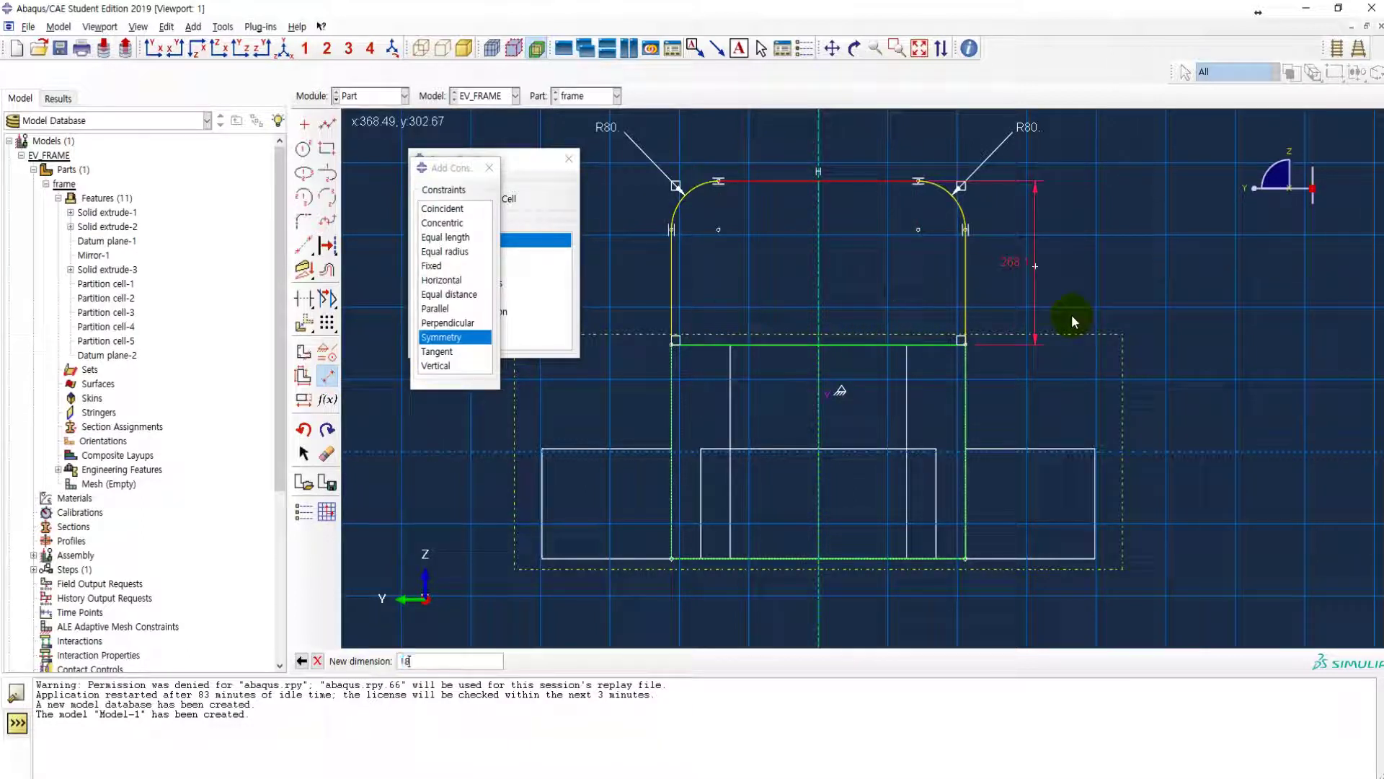
text(180)
key(Return)
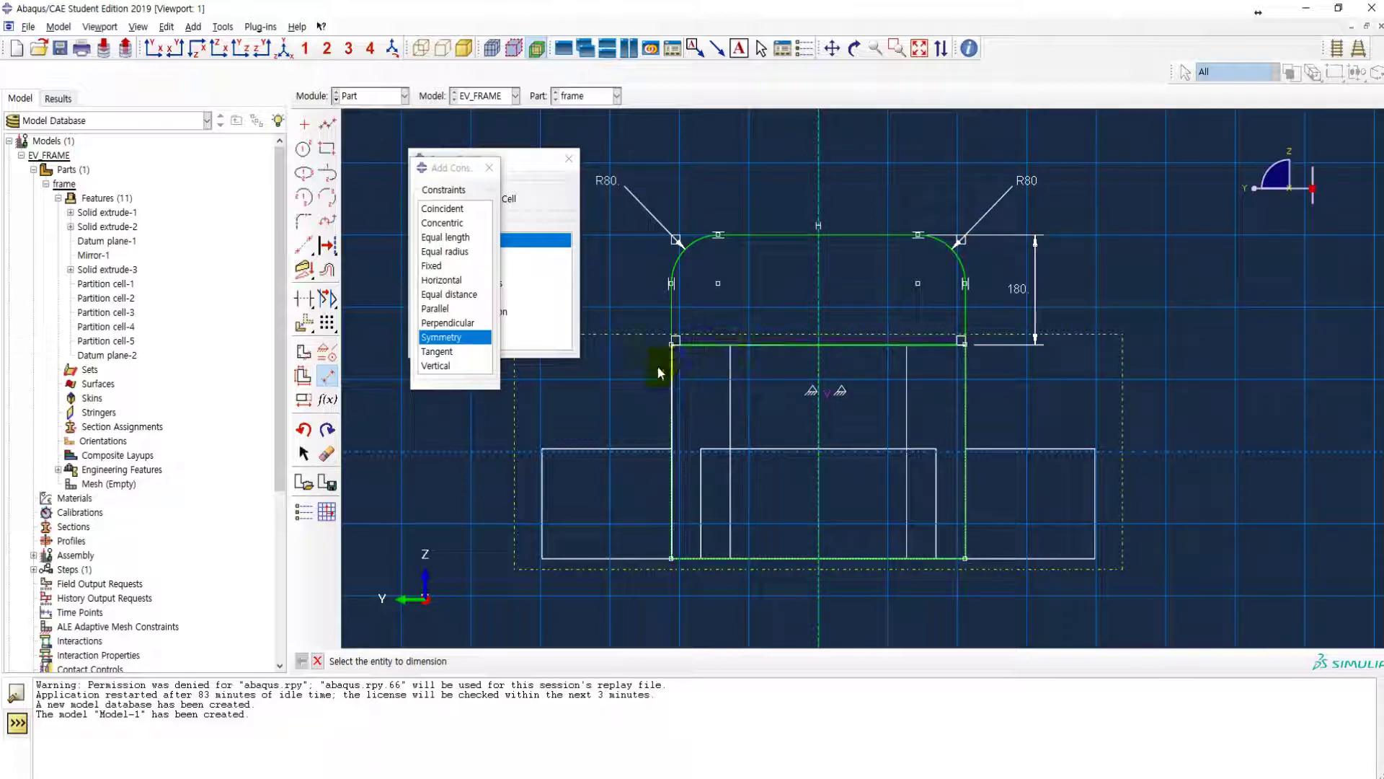
key(Escape)
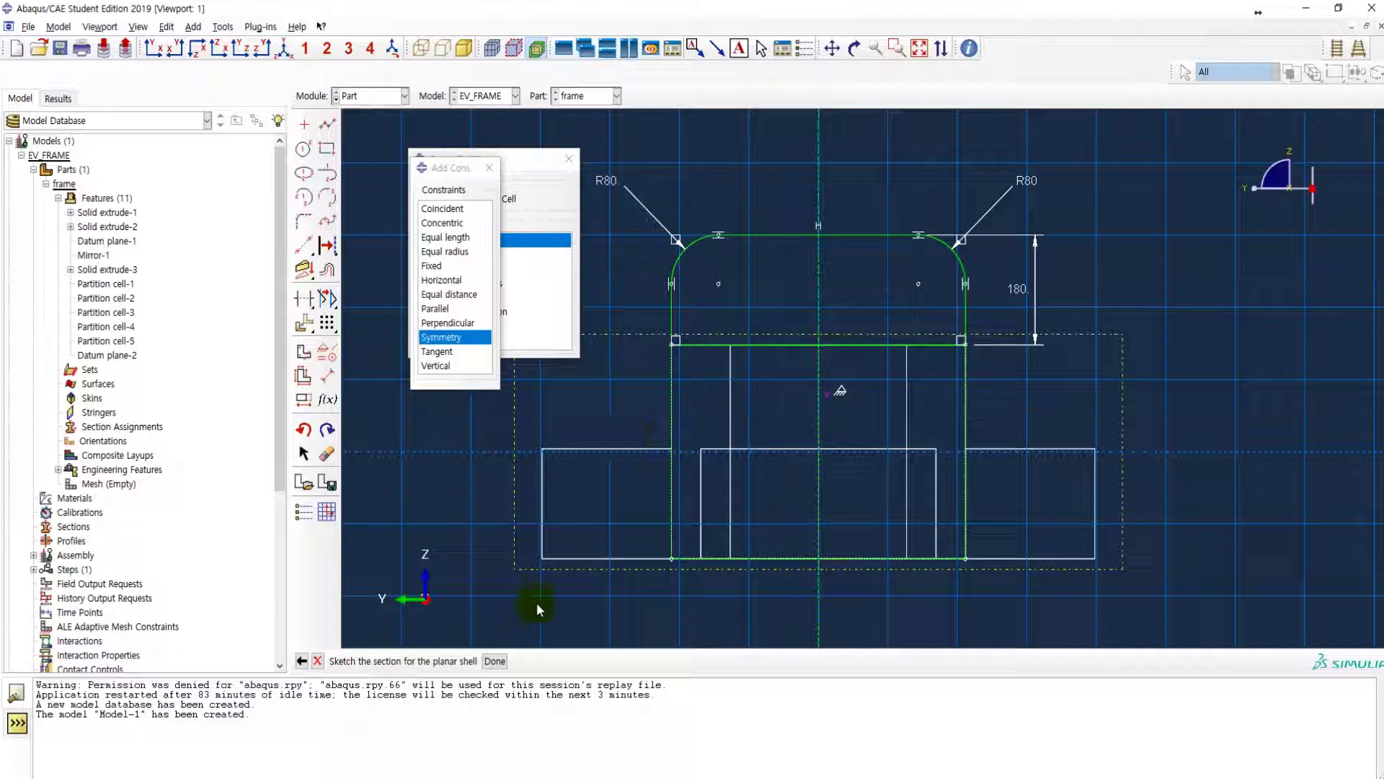
- Finish the section sketch to create the planar shell roll hoop, and display the part shaded
click(494, 661)
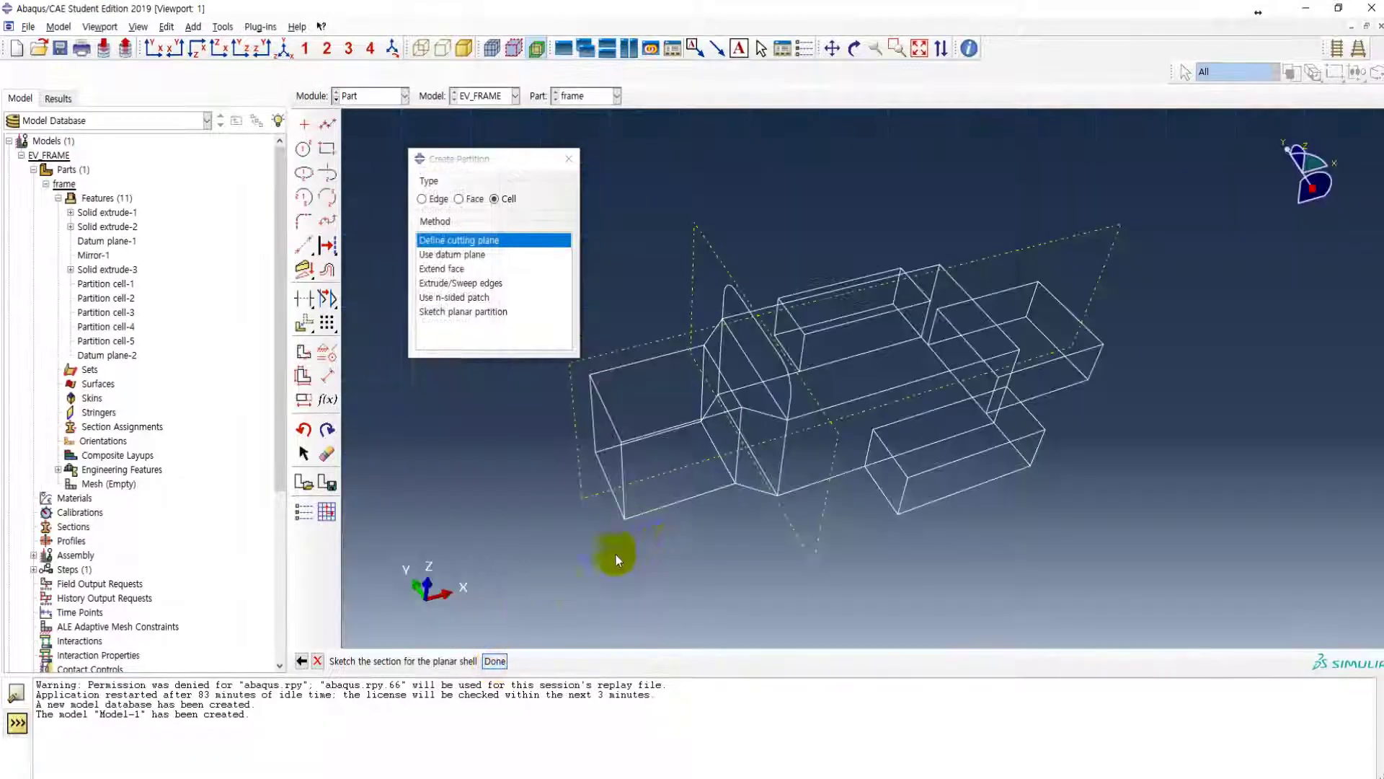
click(465, 49)
ctrl+alt+drag(867, 410, 753, 341)
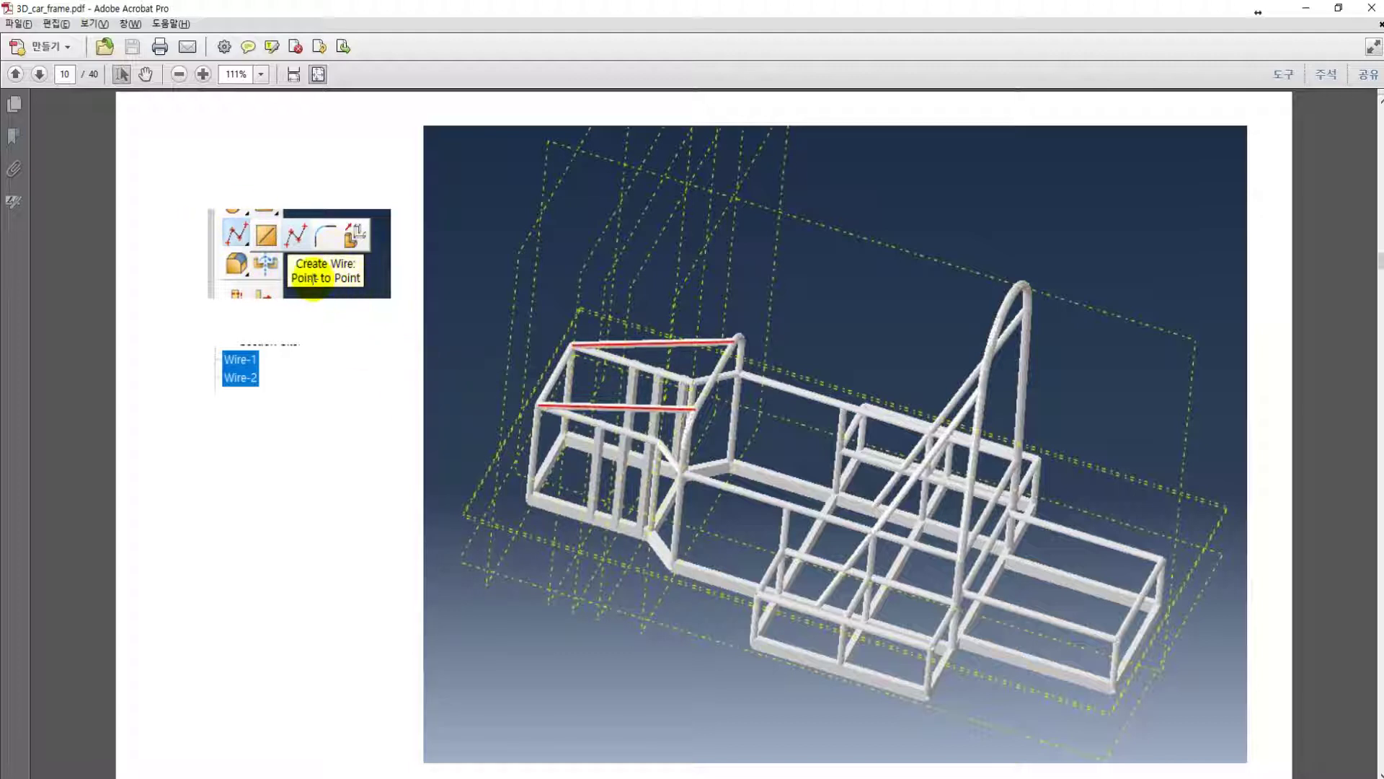
- Following the PDF, define a point-to-point wire from the front box's near upper corner to the near end of the hoop's top edge
click(1305, 8)
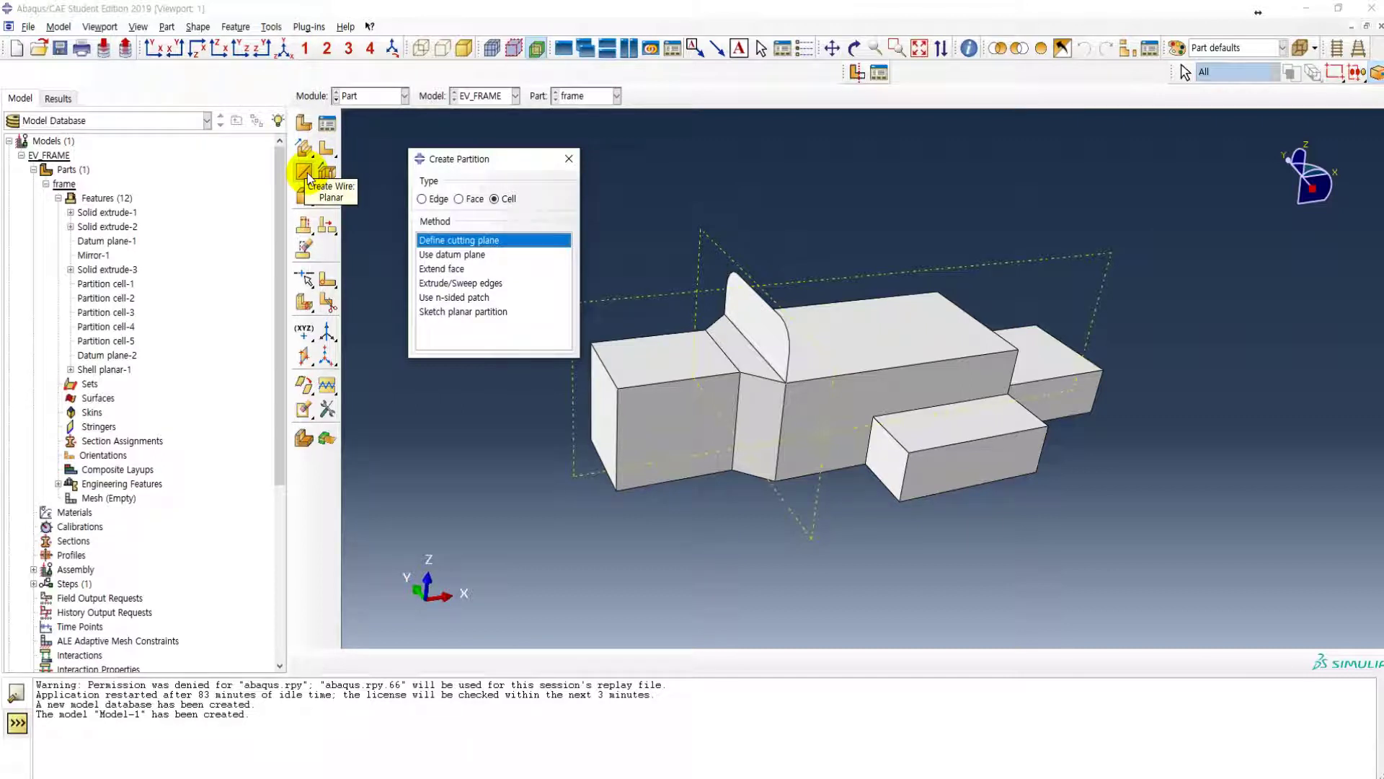
drag(309, 179, 358, 179)
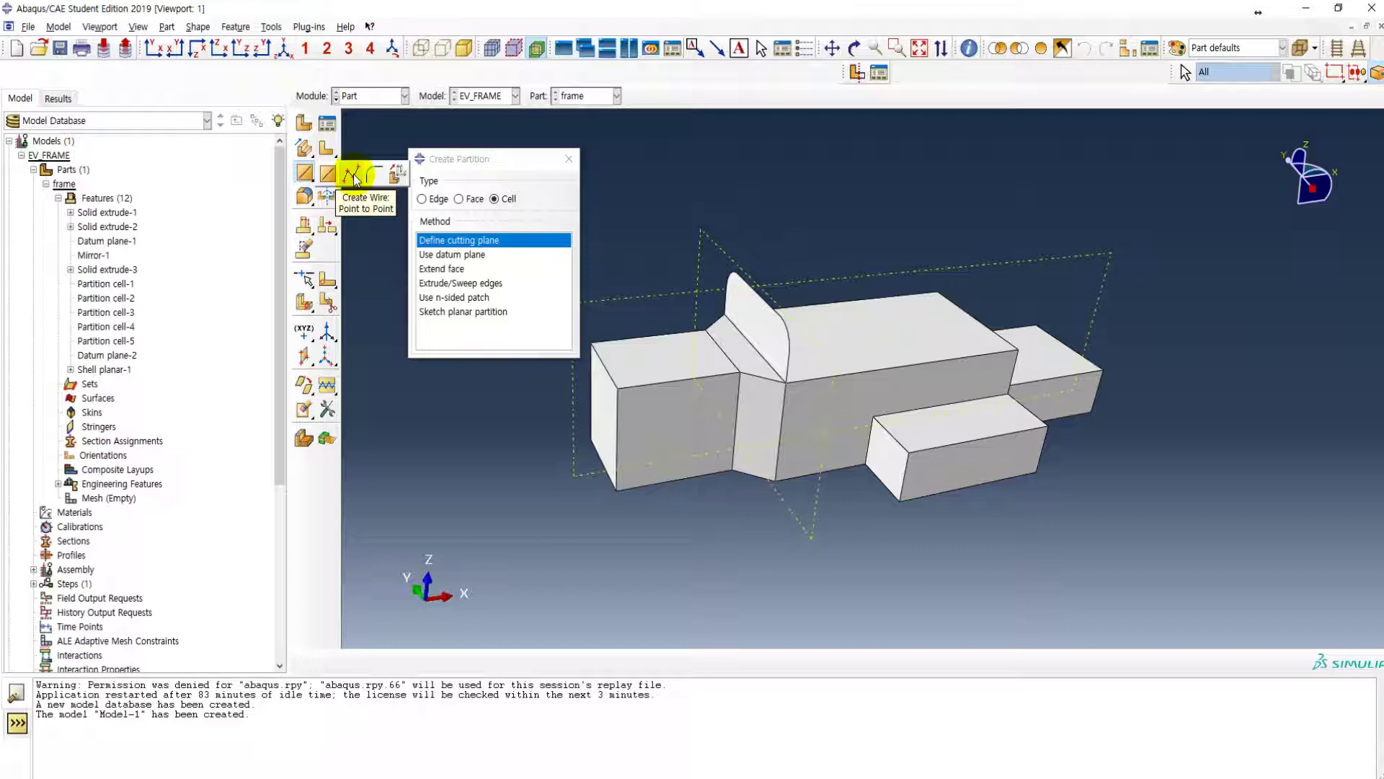
drag(352, 179, 353, 180)
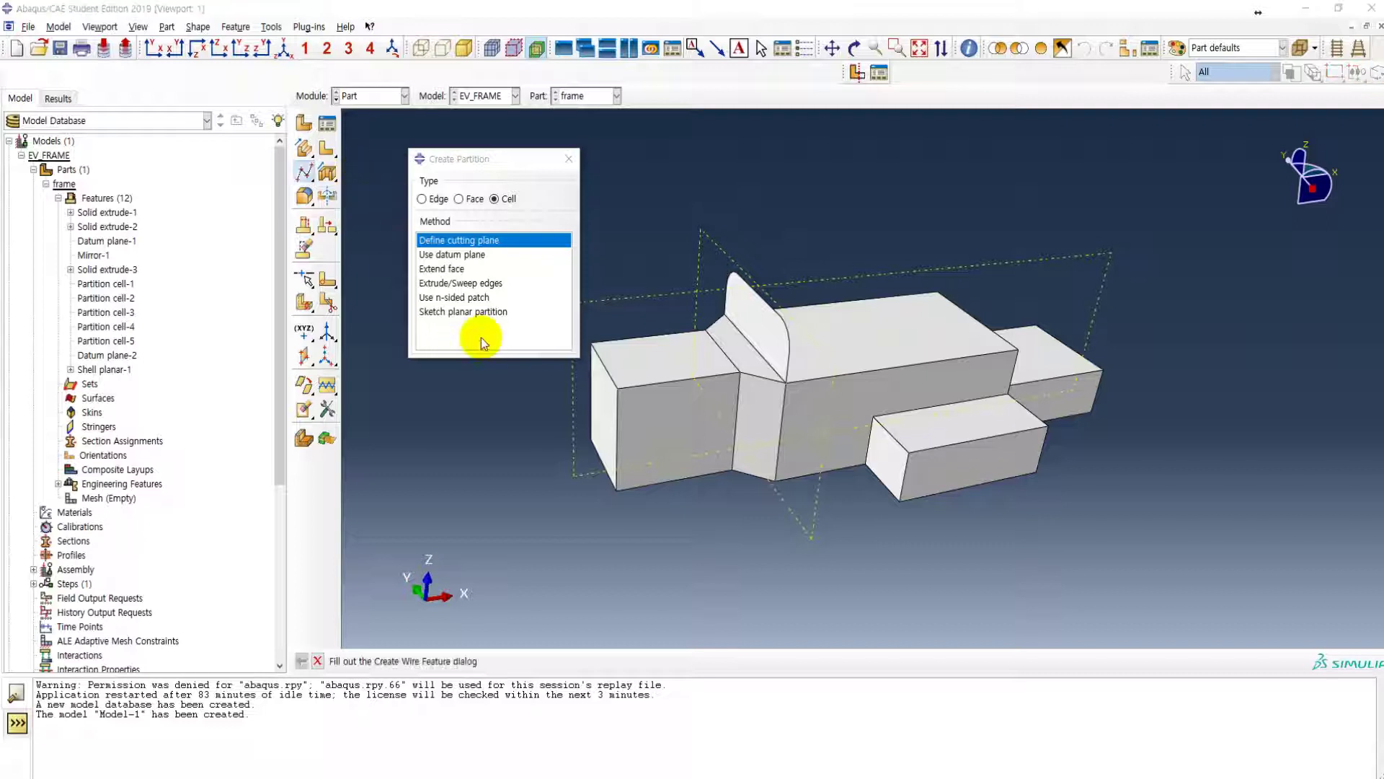
drag(504, 267, 471, 166)
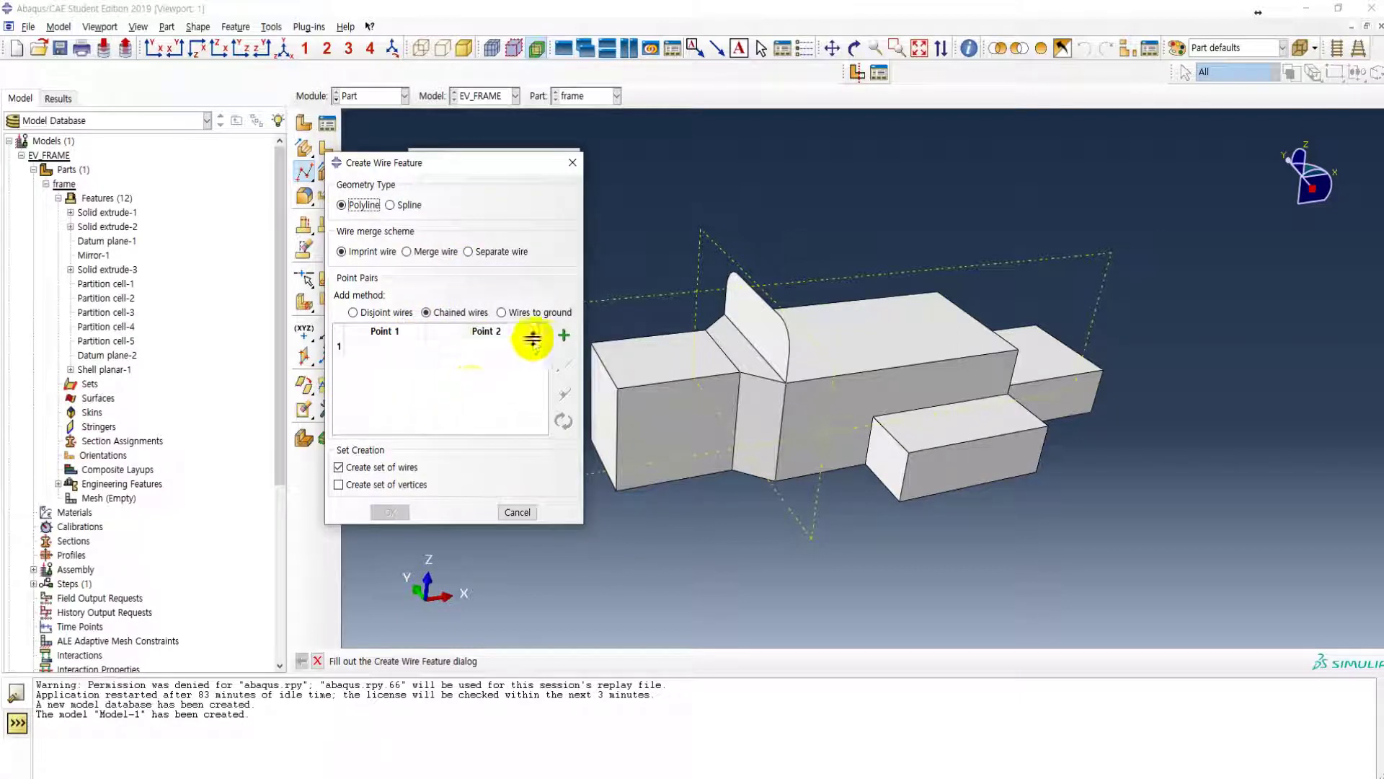
click(564, 337)
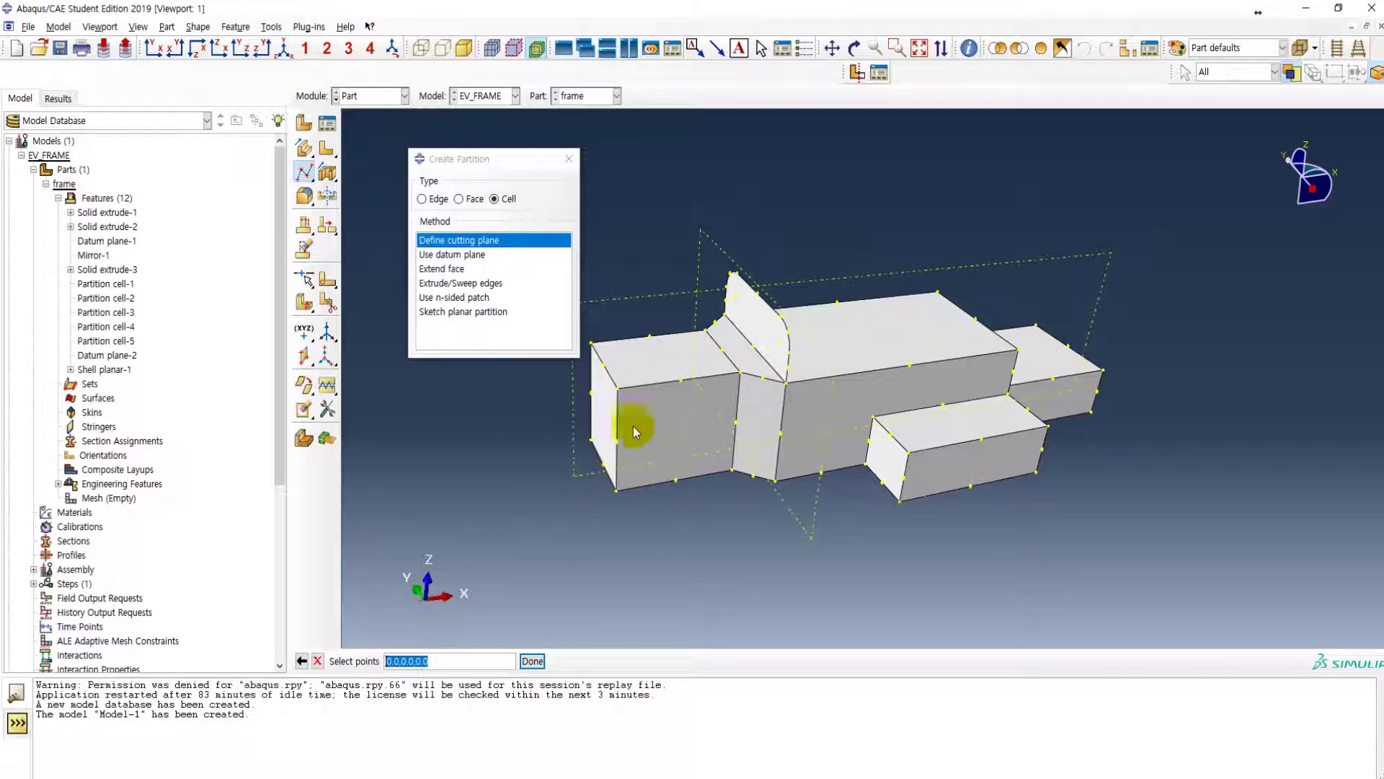
click(618, 390)
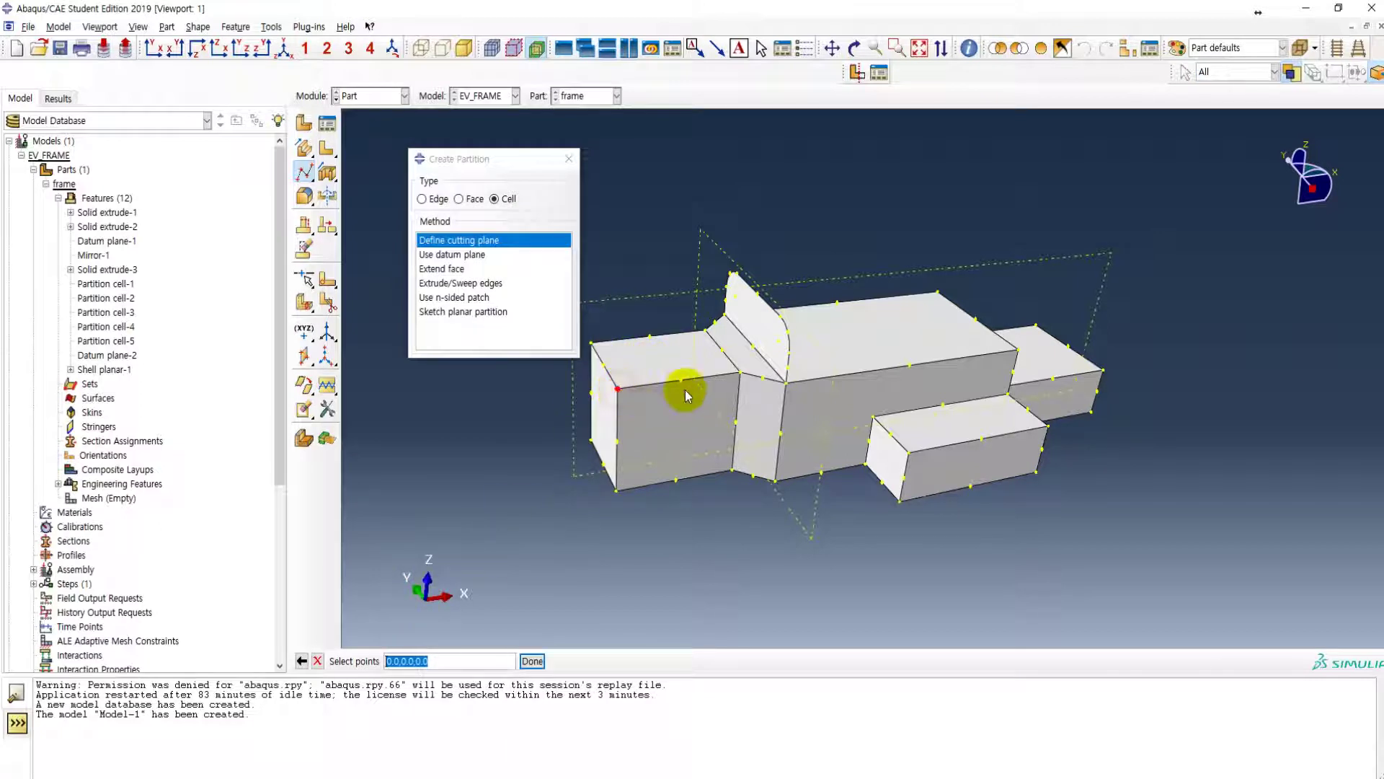
click(782, 322)
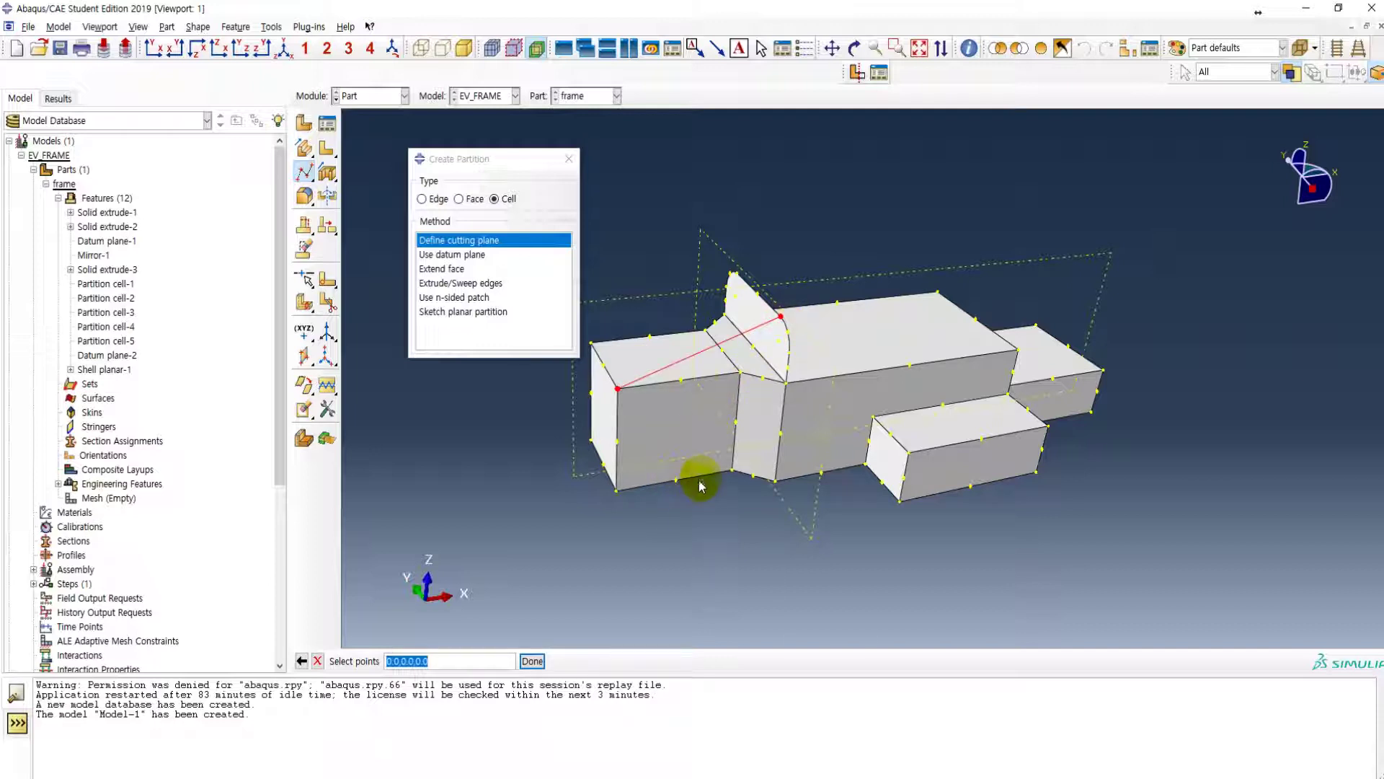
mouse_move(720, 495)
ctrl+alt+mouse_down()
mouse_move(768, 514)
mouse_move(834, 466)
mouse_move(877, 457)
mouse_move(781, 466)
mouse_move(728, 497)
ctrl+alt+mouse_up()
- Add a second point pair from the front box's far upper corner to the hoop's far top end, and create the imprinted polyline wires
click(531, 659)
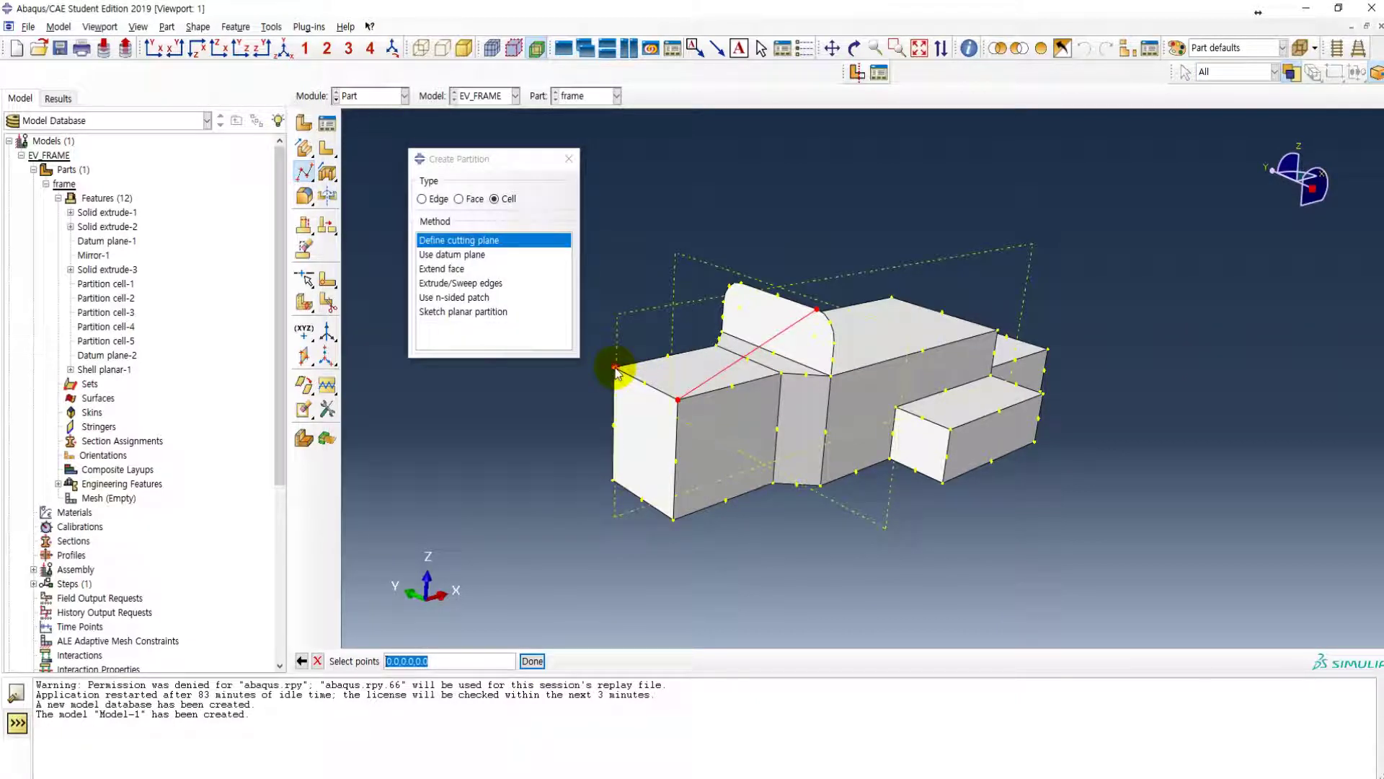
click(615, 368)
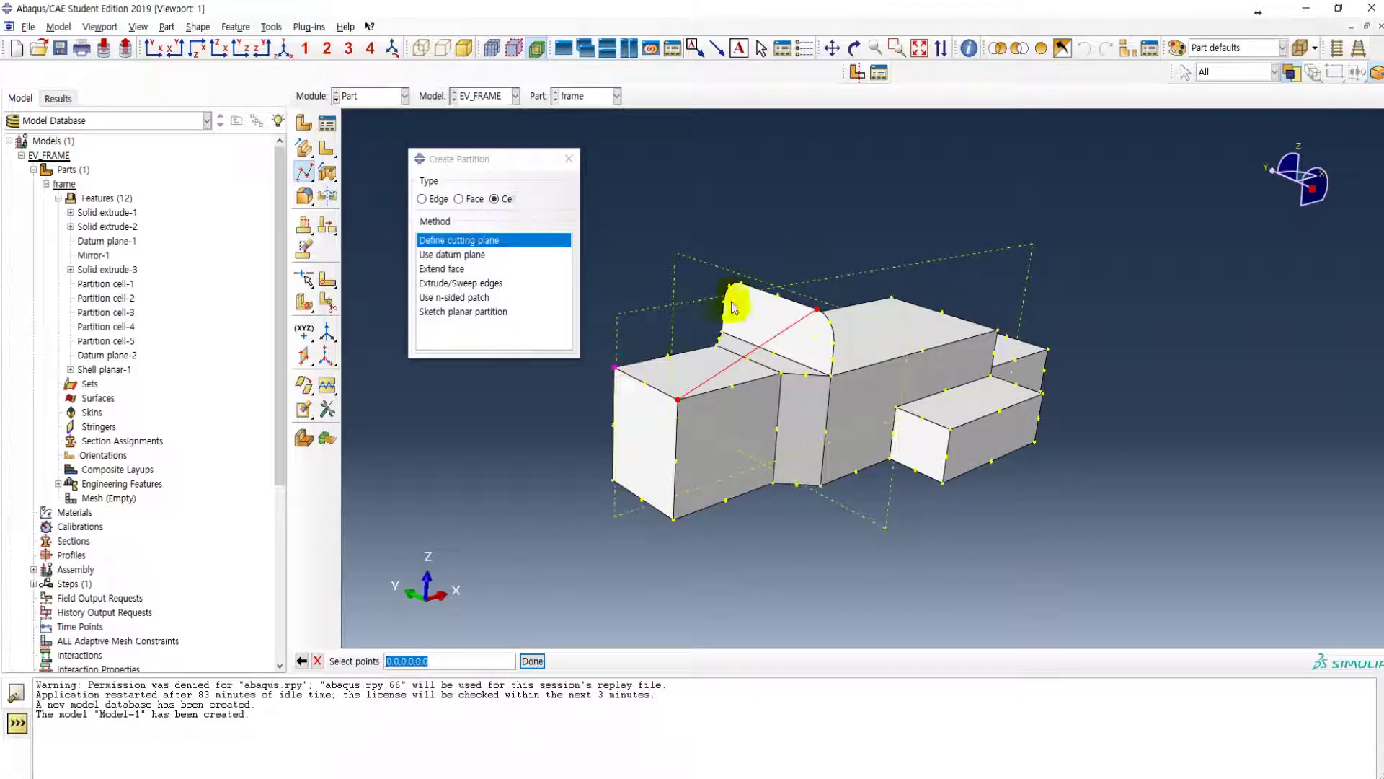
ctrl+alt+drag(828, 377, 695, 402)
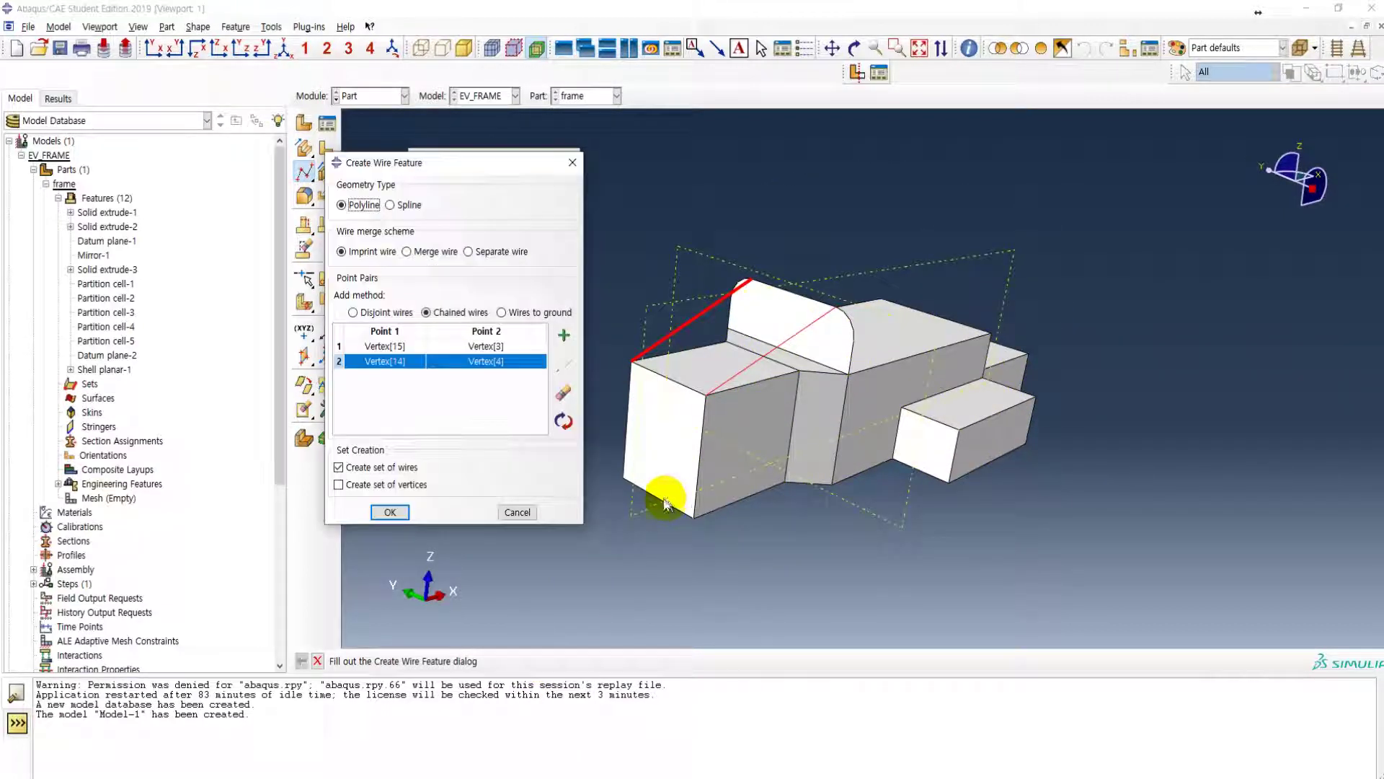
click(390, 512)
ctrl+alt+drag(808, 374, 851, 433)
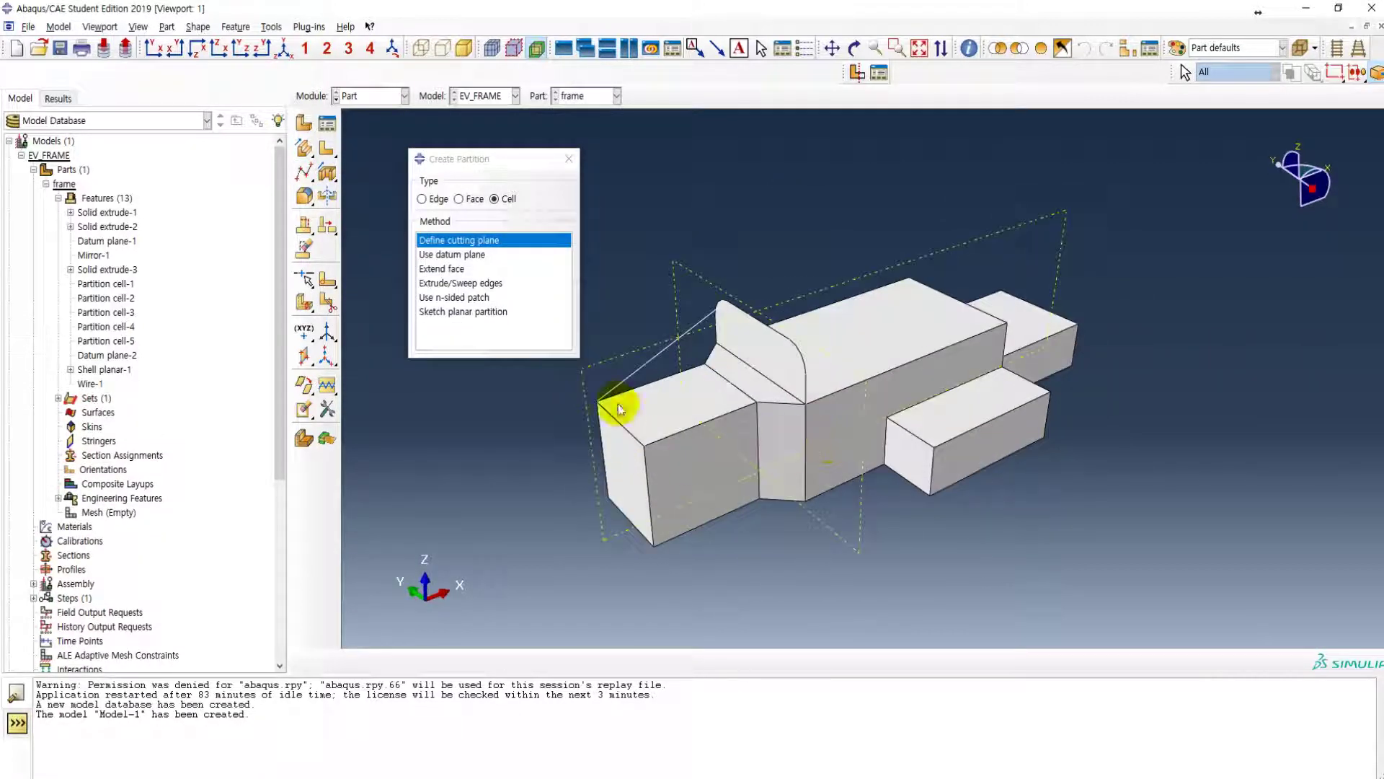
- Create wires from all edges of the part, accepting deletion of the associated faces and cells
click(308, 172)
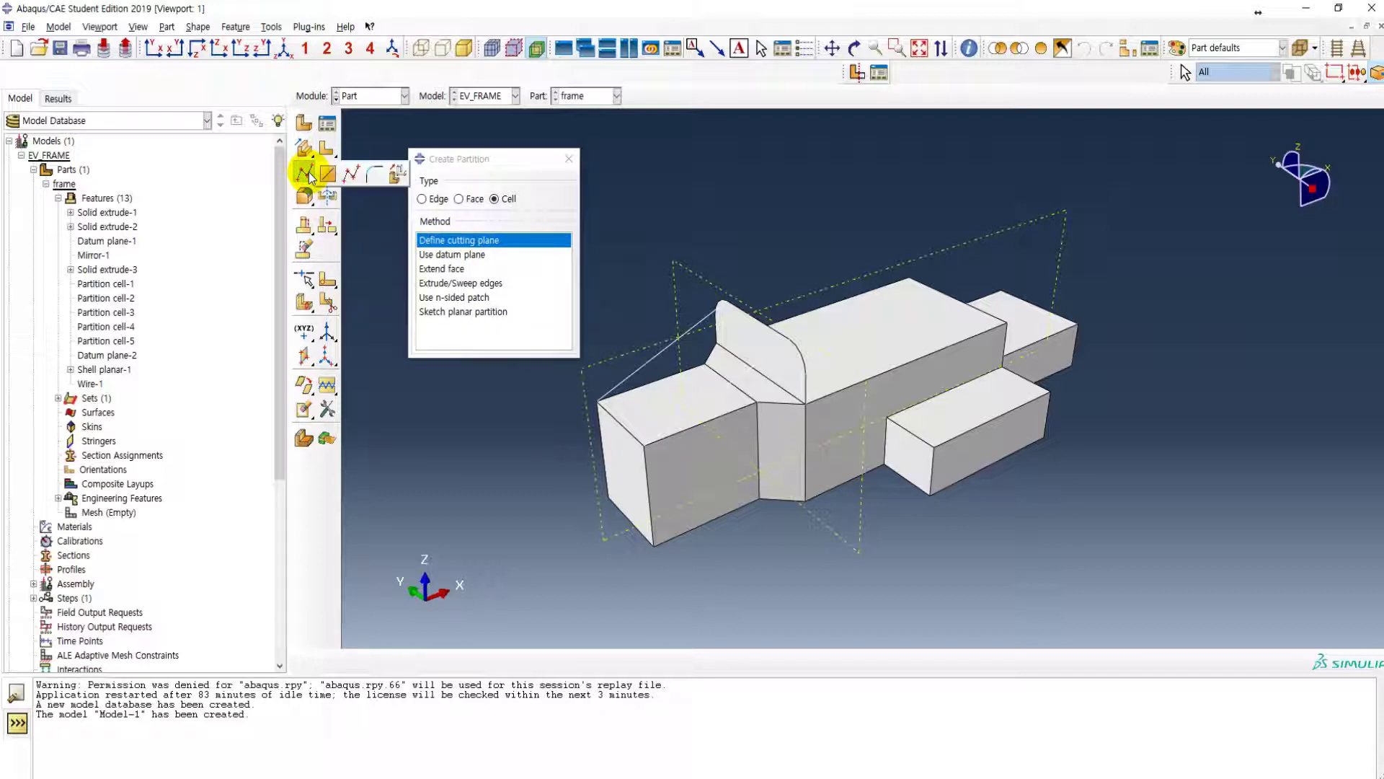
click(397, 176)
drag(632, 245, 1109, 566)
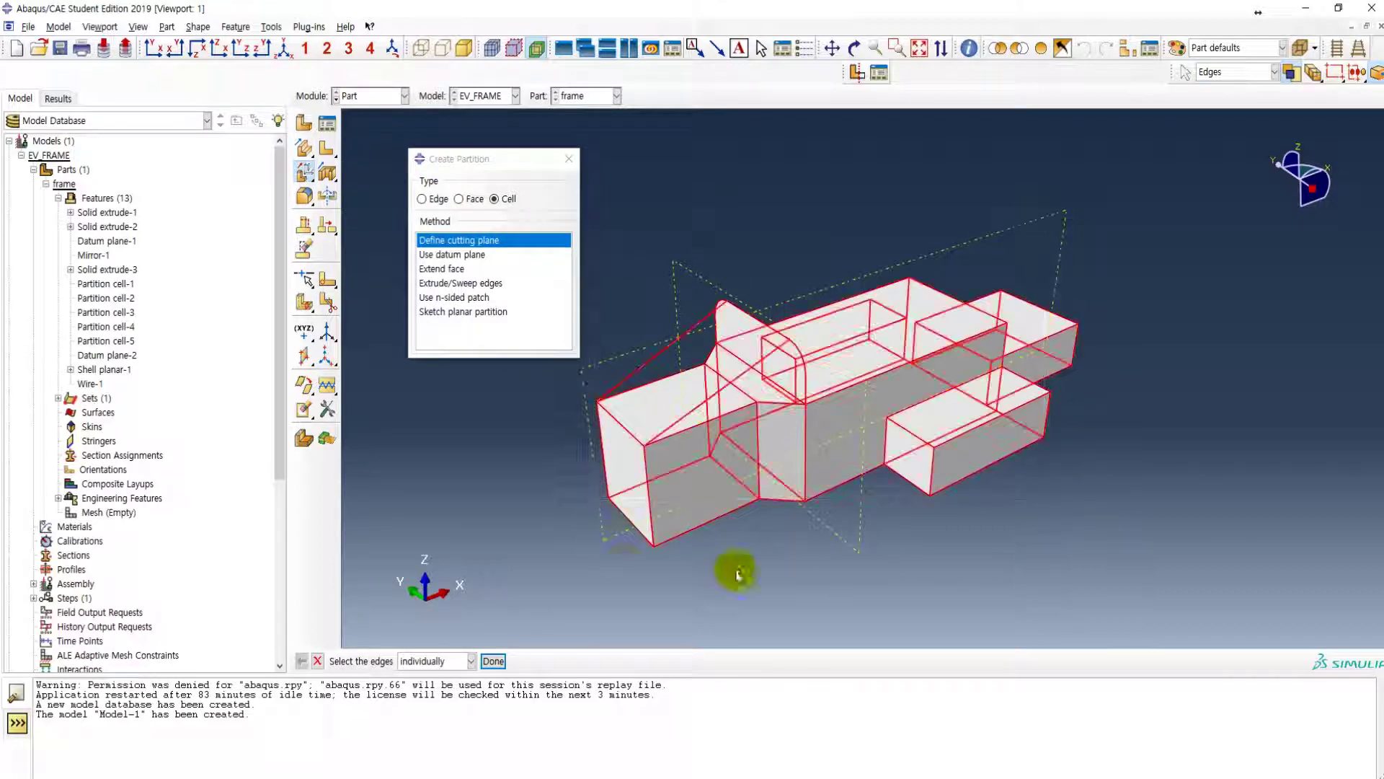
click(495, 662)
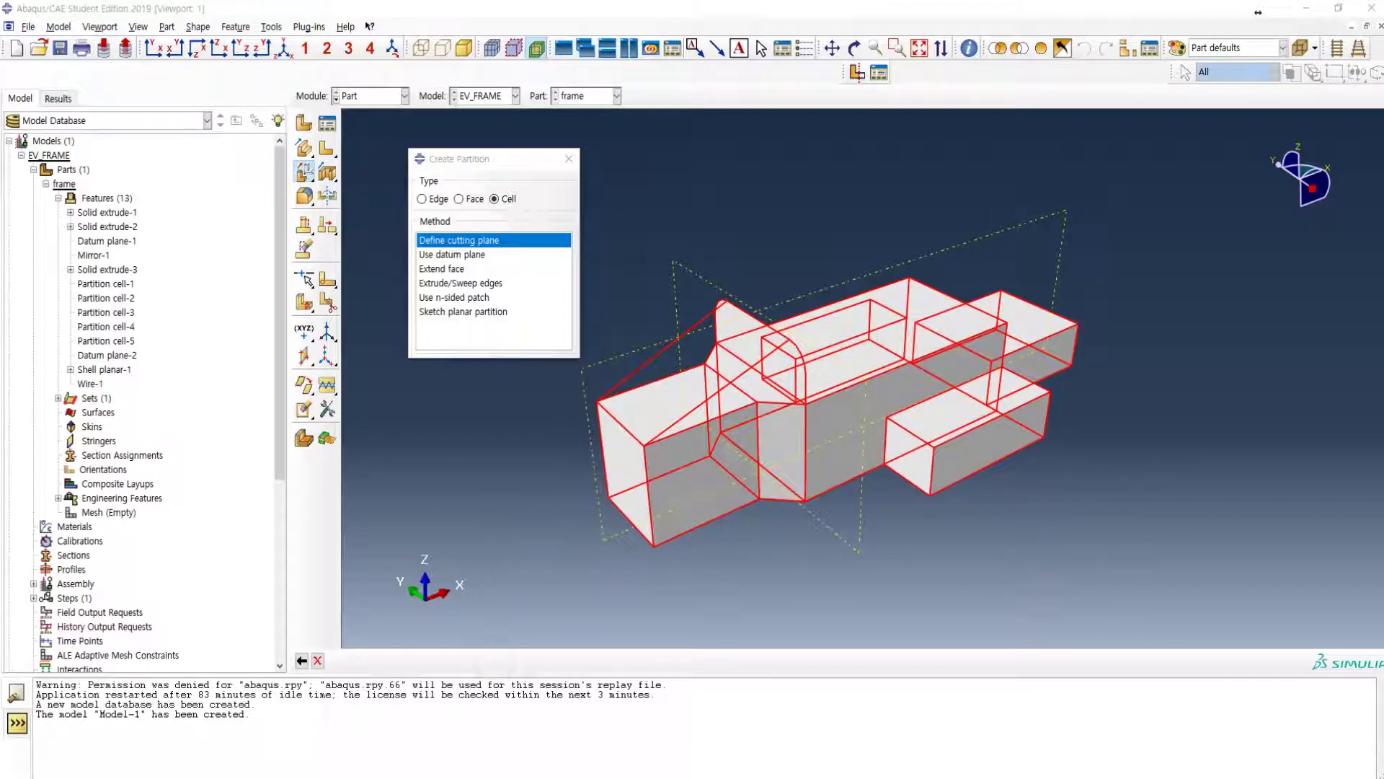
drag(821, 137, 862, 137)
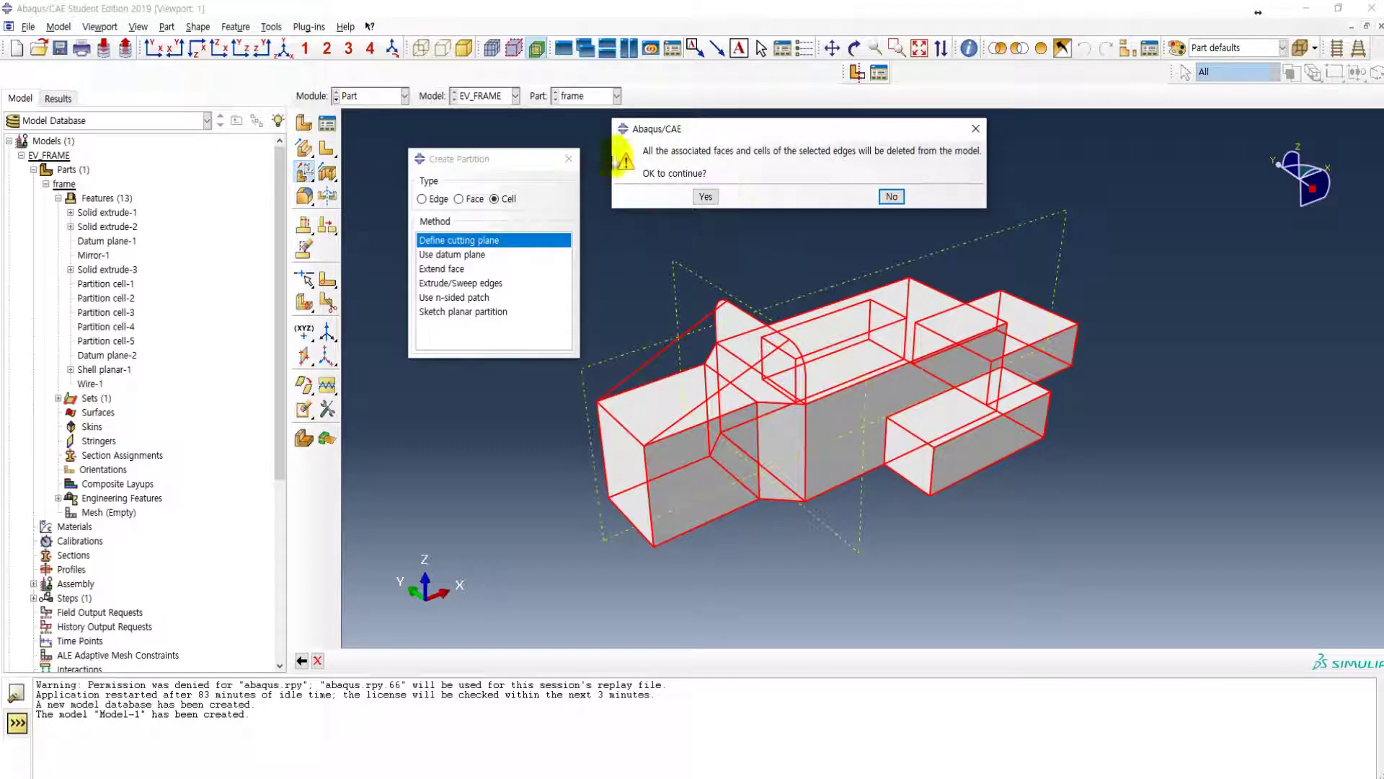
click(705, 200)
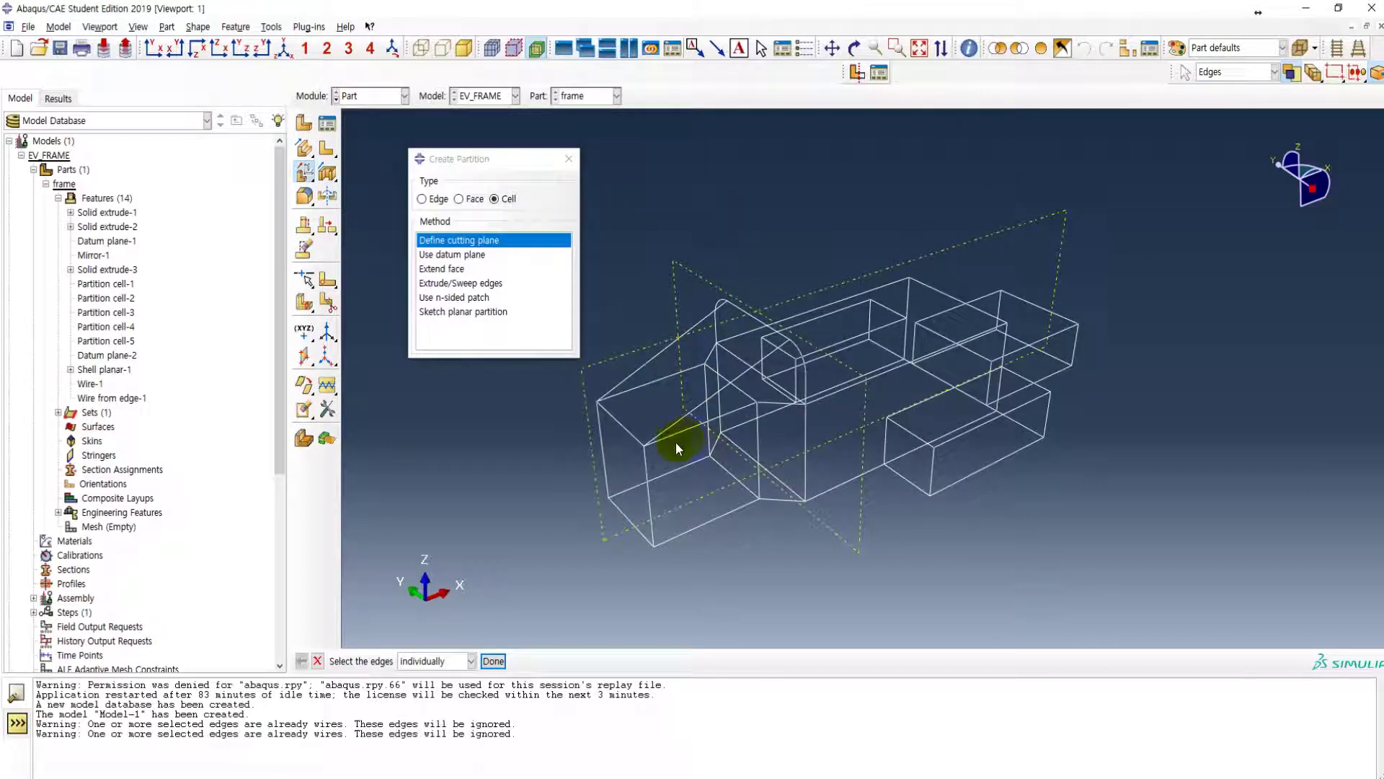
- Delete the Wire from edge-1 feature from the frame part and accept the deletion
ctrl+alt+drag(811, 428, 688, 436)
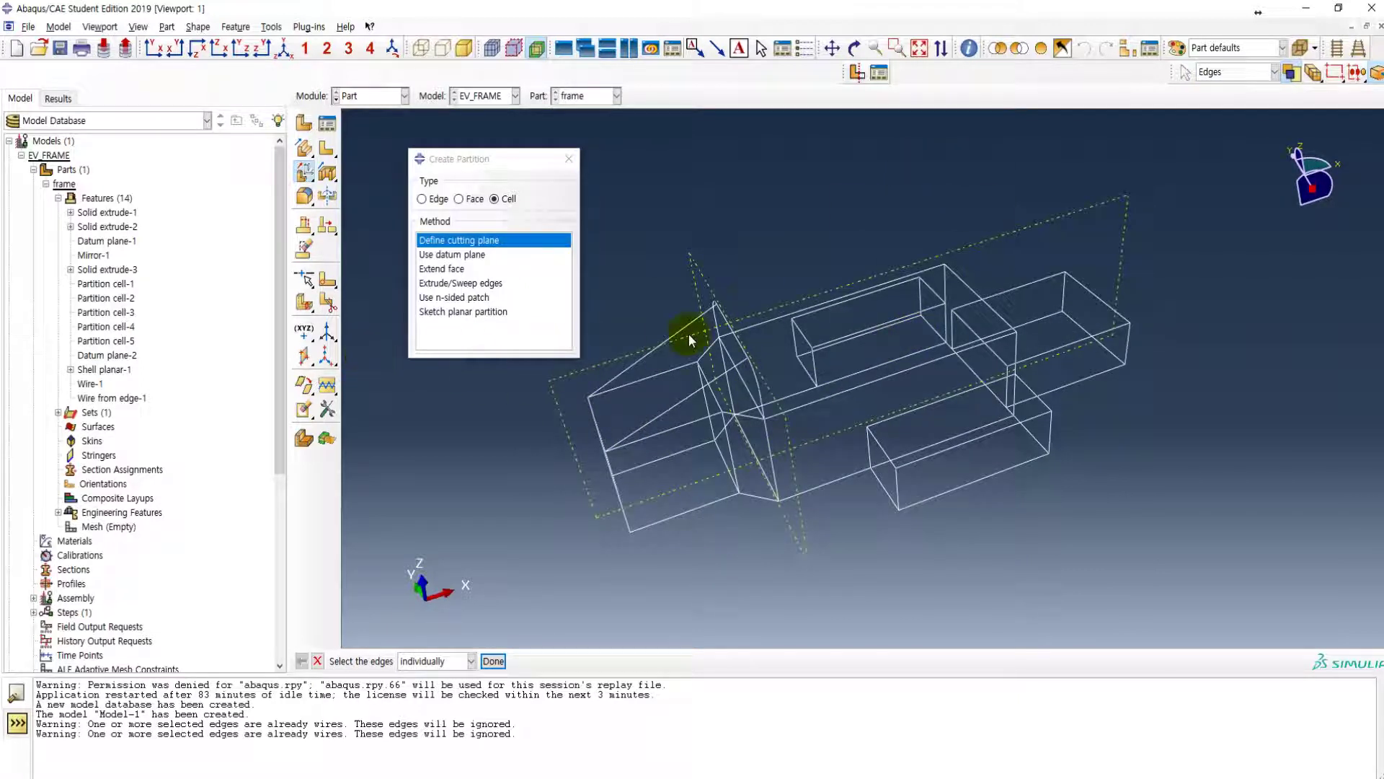
click(105, 398)
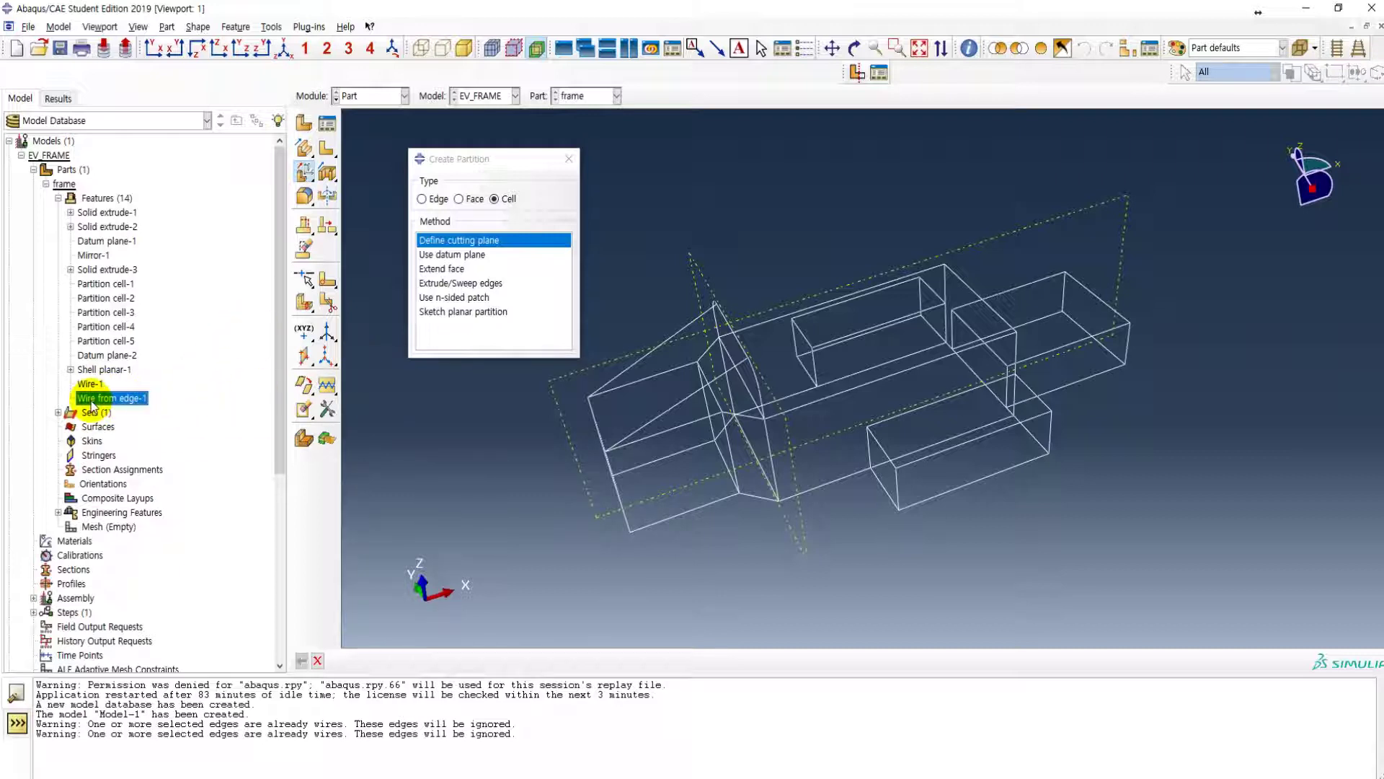
right_click(114, 404)
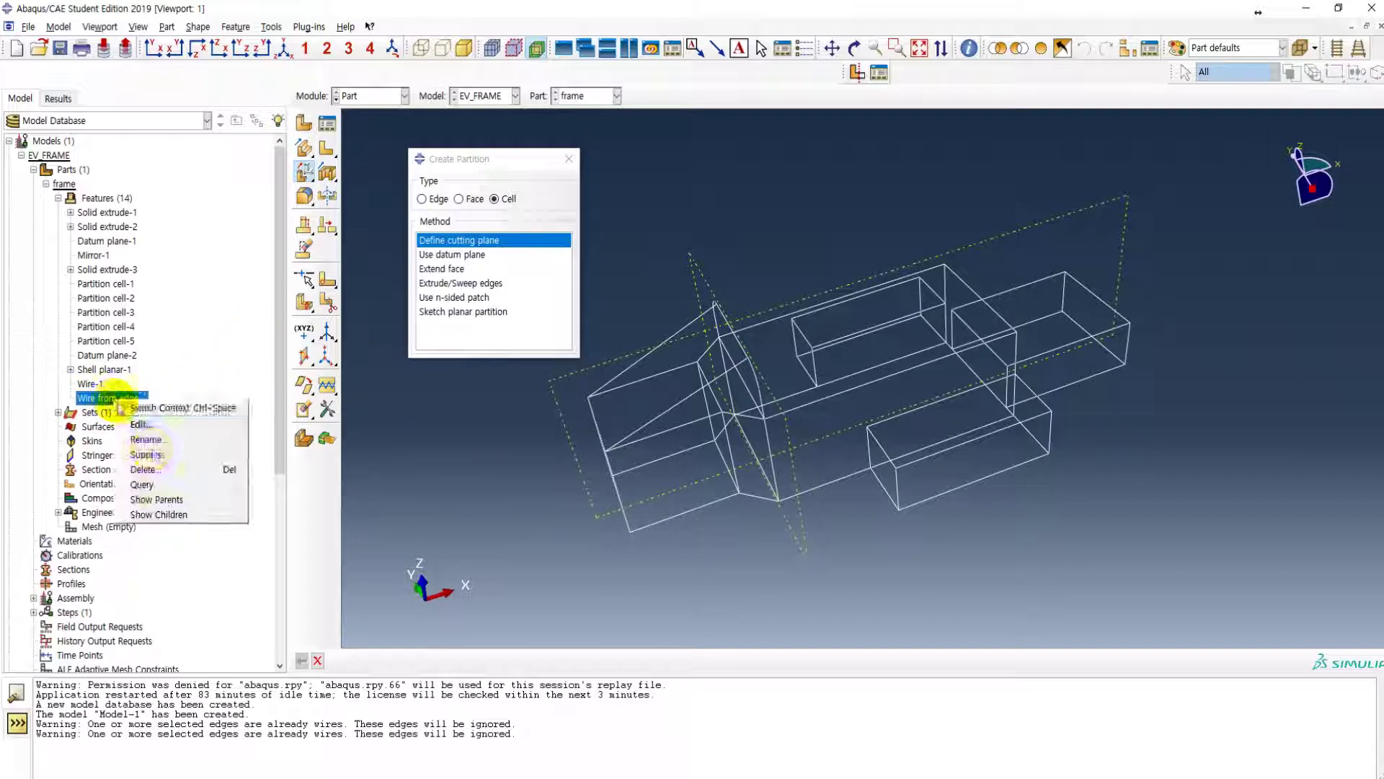
click(160, 472)
click(648, 410)
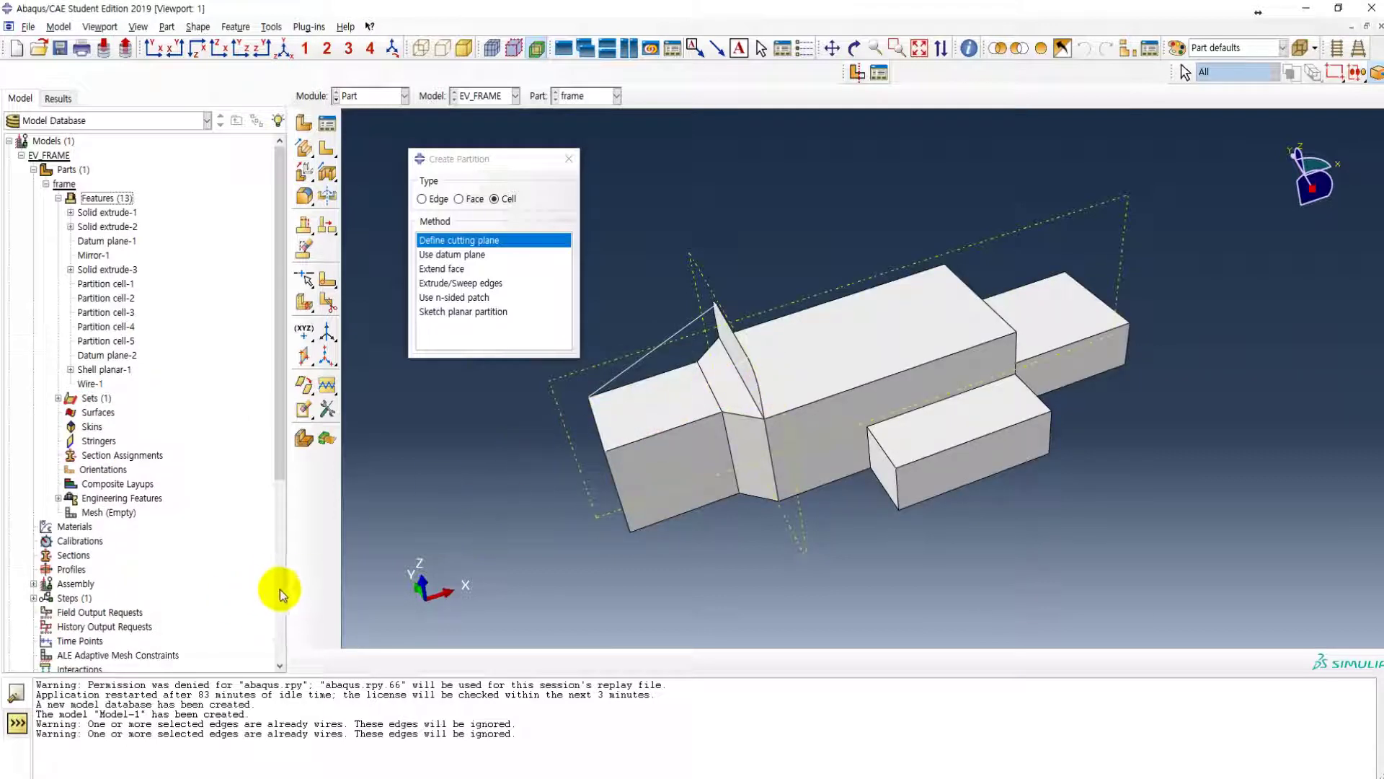
- Following the PDF, partition the long central body cell by extending the near side box's front face
key(alt+Tab)
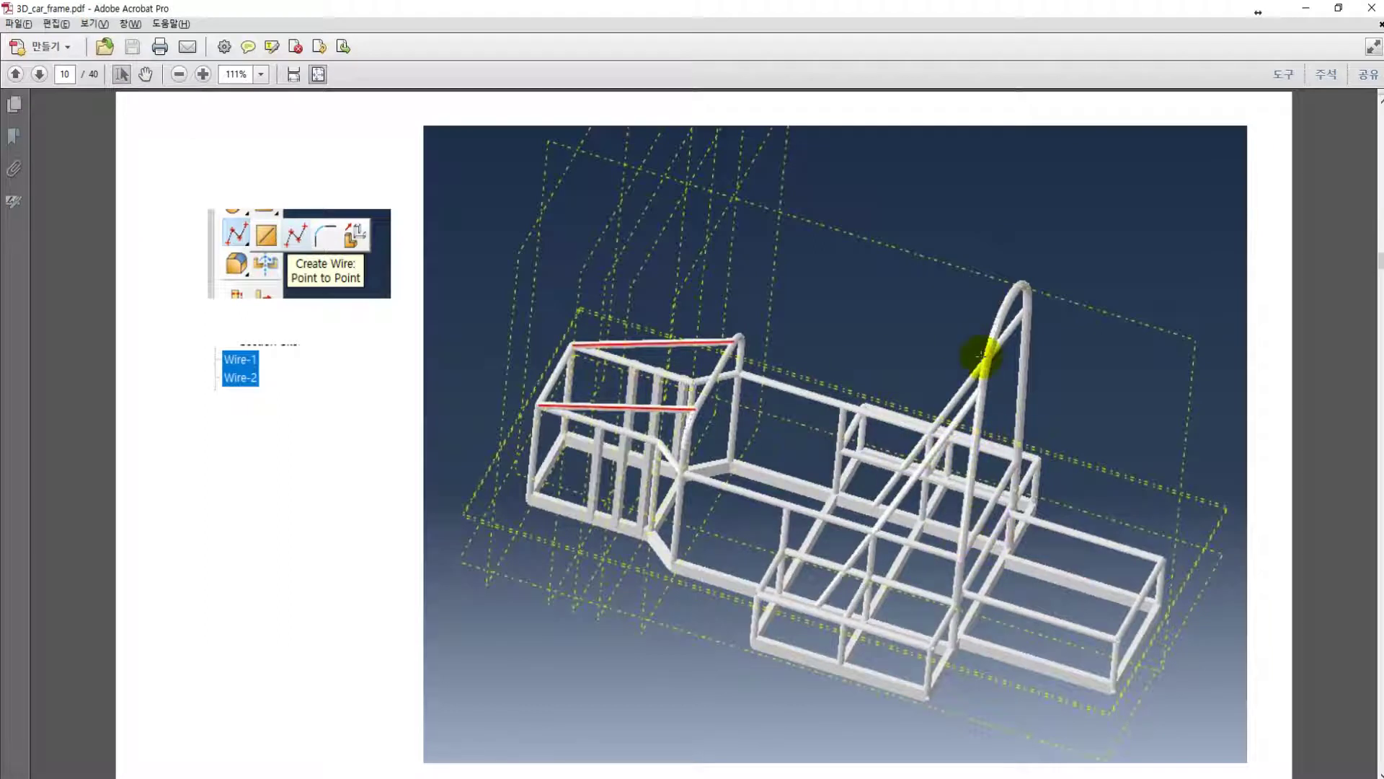
scroll(775, 433, down, 2)
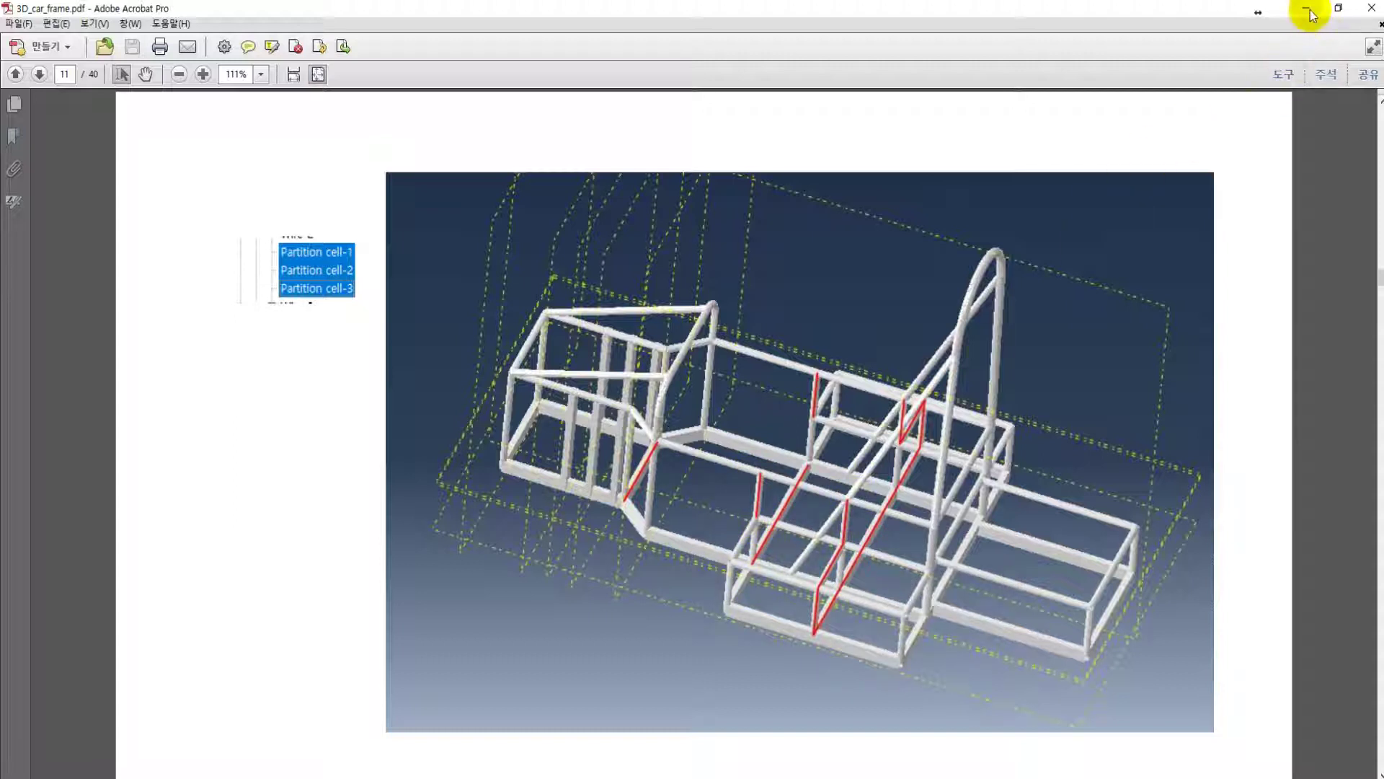
scroll(1045, 333, down, 1)
scroll(1136, 277, down, 1)
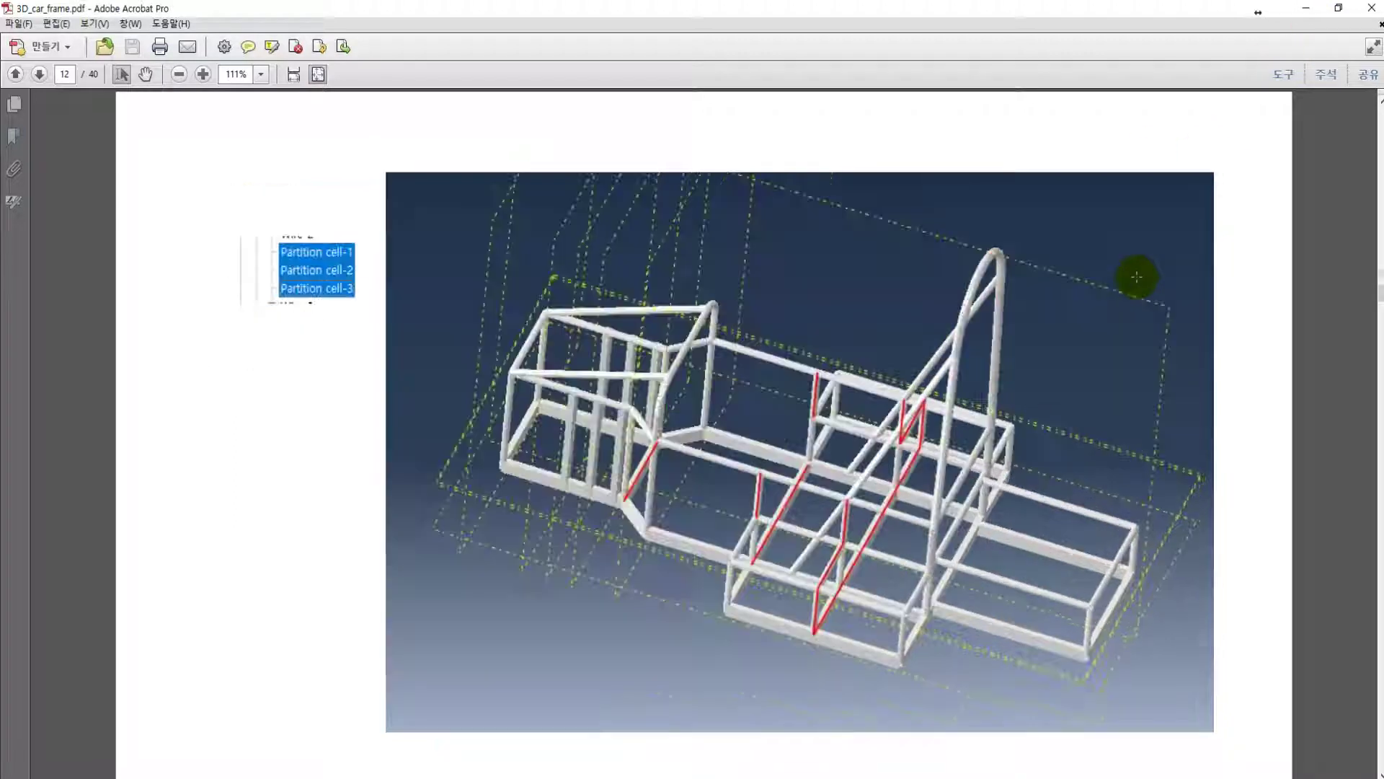
click(1307, 8)
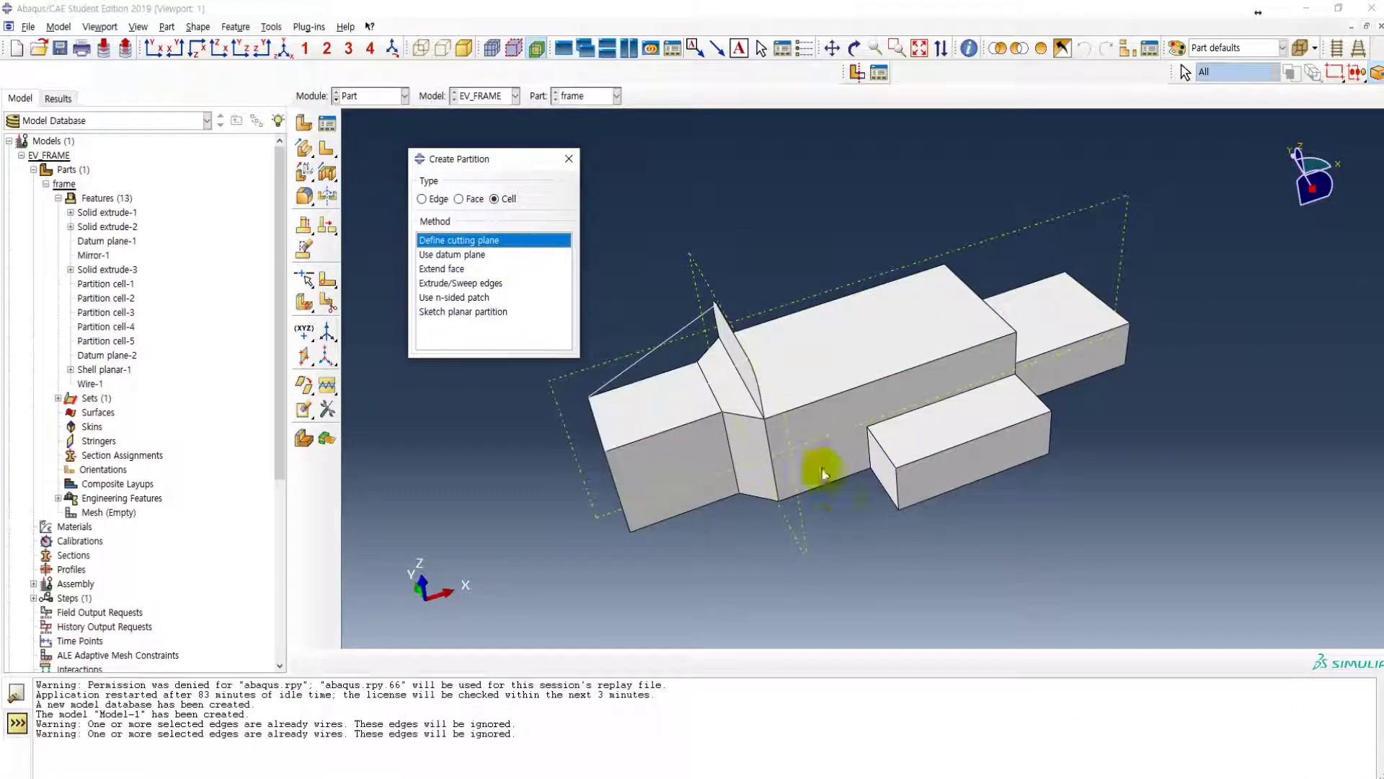
click(495, 200)
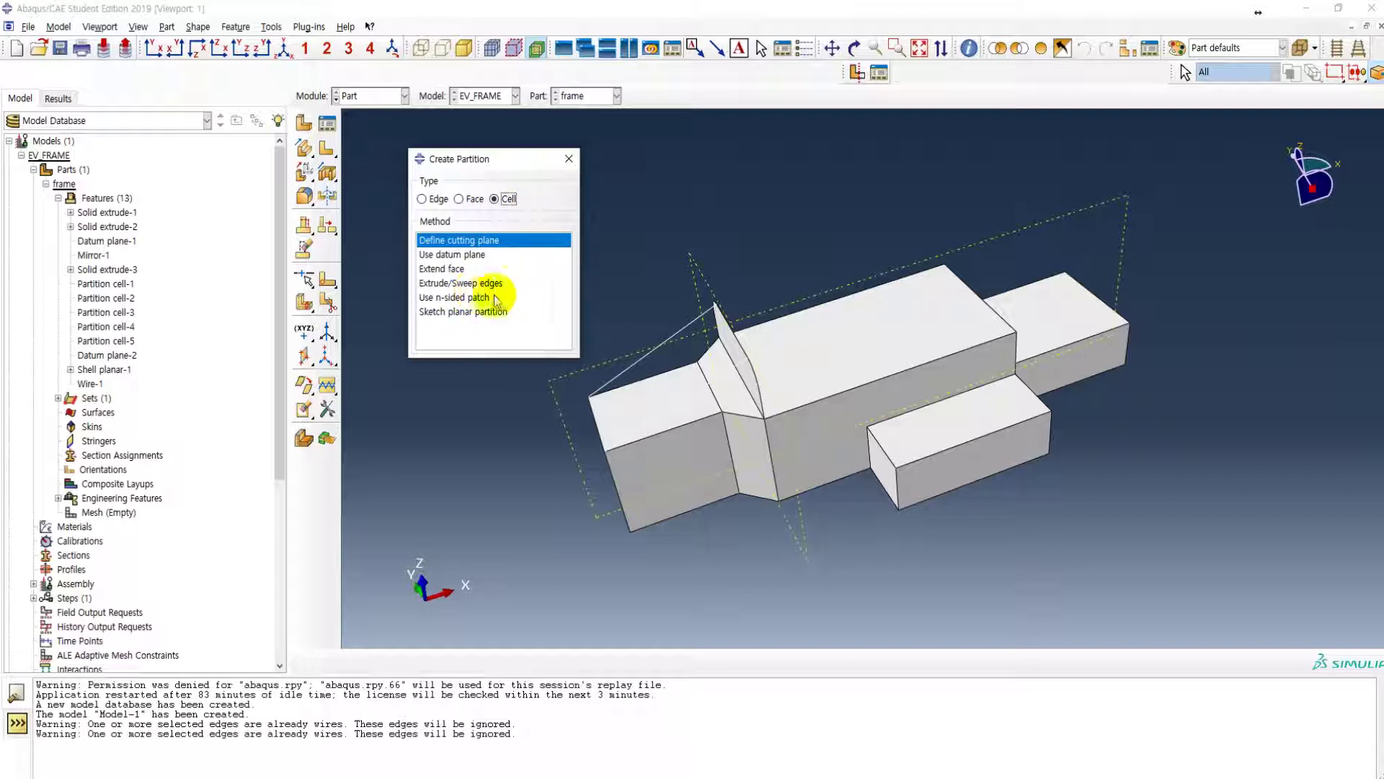
click(454, 269)
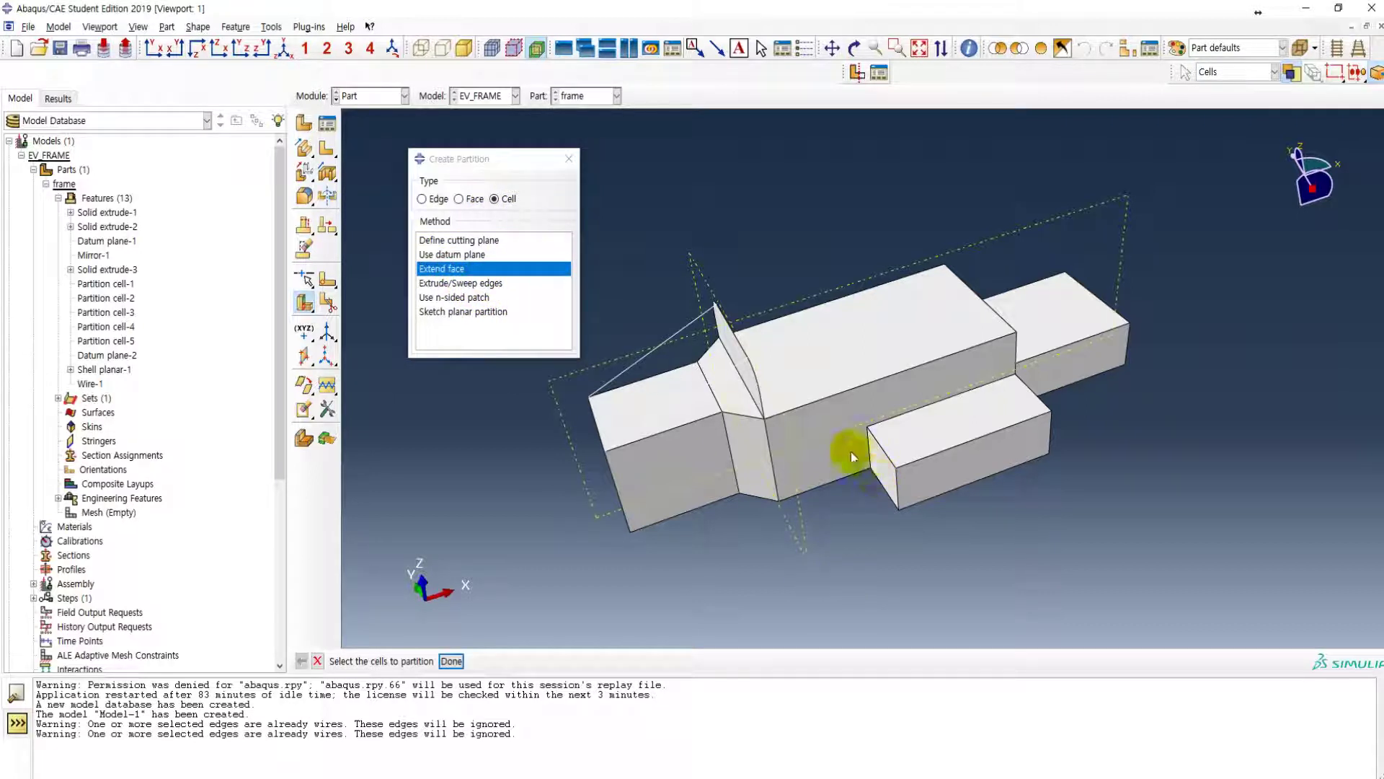
click(828, 444)
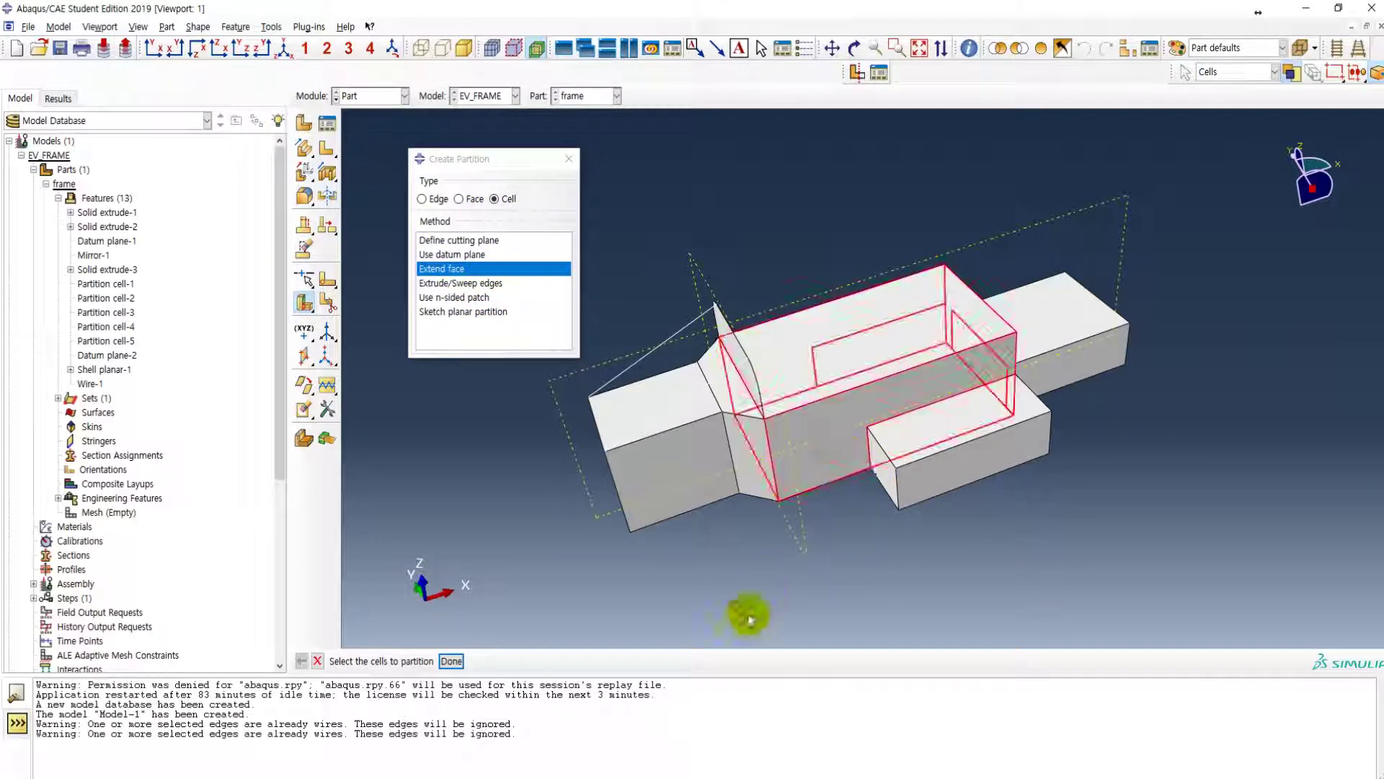
click(452, 662)
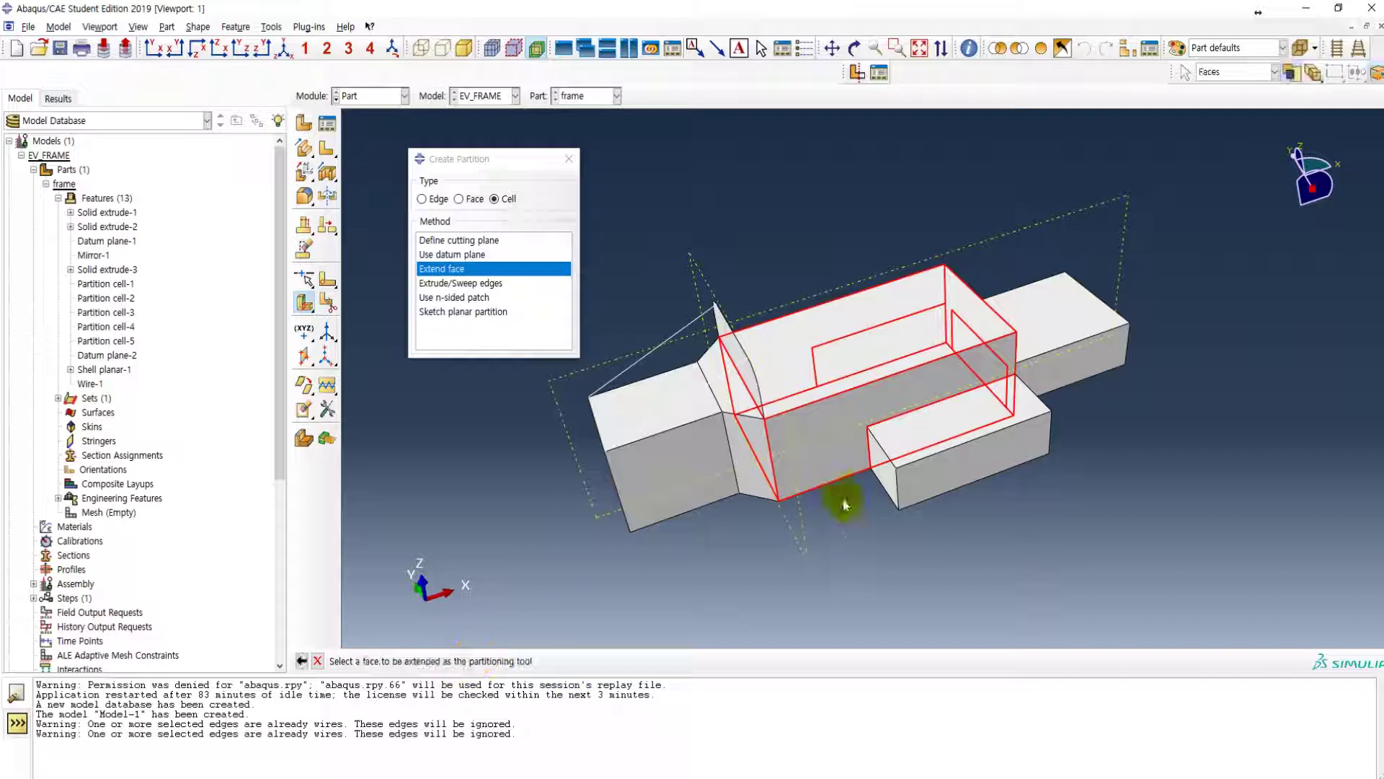
click(881, 477)
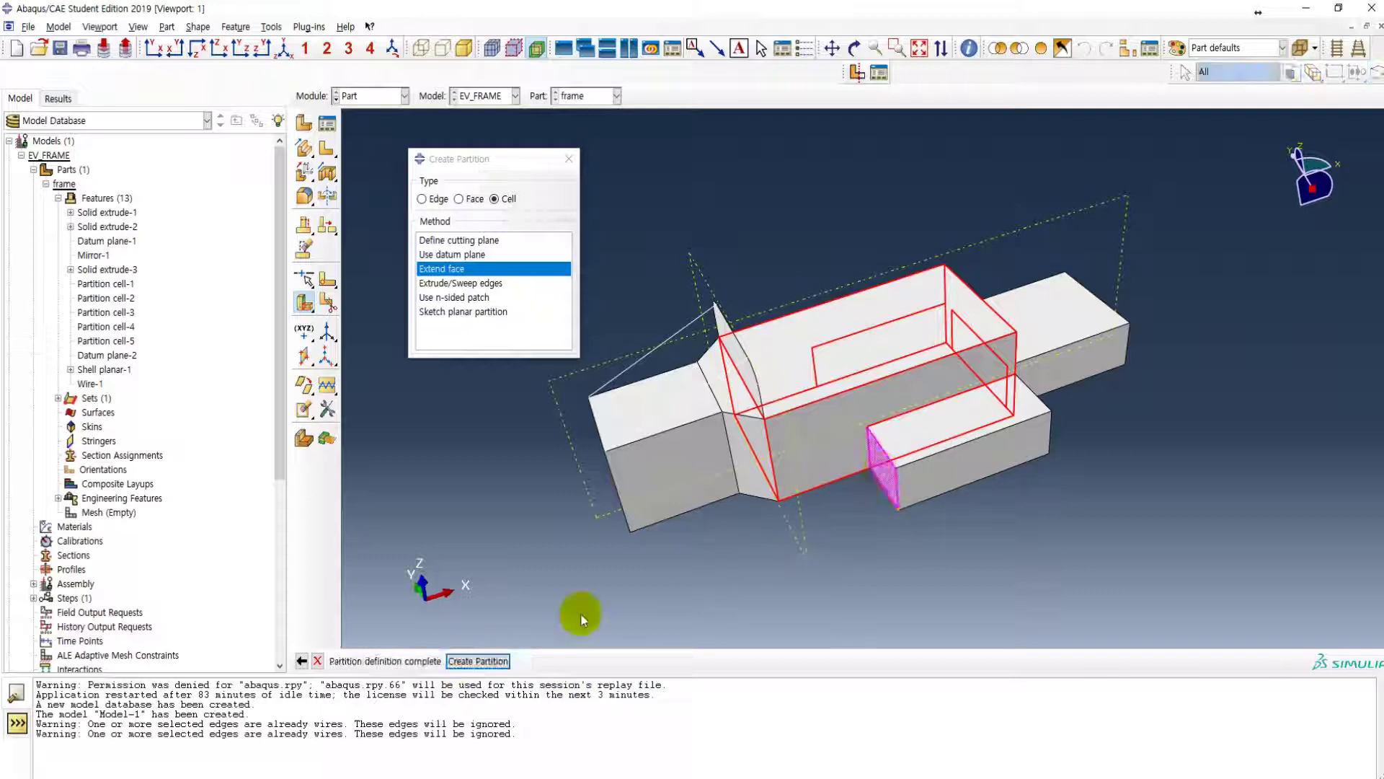
click(477, 661)
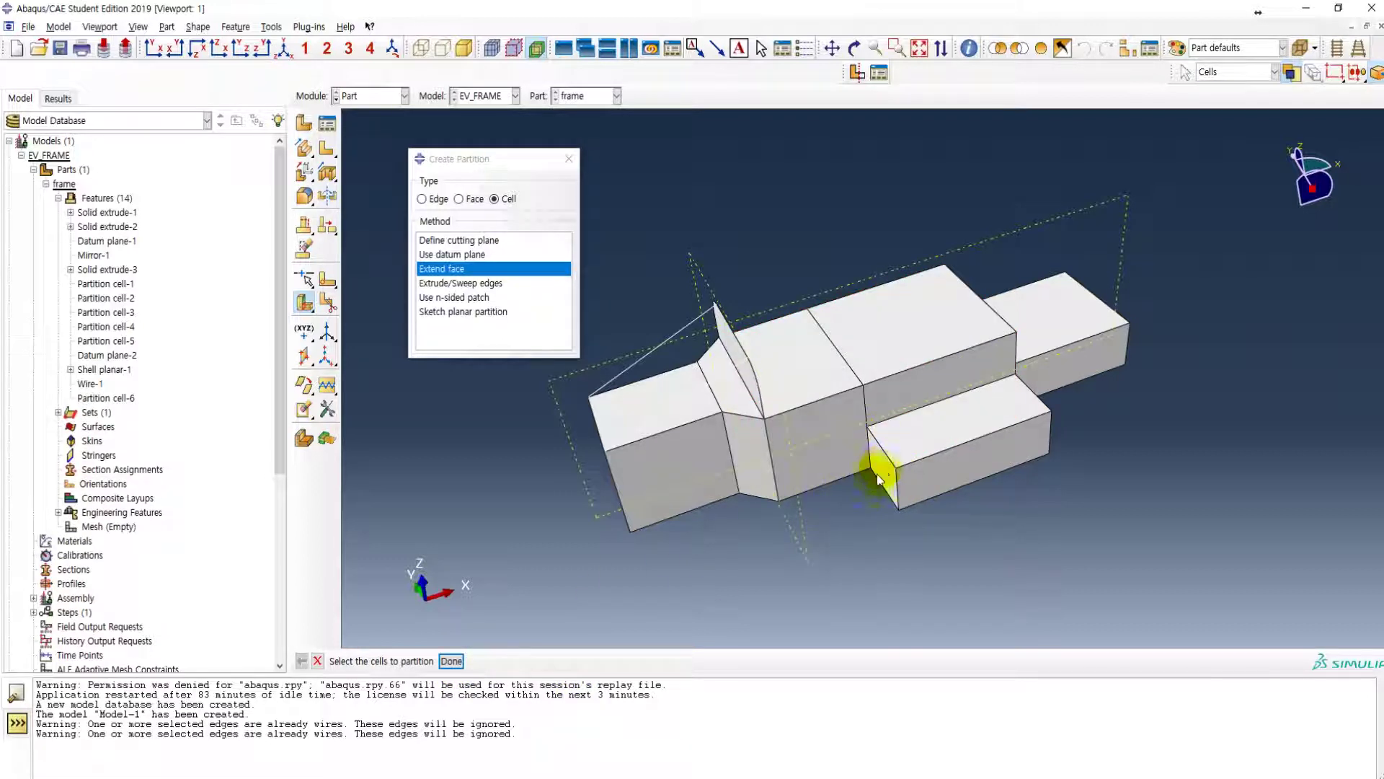
- Partition the rear cell of the central body by extending the near side box's top face
click(889, 392)
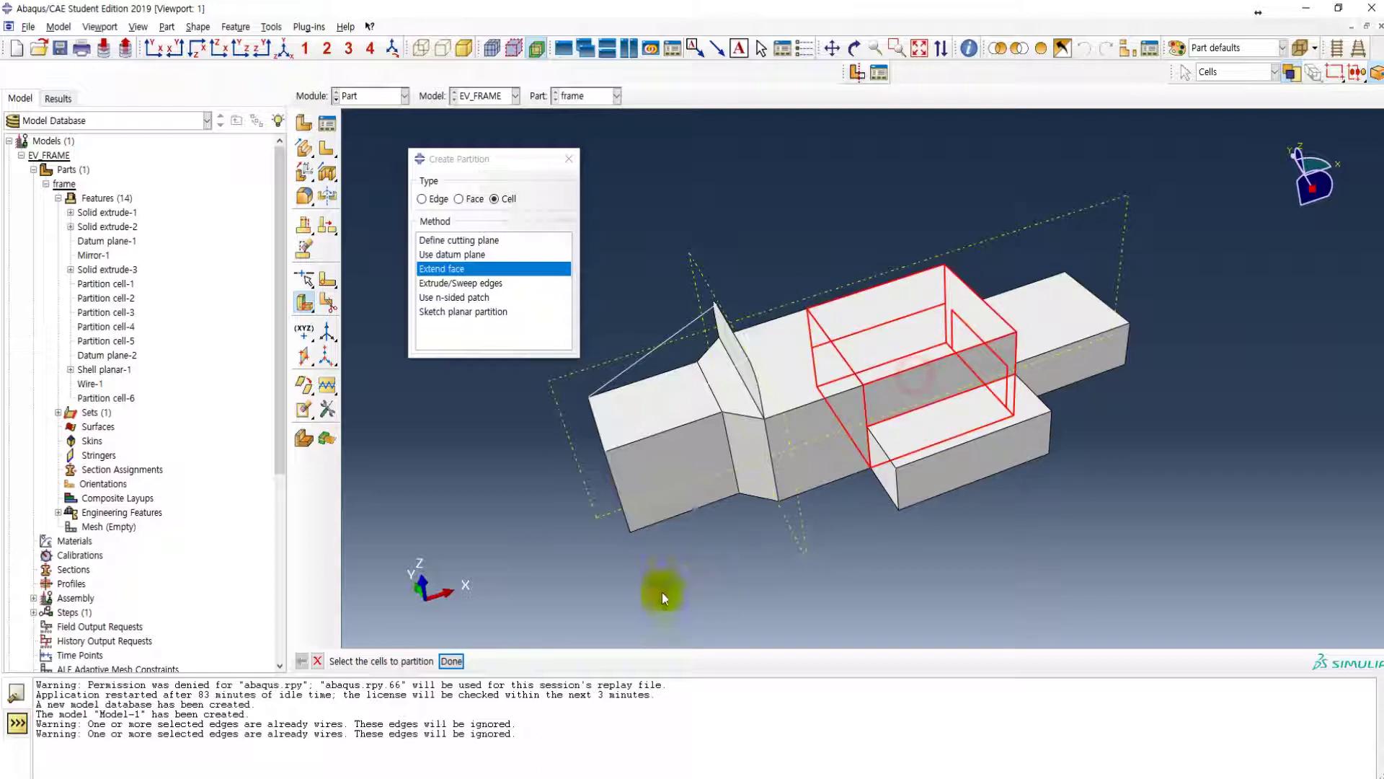
click(451, 661)
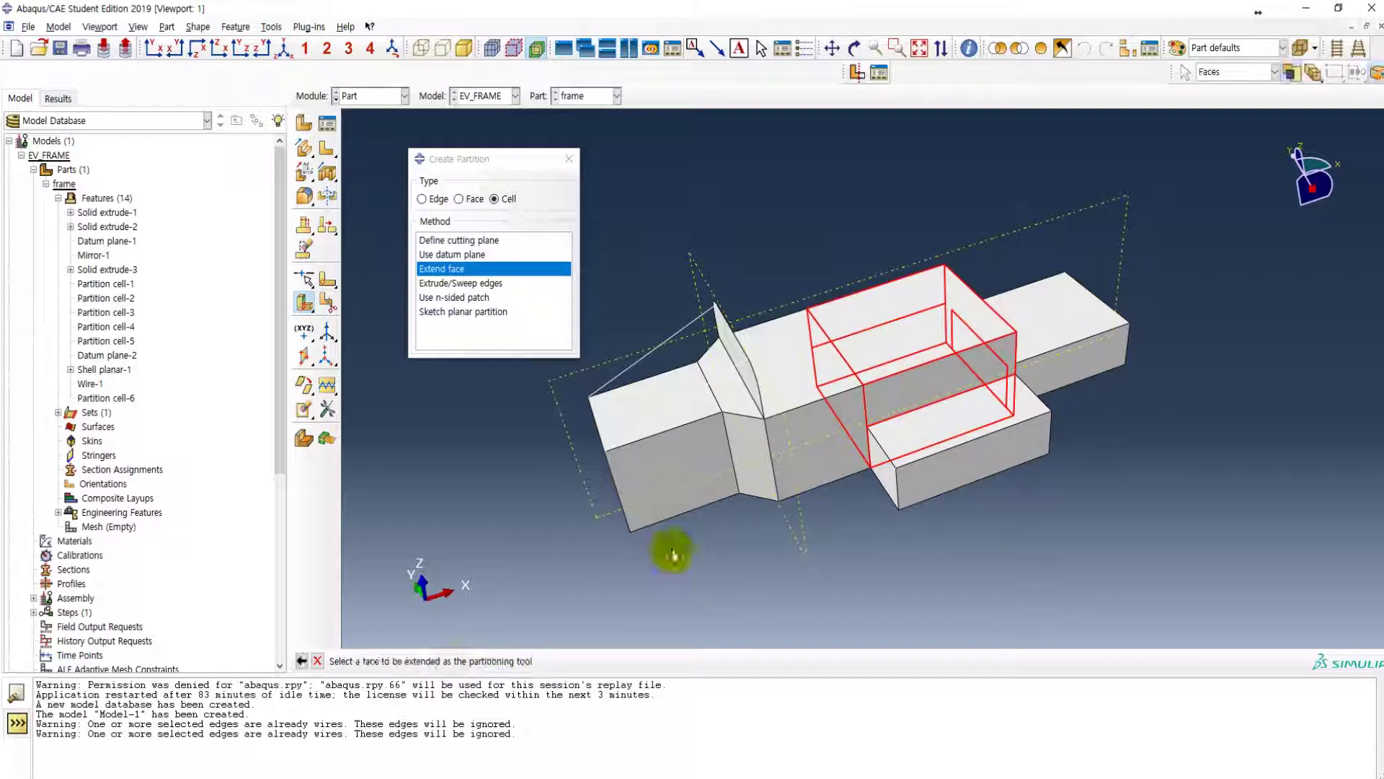
click(922, 445)
click(485, 661)
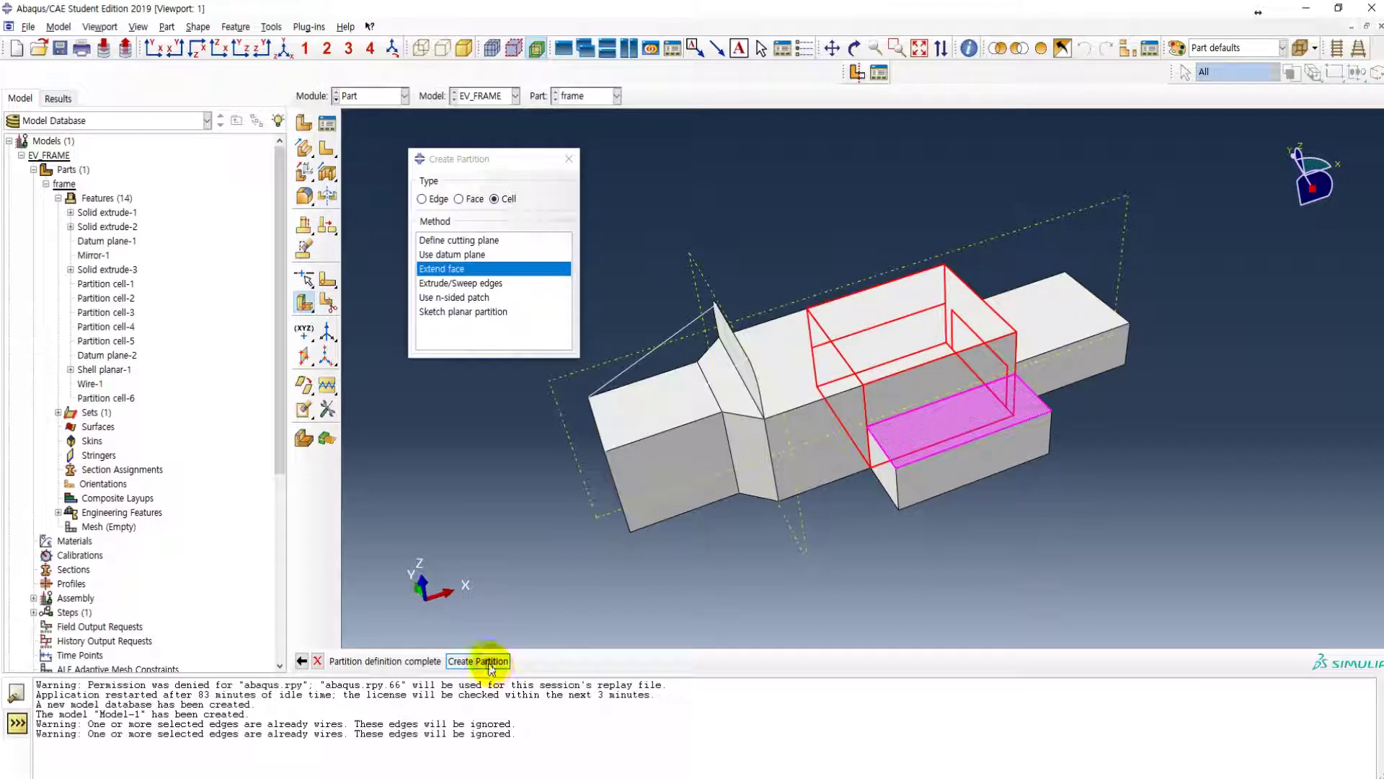
ctrl+alt+drag(937, 487, 721, 448)
ctrl+alt+drag(816, 450, 890, 404)
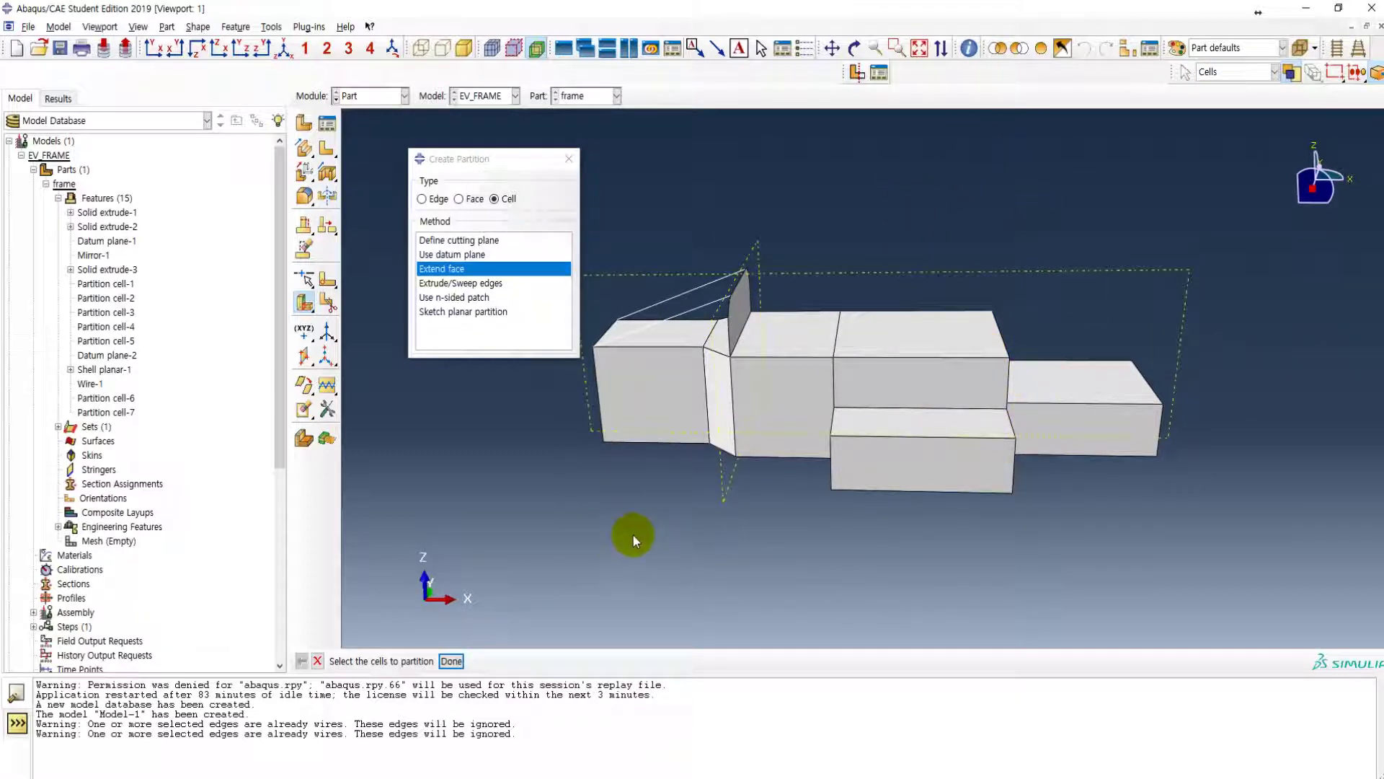
- Following the PDF's rear hoop page, start a planar wire sketch on the central body's rear face, oriented by its far vertical edge
key(alt+Tab)
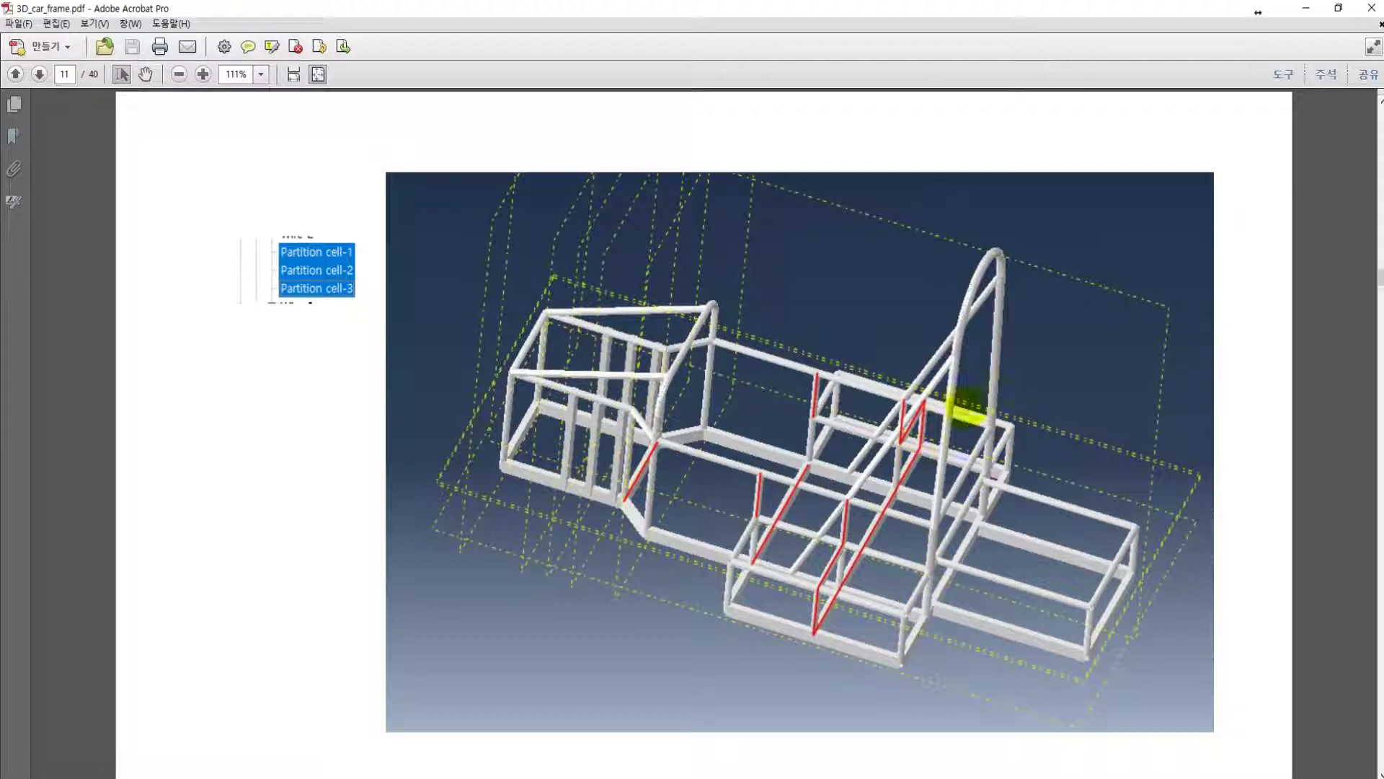
scroll(858, 469, down, 2)
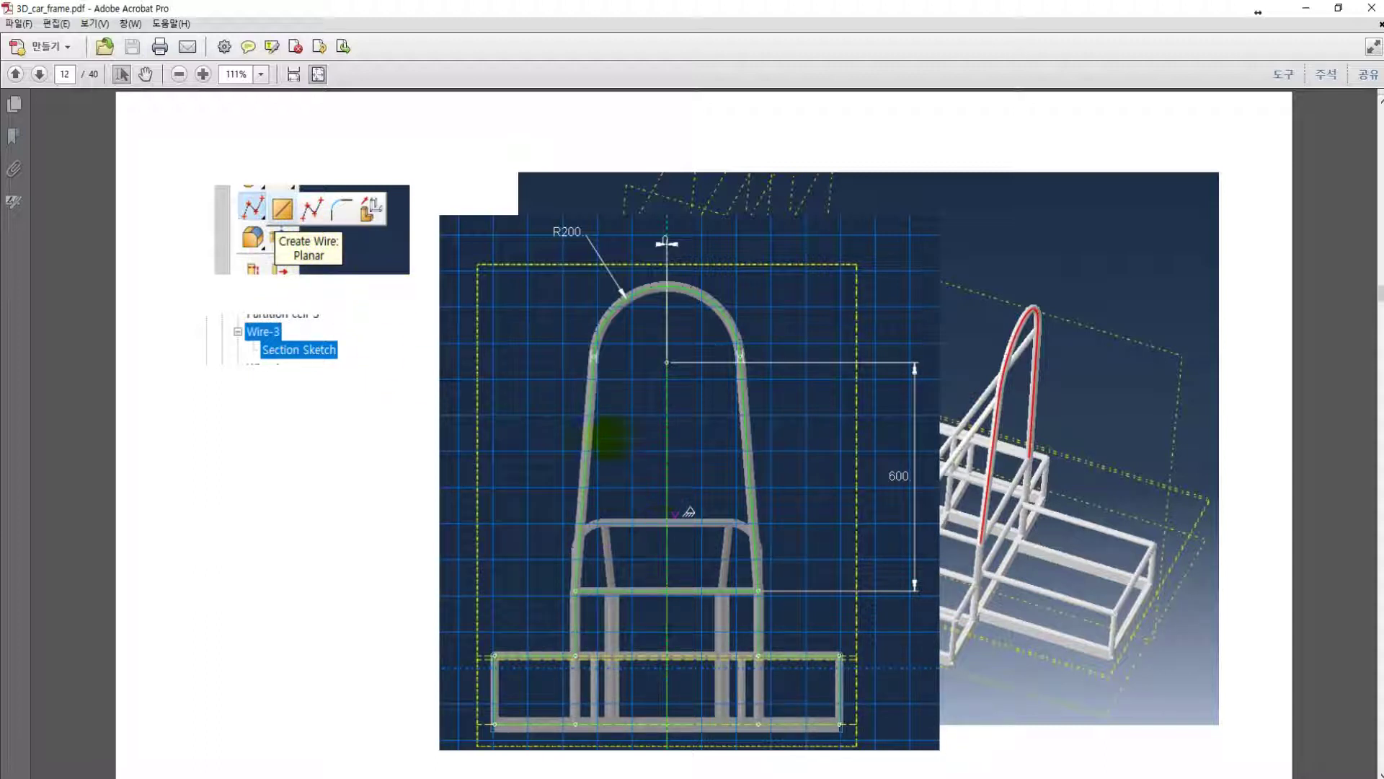
click(1307, 12)
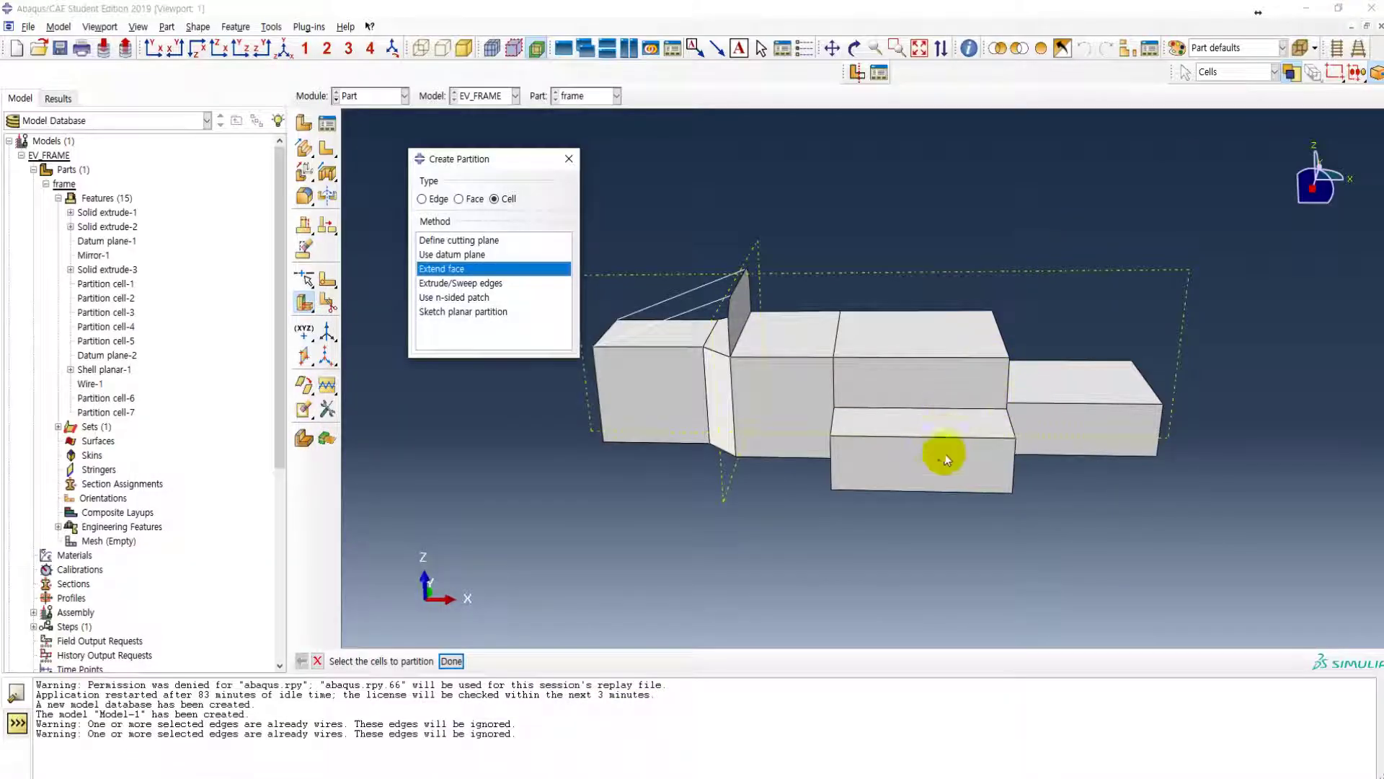
ctrl+alt+drag(949, 447, 1013, 402)
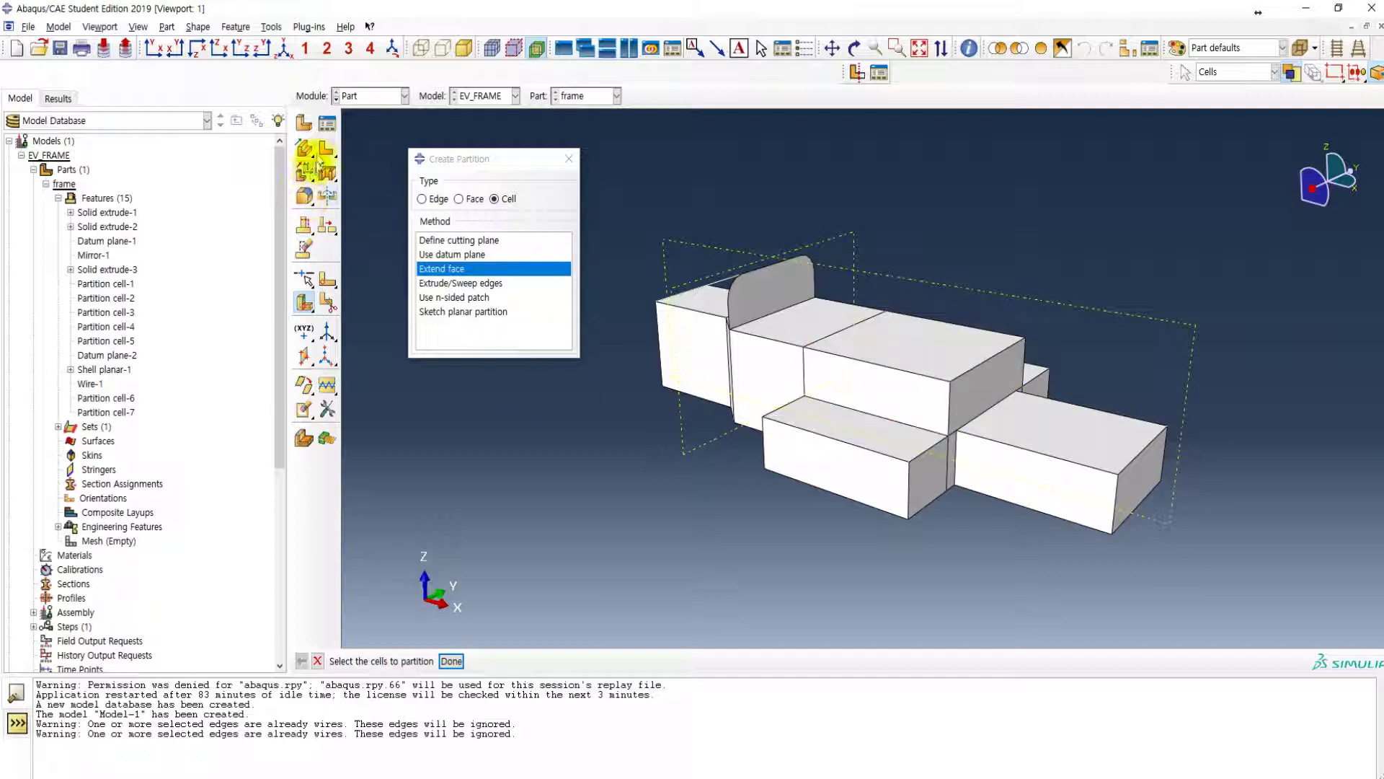
click(301, 178)
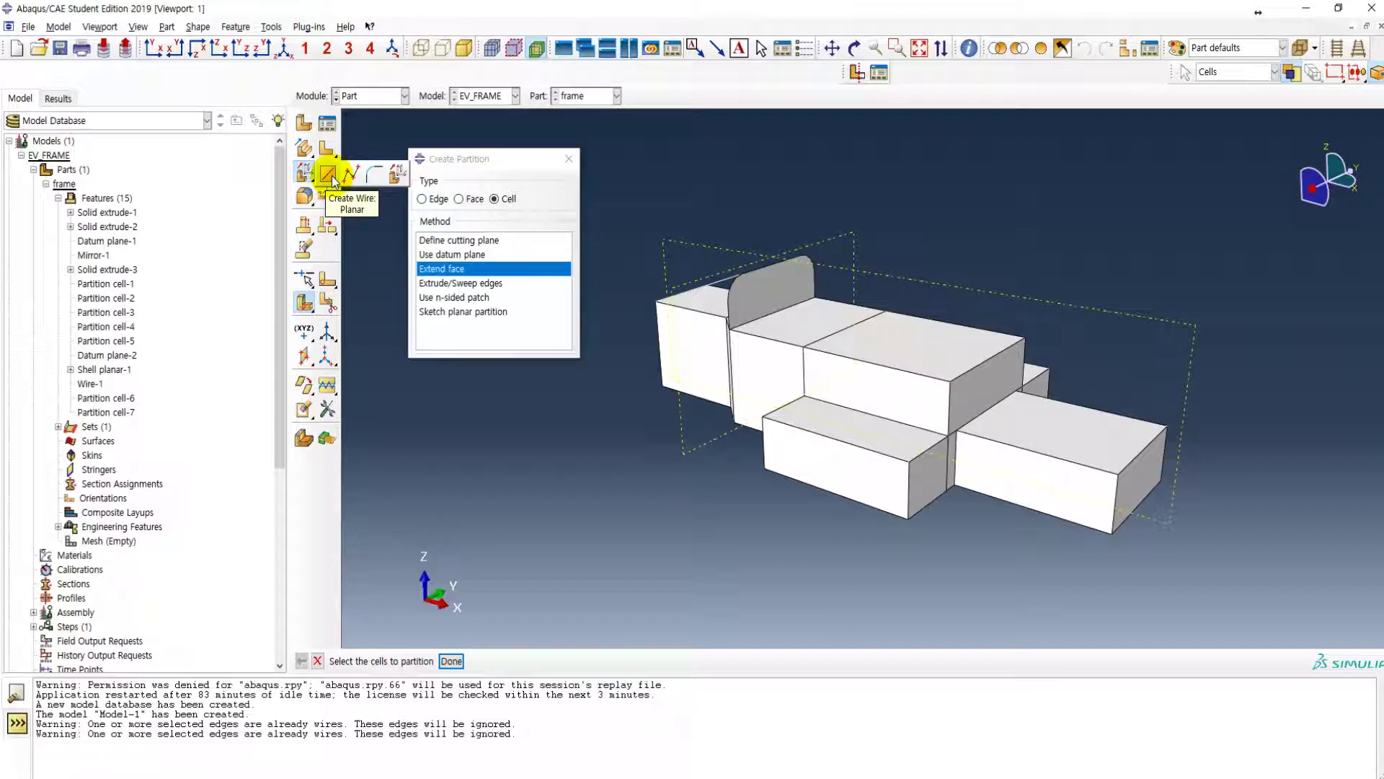
click(328, 175)
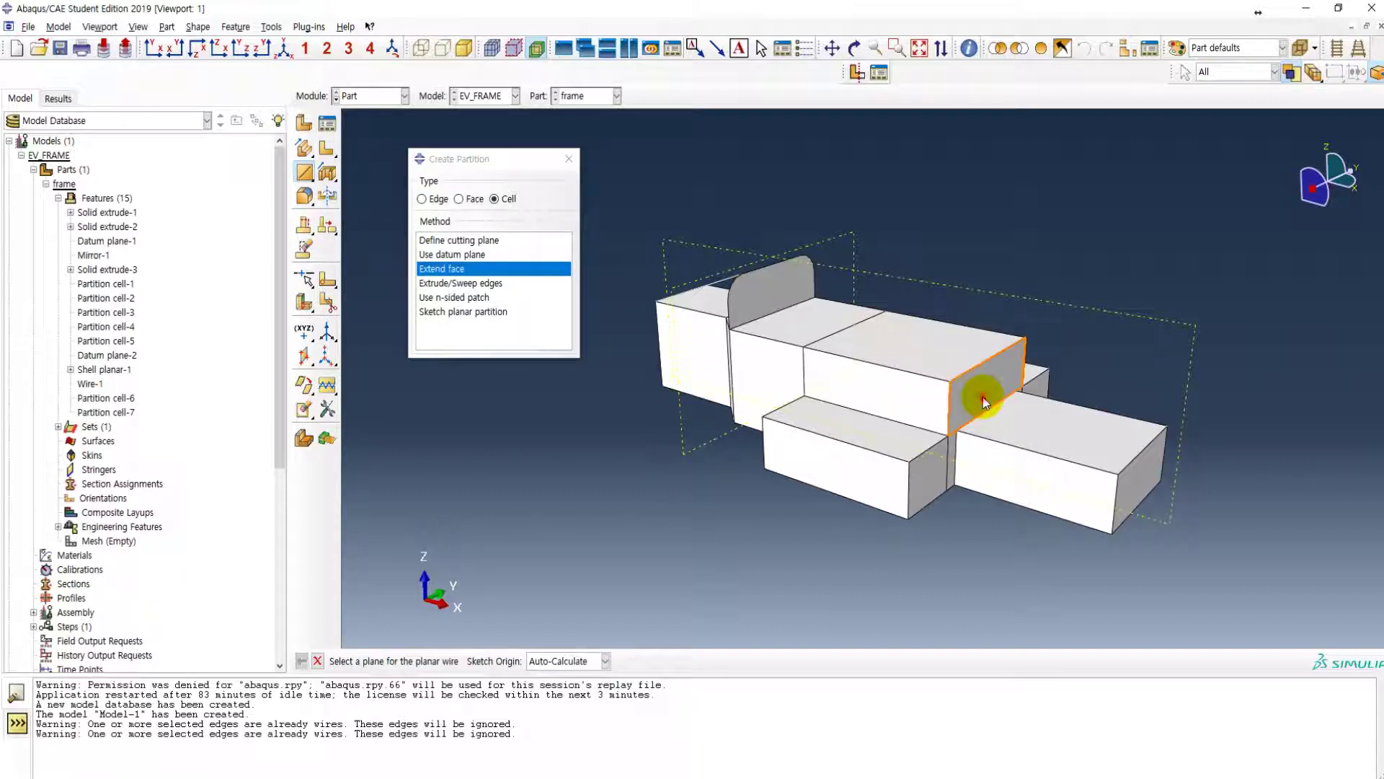
click(985, 401)
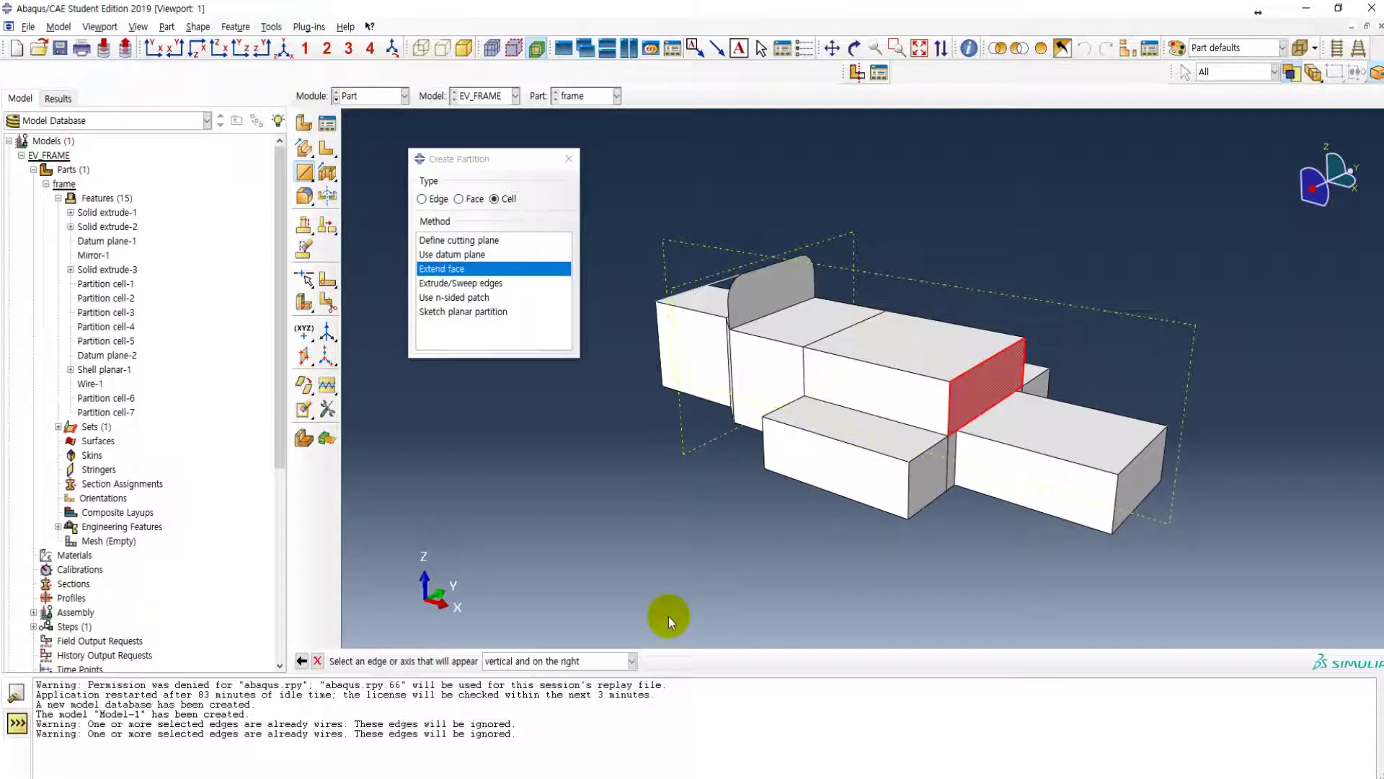
click(1029, 372)
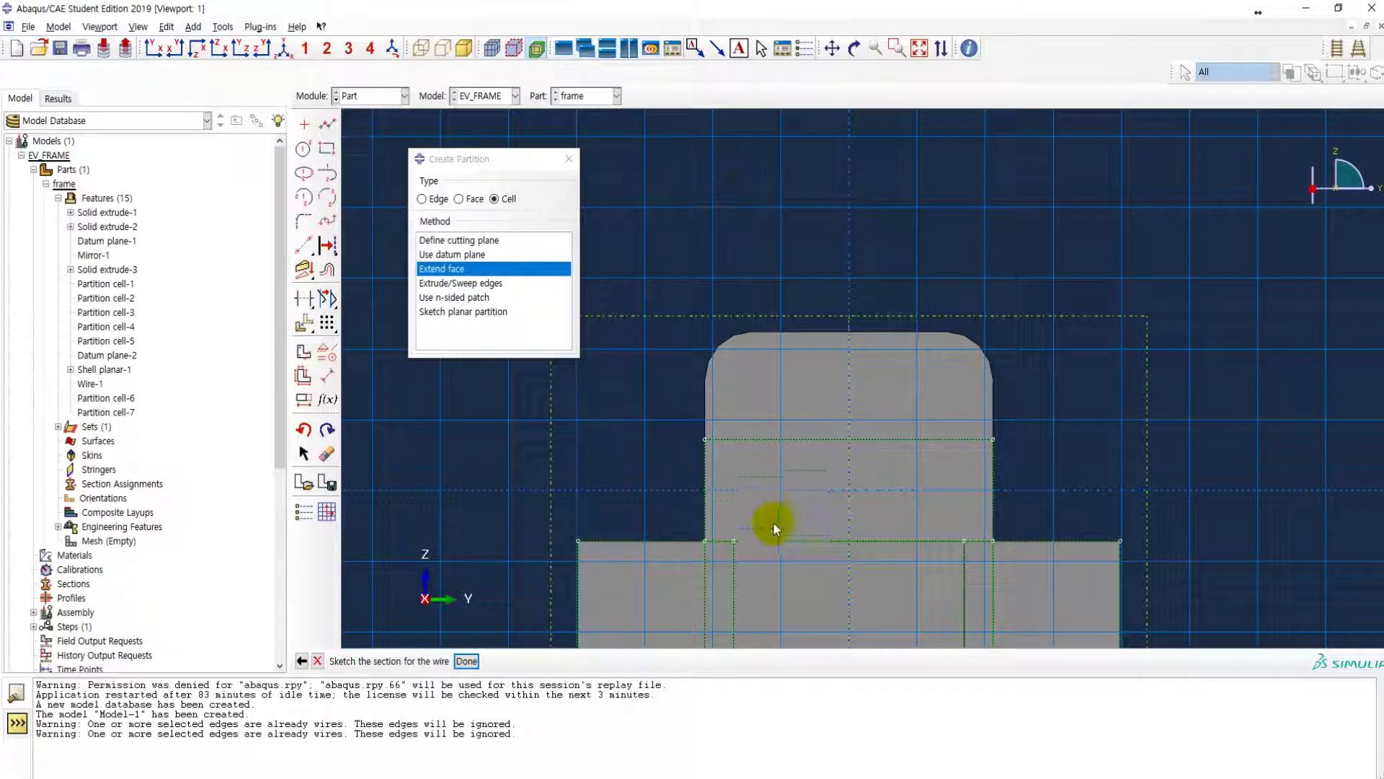
- Add a vertical construction line through the sketch's centre and apply a Fixed constraint to it
scroll(773, 521, down, 2)
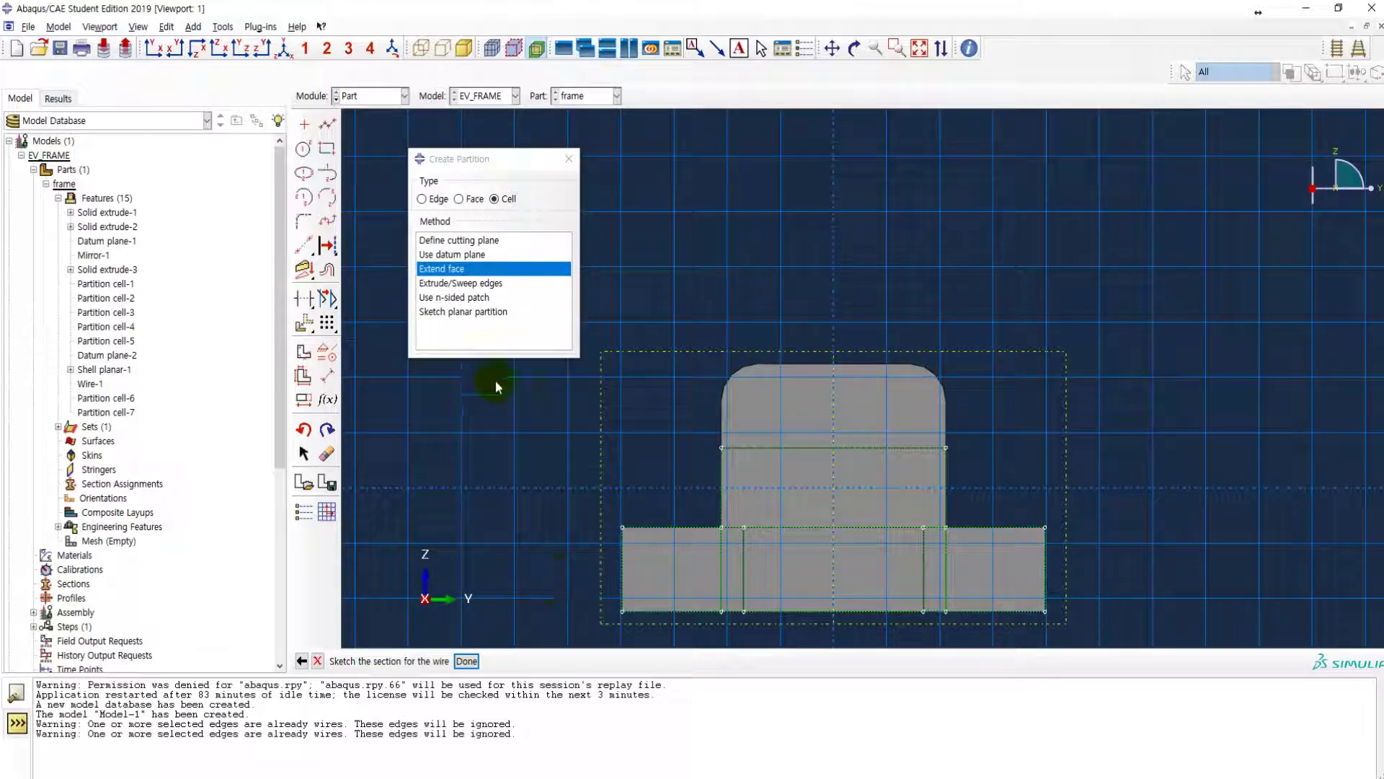
click(303, 245)
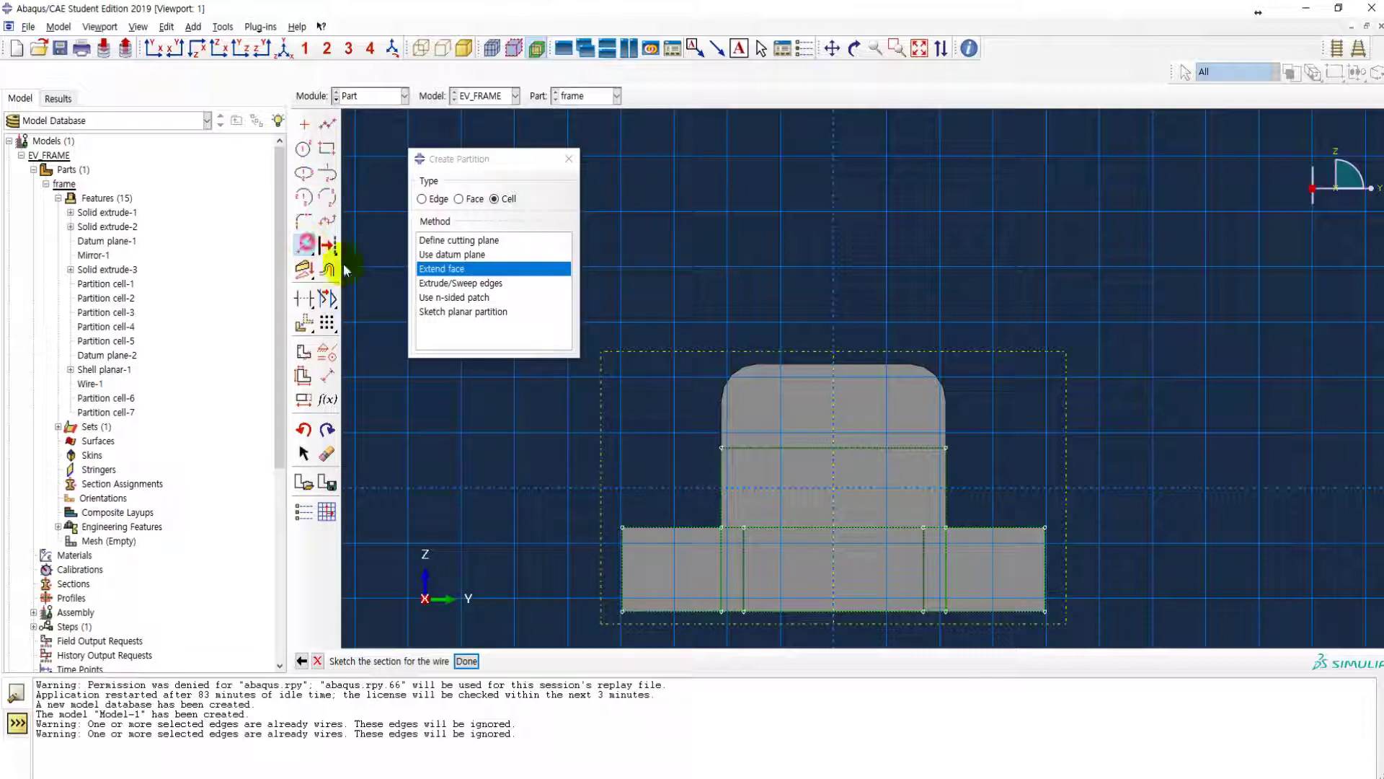
click(834, 397)
key(Escape)
click(330, 374)
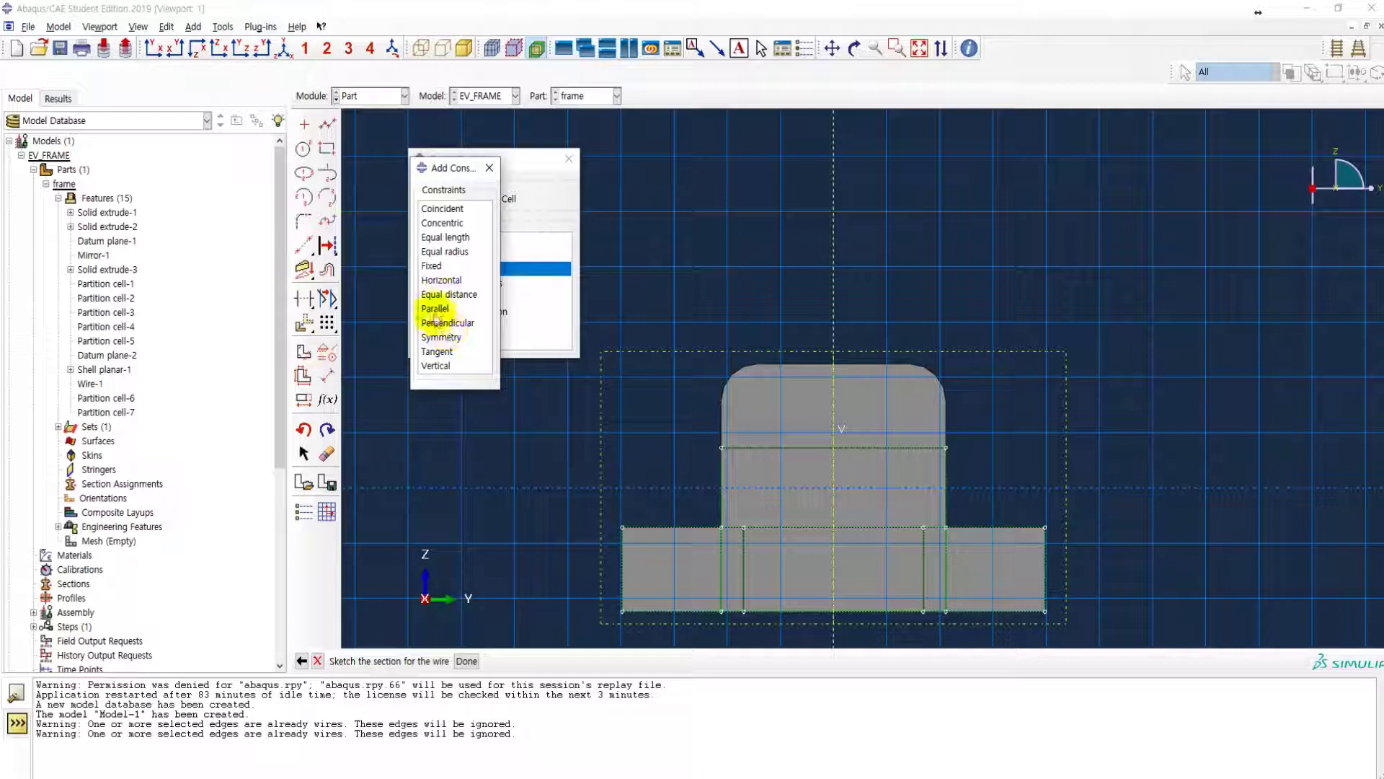
click(432, 265)
click(834, 317)
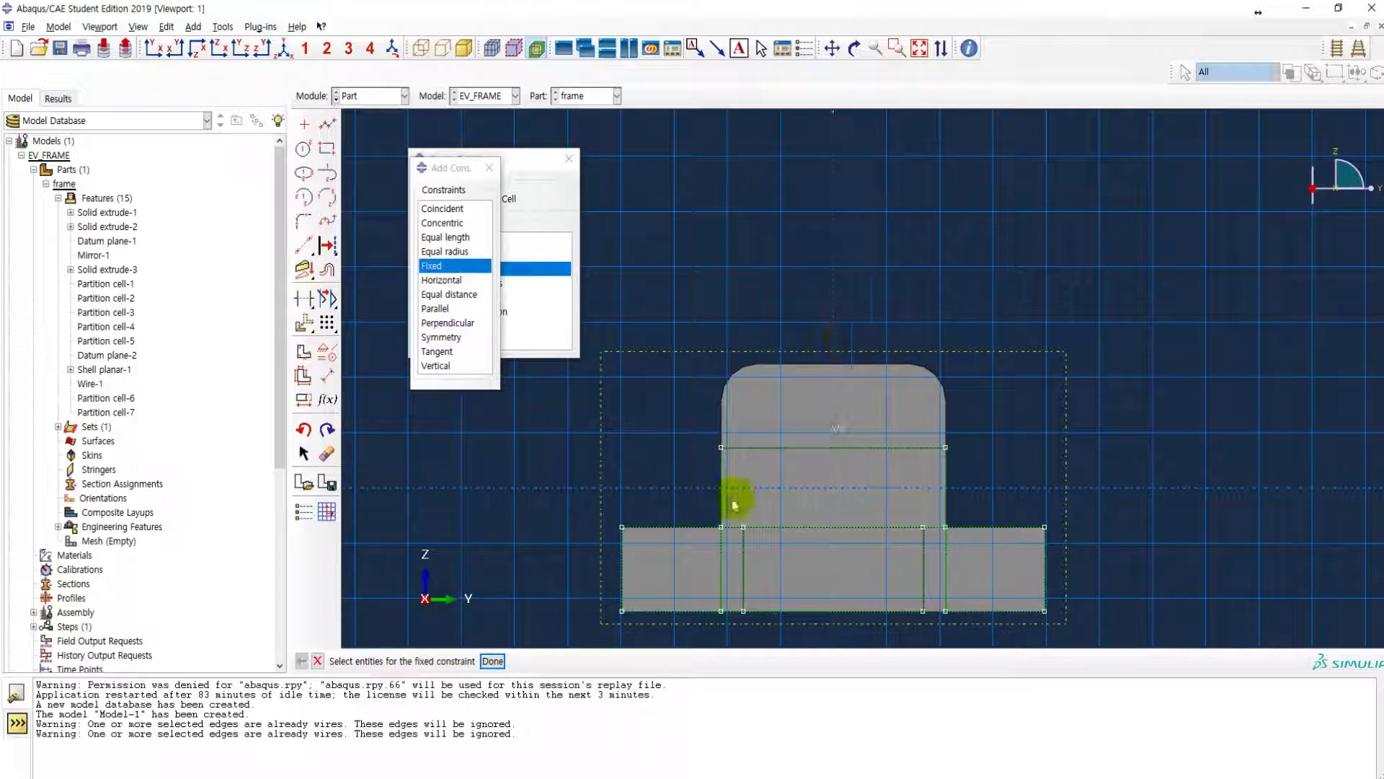
click(489, 167)
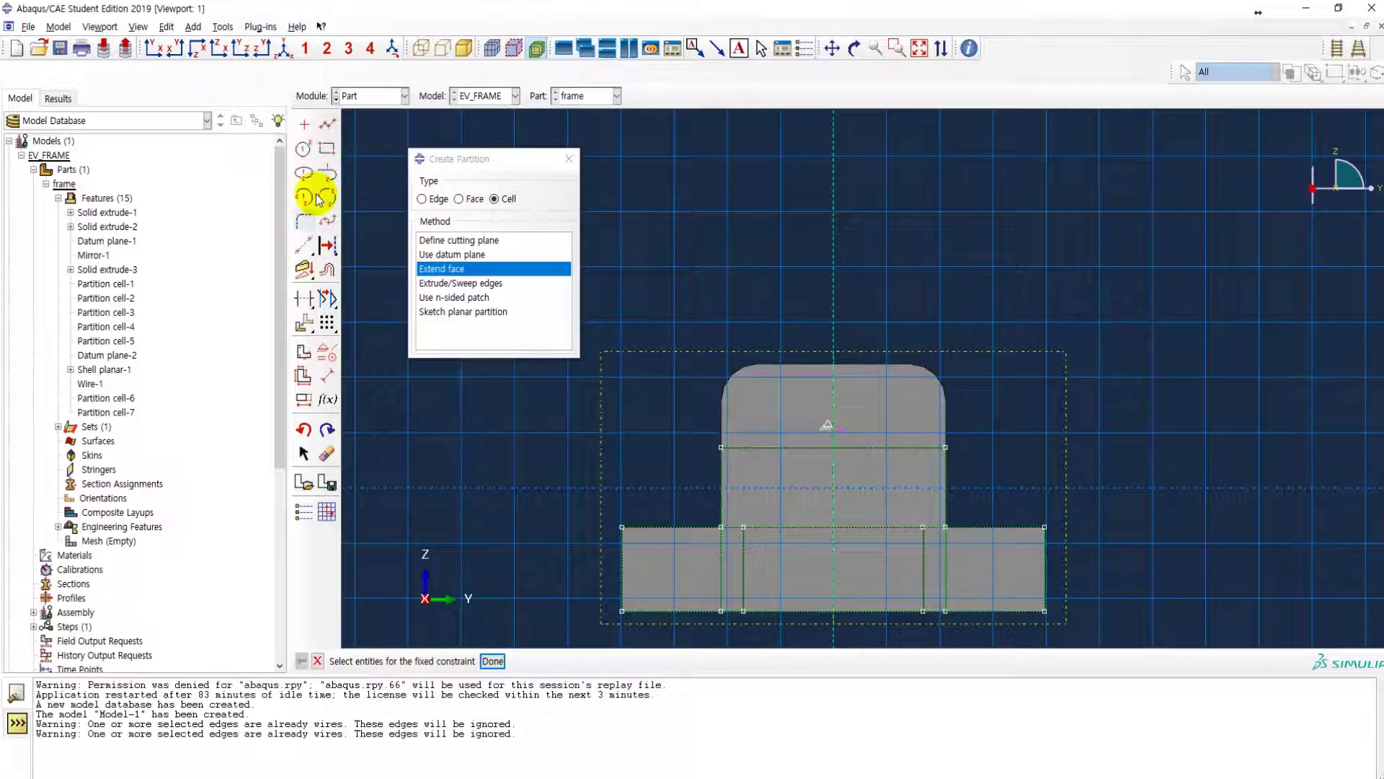
- Sketch the rear hoop's left leg as a line rising from the central body's upper-left corner and slanting inward
click(326, 126)
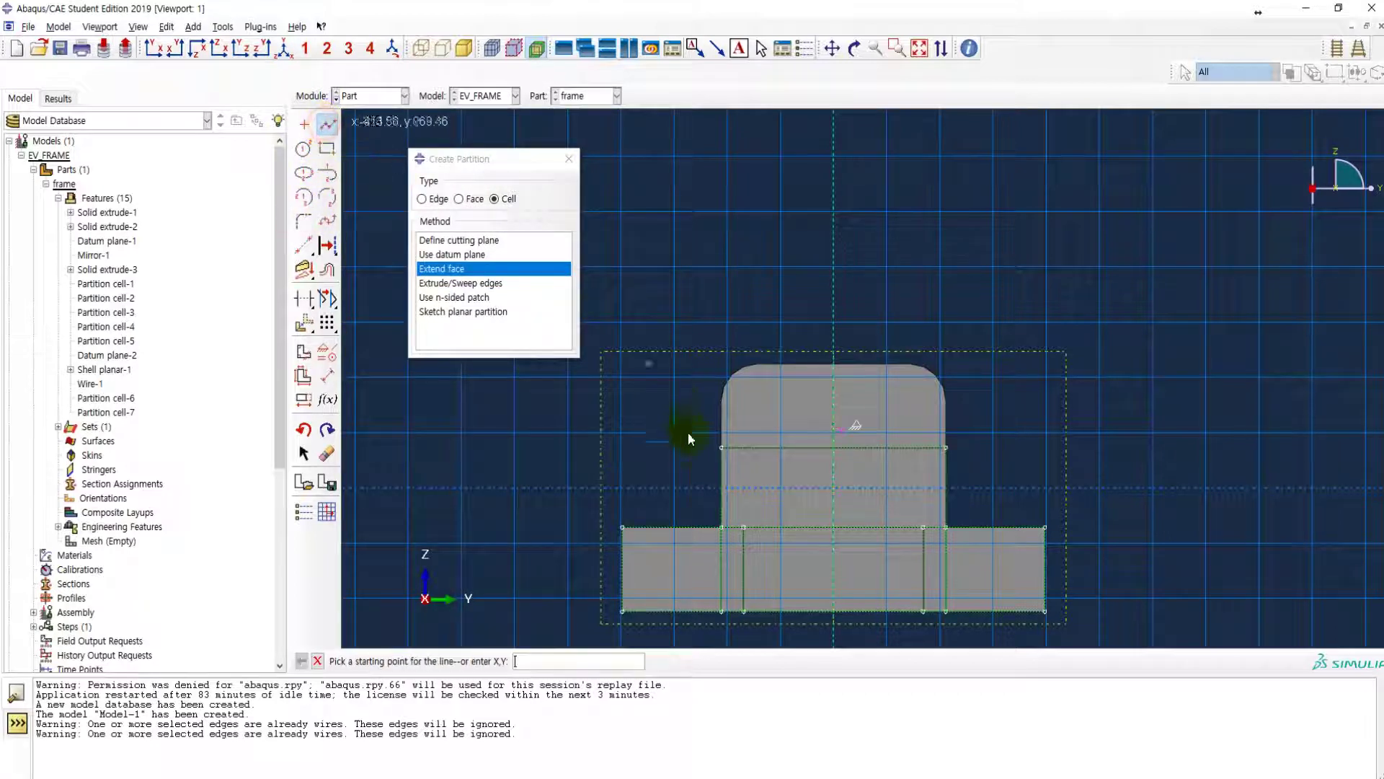
click(720, 447)
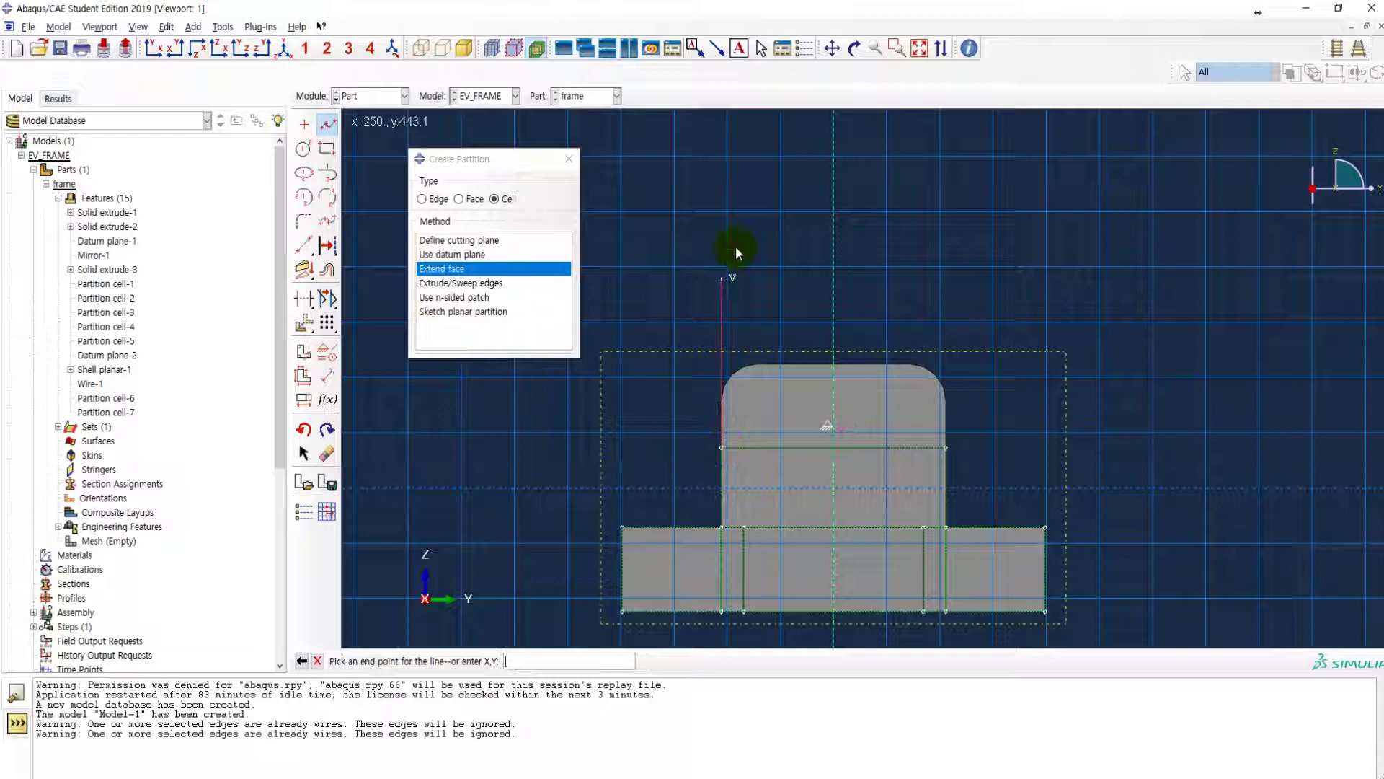
click(770, 156)
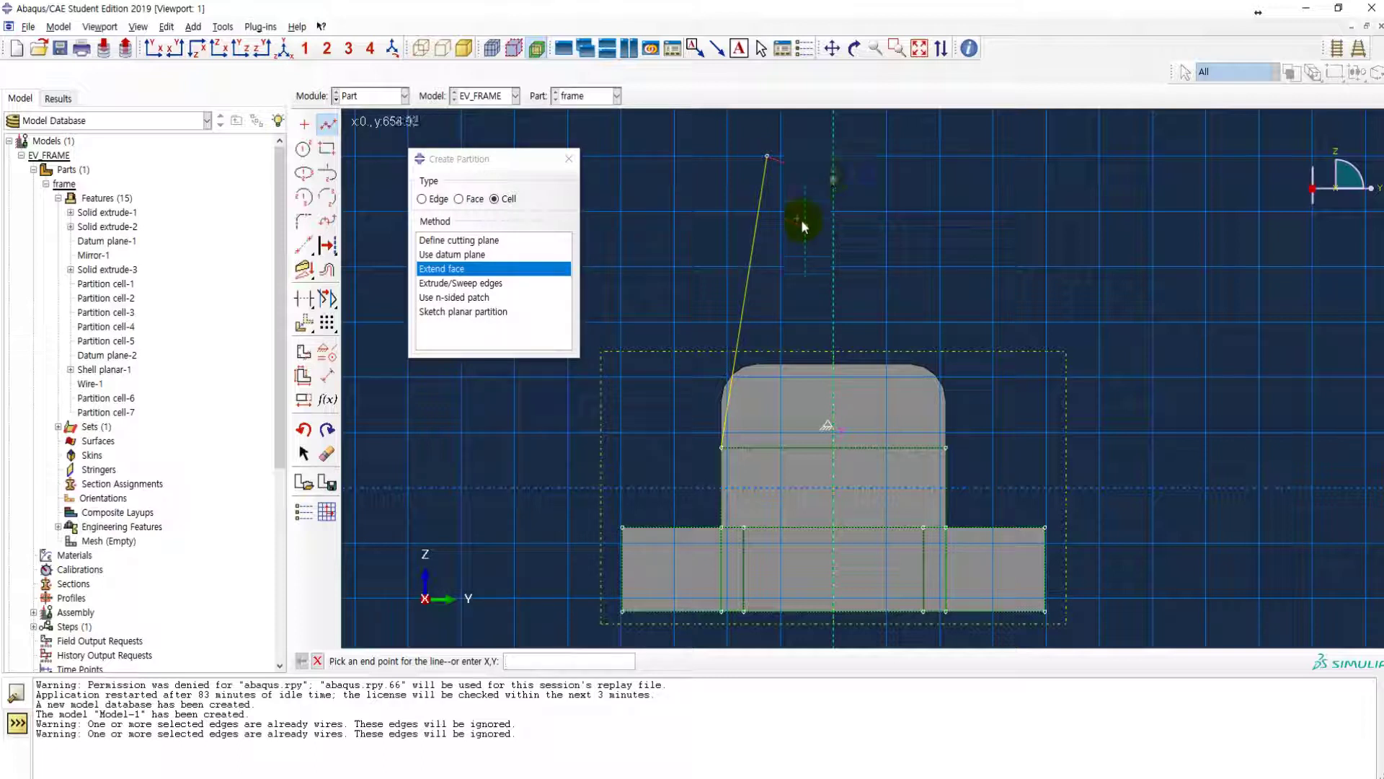
middle_click(797, 299)
scroll(681, 375, down, 2)
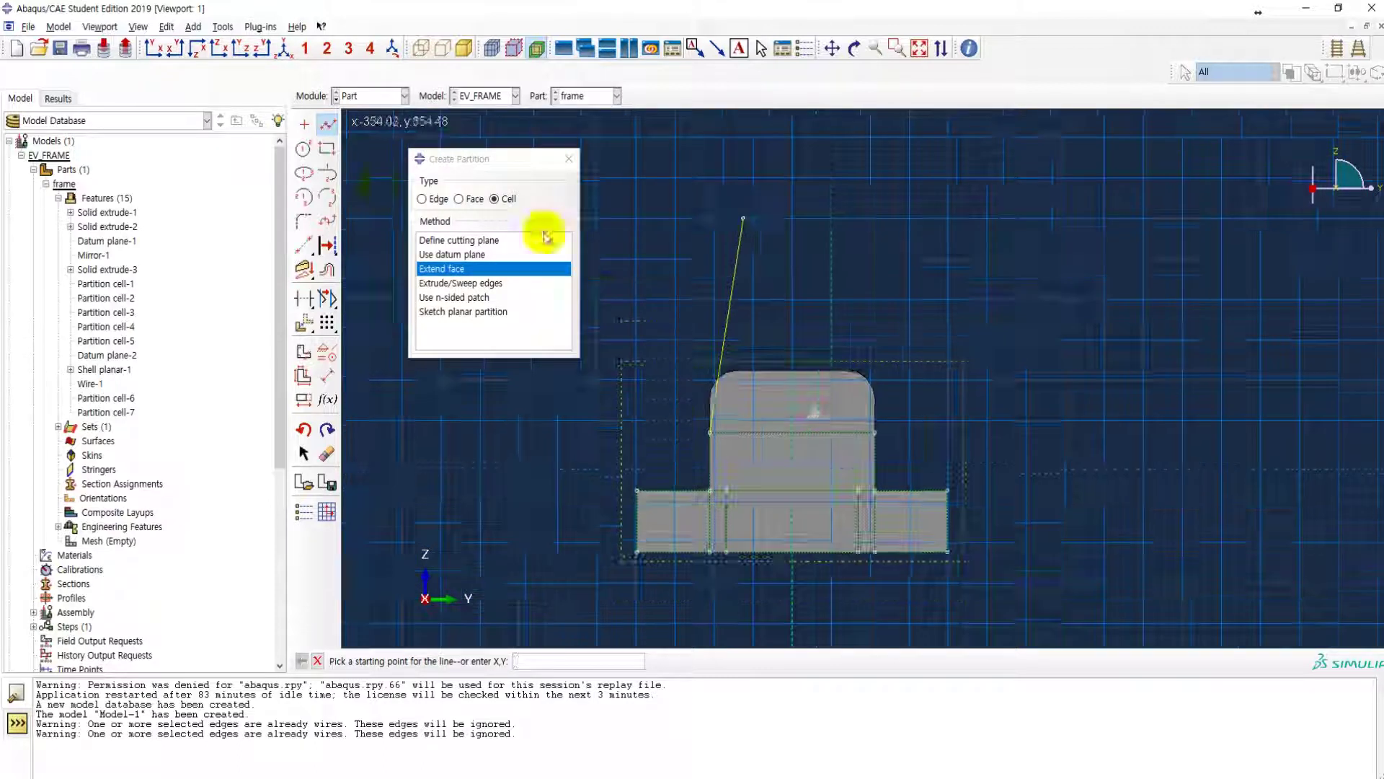
- Following the PDF's hoop page, sketch a circle centred on the vertical construction line and passing through the left leg's upper end
click(304, 150)
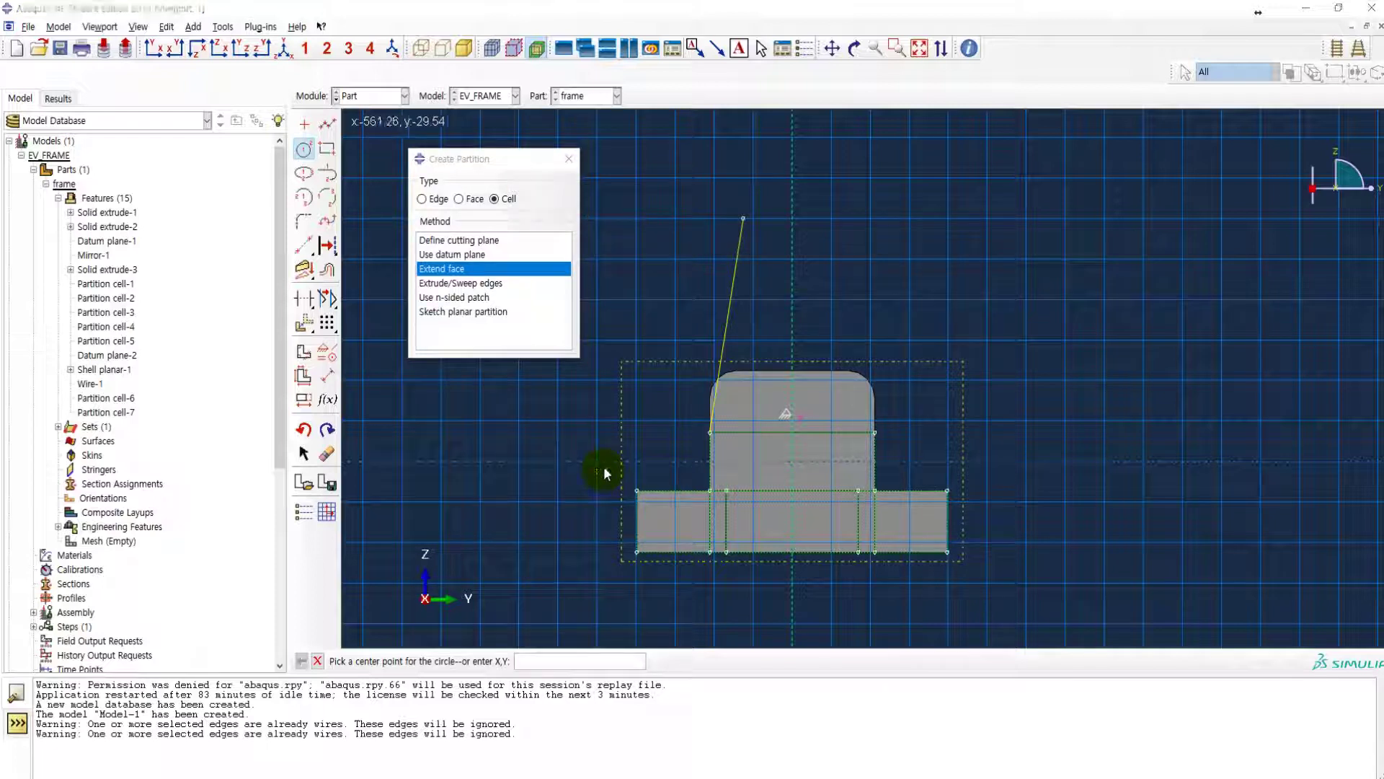
key(alt+Tab)
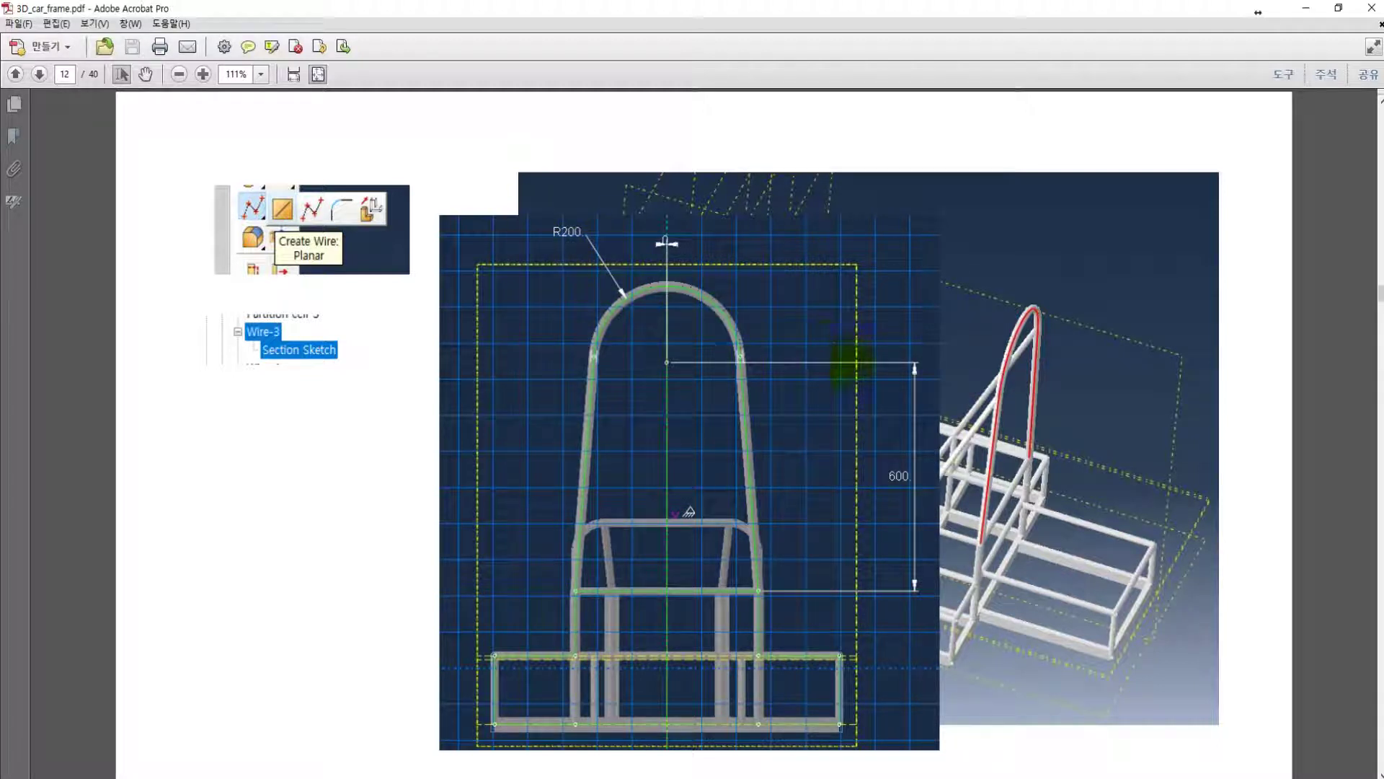
click(1304, 14)
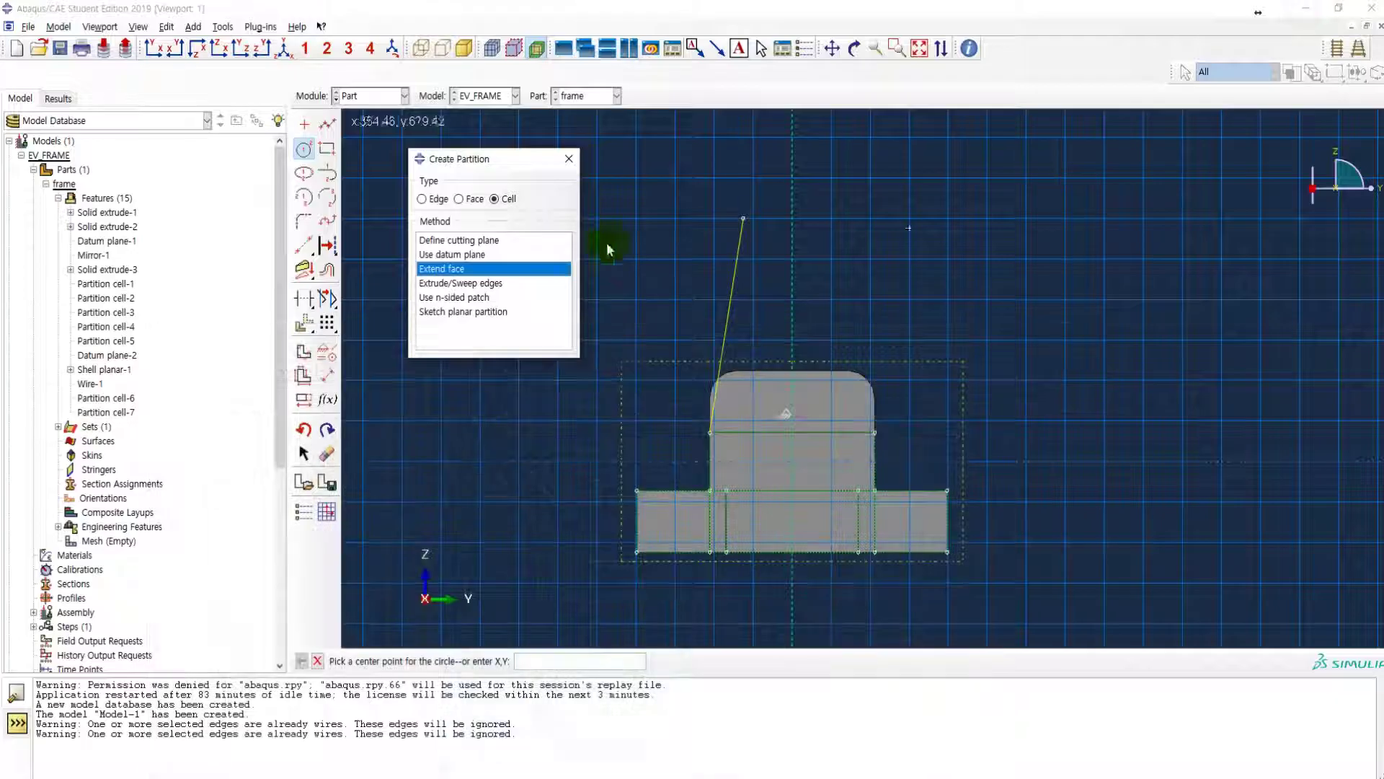
click(304, 150)
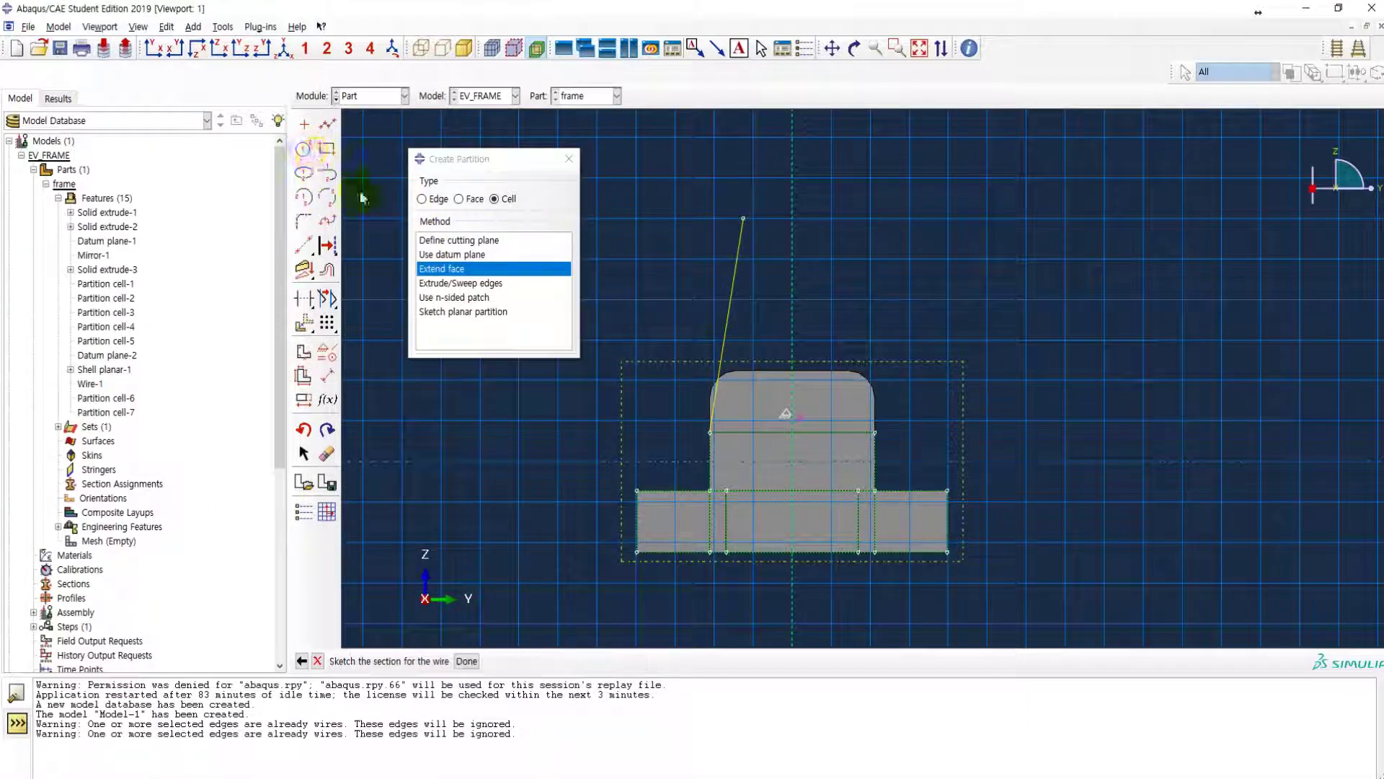
click(792, 217)
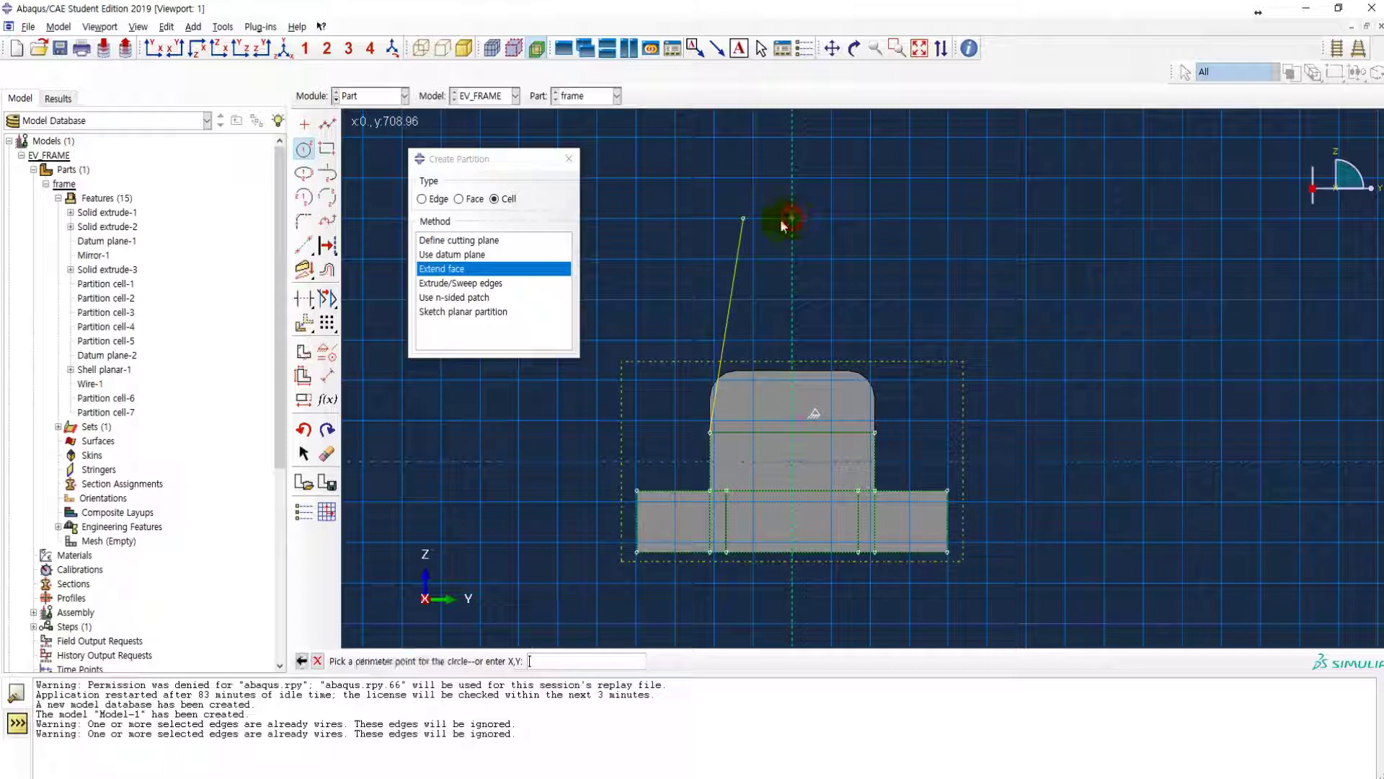
click(743, 218)
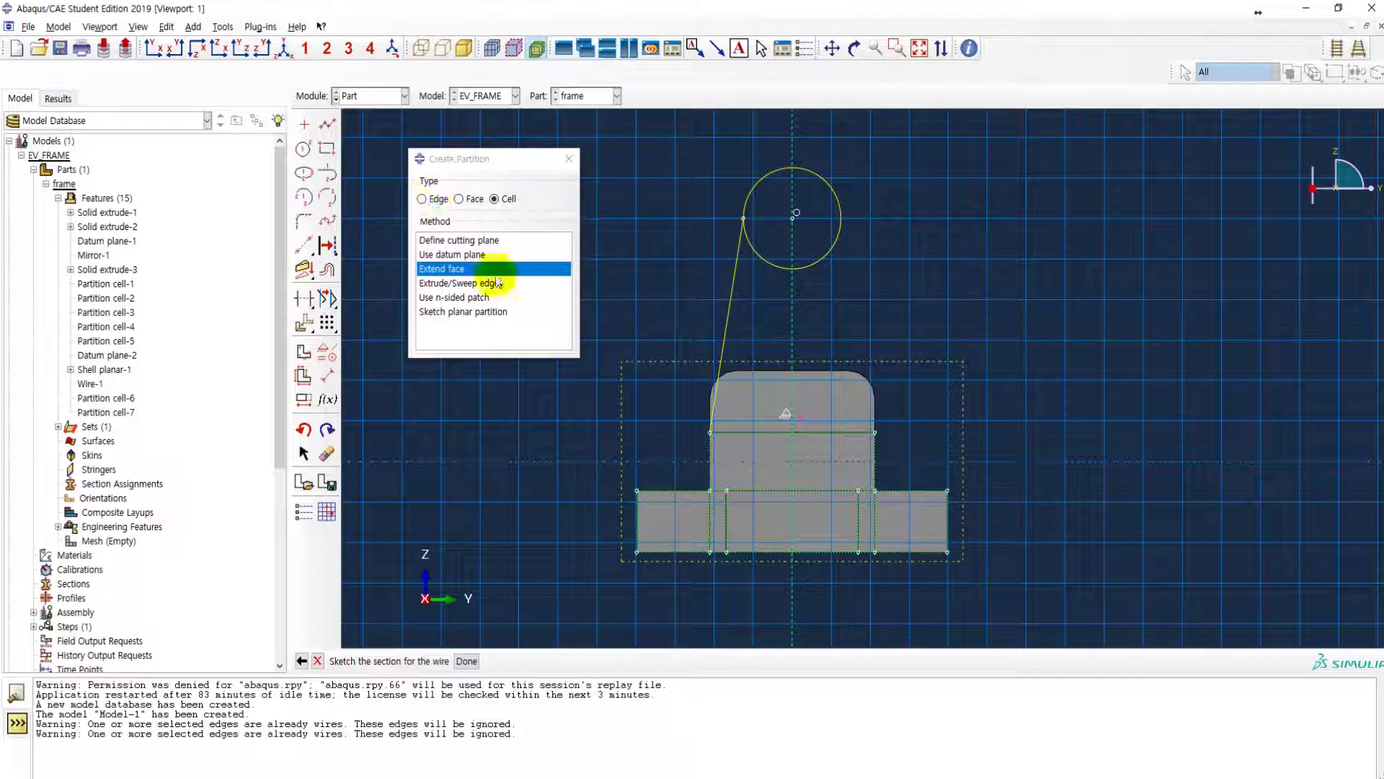
- Sketch the hoop's right leg as a line from the central body's upper-right corner to the circle's right side
click(327, 124)
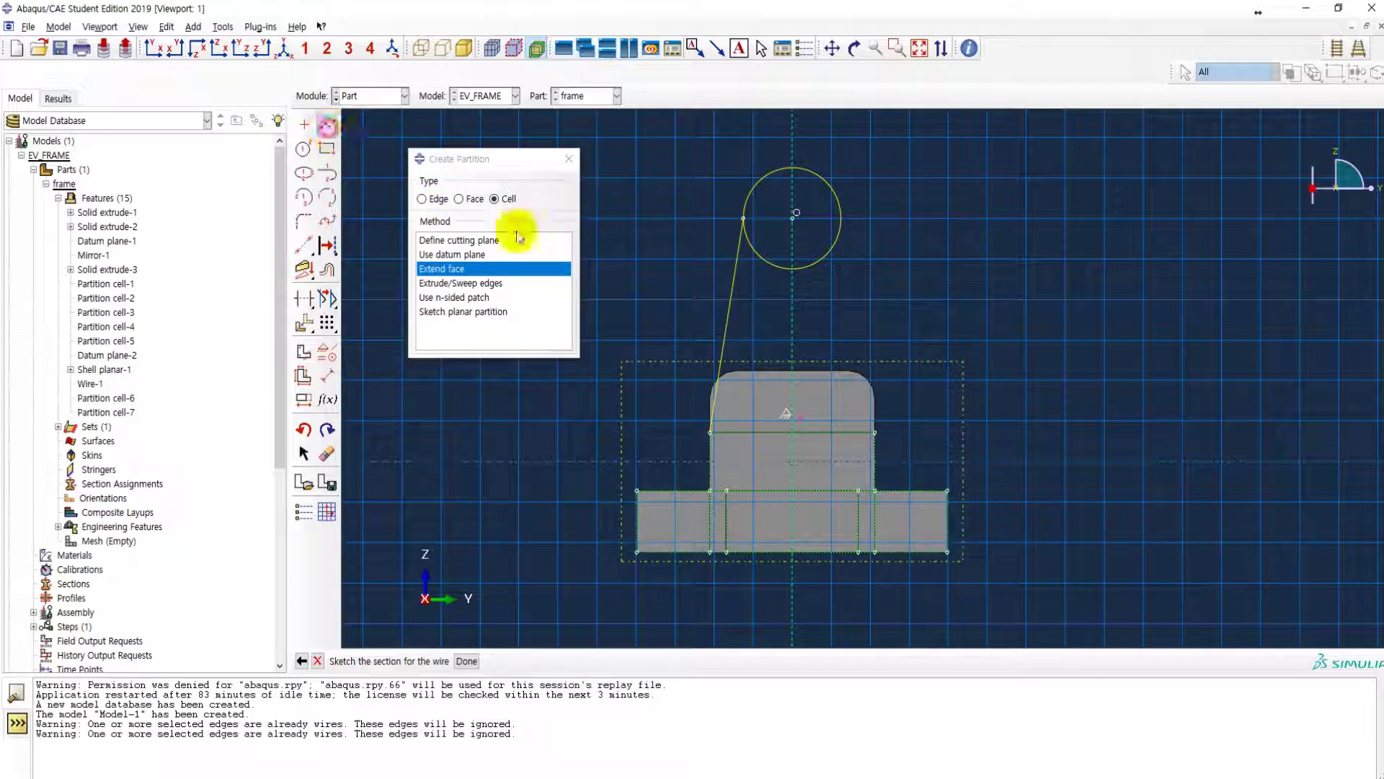
click(874, 432)
click(844, 219)
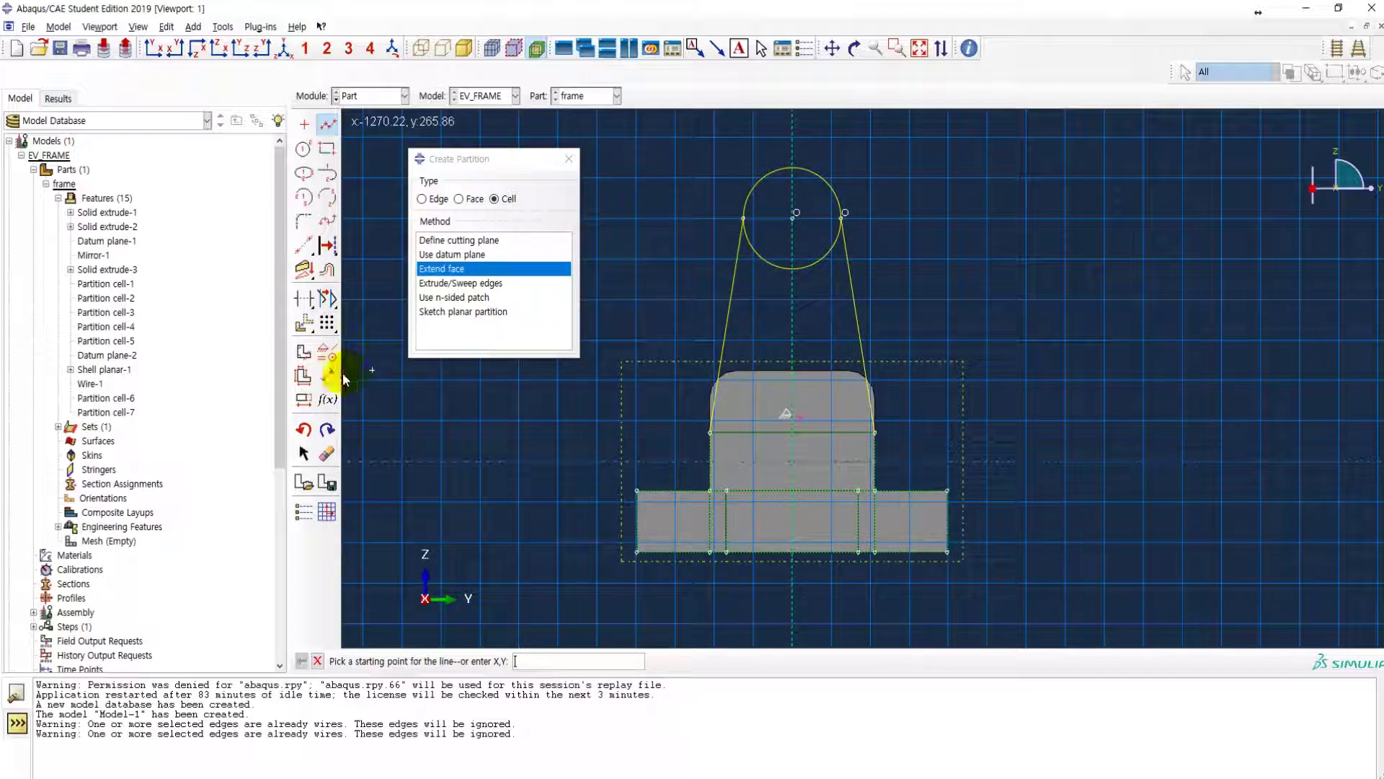
- Constrain both legs tangent to the circle and symmetric to each other about the vertical construction line
click(327, 352)
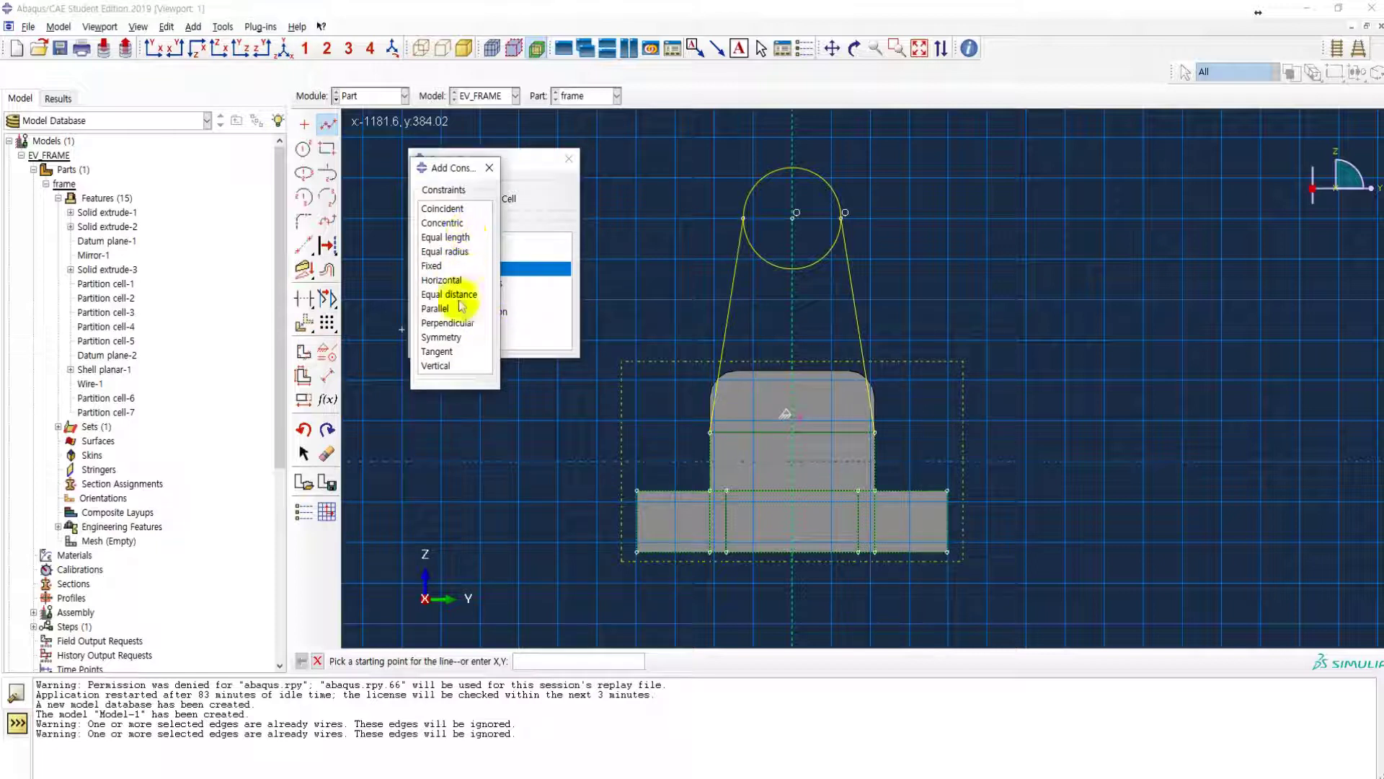
click(437, 351)
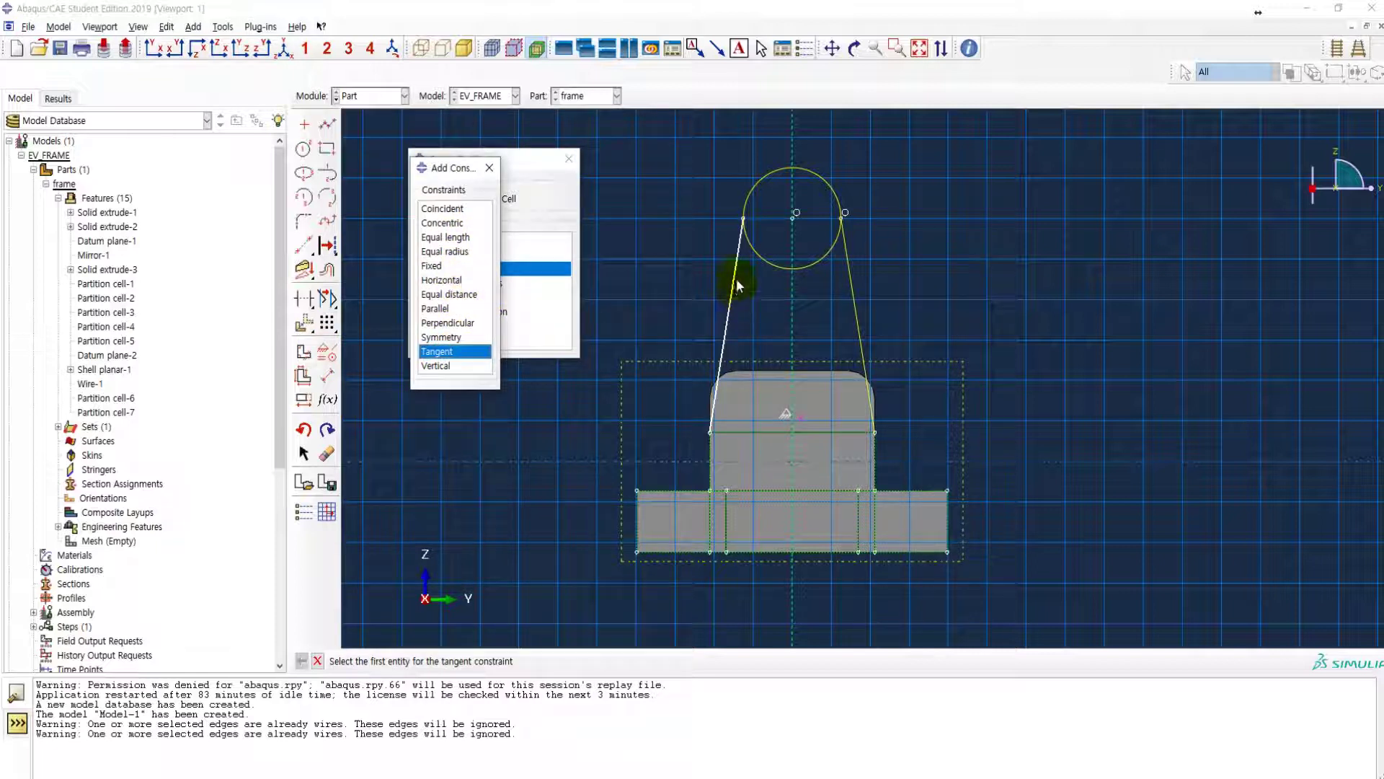
click(735, 290)
click(766, 264)
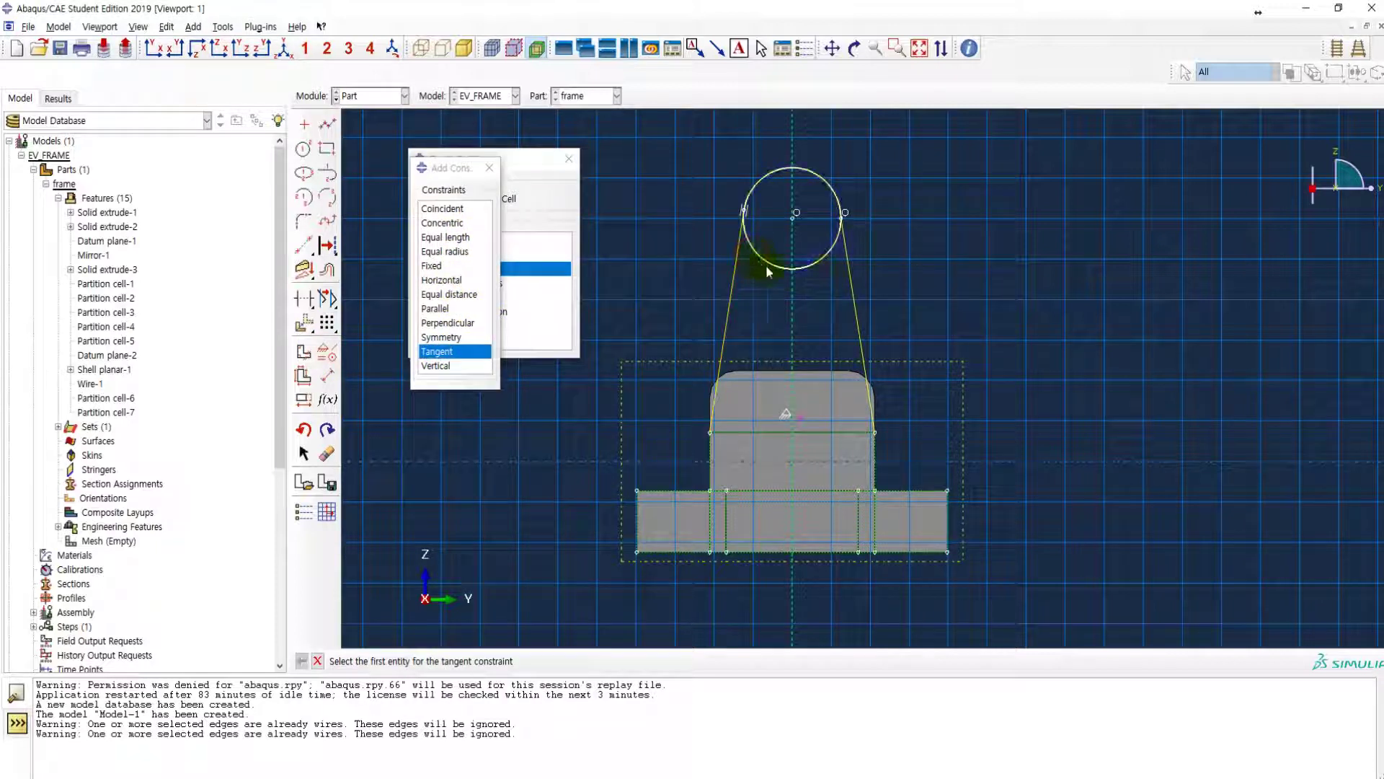
click(849, 271)
click(837, 196)
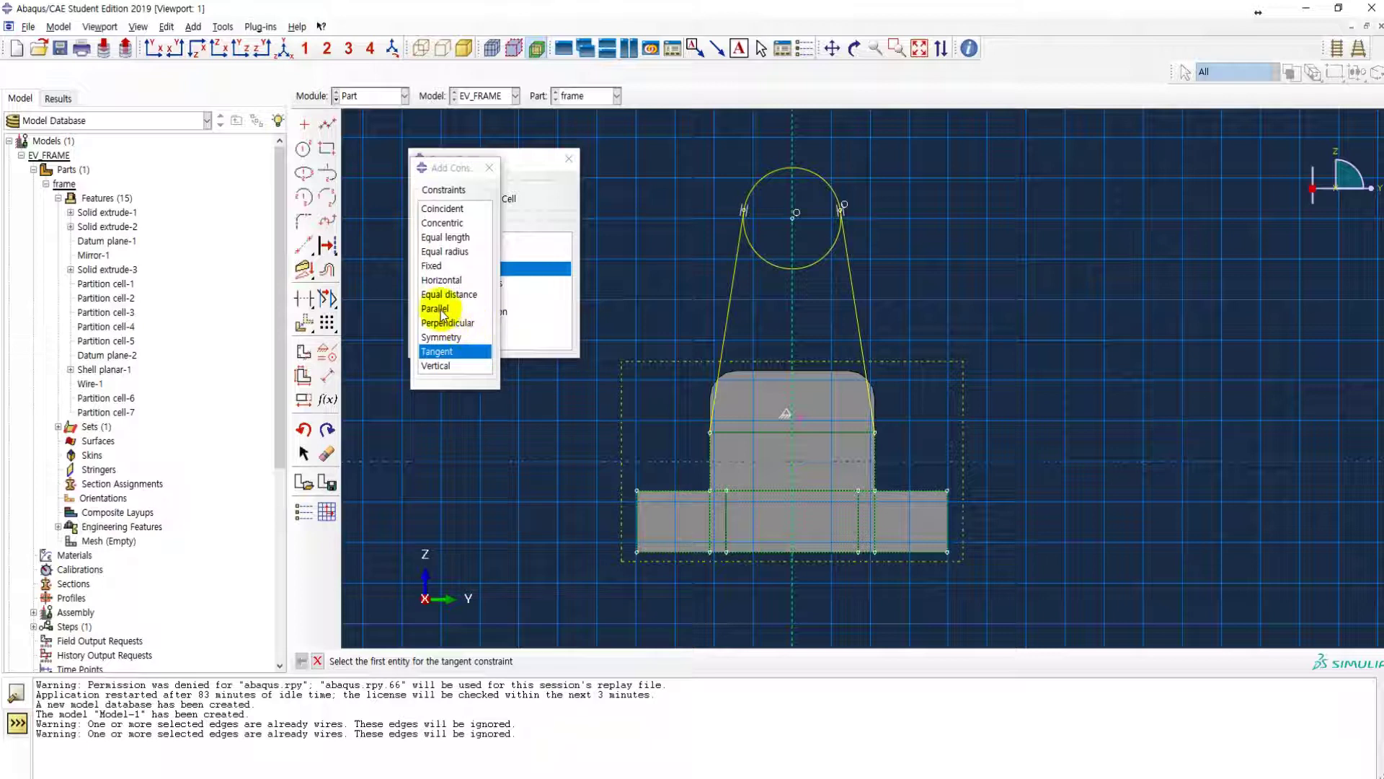
click(441, 337)
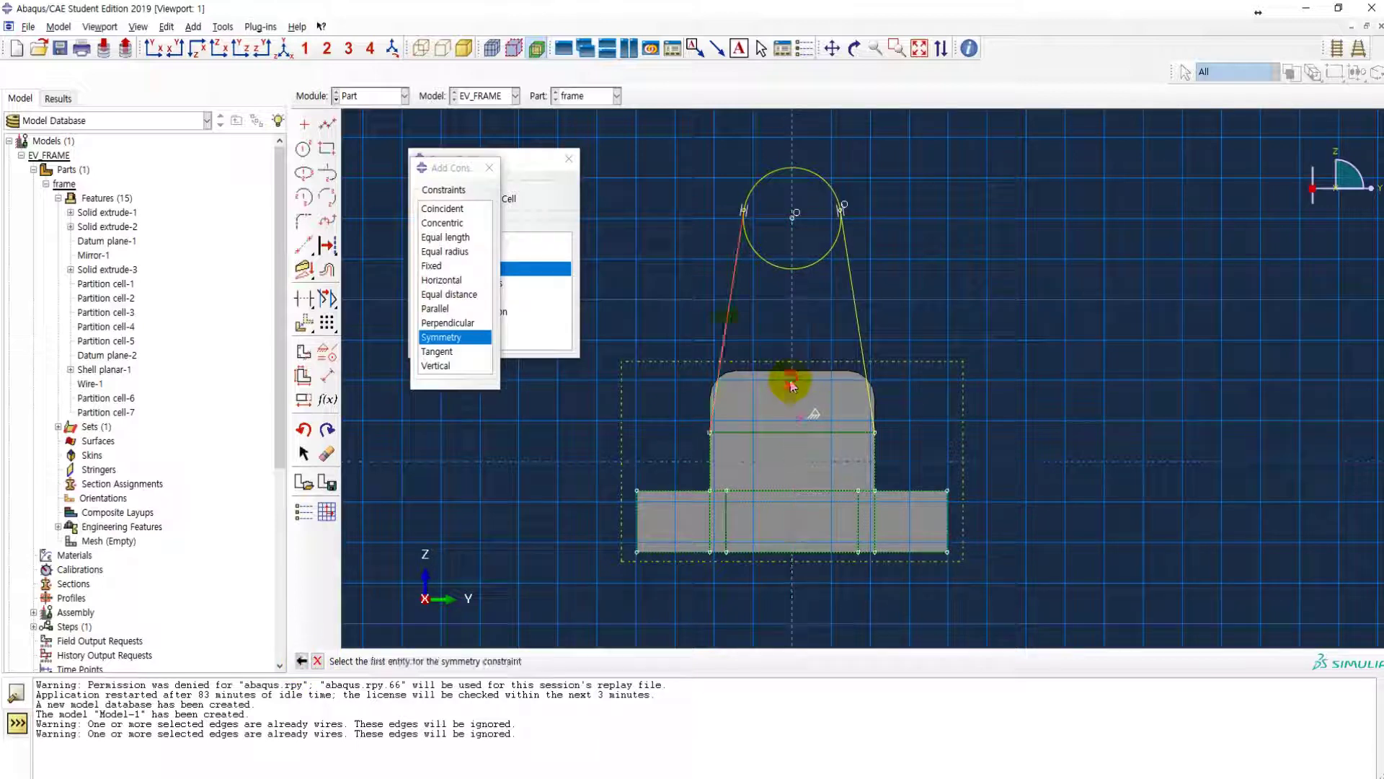
click(741, 326)
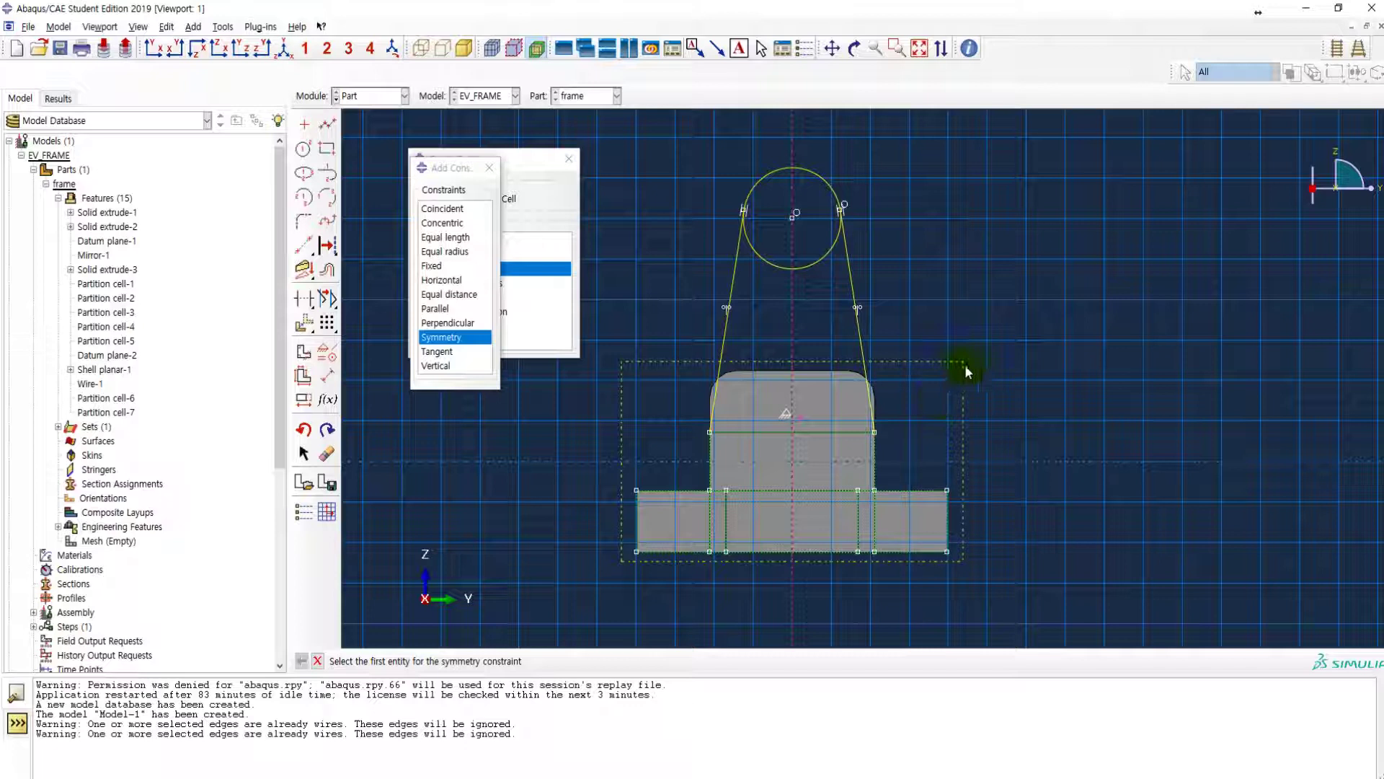
- Trim away the lower part of the circle between the two legs, keeping only the upper arc
click(303, 297)
click(776, 266)
click(810, 269)
key(Escape)
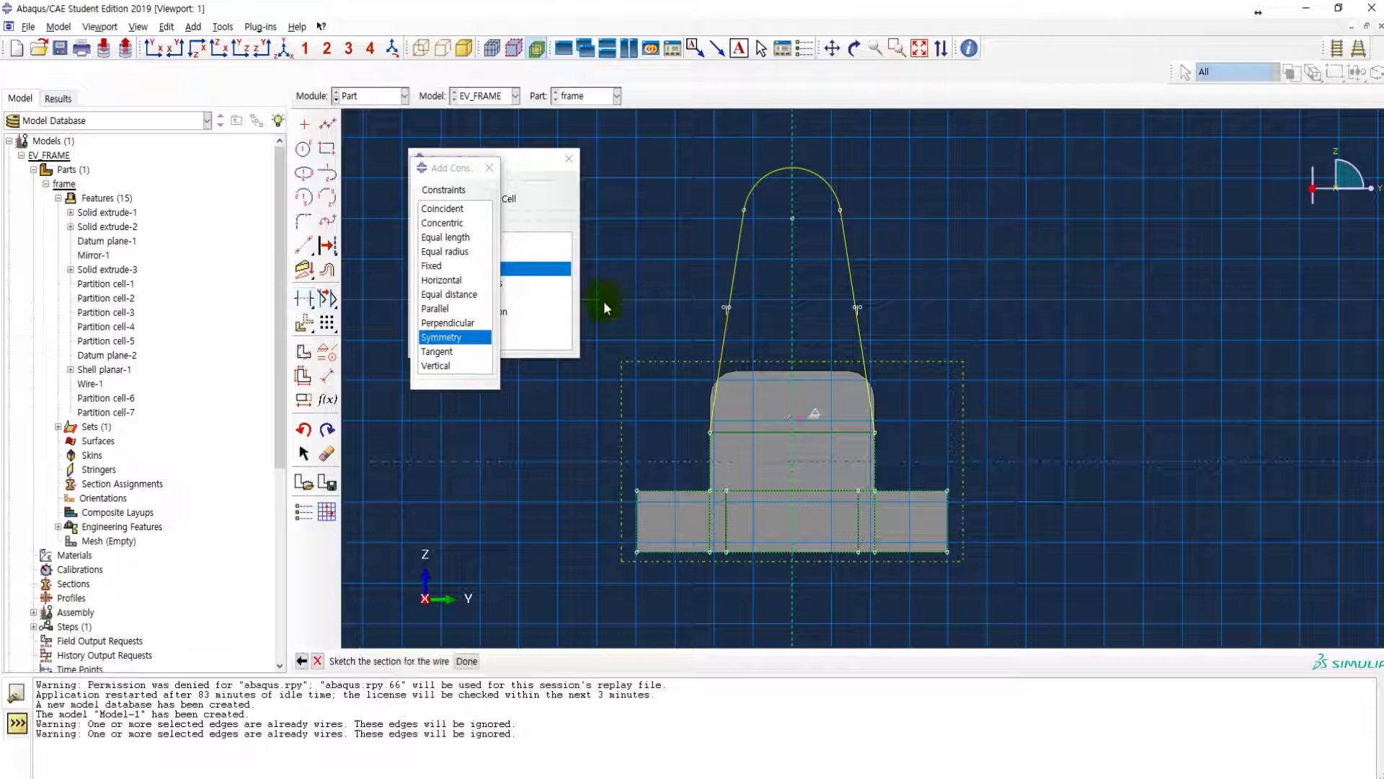
- Dimension the vertical distance between the right leg's lower and upper endpoints and set it to 600
click(326, 379)
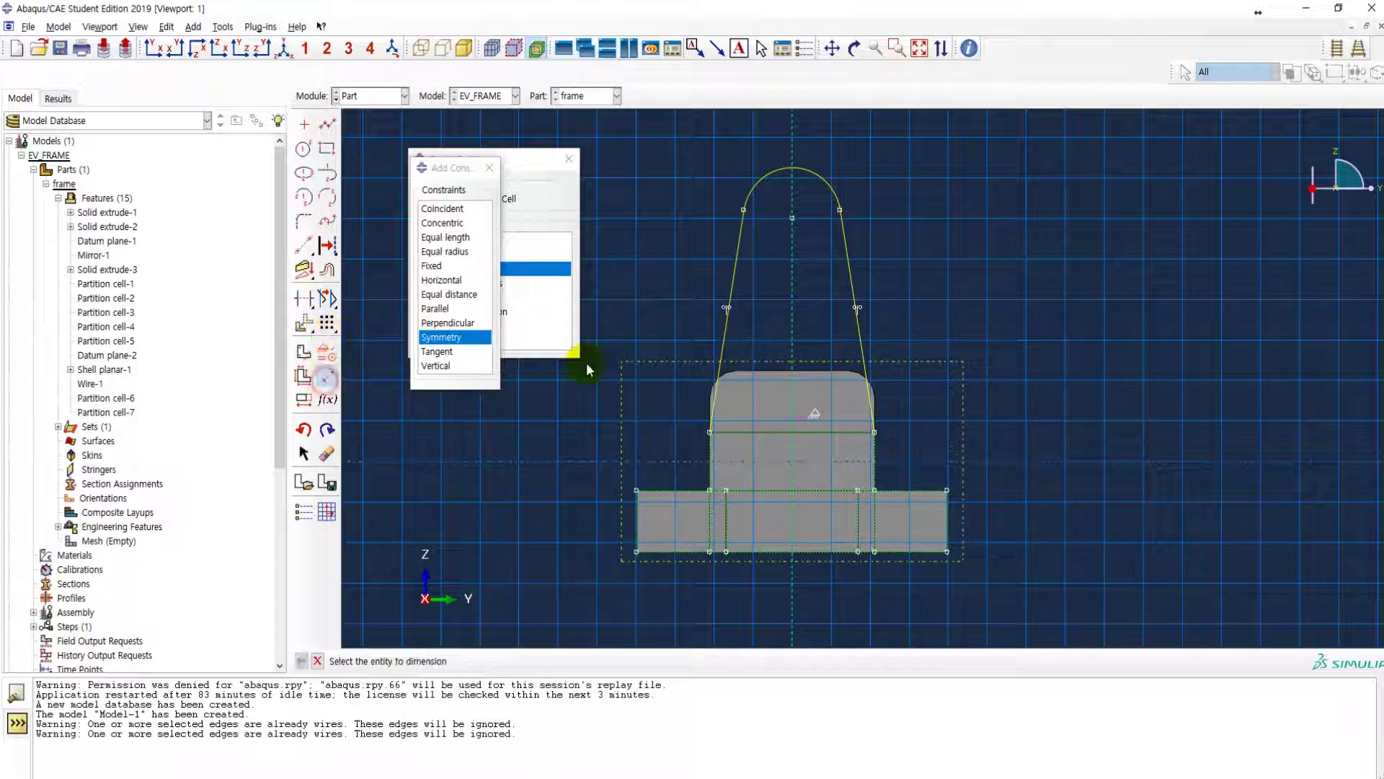
click(874, 432)
click(840, 211)
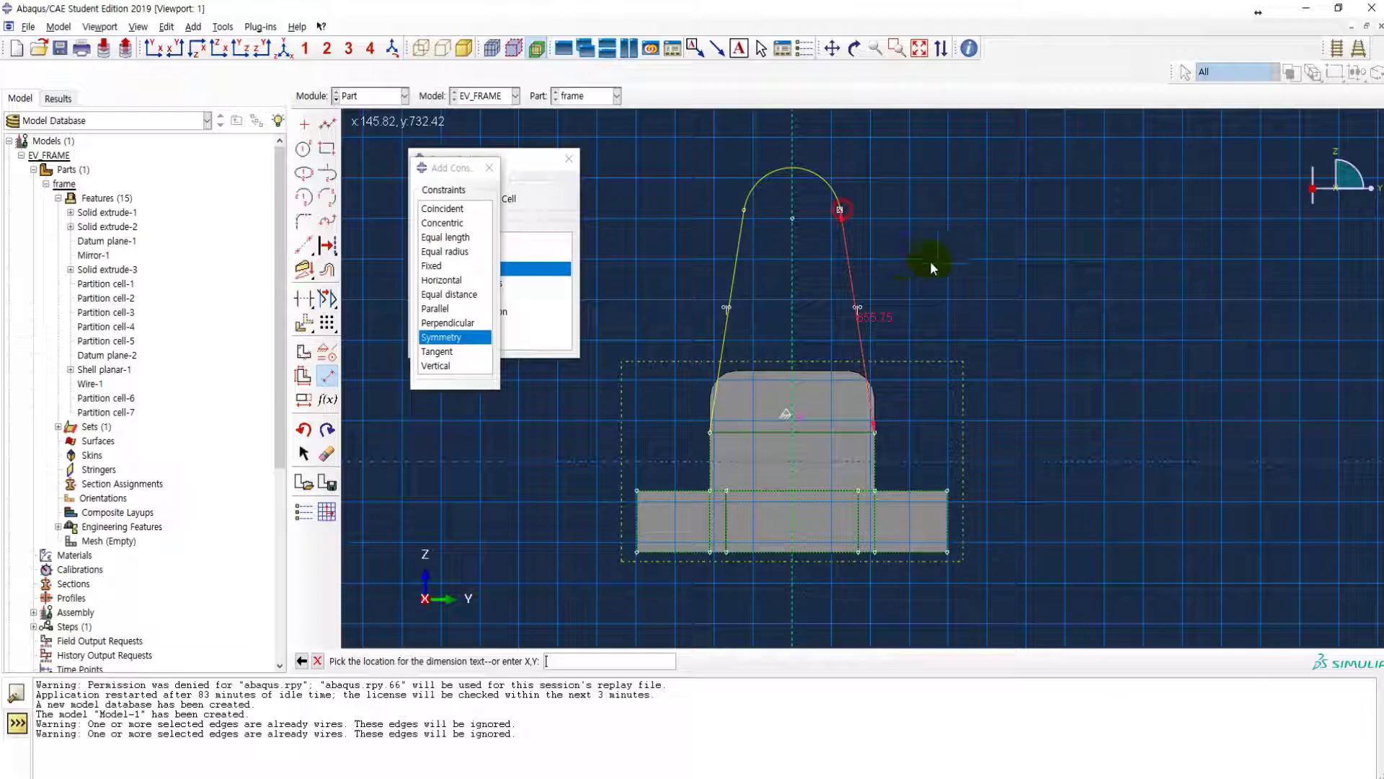
click(1008, 425)
text(600)
key(Return)
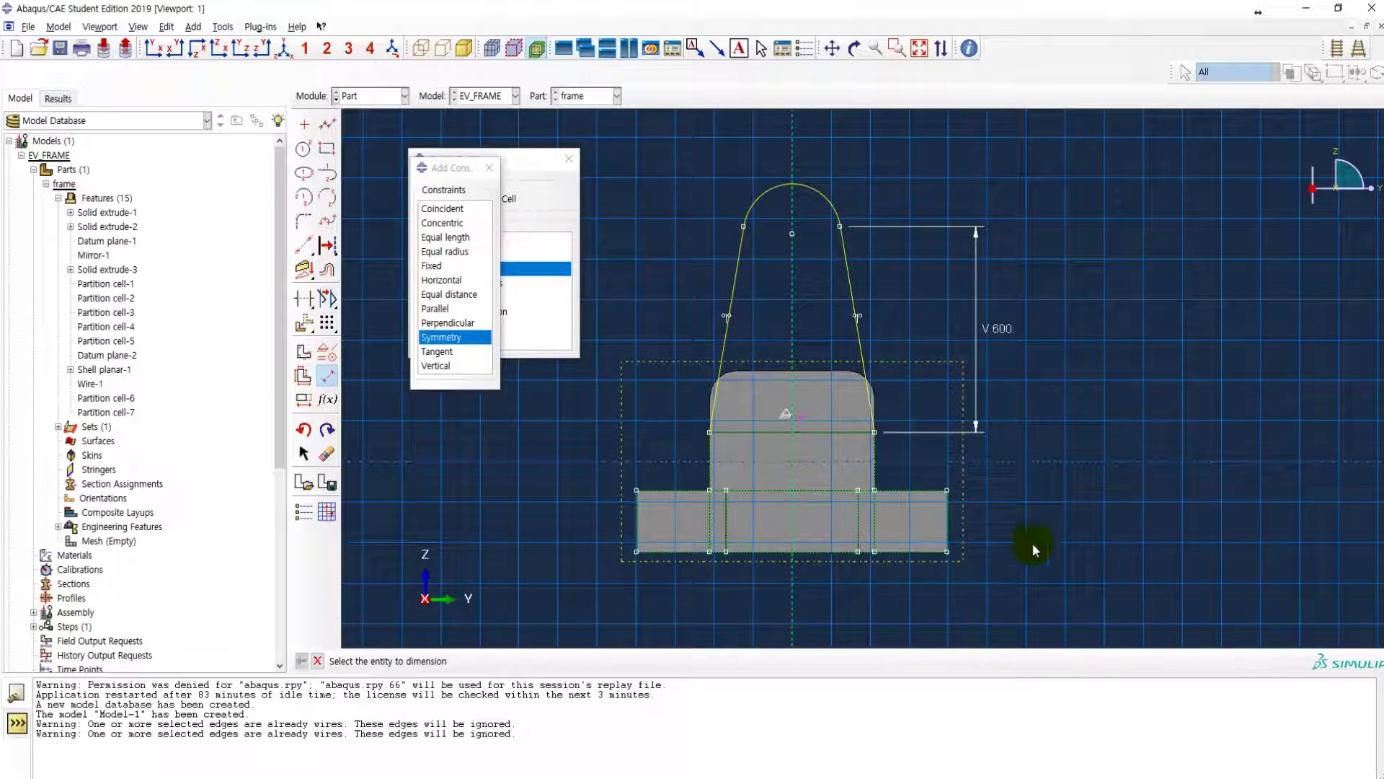
- Check the hoop radius in the PDF and dimension the top arc with a radius of 200
key(alt+Tab)
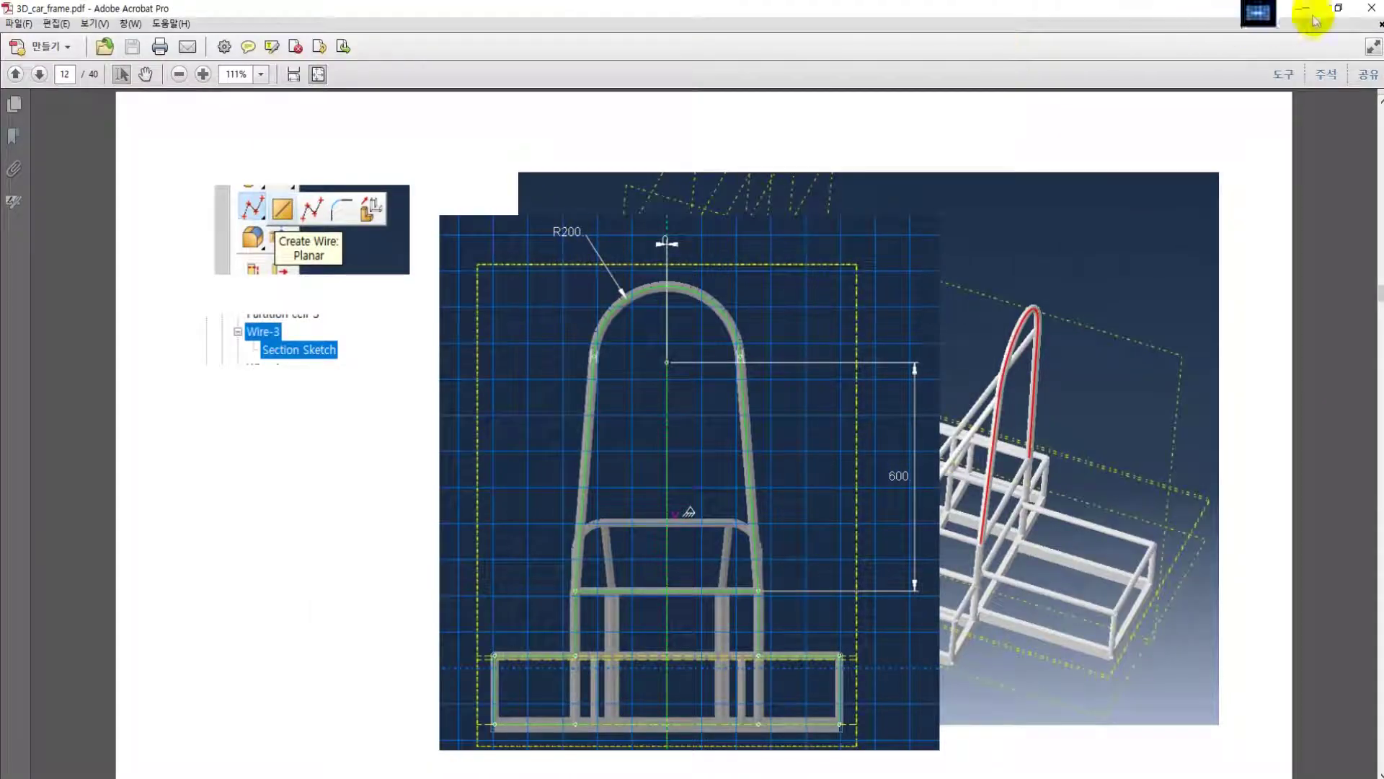
click(1306, 8)
click(815, 192)
click(855, 171)
text(200)
key(Return)
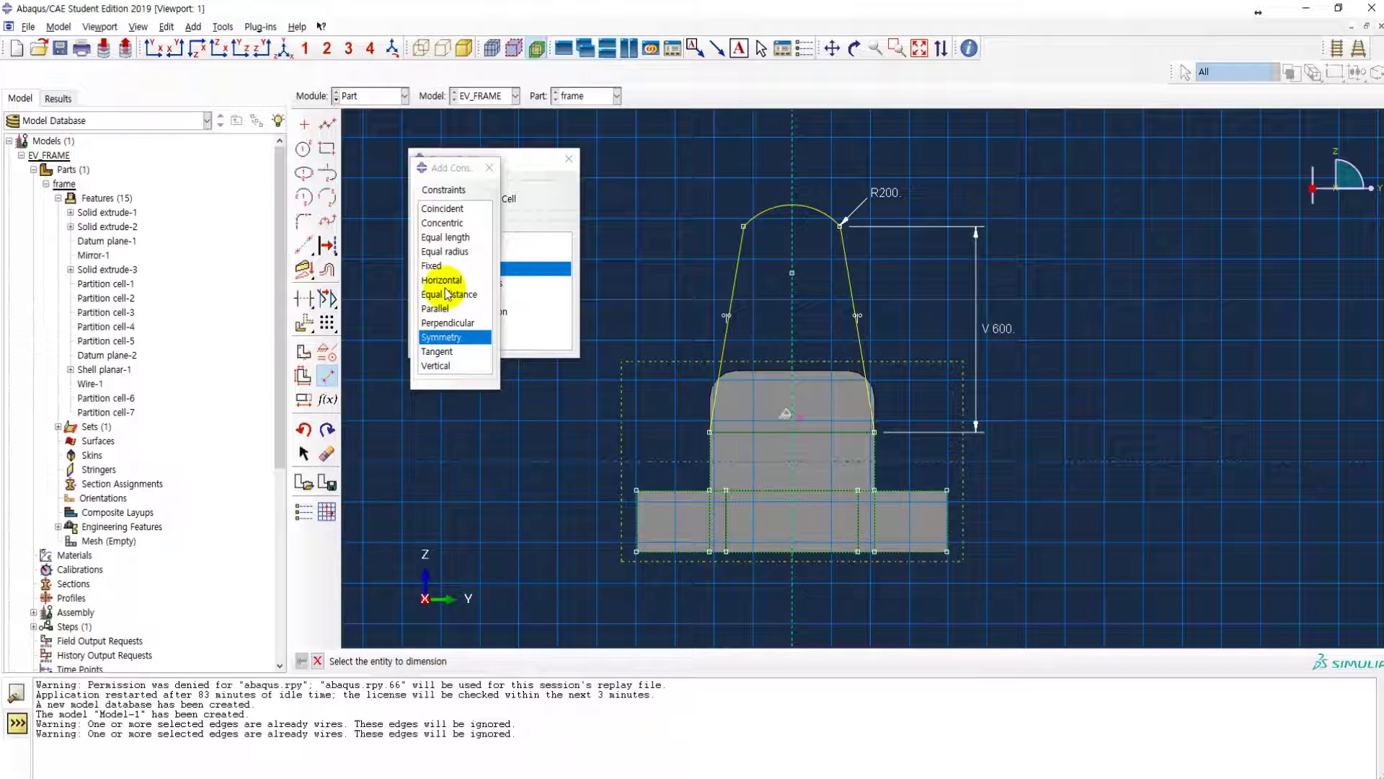
- Apply Tangent constraints between the trimmed top arc and both the left and right legs
click(437, 351)
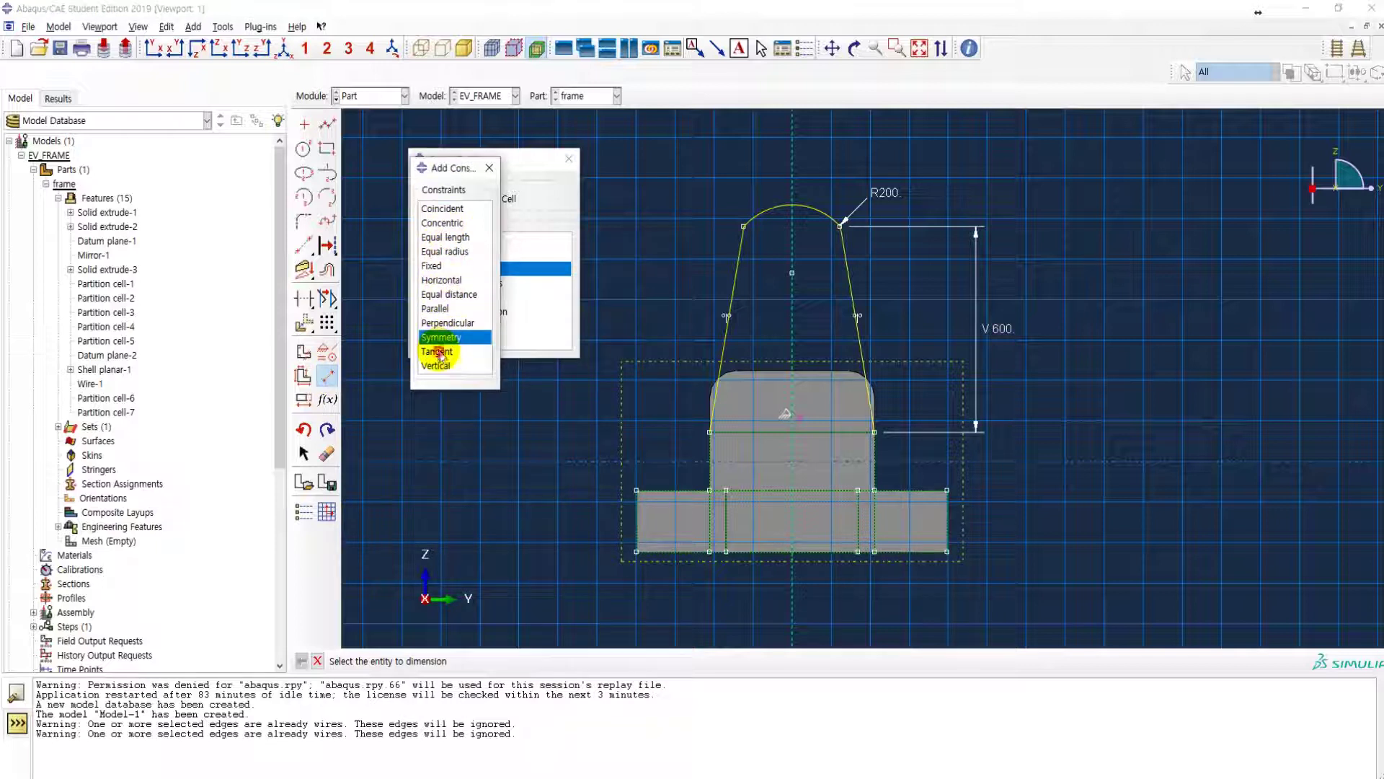
click(739, 266)
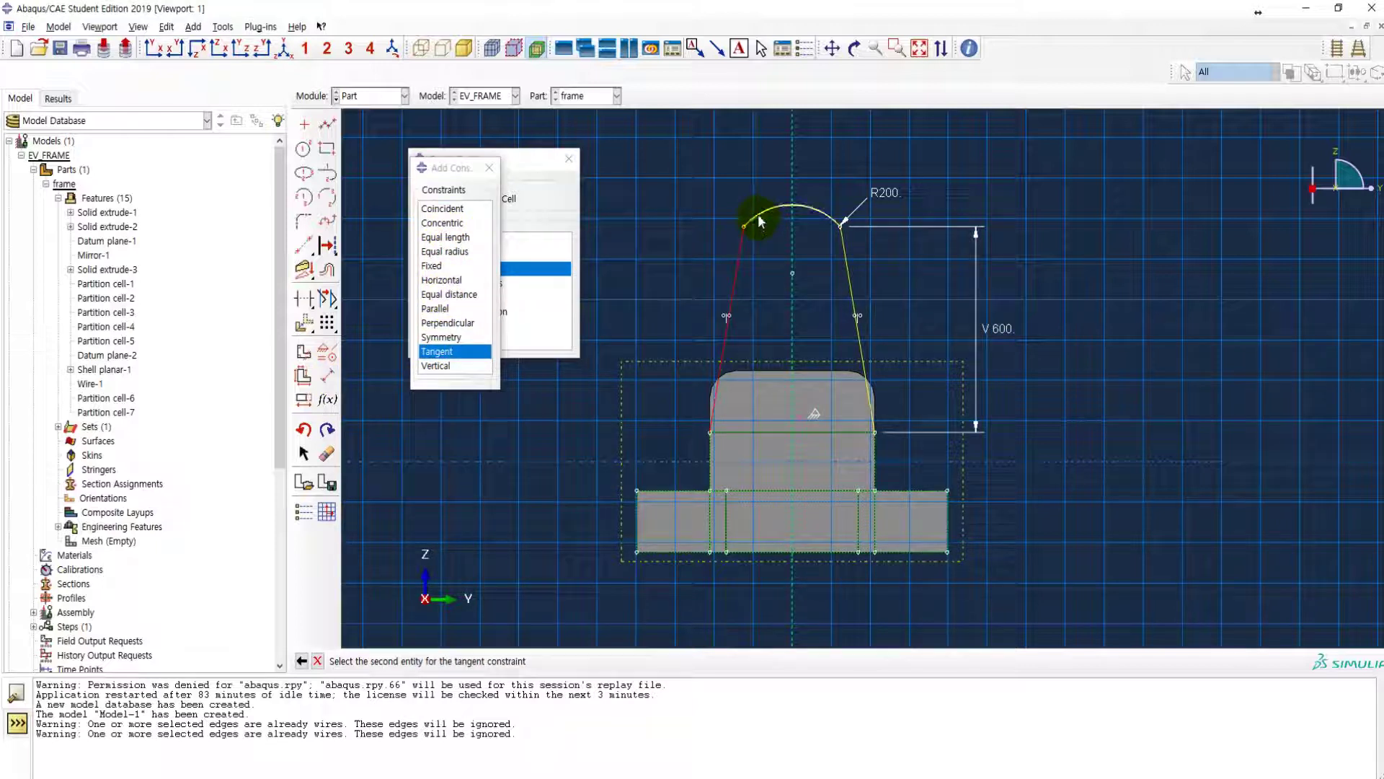
click(760, 221)
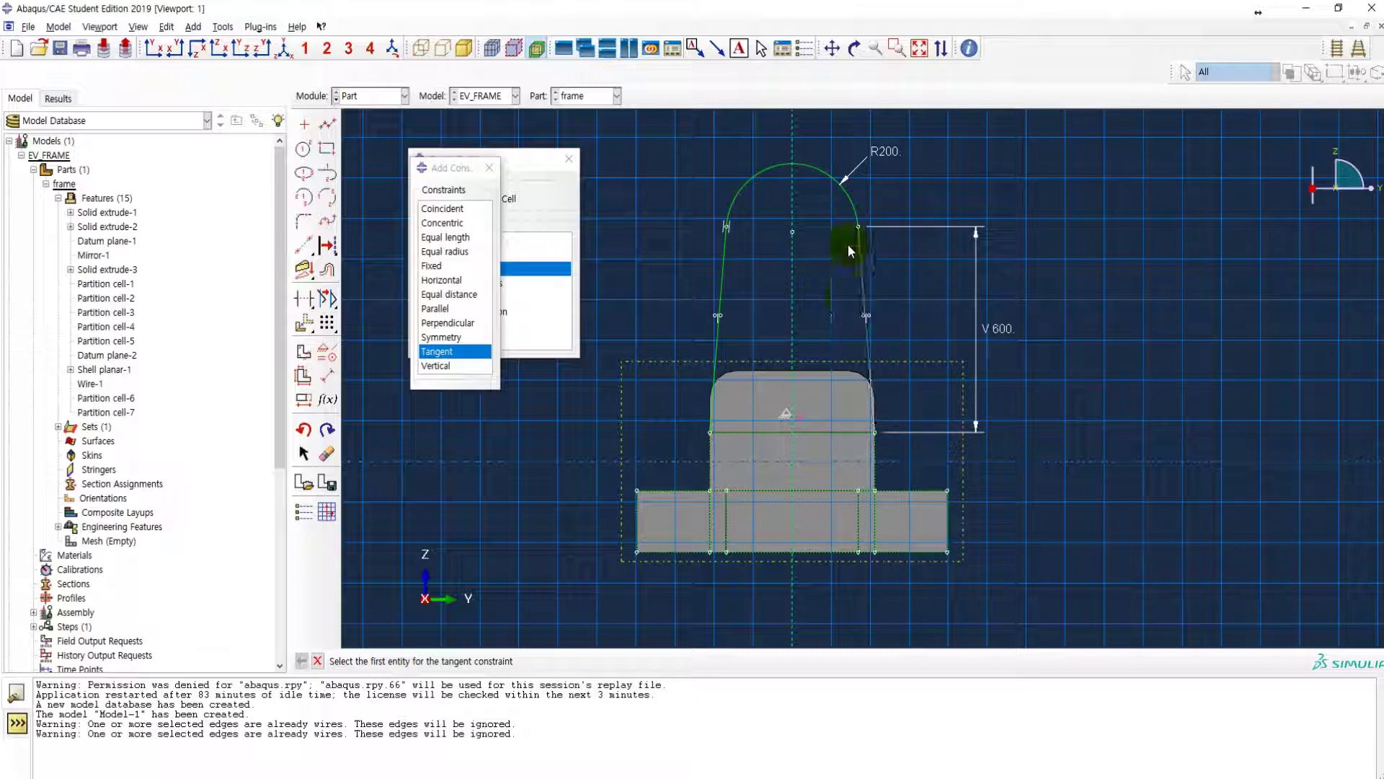
key(Escape)
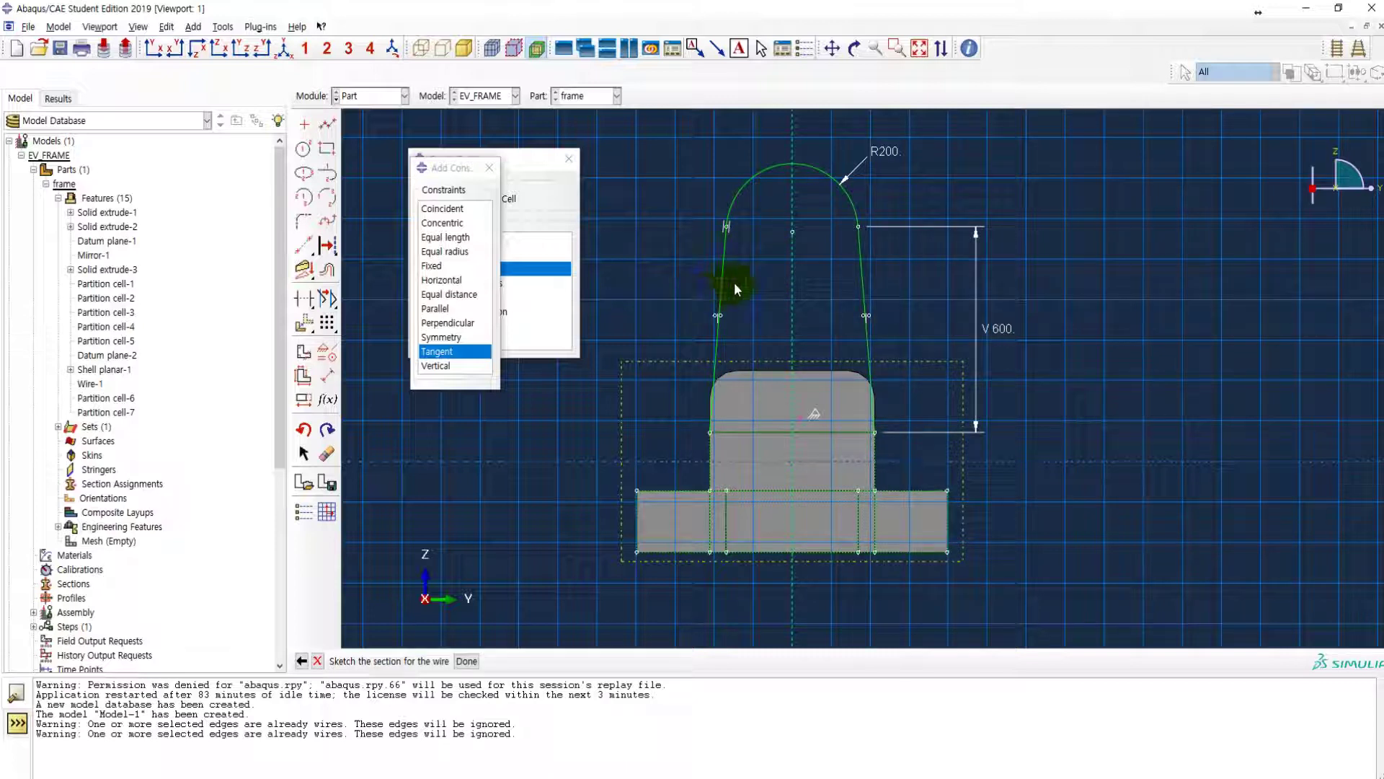
click(454, 351)
click(858, 234)
click(855, 215)
key(Escape)
- Finish the sketch to create the rear hoop wire and inspect it on the 3D model
click(467, 661)
scroll(740, 501, down, 3)
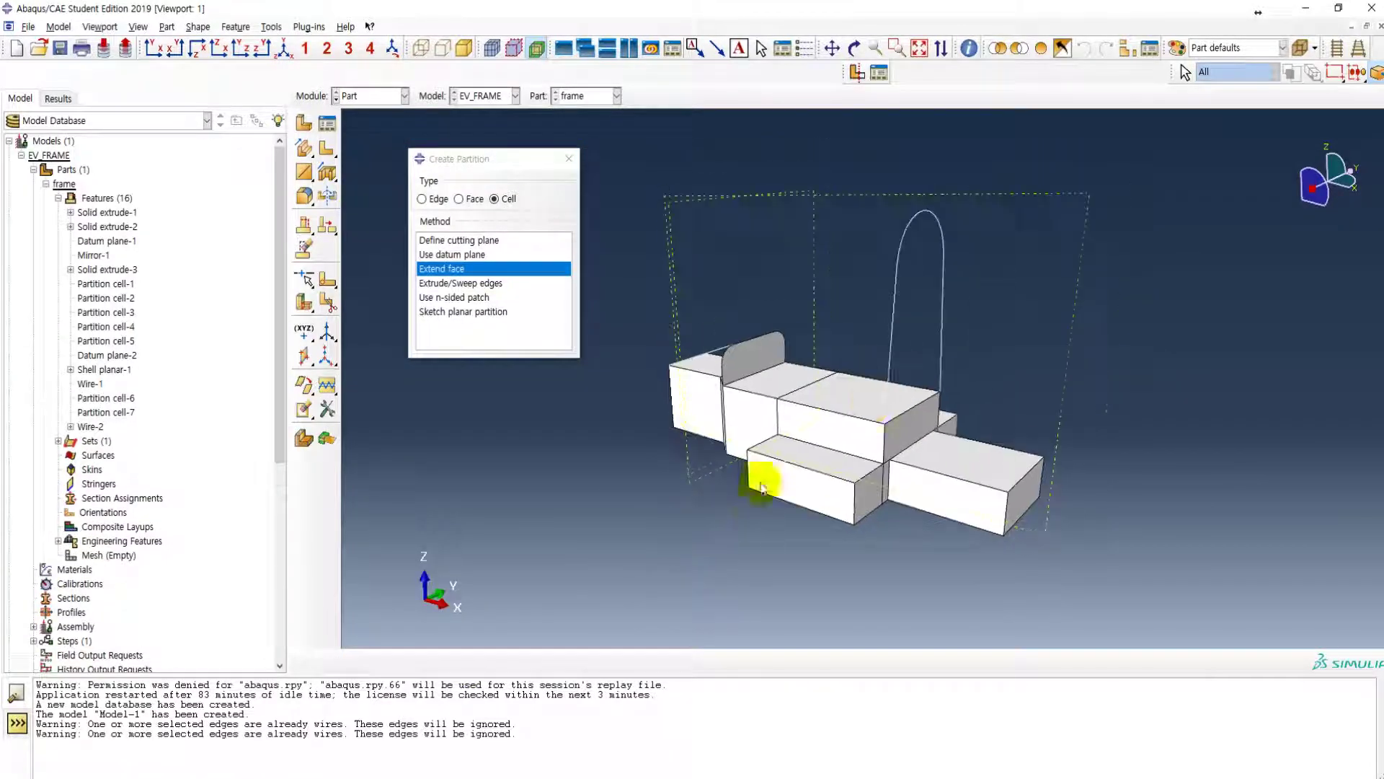
ctrl+alt+drag(849, 409, 887, 459)
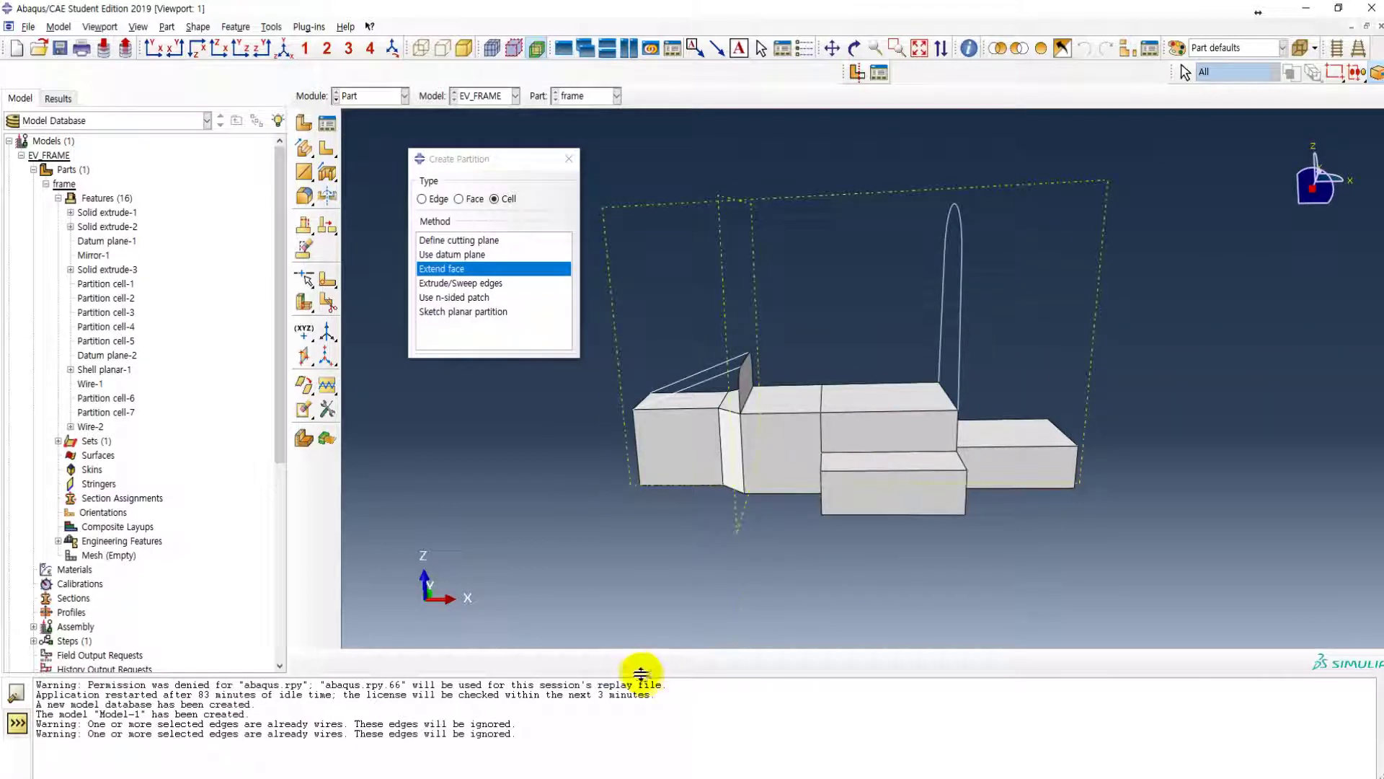
- Following the PDF's rear brace page, partition the central body's rear section and both side boxes at mid-length with a point-and-normal cutting plane
click(115, 628)
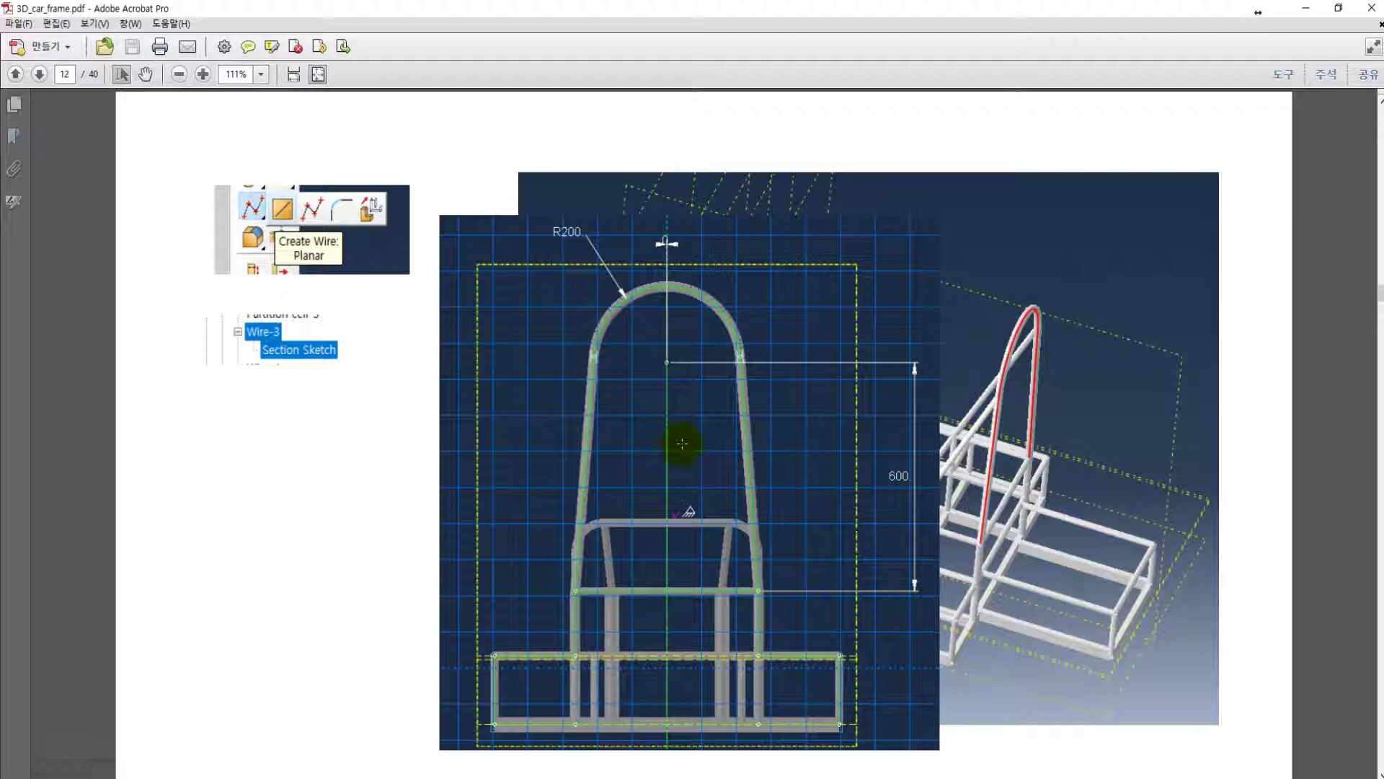
scroll(937, 469, down, 3)
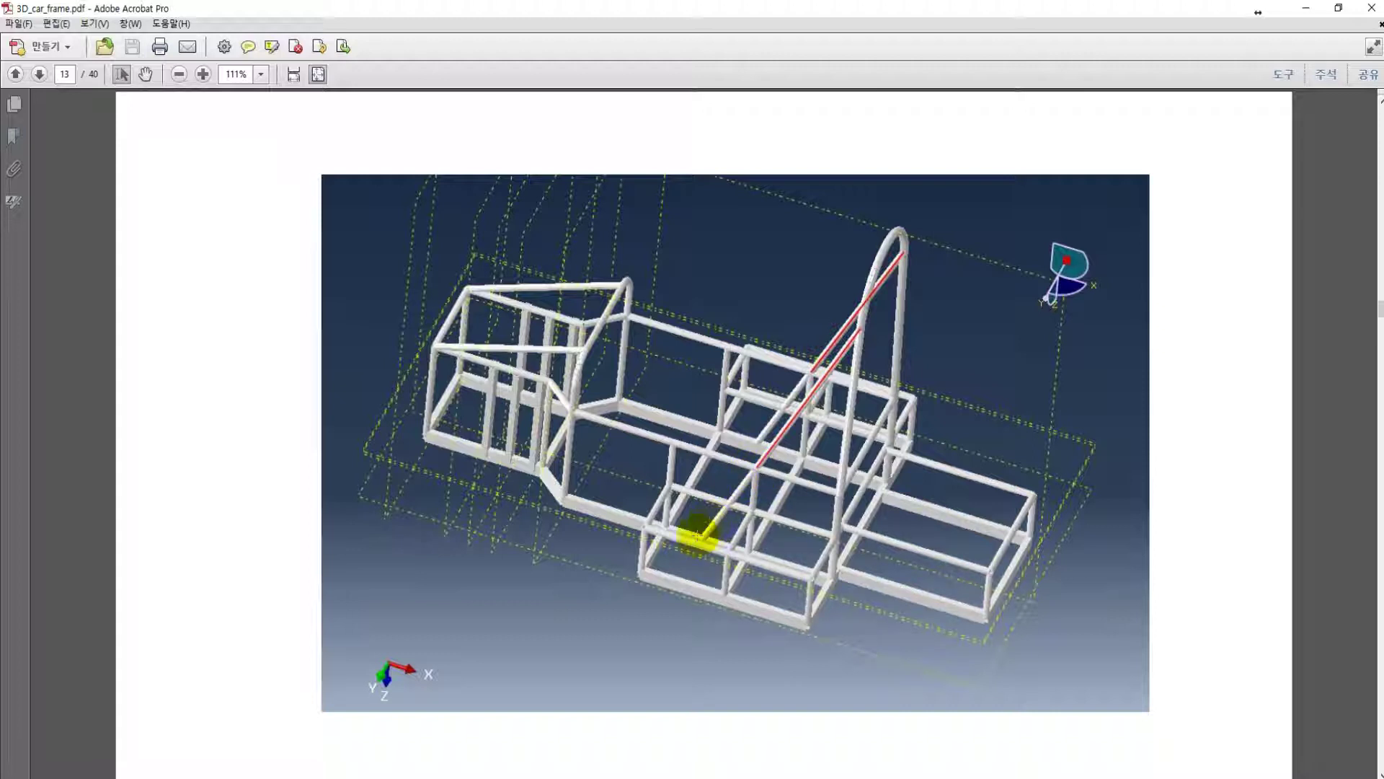
click(1305, 8)
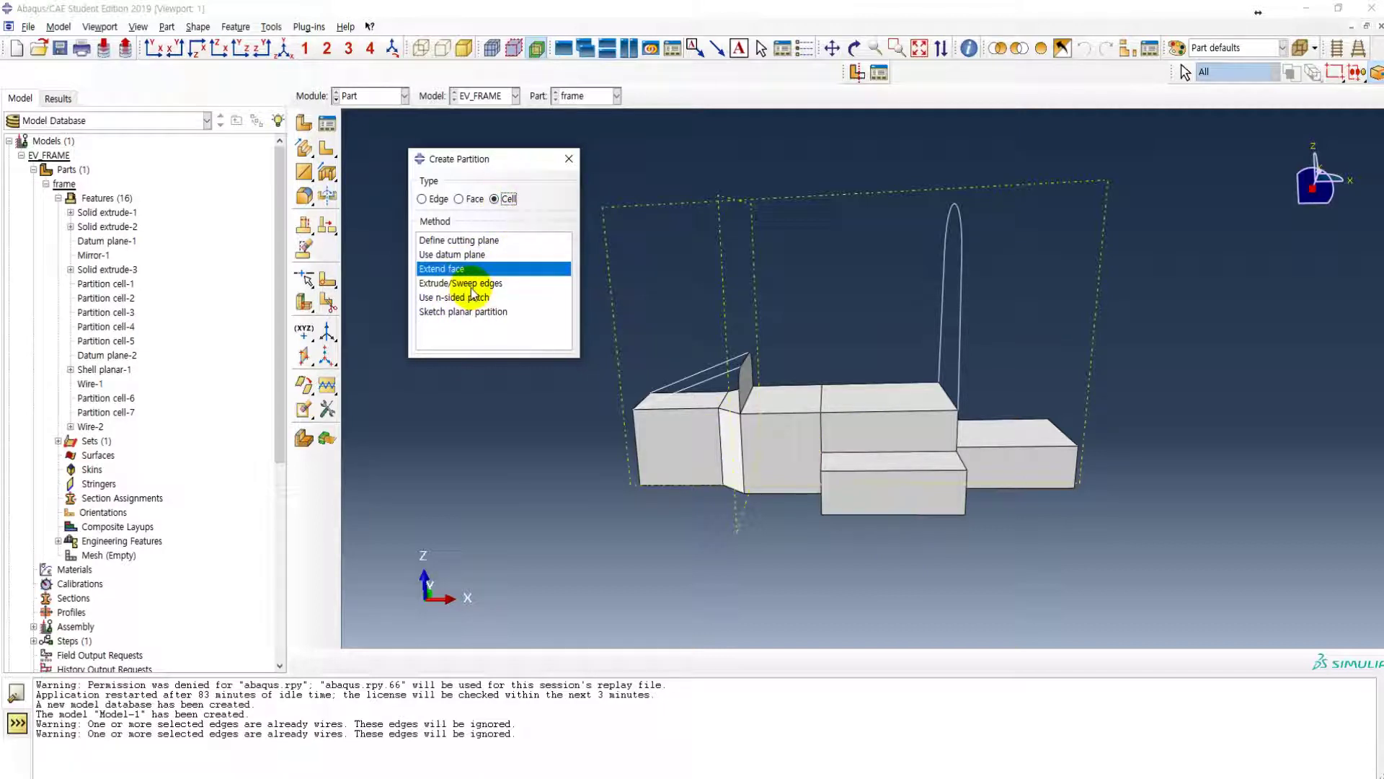
click(473, 242)
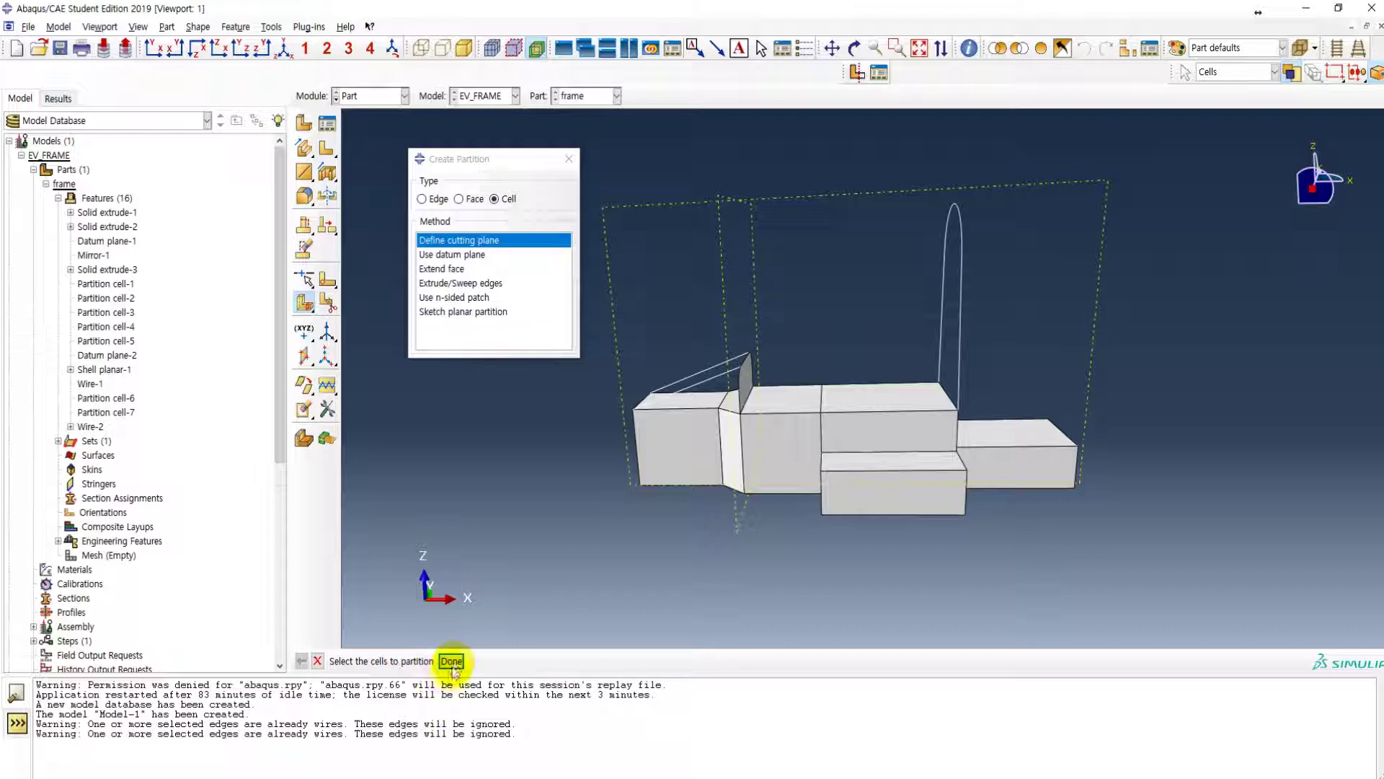
click(885, 458)
shift+click(894, 498)
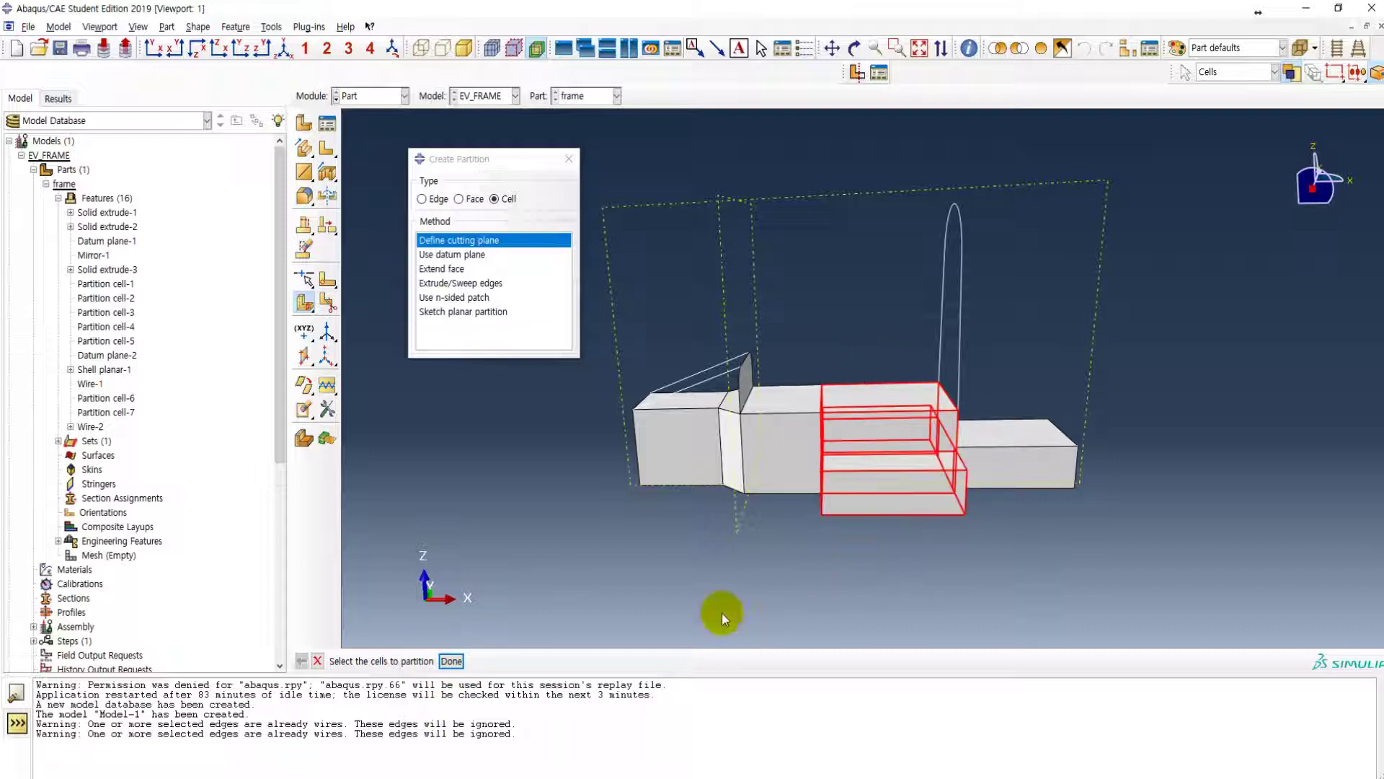
mouse_move(827, 540)
ctrl+alt+mouse_down()
mouse_move(829, 556)
mouse_move(766, 507)
mouse_move(810, 509)
mouse_move(814, 539)
ctrl+alt+mouse_up()
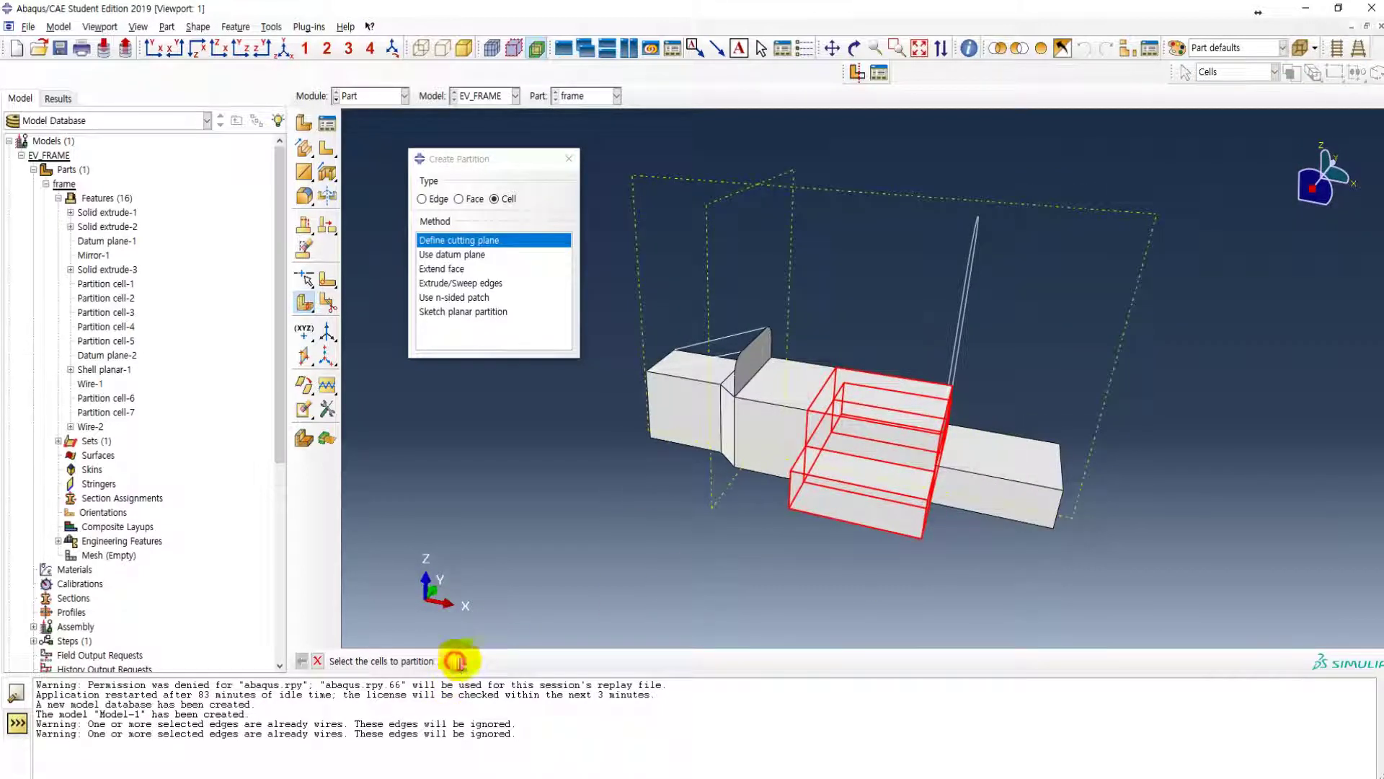
click(451, 661)
click(540, 659)
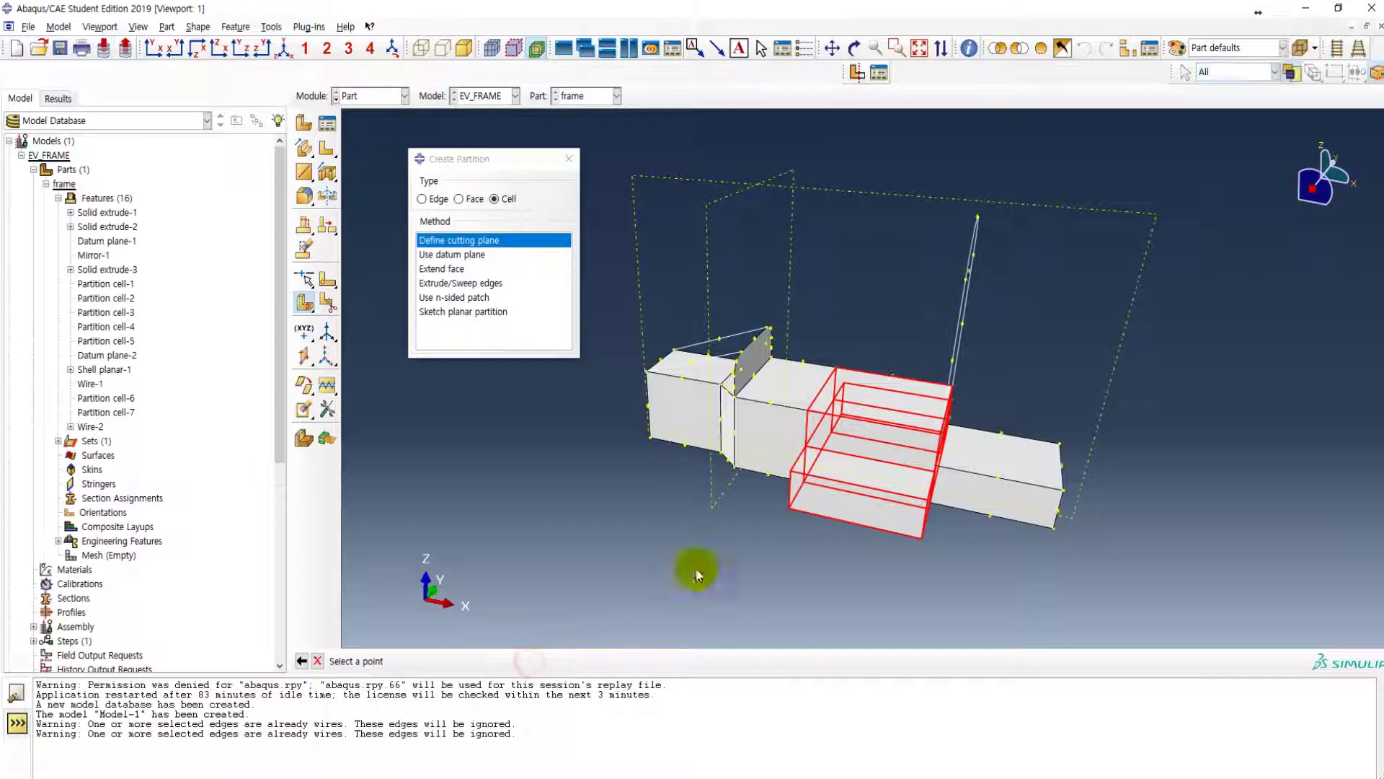
click(873, 431)
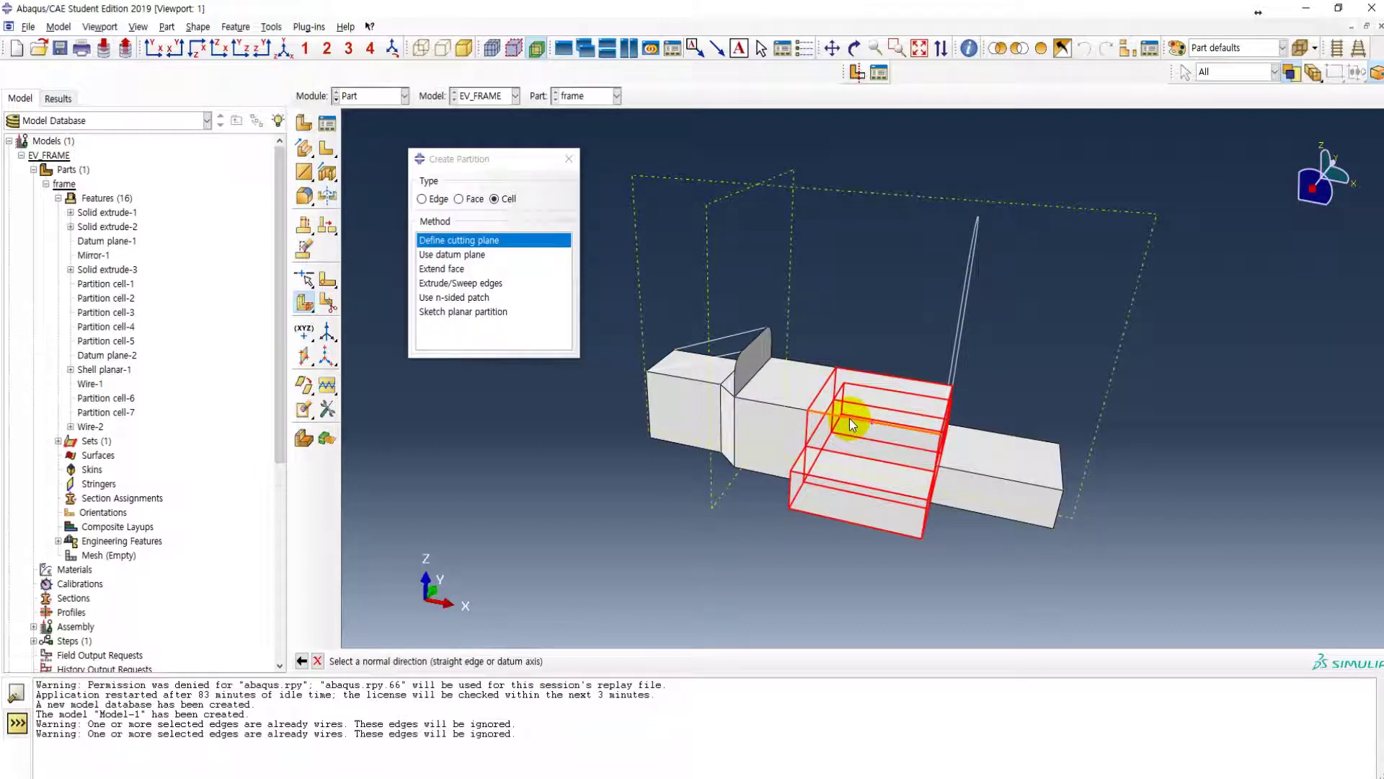
click(849, 418)
click(492, 661)
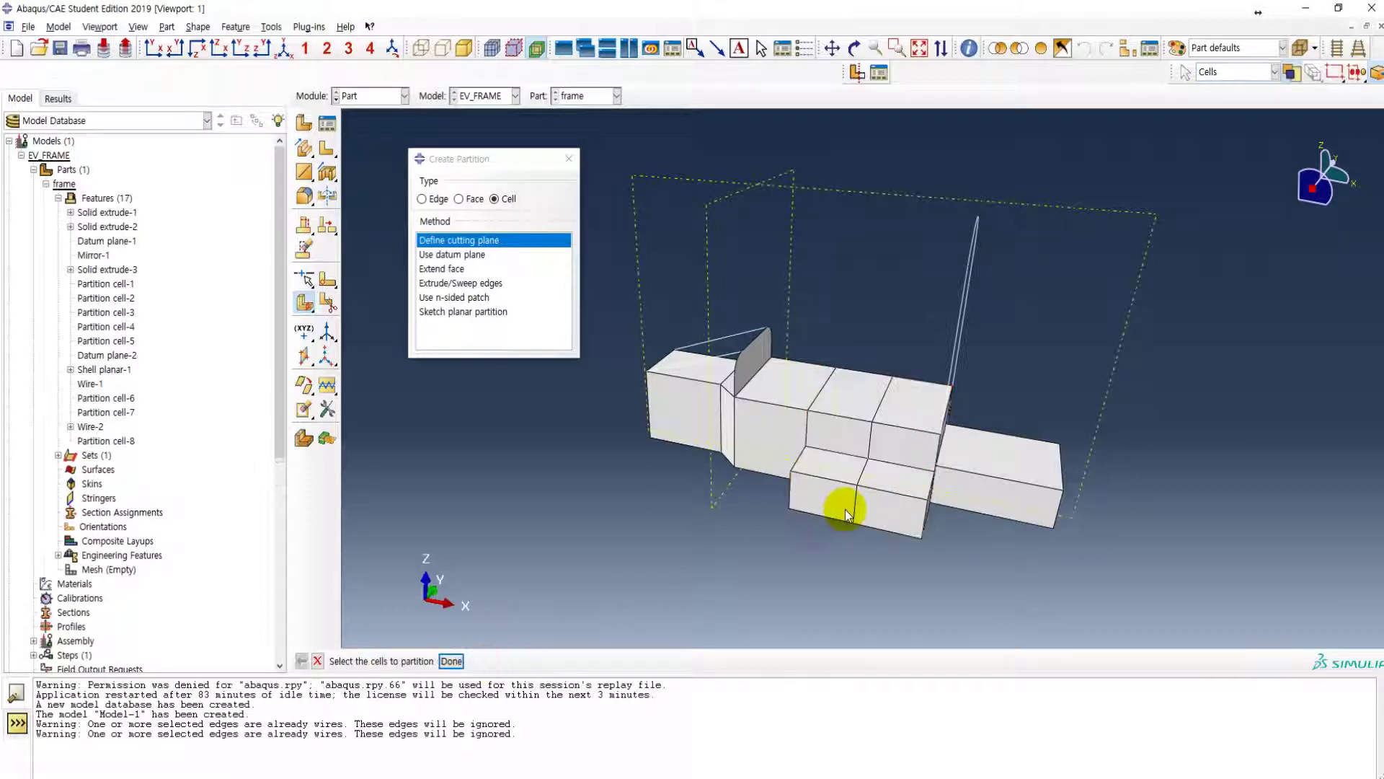
- Define a polyline wire from the near-side arc end of the rear hoop to the near upper corner of the mid-length partition
ctrl+alt+drag(949, 469, 995, 485)
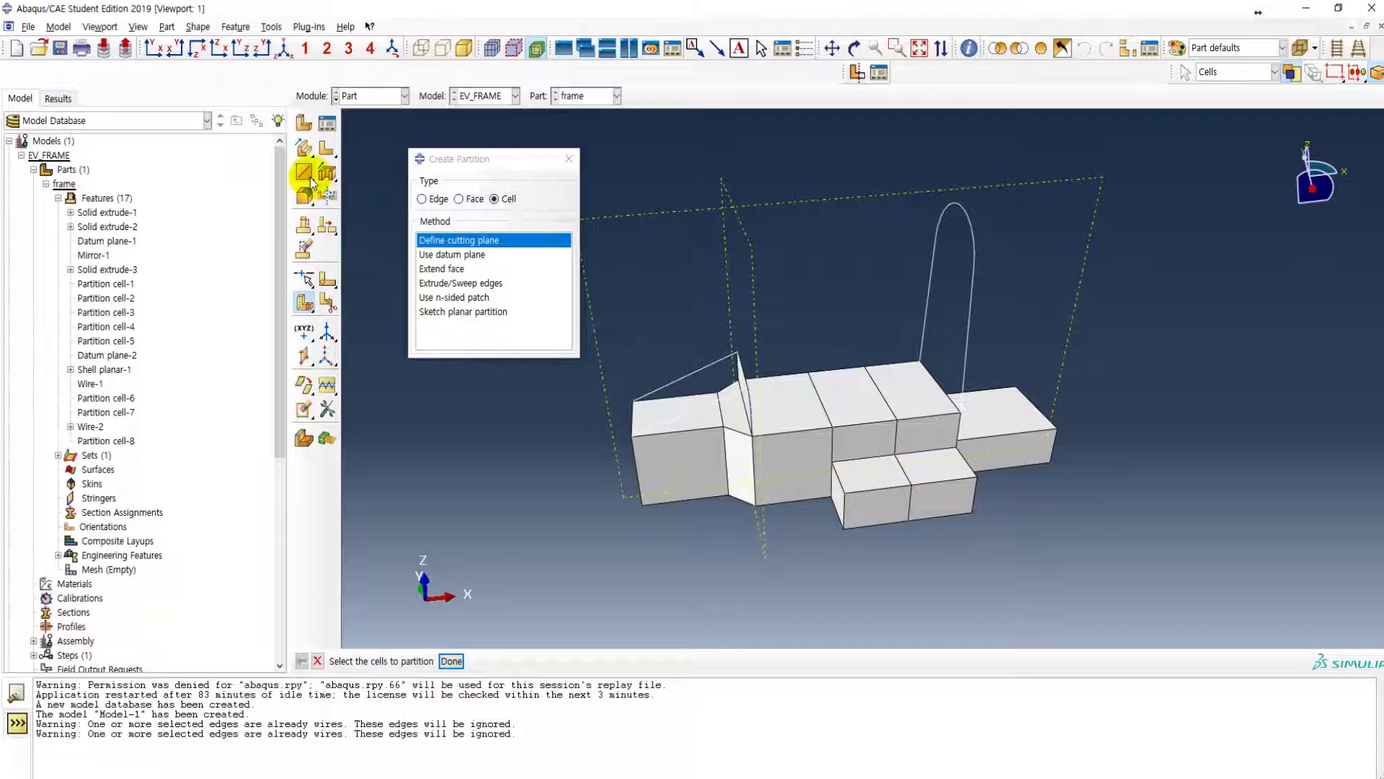
drag(311, 178, 352, 177)
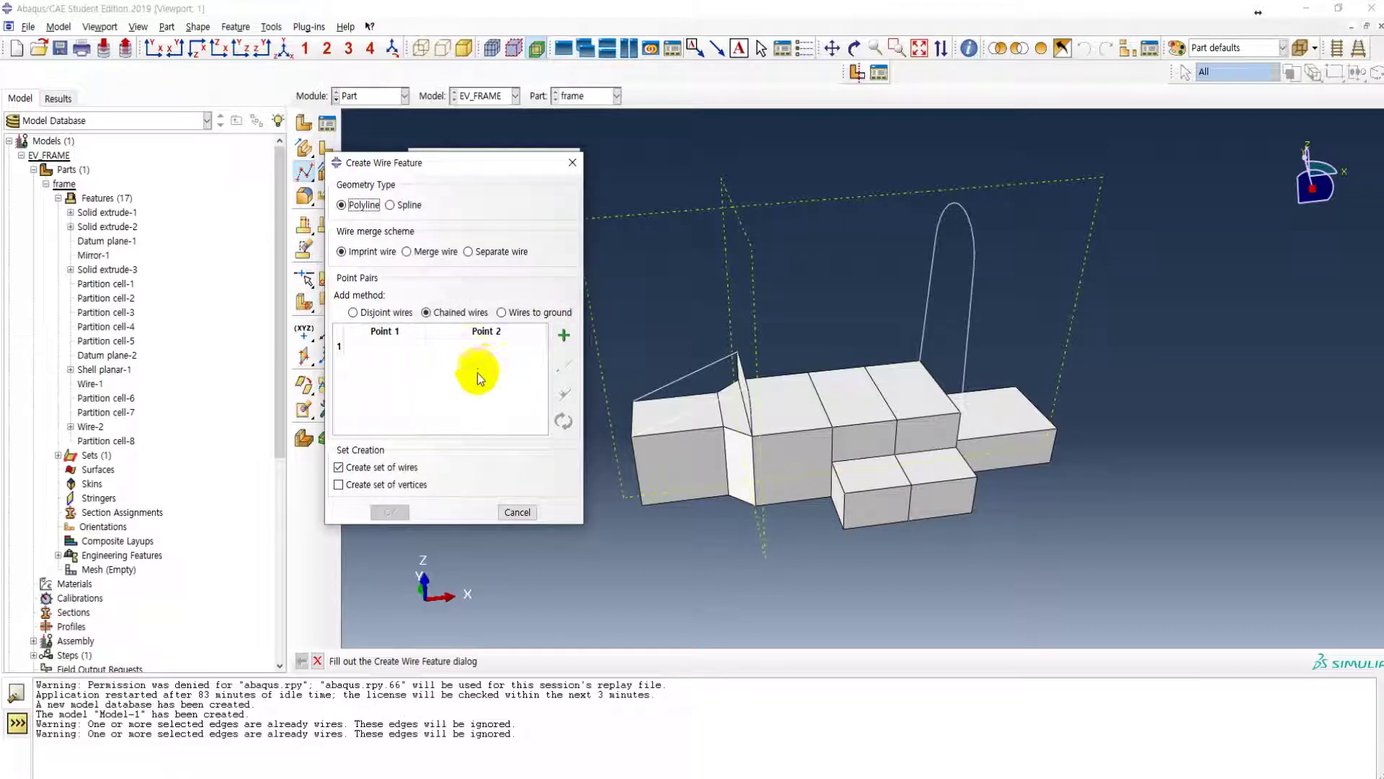
click(564, 335)
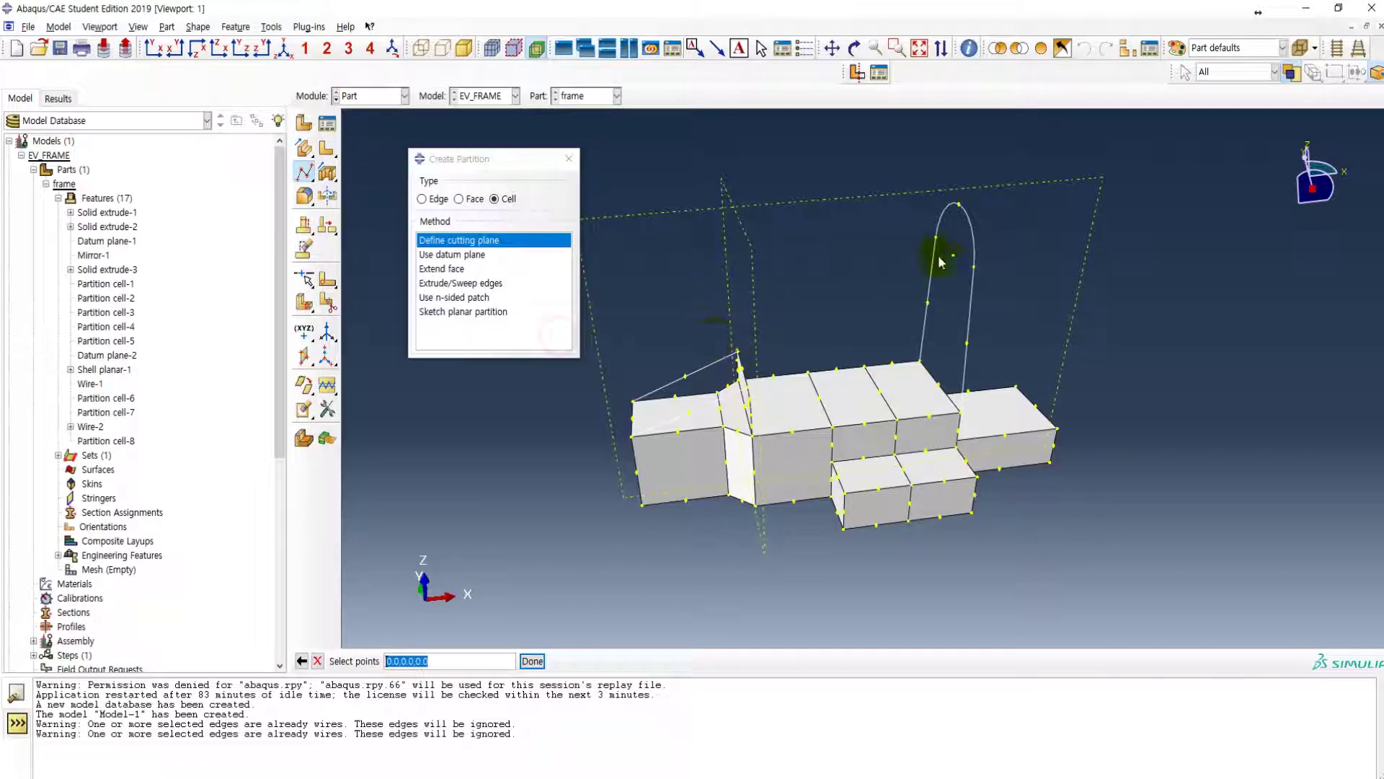
click(974, 268)
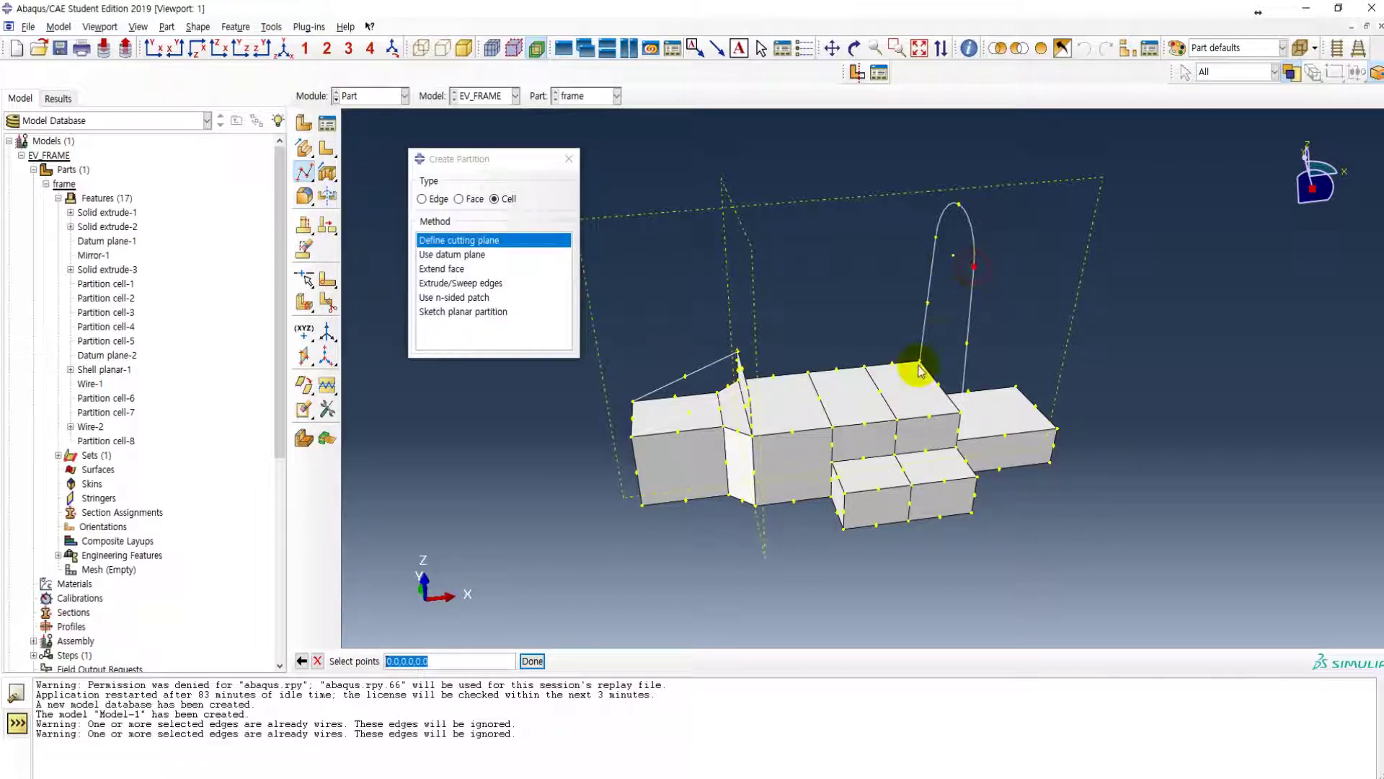
click(896, 422)
click(532, 661)
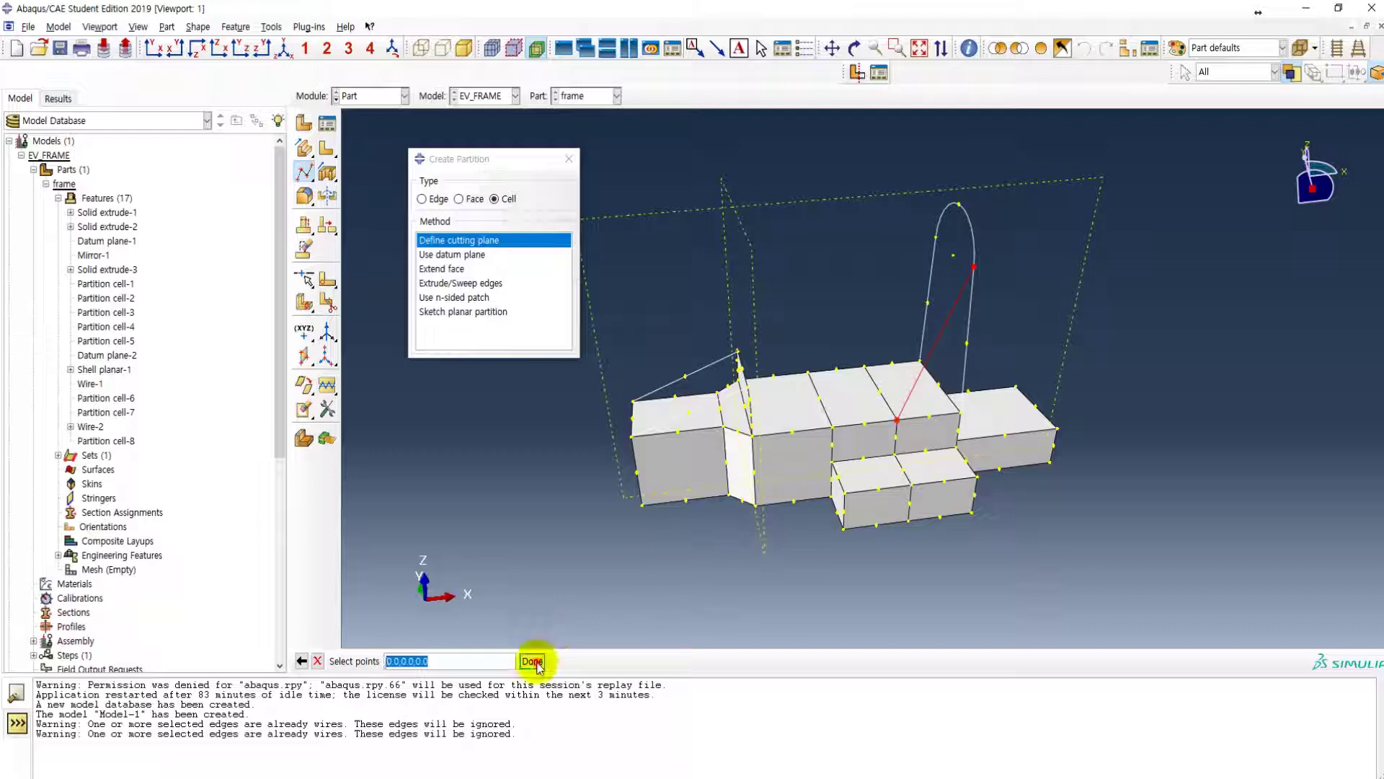
- Add the matching far-side brace to the polyline, create both wires, and inspect the frame in wireframe
click(564, 335)
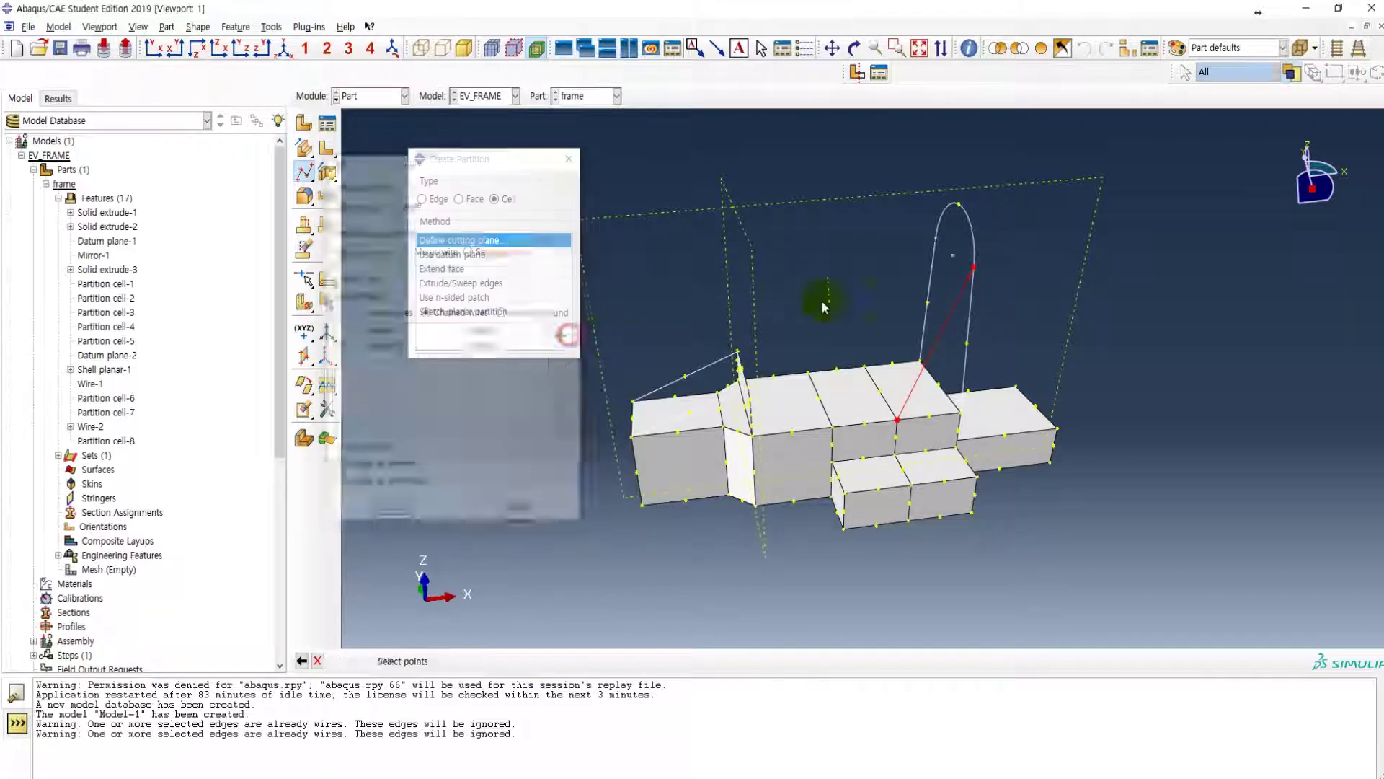
click(936, 238)
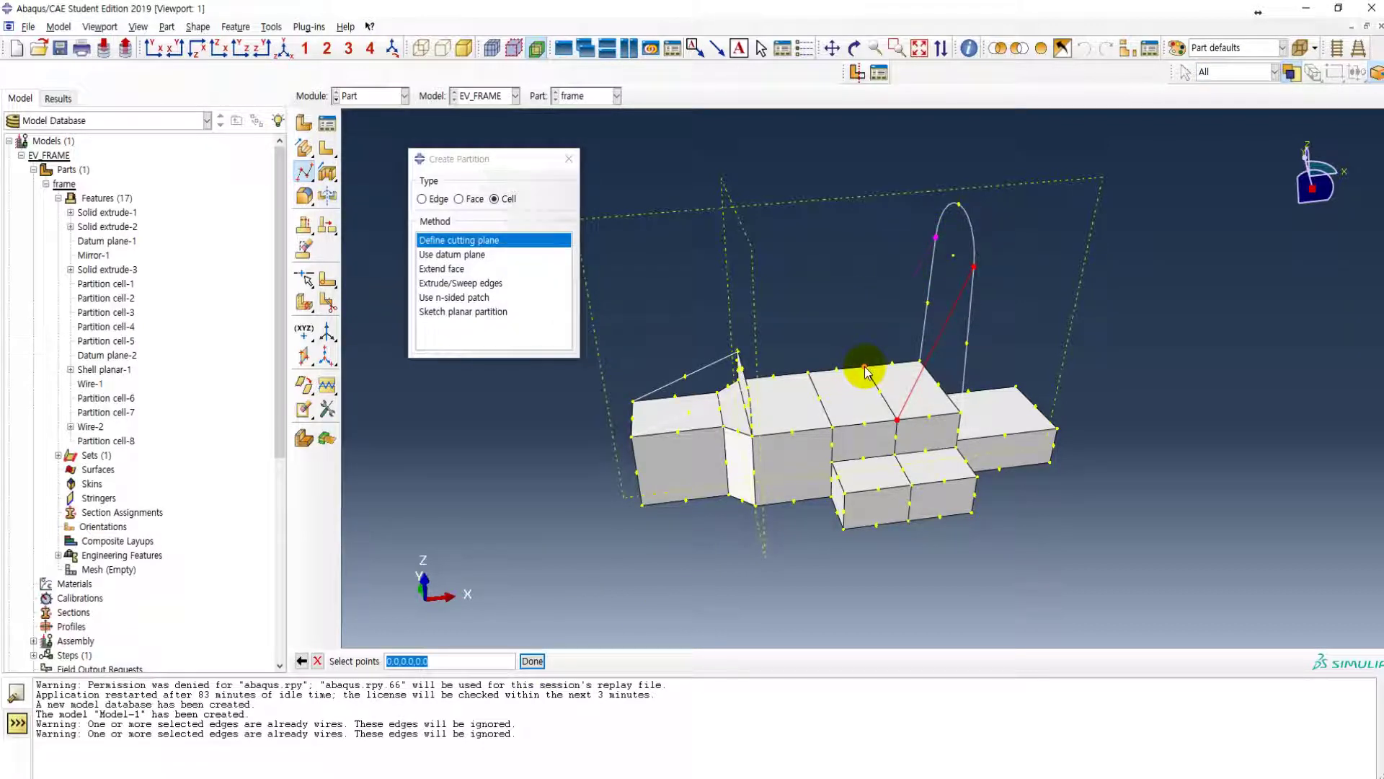
click(532, 660)
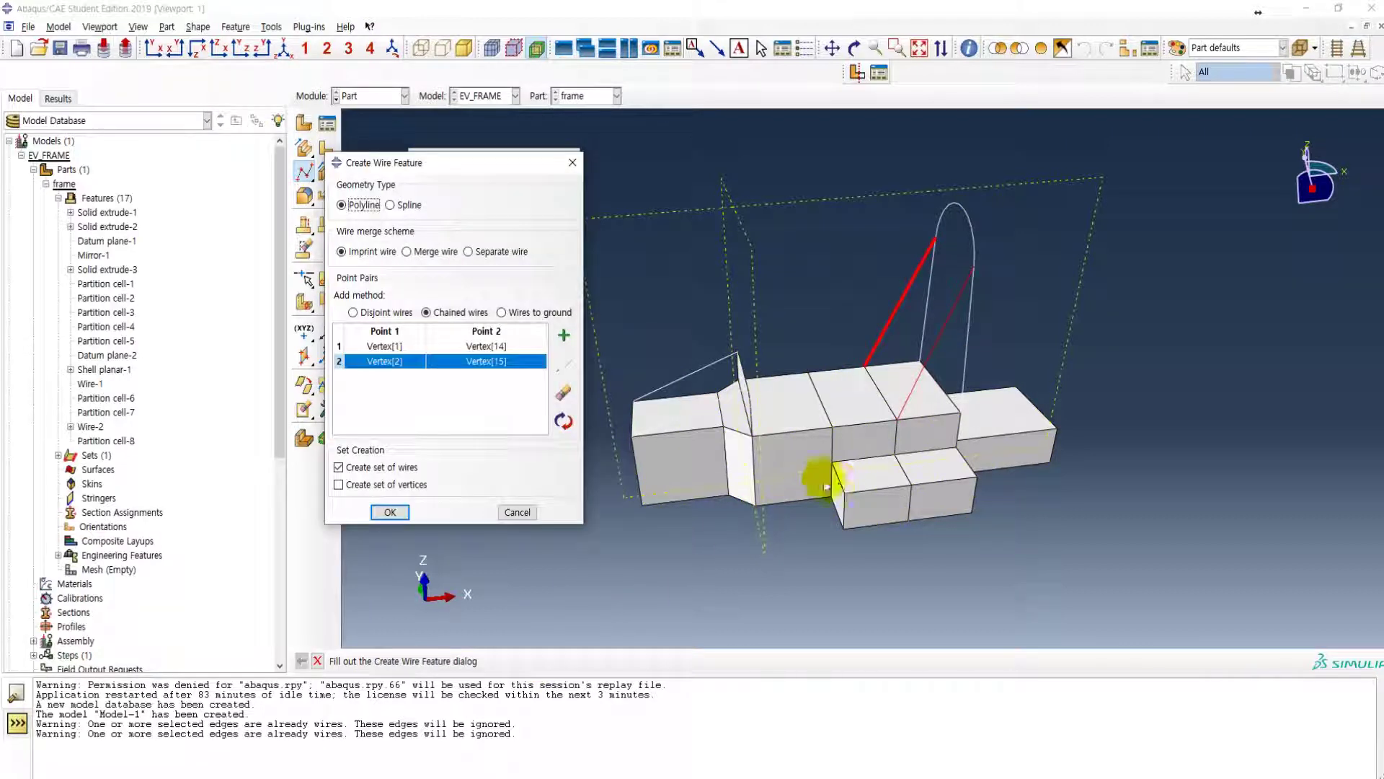
click(389, 512)
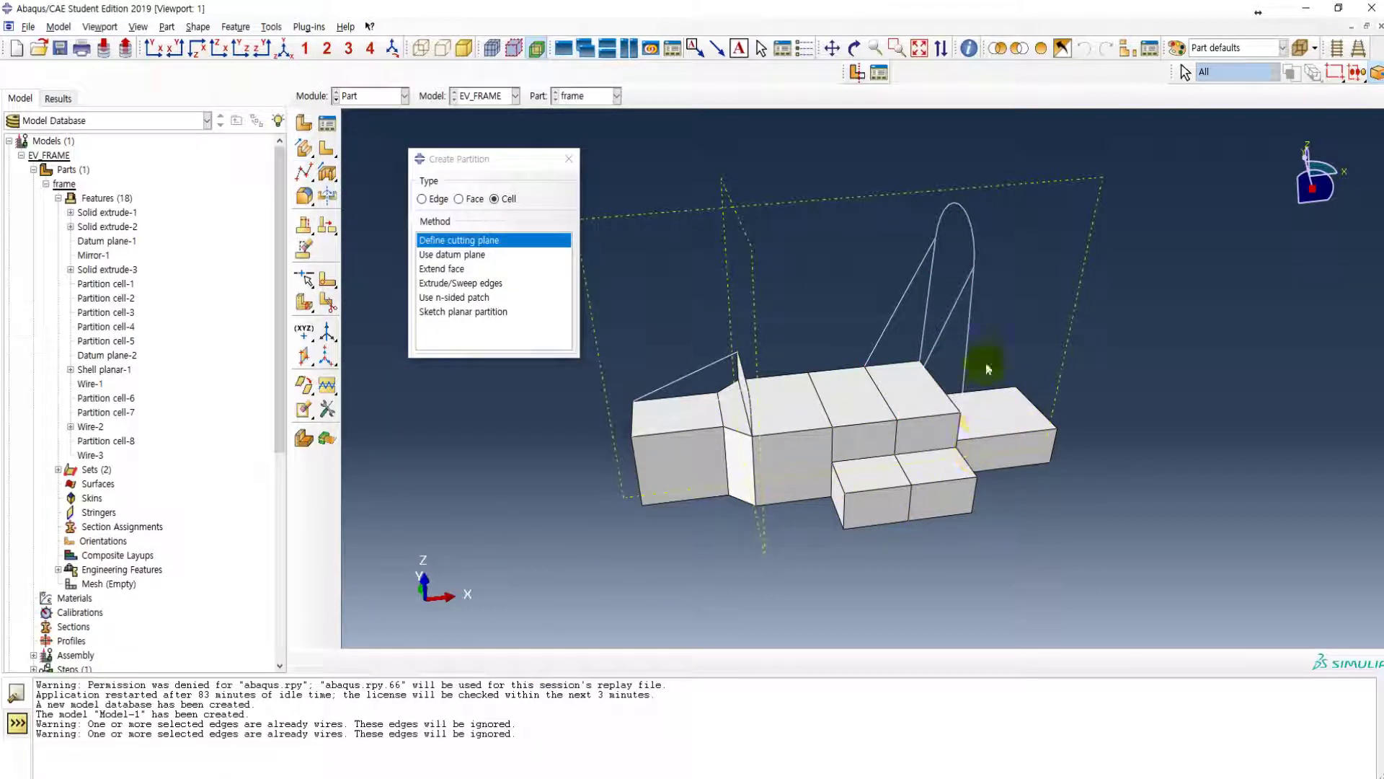
ctrl+alt+drag(911, 371, 937, 332)
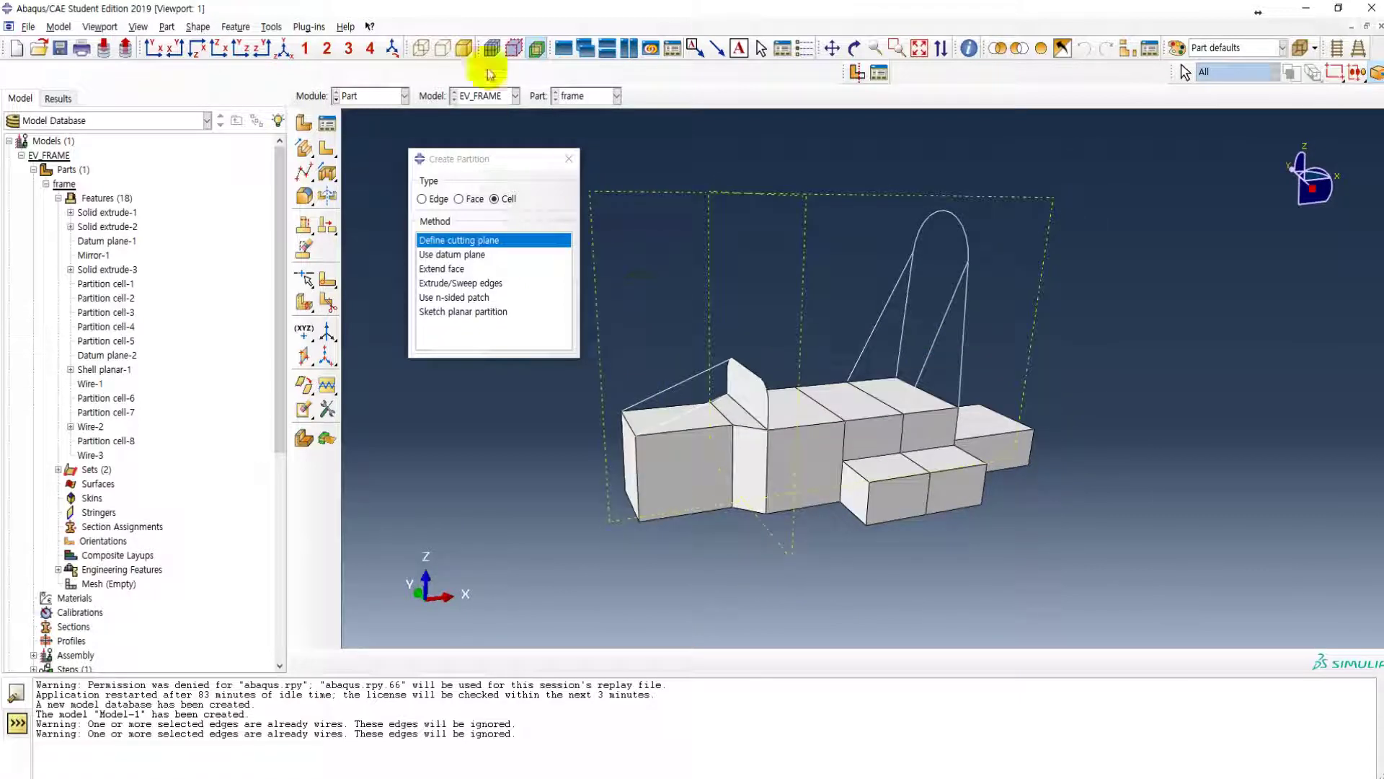
click(420, 47)
mouse_move(902, 426)
ctrl+alt+mouse_down()
mouse_move(810, 432)
mouse_move(823, 449)
mouse_move(888, 428)
ctrl+alt+mouse_up()
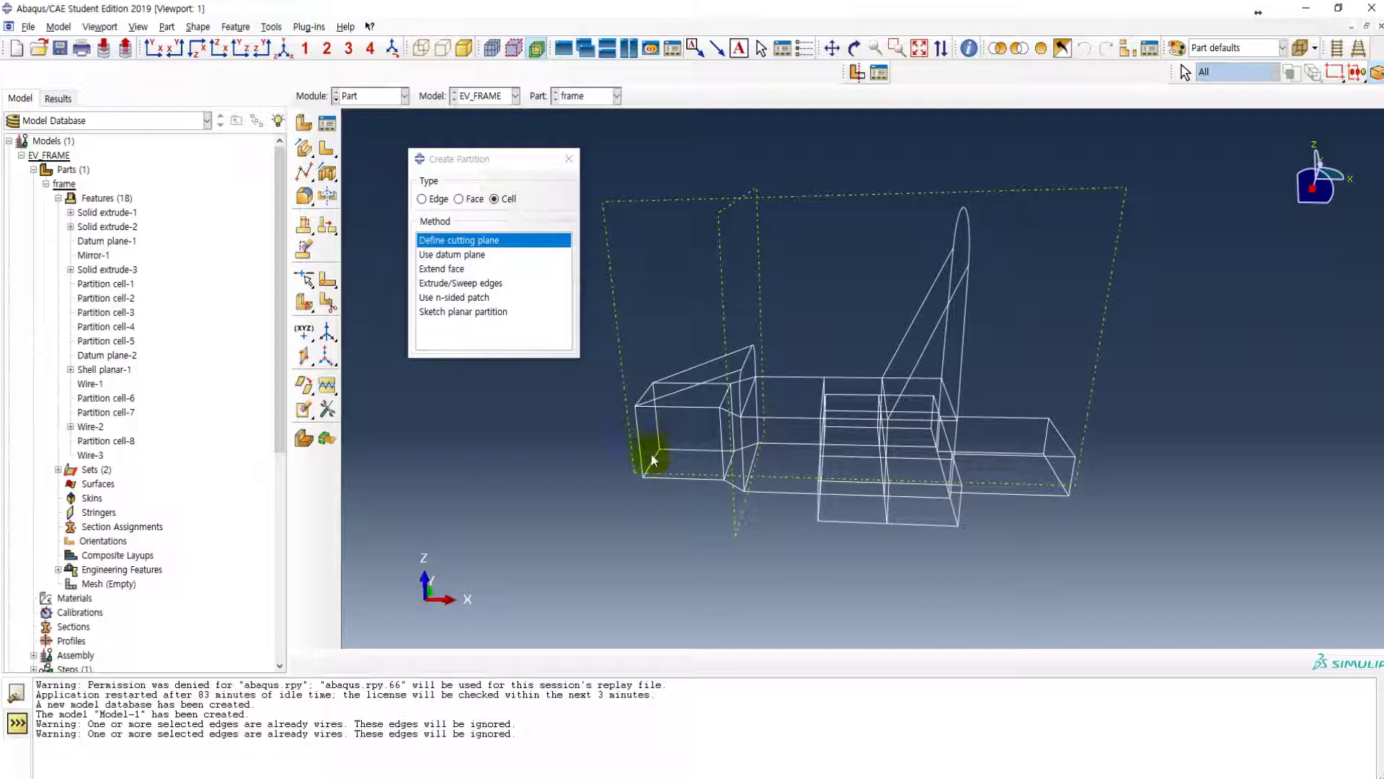
ctrl+alt+drag(844, 463, 871, 435)
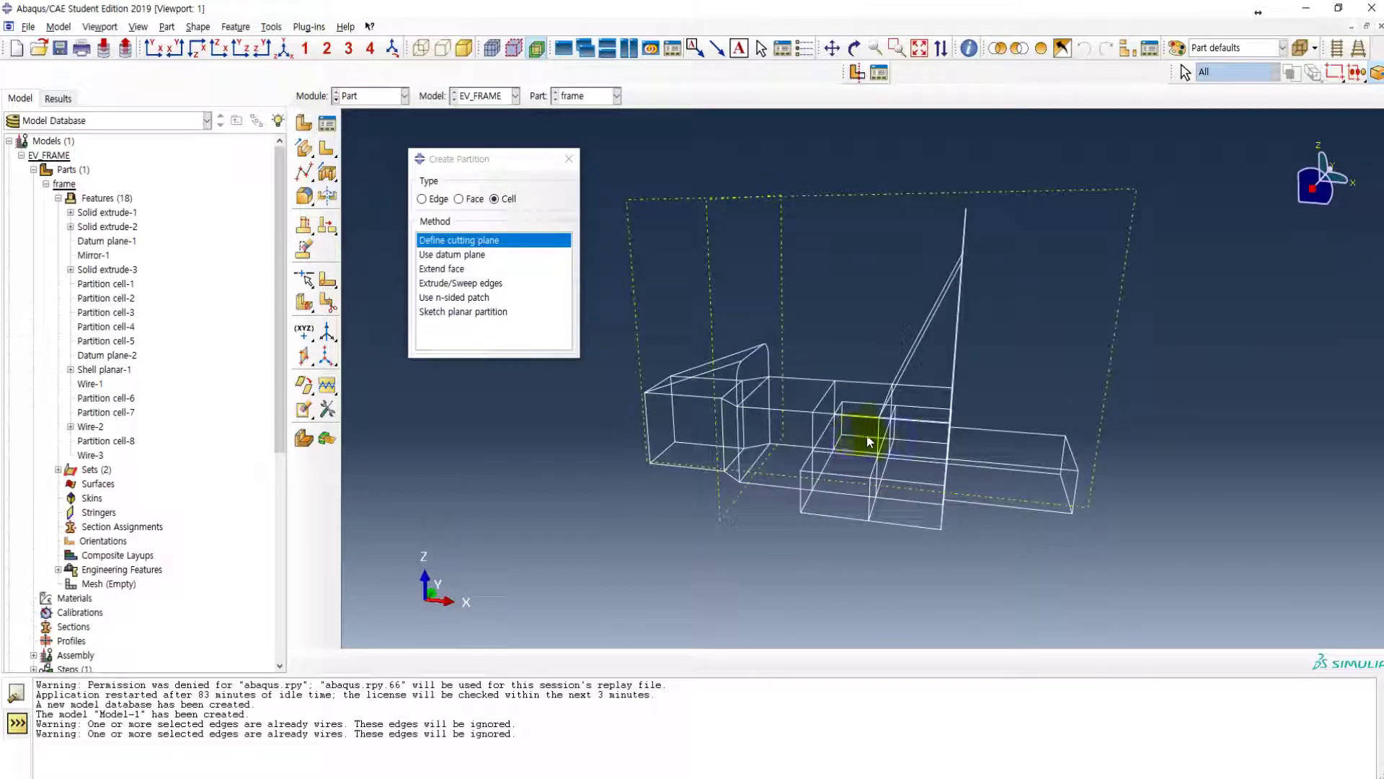
click(465, 49)
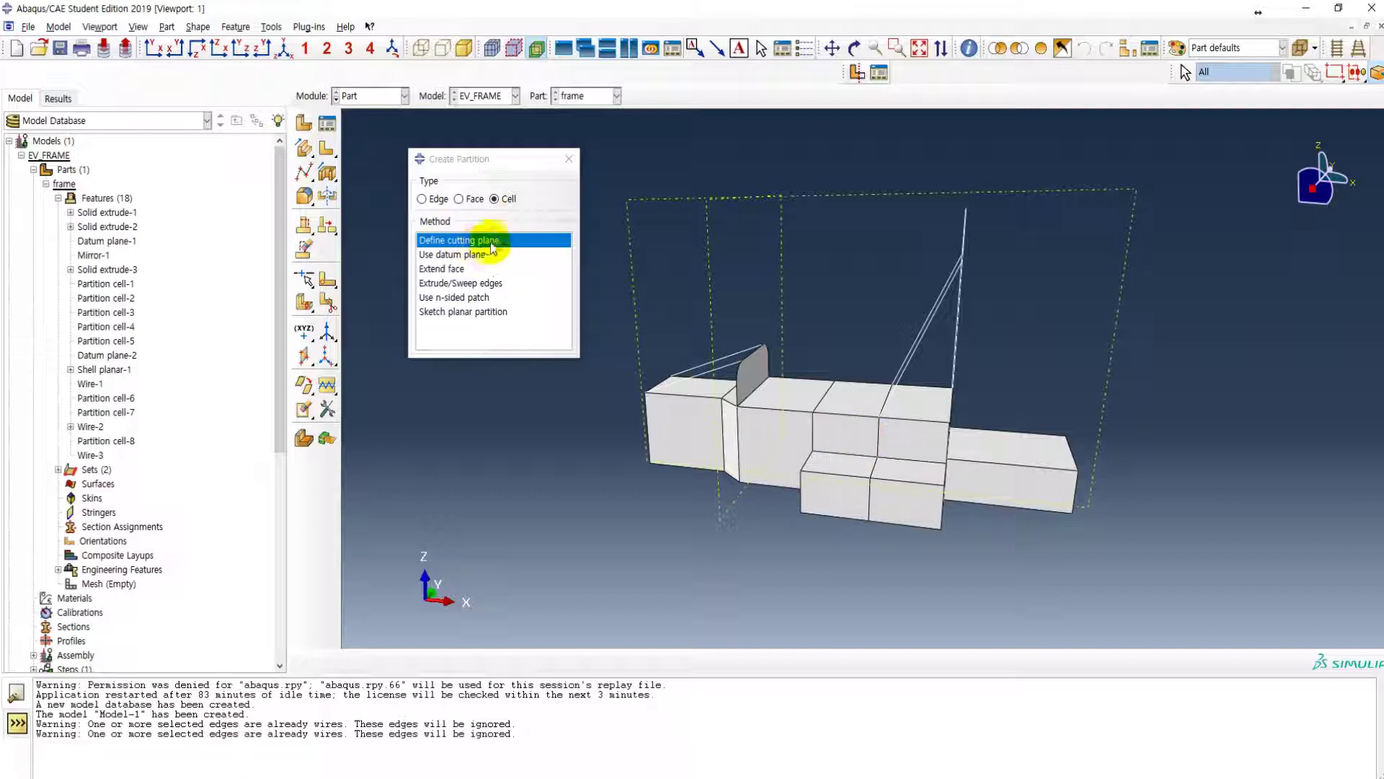
- Open a face partition sketch on the central body's near upper side face and the interior face below, orienting it with the brace wire vertical
click(471, 201)
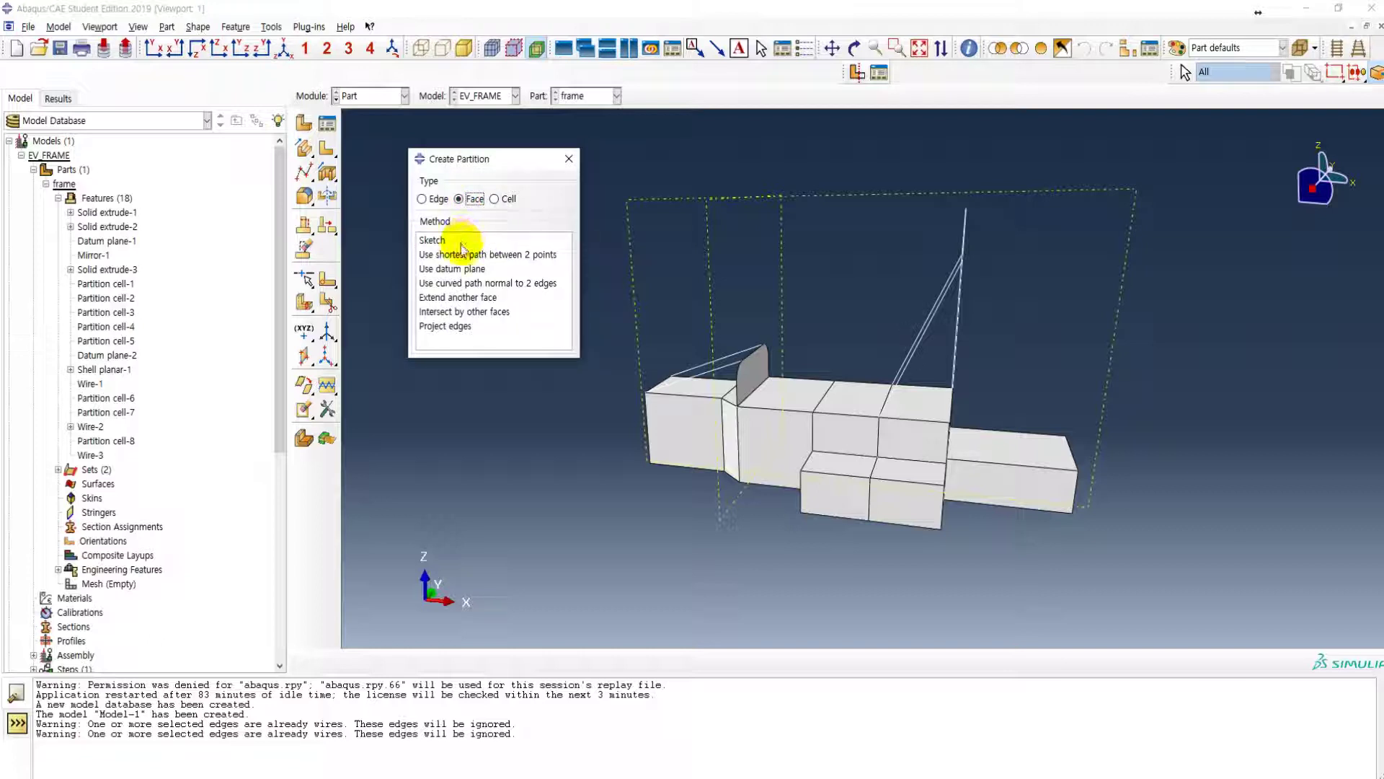
click(435, 242)
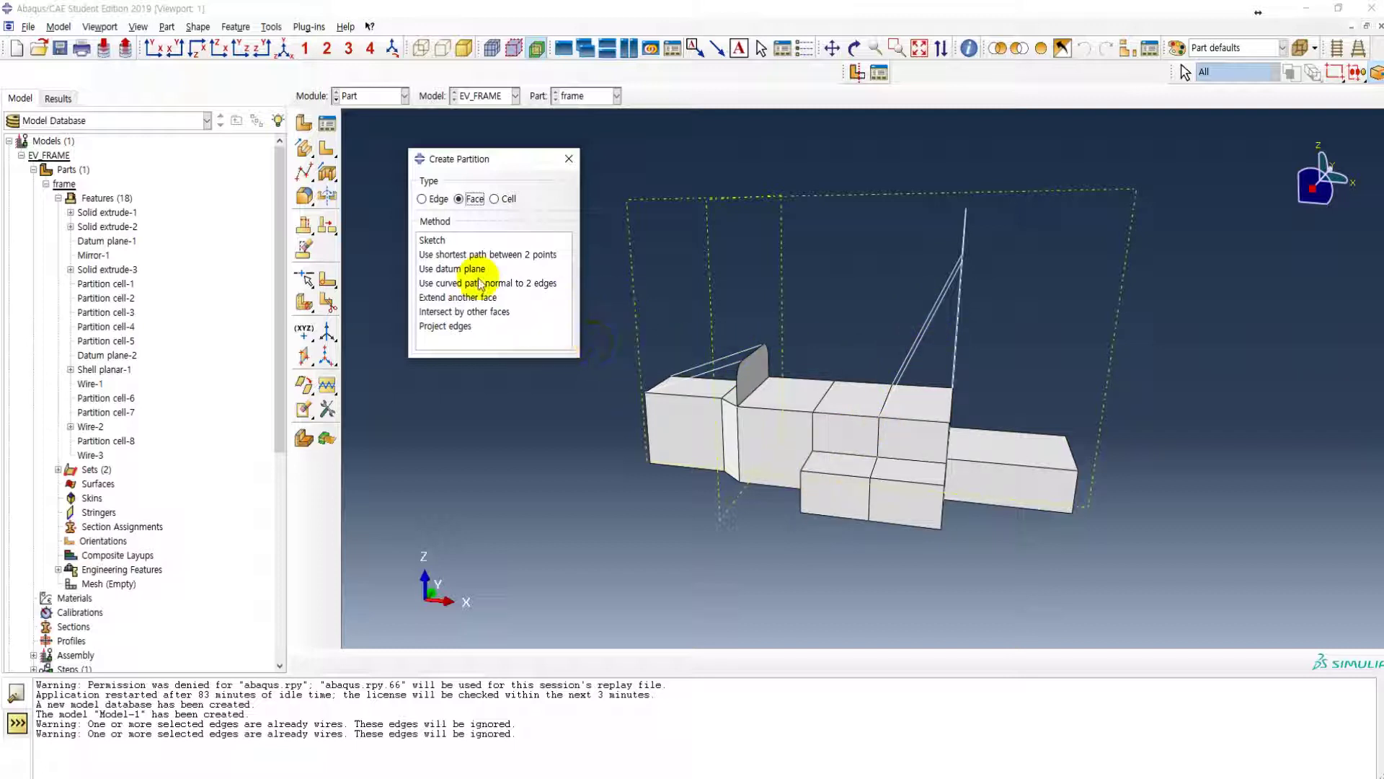
click(433, 241)
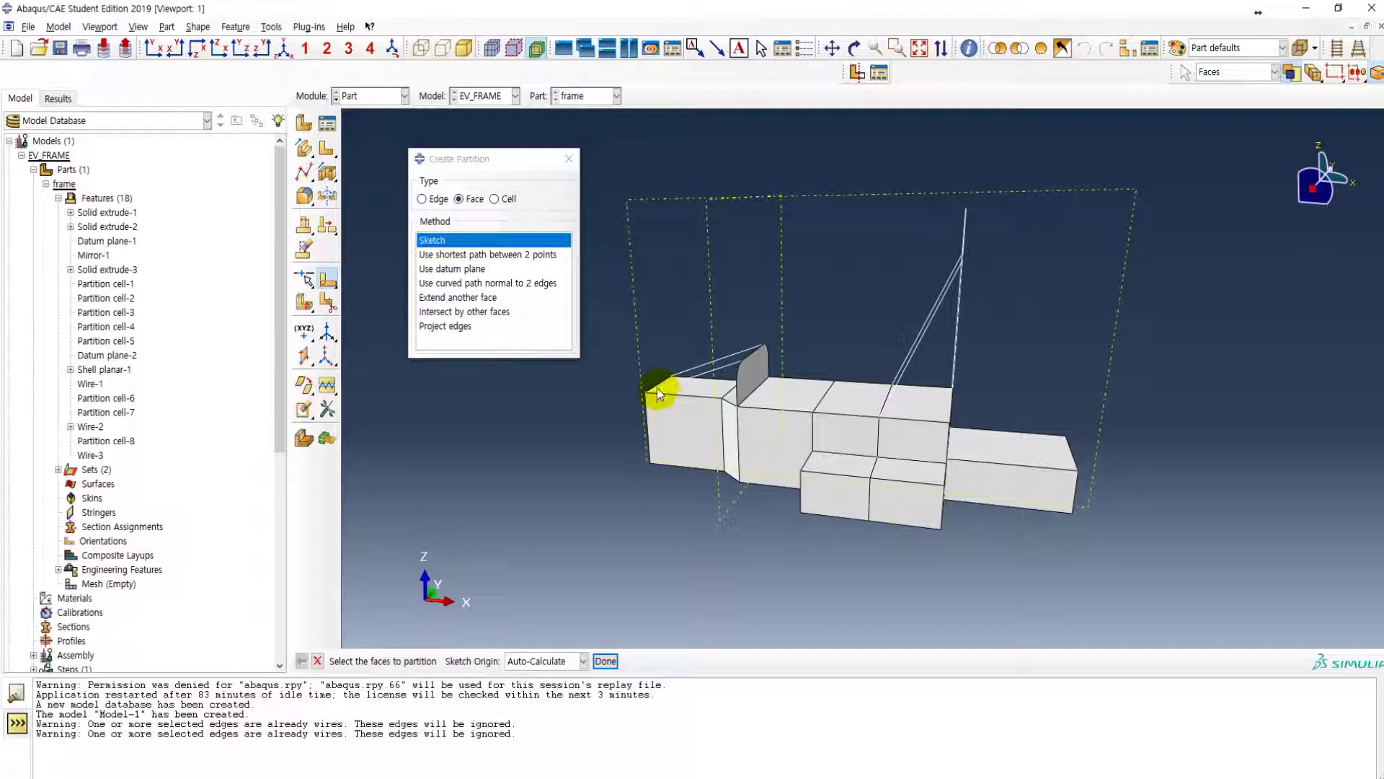
click(845, 430)
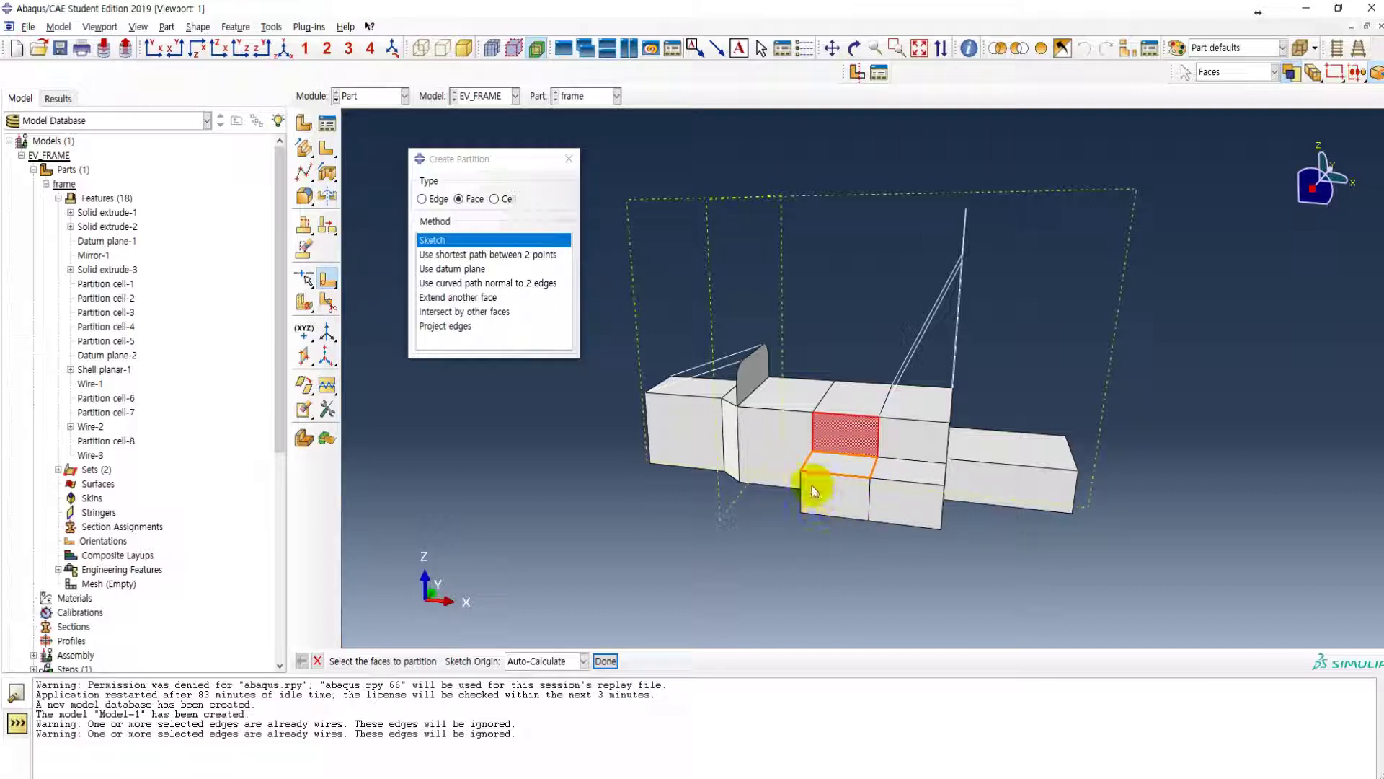
ctrl+alt+drag(856, 479, 884, 485)
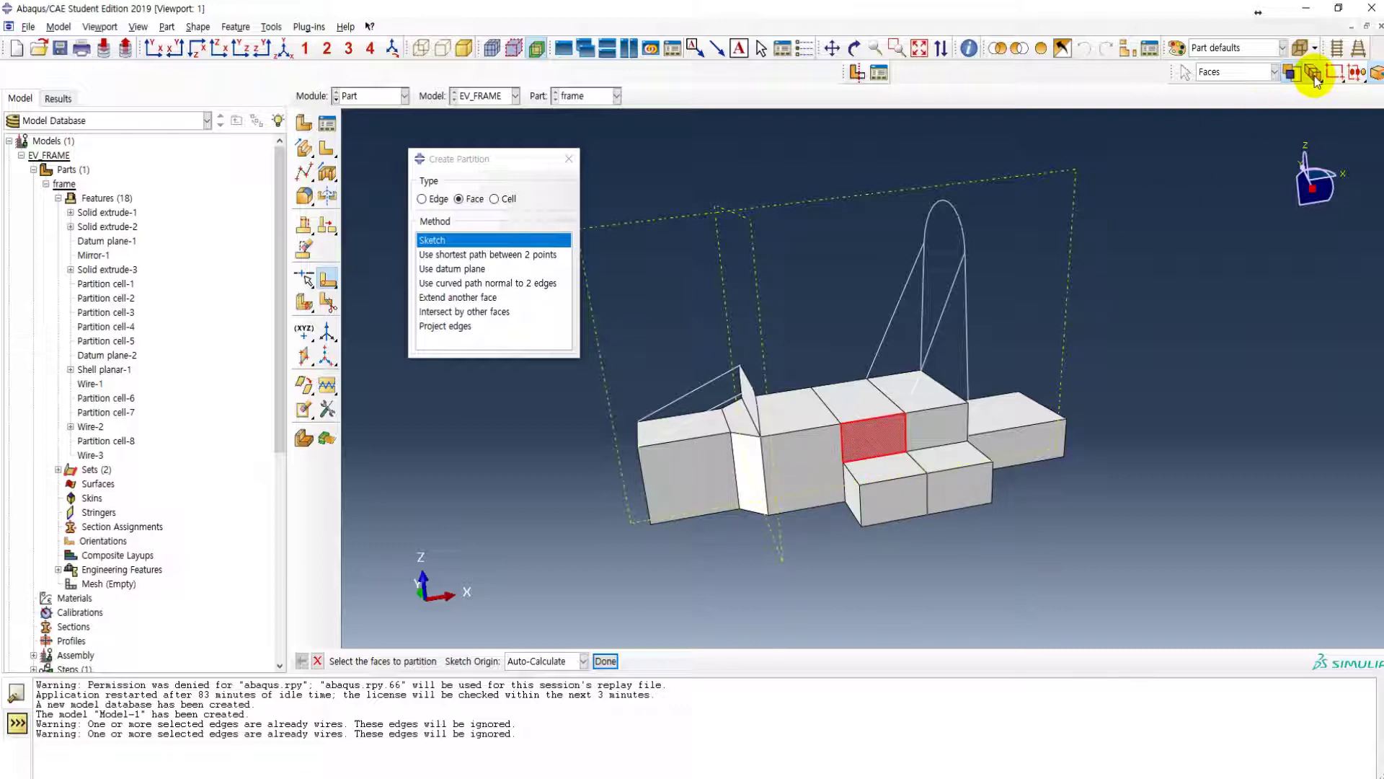
drag(1316, 80, 1358, 79)
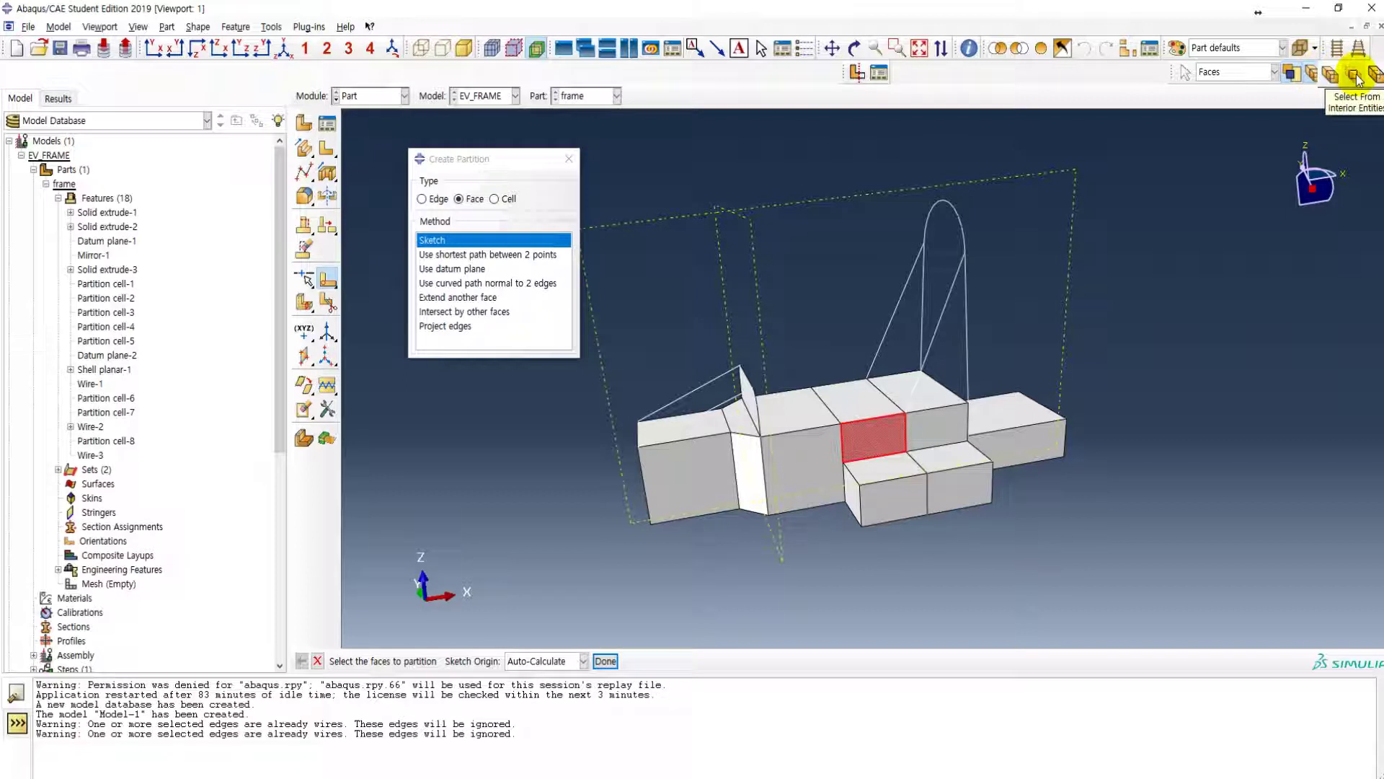
drag(1358, 79, 1358, 79)
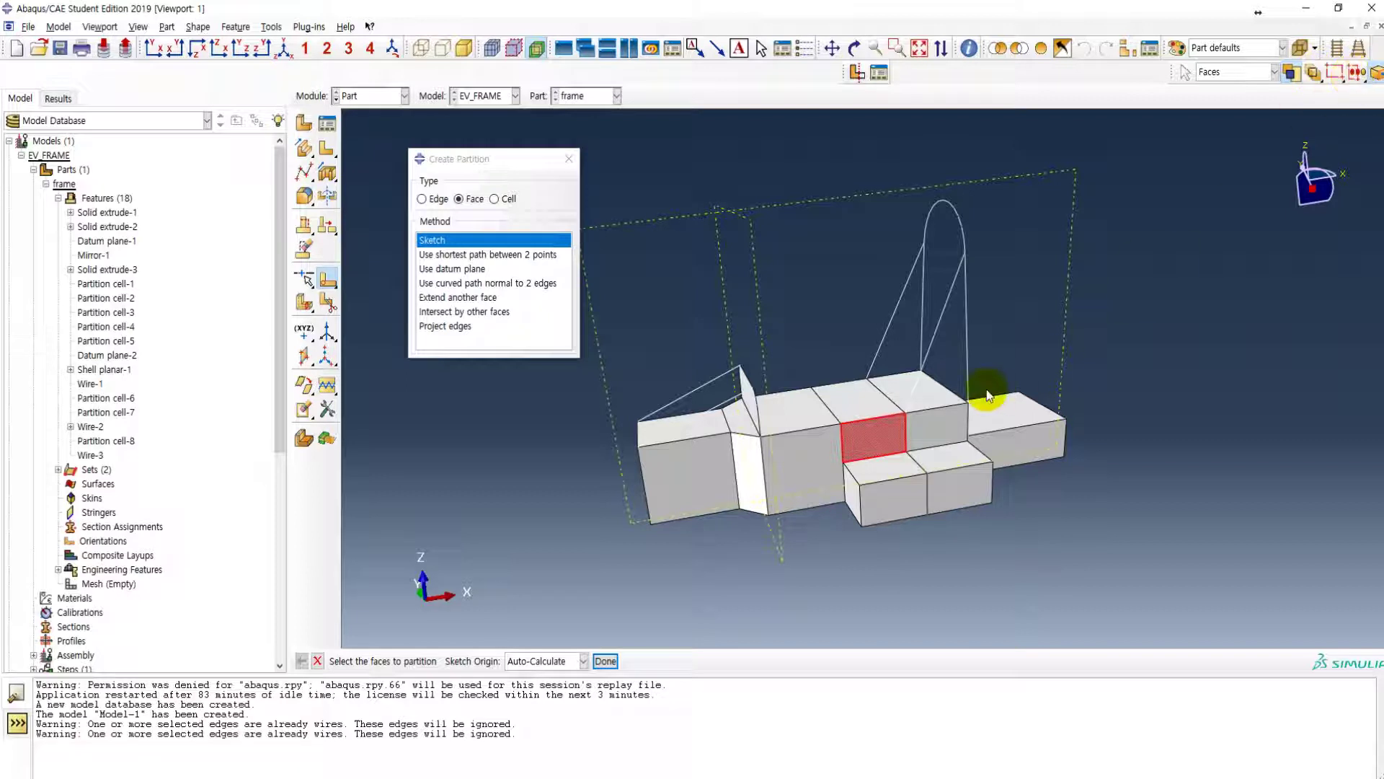
click(862, 470)
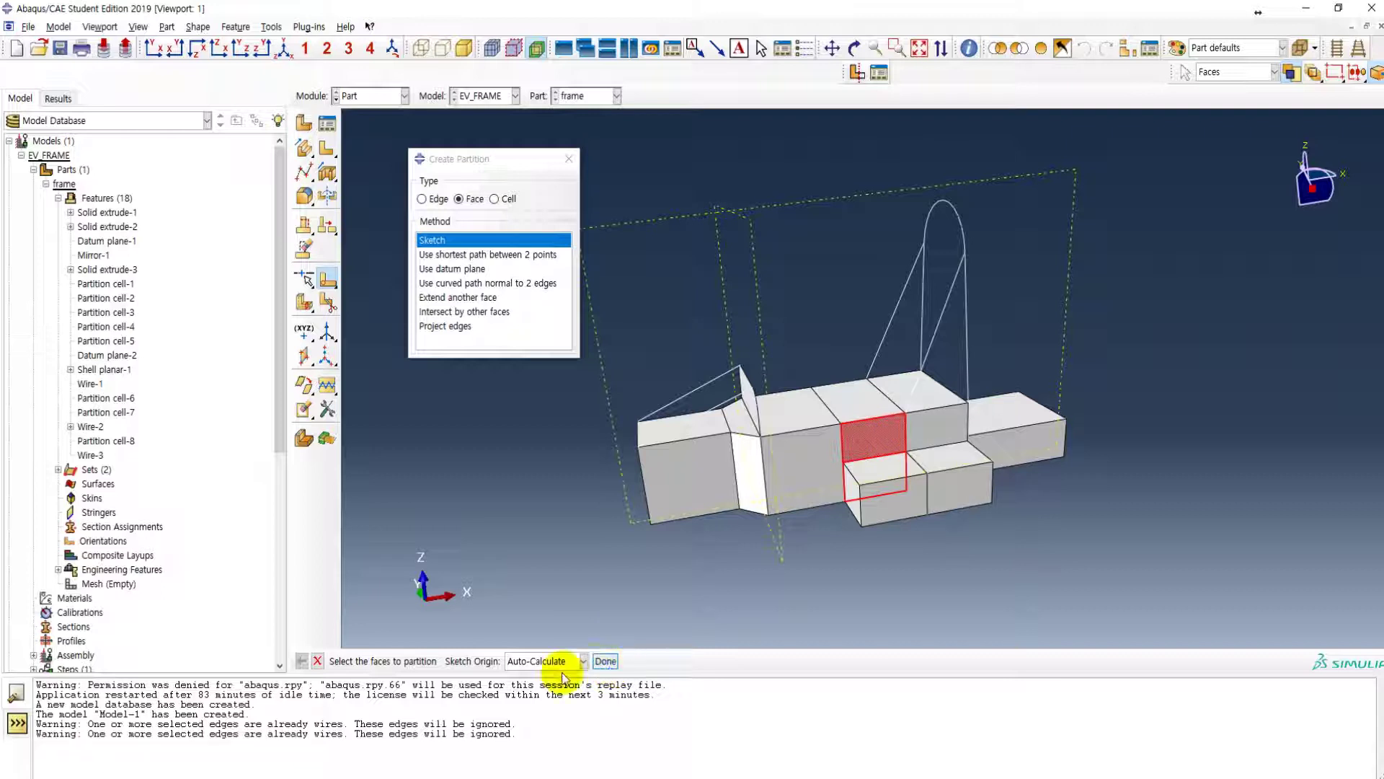
click(606, 661)
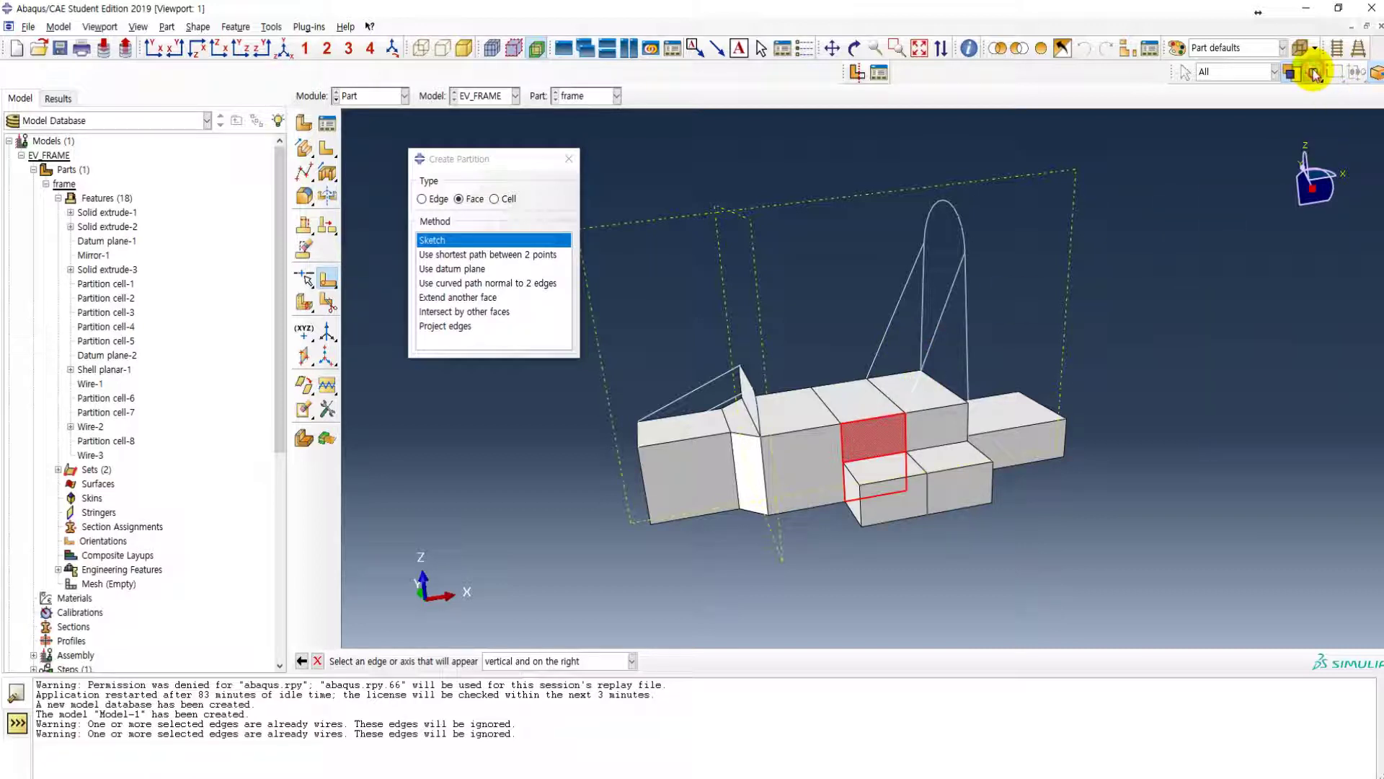
click(935, 342)
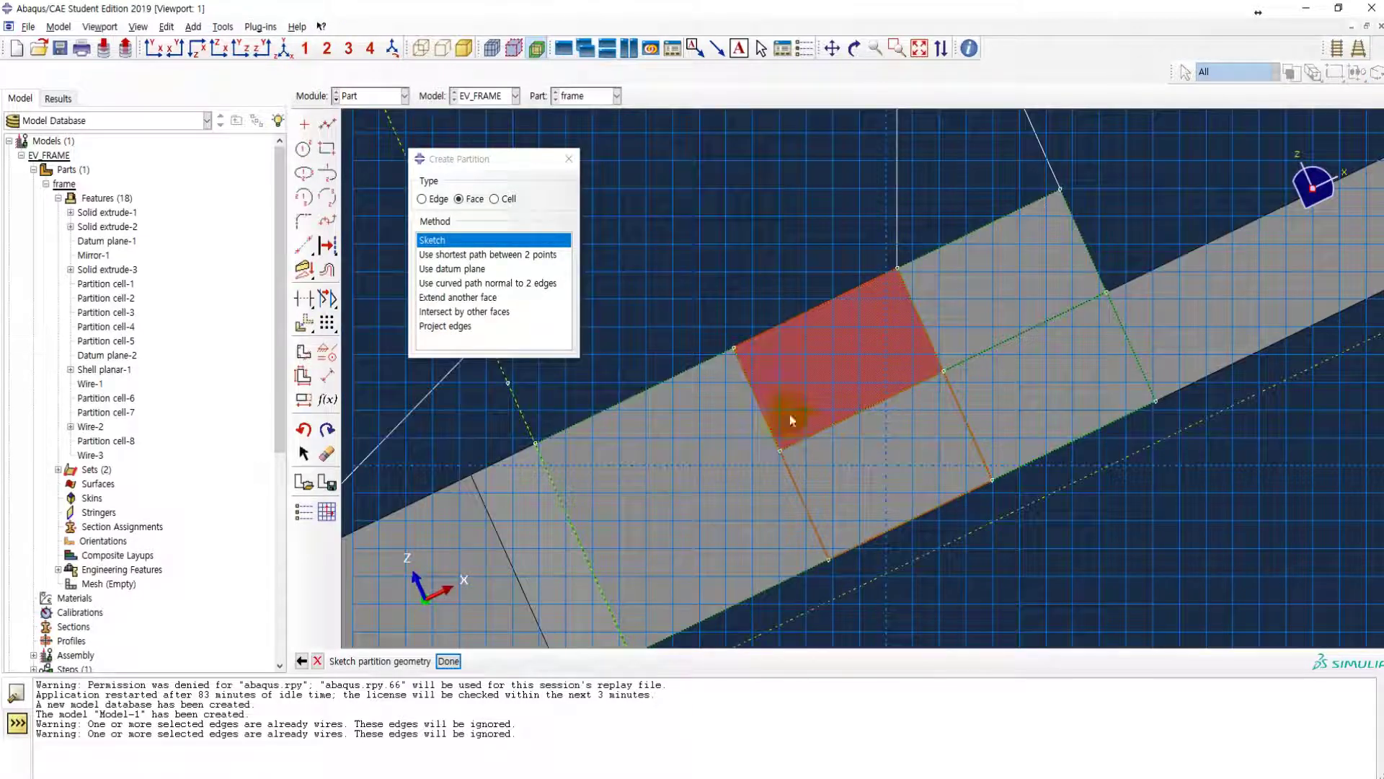
- Sketch a vertical line continuing the brace from the upper corner to the lower edge, then finish the face partition and check it in wireframe
click(326, 123)
click(898, 275)
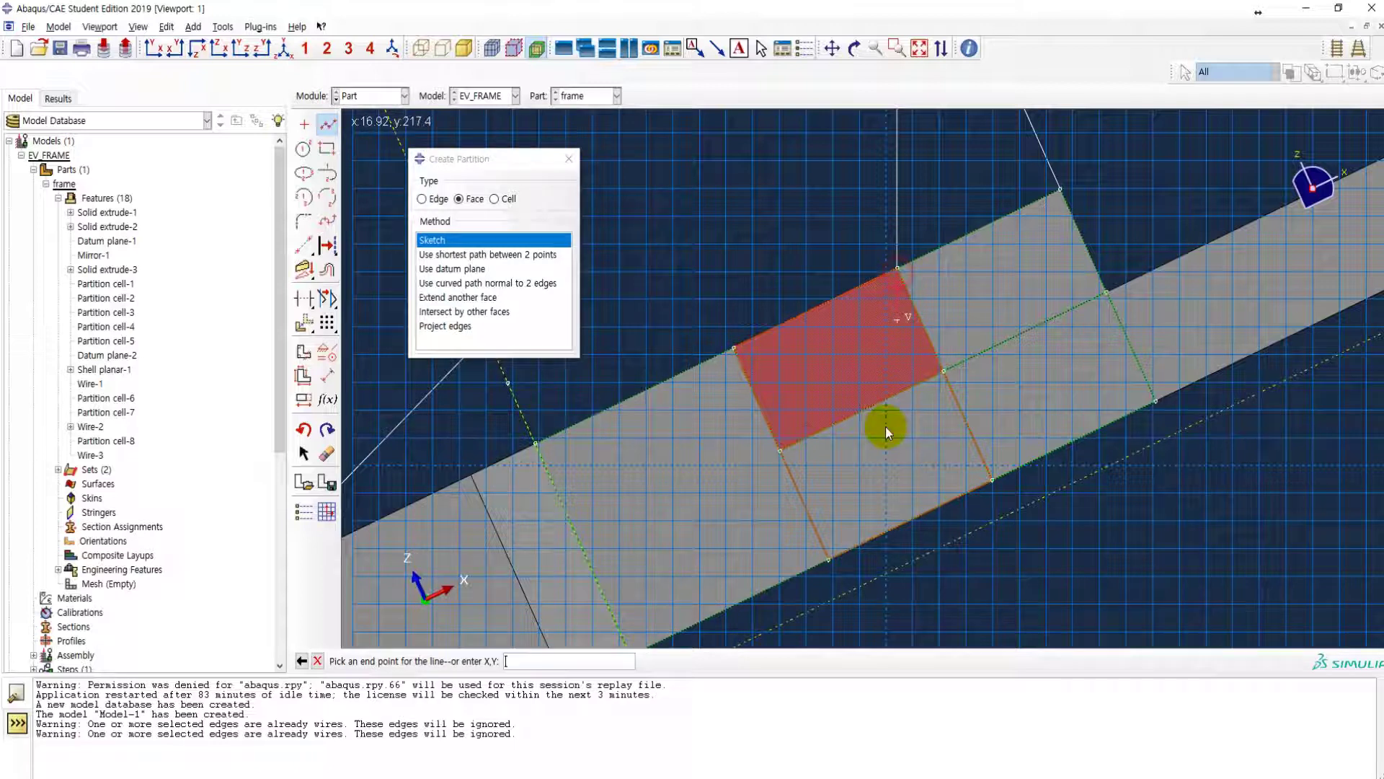
click(893, 527)
middle_click(1015, 581)
middle_click(1015, 581)
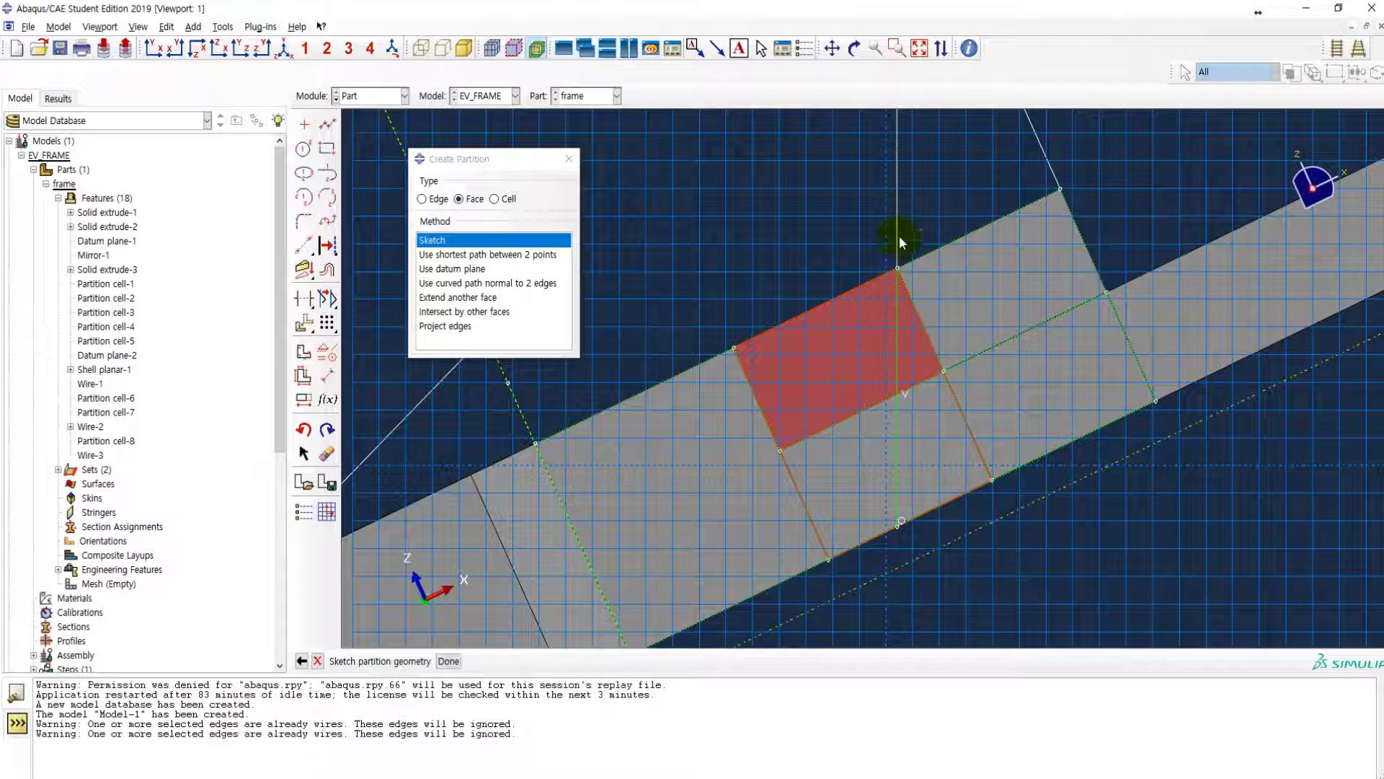
click(449, 660)
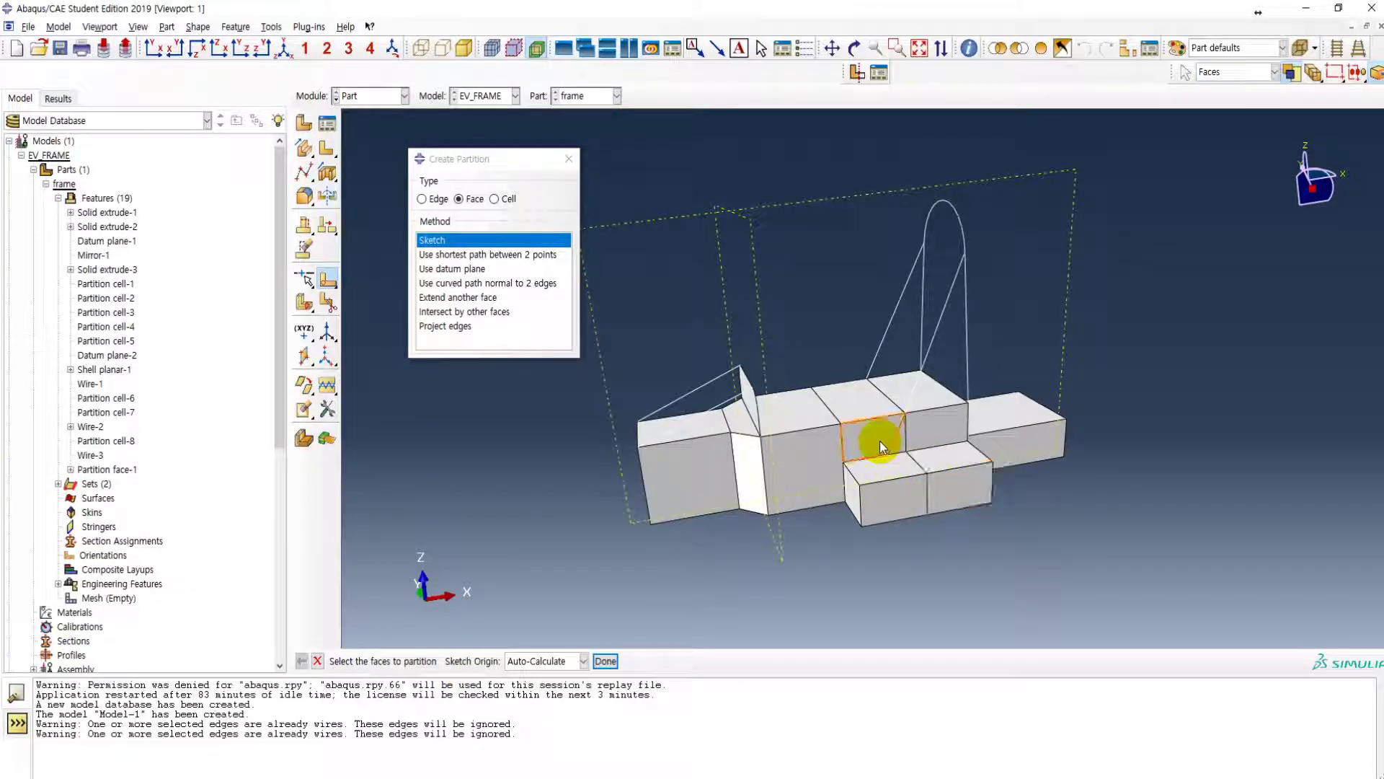
click(422, 47)
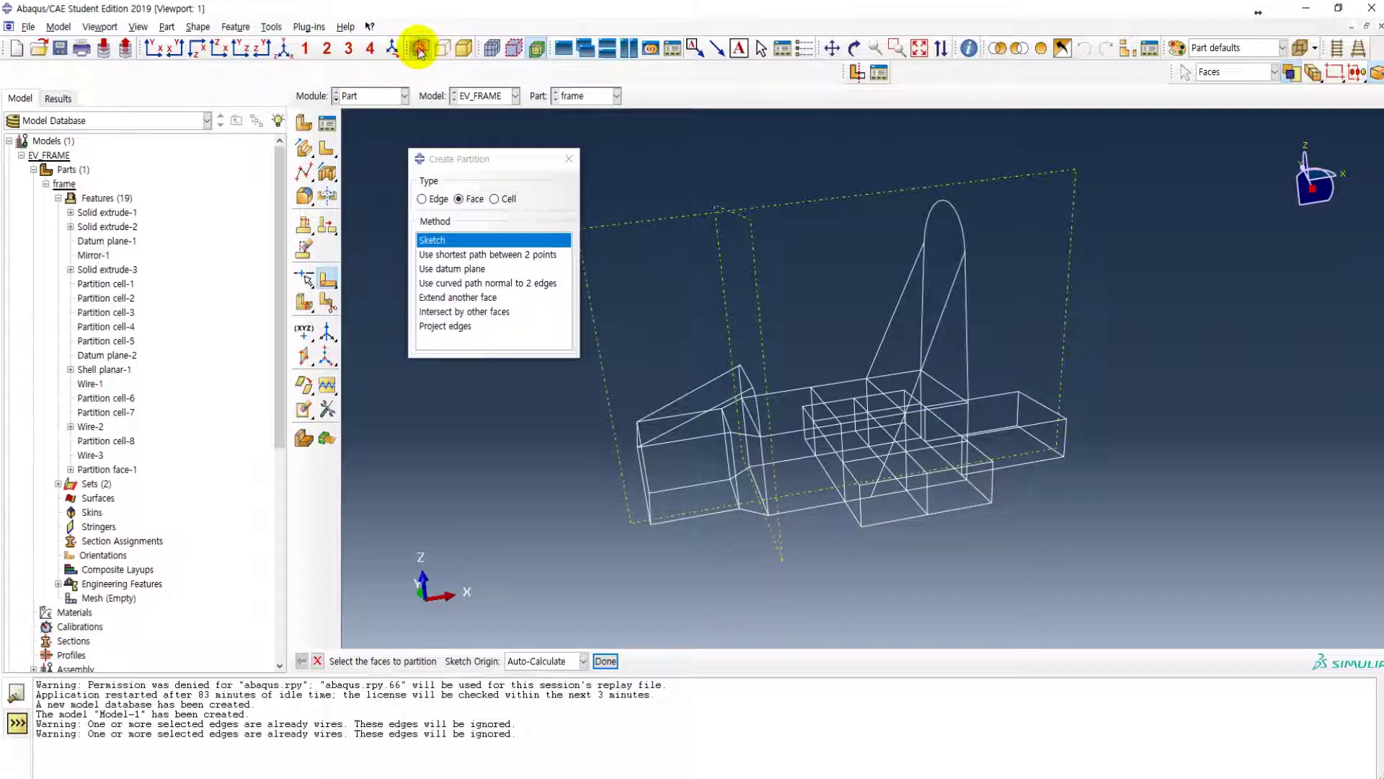
click(464, 48)
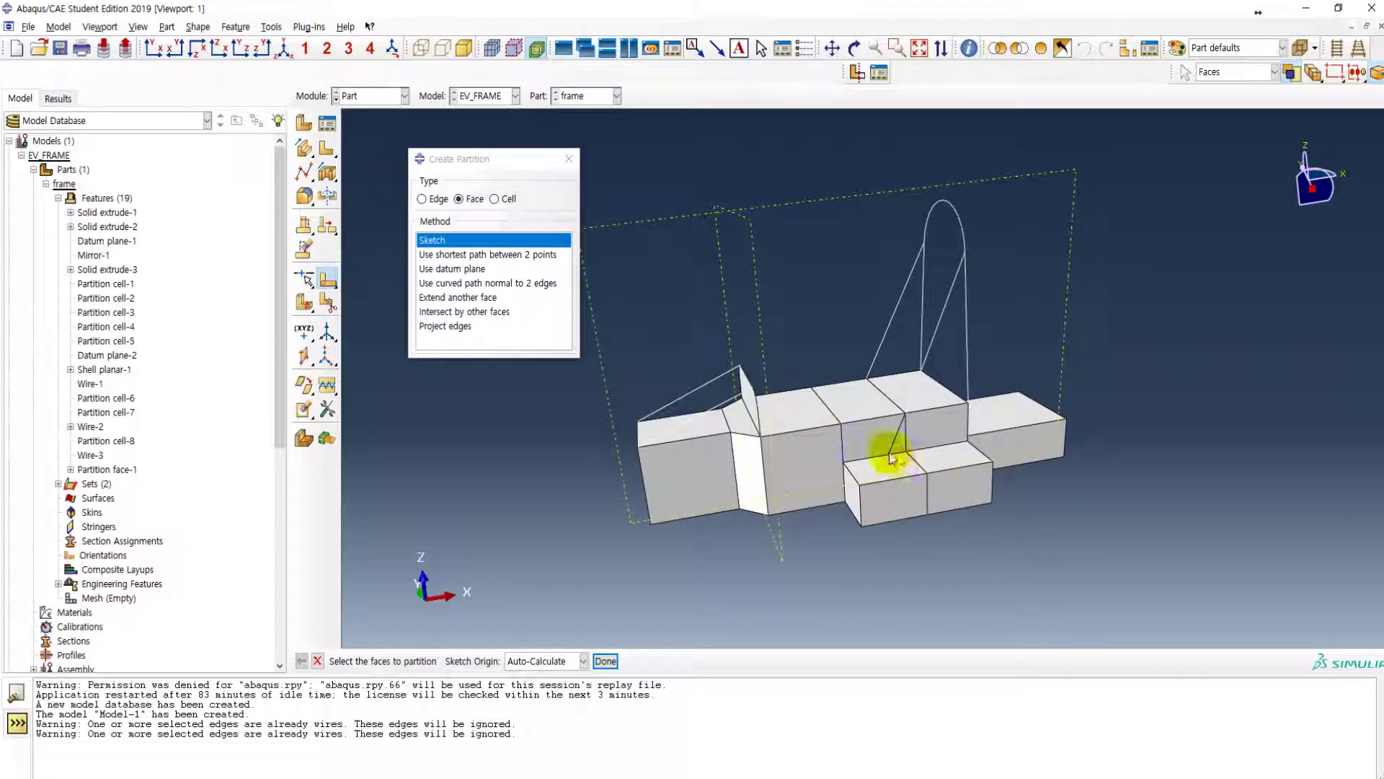
ctrl+alt+drag(892, 485, 930, 408)
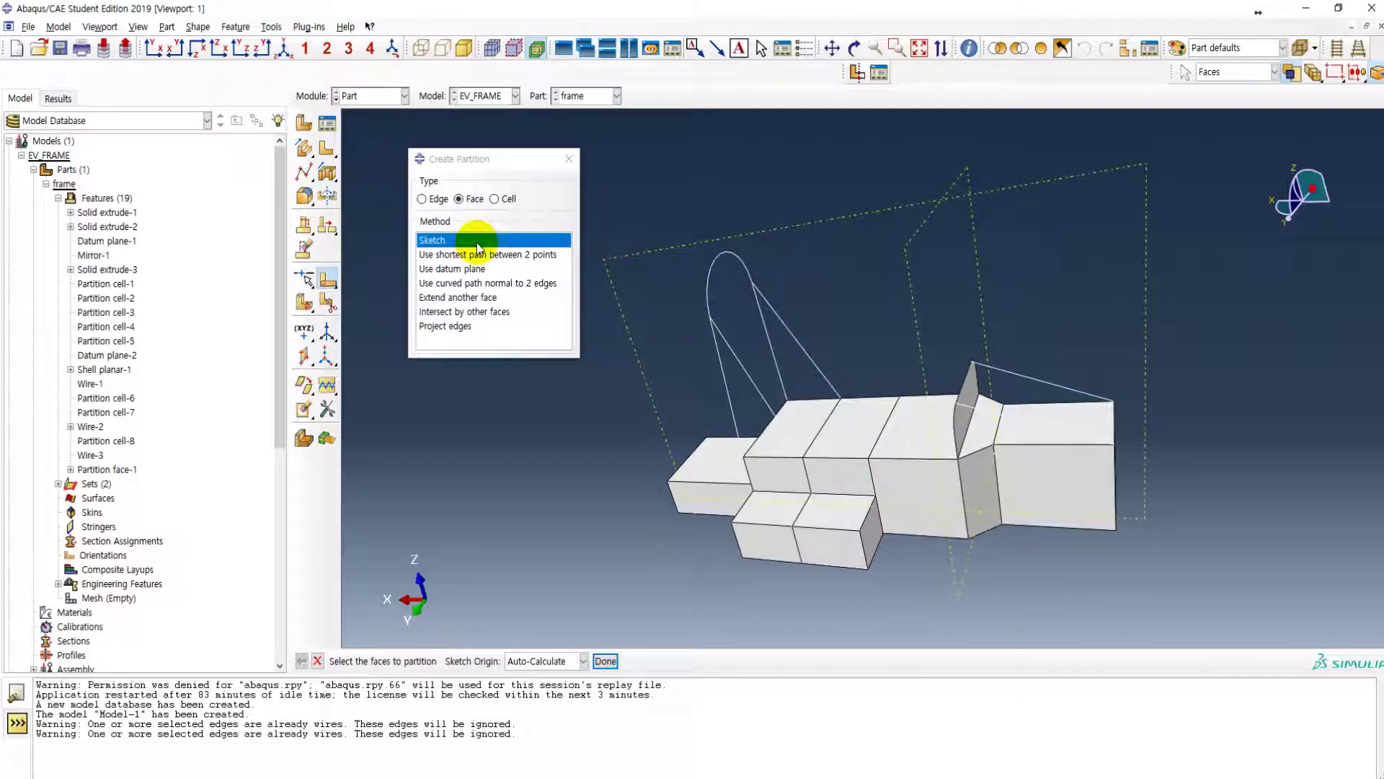
click(793, 479)
click(421, 47)
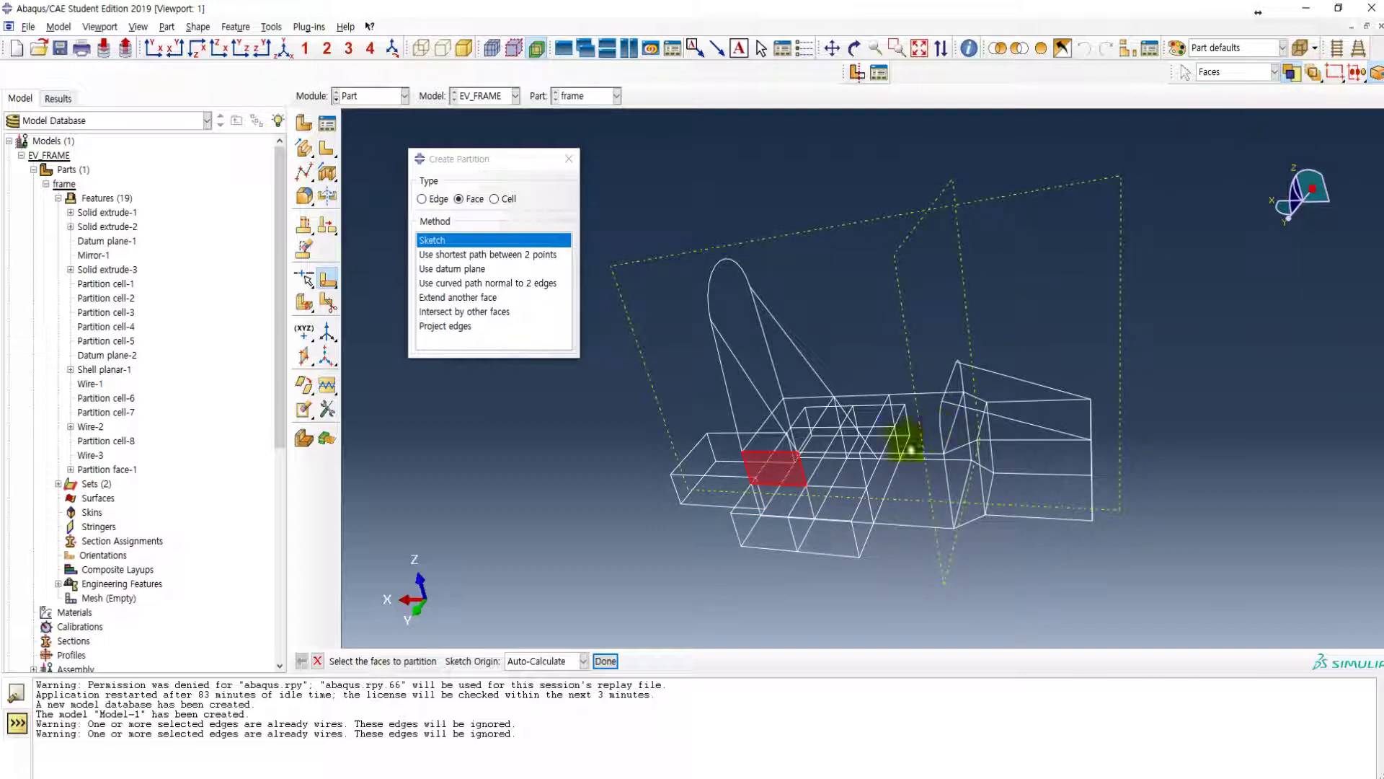
shift+click(788, 497)
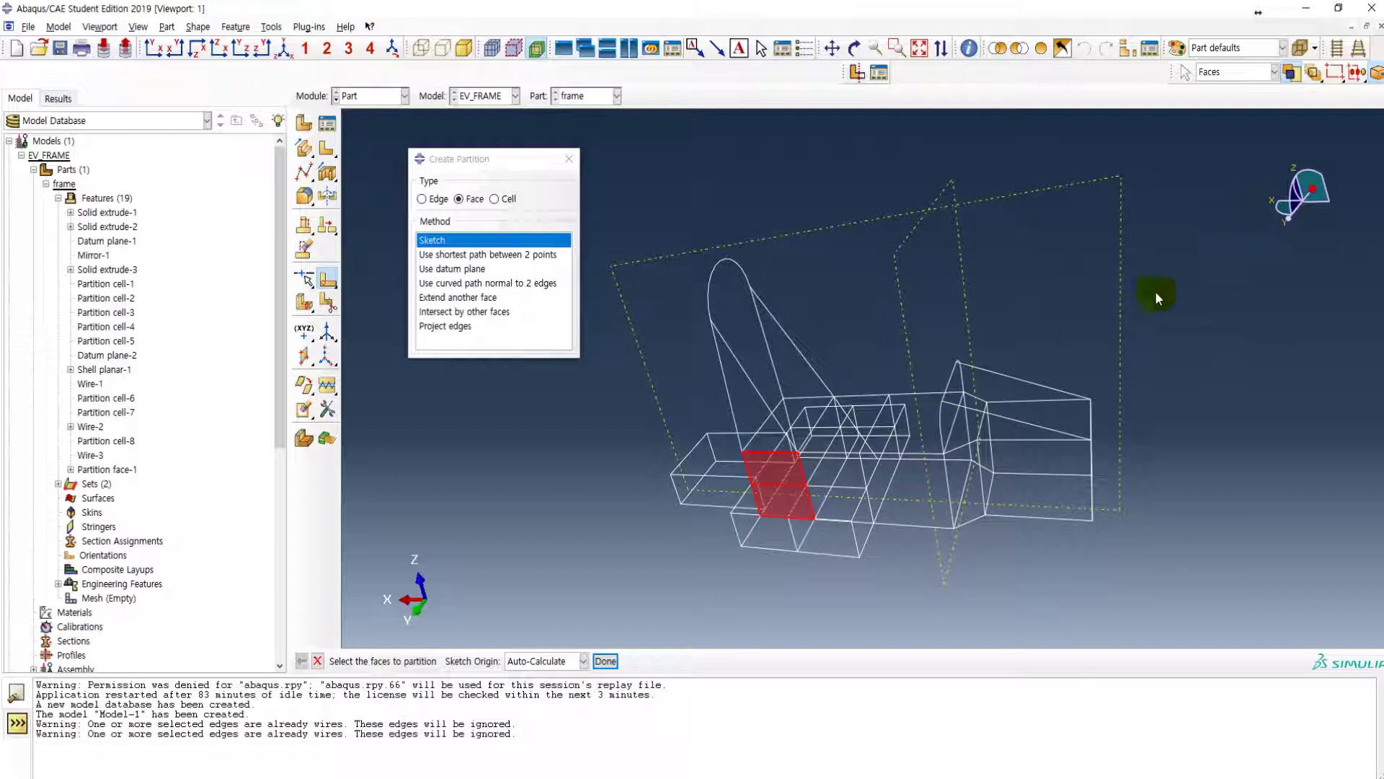
click(605, 661)
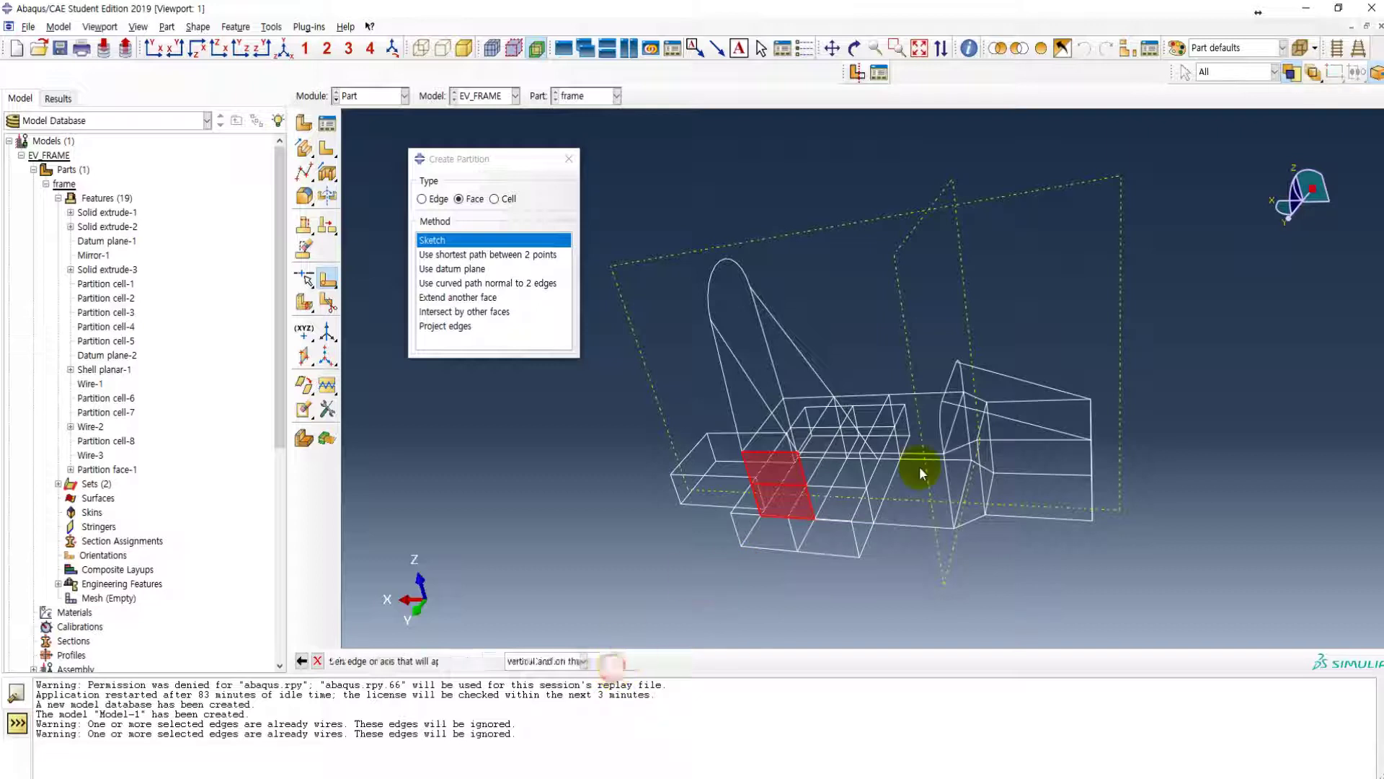
click(1314, 75)
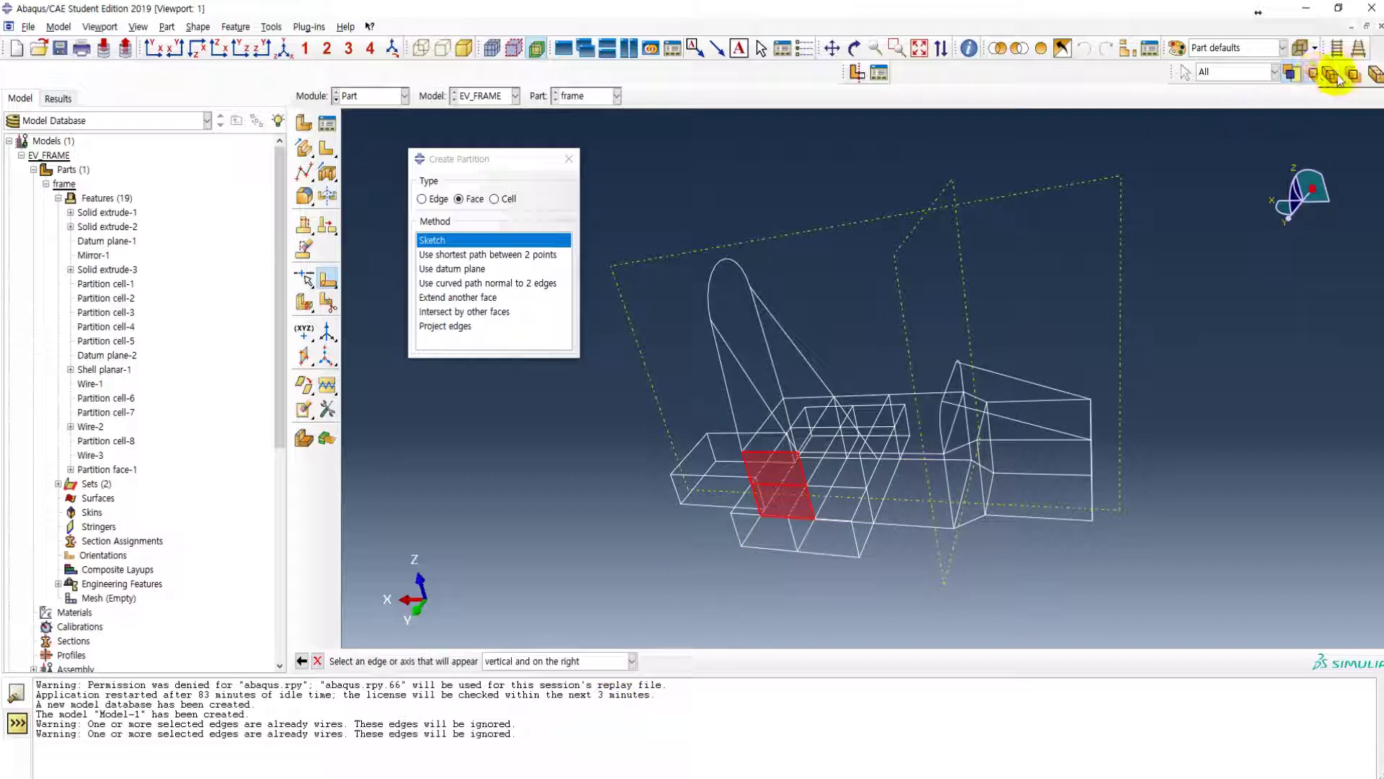
click(749, 375)
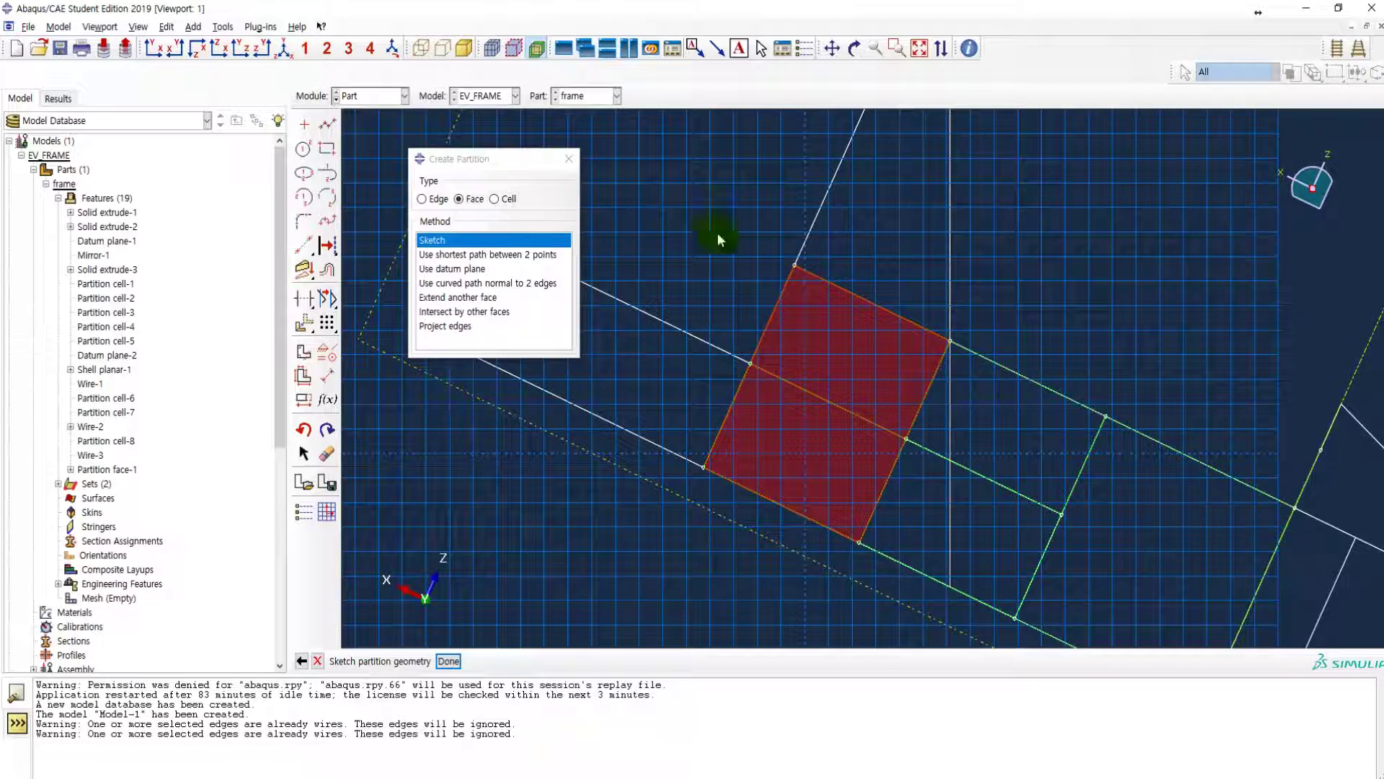
click(301, 660)
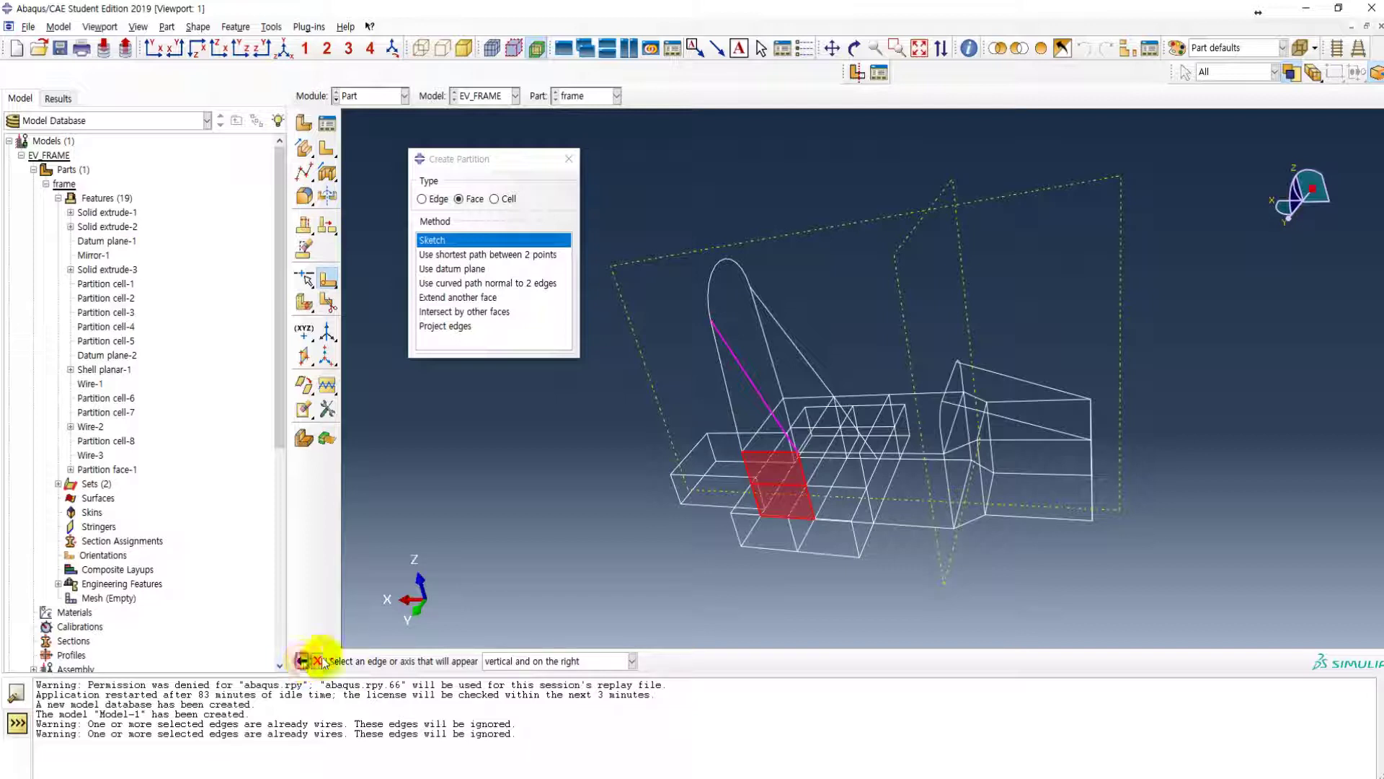
click(317, 661)
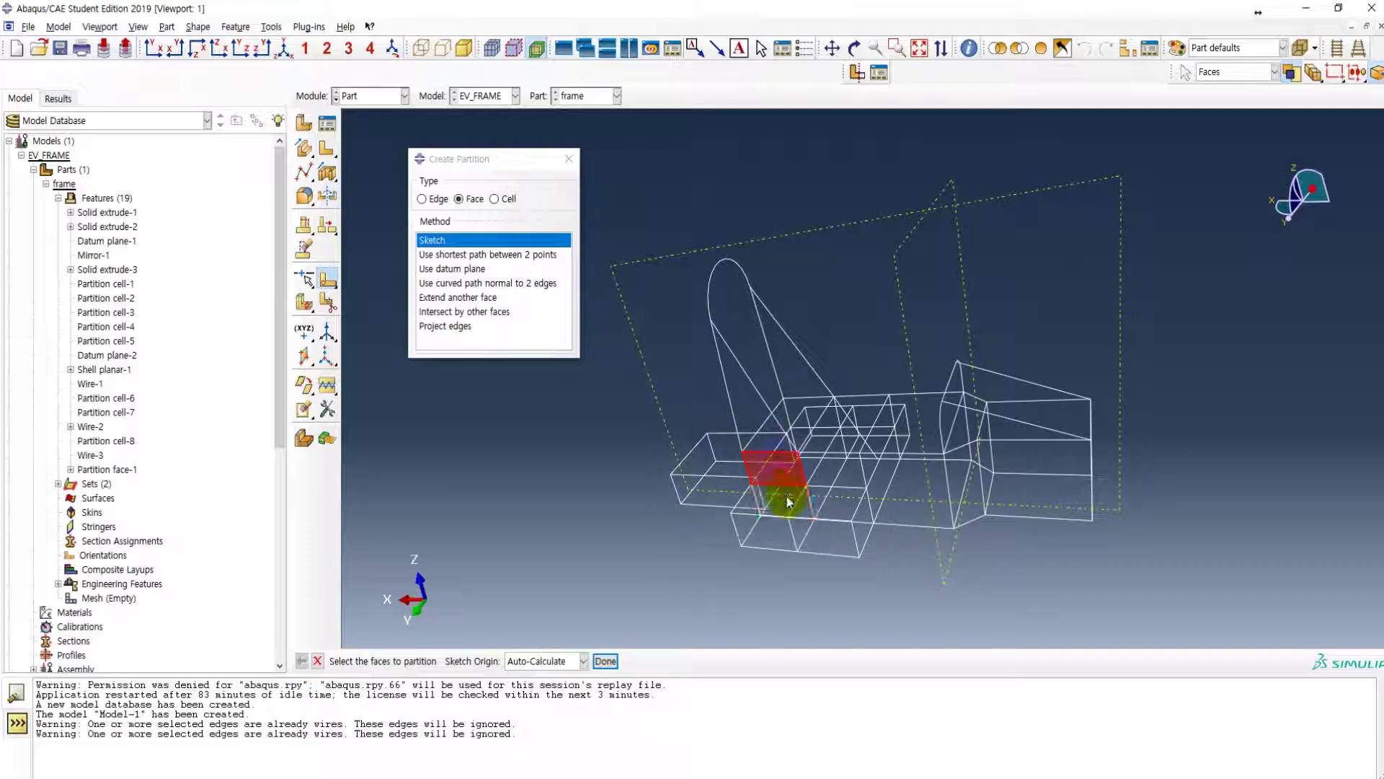
- Select the opposite upper side face directly ahead of the mid-length cut for the matching sketched partition
click(849, 503)
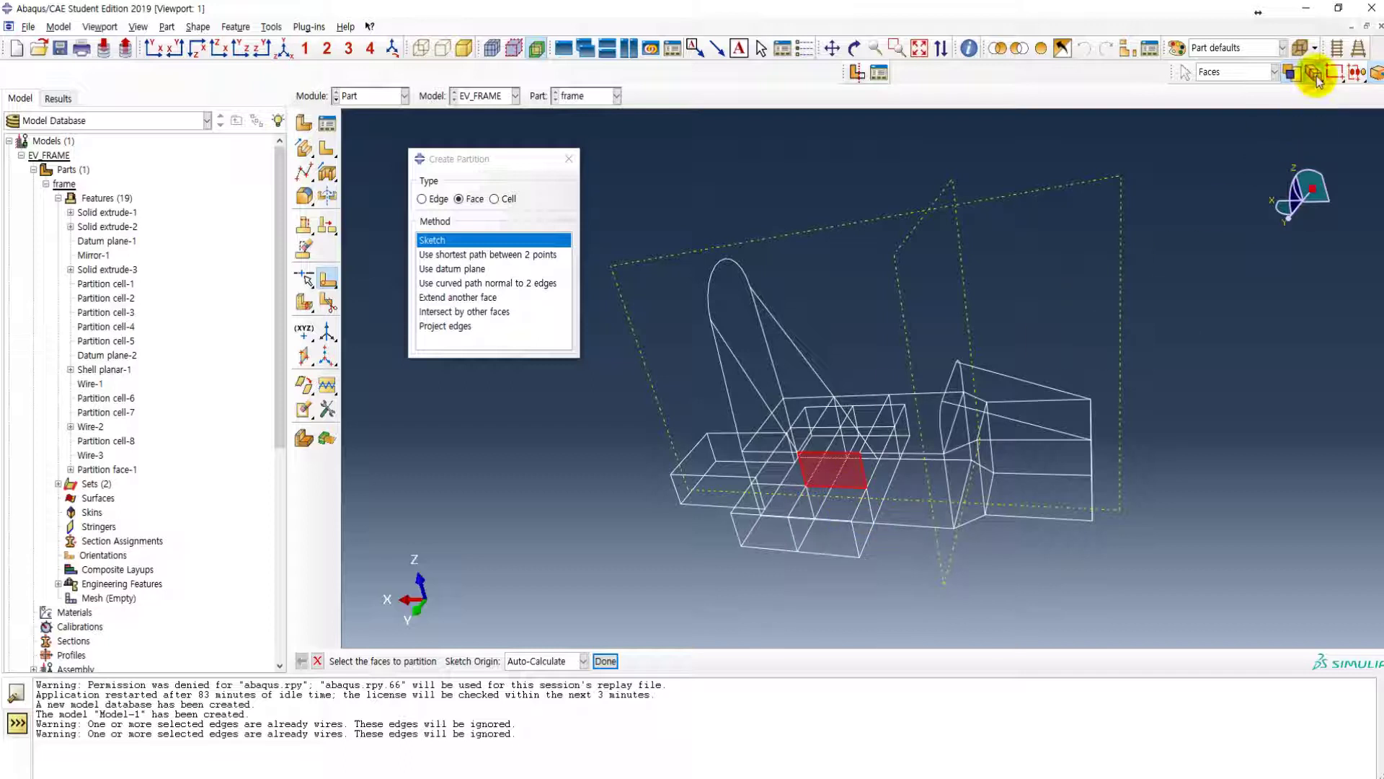
- Partition the two adjacent horizontal faces at mid-frame with a sketched straight line from their shared outline's corner across to the opposite edge
shift+click(854, 506)
click(605, 661)
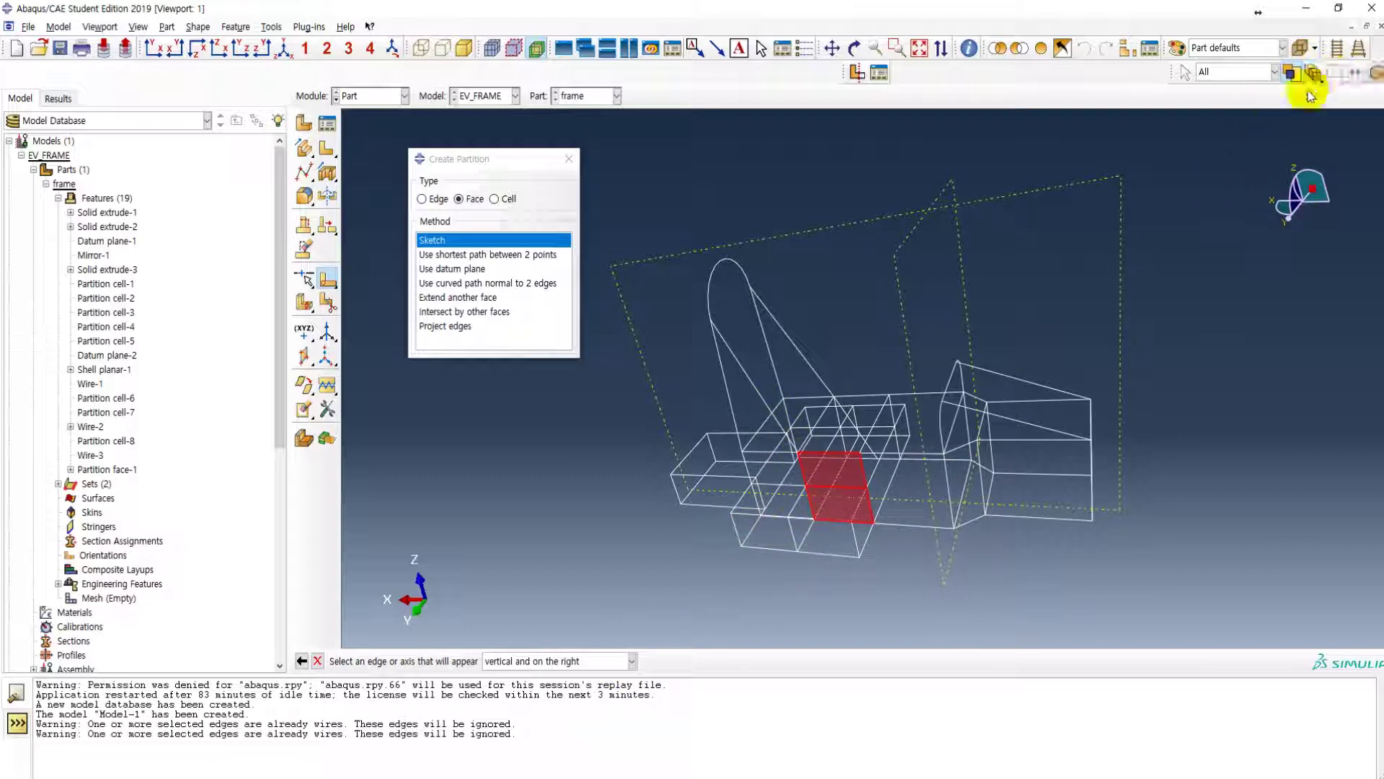
click(755, 392)
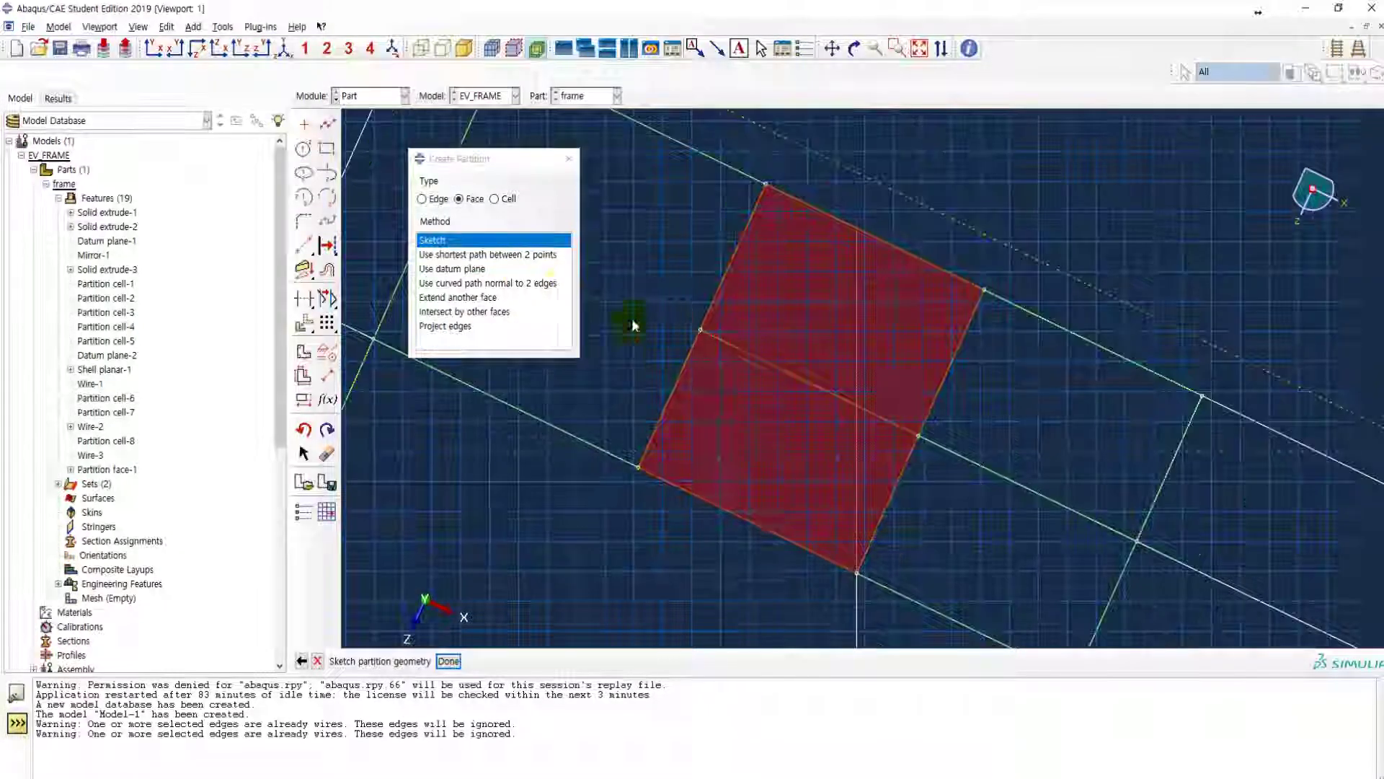
click(327, 124)
click(857, 572)
click(857, 228)
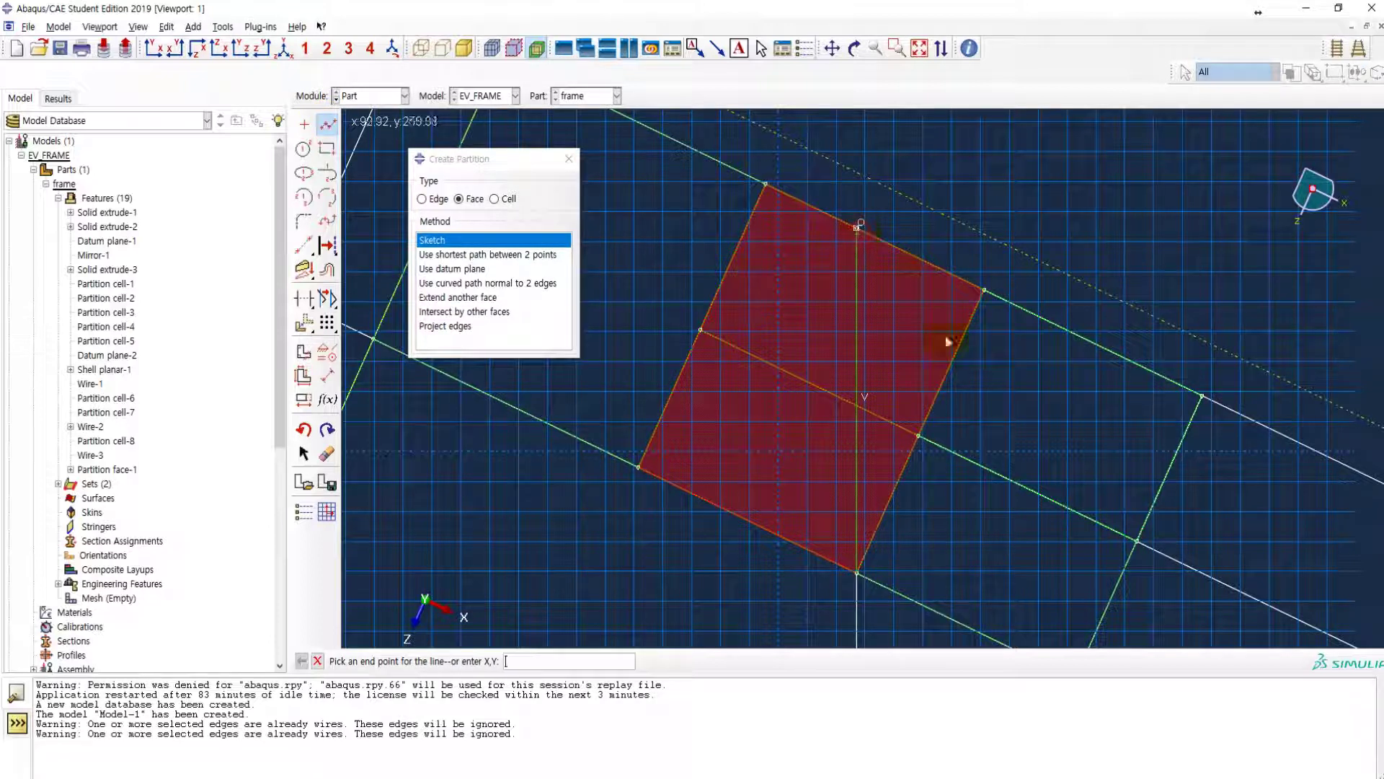
key(Escape)
click(451, 660)
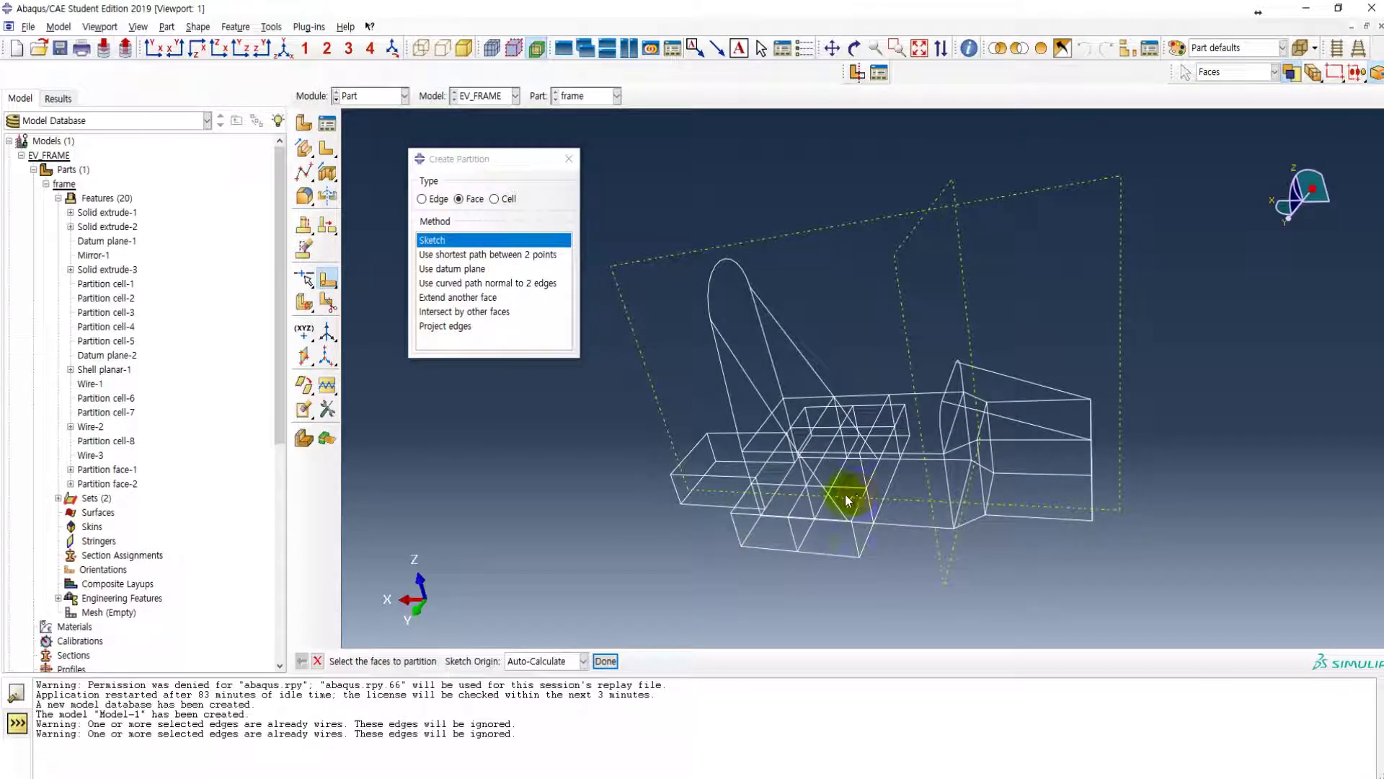
- Switch to 3D_car_frame.pdf in Adobe Acrobat and review the frame construction stages on pages 13 to 16
scroll(836, 498, up, 3)
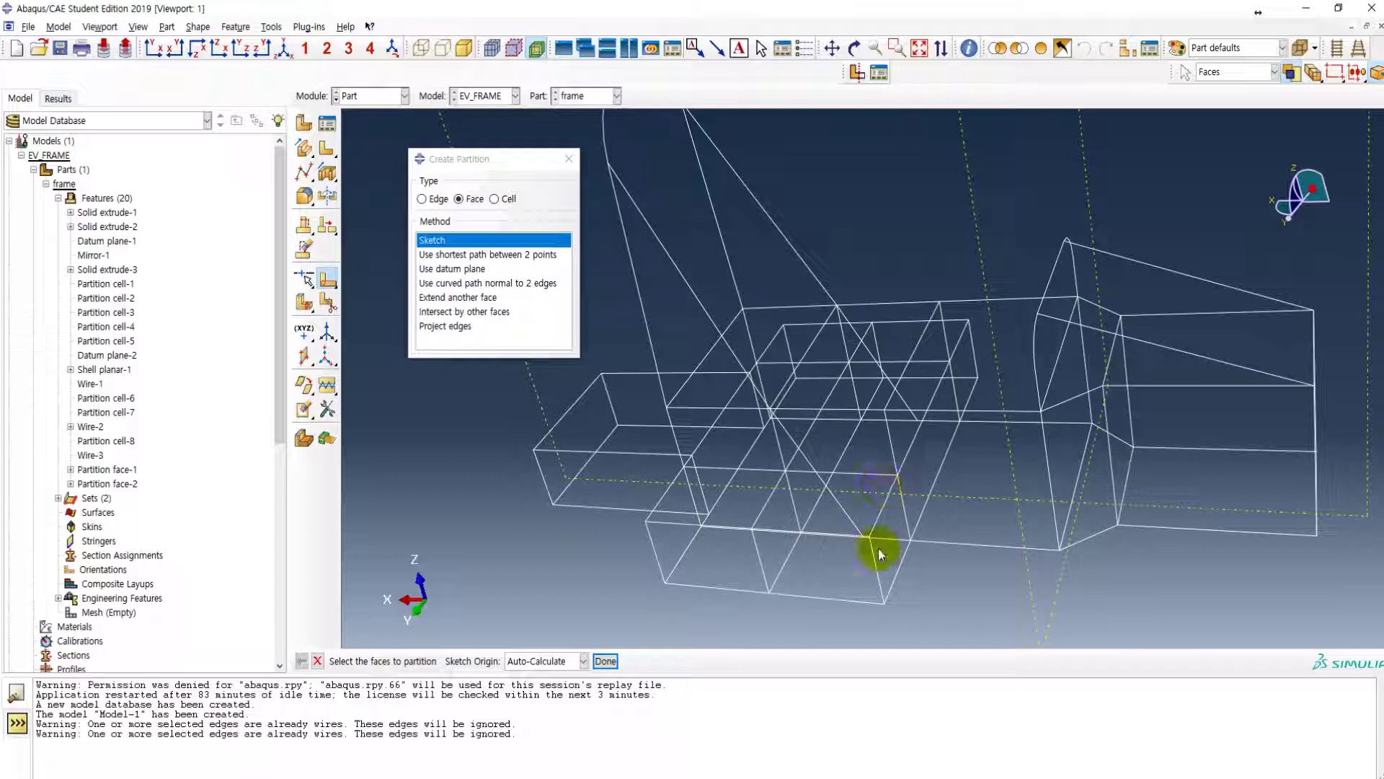
ctrl+alt+drag(813, 494, 784, 506)
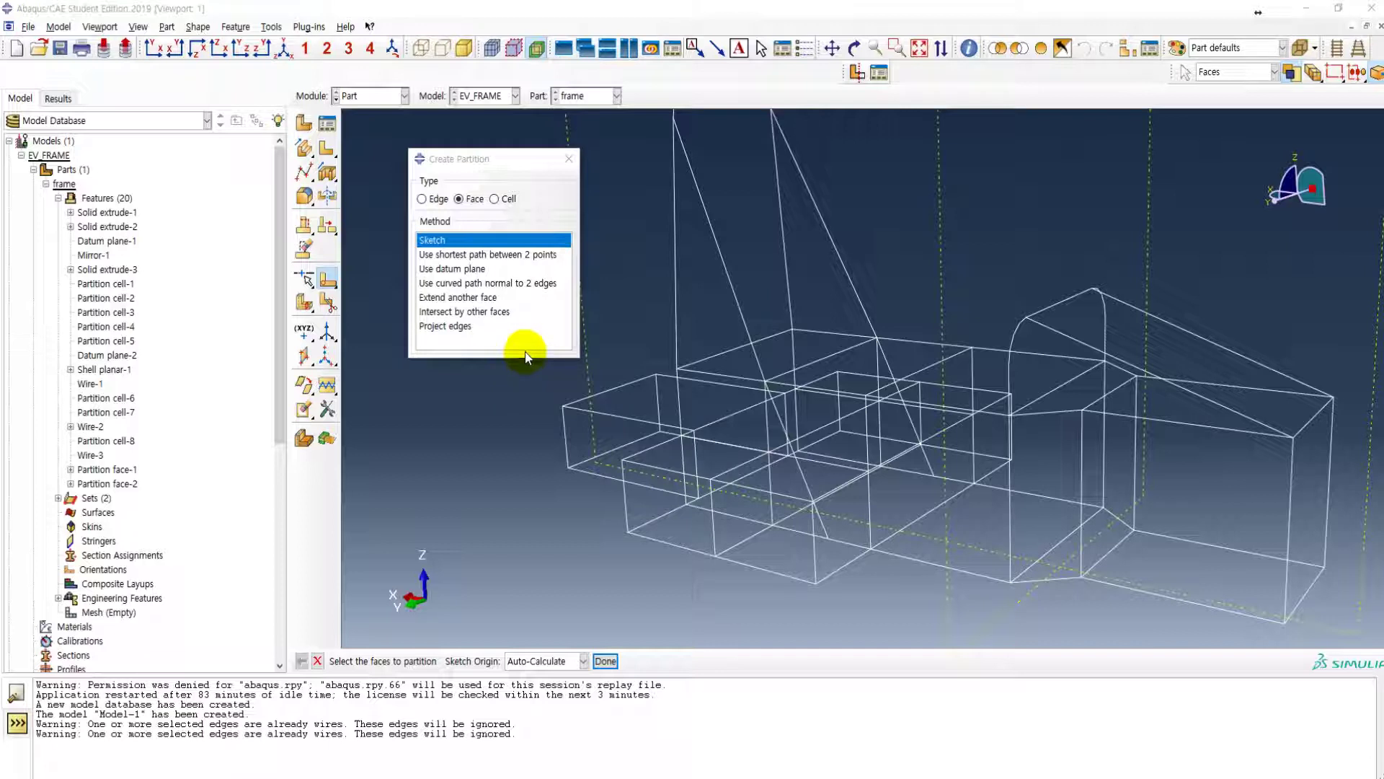
key(alt+Tab)
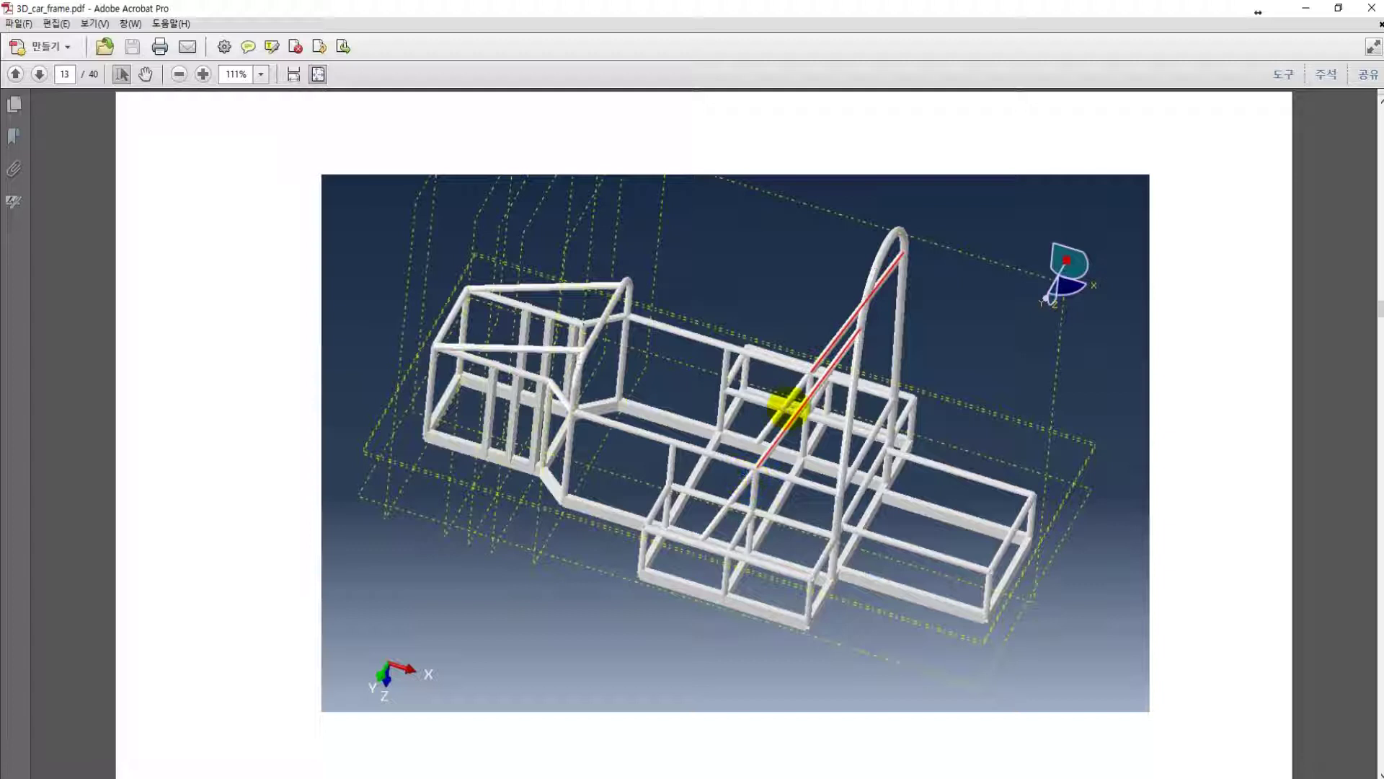
scroll(754, 473, down, 1)
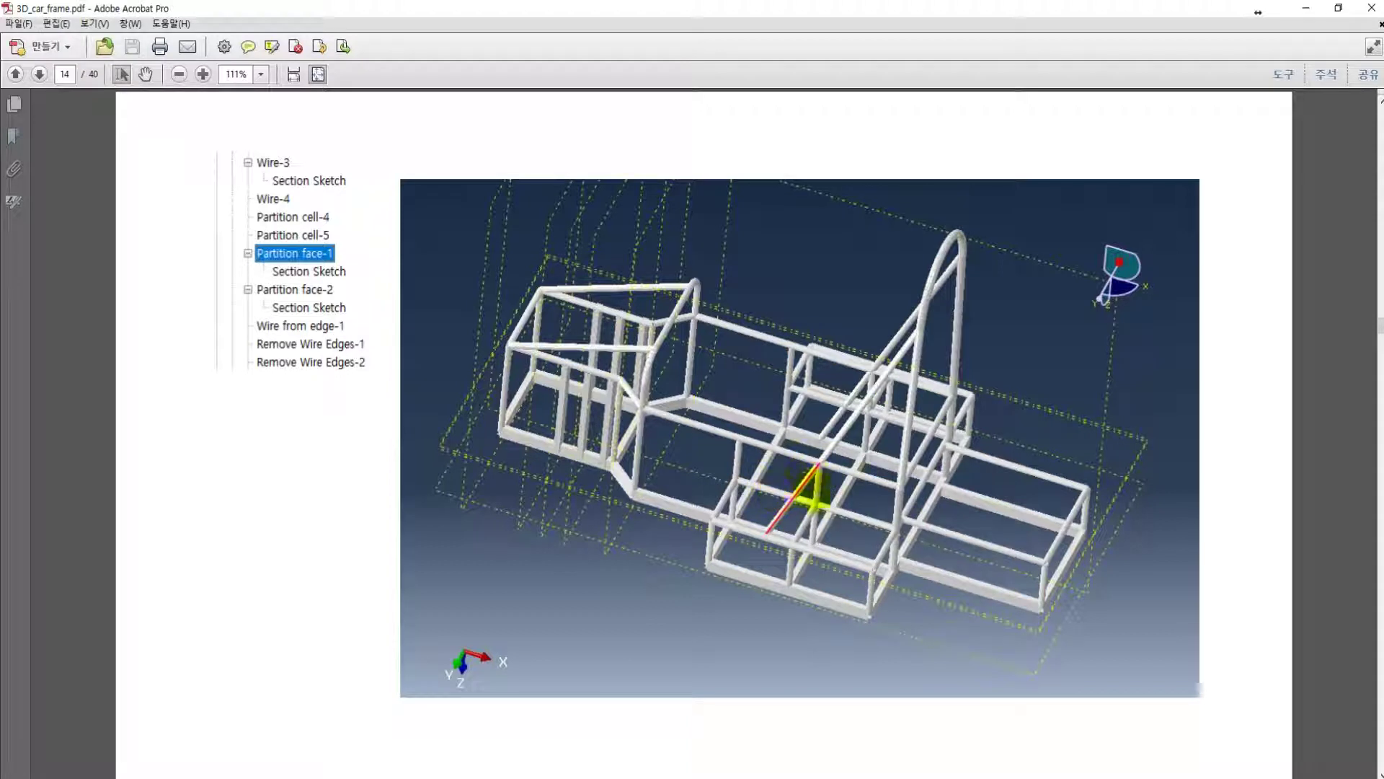
scroll(725, 502, down, 1)
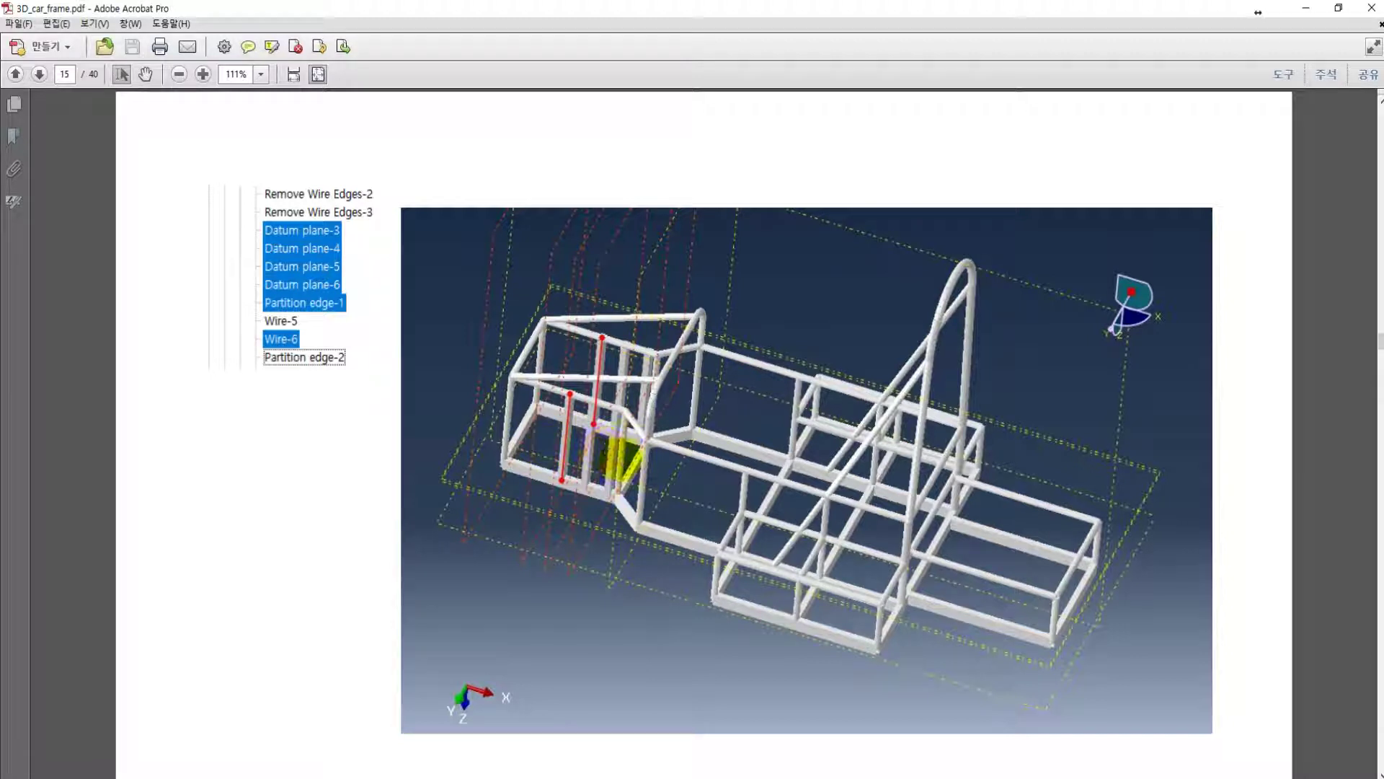
scroll(624, 447, down, 1)
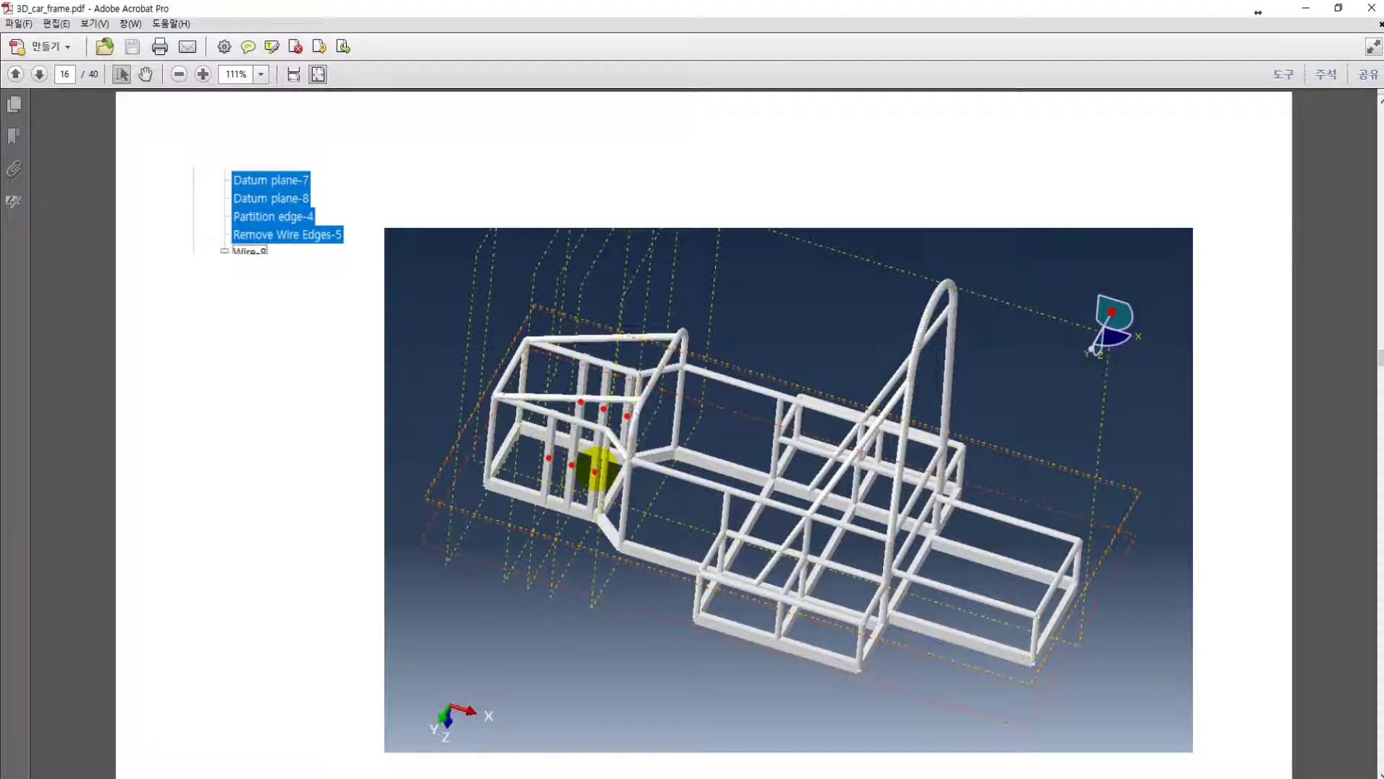
scroll(587, 461, down, 1)
scroll(633, 470, up, 1)
scroll(879, 418, up, 1)
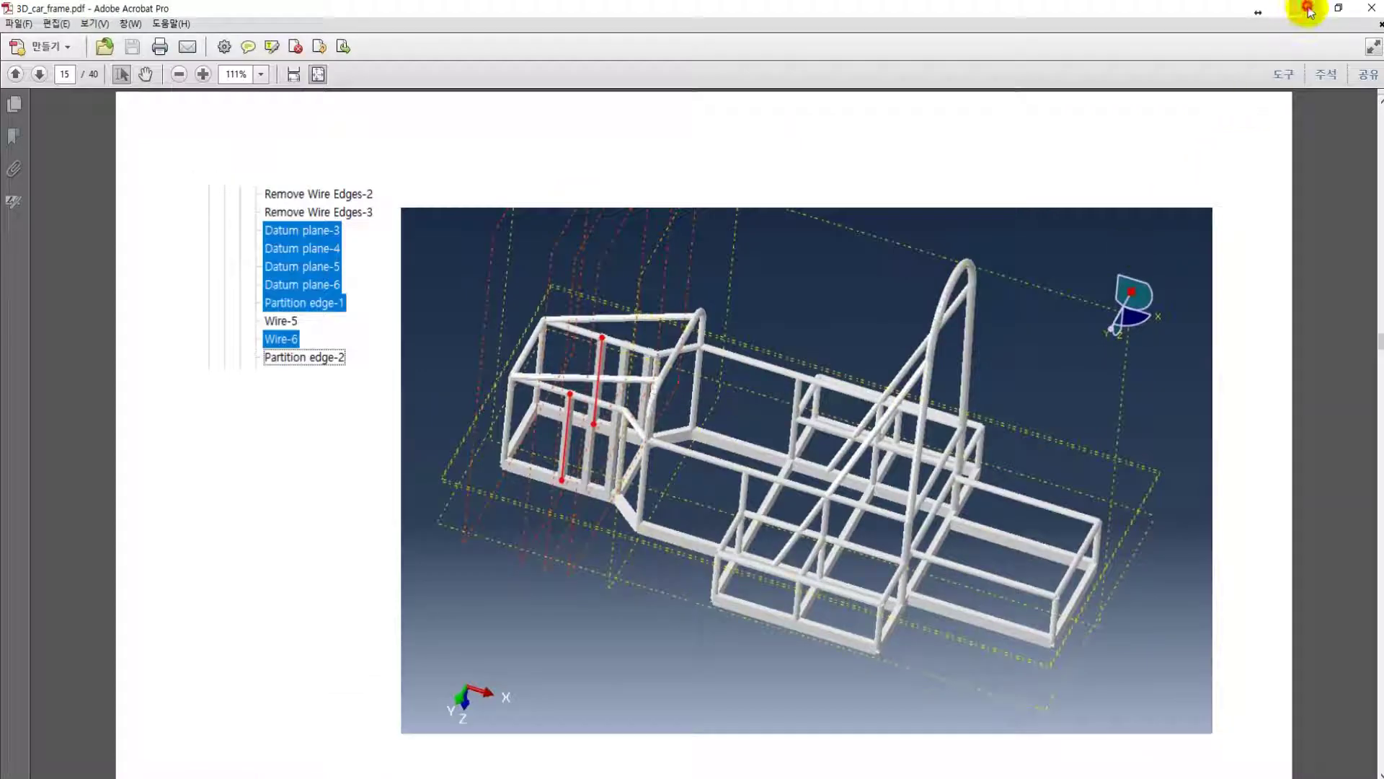
click(1306, 8)
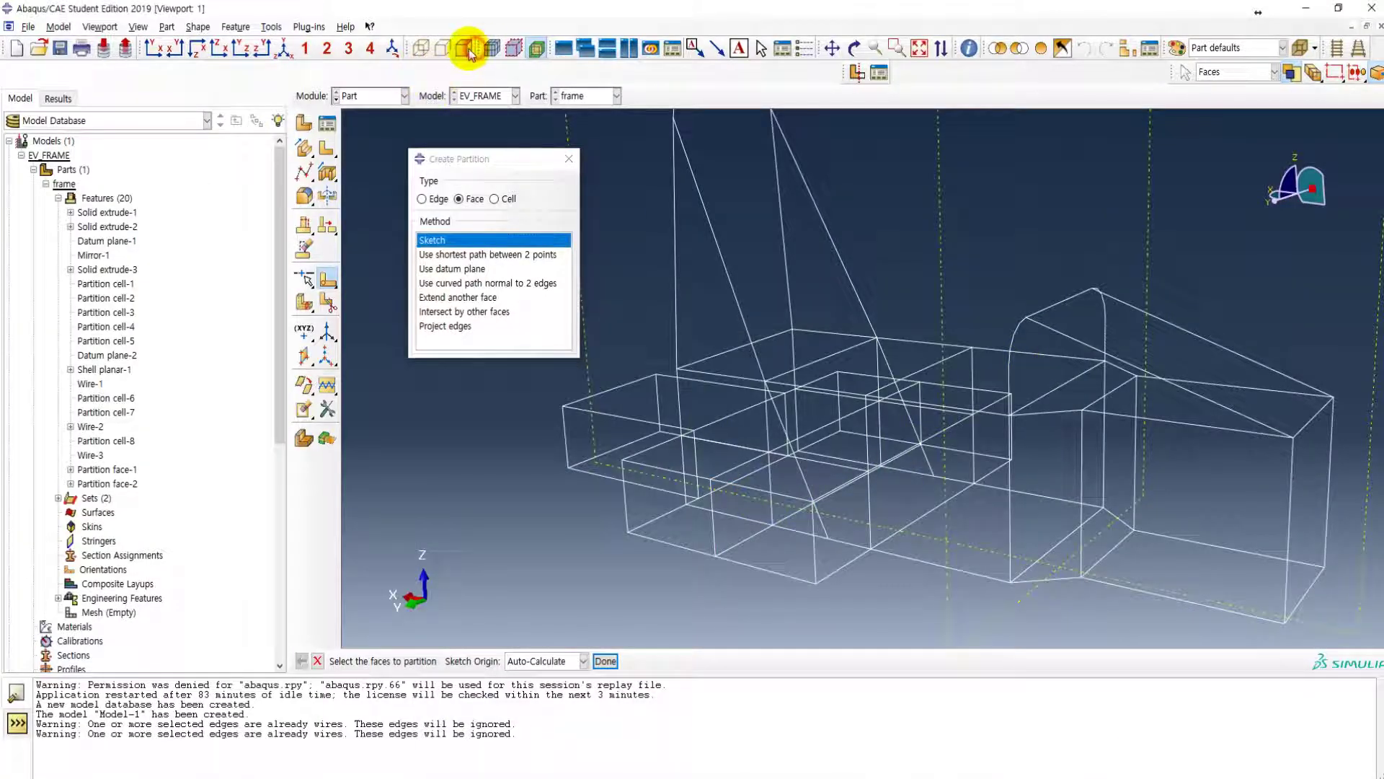
- Convert the frame's edges to wires, excluding the nose and roll bar brace edges, and accept deleting the associated faces and cells
click(464, 48)
mouse_move(680, 377)
ctrl+alt+mouse_down()
mouse_move(705, 495)
mouse_move(814, 430)
mouse_move(800, 442)
mouse_move(695, 423)
mouse_move(811, 385)
mouse_move(918, 433)
mouse_move(794, 432)
ctrl+alt+mouse_up()
drag(309, 170, 393, 175)
drag(624, 202, 1157, 619)
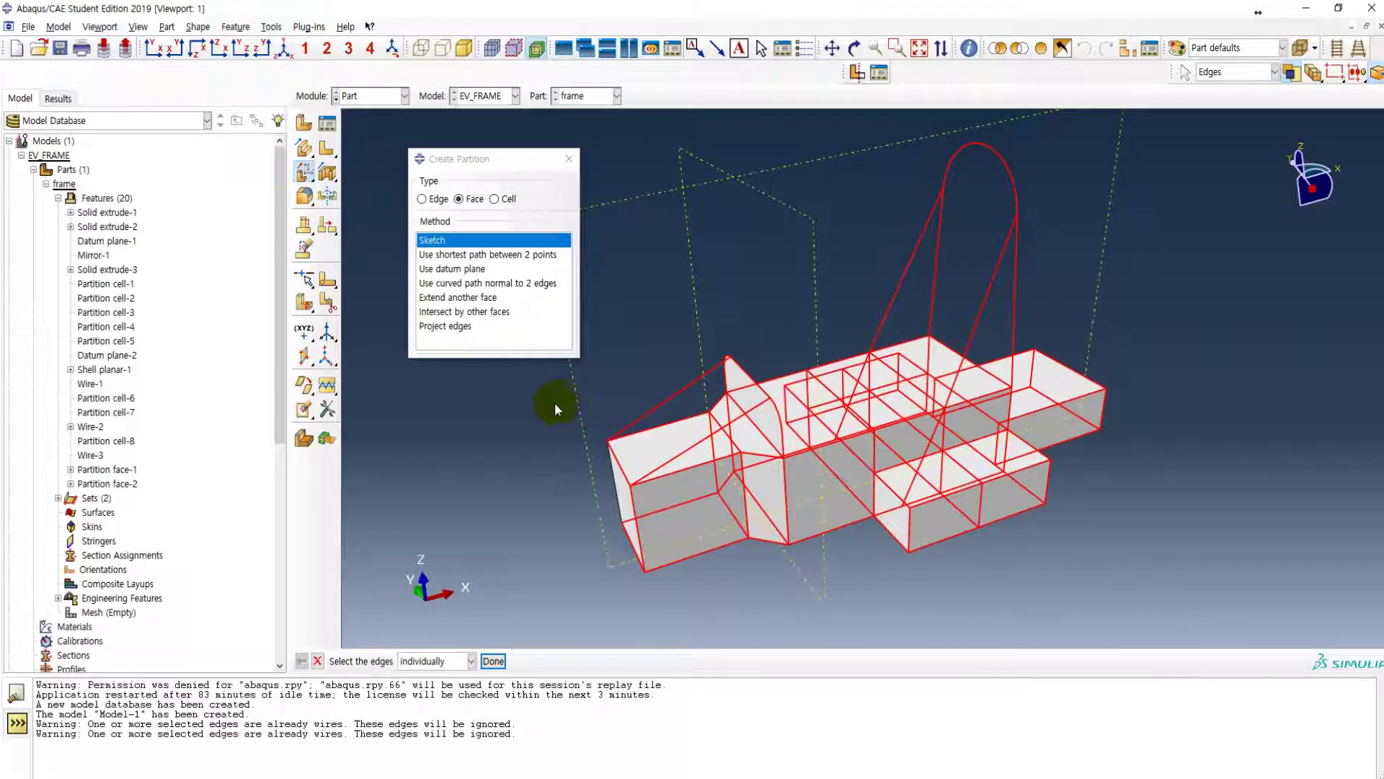
drag(523, 389, 1153, 621)
drag(1219, 587, 526, 132)
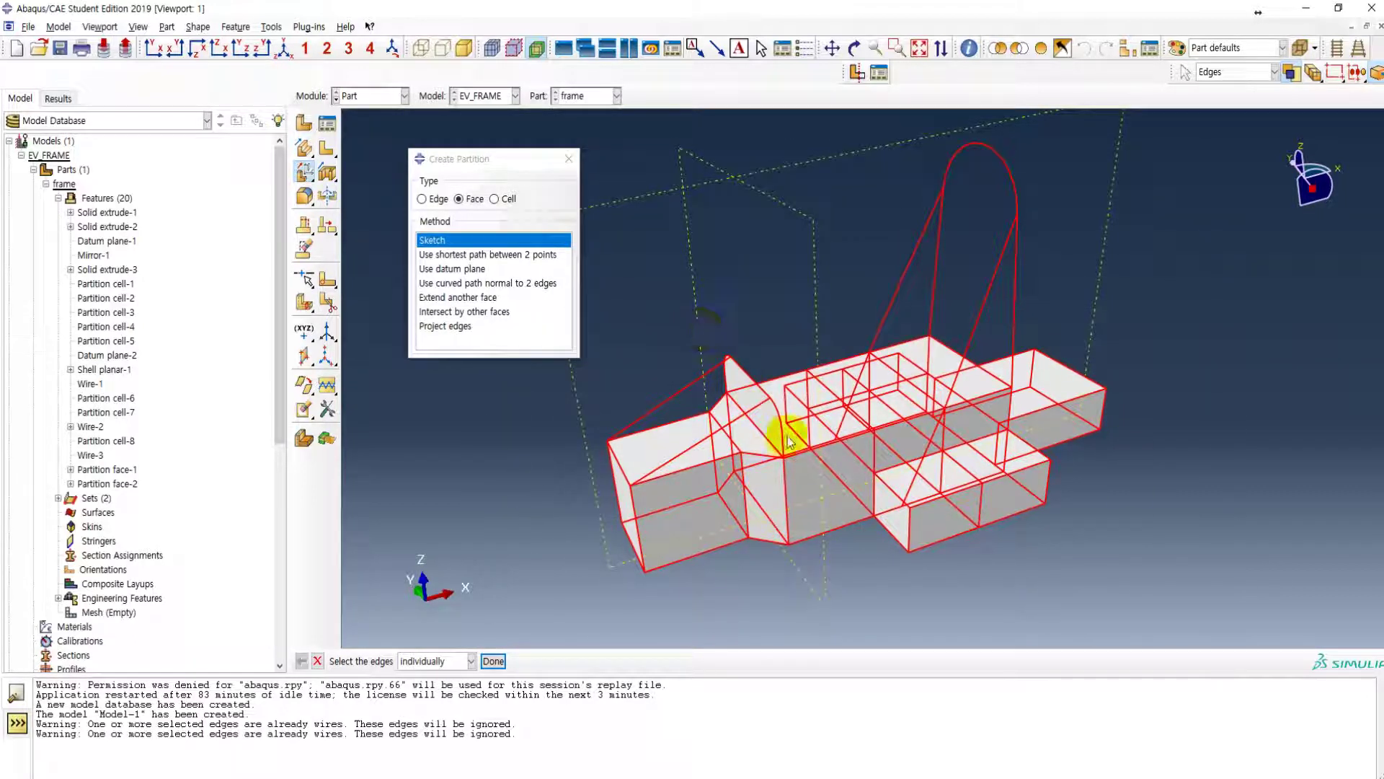
ctrl+click(685, 392)
ctrl+click(705, 443)
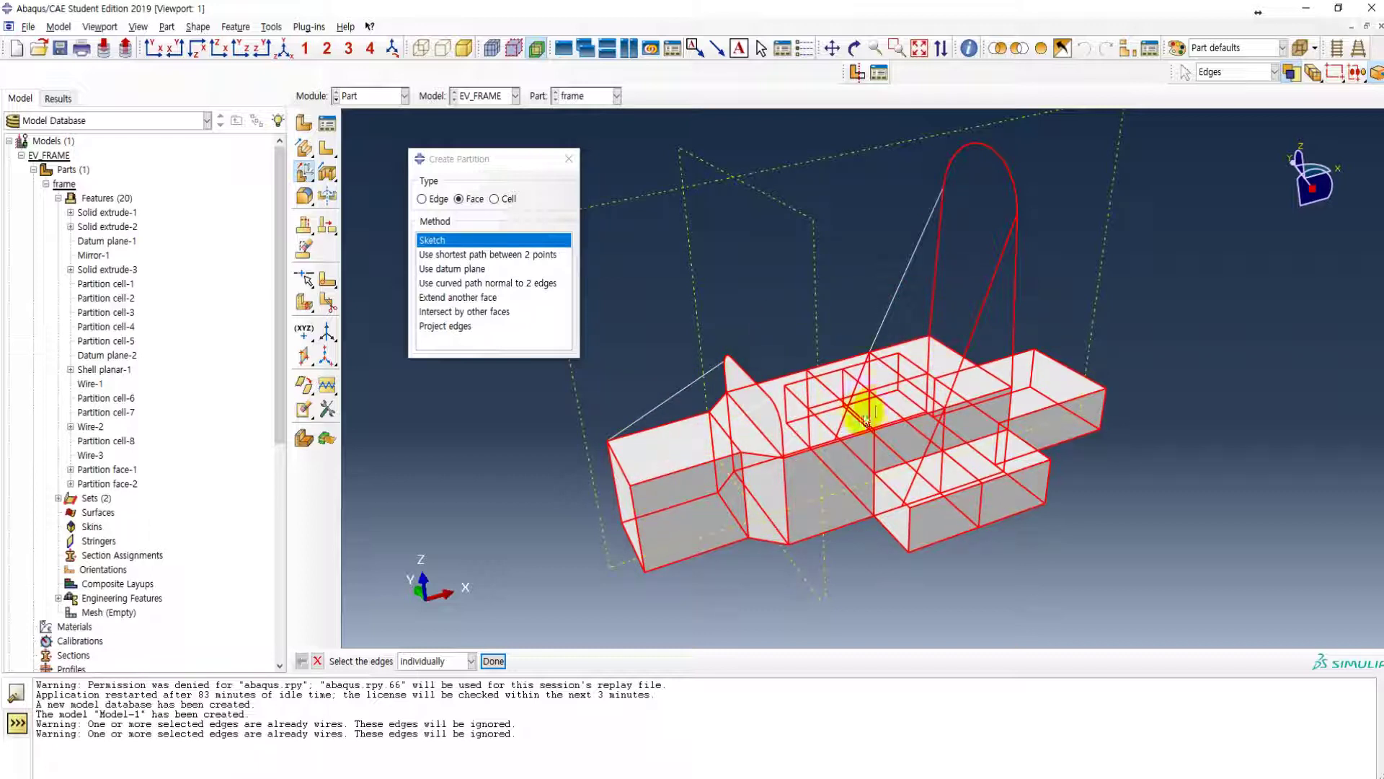
click(493, 662)
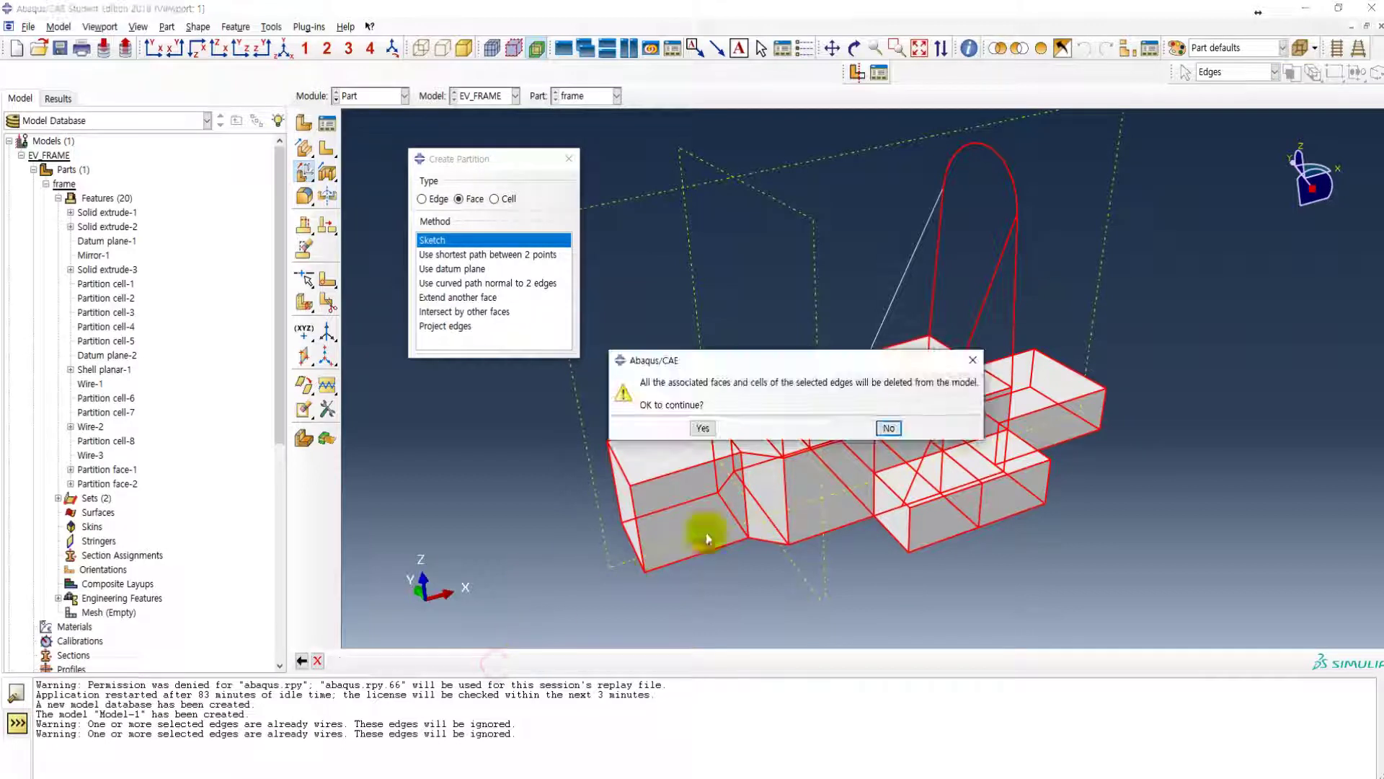
click(703, 428)
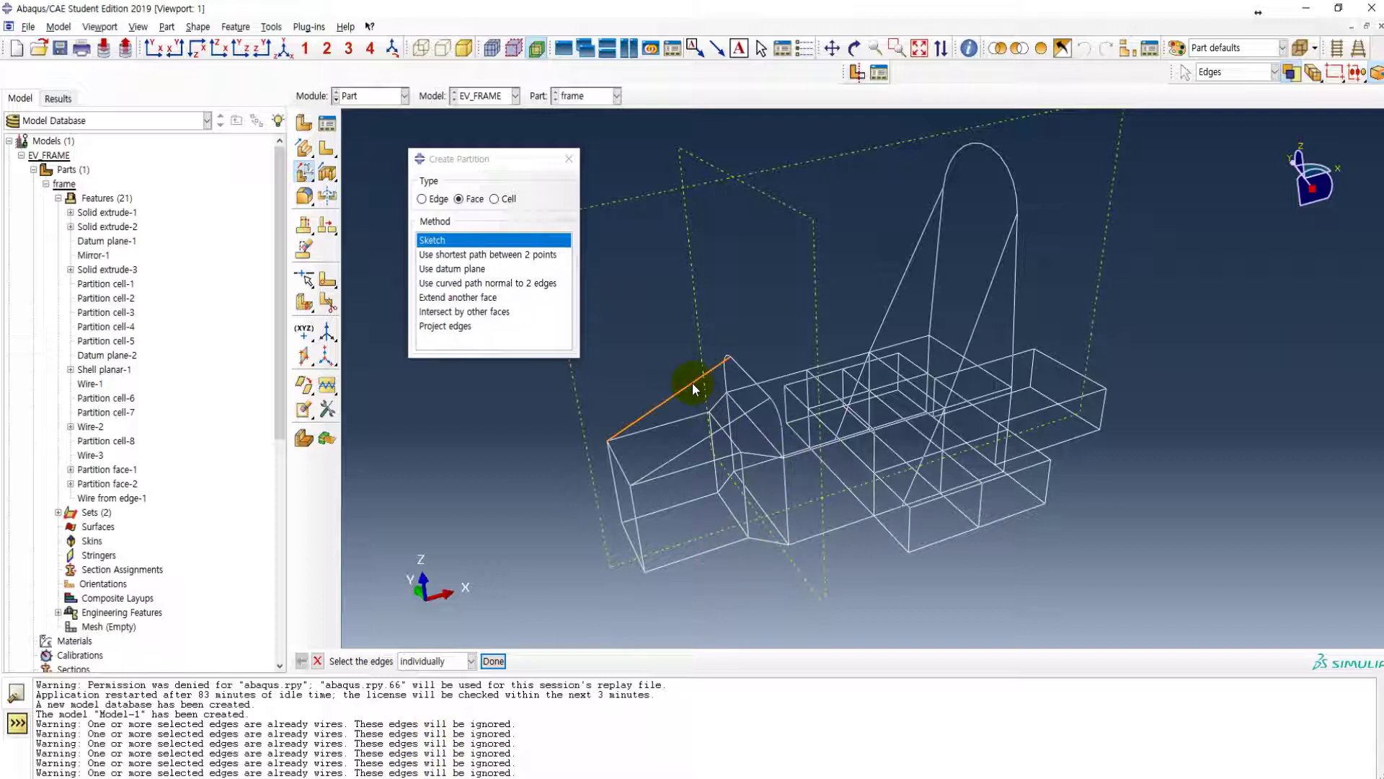
- Examine the front section of the wireframe and compare it with page 15 of 3D_car_frame.pdf
ctrl+alt+drag(907, 569, 742, 386)
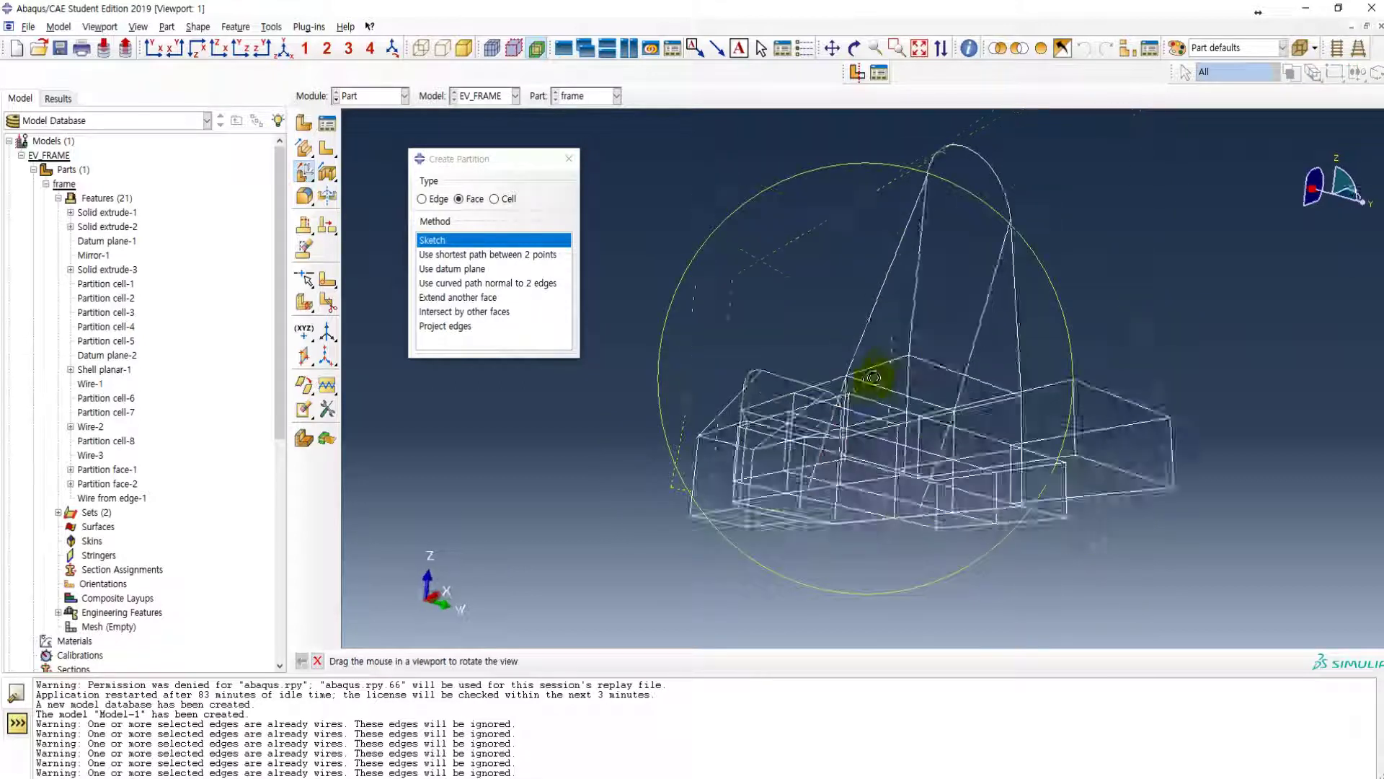
ctrl+alt+drag(881, 377, 881, 492)
click(681, 438)
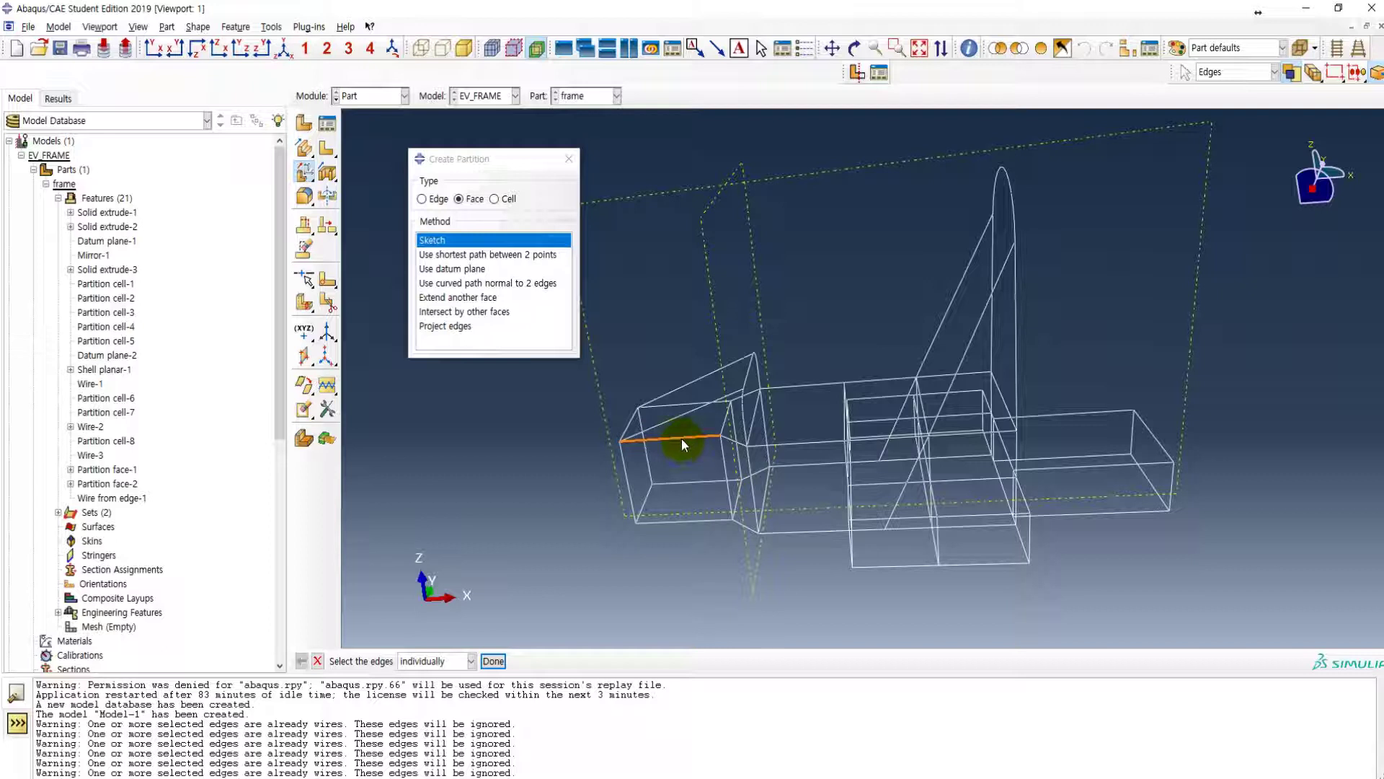
click(695, 504)
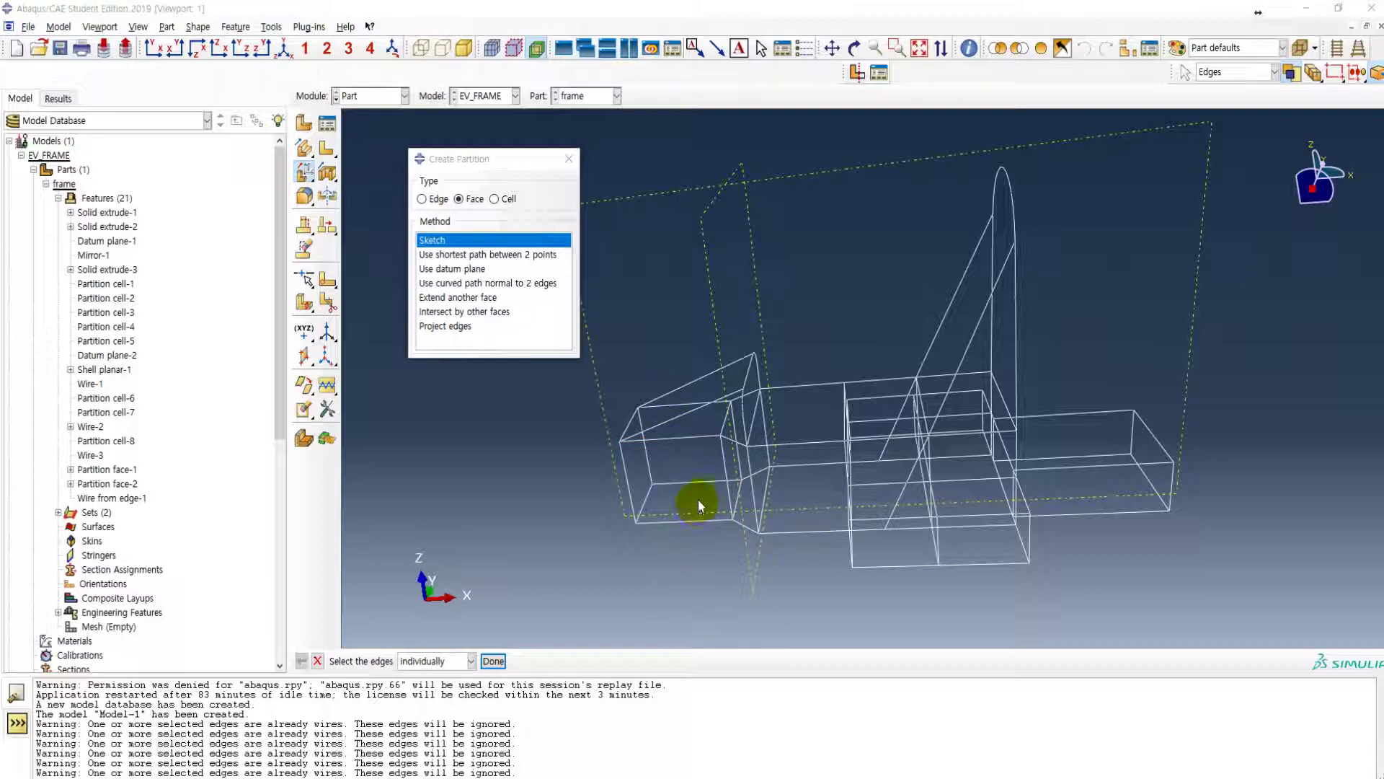
click(787, 489)
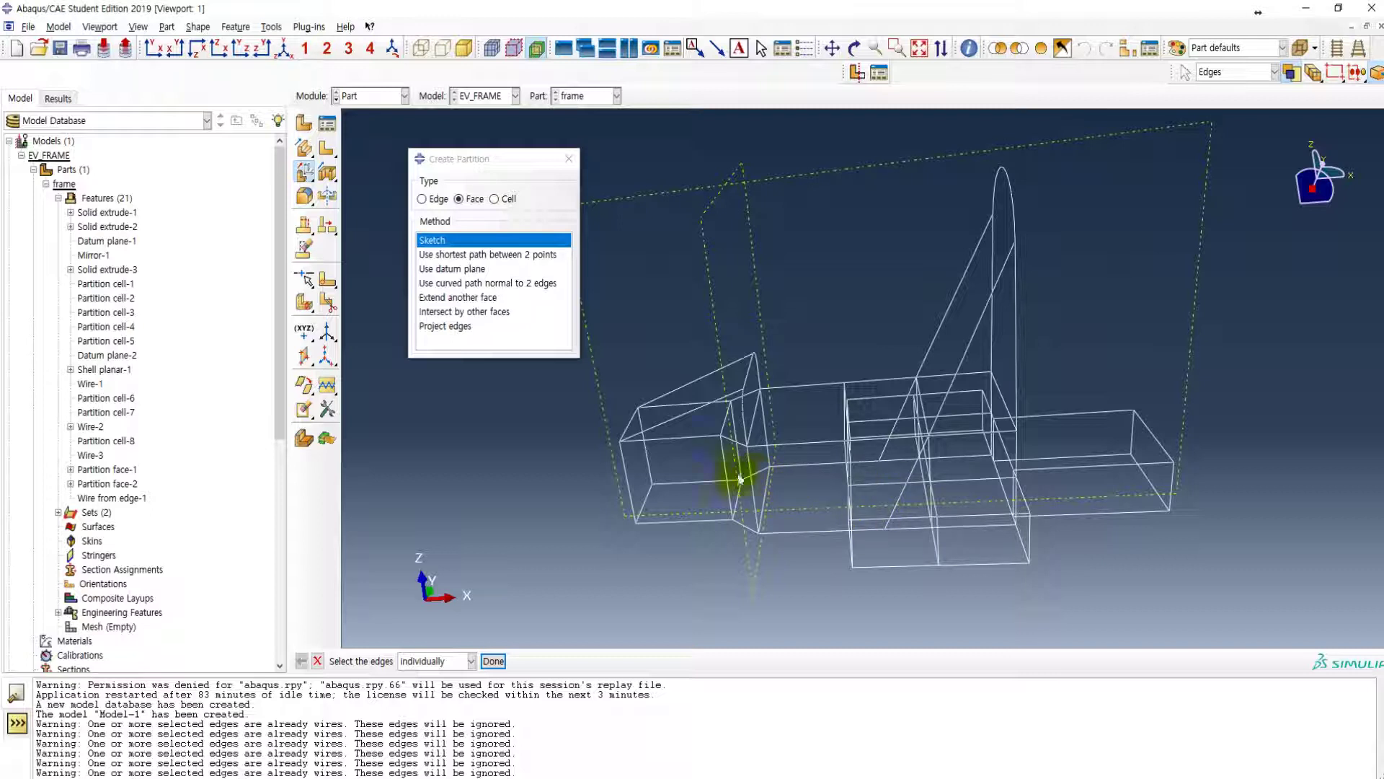
click(459, 470)
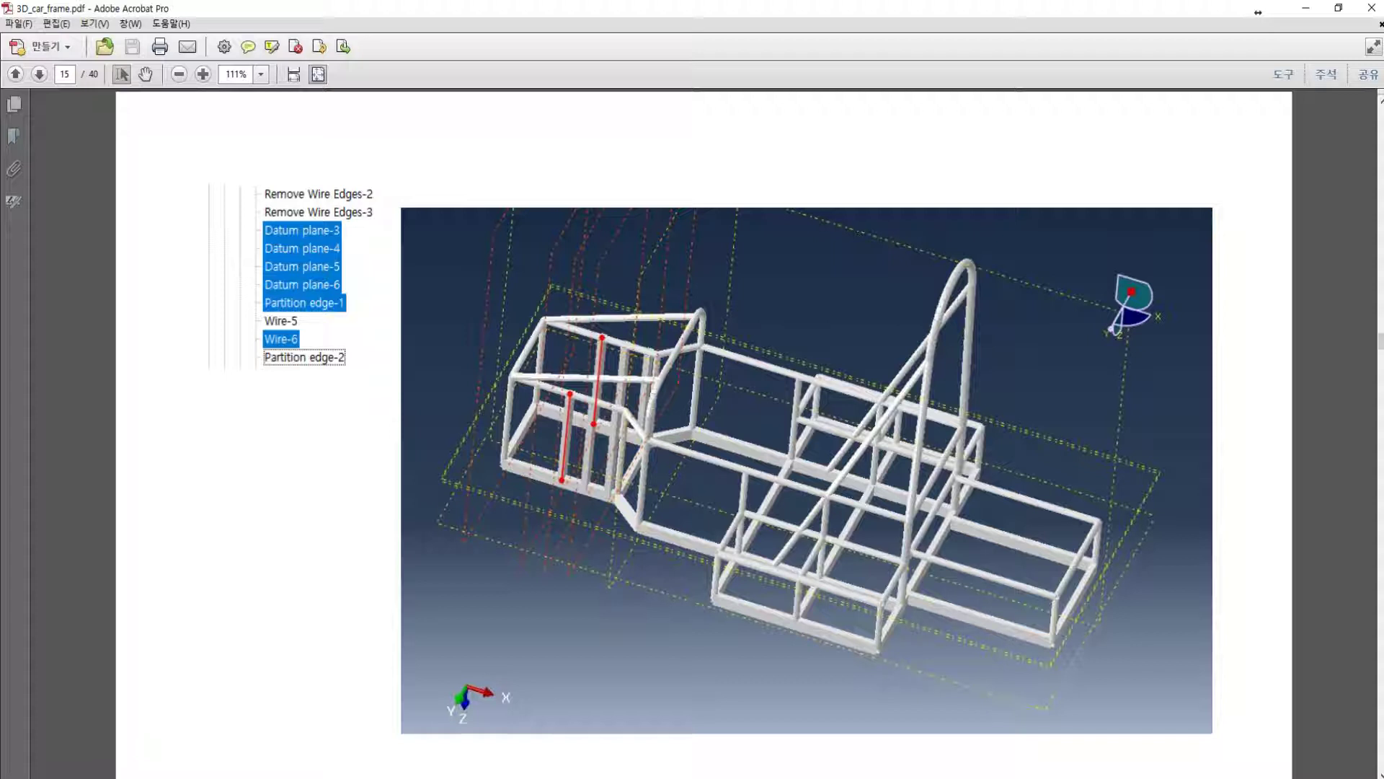
click(1258, 12)
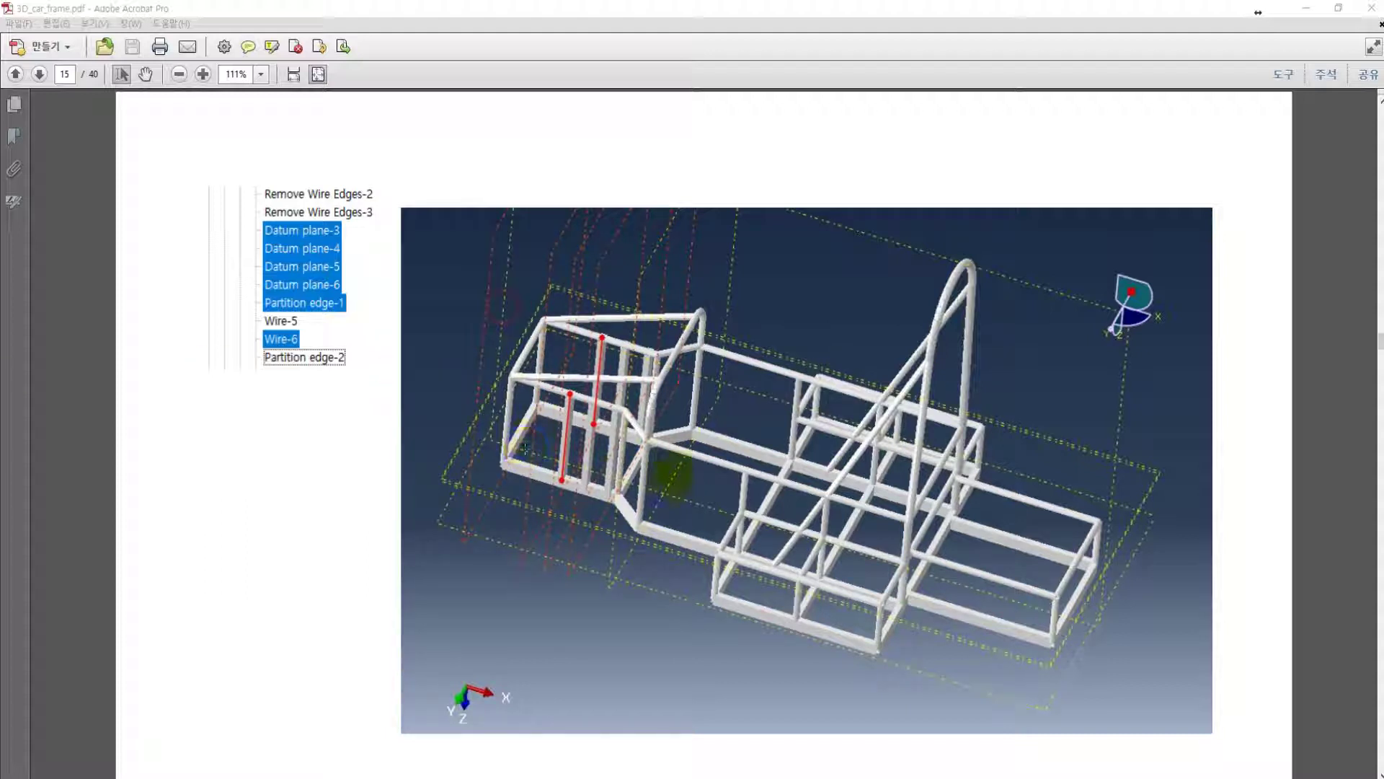
click(1305, 7)
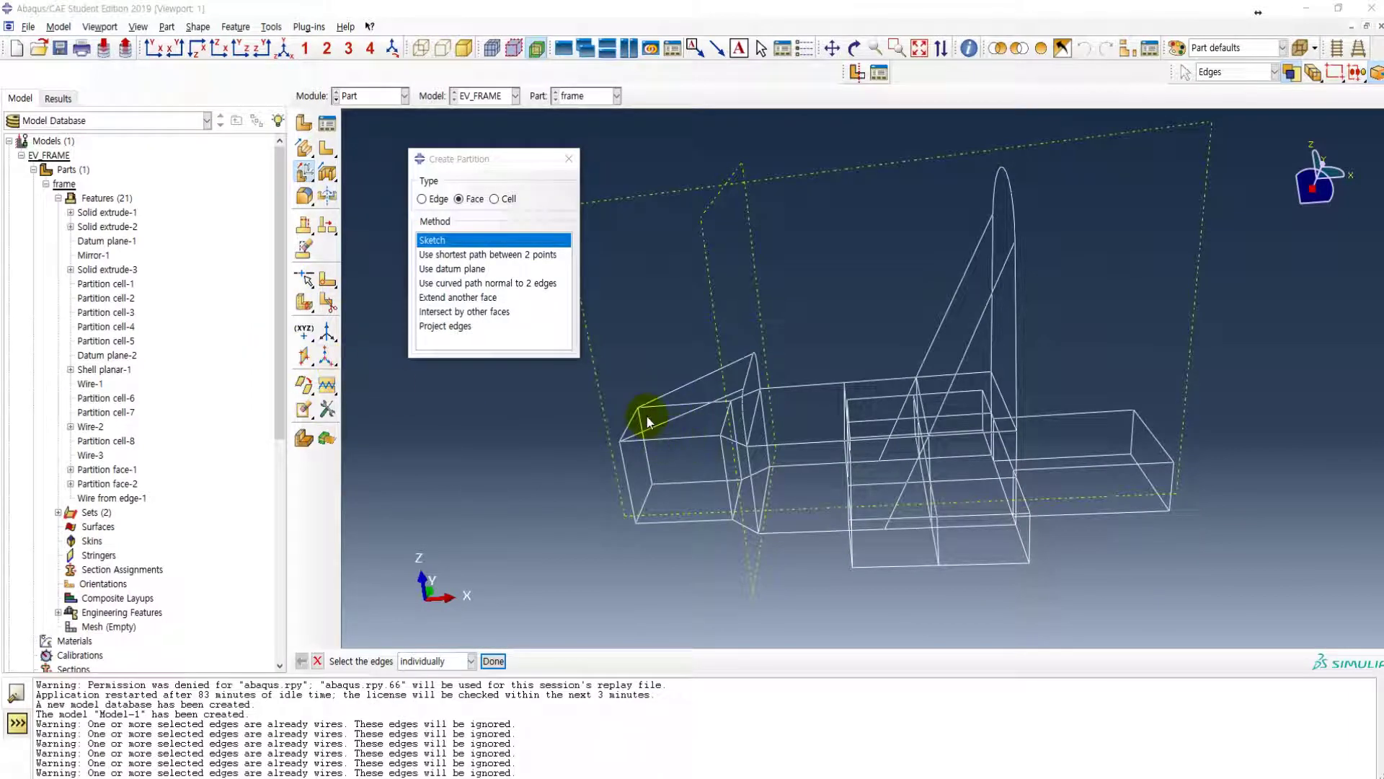
- Create a datum plane through three corner points of the frame's front end
click(304, 356)
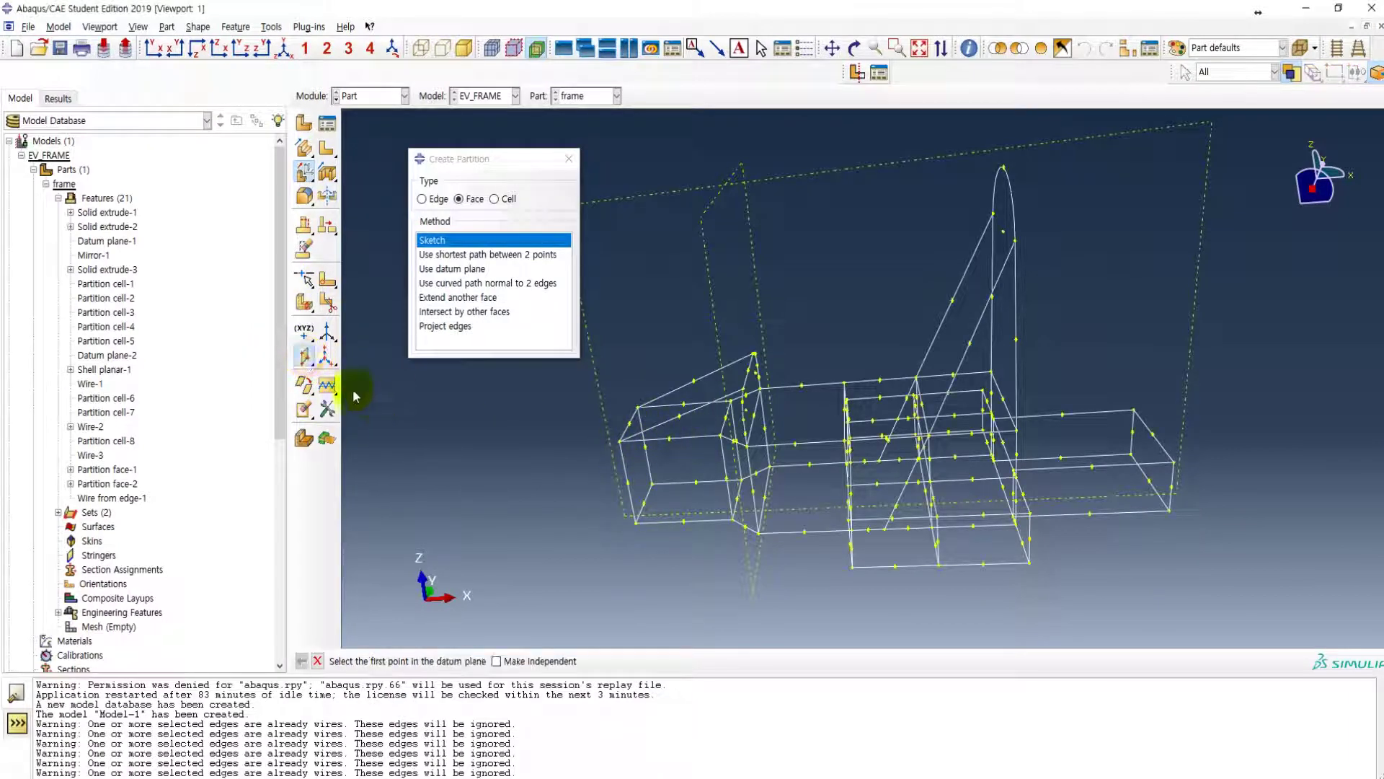
click(637, 409)
click(620, 442)
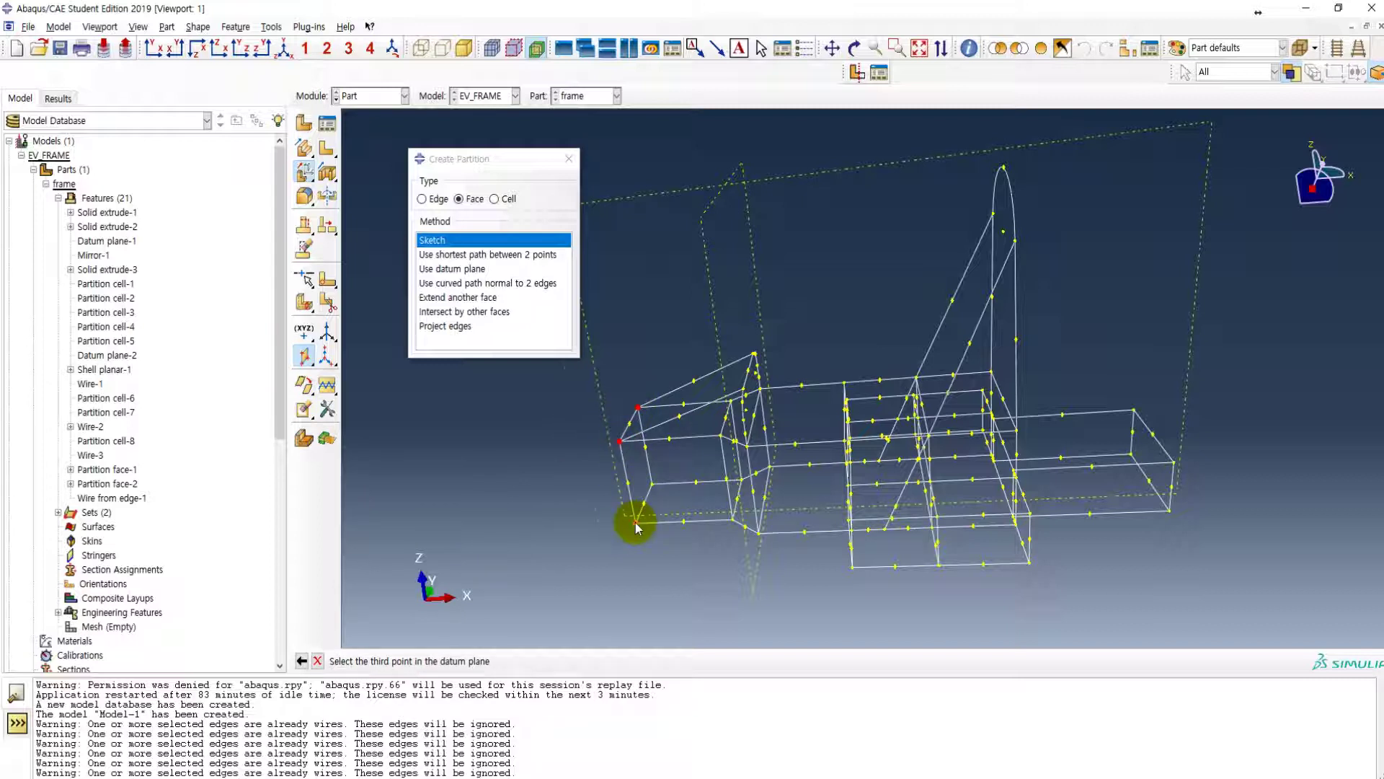
click(636, 520)
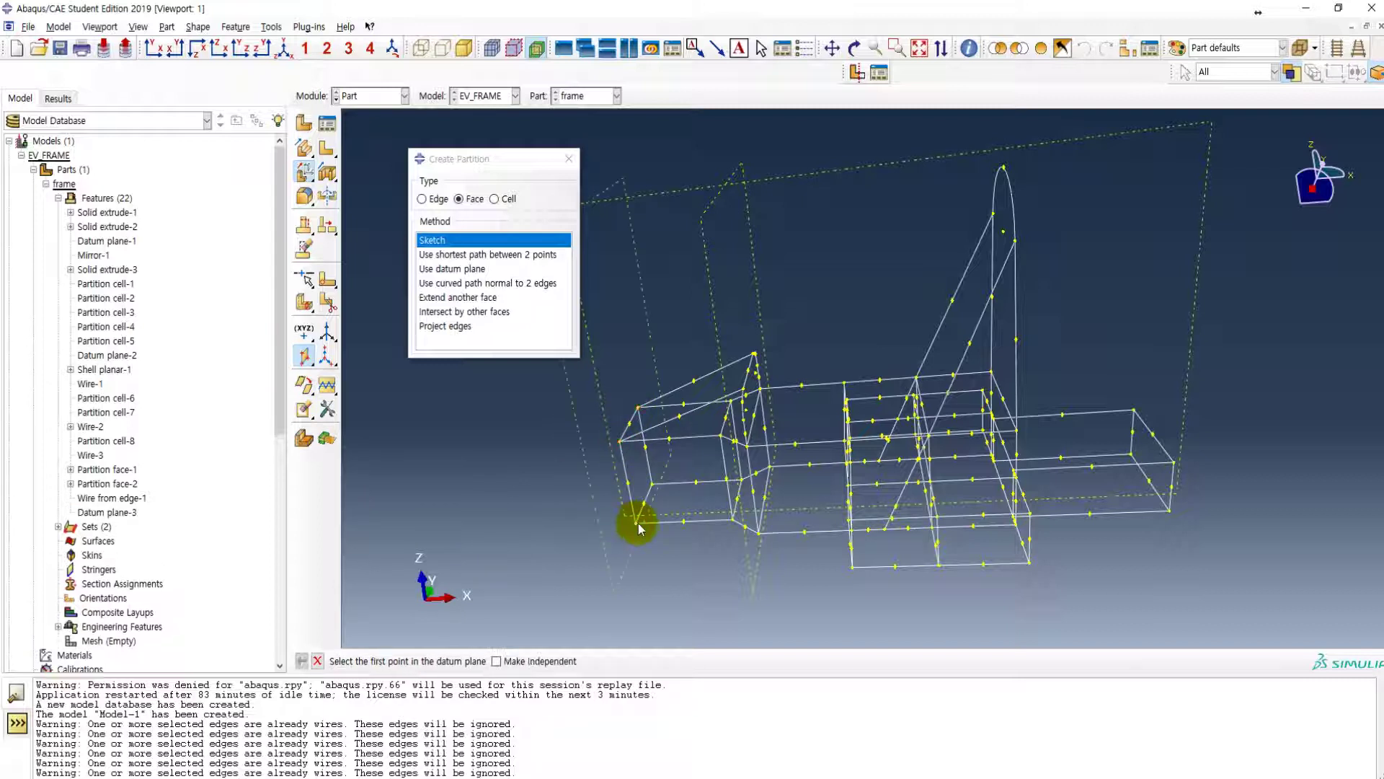
- Create a datum plane offset 200 from the front-end datum plane towards the rear of the frame
click(304, 358)
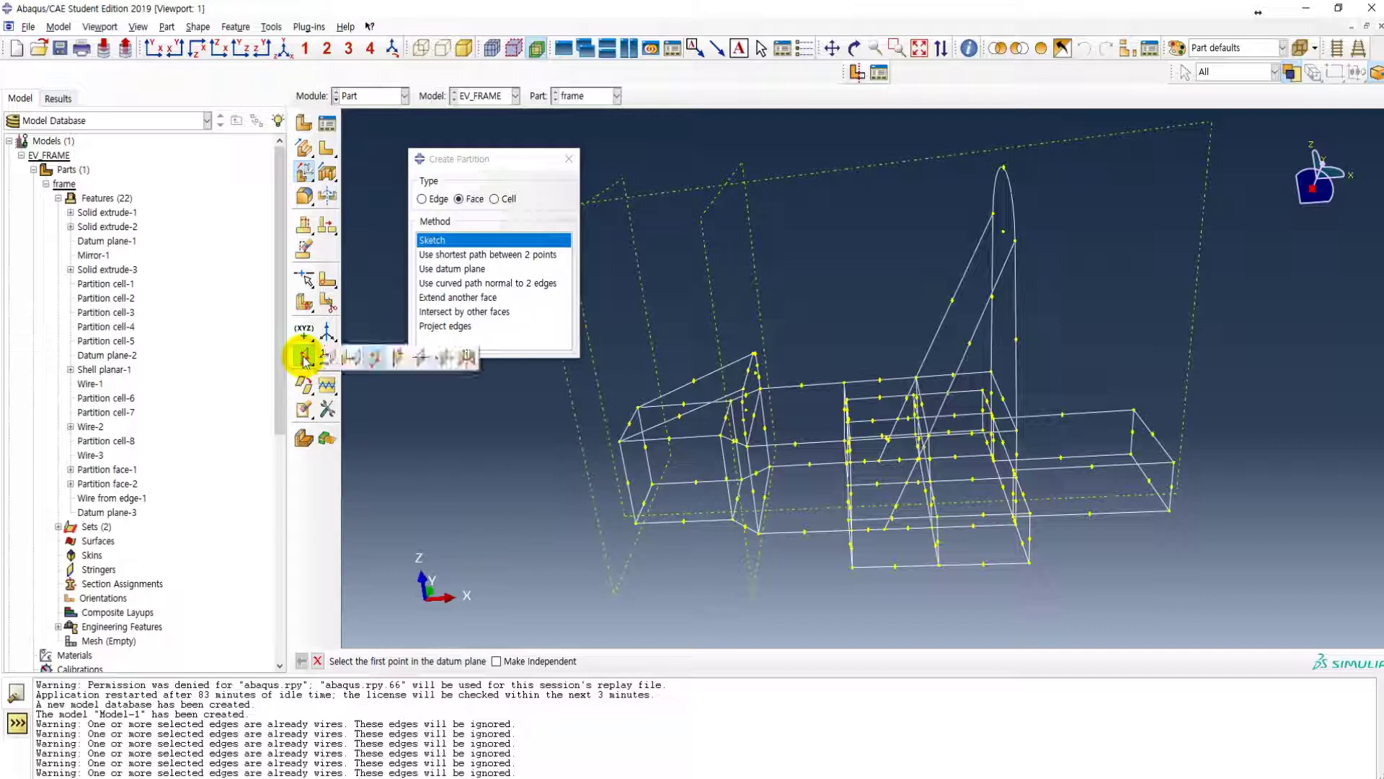
click(352, 359)
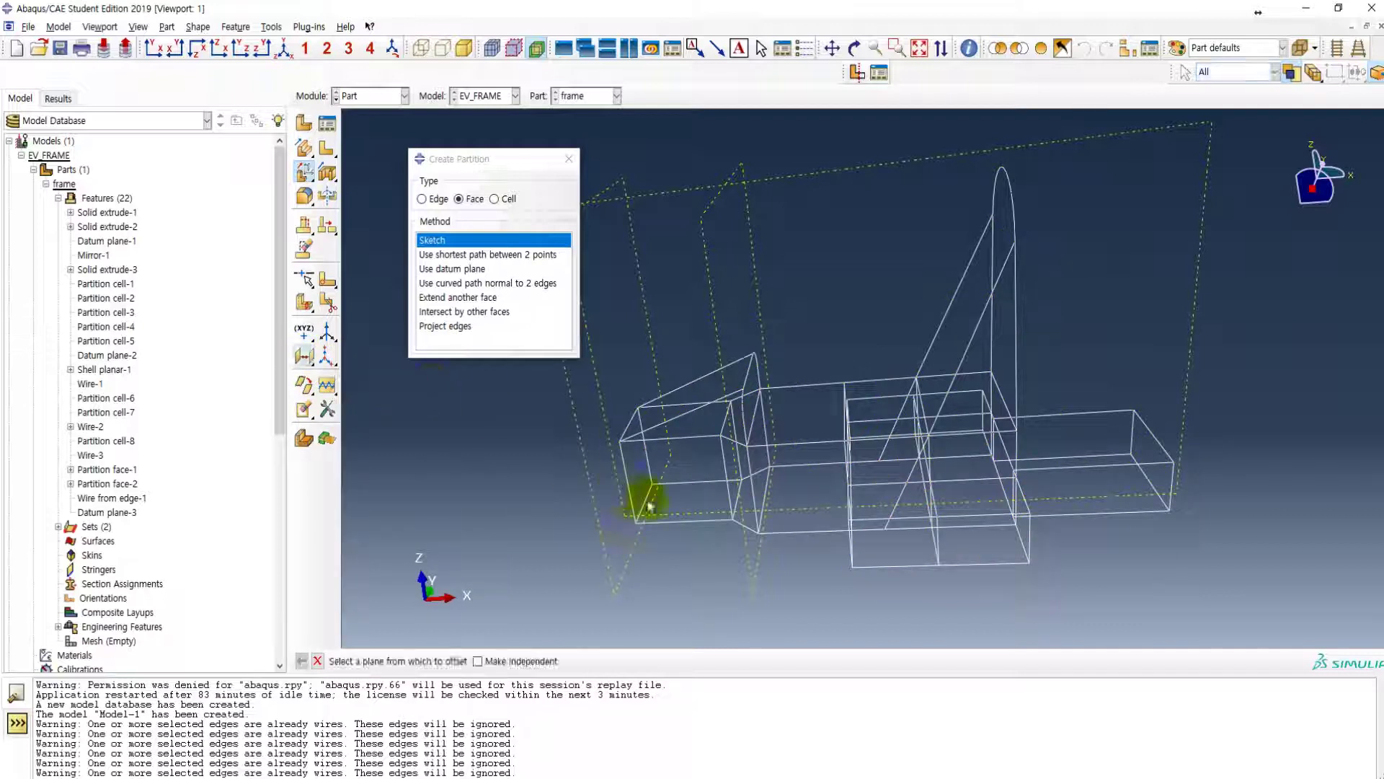
click(603, 550)
click(514, 661)
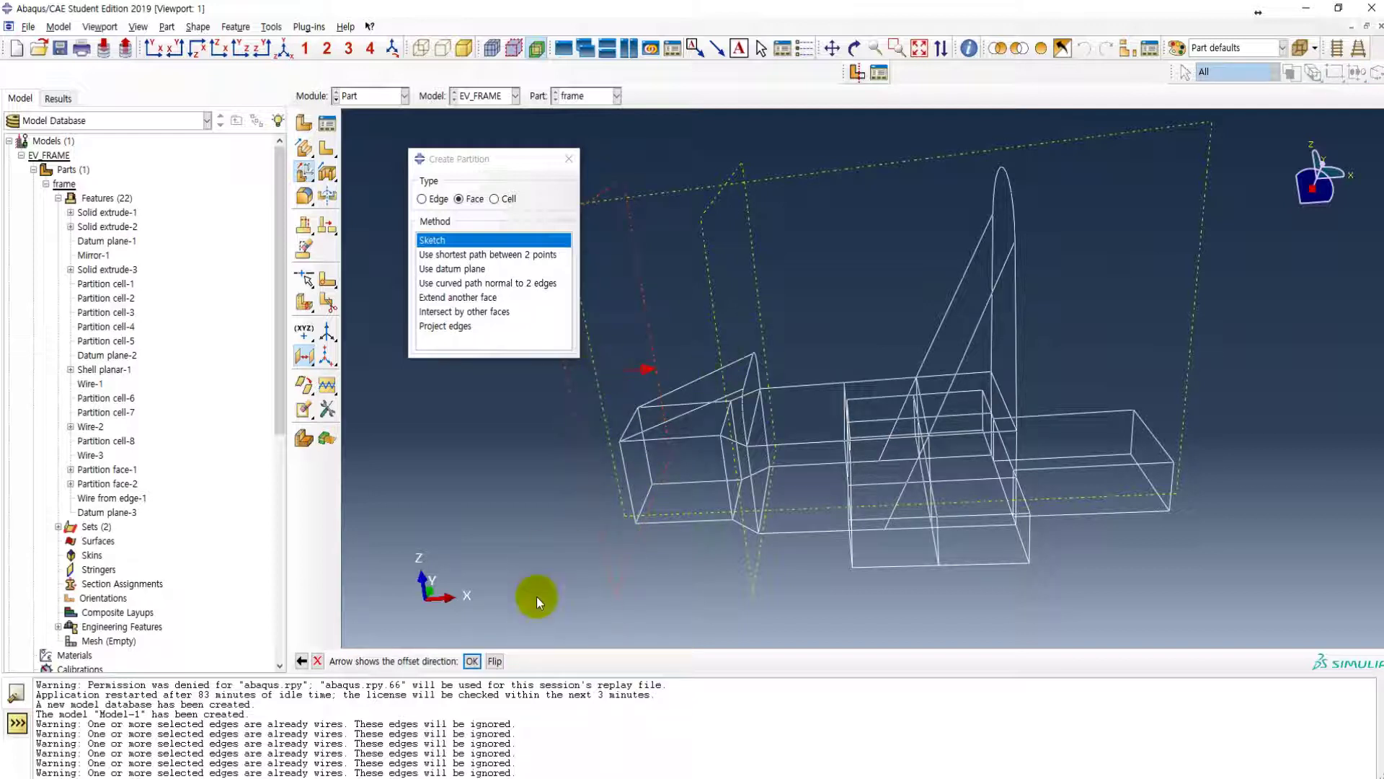
click(471, 661)
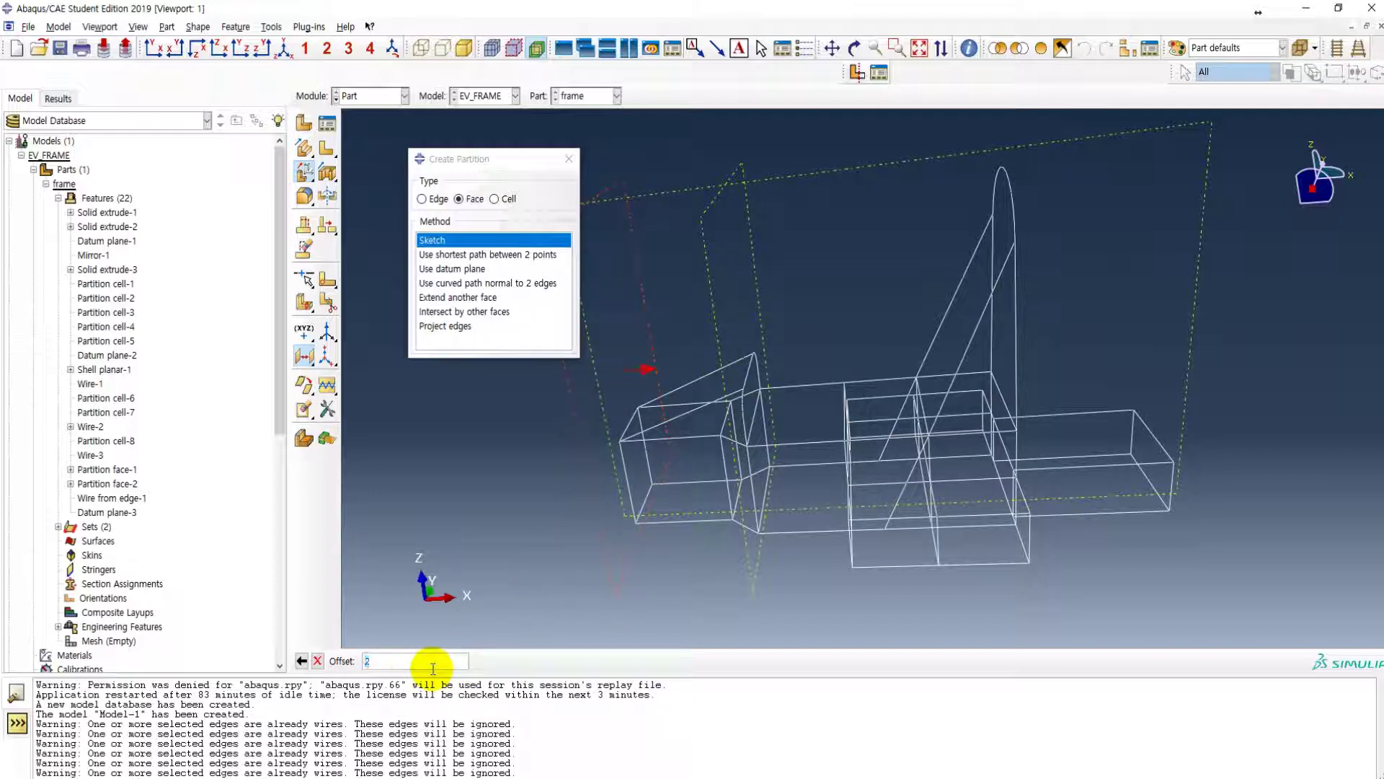
text(200)
key(Return)
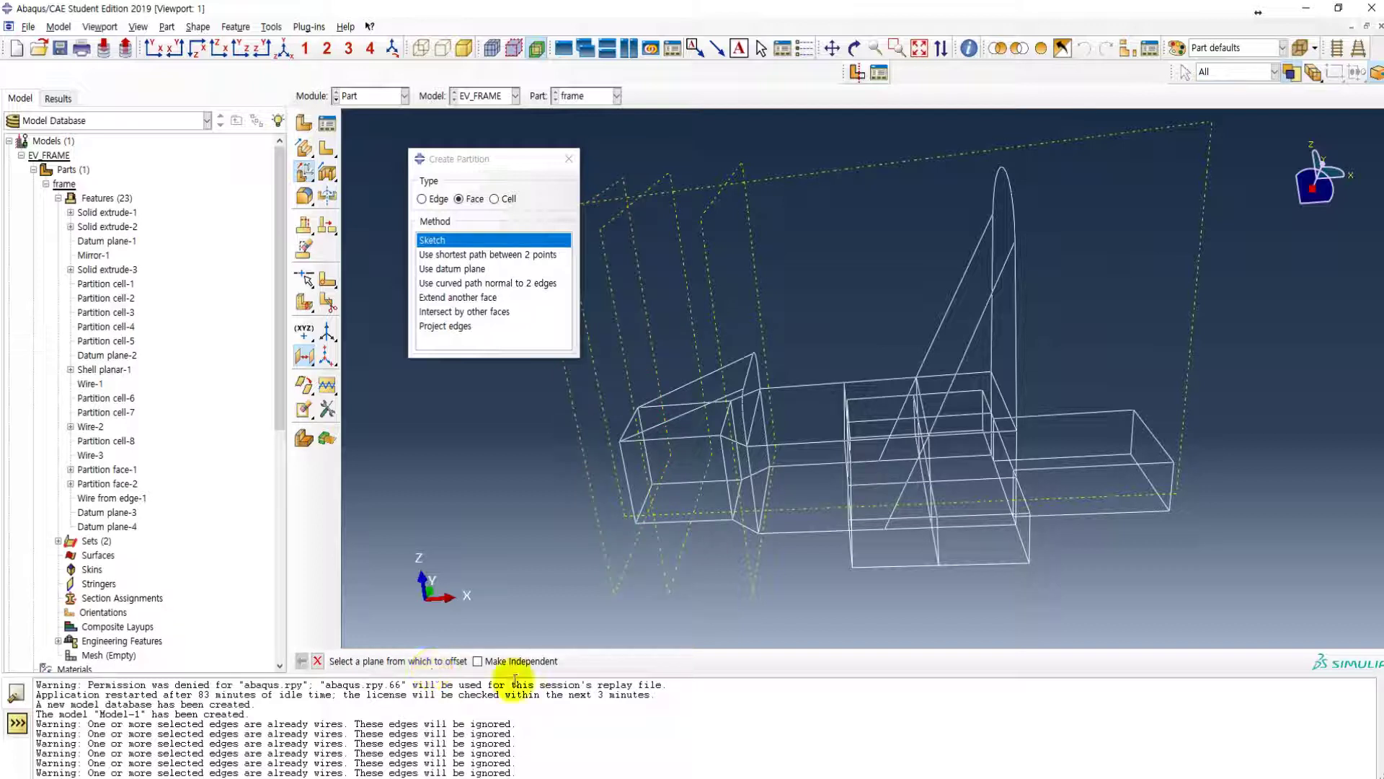
- Partition the front box's four lengthwise edges with the datum plane offset 200 from the front end
ctrl+alt+drag(794, 516, 667, 478)
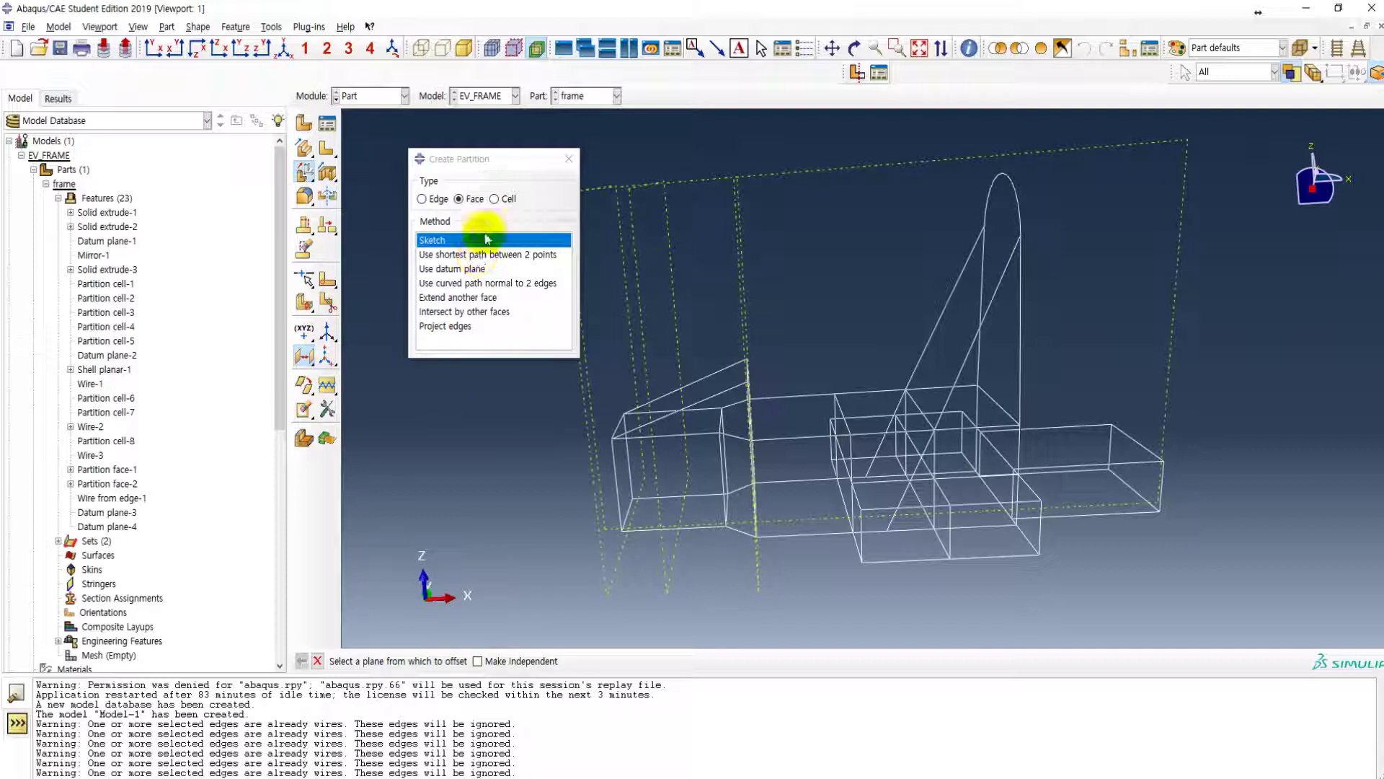
click(422, 199)
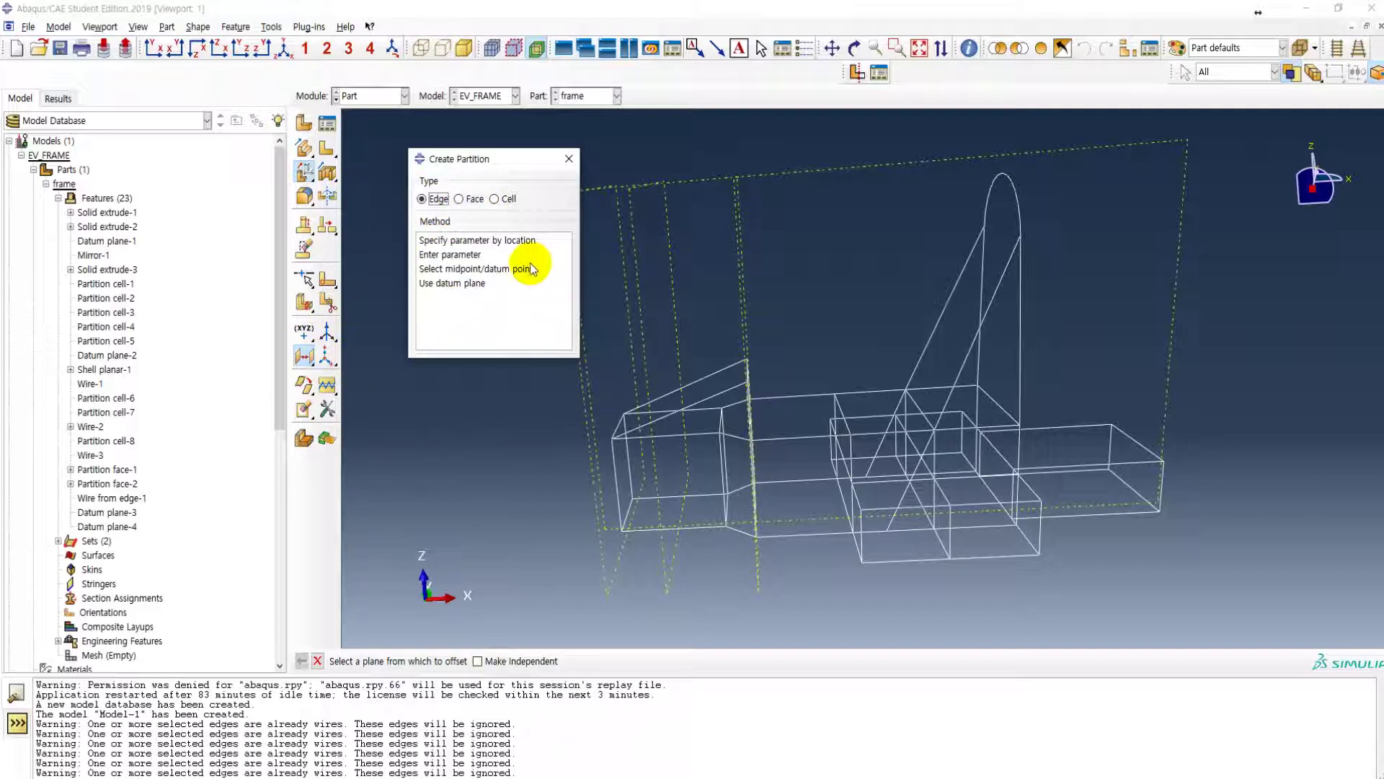
click(465, 284)
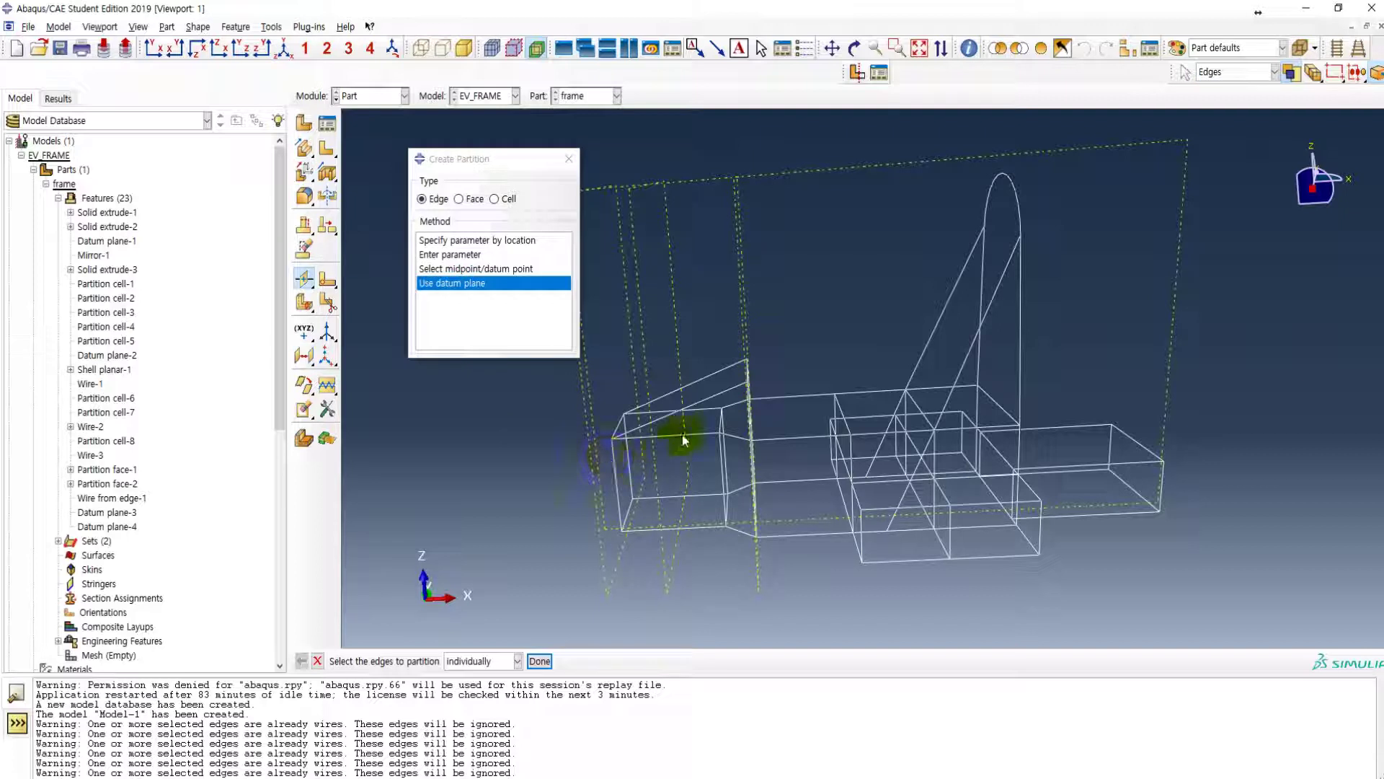
click(703, 409)
click(700, 434)
click(702, 496)
click(697, 528)
click(540, 661)
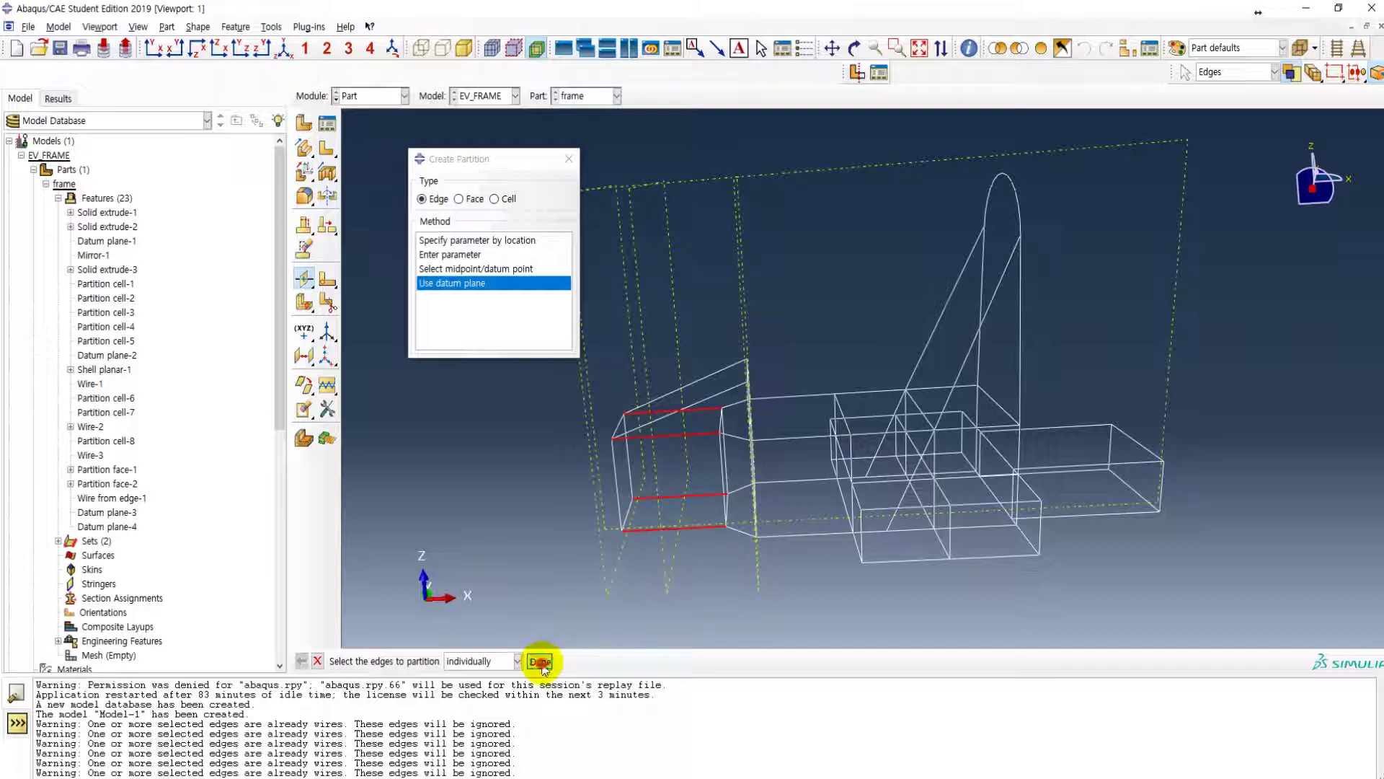
click(666, 573)
click(479, 659)
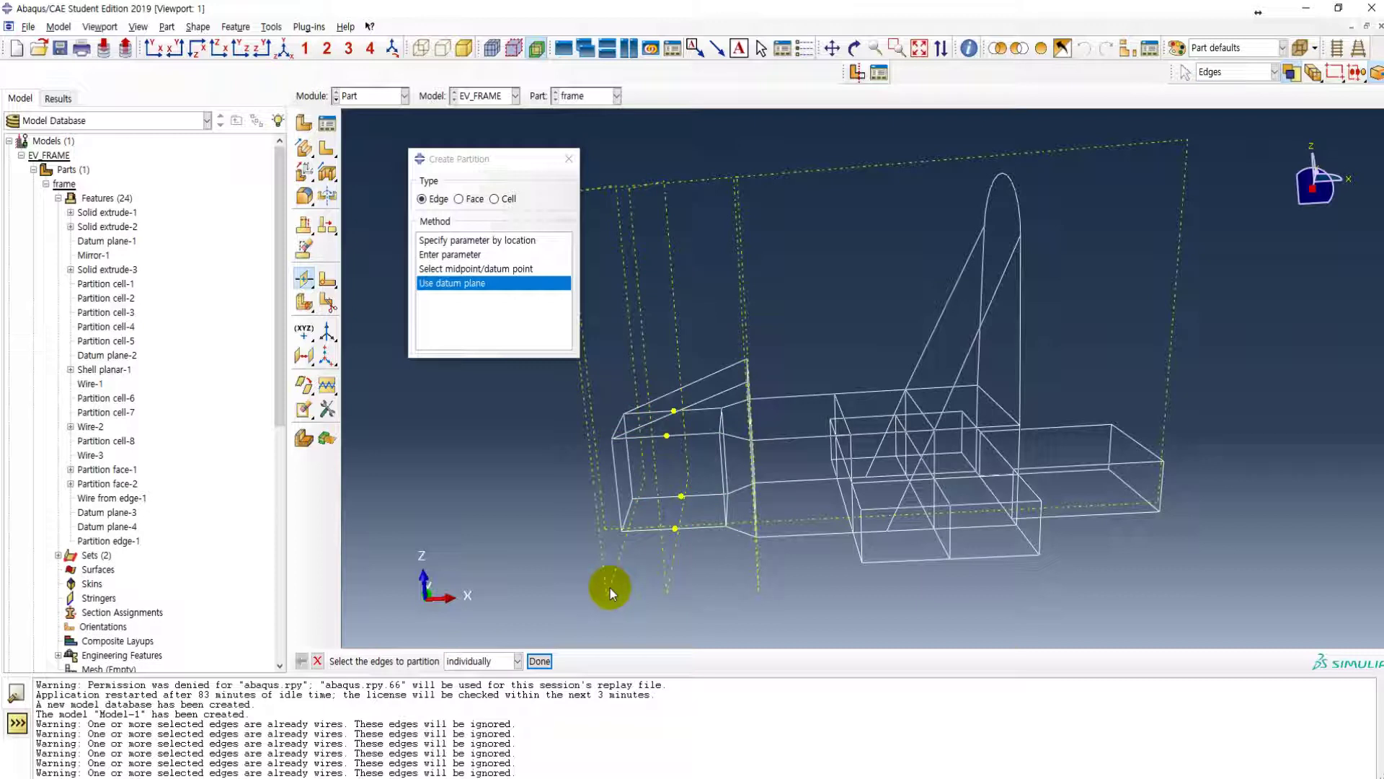
click(658, 535)
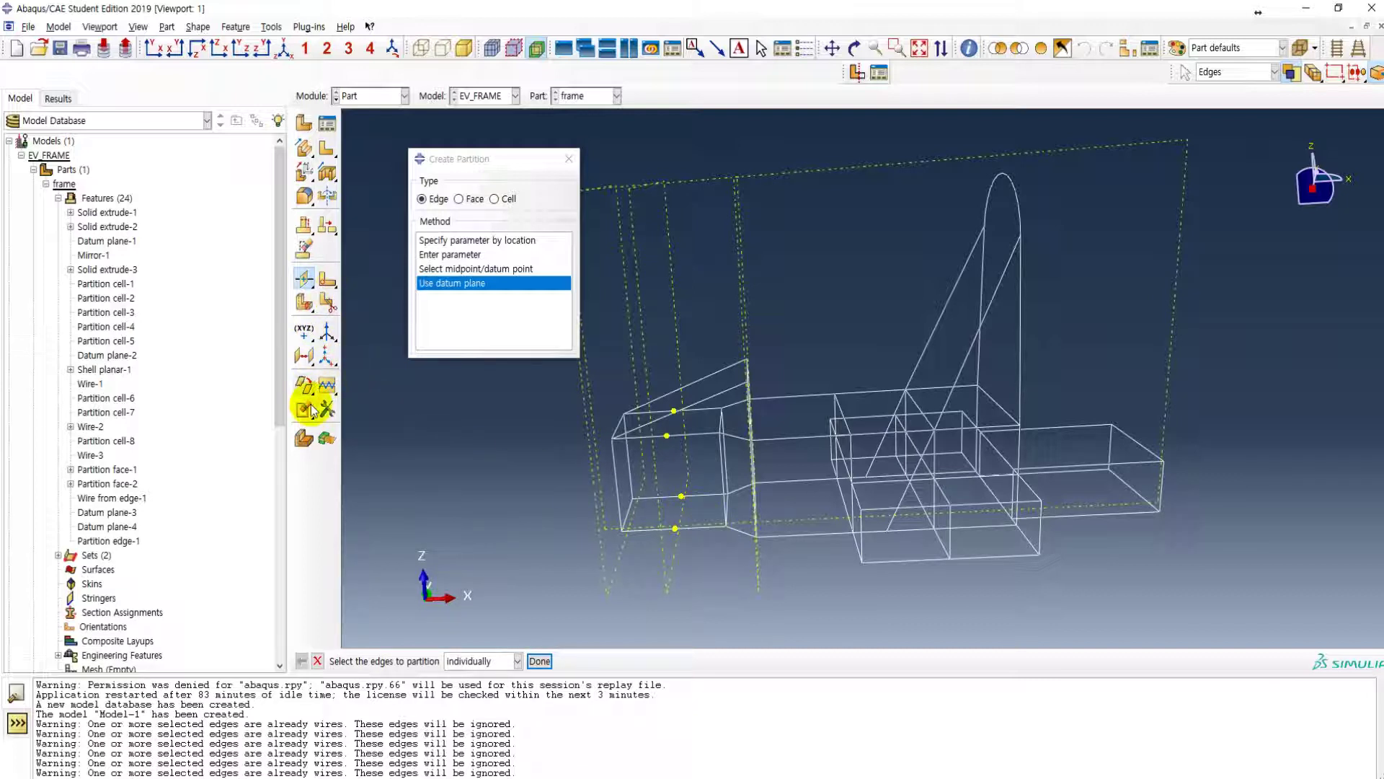
- Create a datum plane offset towards the rear from the datum plane that cuts the front box's lengthwise edges
click(306, 361)
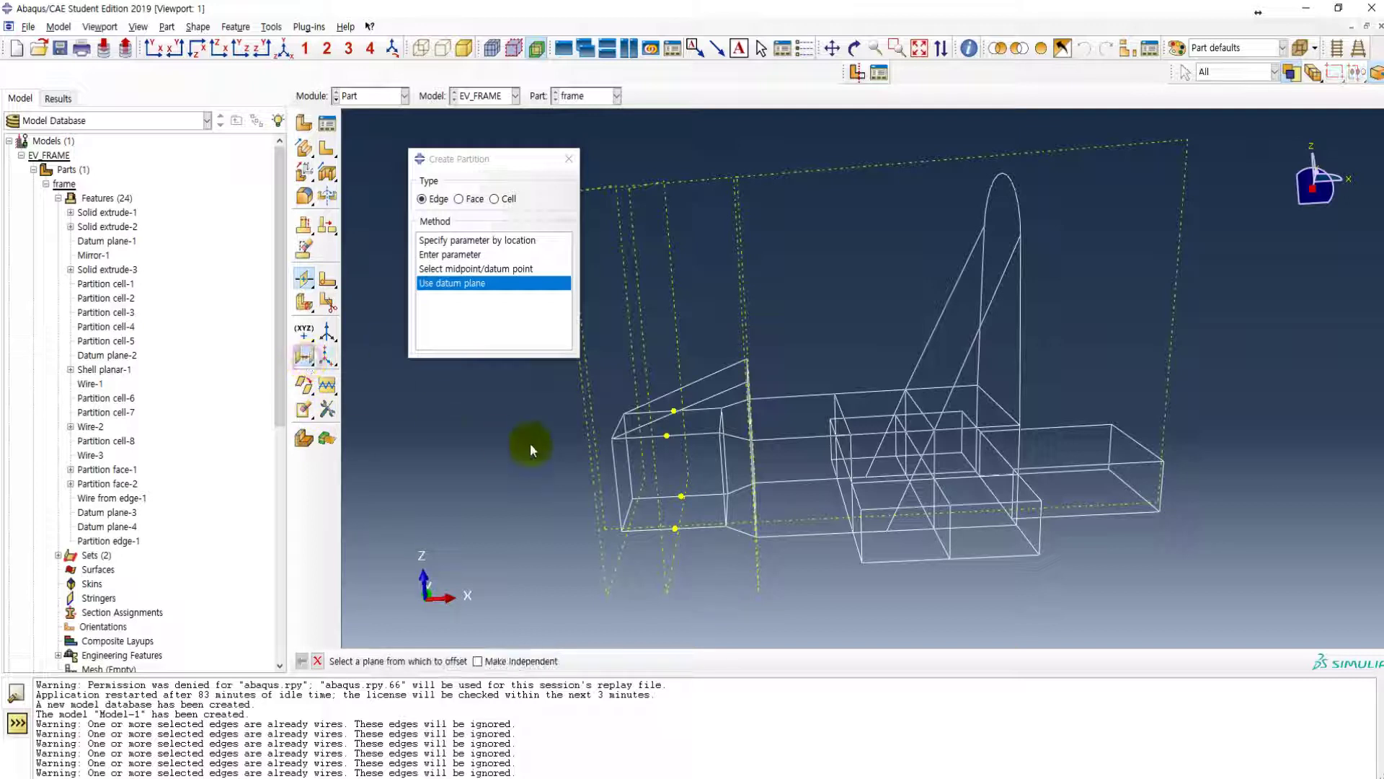
click(663, 577)
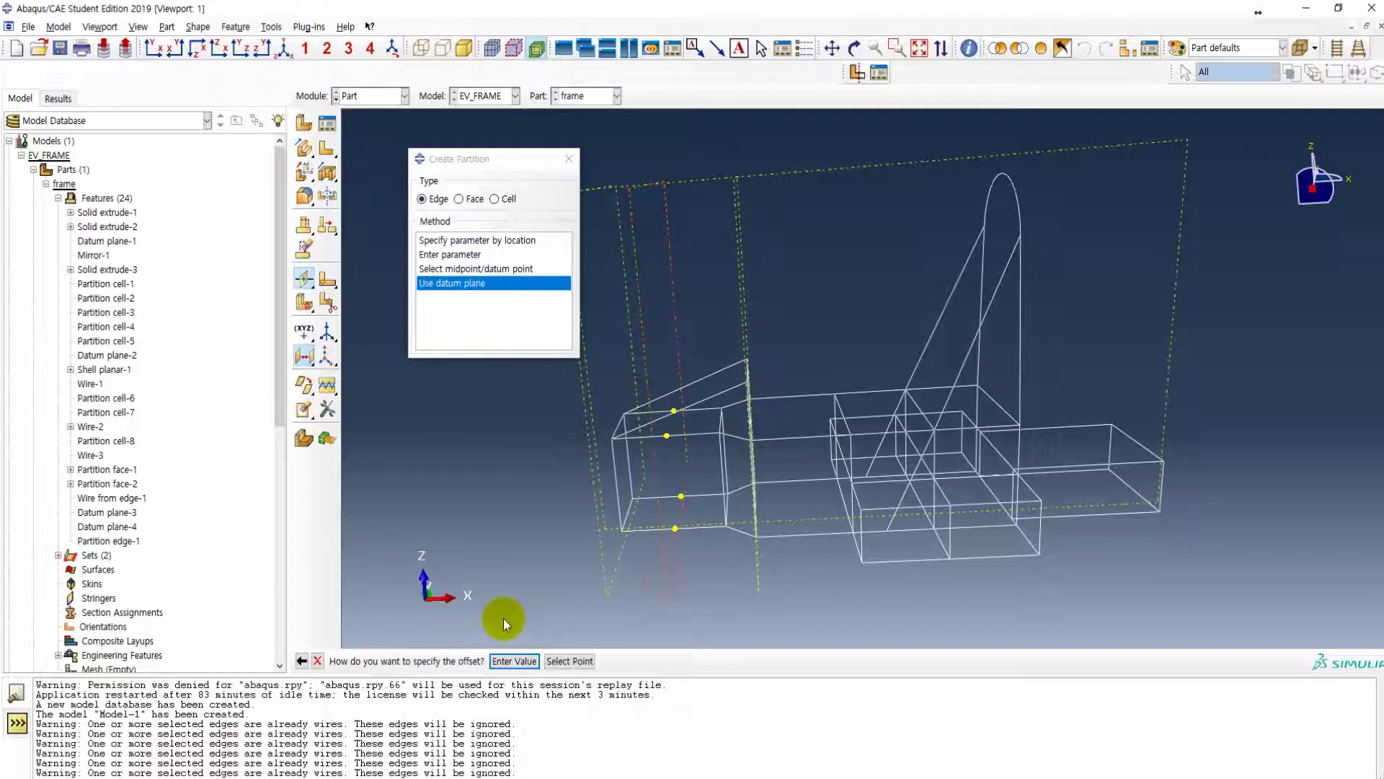
click(505, 660)
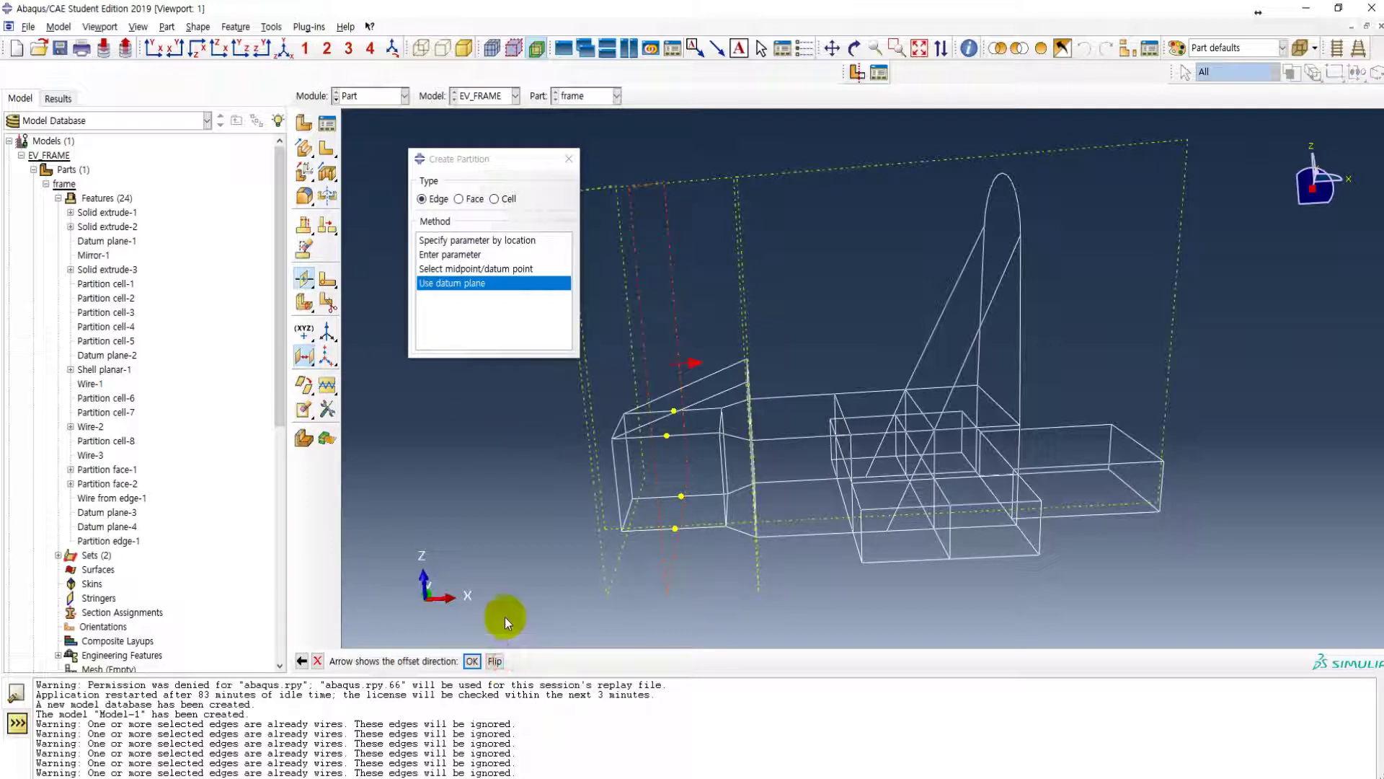
click(471, 661)
key(Return)
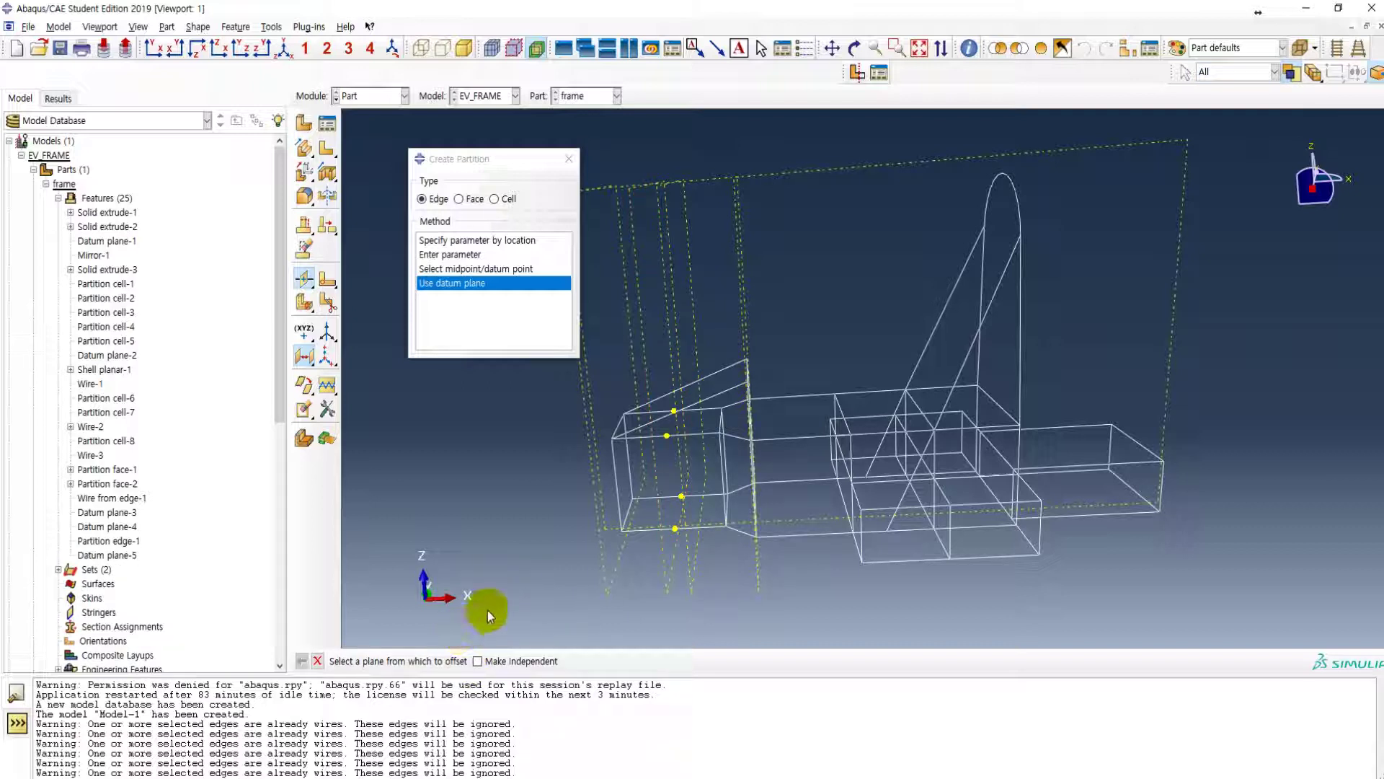
- Create another datum plane offset towards the rear from the newest datum plane
click(690, 581)
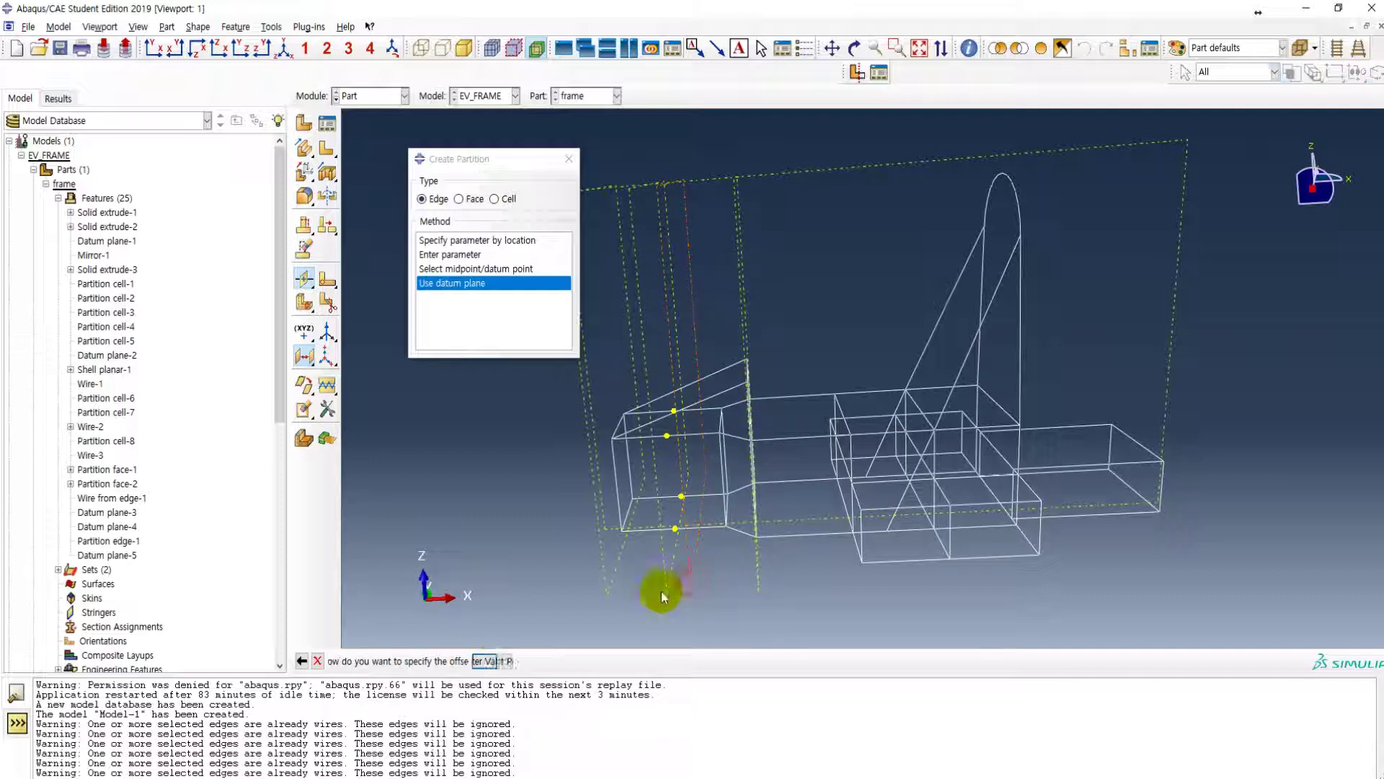
click(471, 660)
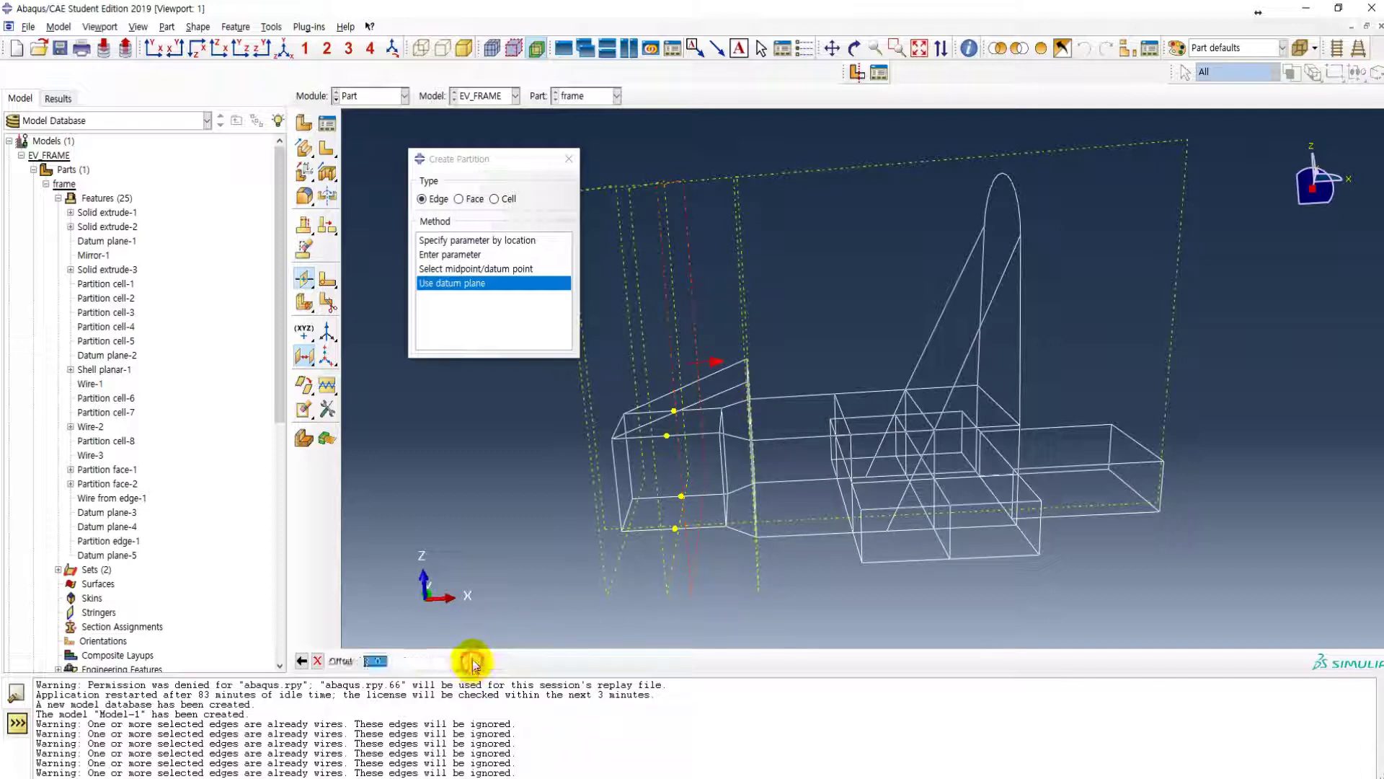
key(Return)
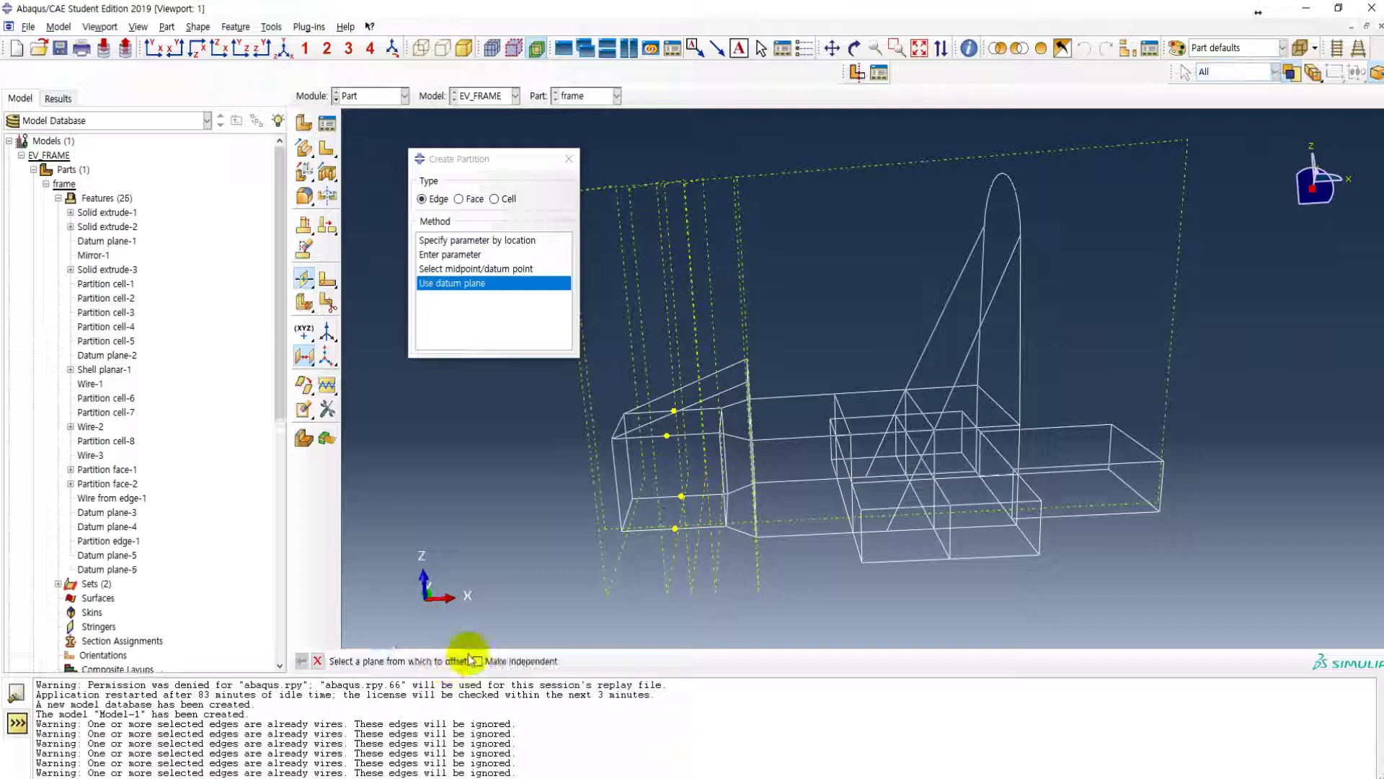
click(317, 661)
- Partition the rear segments of the front box's four lengthwise edges with Datum plane-5
click(569, 159)
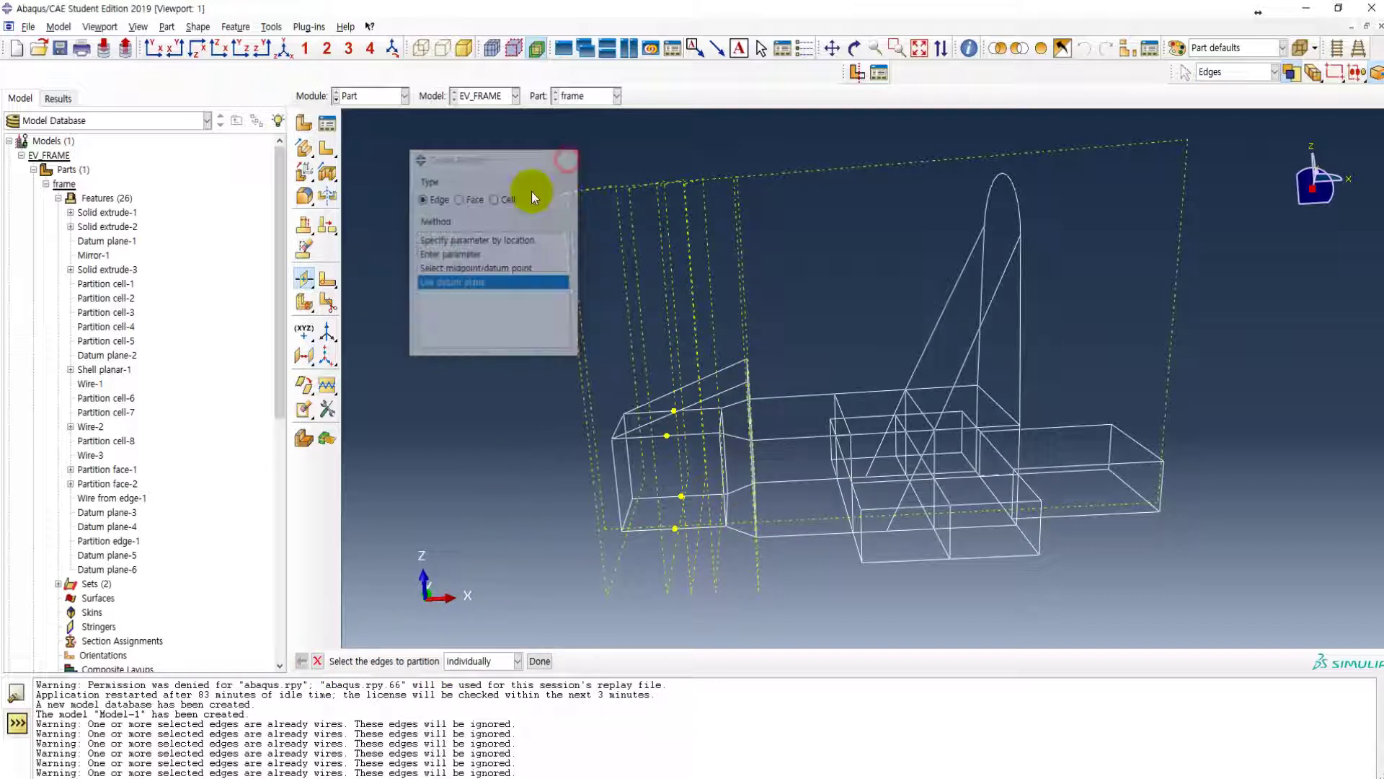
click(329, 278)
click(470, 283)
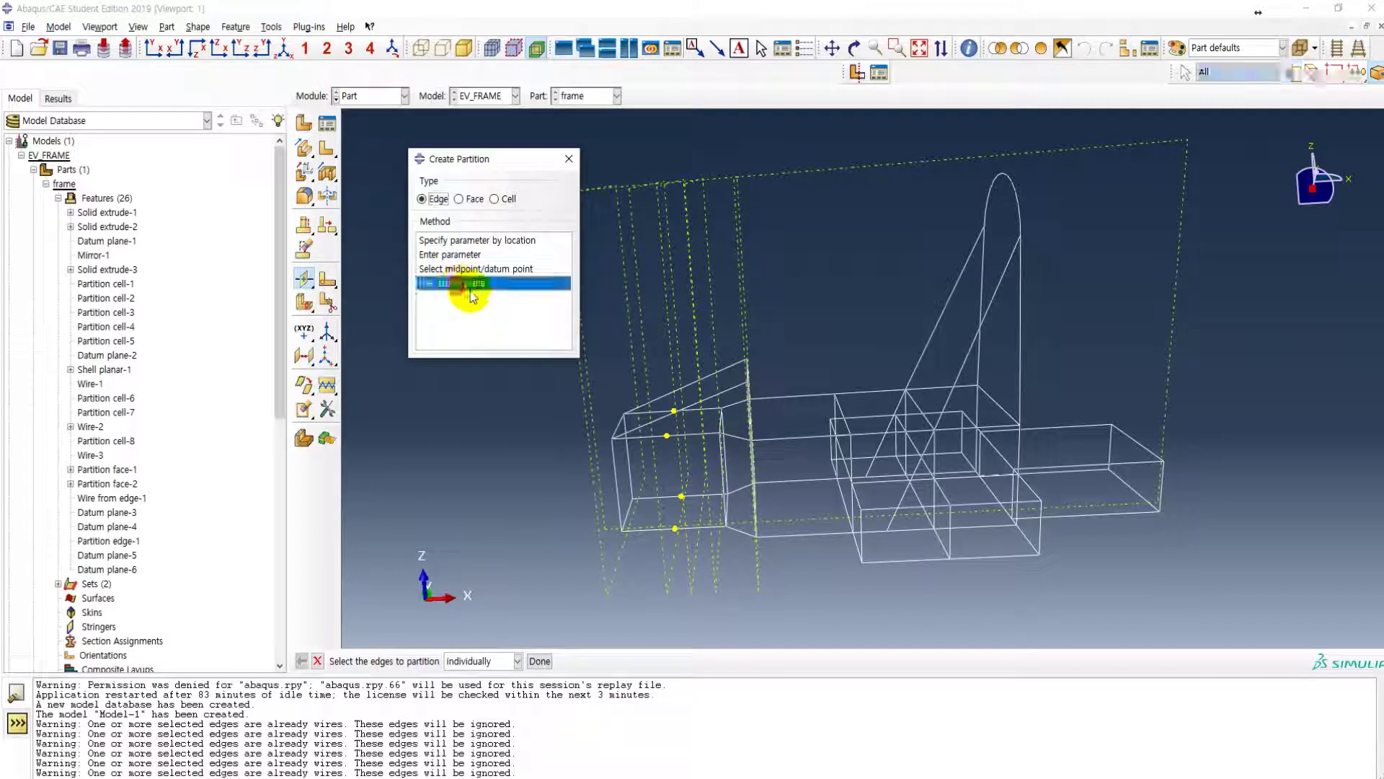
click(696, 435)
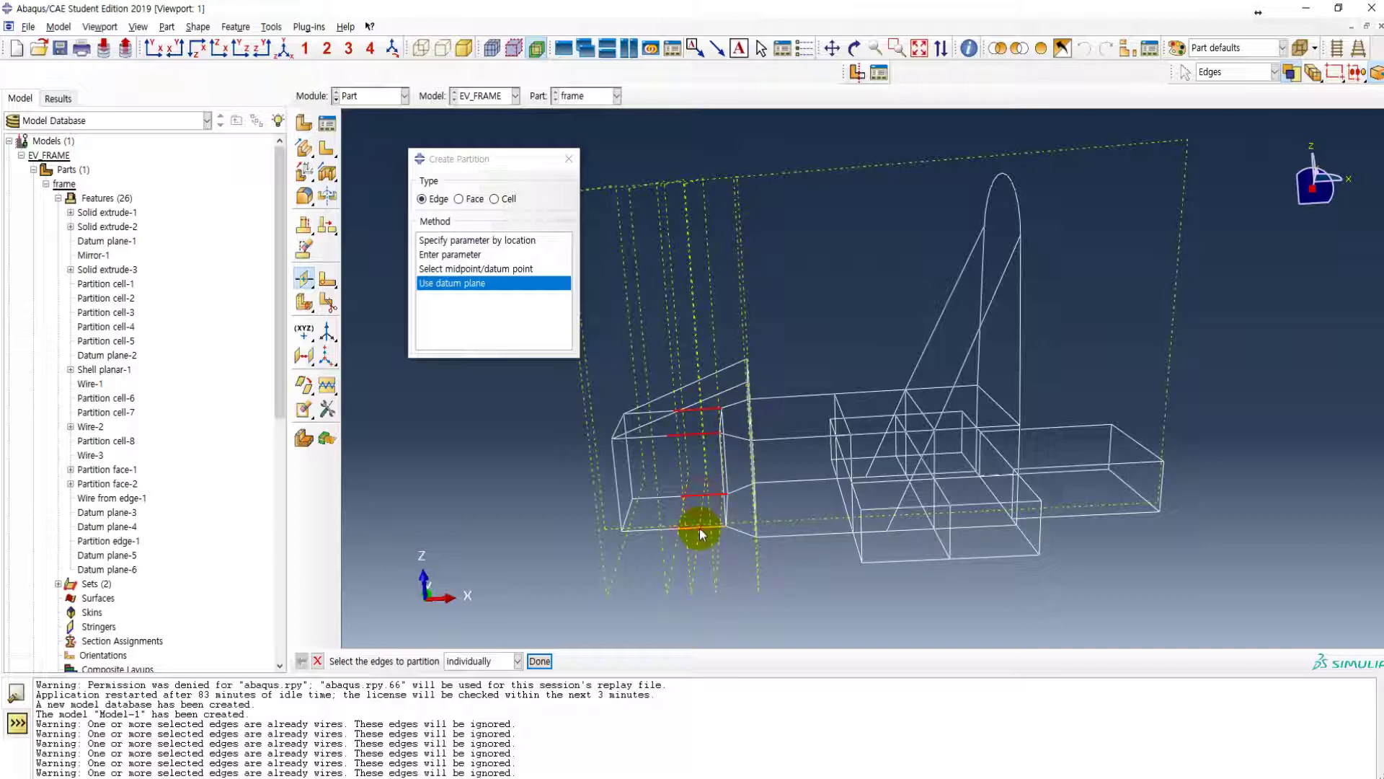
click(553, 653)
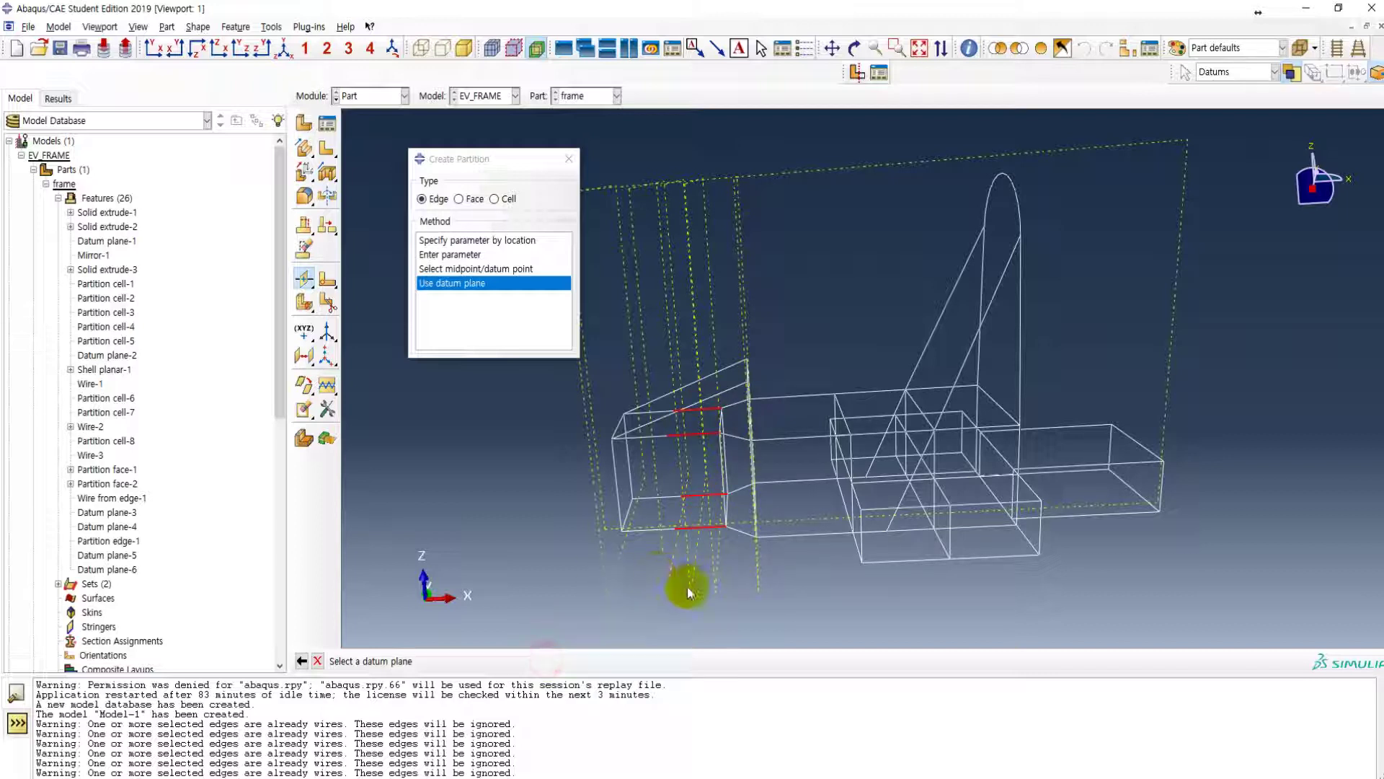
click(480, 661)
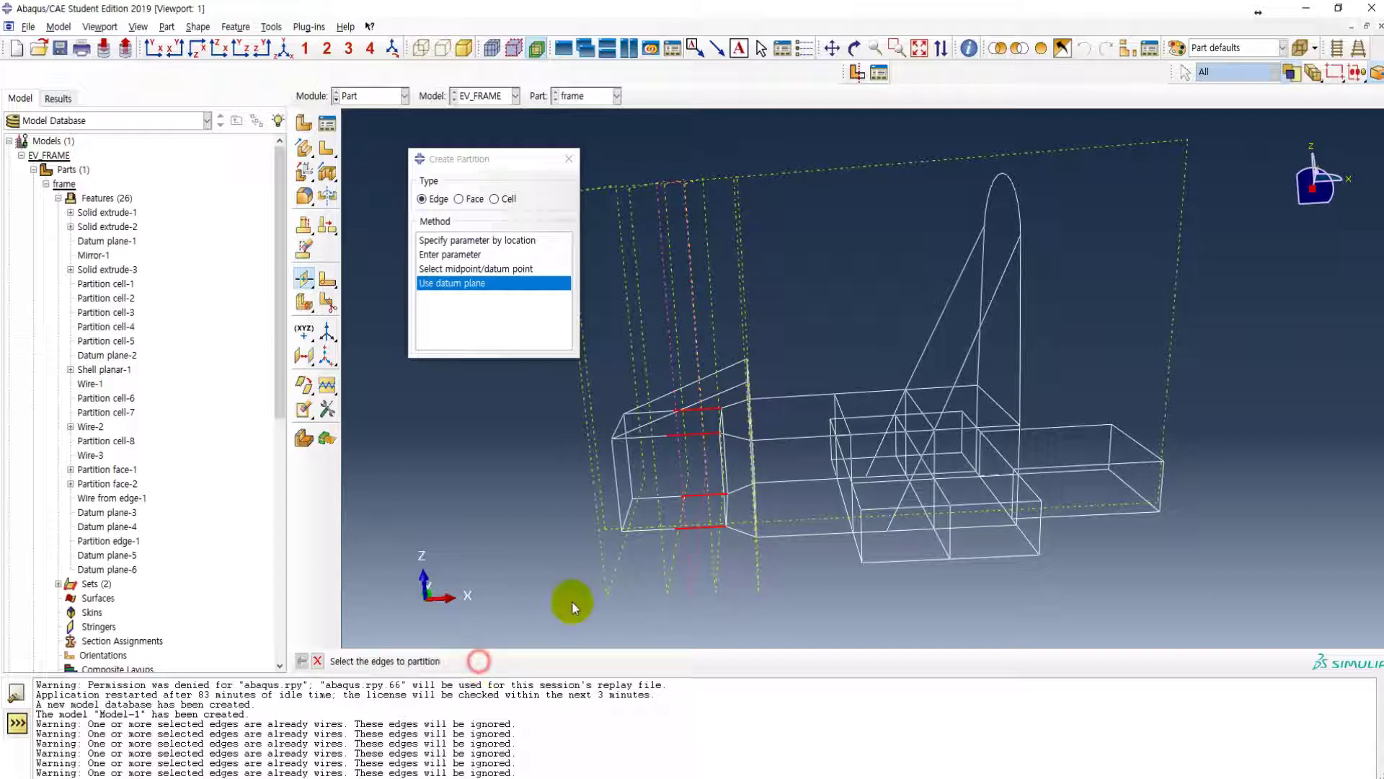
- Partition the remaining rear segments of the front box's four lengthwise edges with Datum plane-6
click(706, 435)
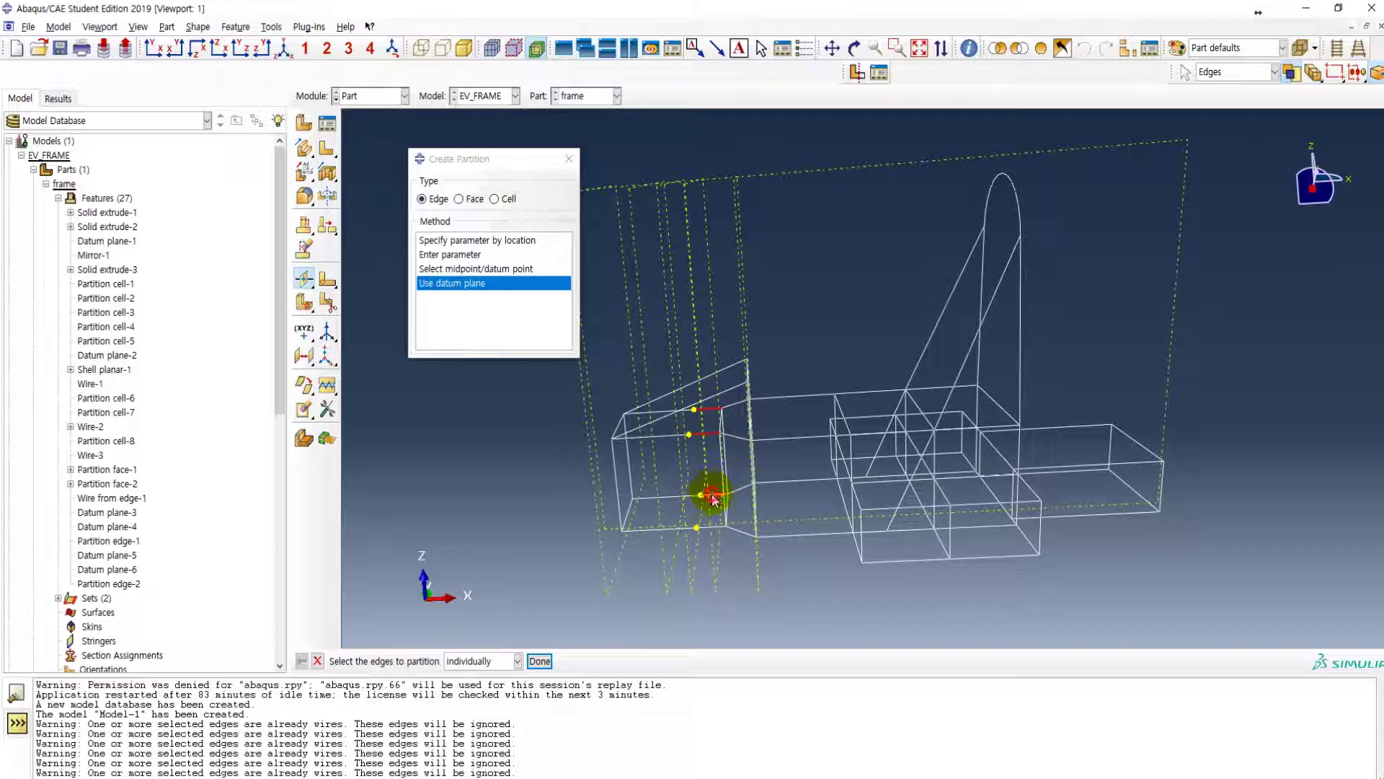
click(540, 661)
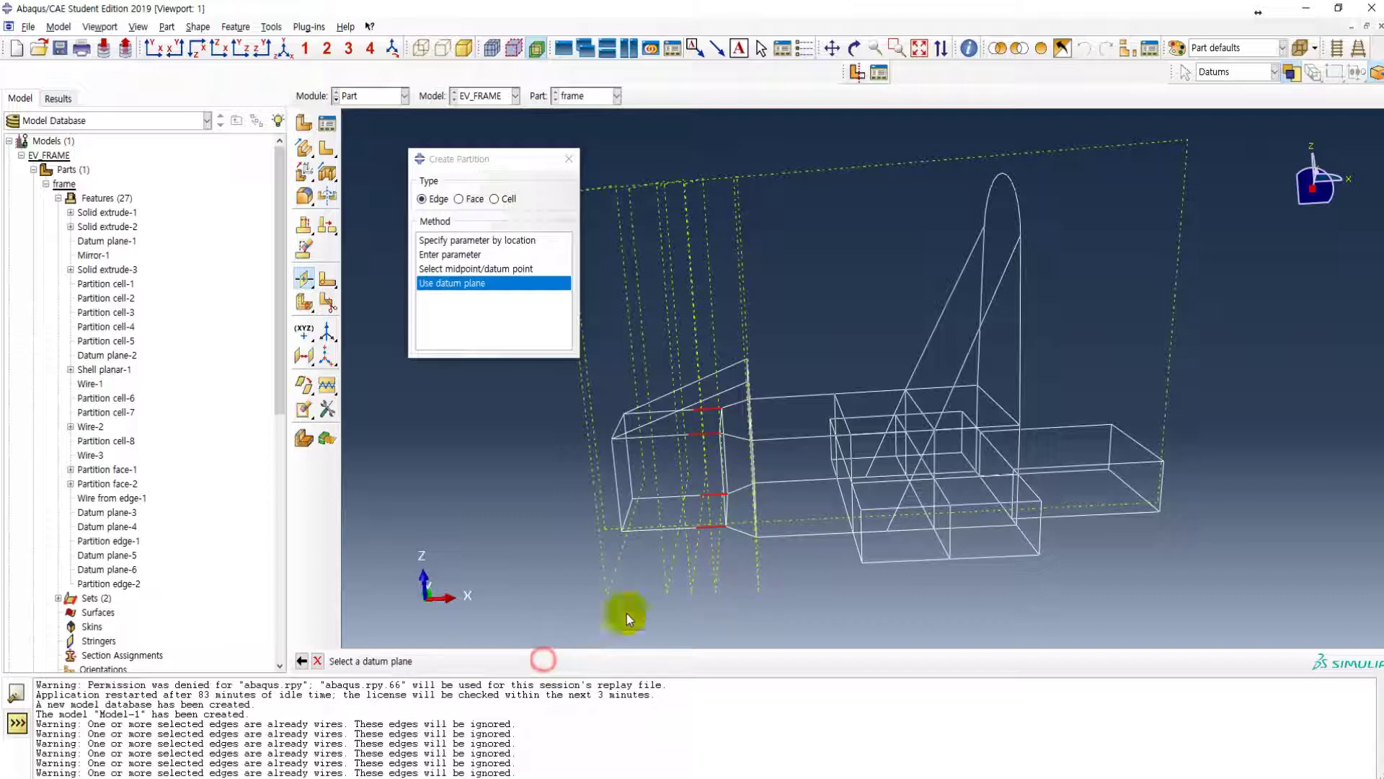
click(715, 576)
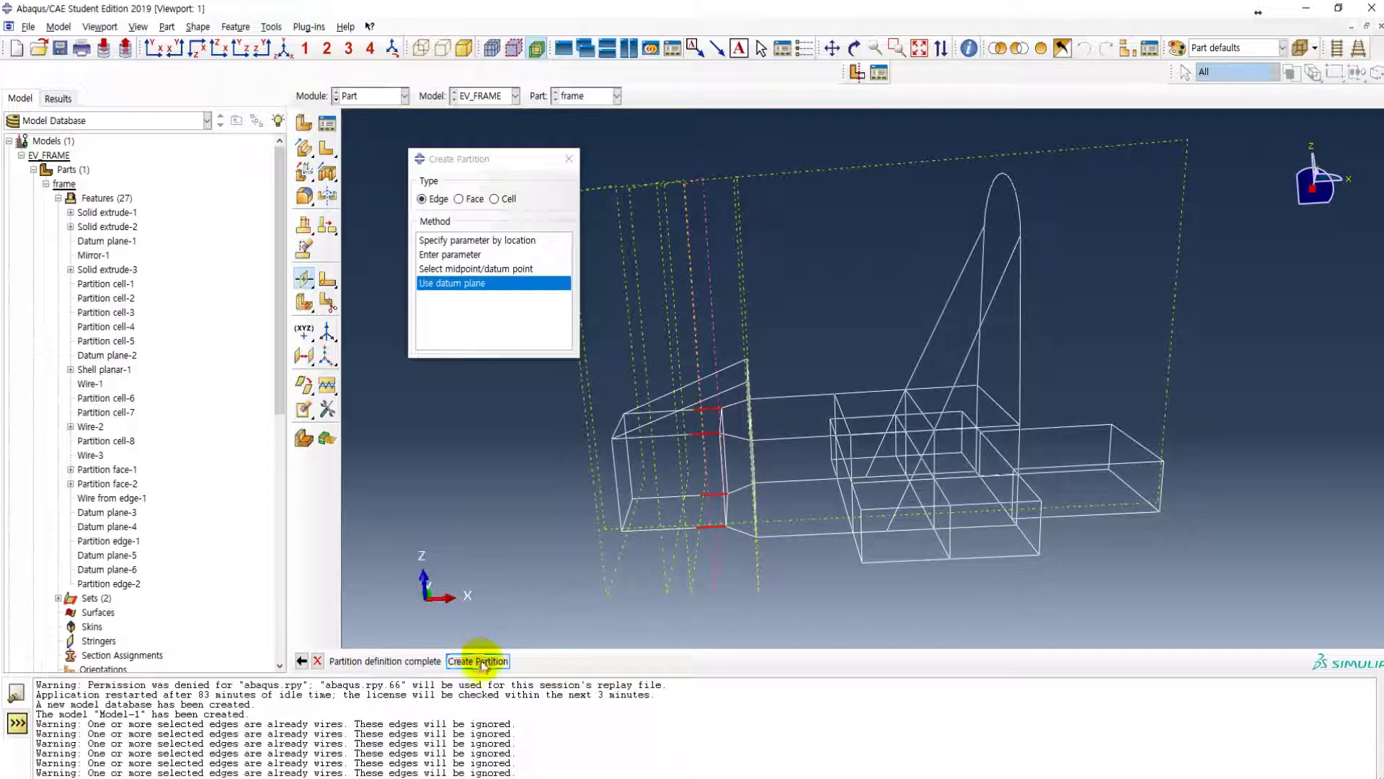
click(480, 661)
mouse_move(767, 453)
ctrl+alt+mouse_down()
mouse_move(818, 449)
mouse_move(809, 408)
mouse_move(786, 432)
ctrl+alt+mouse_up()
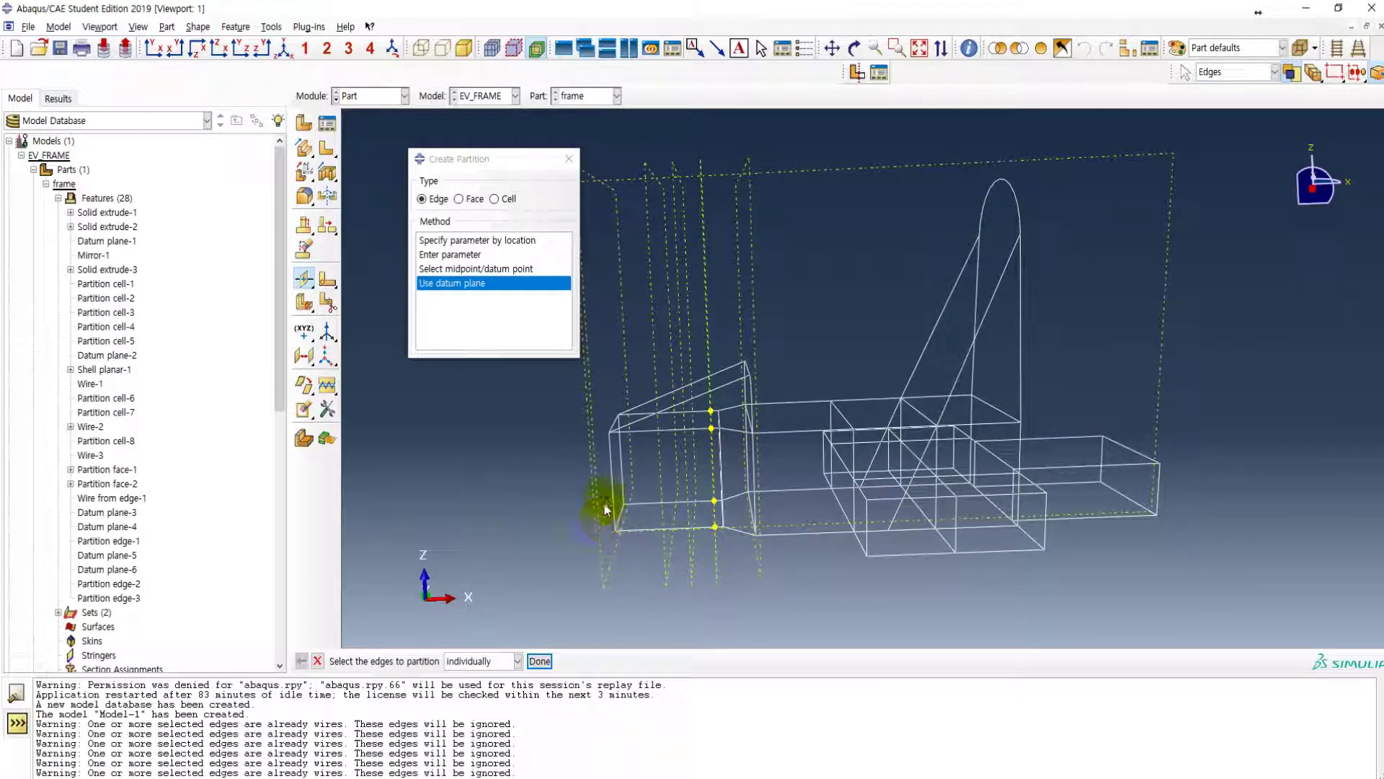
- Following page 15 of 3D_car_frame.pdf, start a polyline wire feature with a vertical member joining the near side's foremost lower and upper partition points
click(721, 441)
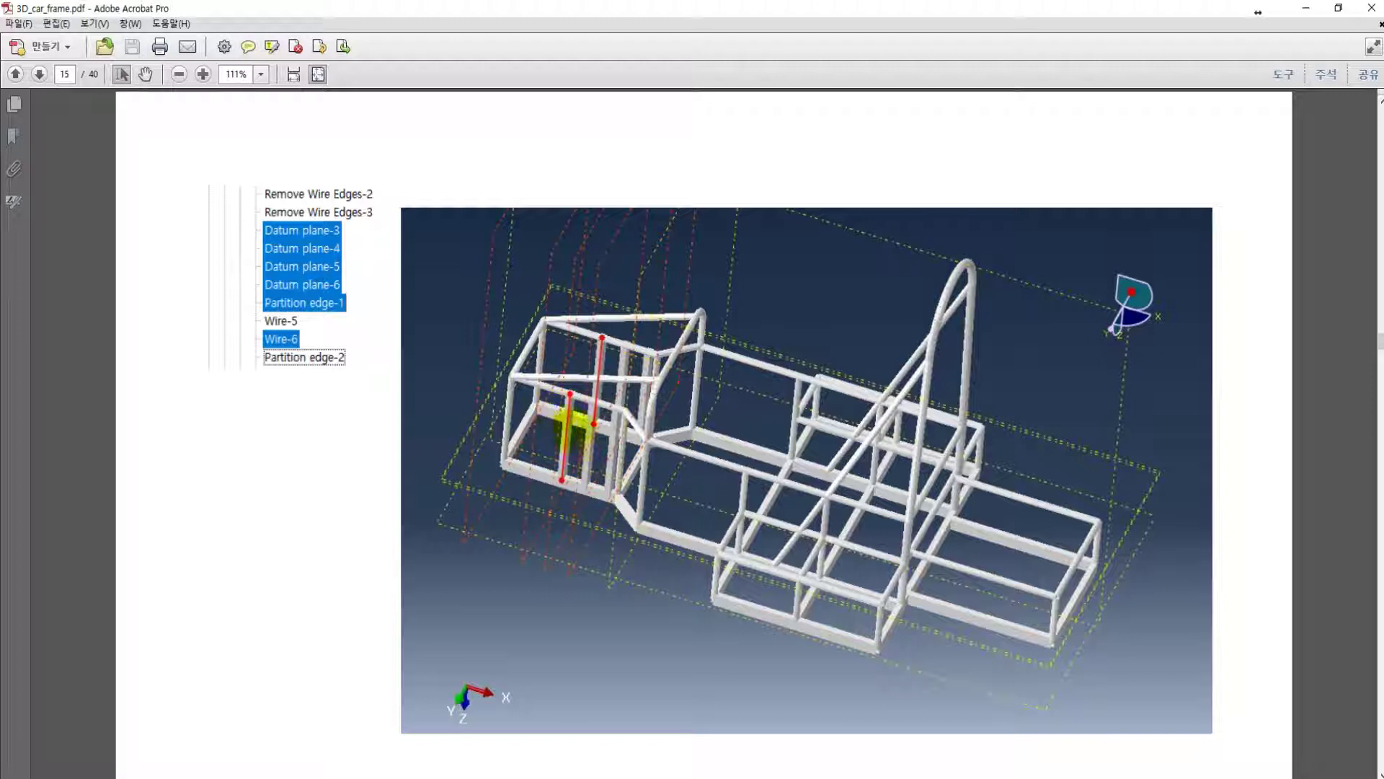
click(1305, 8)
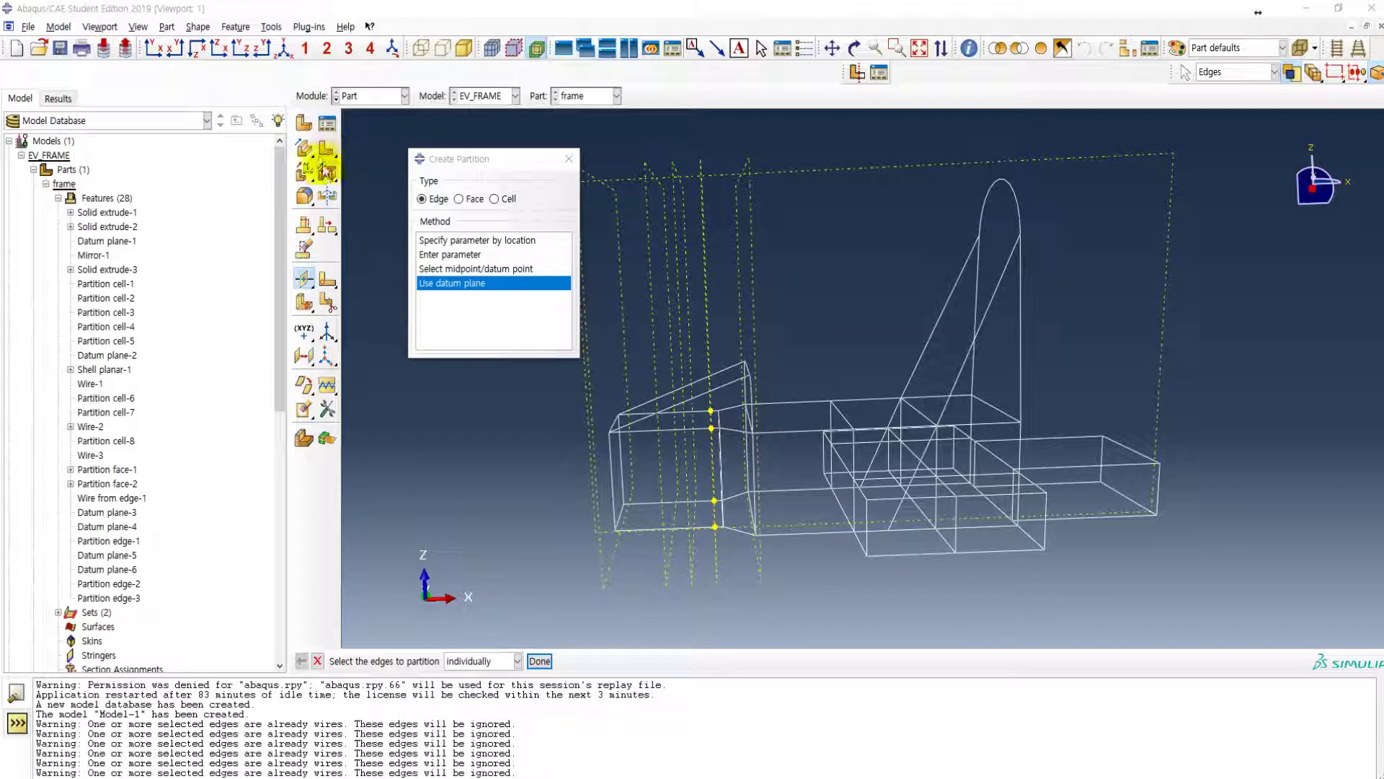
drag(310, 175, 349, 176)
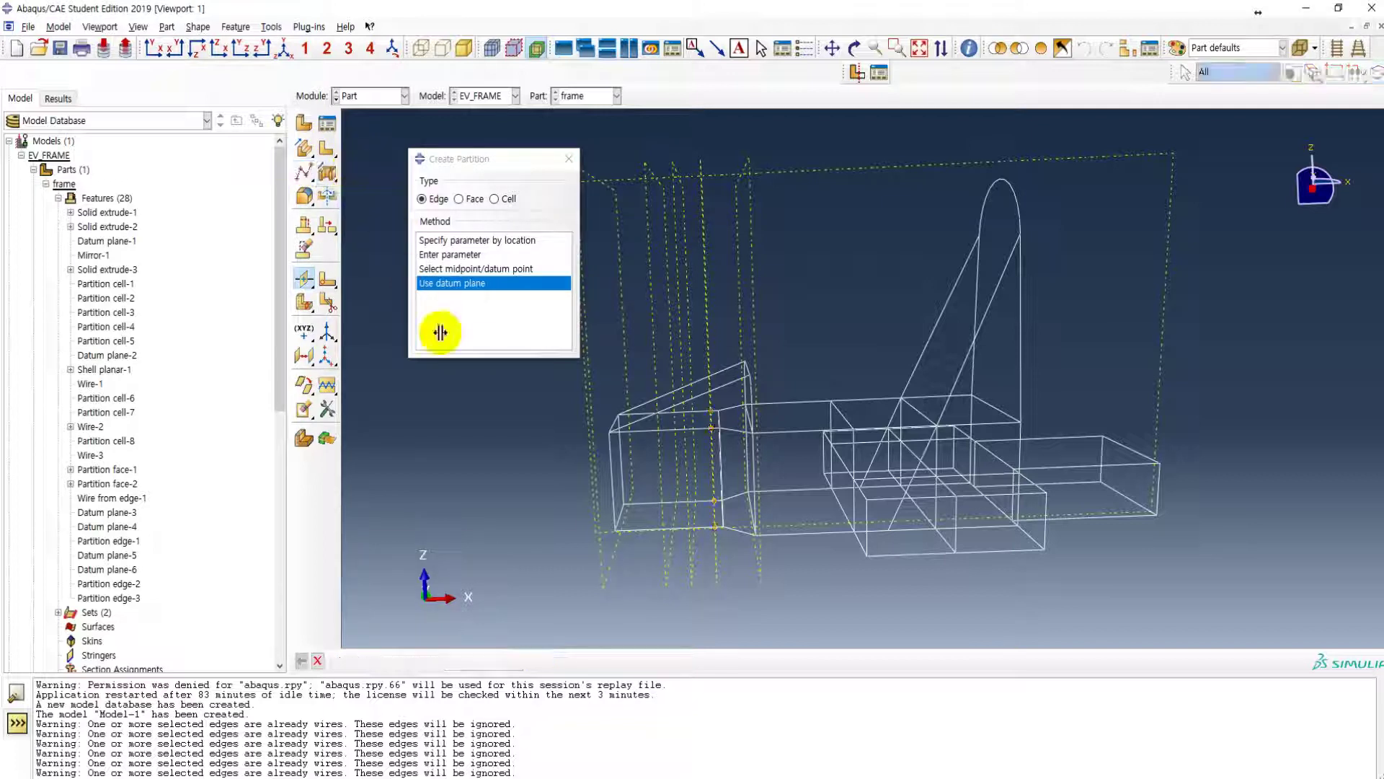
click(563, 335)
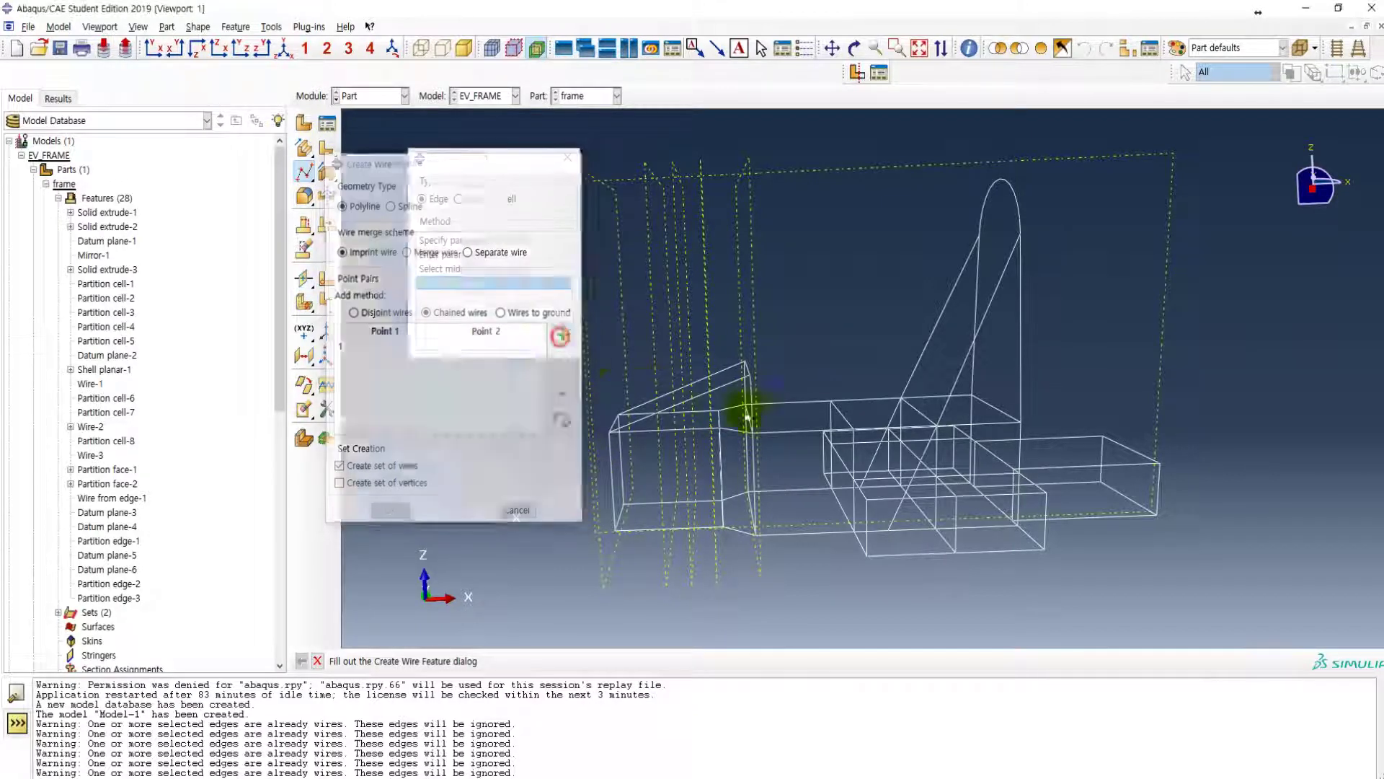
ctrl+alt+drag(774, 490, 748, 518)
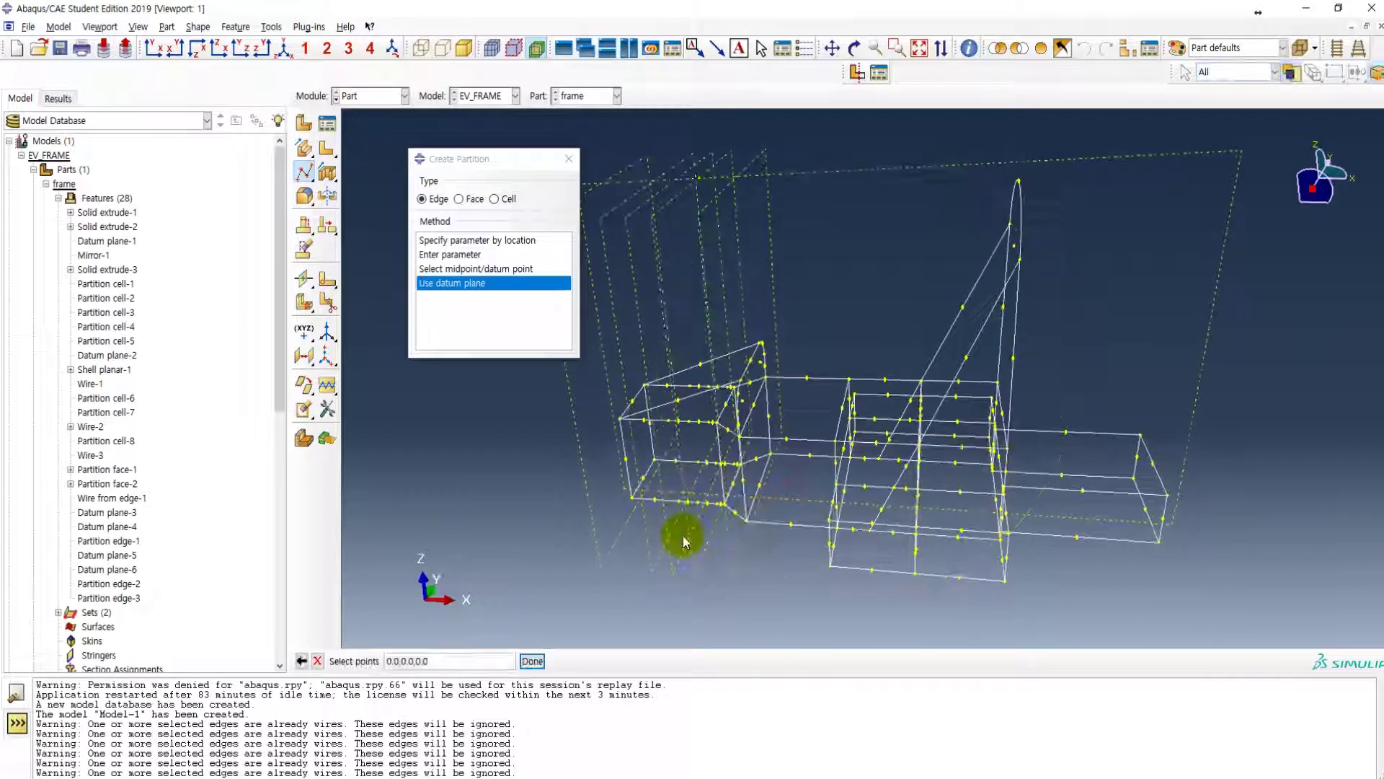
scroll(683, 534, down, 3)
ctrl+alt+drag(841, 392, 649, 524)
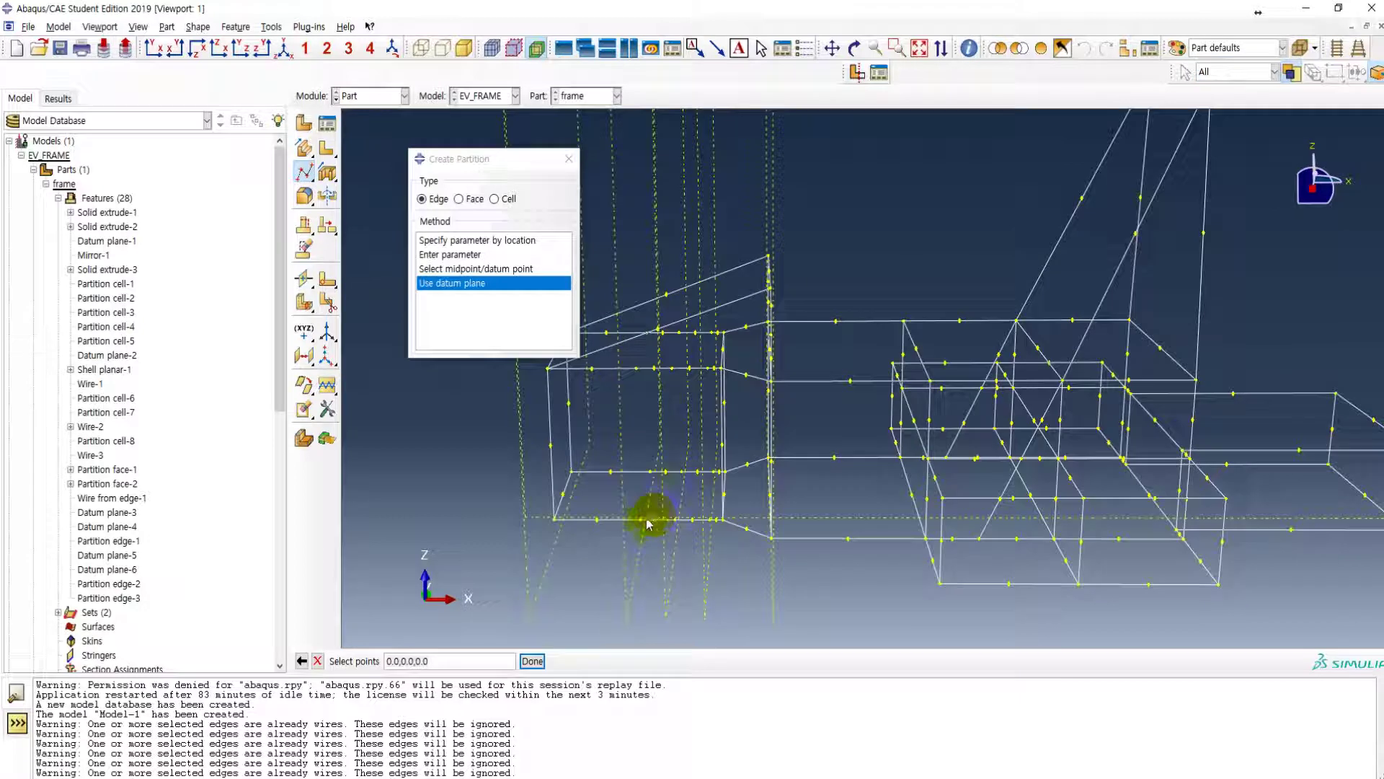
click(641, 519)
click(638, 370)
click(532, 661)
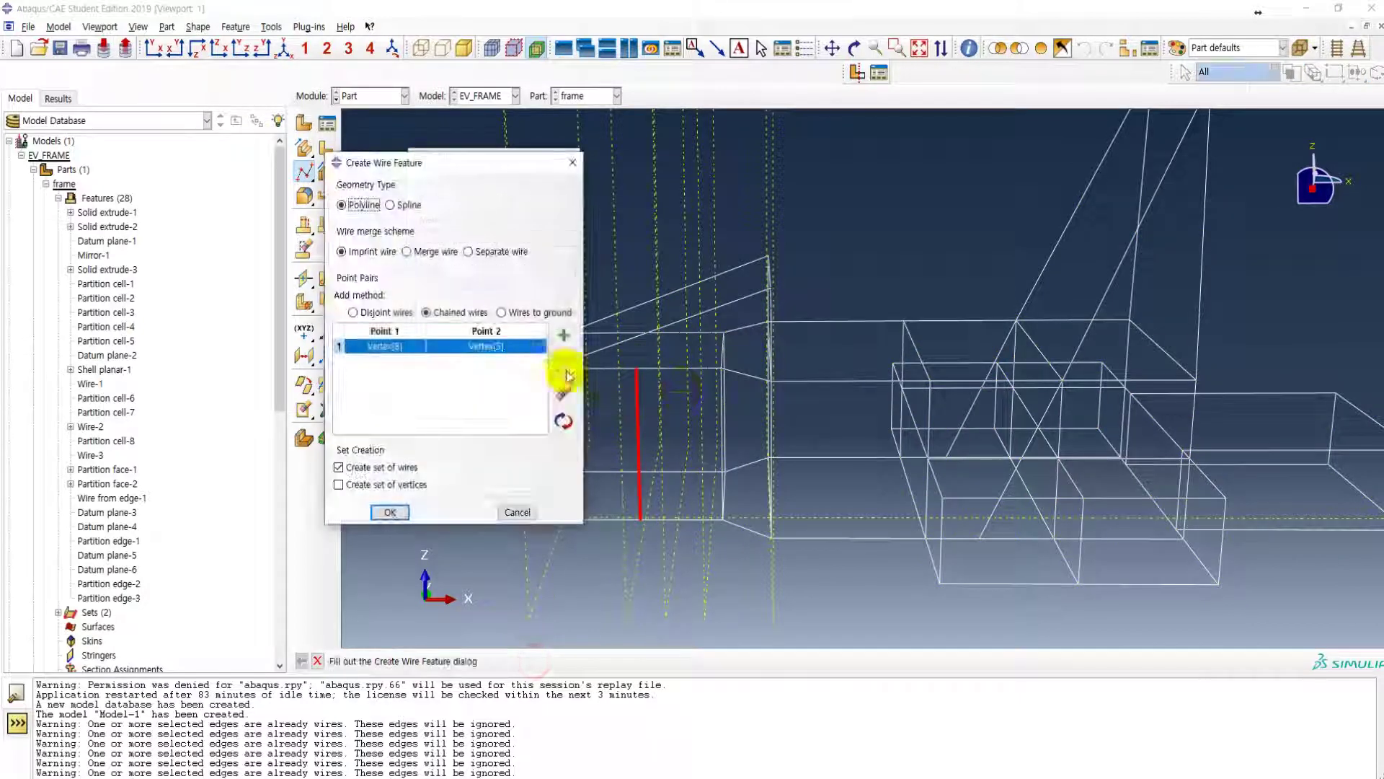
- Add a vertical wire between the foremost lower and upper partition points on the front box's far side
click(563, 335)
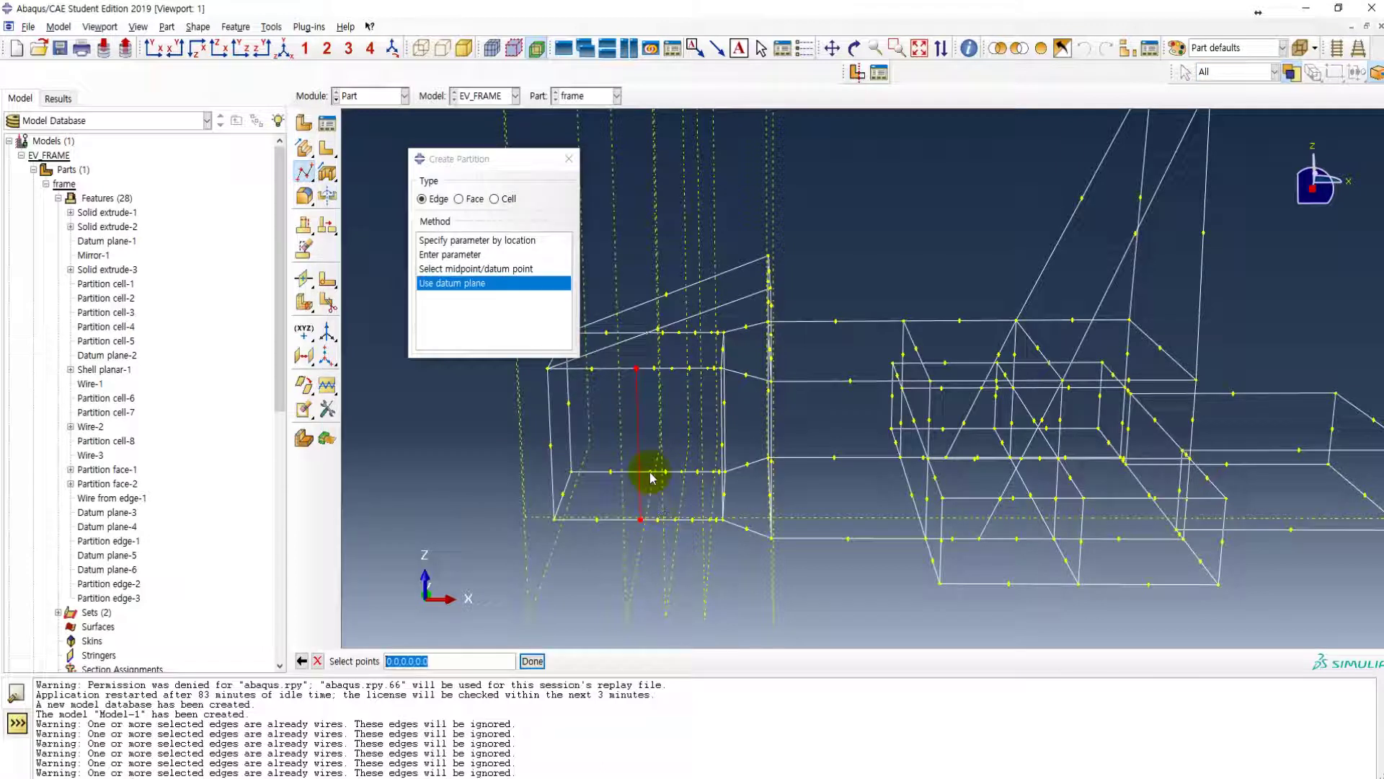
click(651, 474)
mouse_move(689, 417)
ctrl+alt+mouse_down()
mouse_move(673, 420)
mouse_move(687, 427)
ctrl+alt+mouse_up()
ctrl+alt+drag(685, 379, 653, 371)
click(532, 661)
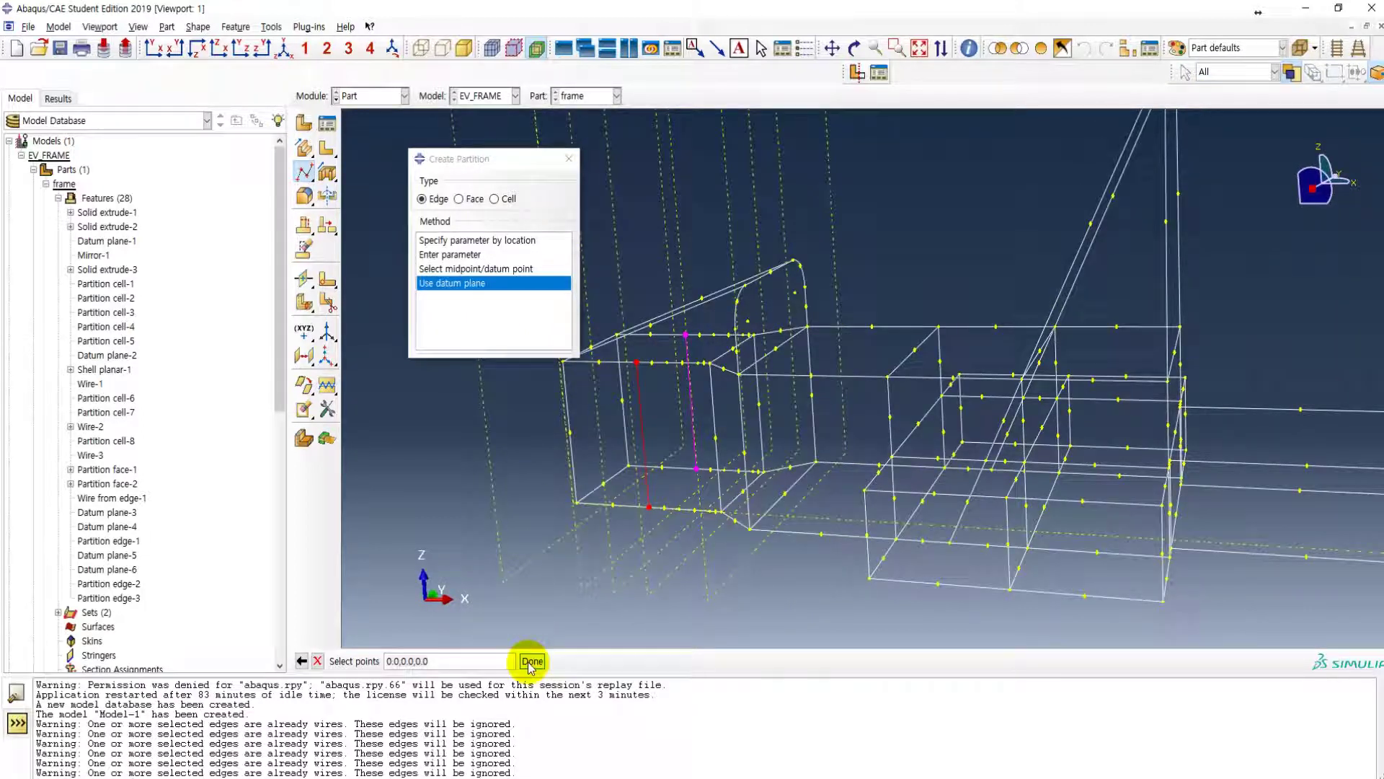
- Add a vertical wire between the second lower and upper partition points on the front box's near side
click(559, 334)
ctrl+alt+drag(730, 491, 699, 517)
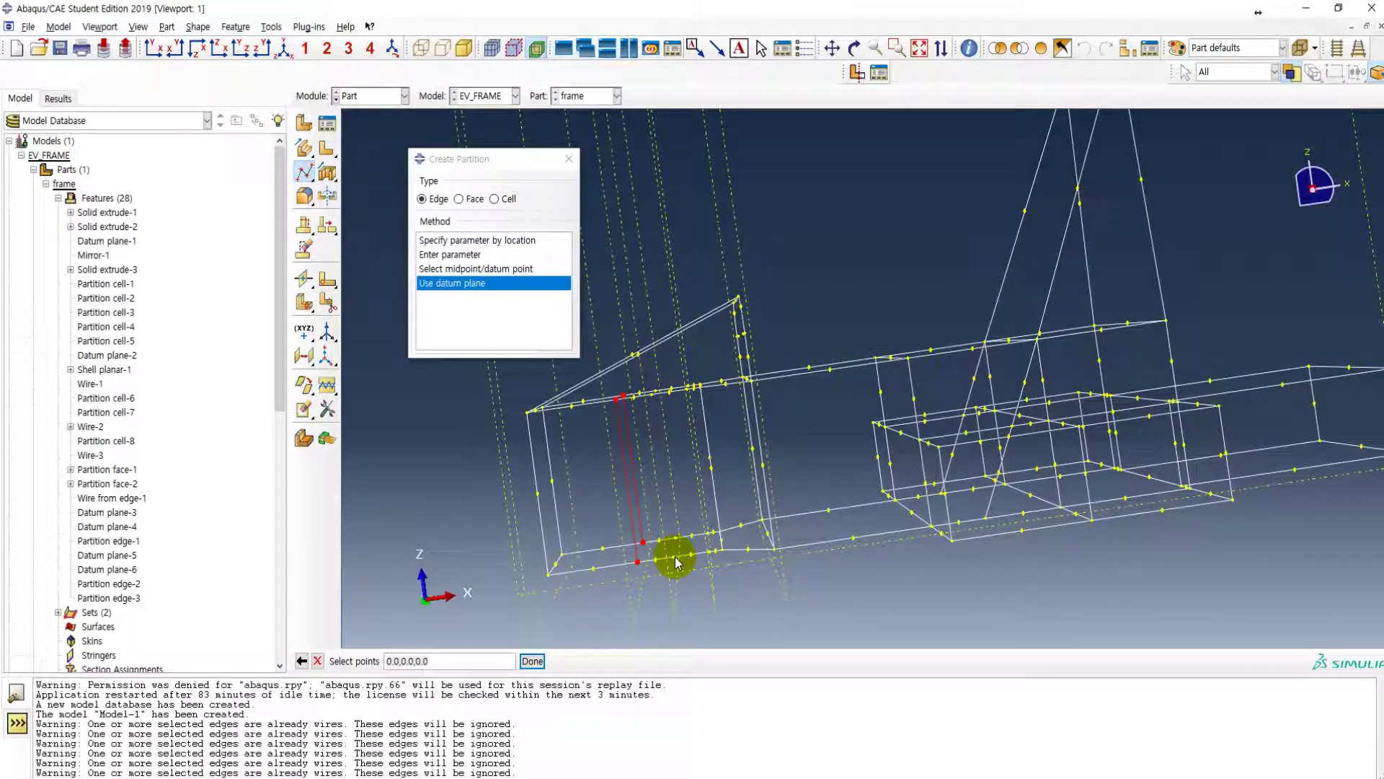
mouse_move(672, 449)
ctrl+alt+mouse_down()
mouse_move(654, 421)
mouse_move(733, 436)
mouse_move(680, 423)
mouse_move(699, 426)
mouse_move(693, 445)
ctrl+alt+mouse_up()
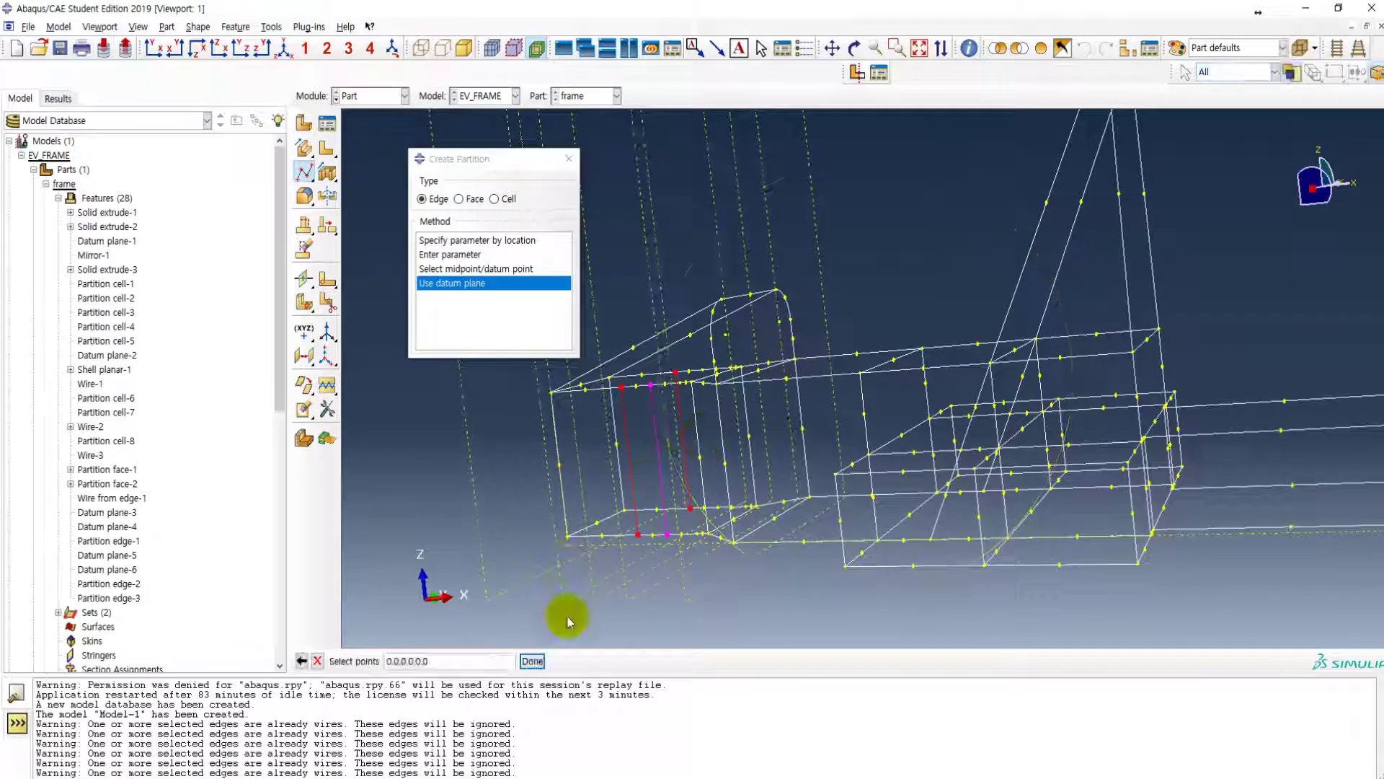
click(531, 658)
- Try to add a vertical wire between the second lower and upper partition points on the front box's far side
click(564, 336)
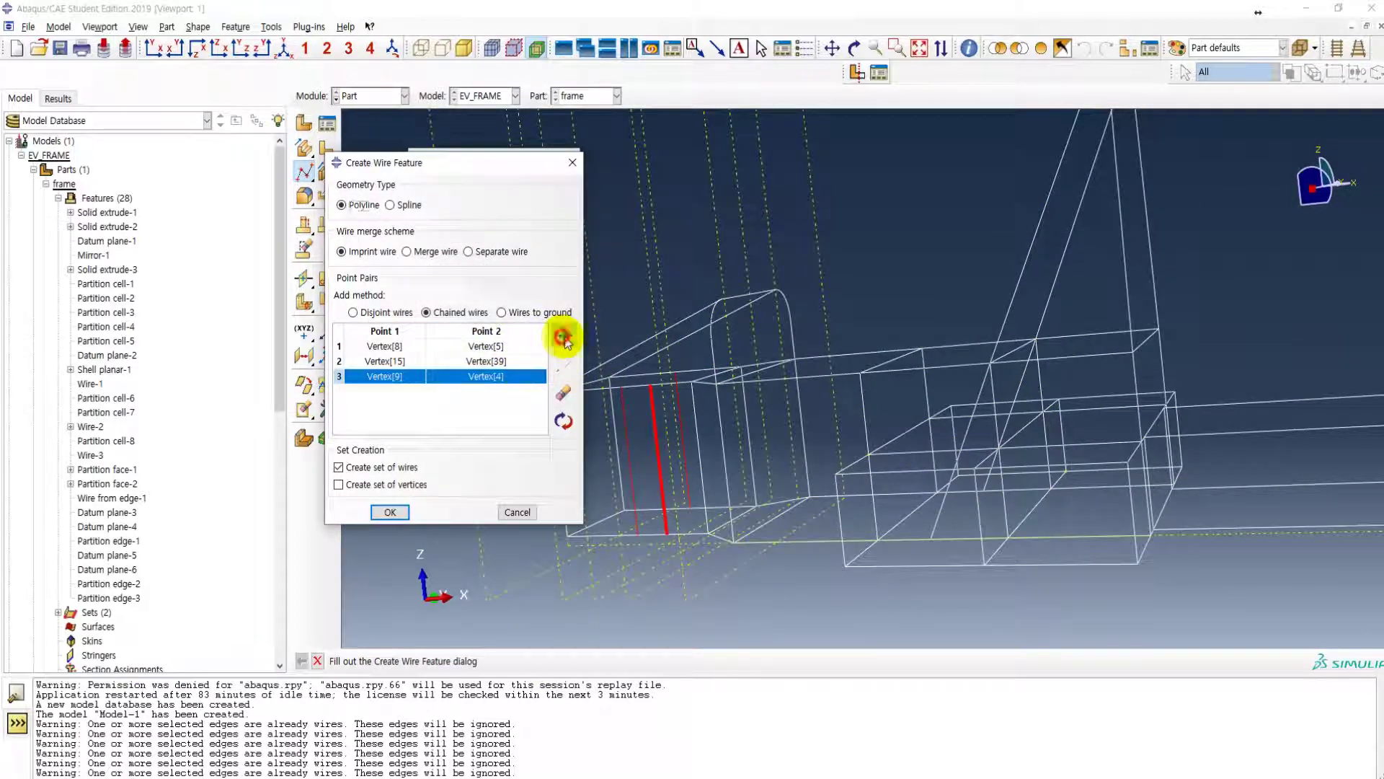
ctrl+alt+drag(721, 460, 707, 532)
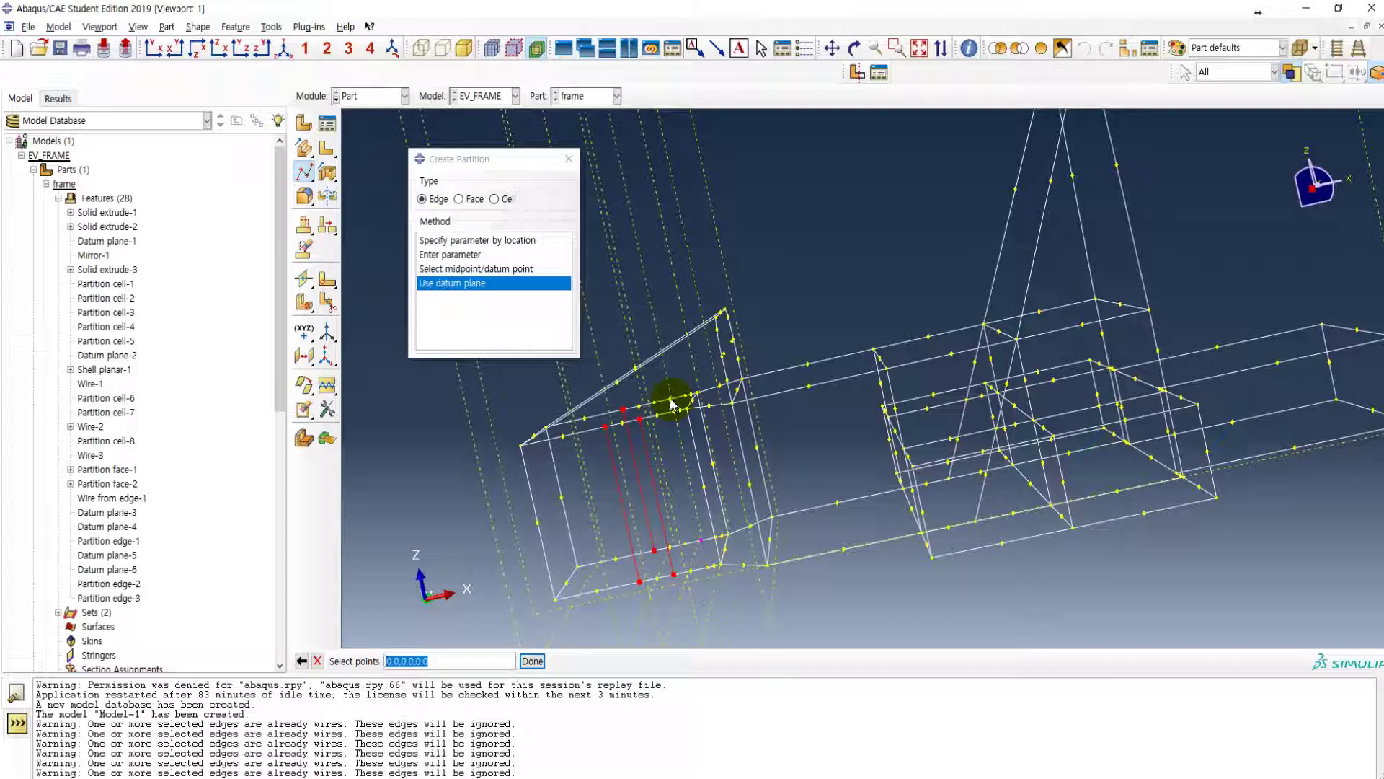
click(532, 661)
- Add a vertical wire between the third lower and upper partition points on the front box's near side
ctrl+alt+drag(723, 509, 587, 448)
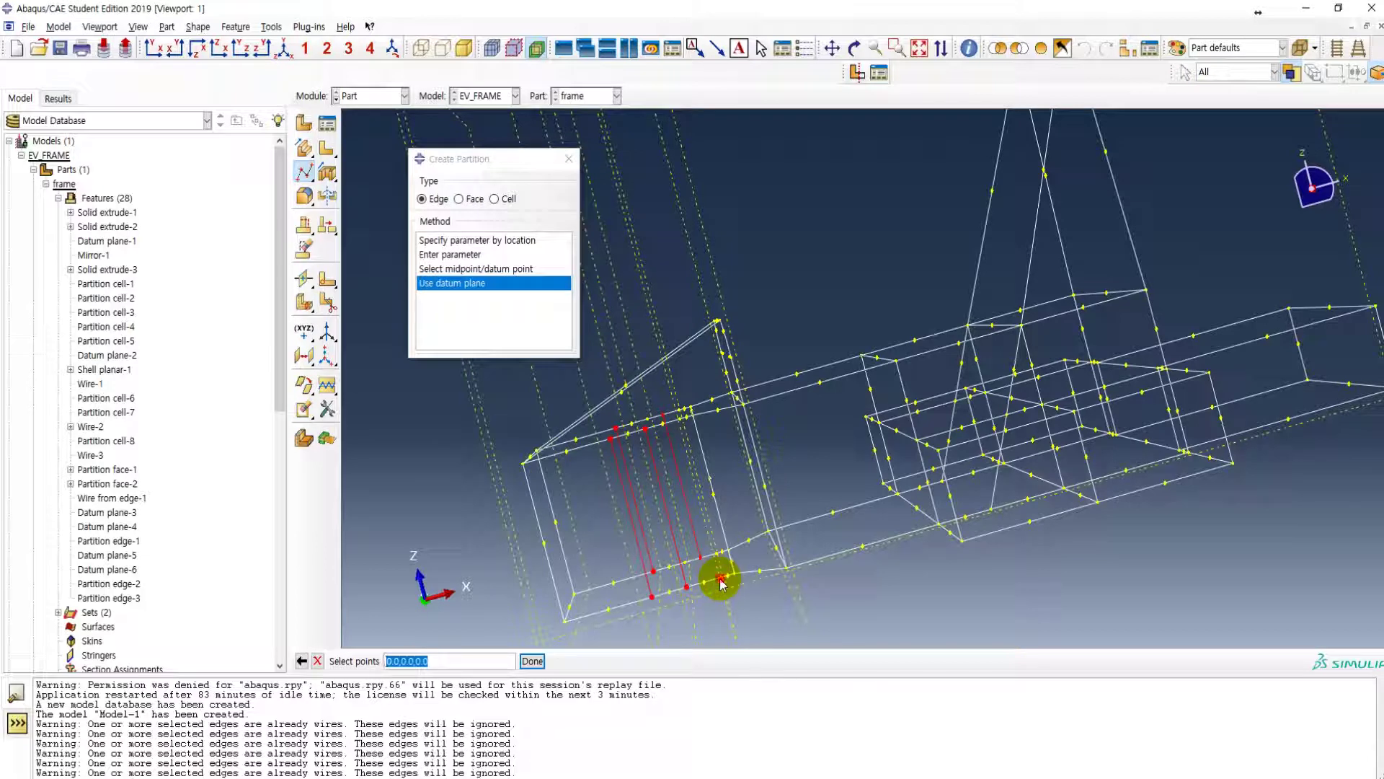
click(678, 436)
click(538, 661)
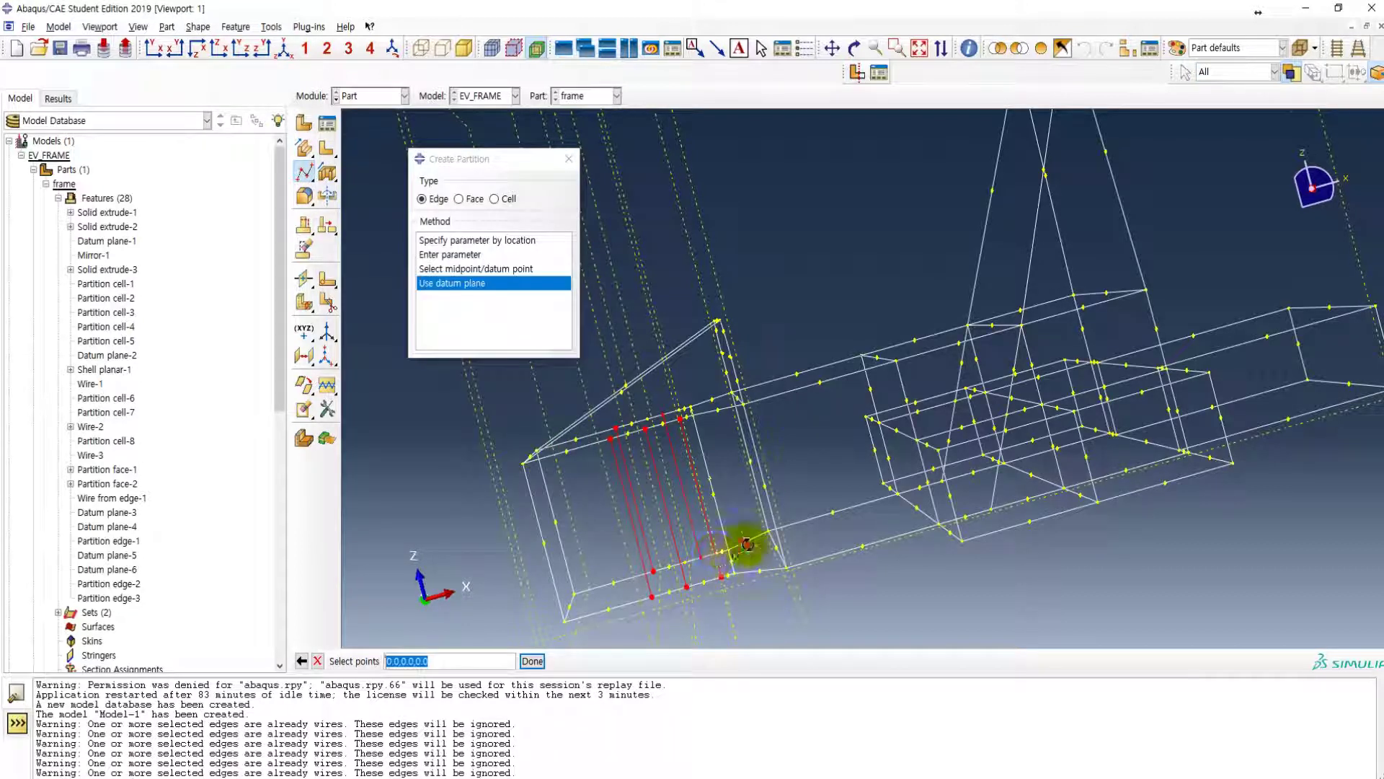
- Add a vertical wire between the third lower and upper partition points on the front box's far side
ctrl+alt+drag(742, 551, 757, 480)
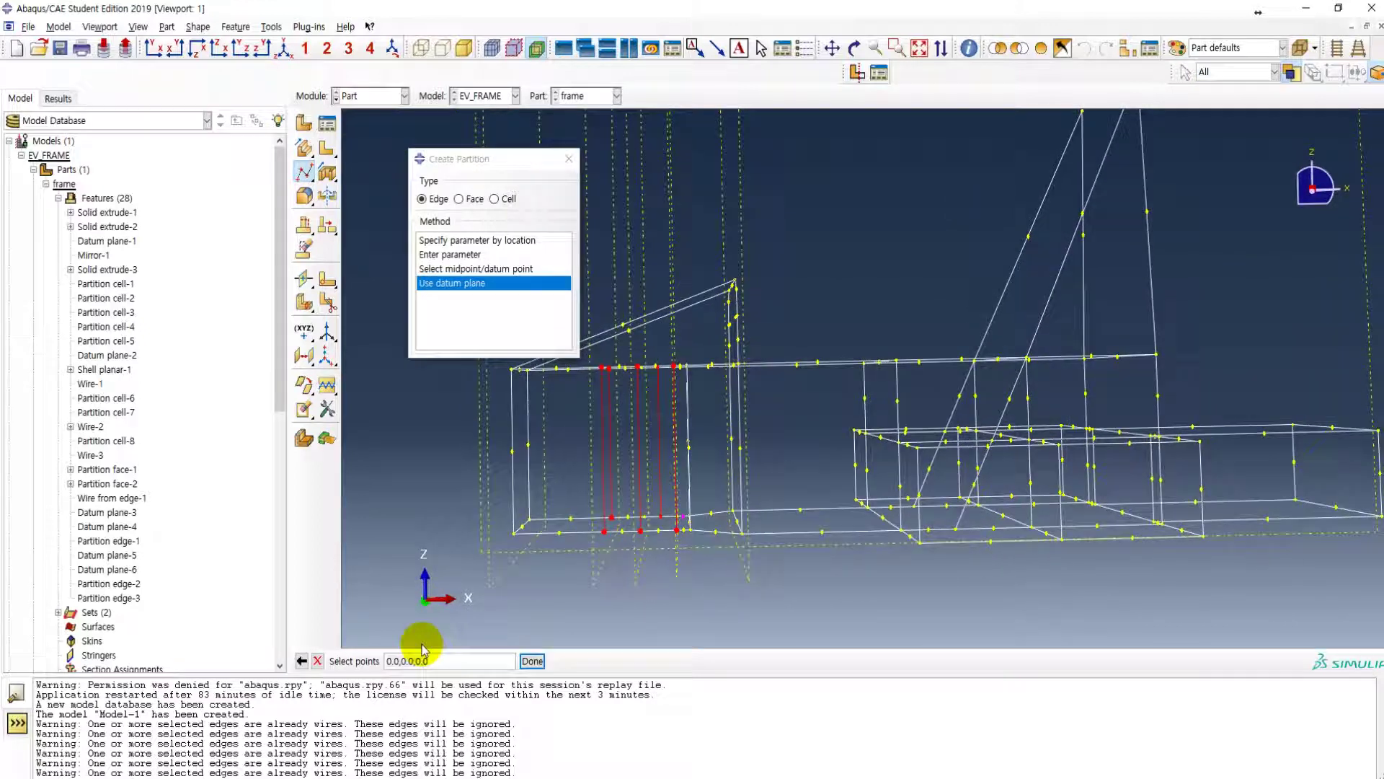
click(302, 660)
click(678, 523)
ctrl+alt+drag(681, 425, 695, 396)
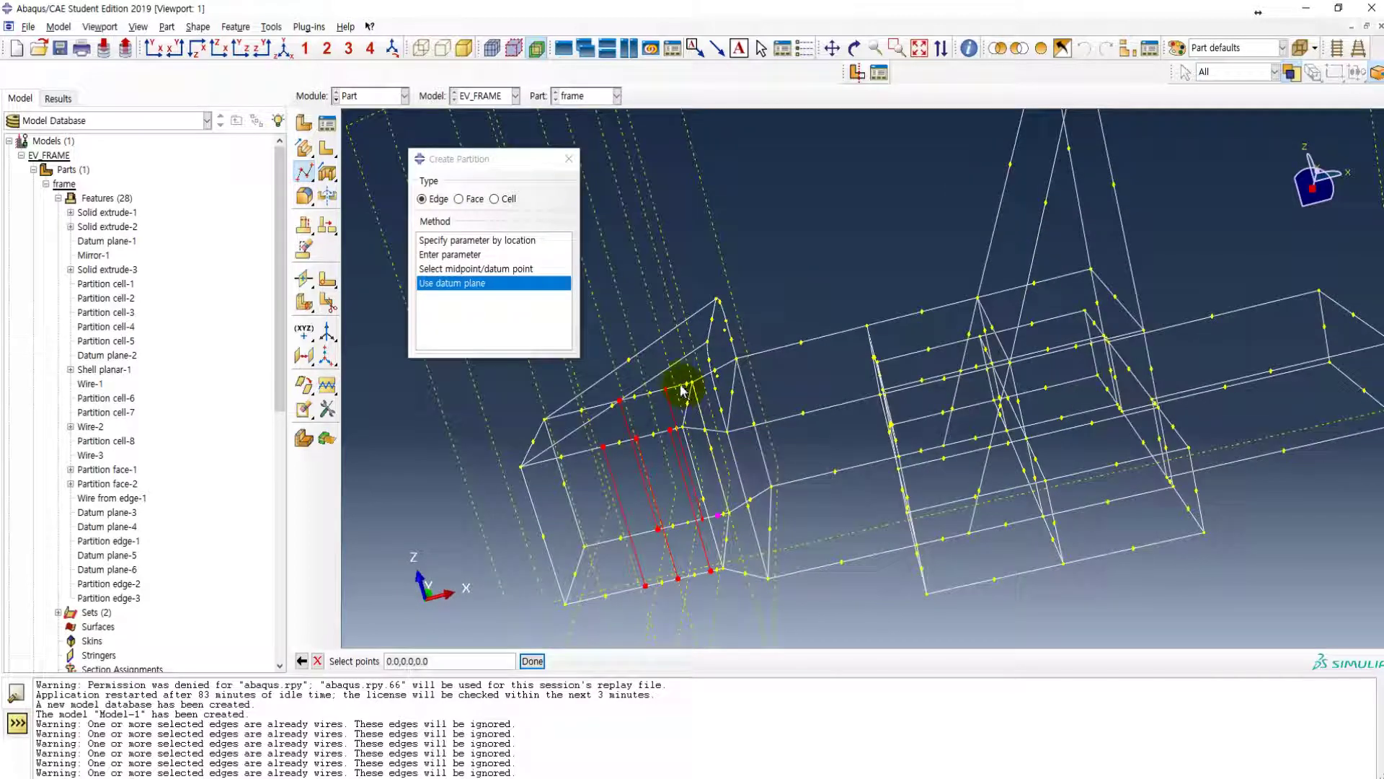
click(681, 388)
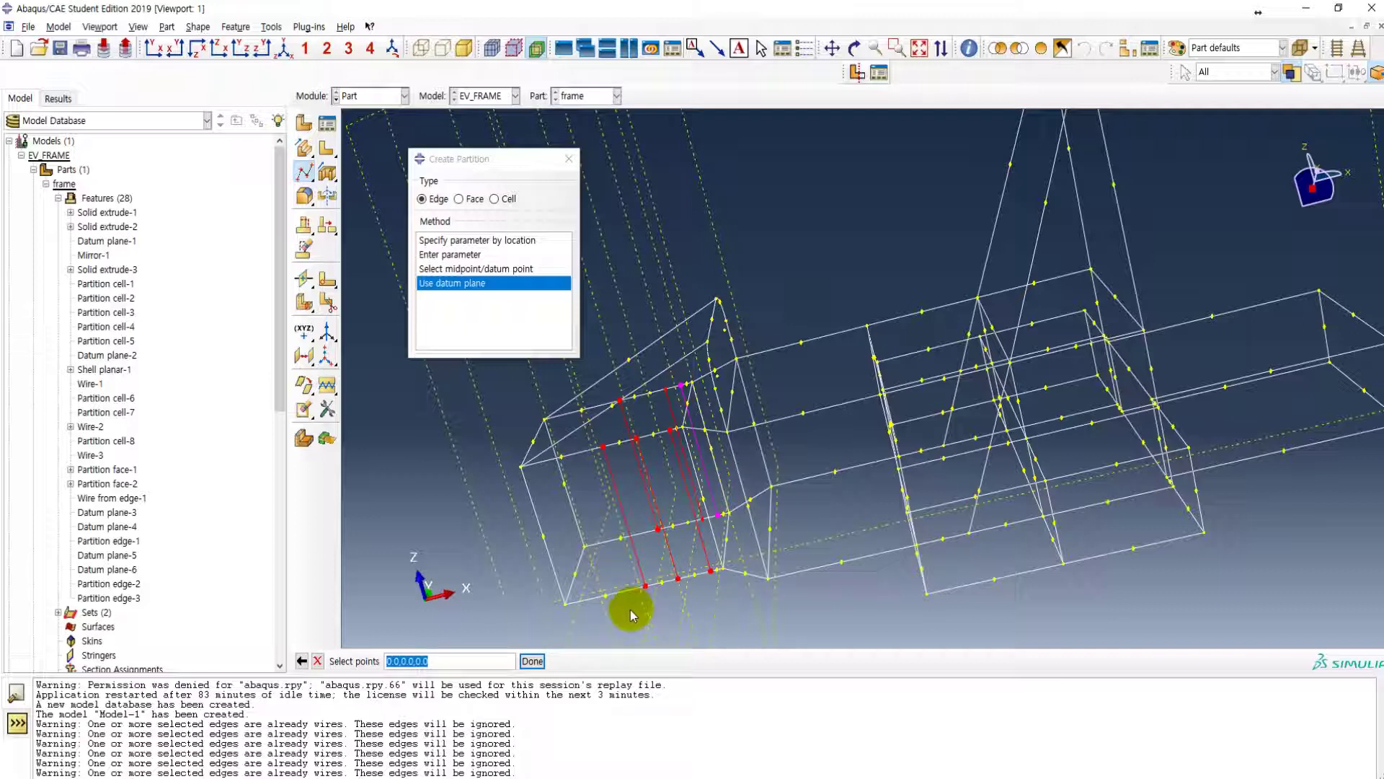
click(533, 661)
- Check the listed point pairs and delete the mispicked fourth pair, (-380,150,0) to (-380,150,350)
ctrl+alt+drag(603, 596, 779, 374)
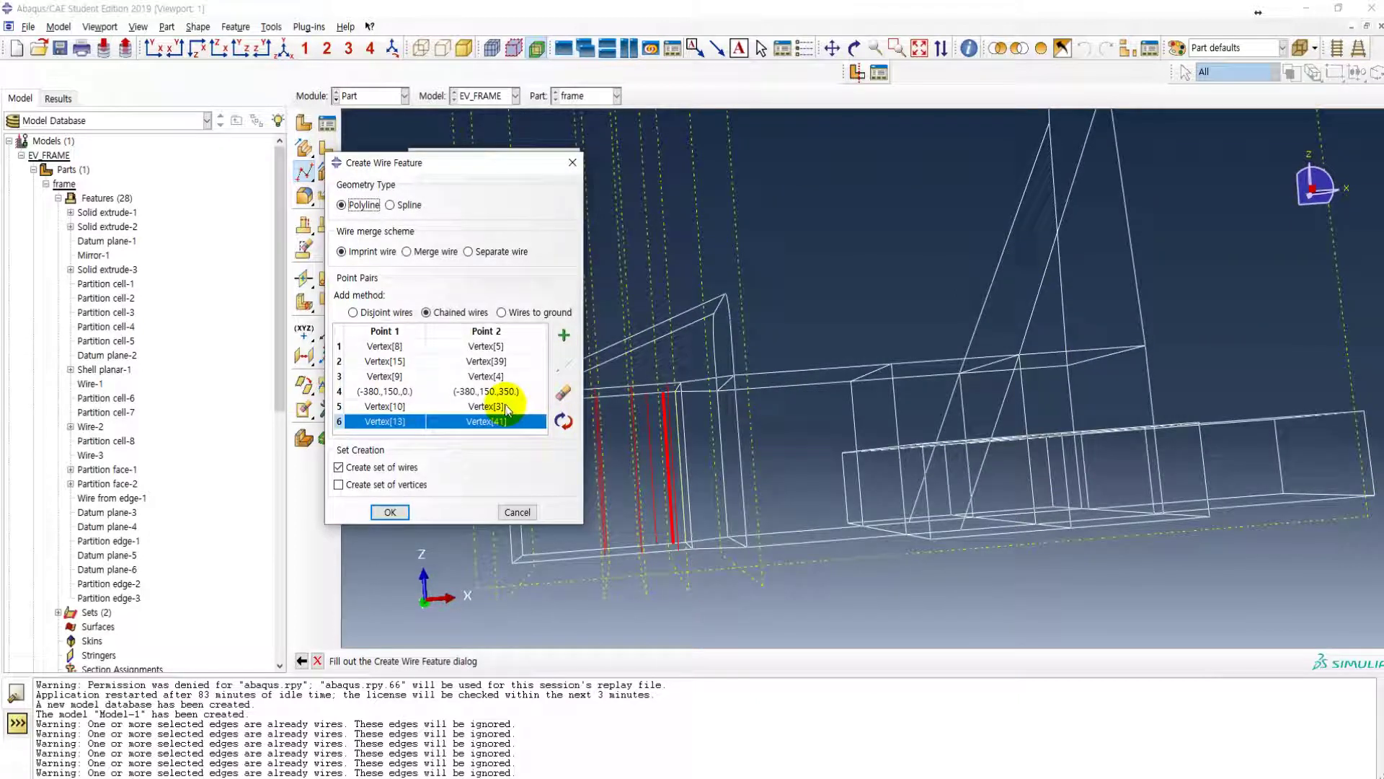
double_click(509, 393)
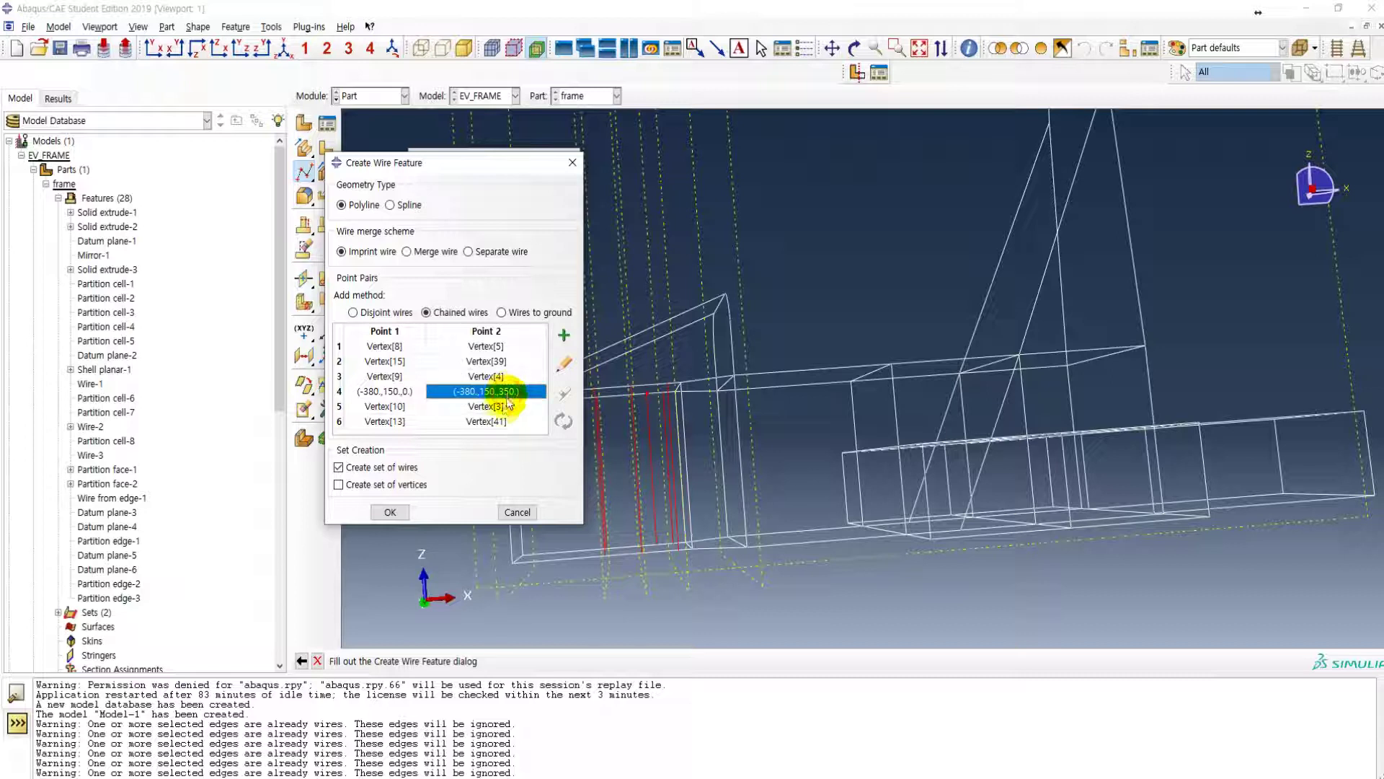
click(504, 407)
click(508, 392)
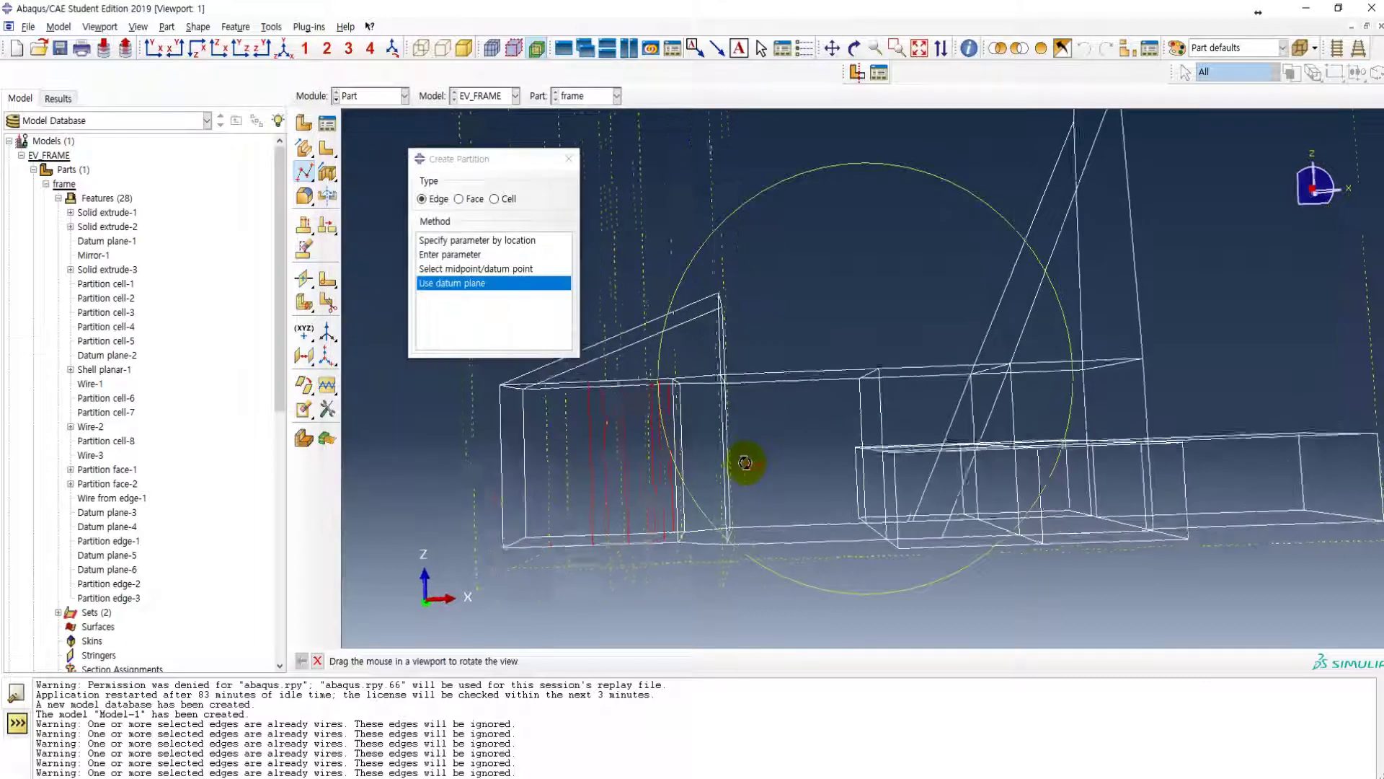
drag(748, 464, 760, 458)
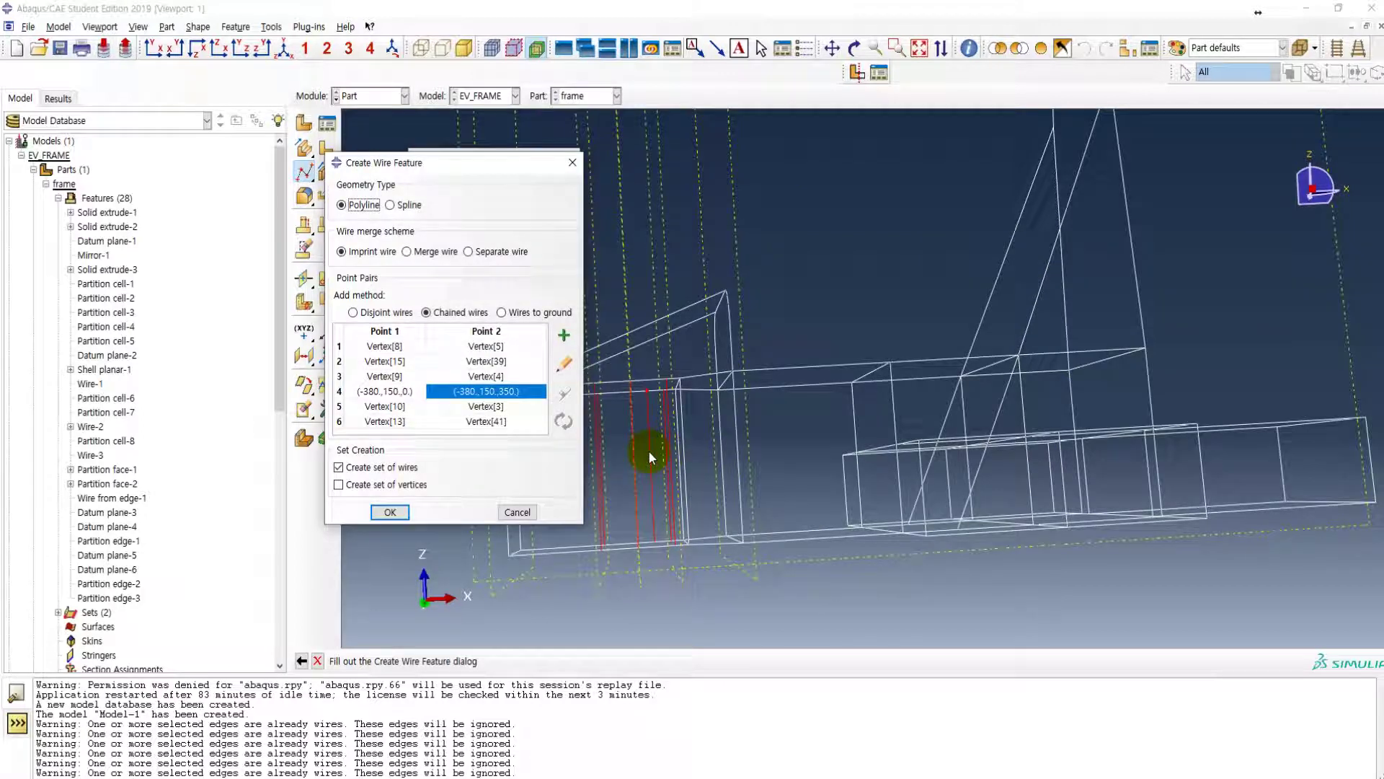
click(481, 378)
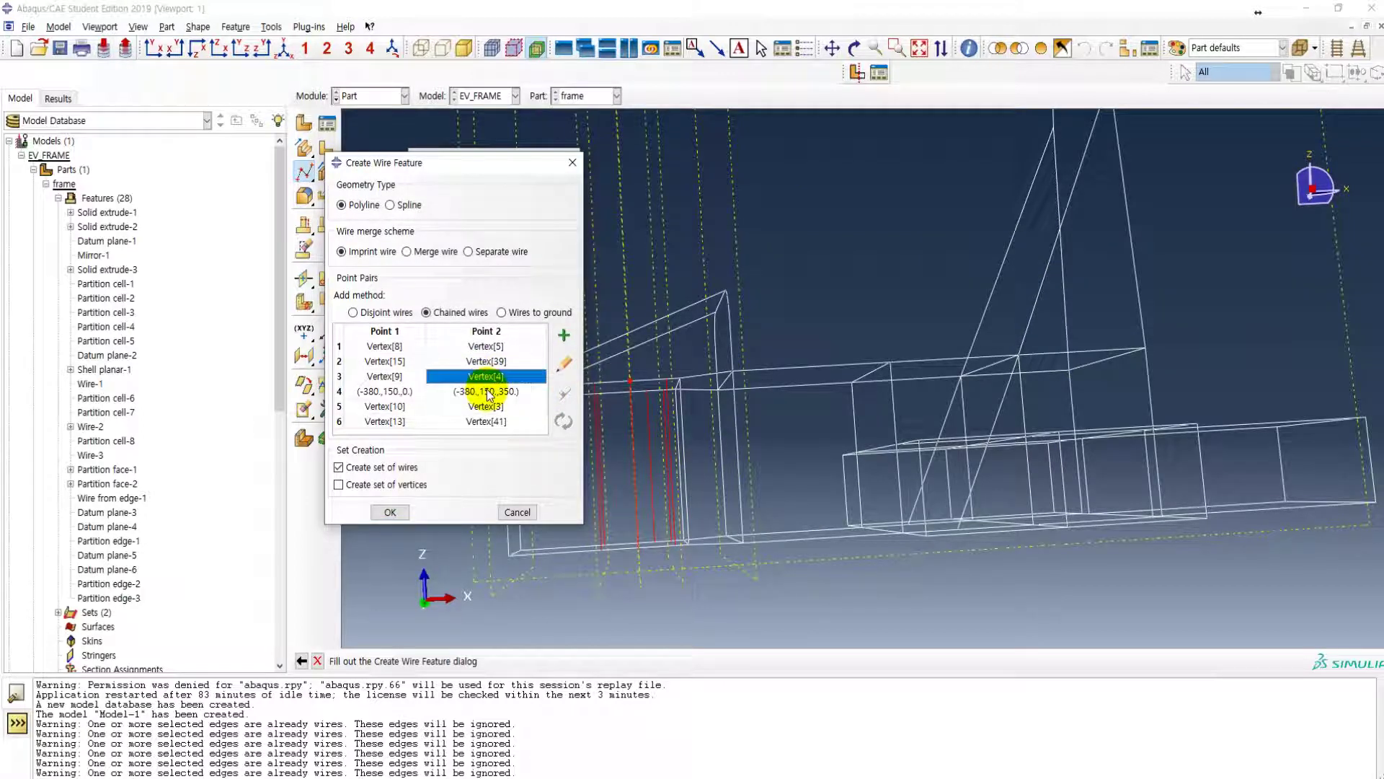
click(488, 392)
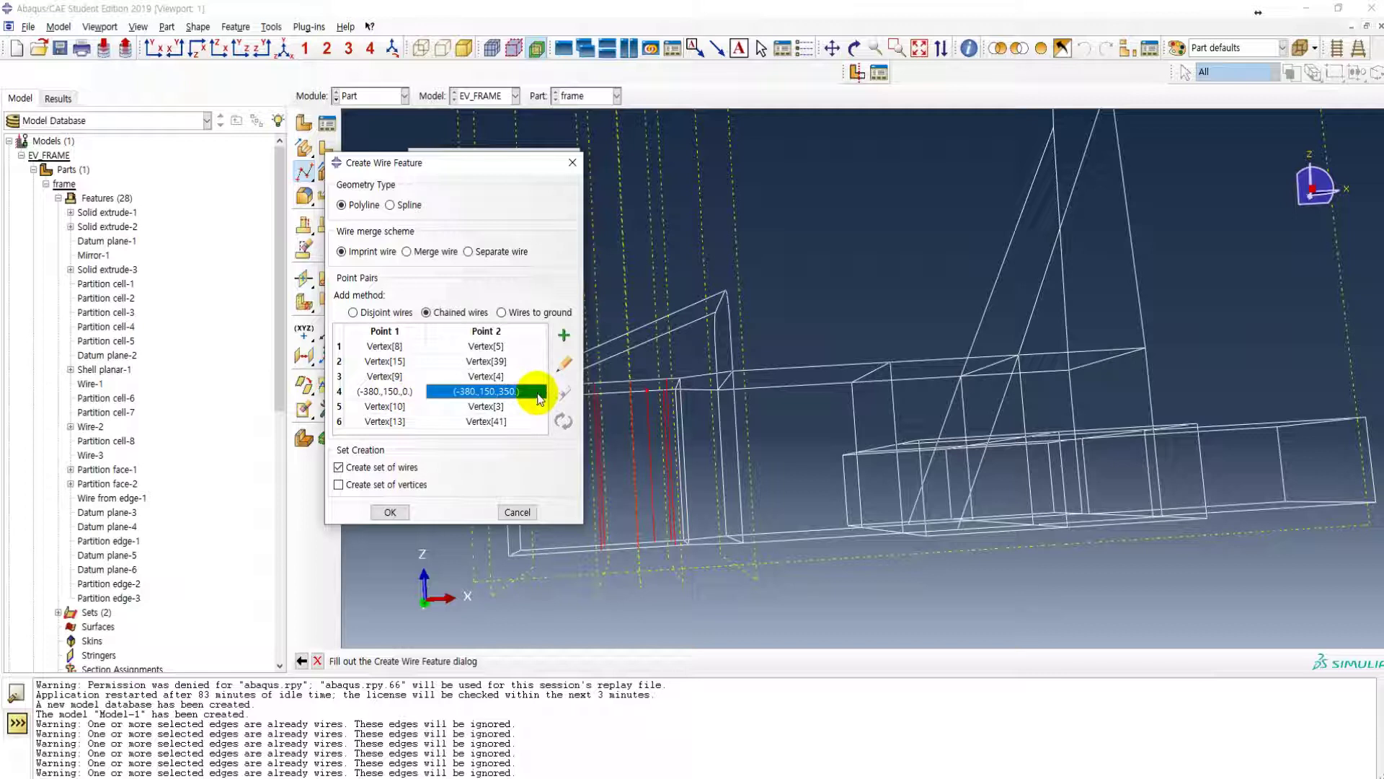
click(378, 392)
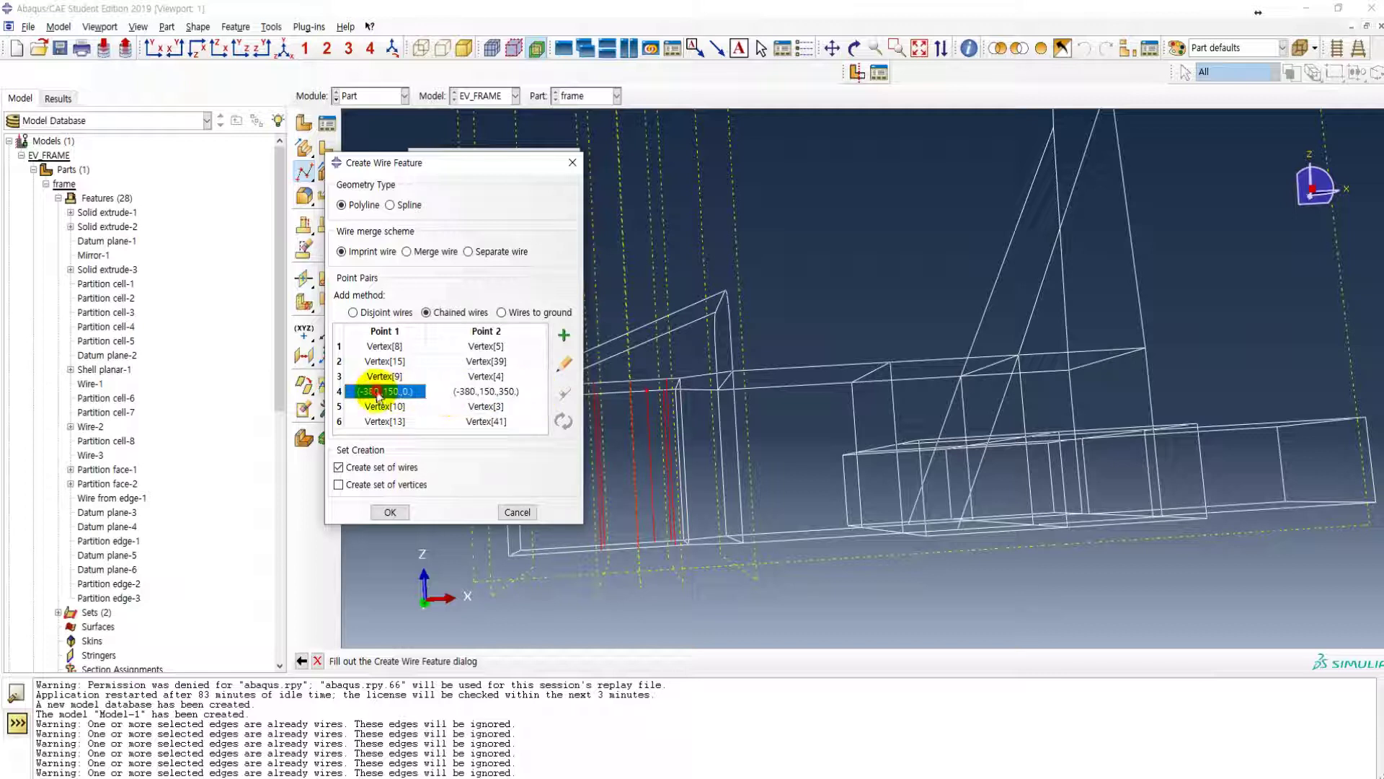
click(339, 393)
click(564, 394)
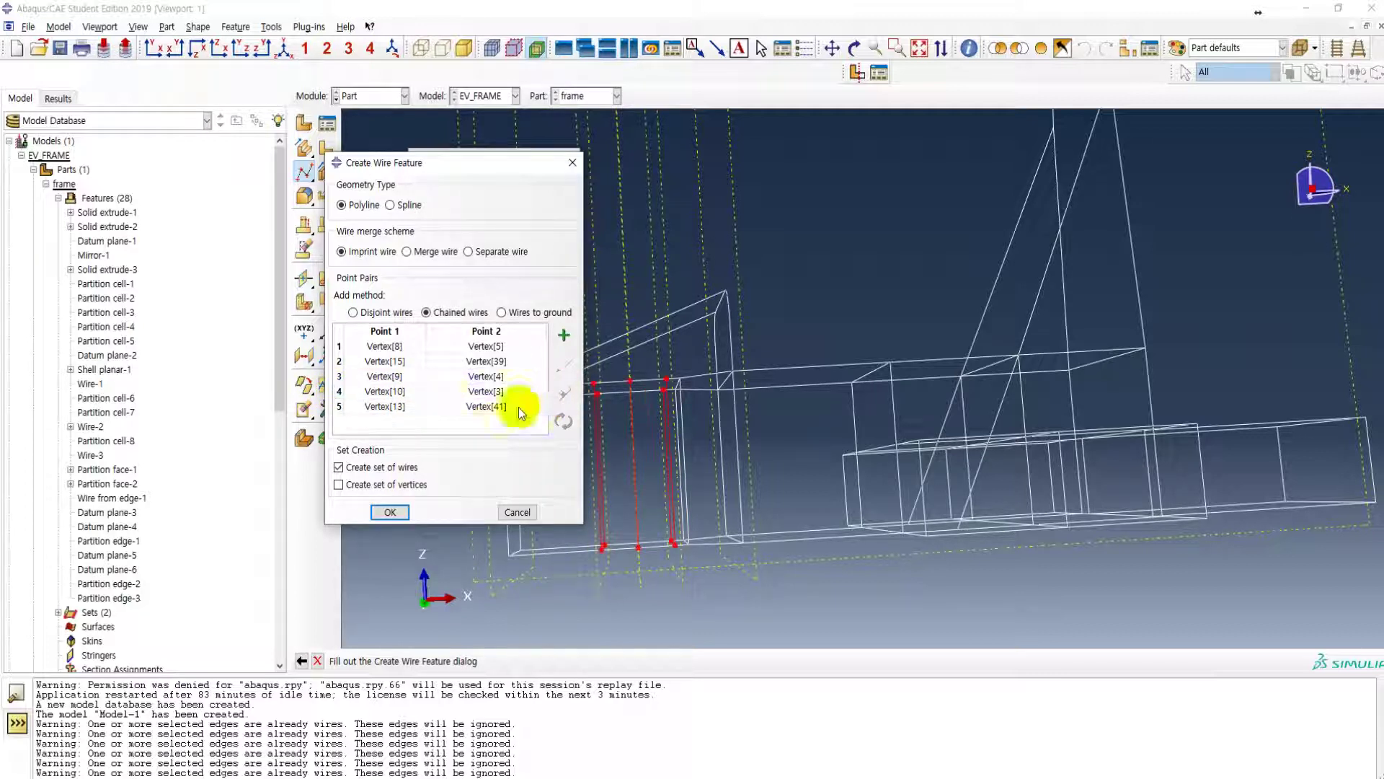
- Add the far side's second vertical wire between its lower and upper partition points, and create the polyline wire feature
click(562, 337)
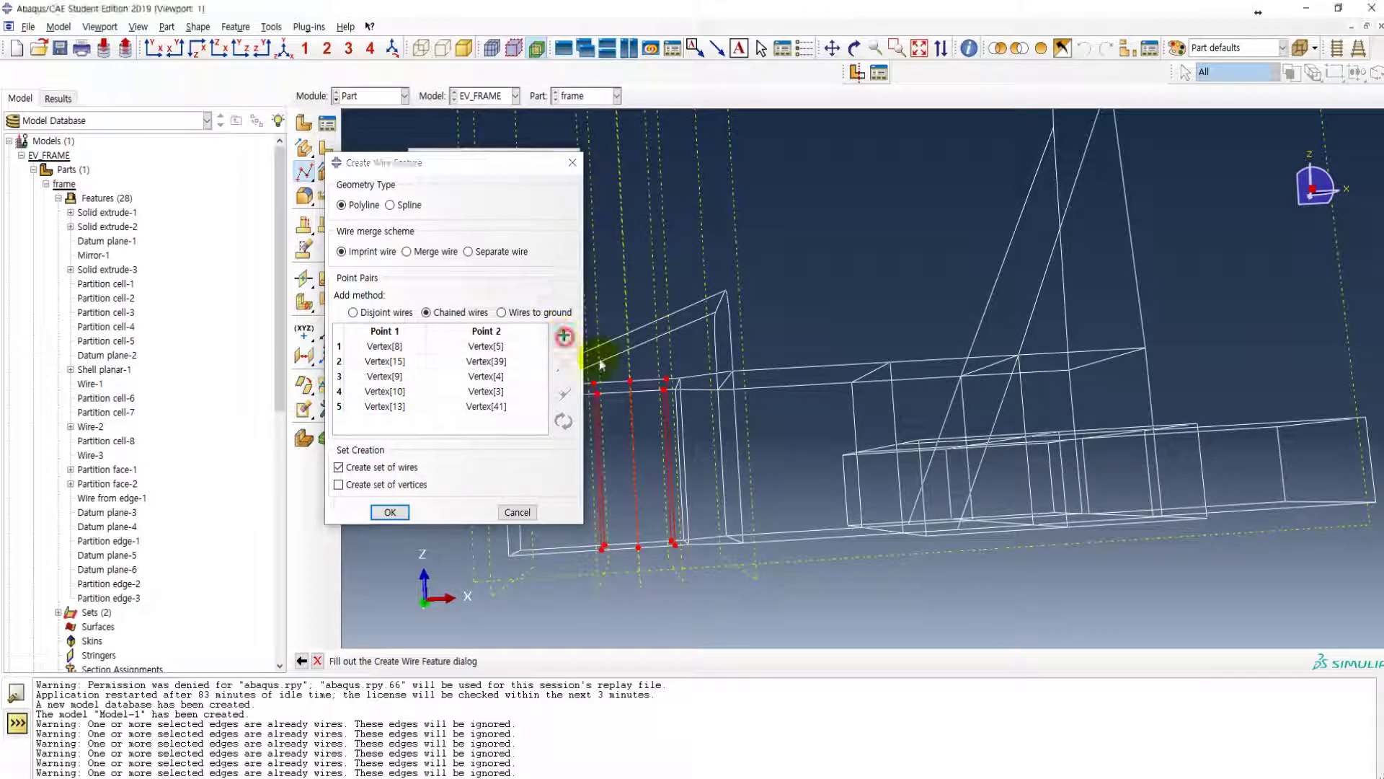
ctrl+alt+drag(732, 500, 703, 522)
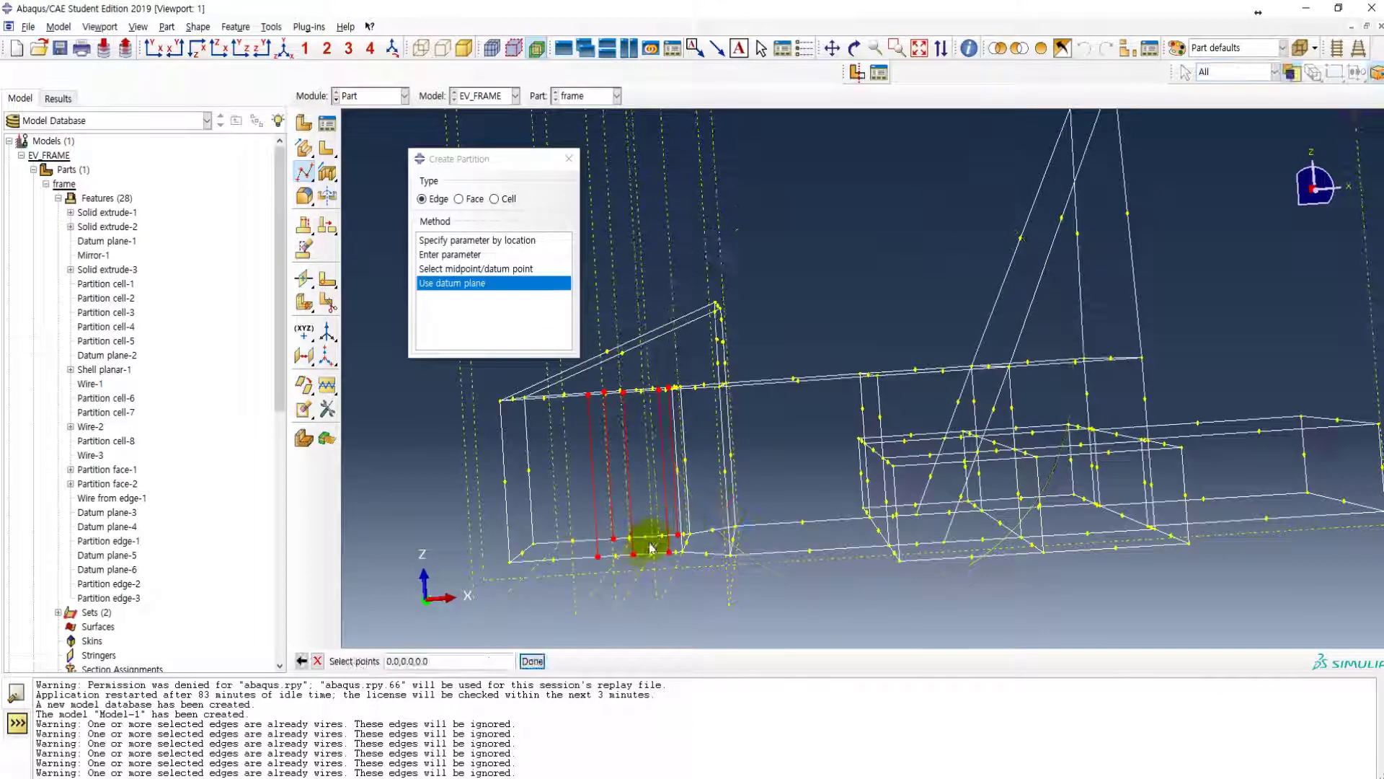
ctrl+alt+drag(757, 485, 742, 426)
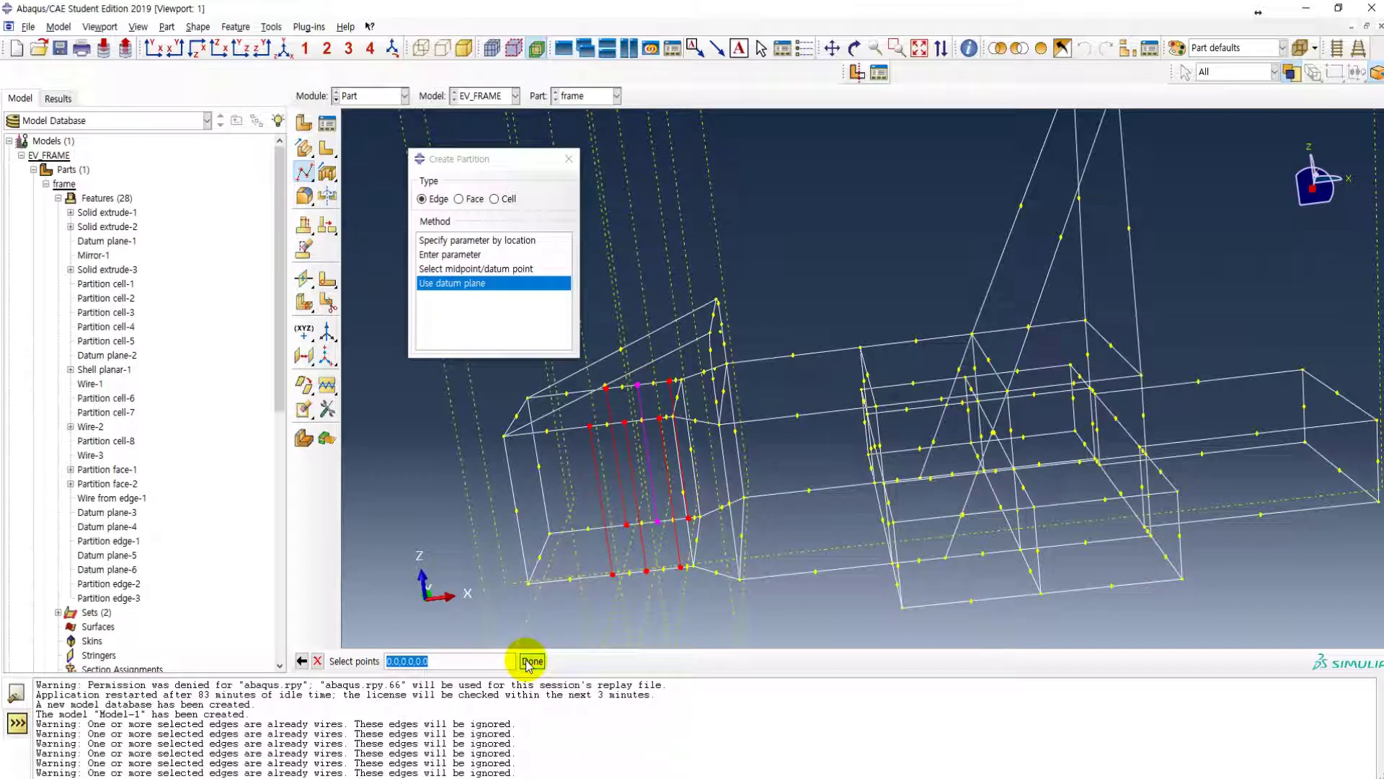
click(532, 660)
click(388, 511)
- Create a three-point datum plane through the front box's lower front corner and two points on its lower edges
ctrl+alt+drag(705, 494, 717, 358)
ctrl+alt+drag(889, 428, 920, 383)
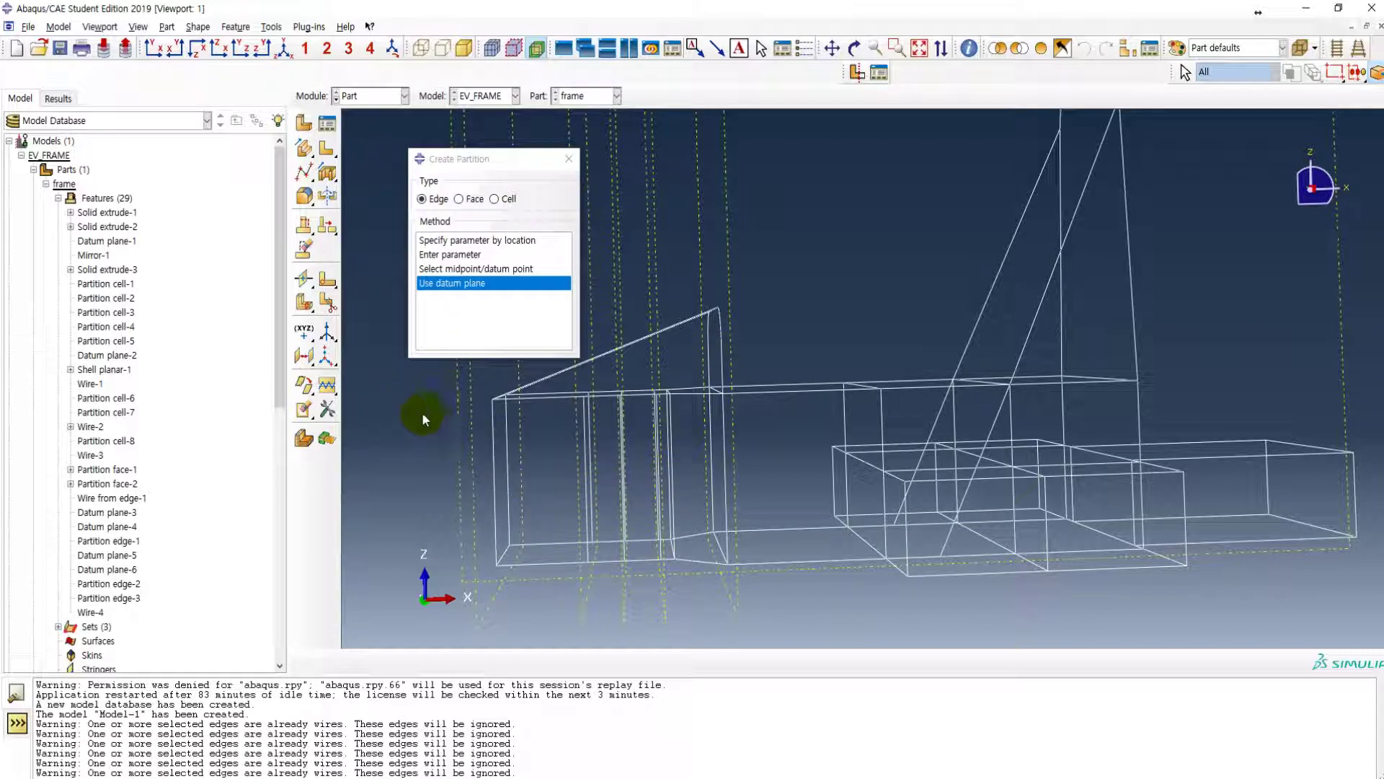
click(305, 358)
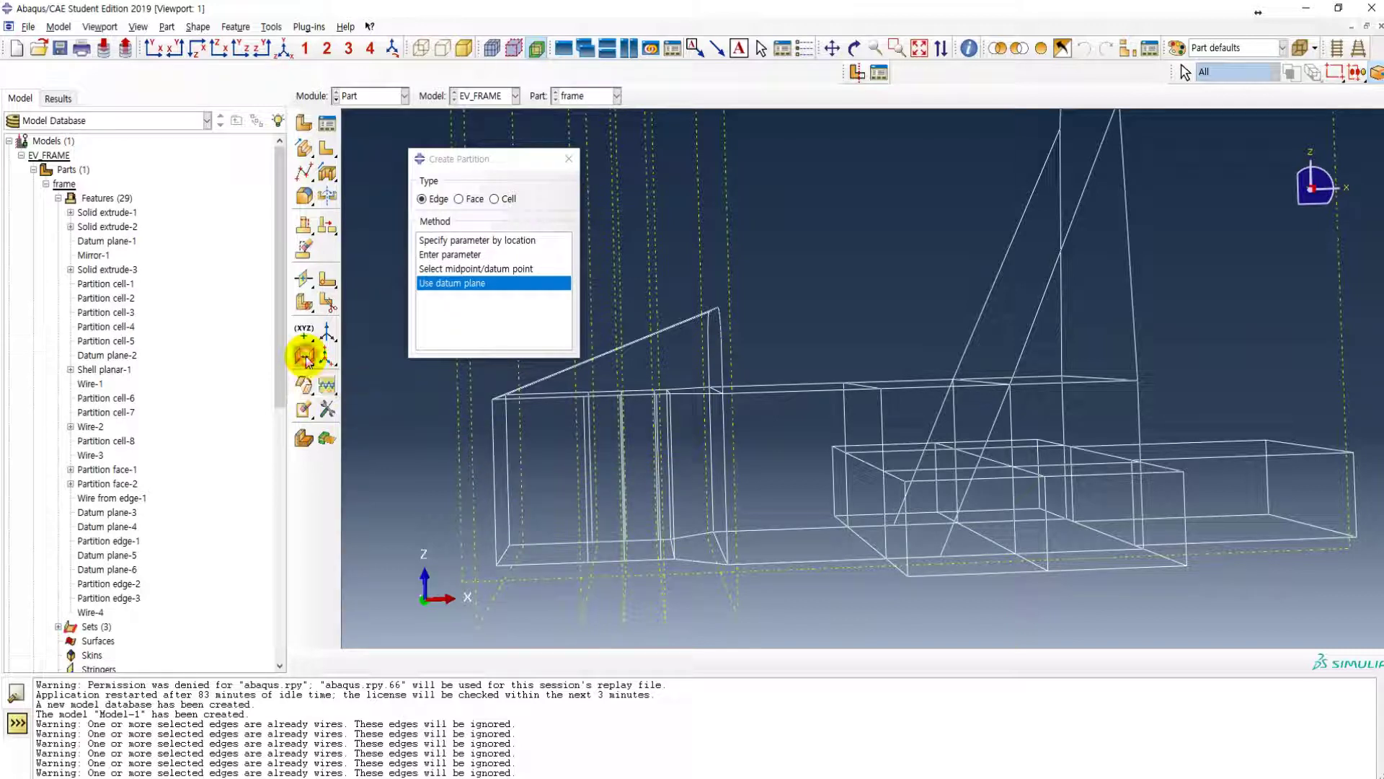
click(374, 361)
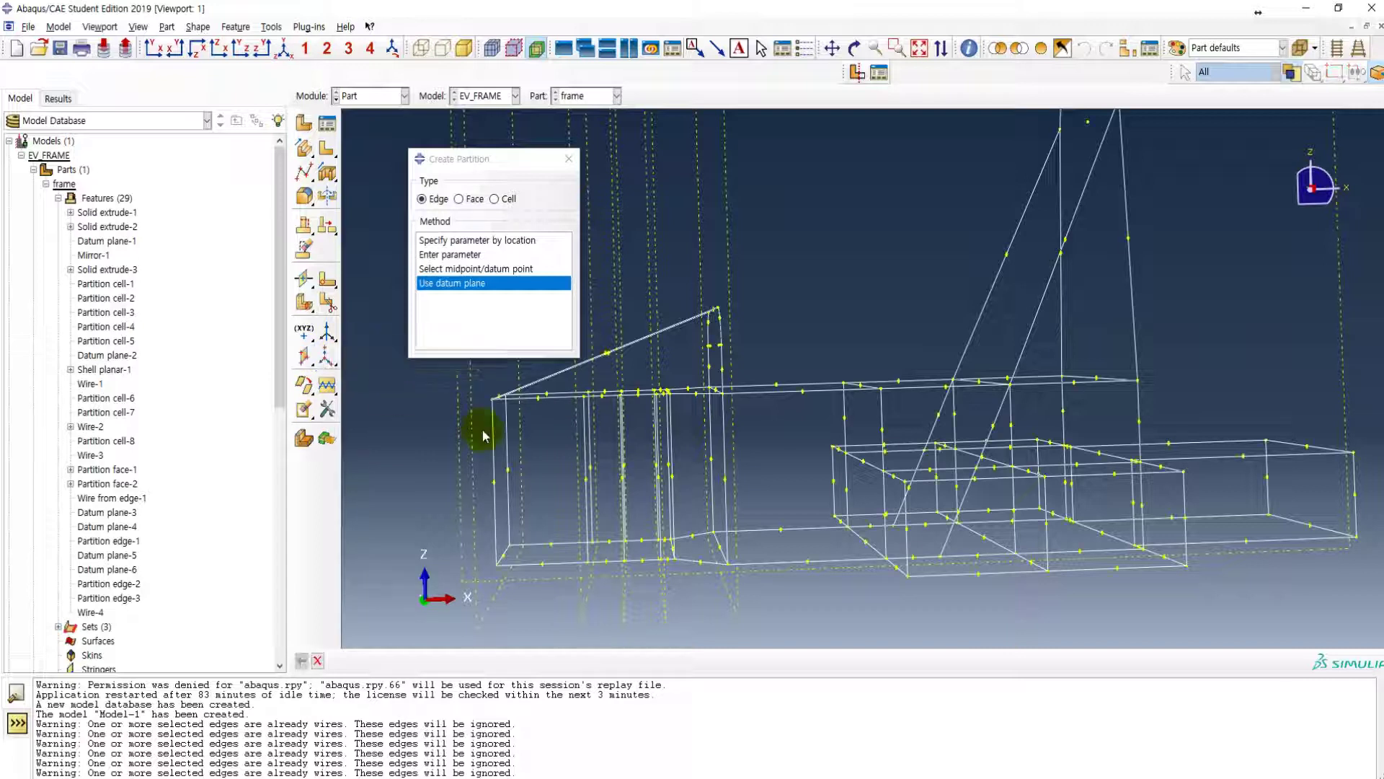
click(497, 566)
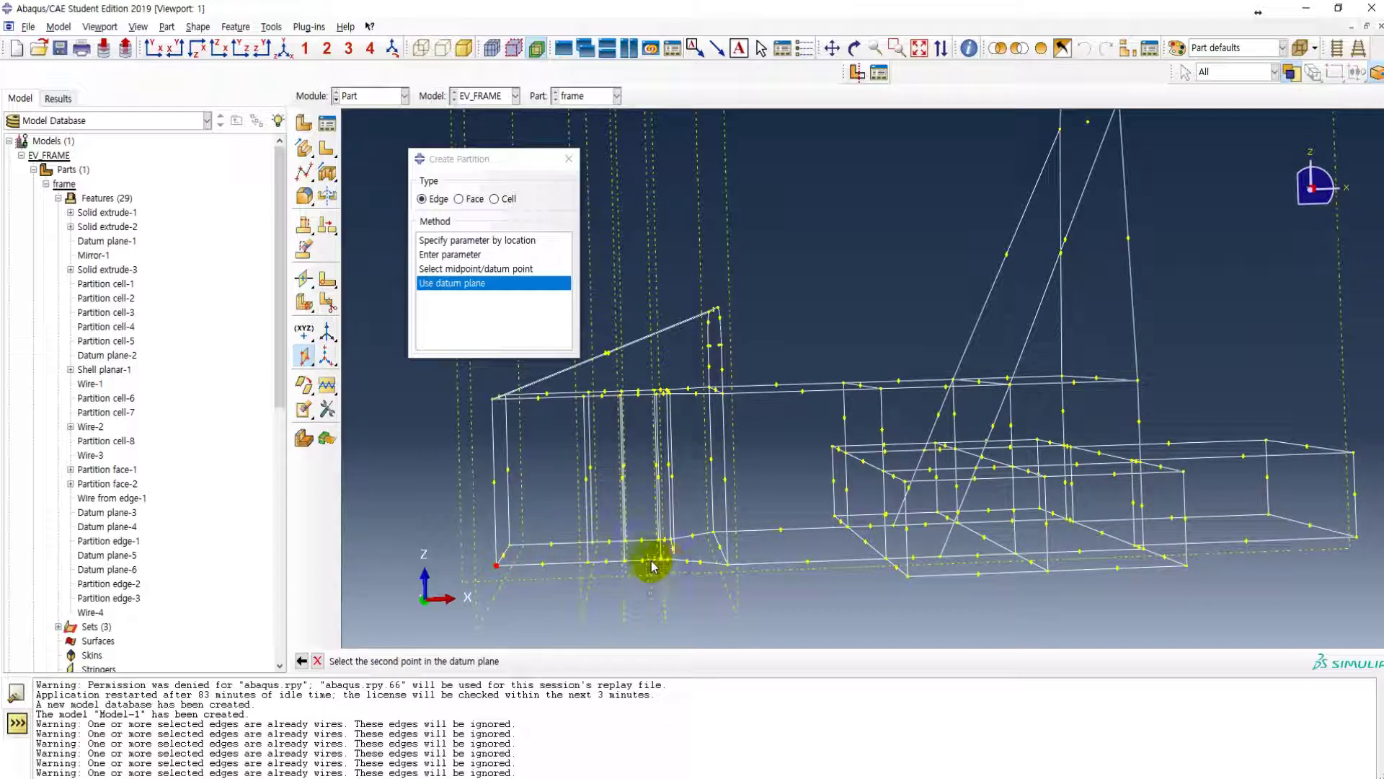
click(608, 564)
click(612, 547)
- Create a datum plane offset upward from the three-point plane at the front box's underside
click(302, 357)
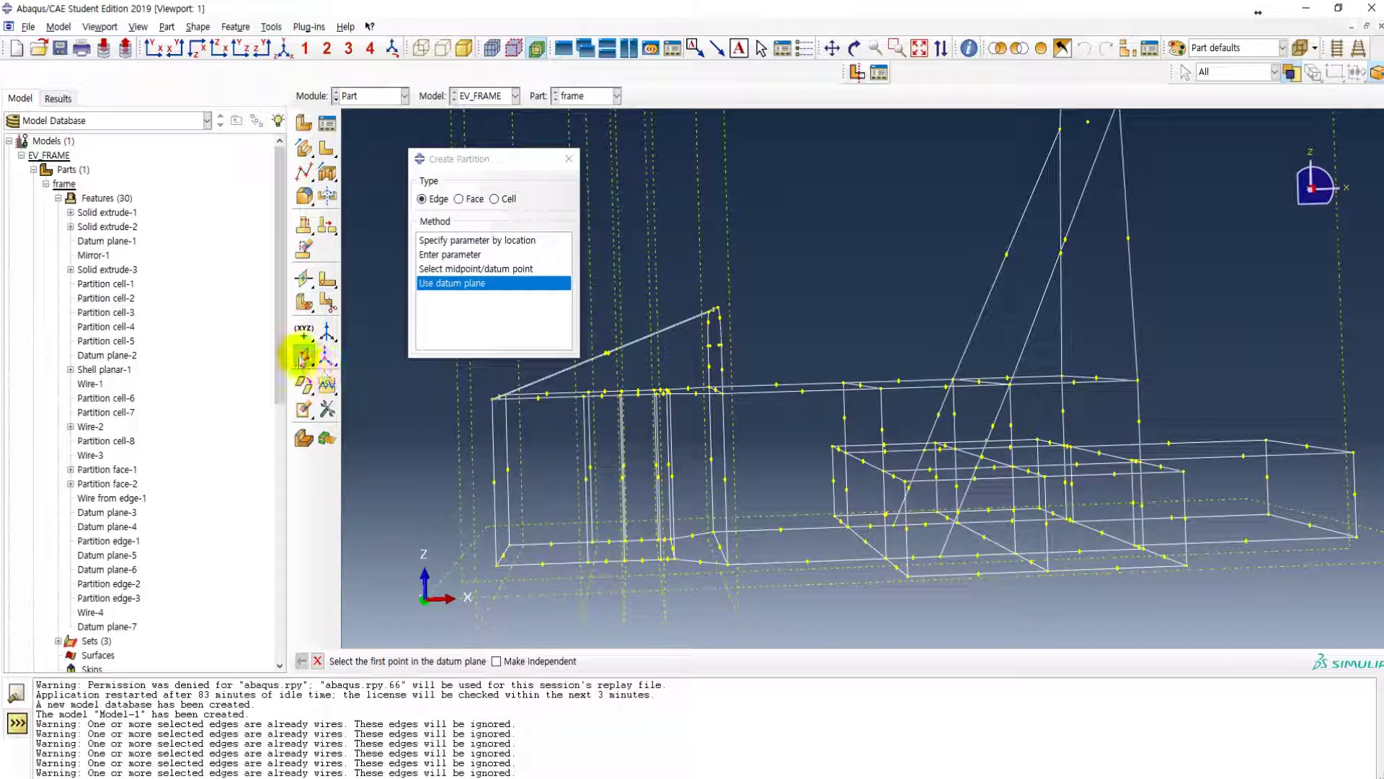
drag(302, 358, 352, 360)
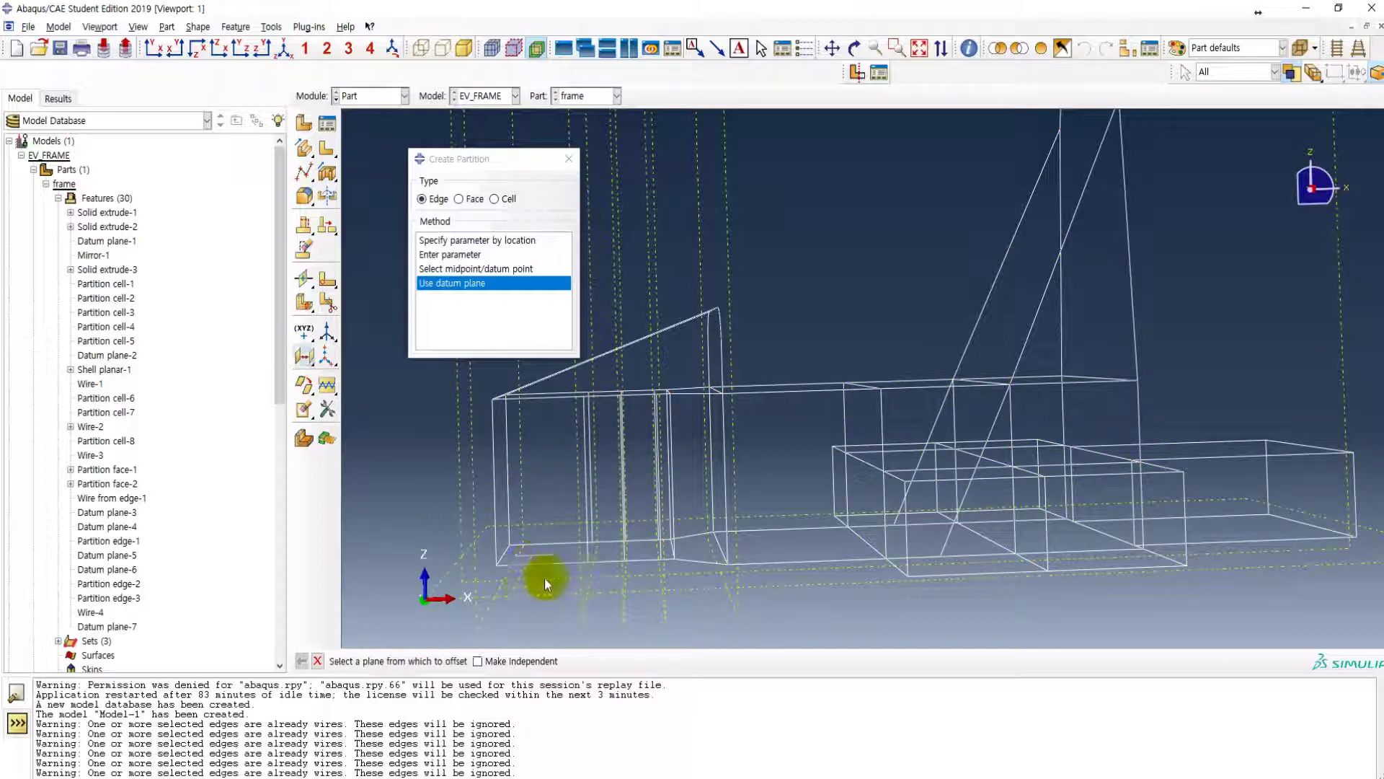
click(442, 582)
click(513, 662)
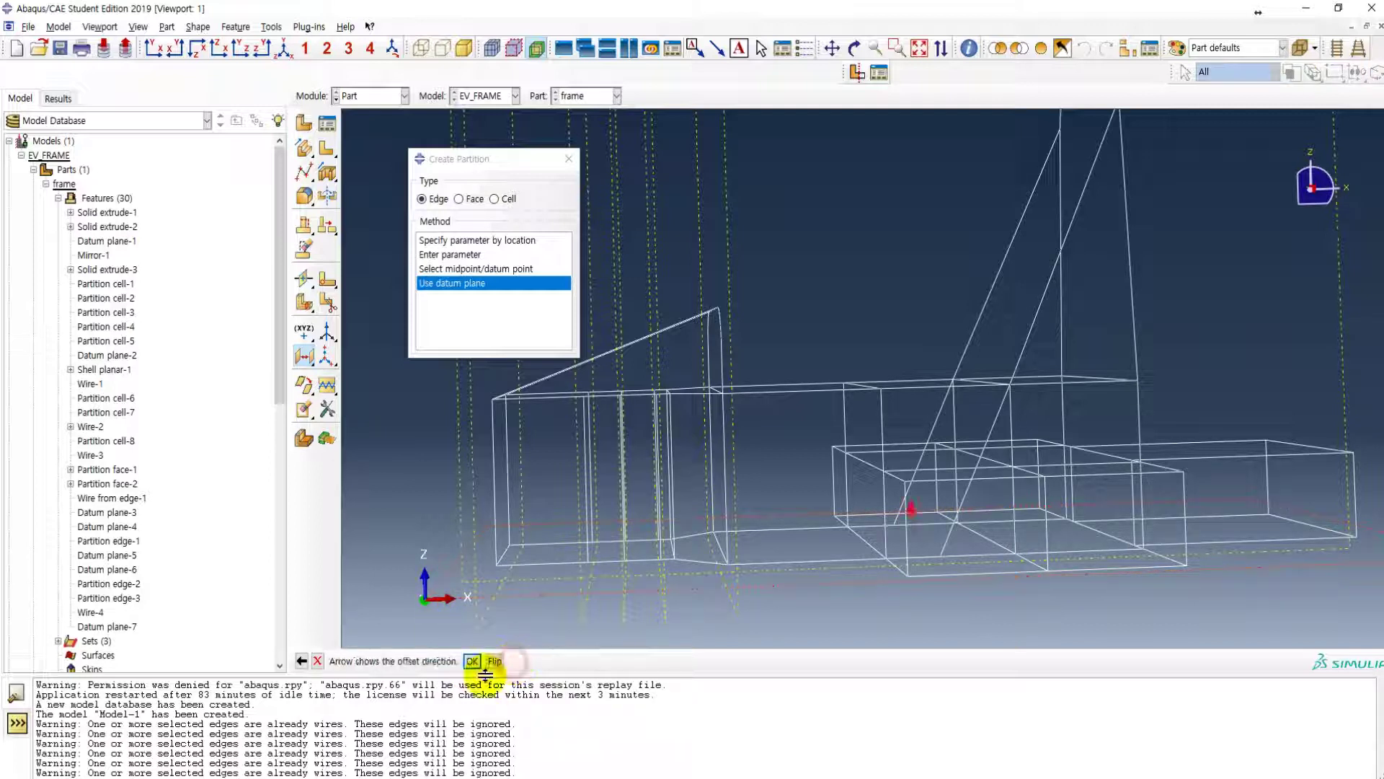
click(471, 661)
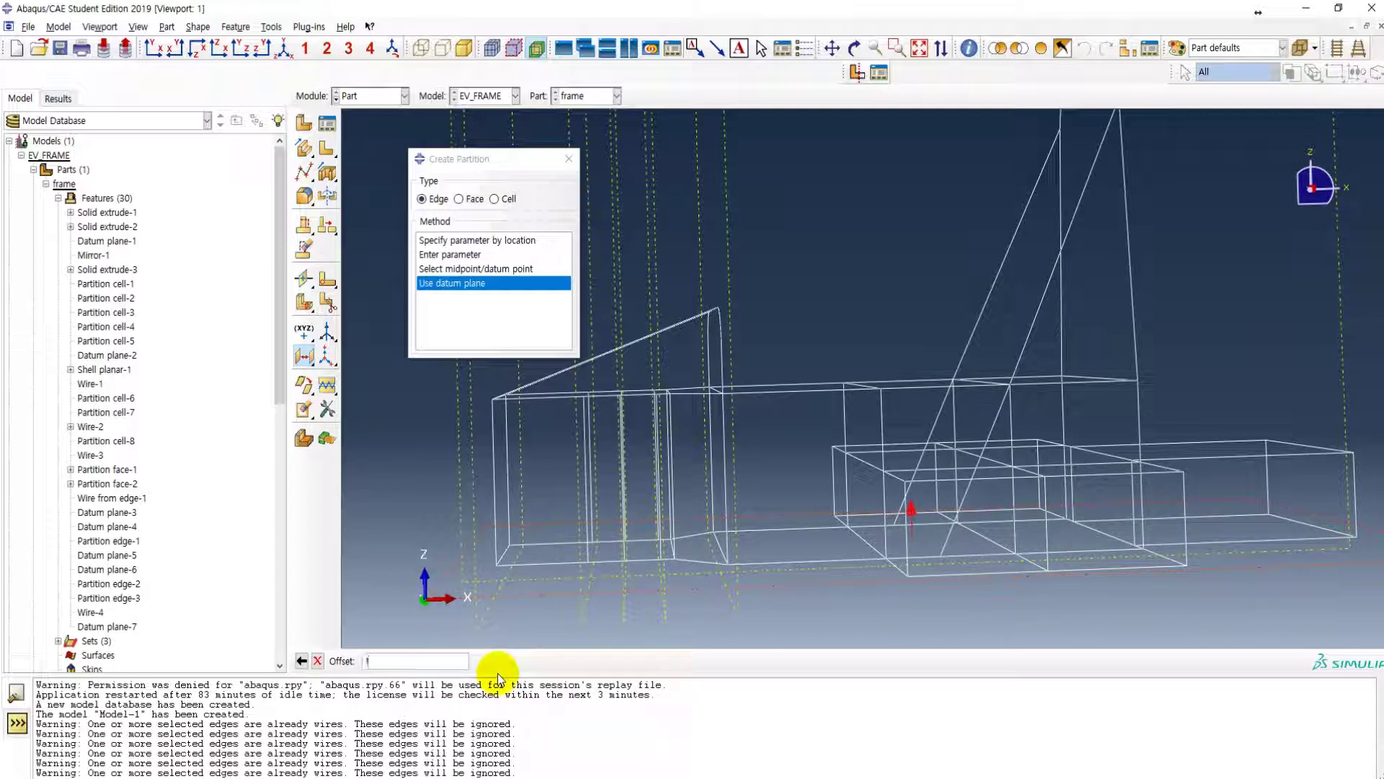
key(Return)
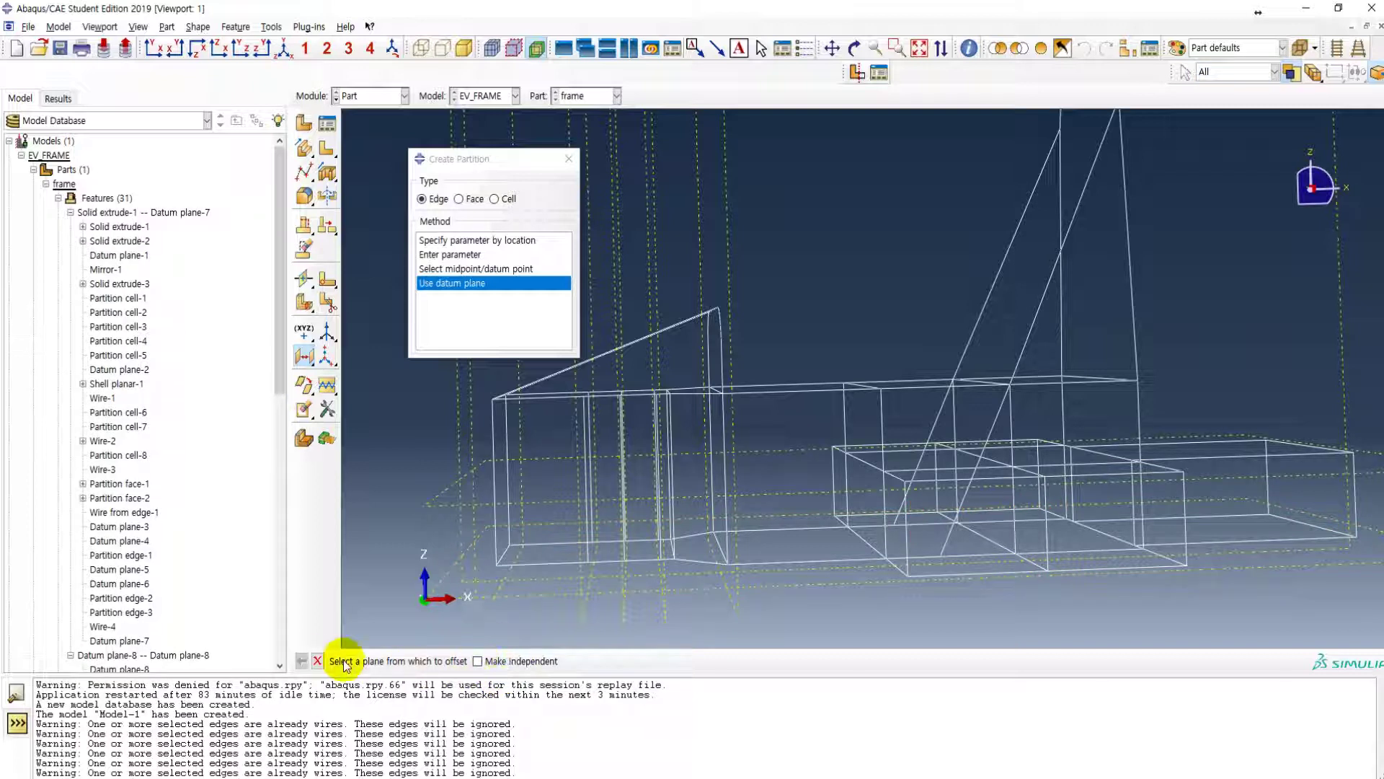
click(318, 661)
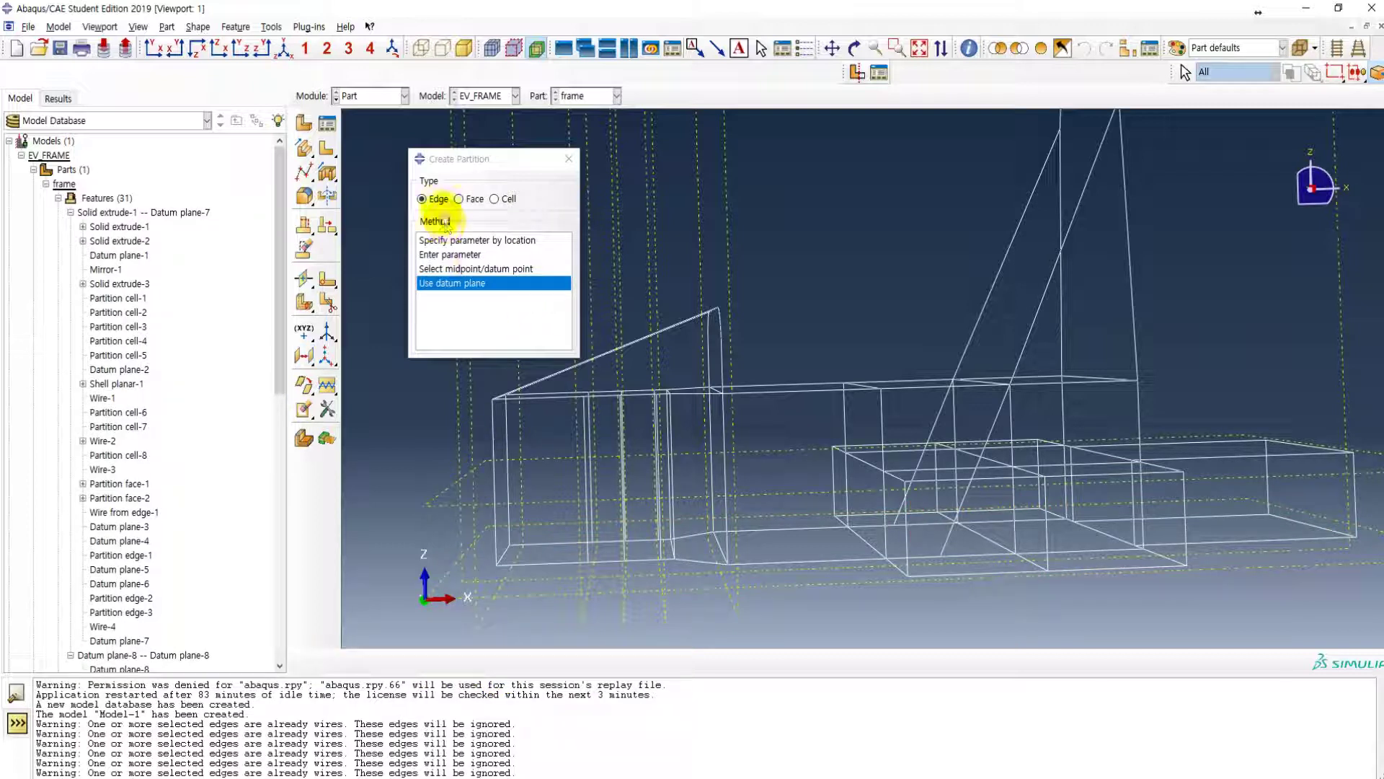
- Partition the six vertical wires of the front box with the horizontal offset datum plane, using the Use datum plane method
click(472, 284)
drag(561, 451, 663, 518)
ctrl+alt+drag(886, 513, 889, 554)
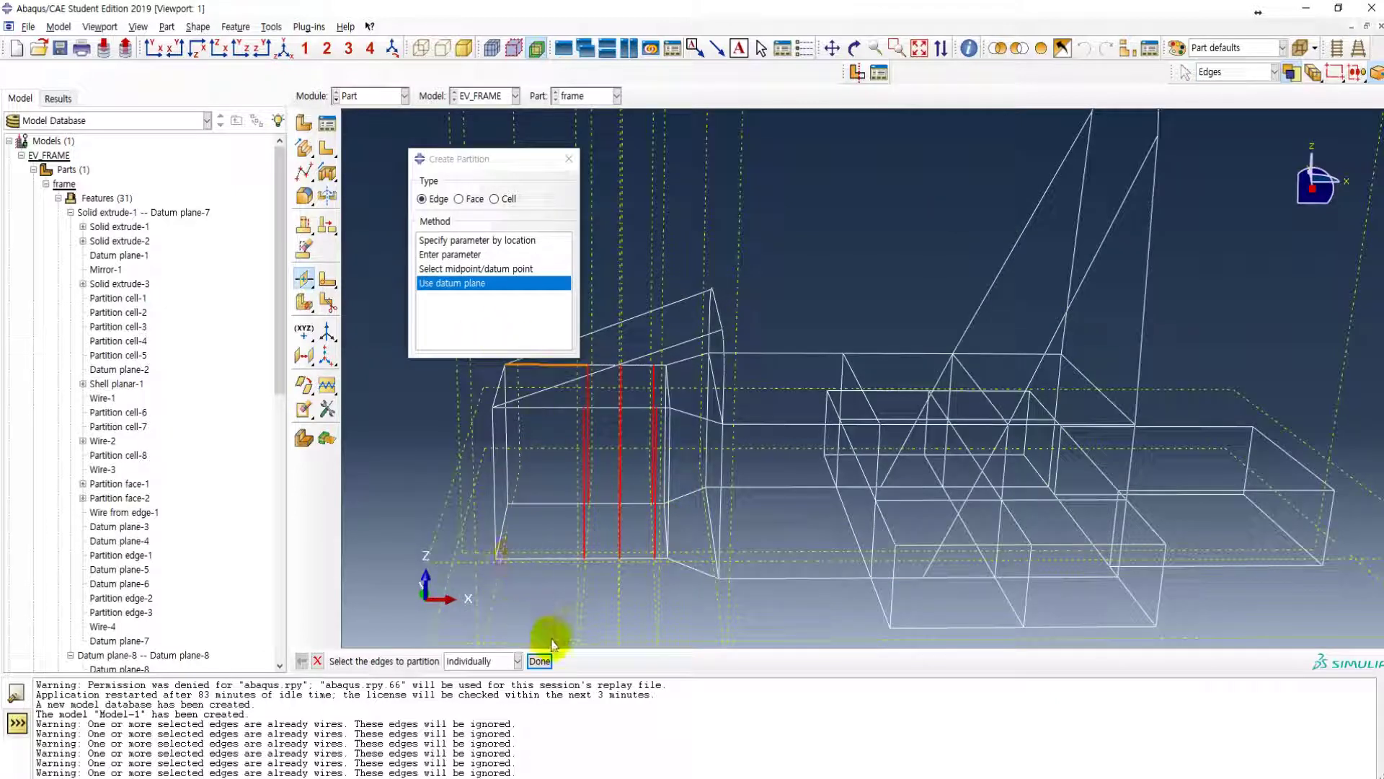
click(437, 564)
click(478, 661)
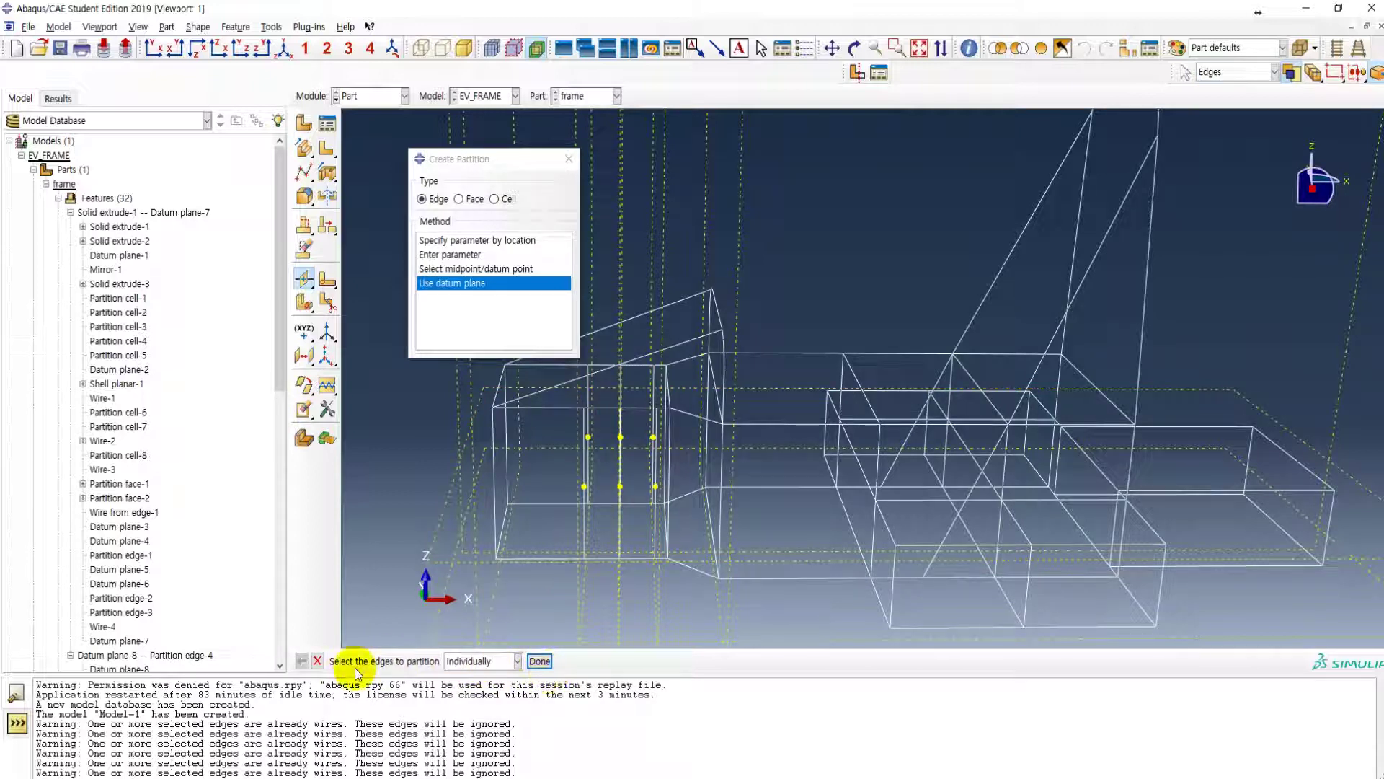
click(317, 661)
- Remove the cross wire joining the two legs of the front hoop at upper-rail height, using the edge-editing Remove wire method
ctrl+alt+drag(920, 501, 888, 525)
ctrl+alt+drag(914, 397, 794, 473)
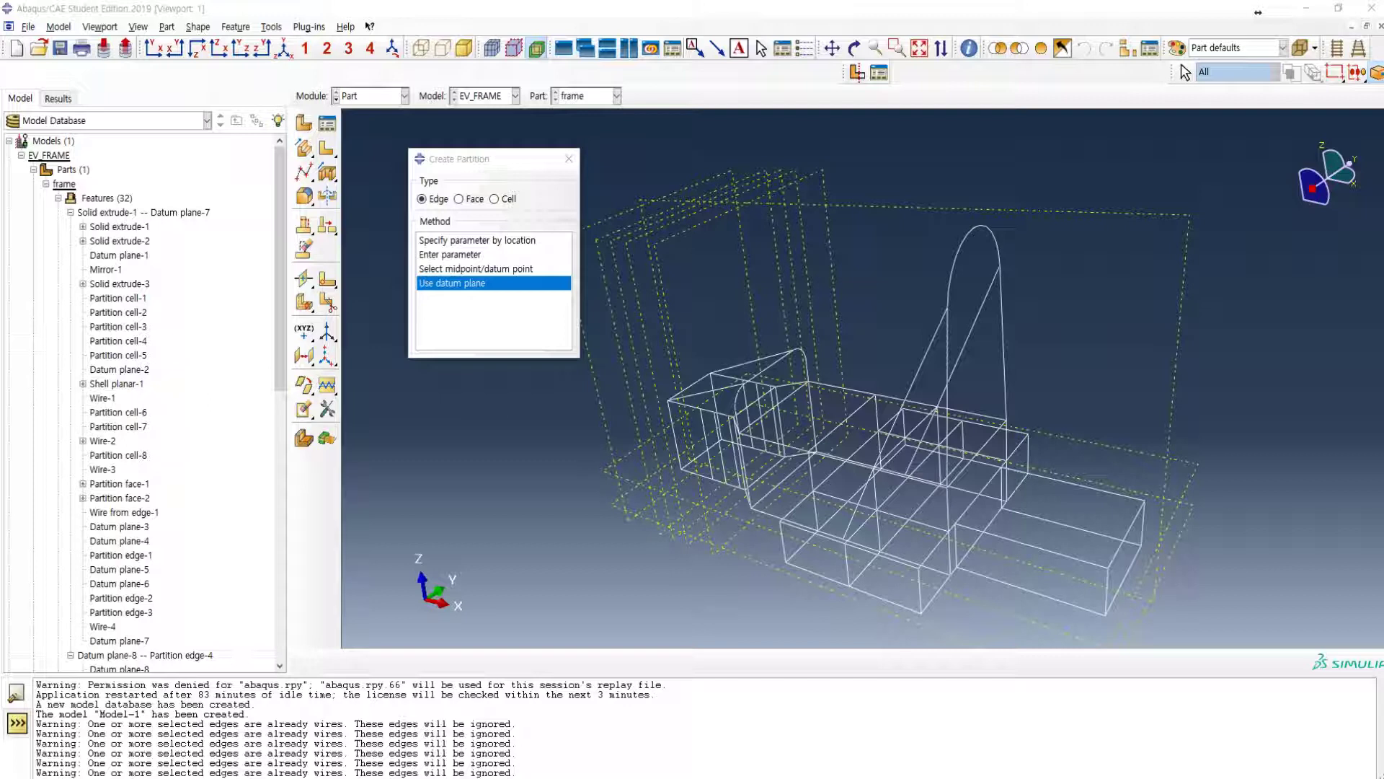
click(327, 409)
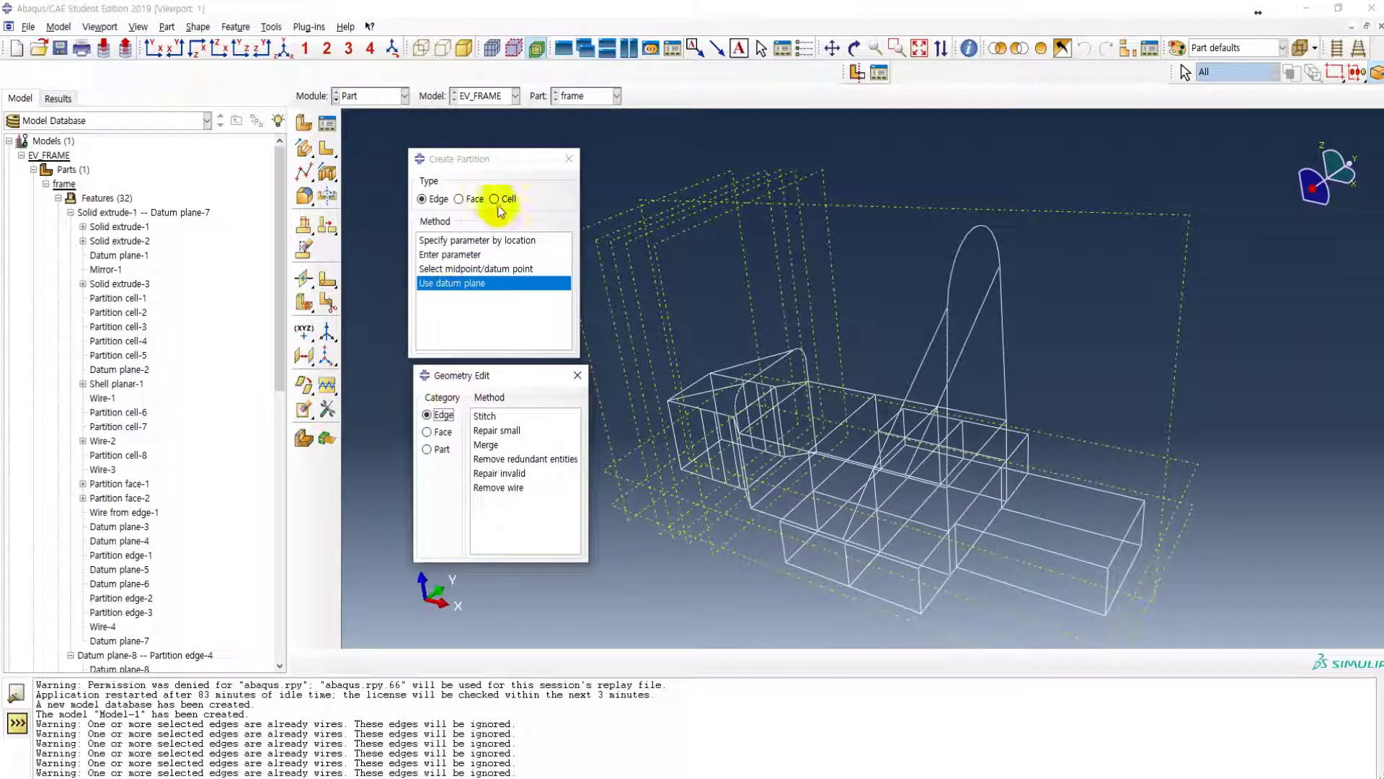
click(569, 159)
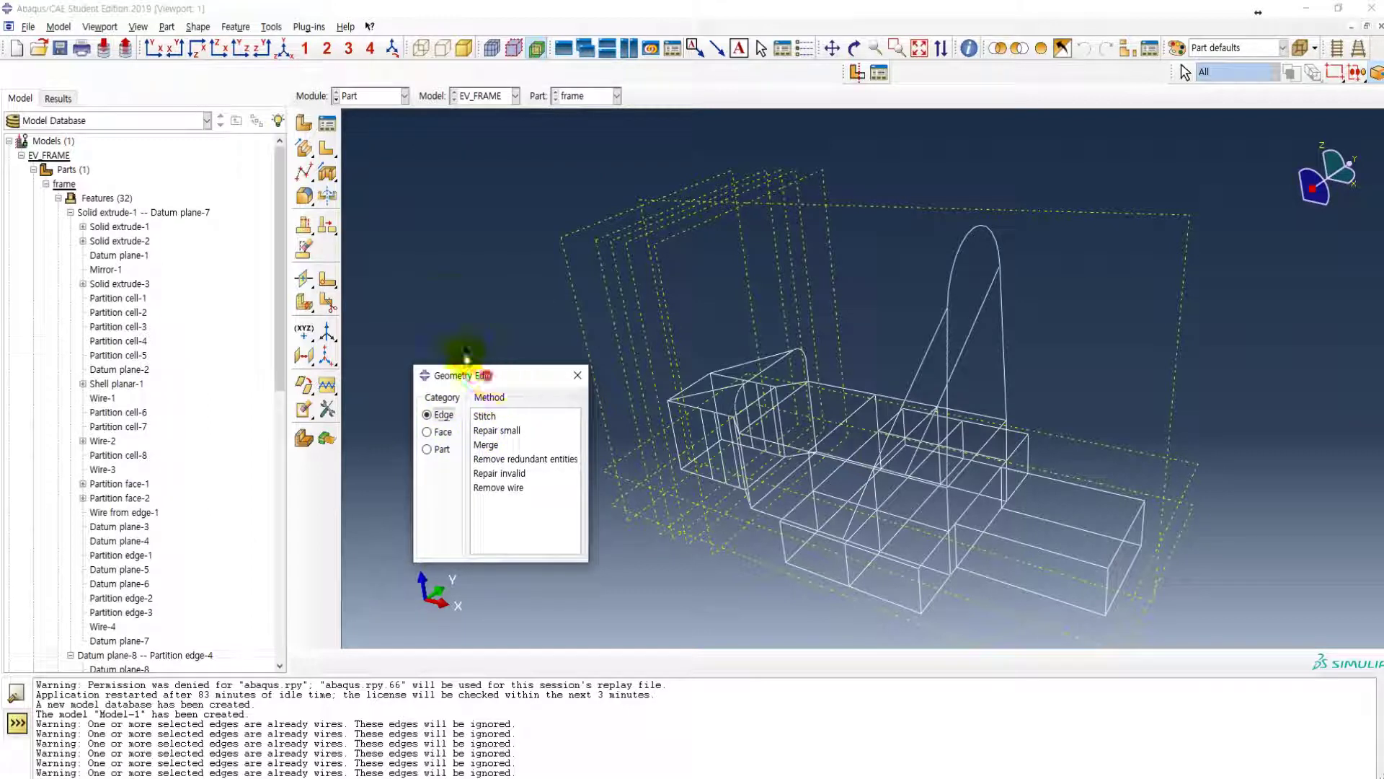
drag(461, 375, 418, 291)
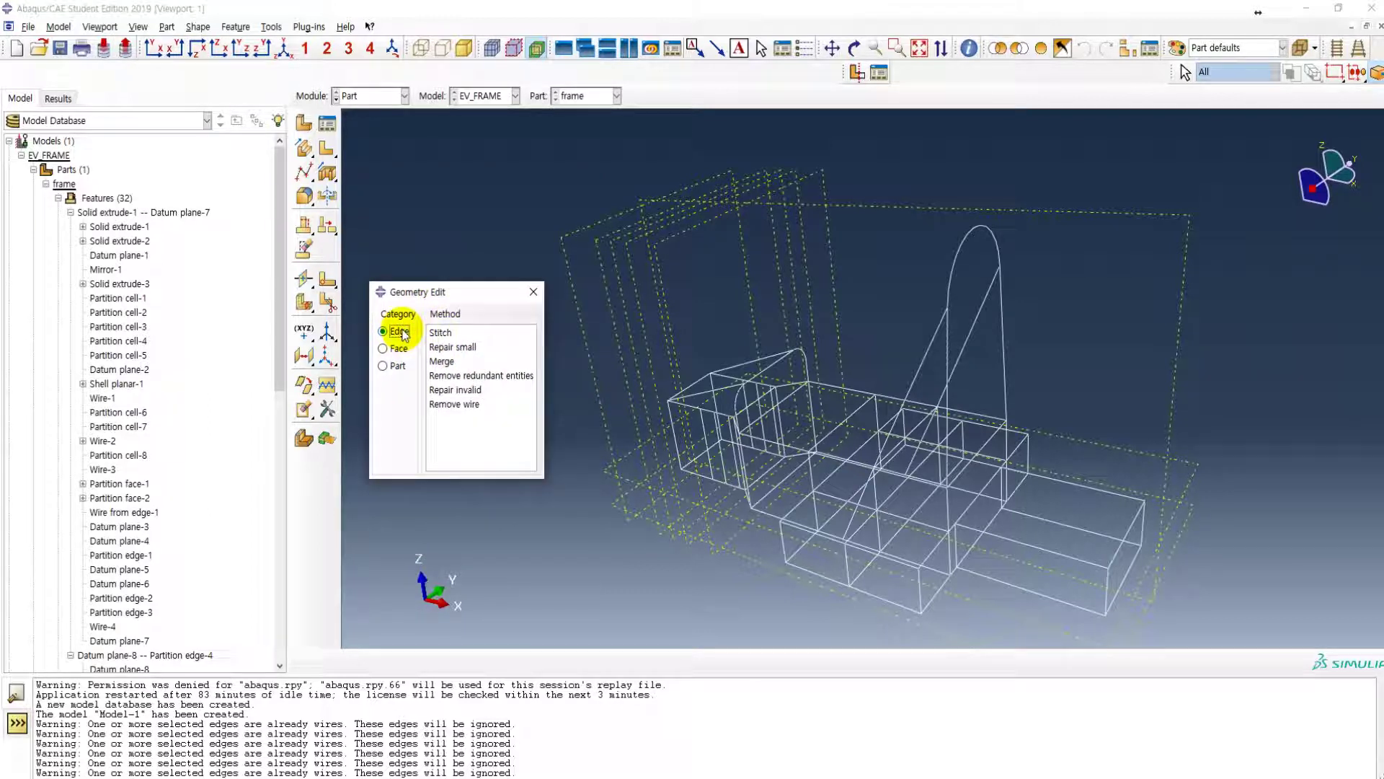
click(457, 404)
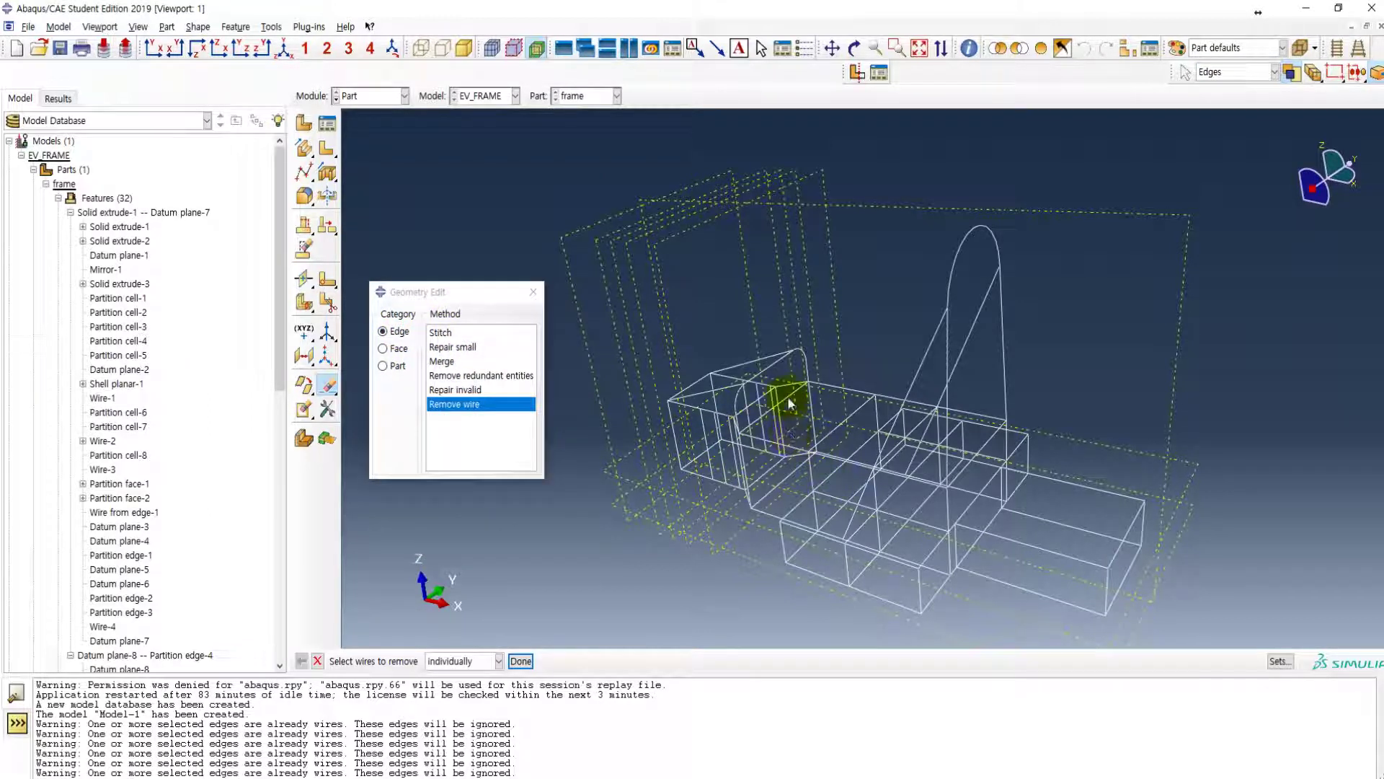
scroll(789, 404, down, 5)
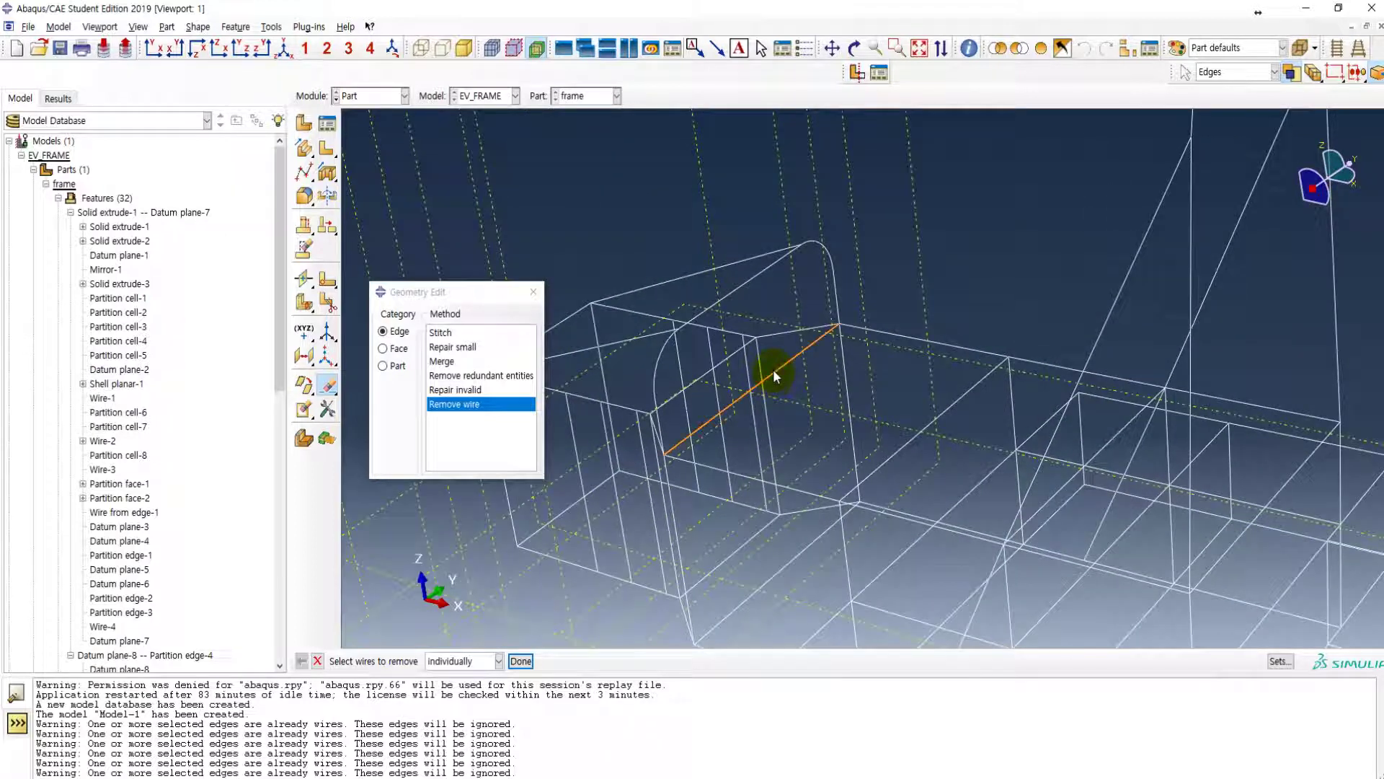
click(772, 369)
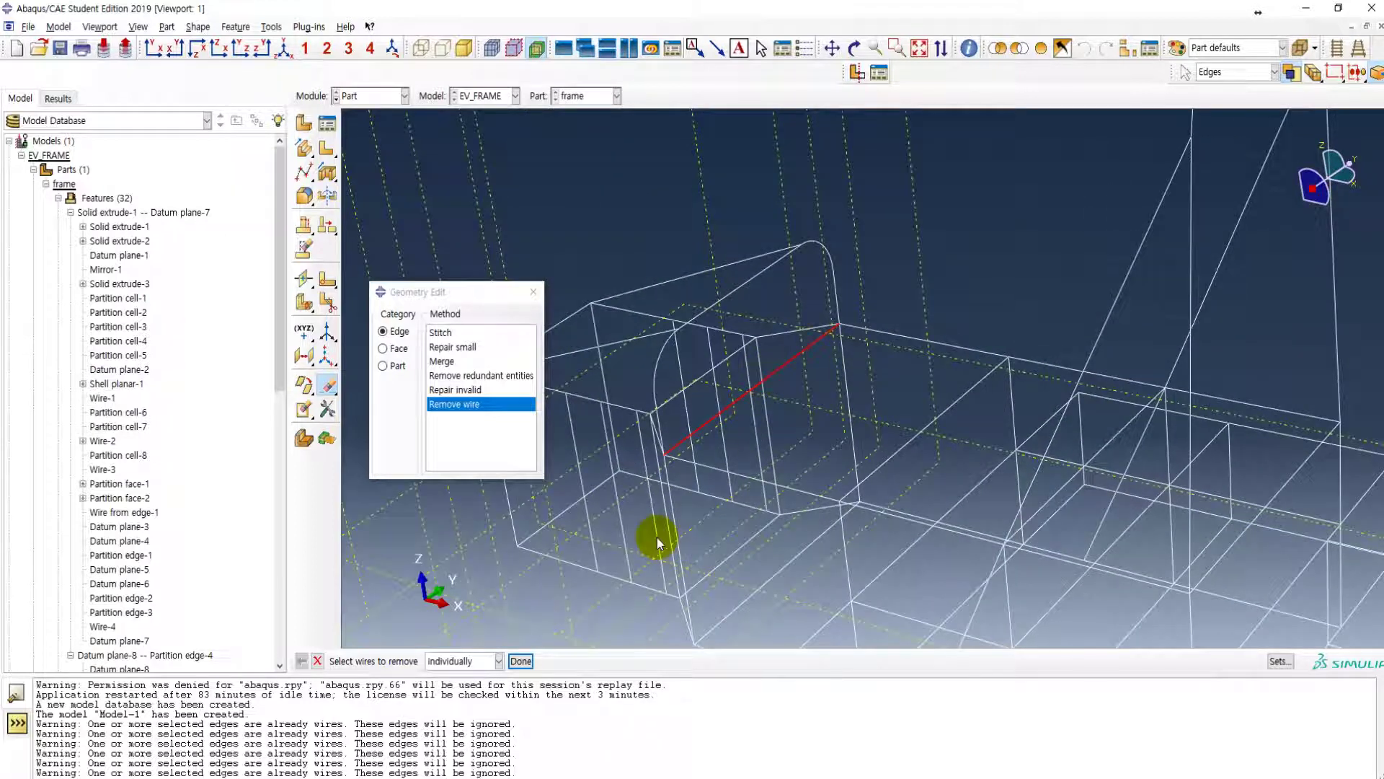
click(521, 661)
- Remove the two upper cross wires between the side rails, one at the front of the side boxes and one at their middle
scroll(819, 391, up, 3)
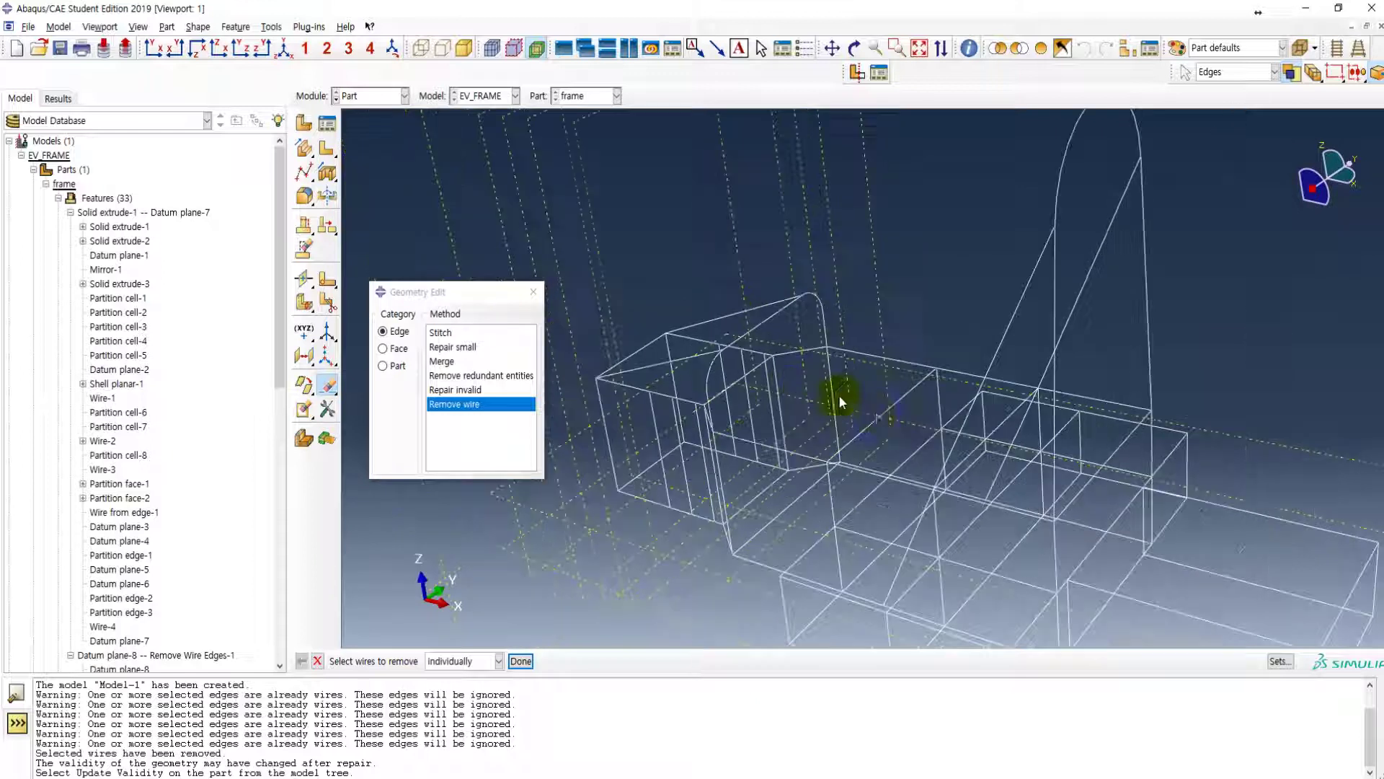
click(882, 420)
click(521, 661)
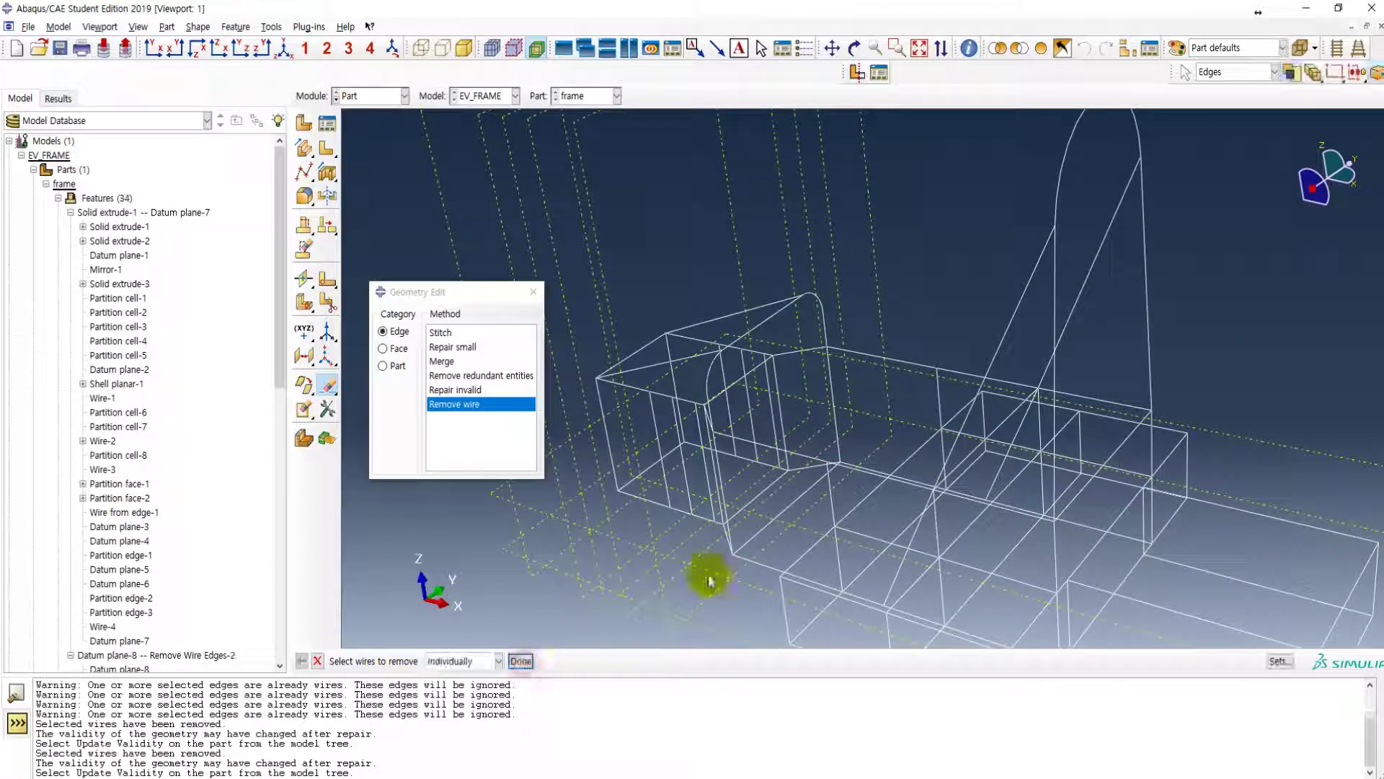
ctrl+alt+drag(951, 460, 930, 397)
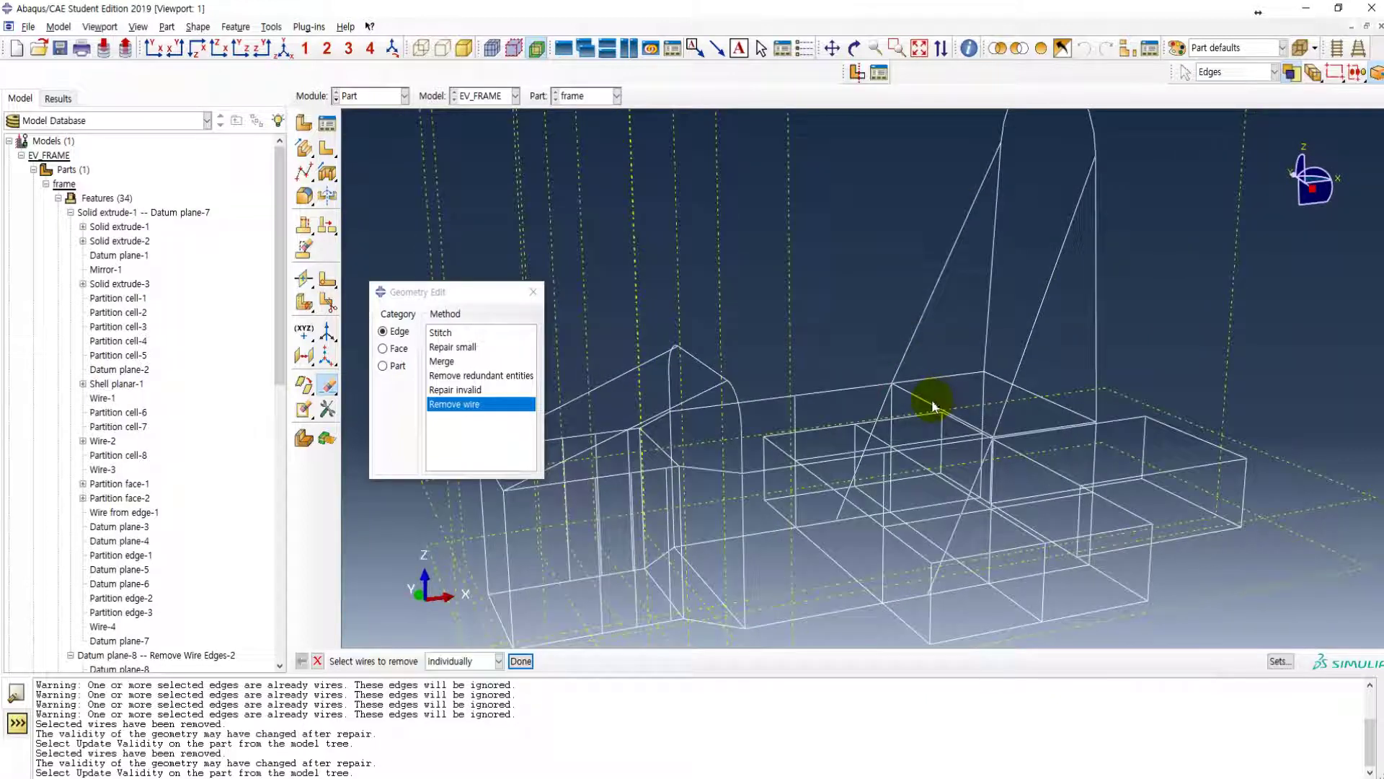
click(520, 661)
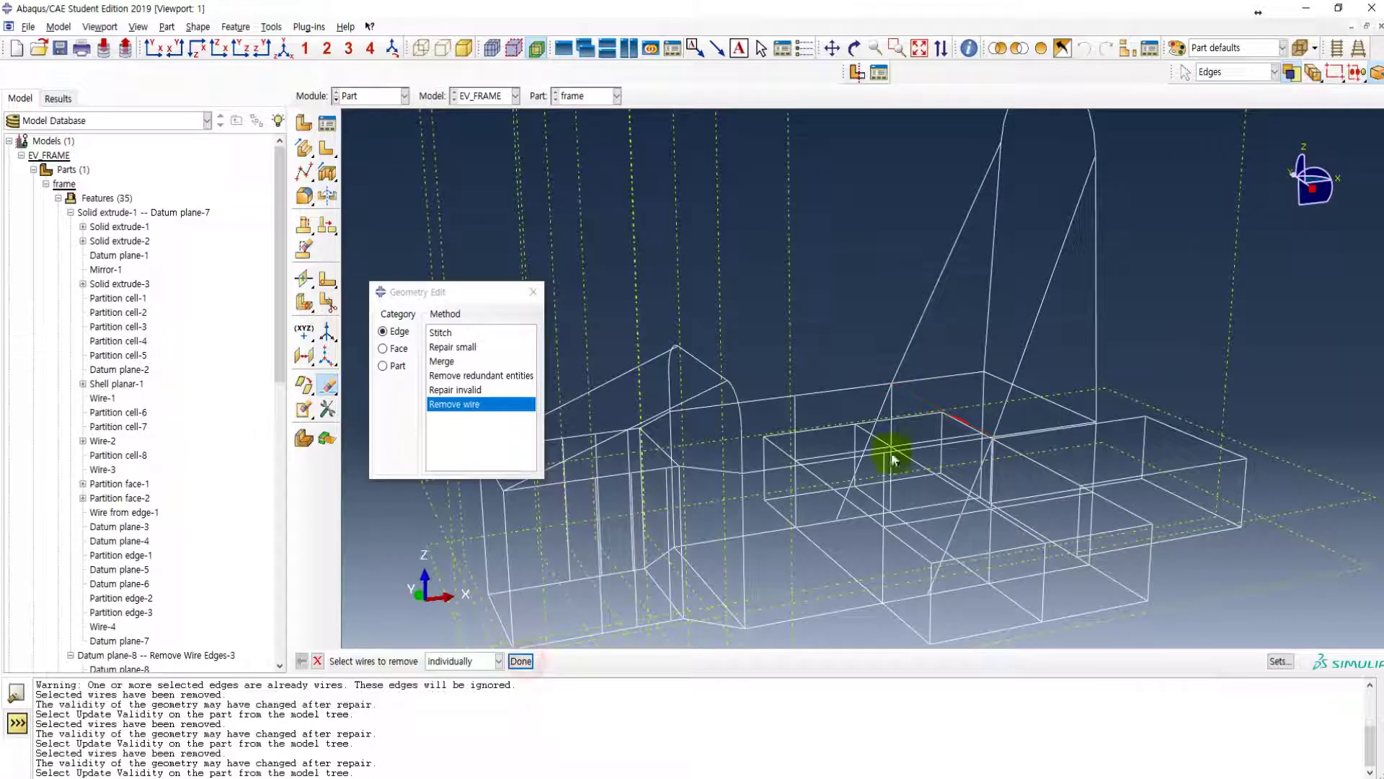
- Remove the two lower cross wires between the side rails, at the front and the middle of the side boxes
ctrl+alt+drag(993, 447, 843, 445)
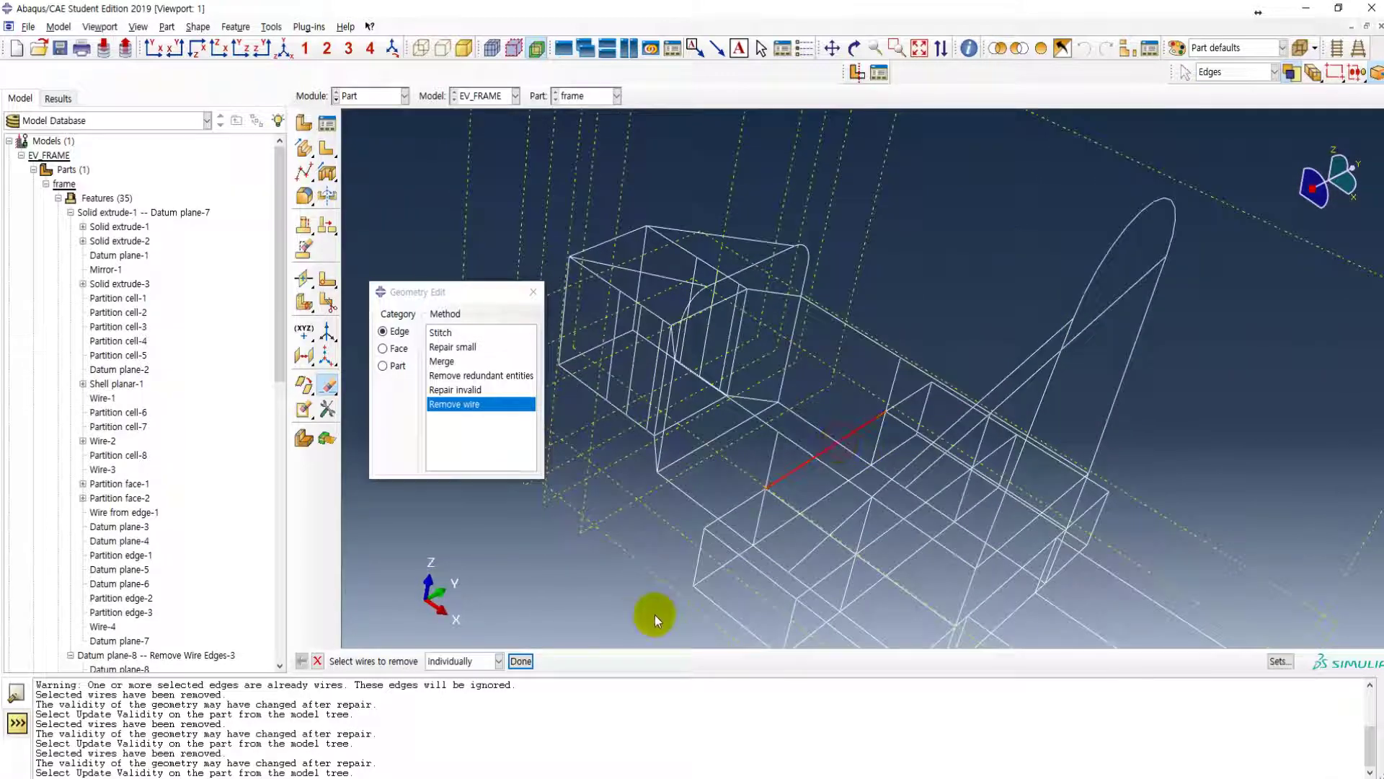
click(520, 661)
ctrl+alt+drag(860, 492, 932, 450)
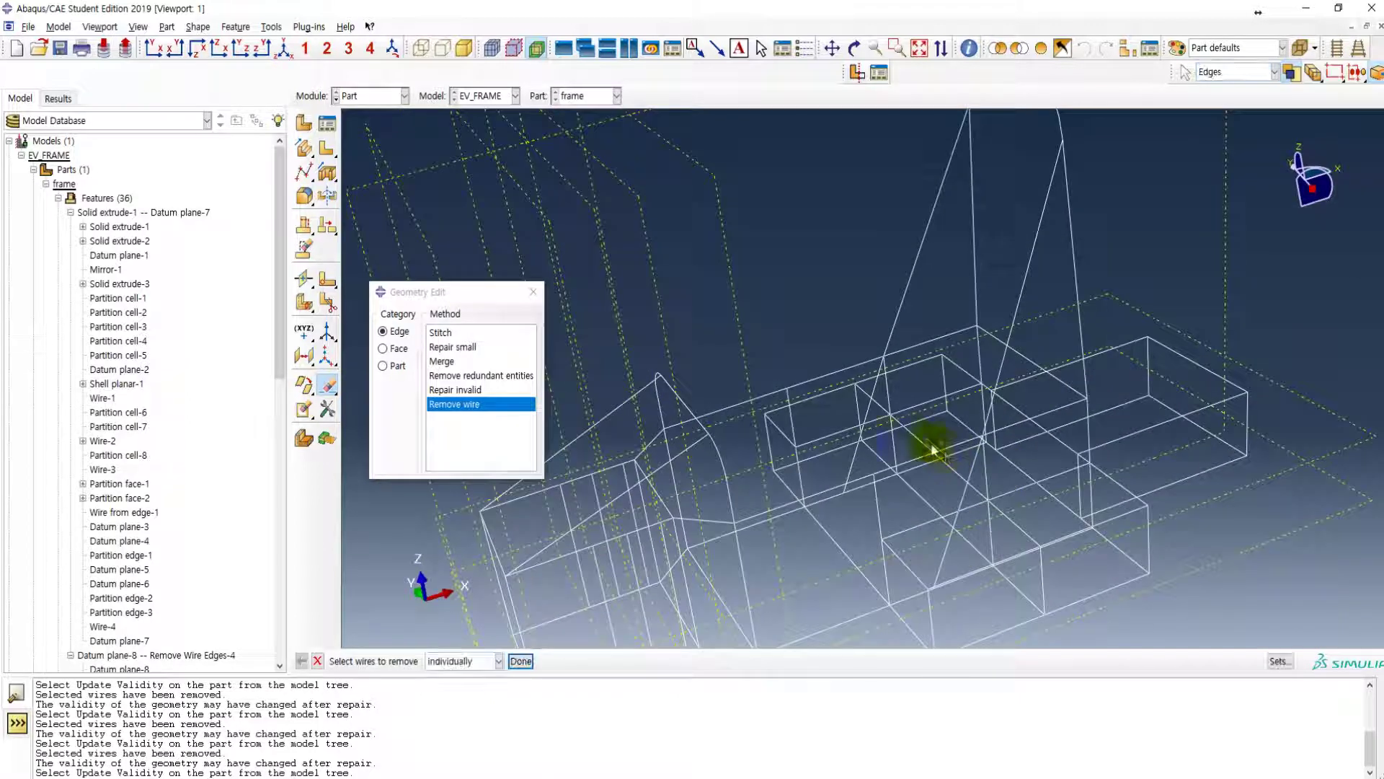
click(916, 438)
click(521, 660)
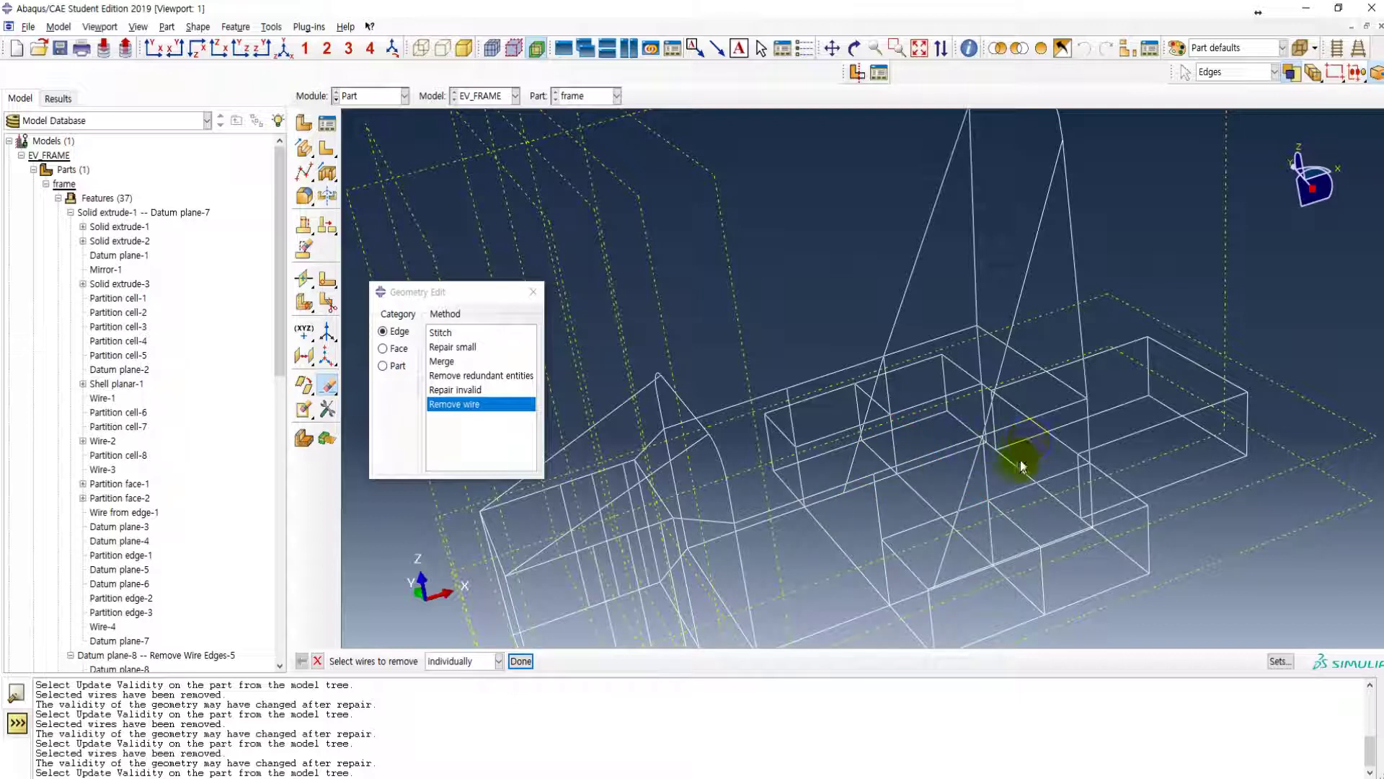
- Remove the next unneeded cross wire between the rails, toward the rear of the side boxes
ctrl+alt+drag(1036, 434, 901, 548)
ctrl+alt+drag(704, 463, 713, 406)
click(521, 661)
ctrl+alt+drag(788, 451, 815, 505)
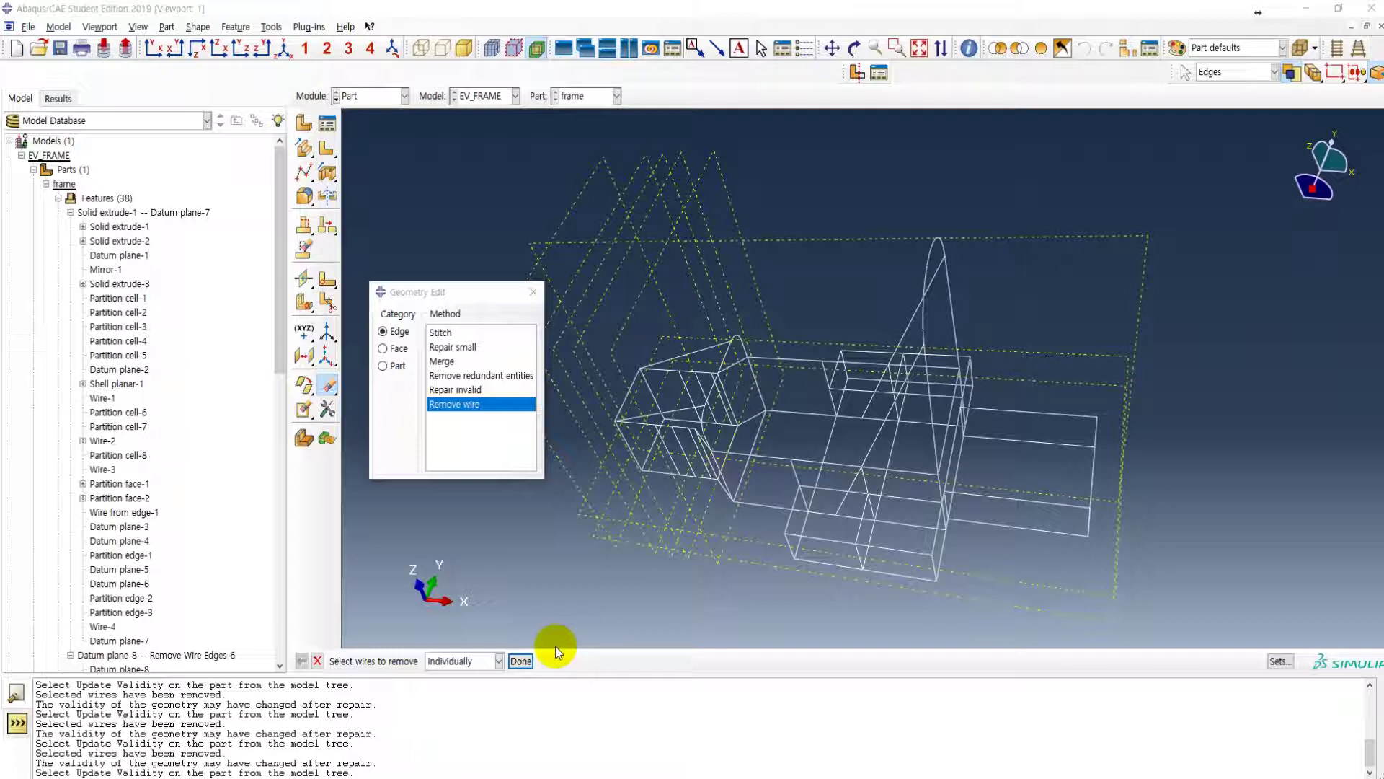
- Compare the frame with page 15 of 3D_car_frame.pdf and remove the lower cross wire between the front hoop's feet
key(alt+Tab)
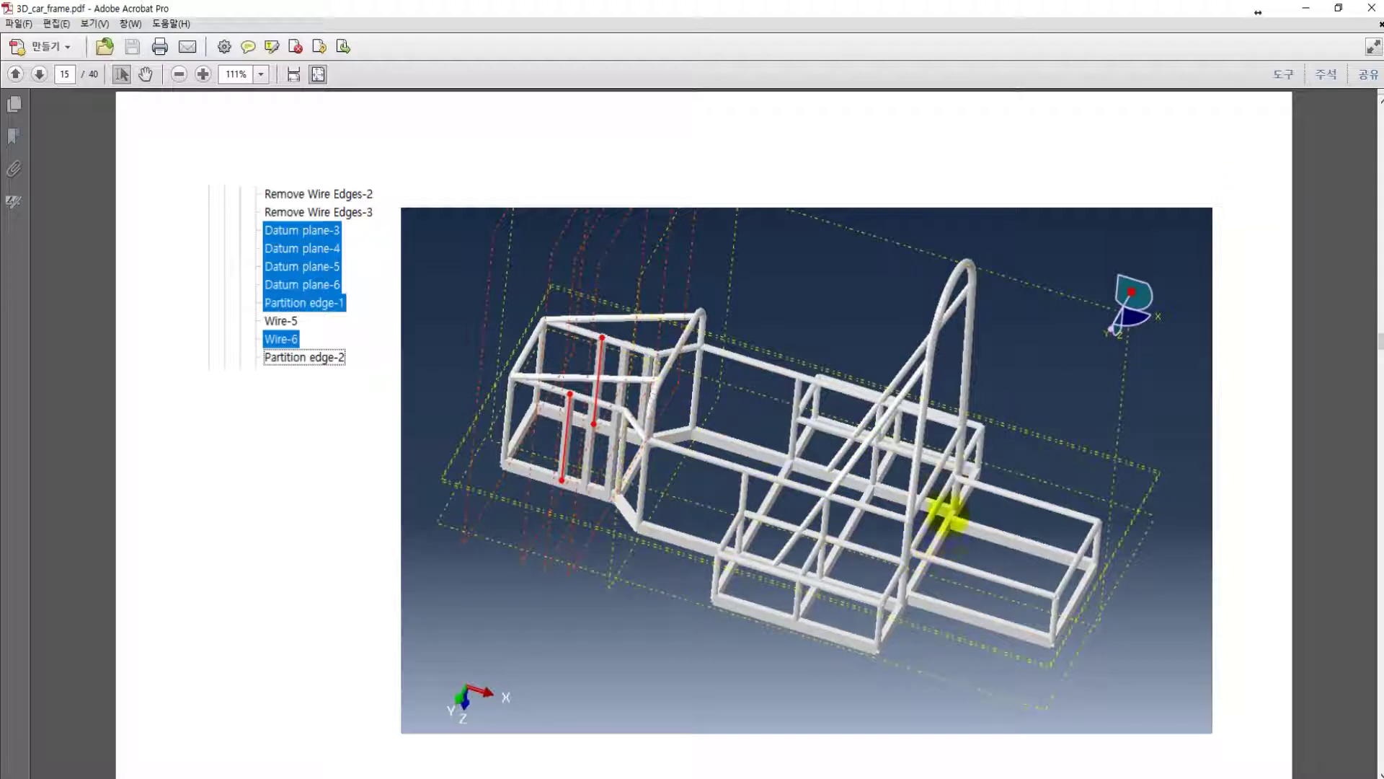
click(1304, 9)
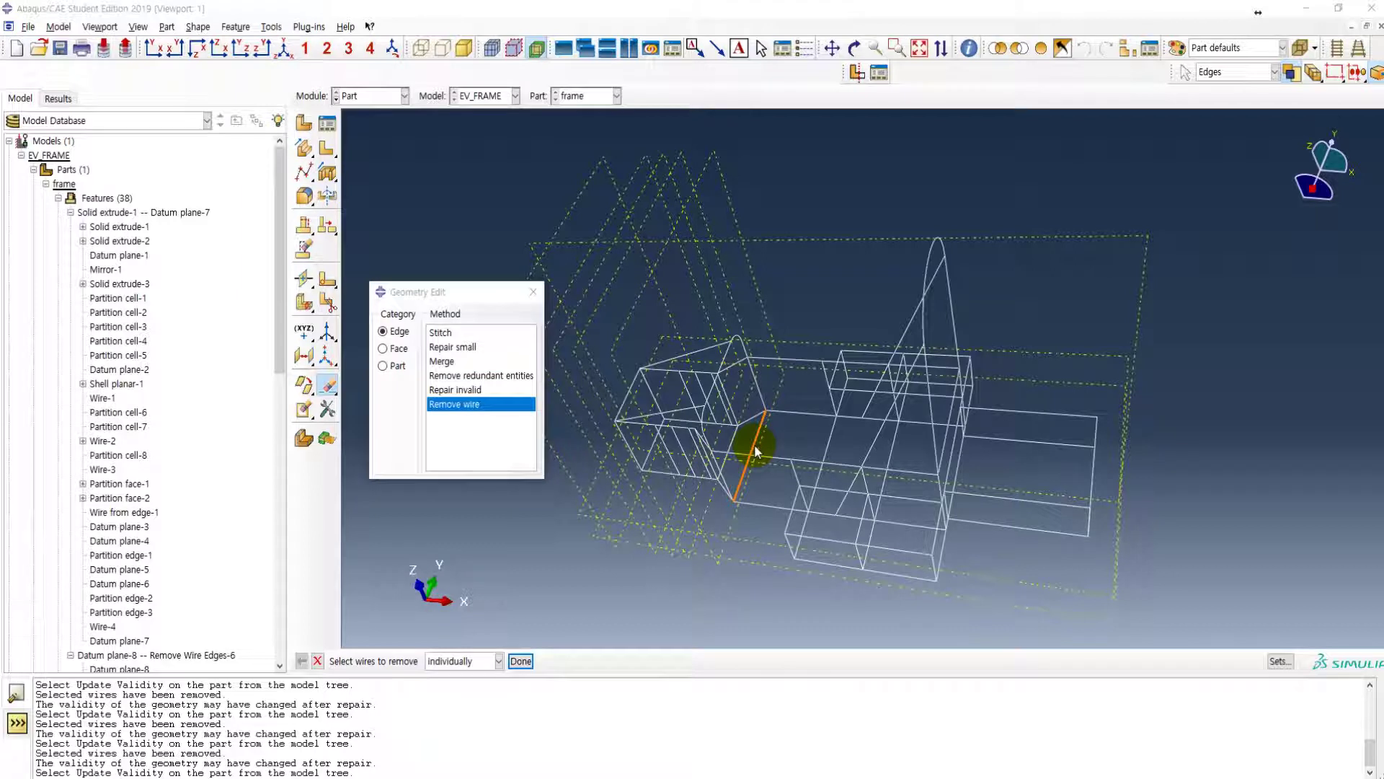
key(alt+Tab)
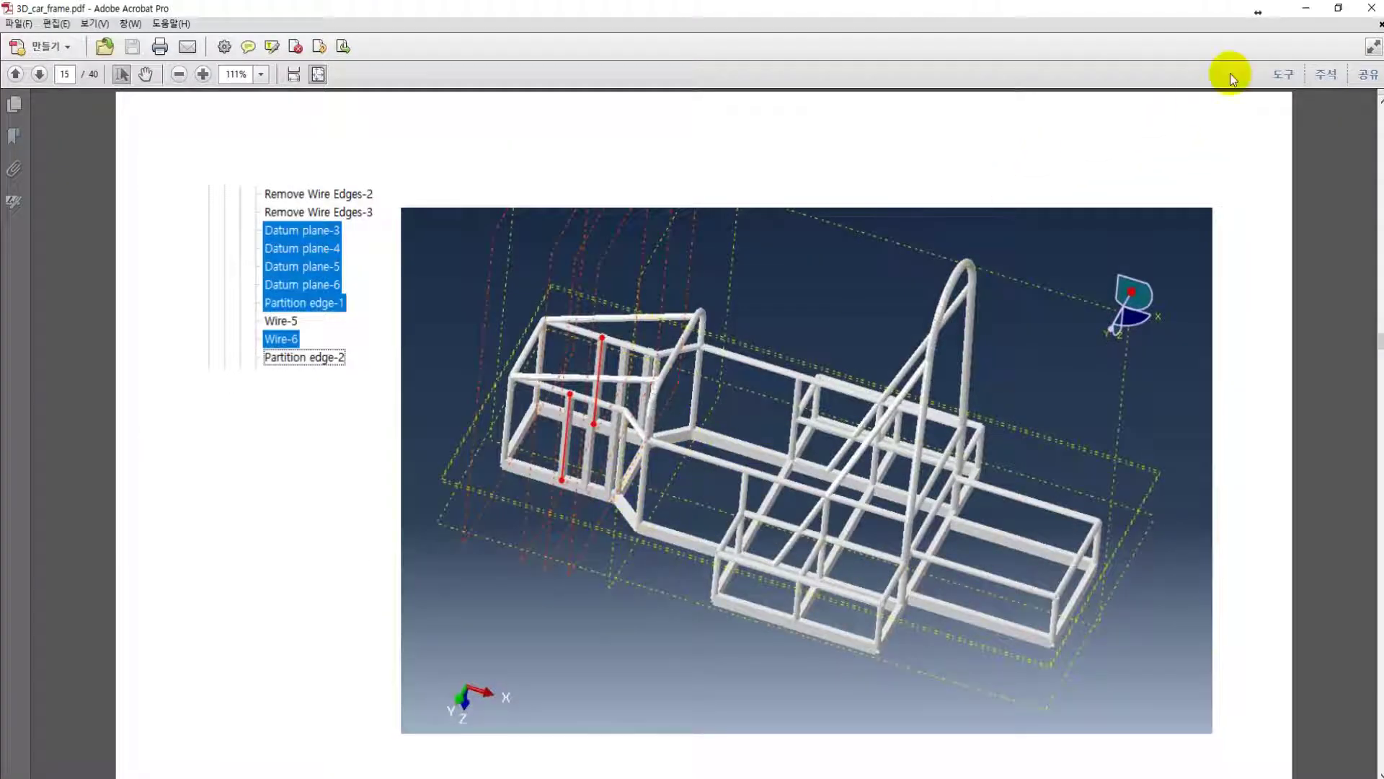
click(1305, 8)
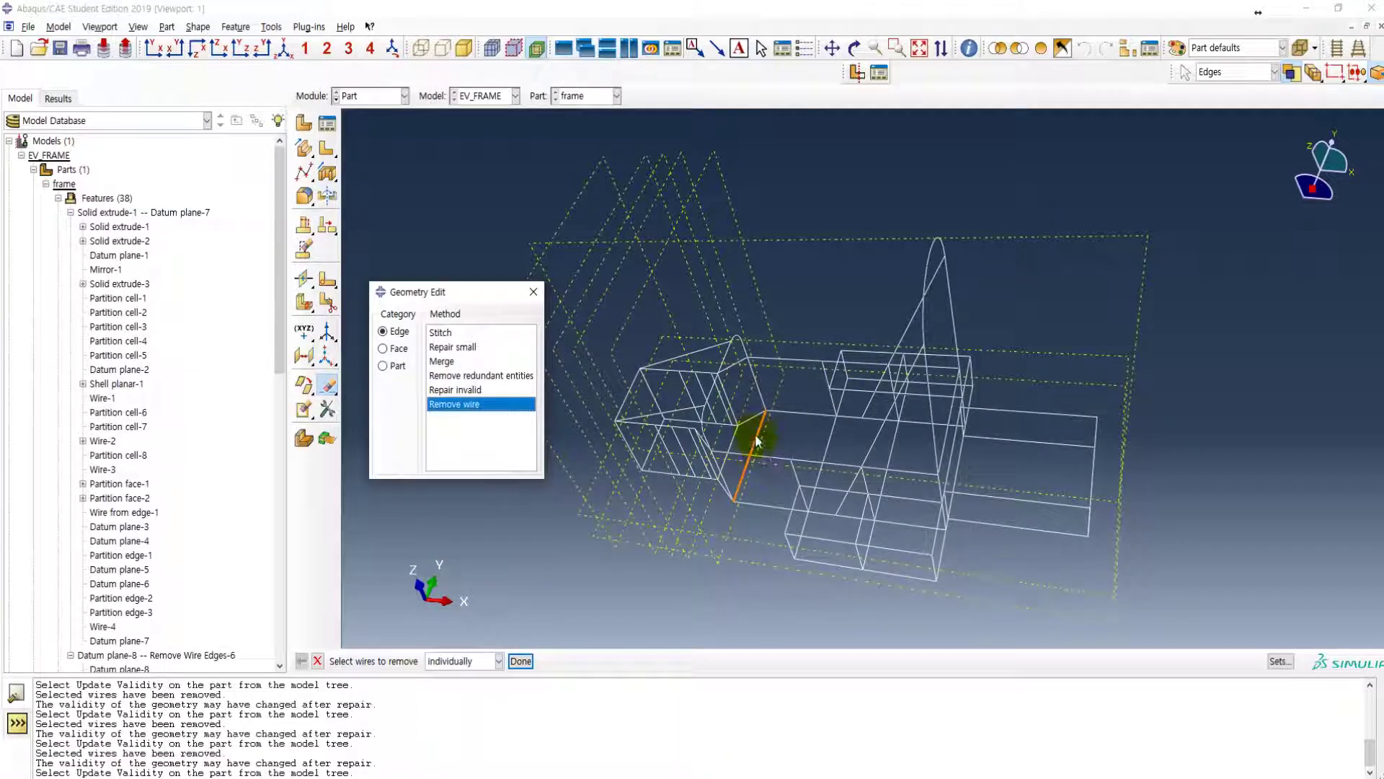
click(521, 661)
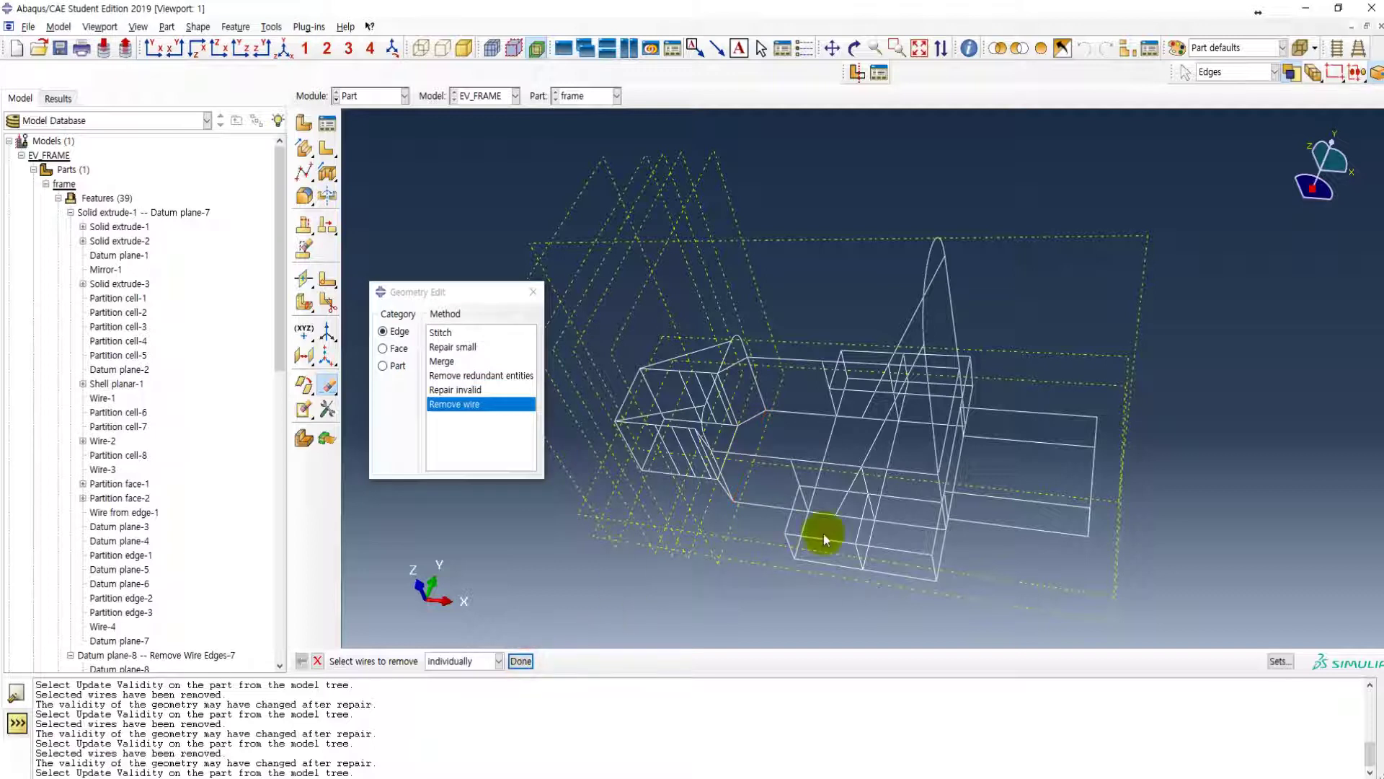
- Check the rear of the frame against 3D_car_frame.pdf, remove the short vertical wire beside the main hoop's foot, and end wire removal
ctrl+alt+drag(766, 504, 703, 403)
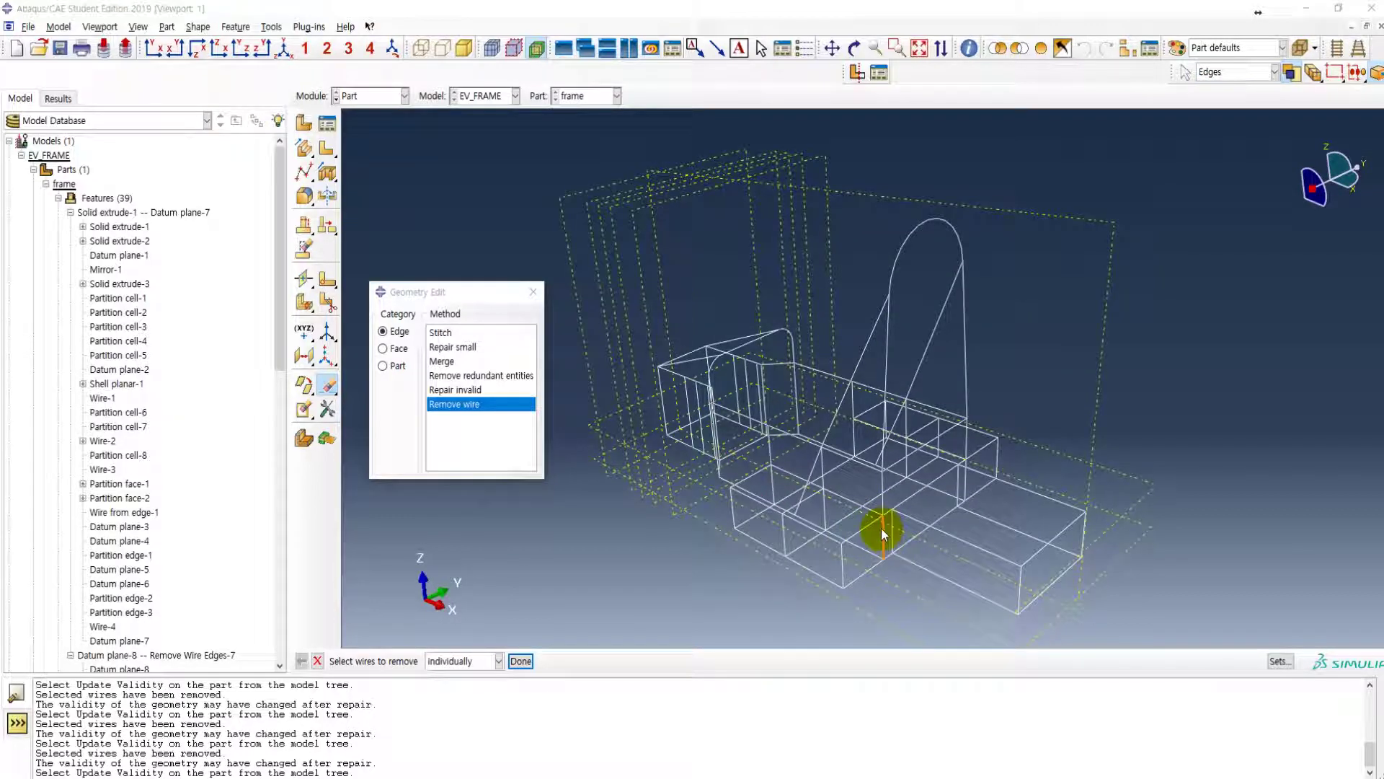
key(alt+Tab)
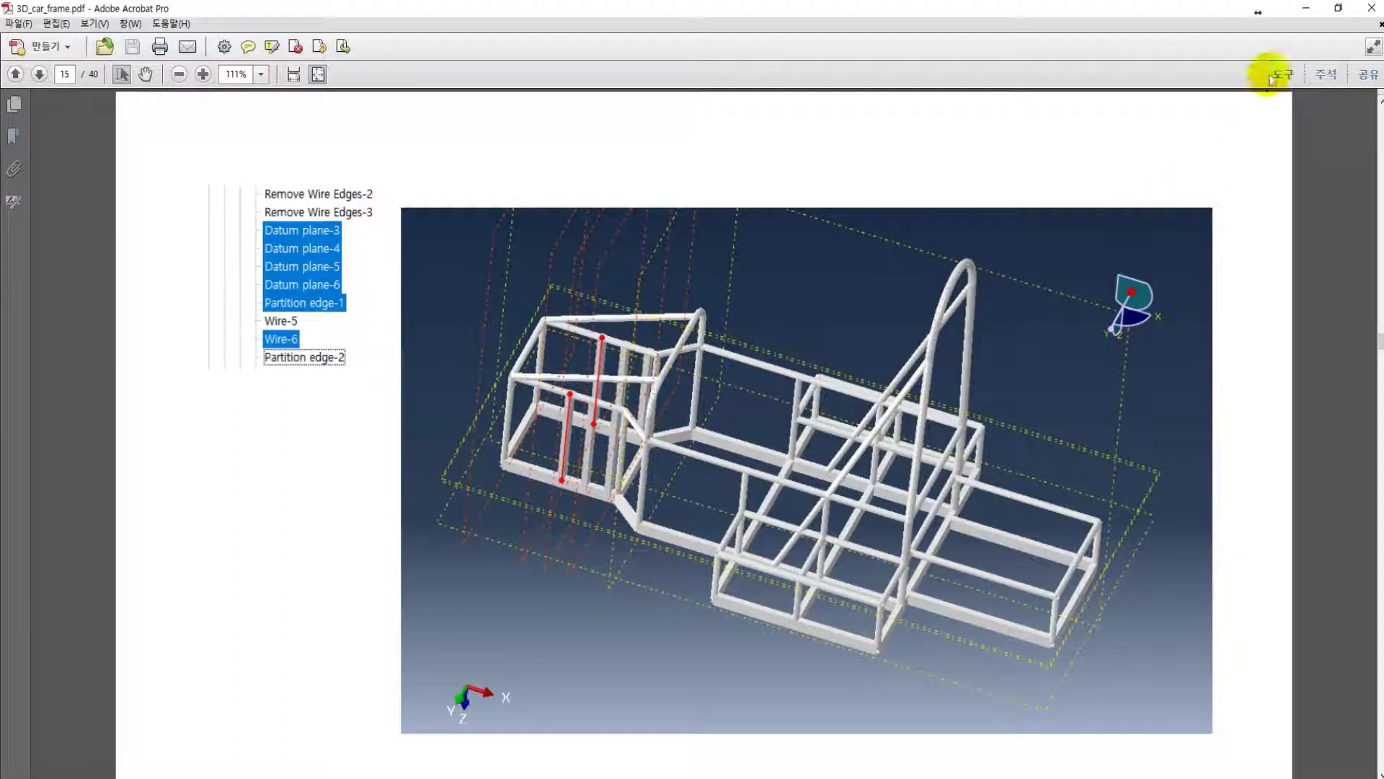
click(1306, 8)
click(893, 542)
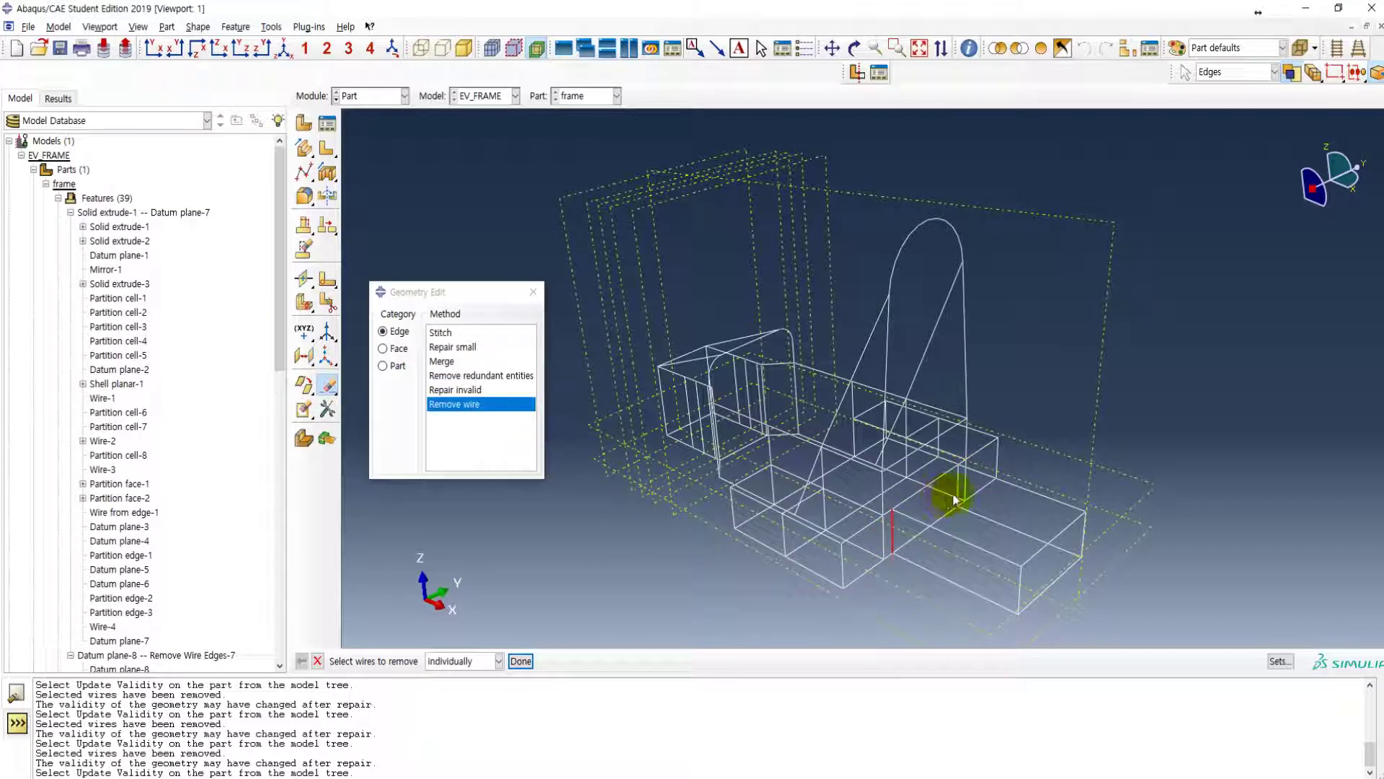
click(521, 661)
ctrl+alt+drag(927, 525, 828, 411)
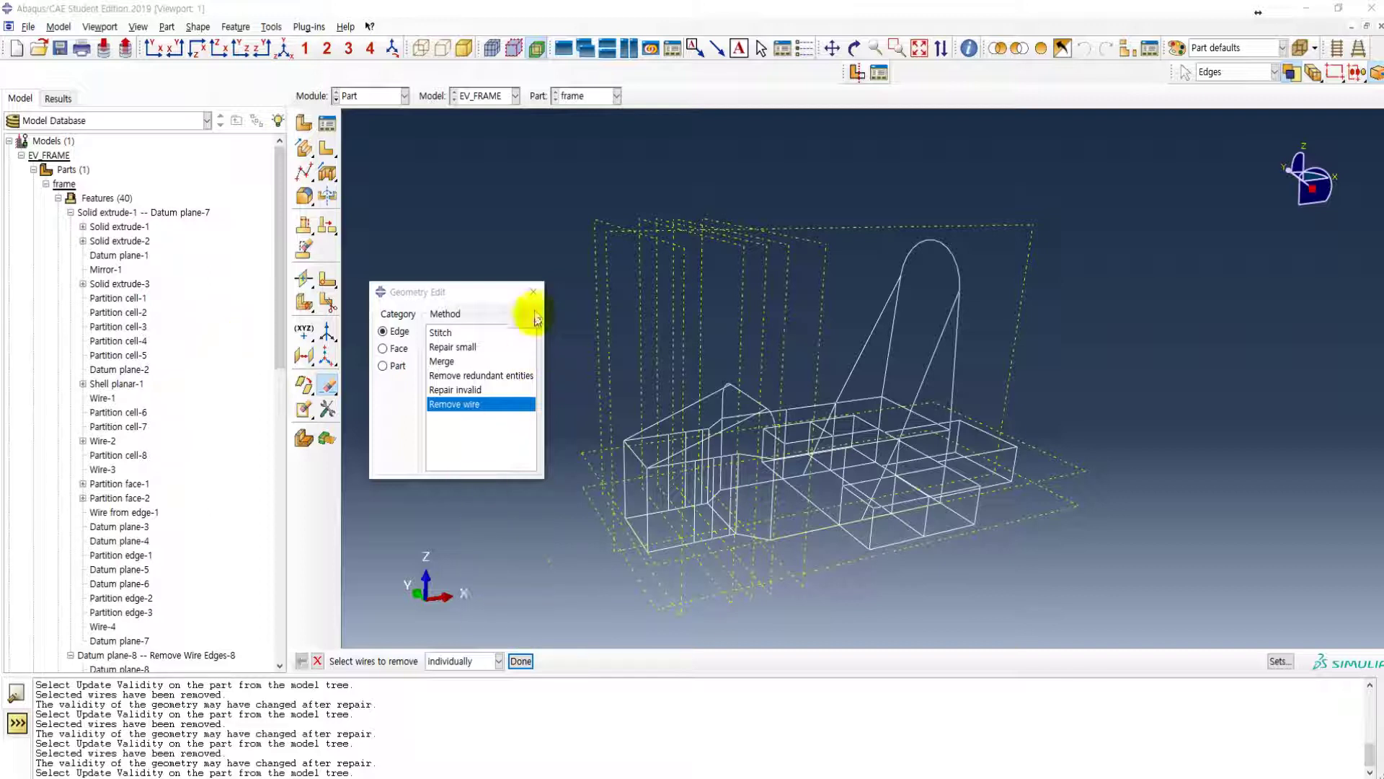
click(521, 661)
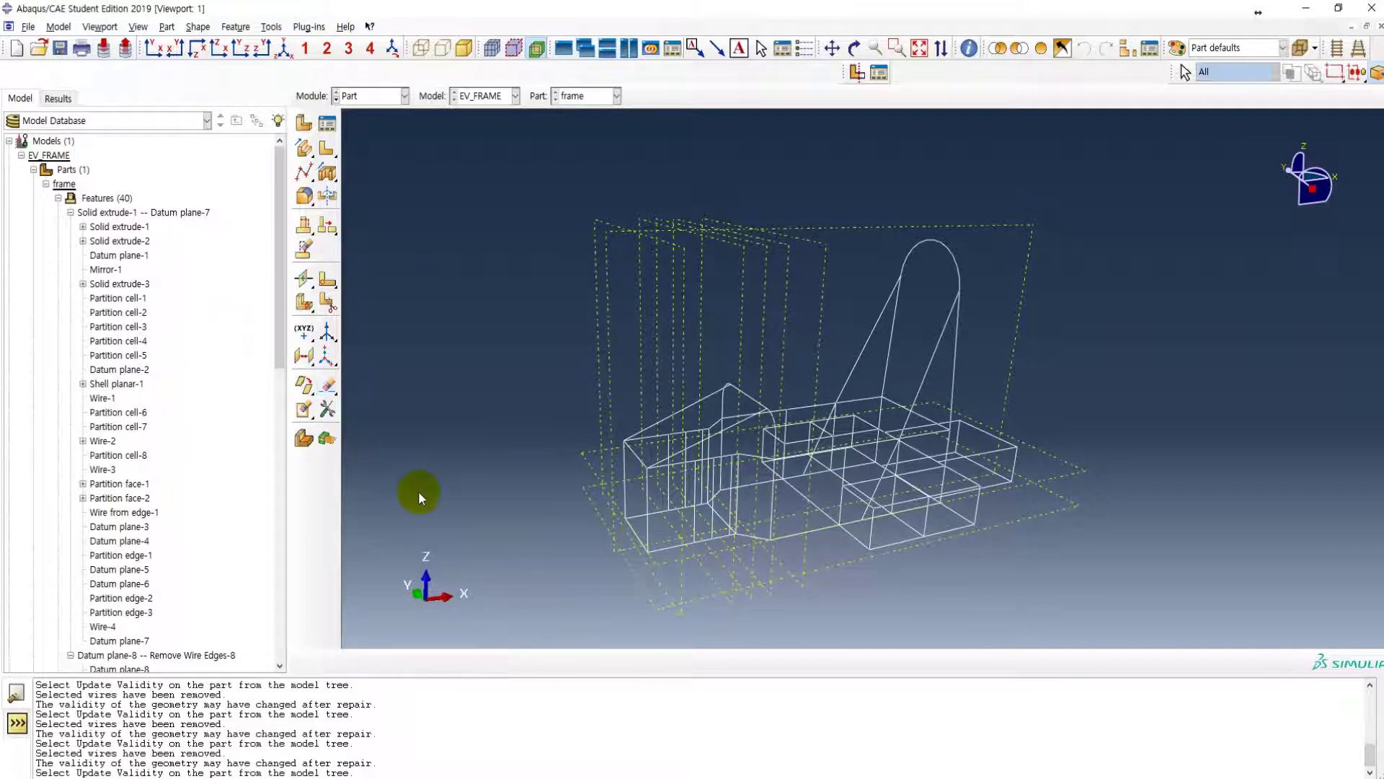
- Collapse the frame part's feature list and expand its sets in the model tree
click(58, 197)
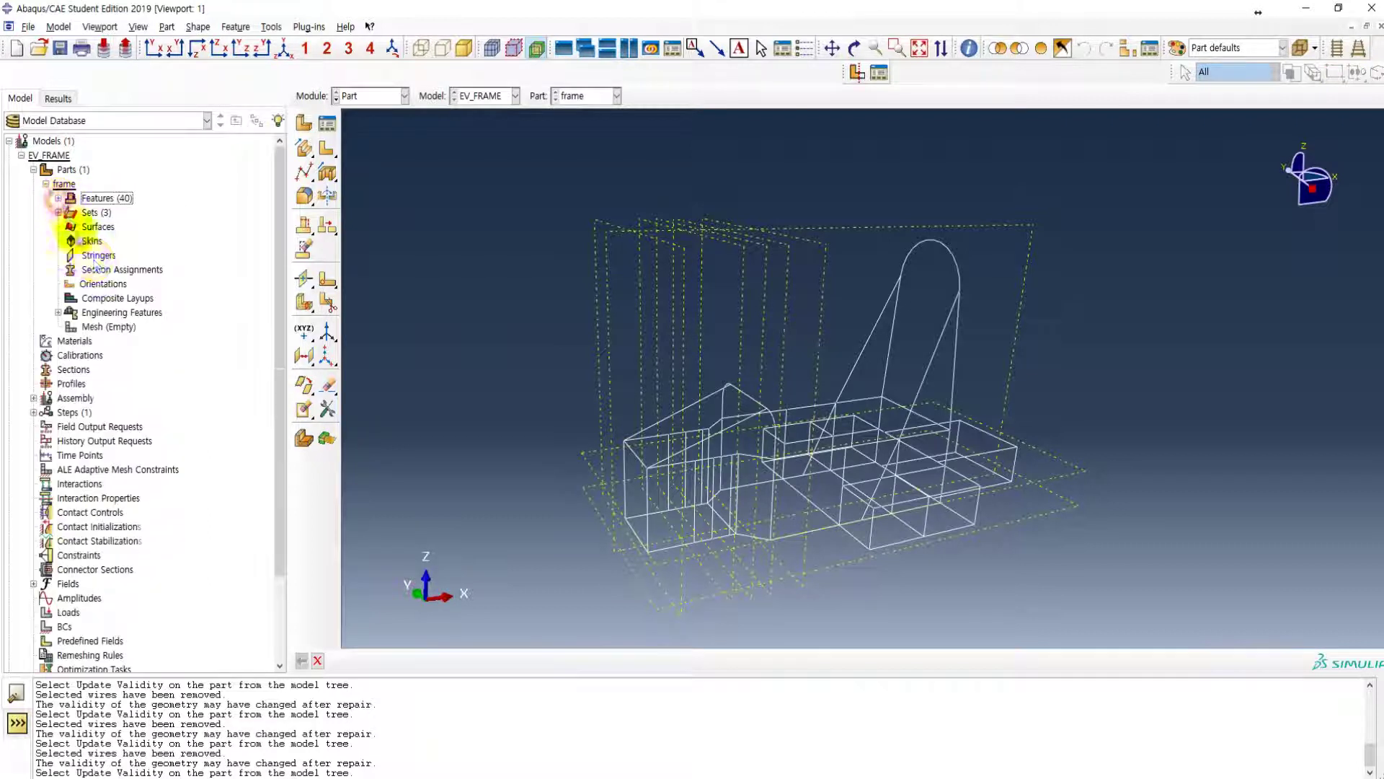
click(58, 197)
click(57, 140)
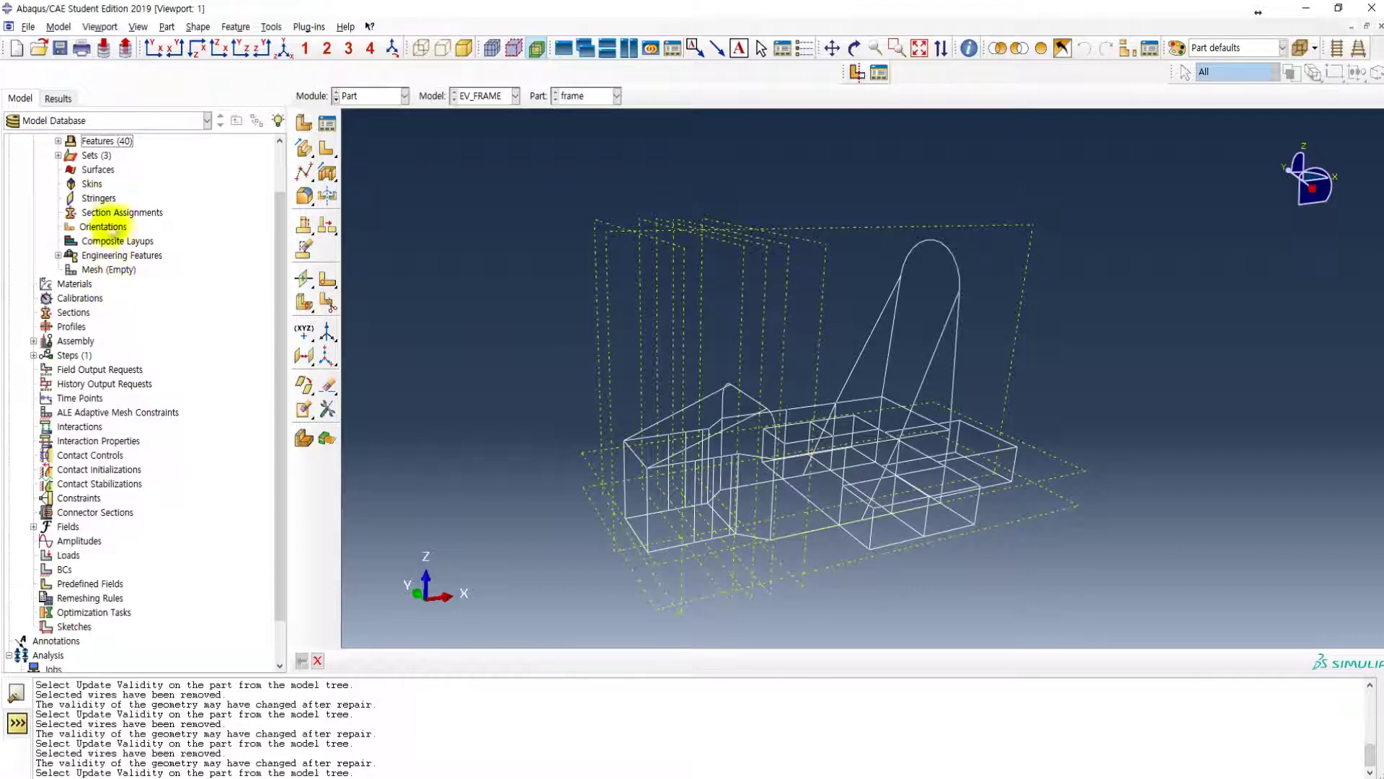
click(57, 155)
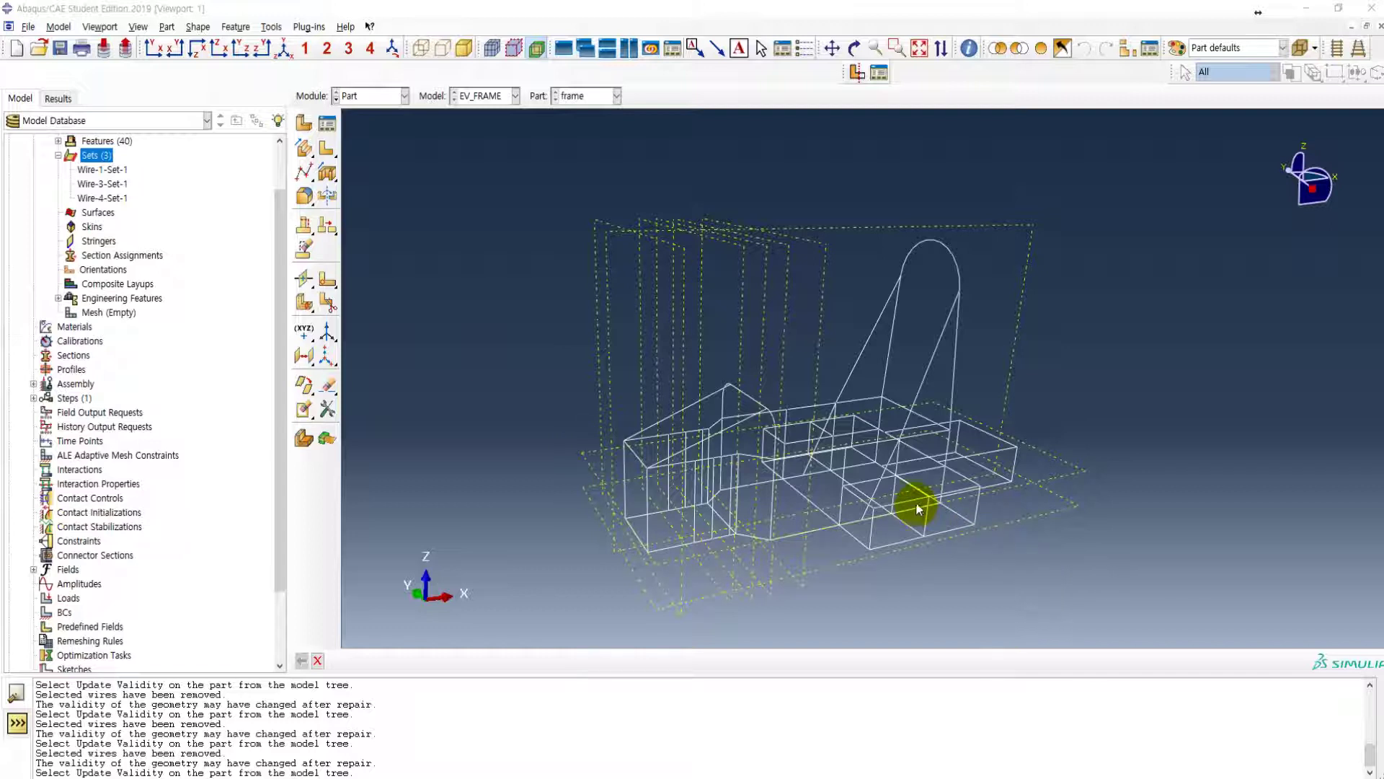
- Consult pages 16 and 17 of 3D_car_frame.pdf for the finished wire frame and the ss400 and Aluminium material properties
key(alt+Tab)
scroll(752, 395, down, 2)
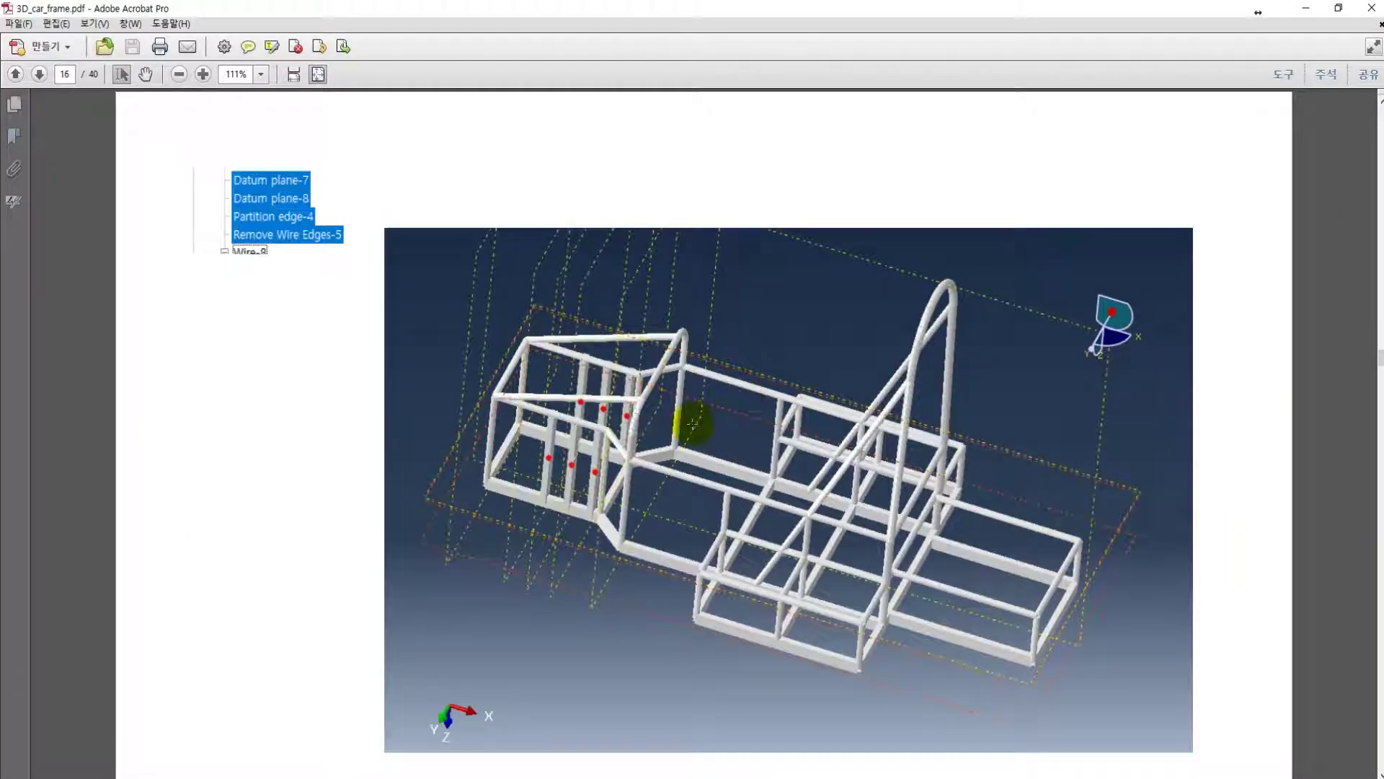
scroll(692, 424, down, 2)
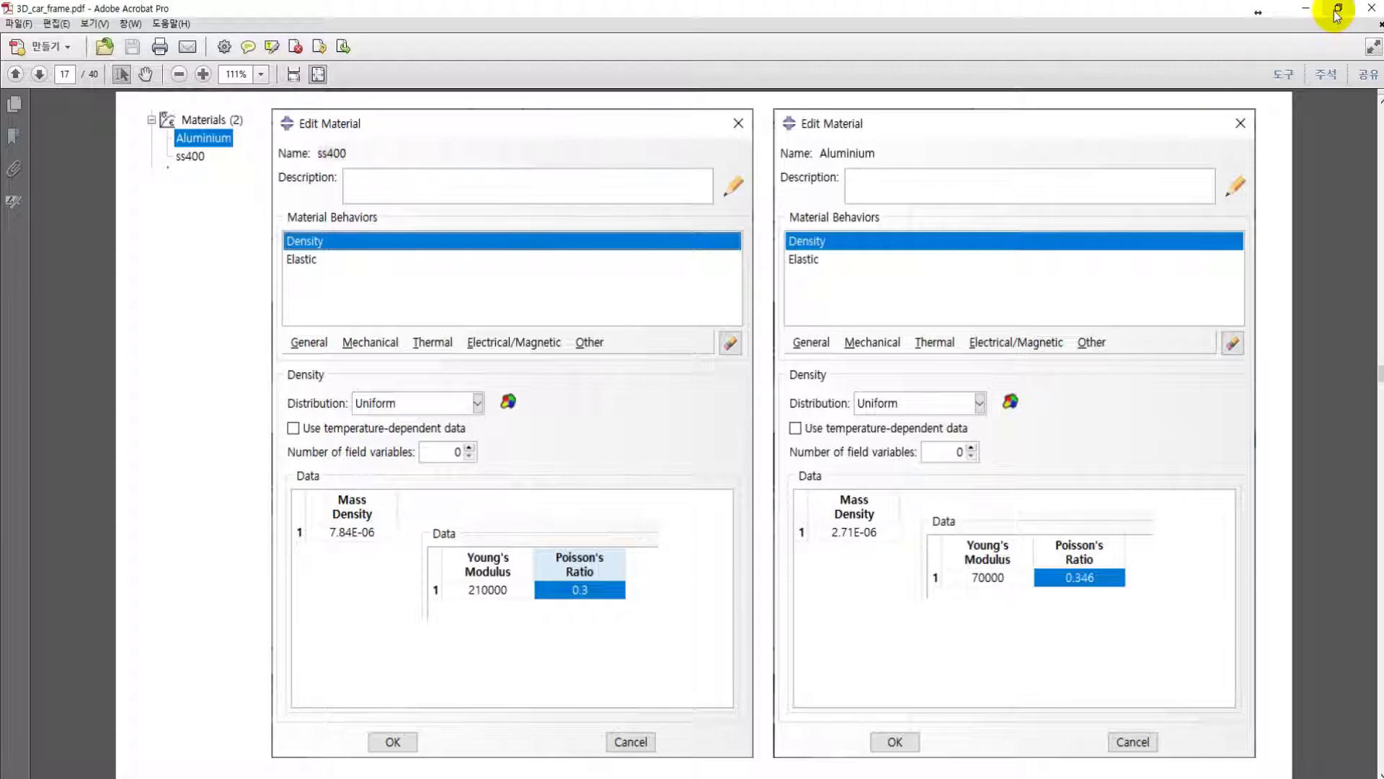
click(1308, 11)
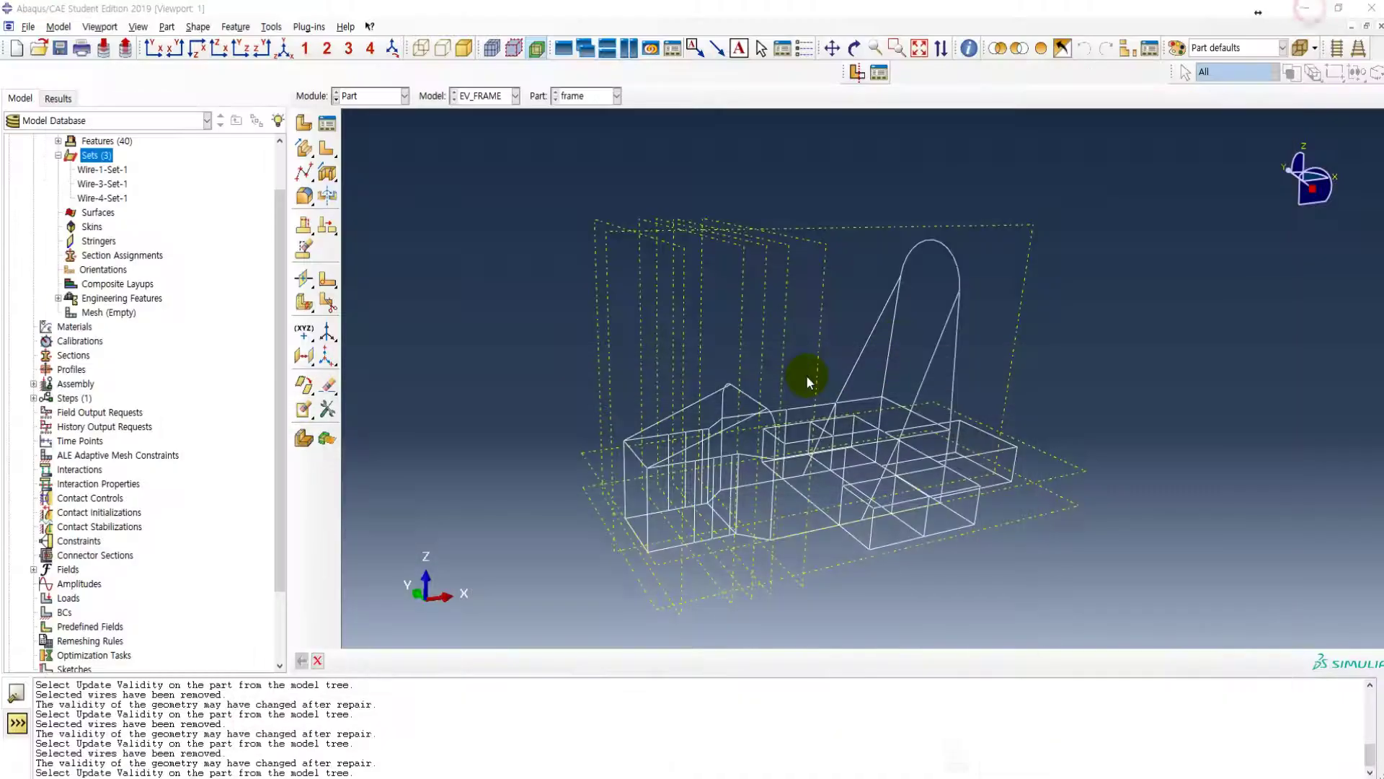
- Create a material named steel with a uniform mass density of 7840E-9
double_click(75, 328)
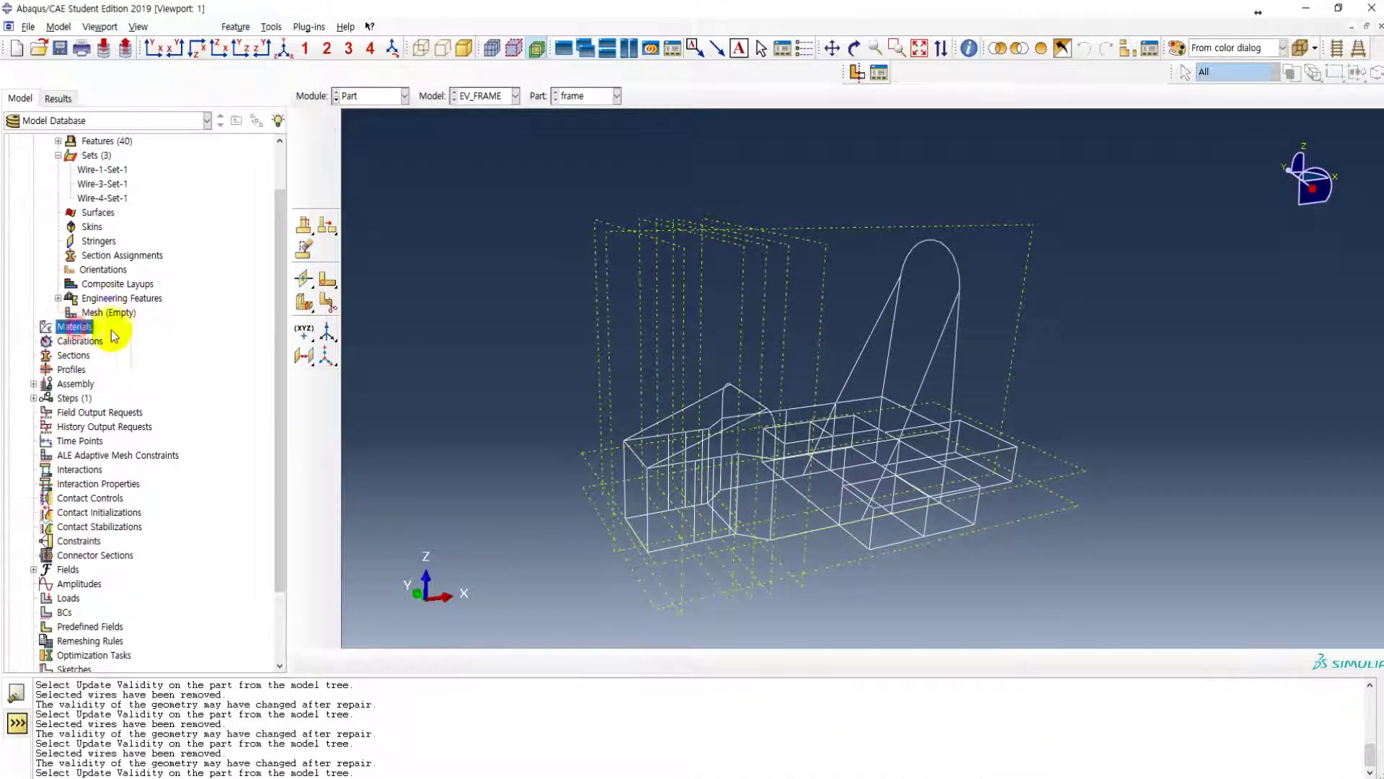
text(steel)
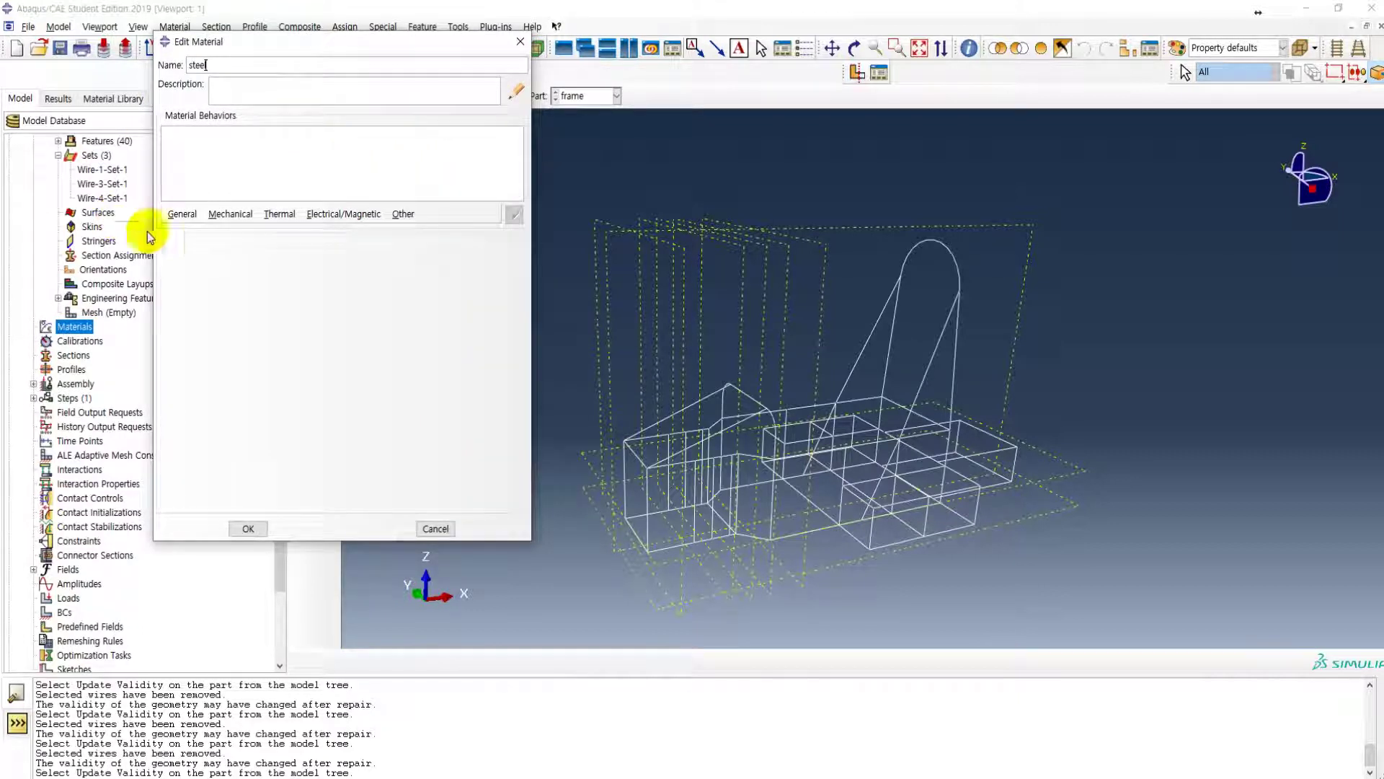
click(181, 214)
click(193, 230)
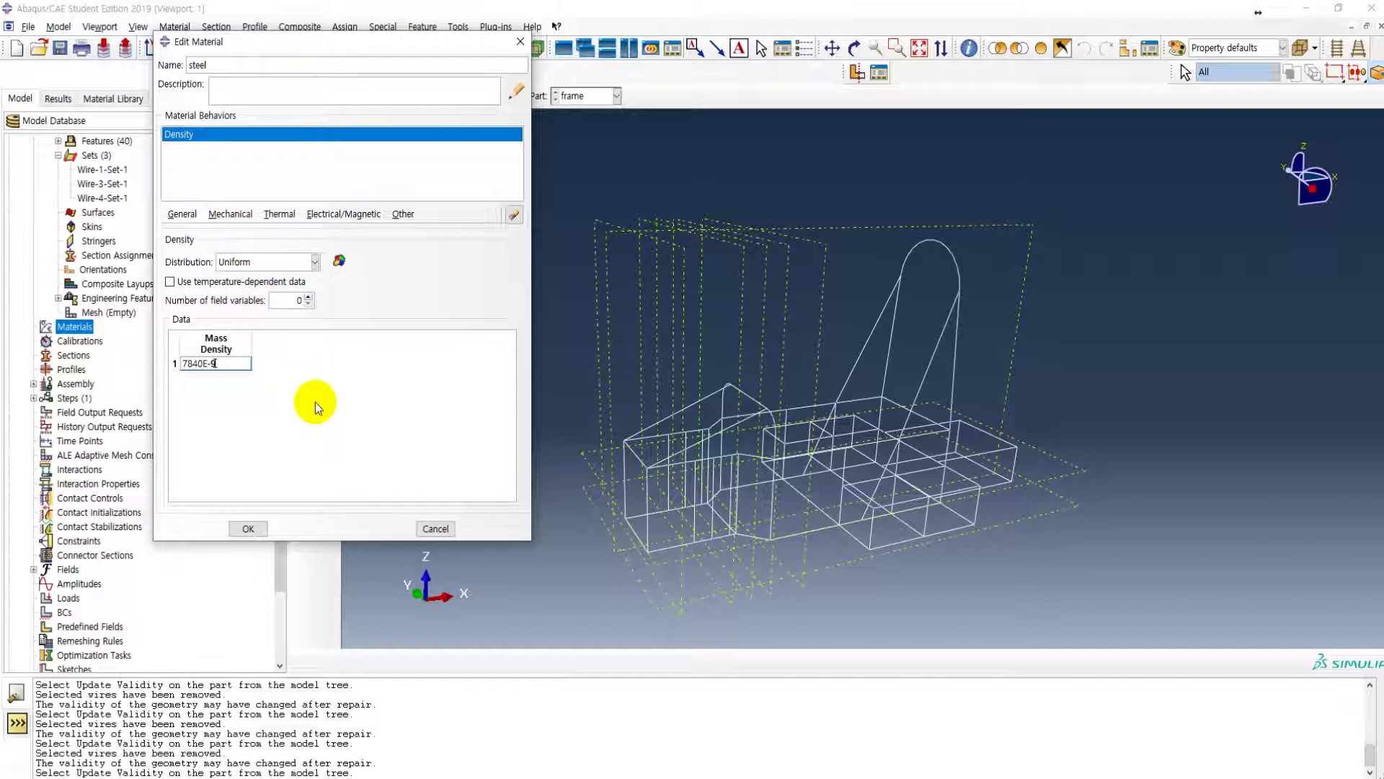
- Give the steel material isotropic elasticity with Young's modulus 210000 and Poisson's ratio 0.3, save it, and expand the materials list
click(231, 214)
mouse_move(270, 230)
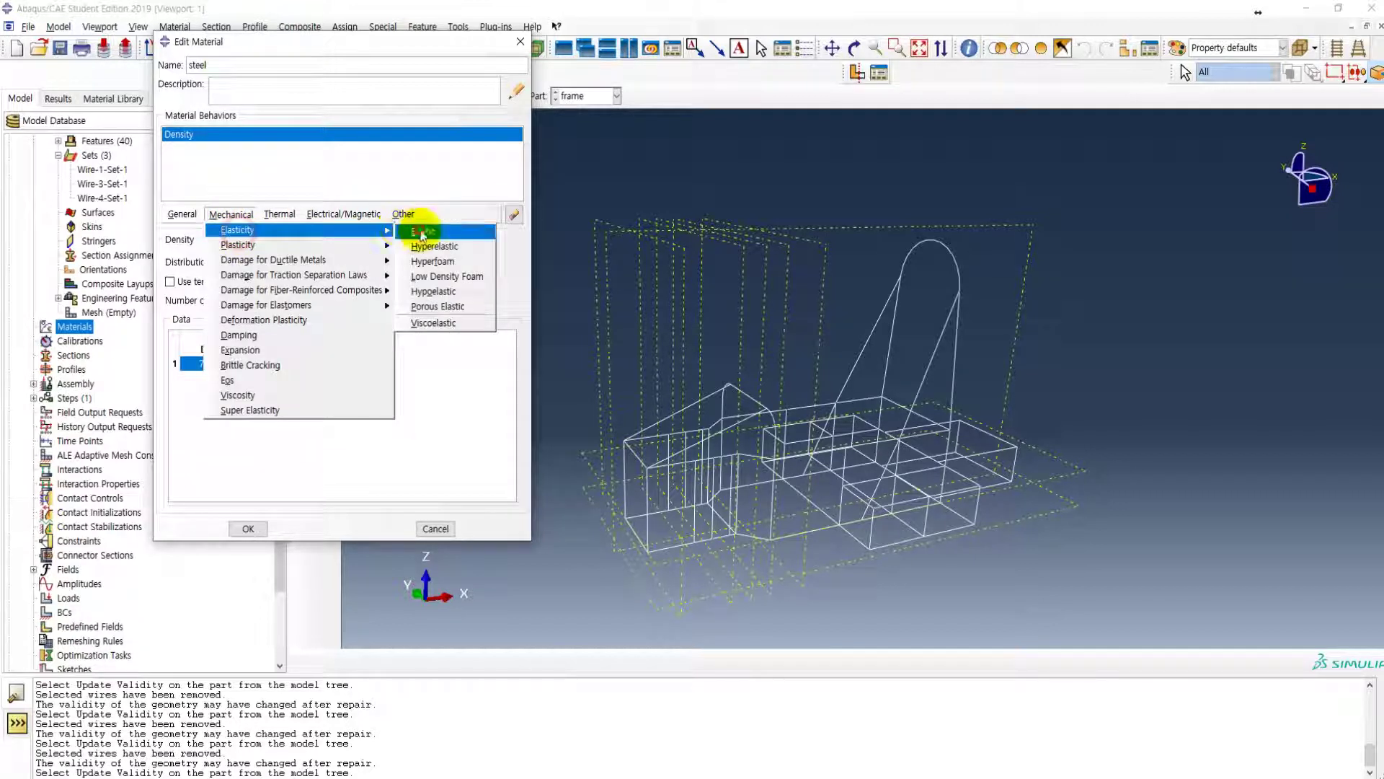
click(418, 232)
click(222, 421)
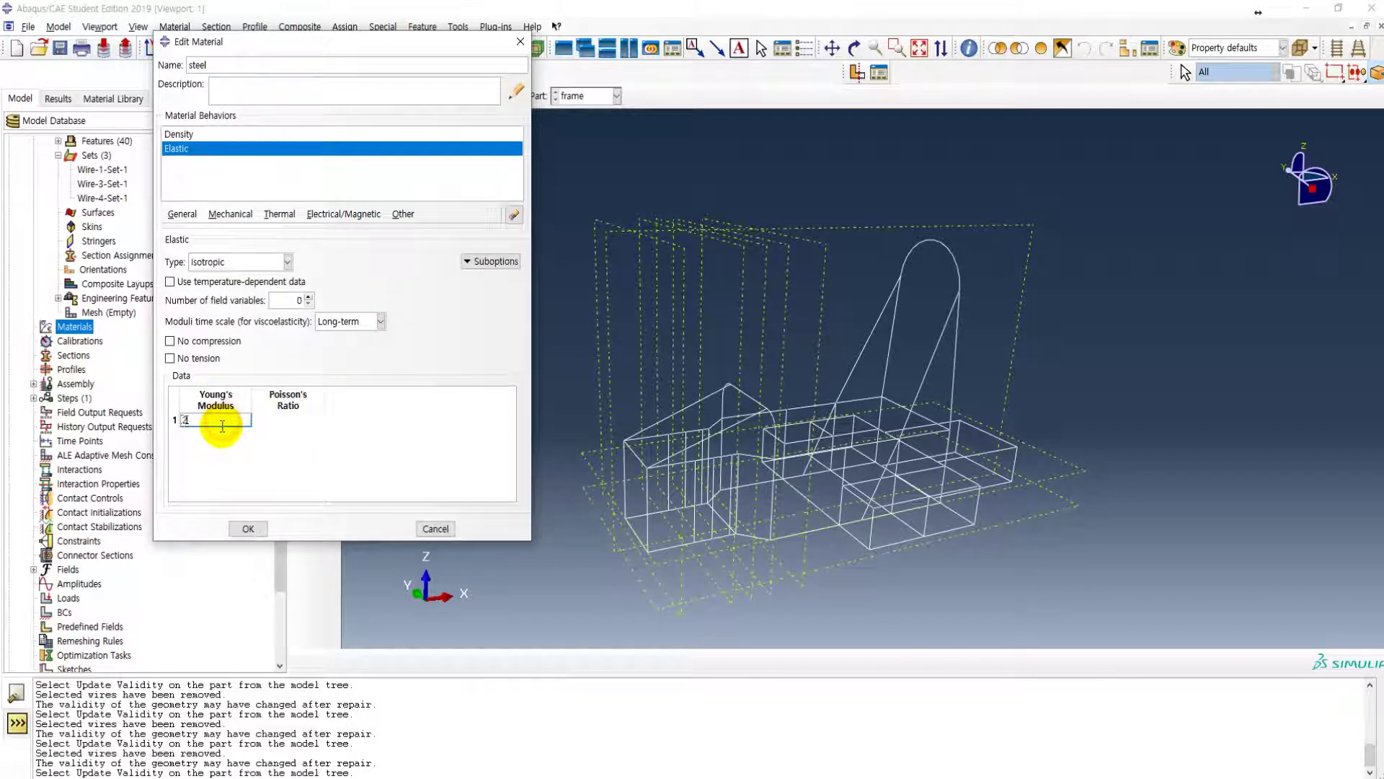
key(Tab)
text(0)
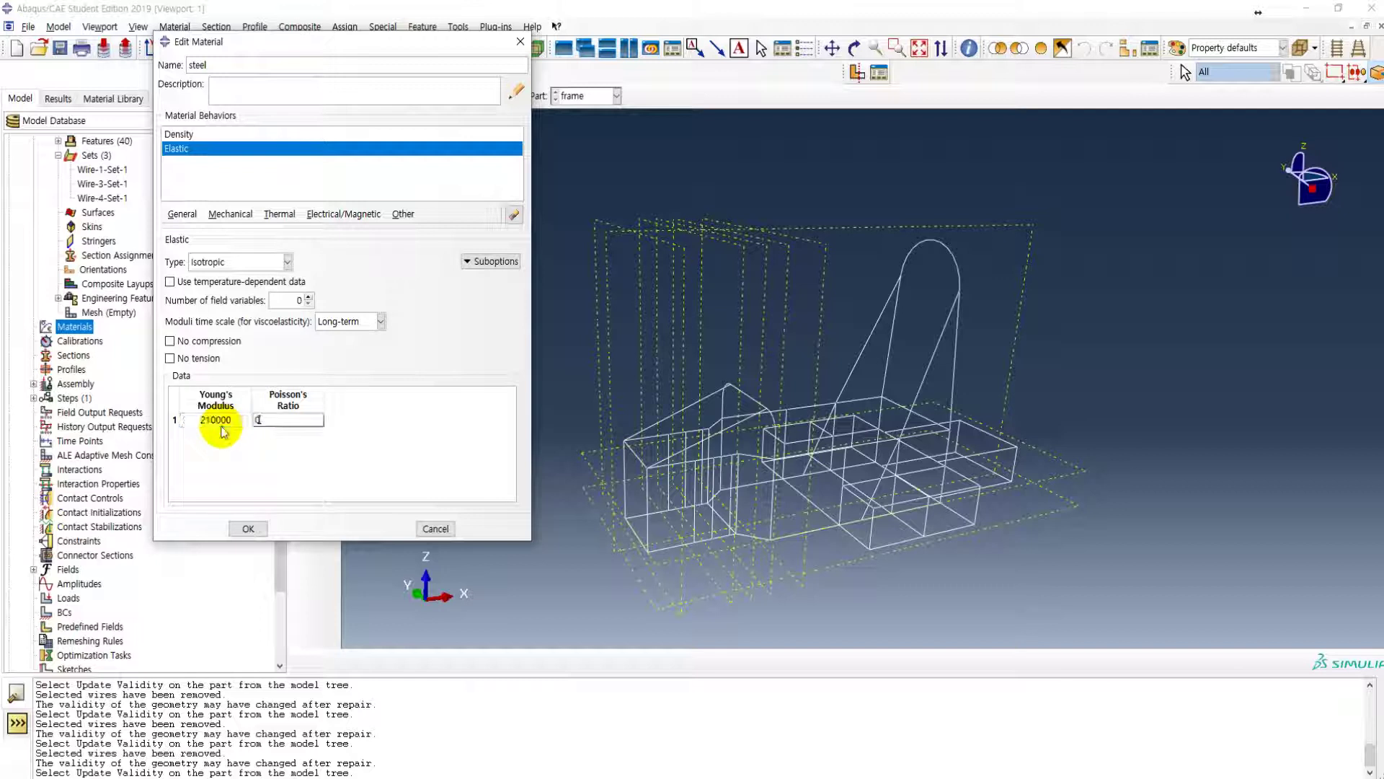
click(252, 527)
click(33, 327)
double_click(65, 326)
click(434, 524)
click(62, 340)
right_click(64, 345)
click(81, 349)
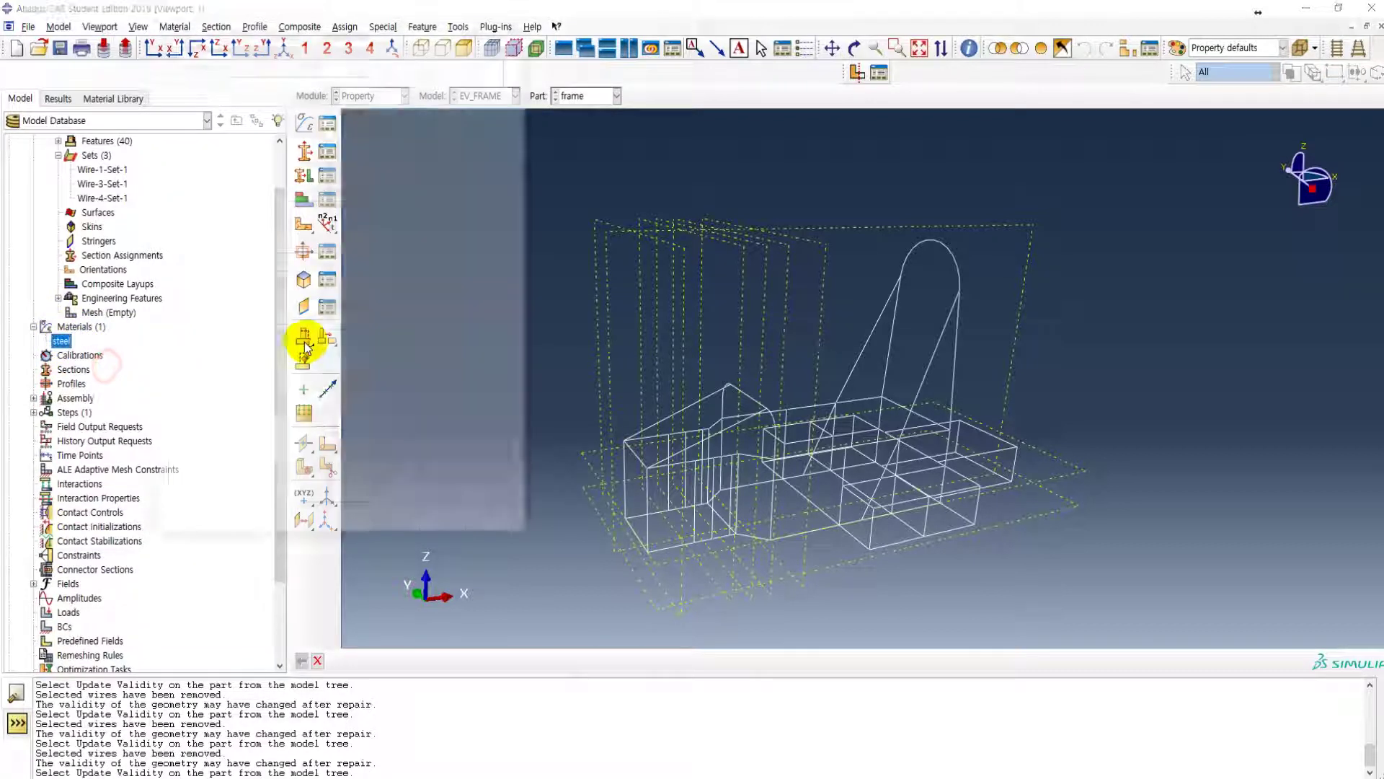
click(434, 527)
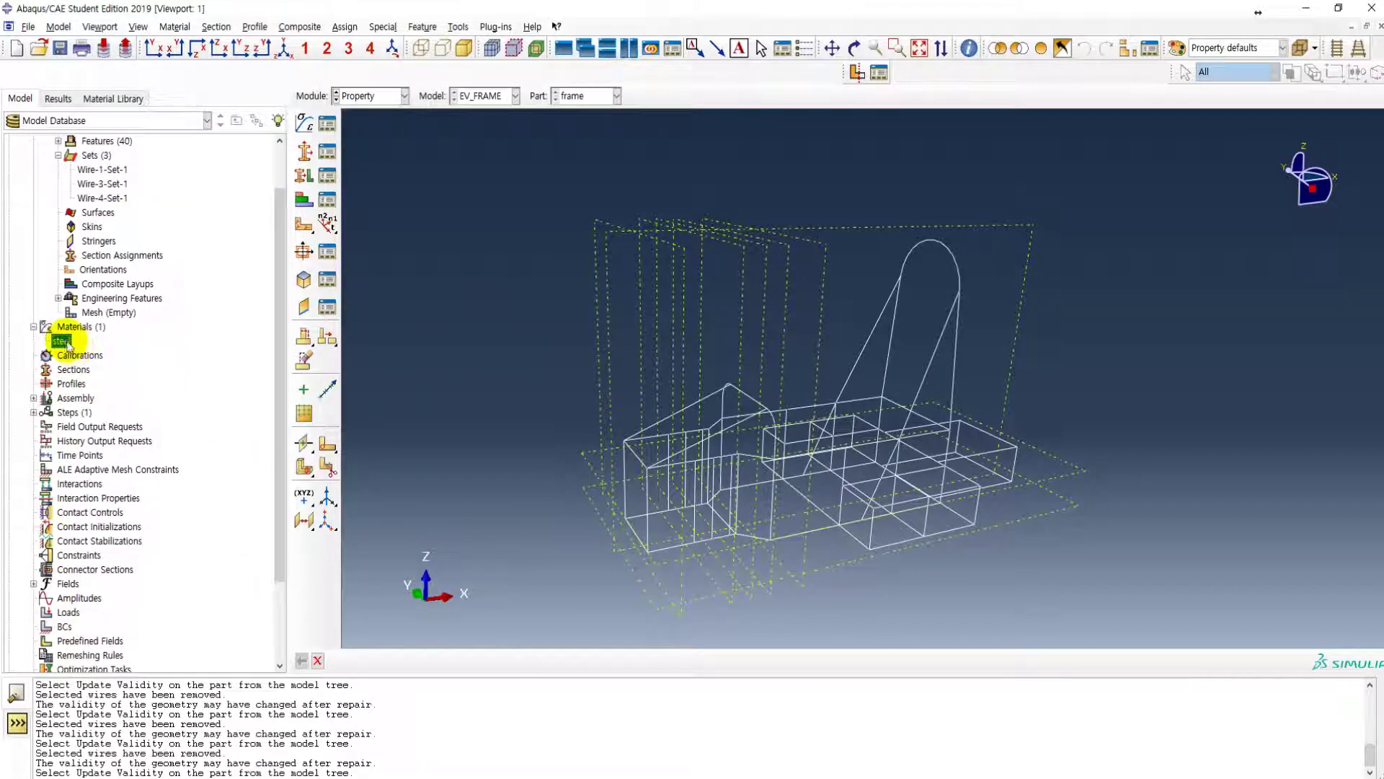
- Rename the steel material to ss400
right_click(64, 340)
click(80, 399)
text(ss400)
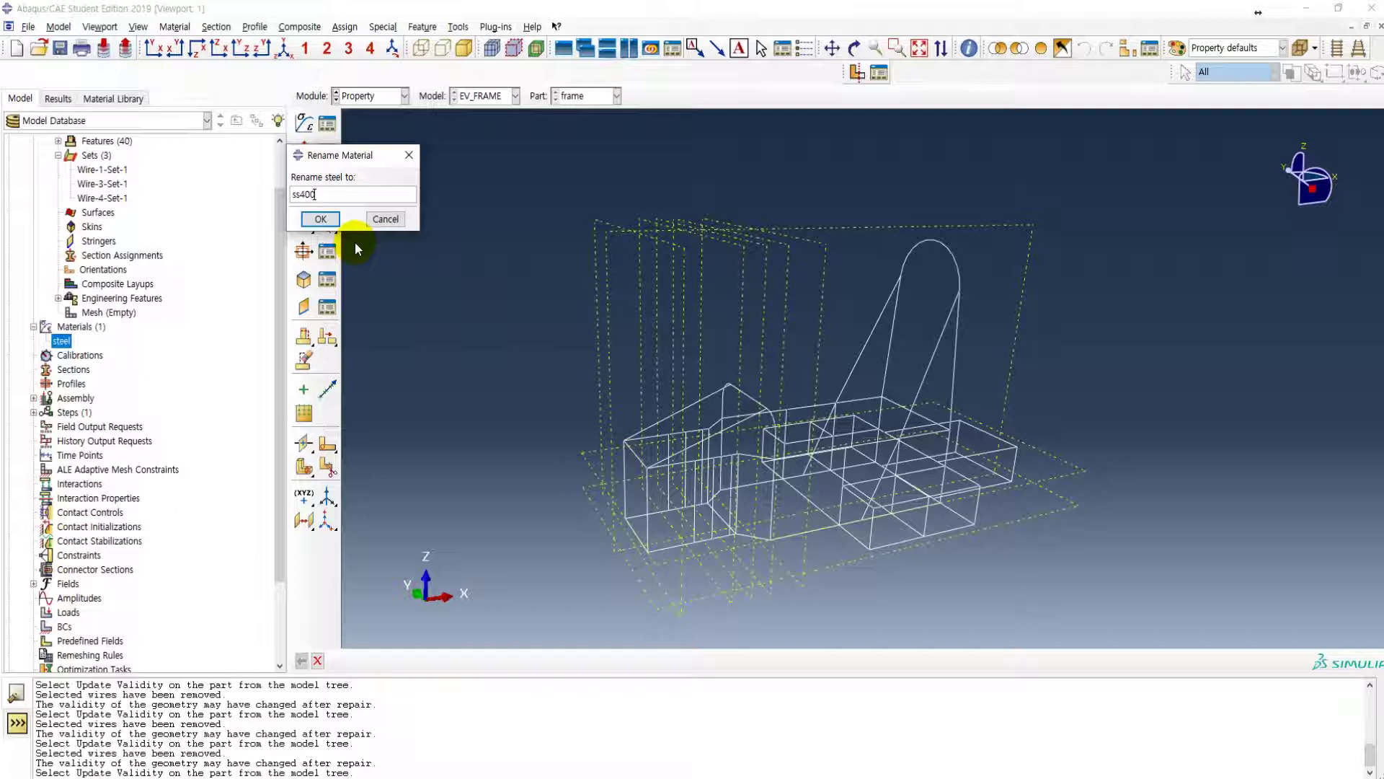
click(321, 219)
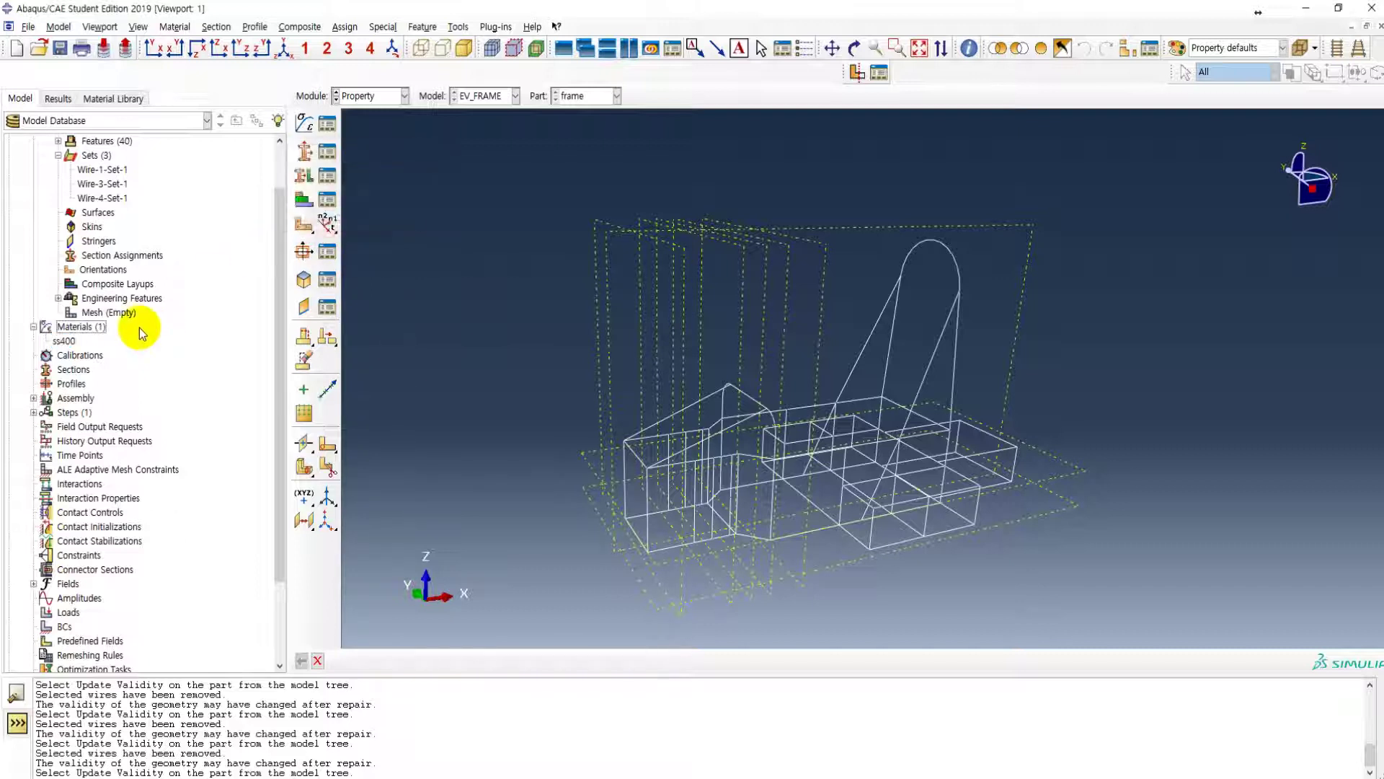
- Create a material named aluminium with a uniform mass density of 2.71E-6, as given on page 17 of 3D_car_frame.pdf
double_click(82, 330)
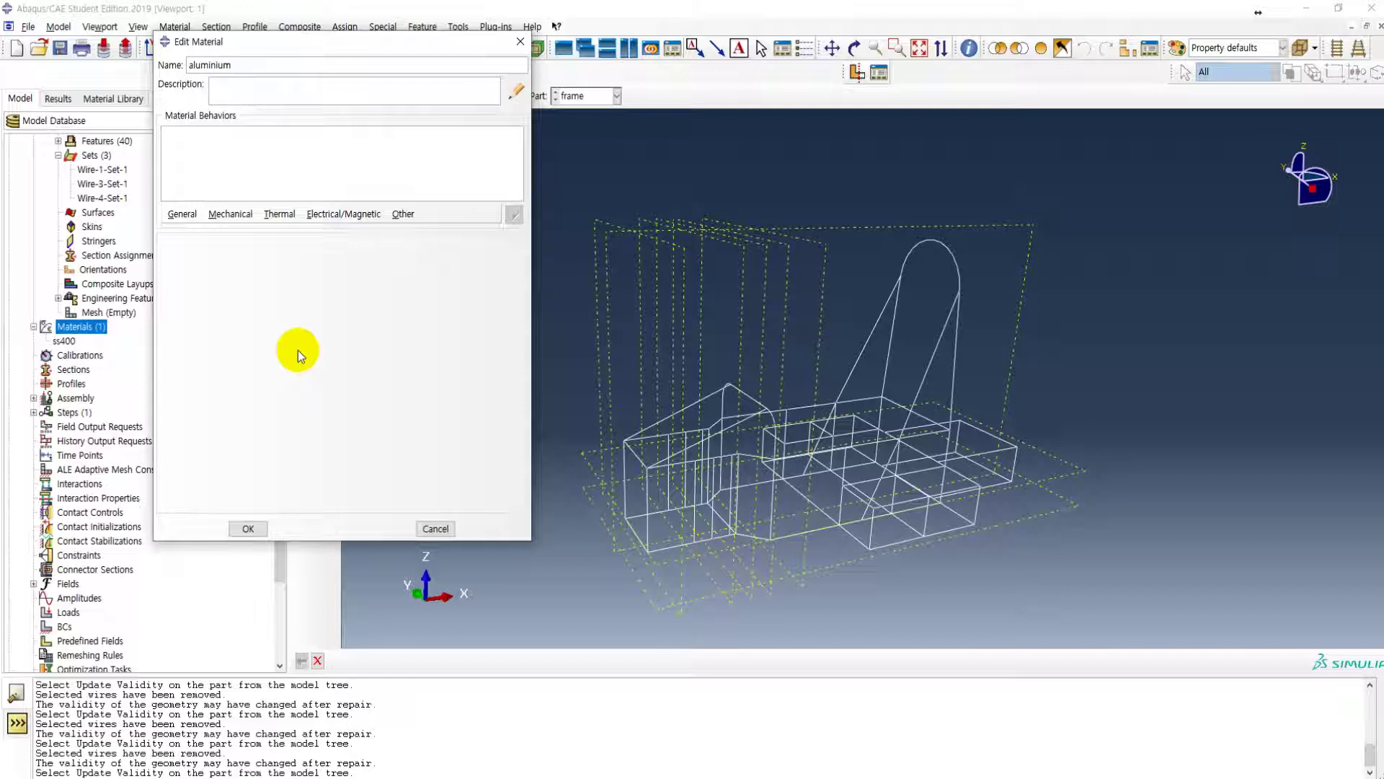
click(183, 214)
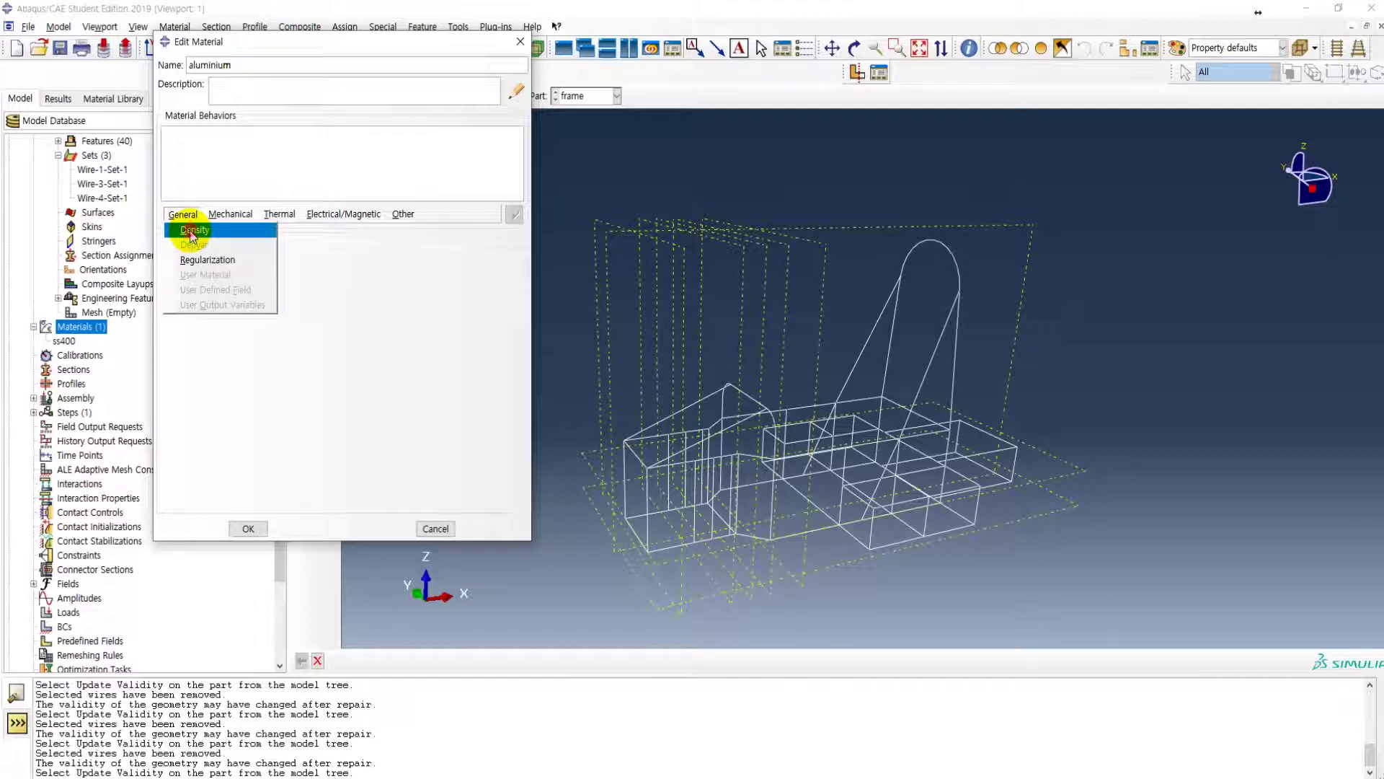
click(192, 231)
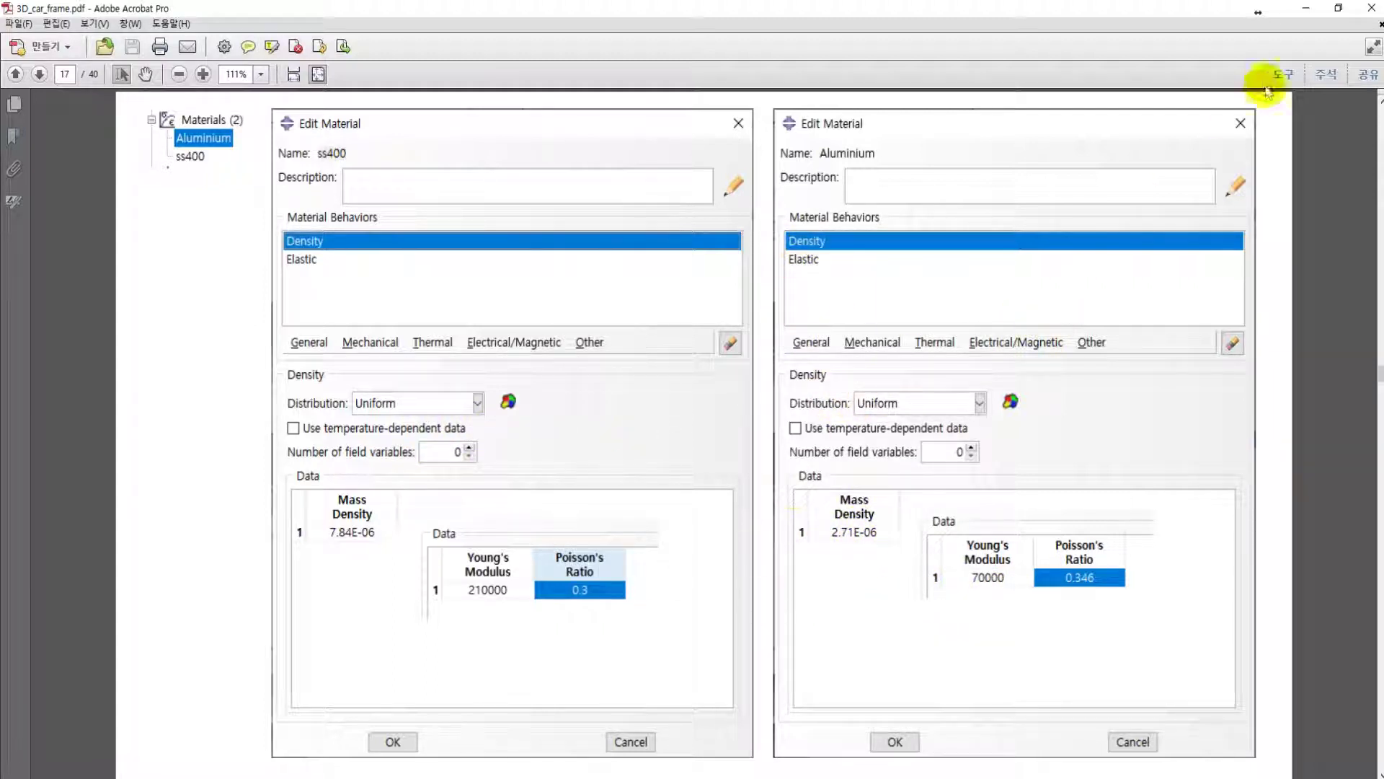
click(1305, 8)
click(216, 362)
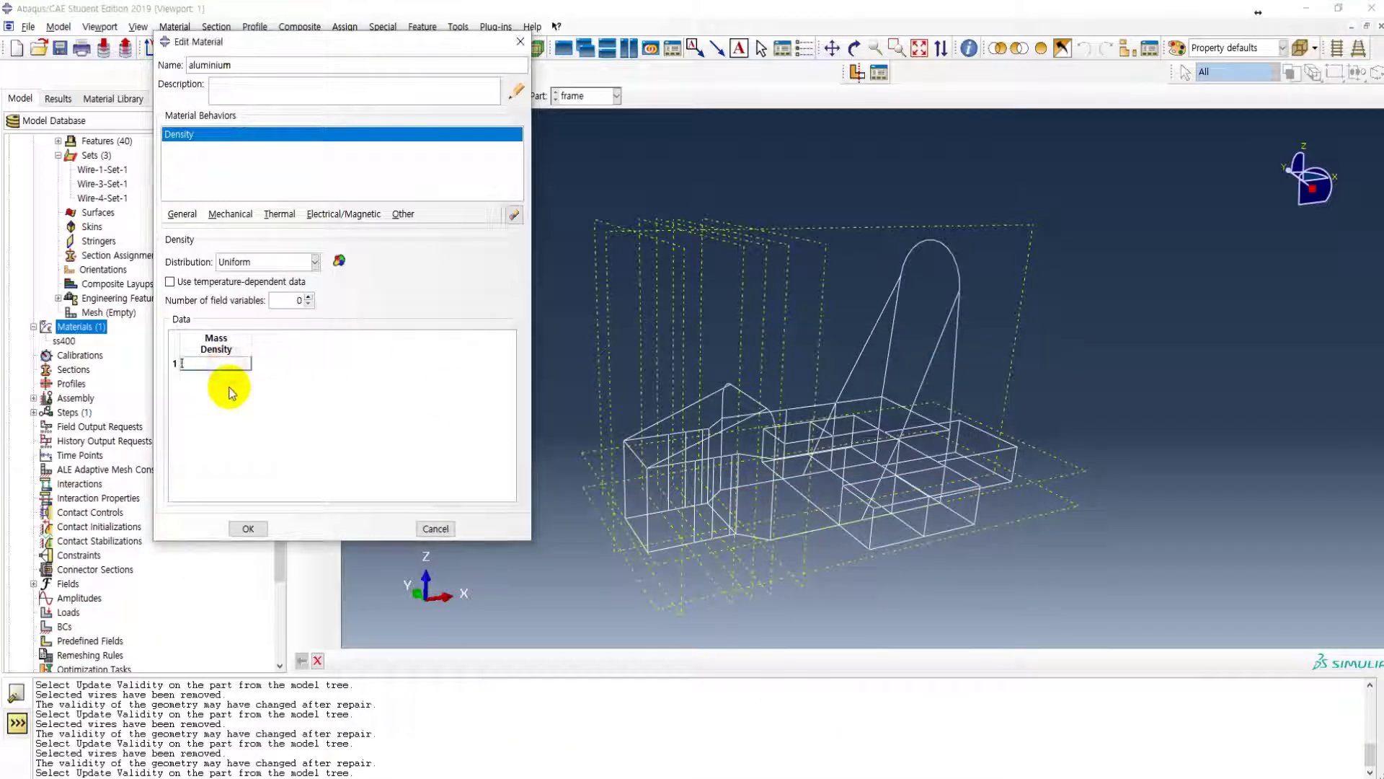
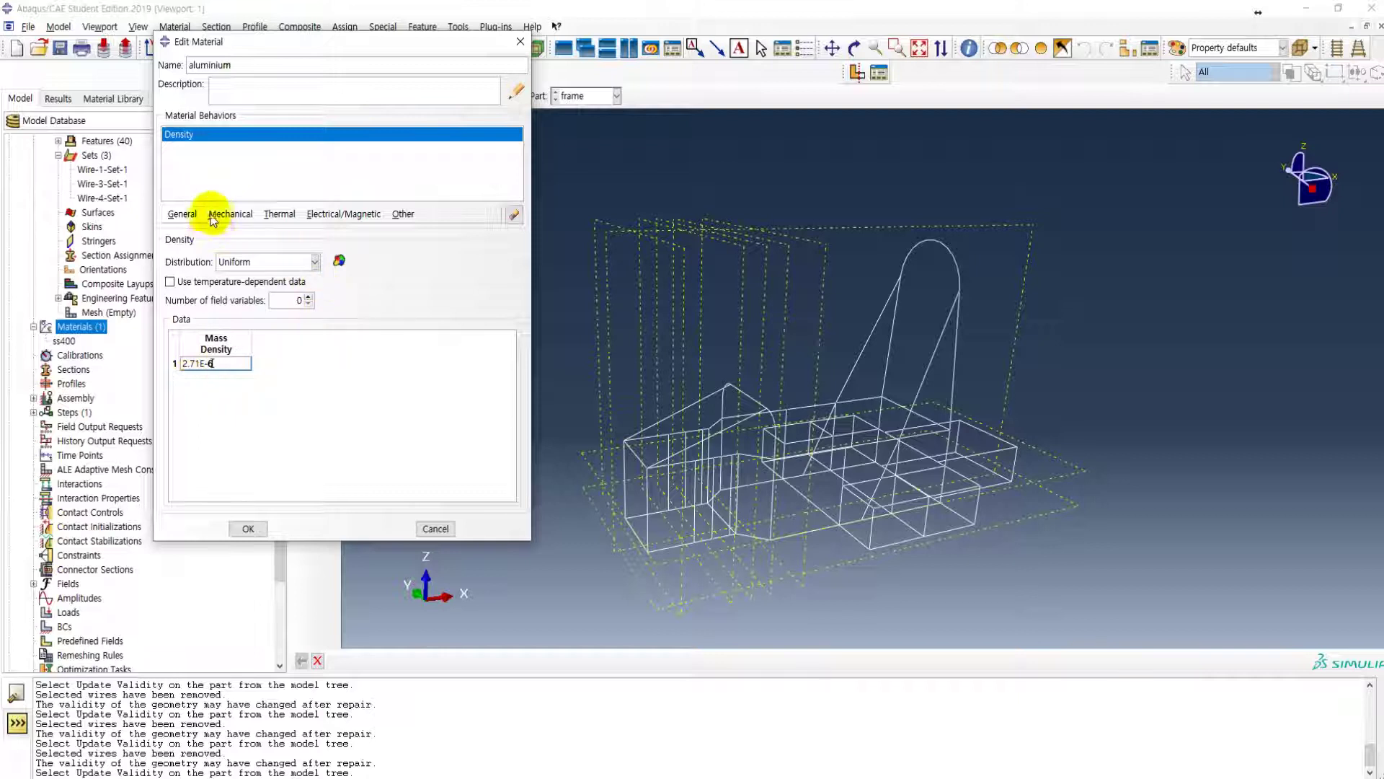
- Give aluminium isotropic elasticity with Young's modulus 70000 and Poisson's ratio 0.346, and save the material
click(230, 214)
mouse_move(266, 236)
click(414, 230)
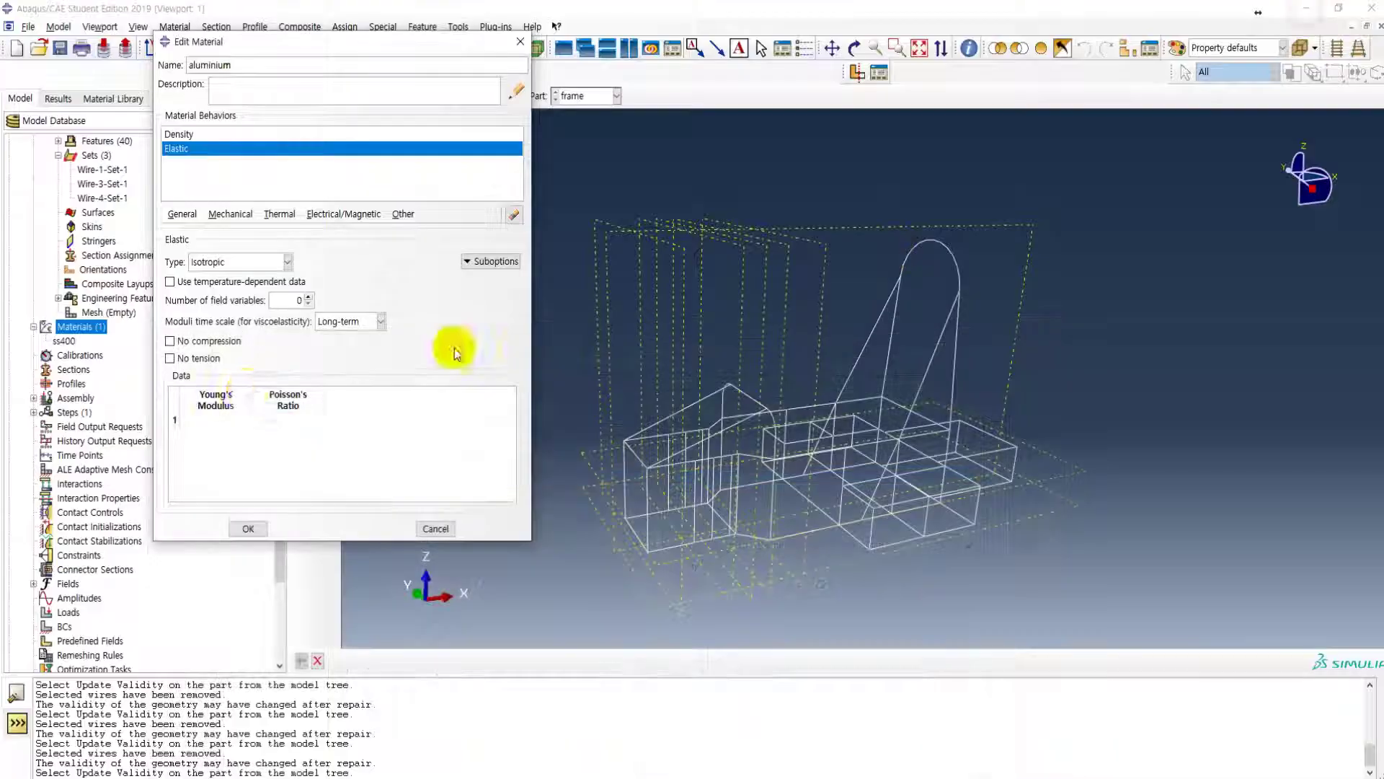
click(206, 420)
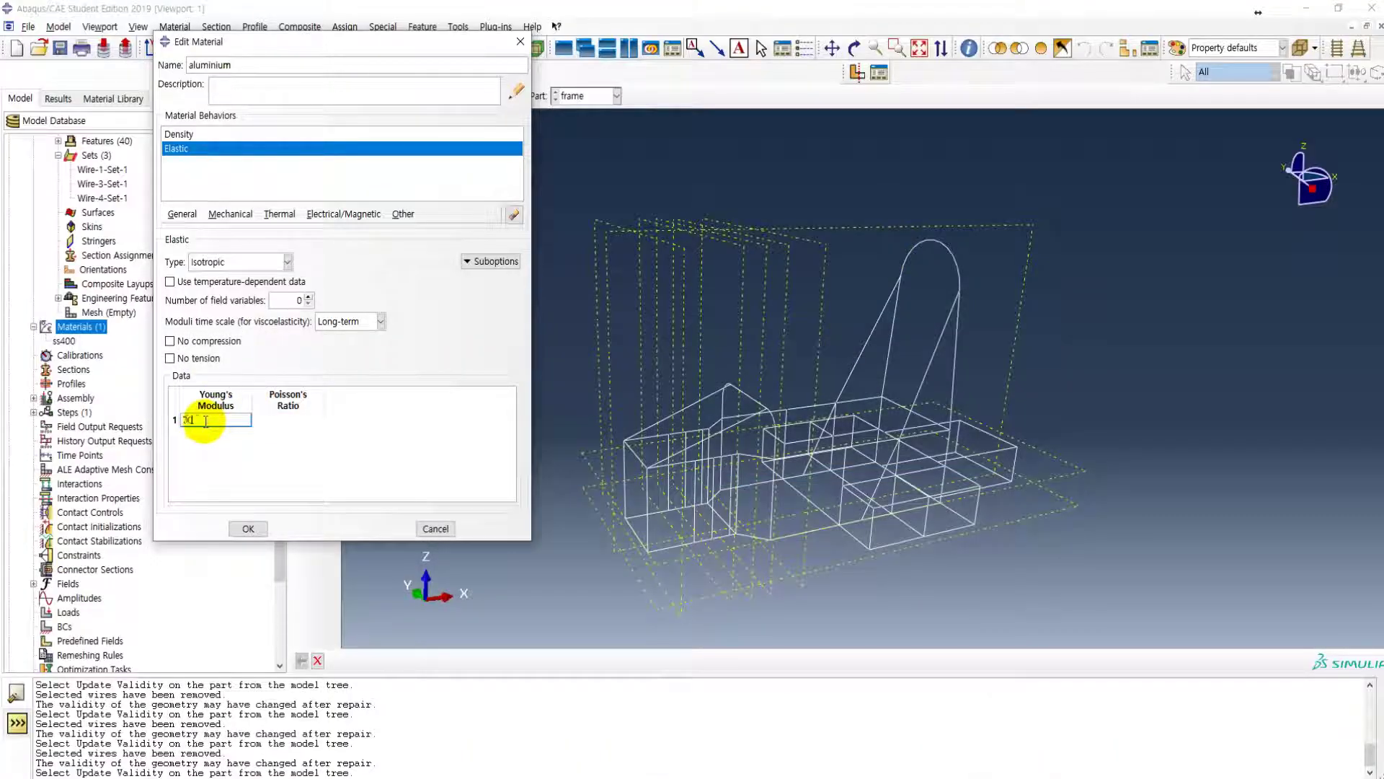
key(Tab)
text(0.34)
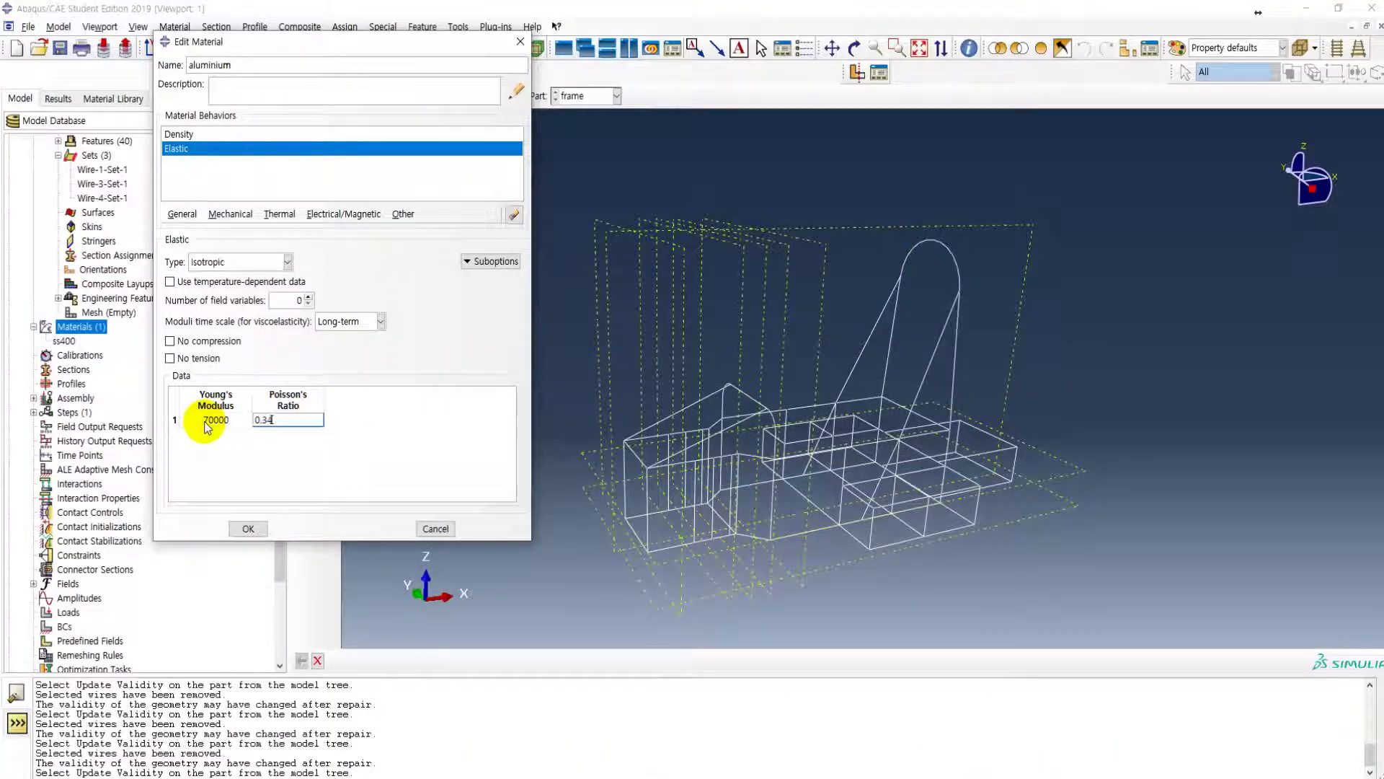
text(6)
click(249, 528)
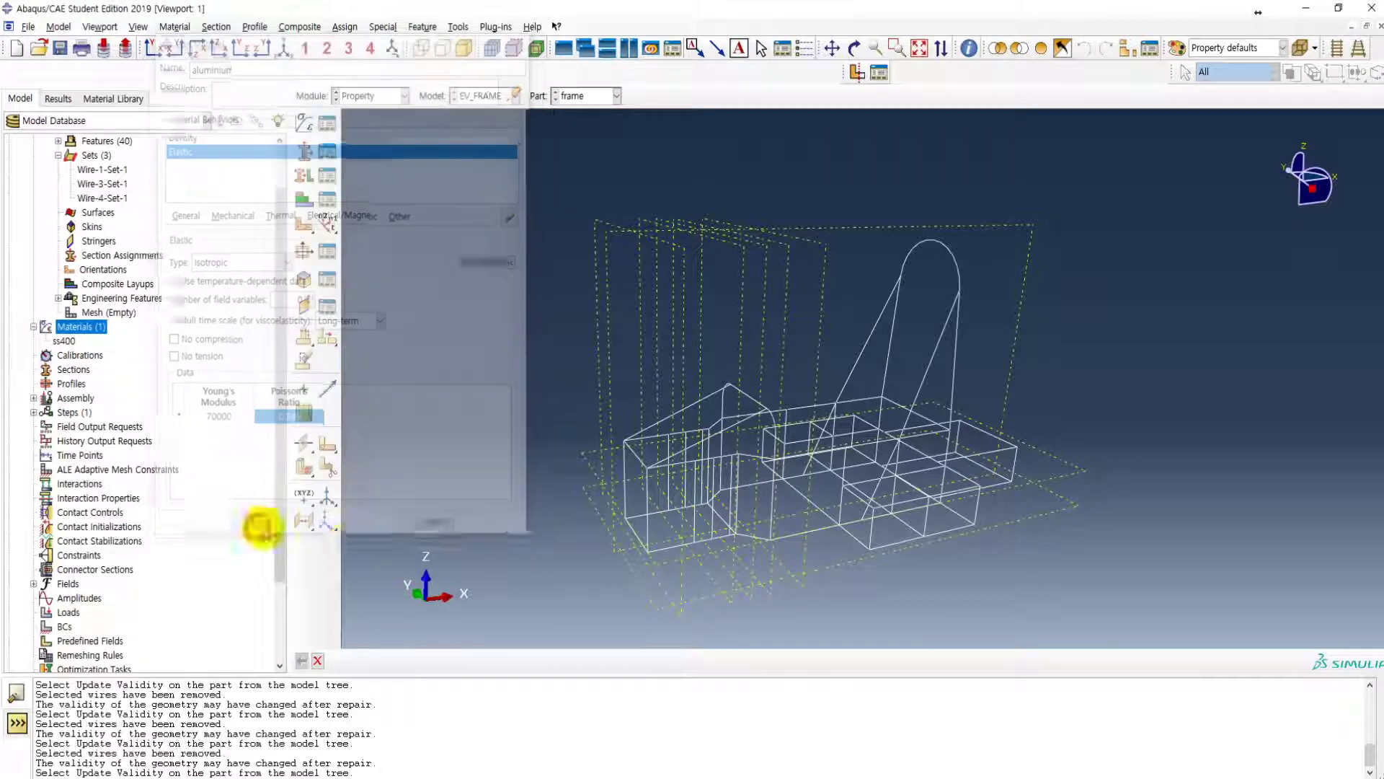
- Set up a box profile named rect_box with width 40, height 20 and uniform thickness 2
click(74, 385)
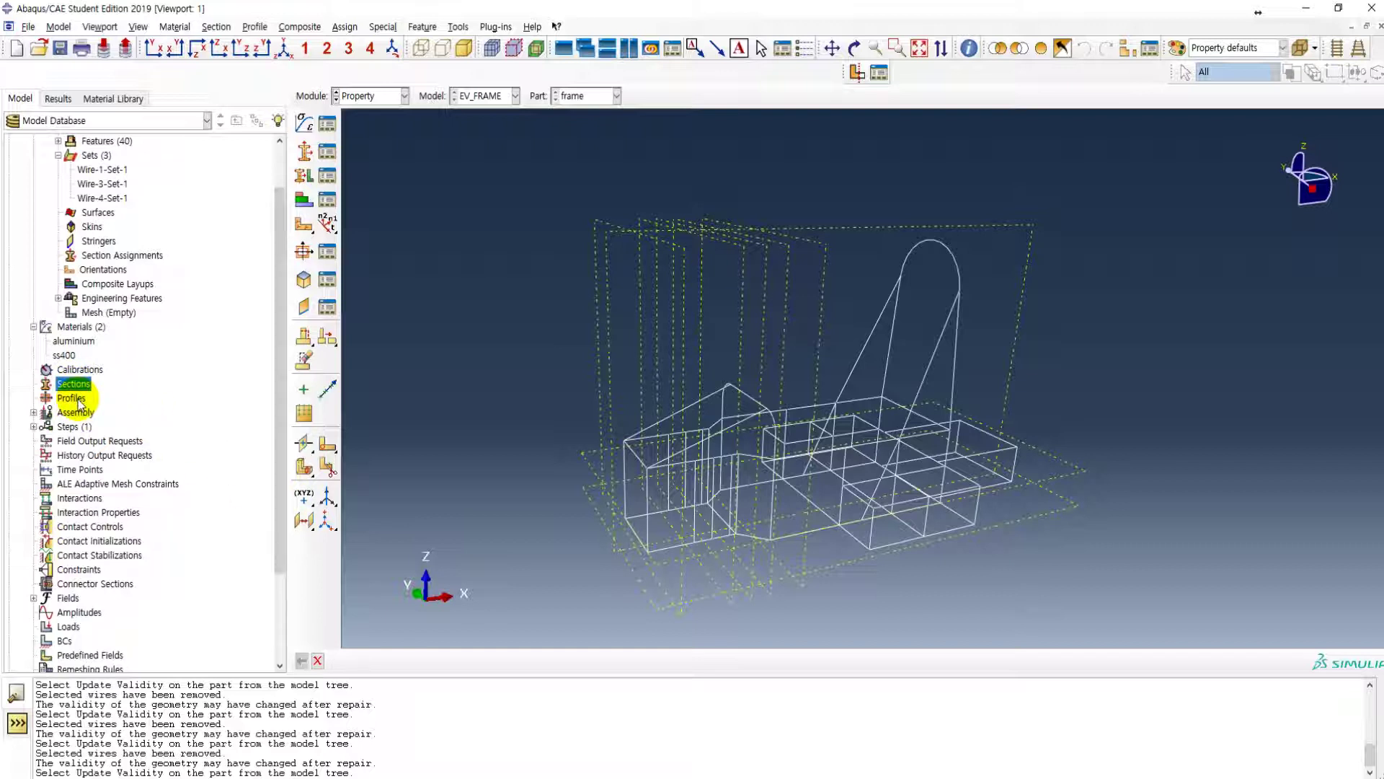
double_click(79, 401)
drag(704, 170, 644, 170)
drag(538, 168, 496, 168)
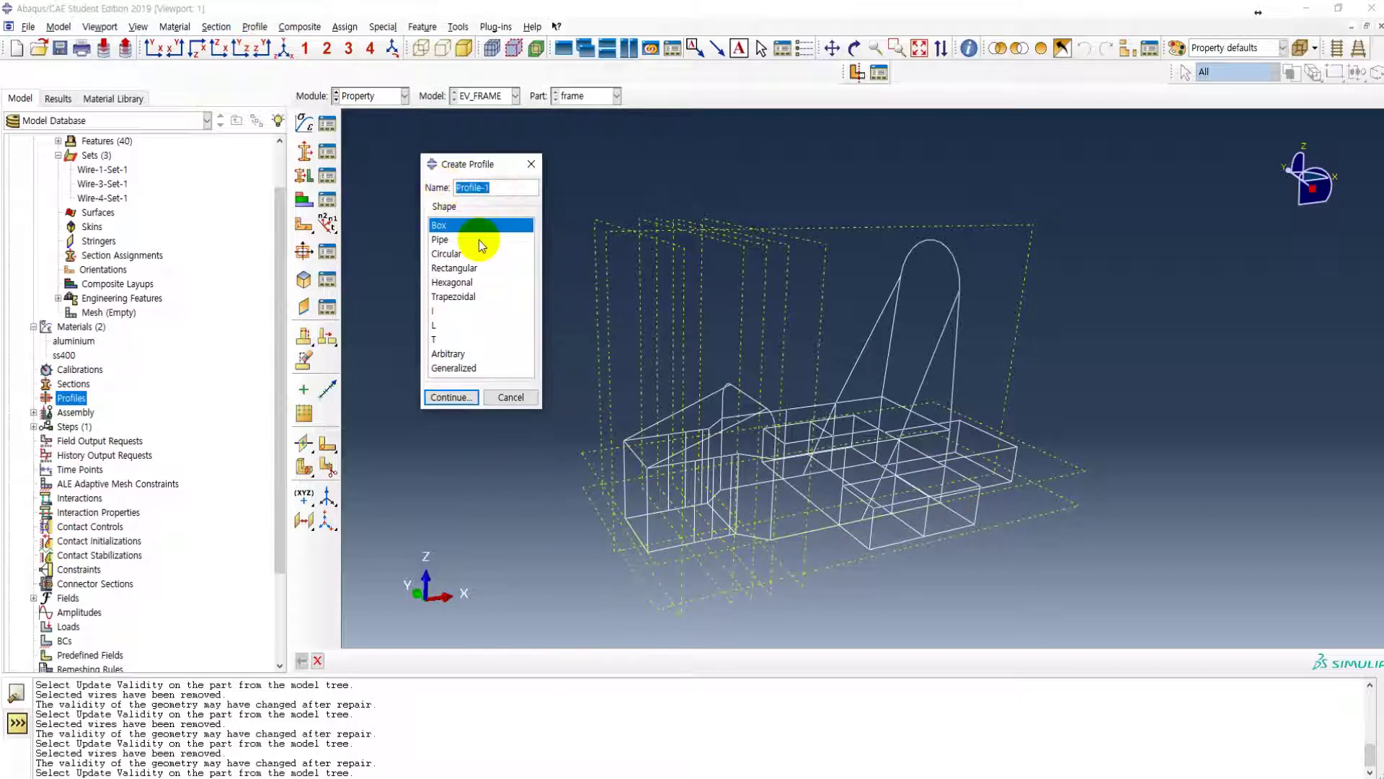
text(rect_box)
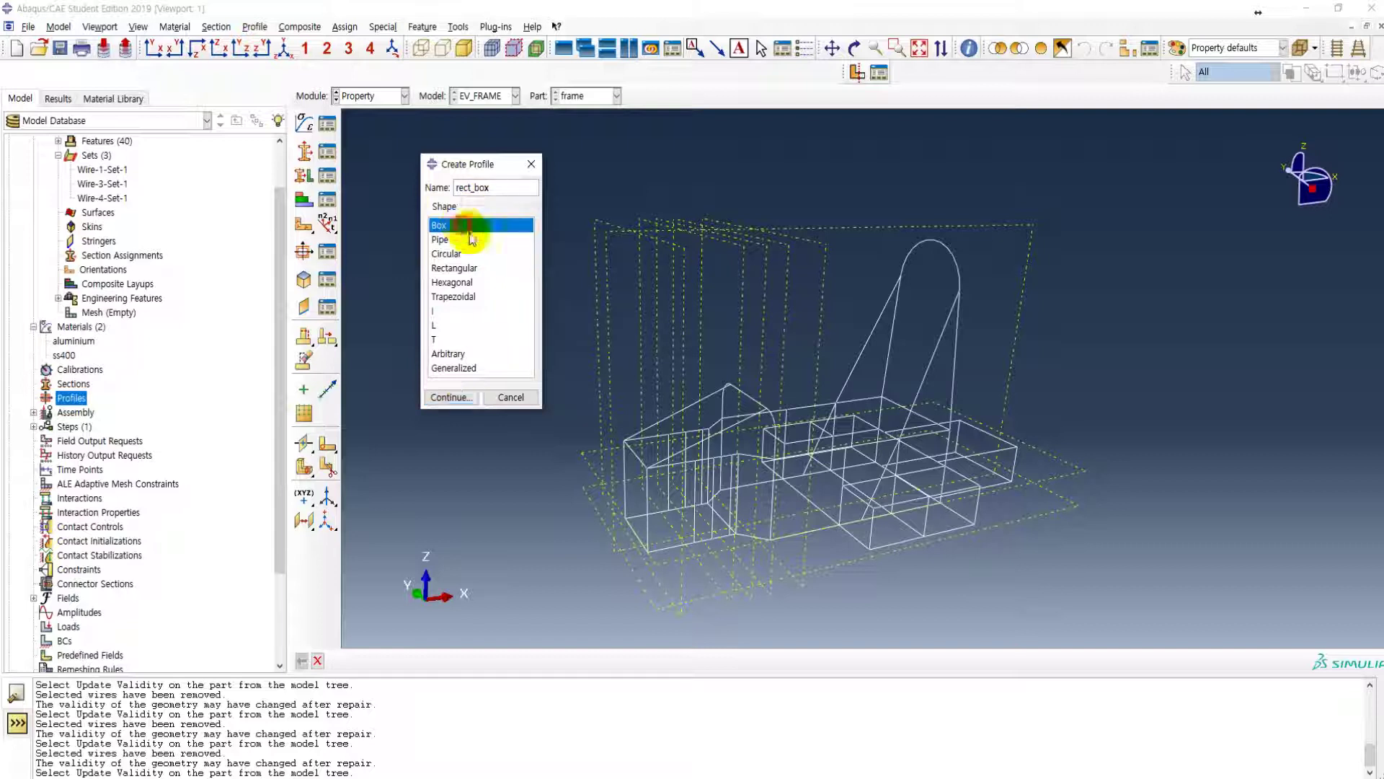
click(448, 396)
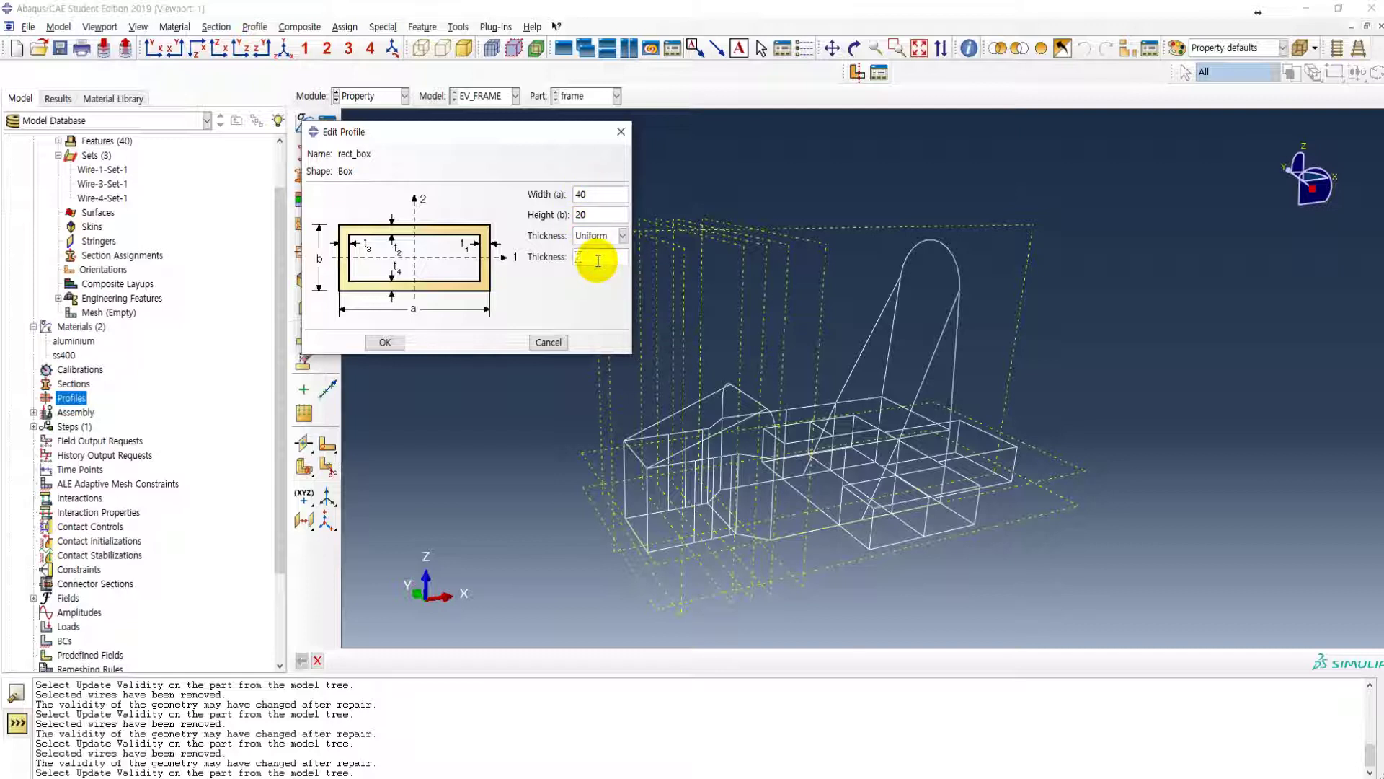
- Check the profile dimensions on page 18 of 3D_car_frame.pdf, accept the rect_box profile, and expand the profiles list
click(612, 436)
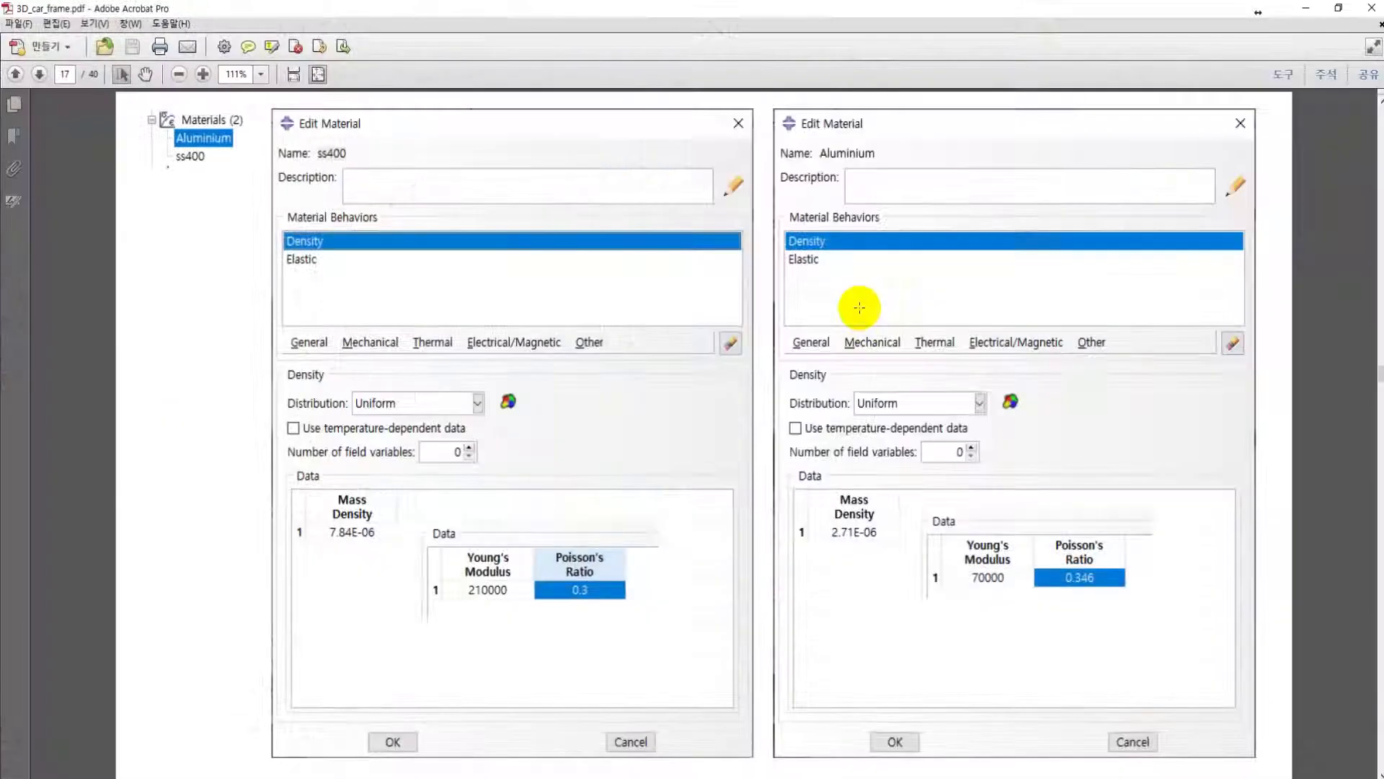
scroll(721, 360, down, 1)
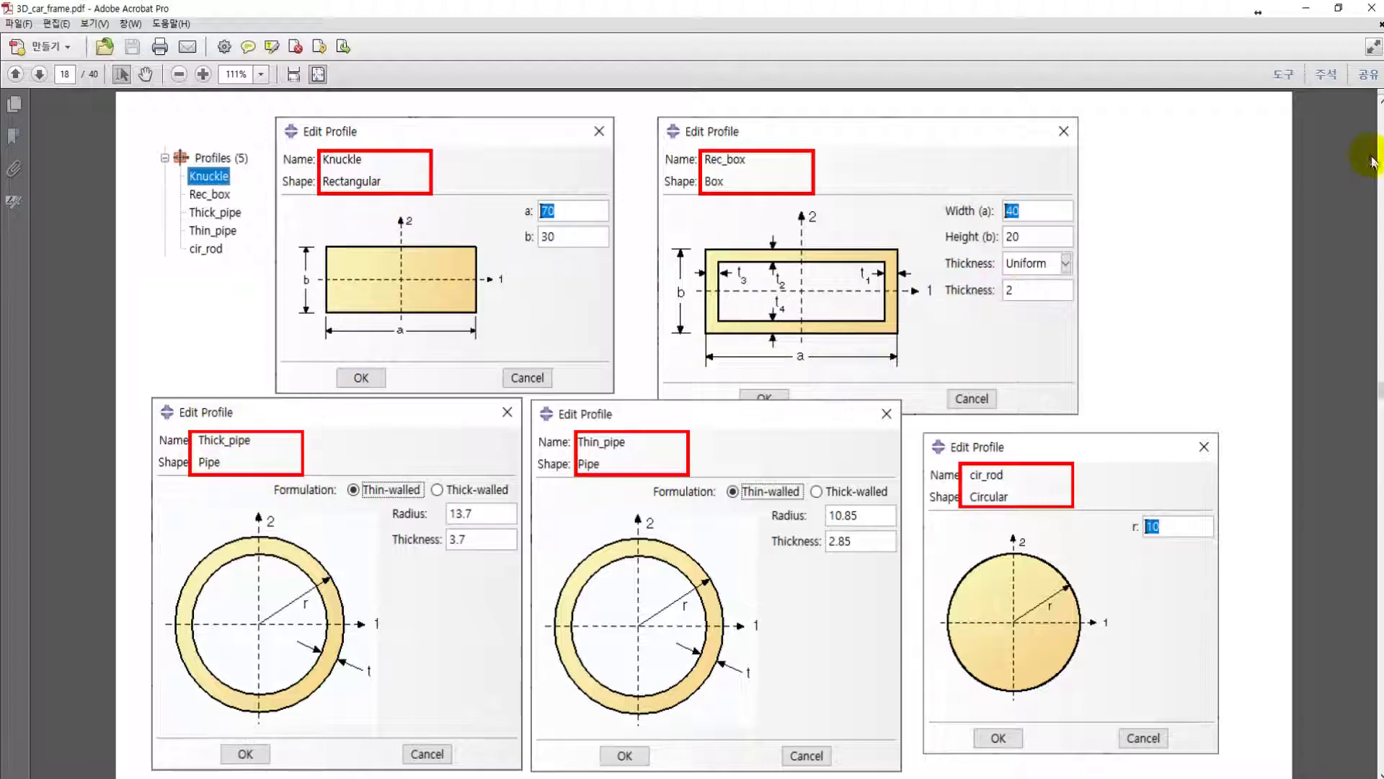
scroll(1129, 259, up, 2)
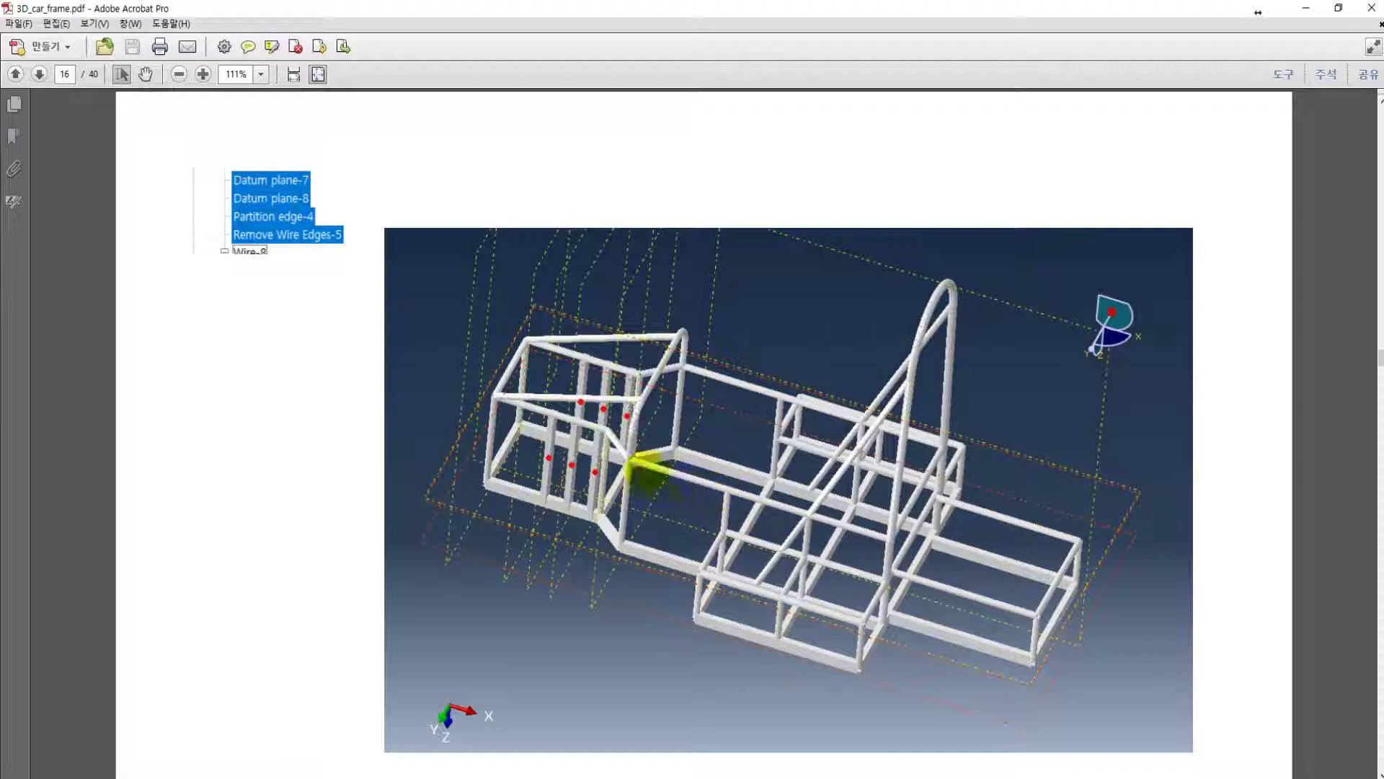
key(Right)
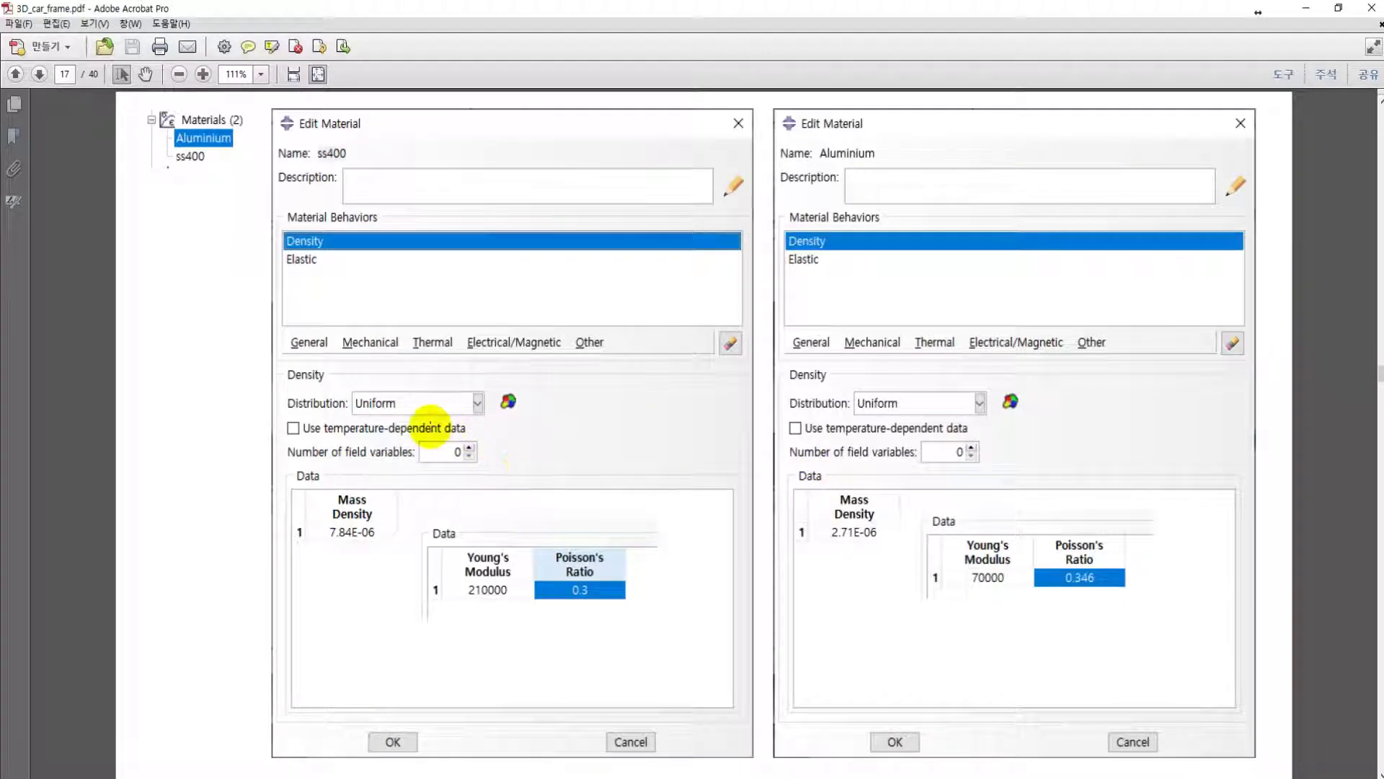
key(Right)
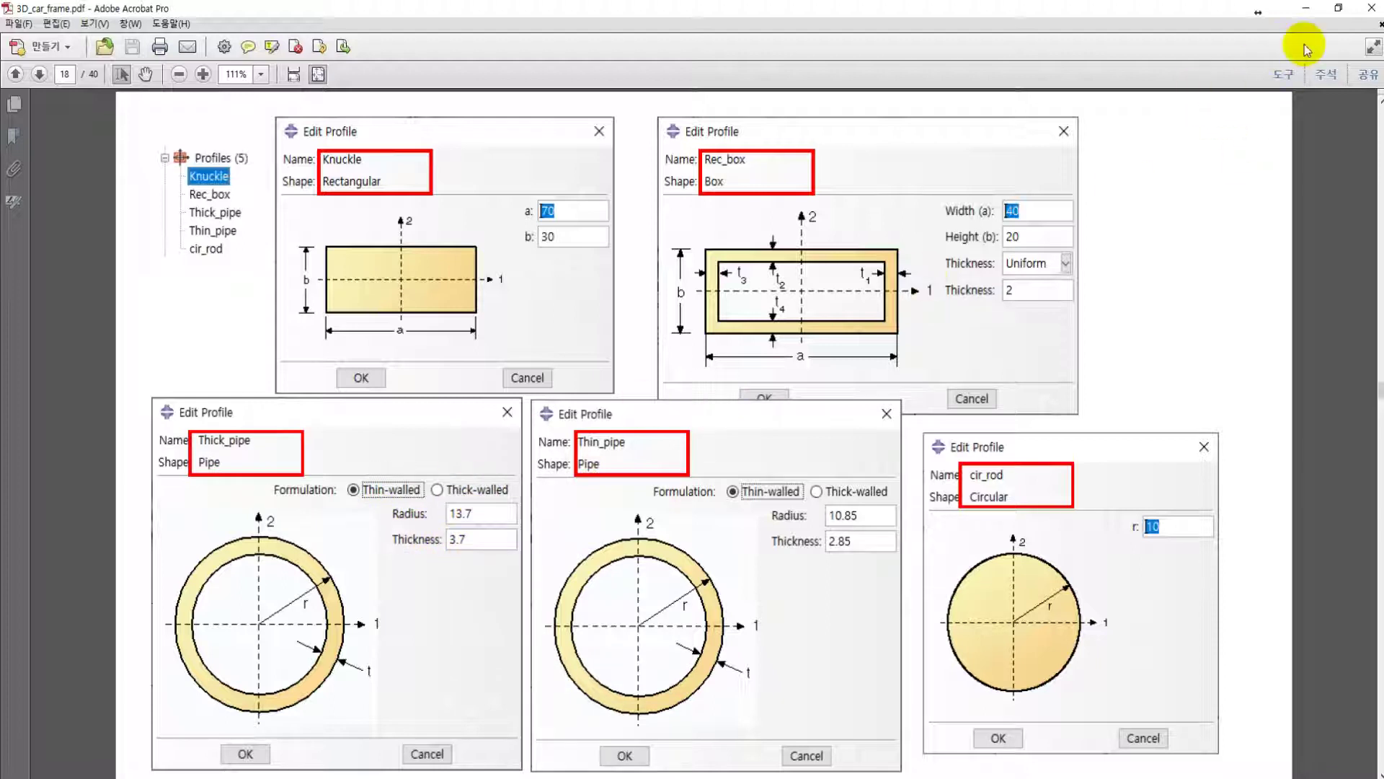
click(1306, 8)
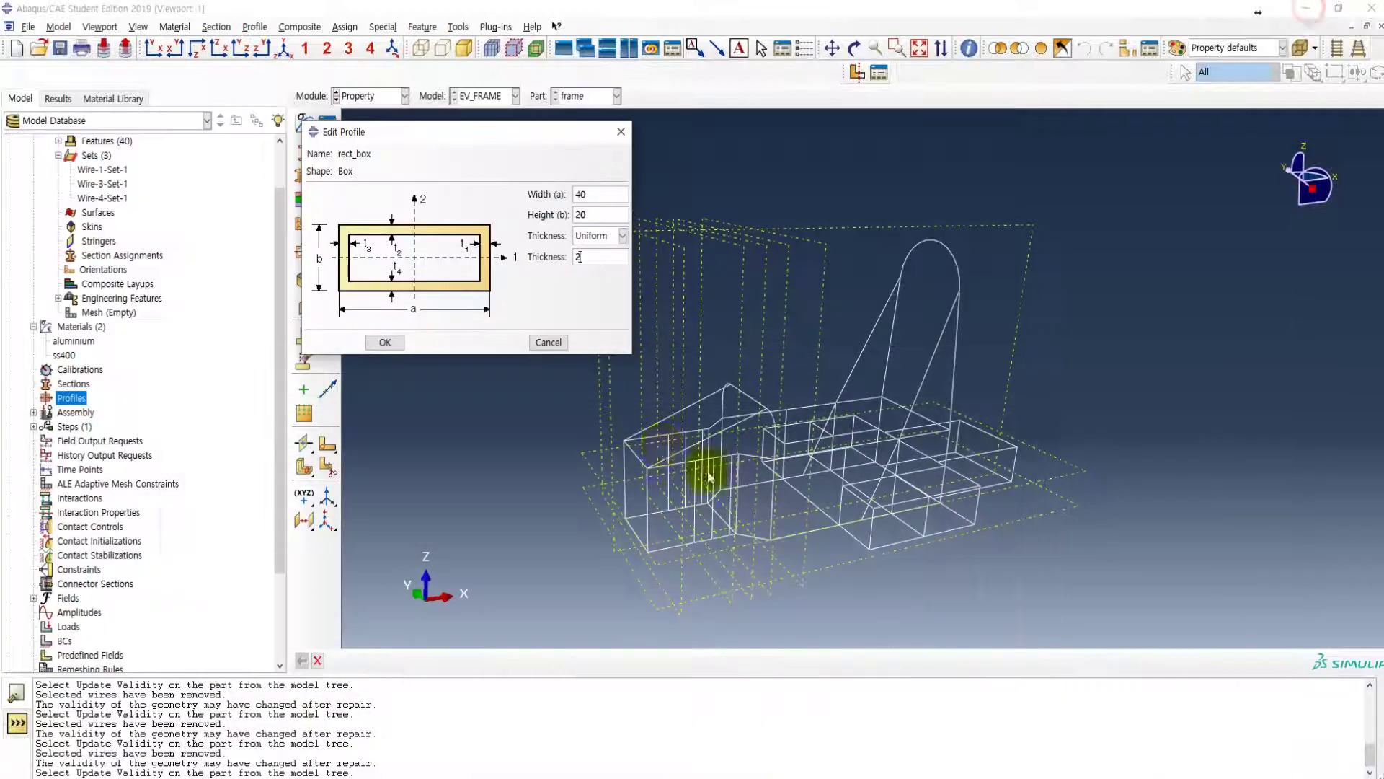
click(385, 343)
click(34, 398)
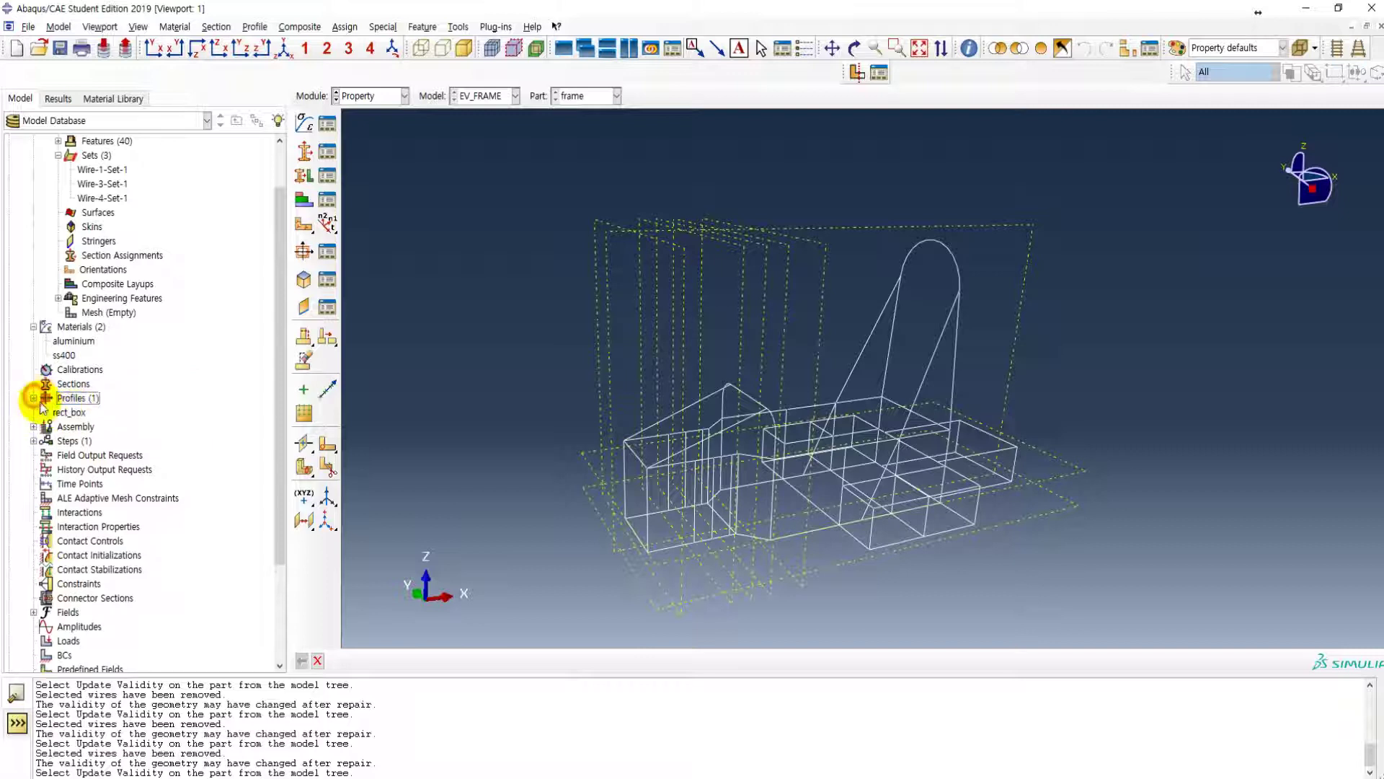
- Create a thin-walled pipe profile named thick_pipe with radius 13.7 and thickness 3.7
double_click(69, 399)
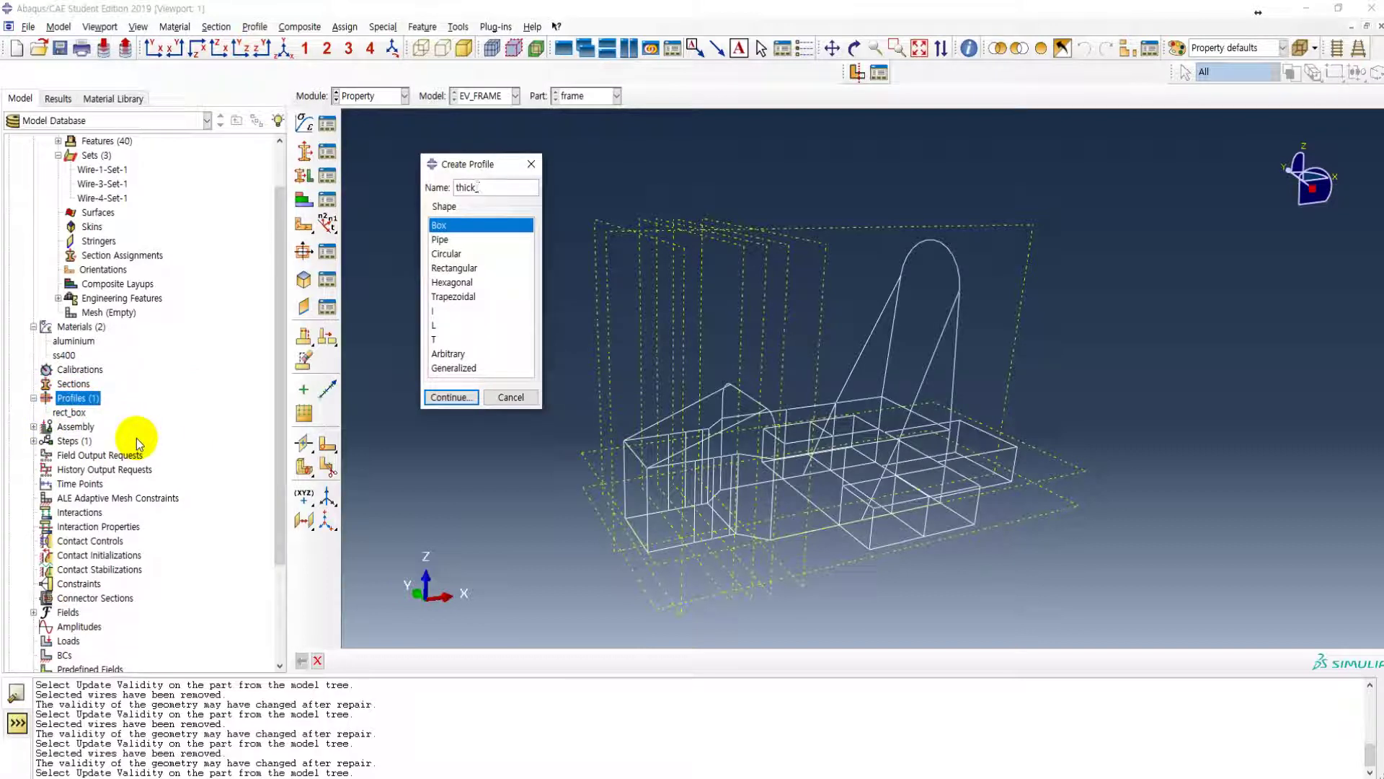
click(440, 240)
click(450, 397)
click(903, 248)
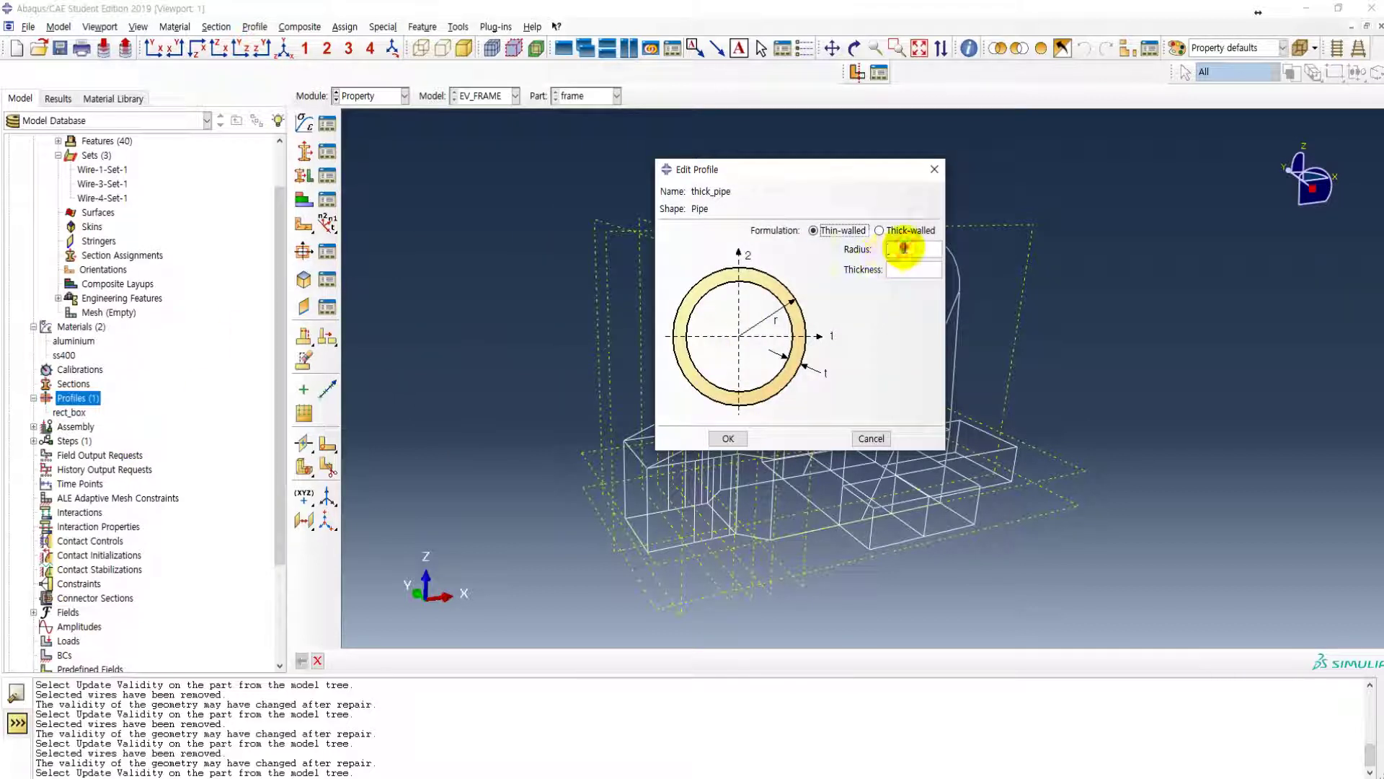
text(13.7)
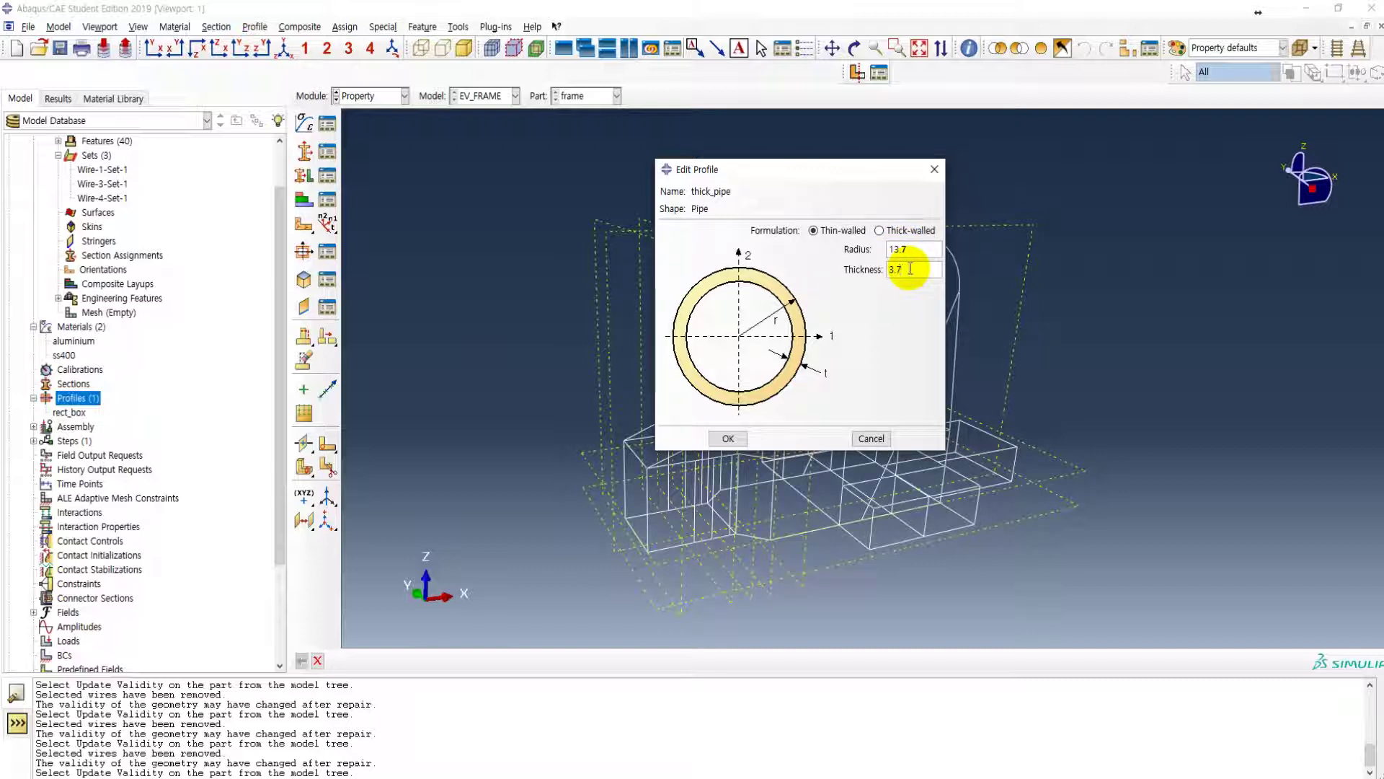
click(729, 438)
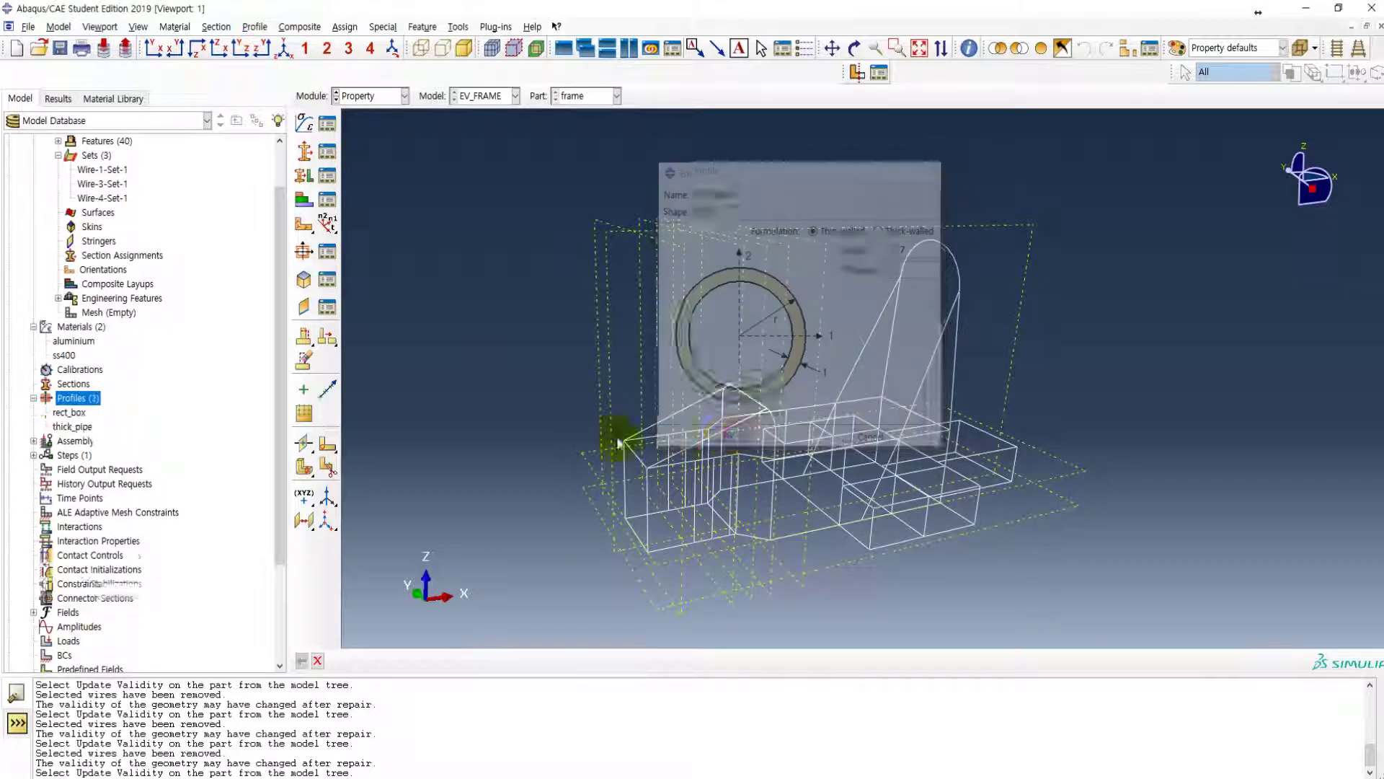
- Create a thin-walled pipe profile named thin_pipe with radius 10.85 and thickness 2.85, following page 18 of 3D_car_frame.pdf
double_click(77, 398)
text(thin_pipe)
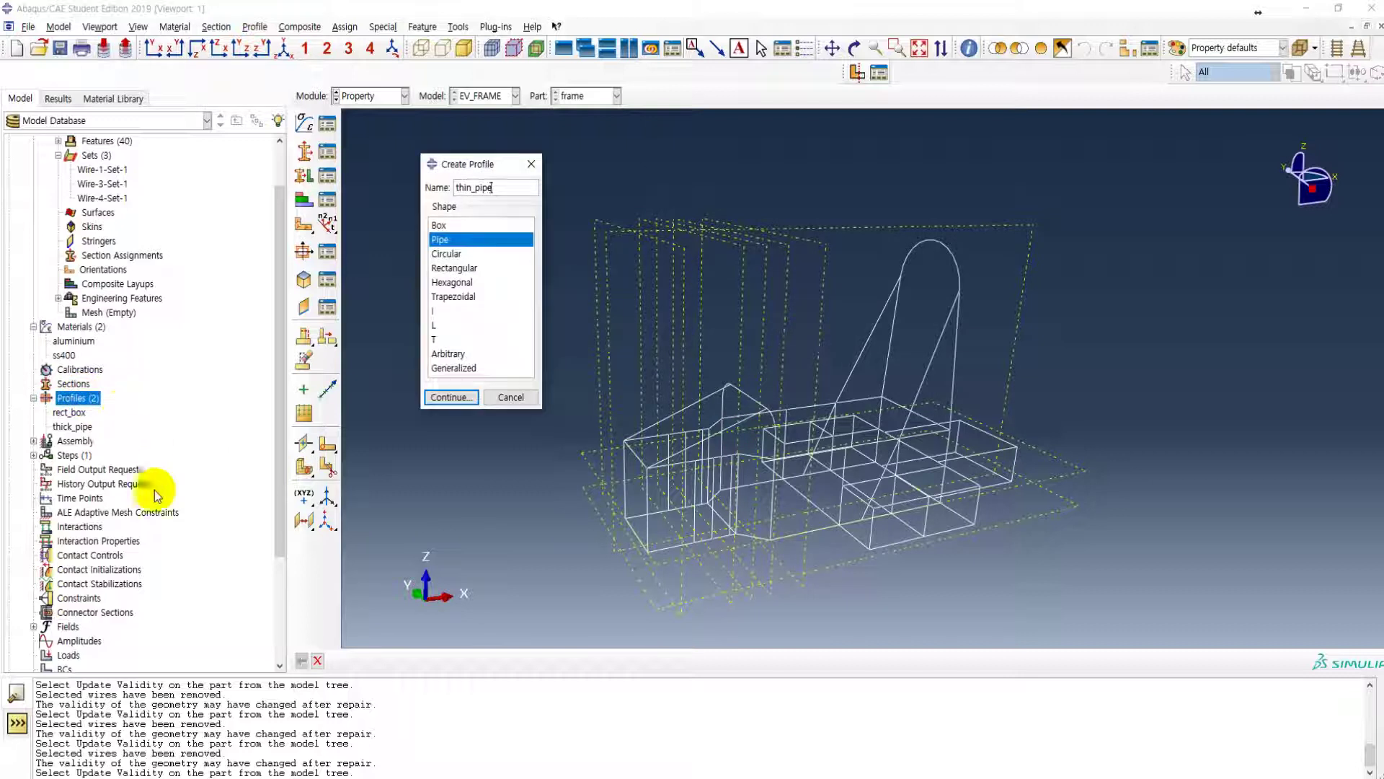
click(450, 397)
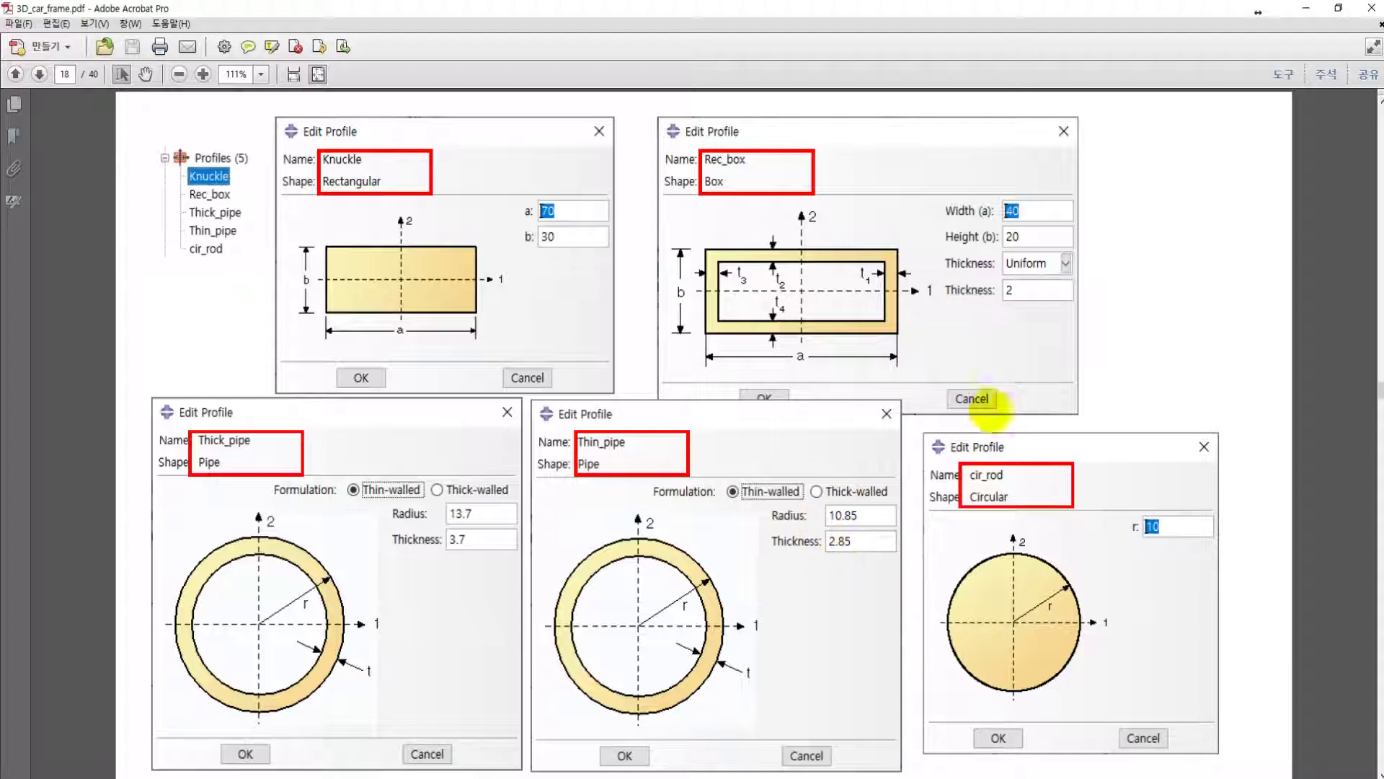
click(1305, 8)
click(903, 248)
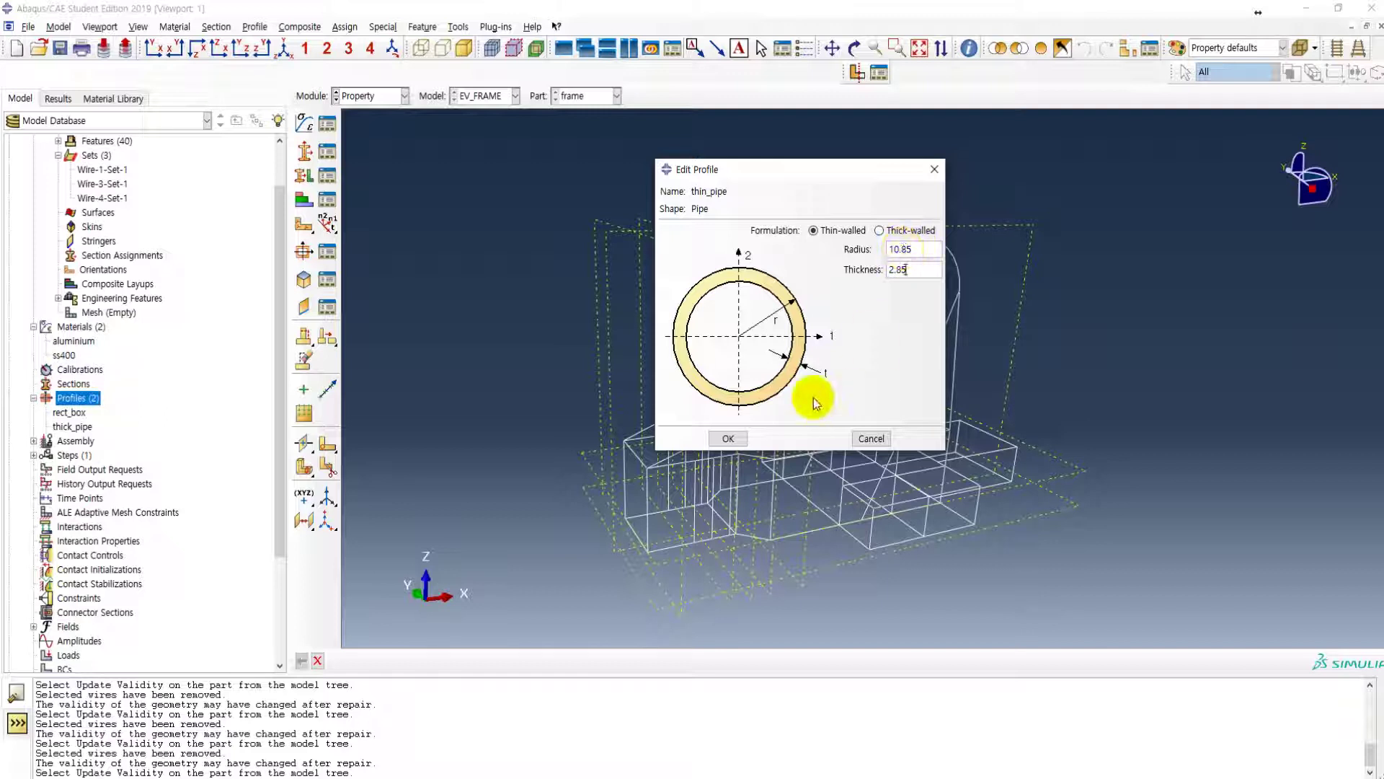
click(727, 438)
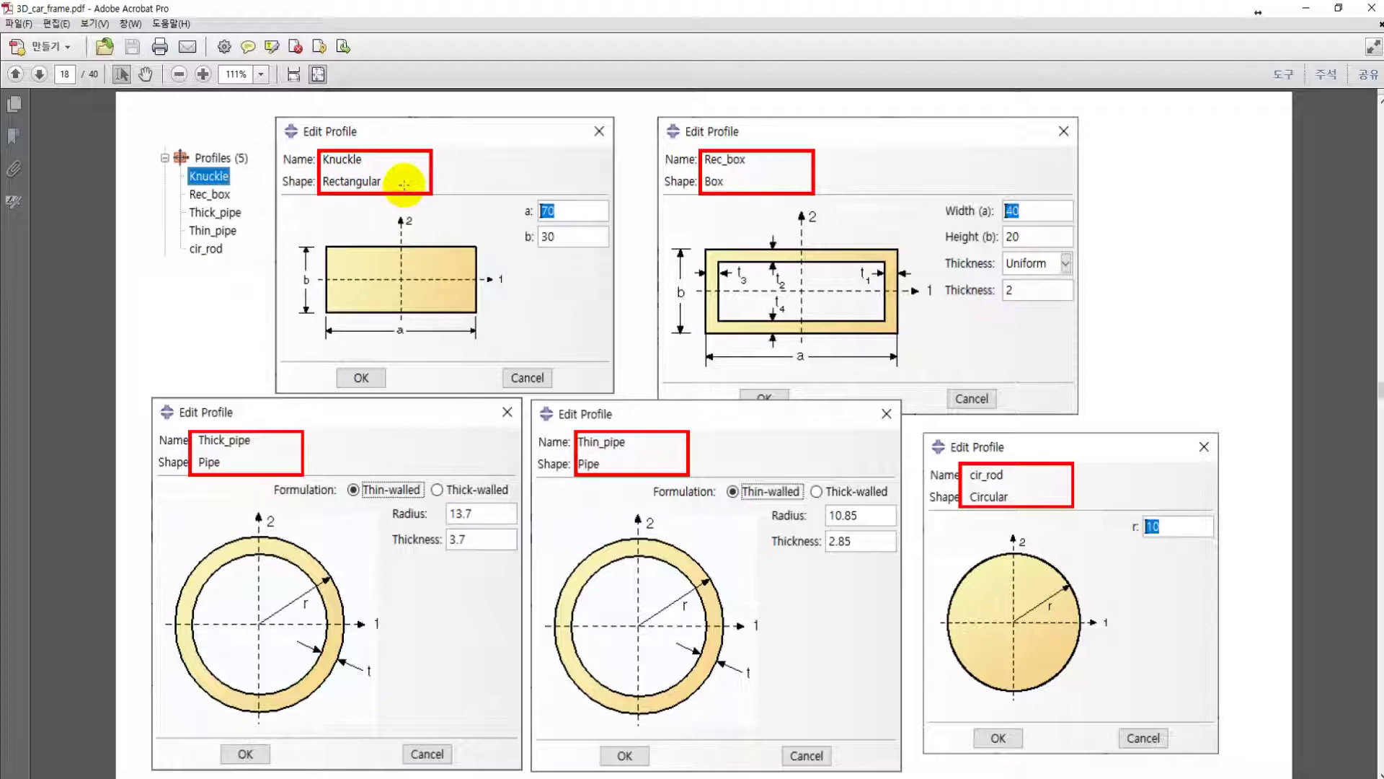
- Switch back to Abaqus/CAE and create a rectangular profile named knuckle with a 70 and b 30, following page 18 of 3D_car_frame.pdf
key(alt+Tab)
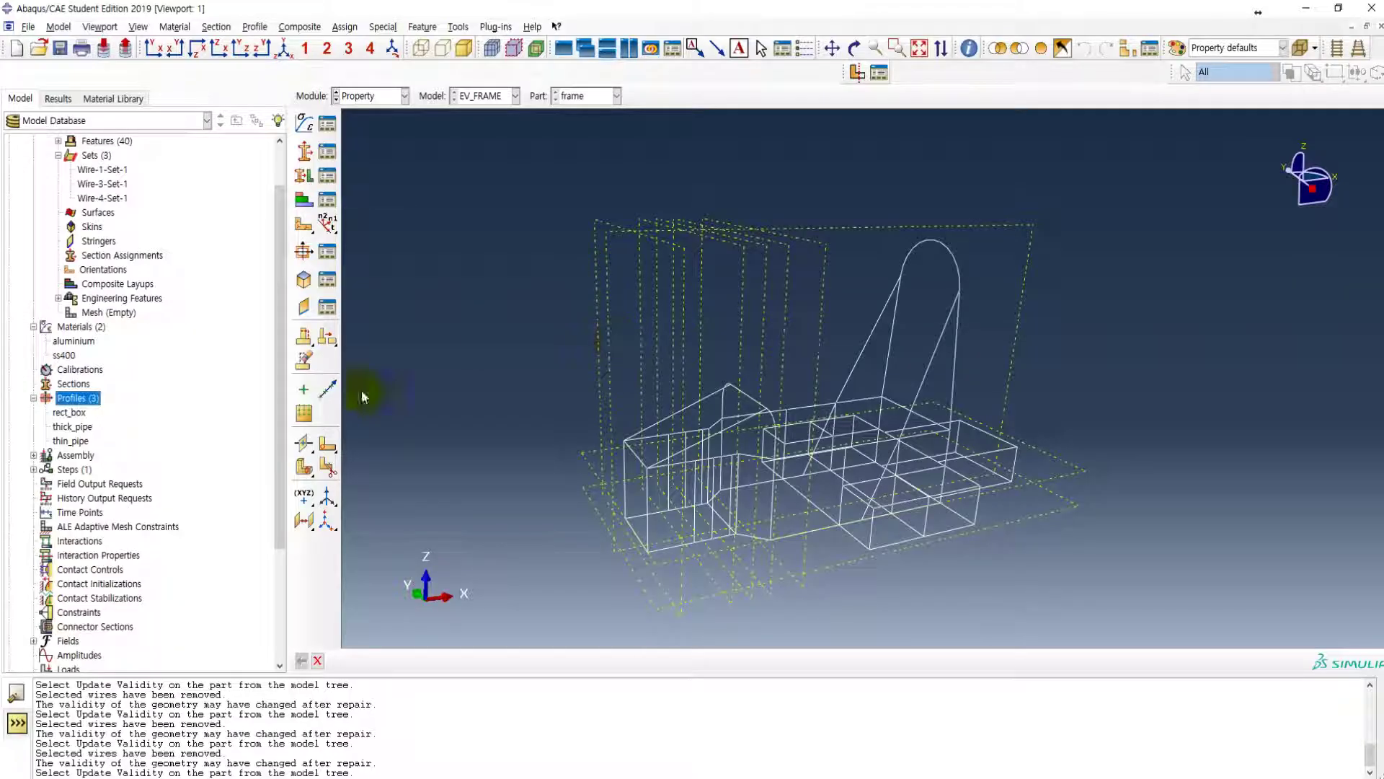
double_click(78, 398)
text(rect)
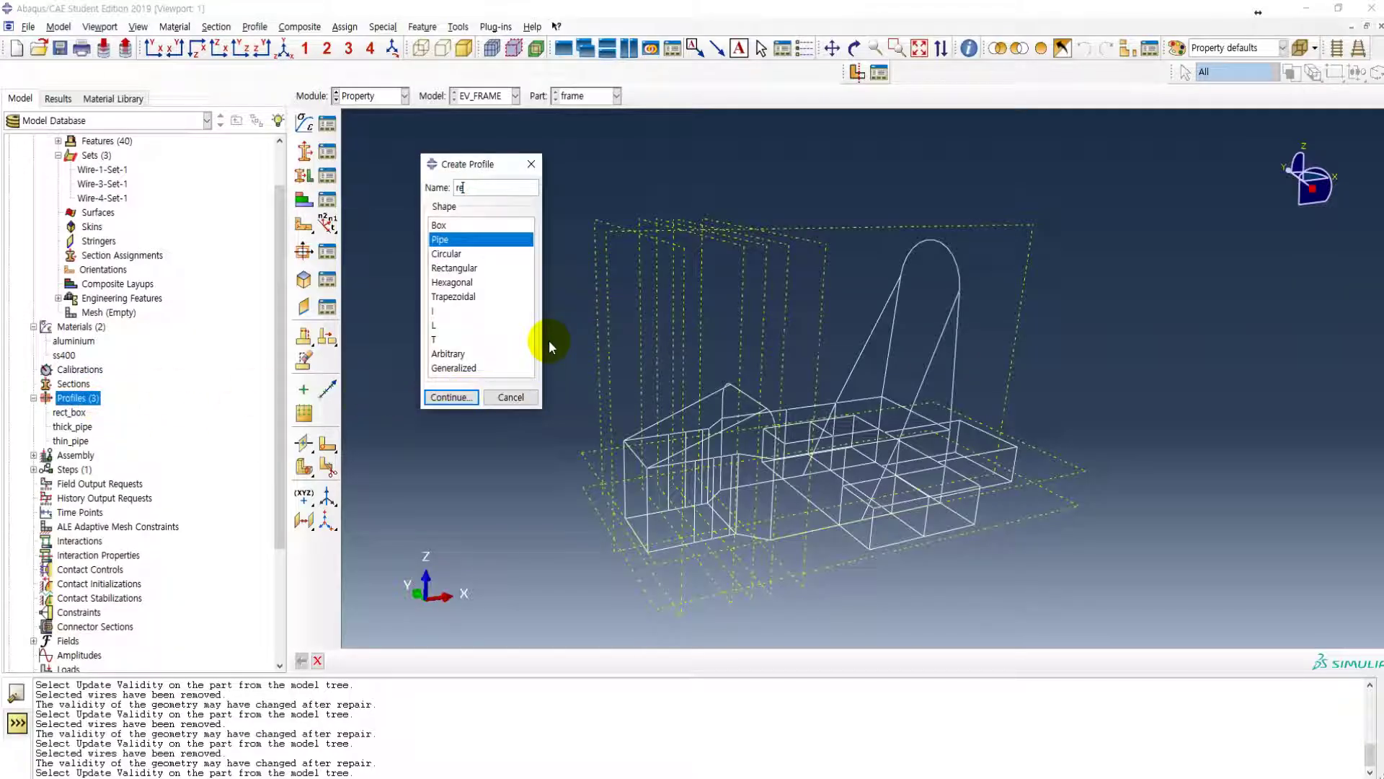
key(BackSpace)
key(BackSpace)
key(BackSpace)
key(BackSpace)
text(knuckle)
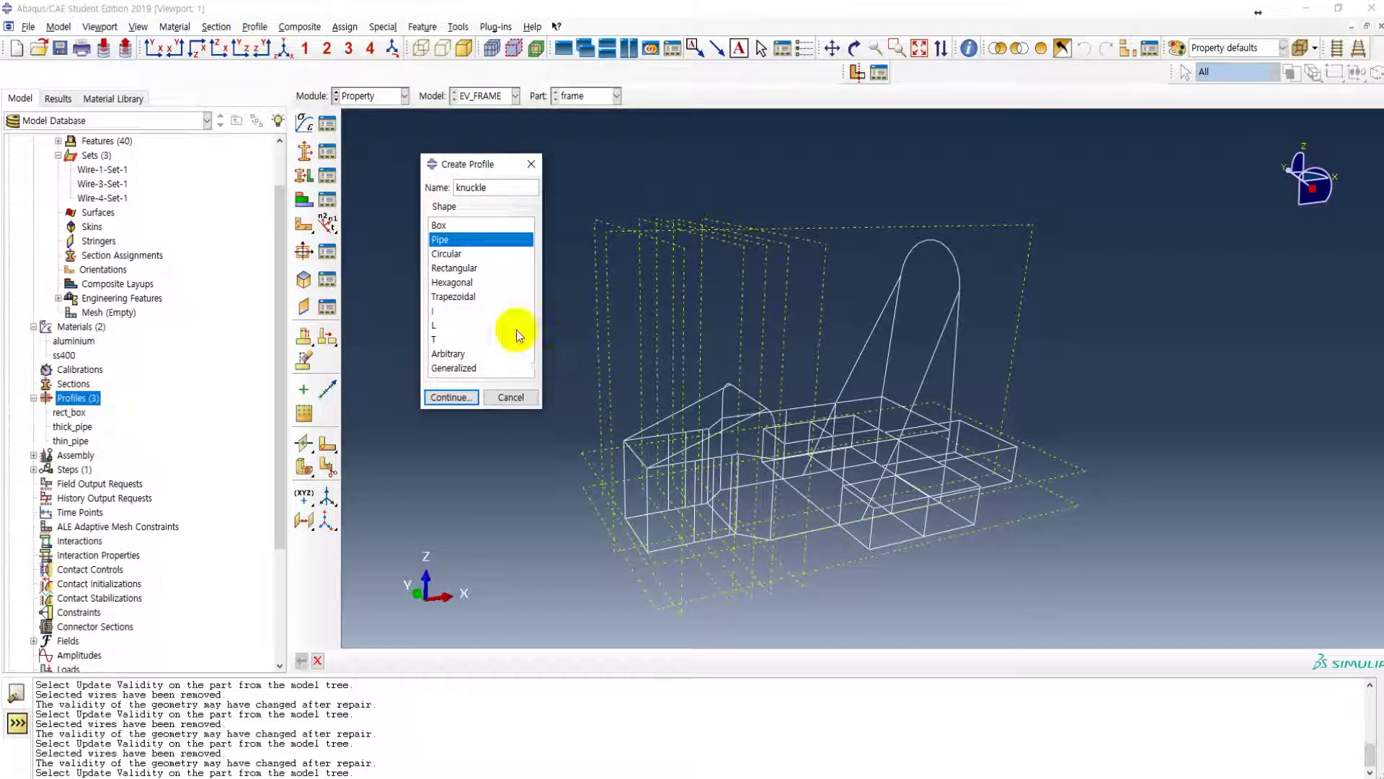
click(454, 267)
click(450, 397)
click(421, 329)
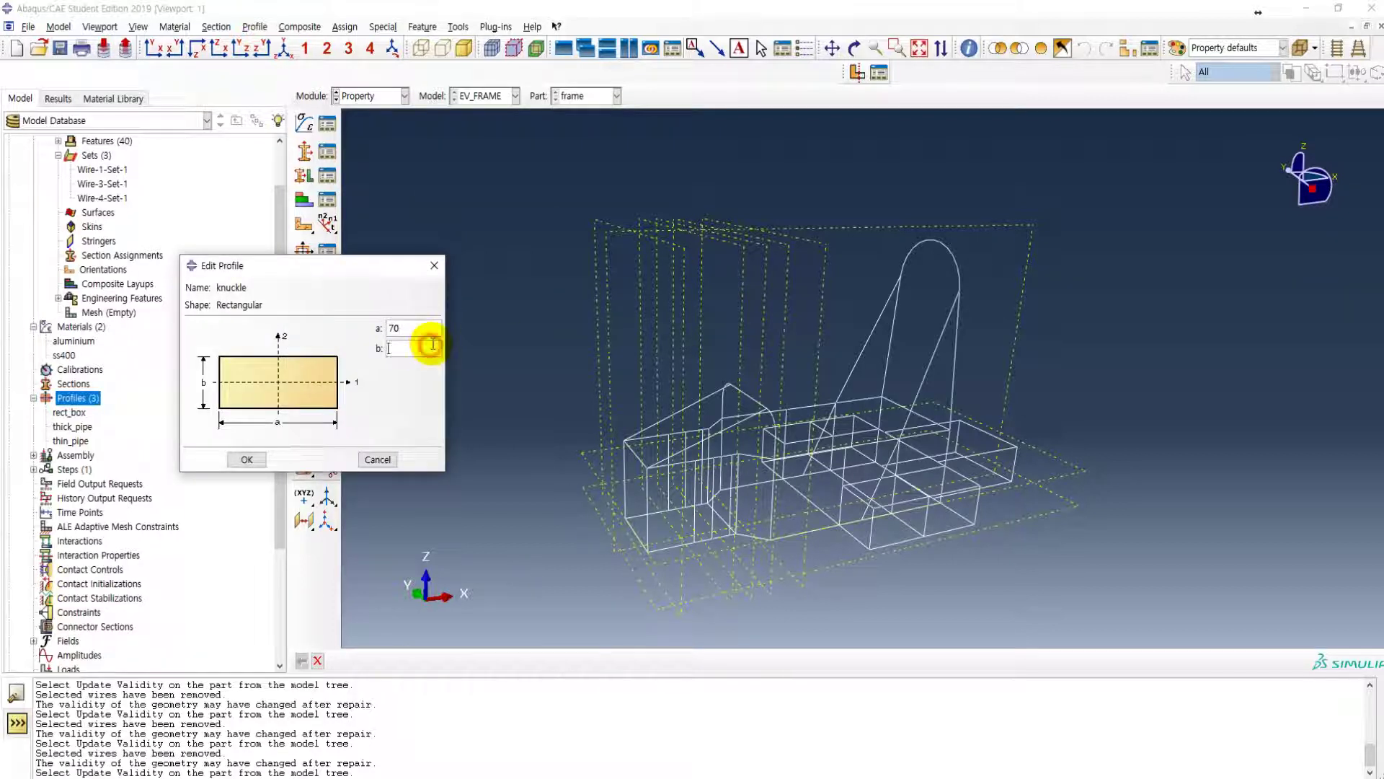
click(241, 459)
- Create a circular profile named cir_rod with radius 10
double_click(77, 399)
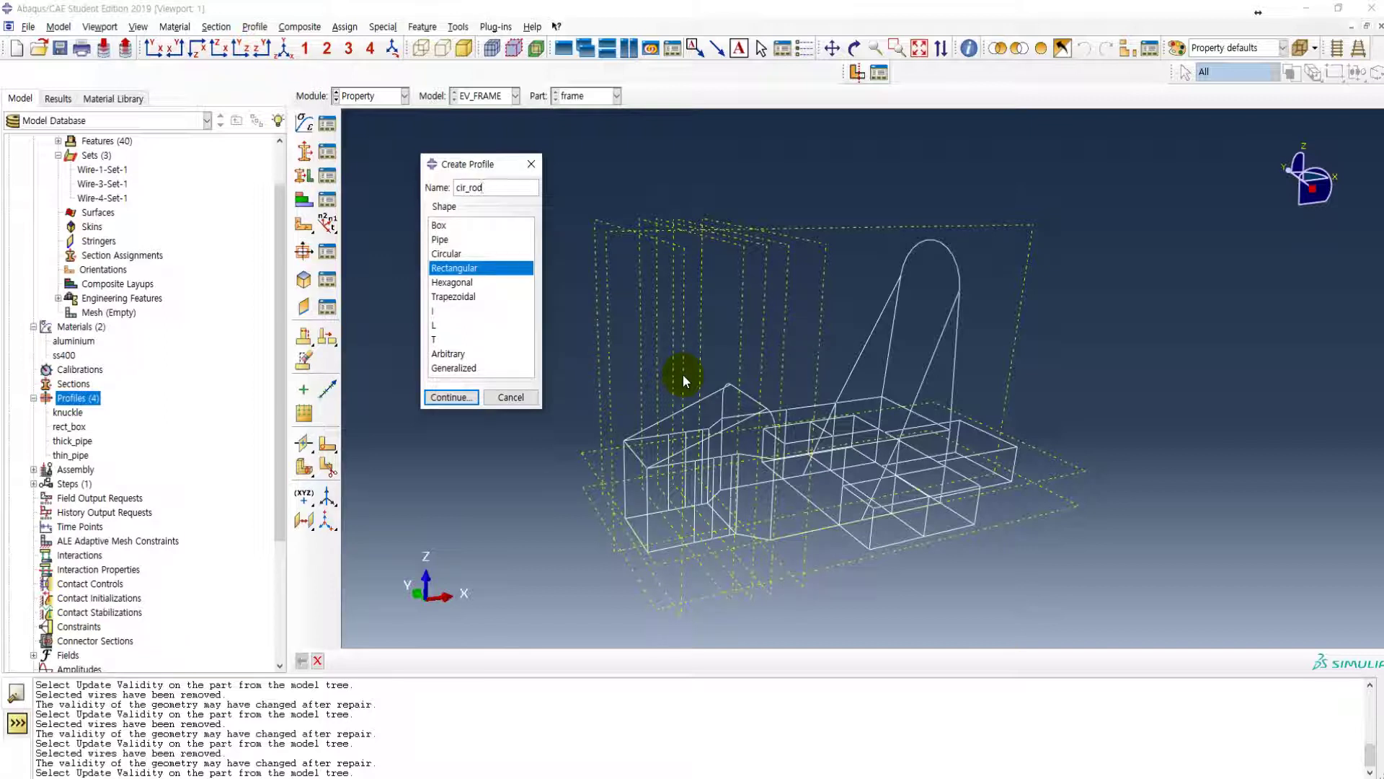
click(447, 253)
click(465, 398)
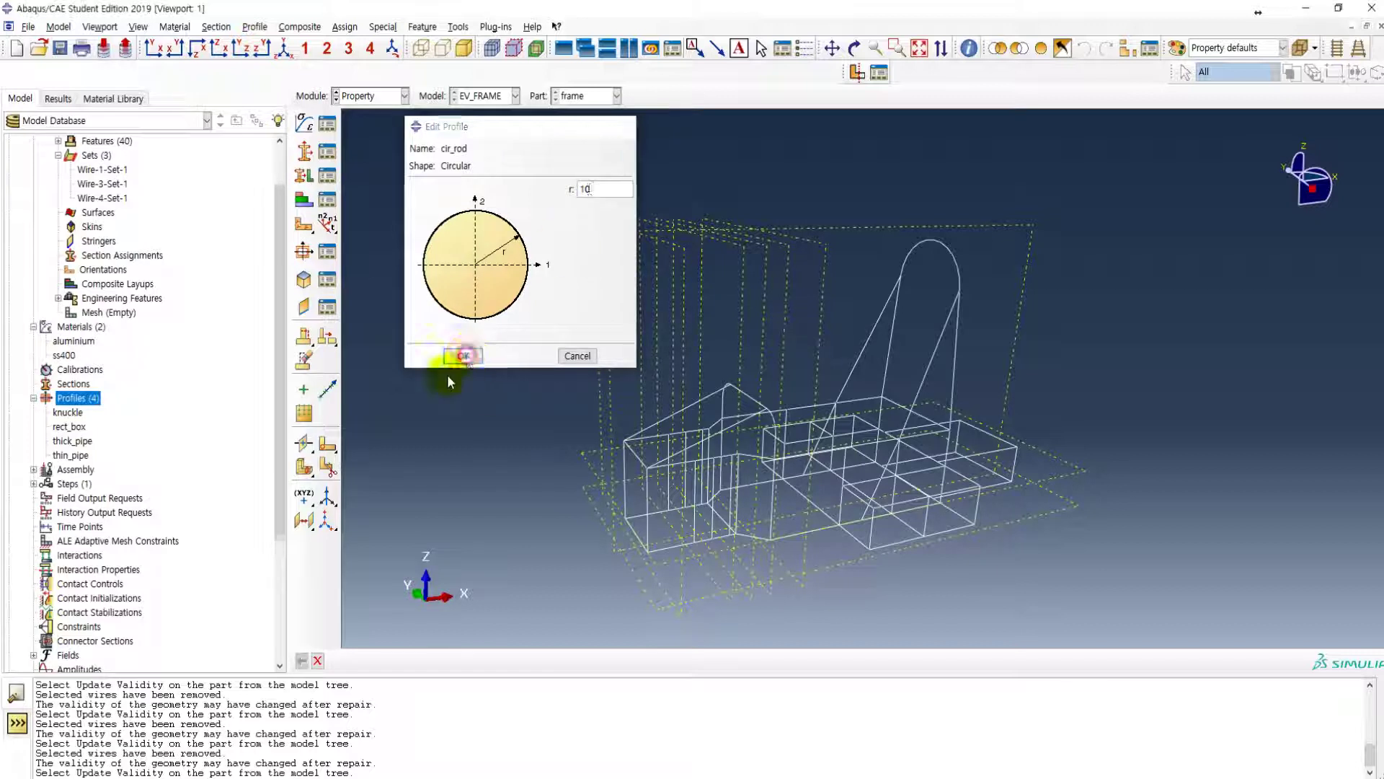
click(463, 356)
- Start a new beam section named arm, checking the section definitions on page 19 of 3D_car_frame.pdf
click(74, 384)
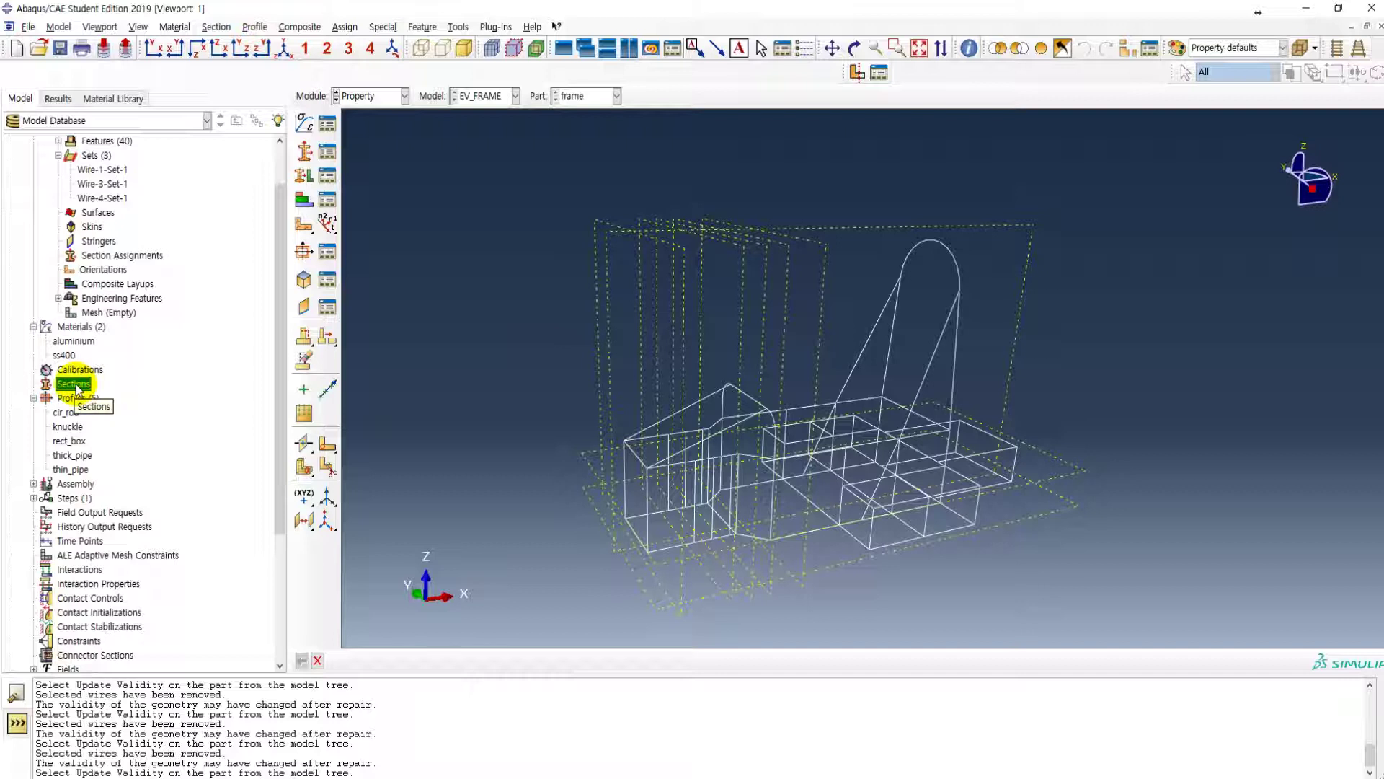
double_click(75, 384)
click(320, 296)
drag(404, 225, 322, 226)
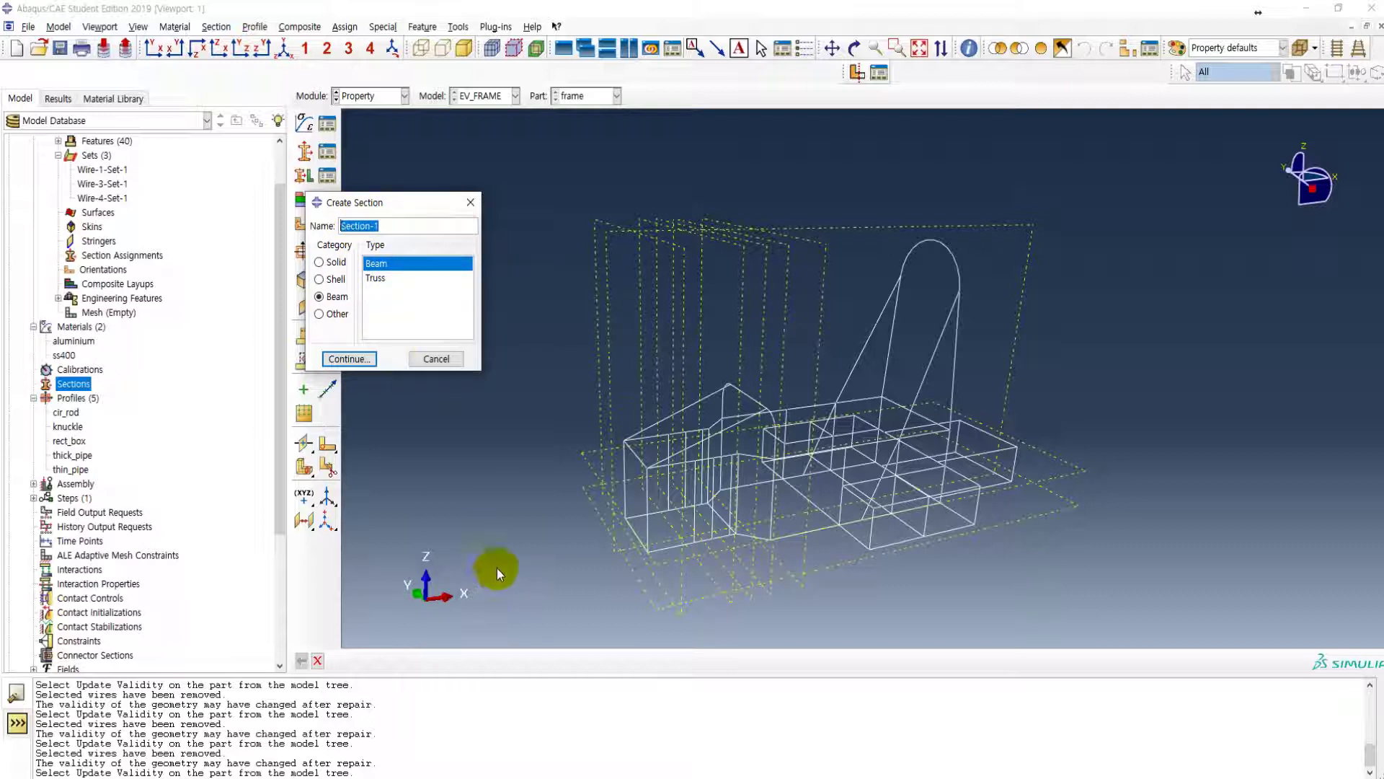
click(502, 548)
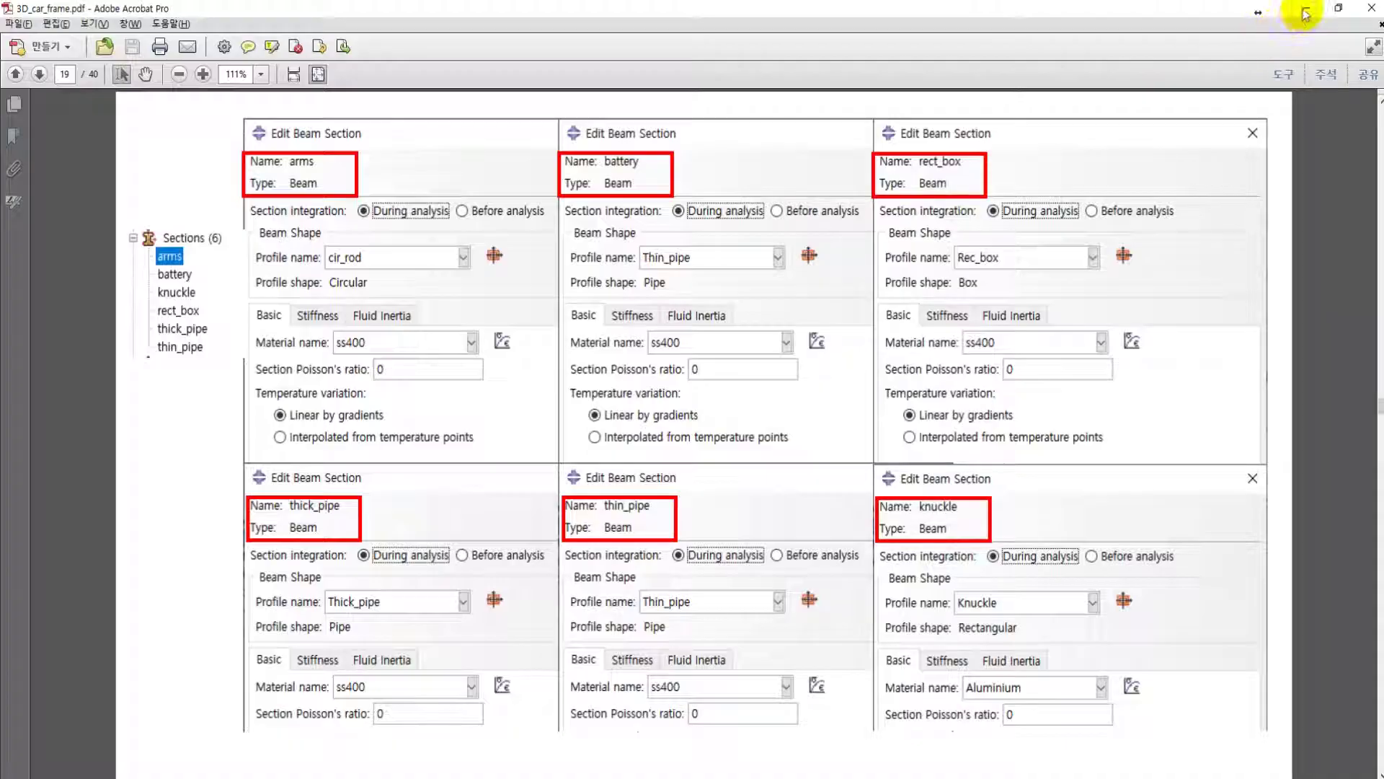
click(1306, 15)
text(arm)
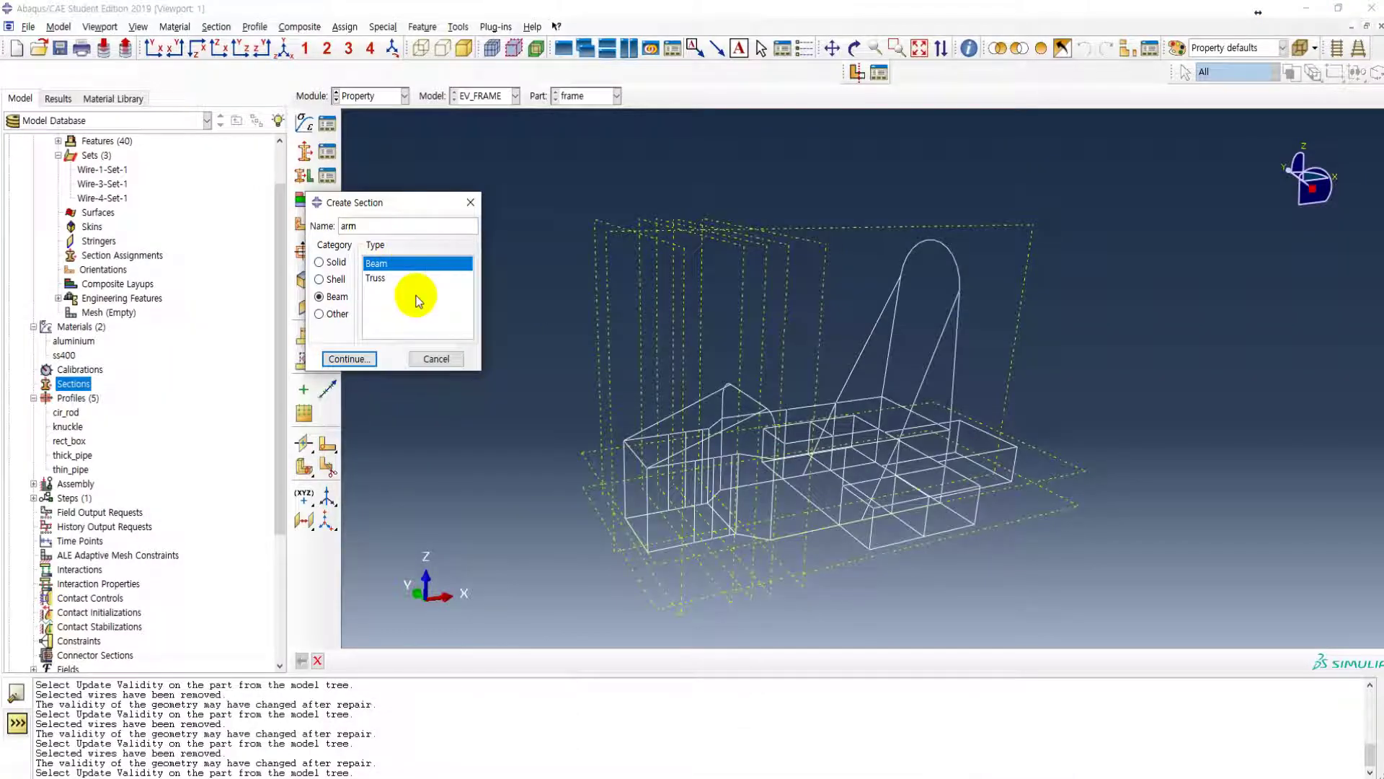
click(349, 359)
- Give the arm section the cir_rod profile and ss400 material, accept it, and expand the sections list
click(448, 273)
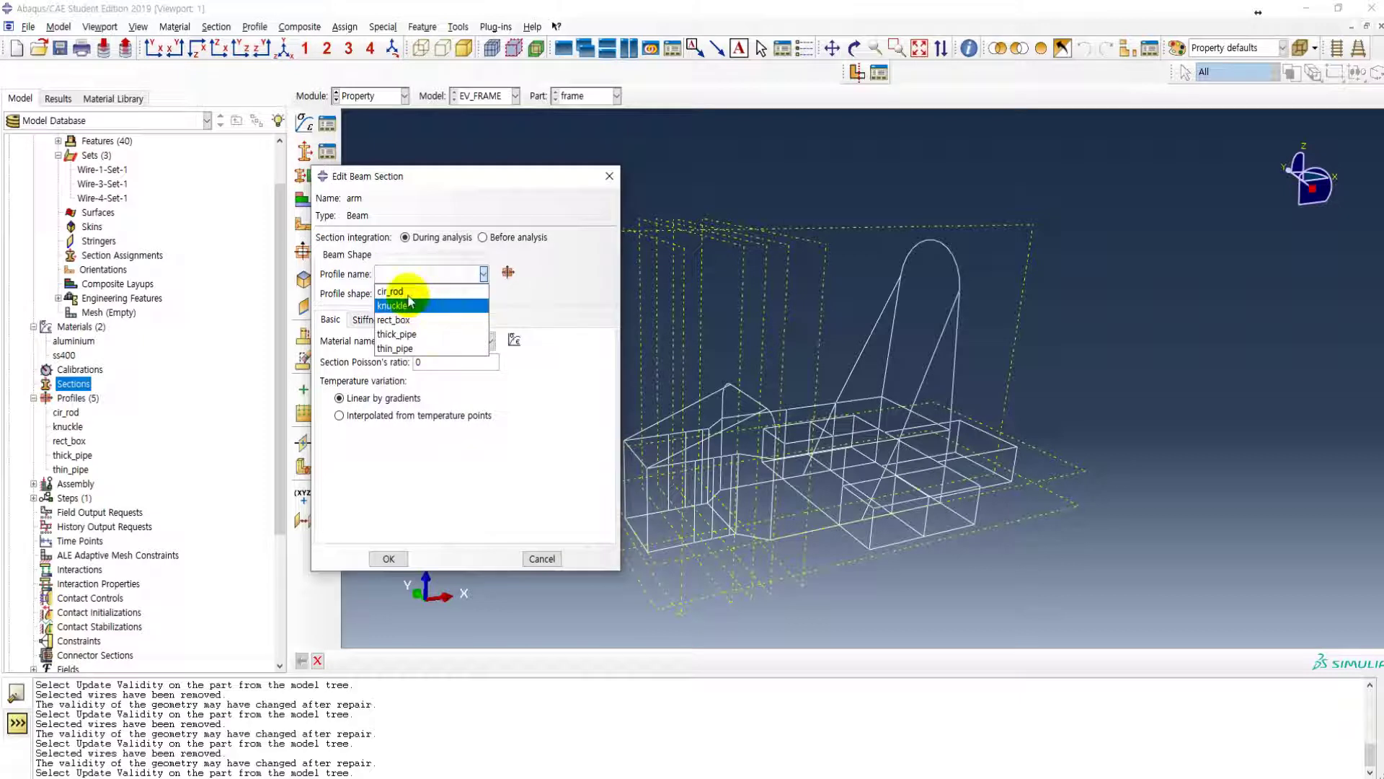
click(408, 293)
click(447, 340)
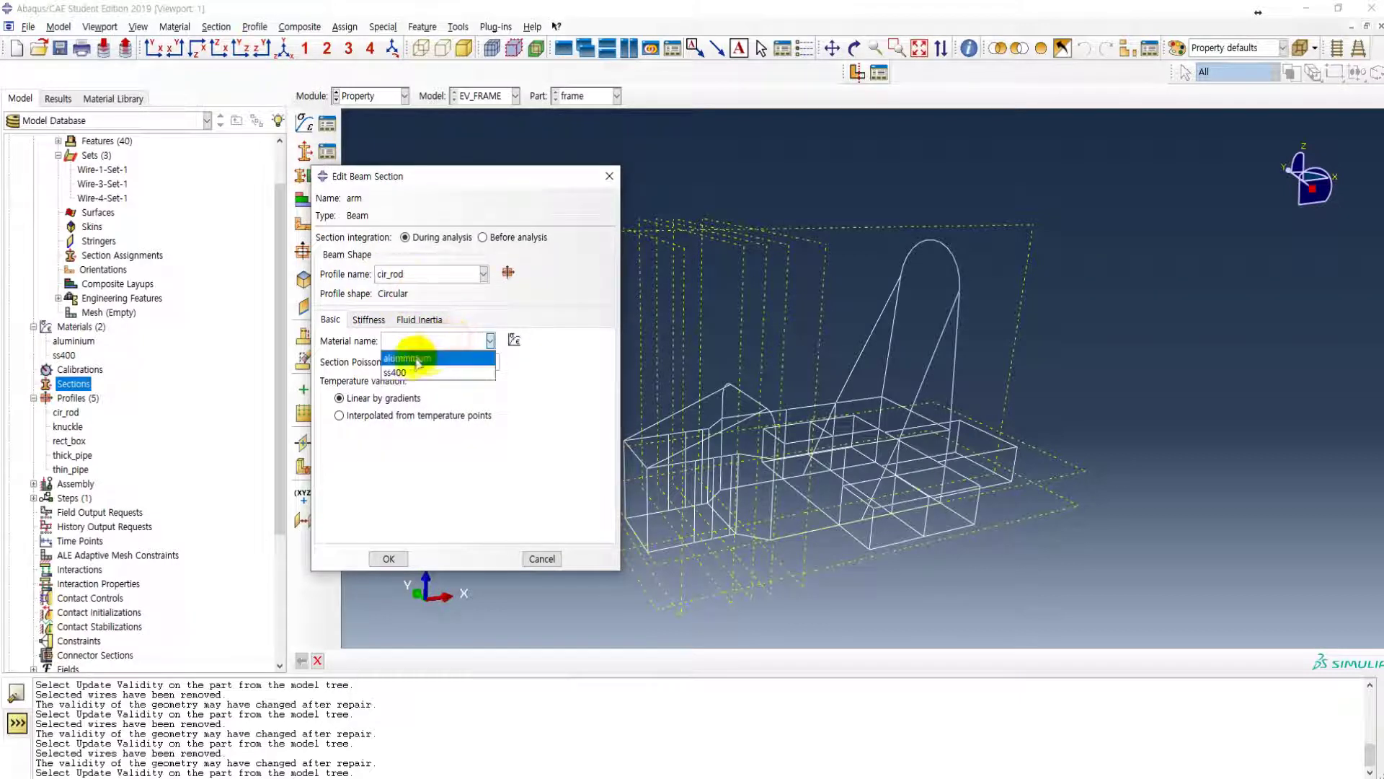
click(398, 372)
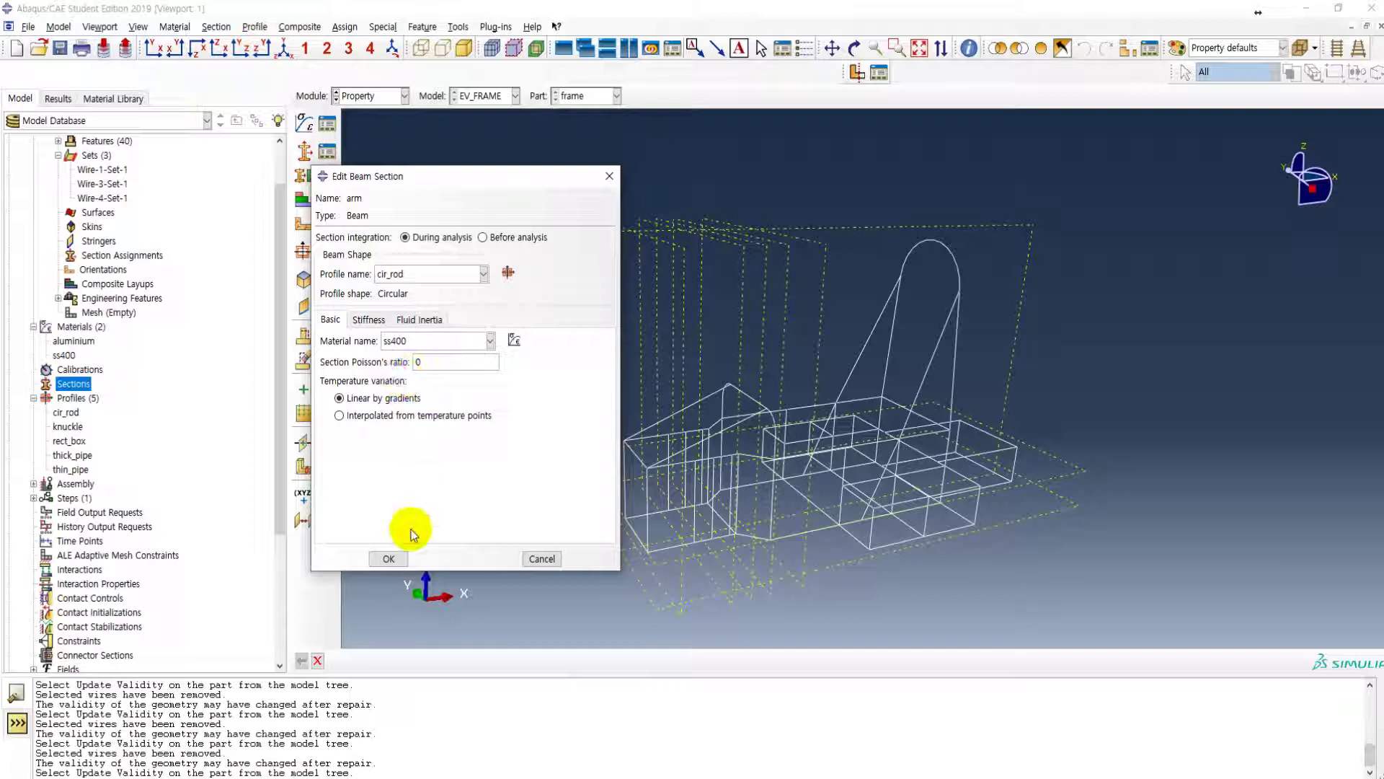
click(389, 561)
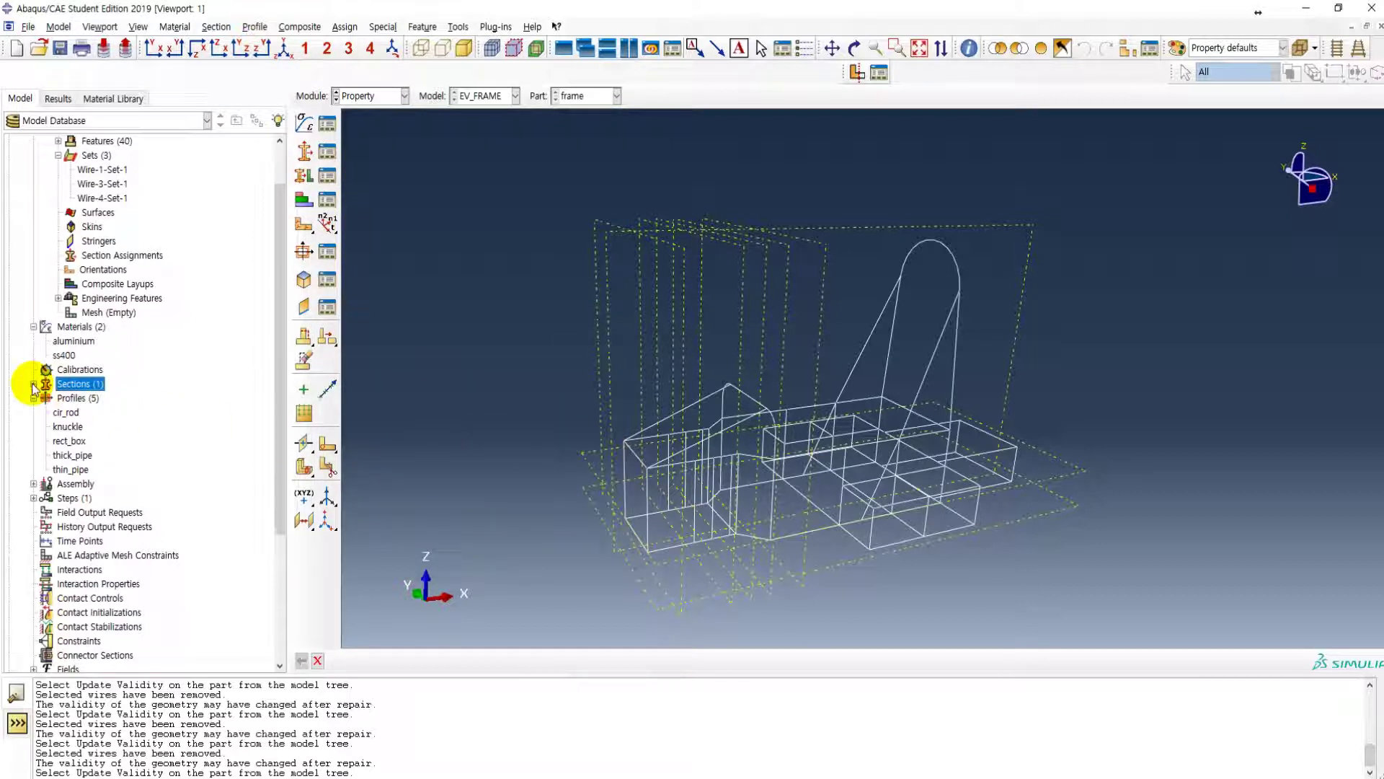
click(33, 384)
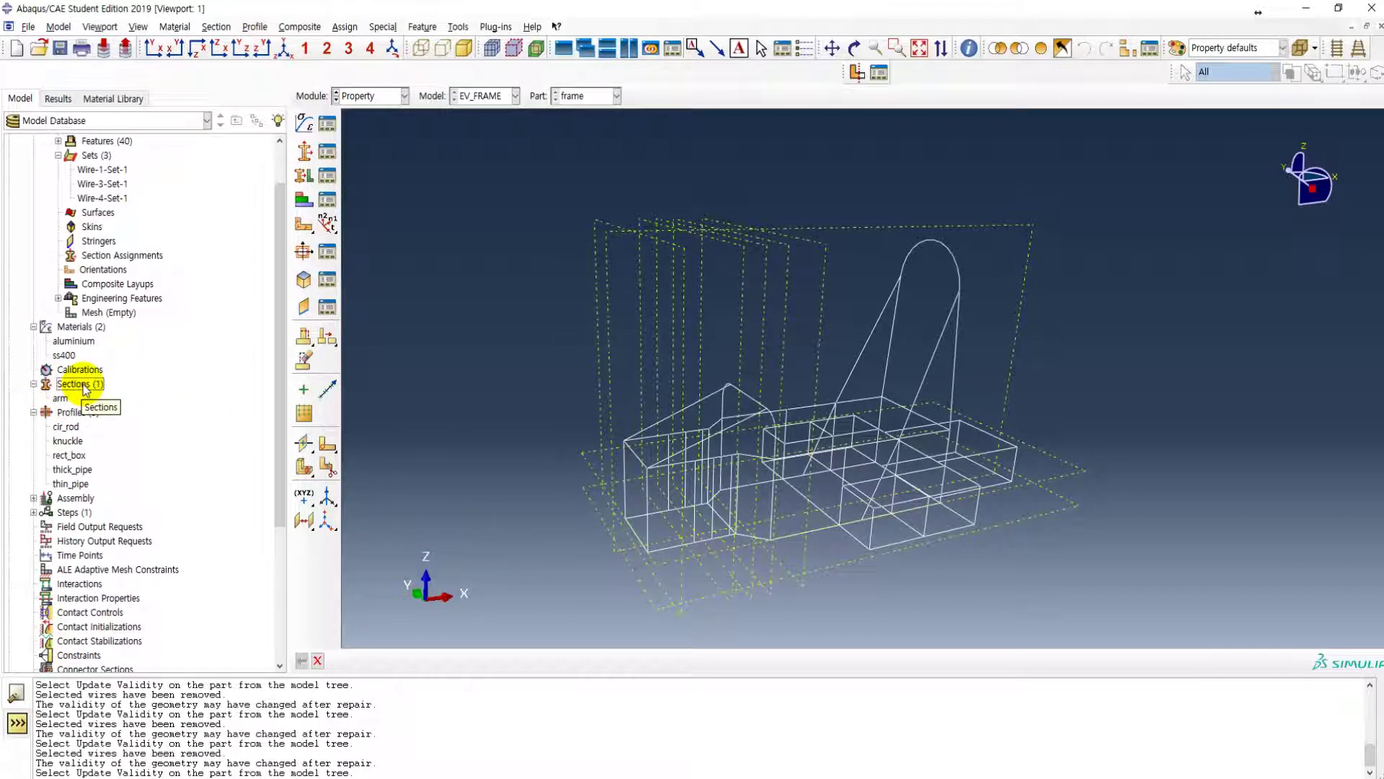
- Create a beam section named rect_box with the rect_box profile and ss400 material, following page 19 of 3D_car_frame.pdf
double_click(85, 388)
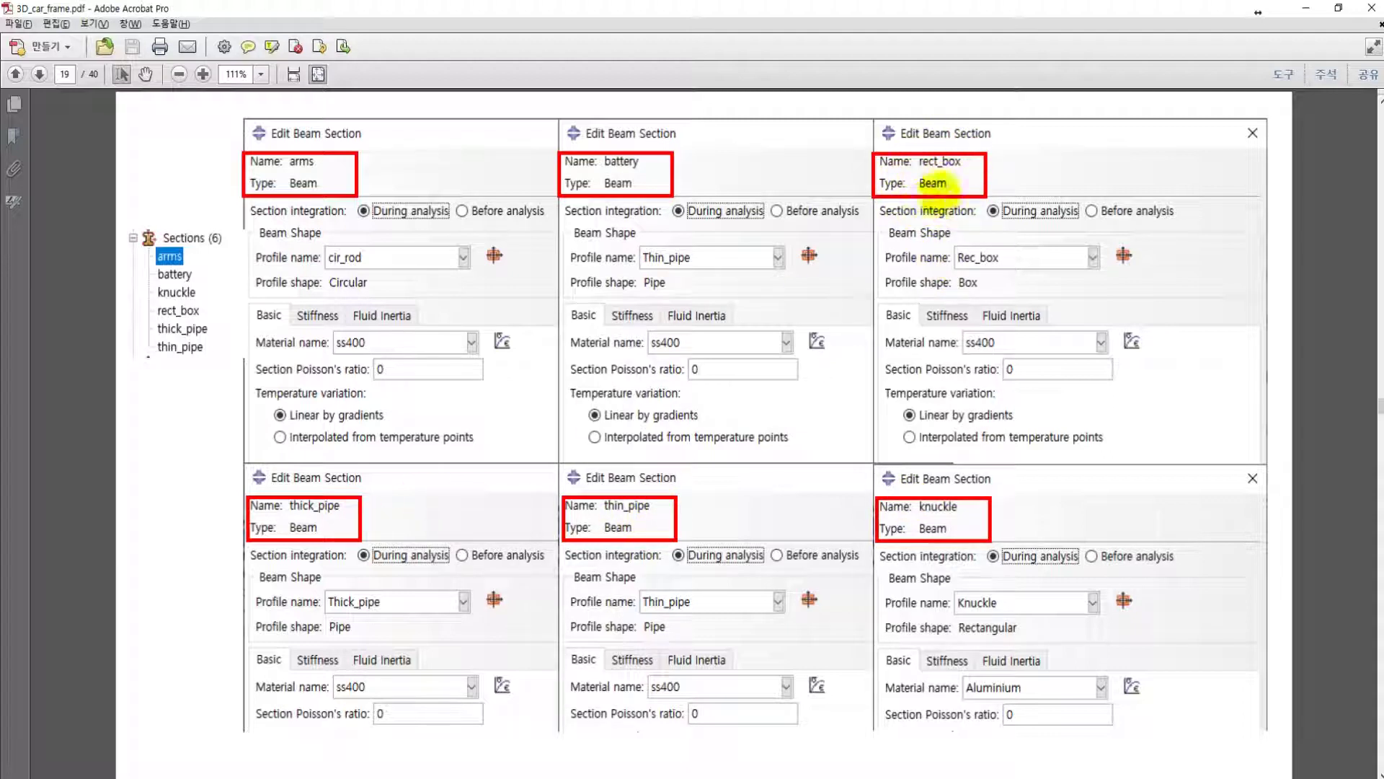
click(1306, 13)
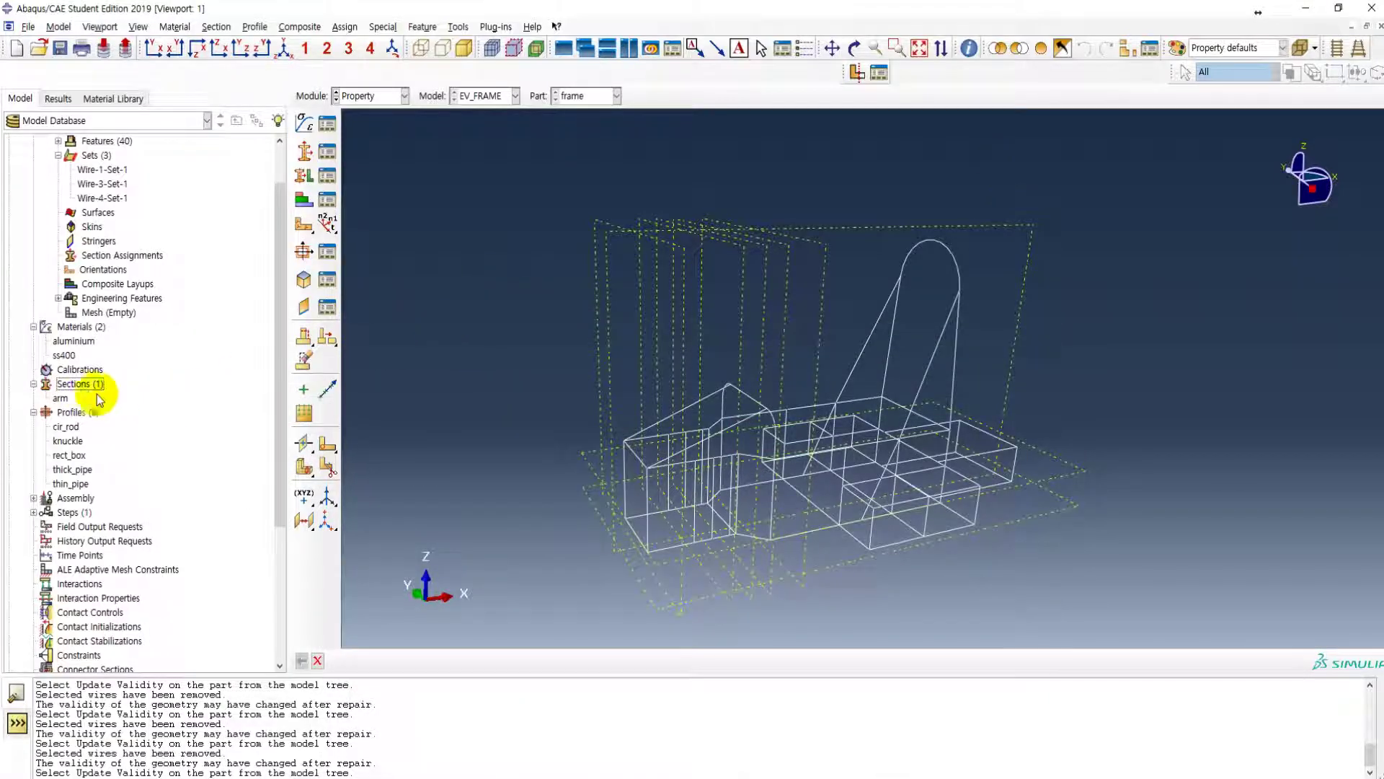
double_click(74, 384)
text(r)
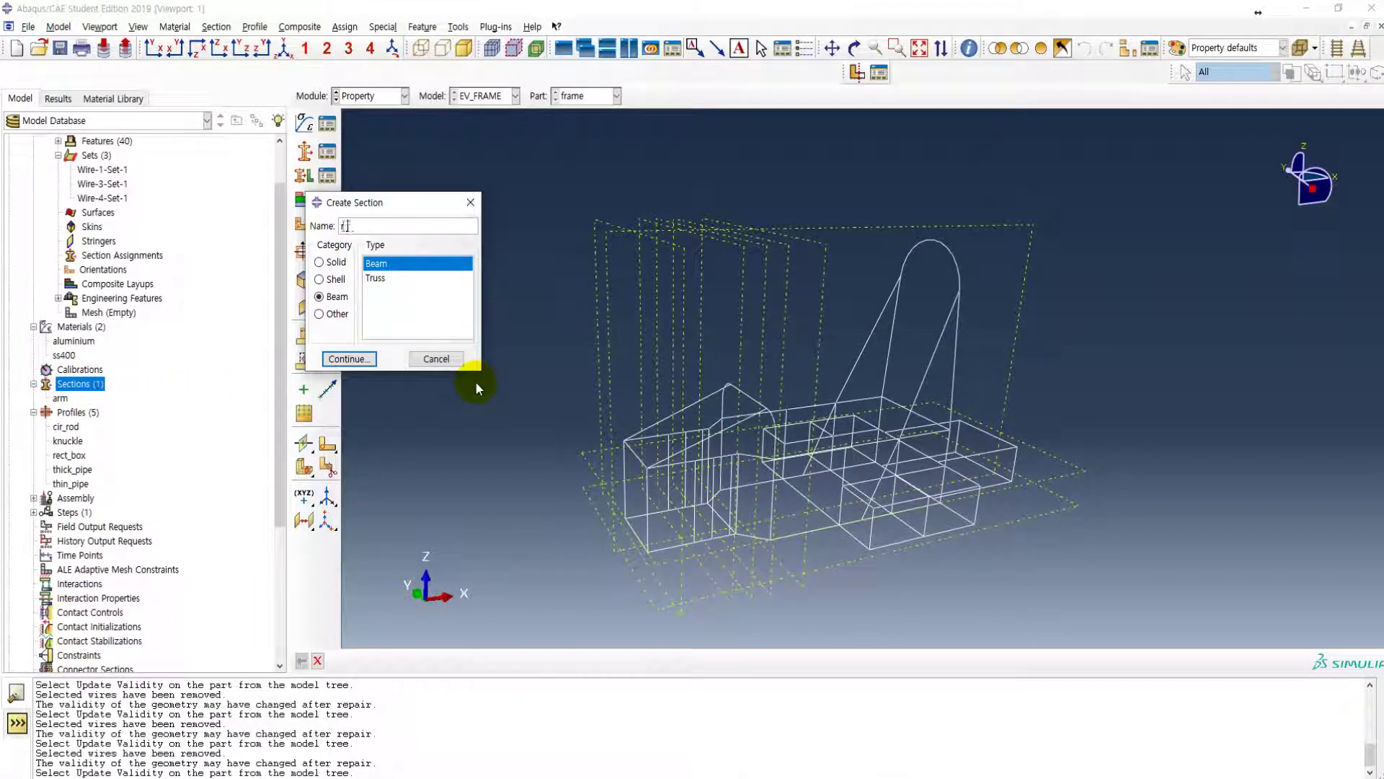
text(ect_box)
click(358, 358)
click(436, 274)
click(407, 326)
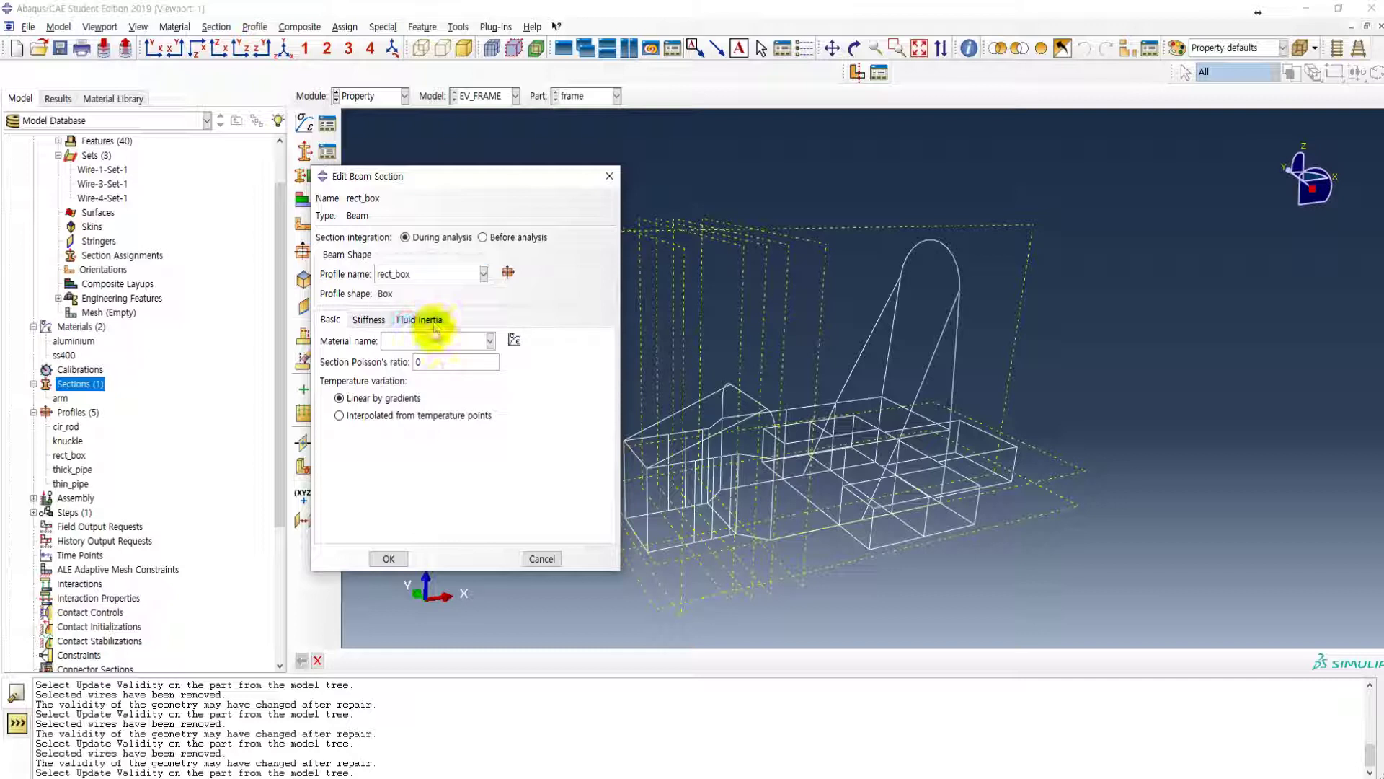
click(454, 341)
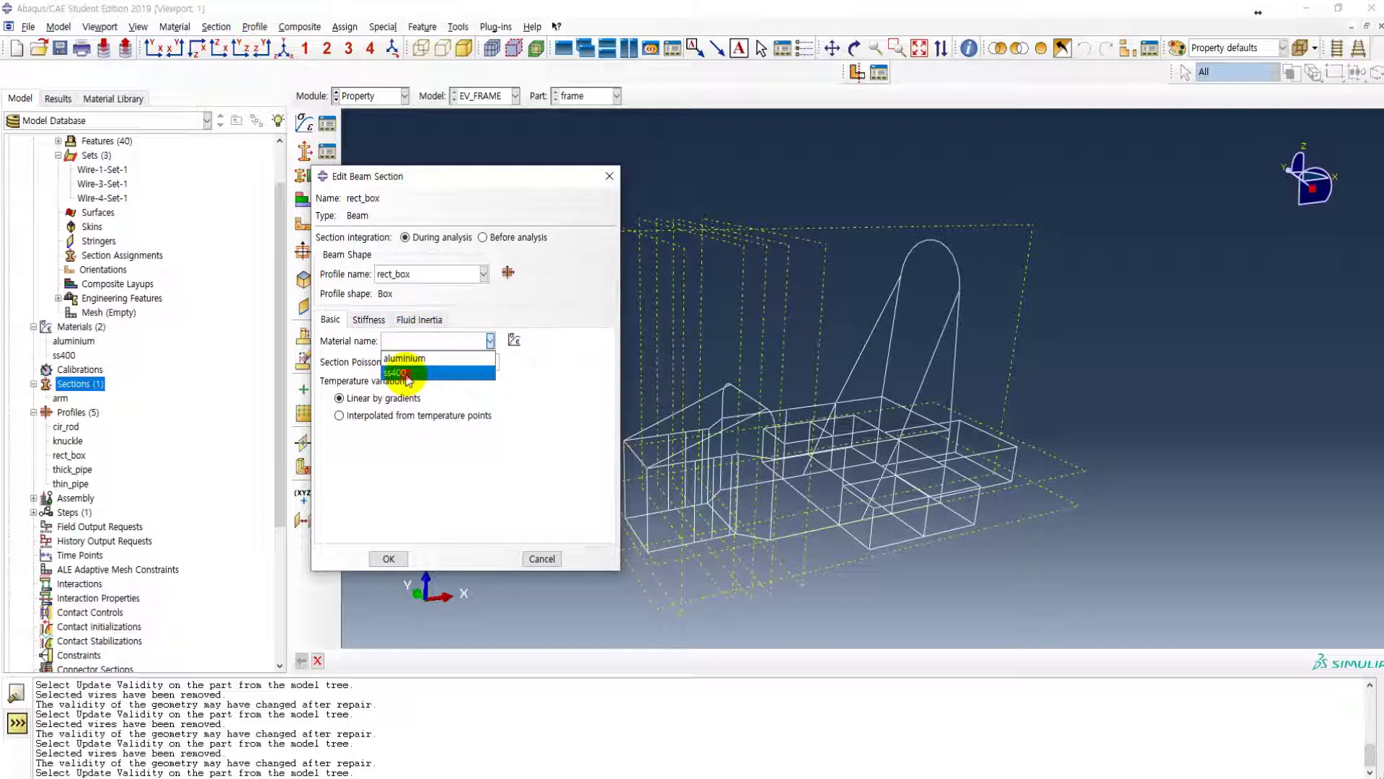
click(407, 374)
click(388, 558)
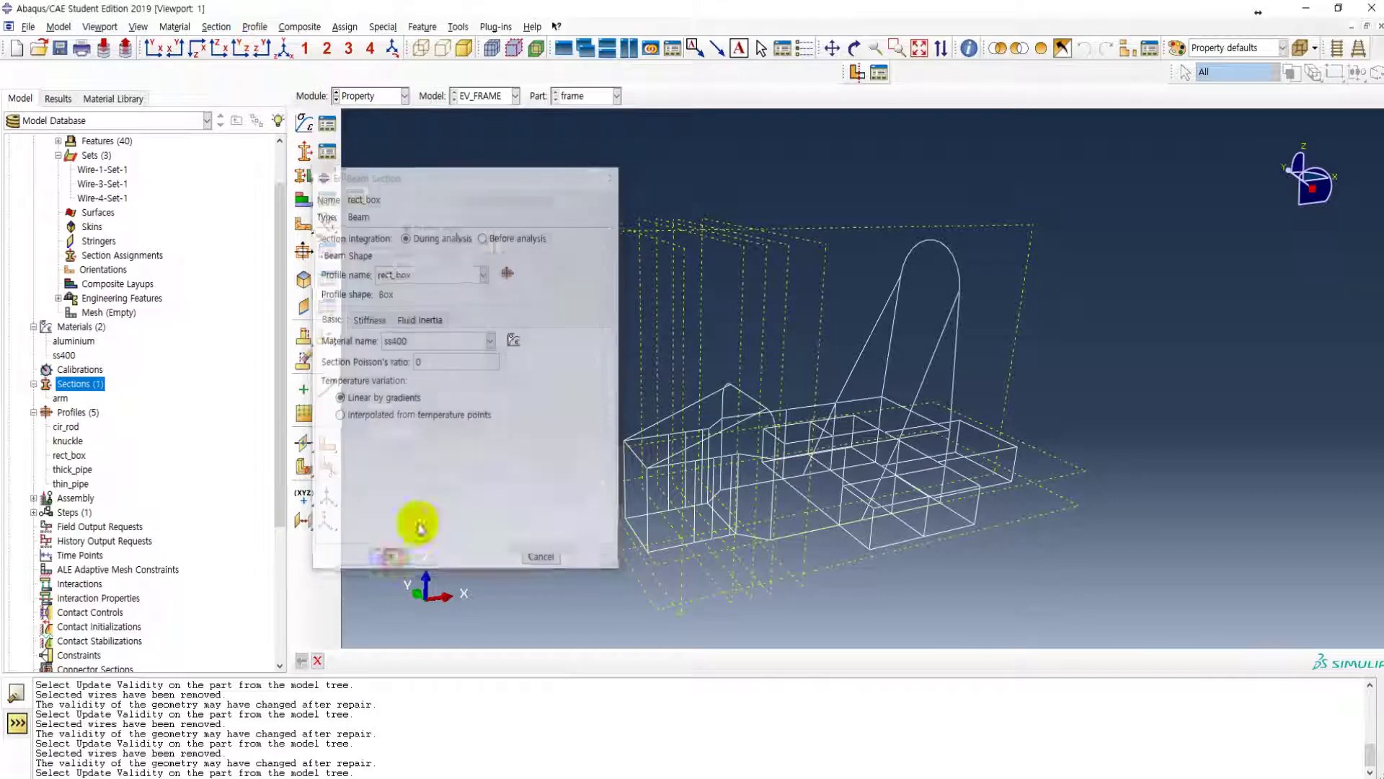
- Create a beam section named knucle with the knuckle profile and aluminium material
double_click(79, 383)
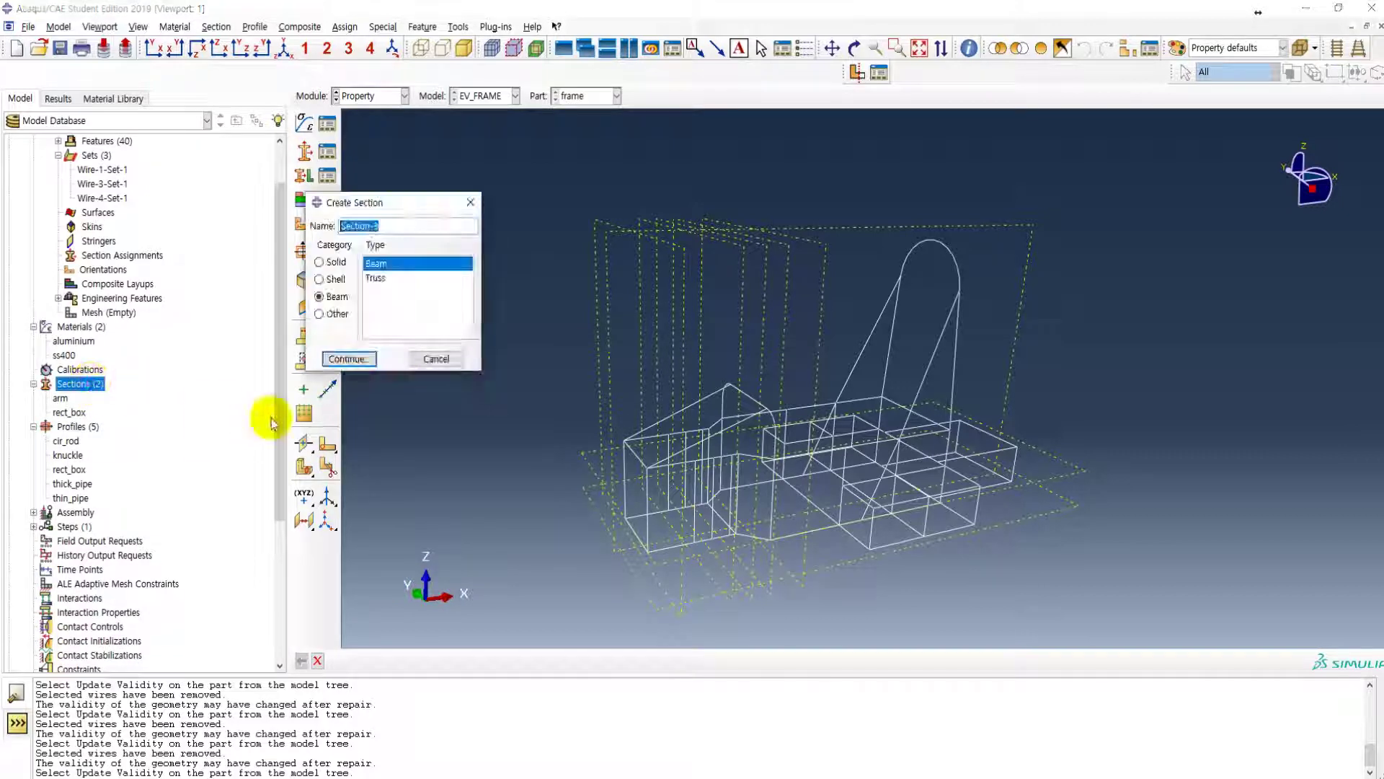
text(knucke)
key(BackSpace)
key(BackSpace)
text(le)
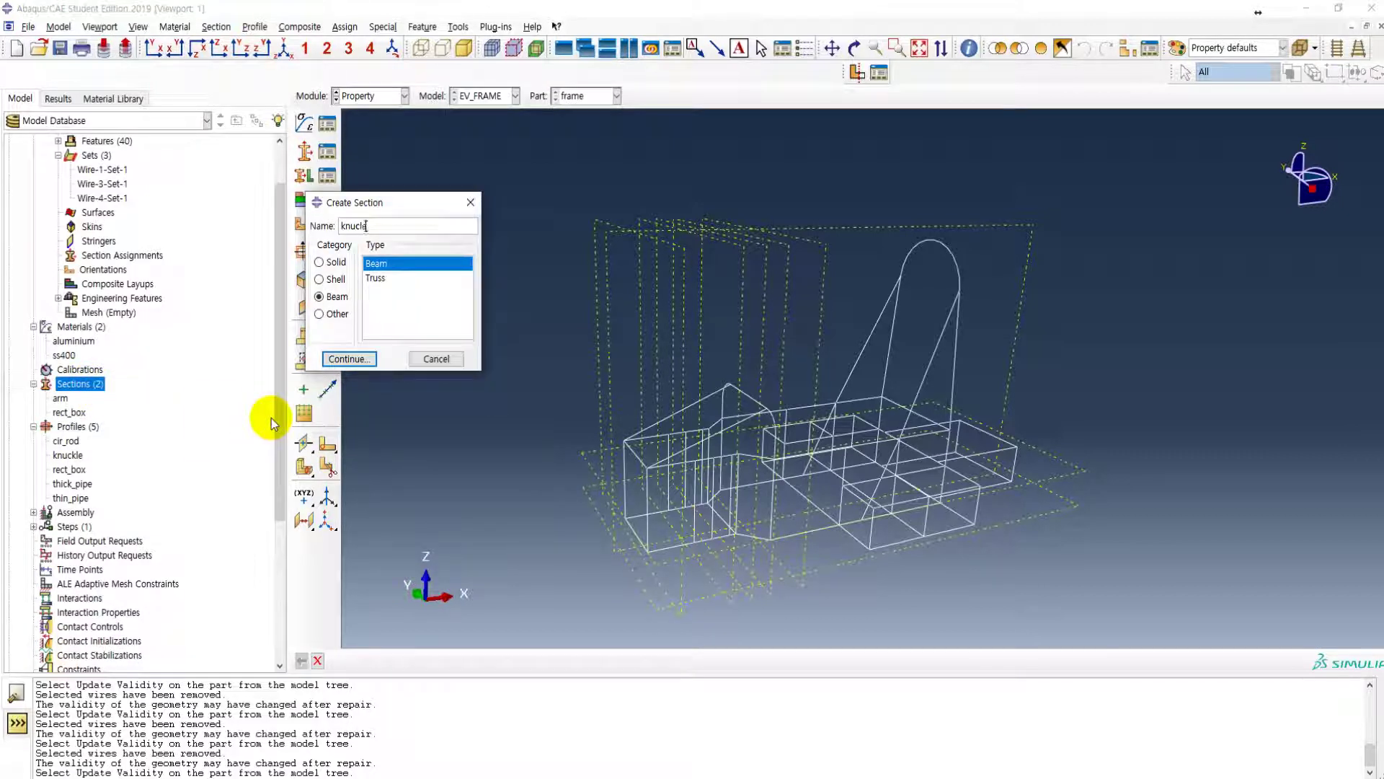
click(349, 358)
click(417, 274)
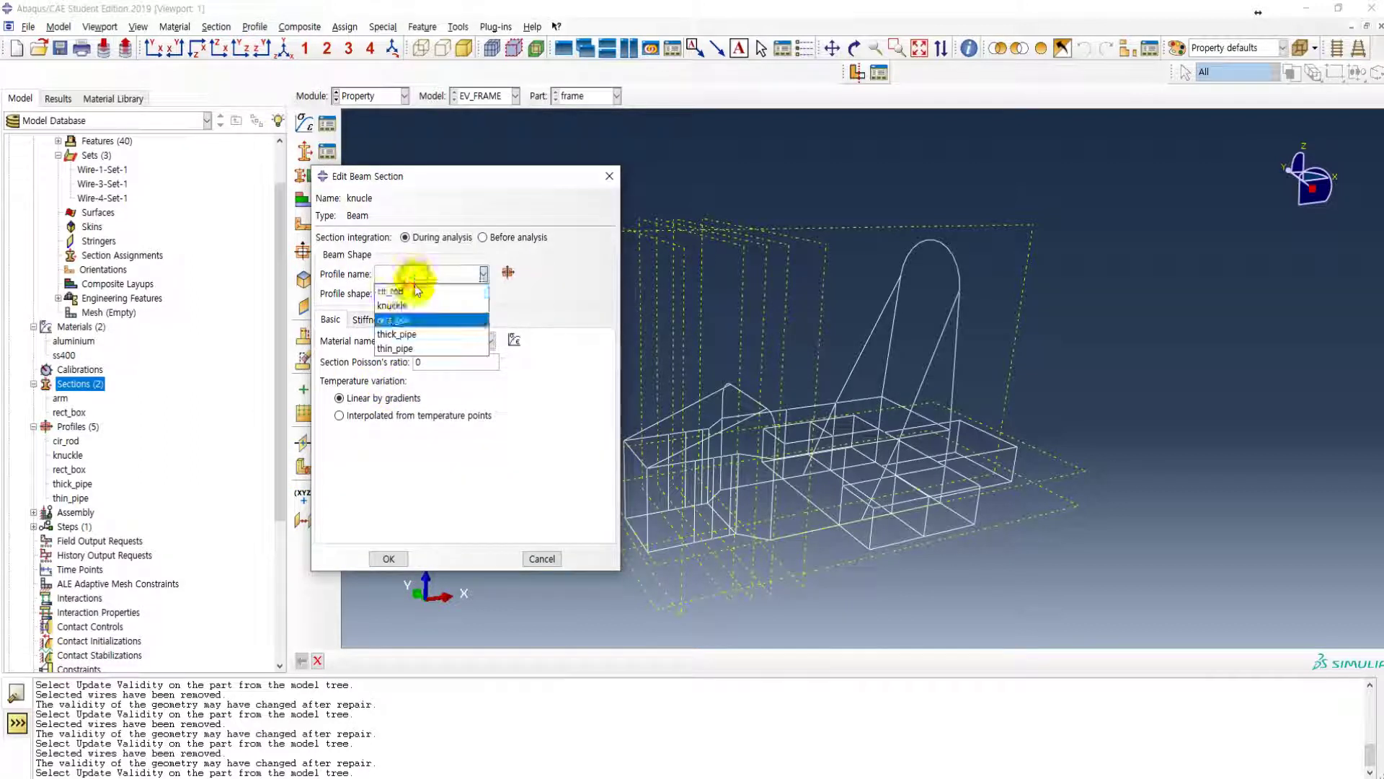
click(395, 305)
click(411, 341)
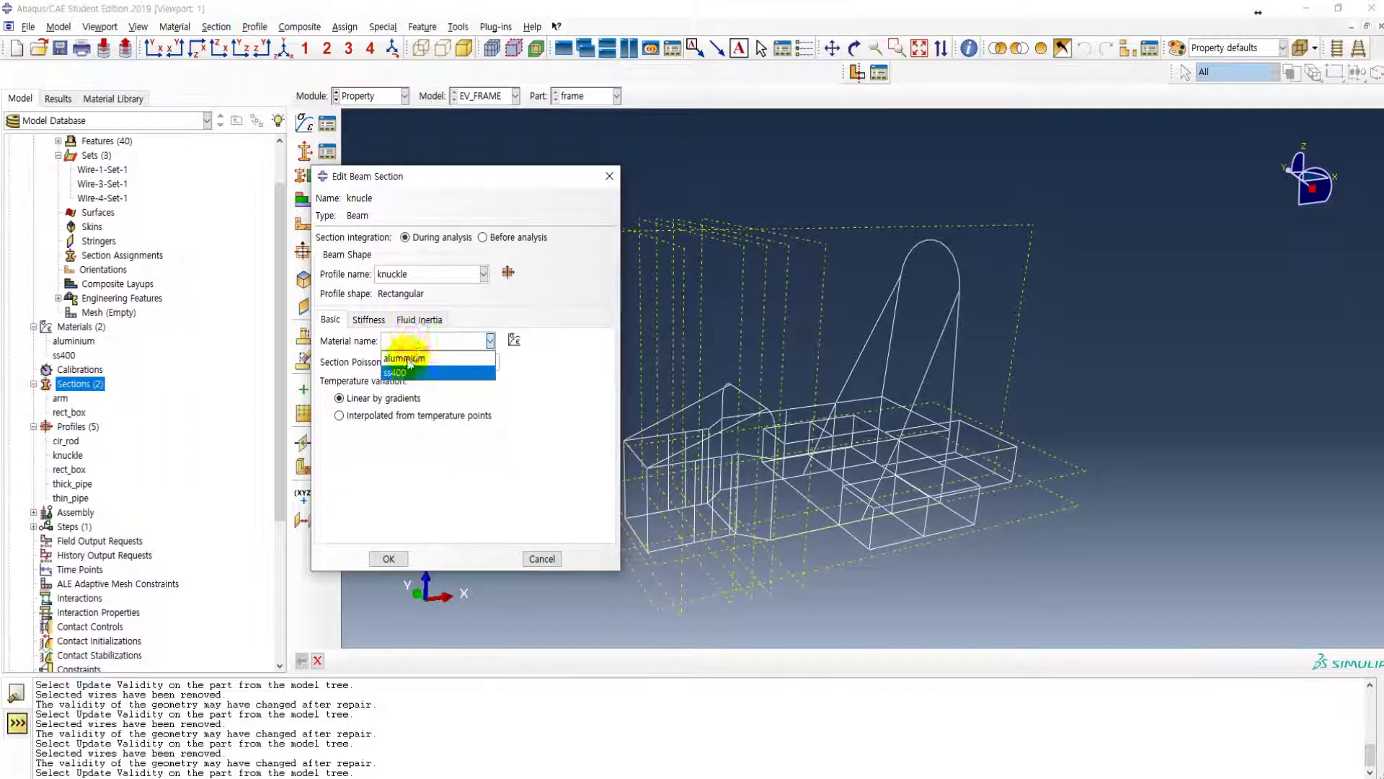
click(404, 358)
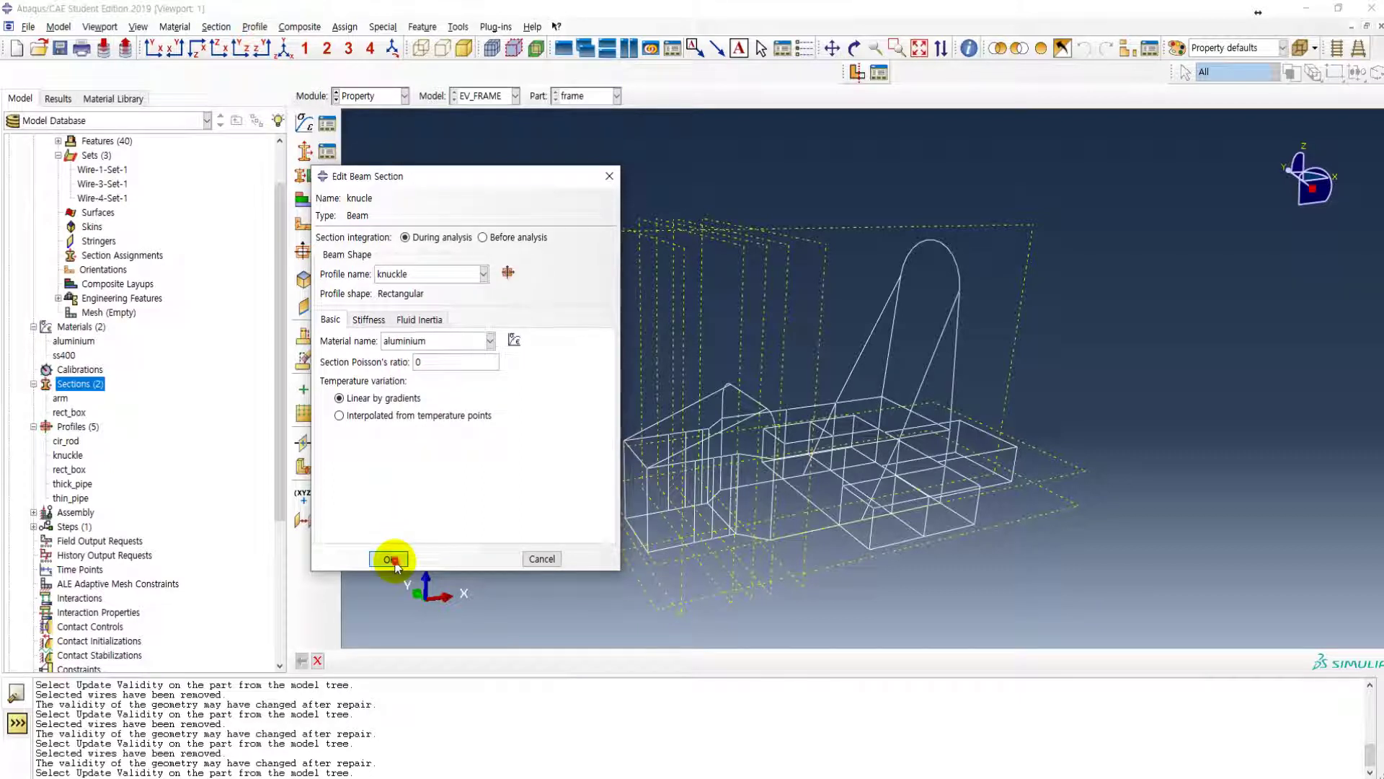
click(391, 560)
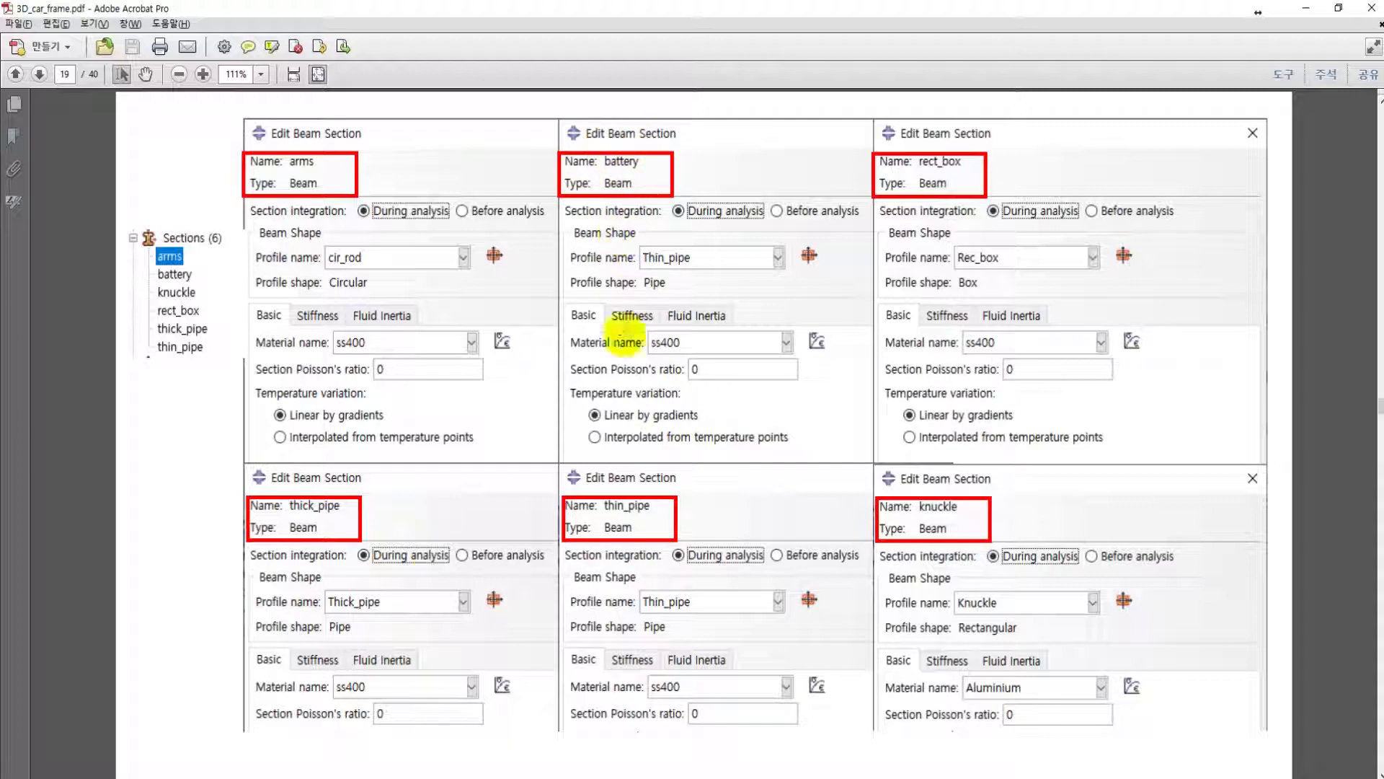
- Return from page 19 of 3D_car_frame.pdf and create a beam section named battery with the thin_pipe profile and ss400 material
click(1304, 14)
double_click(81, 383)
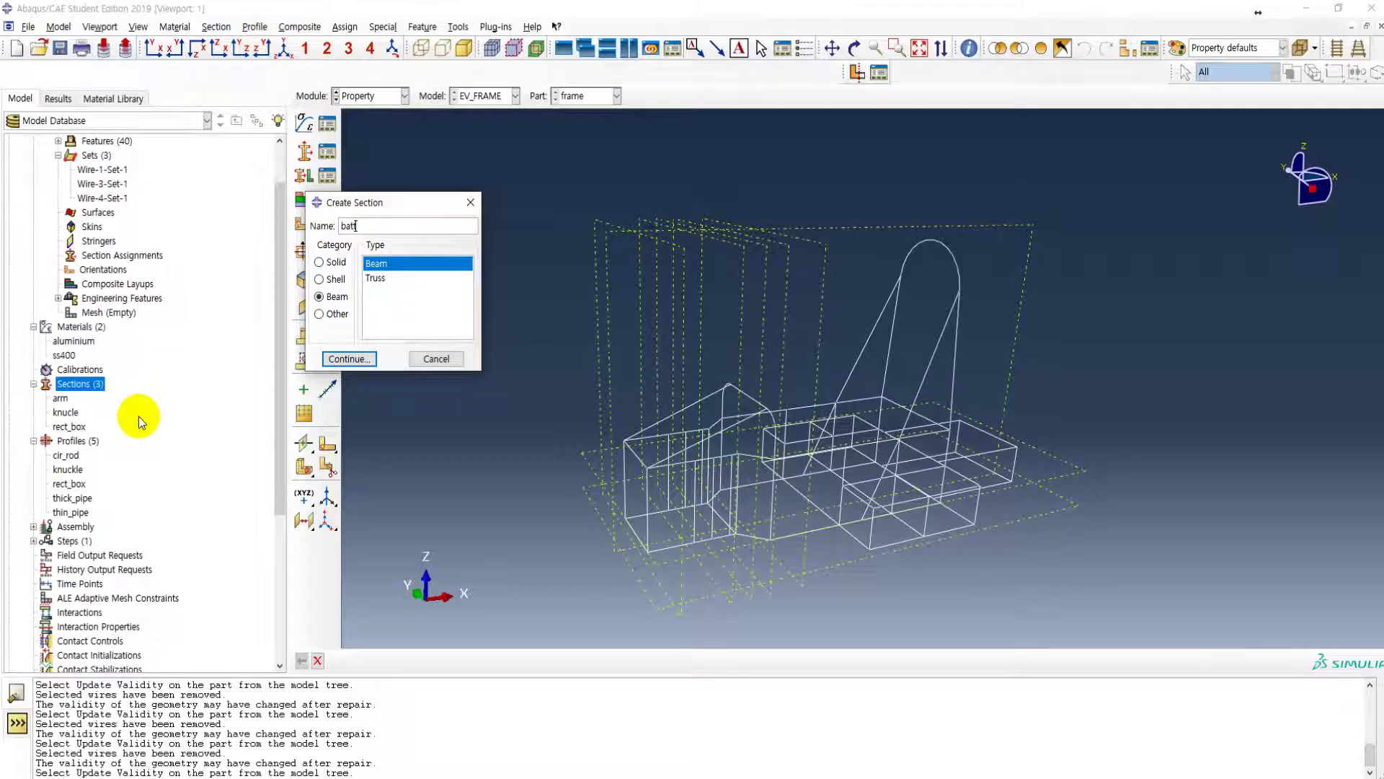
click(359, 360)
click(429, 275)
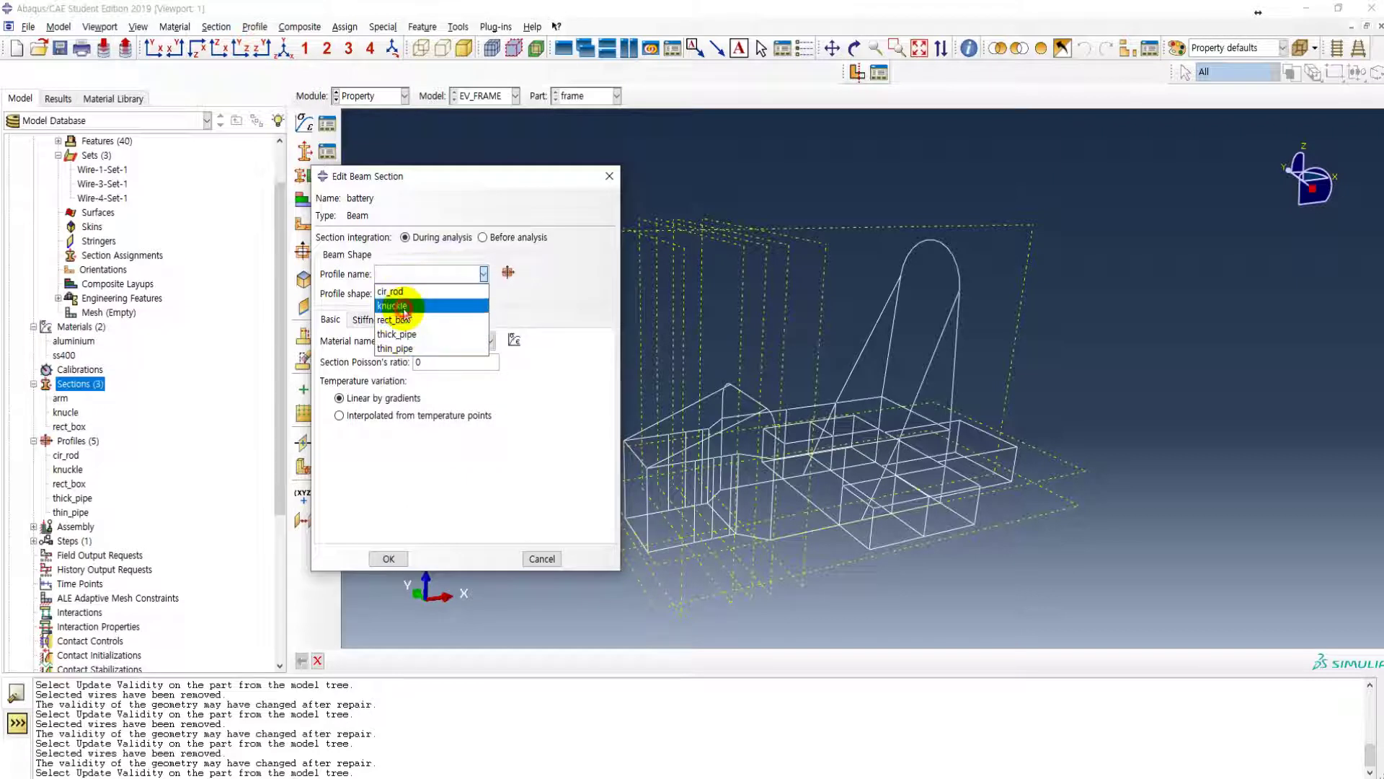
click(395, 348)
click(415, 340)
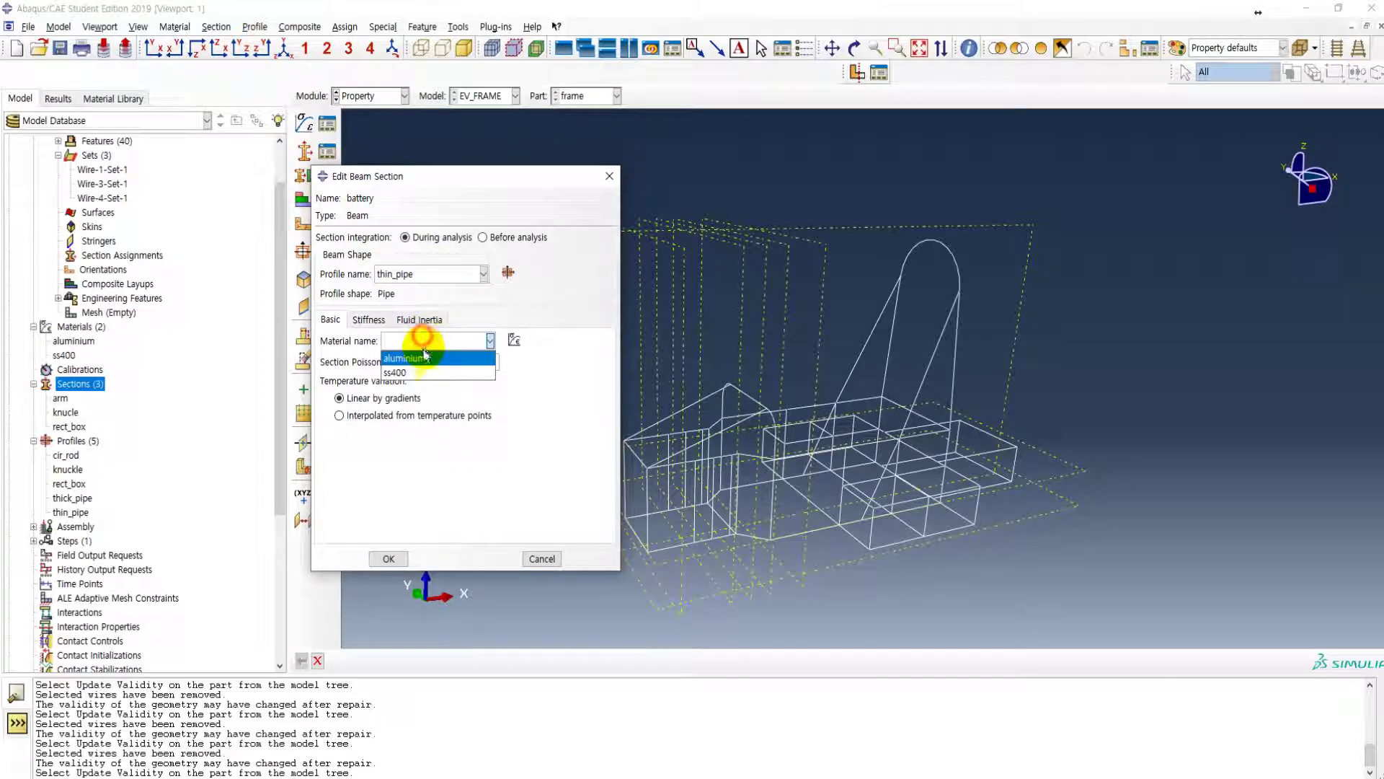
click(402, 372)
click(388, 559)
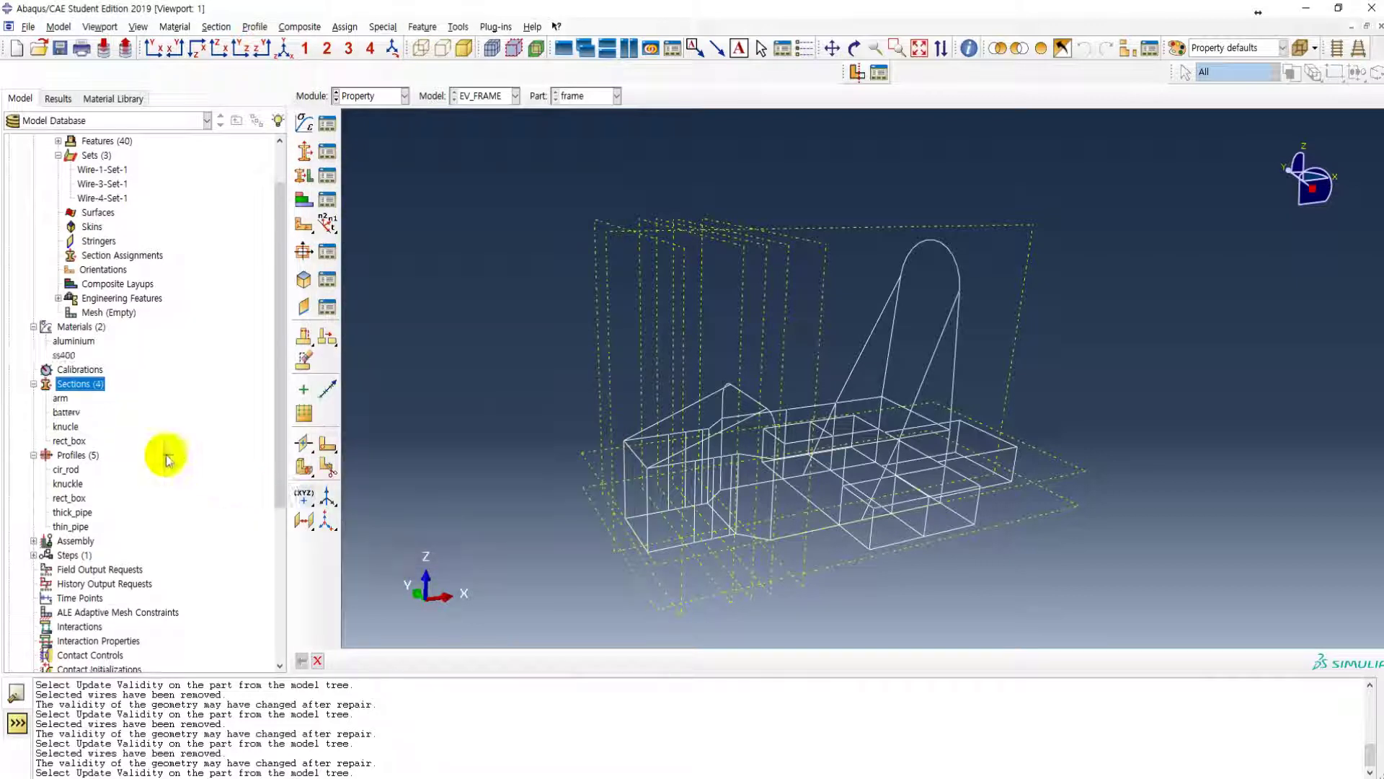
- Create a beam section named thin with the thin_pipe profile and ss400 material, following page 19 of 3D_car_frame.pdf
double_click(79, 383)
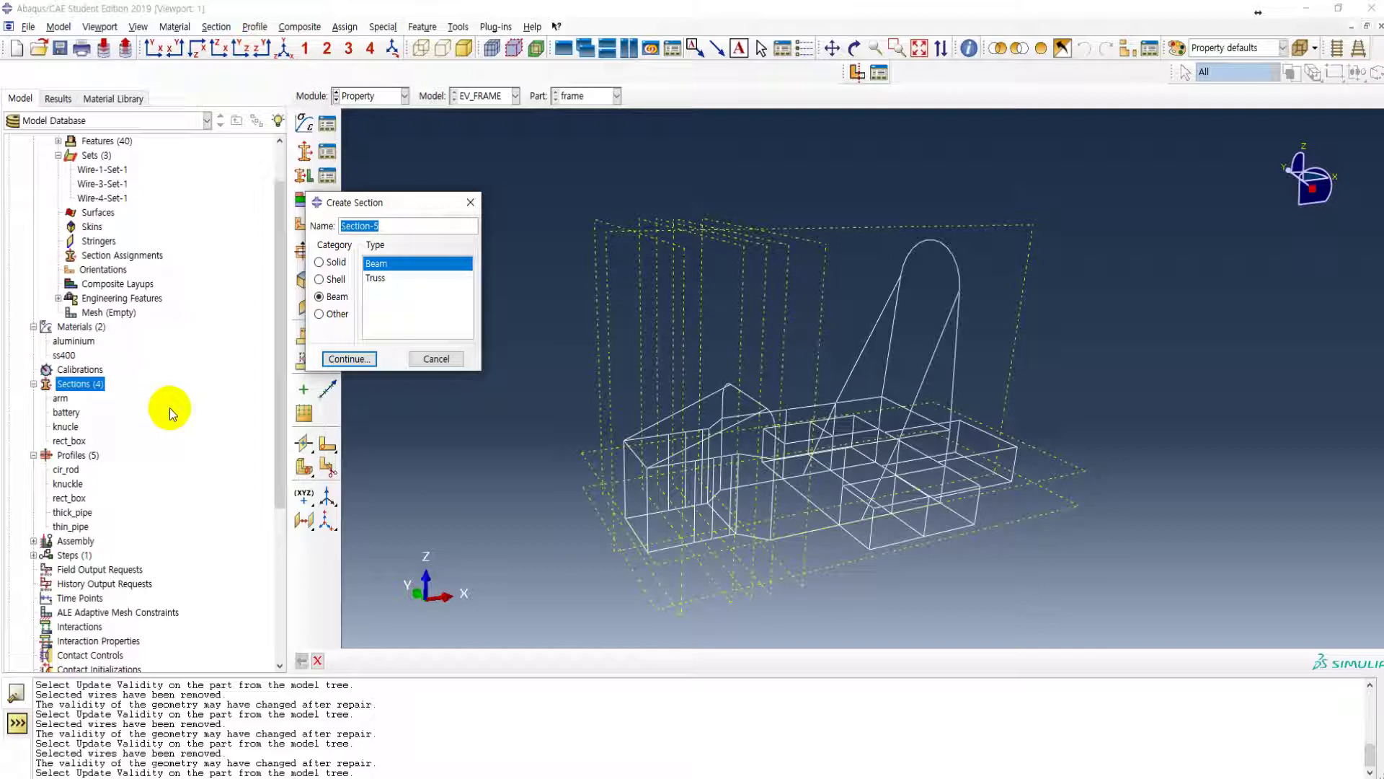
key(alt+Tab)
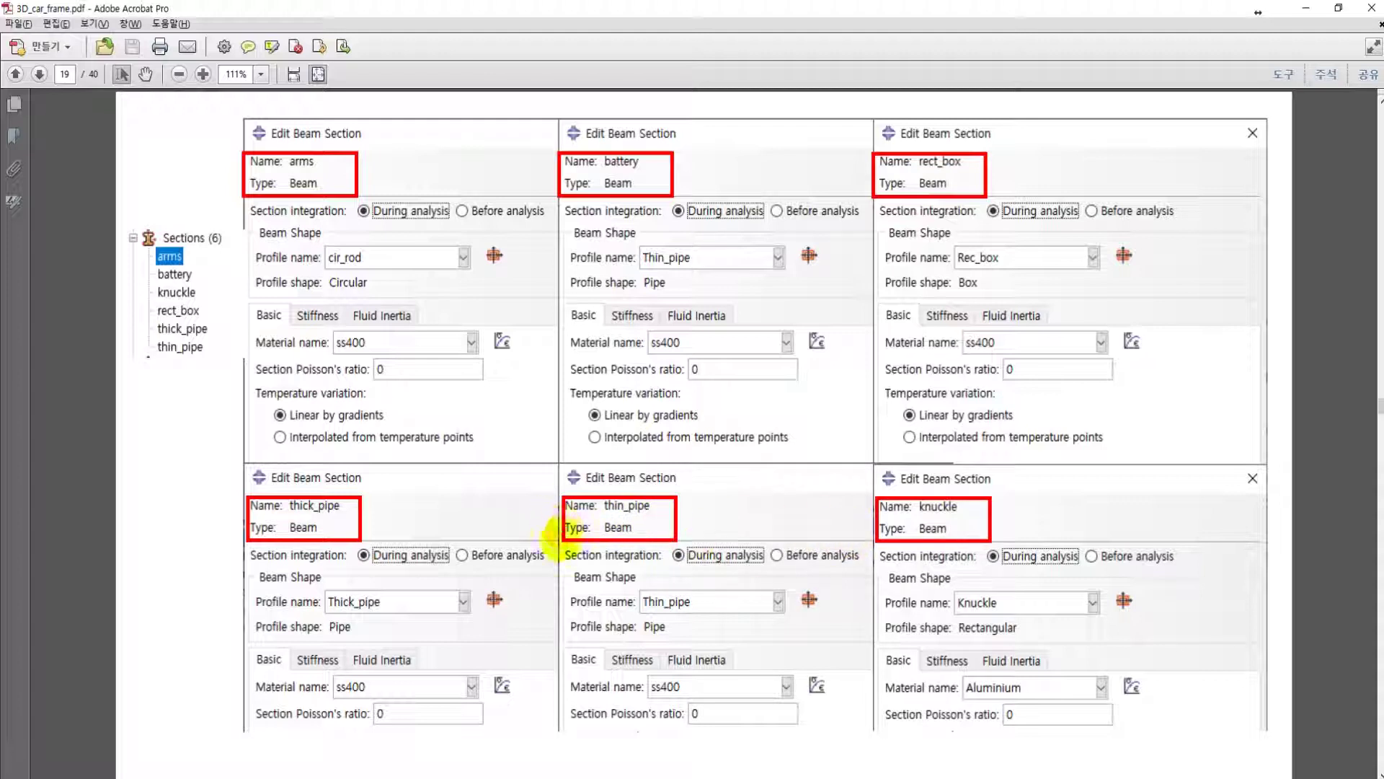
click(1305, 8)
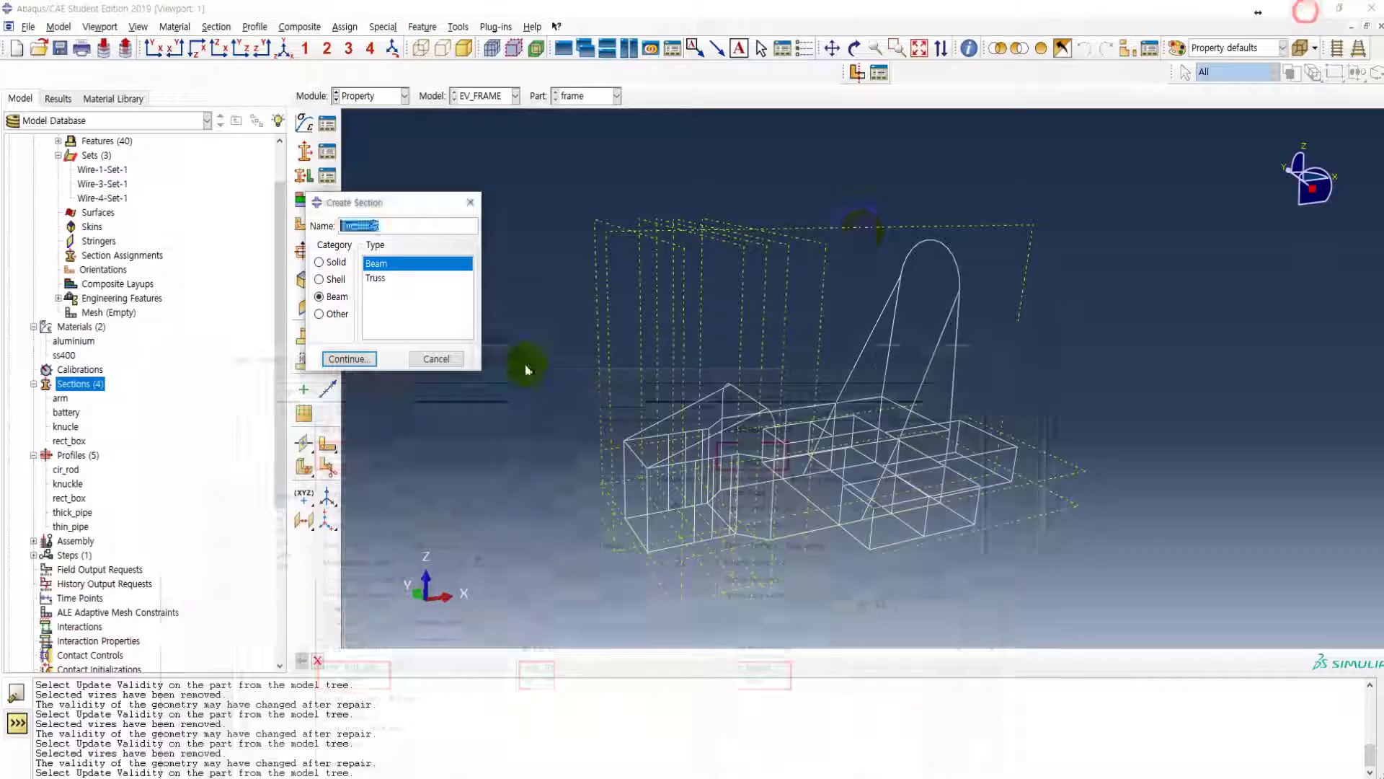
drag(394, 227, 335, 232)
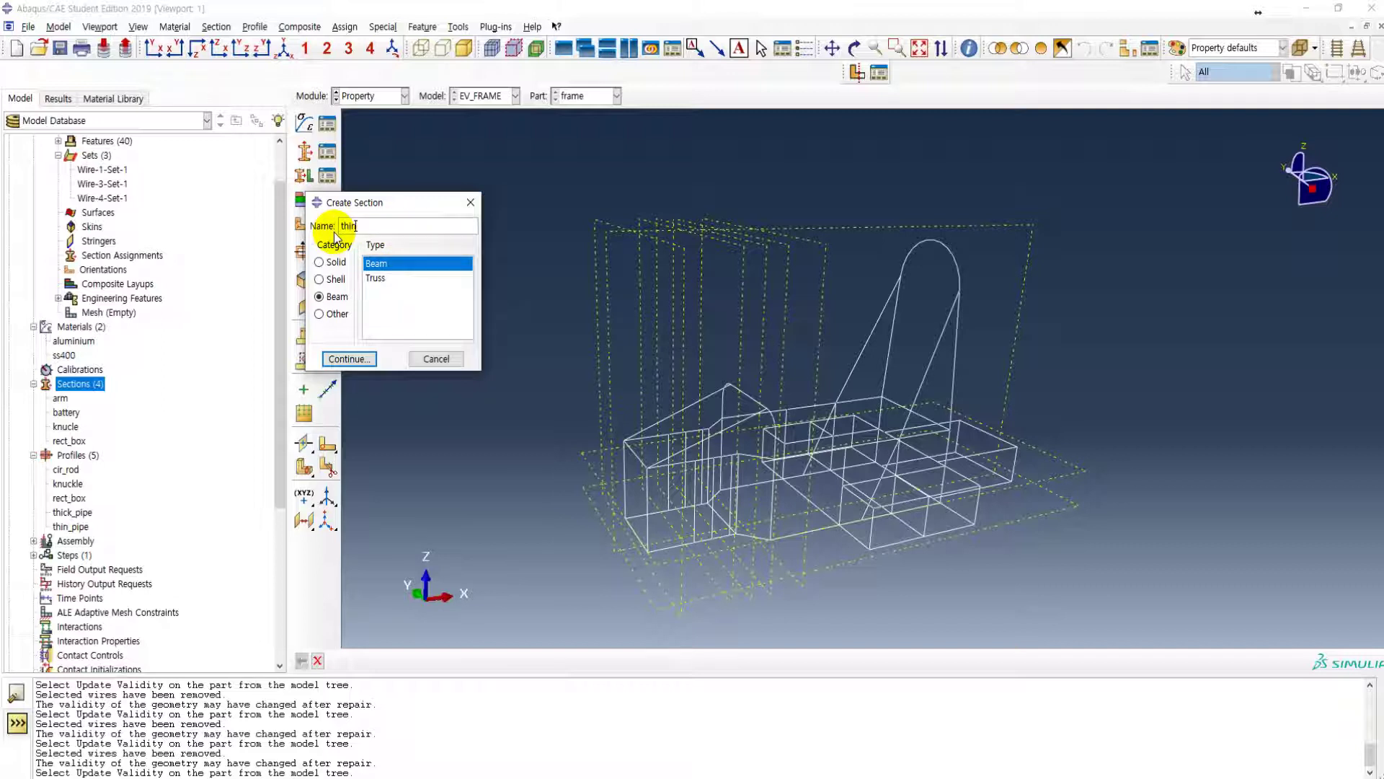
click(352, 358)
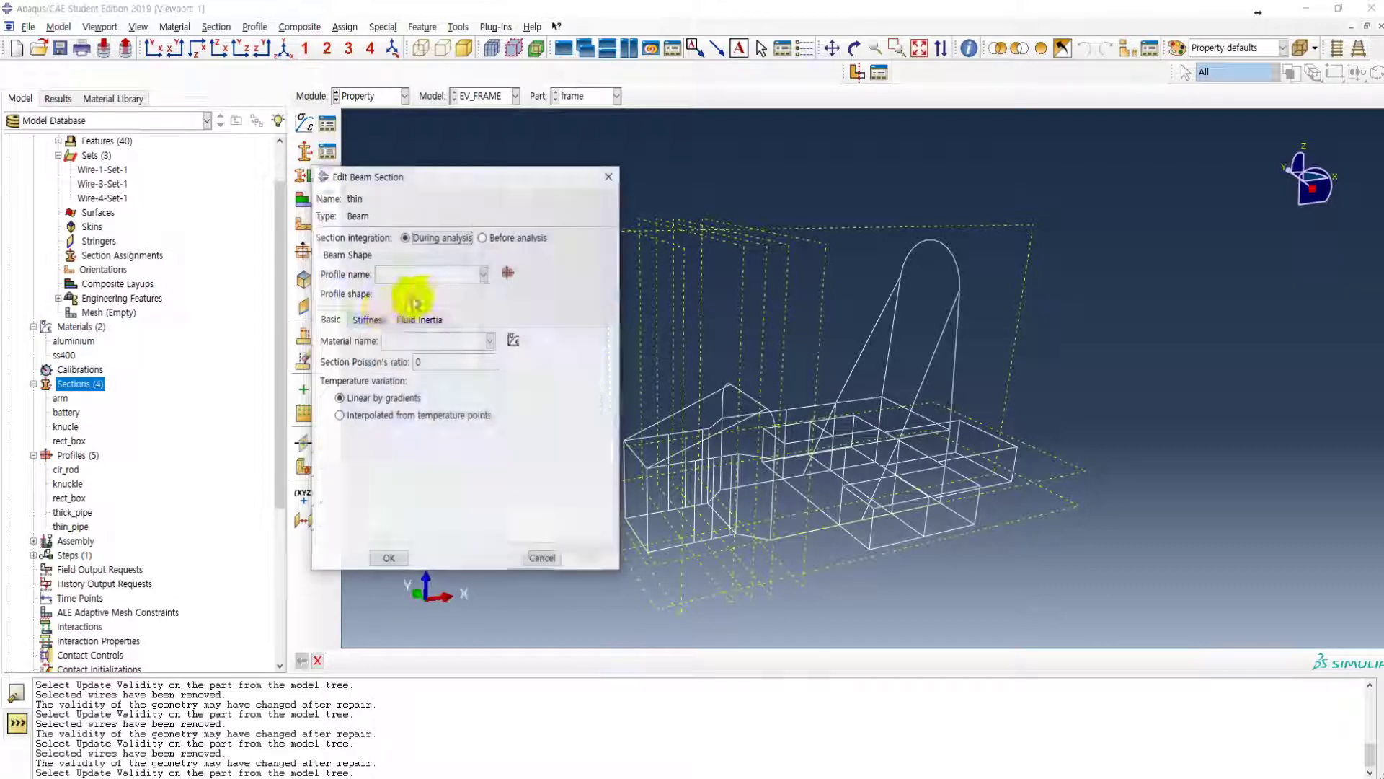
click(411, 282)
click(404, 346)
click(431, 340)
click(415, 370)
click(389, 559)
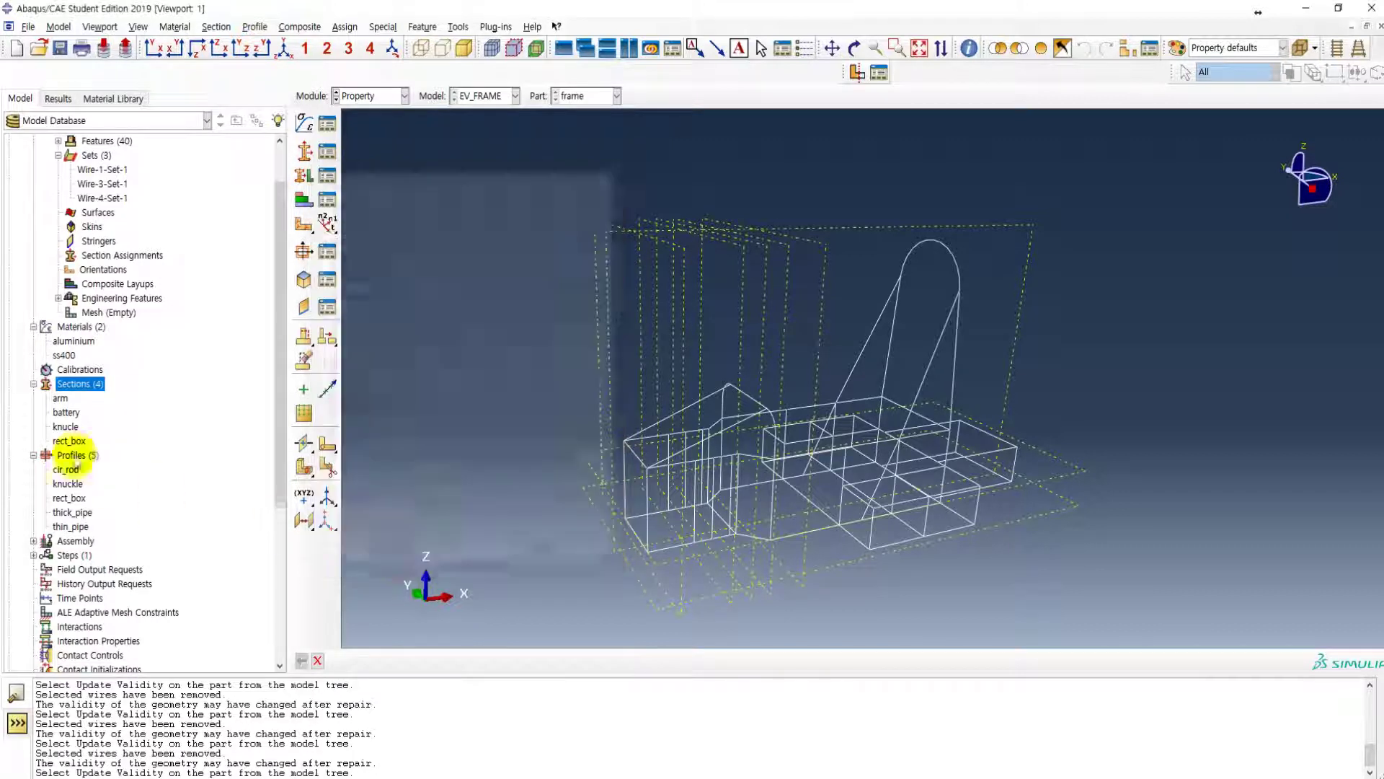
- Create a beam section named thick with the thick_pipe profile and ss400 material
double_click(76, 387)
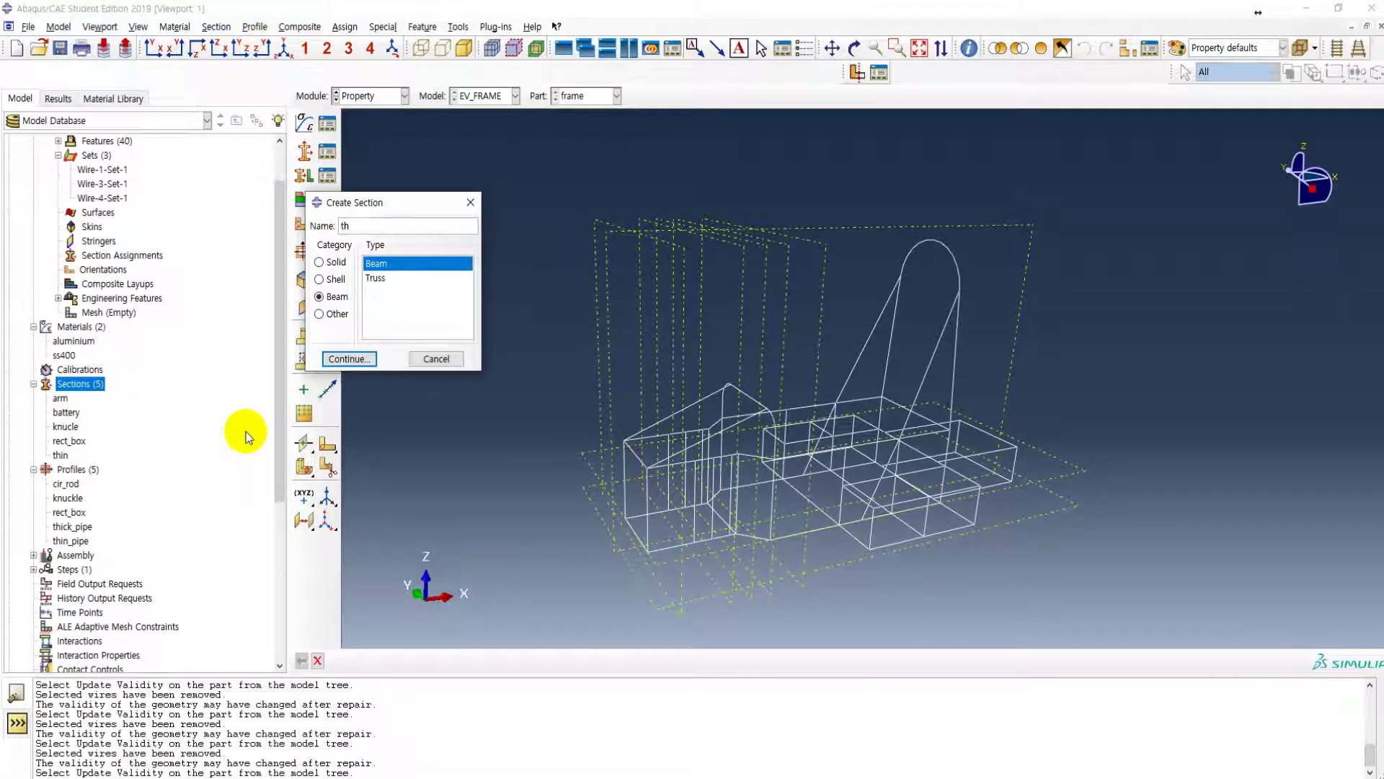
click(360, 364)
click(441, 274)
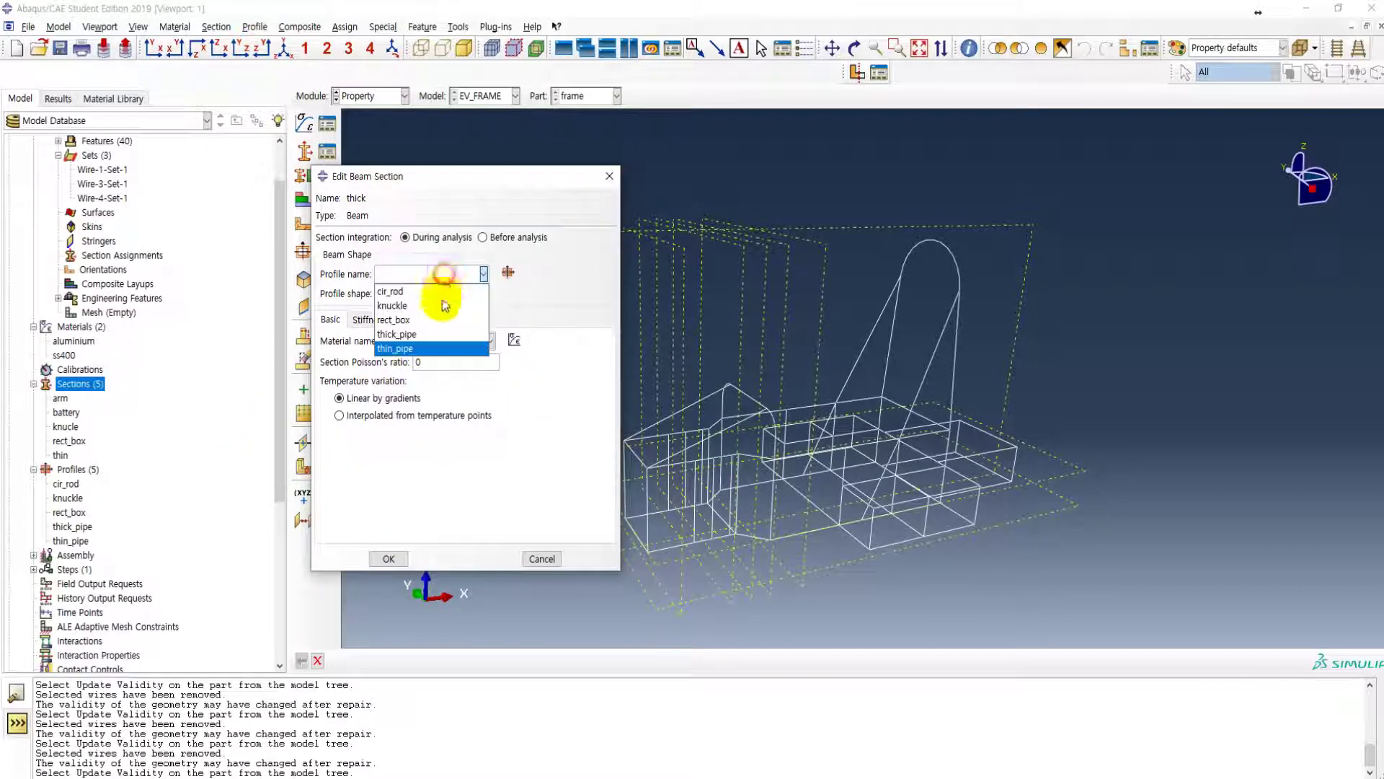
click(404, 334)
click(413, 341)
click(402, 368)
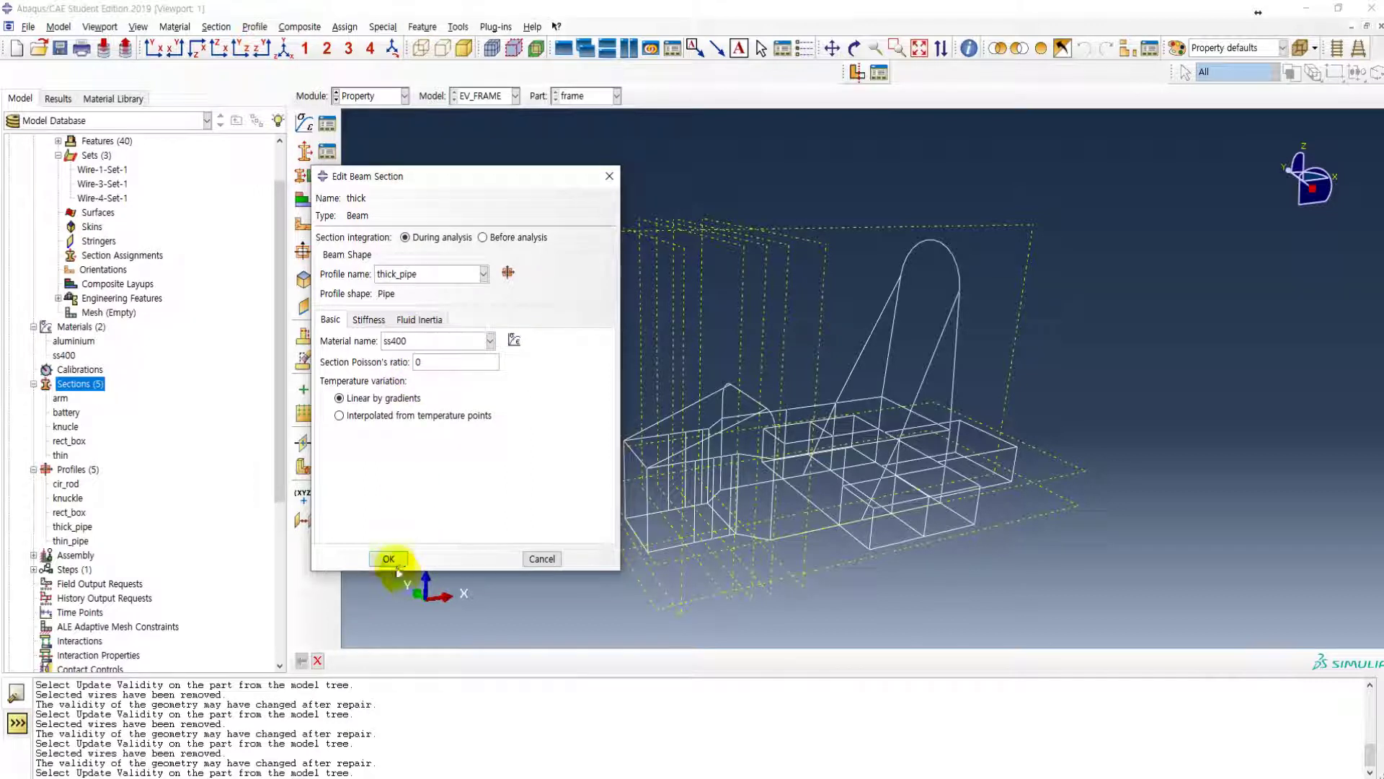
click(389, 560)
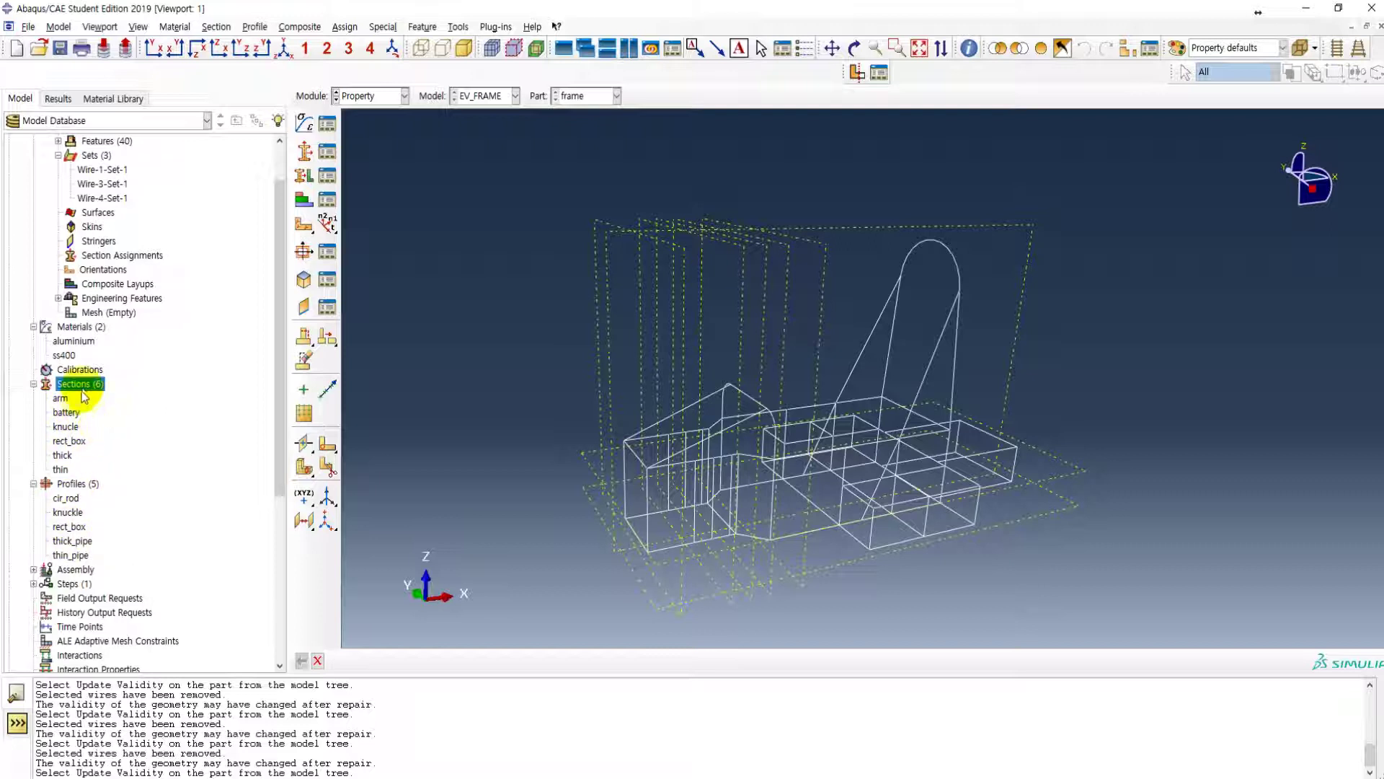
- Start a section assignment on the frame part and name its region set main_frame
scroll(94, 346, up, 2)
click(120, 314)
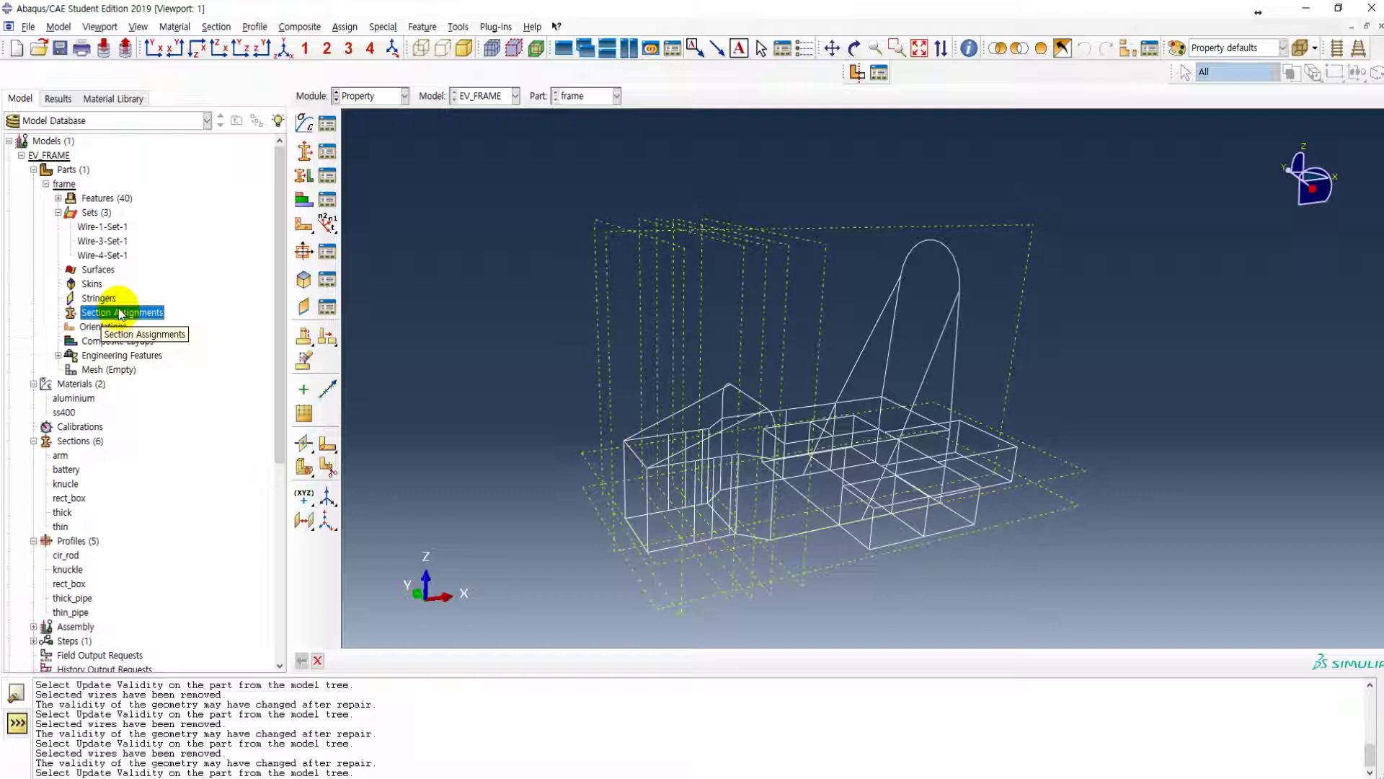
double_click(120, 314)
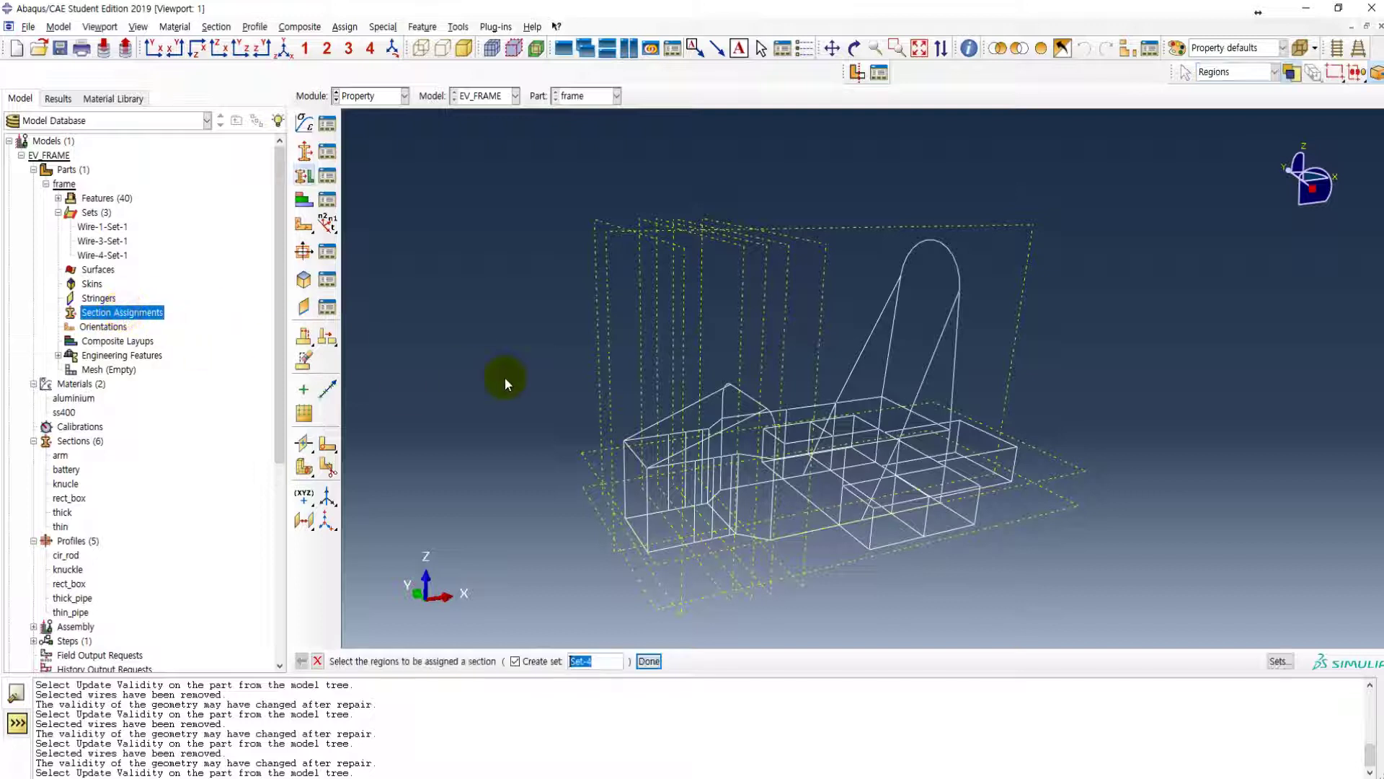
click(687, 447)
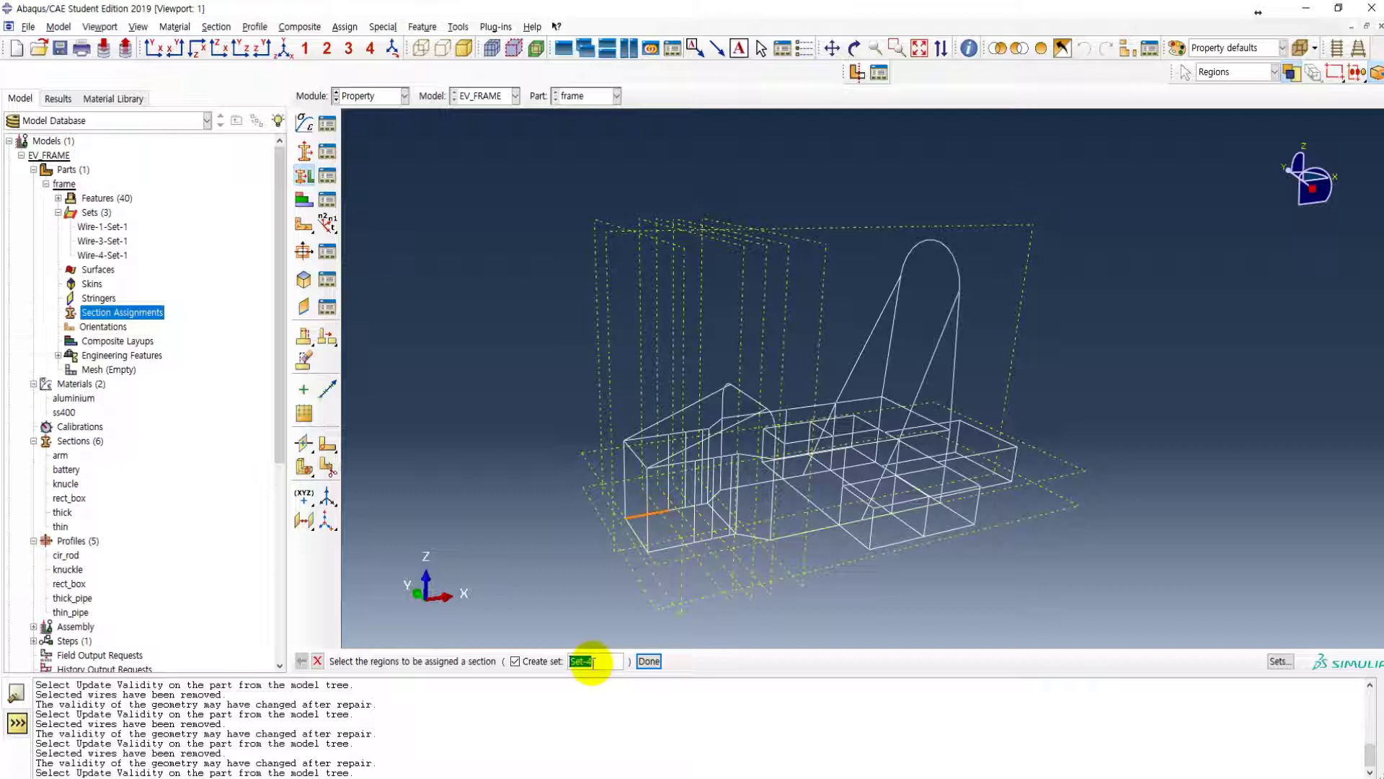
drag(614, 661, 568, 662)
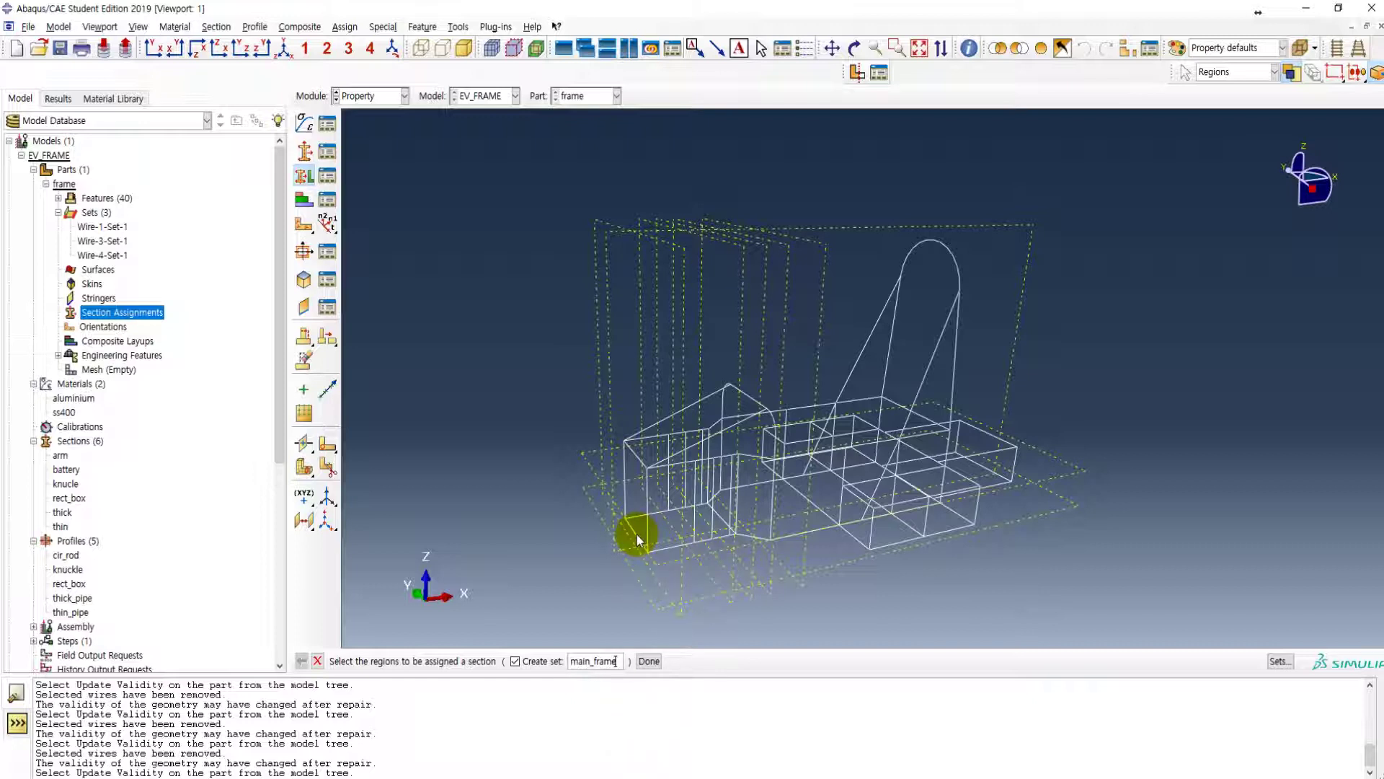
- Select the lower frame's front crossmember and the edges of both lower side rails for the main_frame set
shift+click(678, 513)
scroll(703, 527, up, 5)
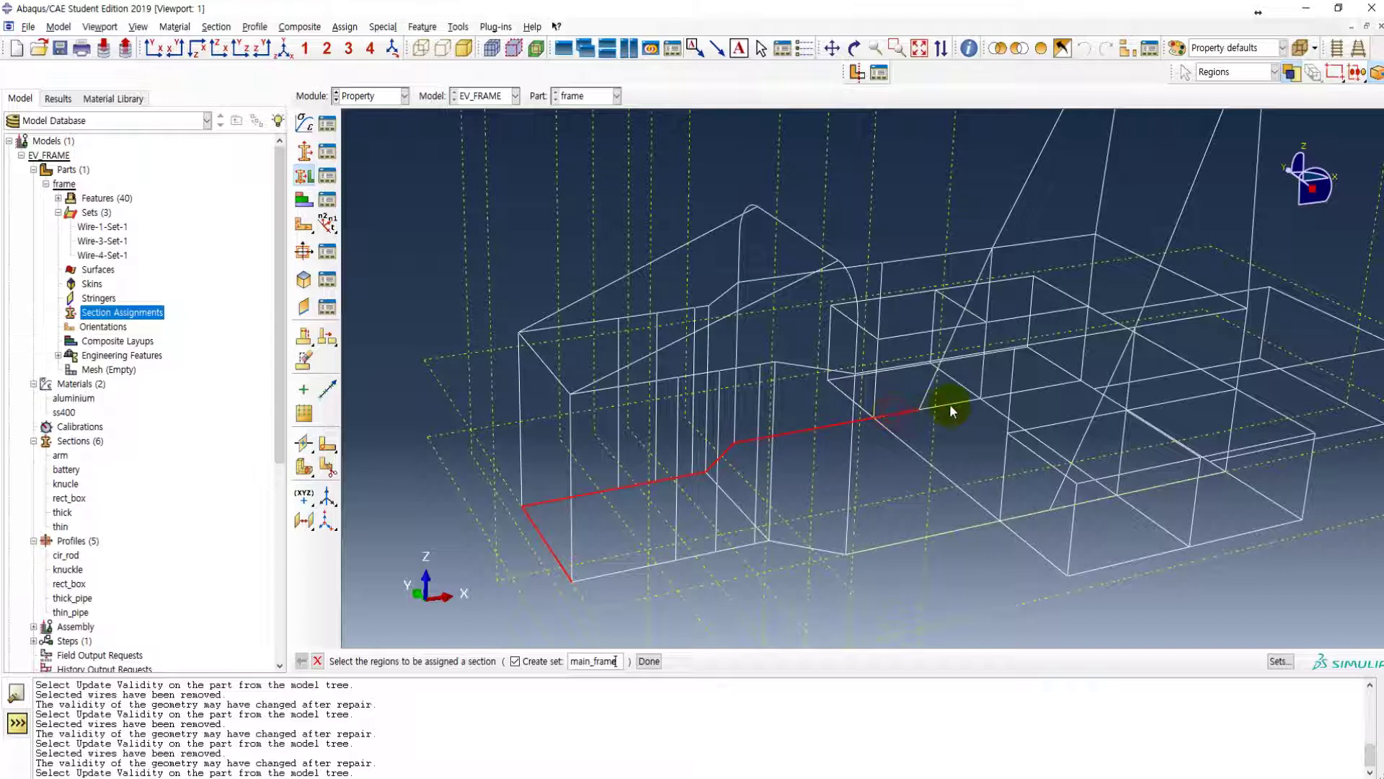
shift+click(989, 393)
click(693, 556)
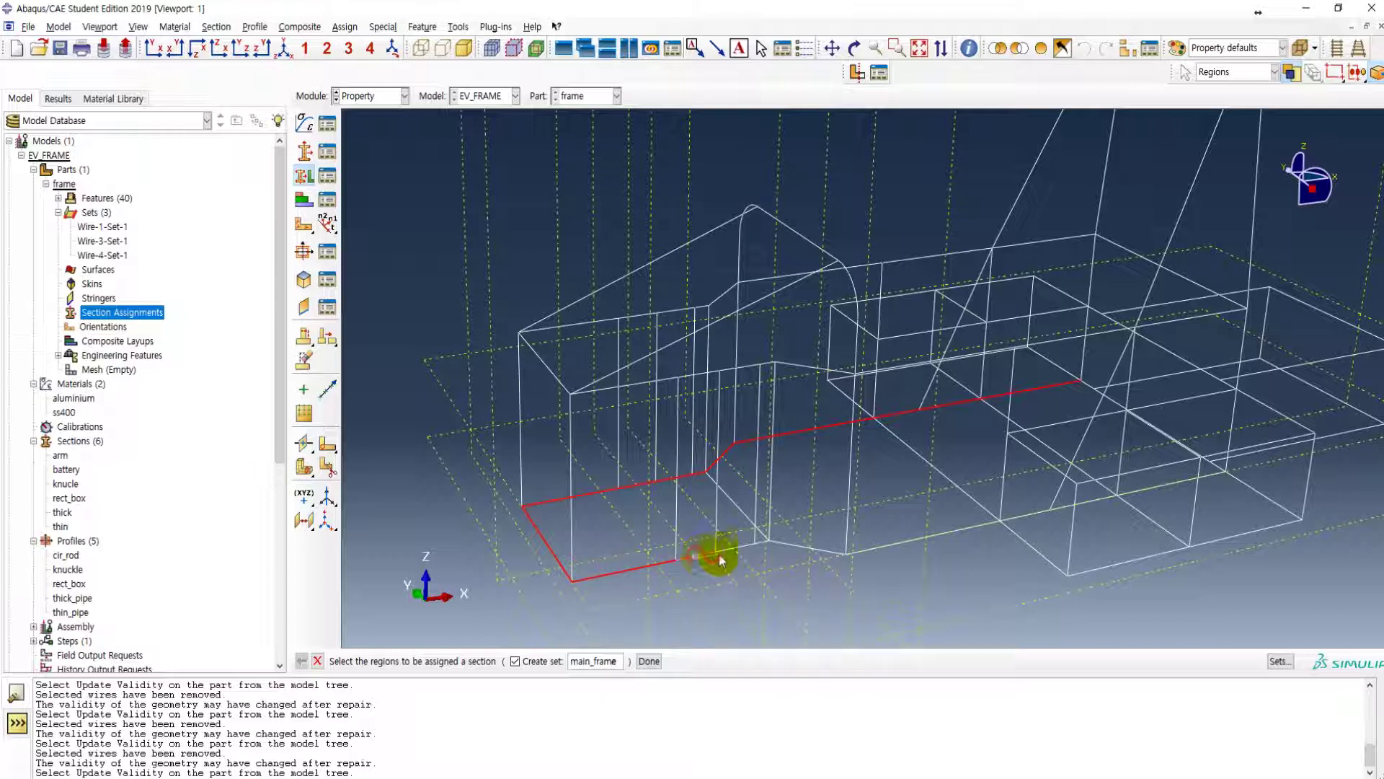
click(782, 545)
click(881, 546)
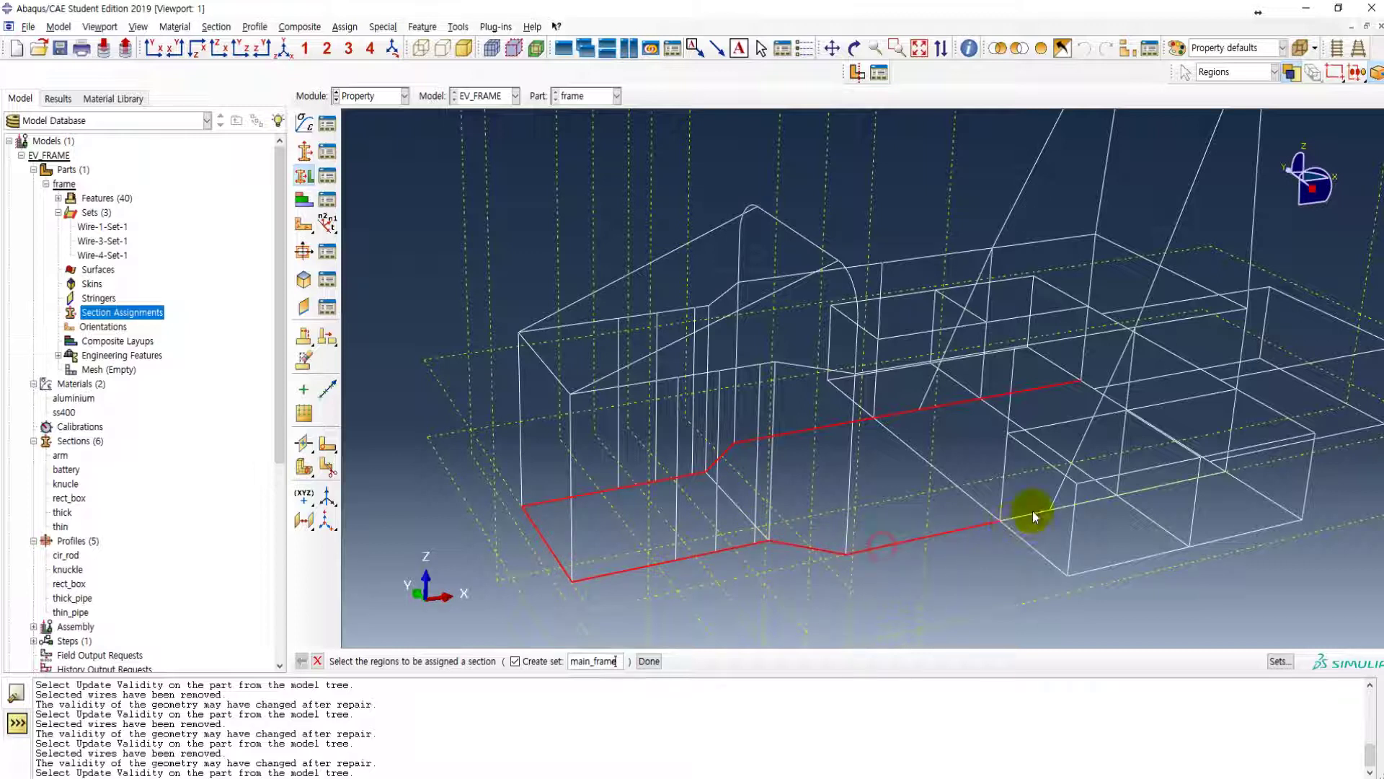
- Add the remaining side rail edges, the rear lower loop and the three lower crossmembers to the main_frame selection
scroll(670, 461, down, 2)
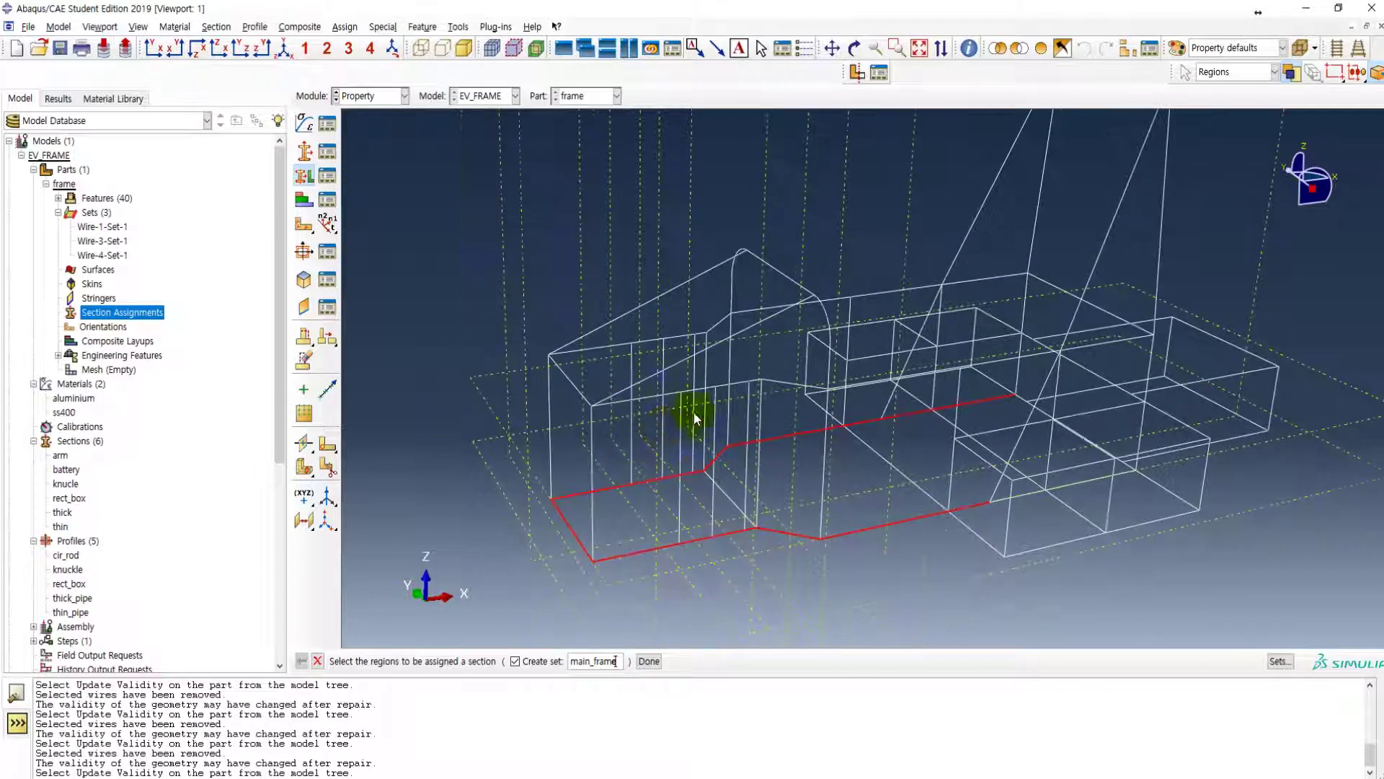
ctrl+alt+drag(814, 392, 1005, 526)
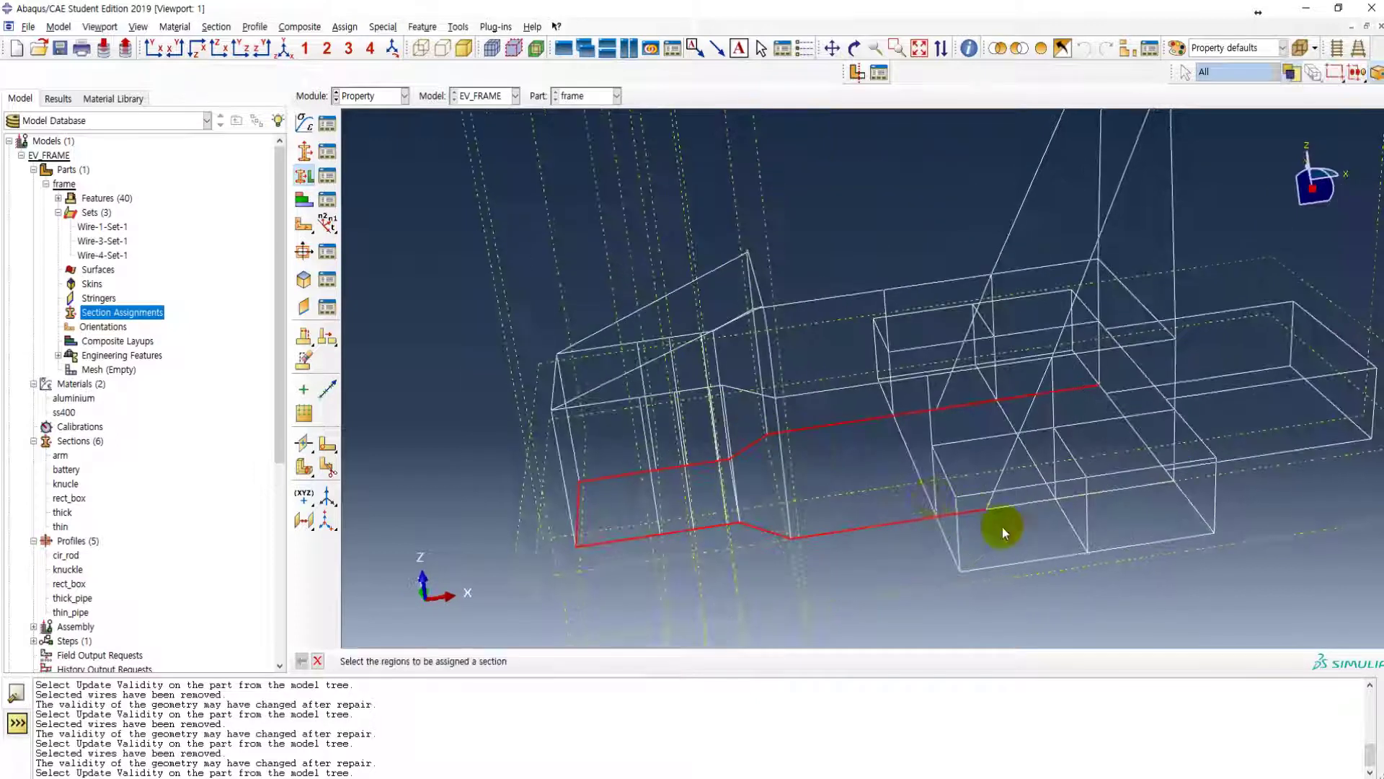
click(1122, 495)
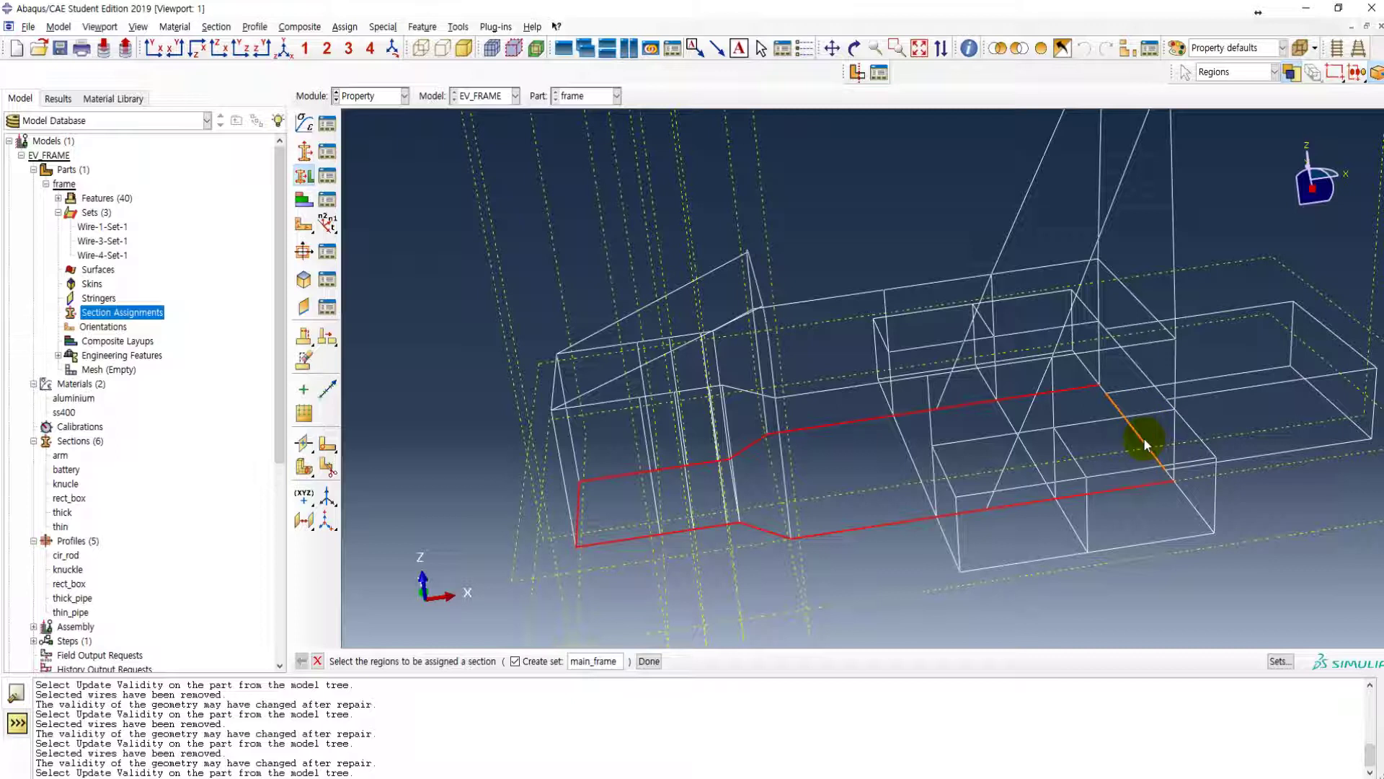
click(1122, 389)
click(1326, 443)
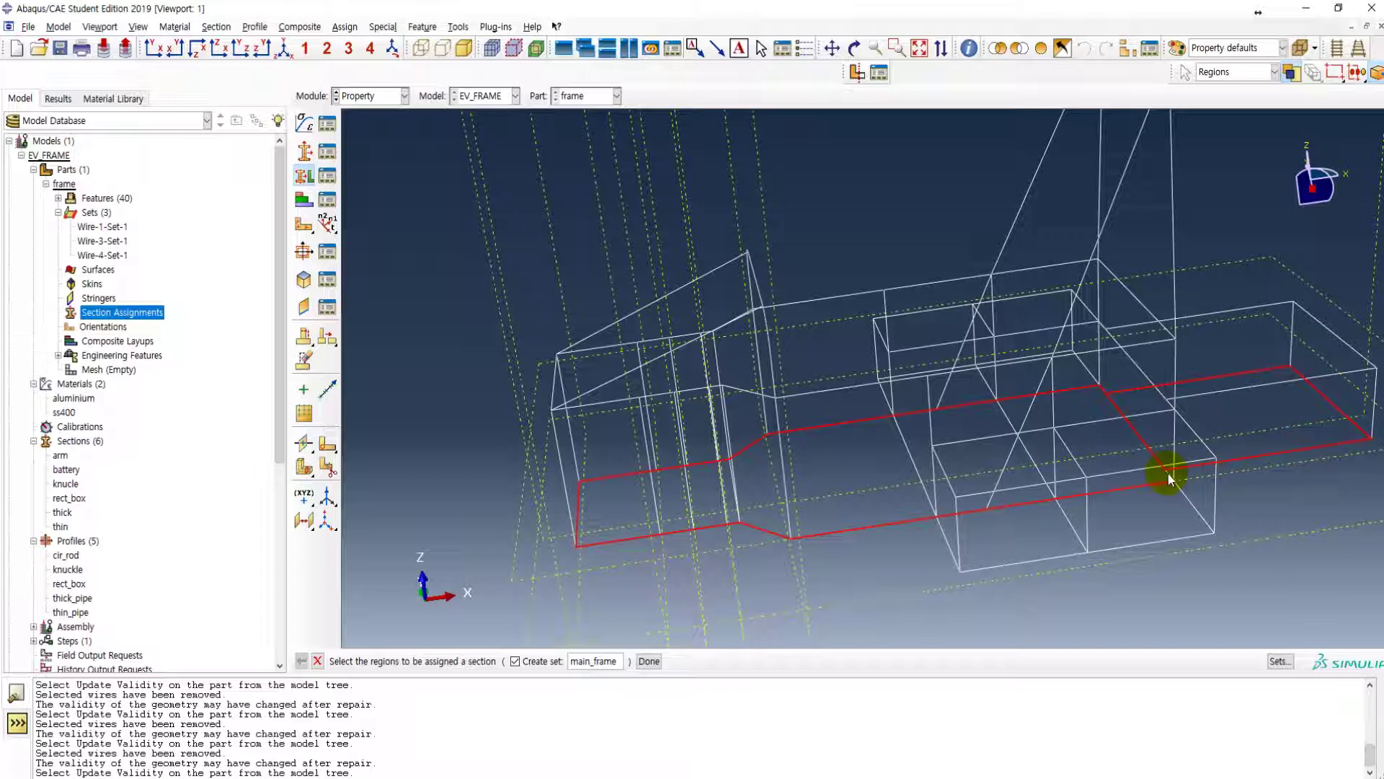
click(1028, 458)
click(913, 470)
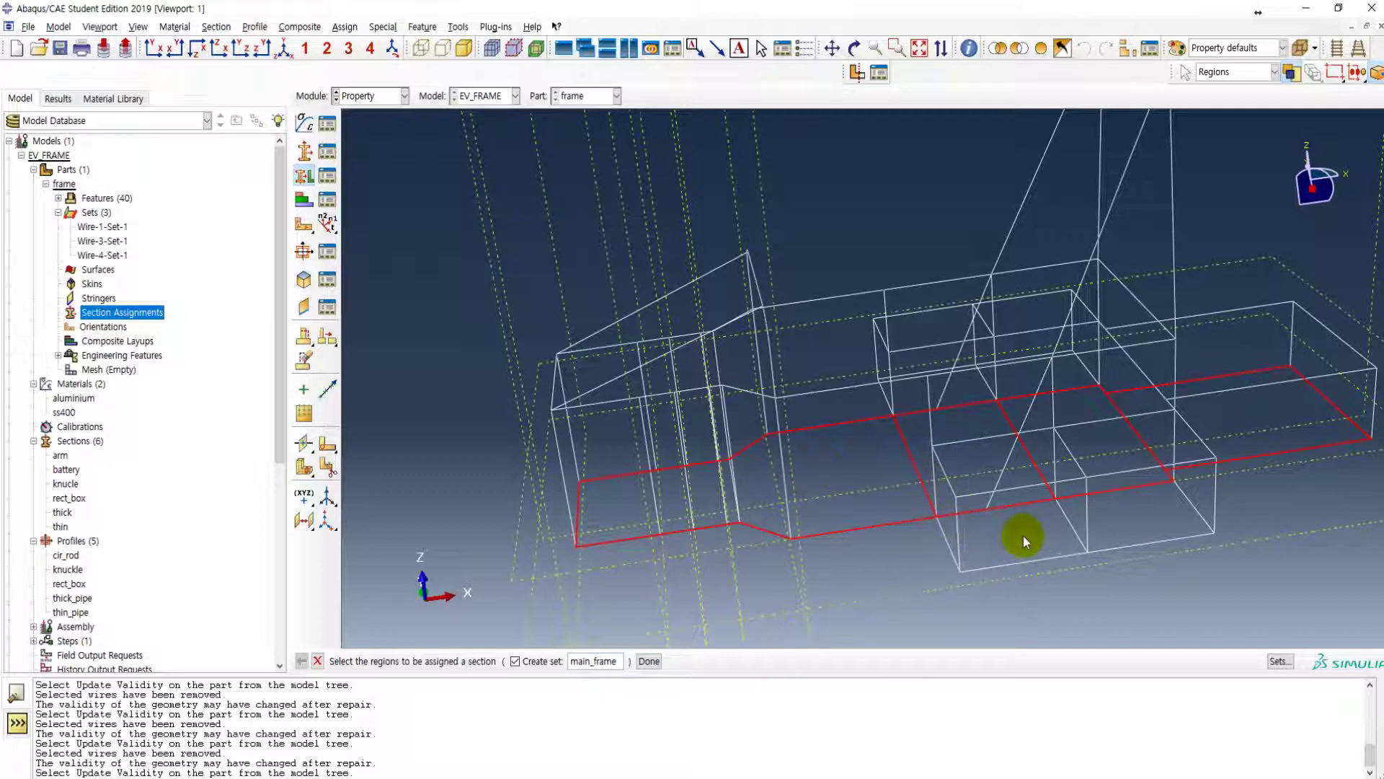
- Finish the main_frame region selection and assign the rect_box section to it
ctrl+alt+drag(946, 462, 960, 520)
click(650, 659)
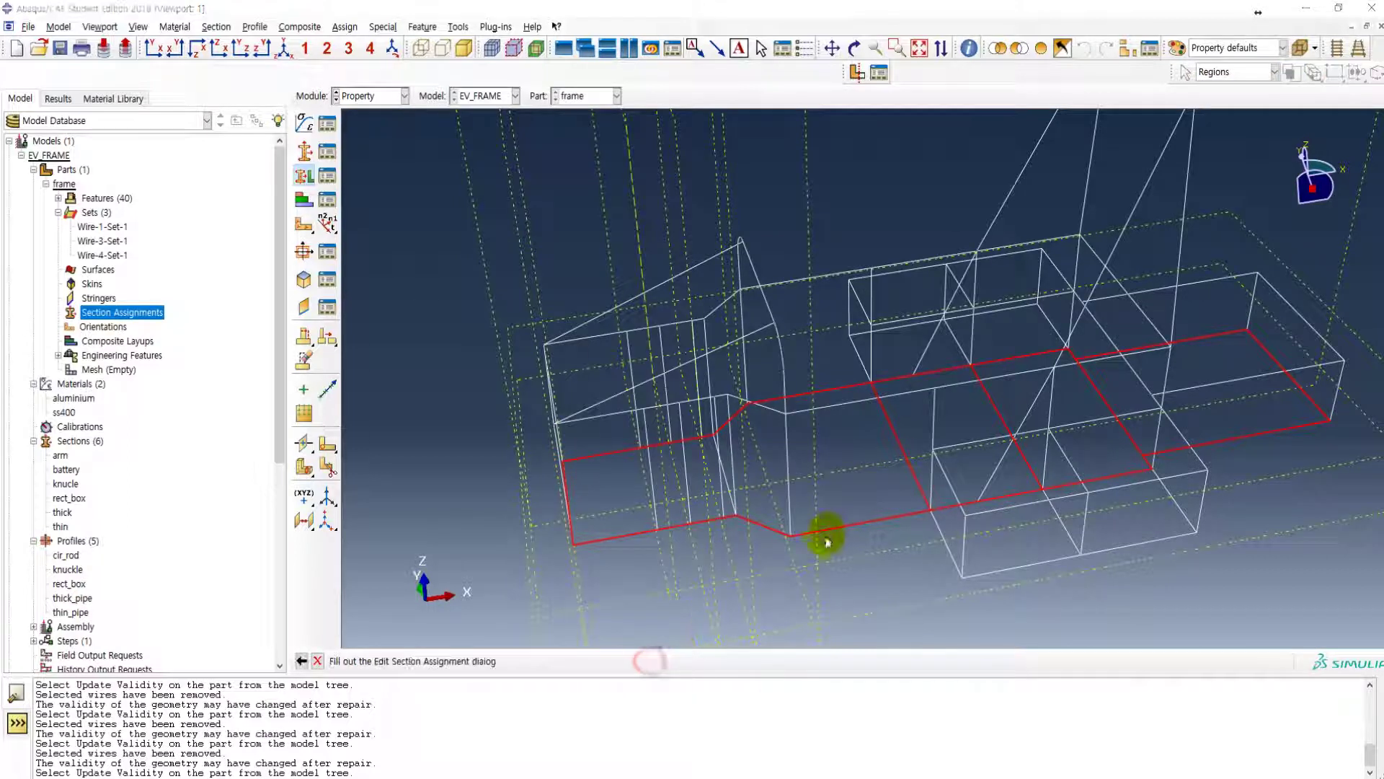
click(488, 393)
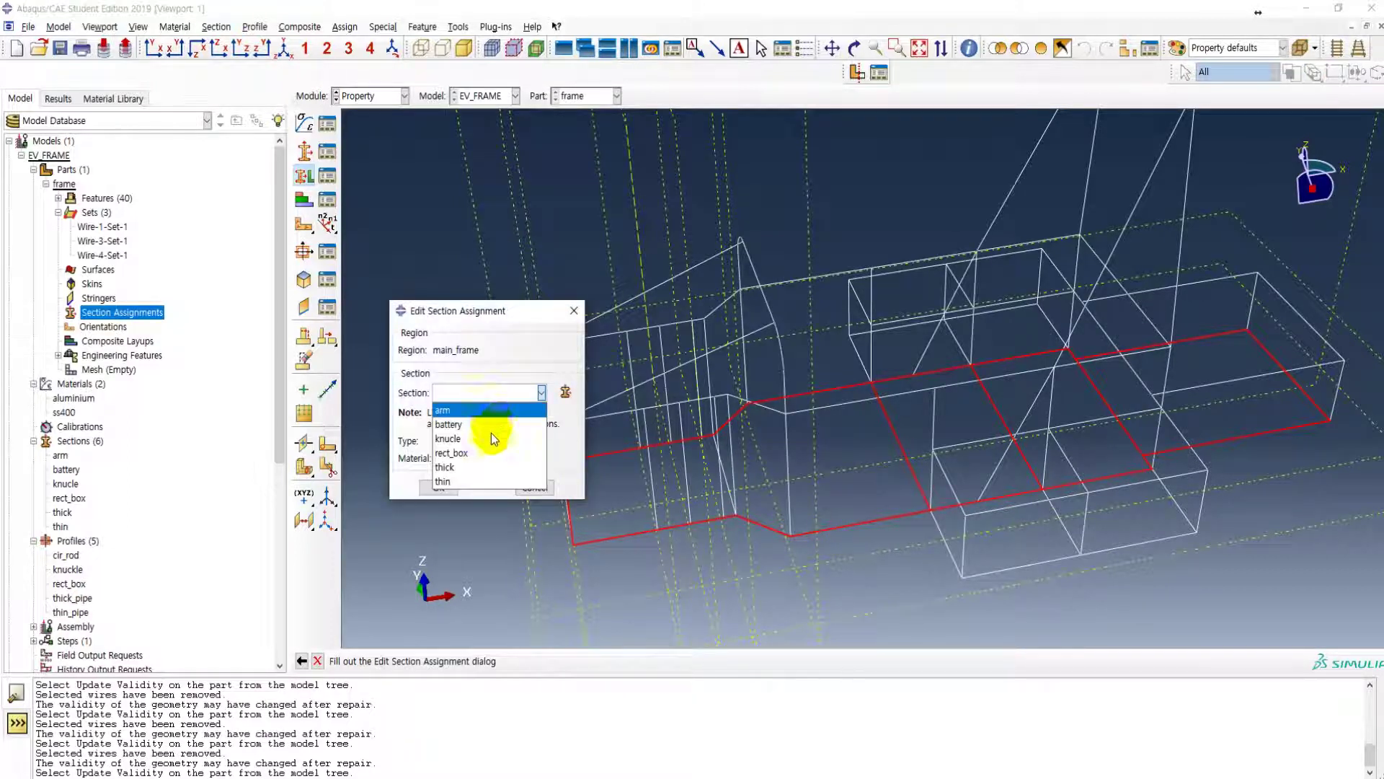
click(494, 453)
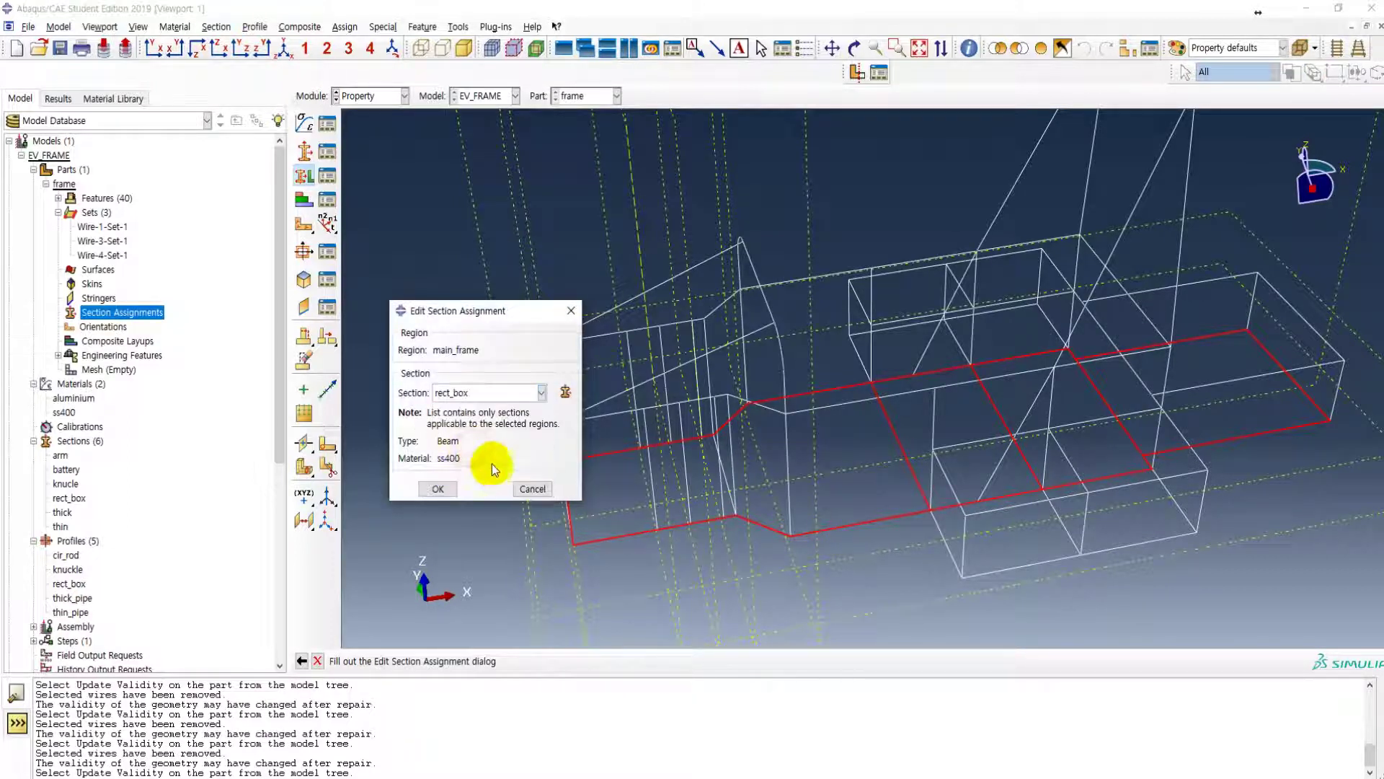
click(439, 491)
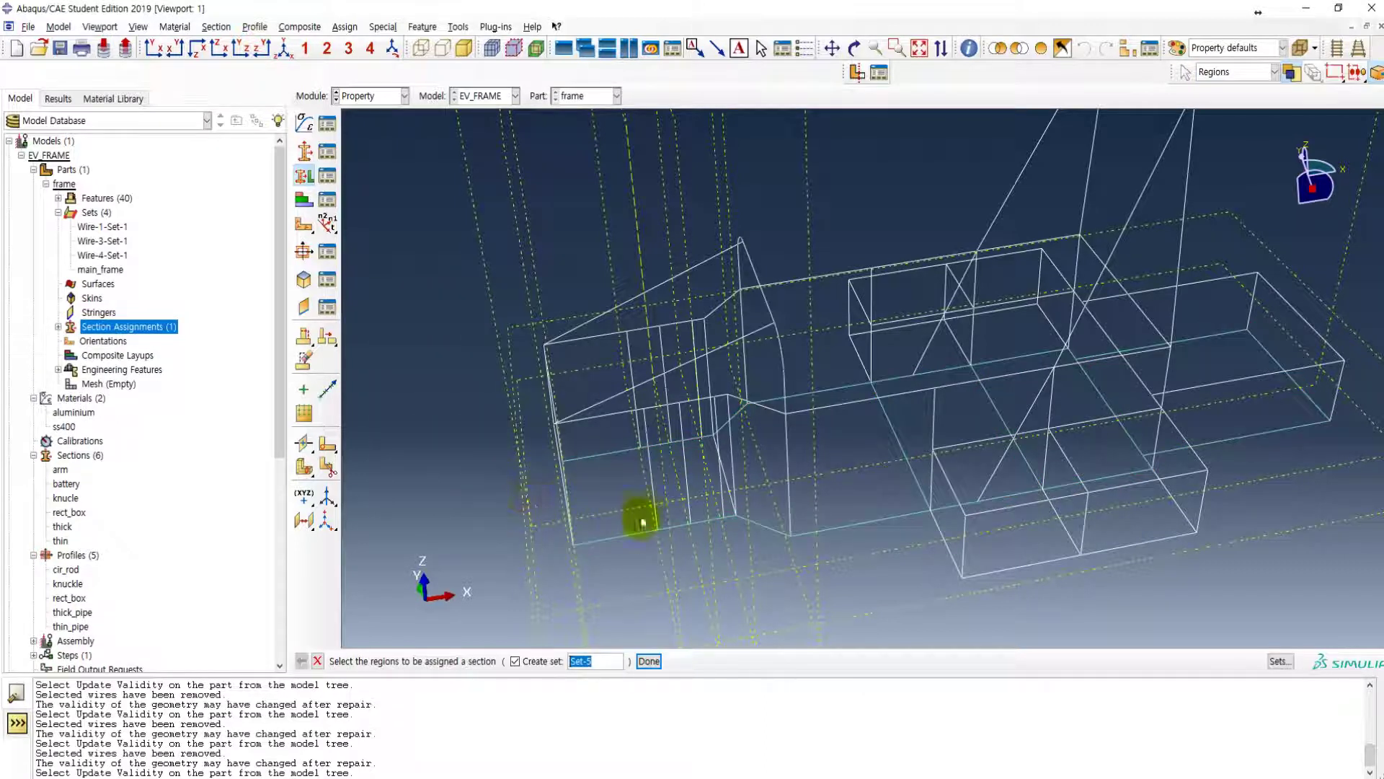
- Expand the section assignments and highlight the main_frame set to check which edges it contains
click(593, 459)
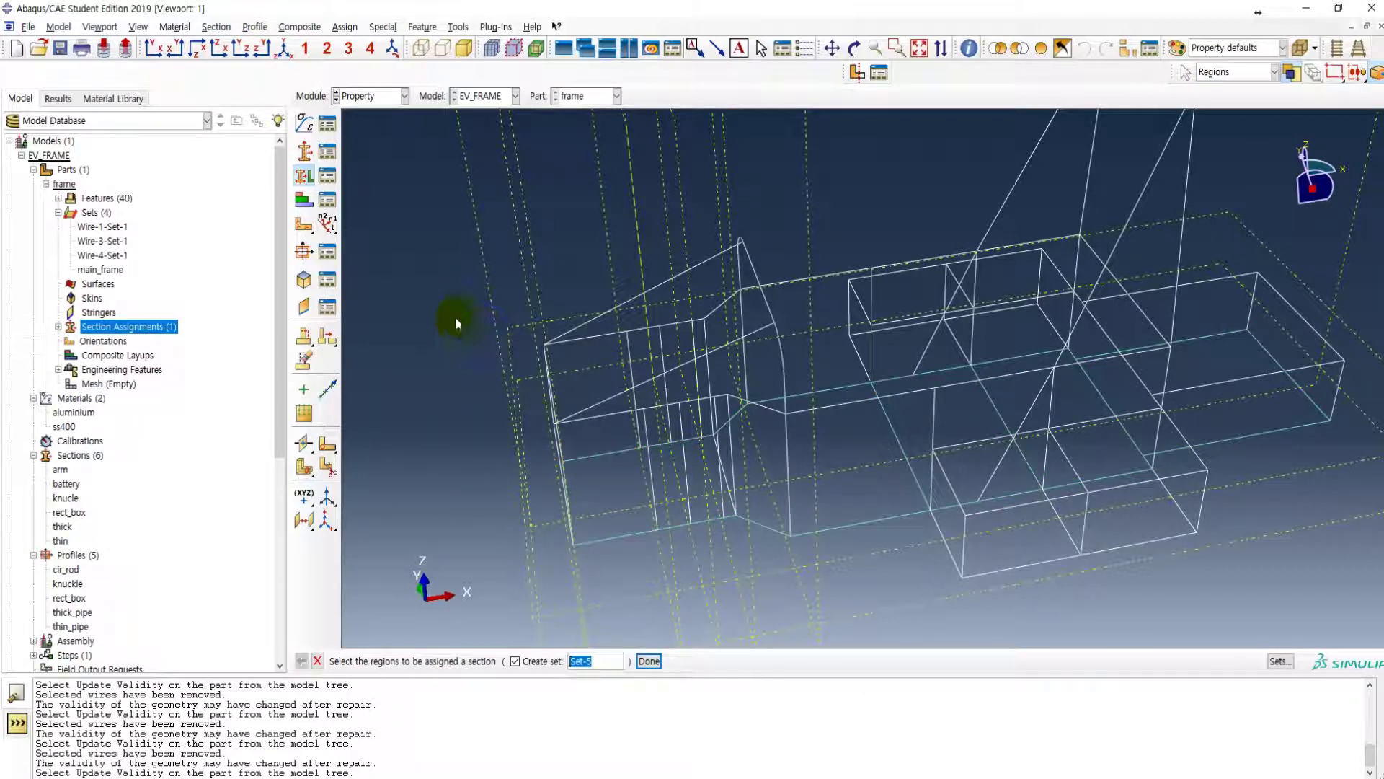
click(57, 326)
click(103, 271)
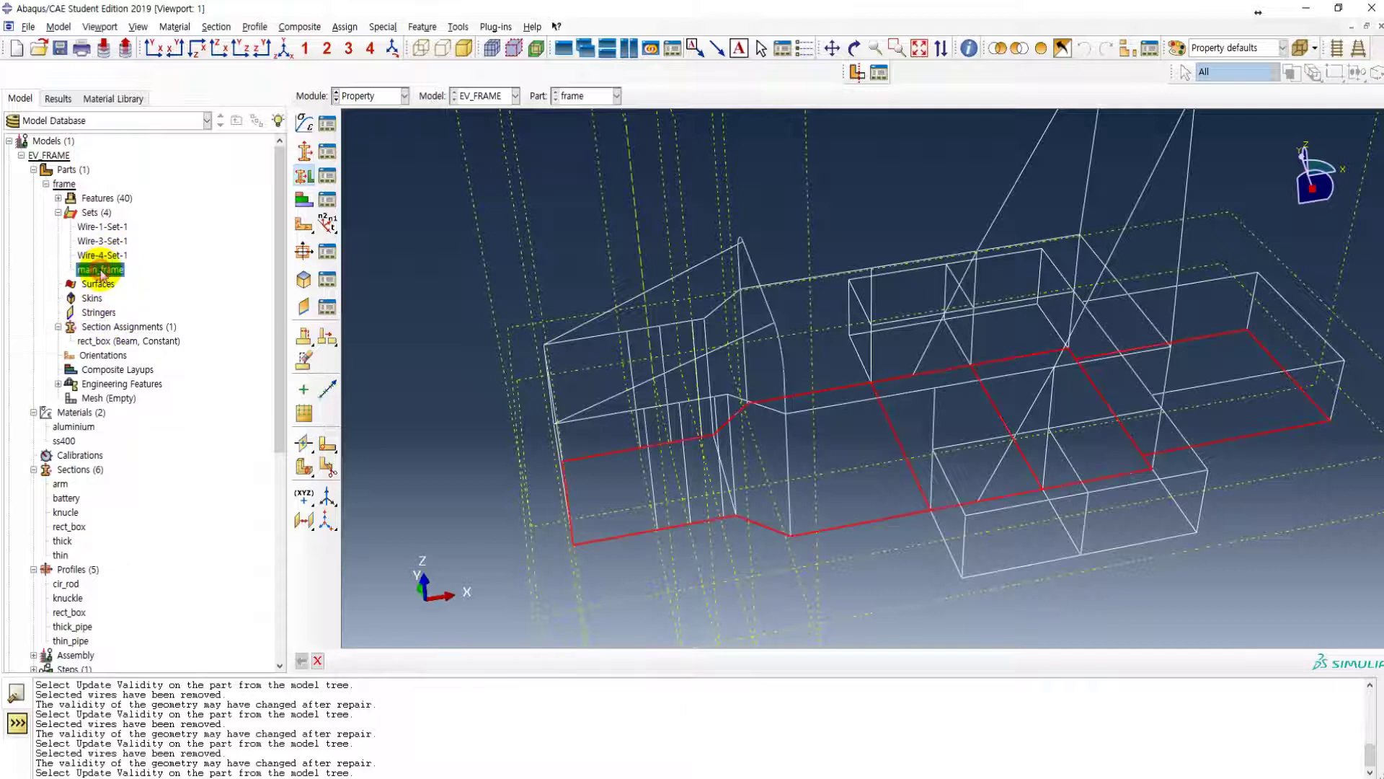
click(119, 328)
- Start a beam section orientation assignment and choose the main_frame set as its region, with selections highlighted in the viewport
click(327, 223)
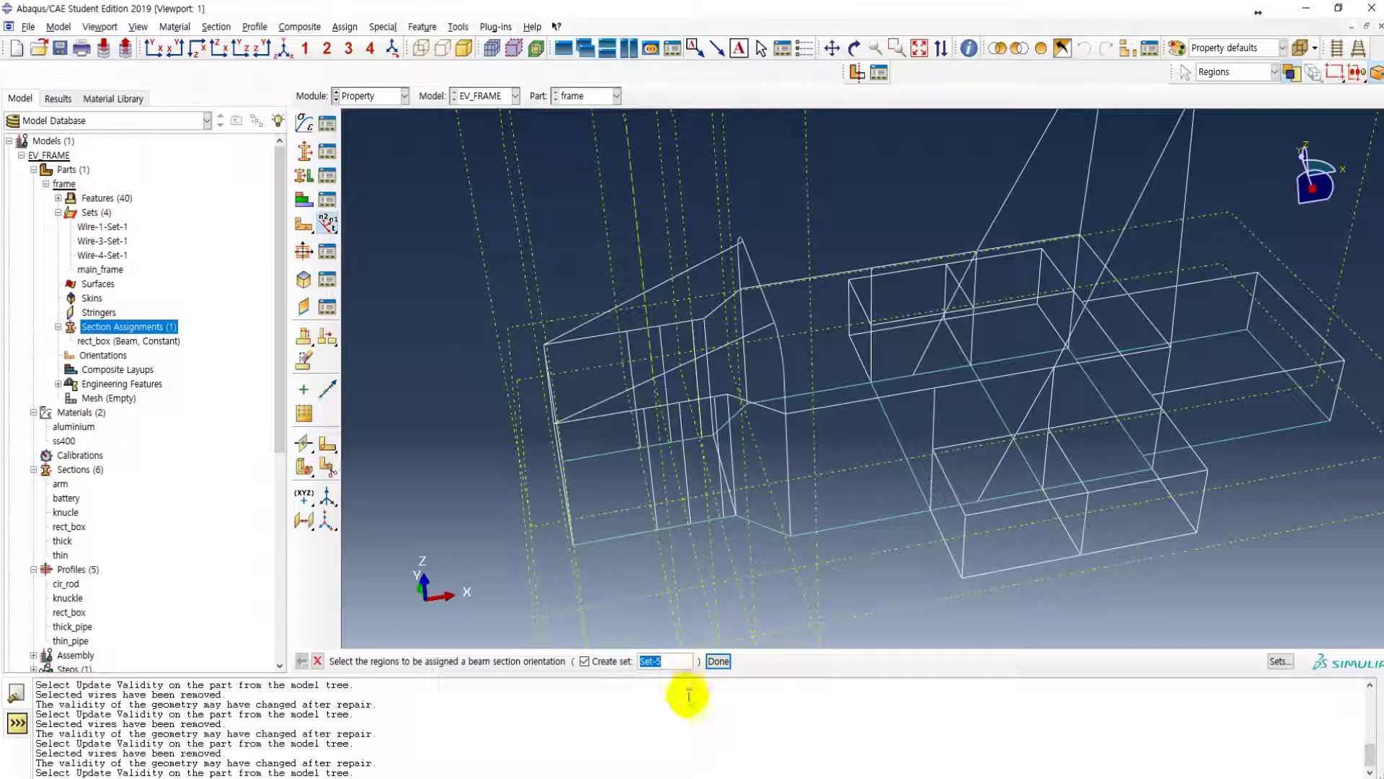
click(1281, 663)
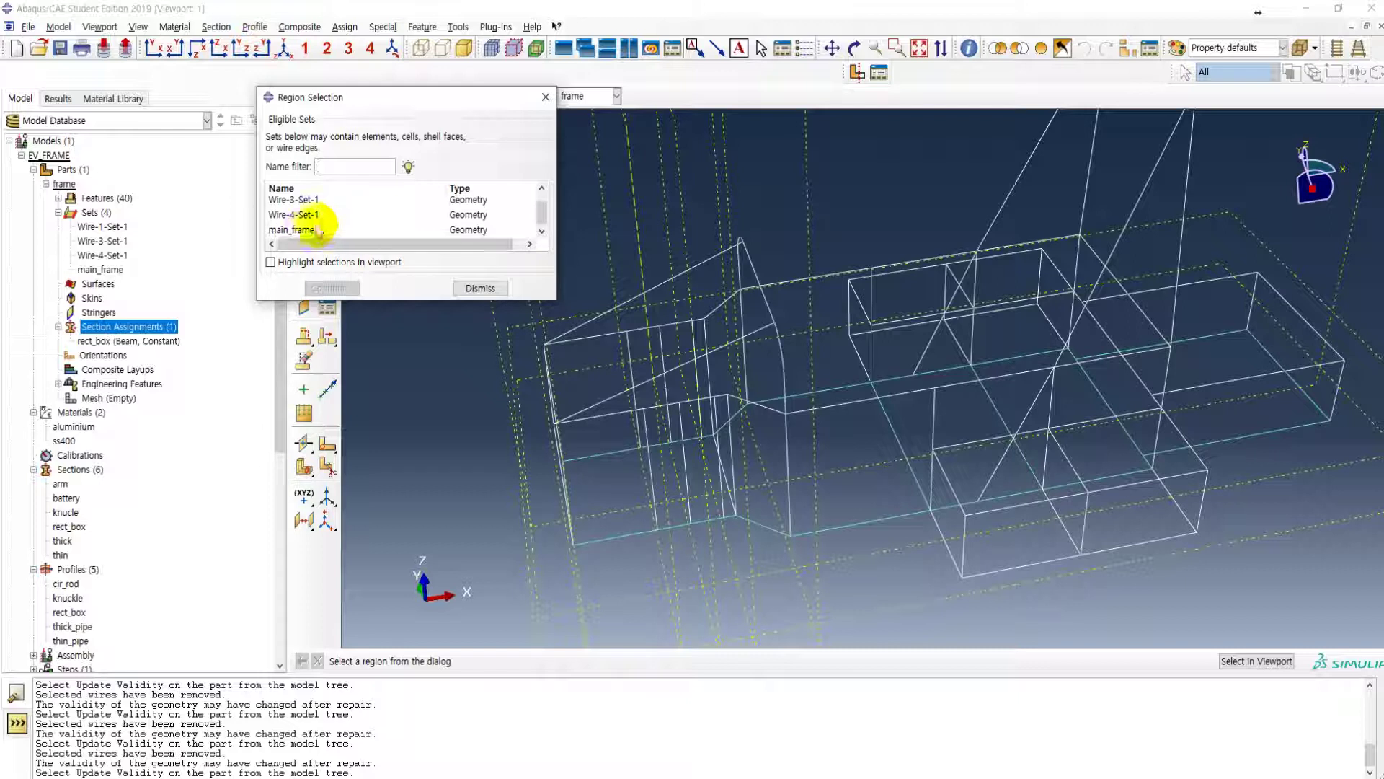
scroll(308, 223, down, 1)
click(303, 229)
click(300, 263)
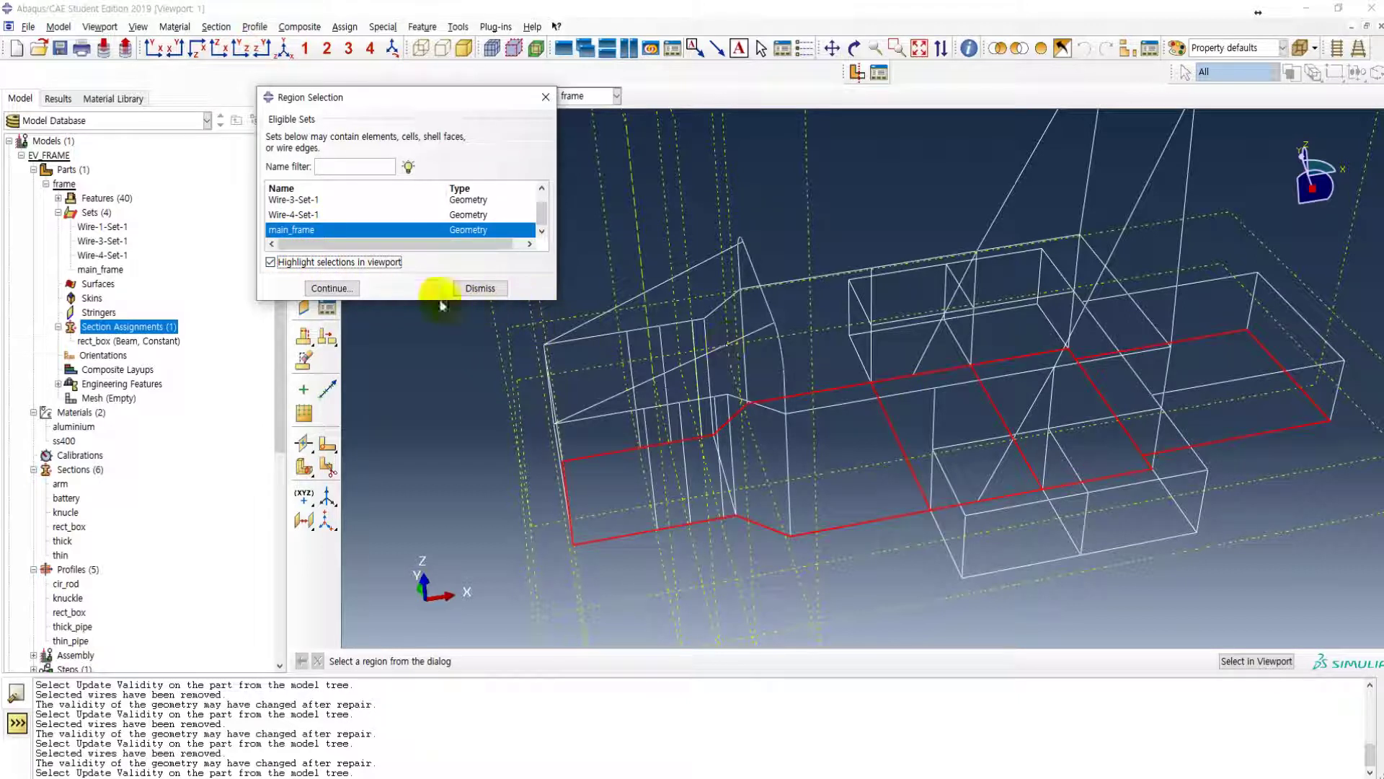
click(346, 288)
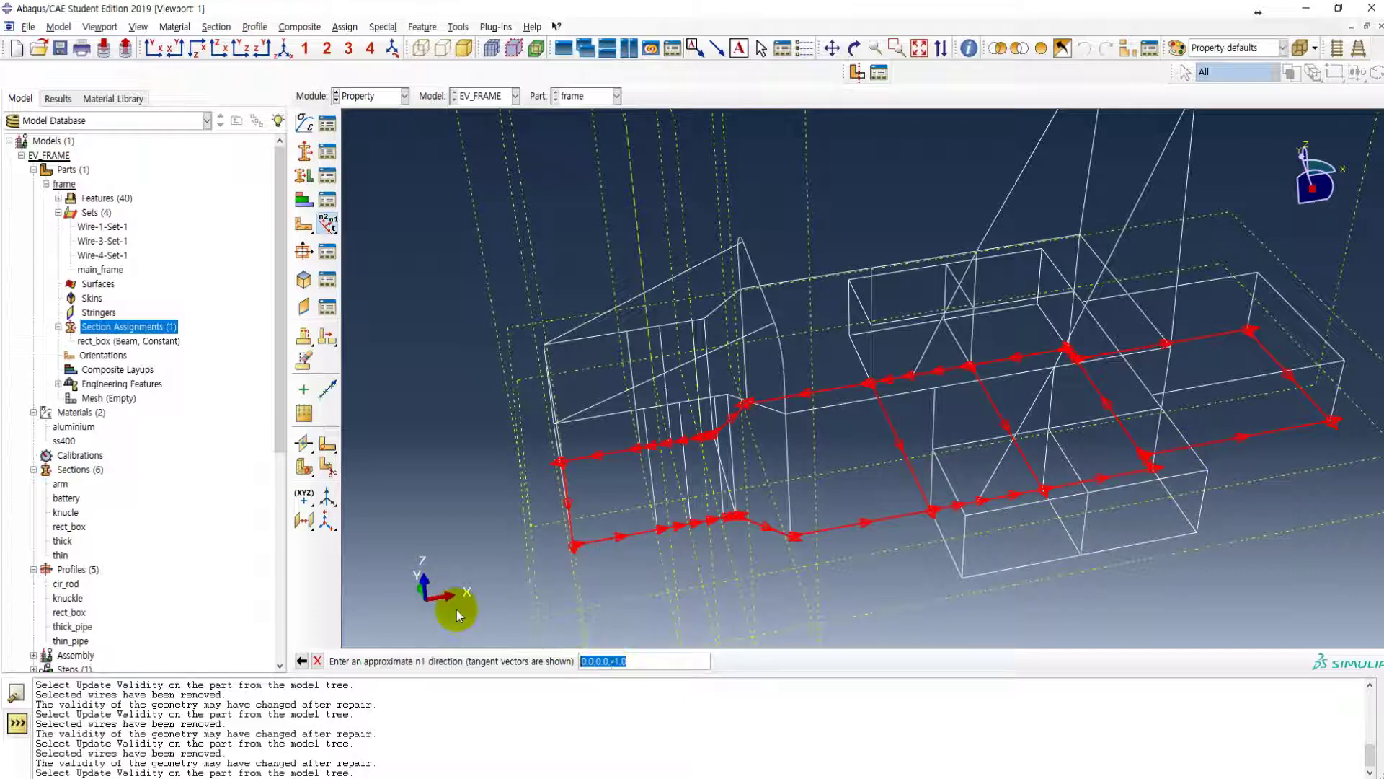
- Accept the n1 direction 0.0,0.0,-1.0 for main_frame, confirm the beam orientation and dismiss the region selection
key(Return)
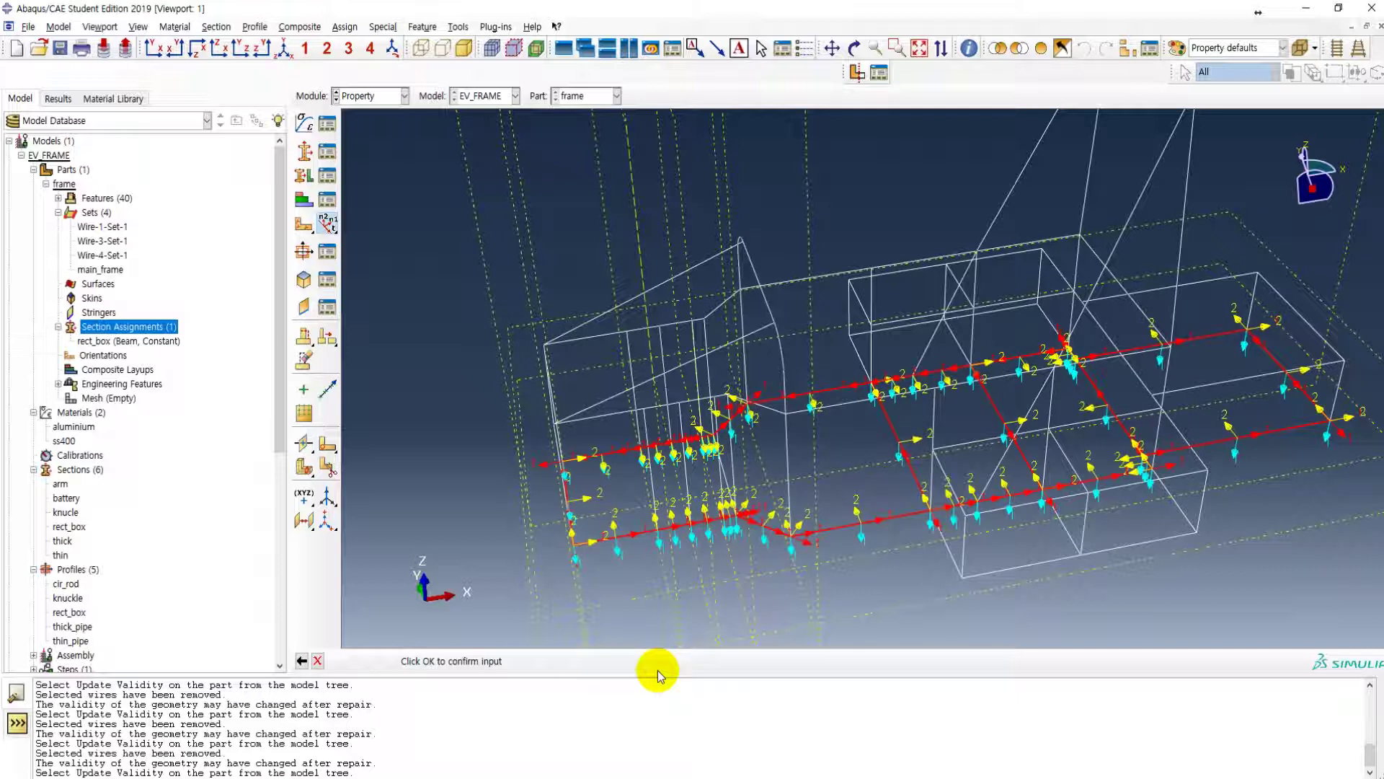
click(442, 662)
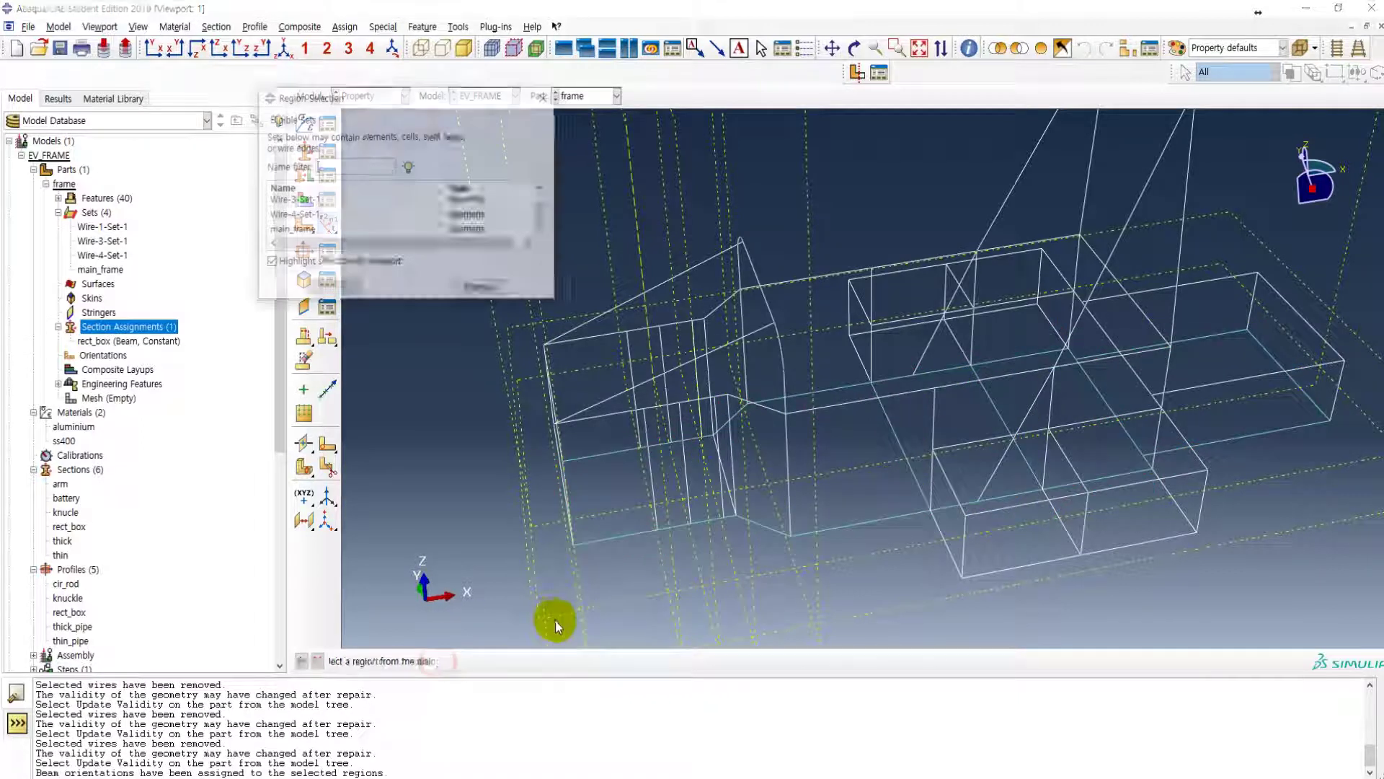
click(478, 285)
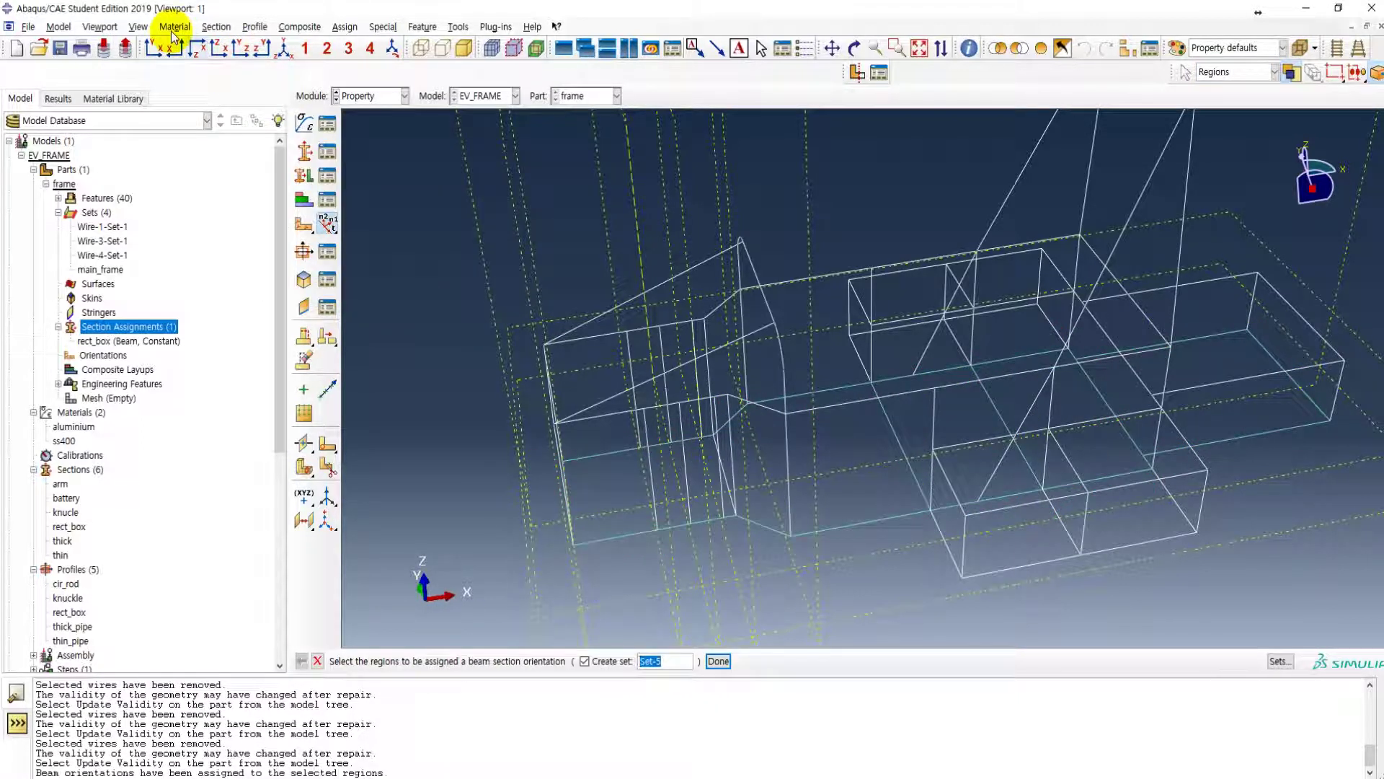
- Turn on rendering of beam profiles in the part display options at scale factor 1 and inspect the main frame beams
click(138, 27)
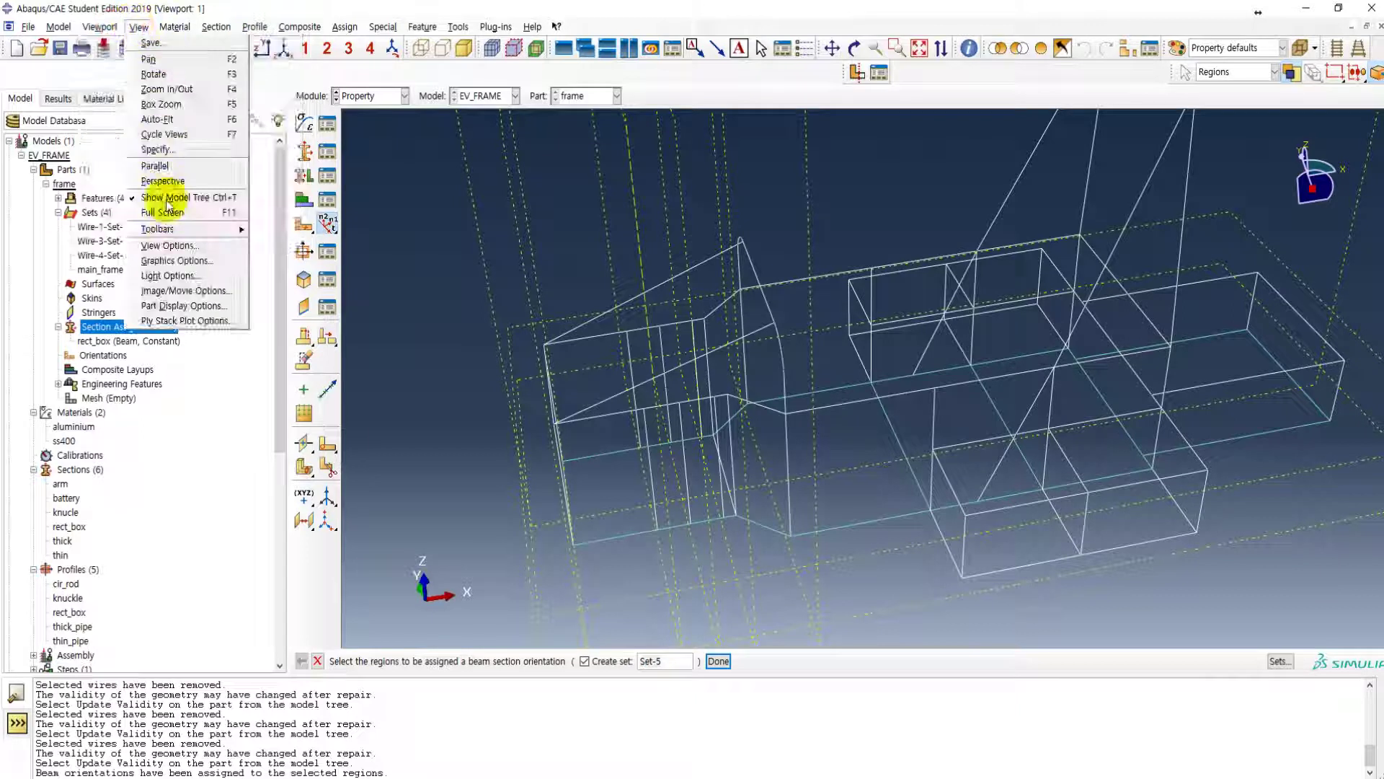
click(184, 306)
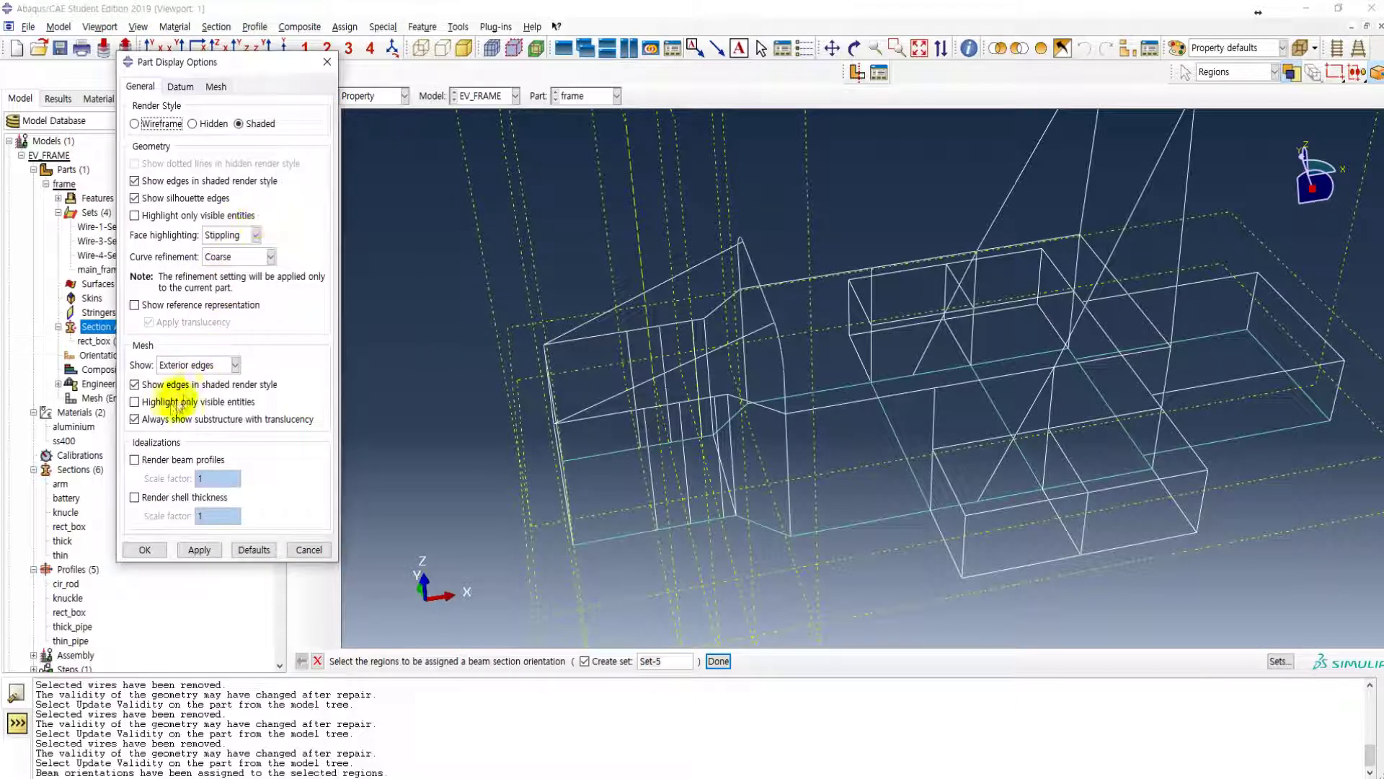
click(182, 459)
click(199, 549)
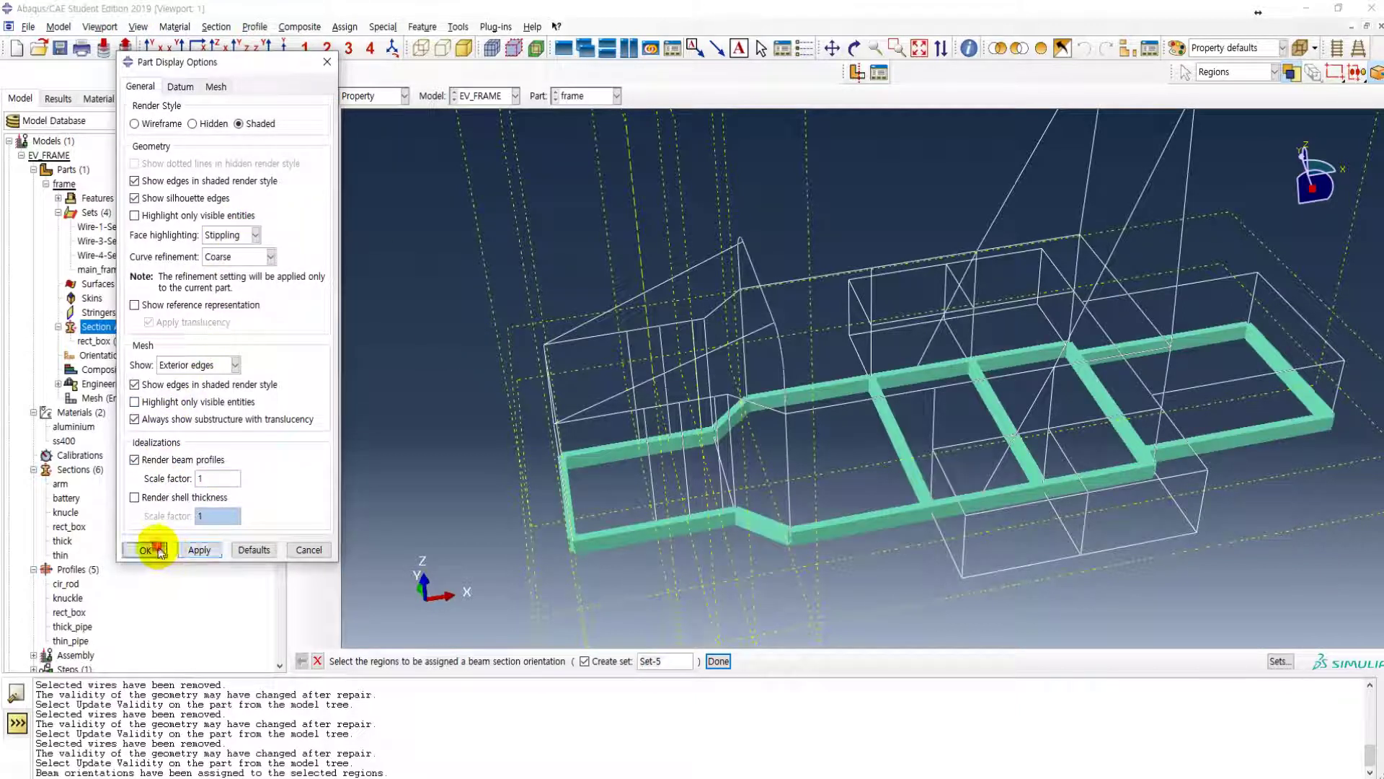
click(148, 550)
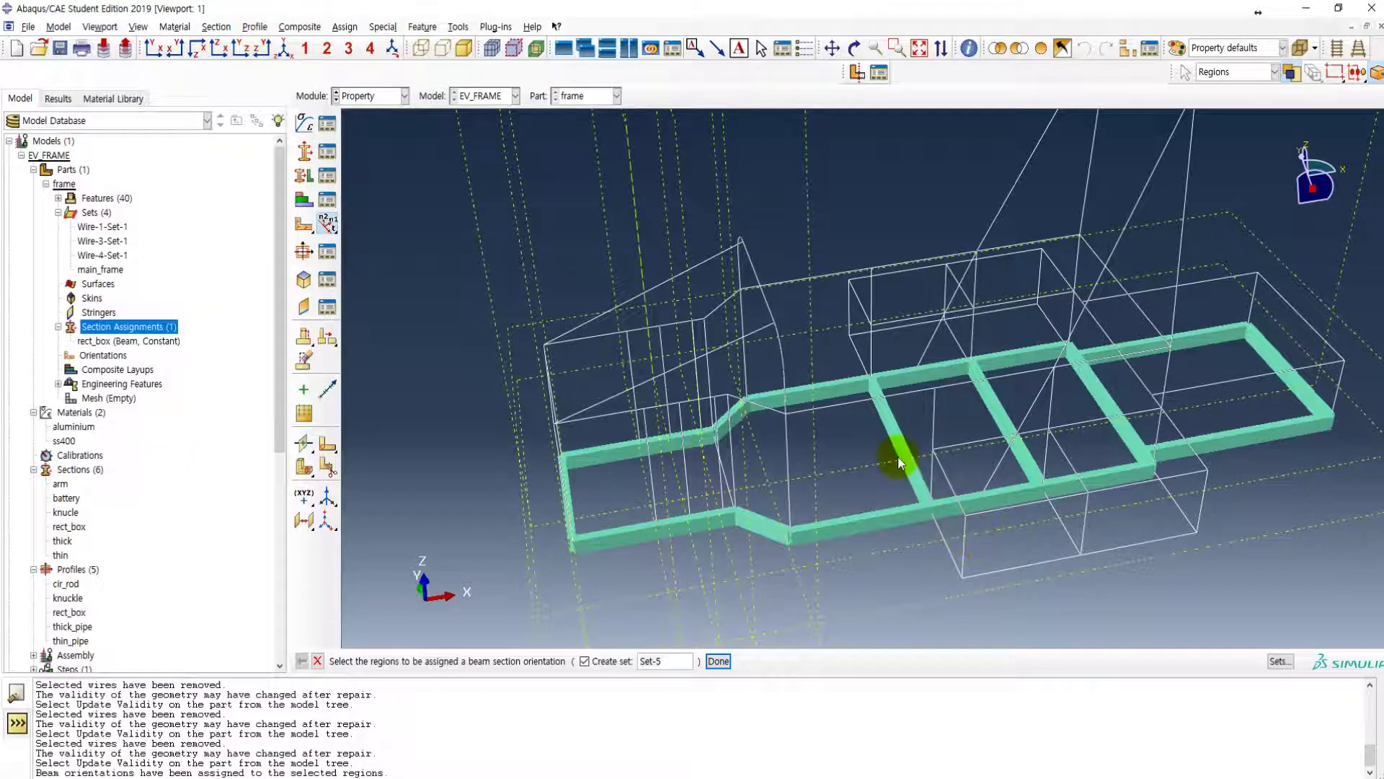
ctrl+alt+drag(875, 457, 821, 464)
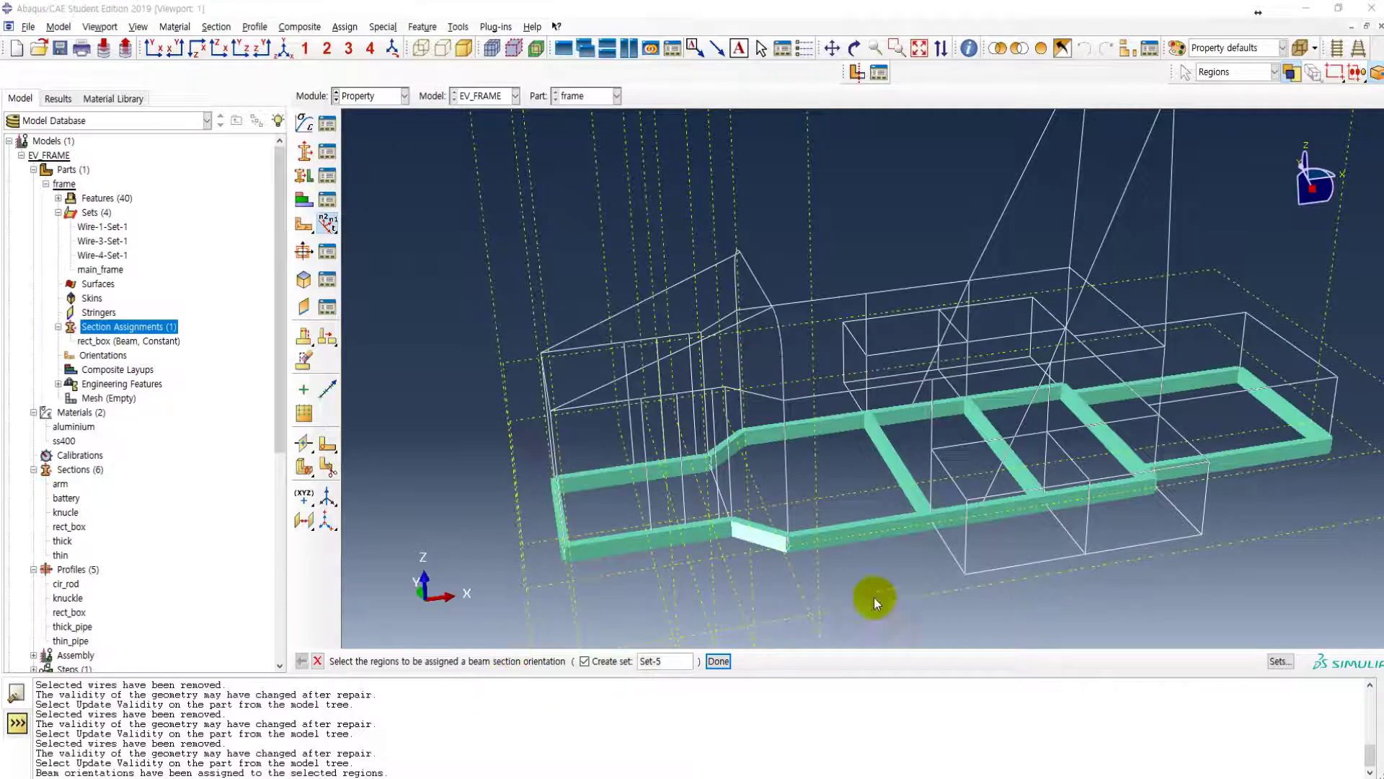
- Consult the set figures in 3D_car_frame.pdf, then start a section assignment on viewport-picked edges with the new set named cir_frame_hor
key(alt+Tab)
scroll(690, 520, down, 3)
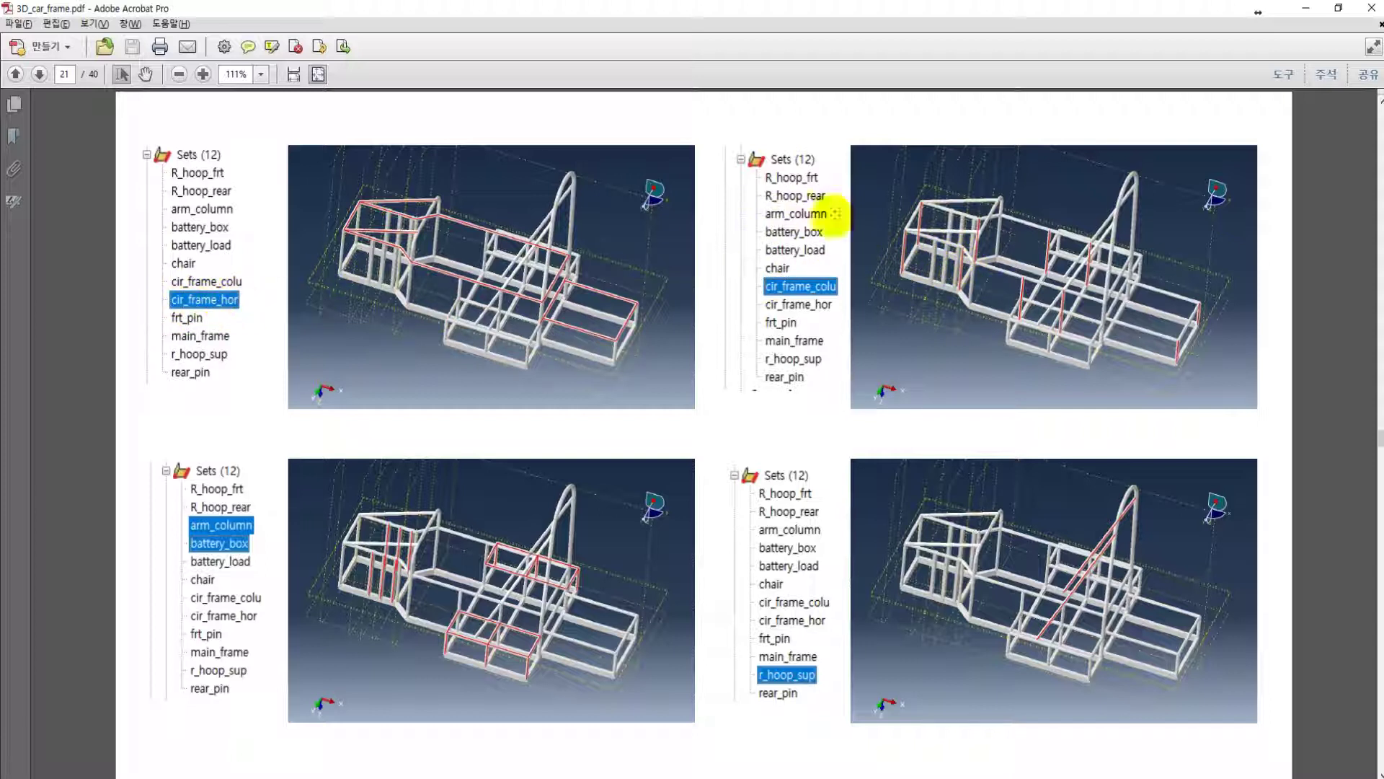
click(1307, 9)
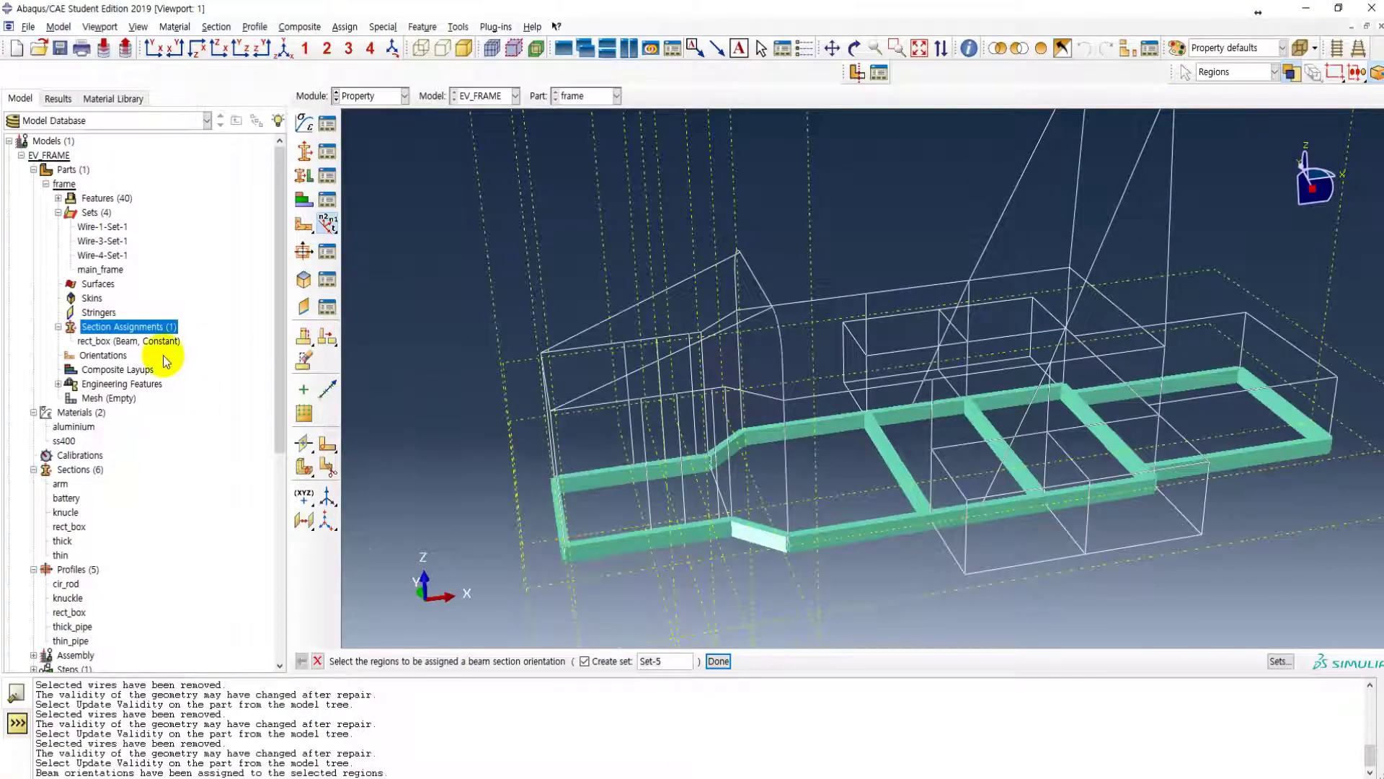
double_click(119, 326)
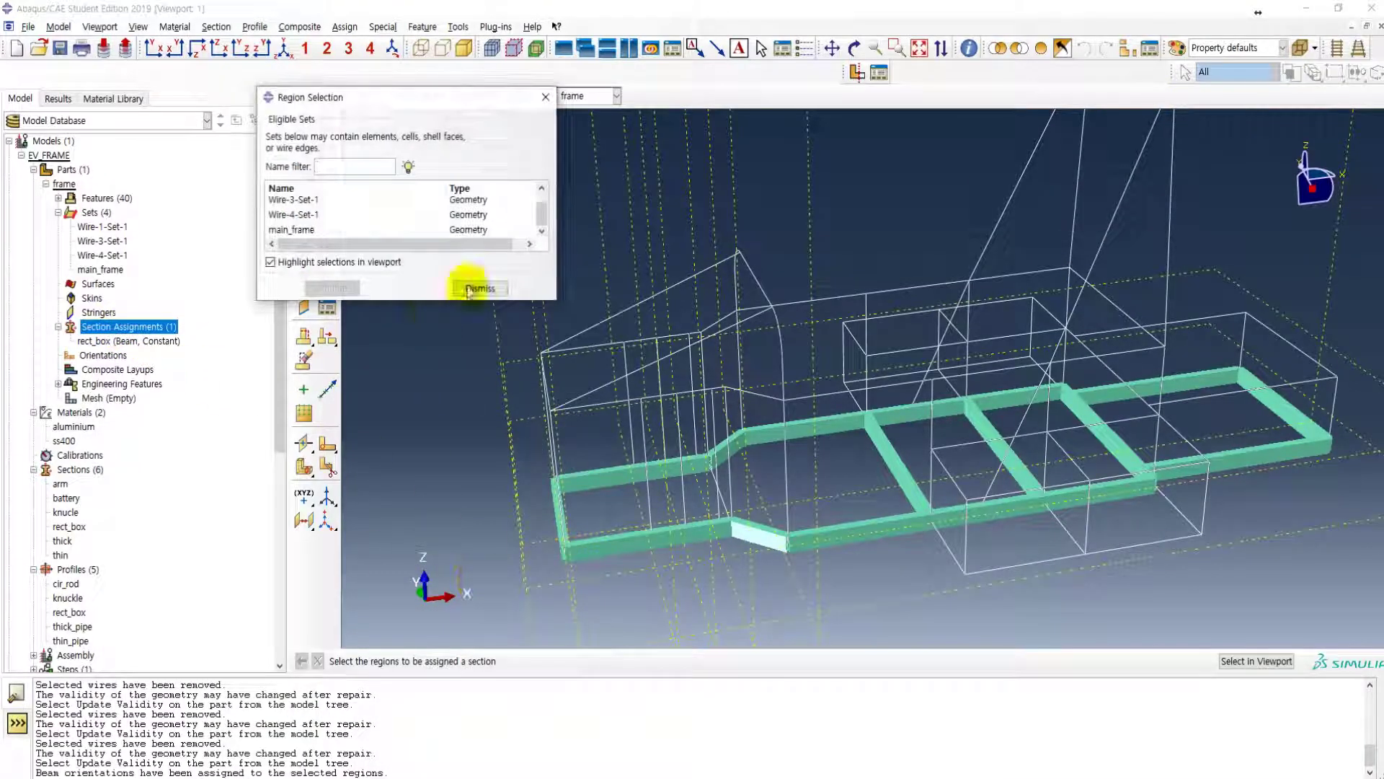
click(482, 288)
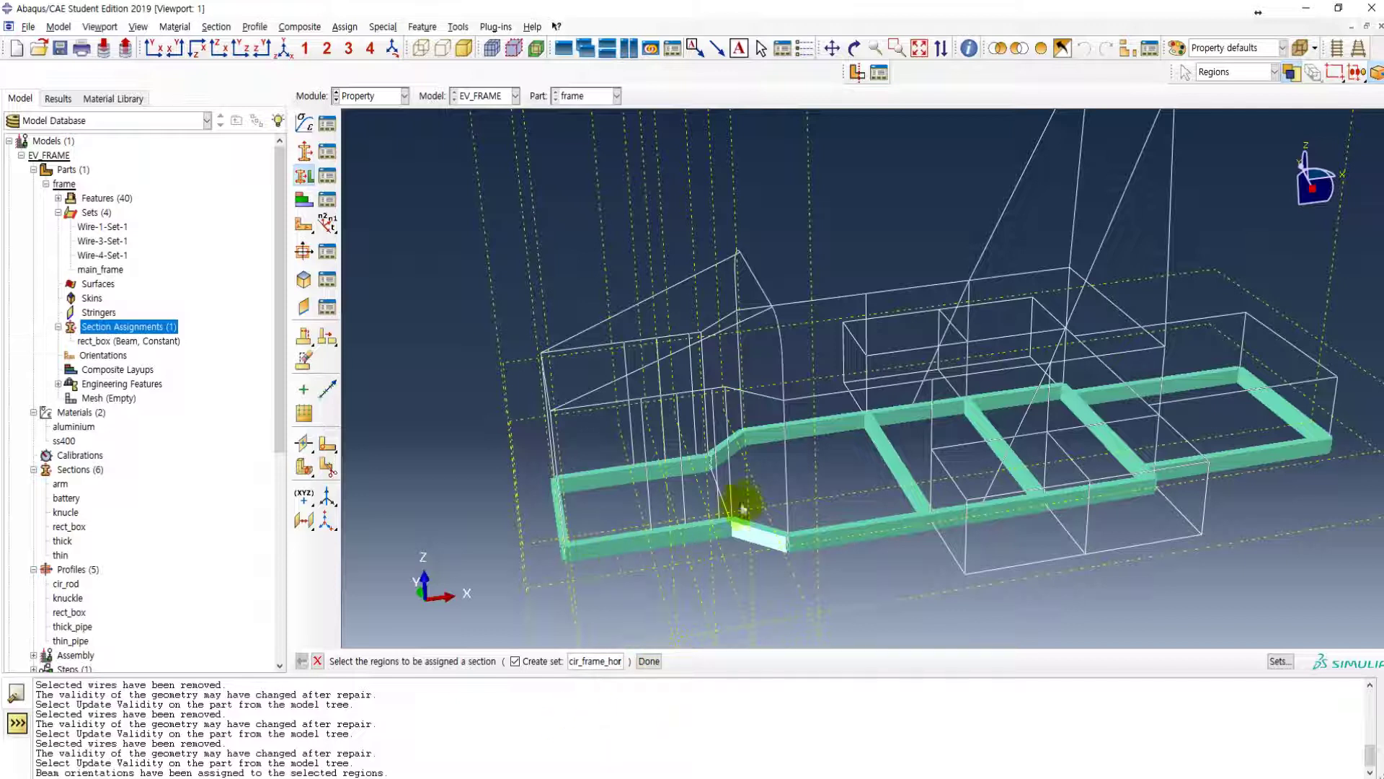
- Select the front upper crossbar, the near upper rail's front edges and the whole far upper rail for cir_frame_hor
ctrl+alt+drag(779, 508, 818, 508)
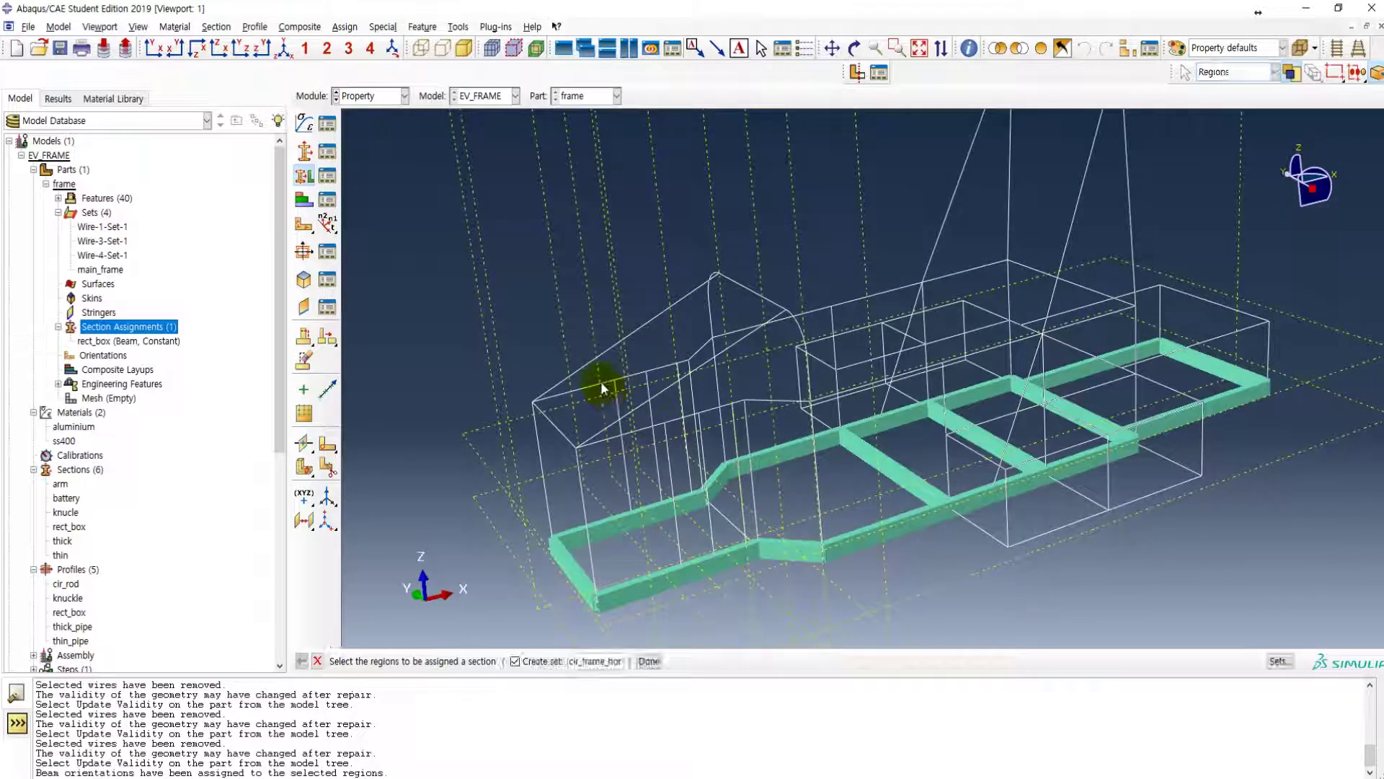
shift+click(558, 424)
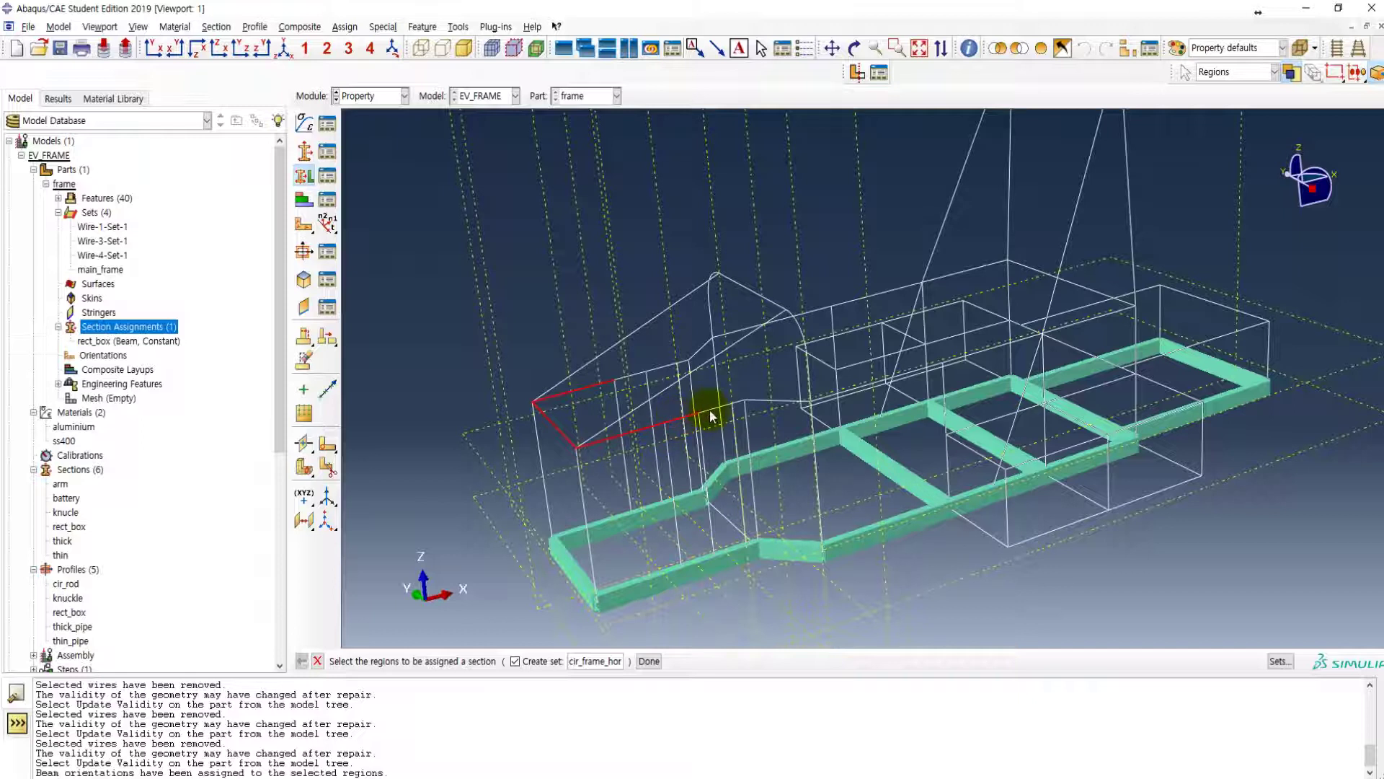
shift+click(757, 405)
shift+click(632, 379)
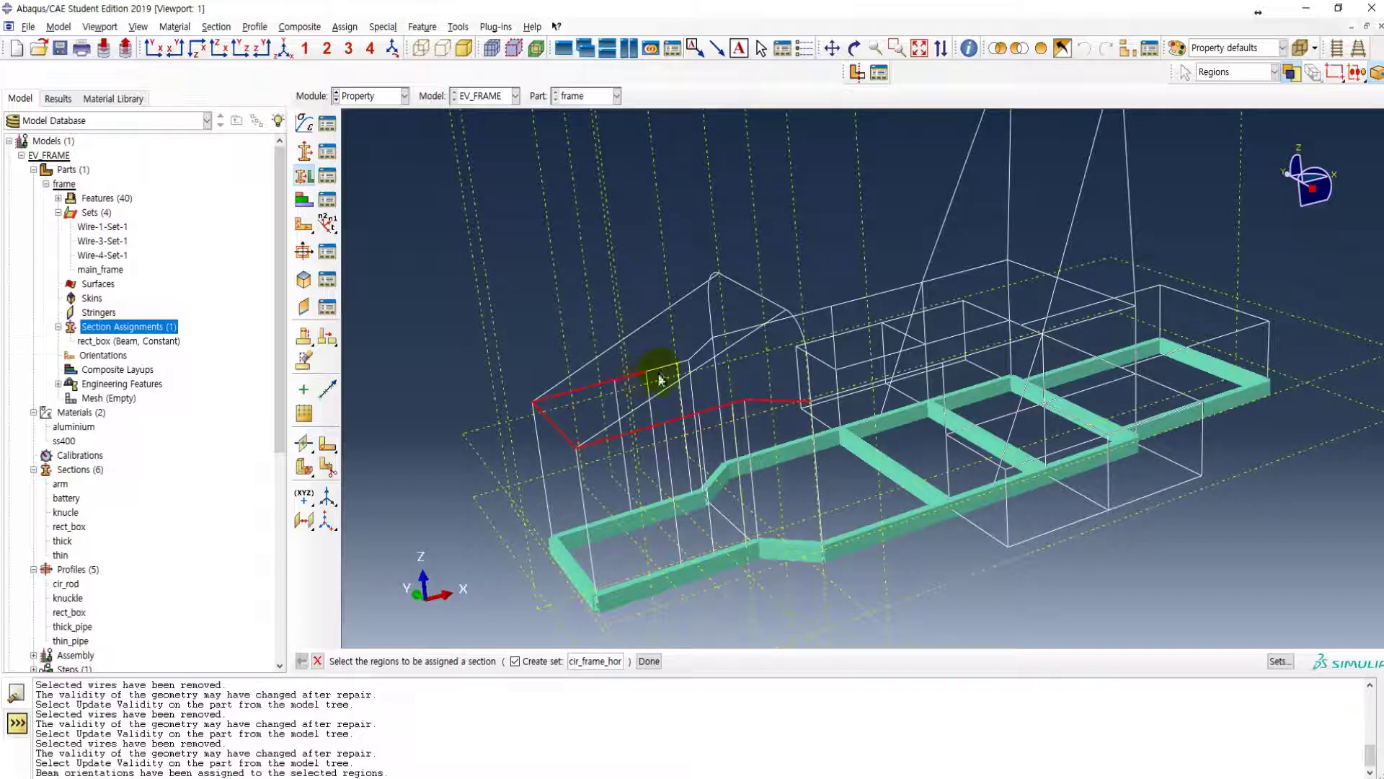
shift+click(682, 365)
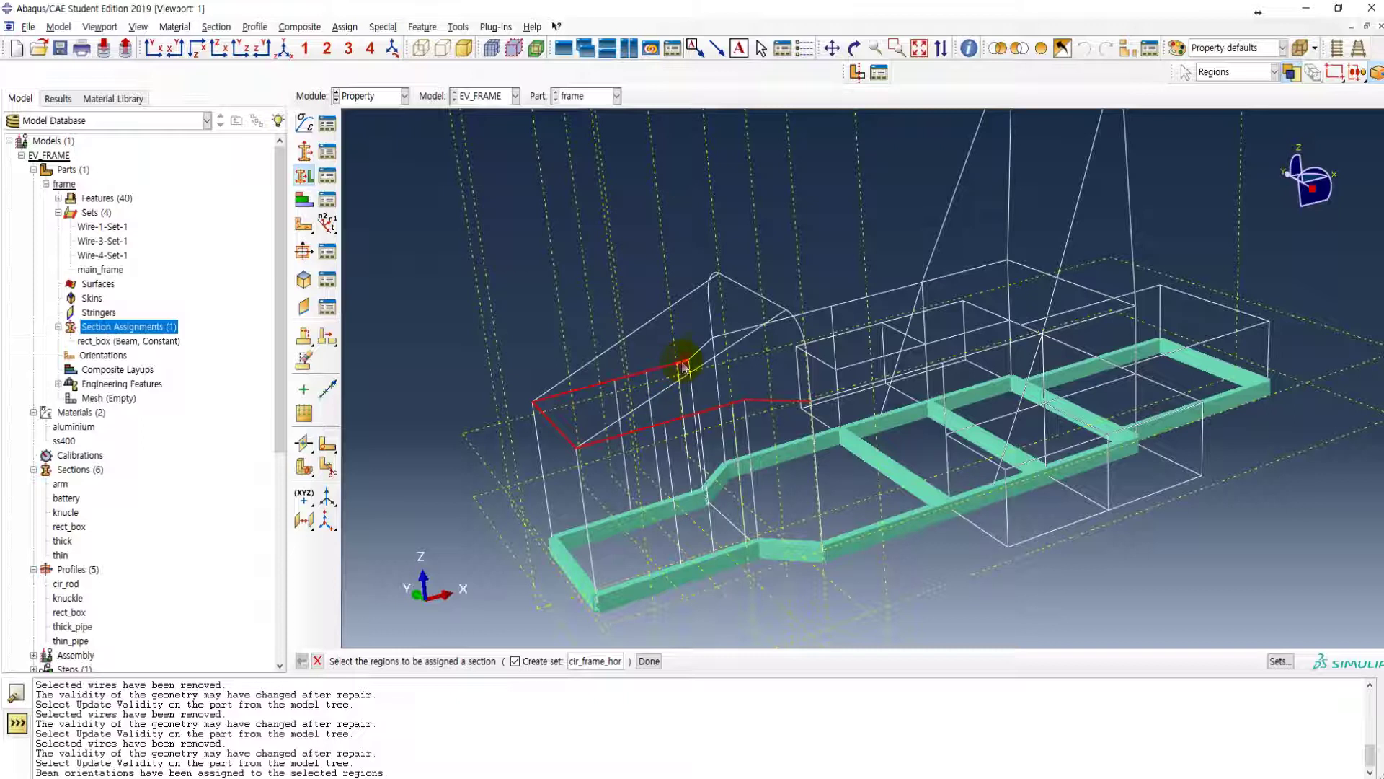
shift+click(727, 335)
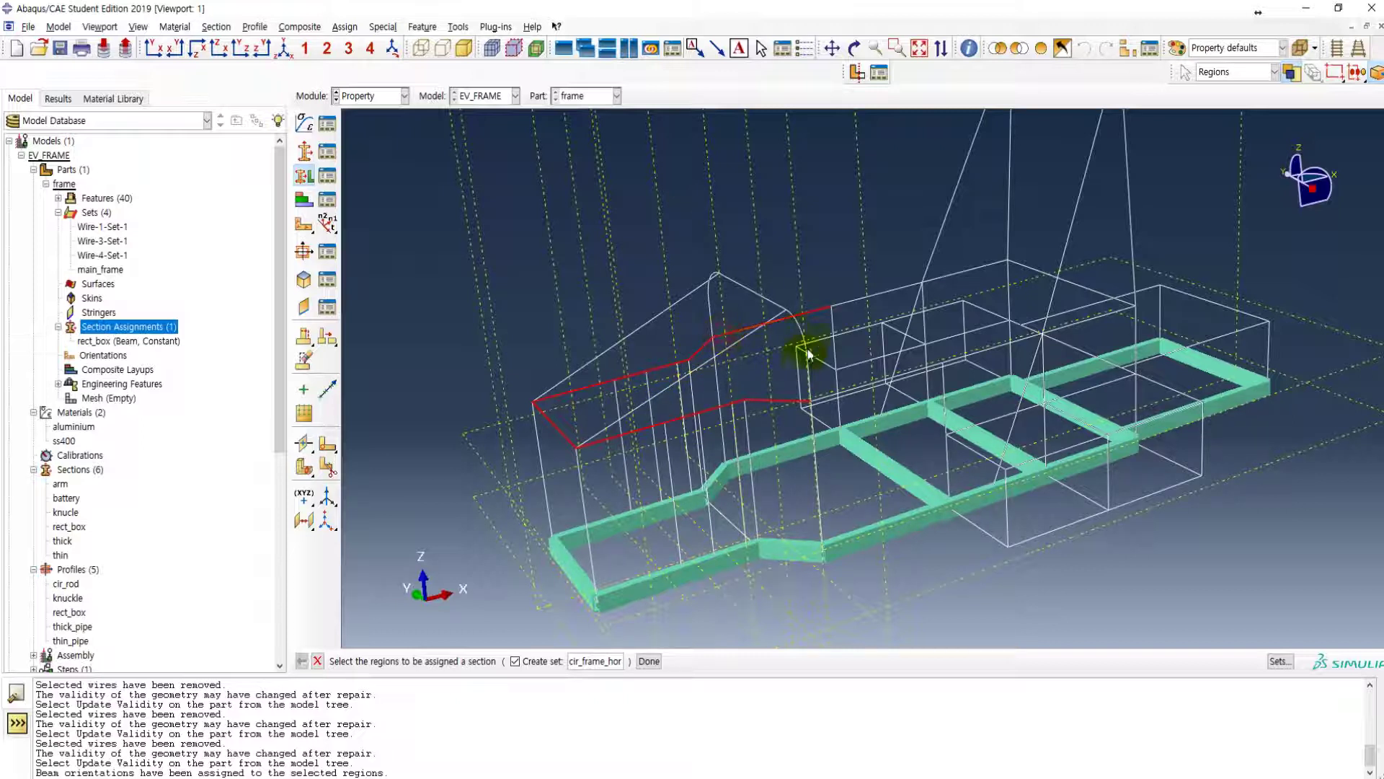
shift+click(866, 296)
shift+click(941, 275)
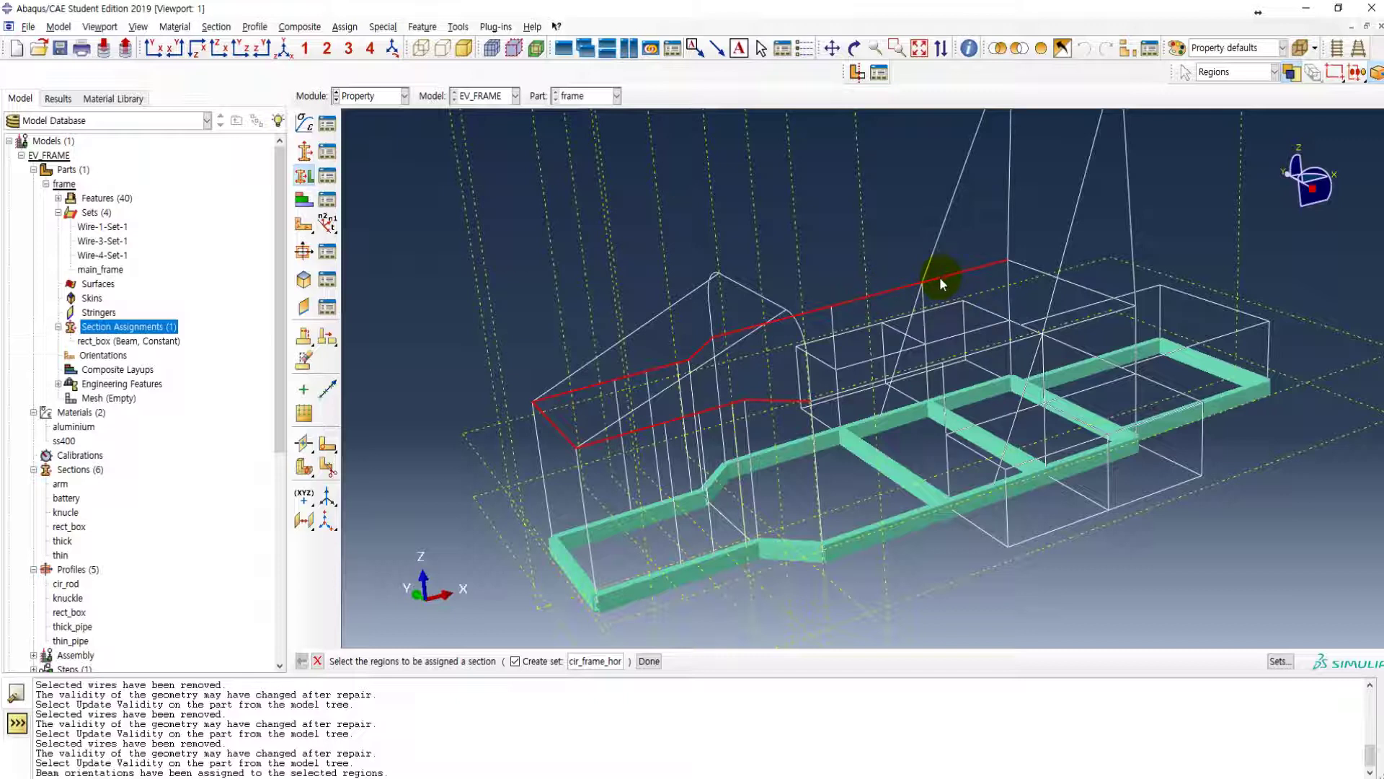
- Check the cir_frame_hor figure in the PDF and add the upper rear crossbar and the near upper rail's remaining edges
key(alt+Tab)
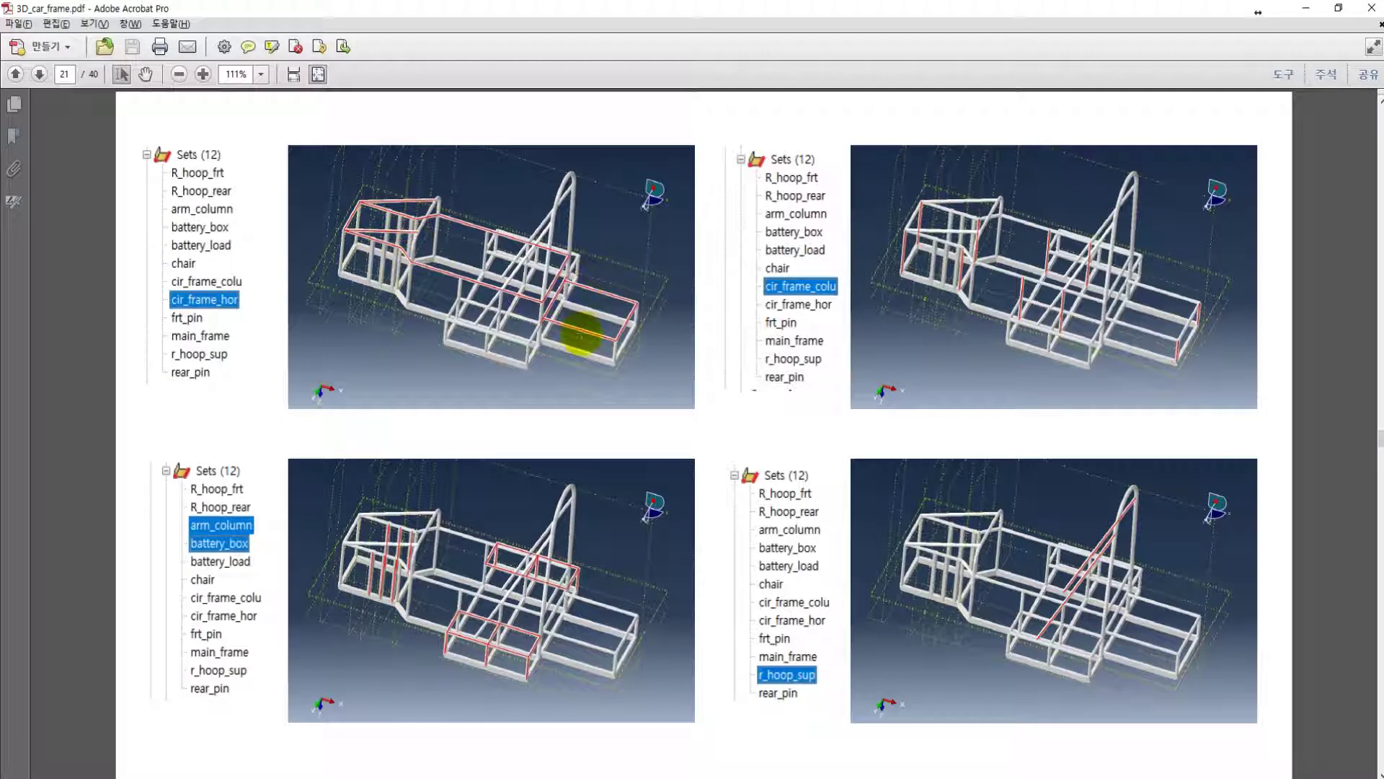
click(1305, 10)
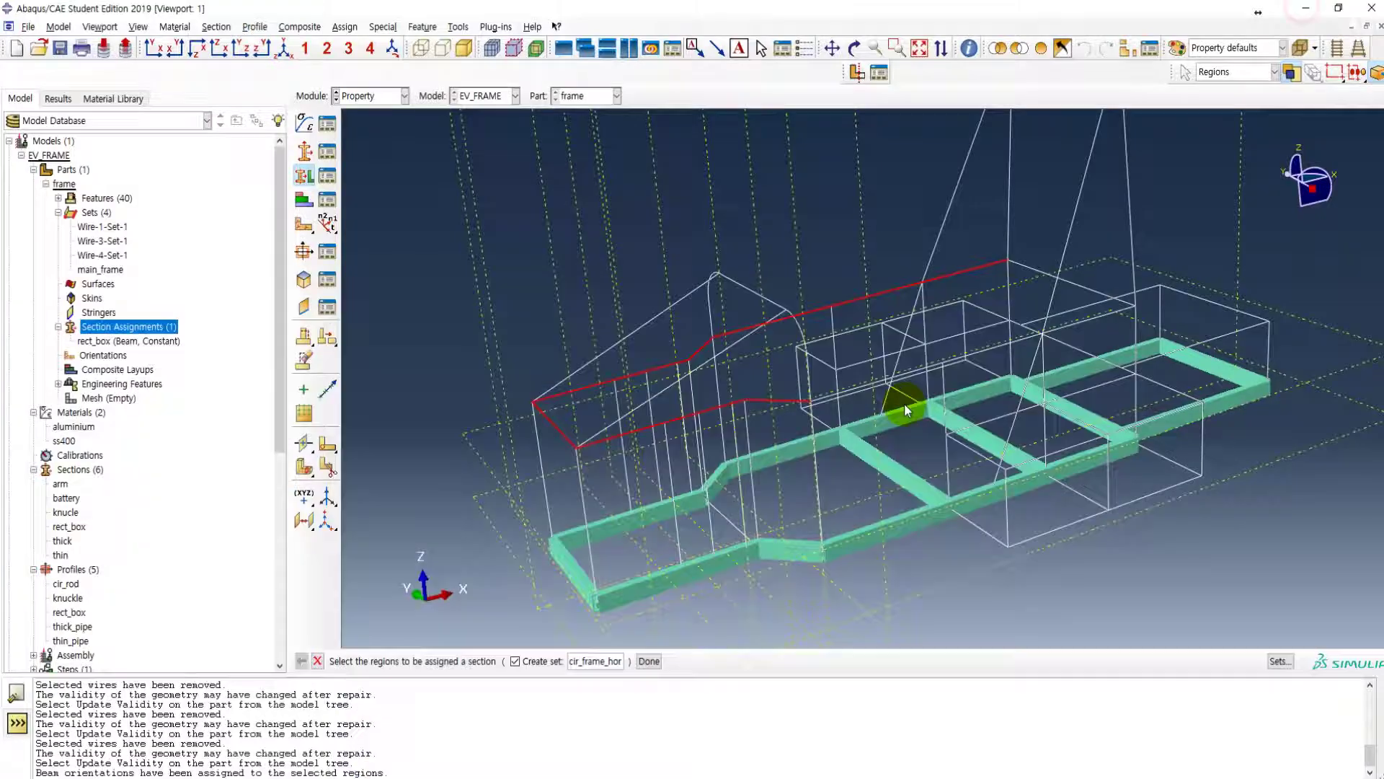
shift+click(1030, 273)
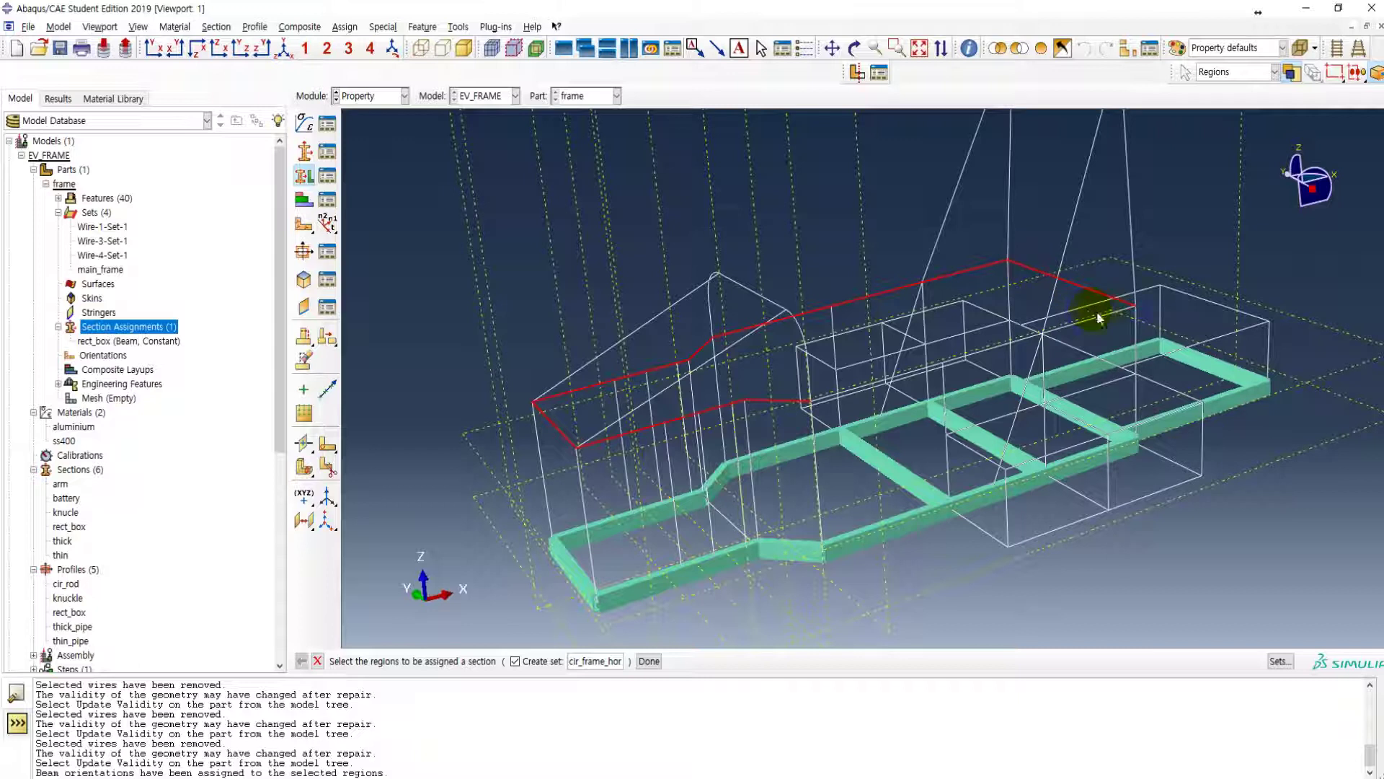
shift+click(1107, 322)
shift+click(1020, 346)
shift+click(926, 370)
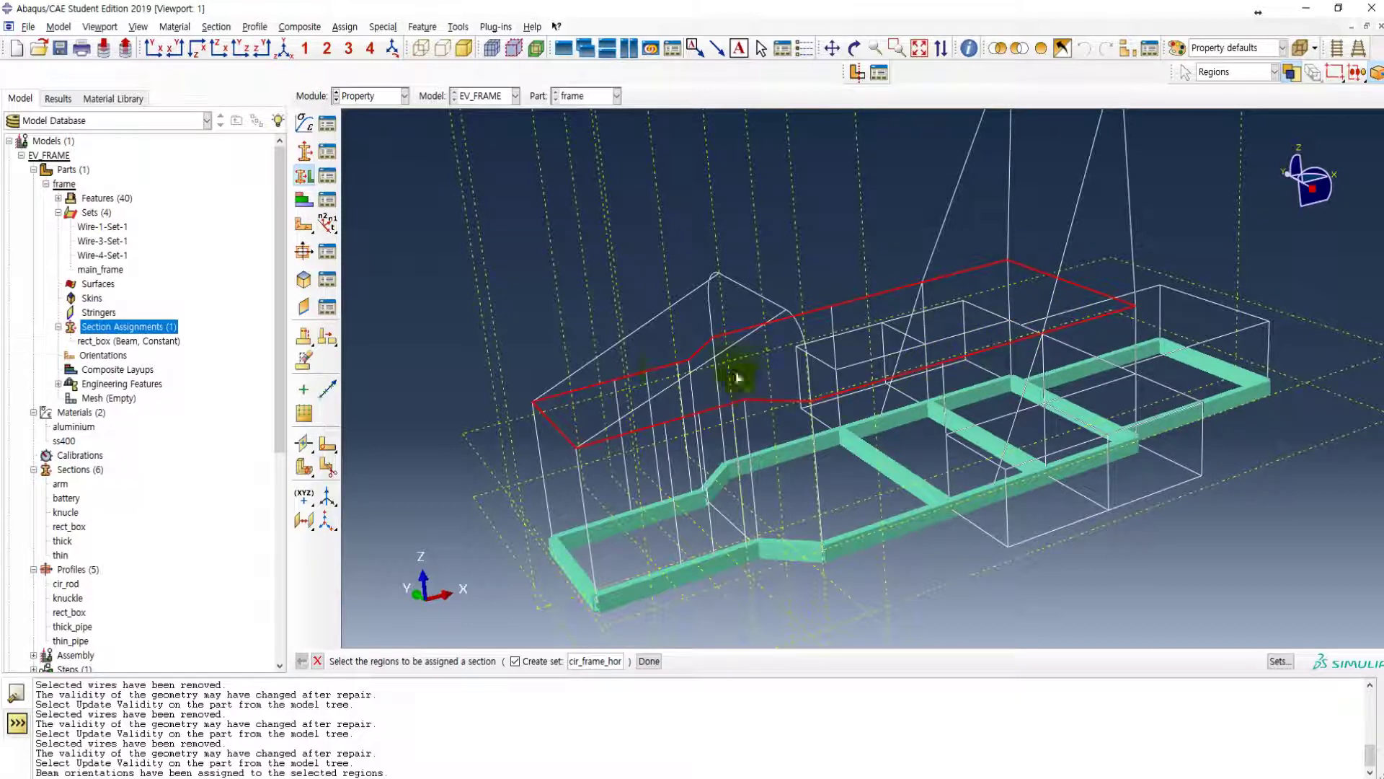
- Add the sloping edges from the nose to the front hoop and the upper edges of the rear box to the selection
shift+click(612, 347)
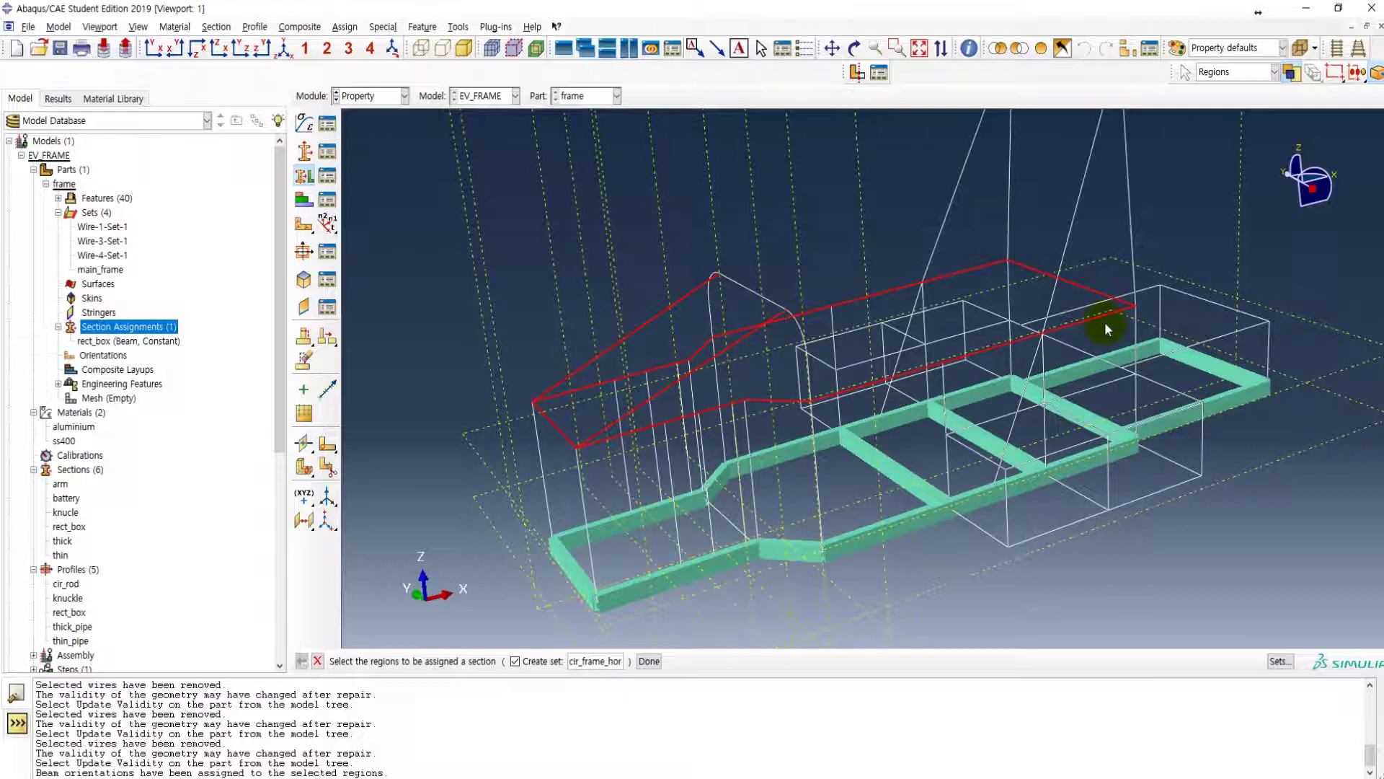
shift+click(1148, 287)
shift+click(1192, 297)
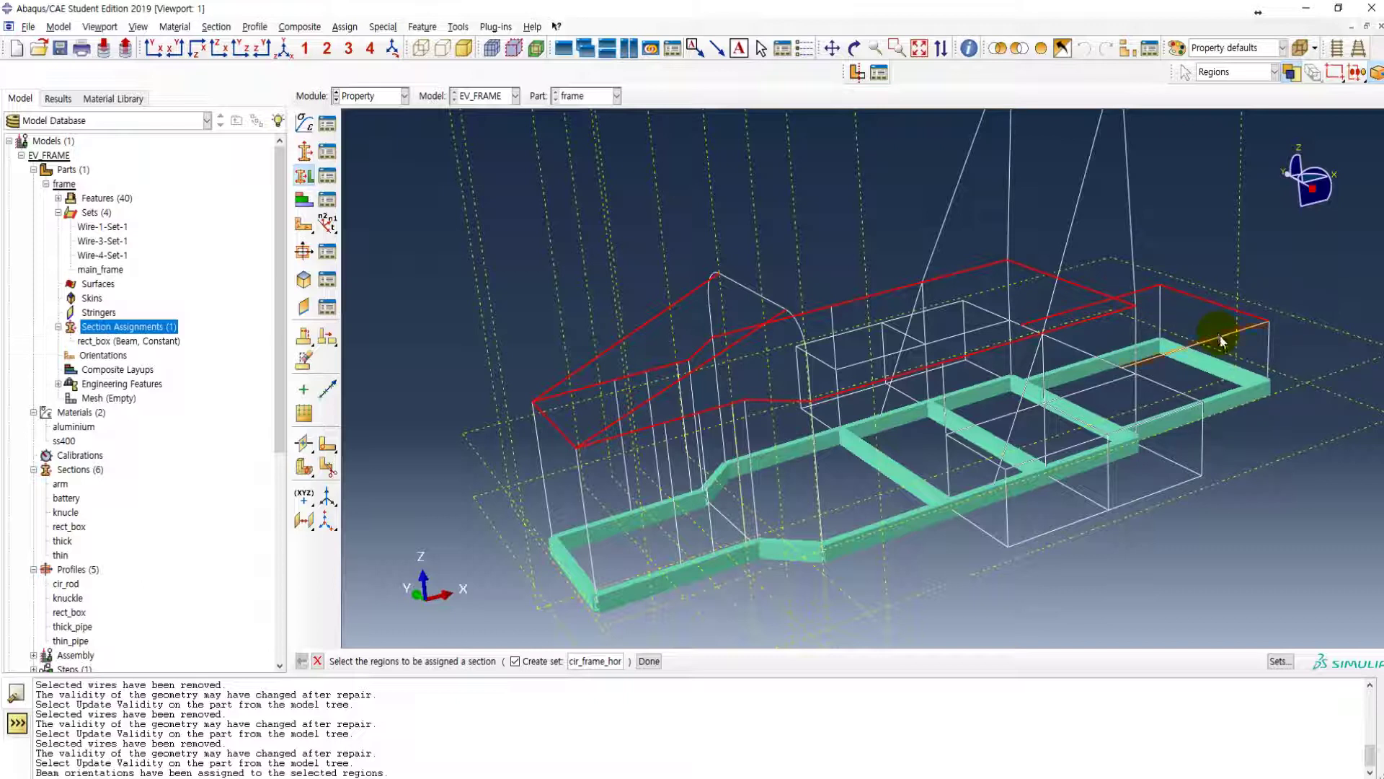
ctrl+alt+drag(1041, 435, 901, 469)
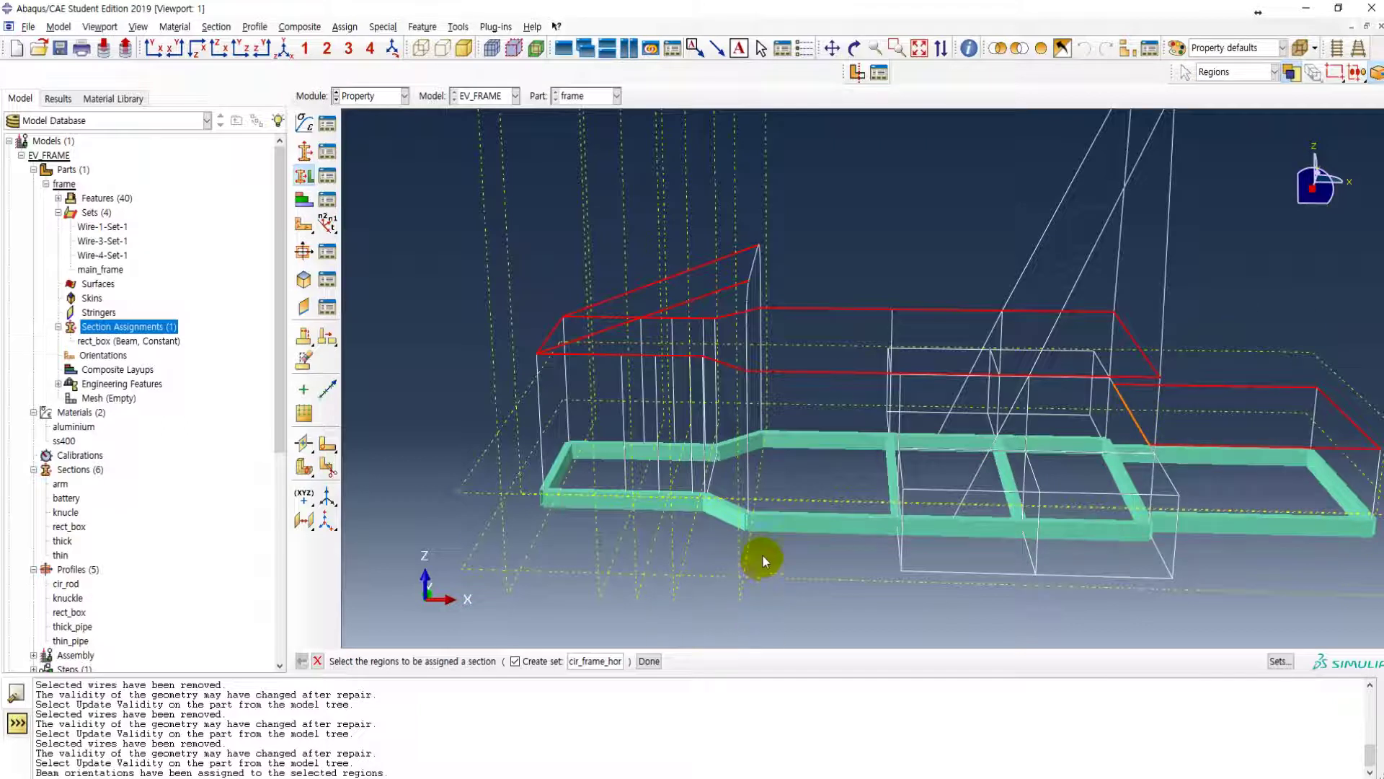
- Compare the selected edges with the PDF's cir_frame_hor figure and assign the thin section to the cir_frame_hor region
key(alt+Tab)
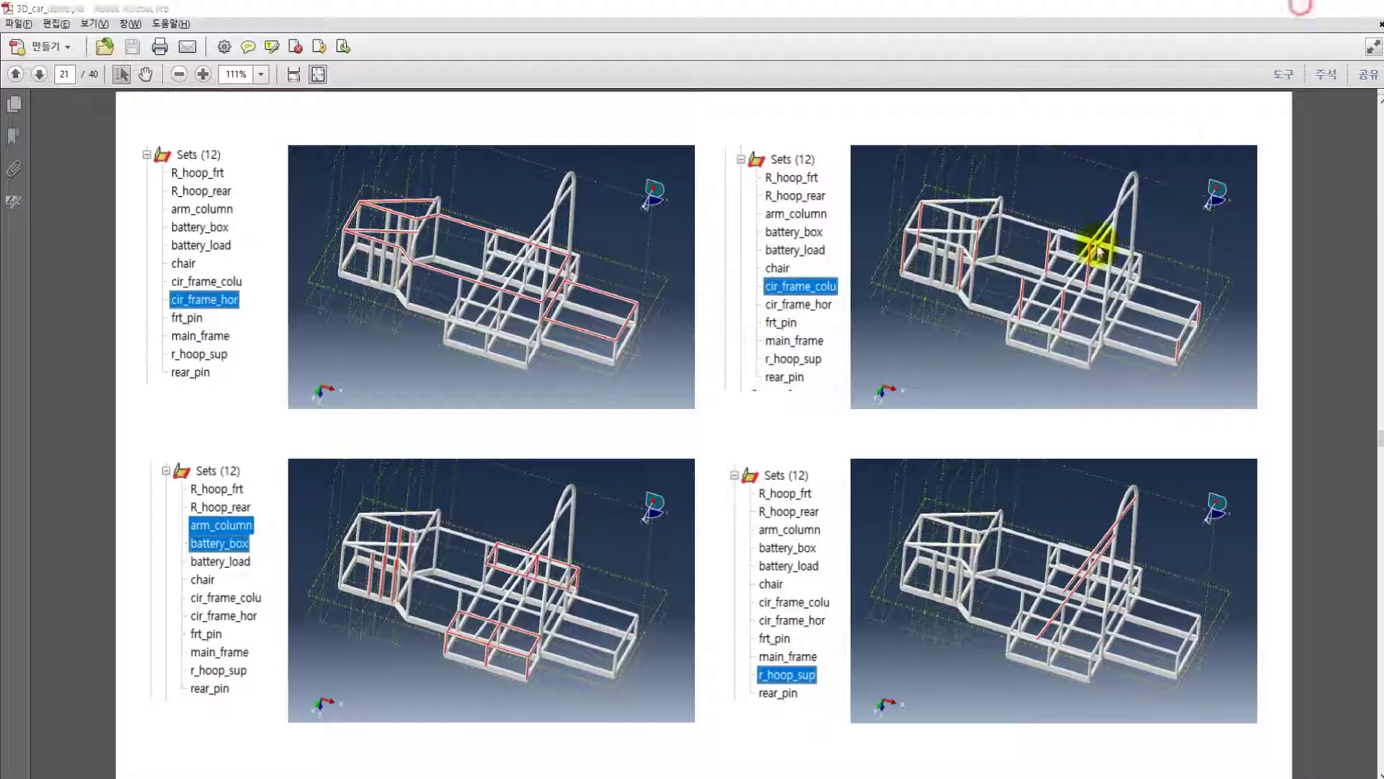
key(alt+Tab)
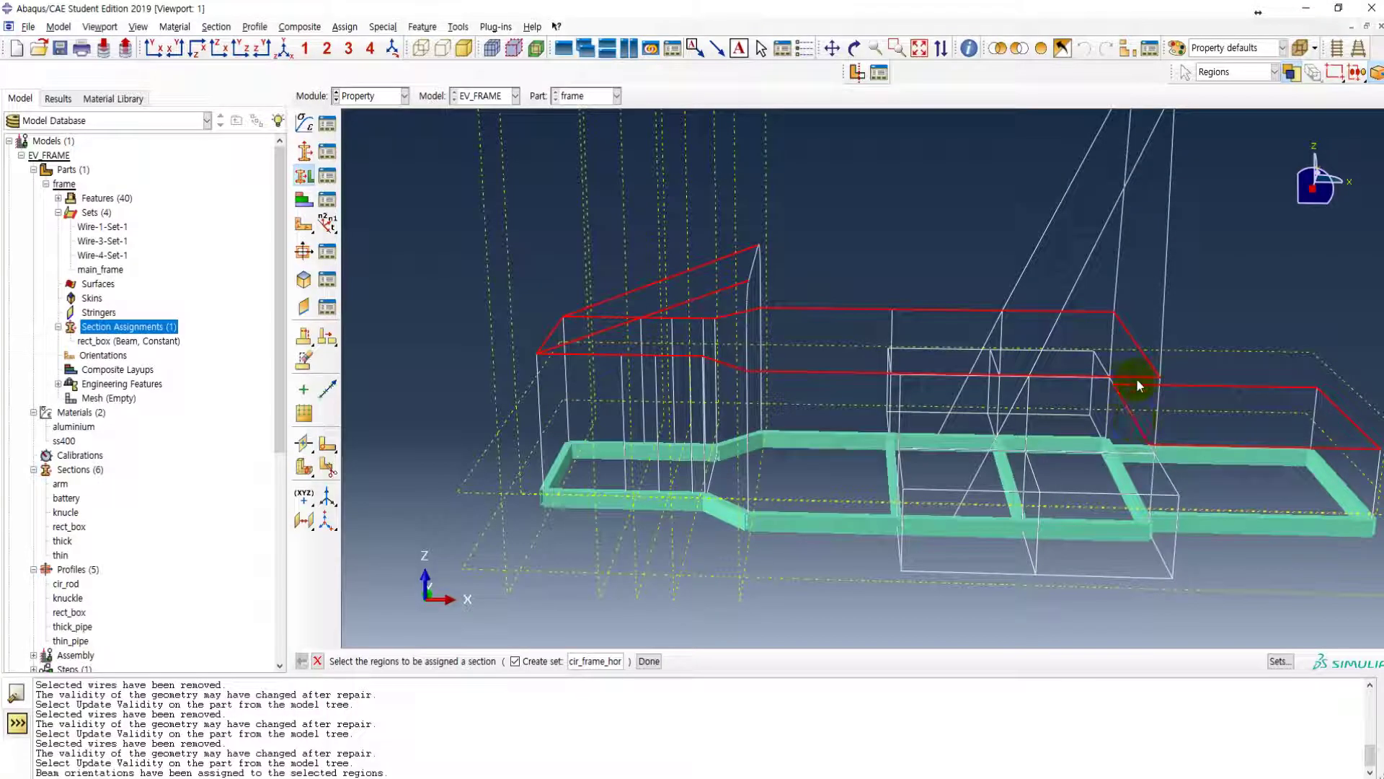
scroll(1125, 382, up, 3)
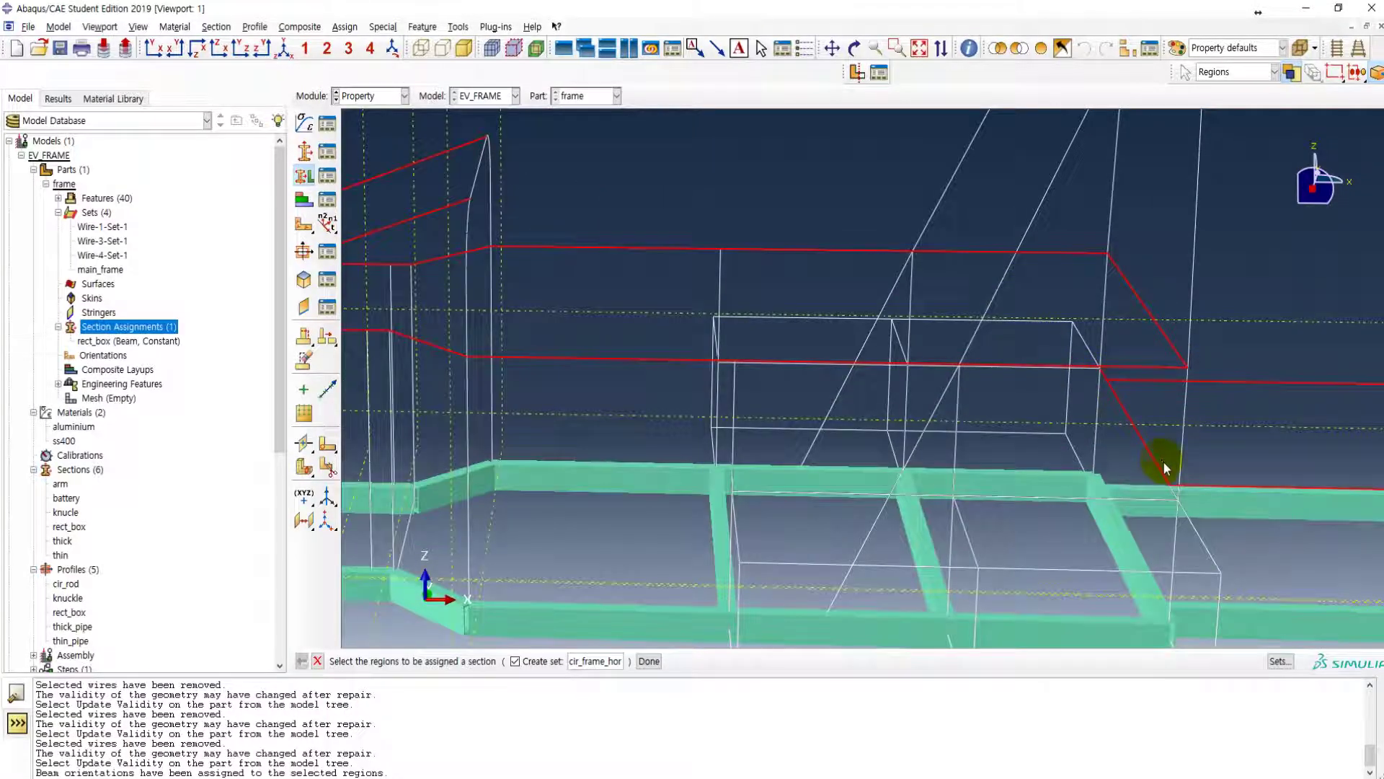
scroll(1024, 375, down, 5)
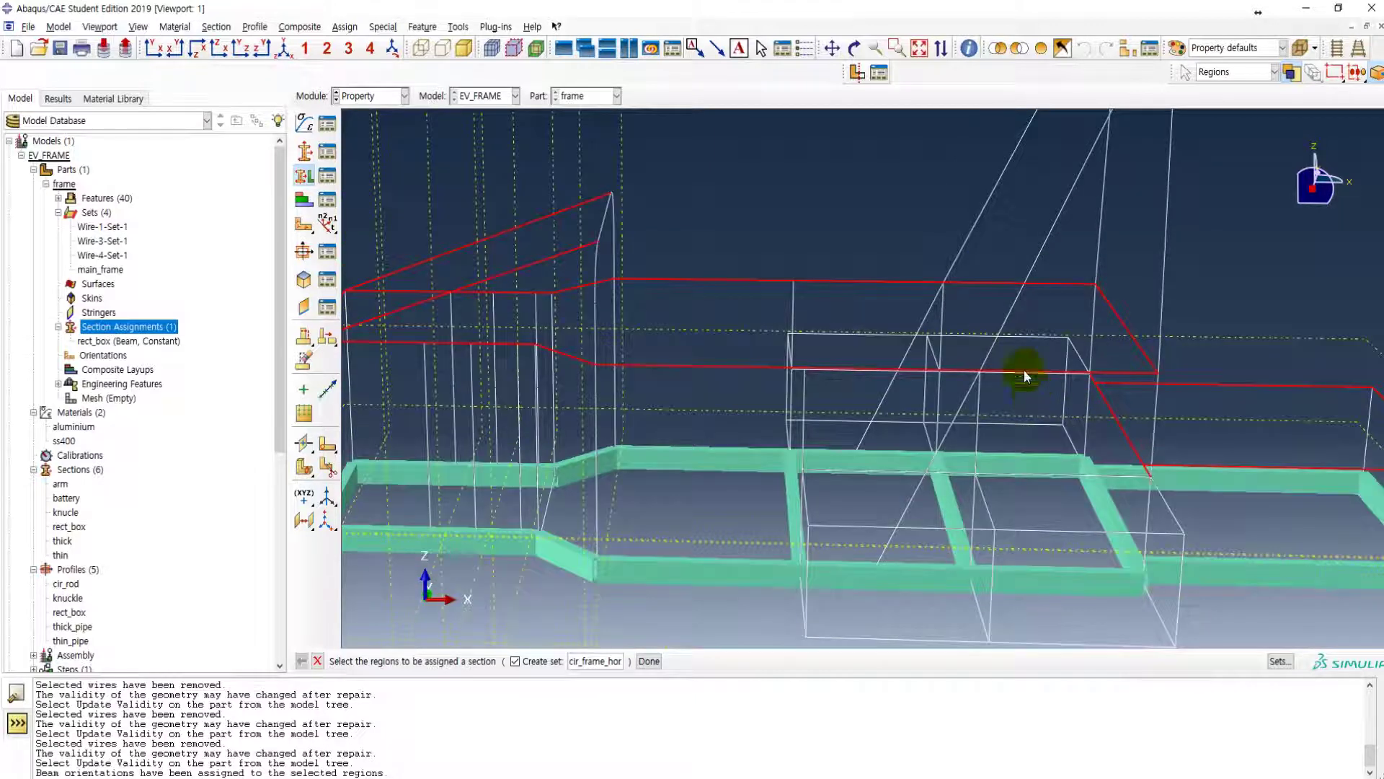
ctrl+alt+drag(1003, 473, 716, 516)
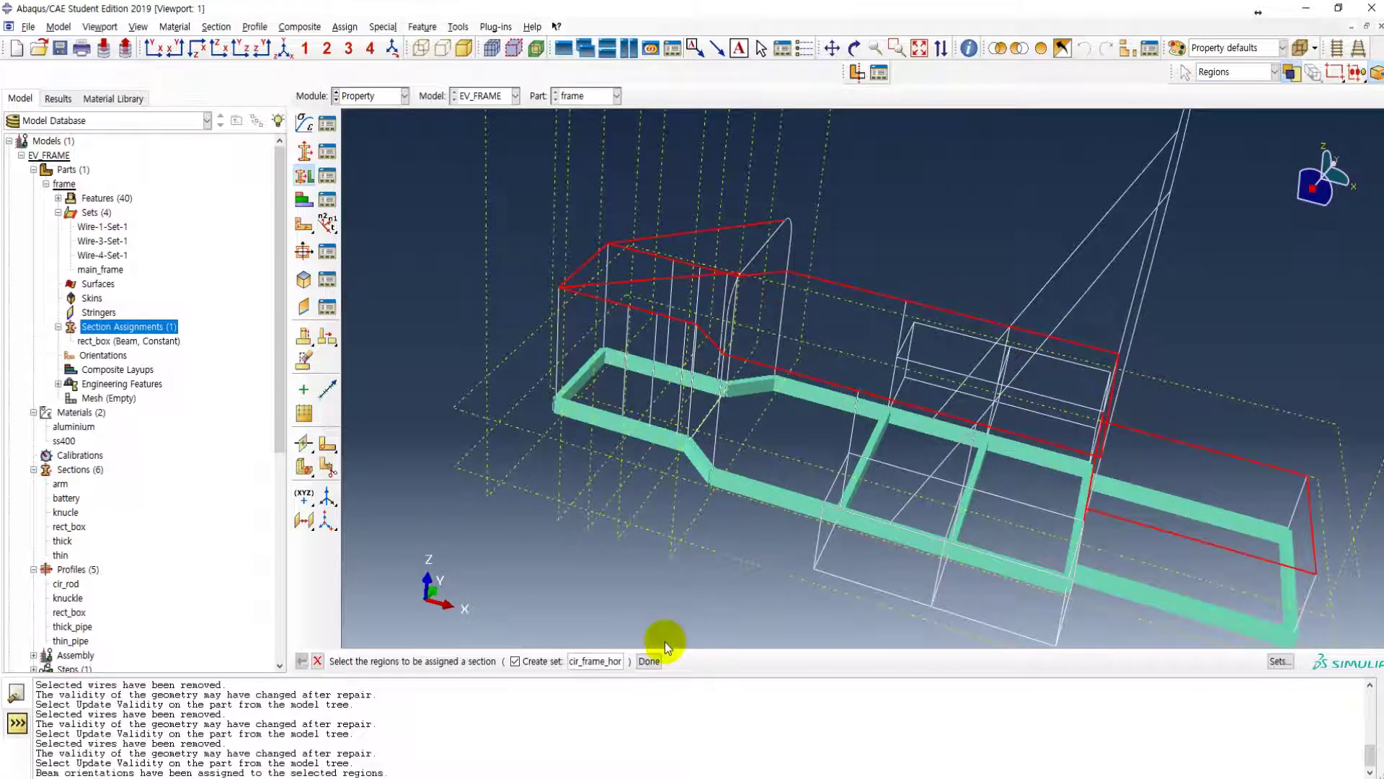
click(649, 660)
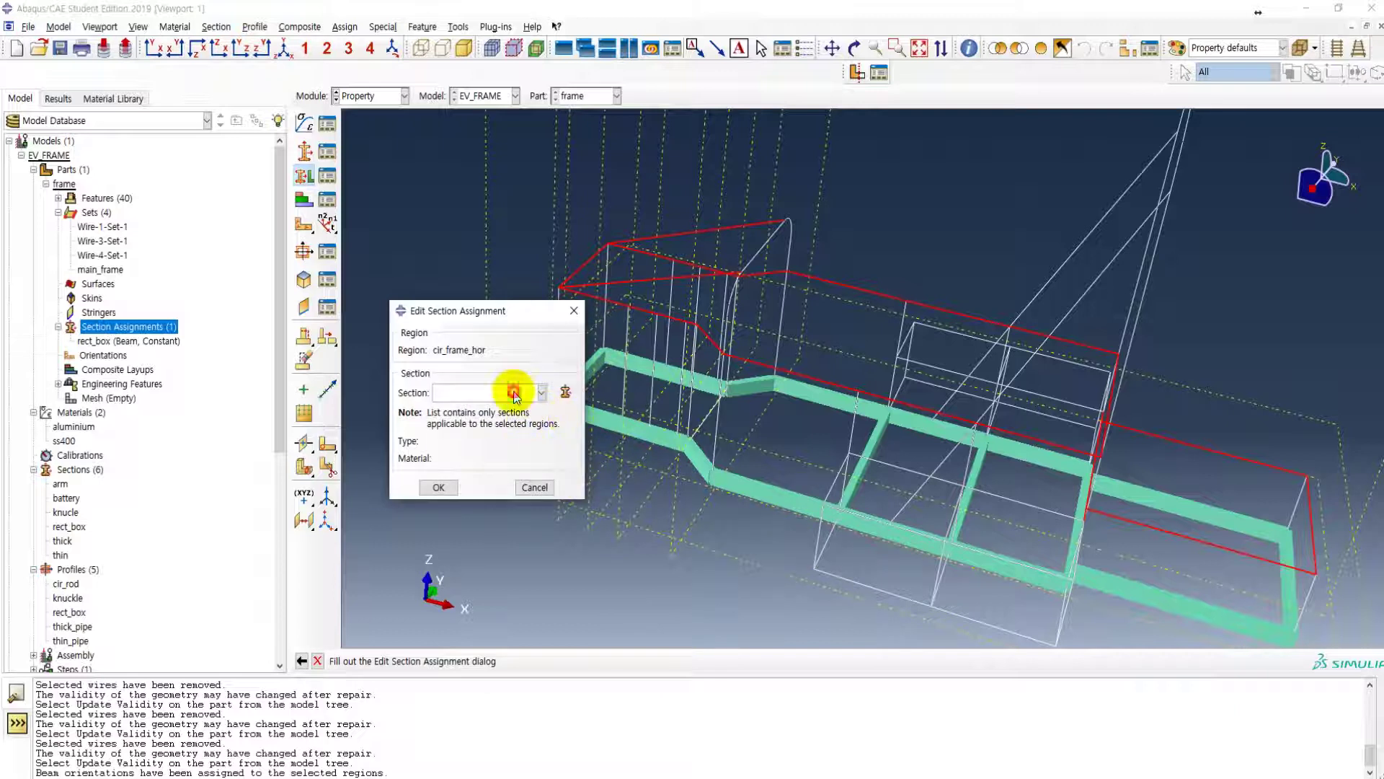
click(514, 393)
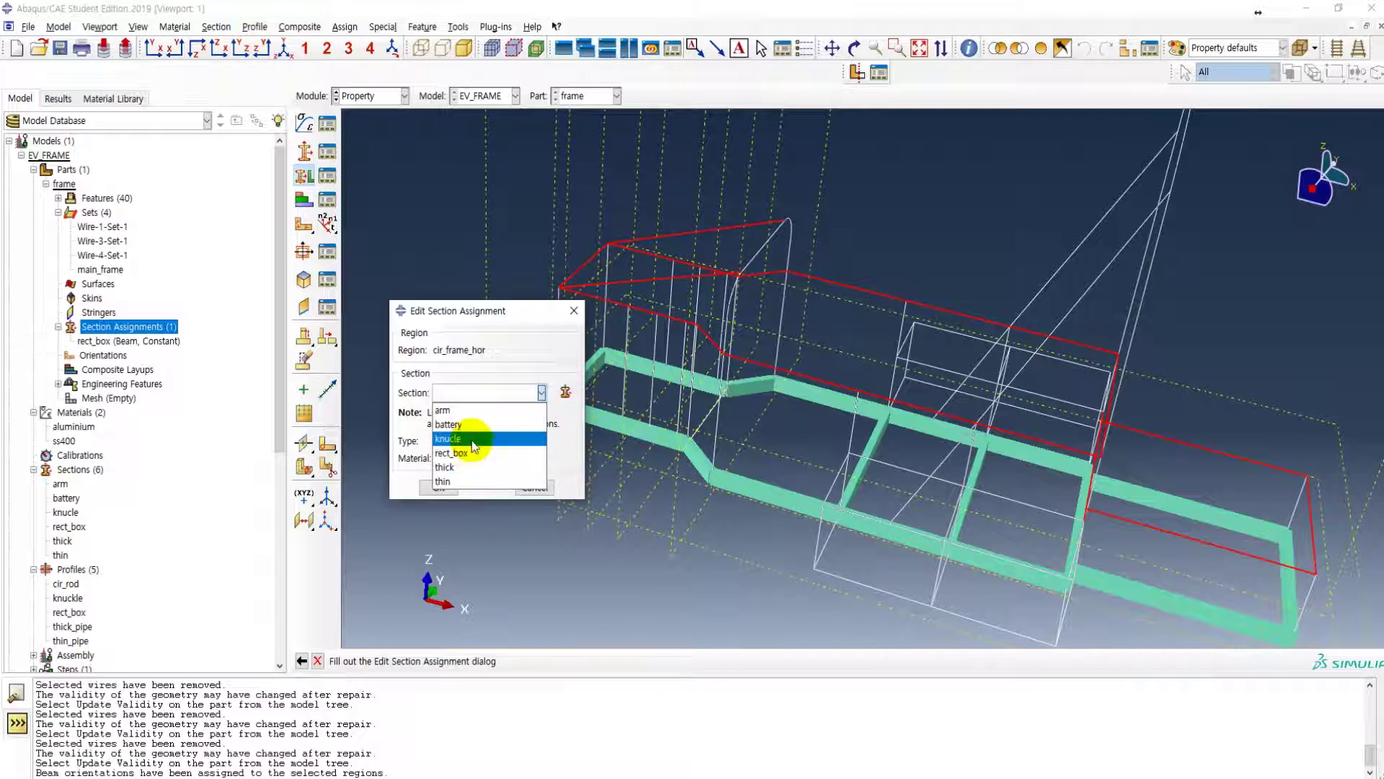
click(452, 482)
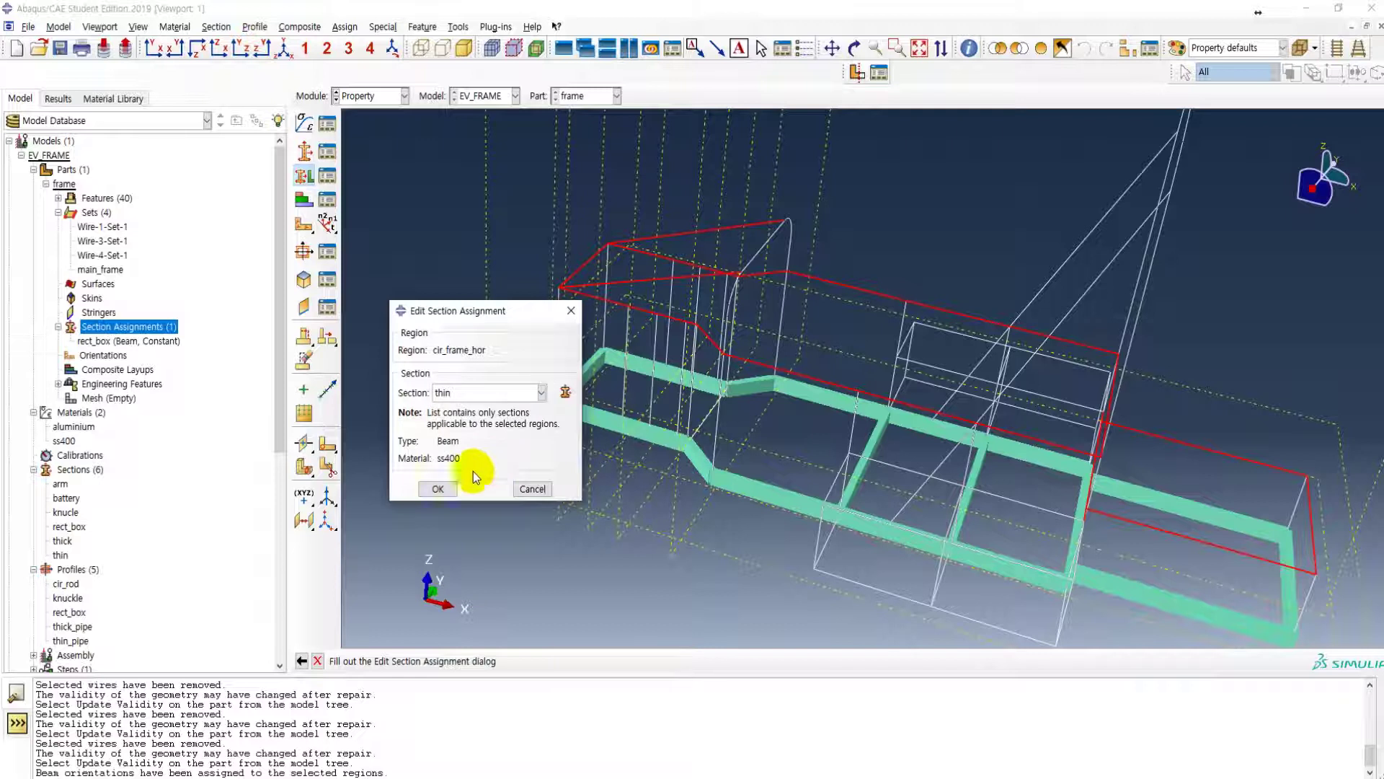
click(438, 490)
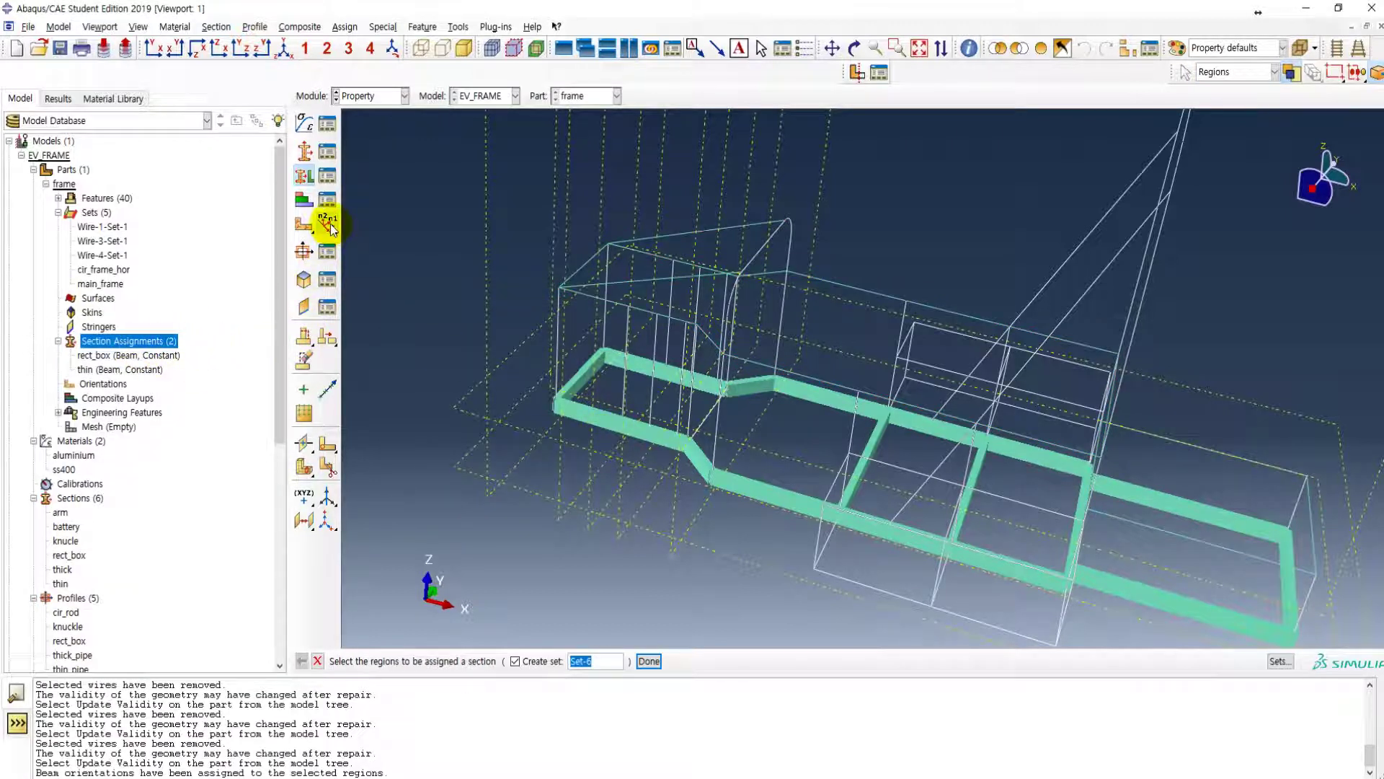
- Assign a beam section orientation to the cir_frame_hor set with the approximate n1 direction 0.0,0.0,-1.0
click(101, 270)
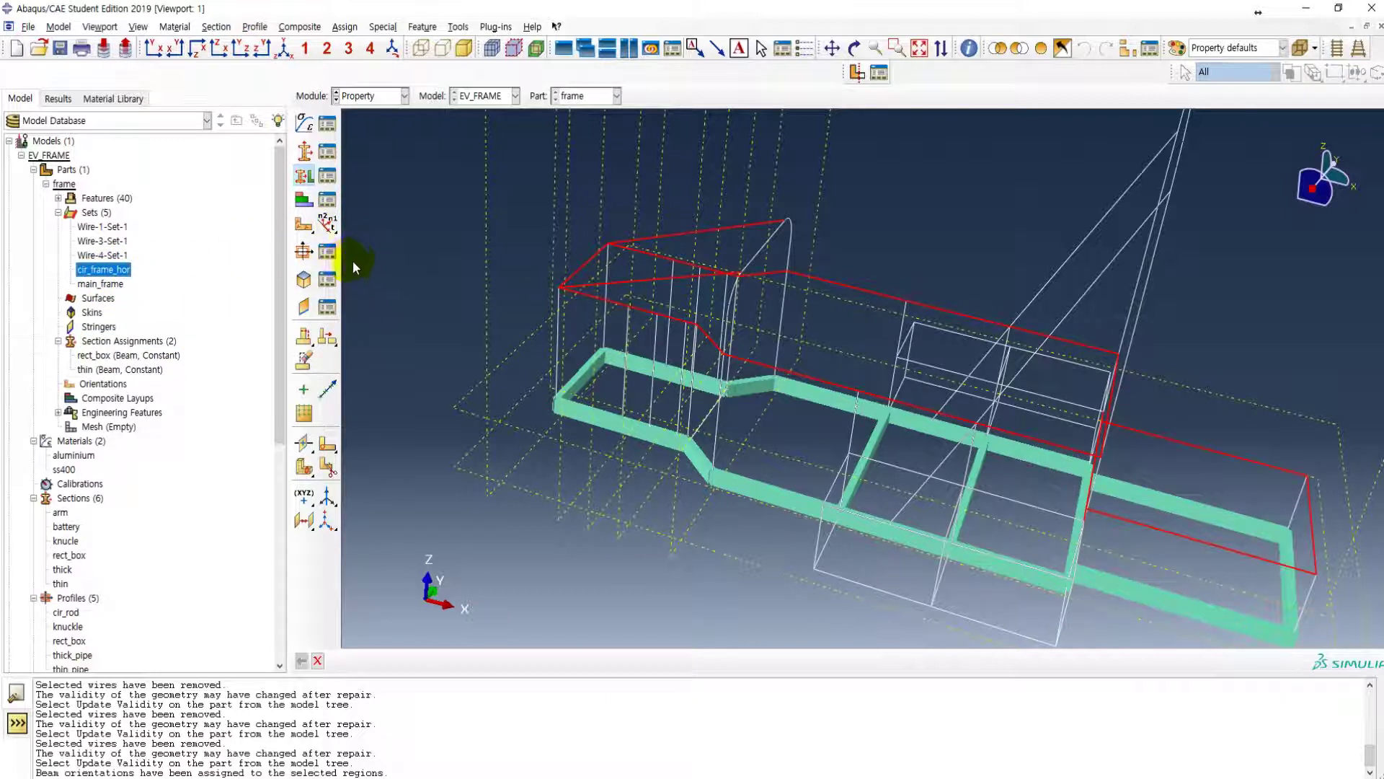
click(326, 224)
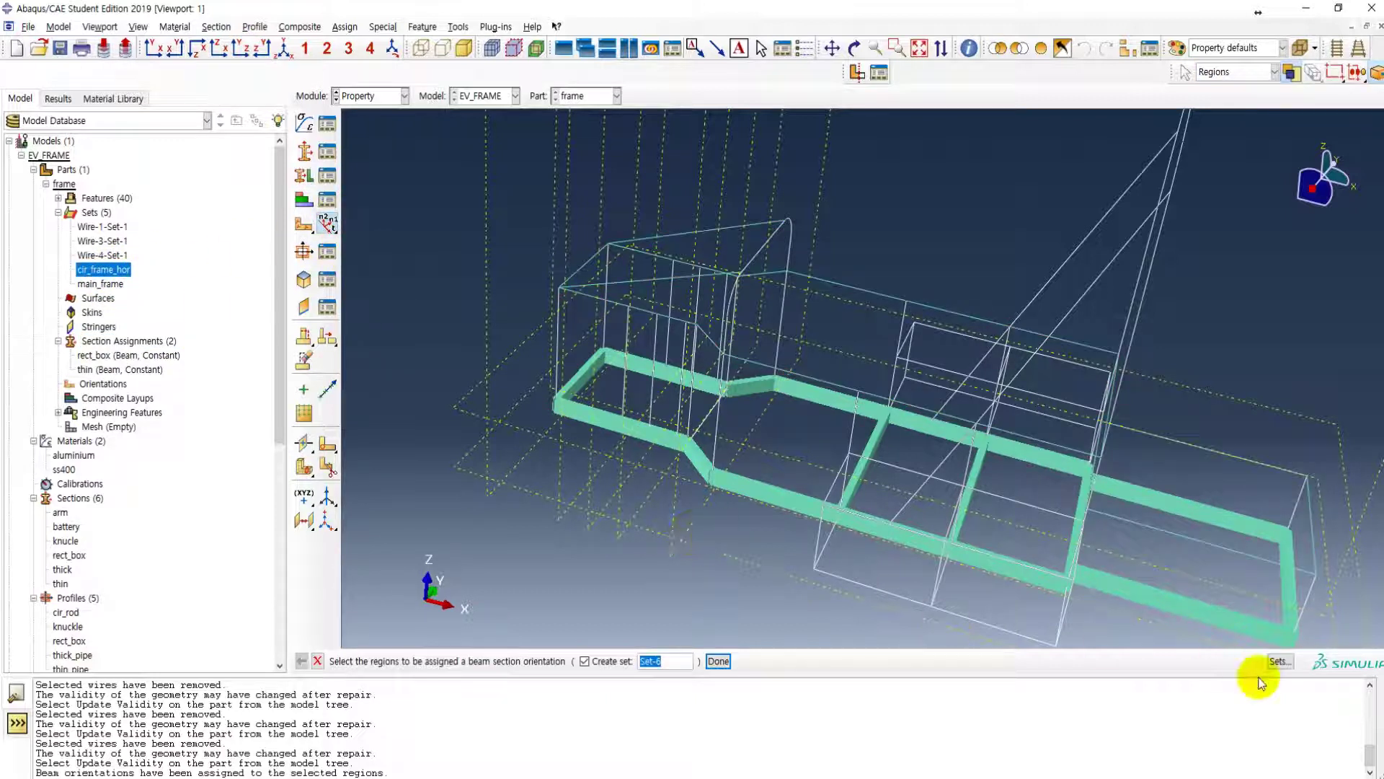
click(1279, 660)
scroll(325, 238, down, 1)
click(296, 229)
click(331, 287)
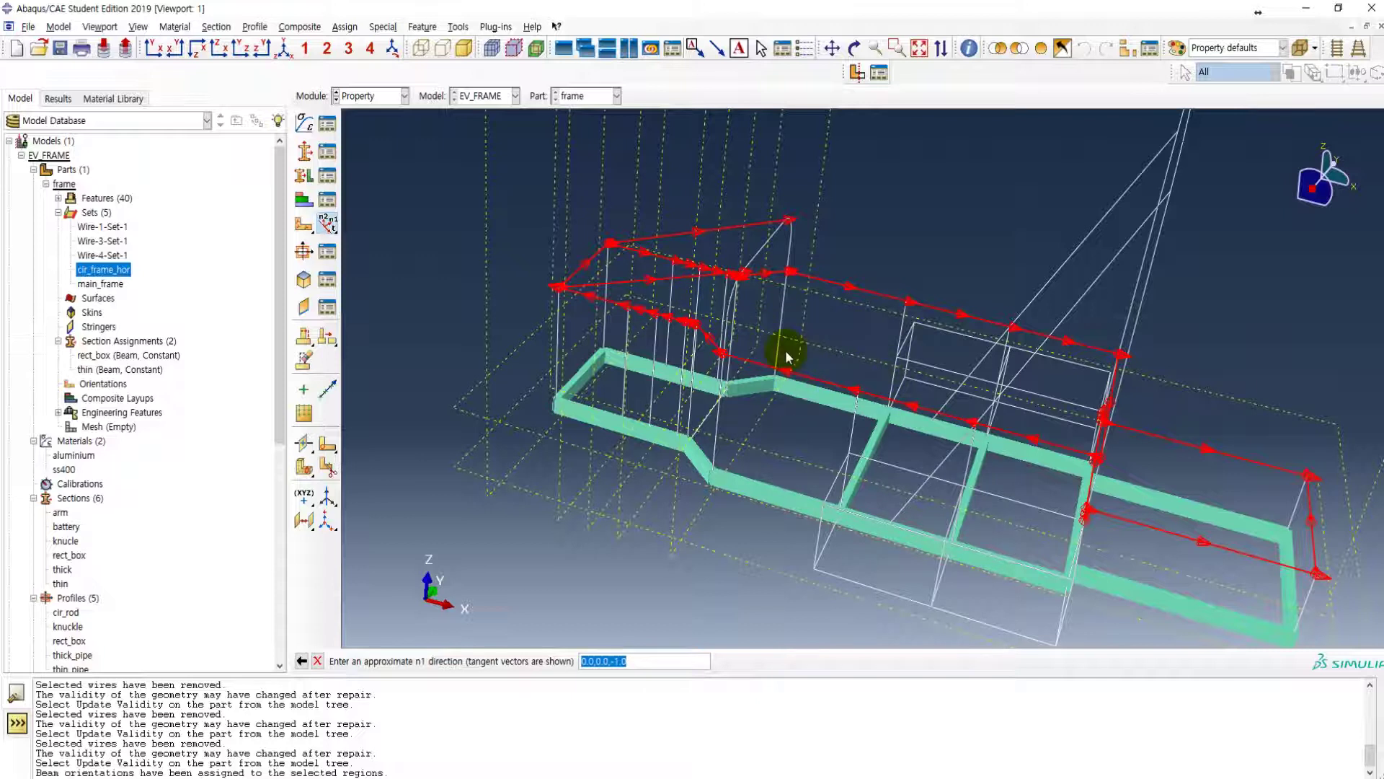
click(639, 659)
key(Return)
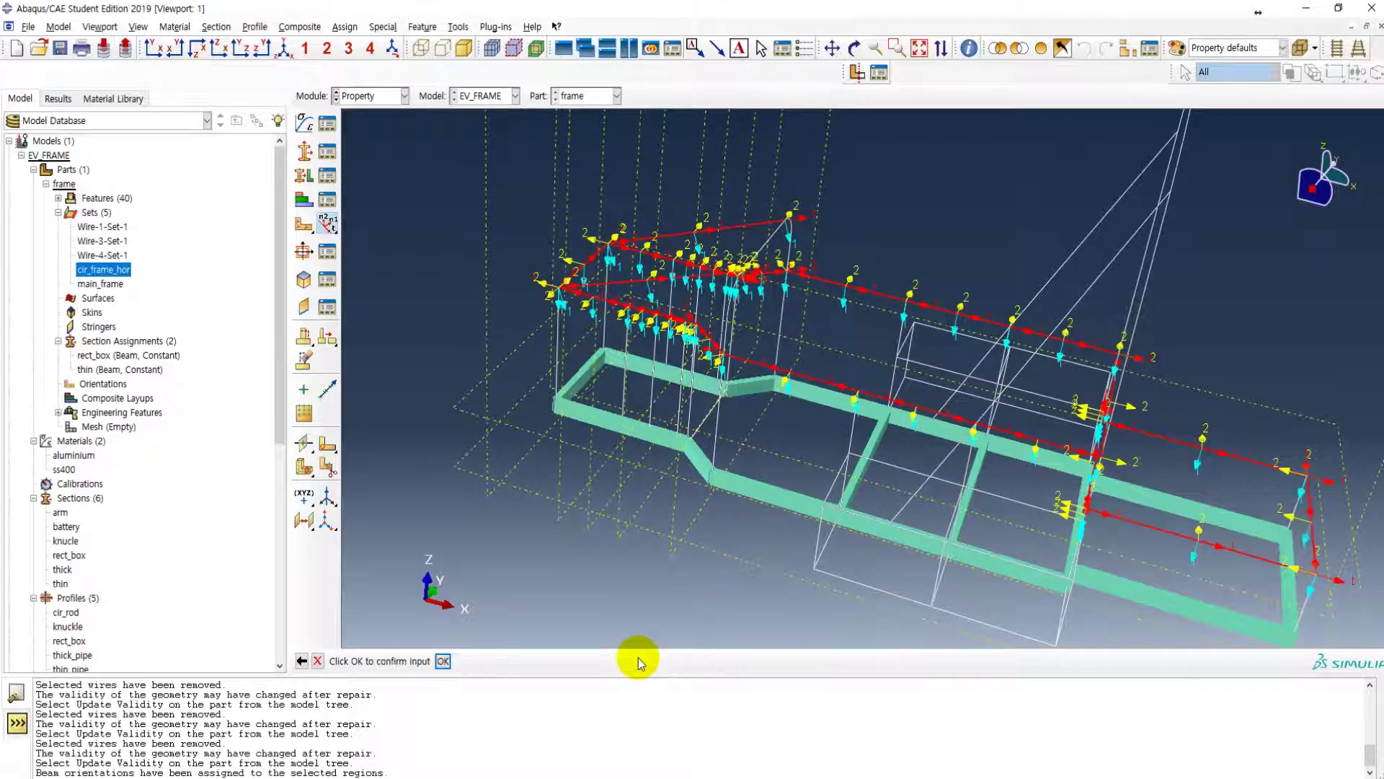
click(442, 661)
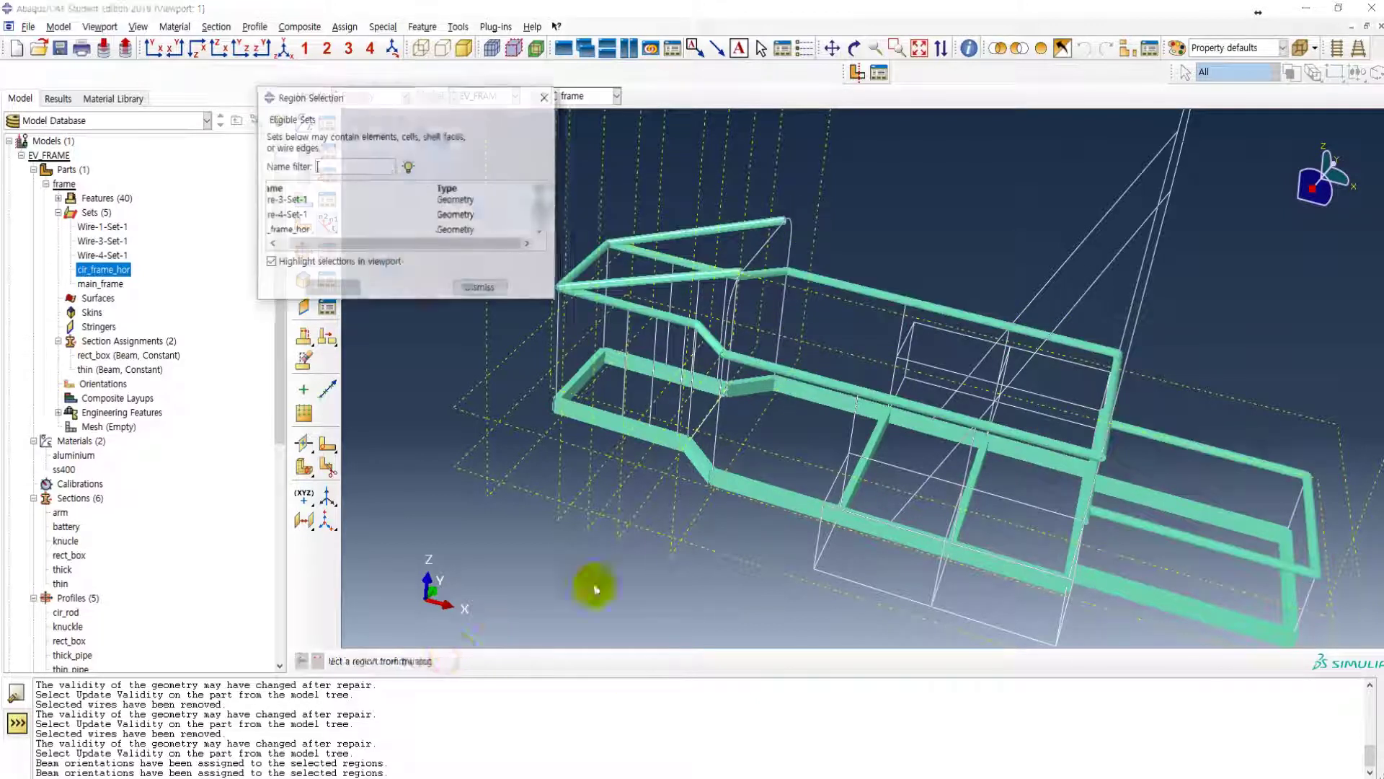
click(481, 288)
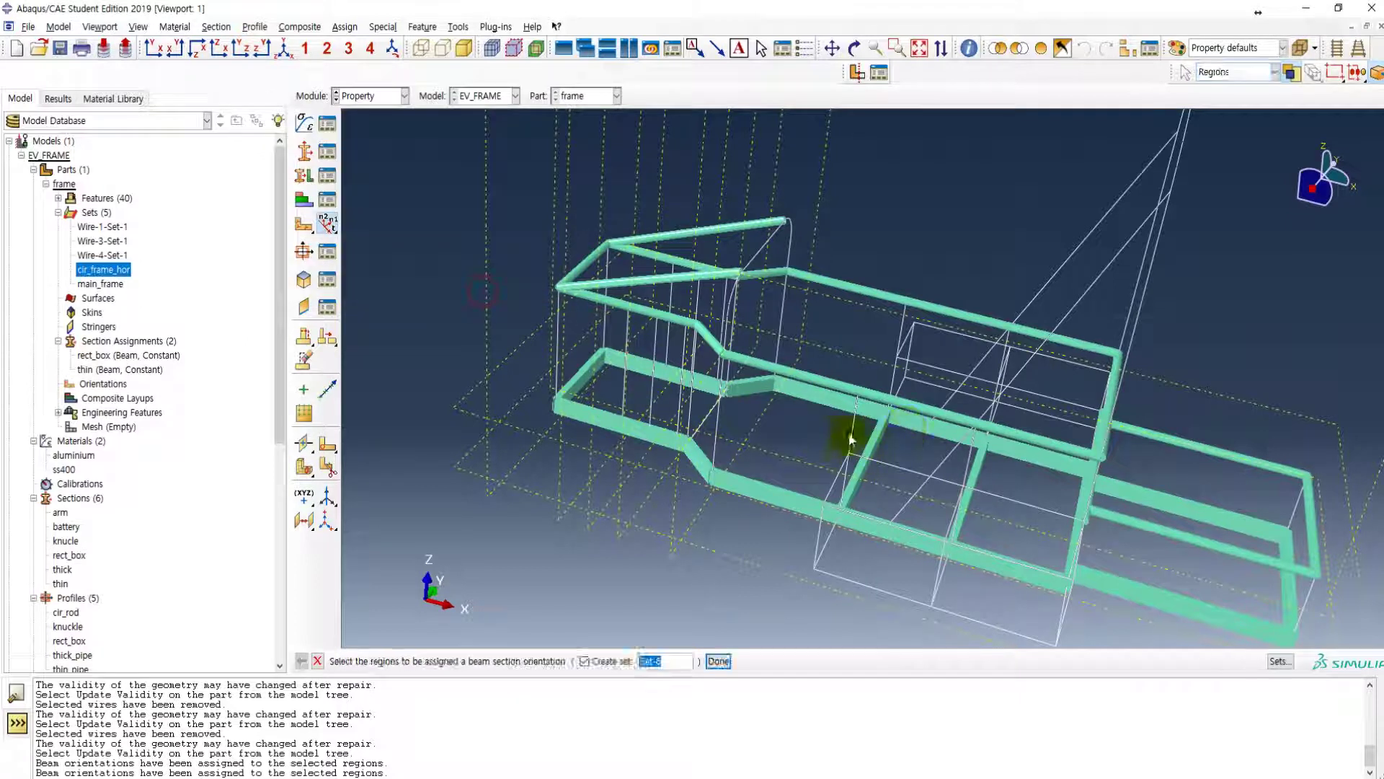
ctrl+alt+drag(943, 448, 674, 502)
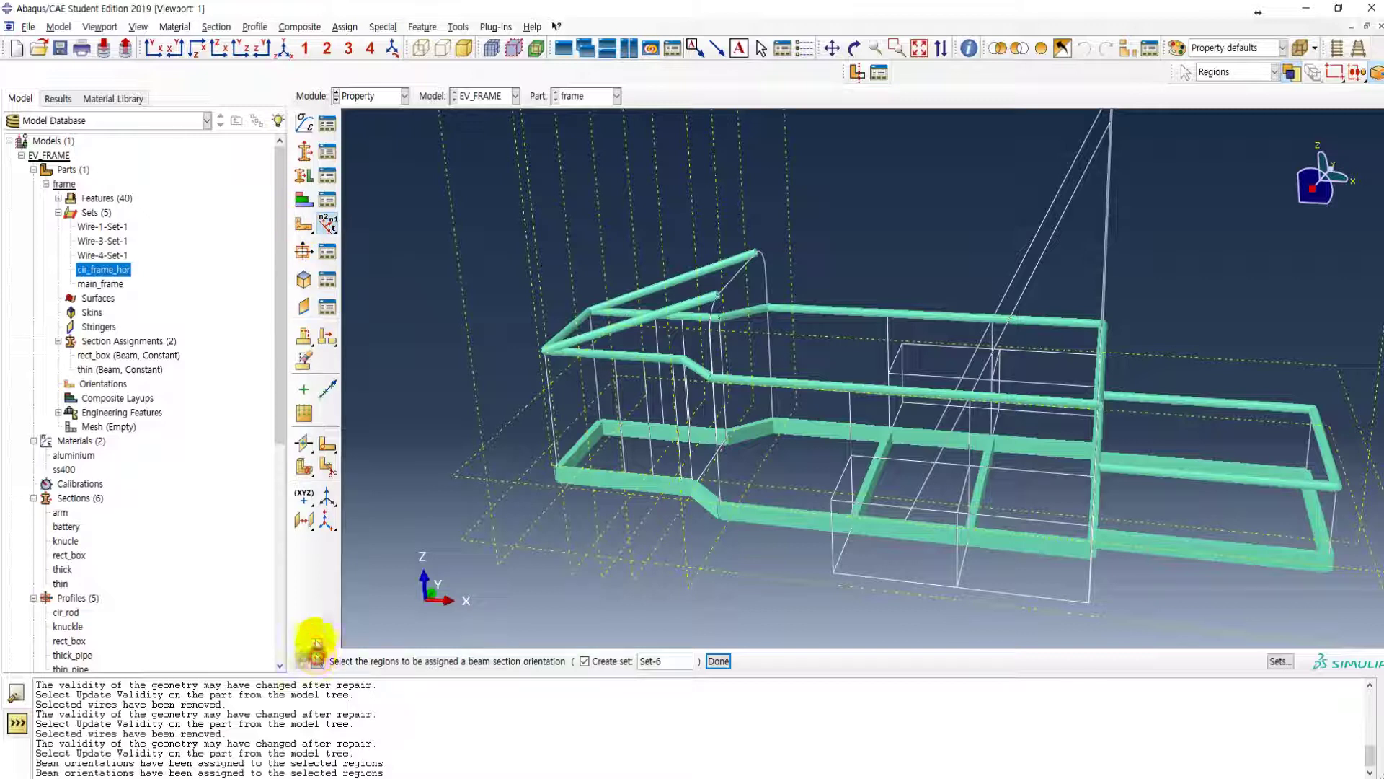
click(316, 661)
double_click(107, 341)
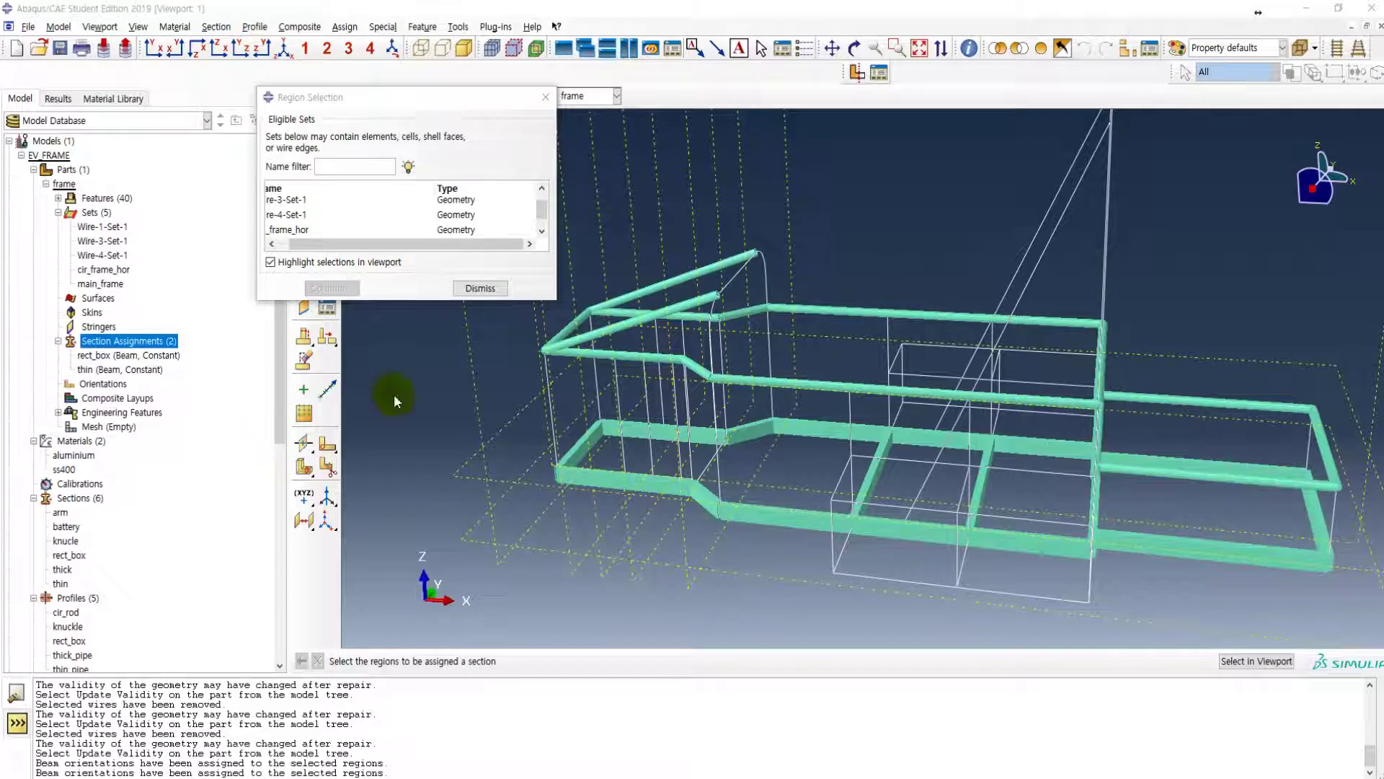
key(alt+Tab)
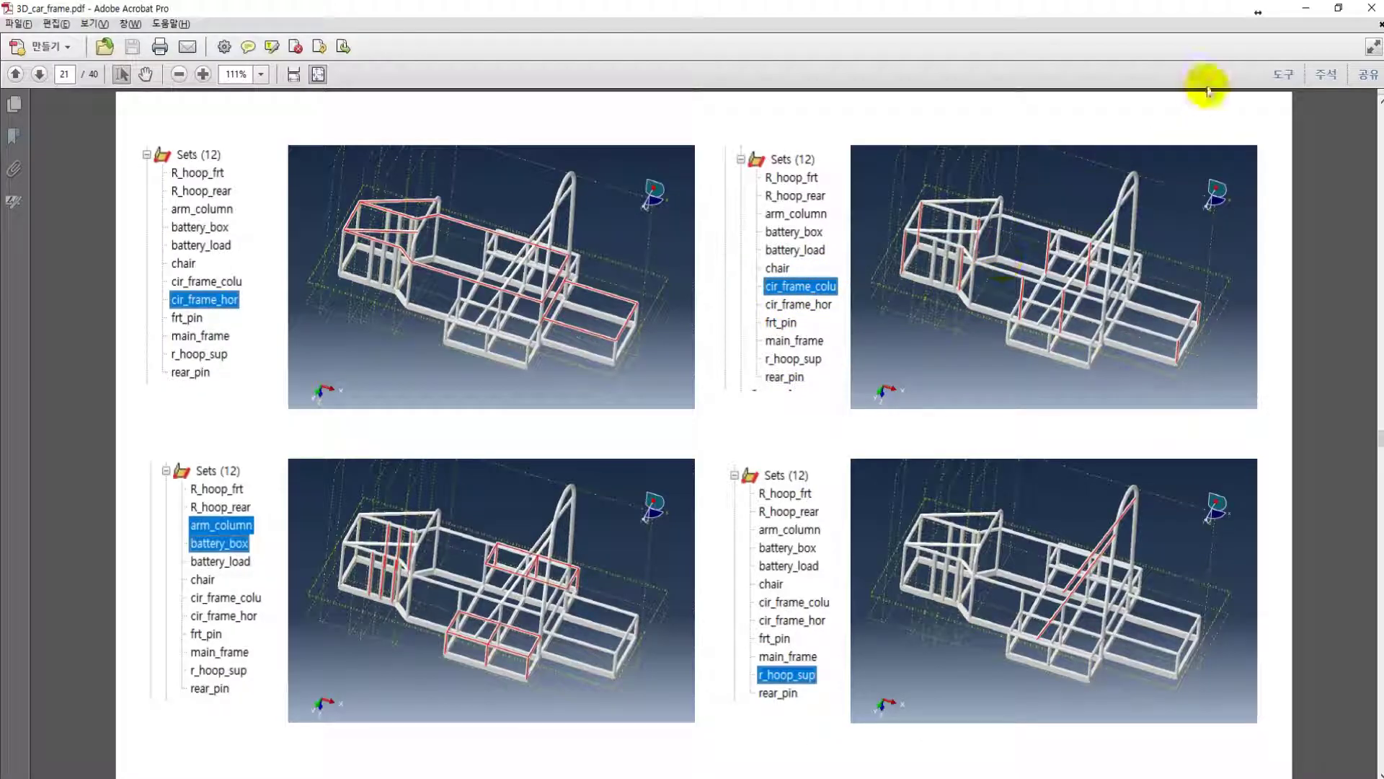
click(1301, 11)
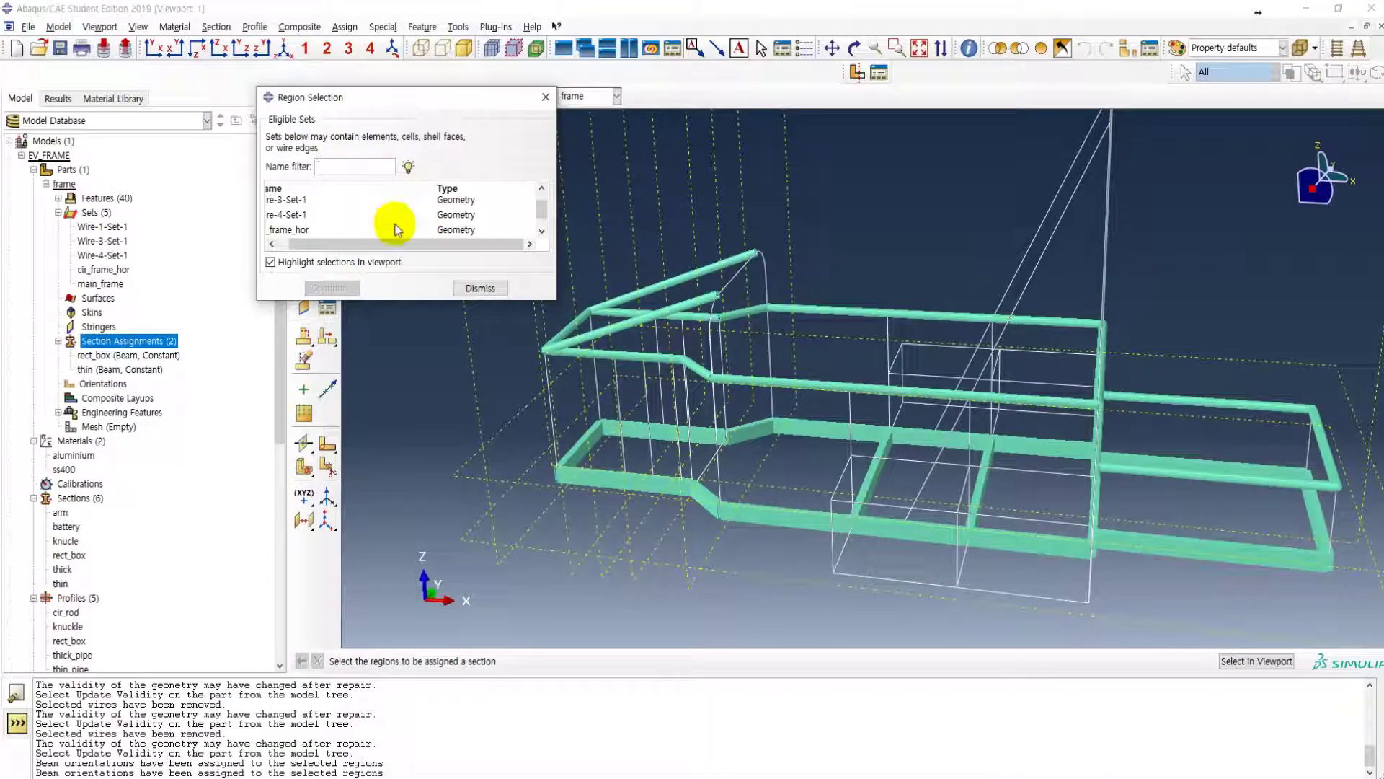
click(482, 285)
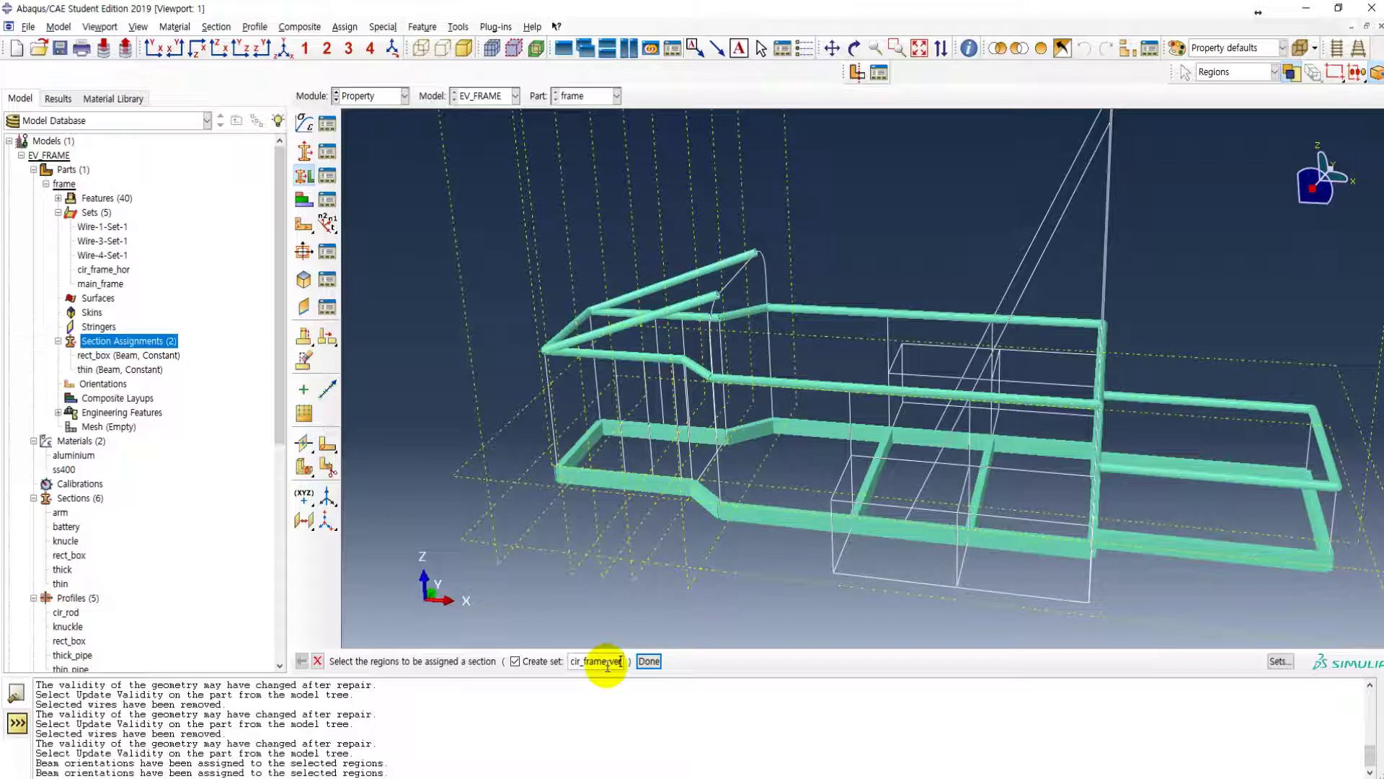
click(649, 661)
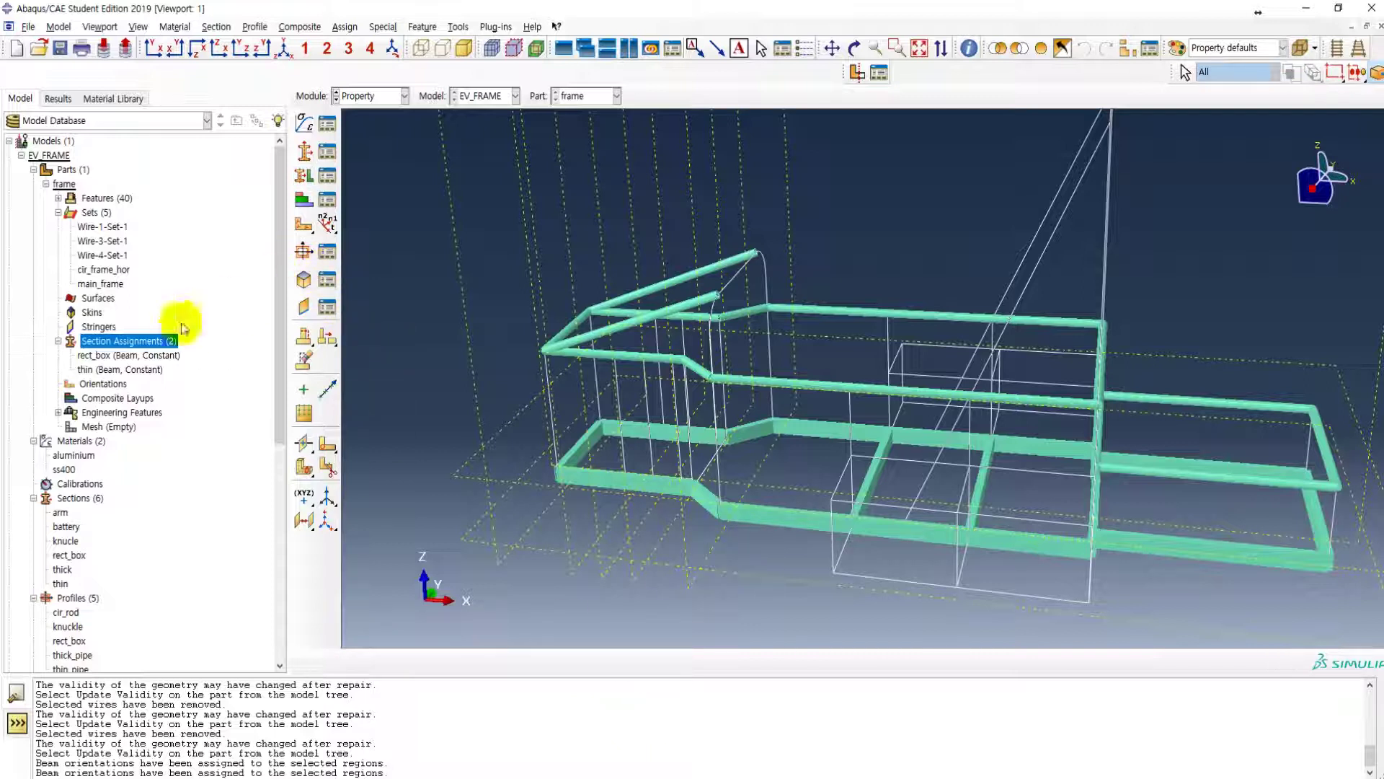
- Start a section assignment with a new set cir_frame_ver and select the two nose uprights and the four mid-frame uprights
double_click(122, 344)
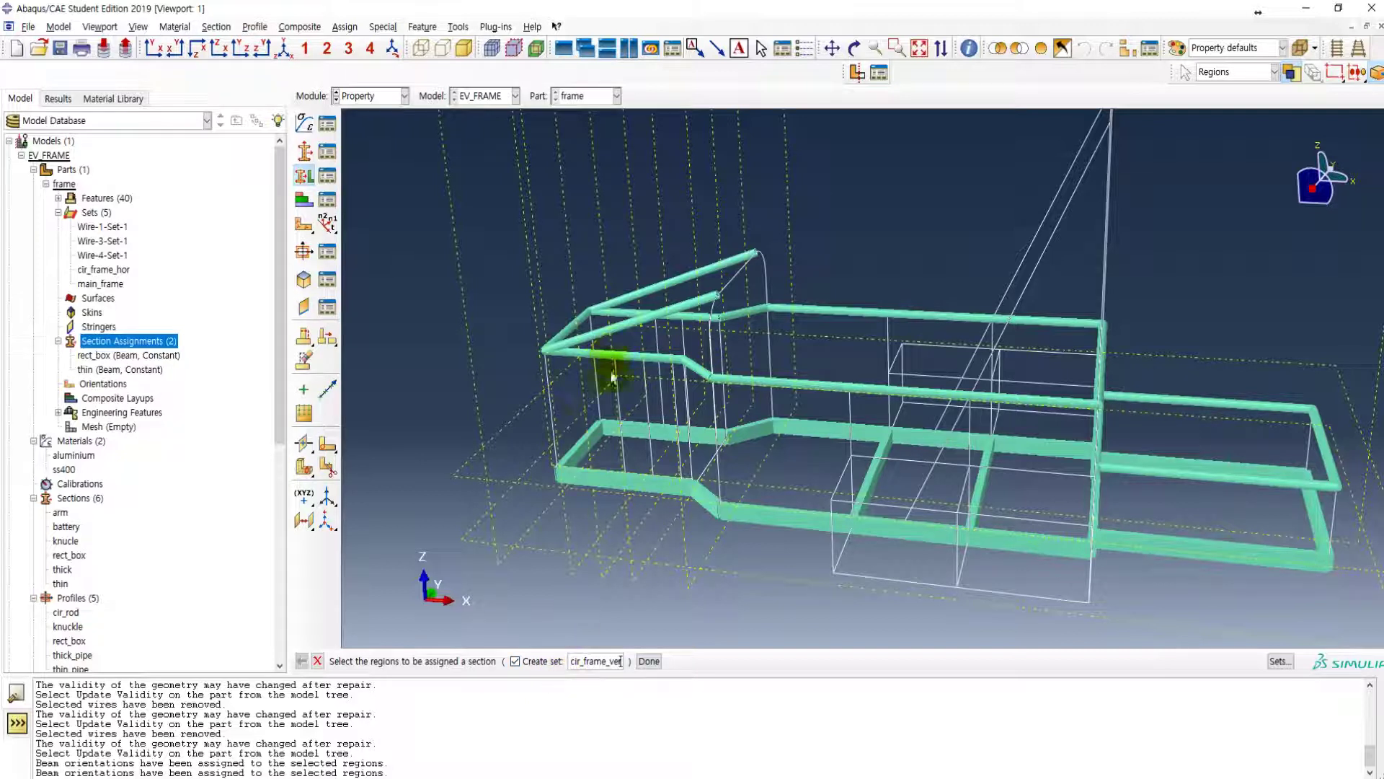
click(554, 422)
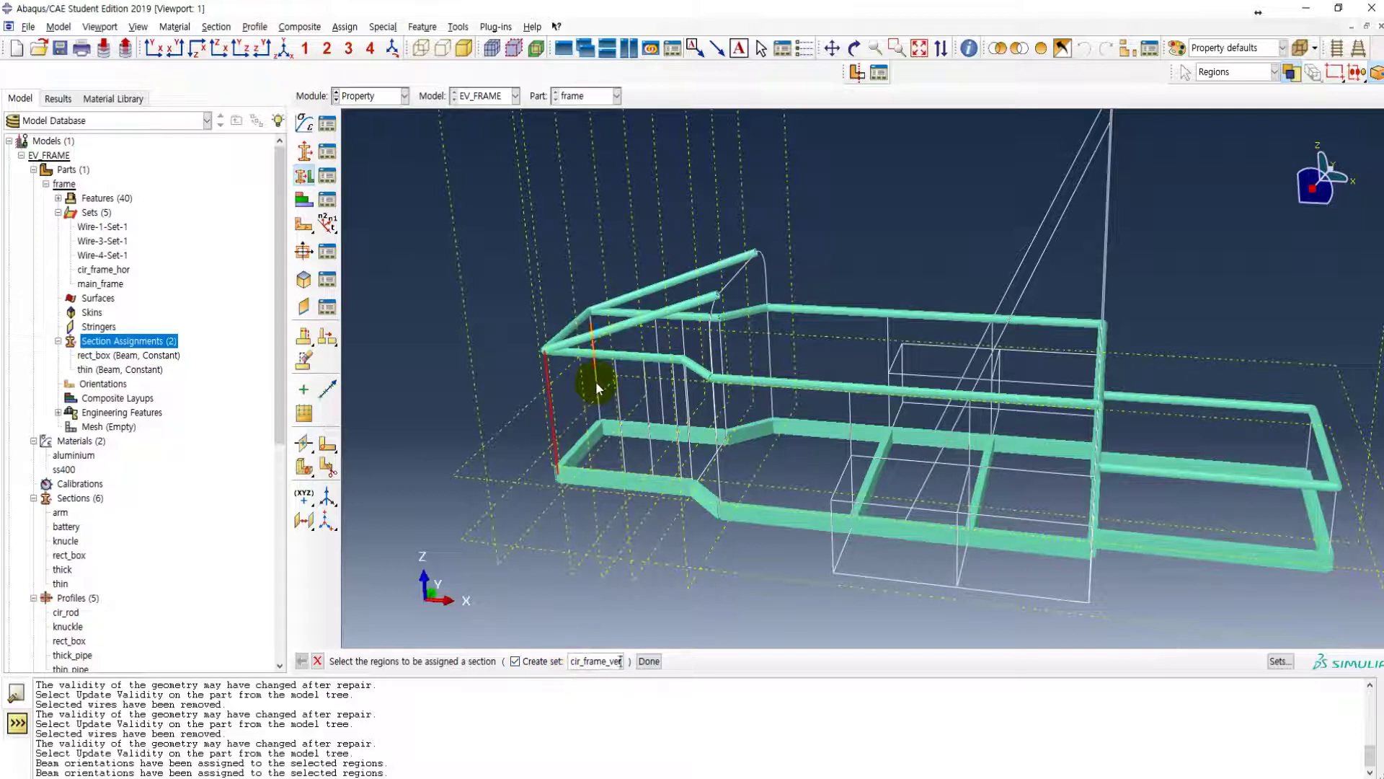
mouse_move(720, 550)
ctrl+alt+mouse_down()
mouse_move(799, 522)
mouse_move(747, 512)
mouse_move(732, 537)
ctrl+alt+mouse_up()
mouse_move(775, 468)
ctrl+alt+mouse_down()
mouse_move(822, 470)
mouse_move(751, 463)
ctrl+alt+mouse_up()
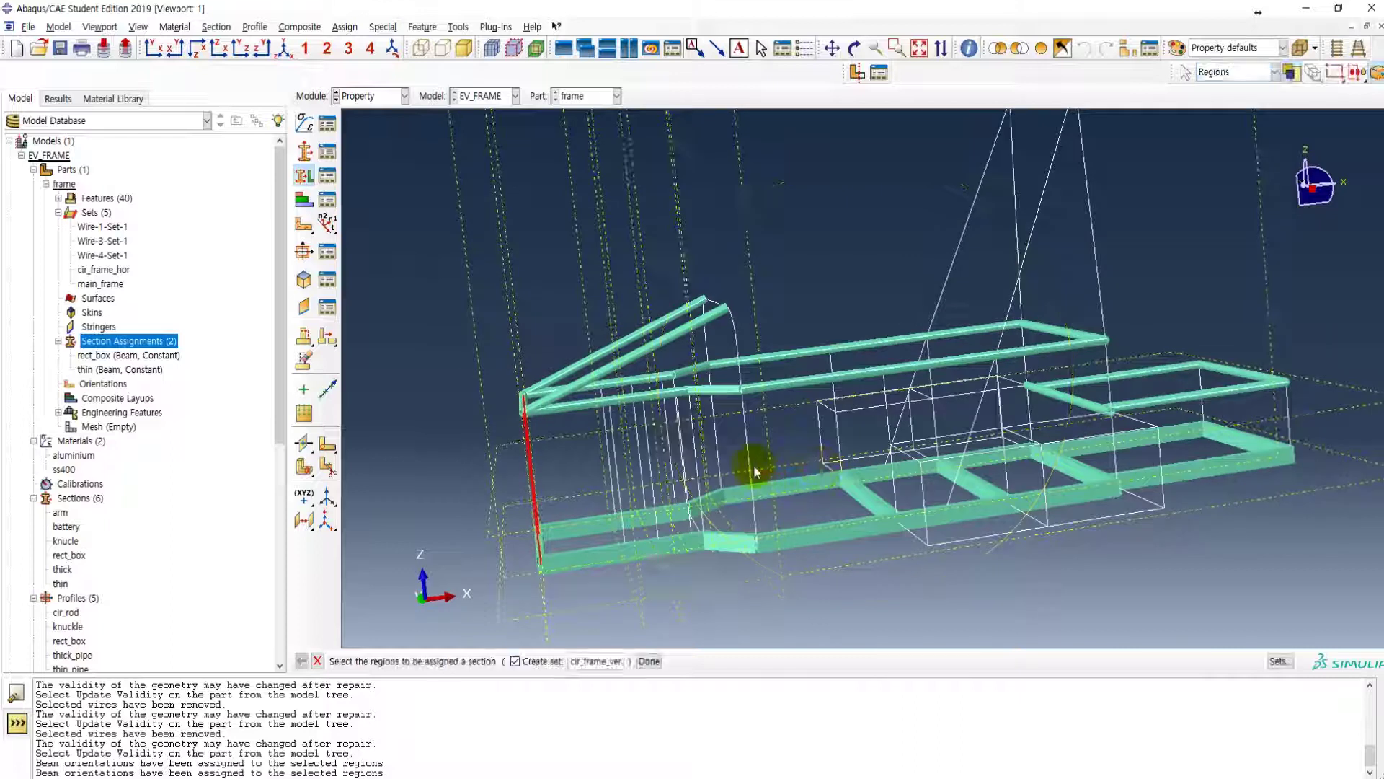
shift+click(936, 424)
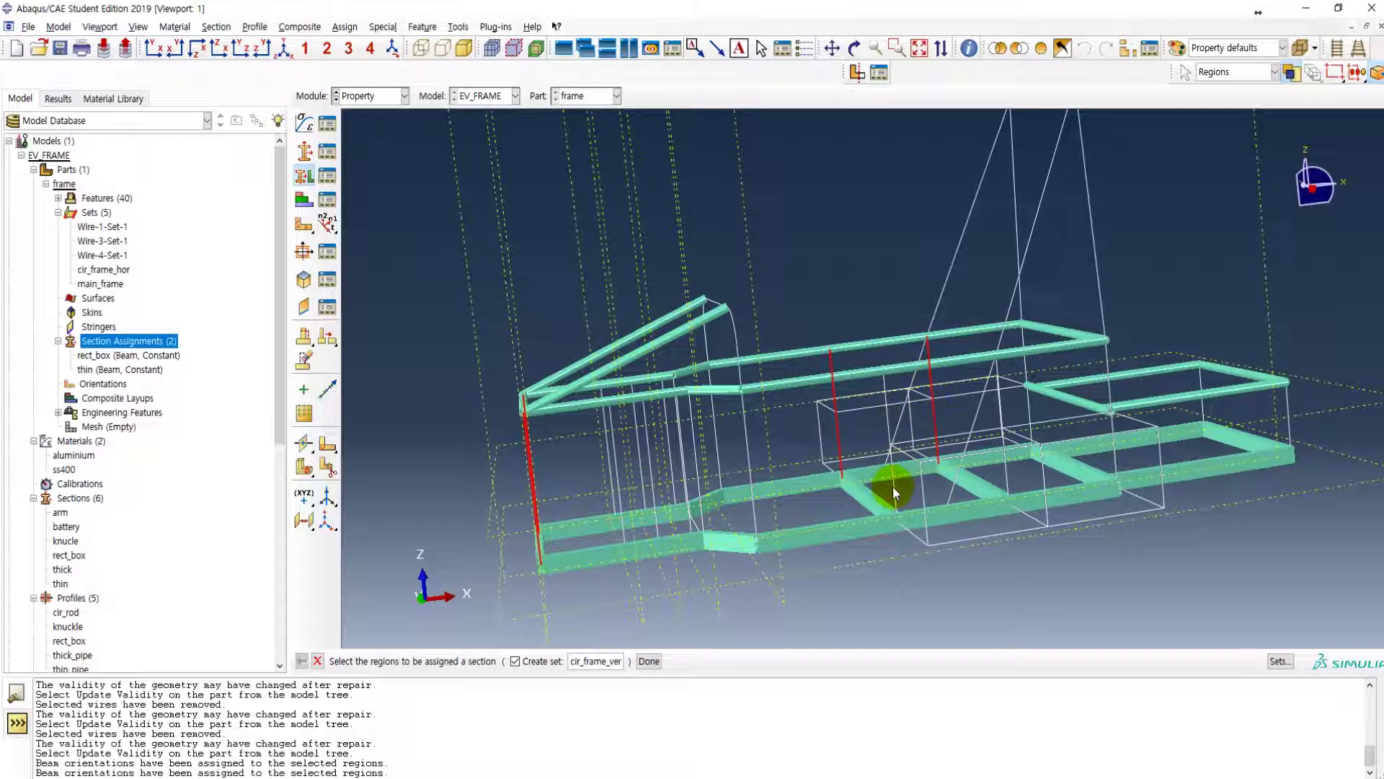
shift+click(894, 461)
shift+click(886, 414)
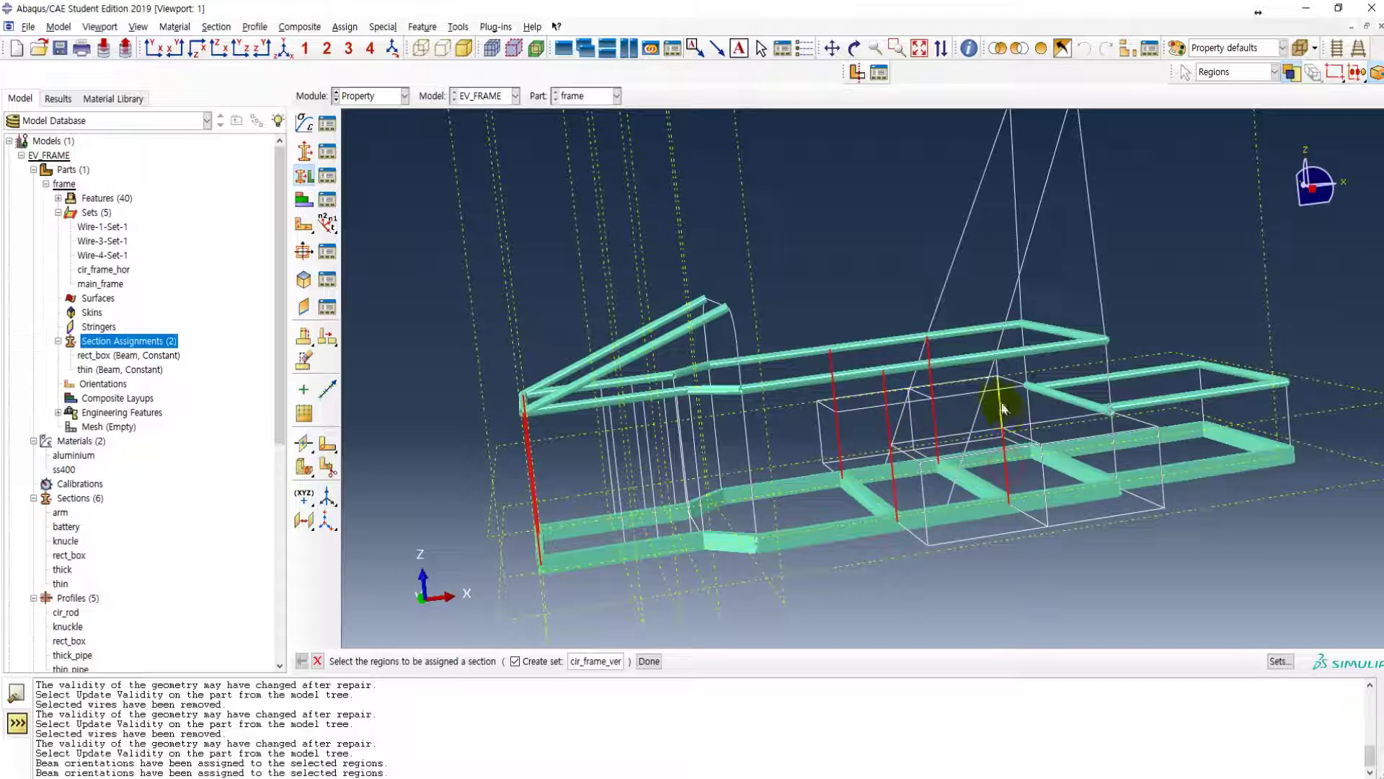
- Add the two uprights at the rear end of the cabin and the rear box's end uprights to the selection
shift+click(1031, 403)
shift+click(1114, 432)
shift+click(1109, 382)
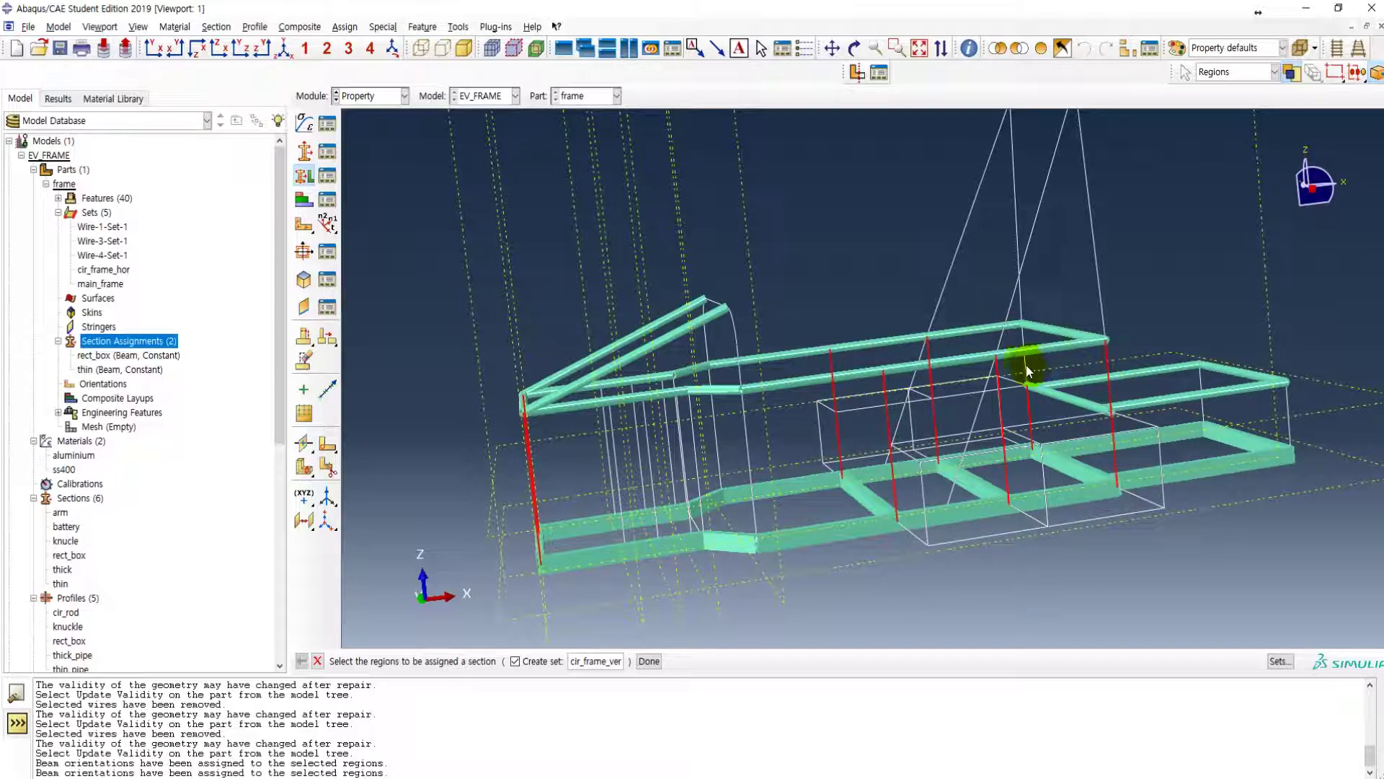
ctrl+alt+drag(983, 479, 859, 488)
ctrl+alt+drag(981, 329, 933, 321)
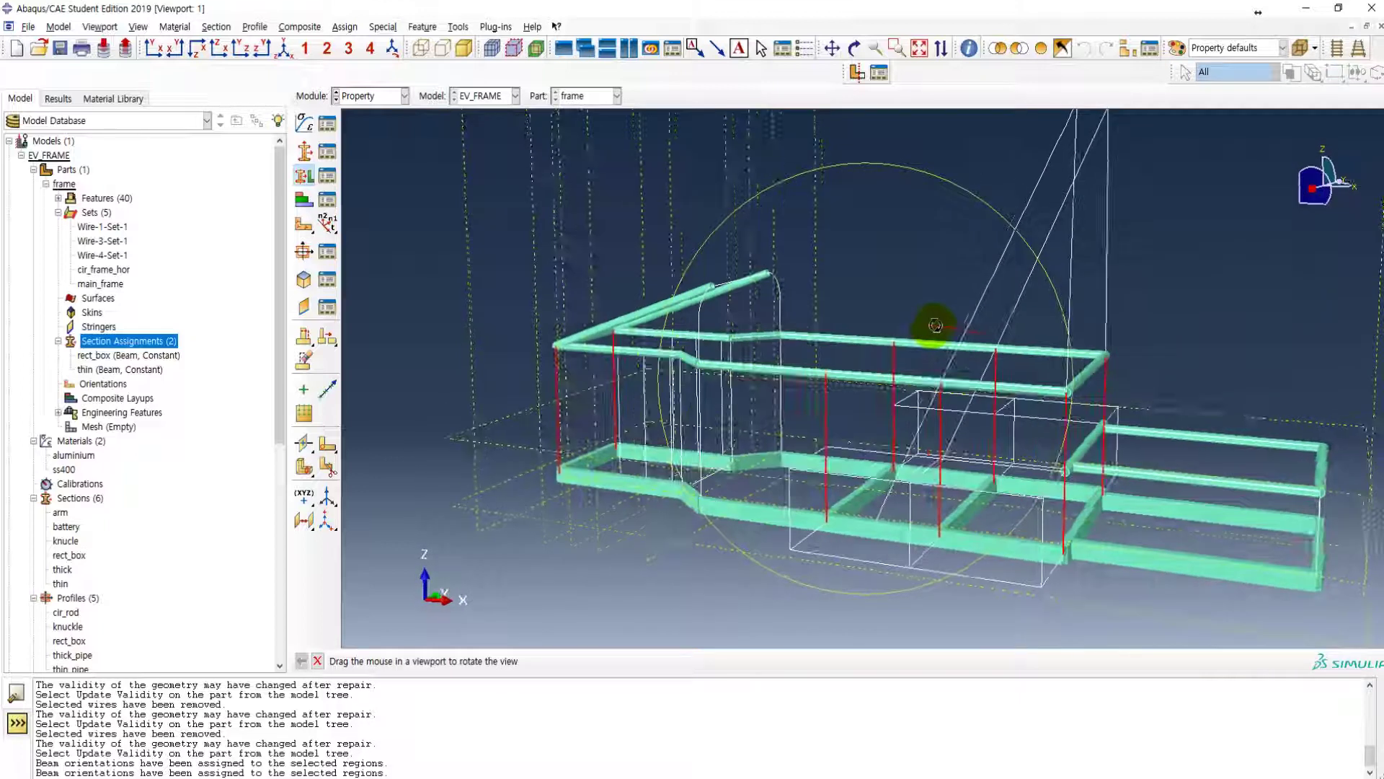
shift+click(1318, 532)
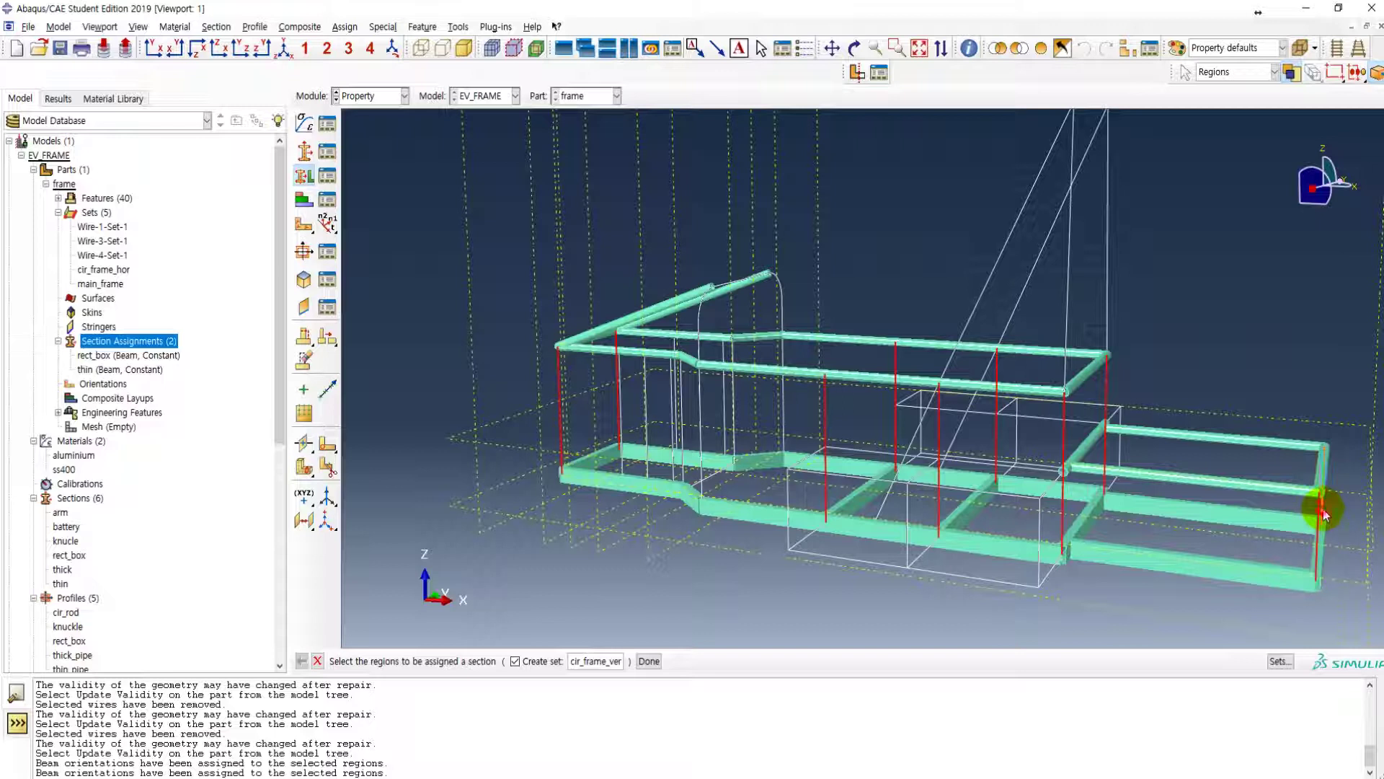
- Compare with the PDF's cir_frame_colu figure, deselect the two uprights at the cabin's rear end, and assign the thin section to cir_frame_ver
middle_click(614, 524)
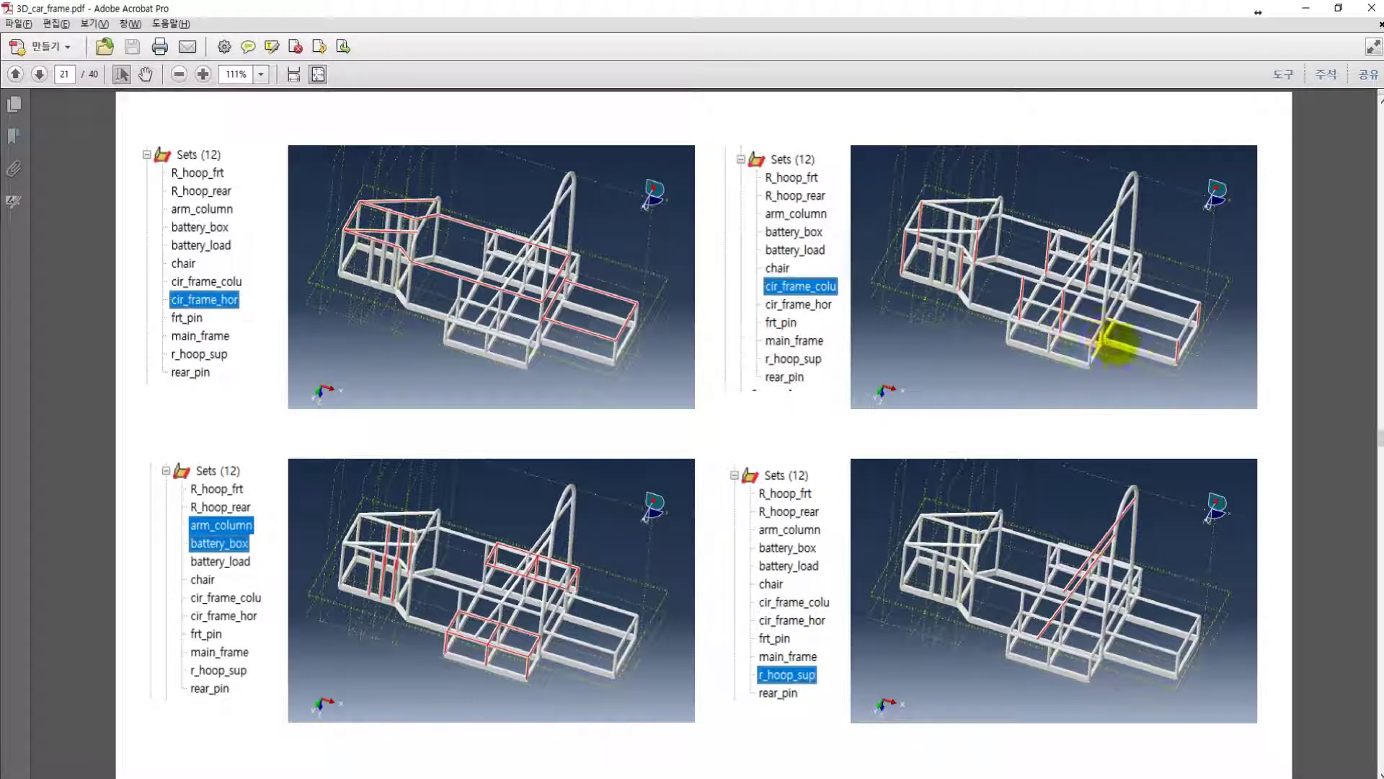
click(1305, 8)
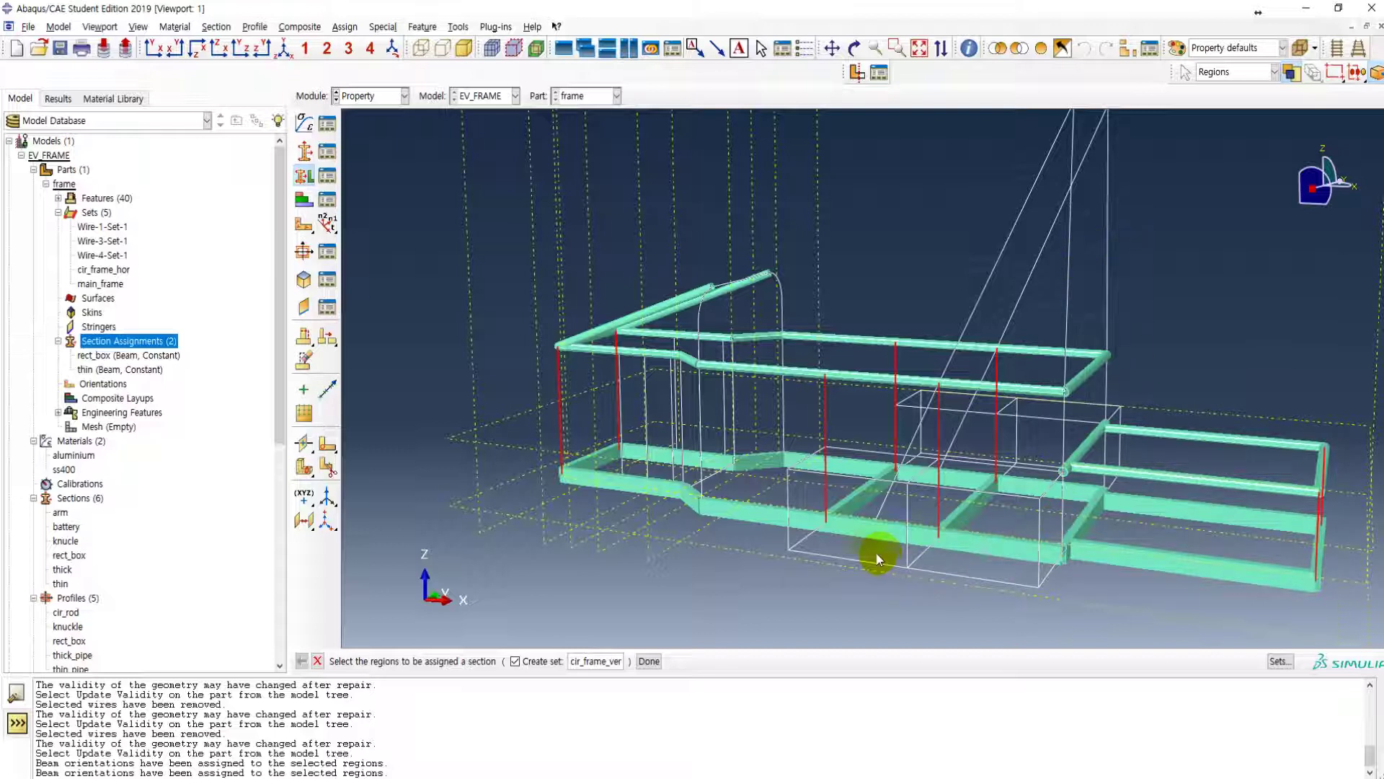
click(650, 661)
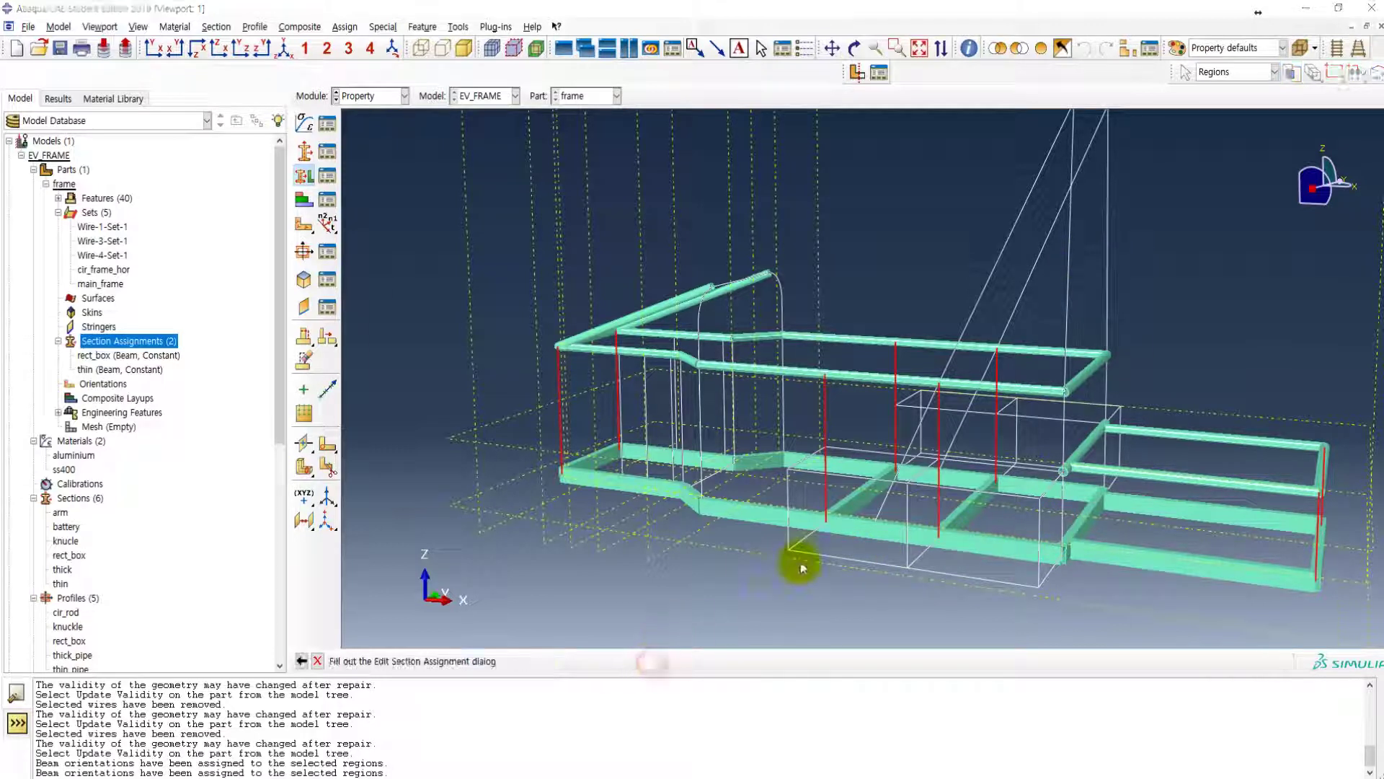
click(487, 392)
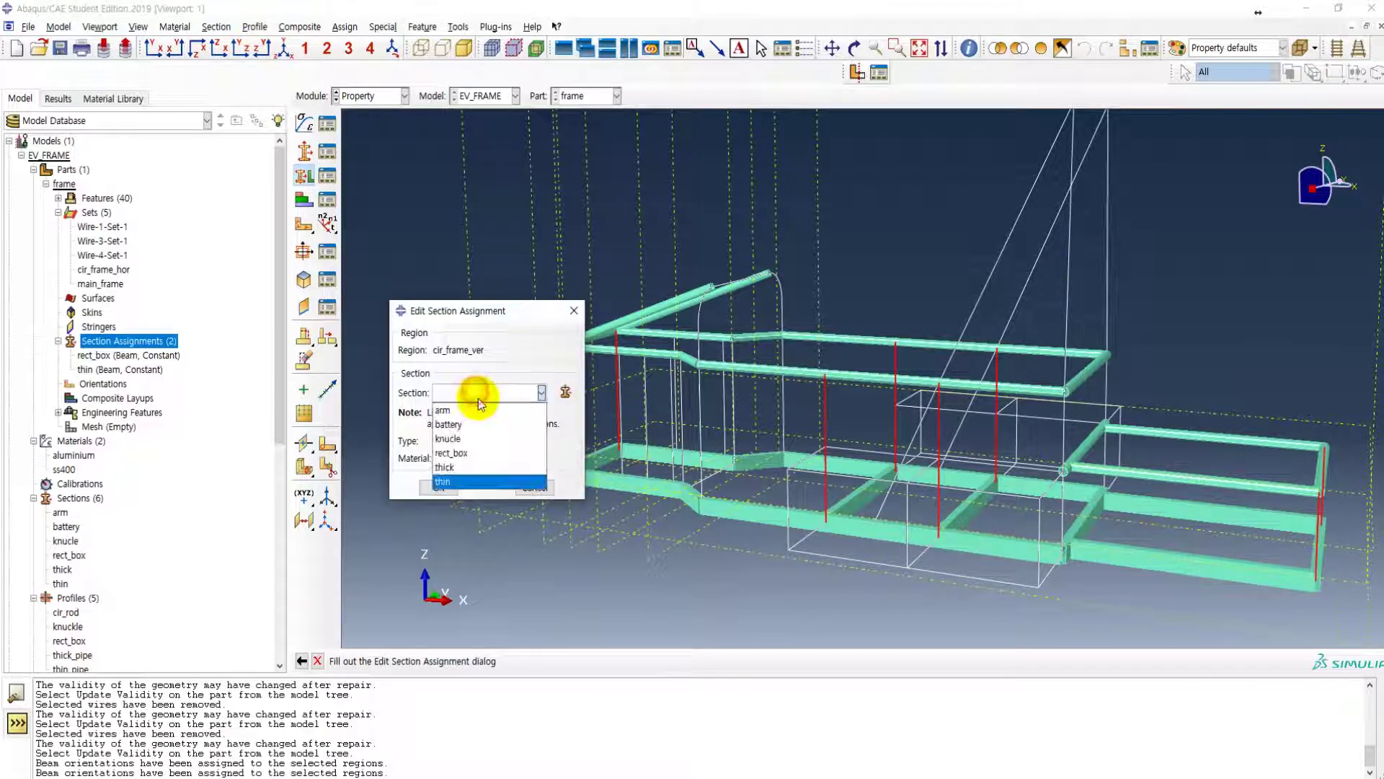
click(461, 482)
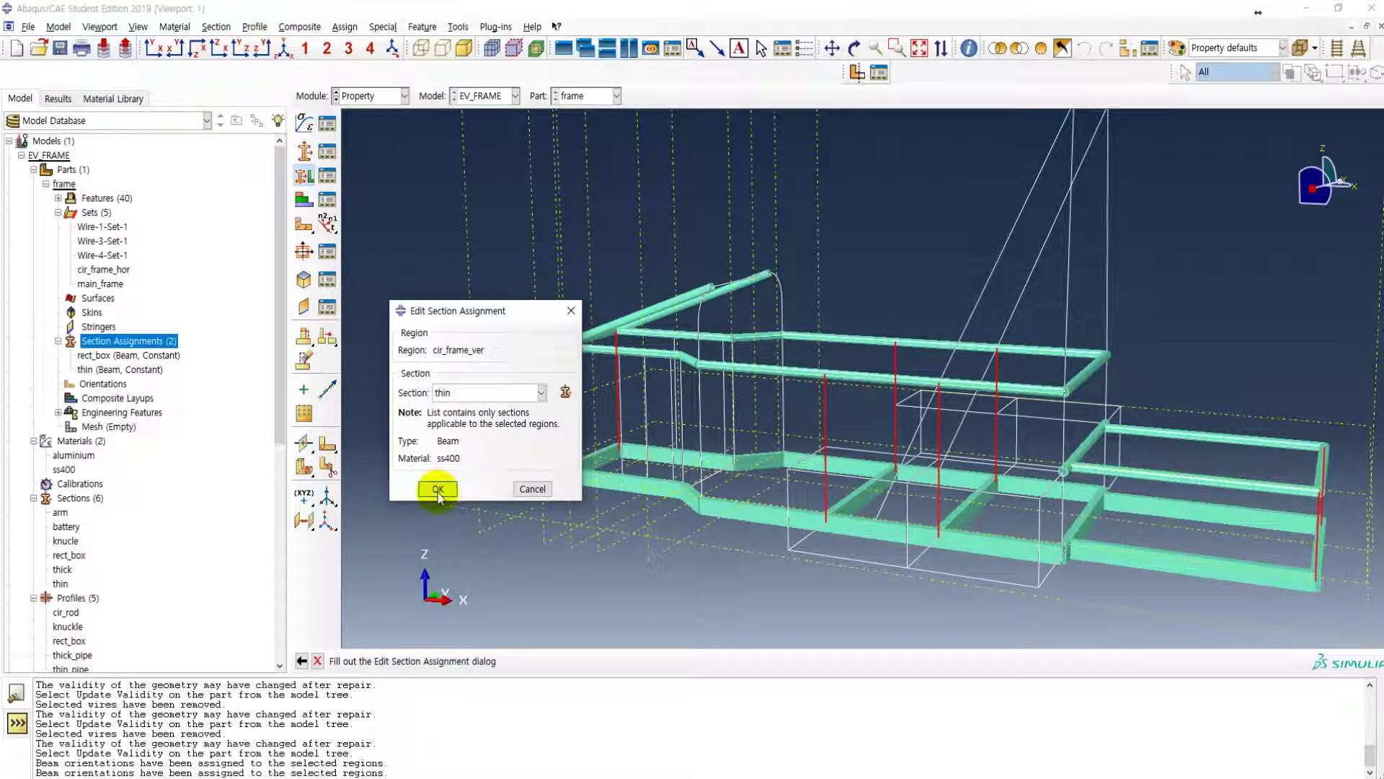
click(438, 489)
- Assign a beam section orientation to the cir_frame_ver set with the n1 direction along the positive X axis
click(328, 230)
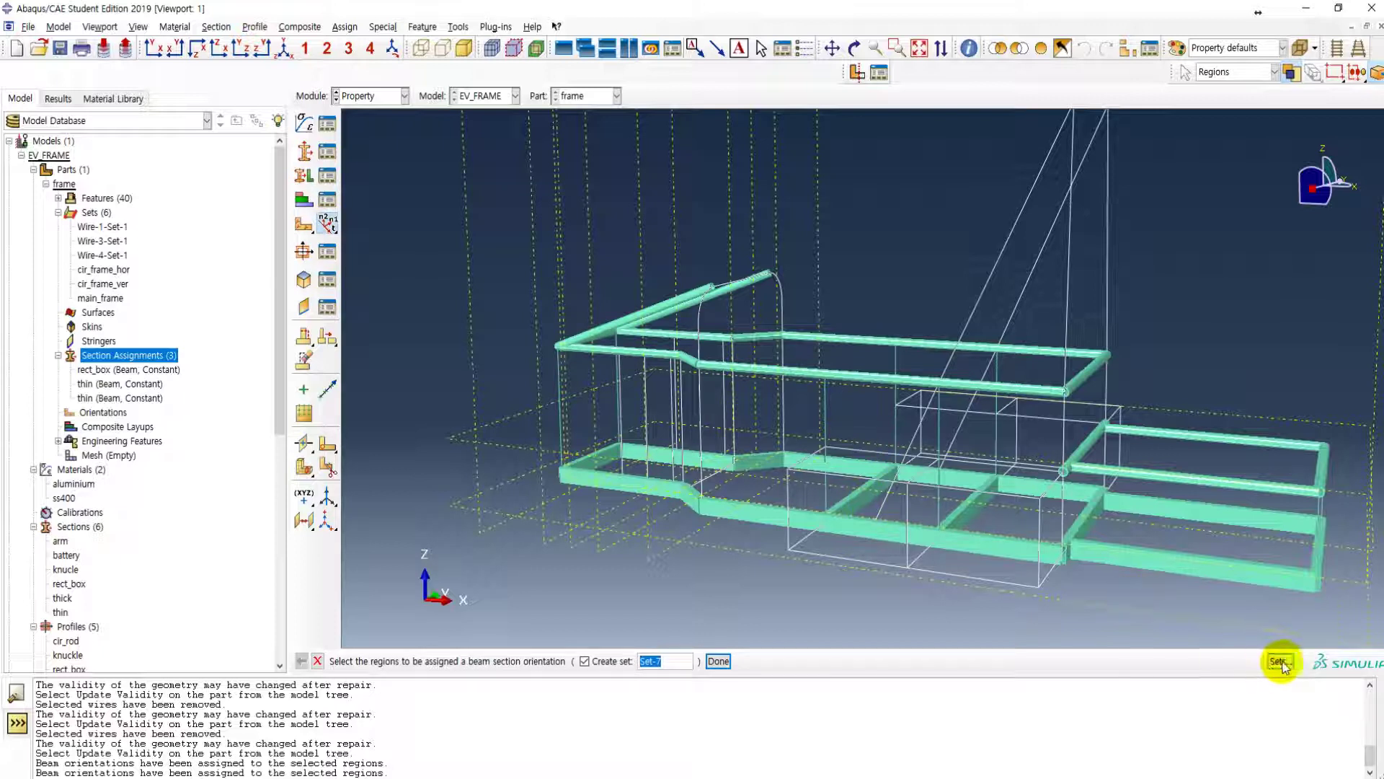
click(1277, 661)
scroll(313, 224, down, 3)
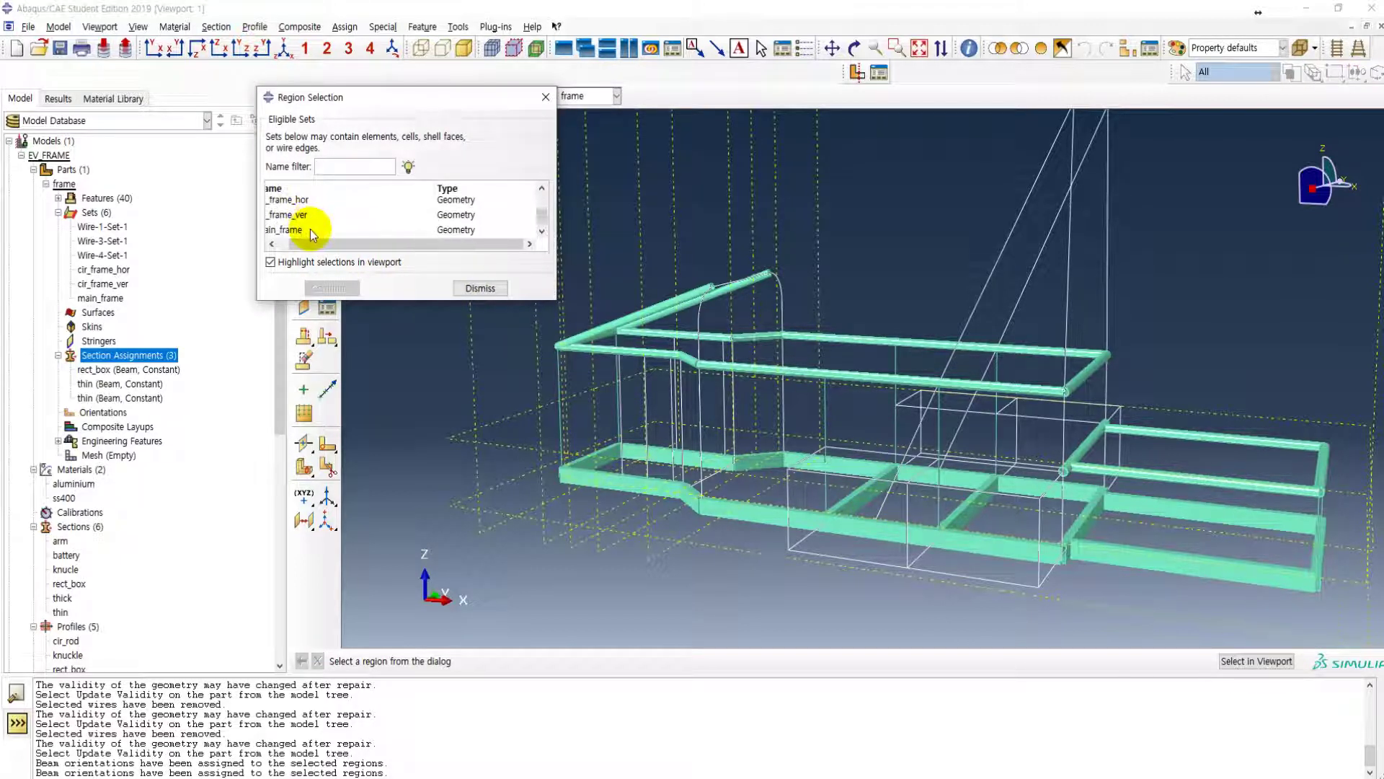
drag(553, 298, 632, 334)
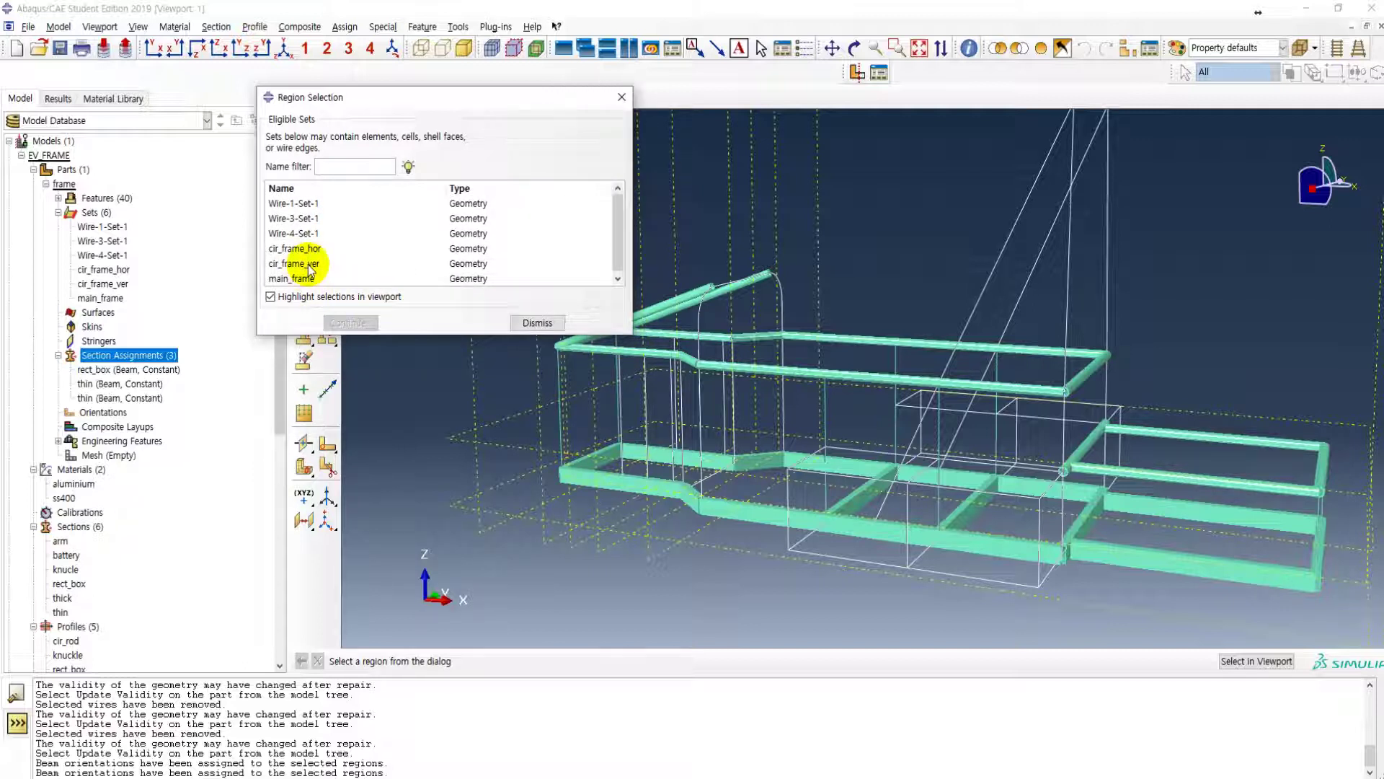
click(297, 278)
click(351, 322)
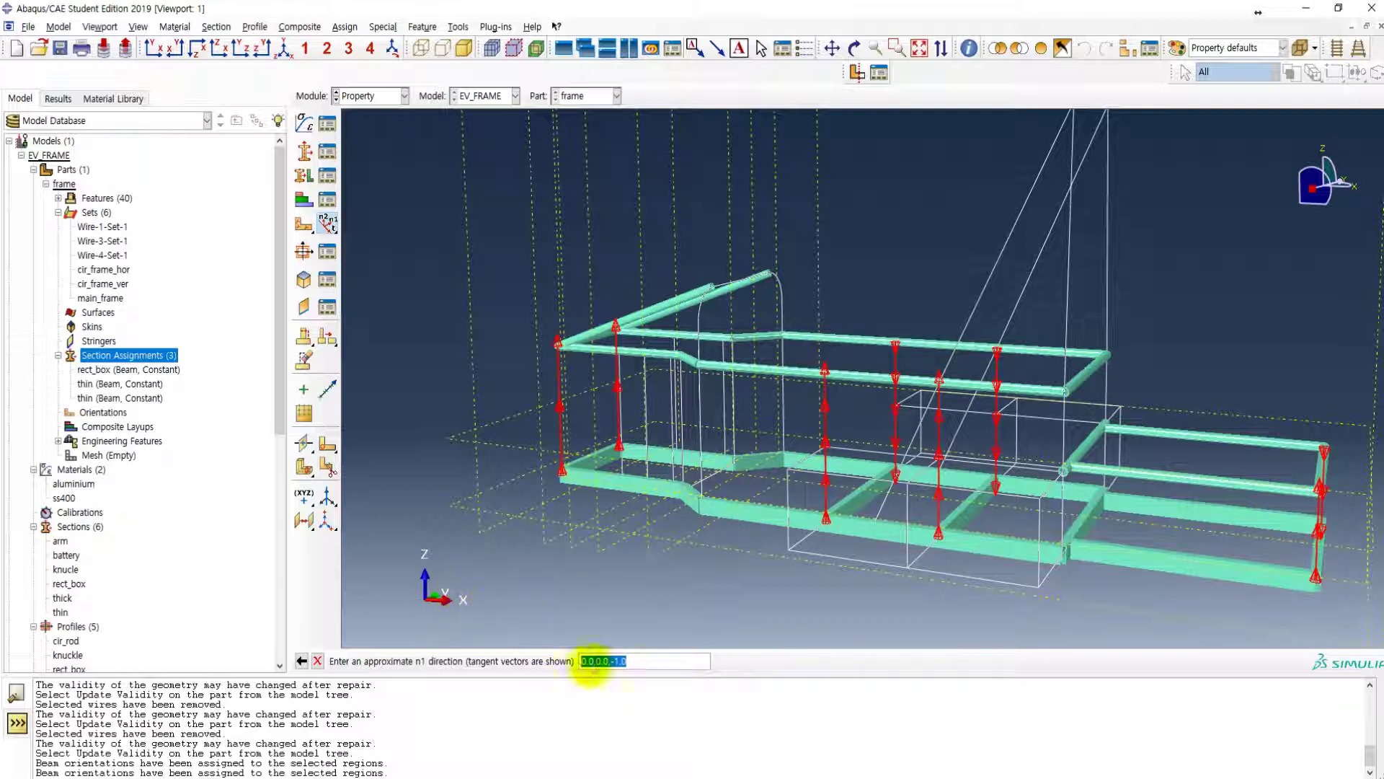
click(649, 662)
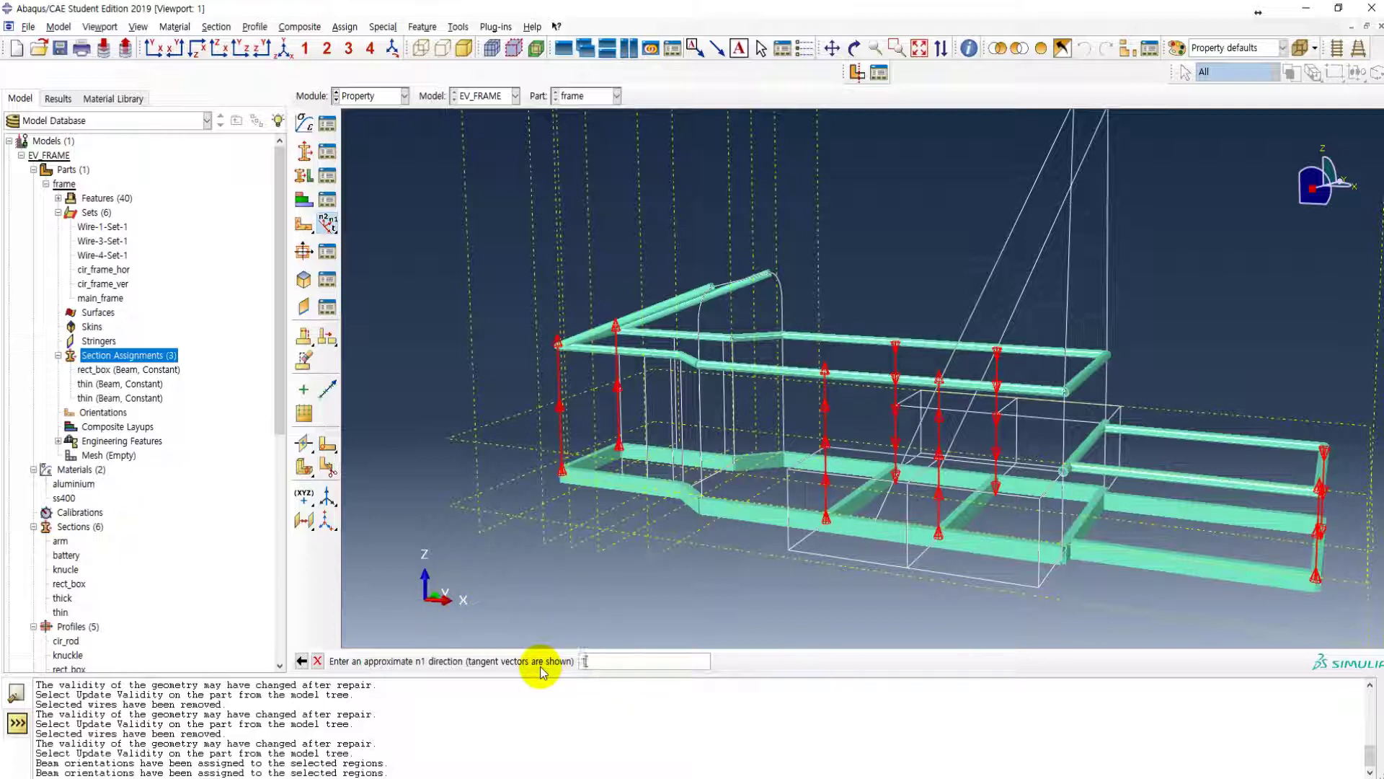
key(Return)
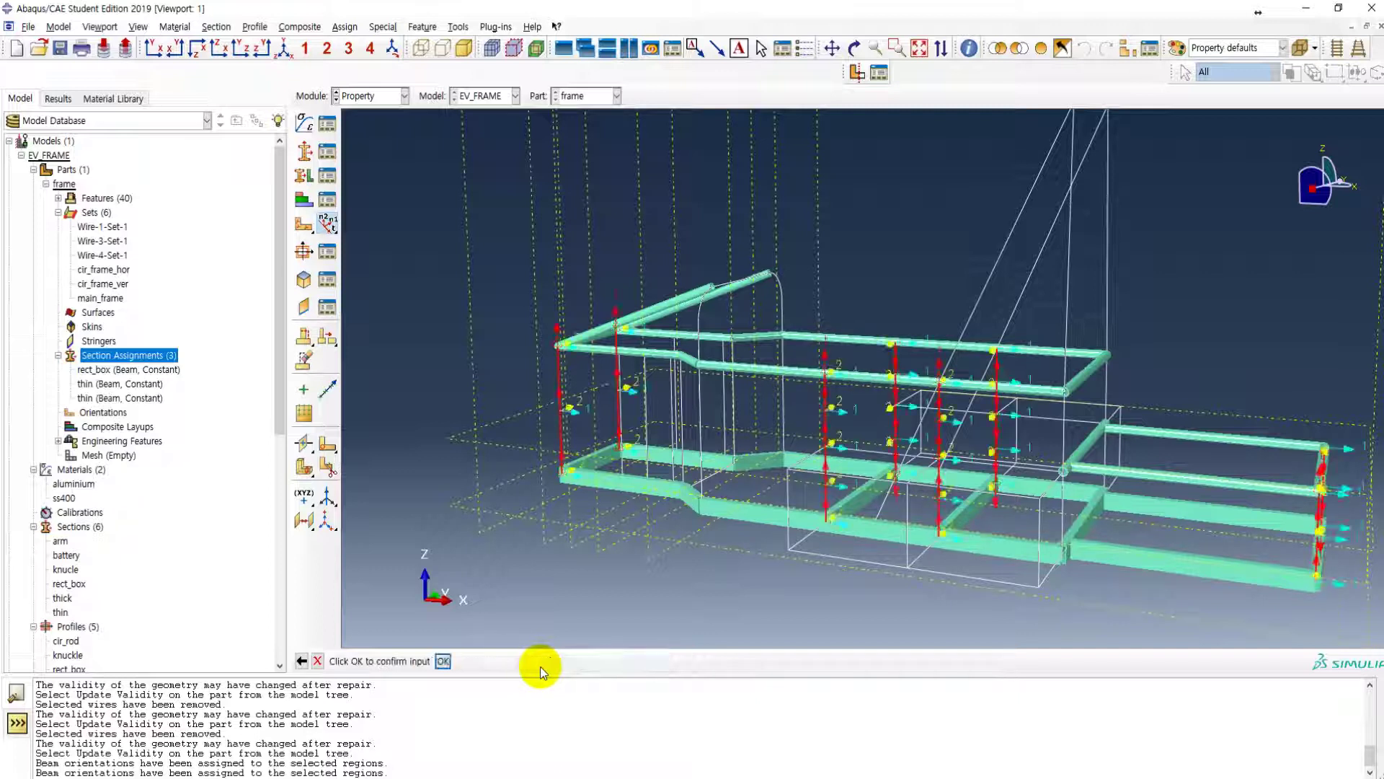
click(442, 661)
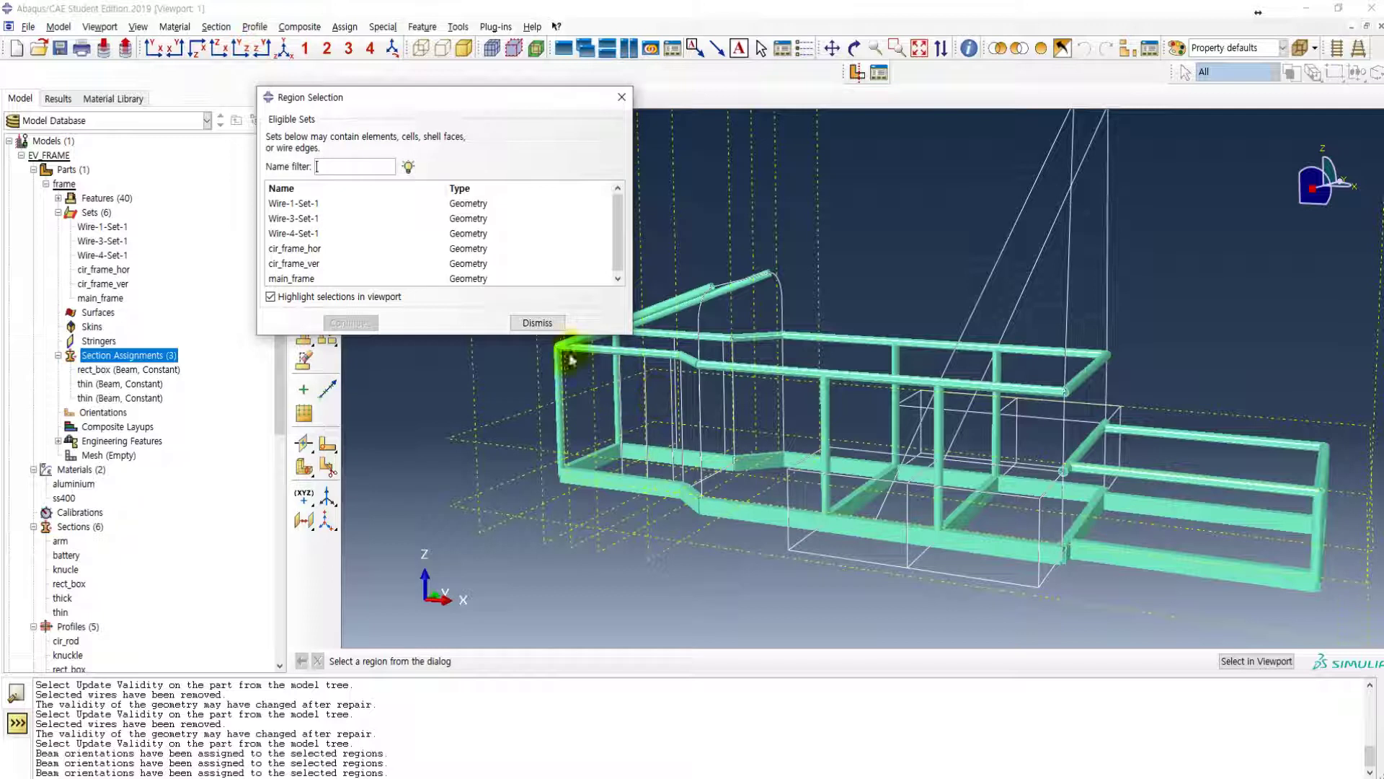
click(537, 322)
ctrl+alt+drag(1020, 472, 894, 461)
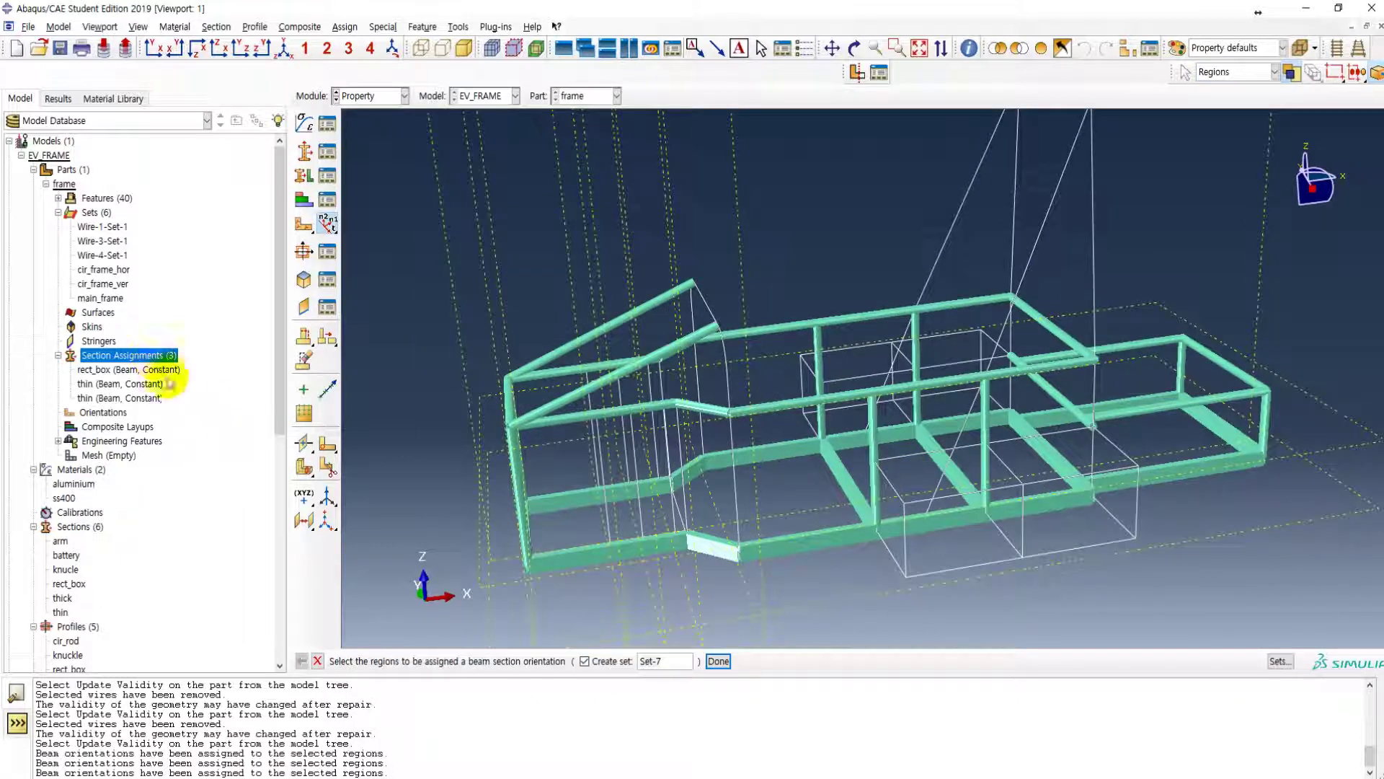
- Check the PDF's arm_column figure and start a section assignment with a new set arm_colum containing the six vertical columns in the front section
key(alt+Tab)
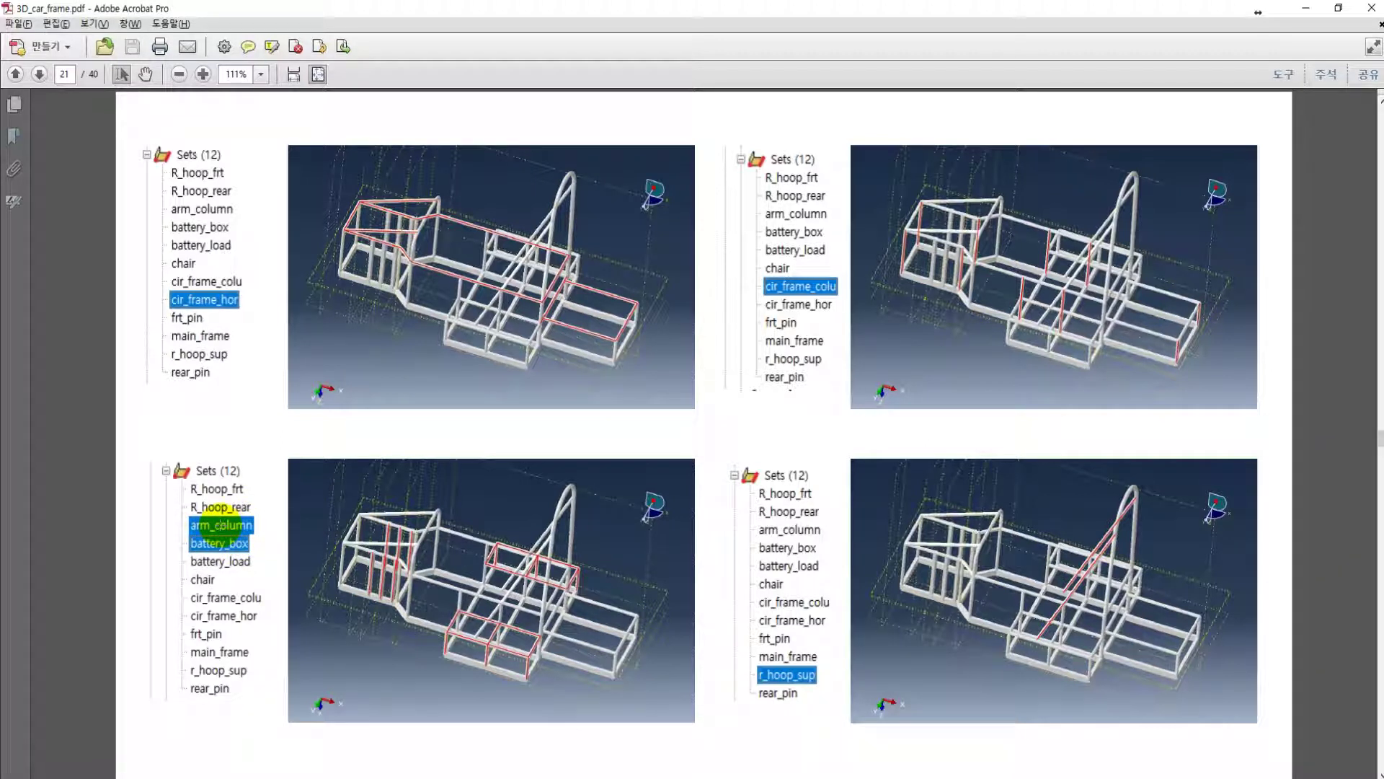
click(1306, 7)
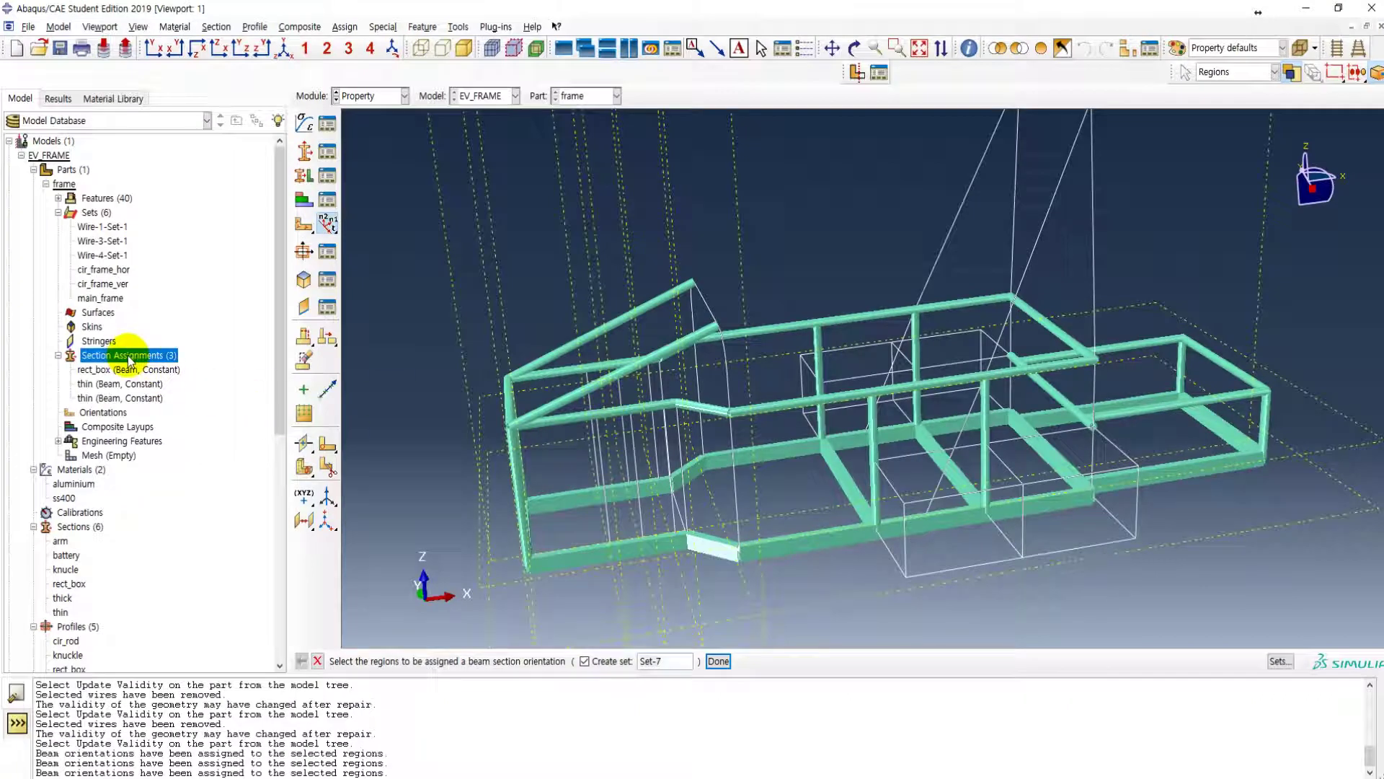
double_click(127, 358)
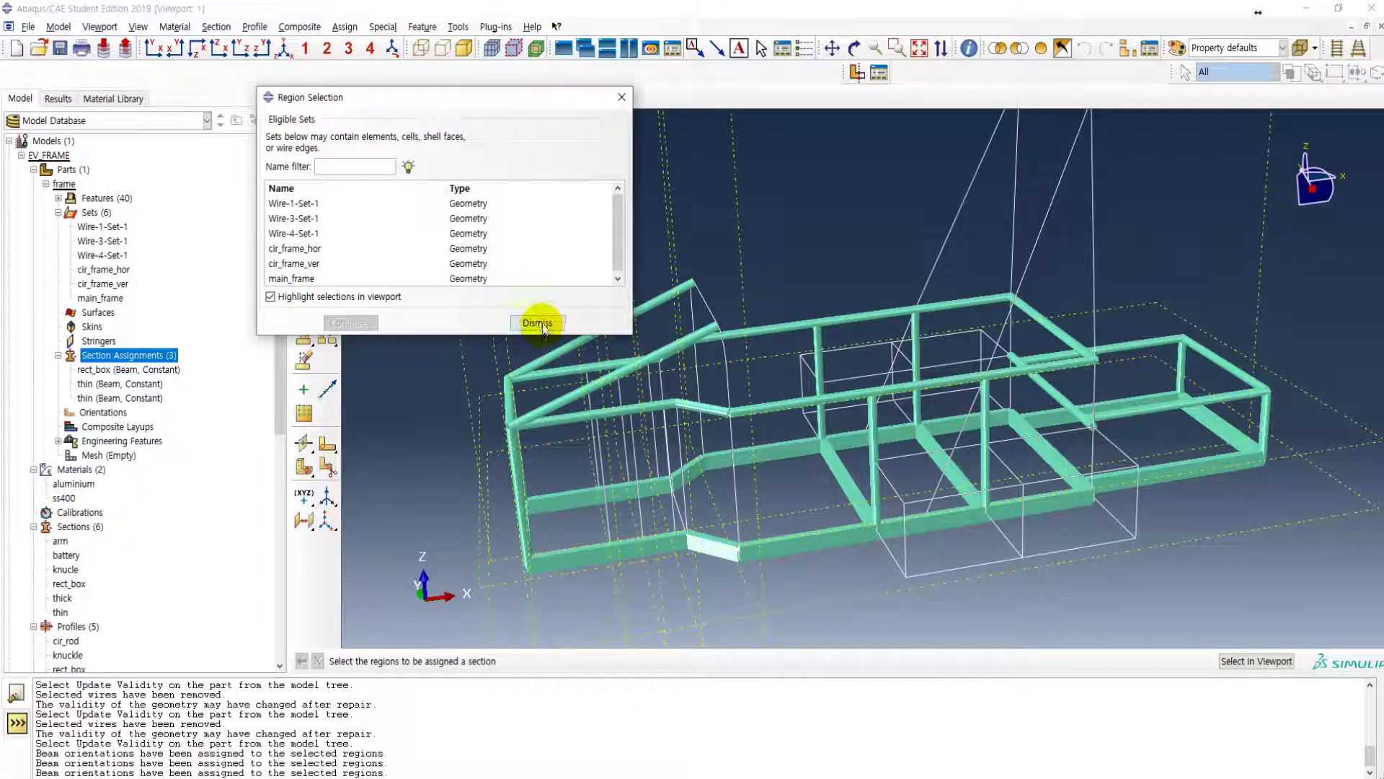
click(537, 319)
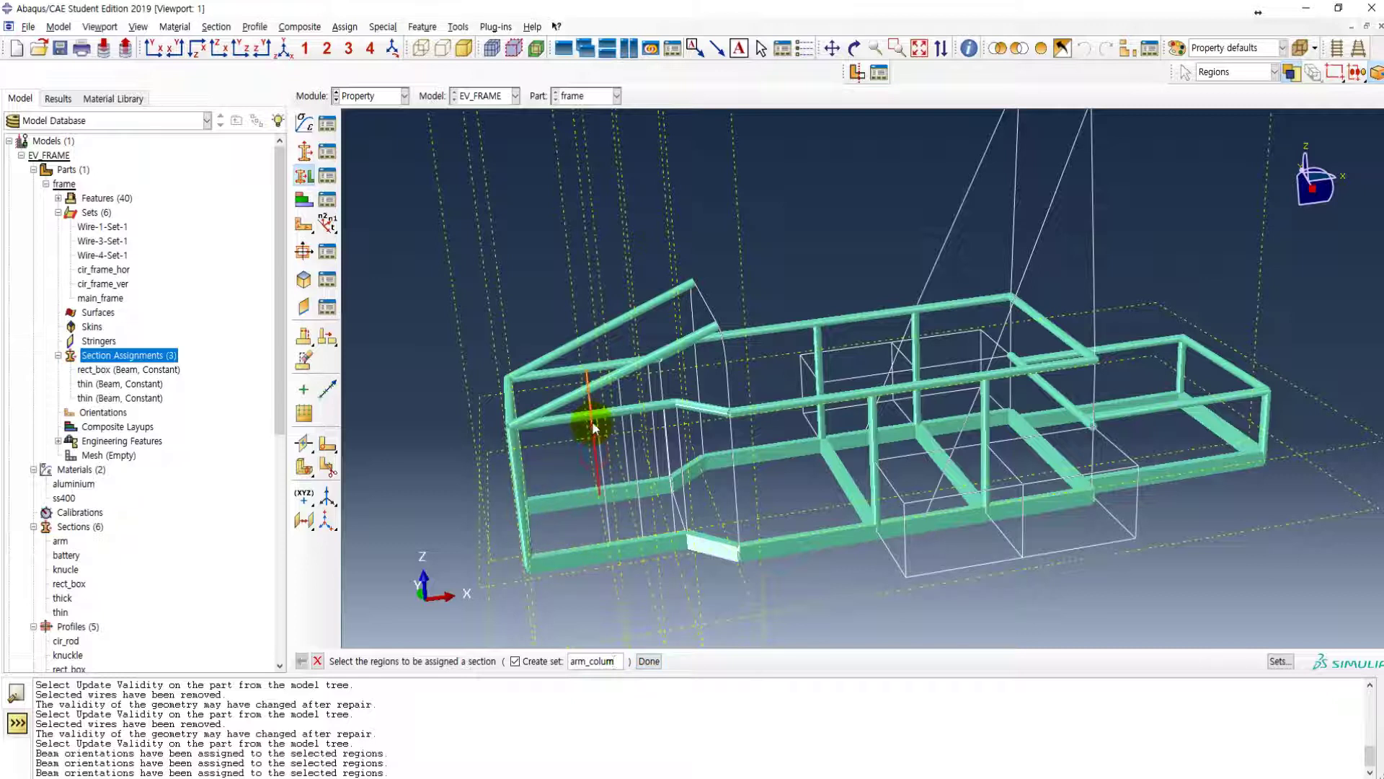
shift+click(625, 446)
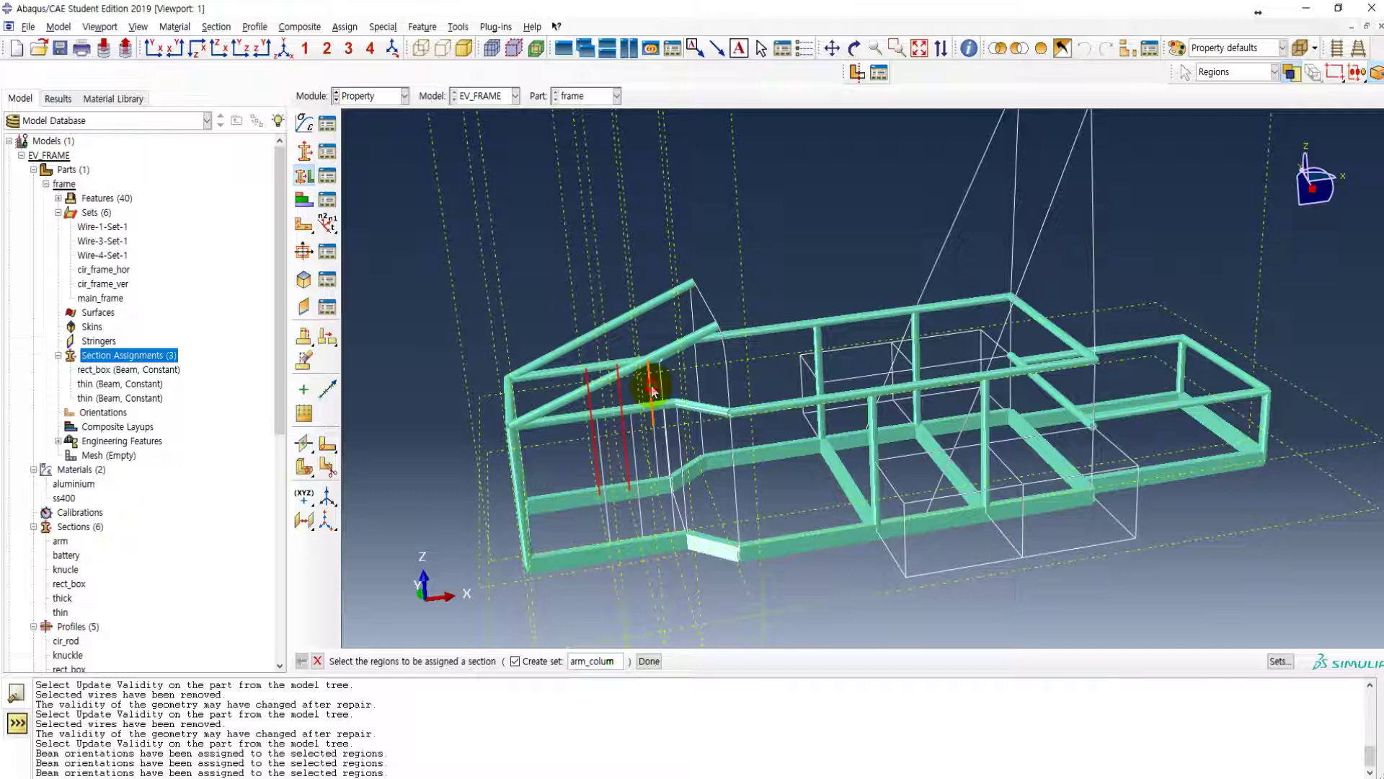
shift+click(654, 437)
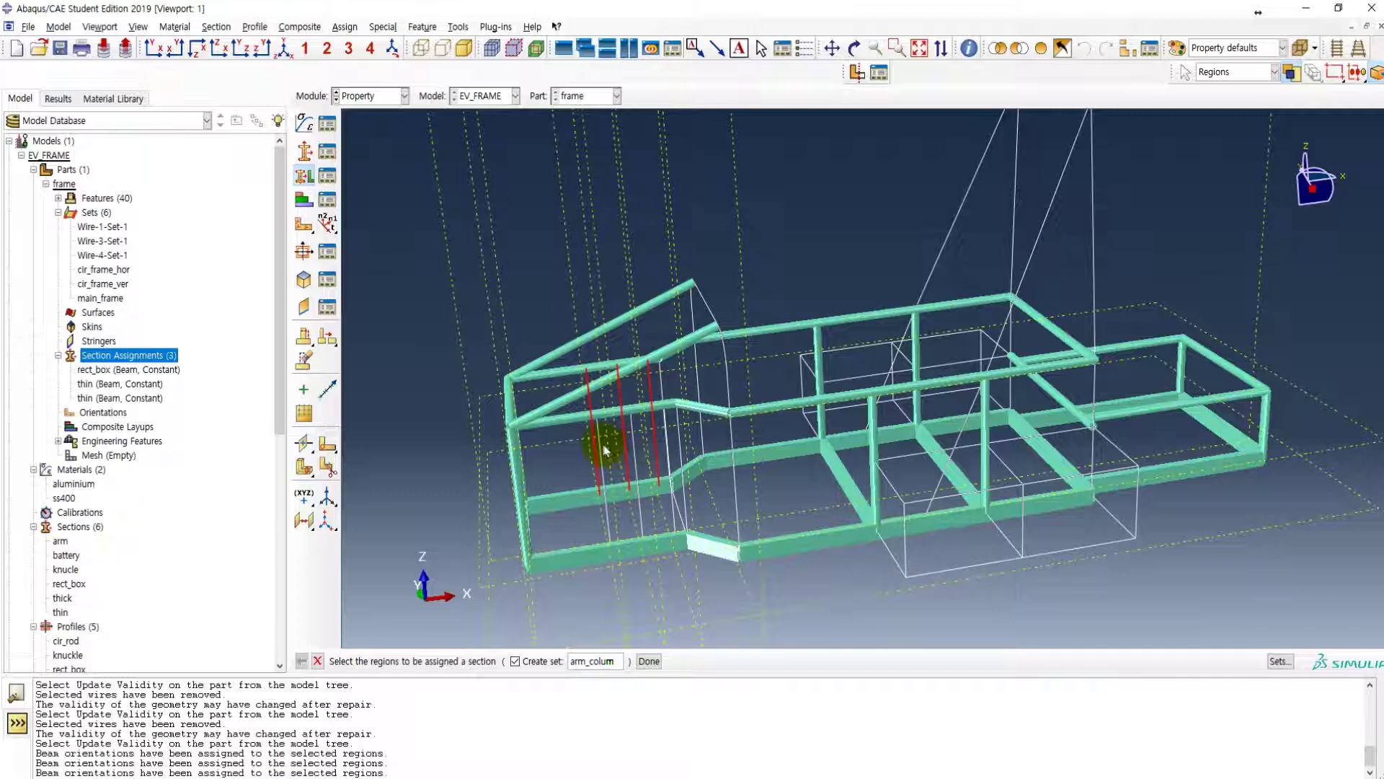
shift+click(603, 442)
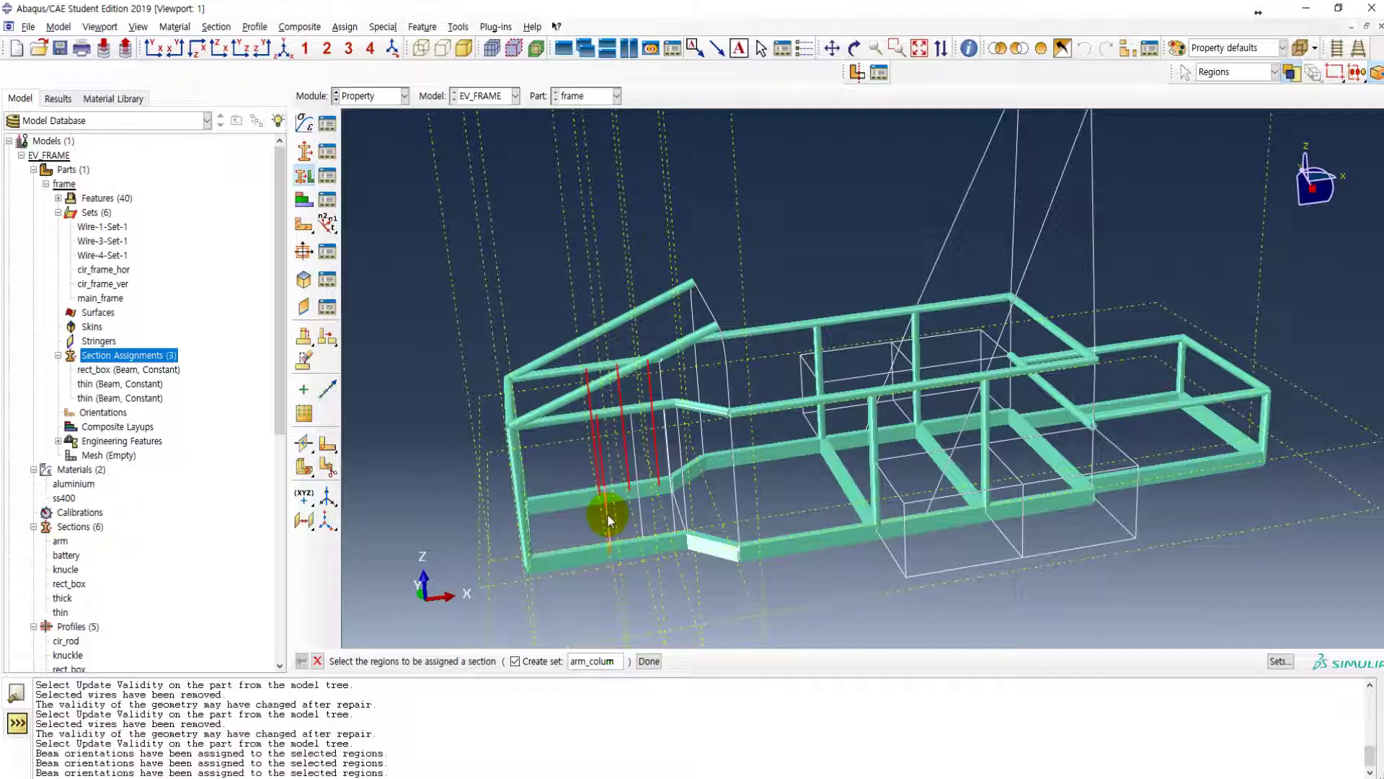
shift+click(637, 508)
shift+click(635, 455)
ctrl+alt+drag(761, 517, 685, 464)
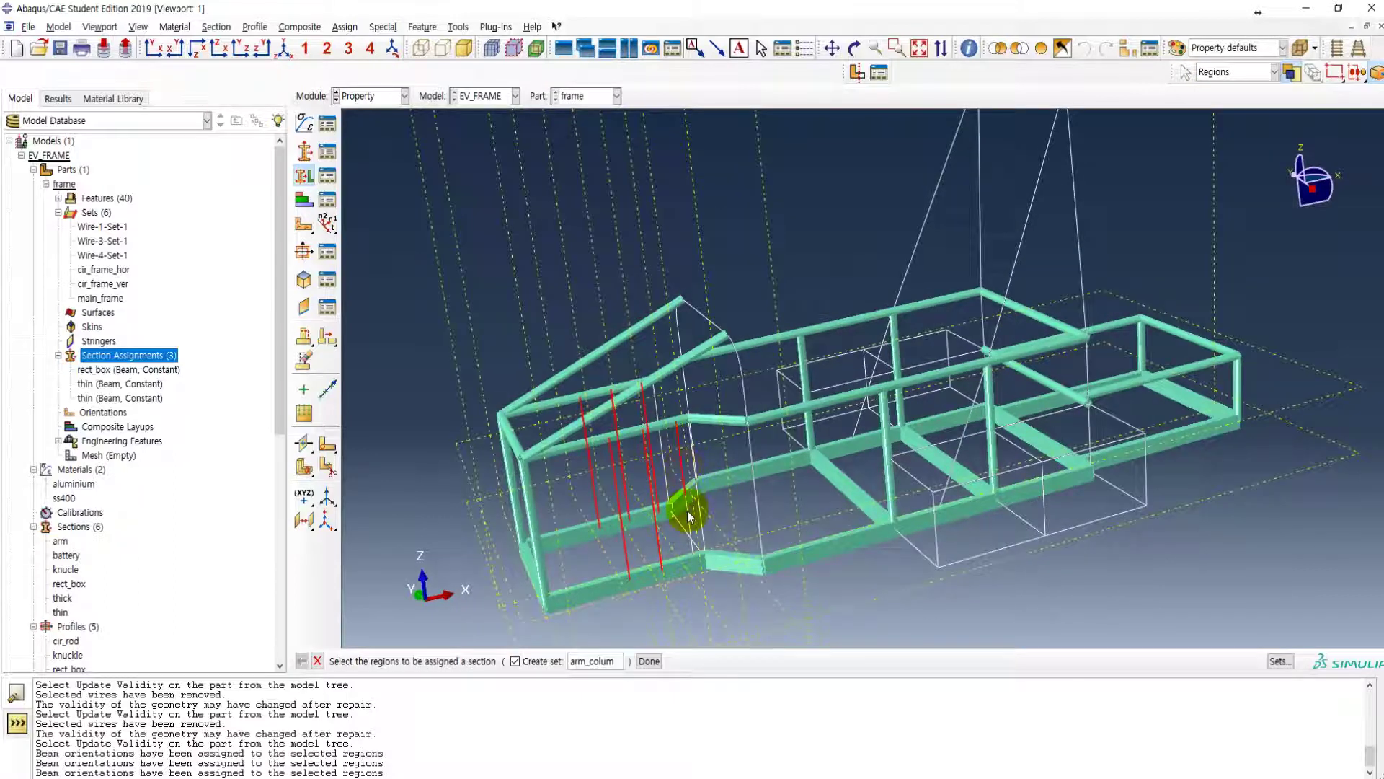
ctrl+alt+drag(764, 530, 711, 502)
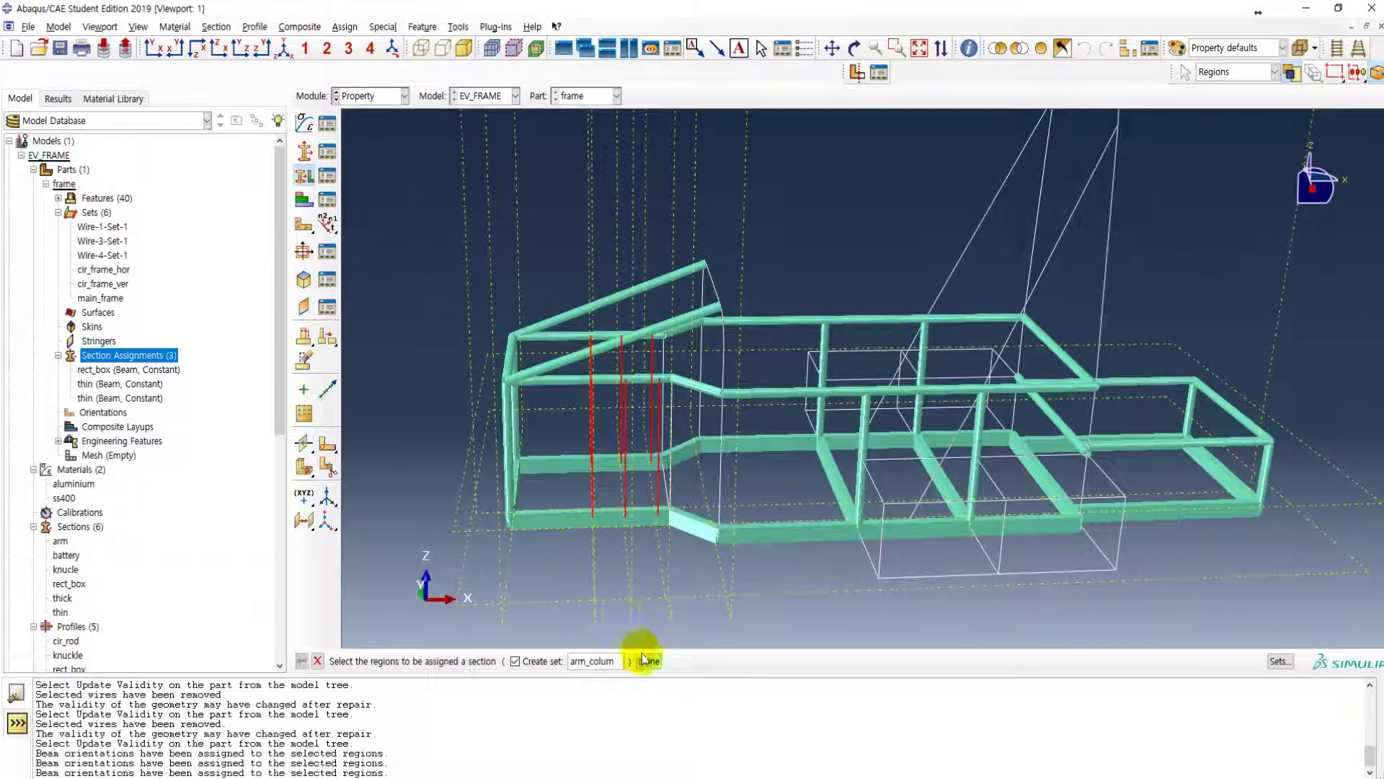
- Confirm the selected columns and assign the rect_box section to the arm_colum set
click(648, 660)
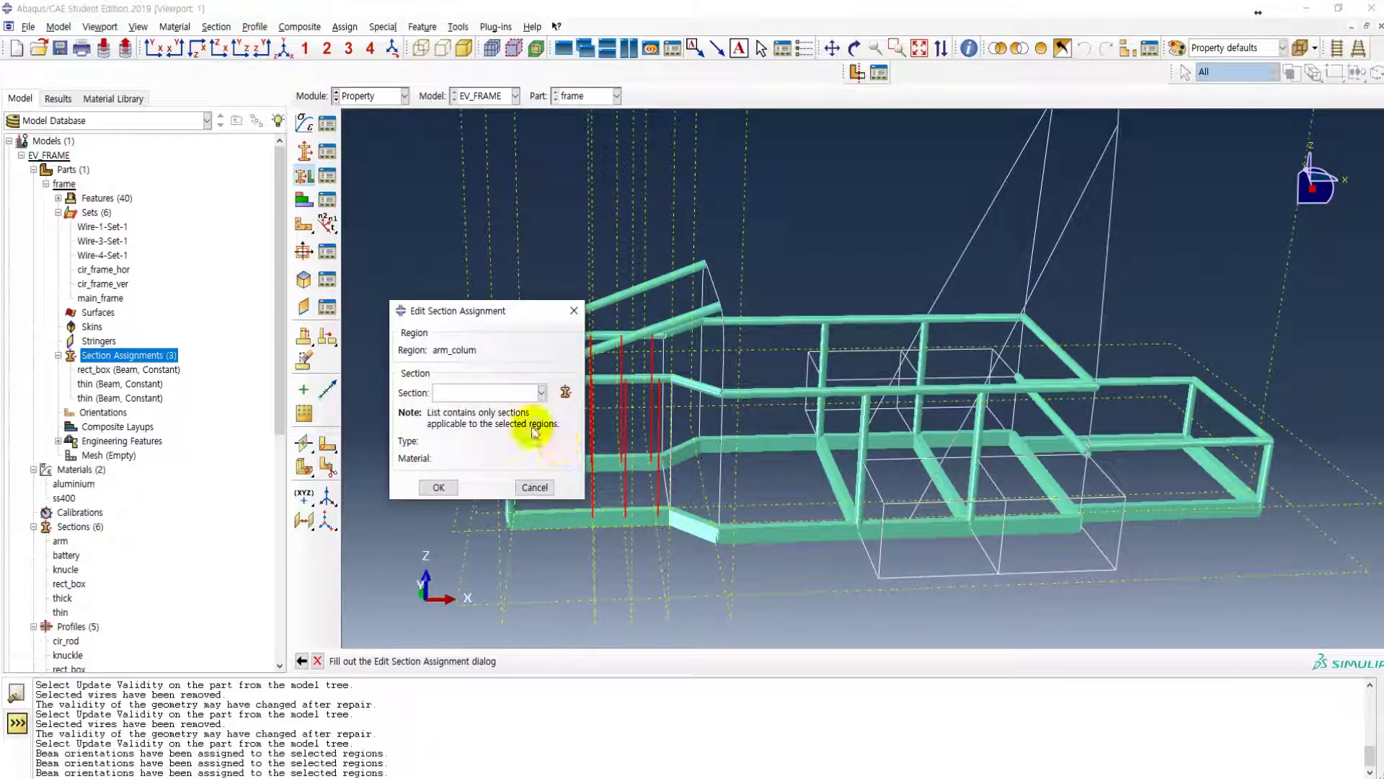
click(488, 392)
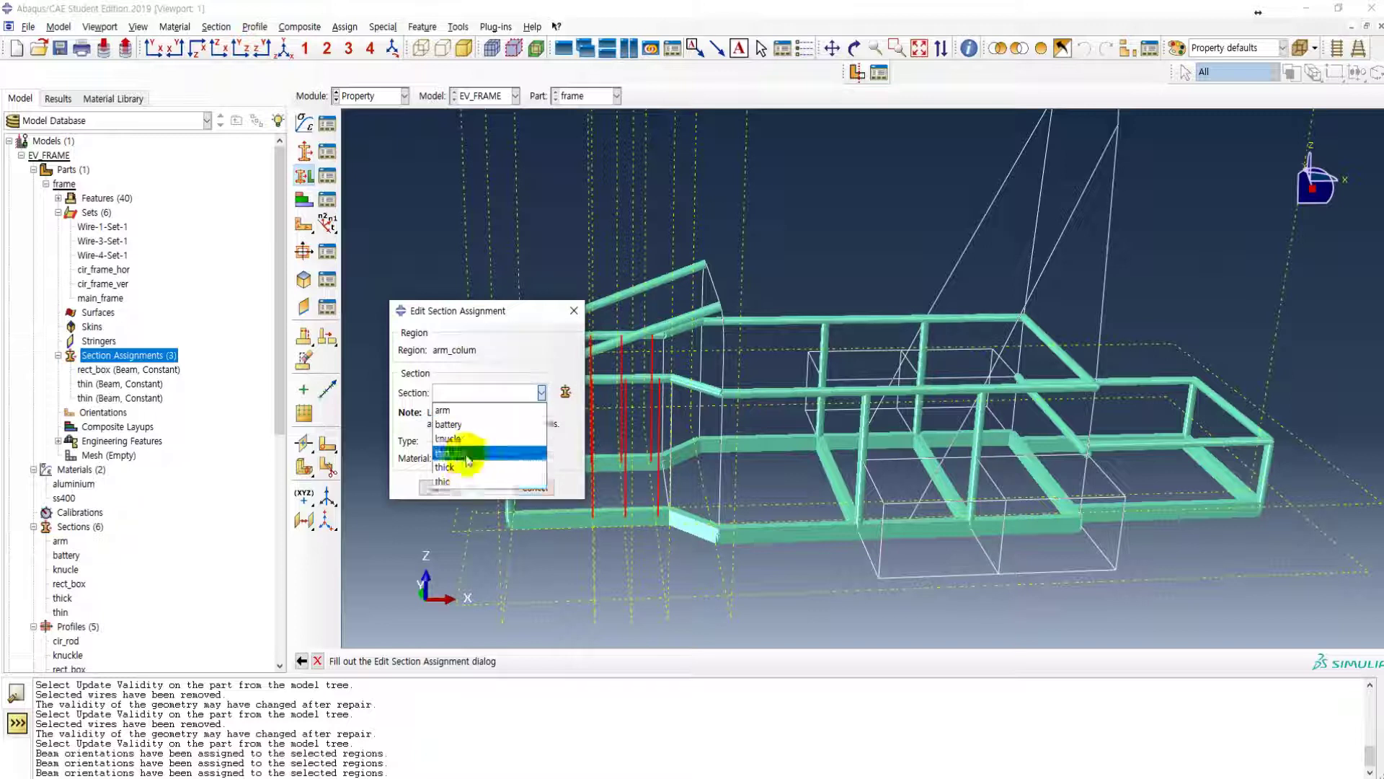
click(467, 457)
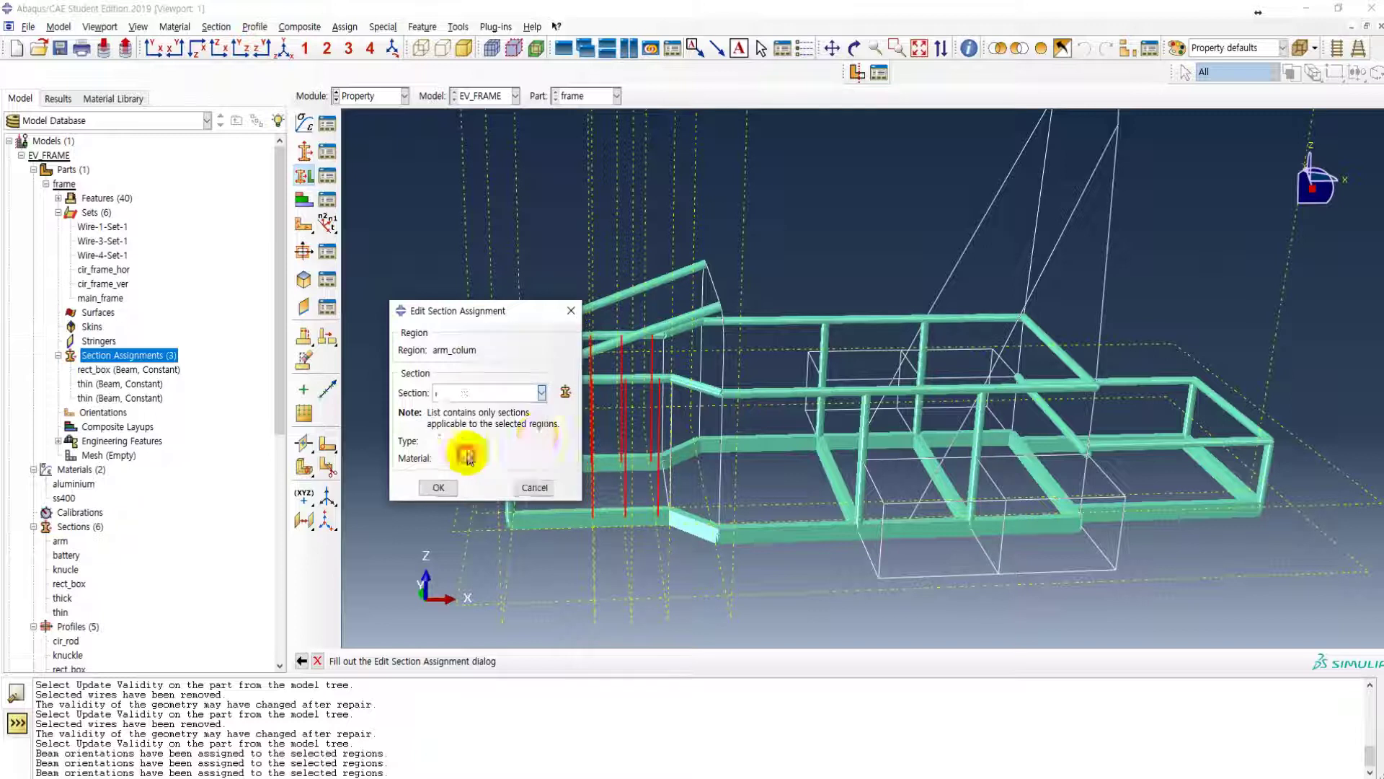
click(439, 489)
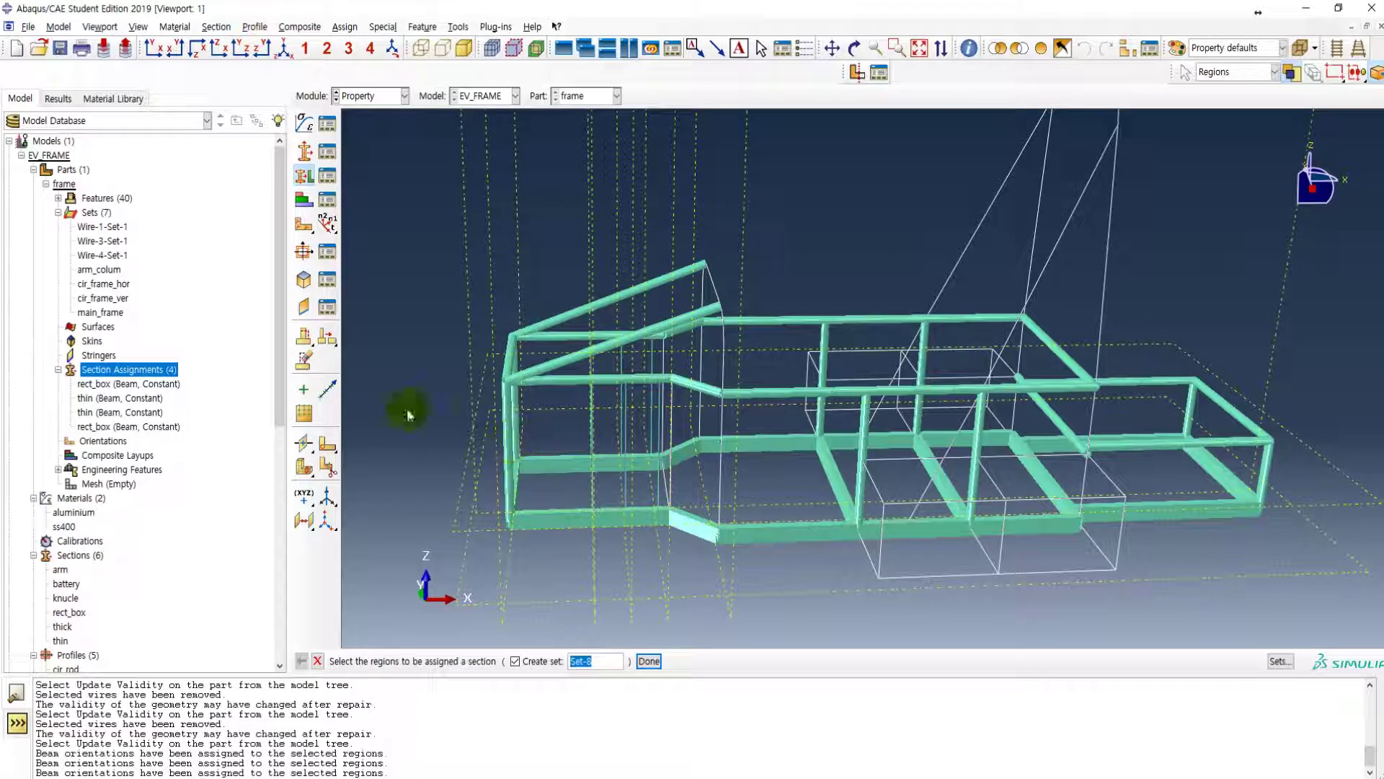
- Start a beam section orientation for the arm_colum set and enter 1,0,0 as the approximate n1 direction
click(1279, 661)
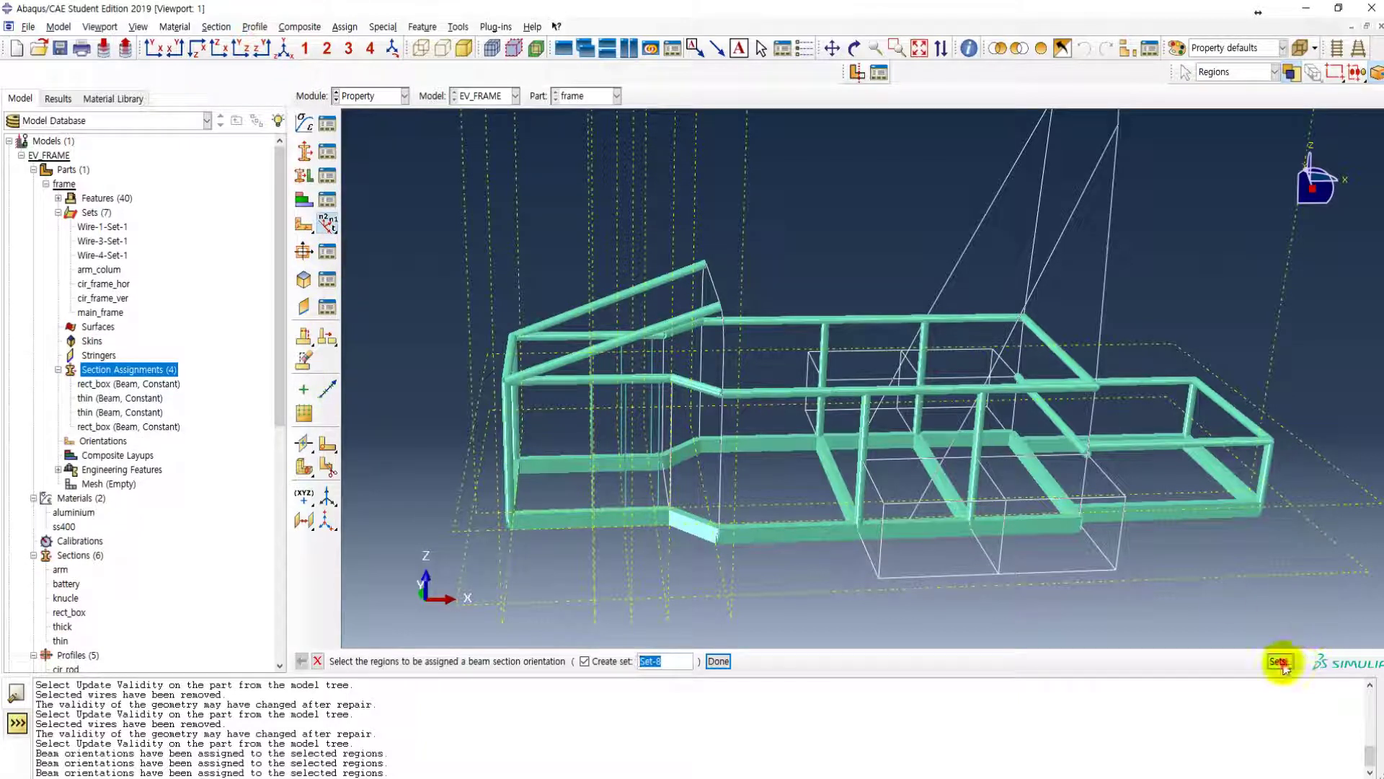
scroll(310, 249, down, 1)
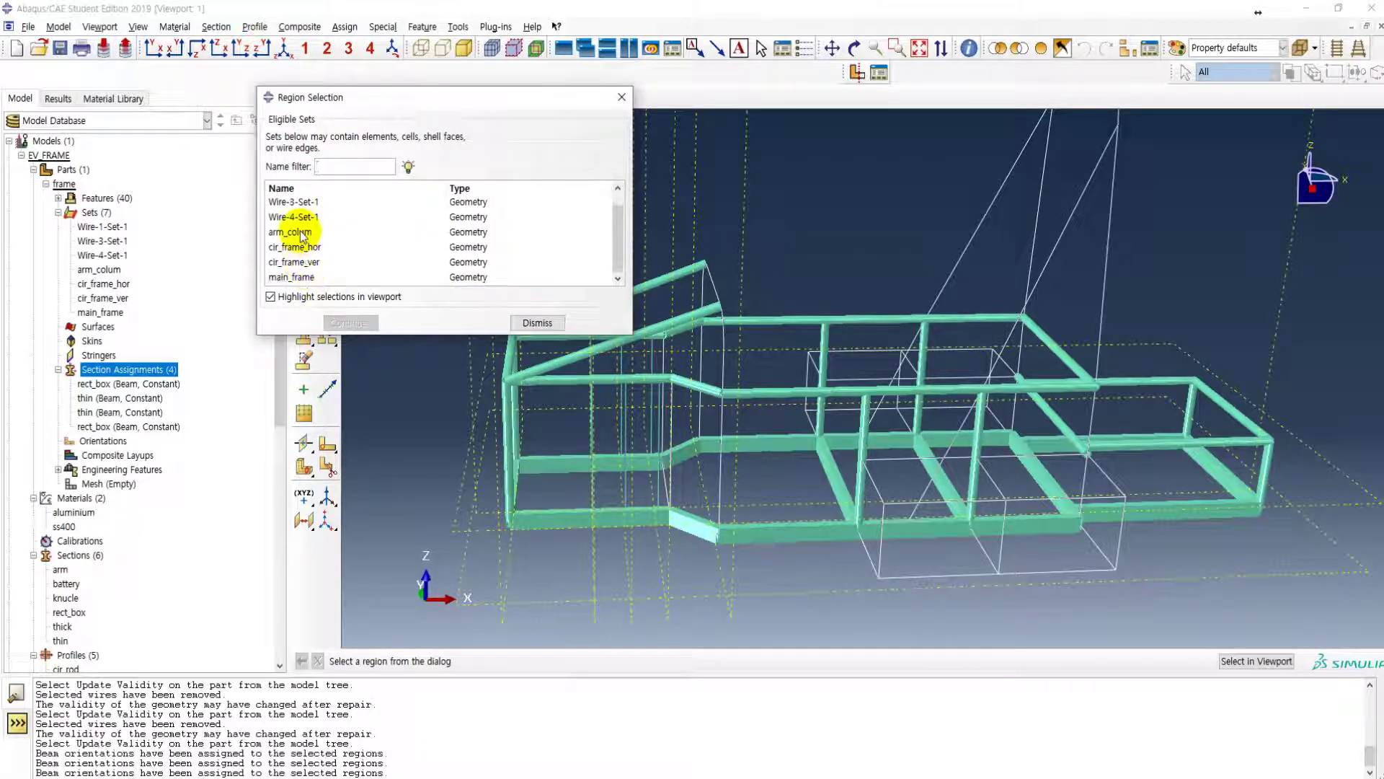
click(309, 234)
click(349, 323)
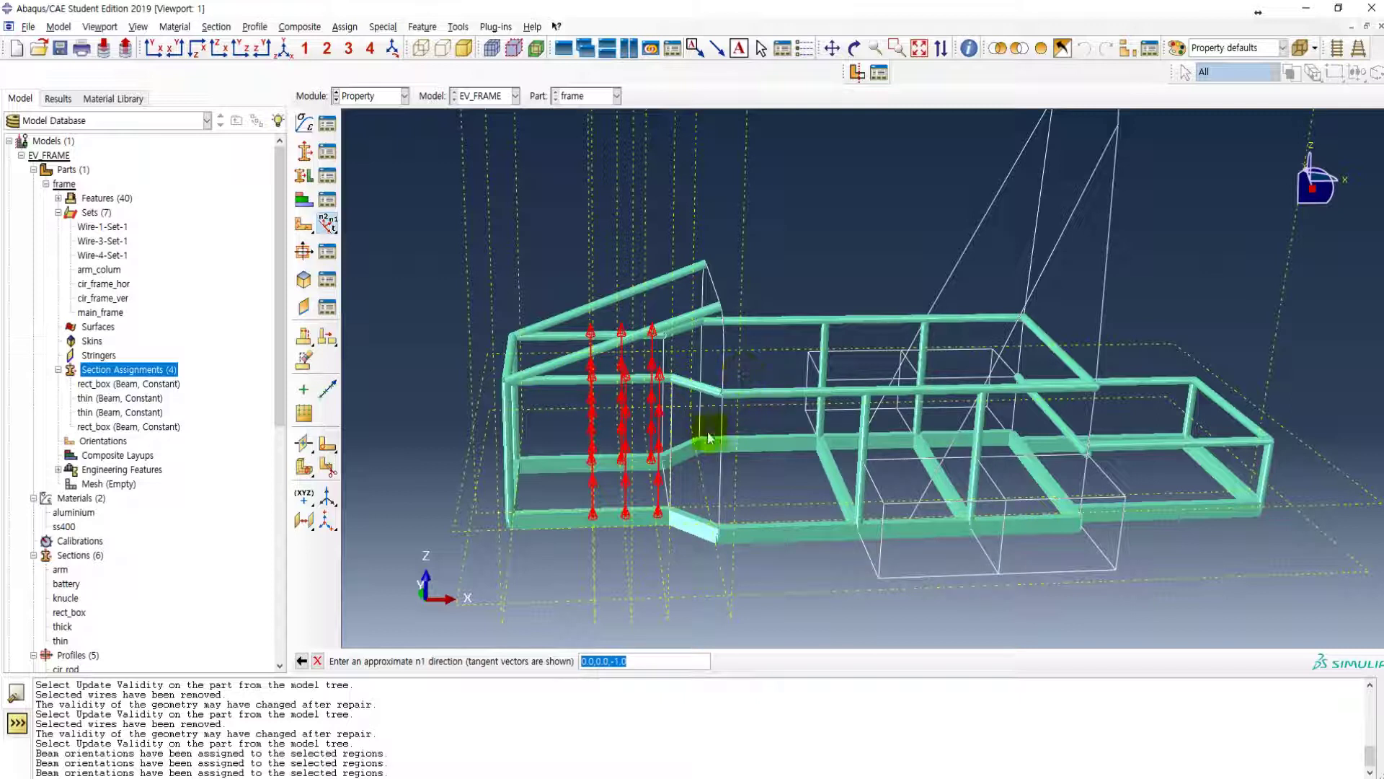
click(640, 660)
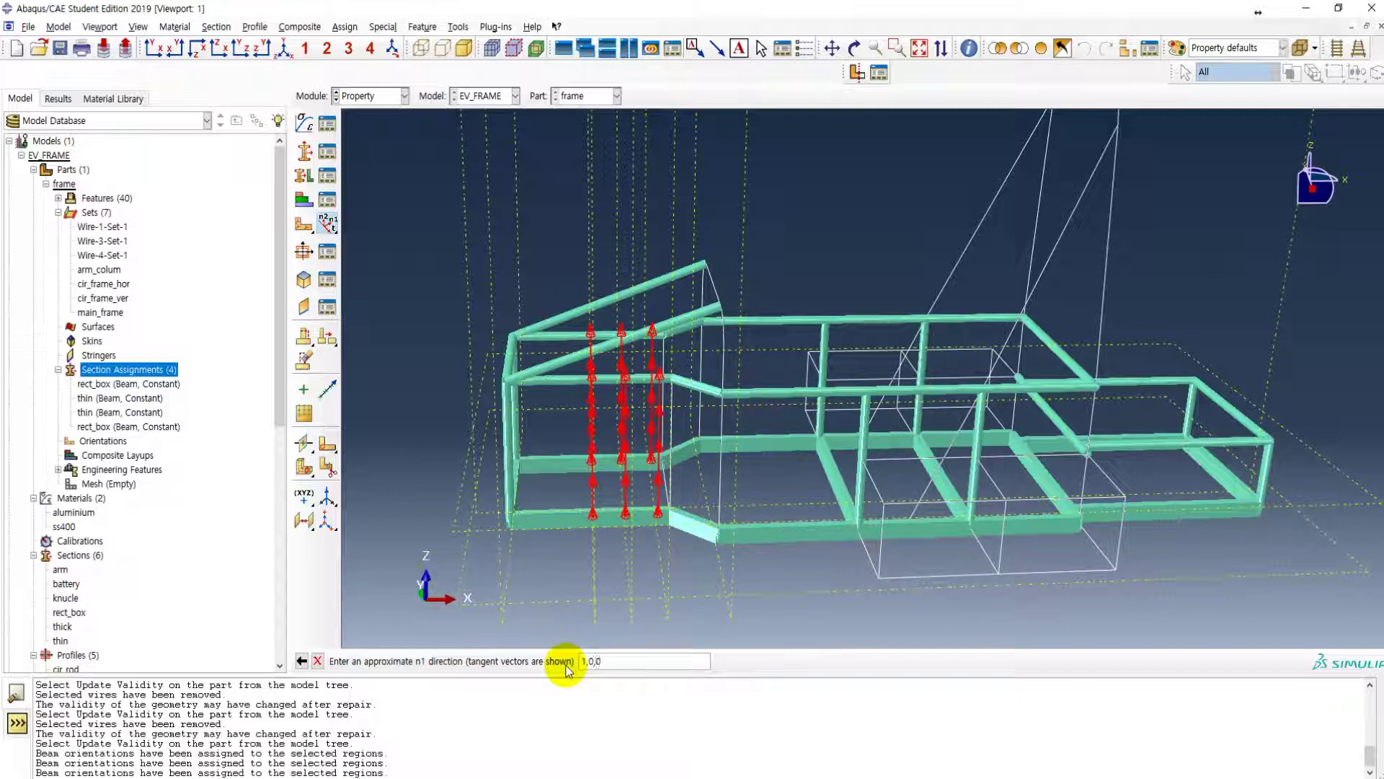
- Assign the arm column beams an approximate n1 direction of 1,0,0 and check the rendered section orientation
text(1,0,0)
key(Return)
click(444, 658)
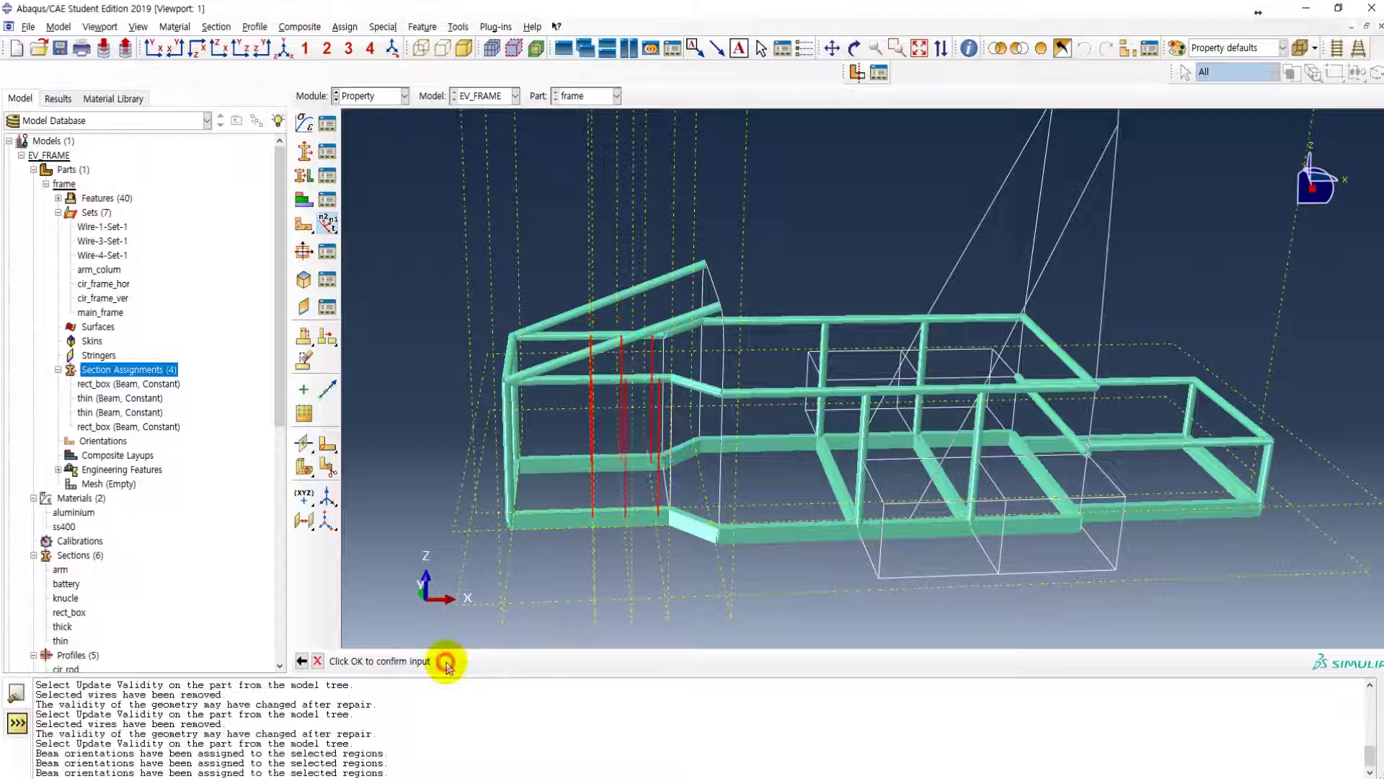
click(537, 322)
ctrl+alt+drag(742, 402, 526, 458)
scroll(545, 417, up, 6)
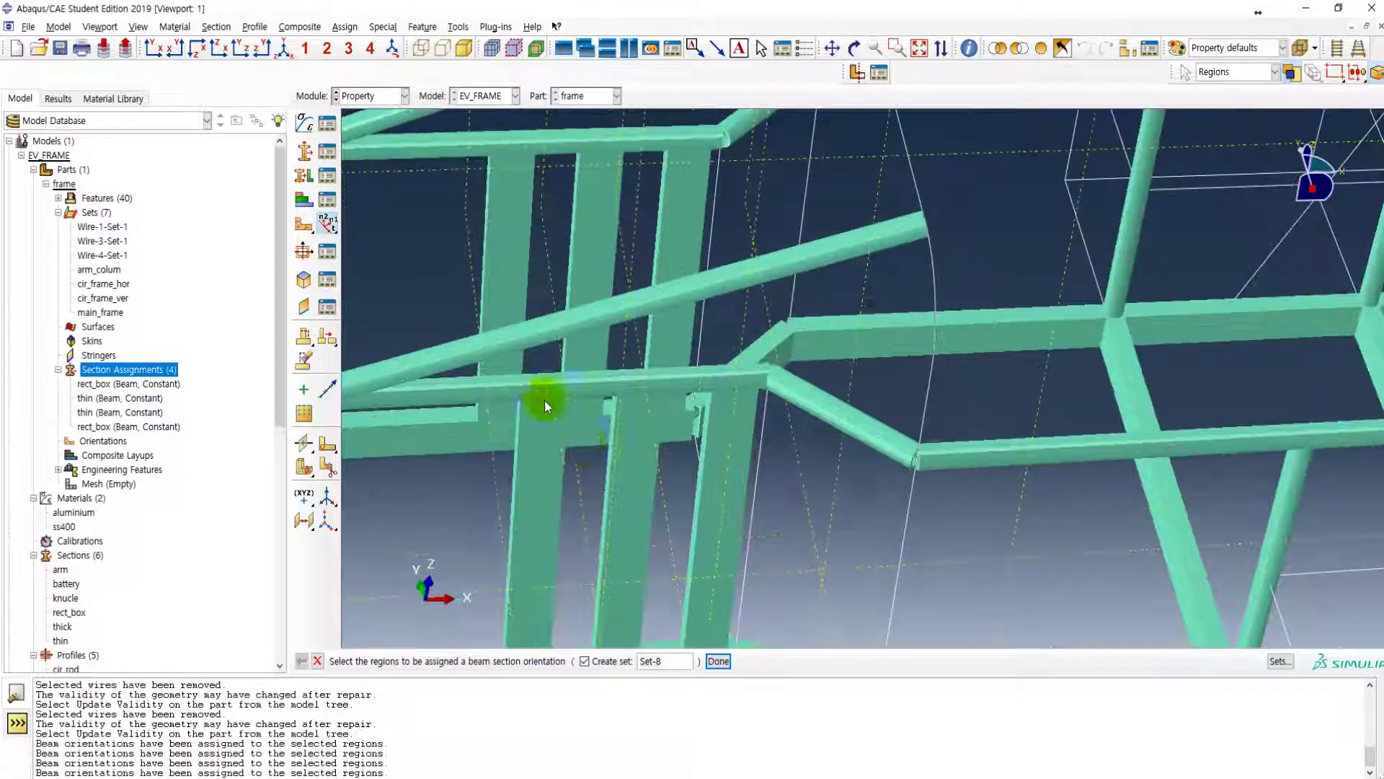
scroll(616, 405, down, 5)
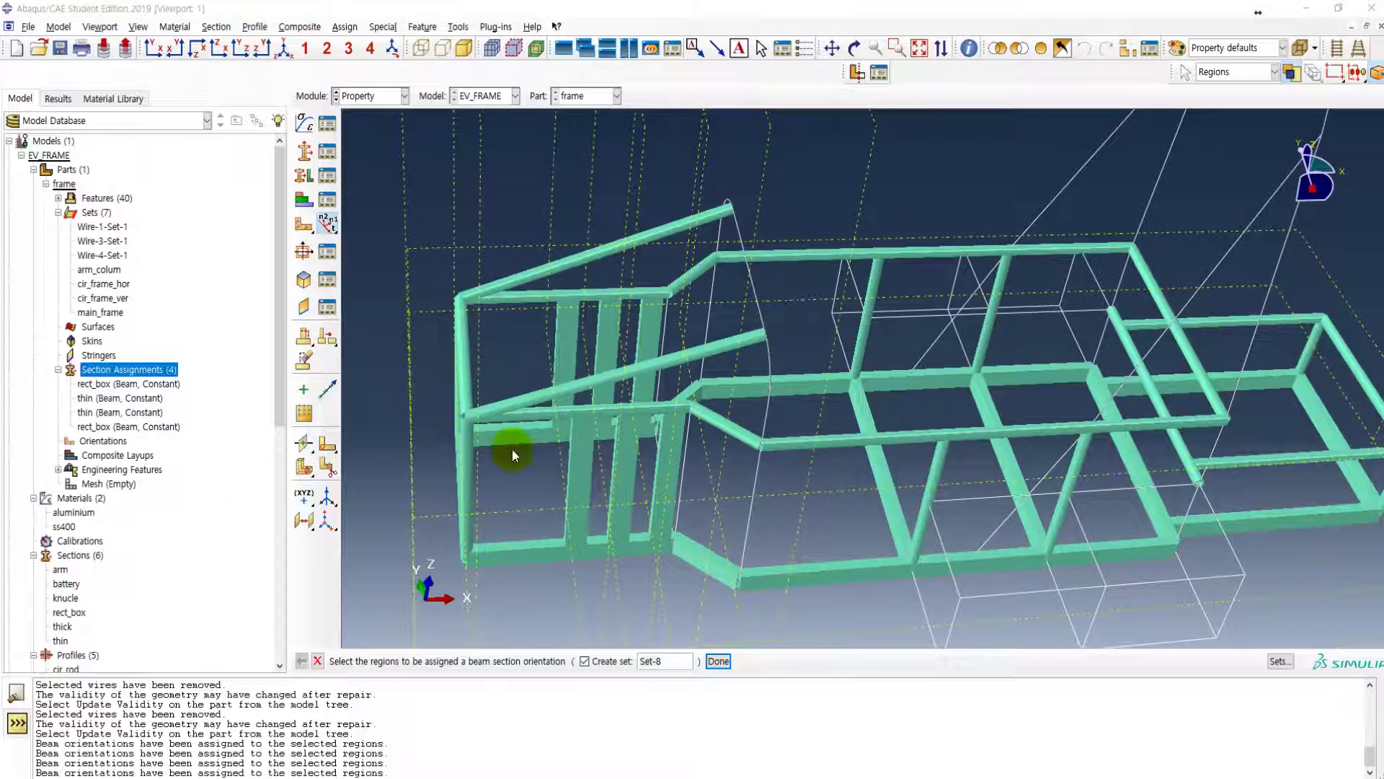
click(637, 500)
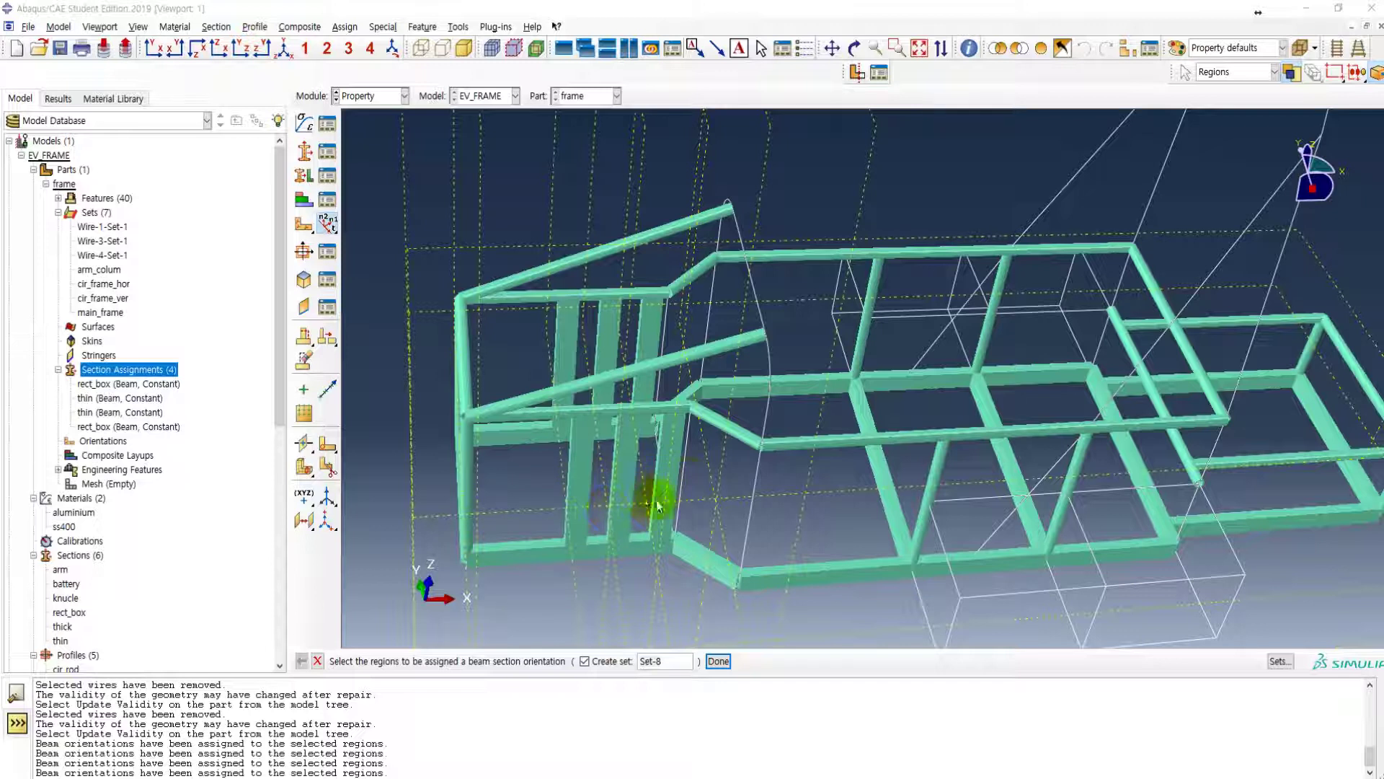
ctrl+alt+drag(692, 464, 620, 476)
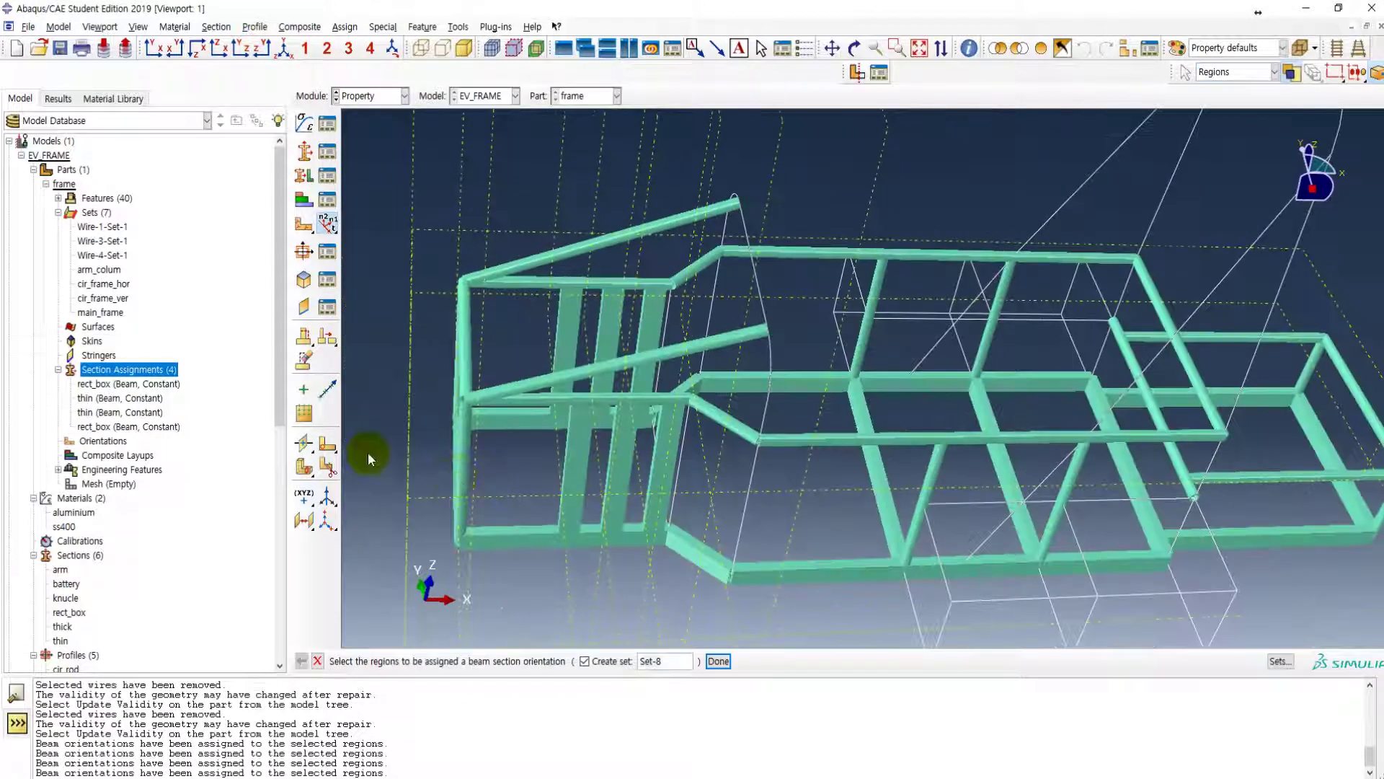
- Reassign the beam orientation of the arm_colum set so that its section 2-axes point along negative X
click(331, 225)
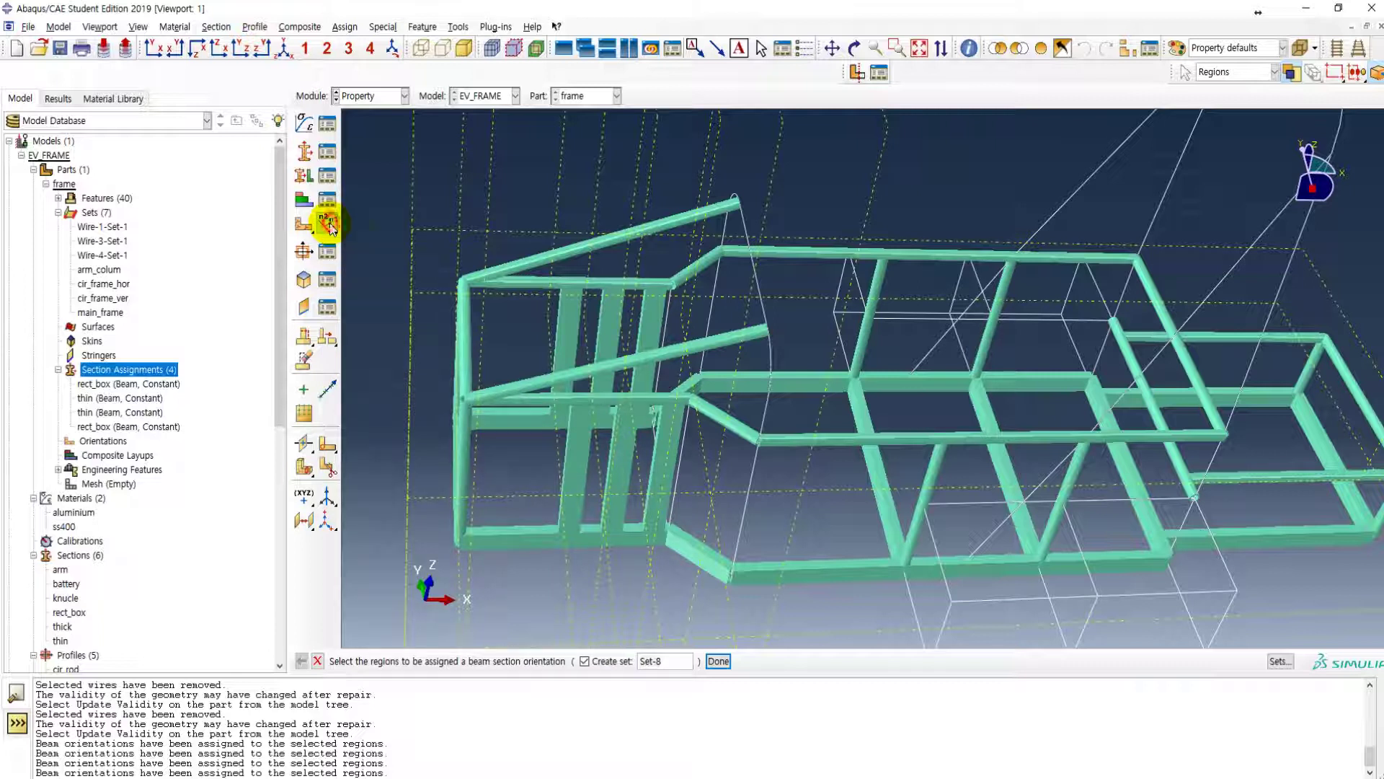
click(324, 225)
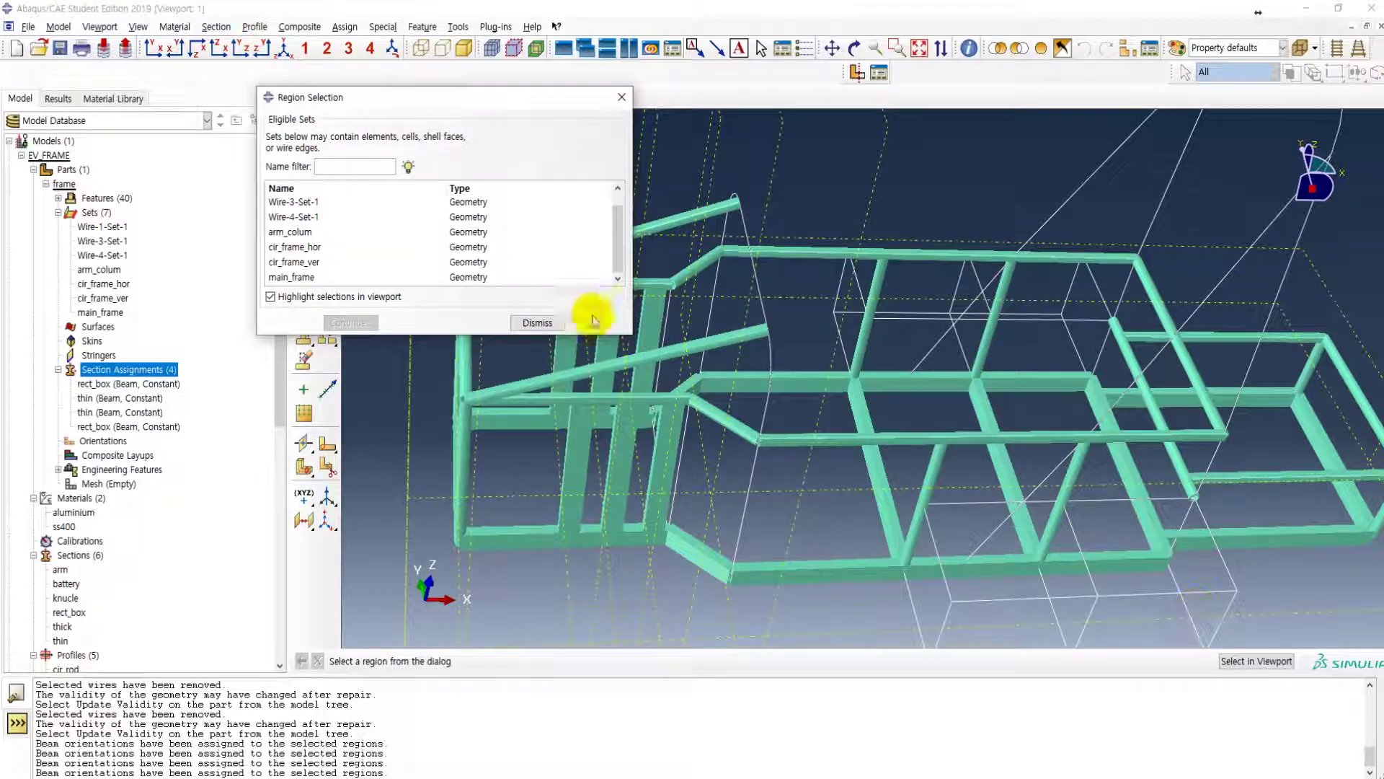
click(302, 232)
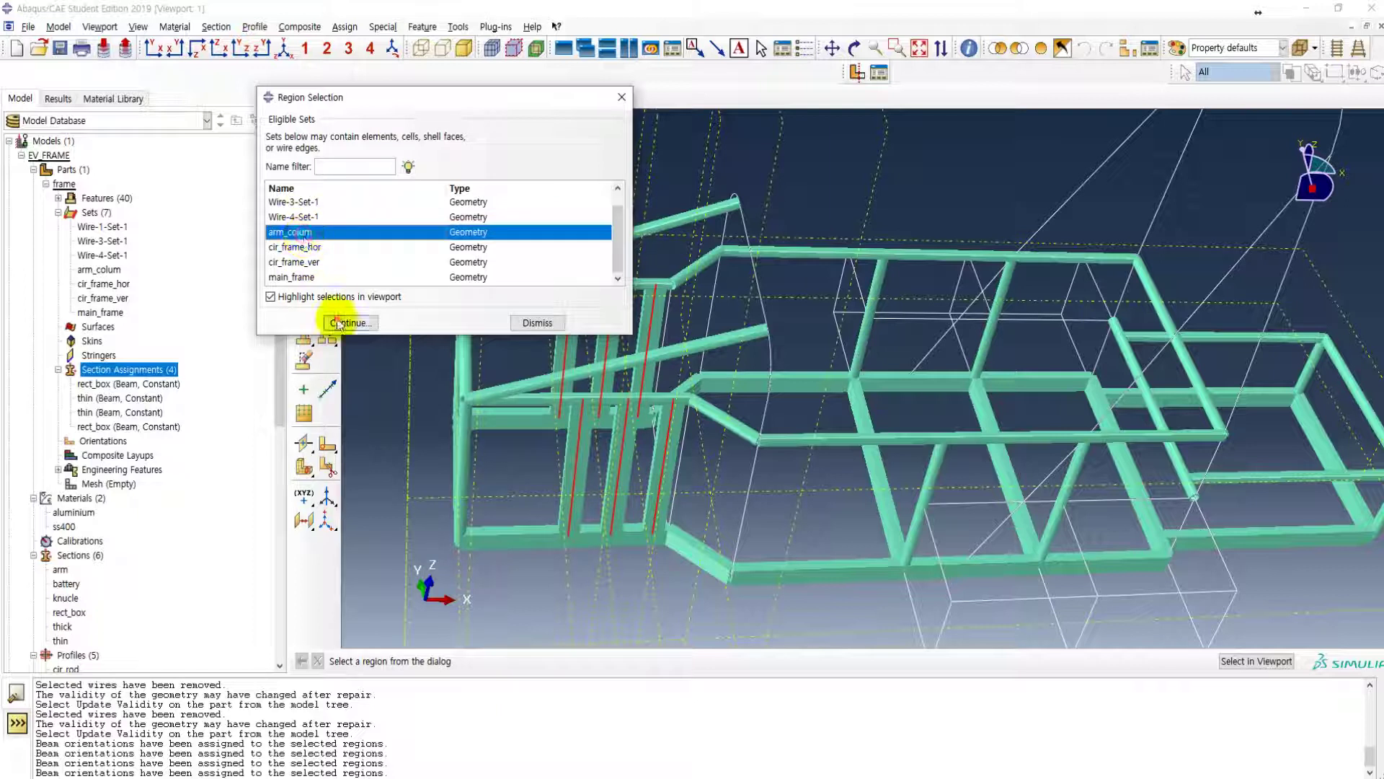
click(341, 322)
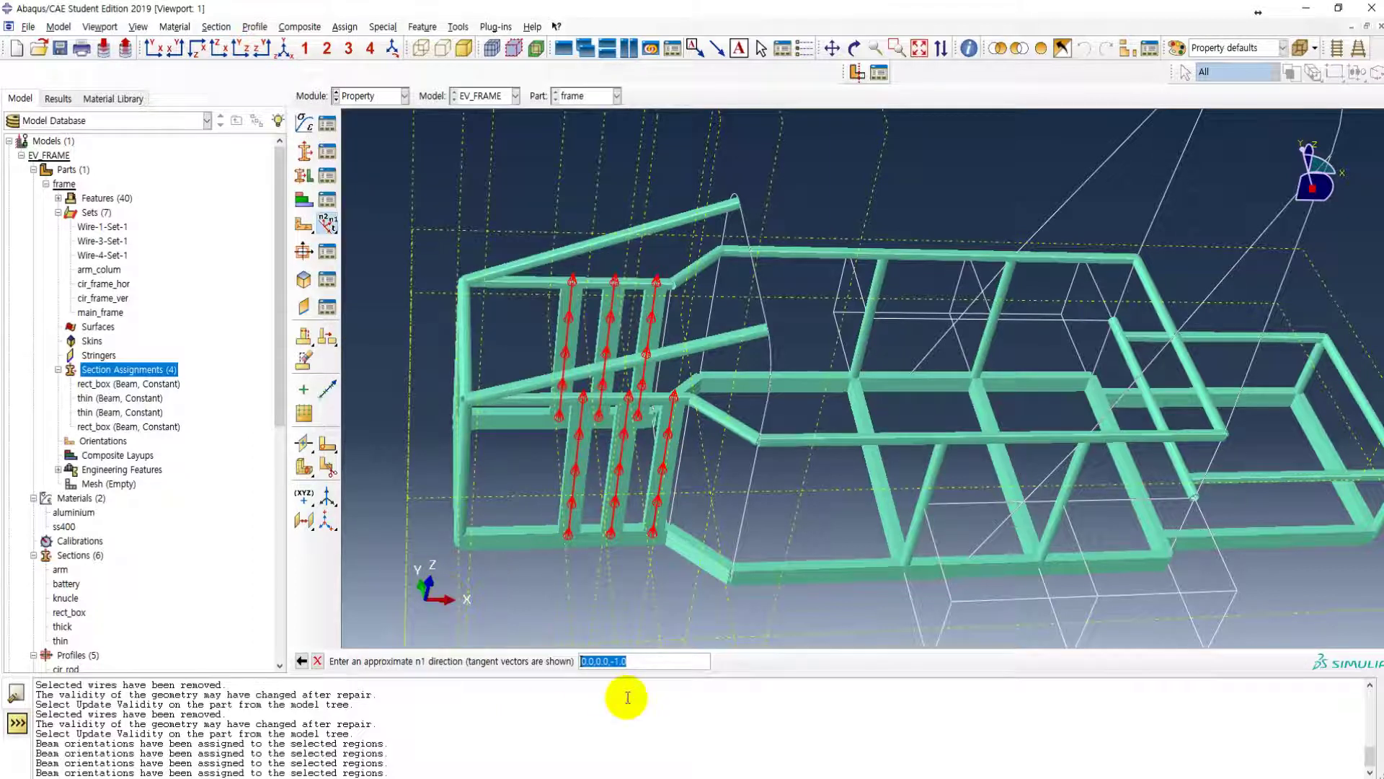
click(637, 661)
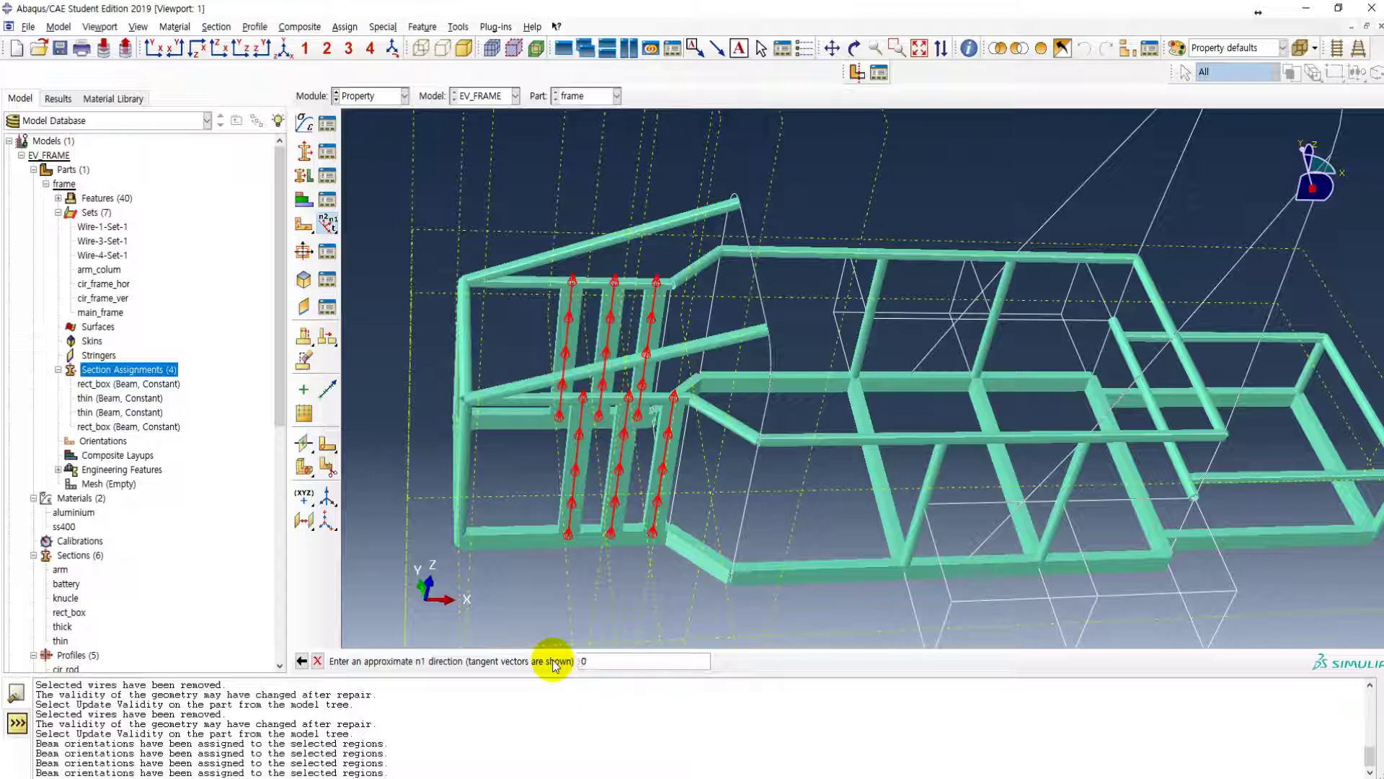
key(Return)
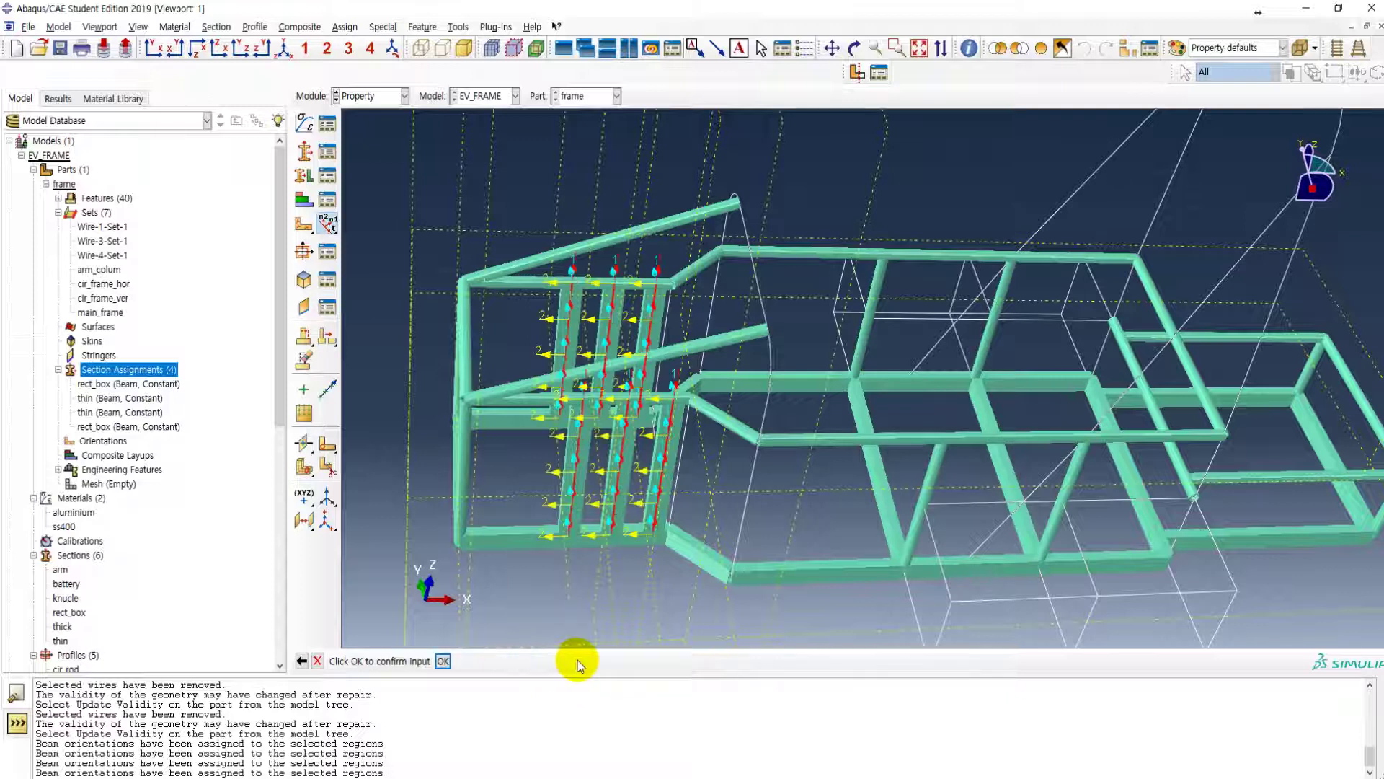
click(442, 661)
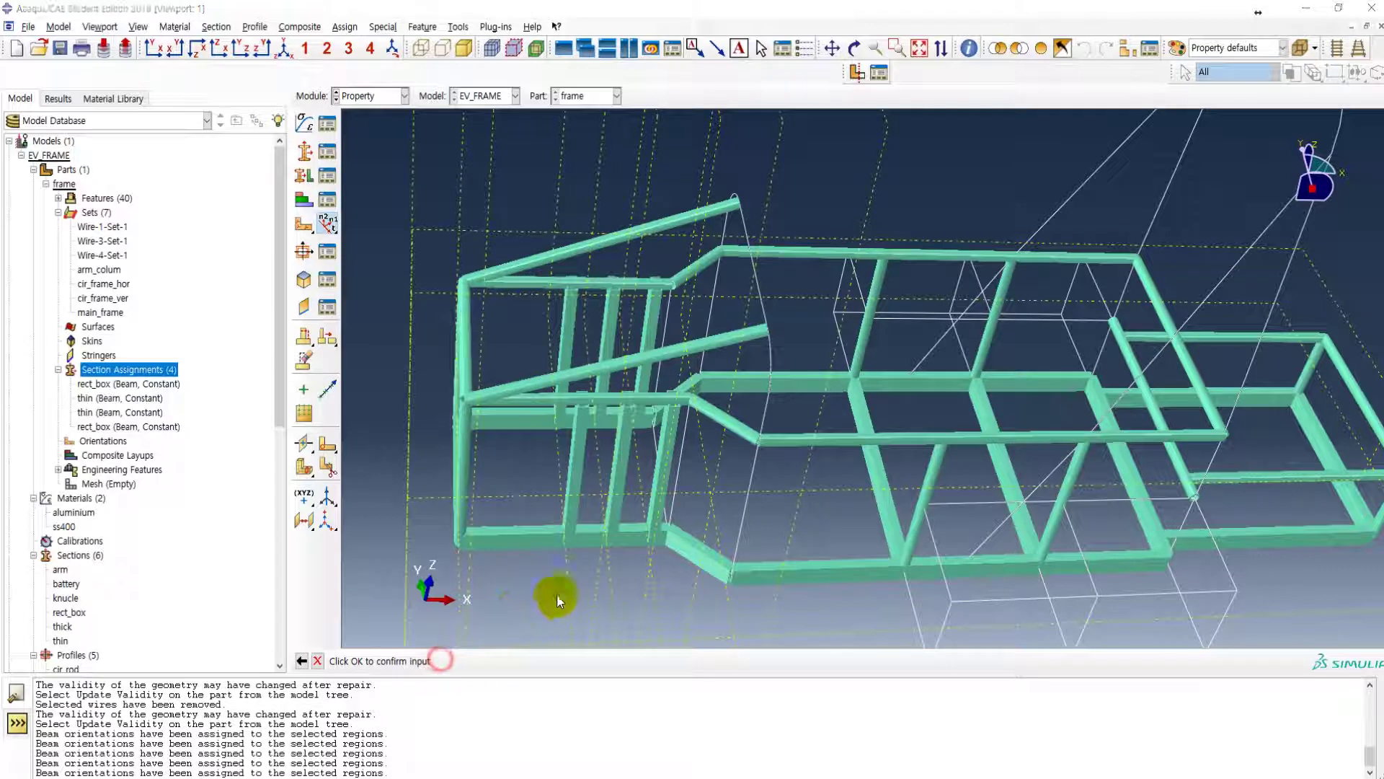
click(537, 323)
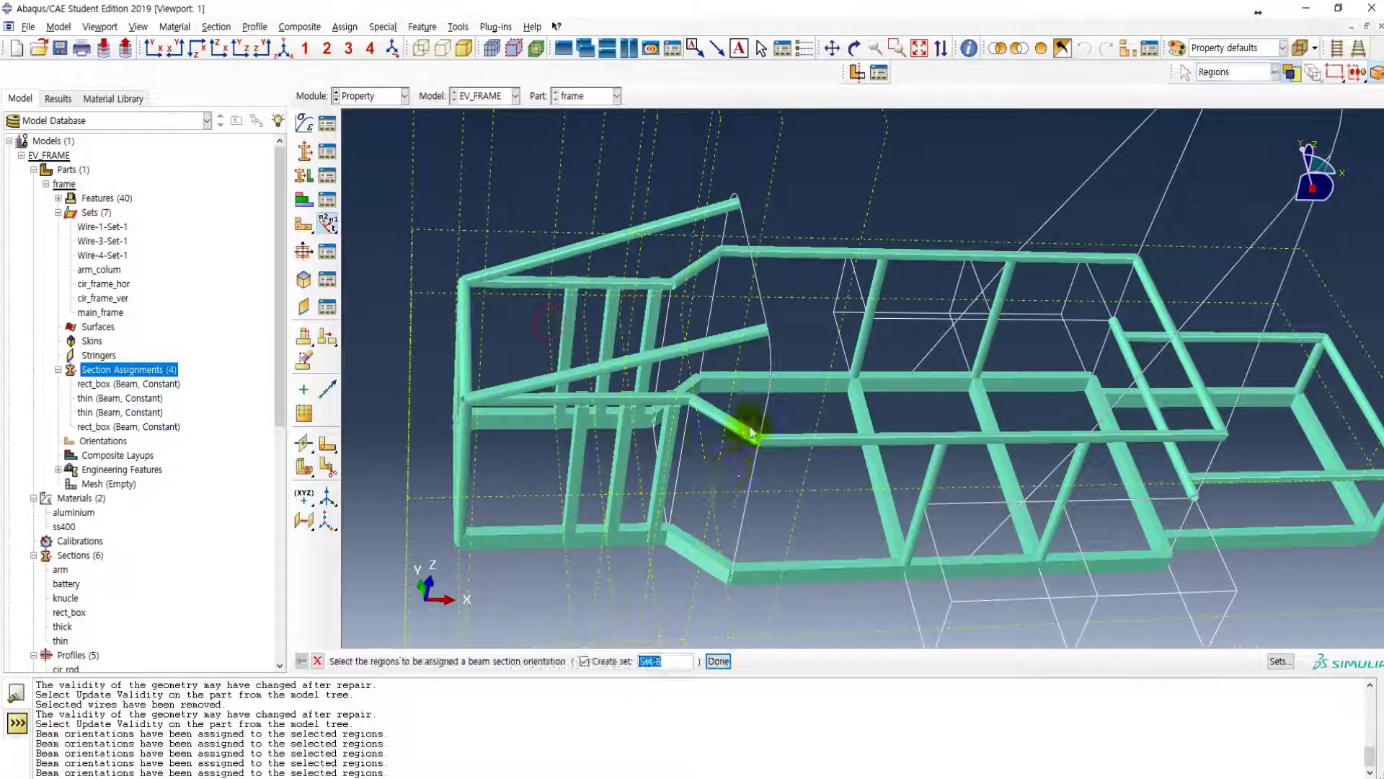
- Check the column set in 3D_car_frame.pdf and add the two vertical members behind the arm columns to the cir_frame_ver set
mouse_move(695, 411)
ctrl+alt+mouse_down()
mouse_move(648, 424)
mouse_move(711, 411)
mouse_move(685, 404)
ctrl+alt+mouse_up()
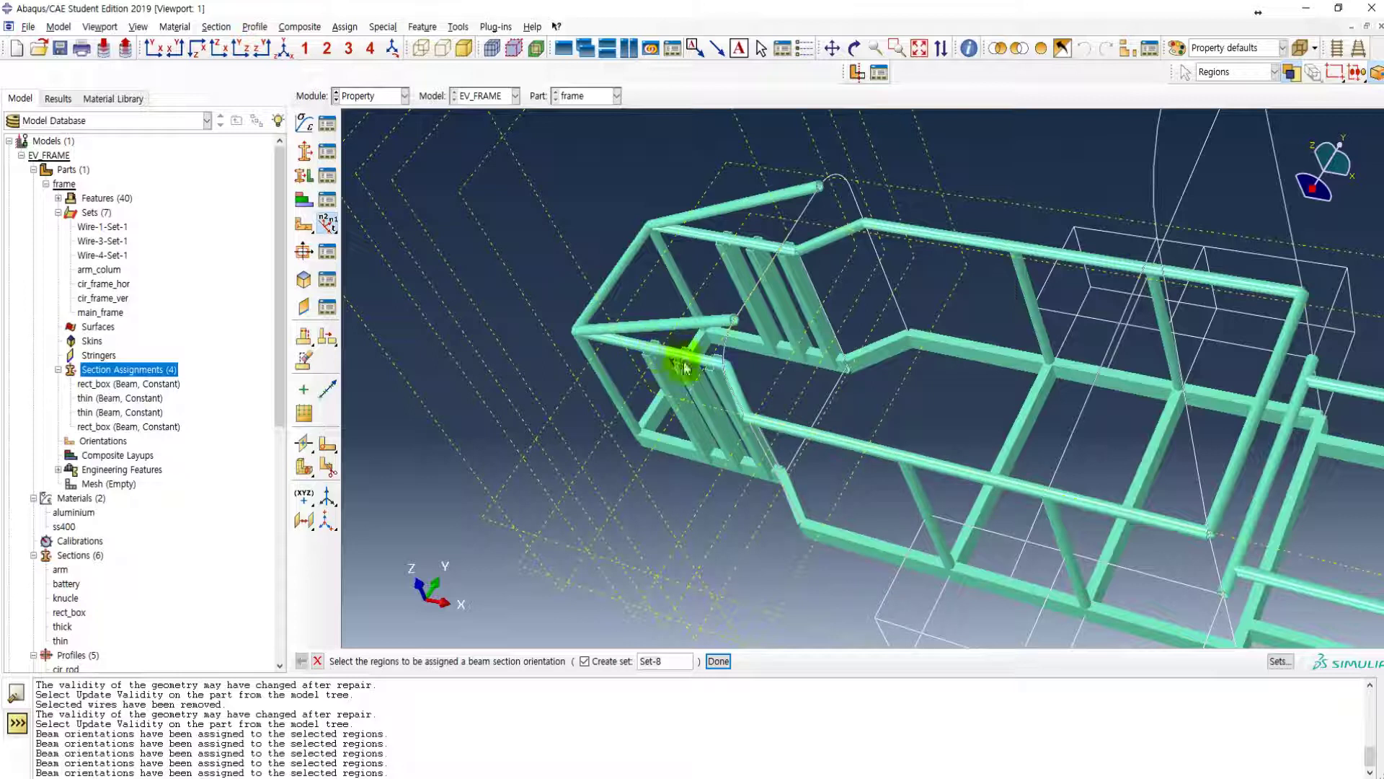
ctrl+alt+drag(761, 458, 624, 555)
ctrl+alt+drag(781, 418, 652, 483)
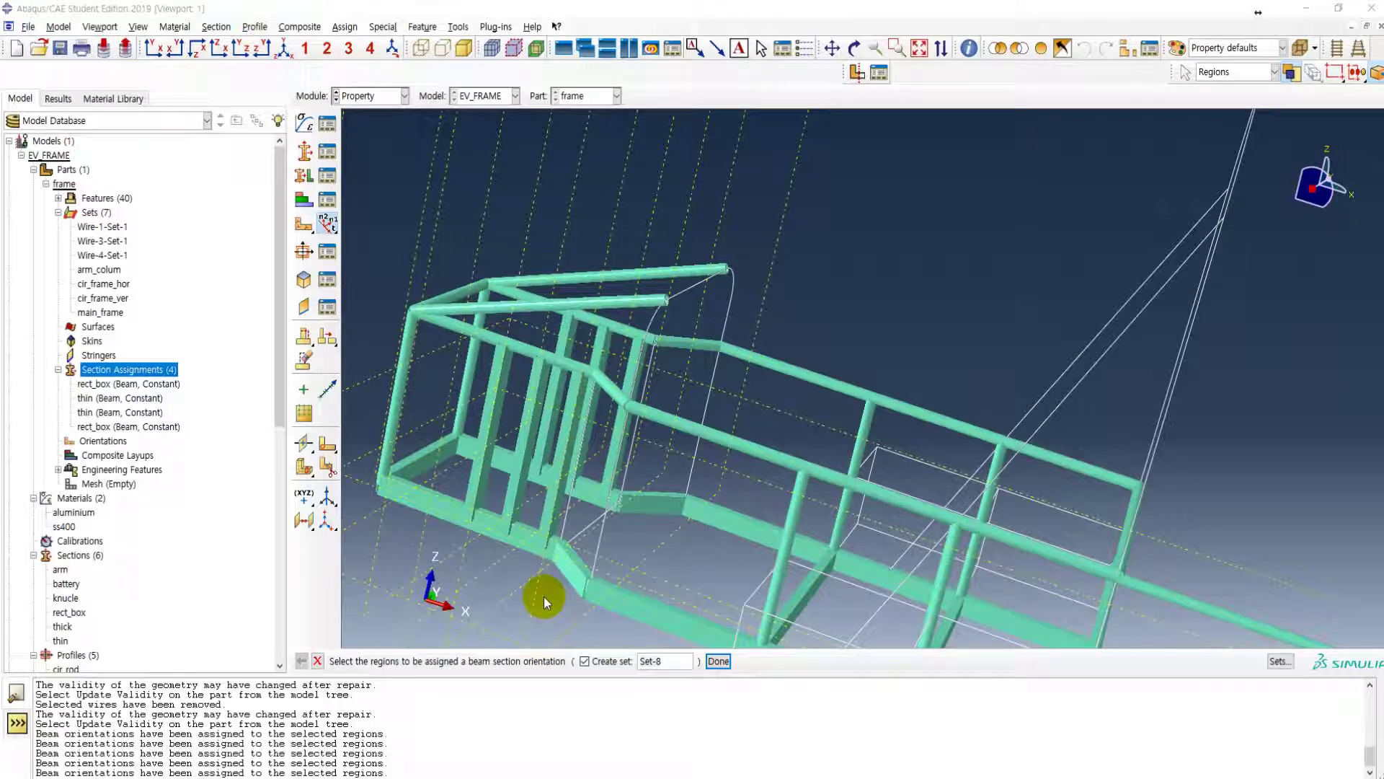
key(alt+Tab)
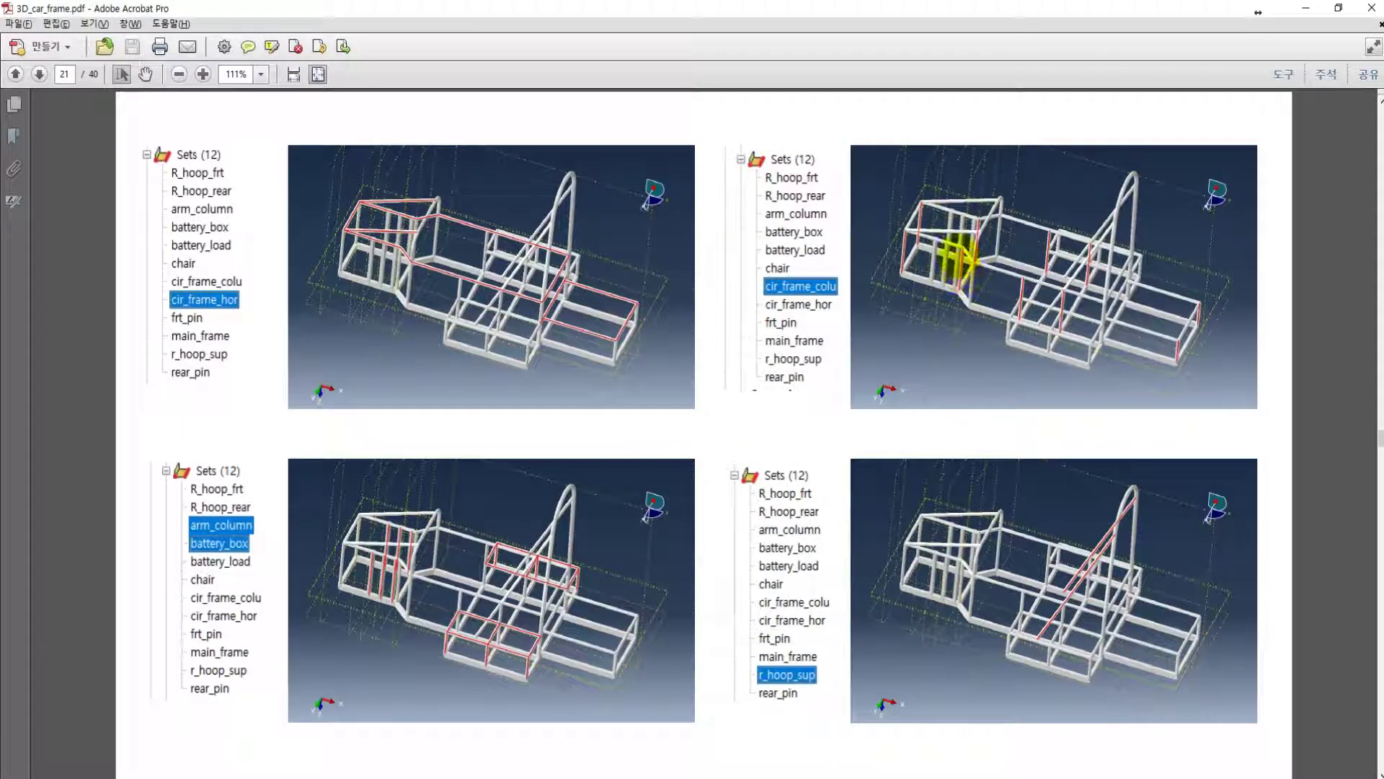
click(1306, 9)
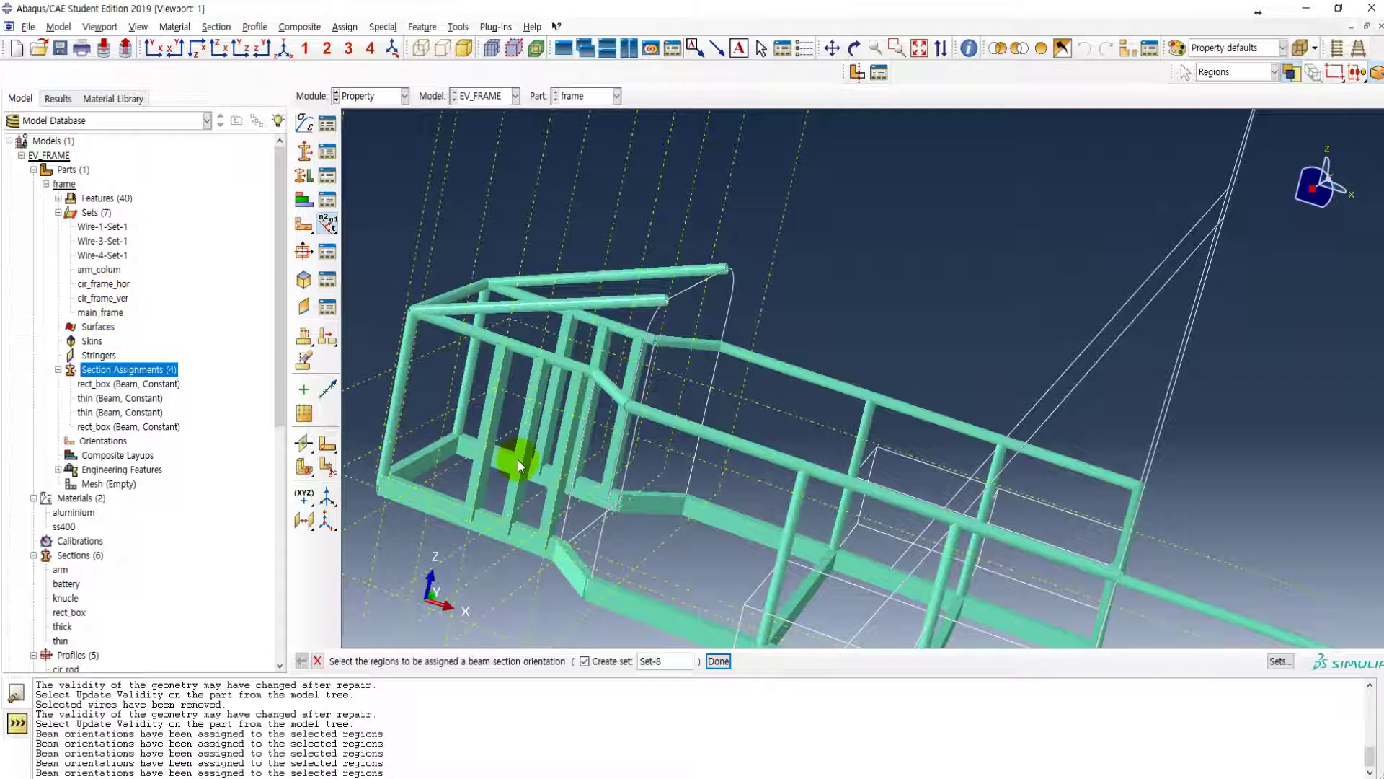
click(103, 298)
double_click(103, 298)
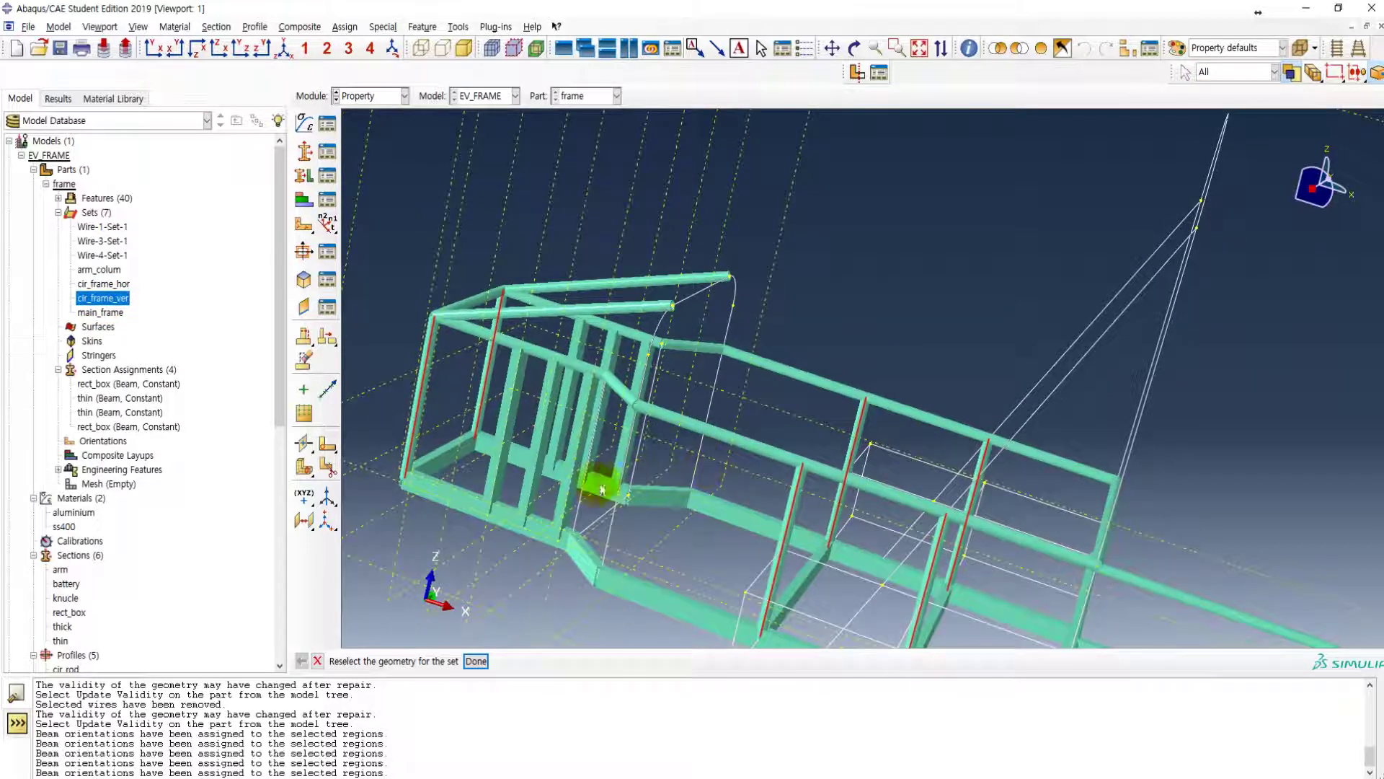
click(585, 493)
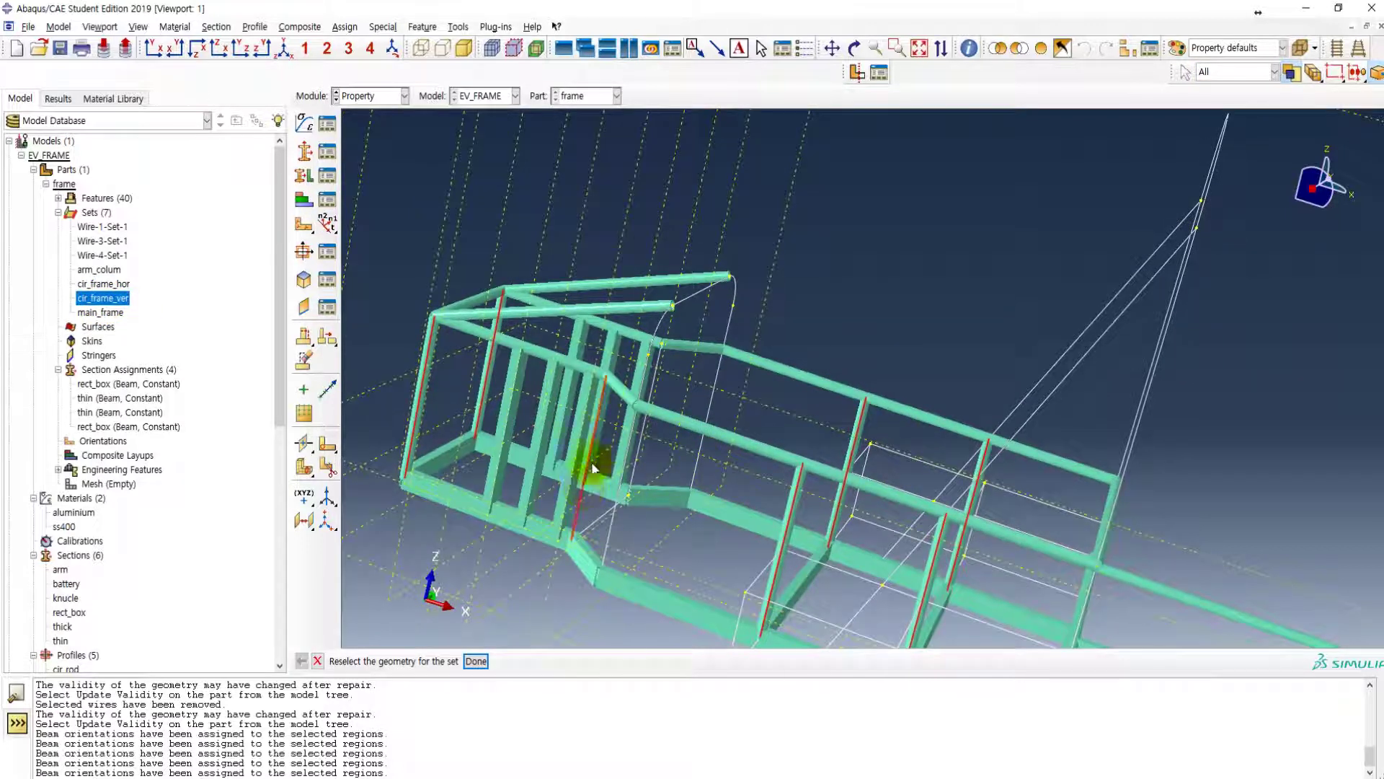
click(641, 447)
ctrl+alt+drag(770, 418, 673, 477)
click(475, 662)
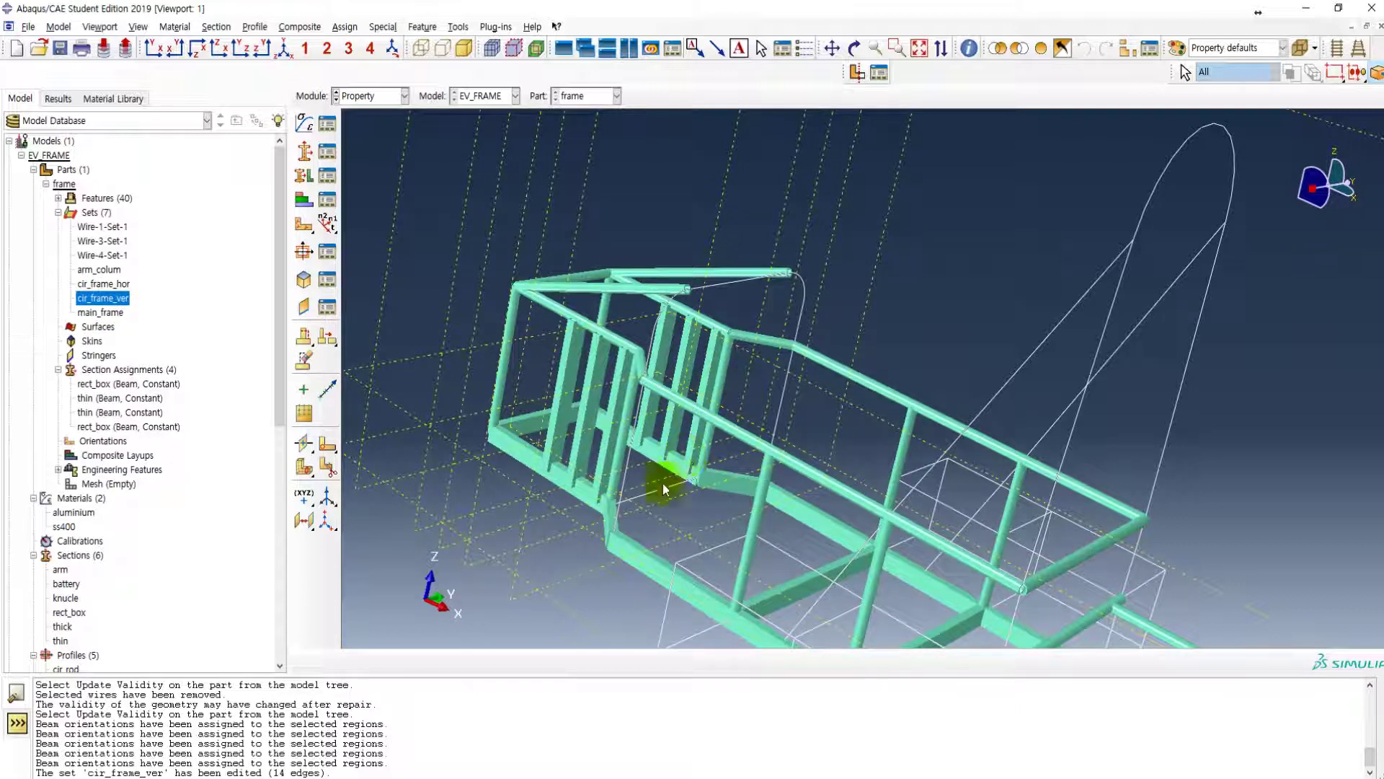
- Check the reference sets in 3D_car_frame.pdf and start a section assignment that creates a set named battery_box
ctrl+alt+drag(871, 485, 630, 439)
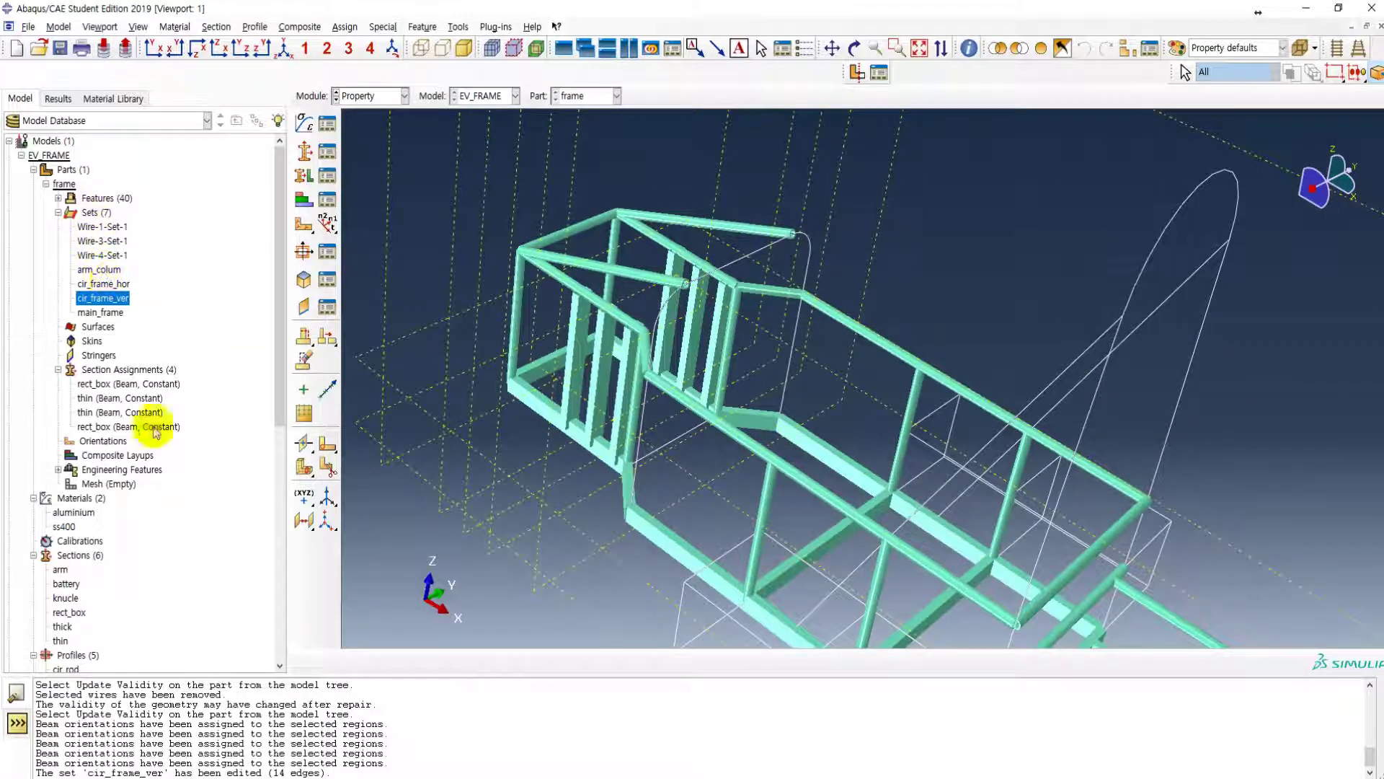
key(alt+Tab)
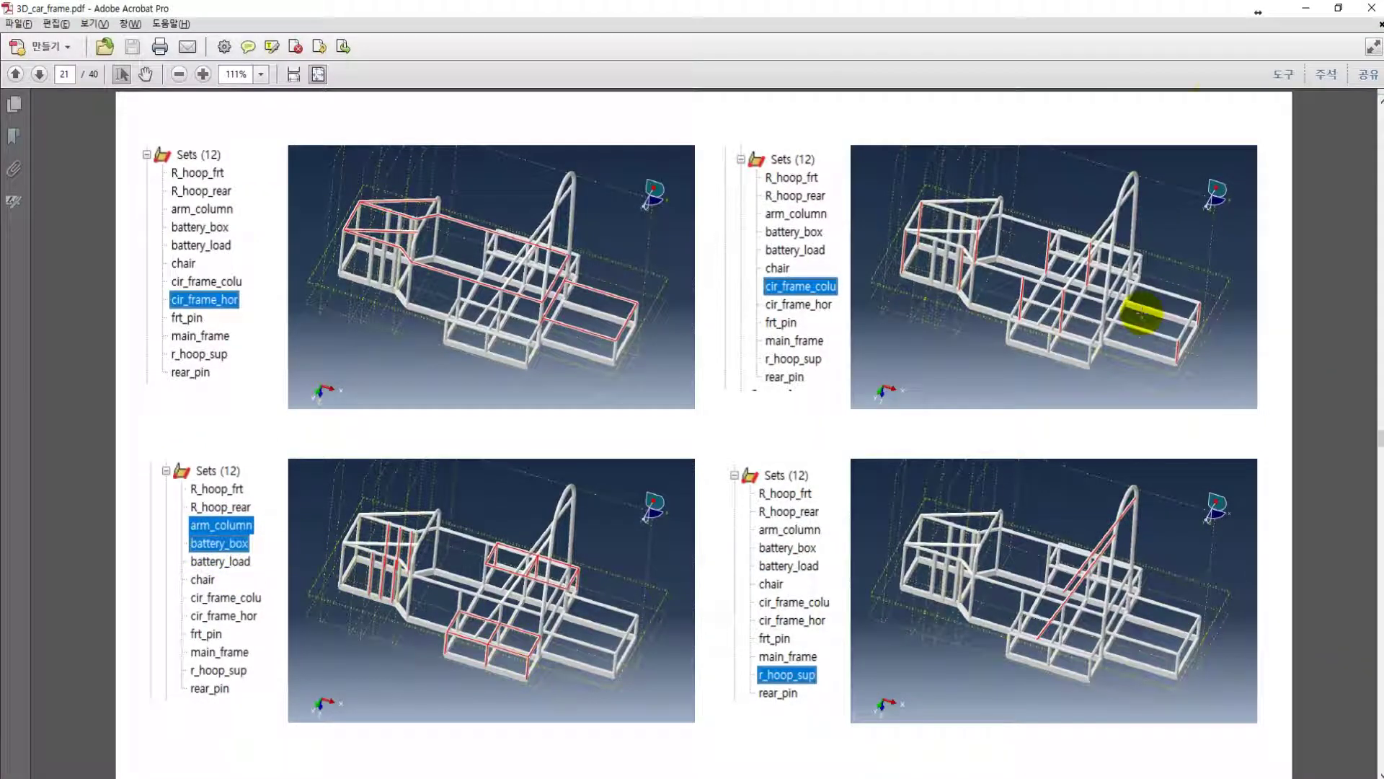
click(1305, 8)
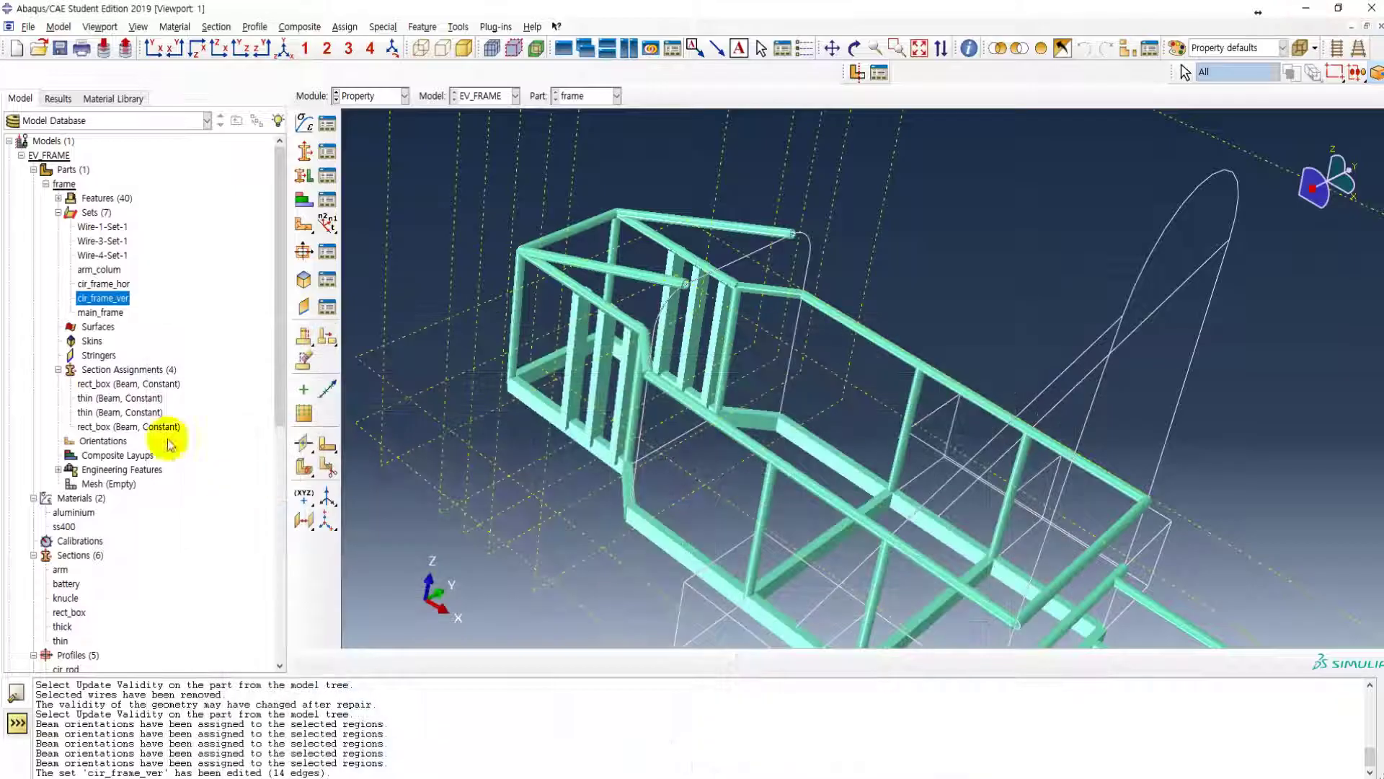
click(114, 371)
double_click(113, 371)
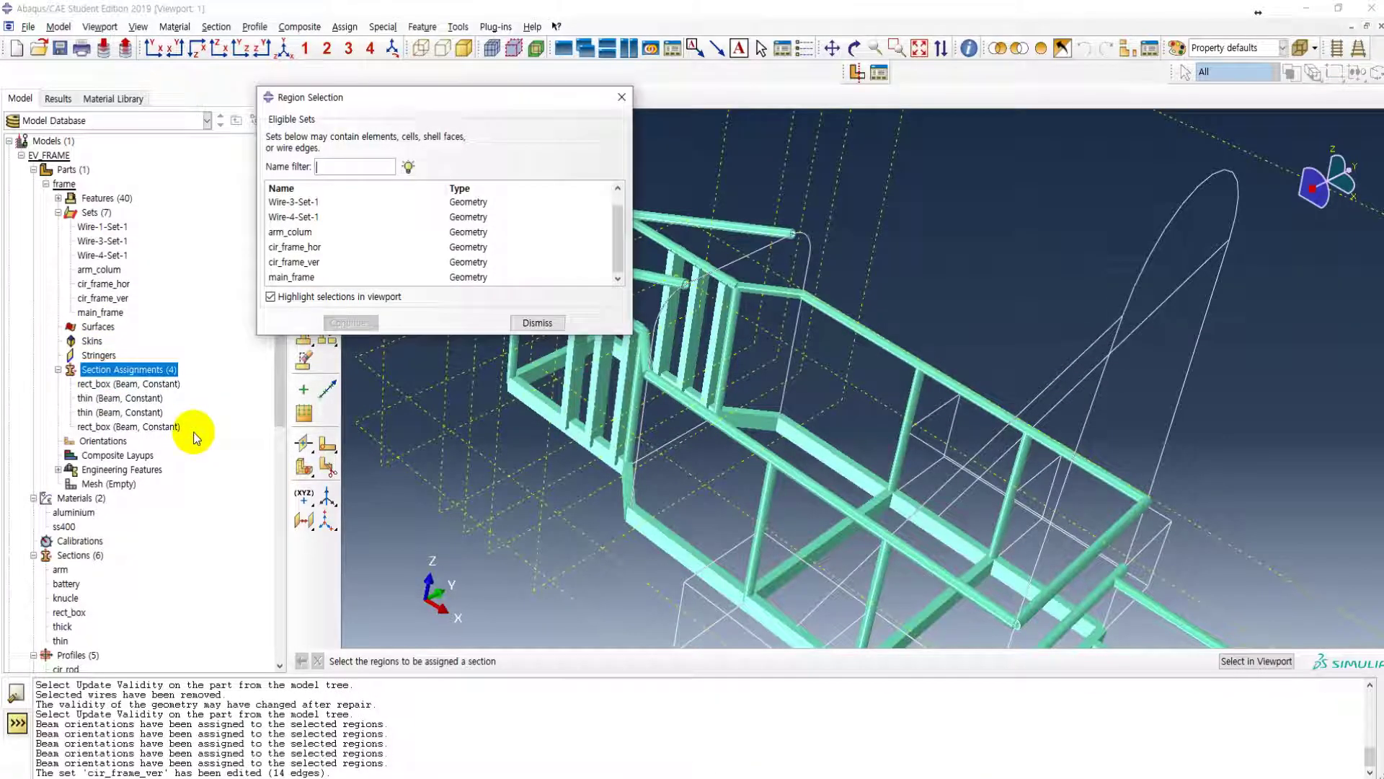
click(535, 324)
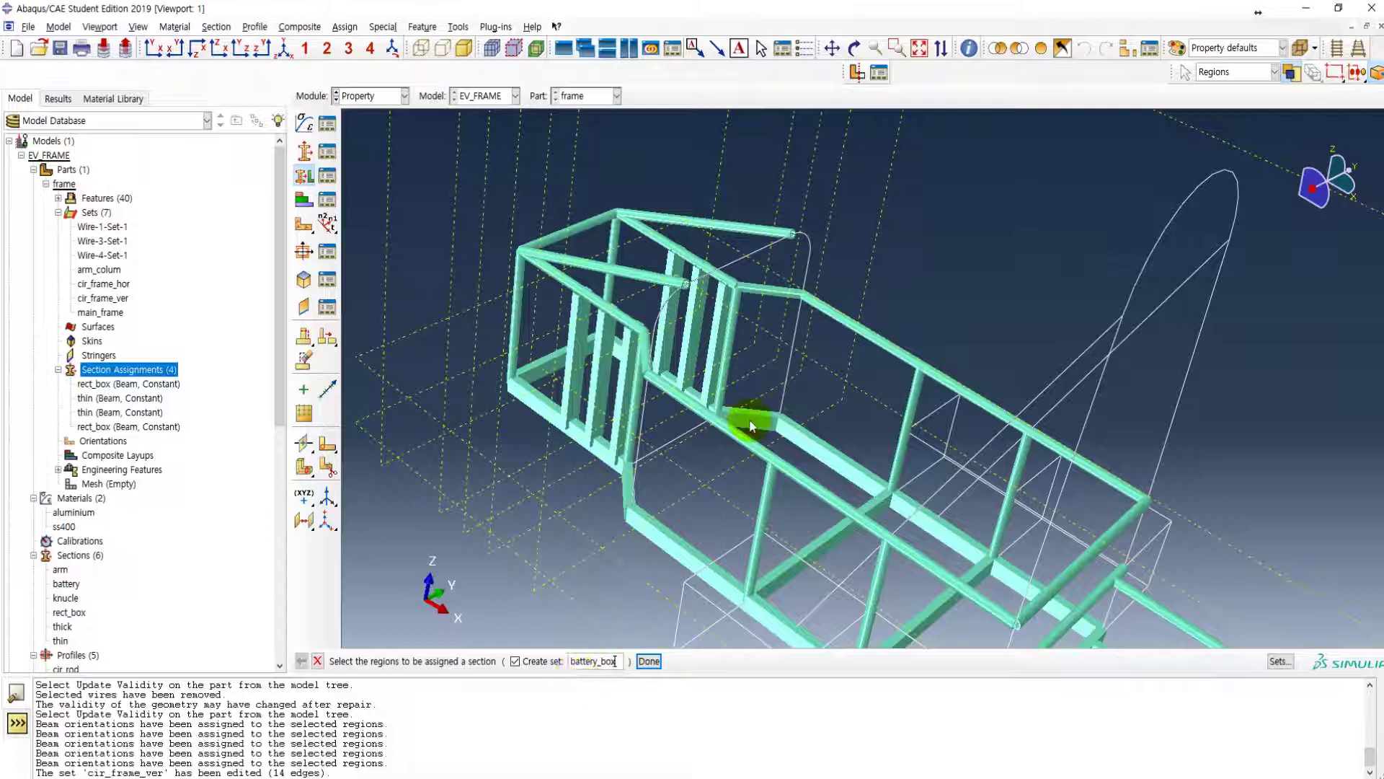
- Select the upper frame and vertical edges of the battery box on the negative Y side, following the PDF and excluding its bottom rails
scroll(750, 418, up, 3)
click(743, 507)
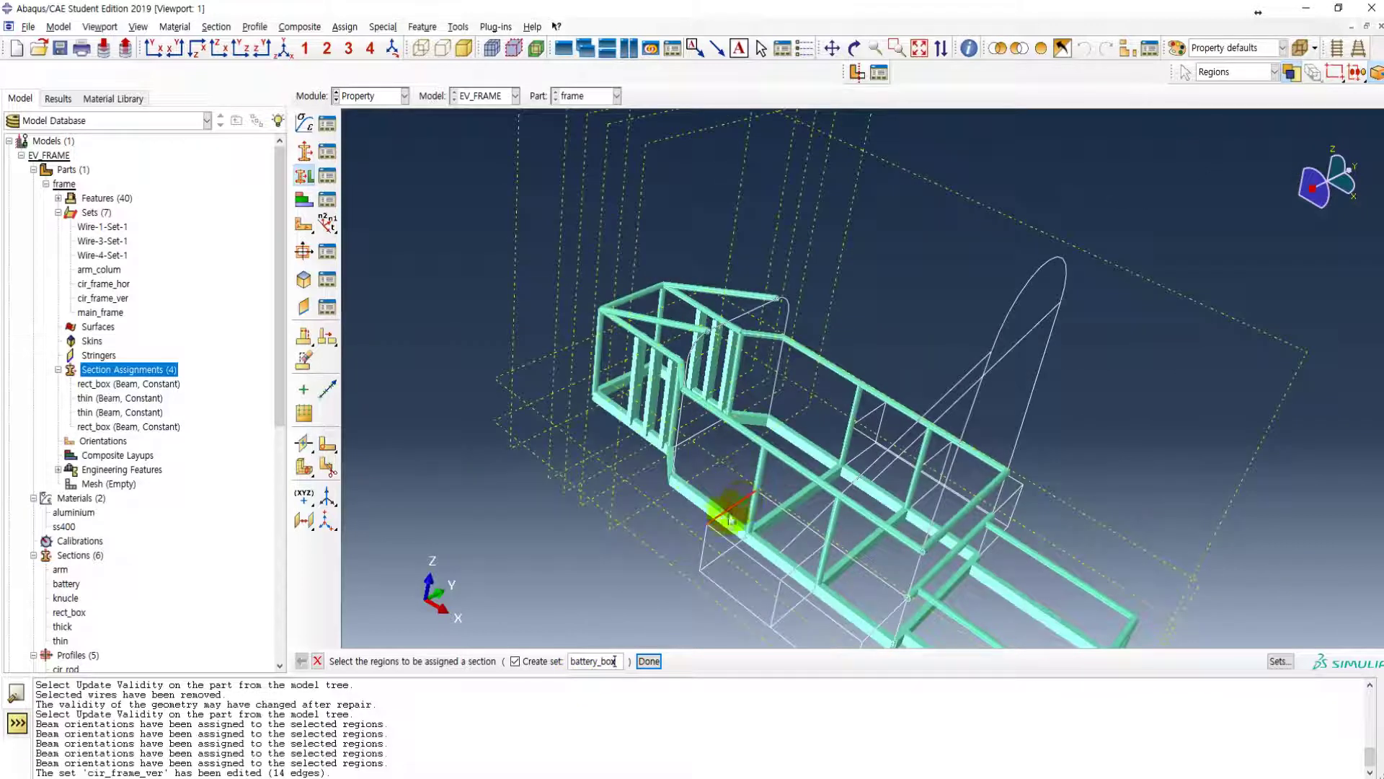
click(704, 557)
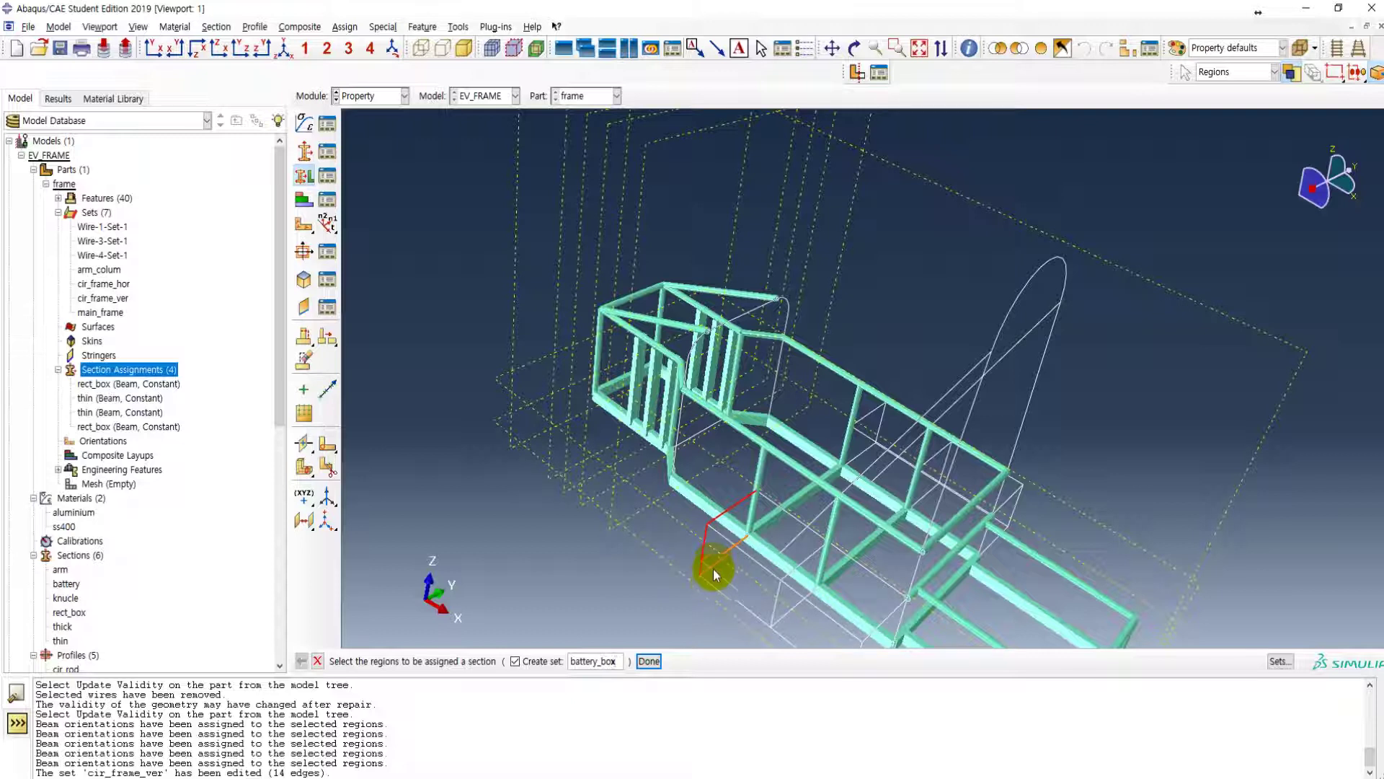
click(721, 562)
click(748, 604)
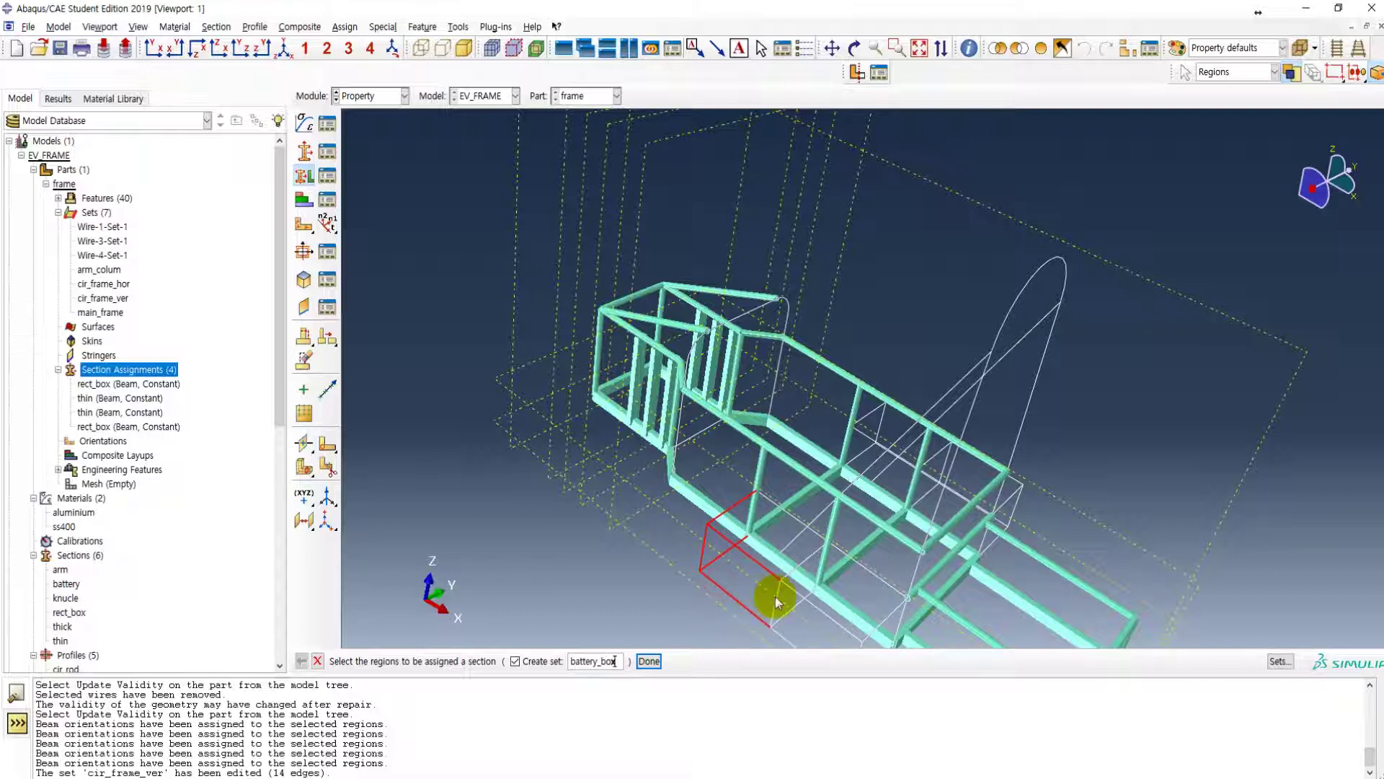
click(776, 598)
scroll(741, 552, down, 4)
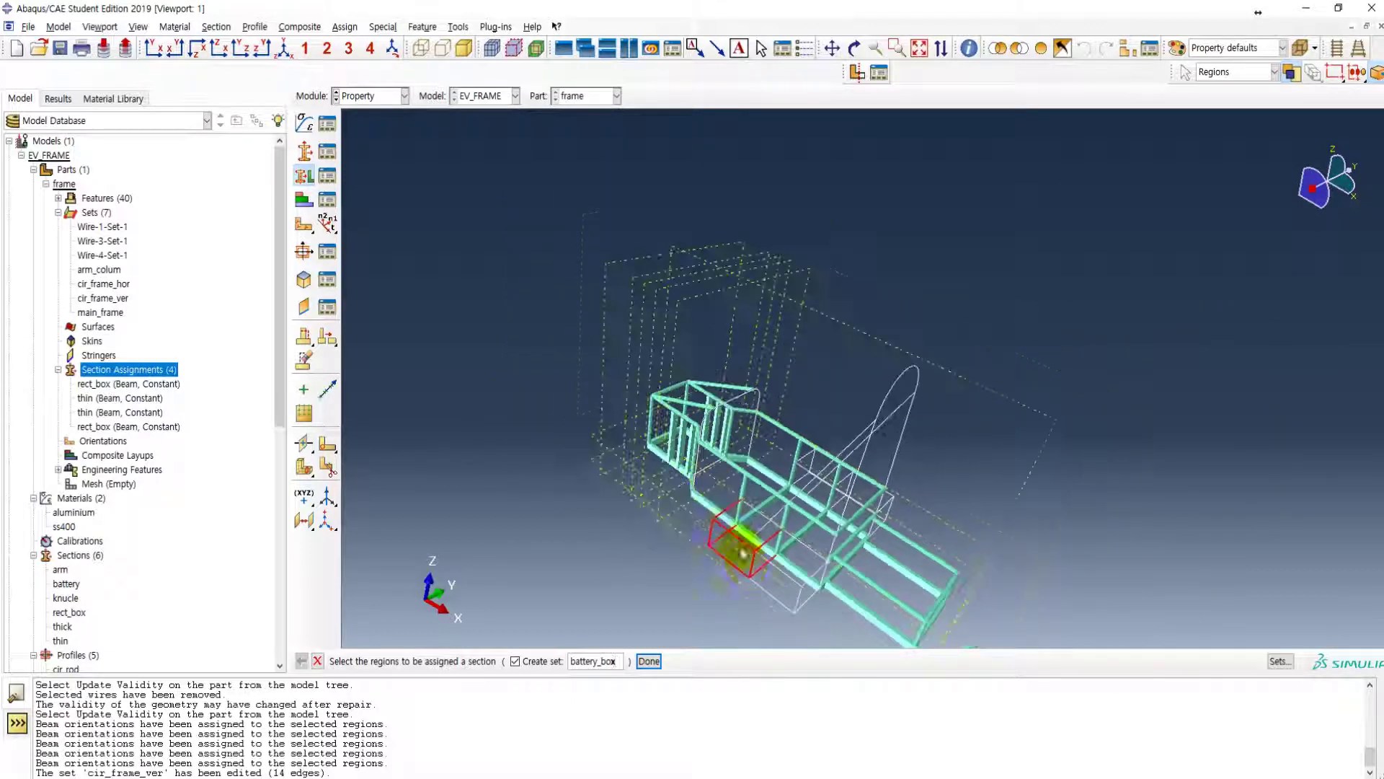
shift+click(766, 597)
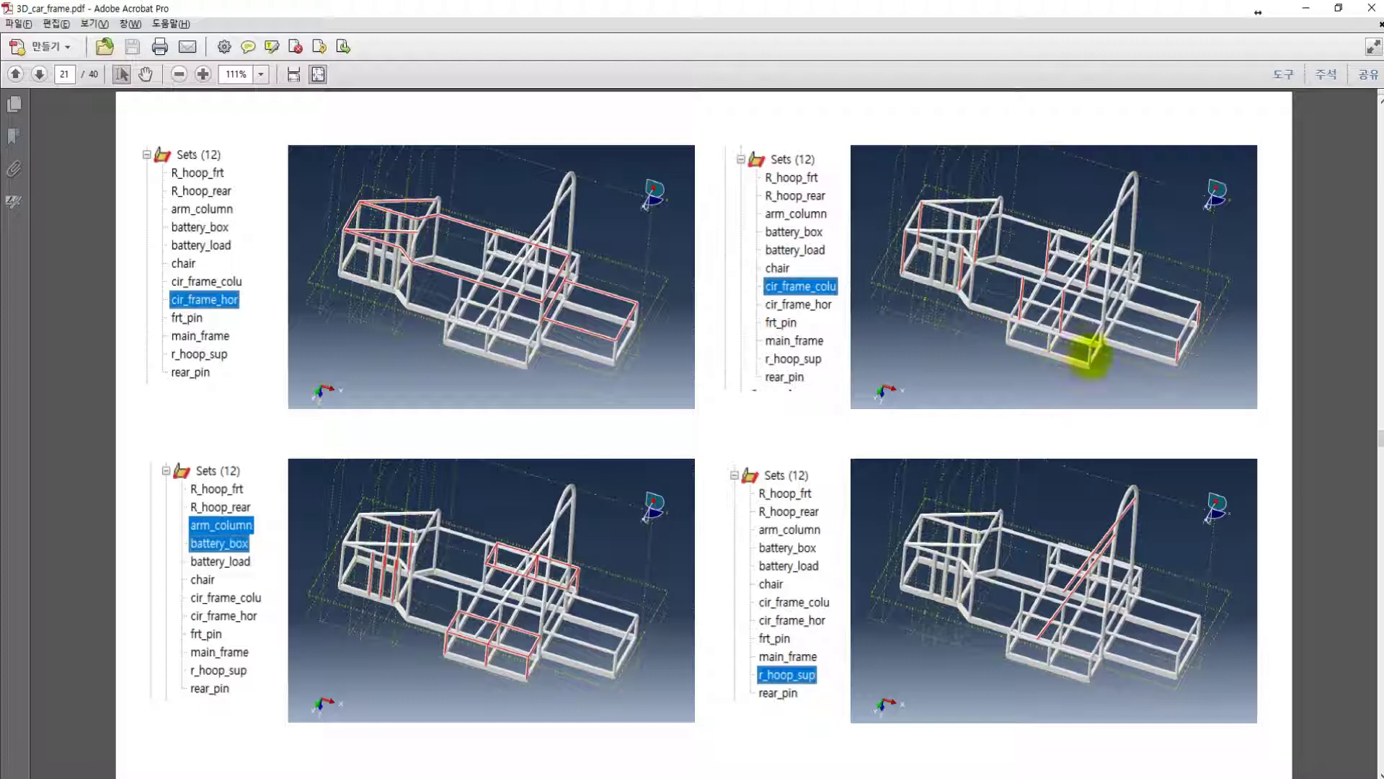
click(1306, 7)
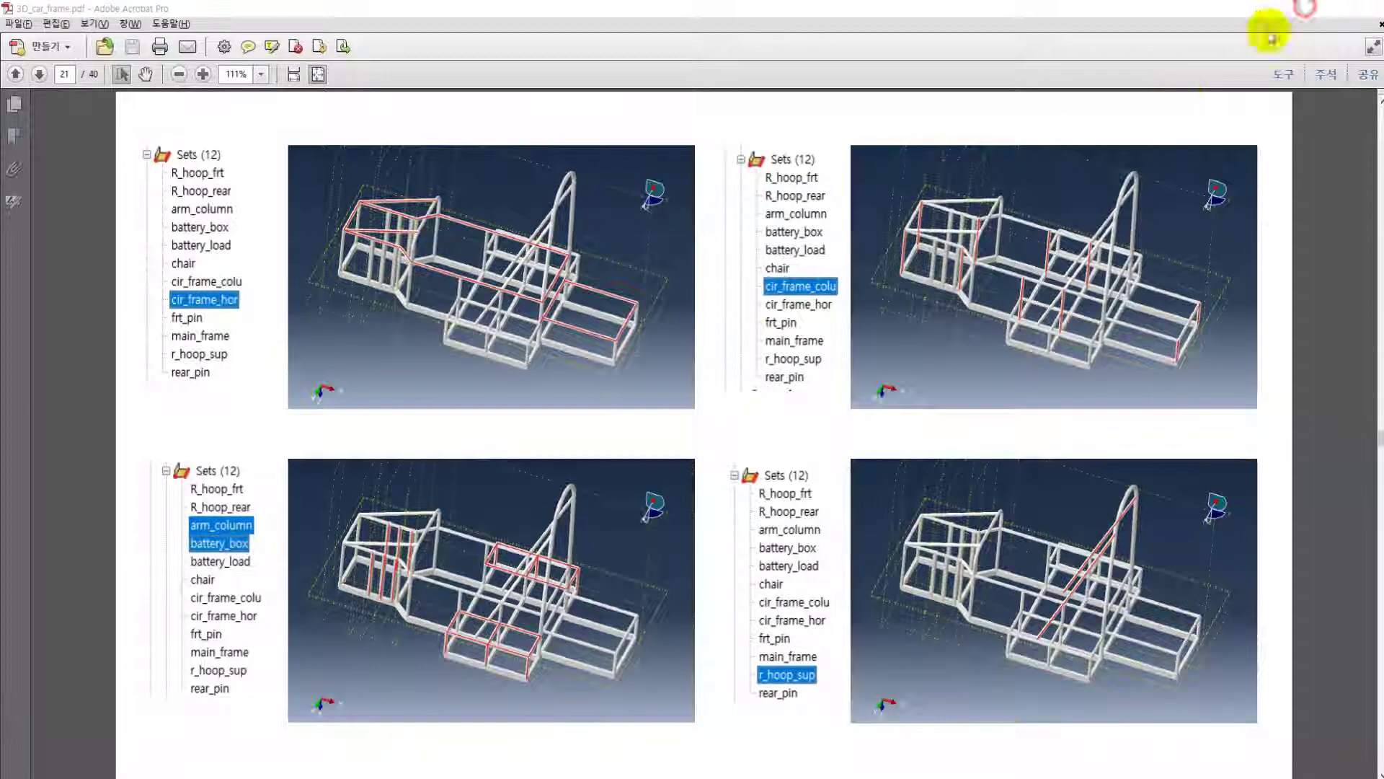
click(742, 551)
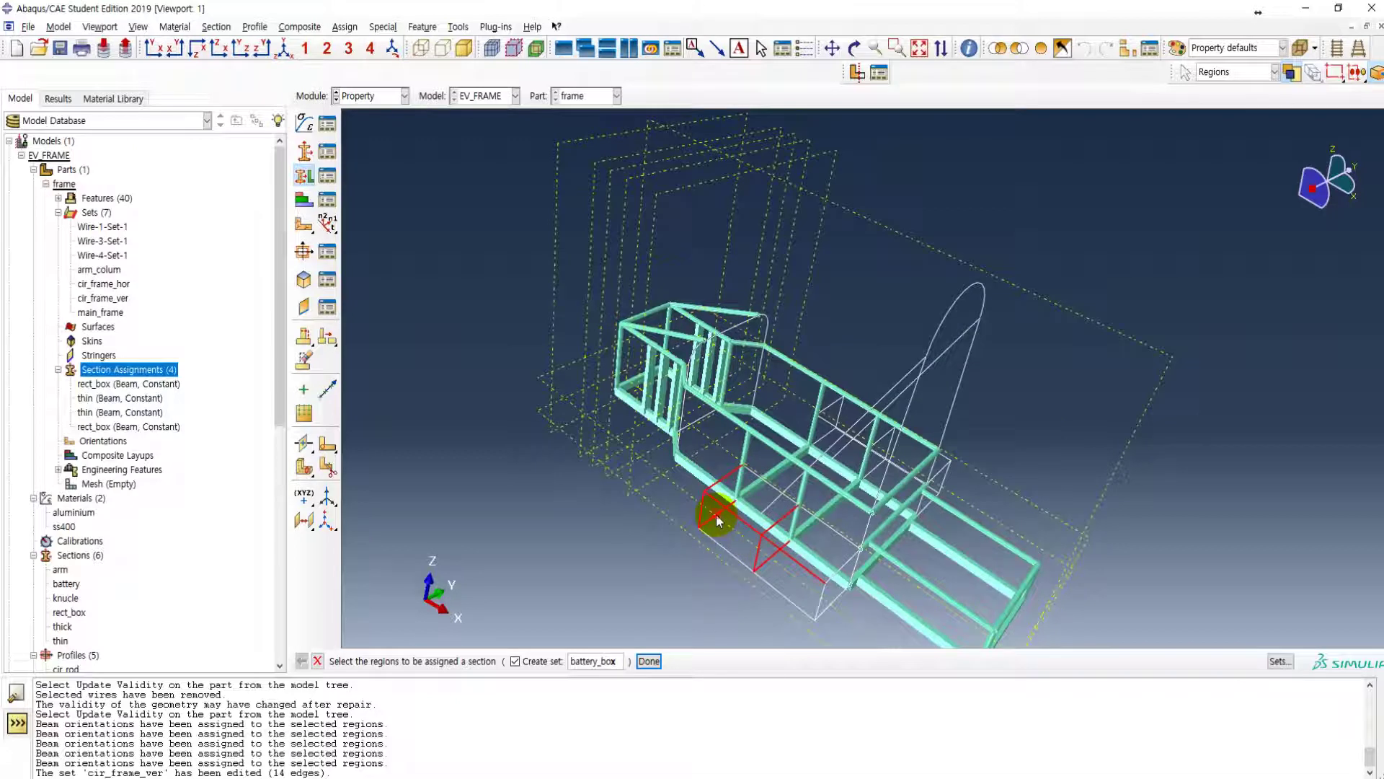
shift+click(842, 567)
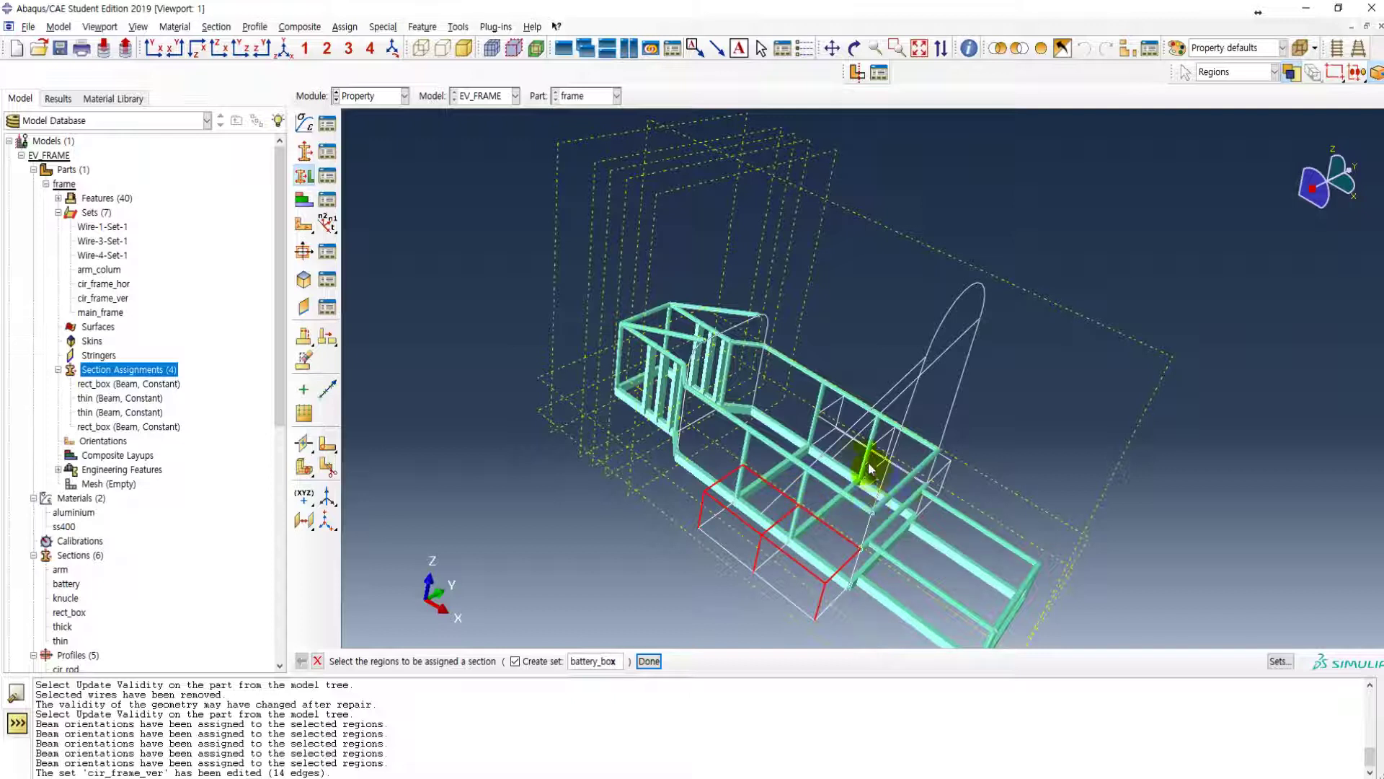
- Add the battery box's upper frame and vertical edges on the positive Y side to the selection, excluding its bottom rails
mouse_move(868, 483)
ctrl+alt+mouse_down()
mouse_move(634, 411)
mouse_move(670, 421)
mouse_move(817, 400)
mouse_move(872, 491)
ctrl+alt+mouse_up()
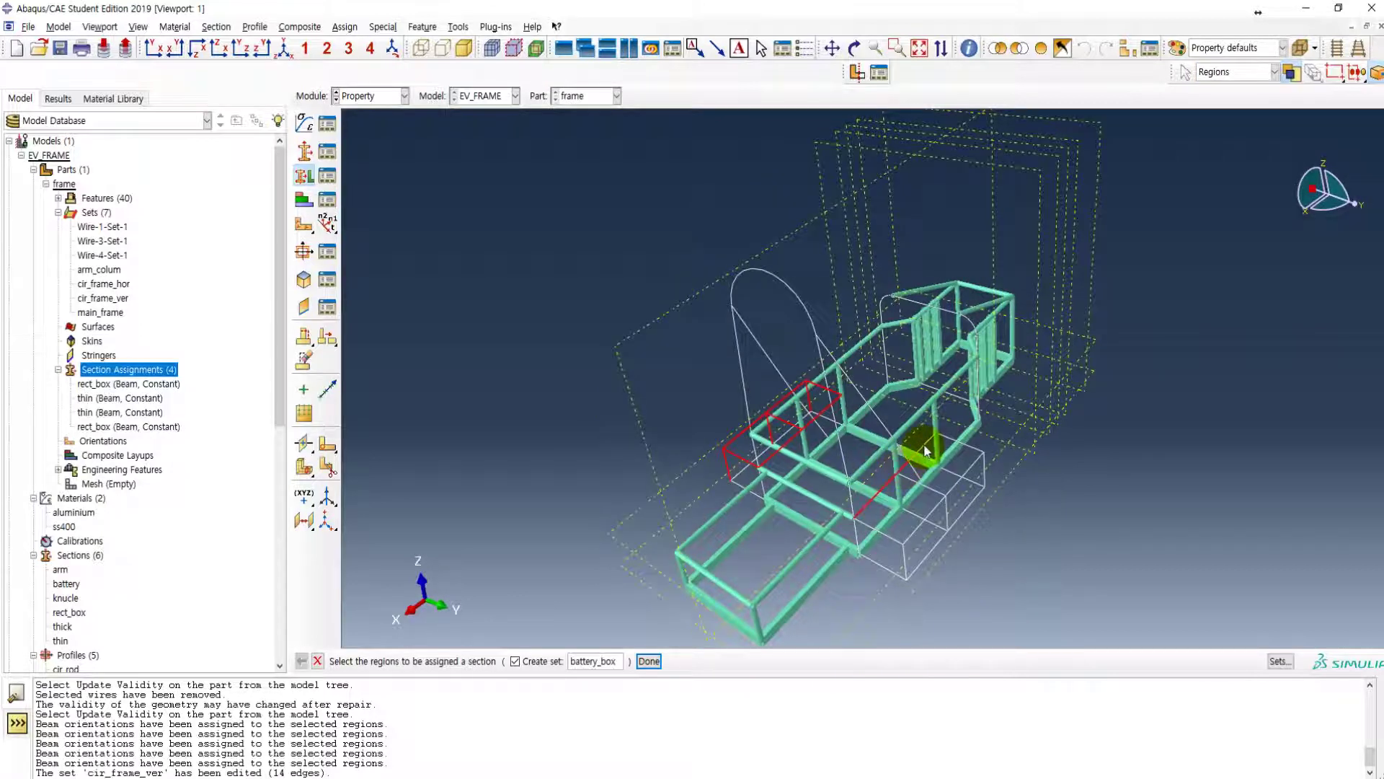
shift+click(950, 442)
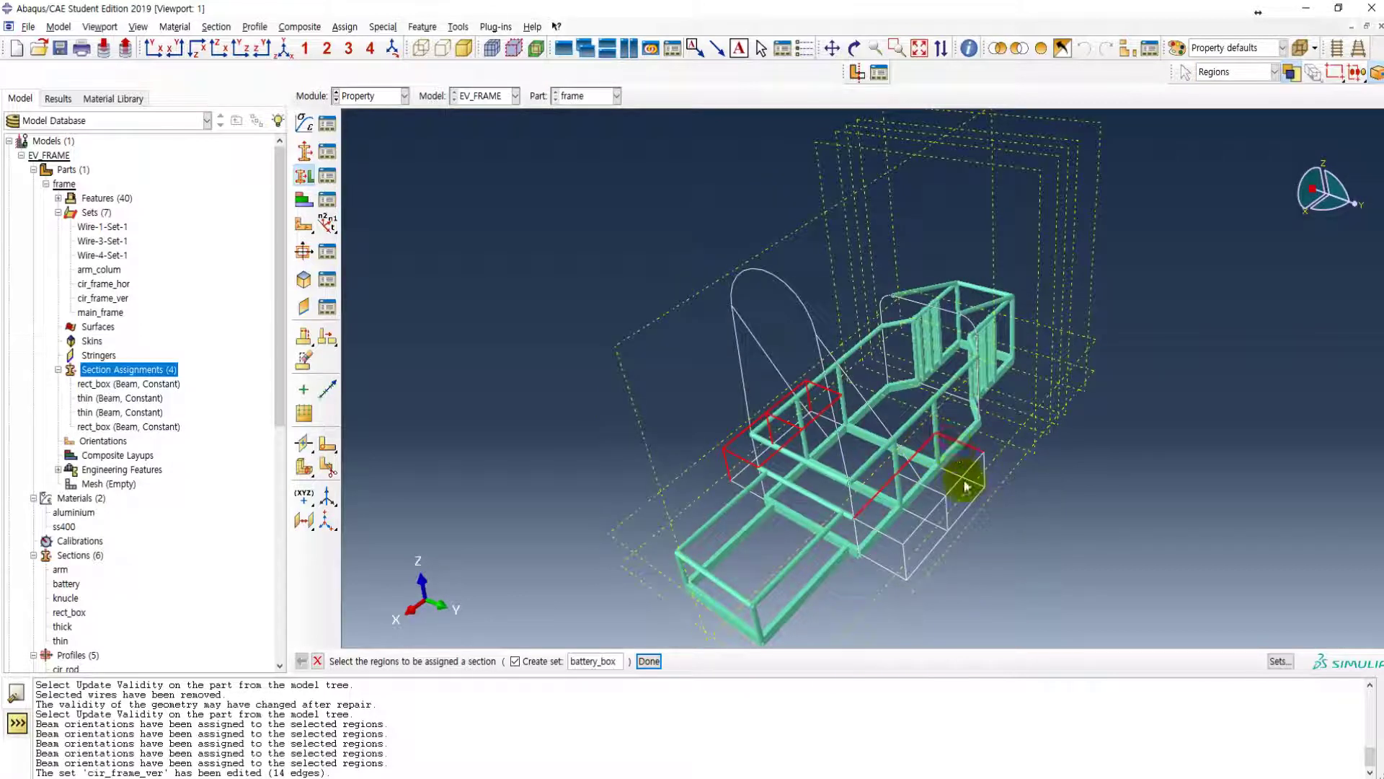
shift+click(935, 495)
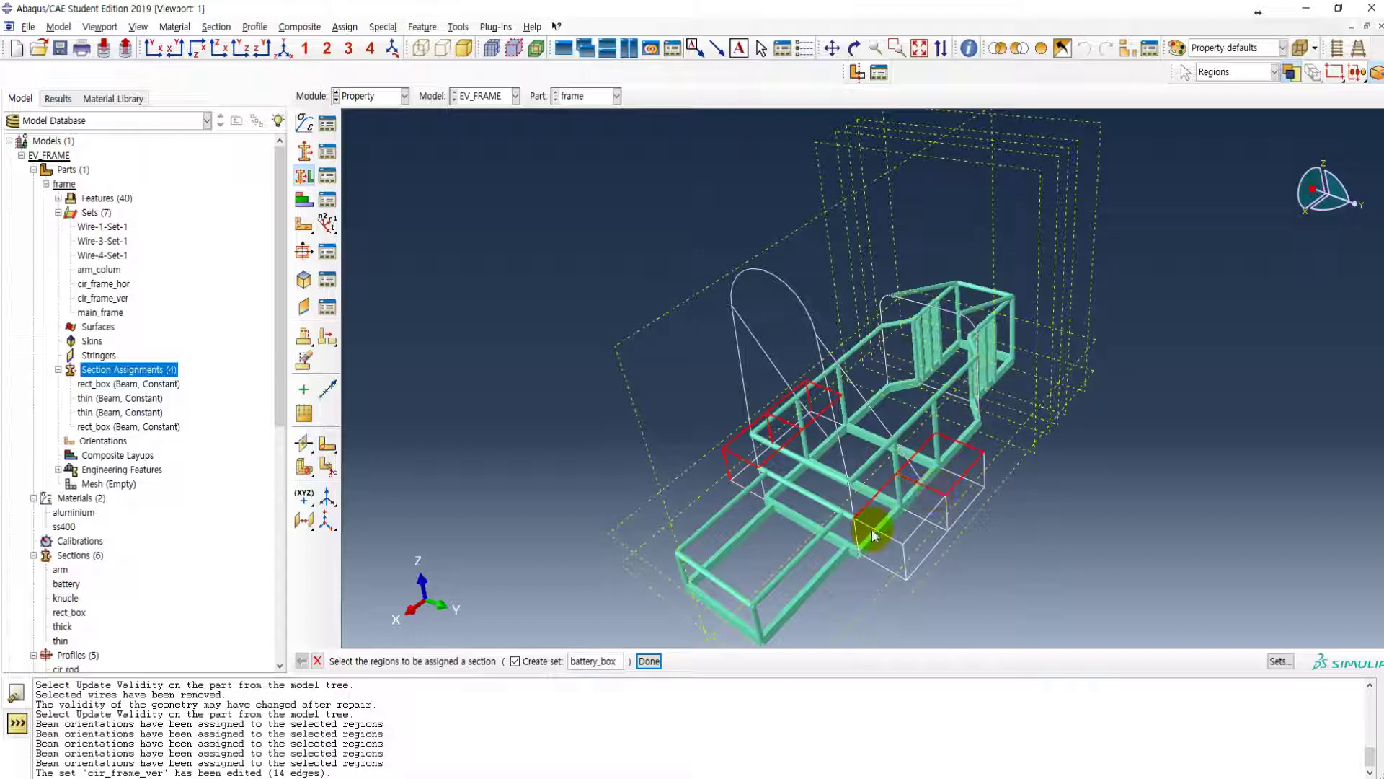
shift+click(874, 535)
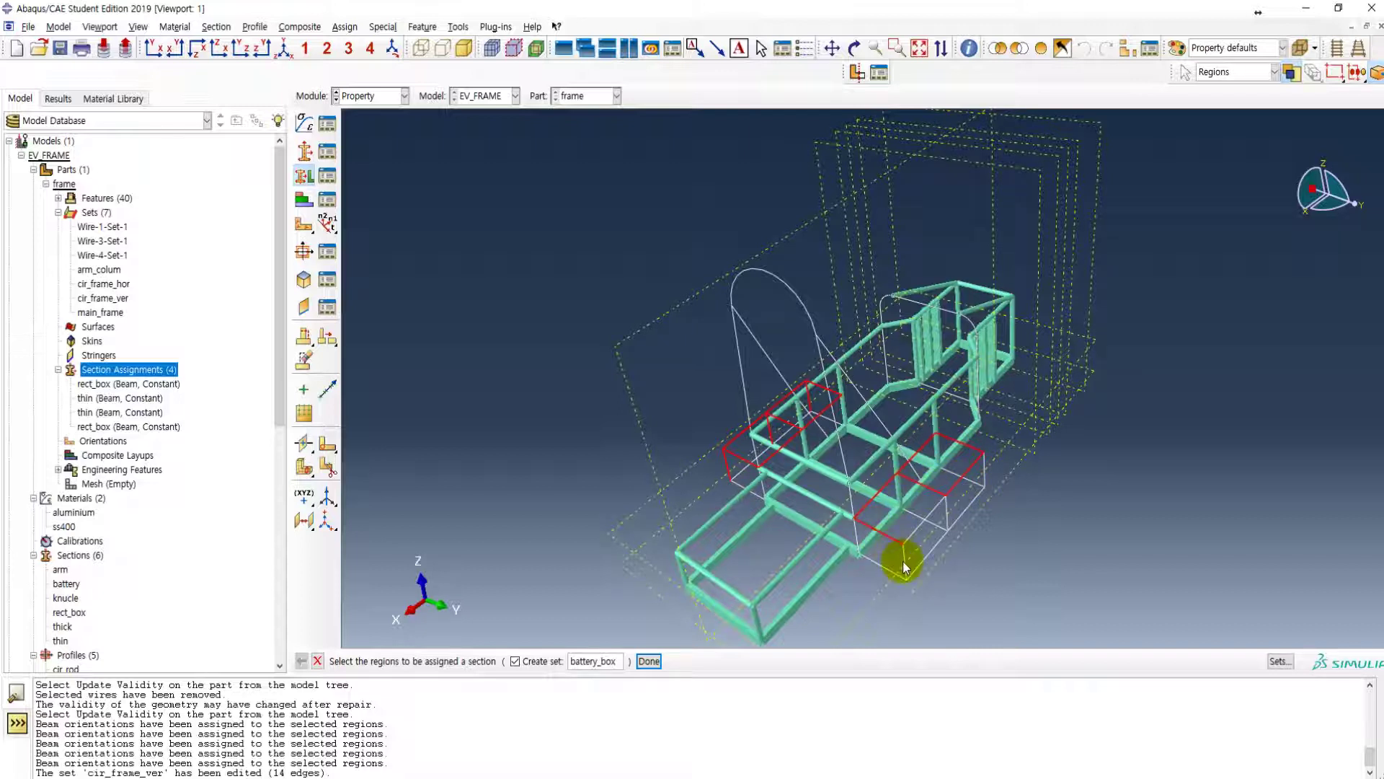
shift+click(906, 566)
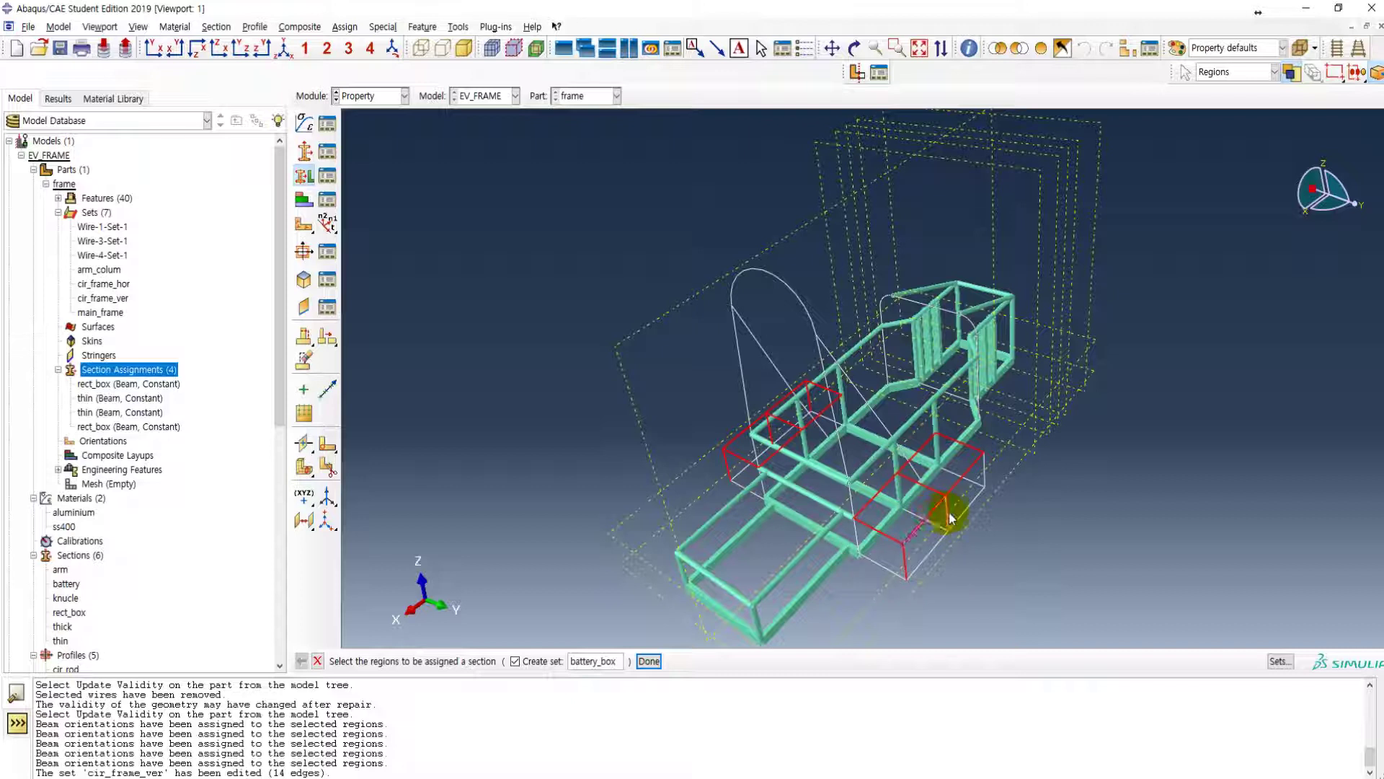
shift+click(947, 517)
shift+click(986, 478)
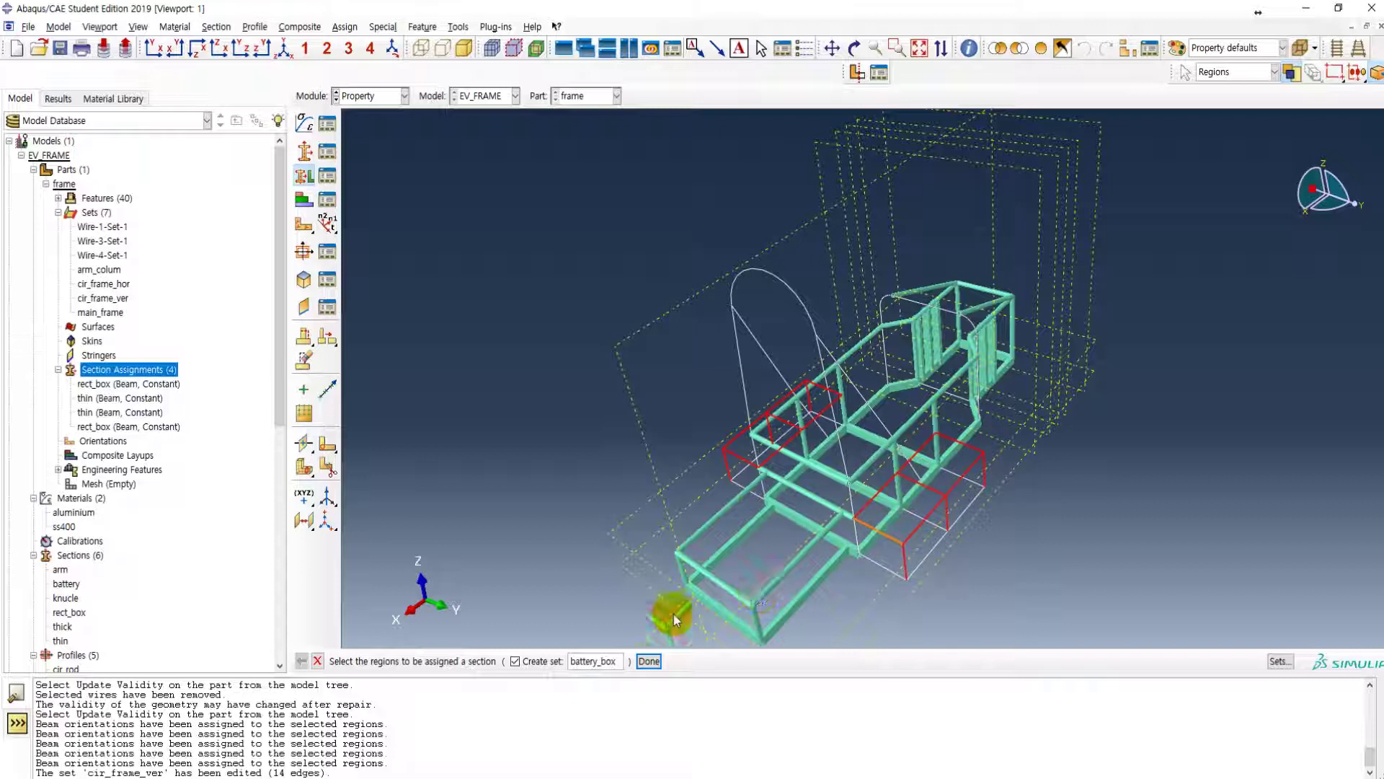
- Create the battery_box region from the selected edges and assign it the thin beam section
click(648, 661)
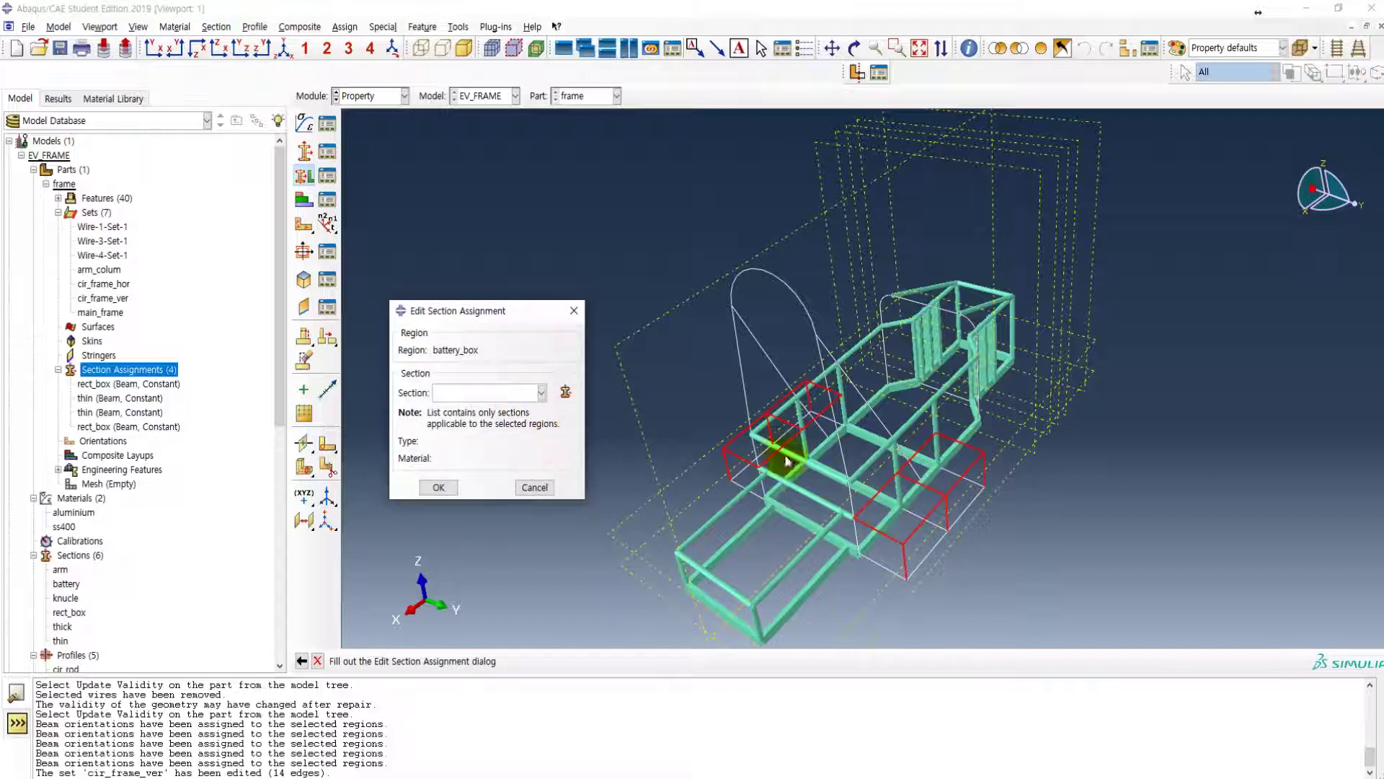
click(508, 396)
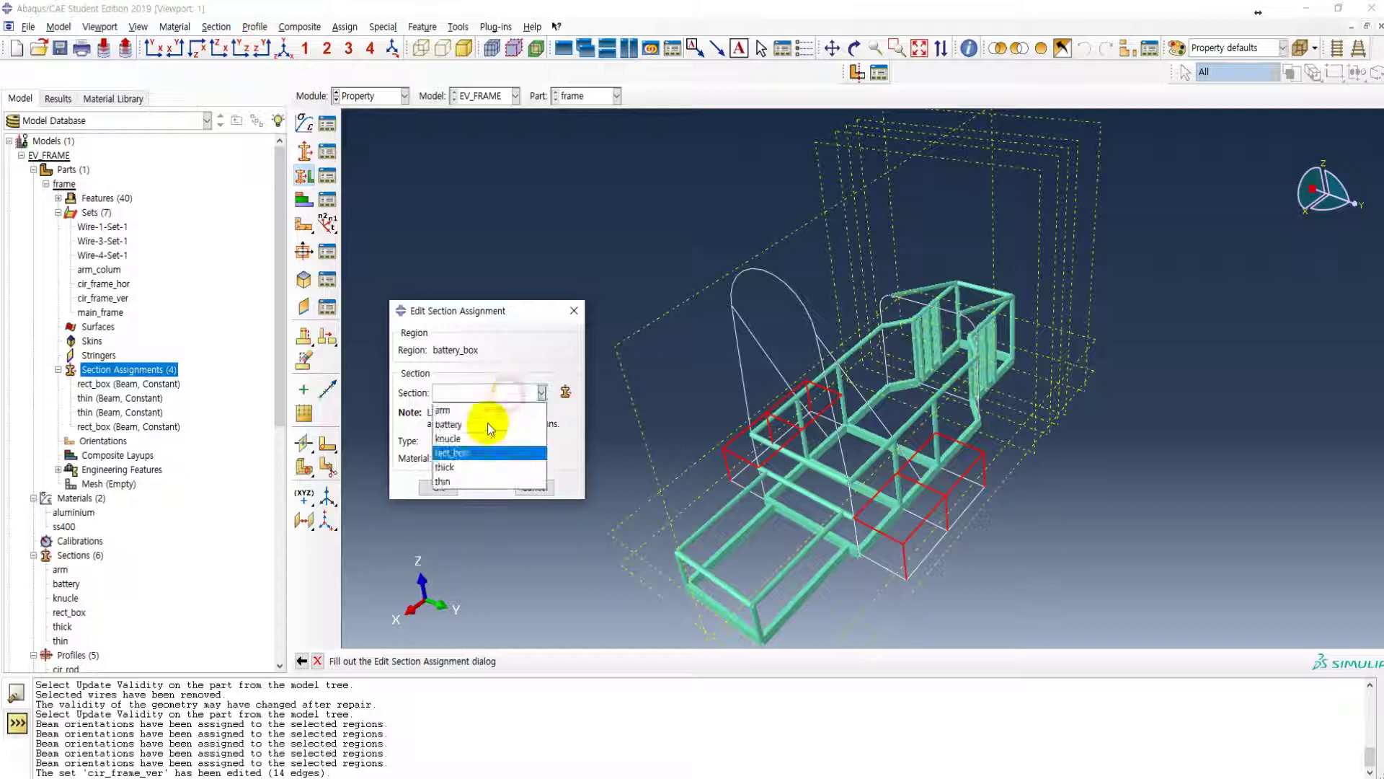
click(461, 480)
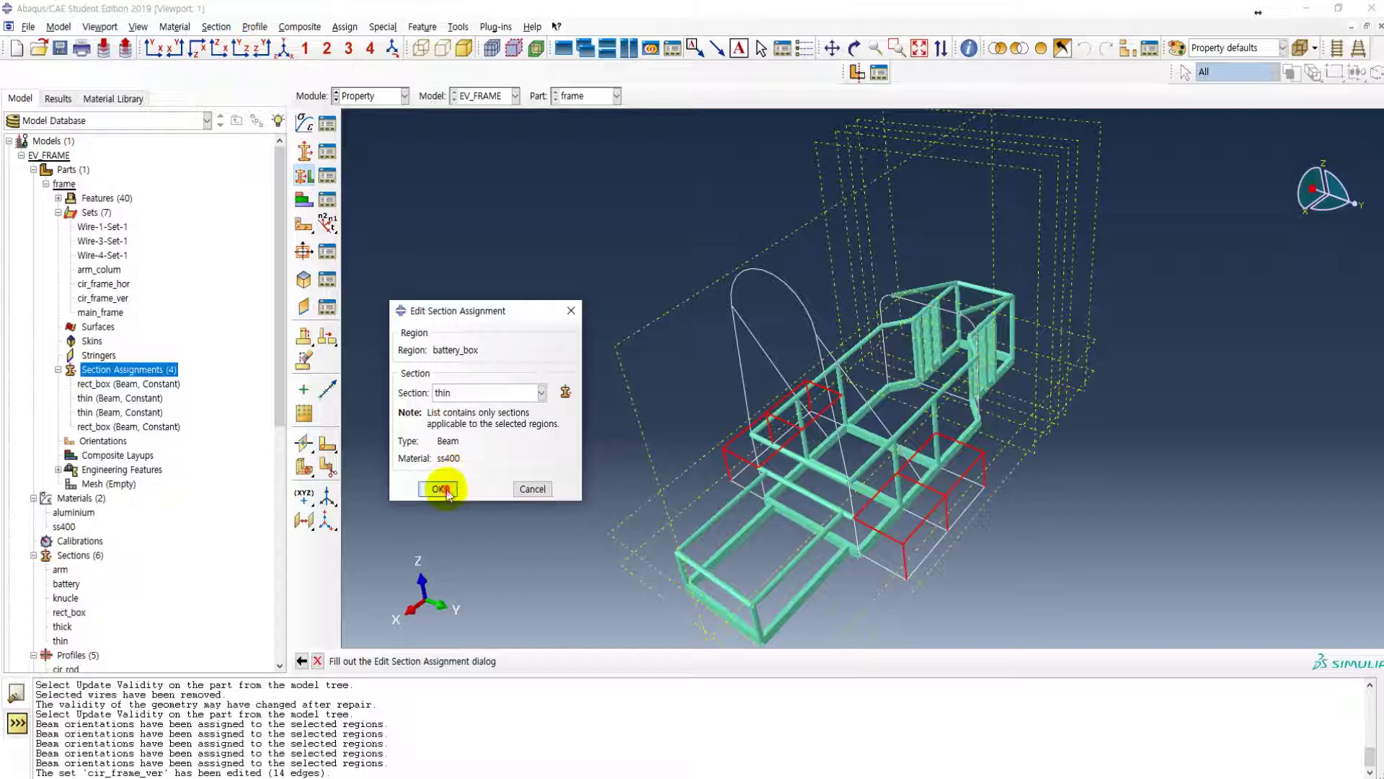
click(439, 488)
- Assign a beam orientation to the battery_box set with an approximate n1 direction of 0,0,1
click(327, 223)
click(1278, 662)
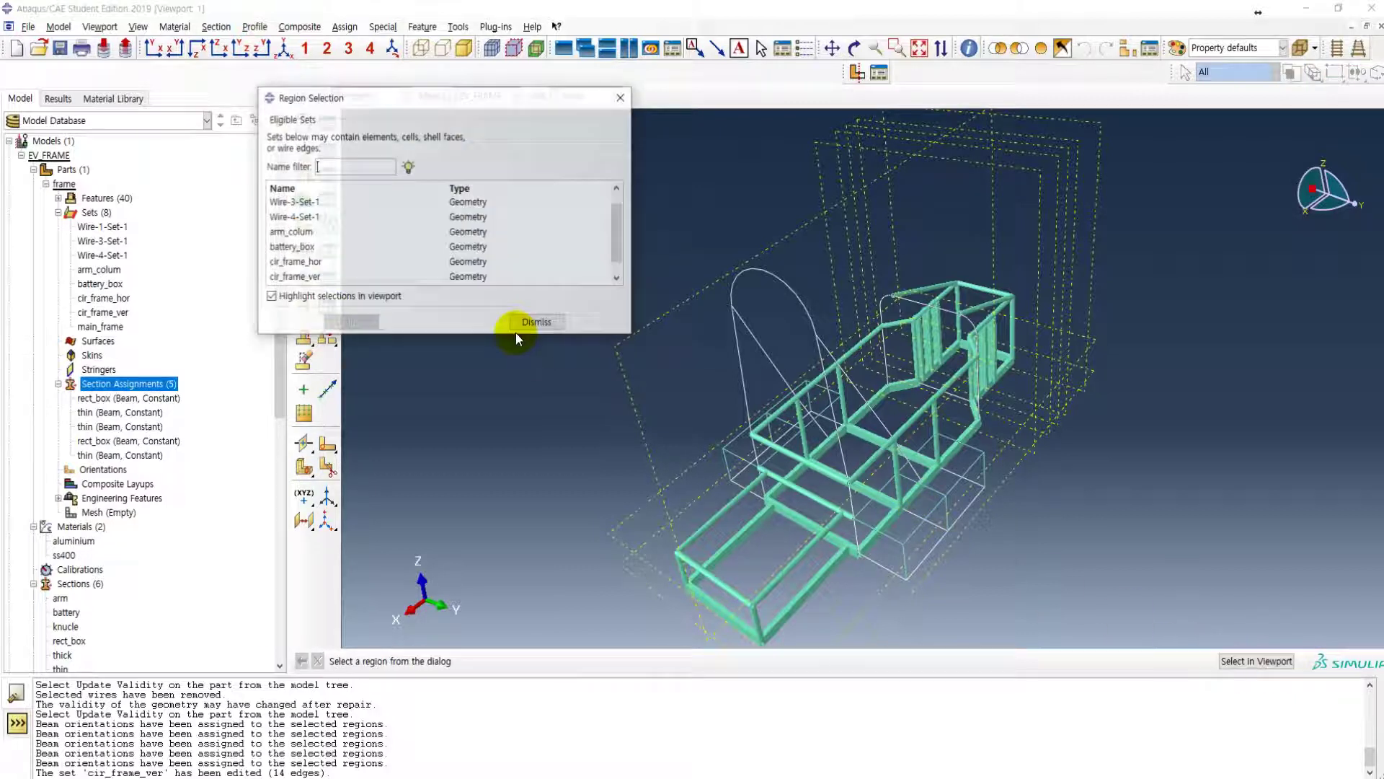
click(304, 248)
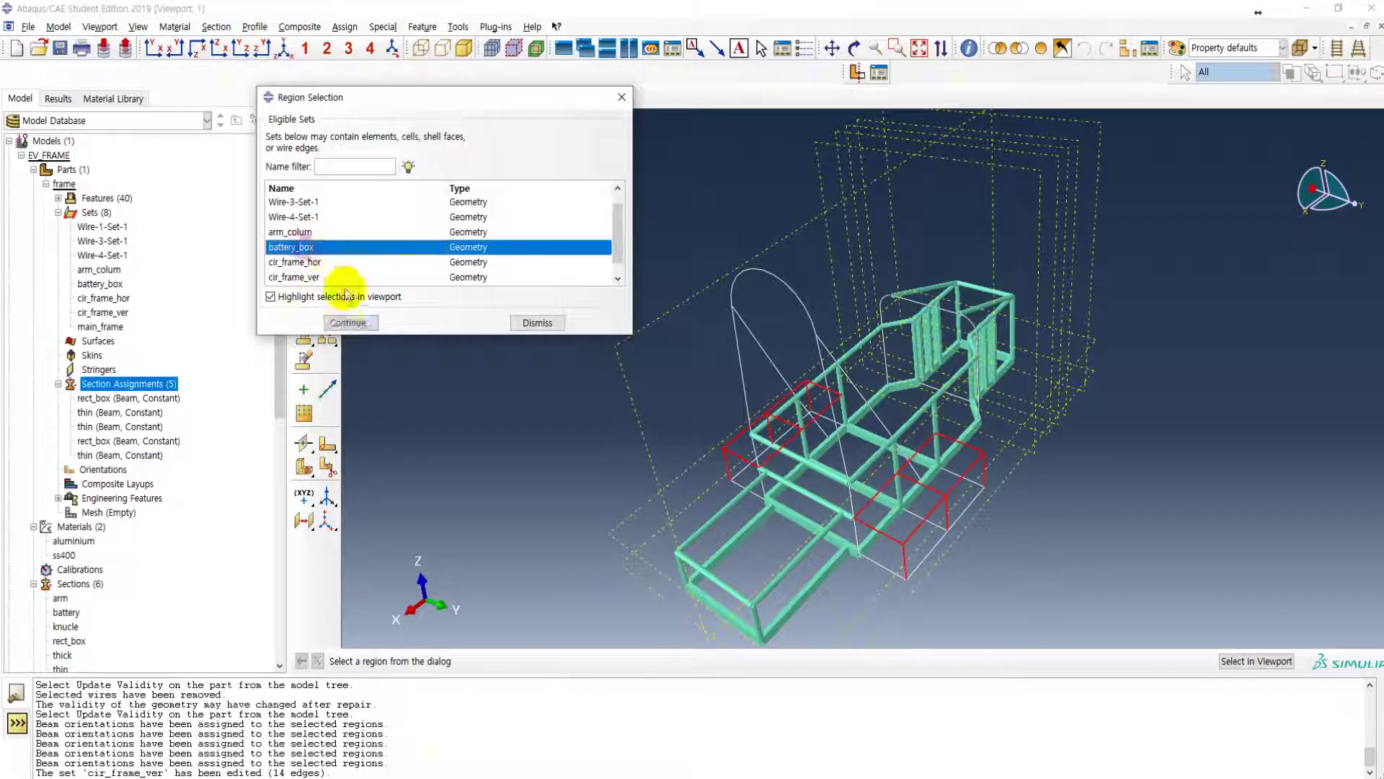
click(350, 322)
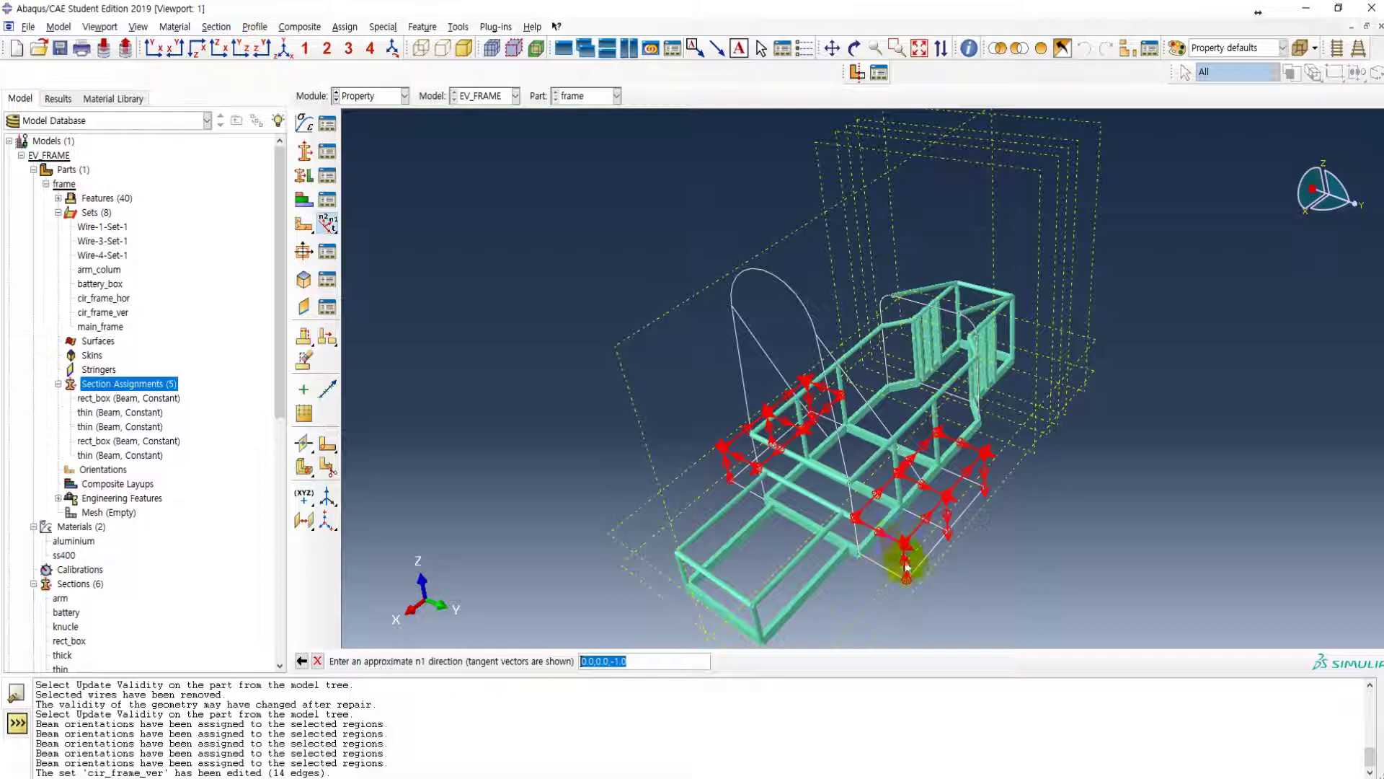
text(0,0,1)
key(Return)
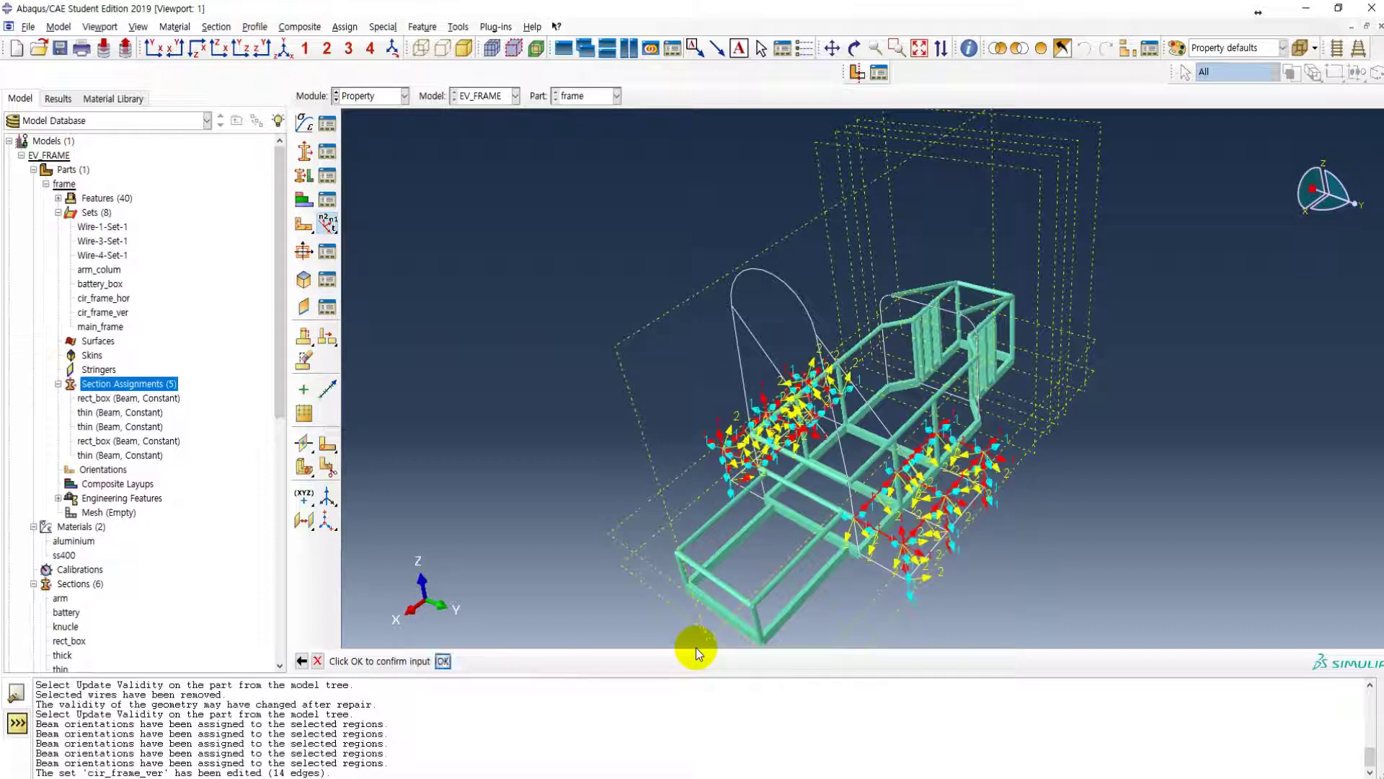
click(442, 661)
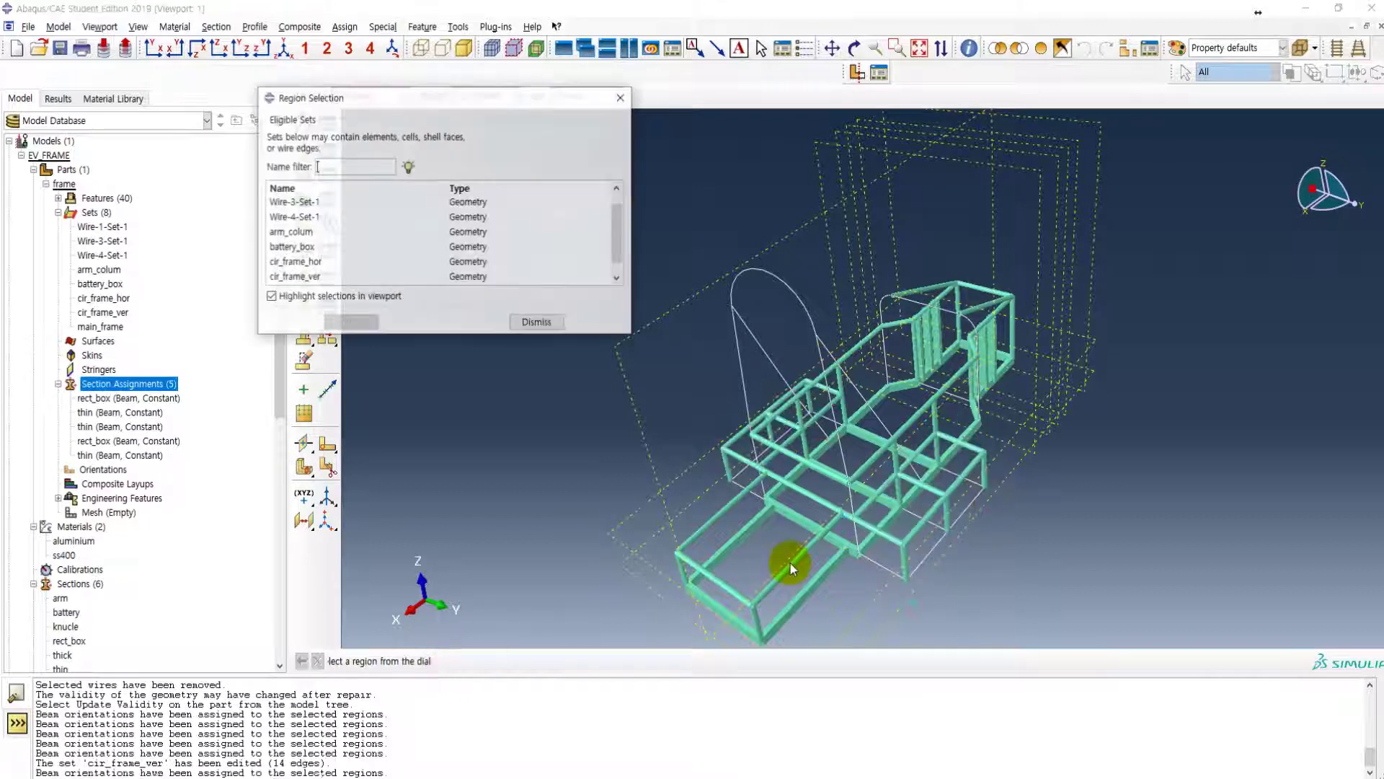
click(552, 323)
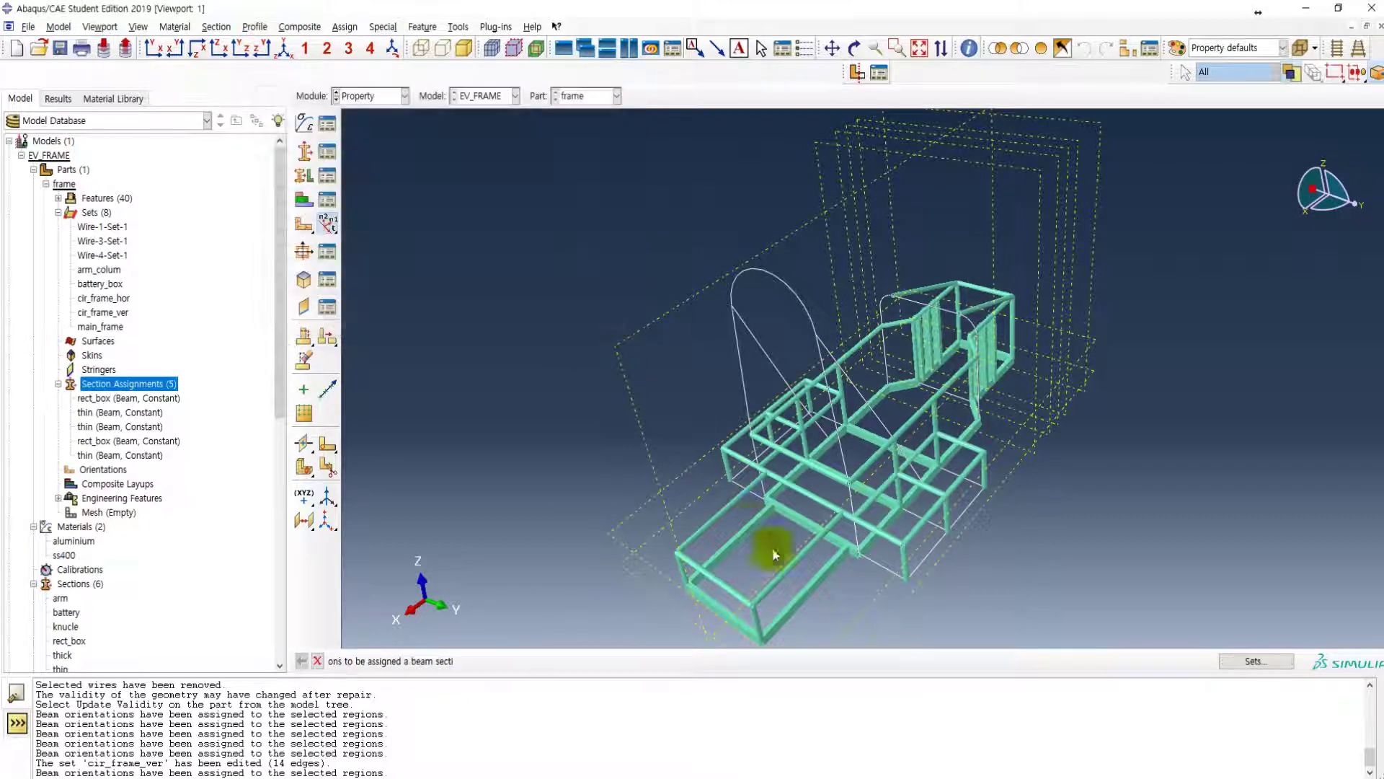
- Edit the main_frame set to add the bottom rails of the battery boxes on both sides of the frame
scroll(915, 568, up, 6)
ctrl+alt+drag(867, 460, 747, 454)
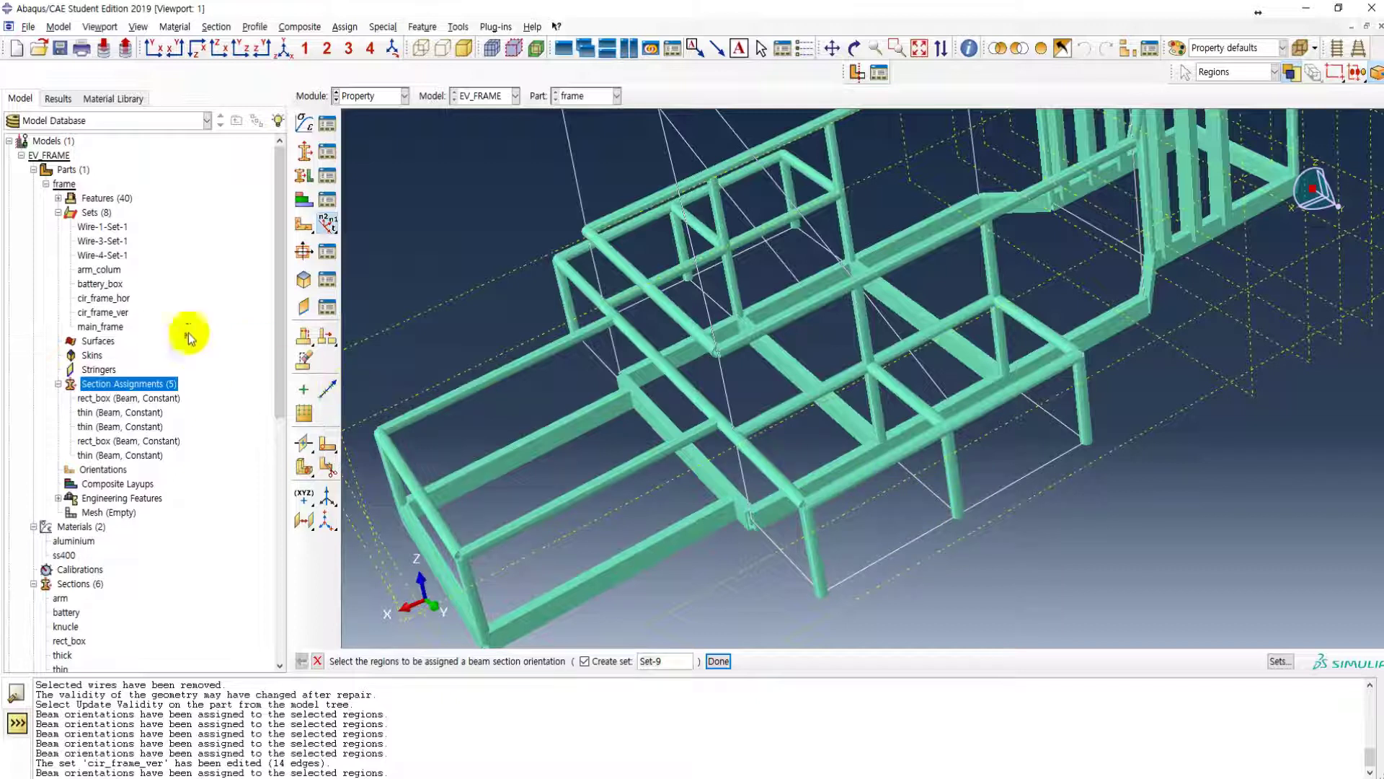
click(108, 328)
double_click(113, 332)
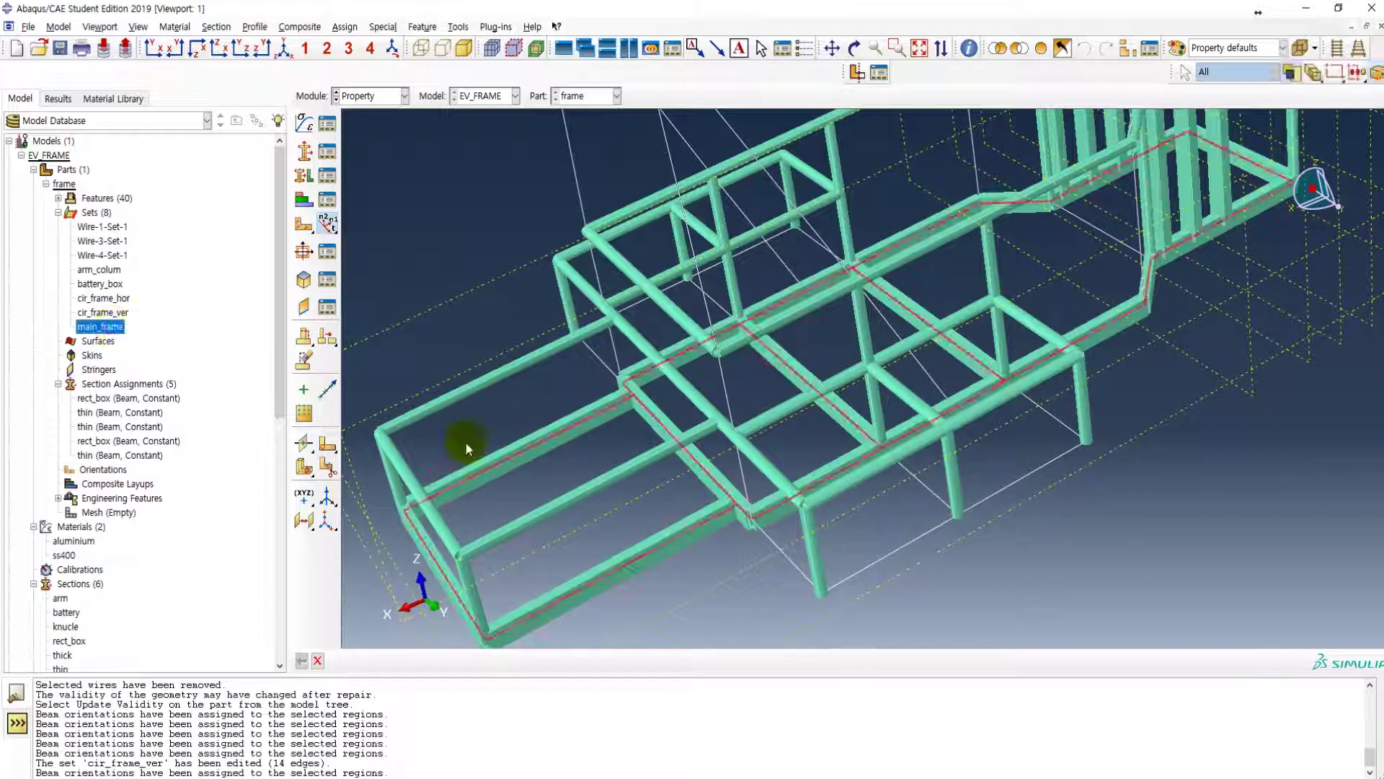
shift+click(879, 561)
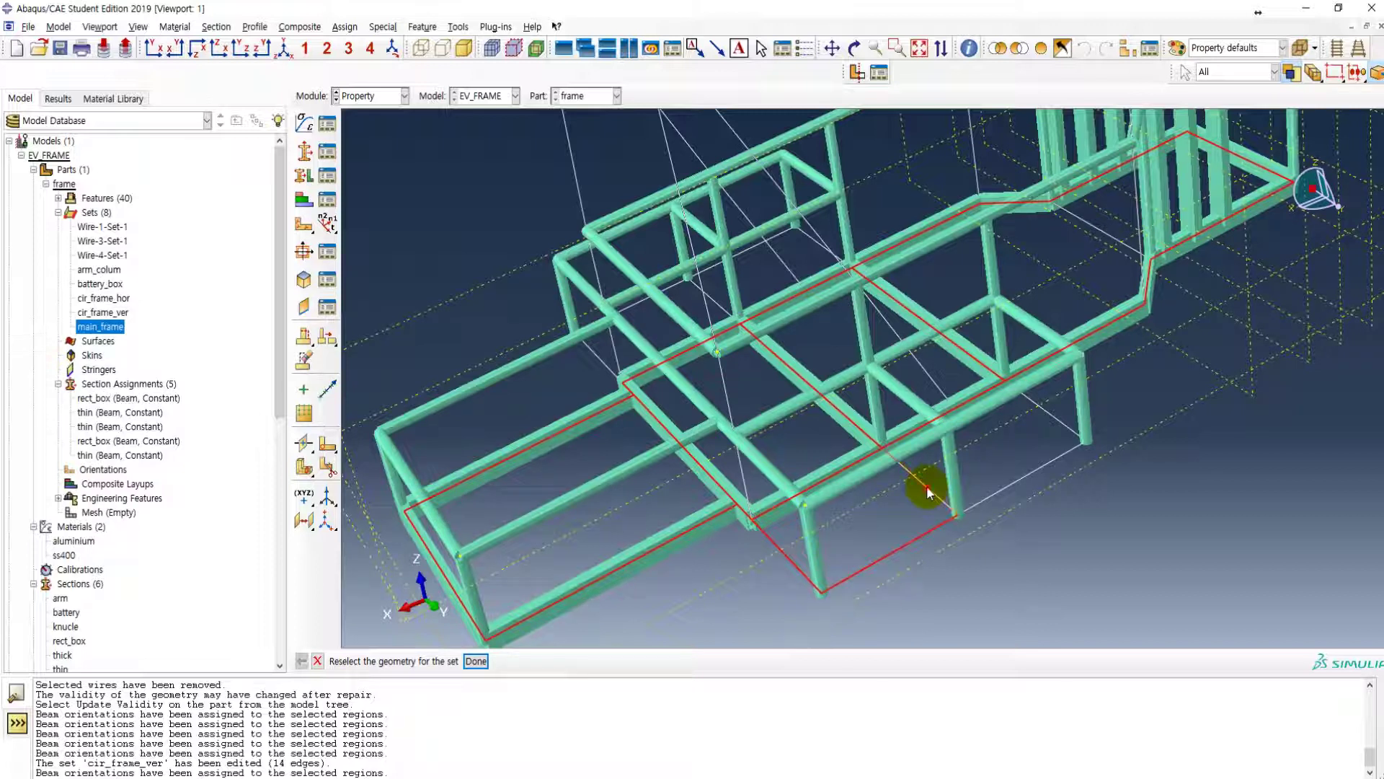
shift+click(996, 491)
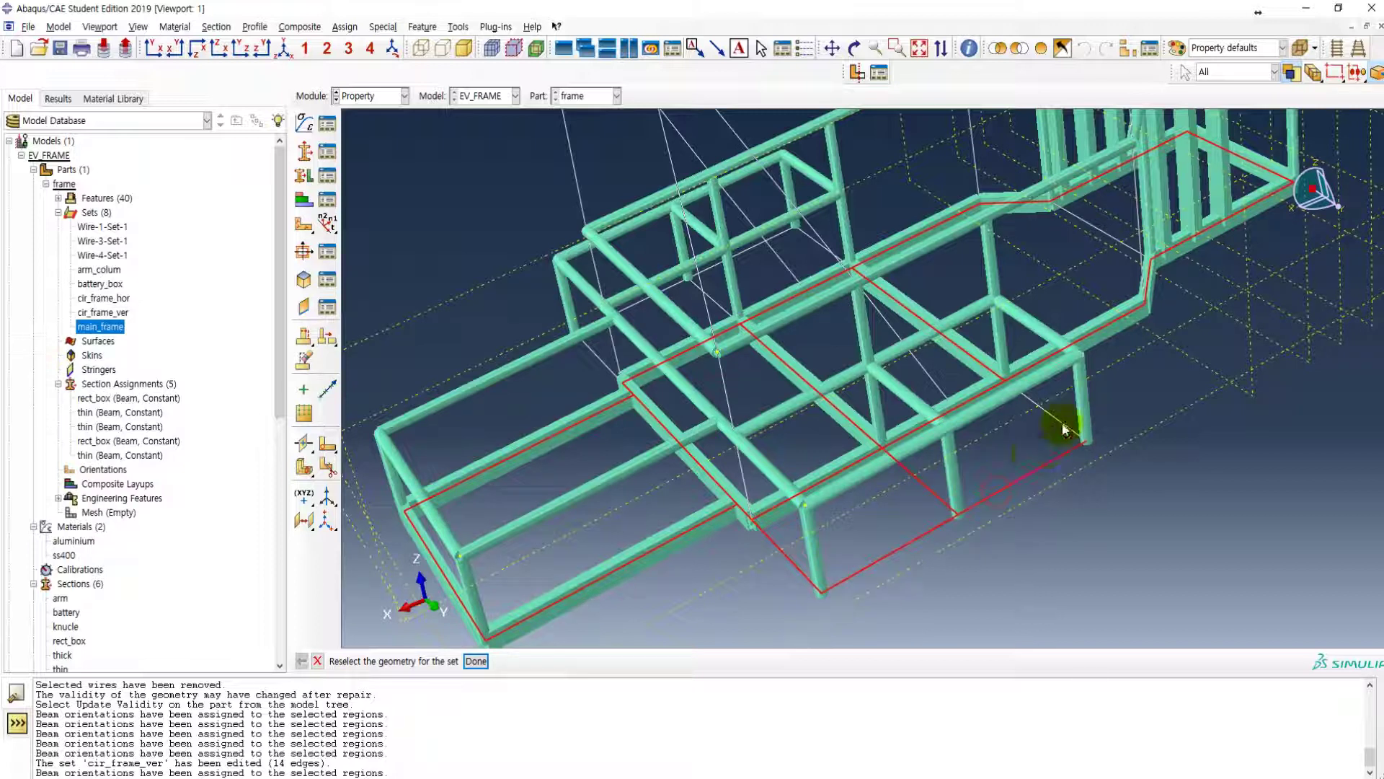
shift+click(605, 364)
shift+click(632, 308)
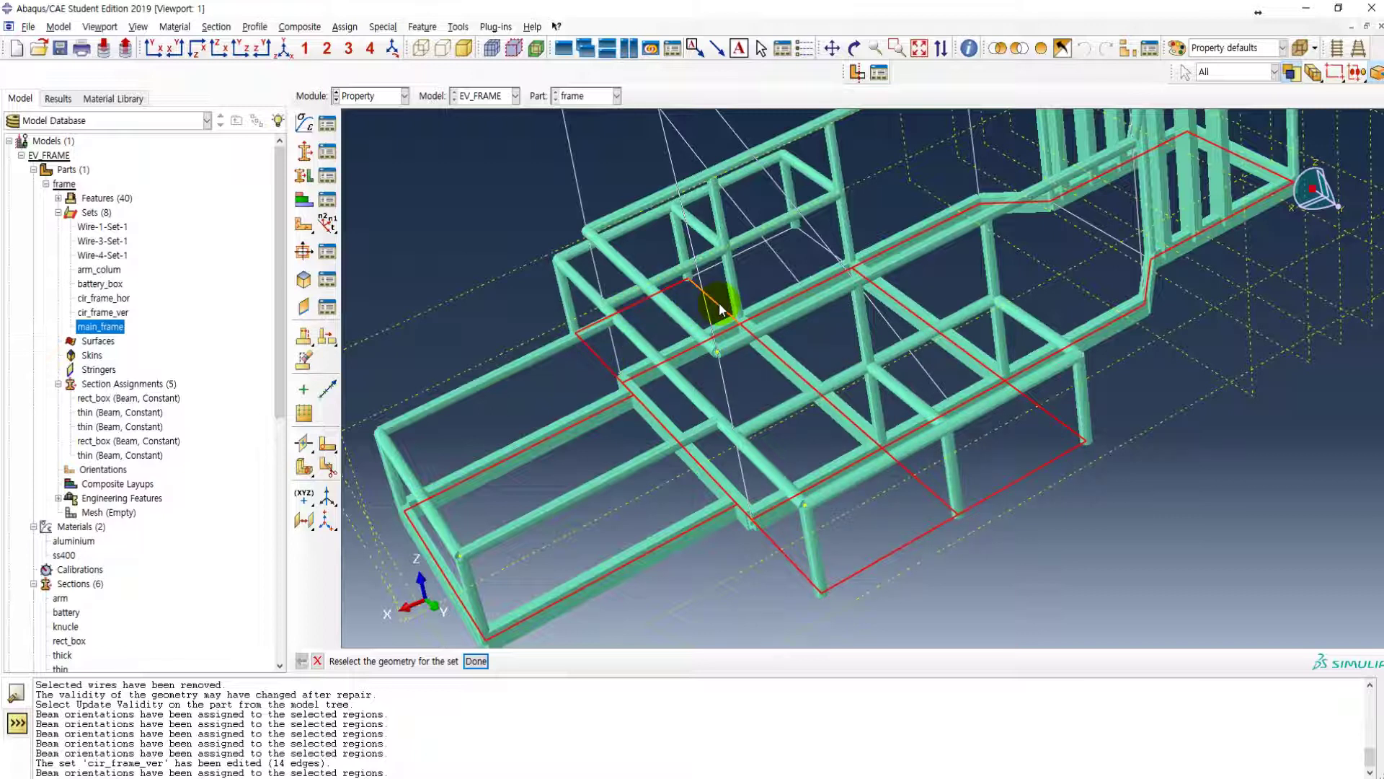
shift+click(716, 268)
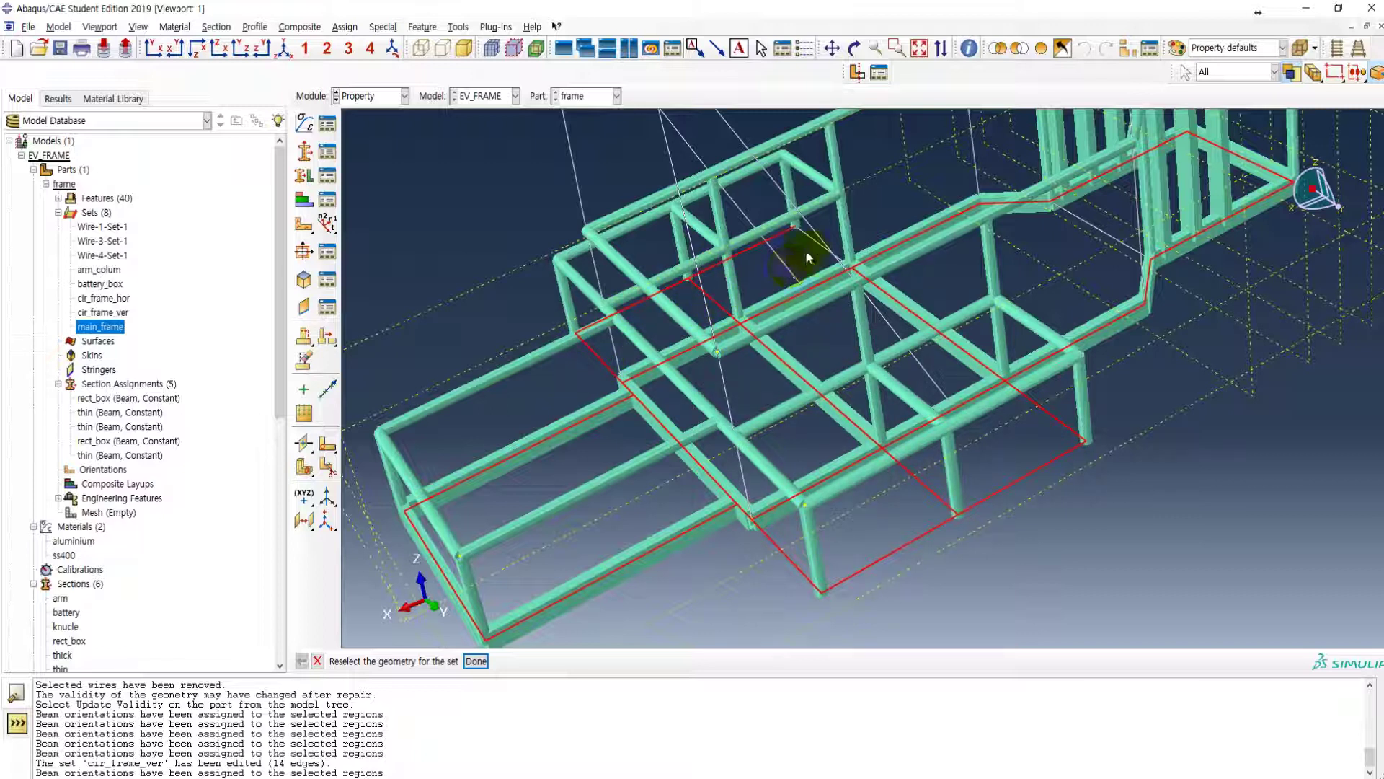
click(475, 661)
- Examine the reference member sets in 3D_car_frame.pdf, especially the front and rear hoop sets, and return to Abaqus/CAE
ctrl+alt+drag(764, 478, 829, 353)
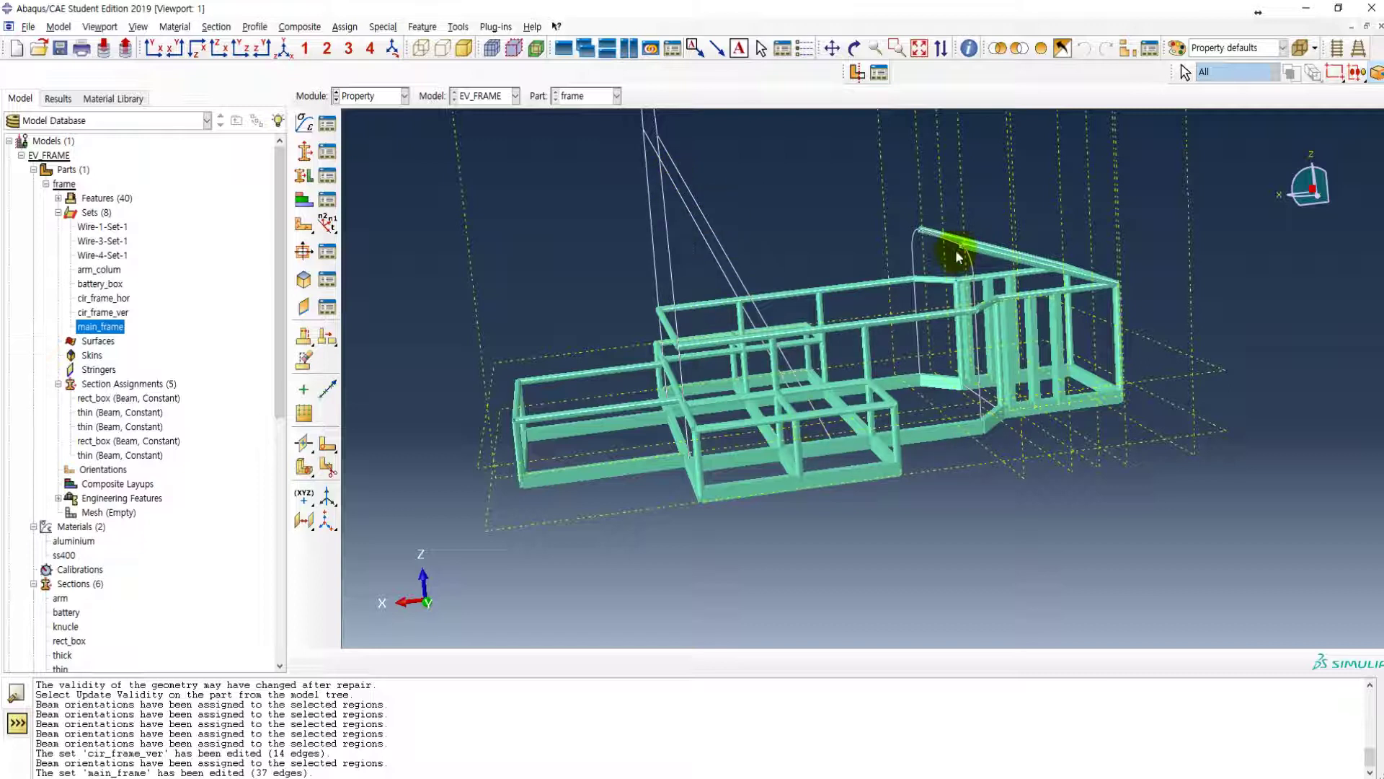
scroll(876, 529, down, 2)
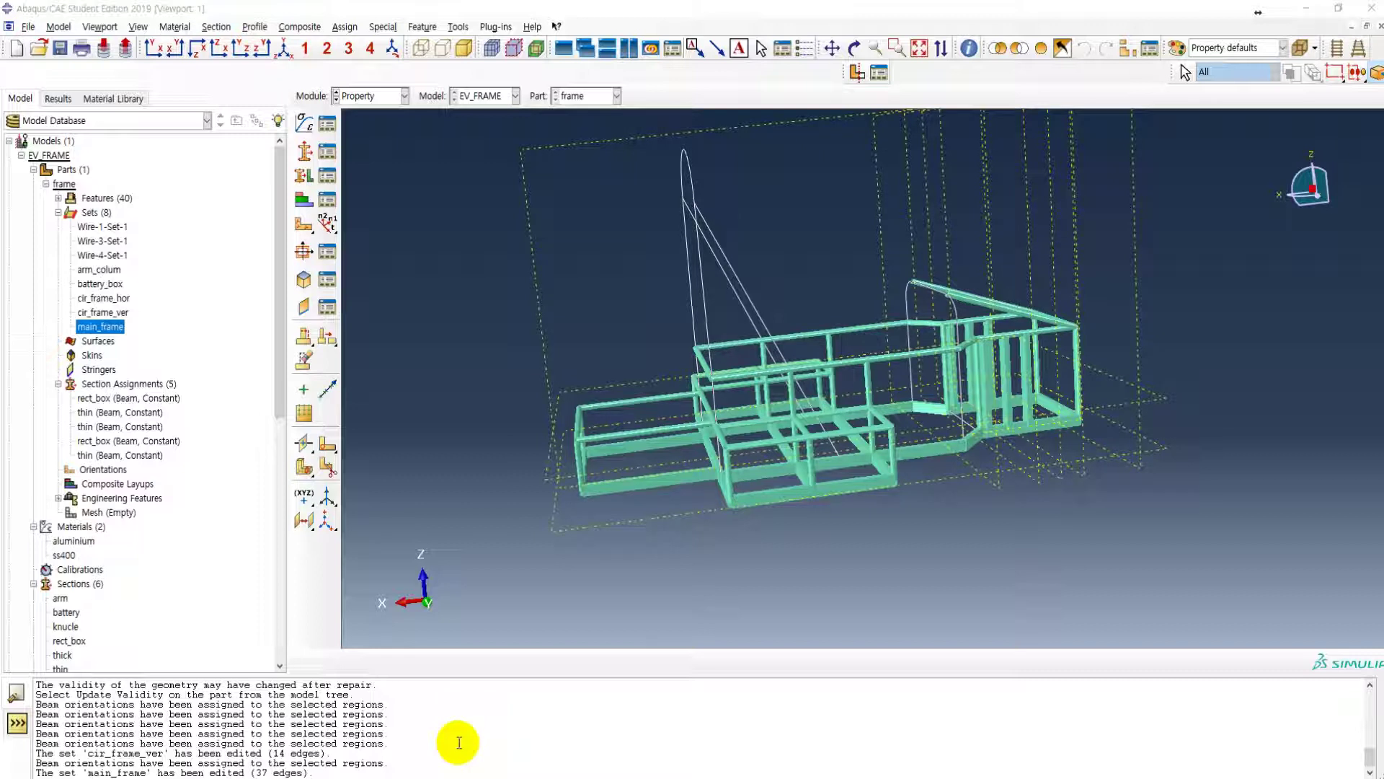
key(alt+Tab)
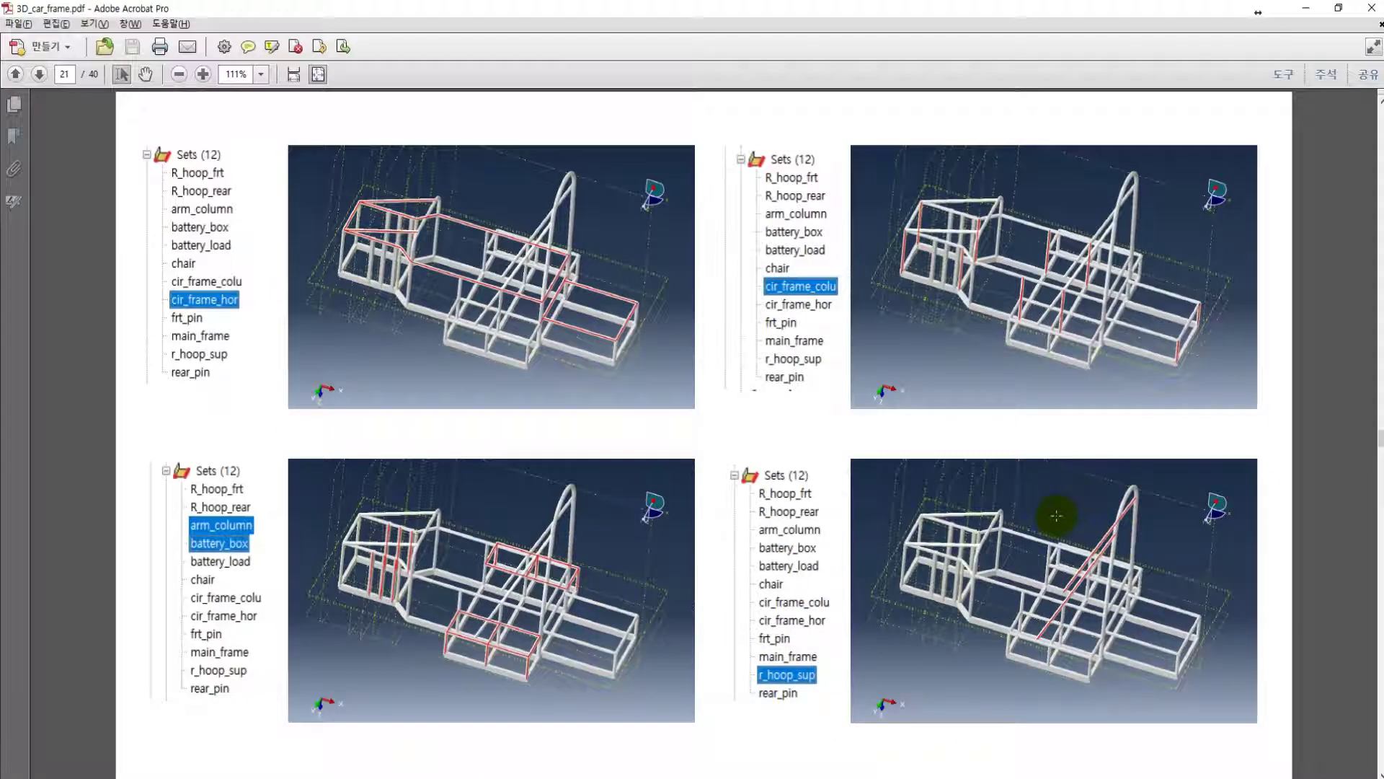
scroll(1056, 516, down, 1)
scroll(988, 528, up, 2)
scroll(993, 529, down, 1)
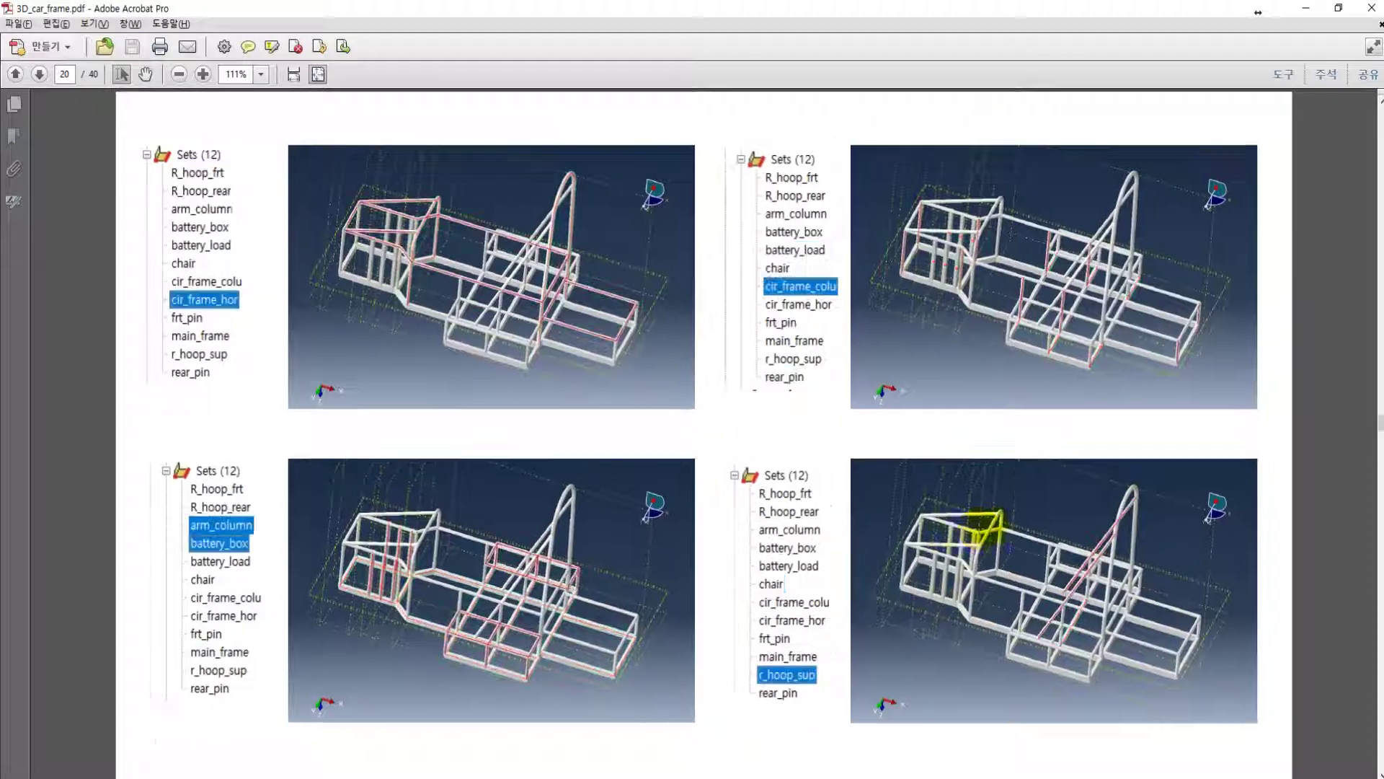
scroll(789, 653, down, 1)
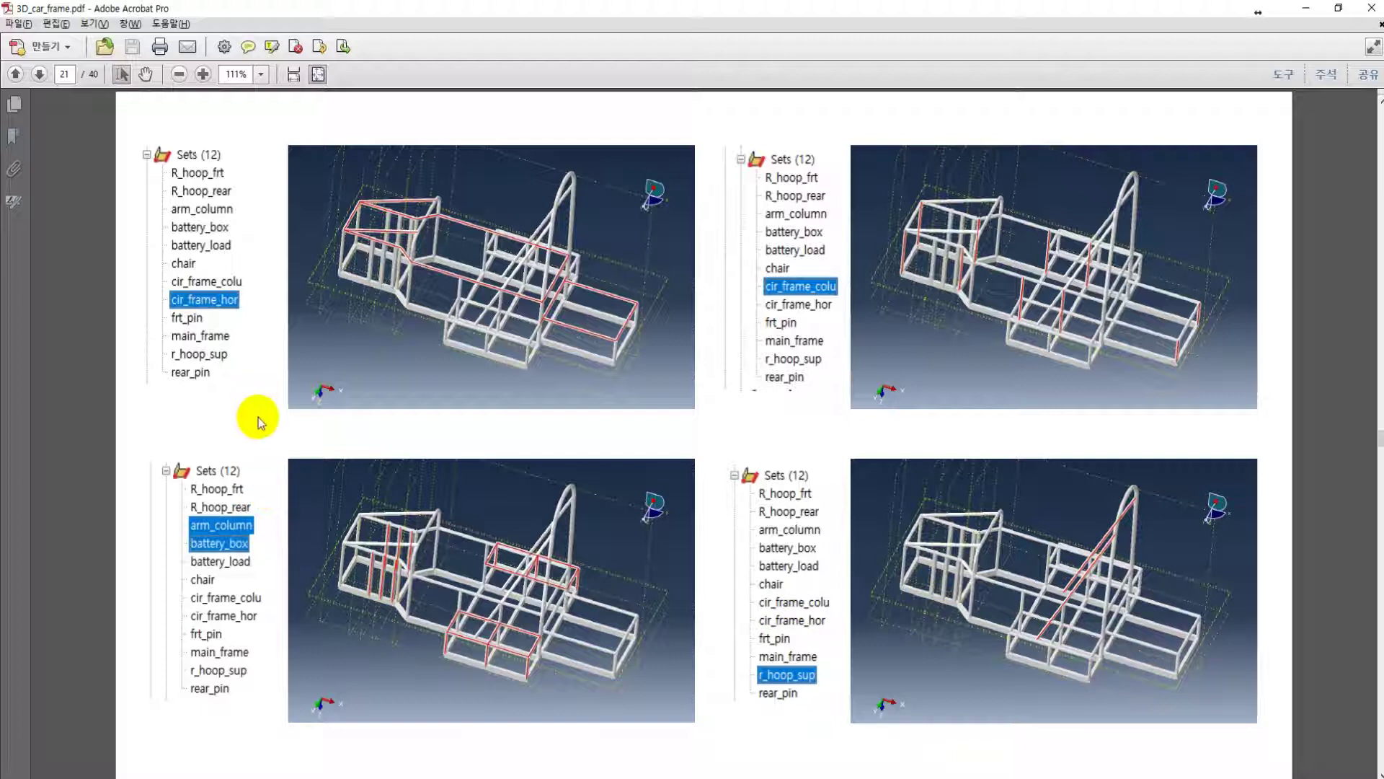
scroll(261, 422, up, 1)
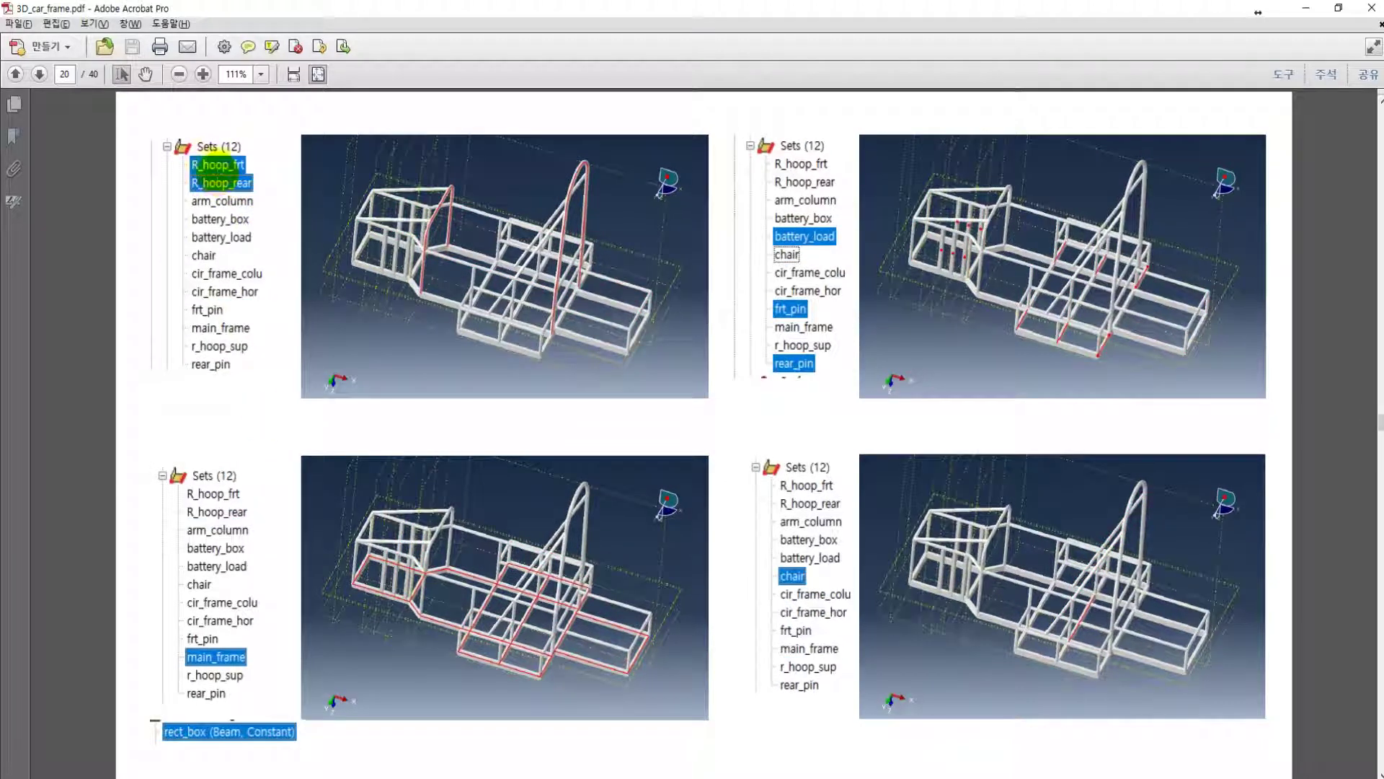
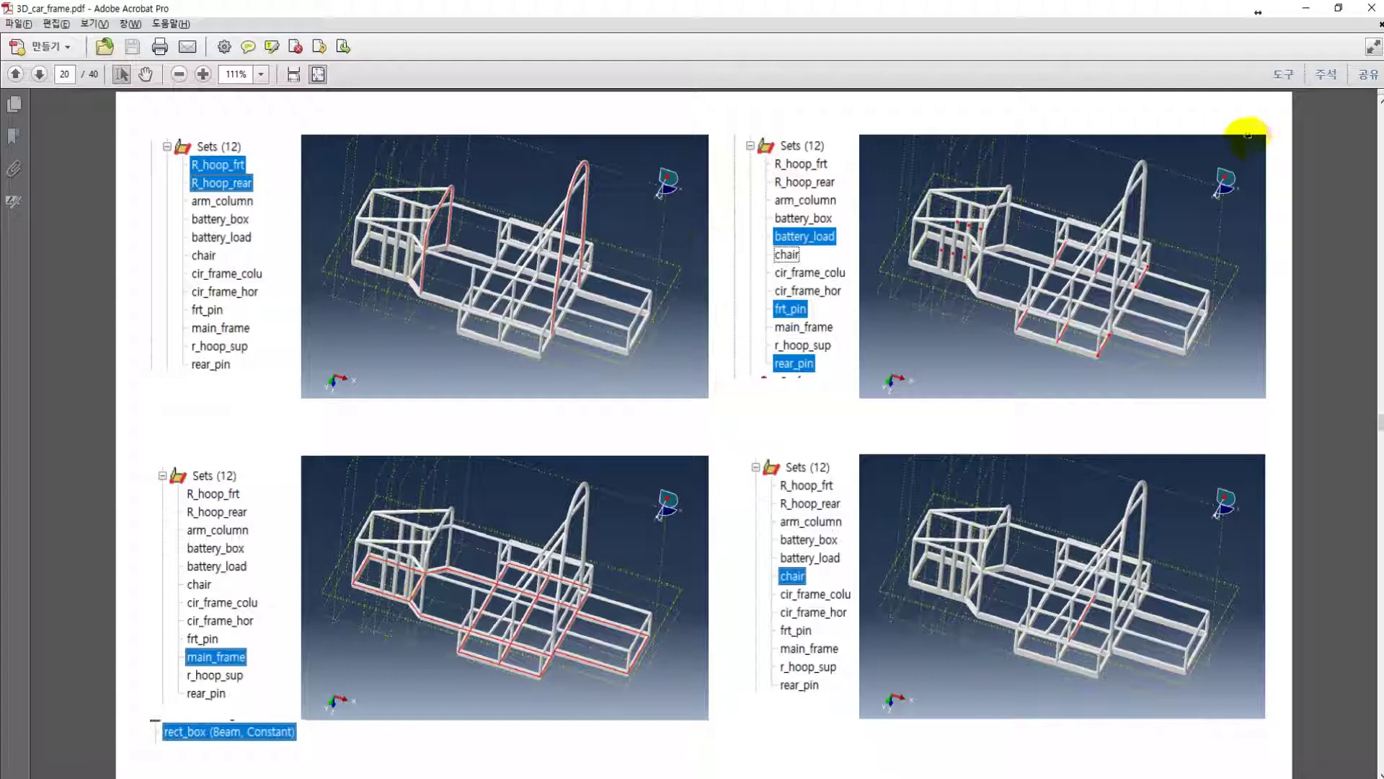
click(1307, 12)
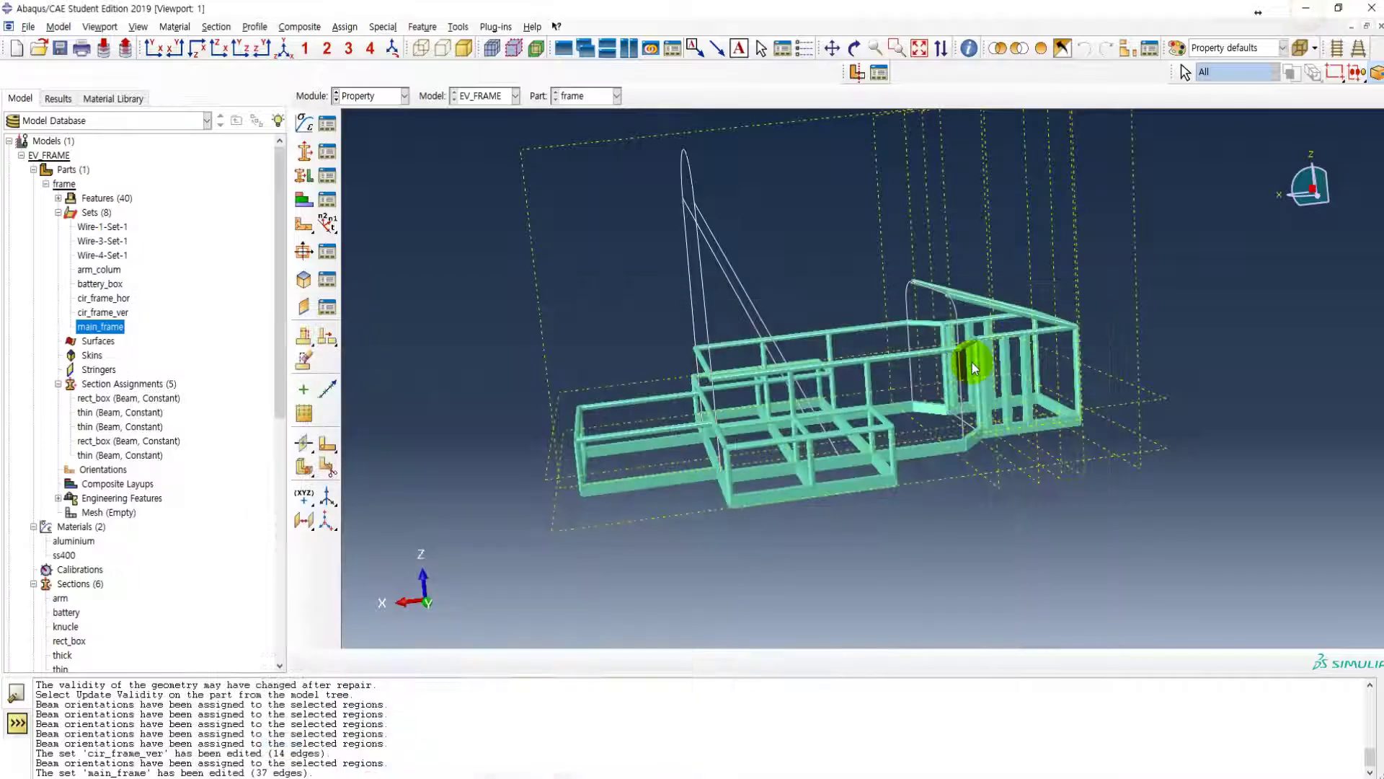
- Start a section assignment that creates a set named frt_roll and select all edges of the front roll hoop
double_click(116, 384)
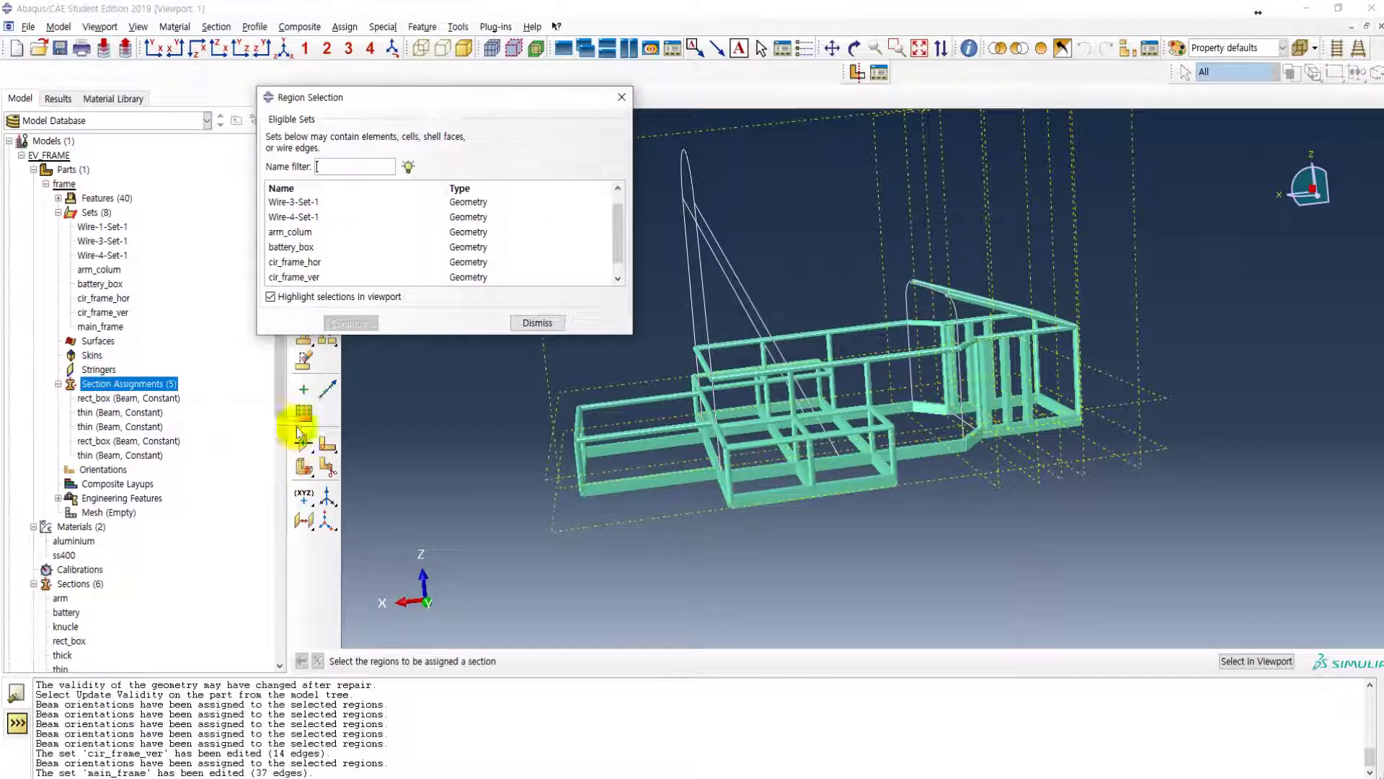
click(537, 321)
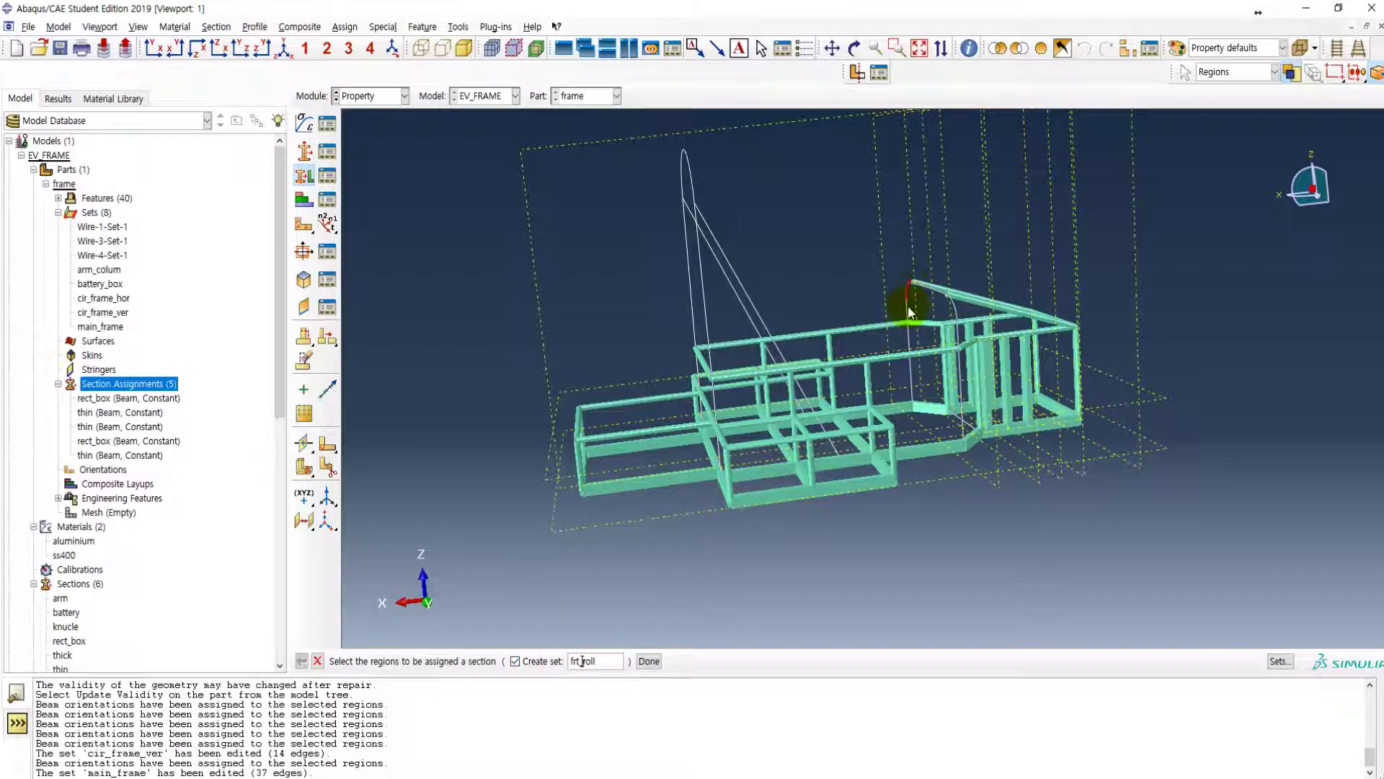
click(910, 342)
click(959, 361)
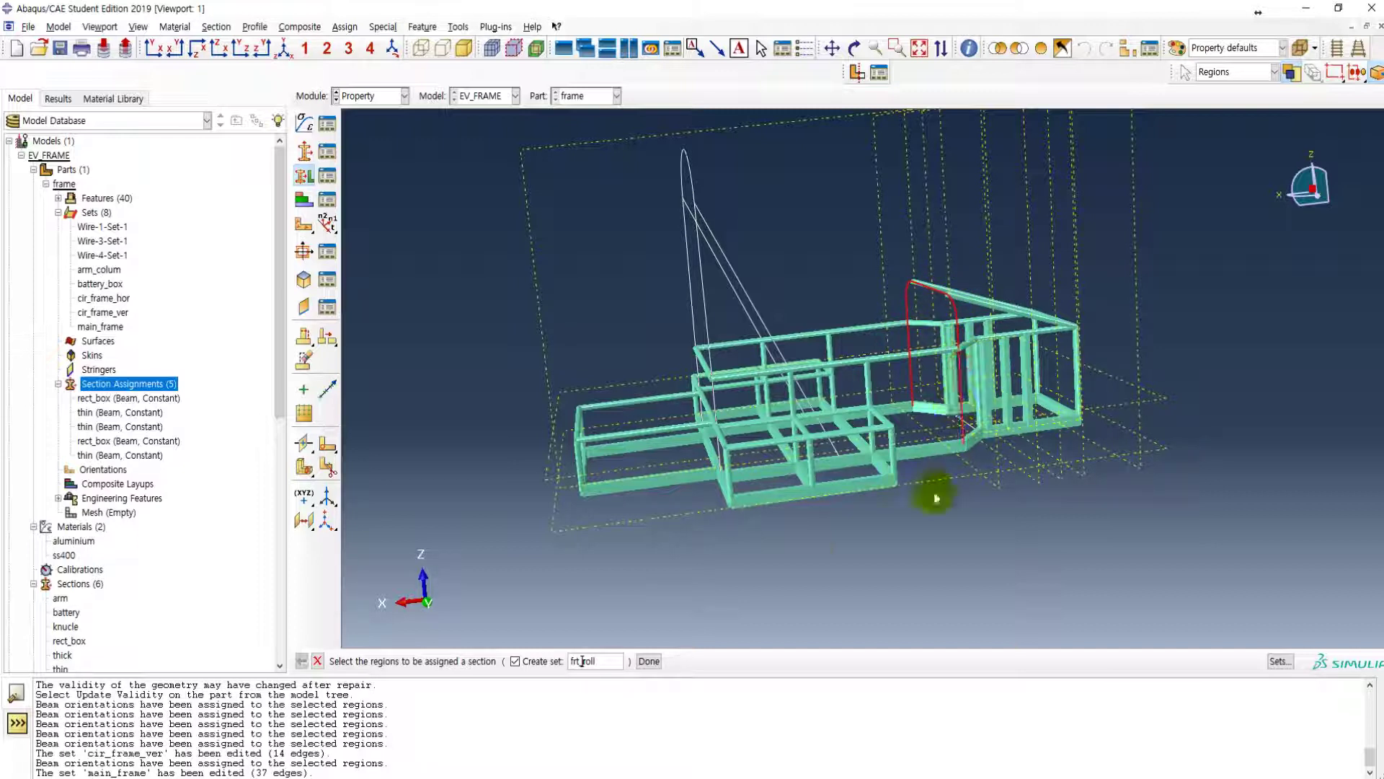
- Confirm the front hoop selection and assign the thin beam section to frt_roll
click(649, 661)
click(542, 393)
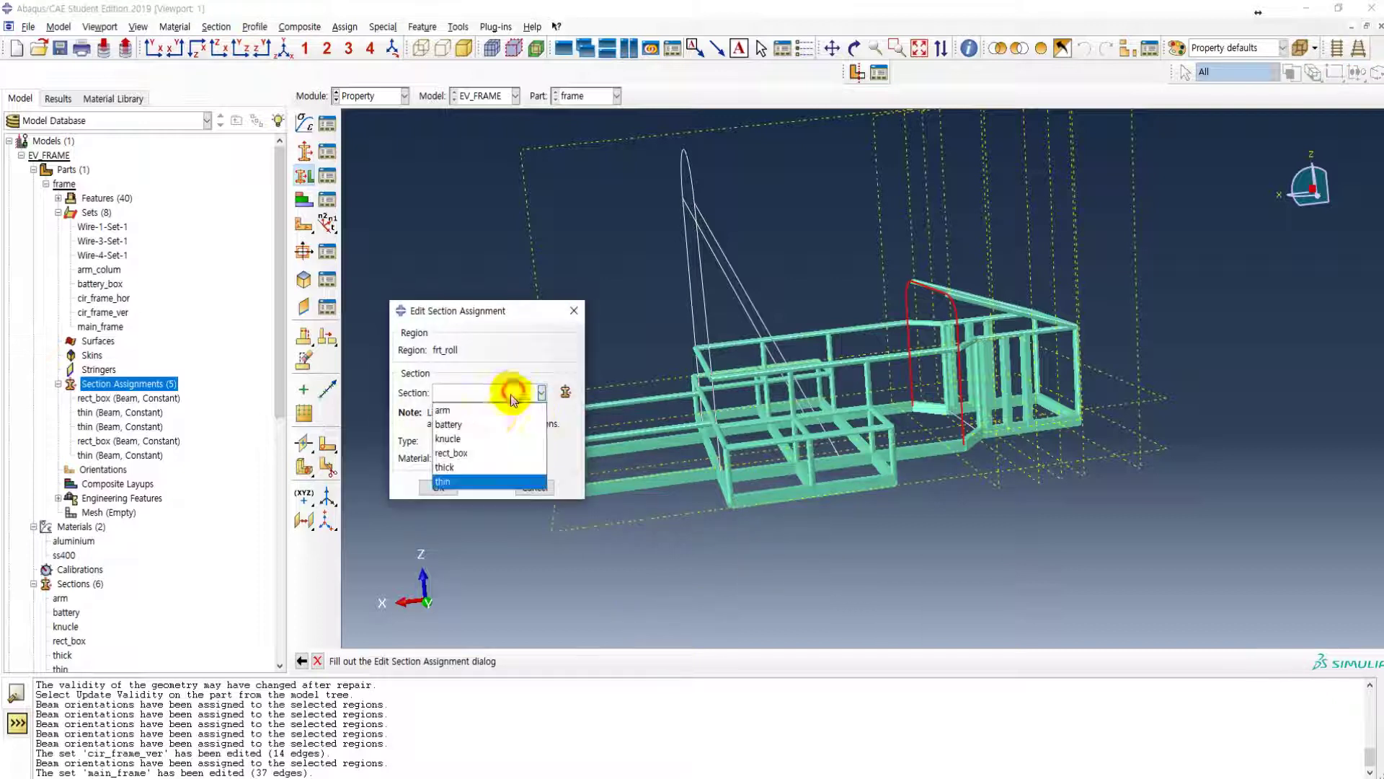
click(461, 481)
click(438, 488)
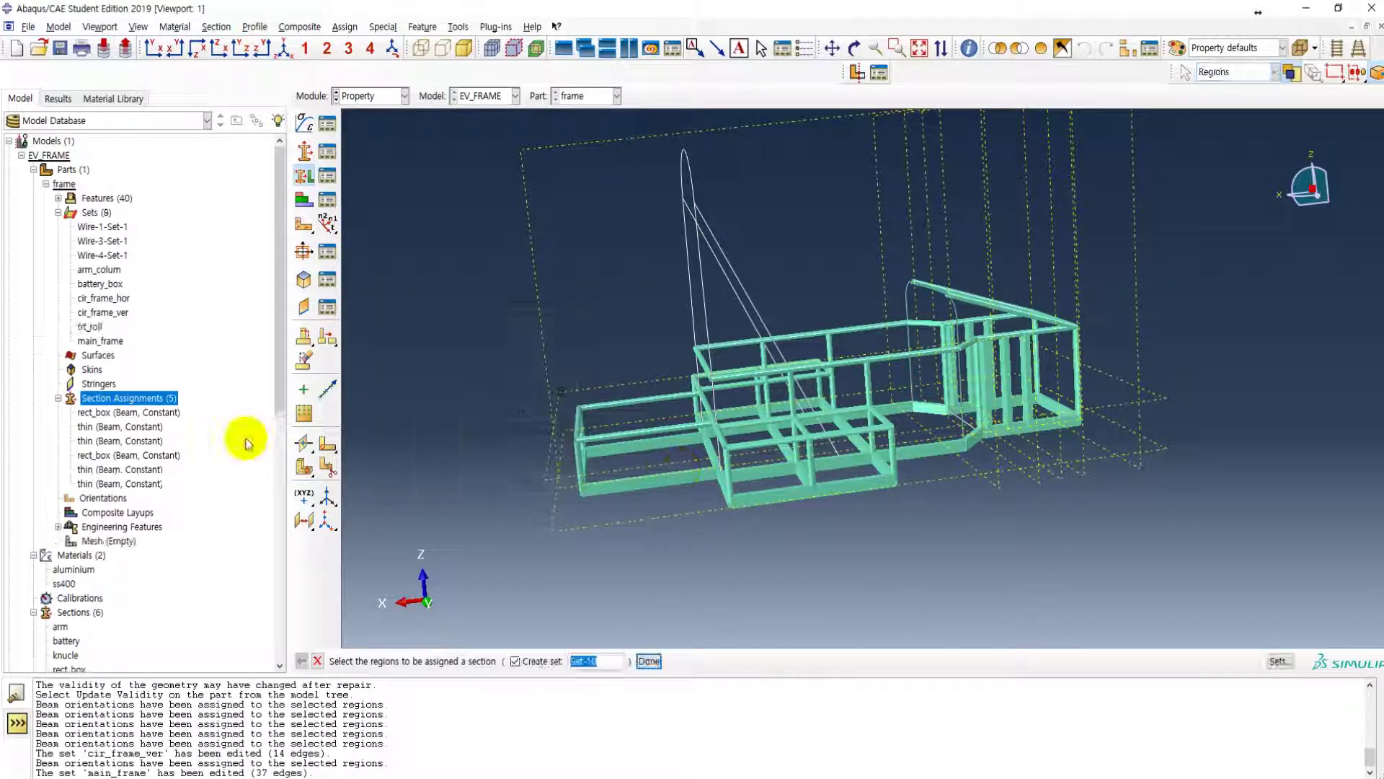
- Assign a beam section orientation to the frt_roll set with an n1 direction of 1,0,0
click(1280, 661)
scroll(307, 248, down, 2)
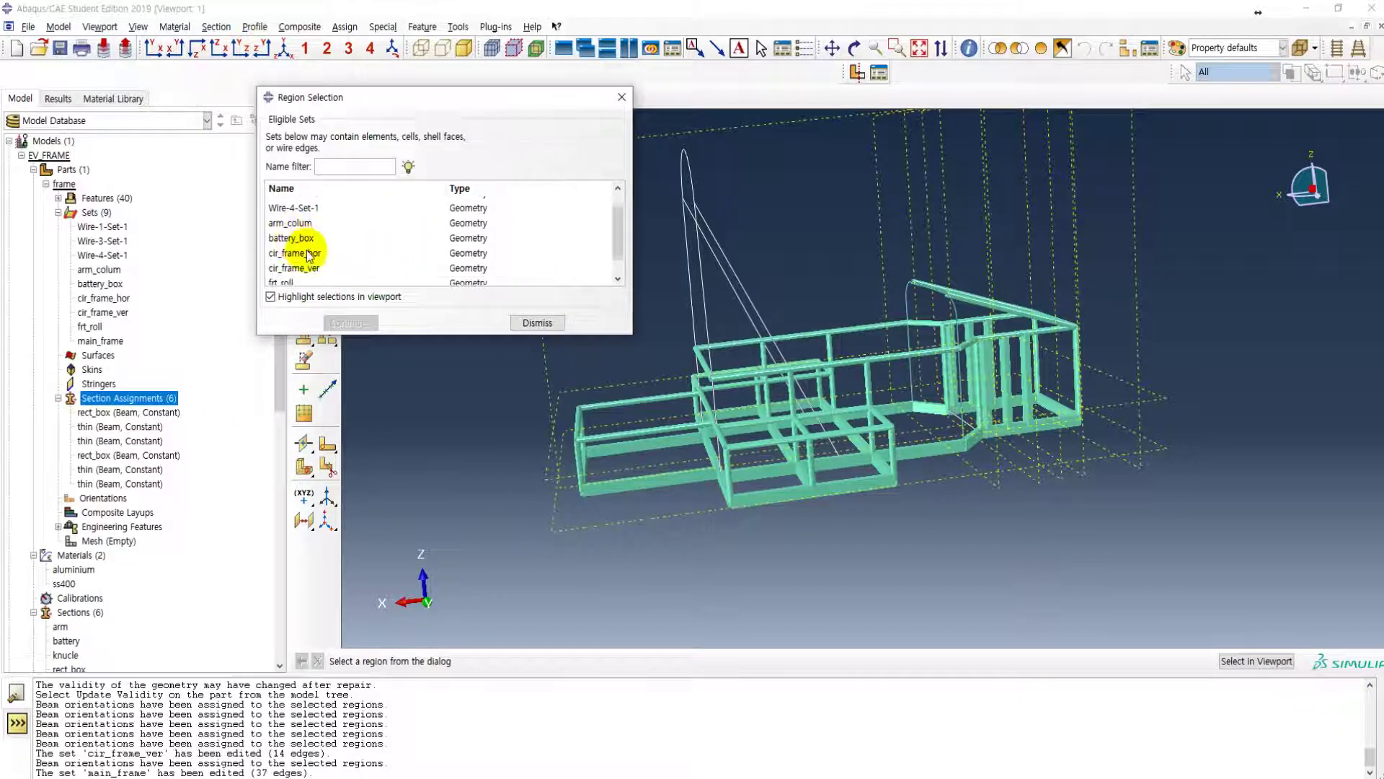
click(292, 262)
click(347, 322)
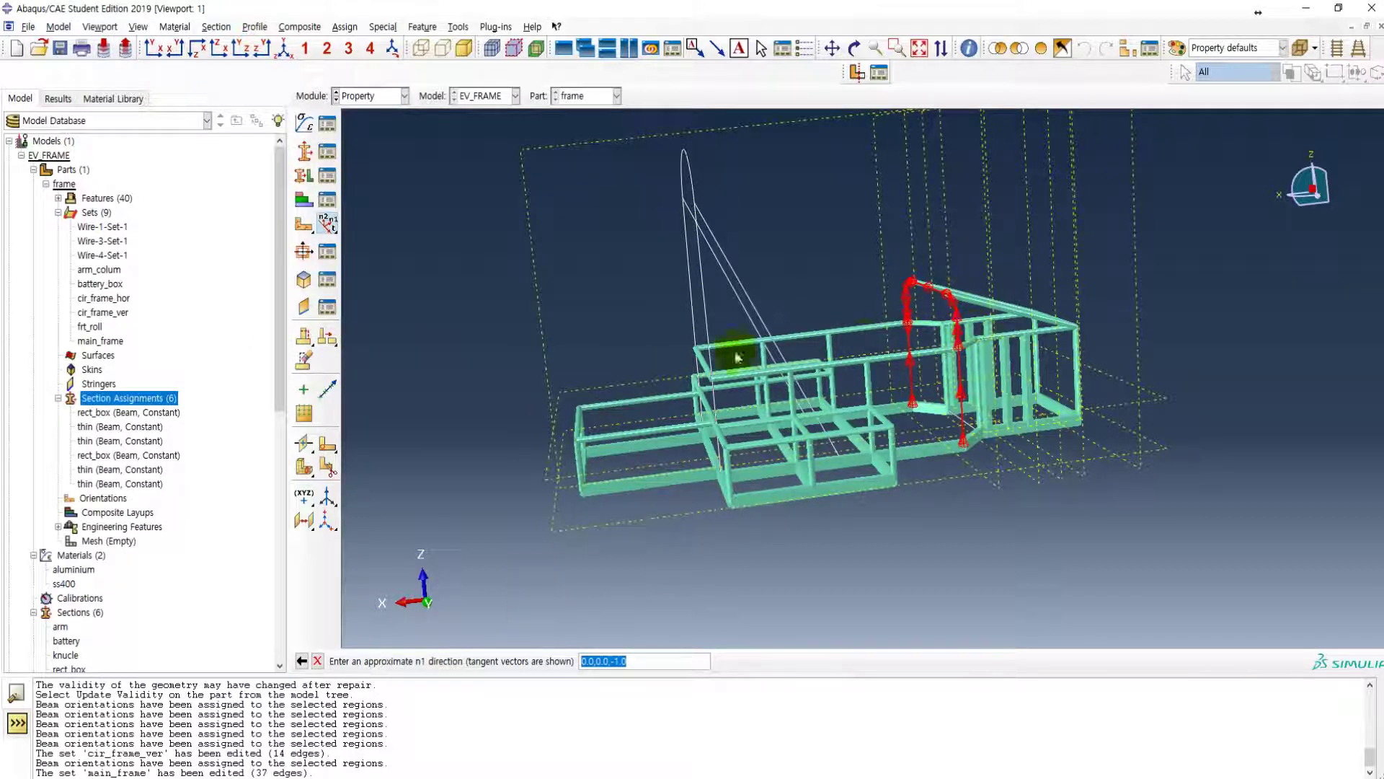
drag(635, 660, 569, 665)
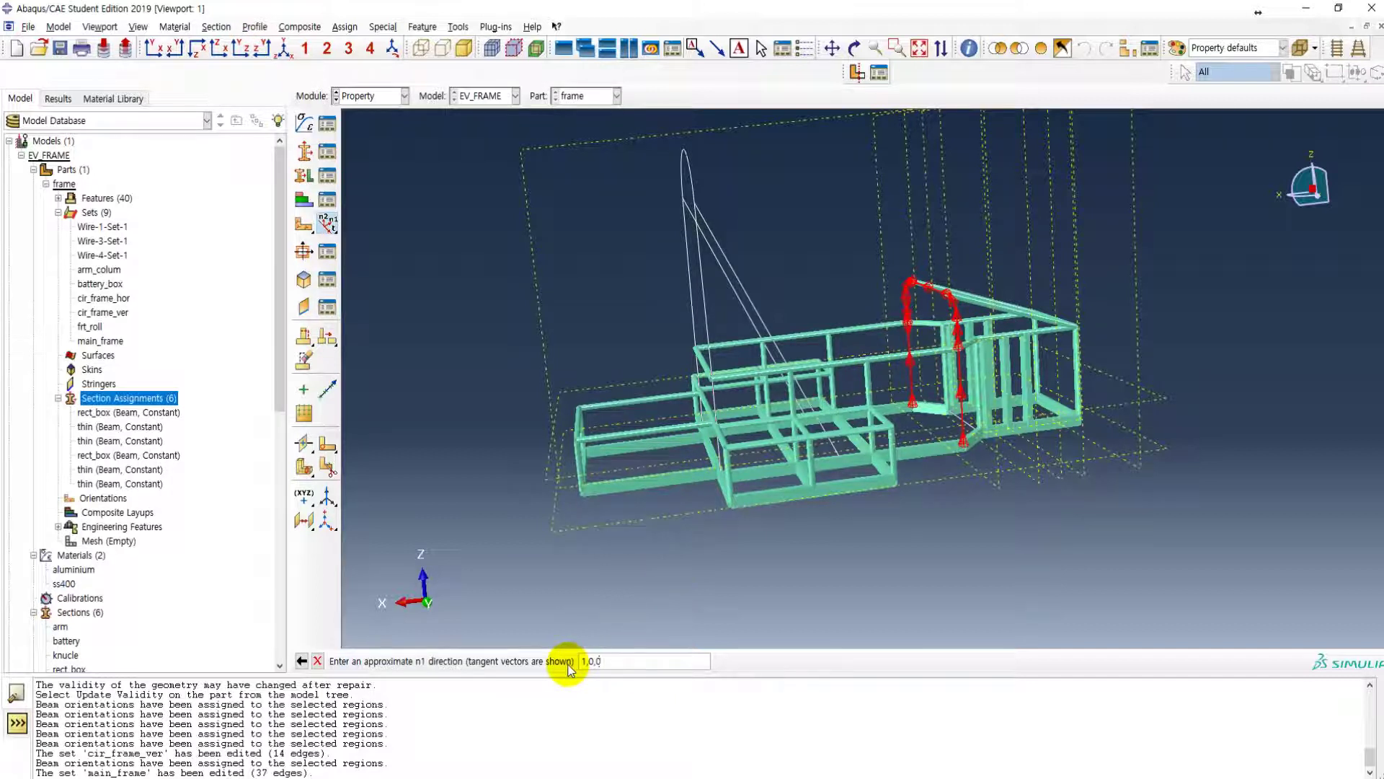
key(Return)
click(443, 662)
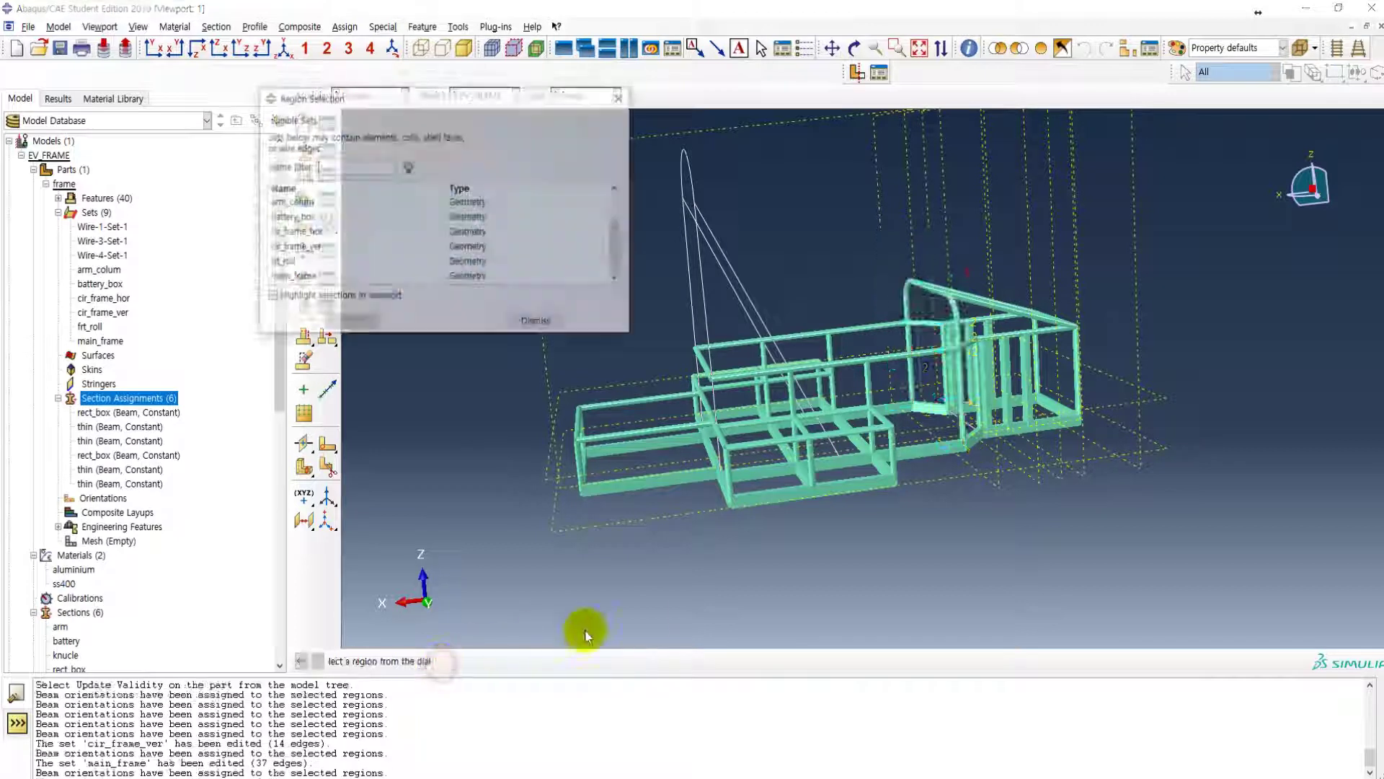
click(534, 322)
ctrl+alt+drag(1018, 413, 759, 387)
click(145, 393)
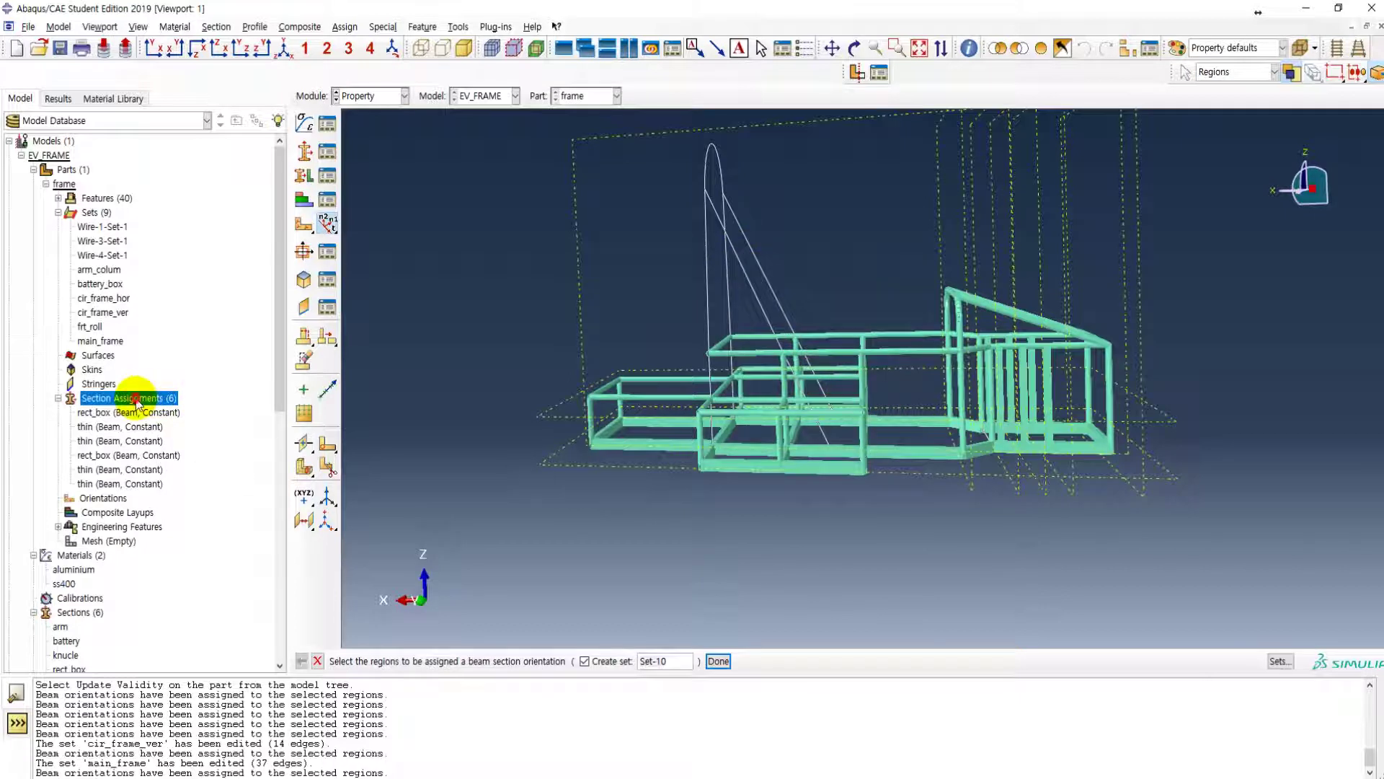
double_click(145, 393)
click(537, 322)
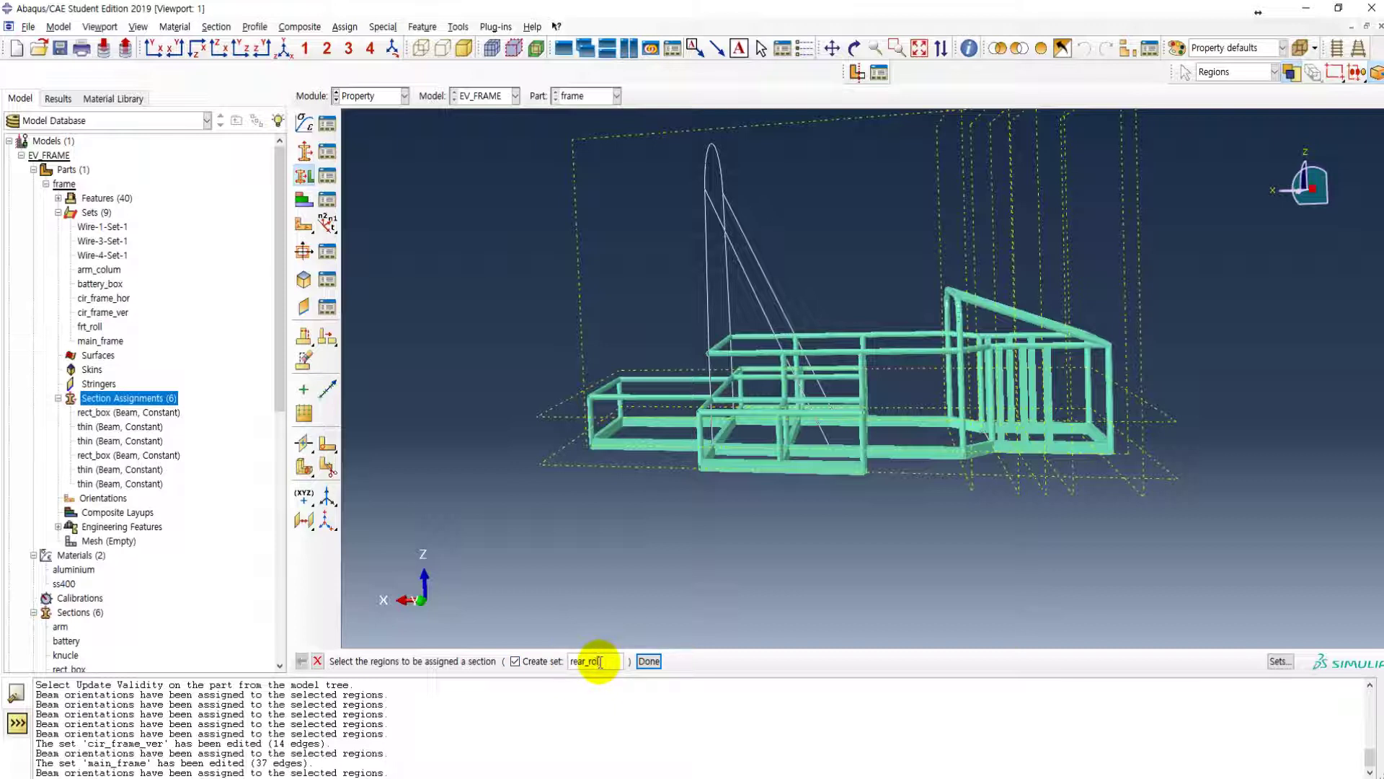
click(644, 661)
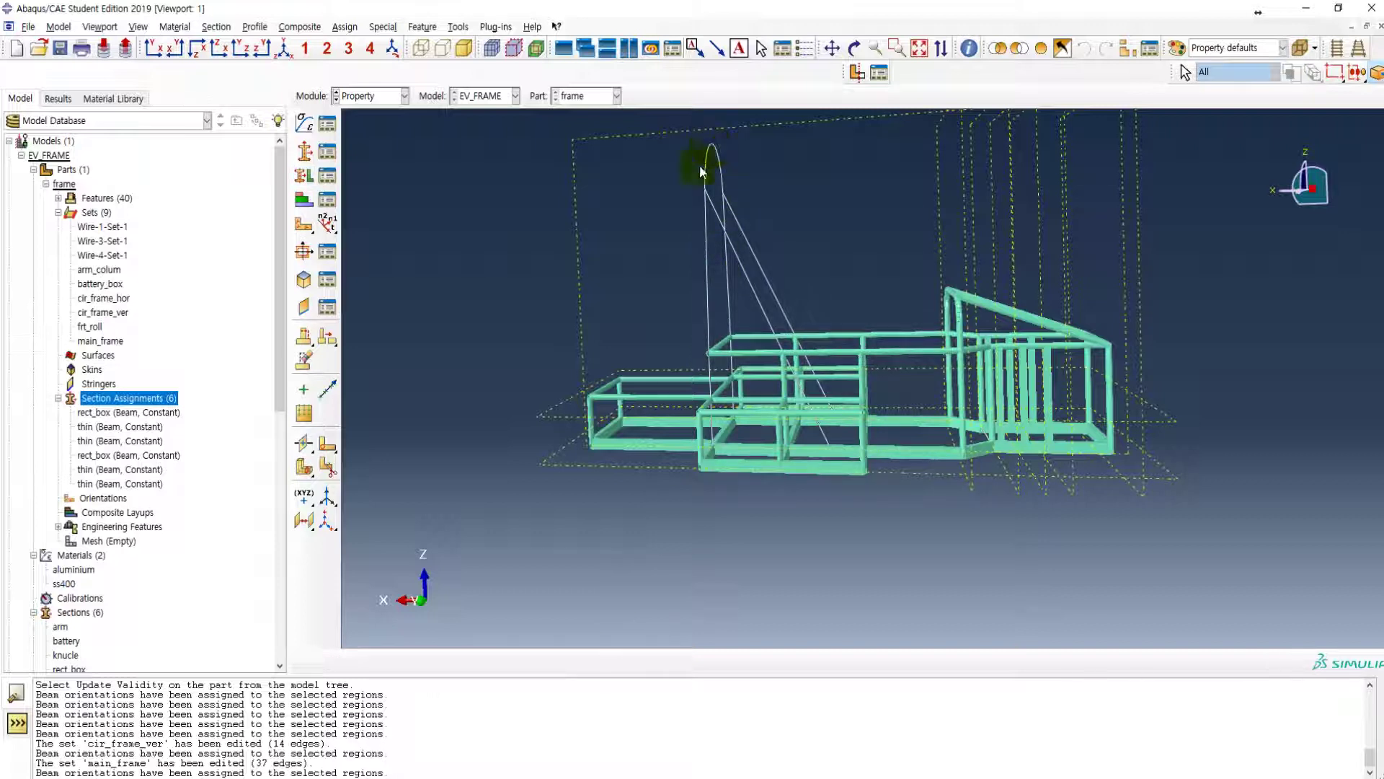
- Create a section assignment with a new set named rear_roll, containing all edges of the rear roll hoop, and assign the thick section
double_click(148, 397)
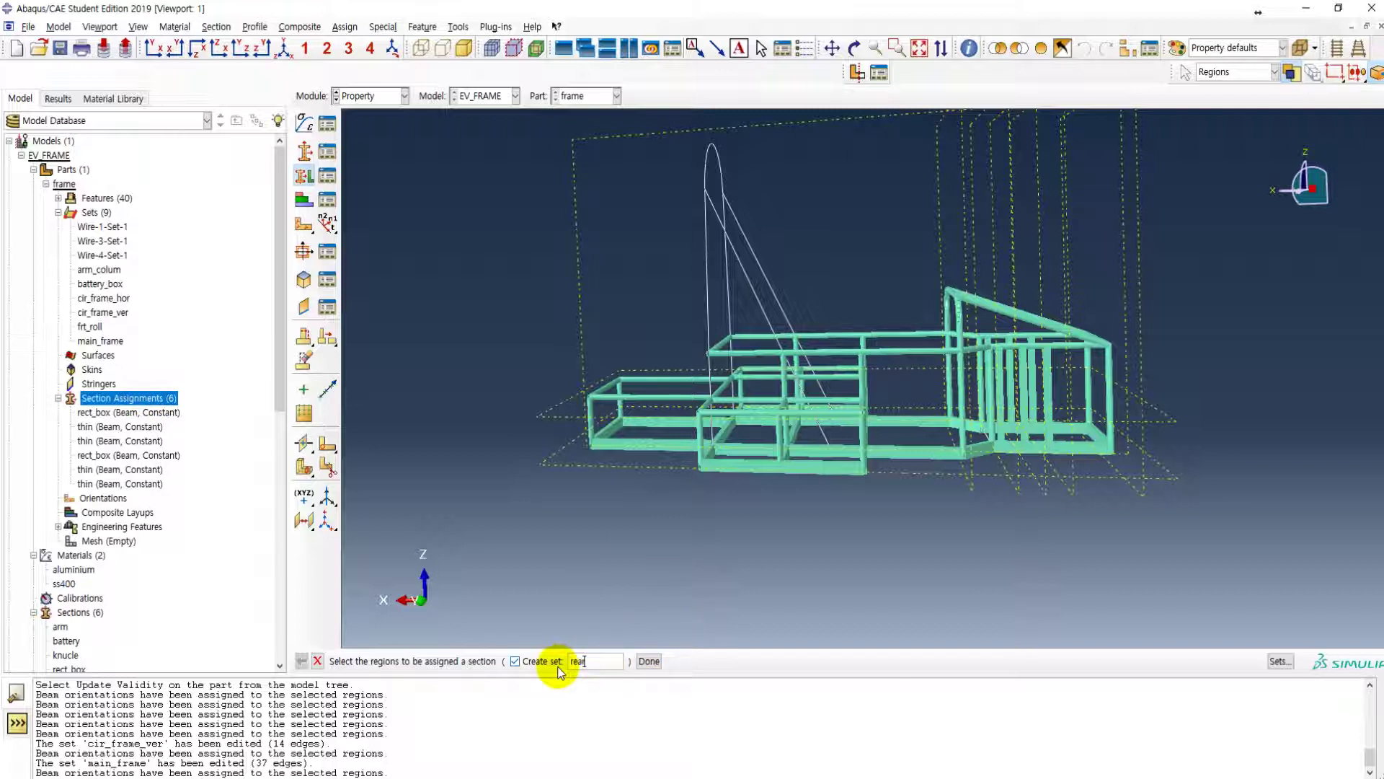
text(rear_roll)
shift+click(705, 212)
shift+click(726, 265)
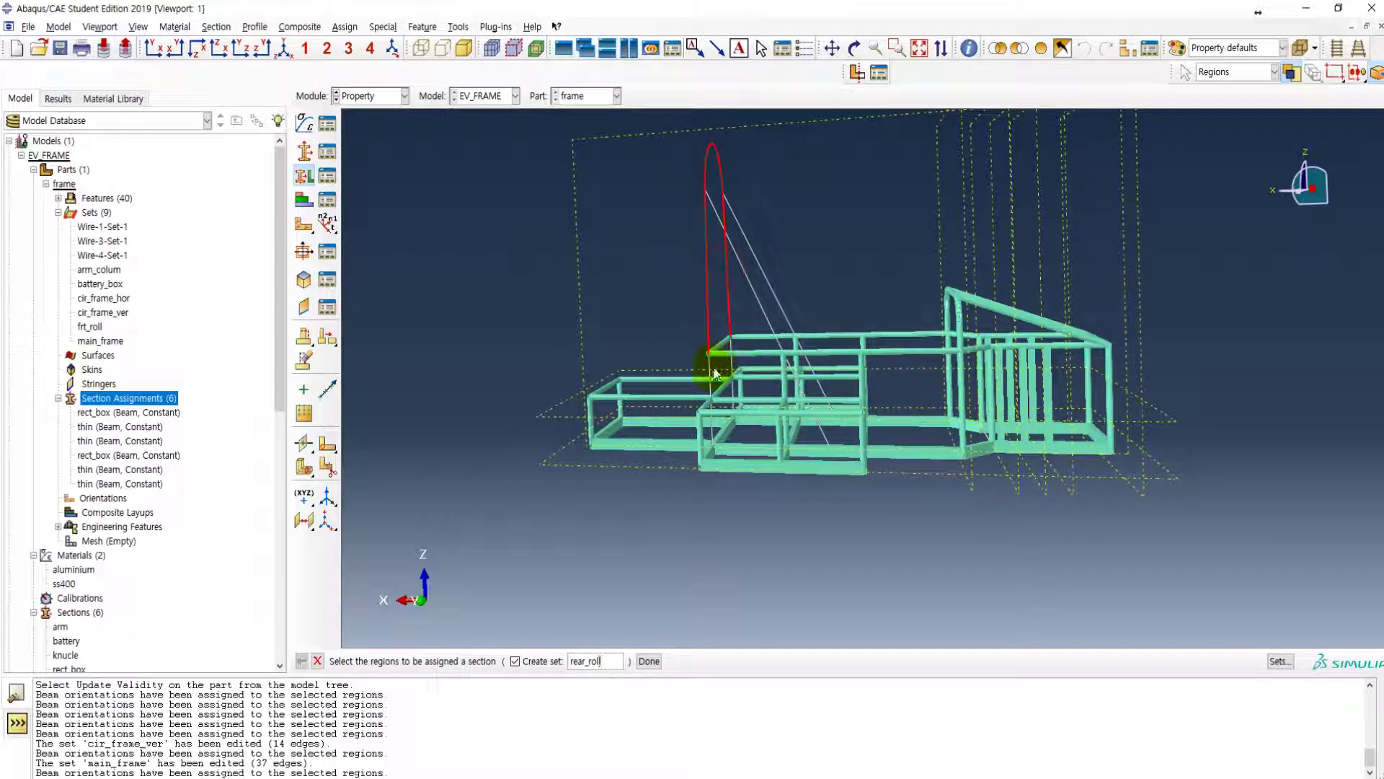
shift+click(711, 376)
click(647, 661)
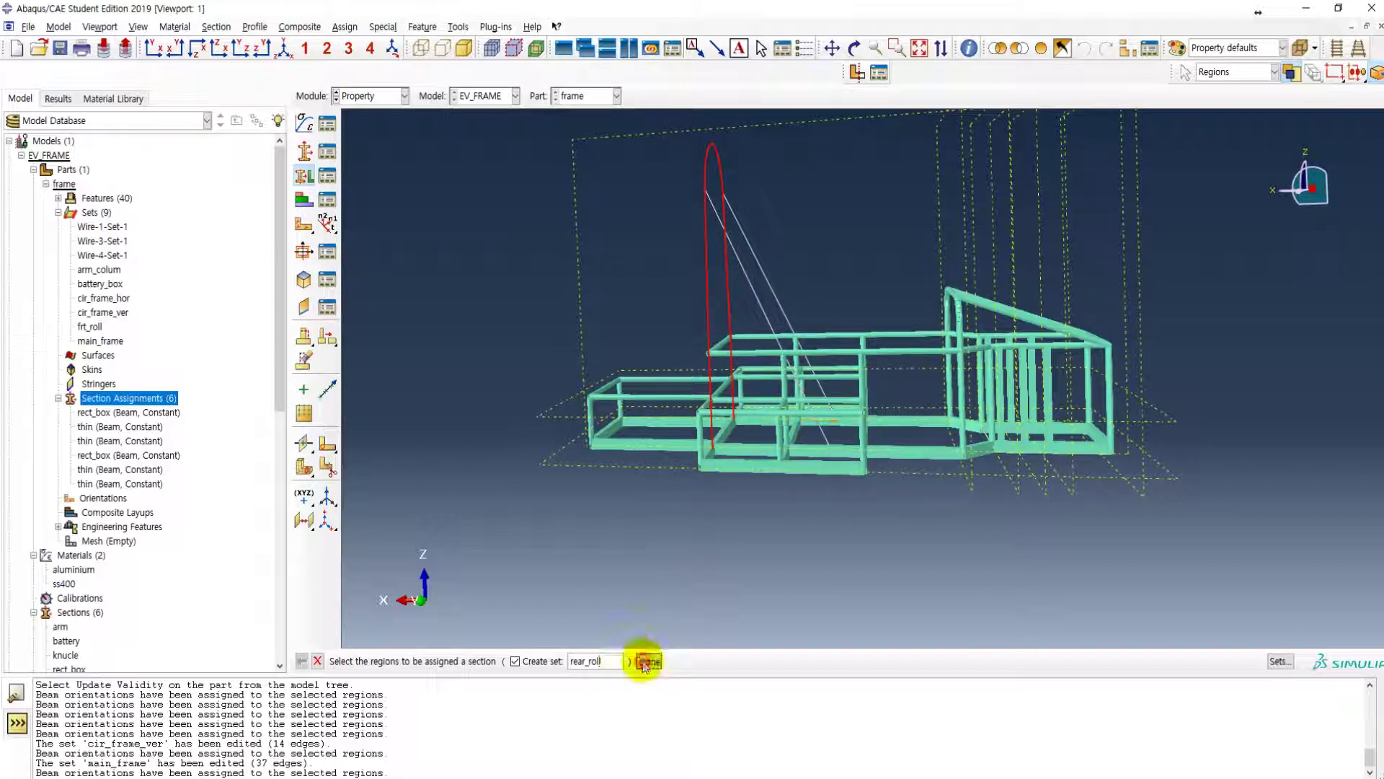
click(490, 392)
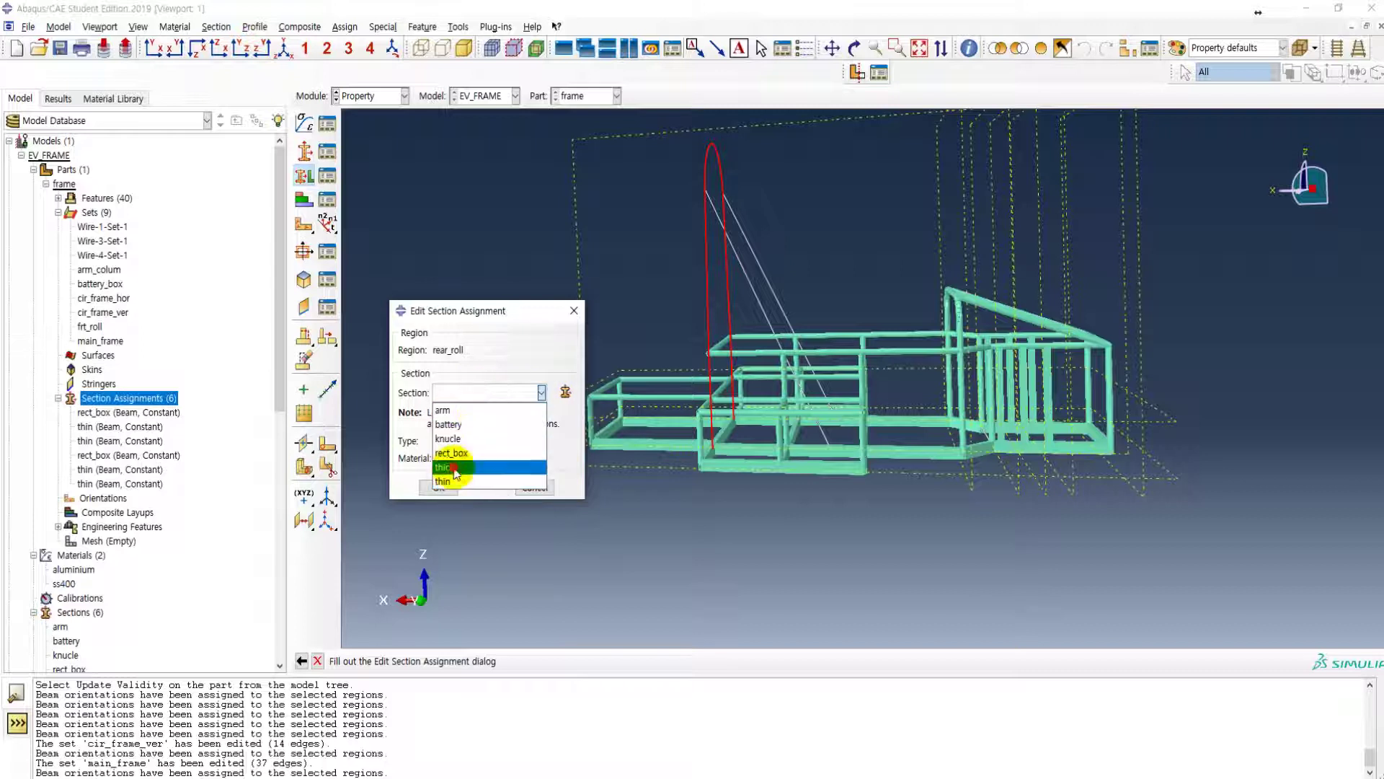
click(454, 468)
click(440, 486)
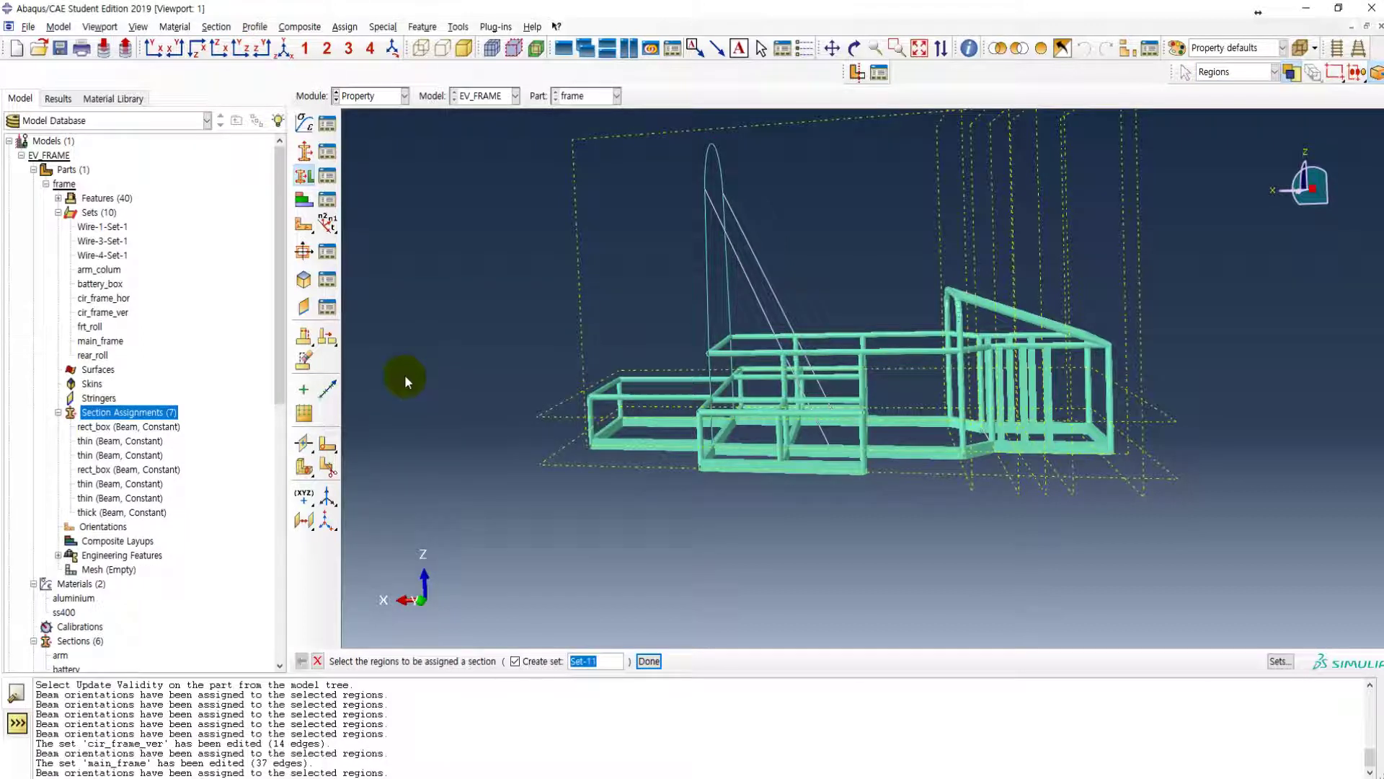
- Assign a beam section orientation to the rear_roll set with the n1 direction along the positive X axis
click(1280, 661)
scroll(301, 270, down, 1)
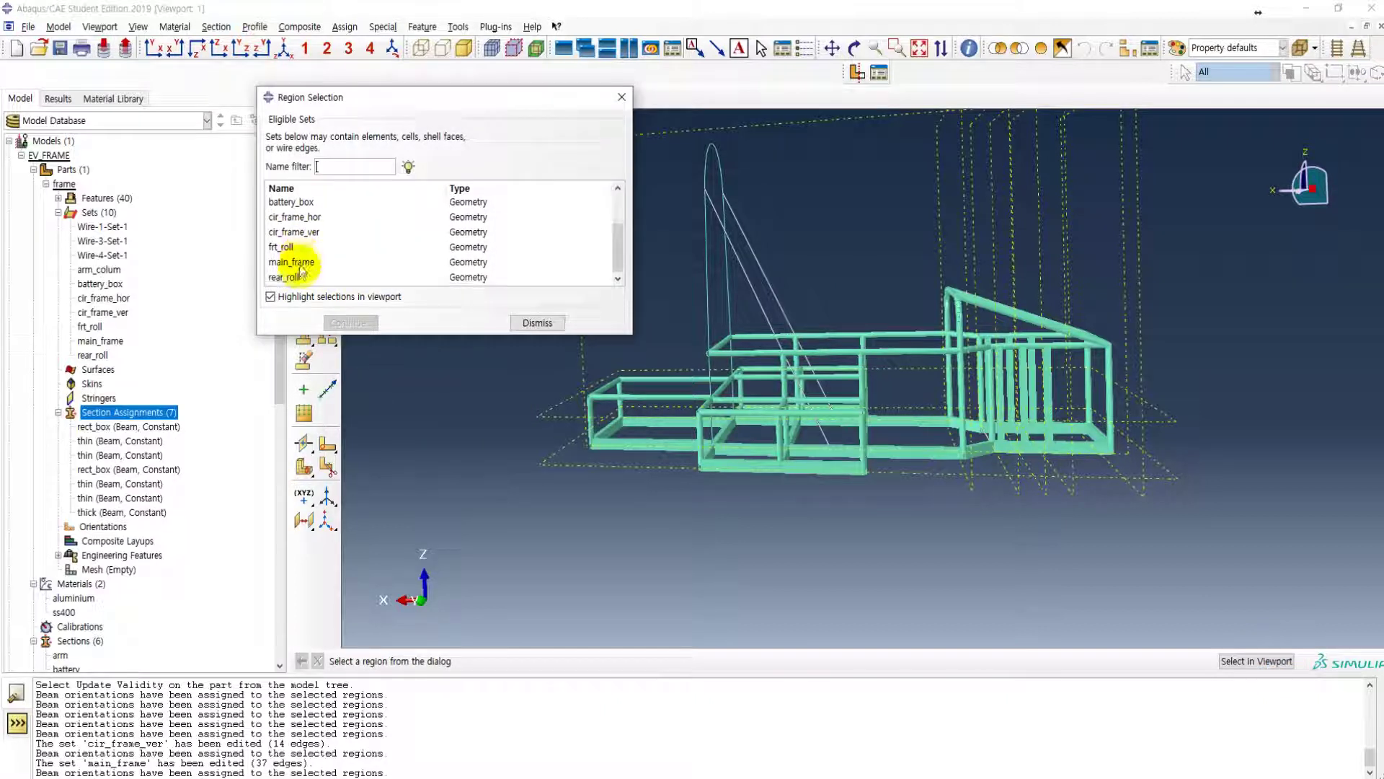
scroll(302, 273, up, 1)
scroll(288, 274, down, 1)
click(288, 277)
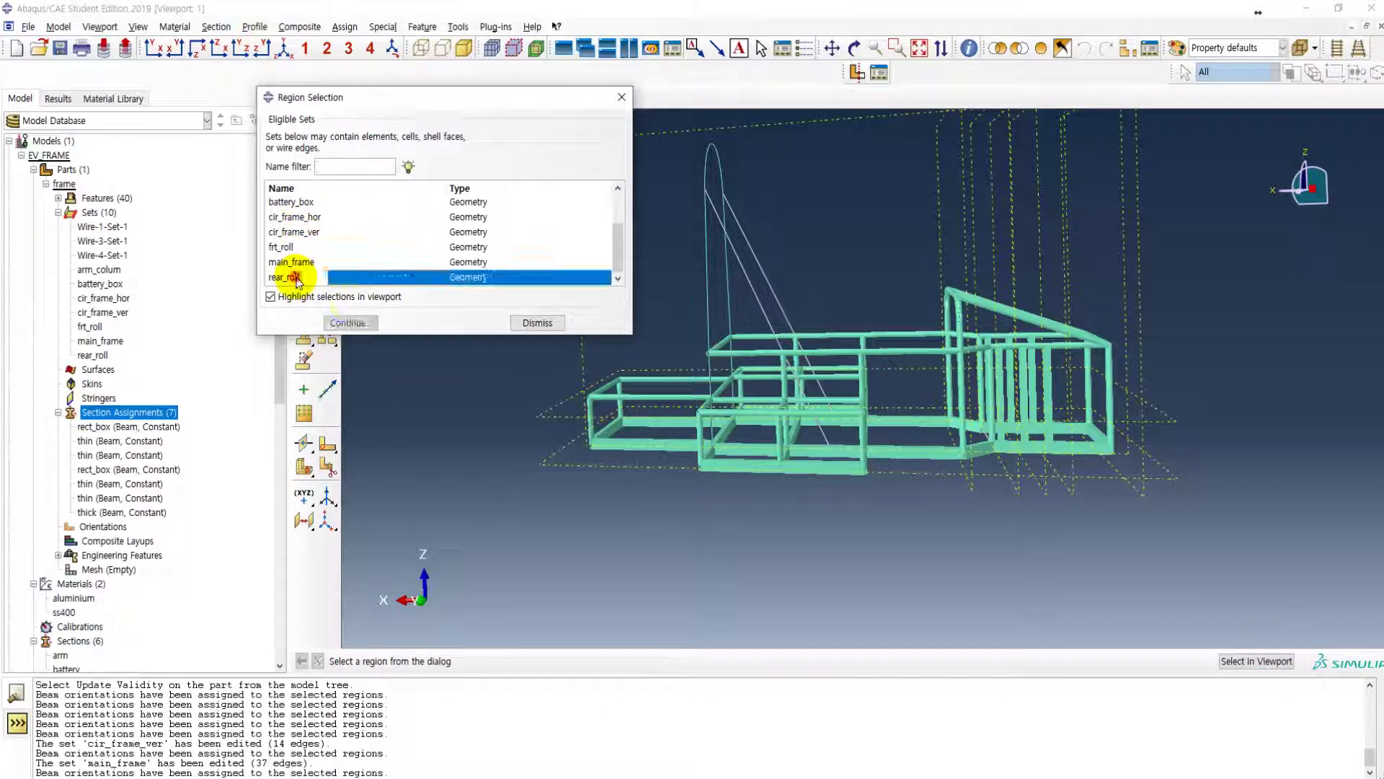
click(351, 323)
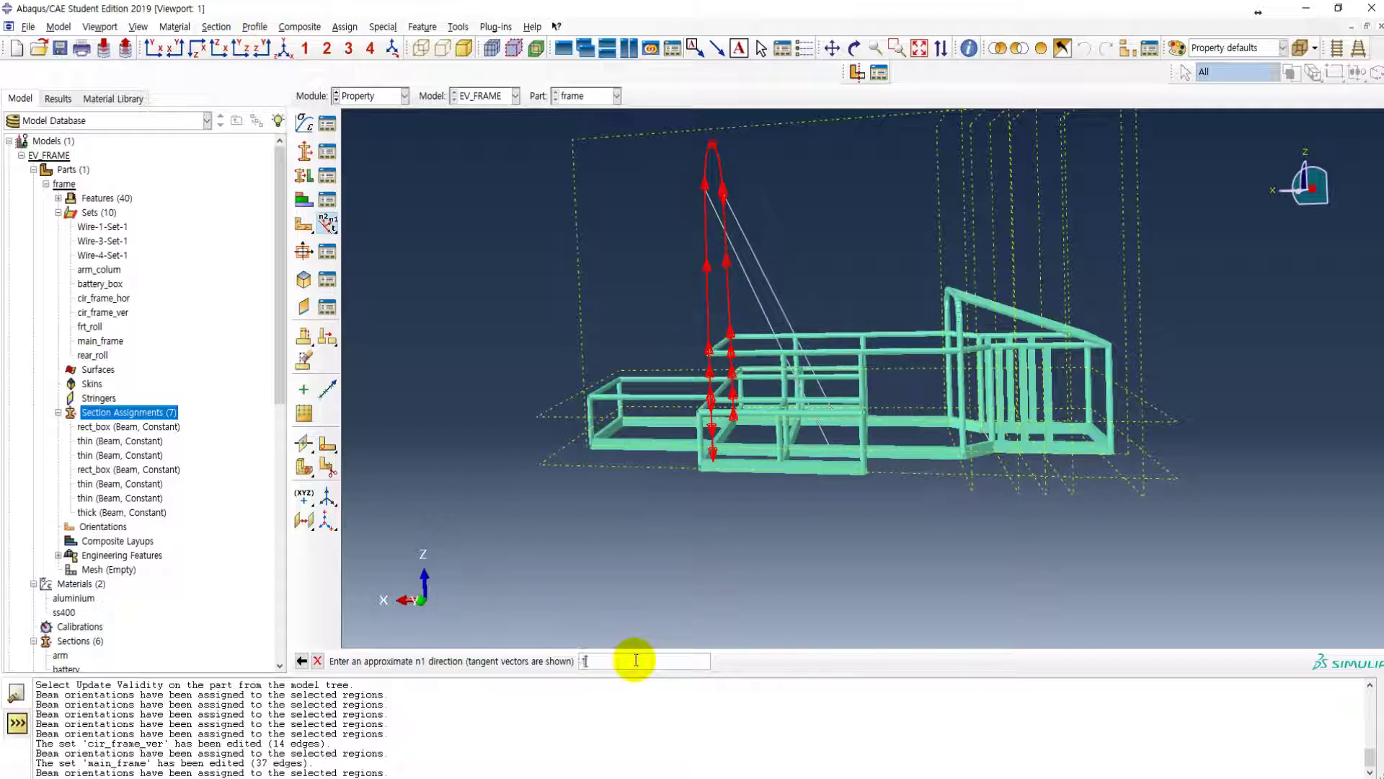
key(Return)
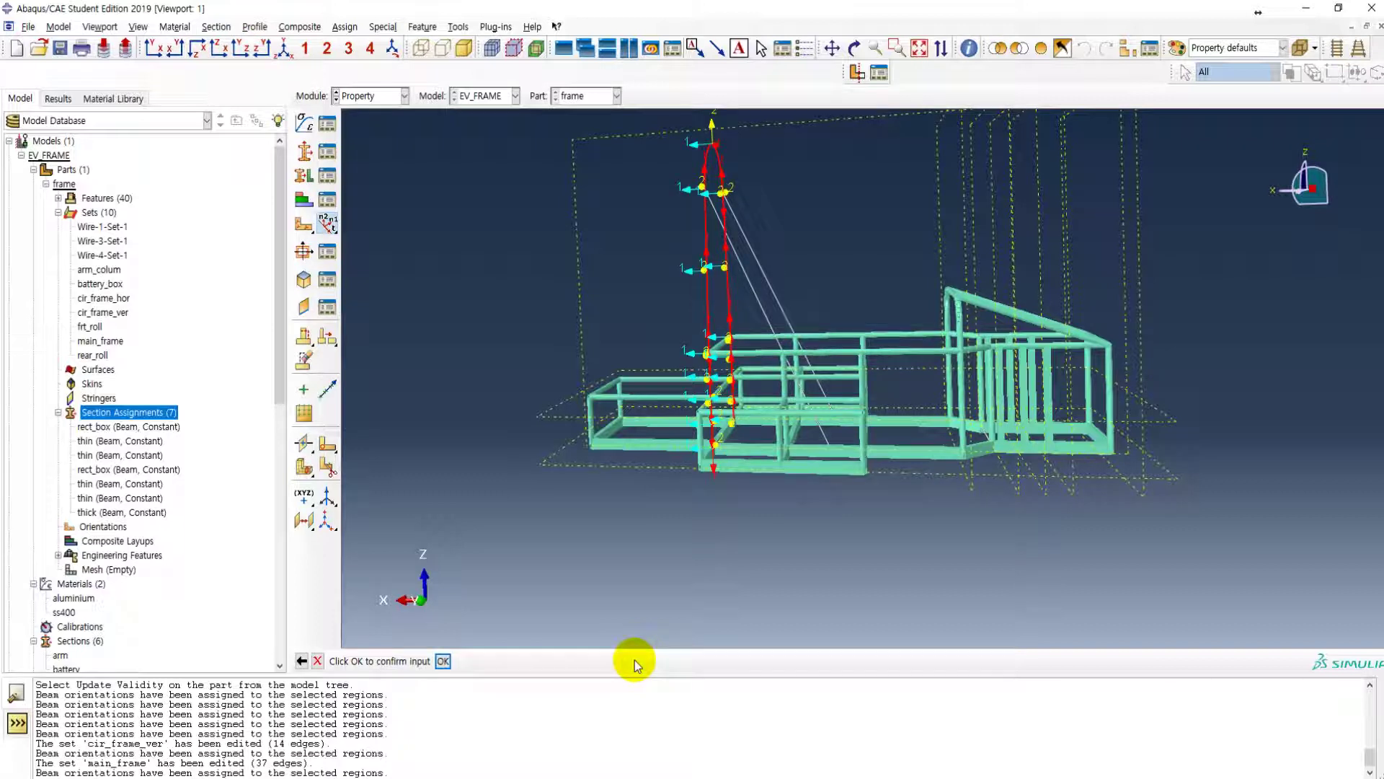
click(443, 661)
click(535, 321)
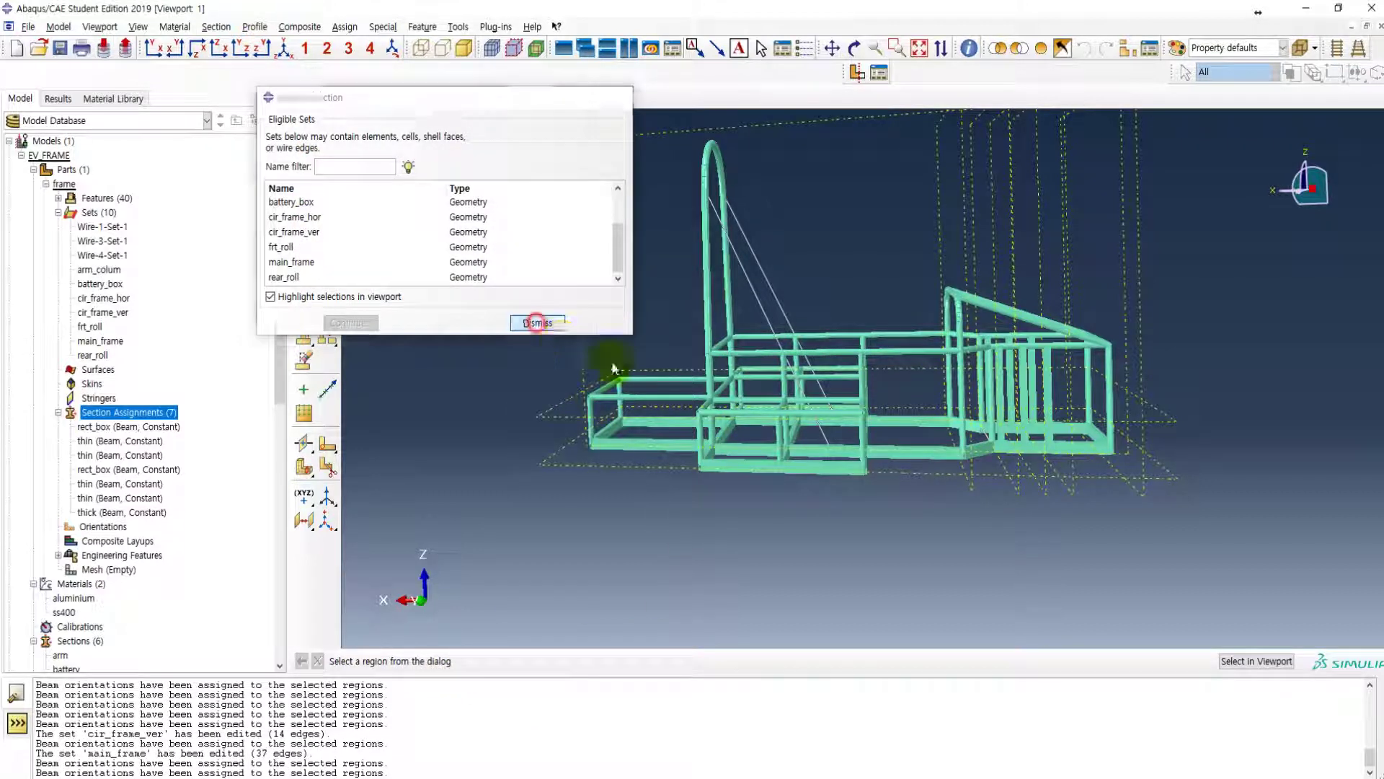
- Start a section assignment that creates a set named roll_supp and select all edges of the two diagonal rear hoop supports
scroll(718, 334, up, 2)
scroll(719, 333, up, 1)
ctrl+alt+drag(788, 321, 711, 243)
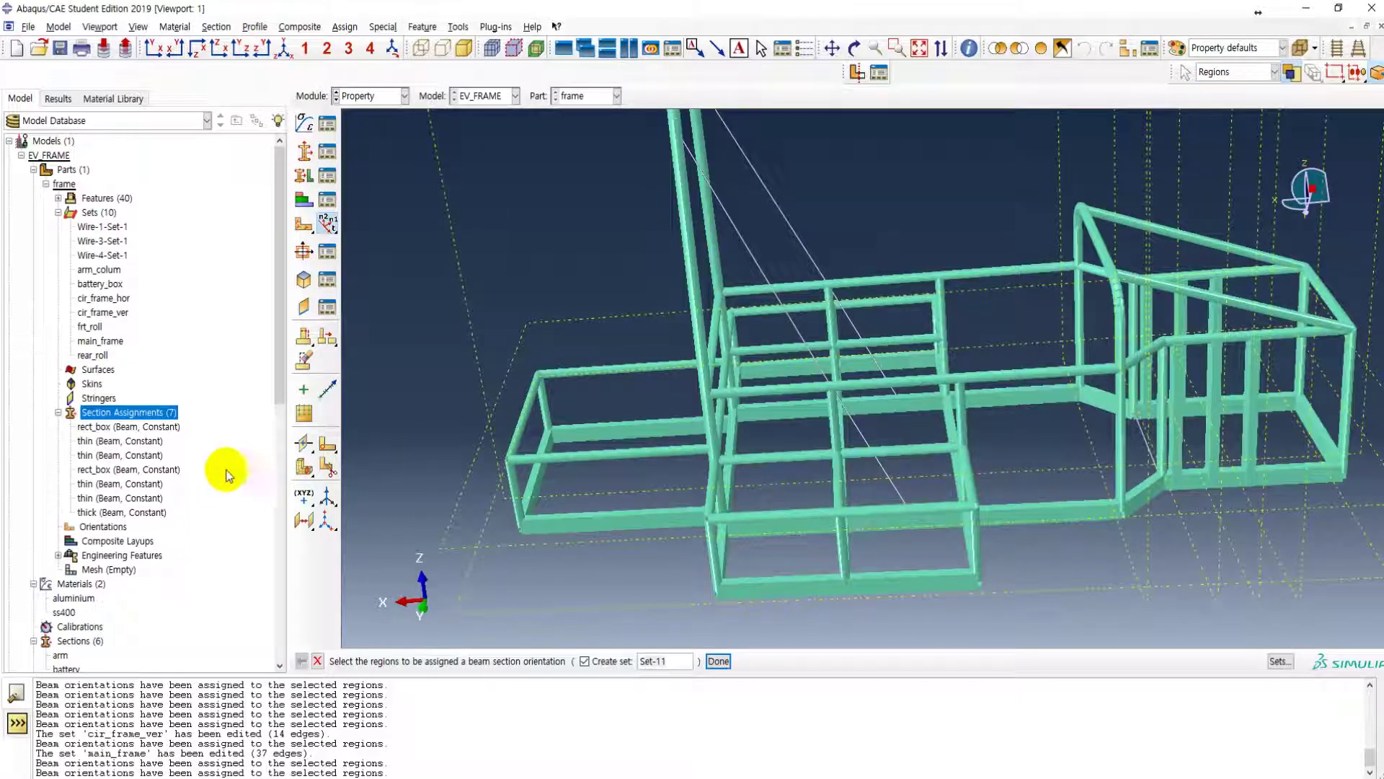
click(126, 416)
click(323, 476)
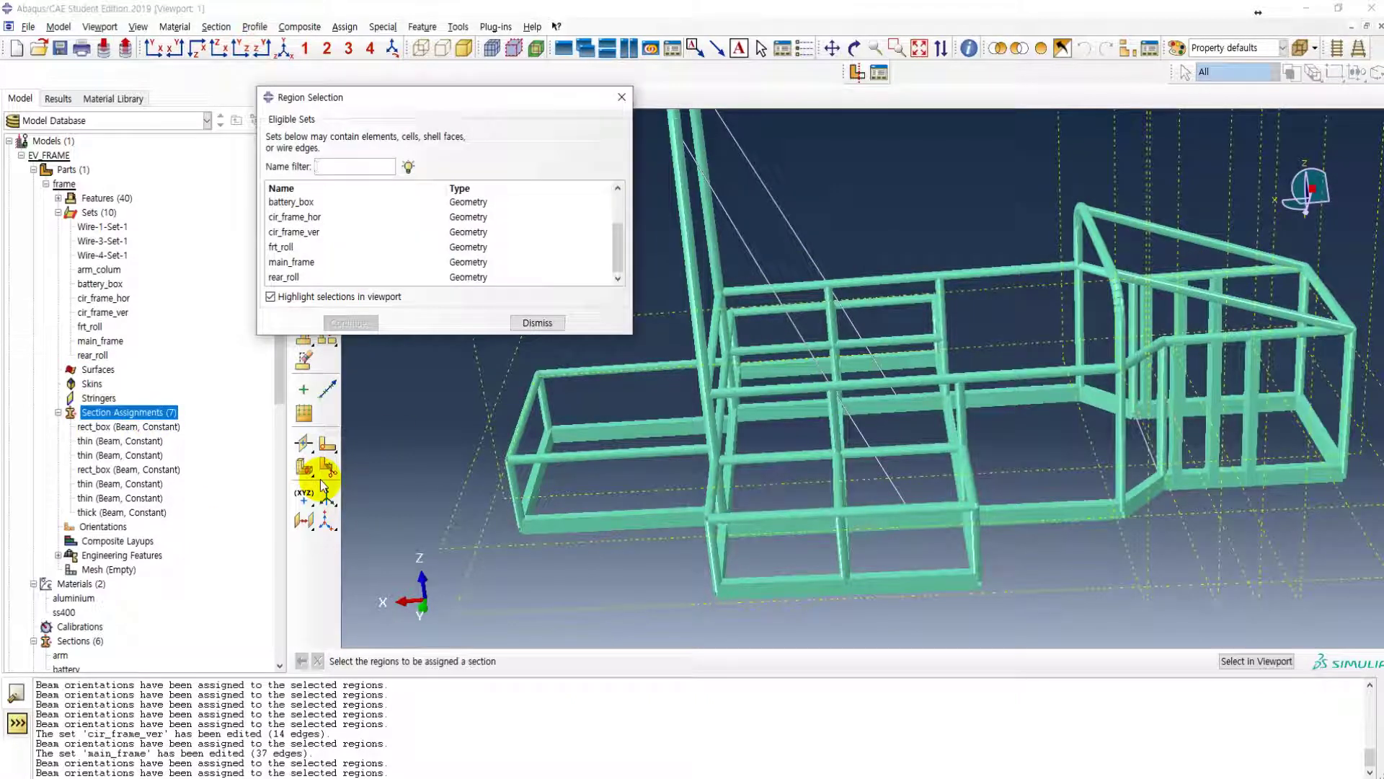
click(537, 322)
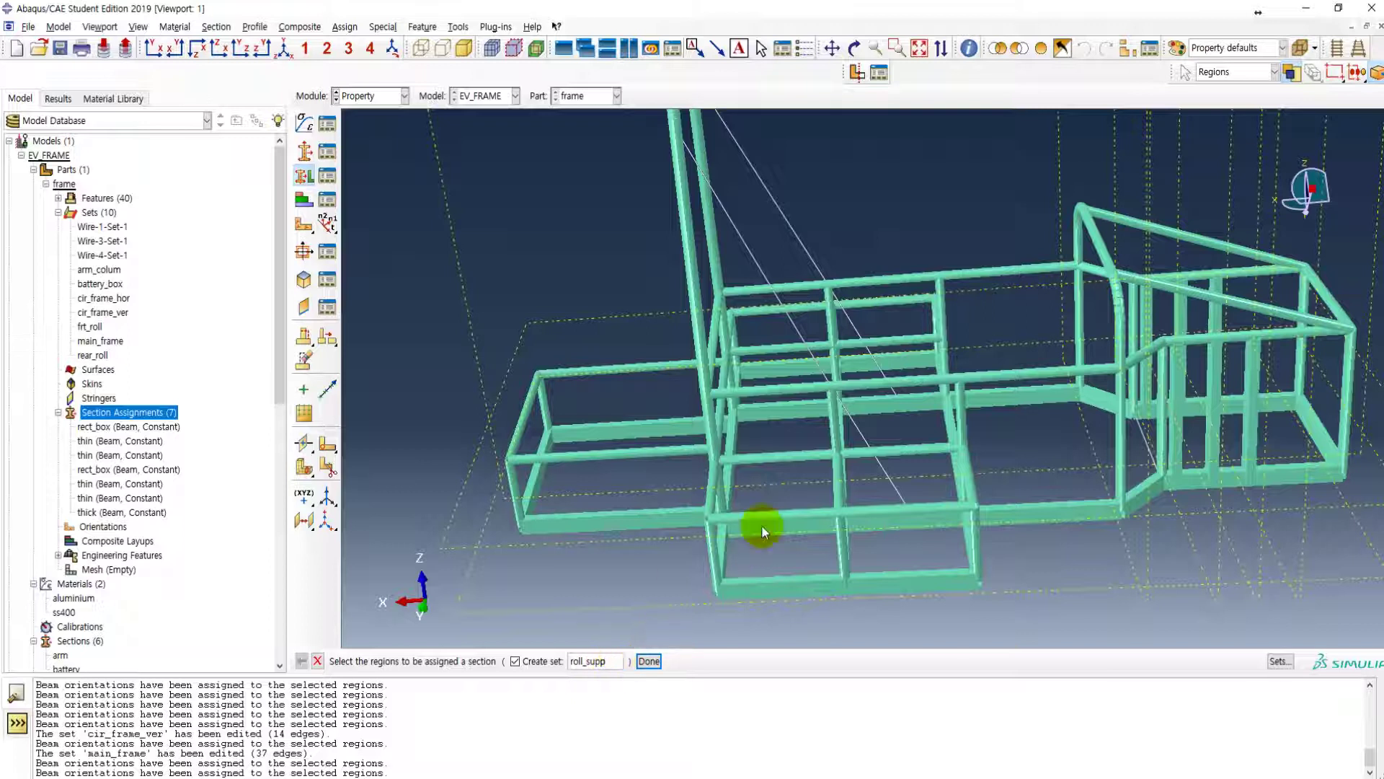
click(752, 254)
shift+click(786, 222)
shift+click(852, 318)
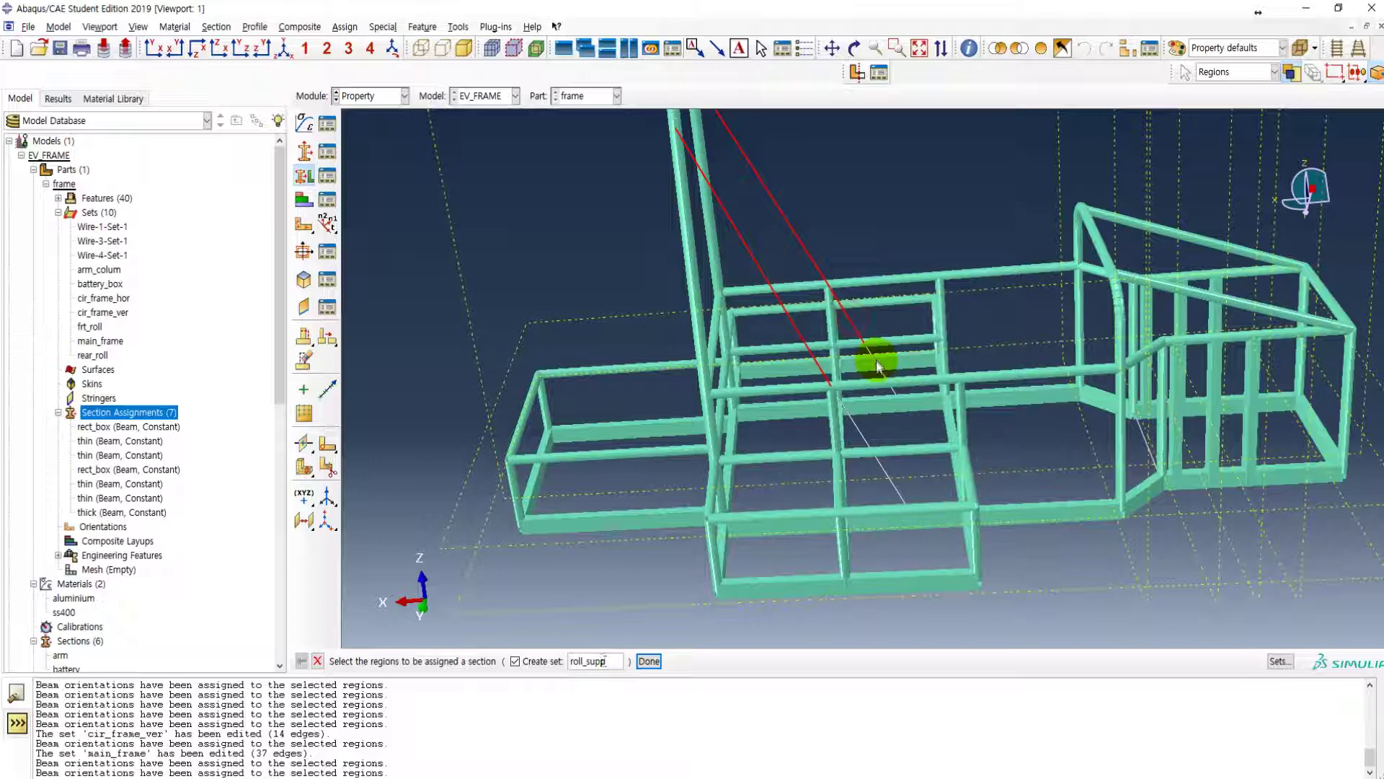
shift+click(876, 362)
shift+click(857, 430)
shift+click(886, 481)
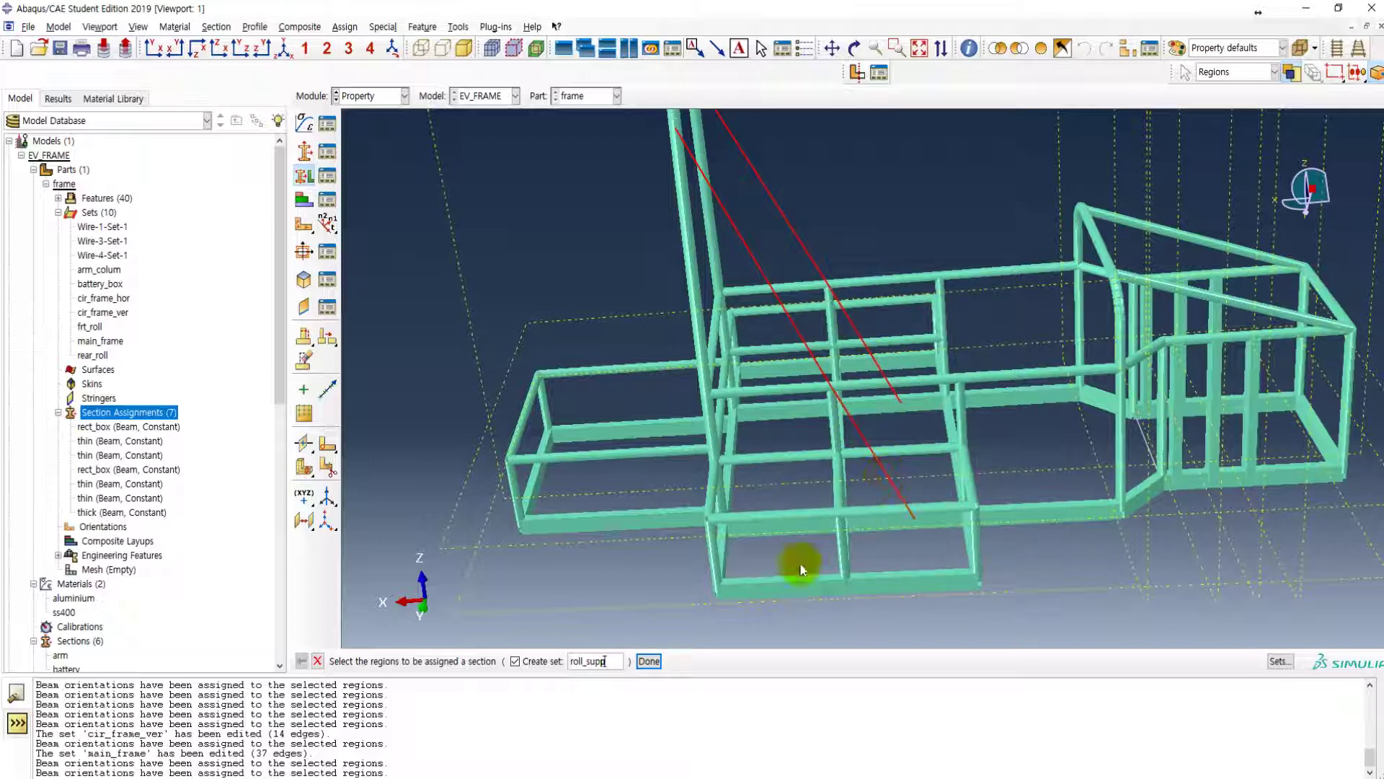
- Confirm the hoop support selection and assign the thin beam section to roll_supp
click(649, 661)
click(499, 393)
click(454, 479)
click(440, 486)
- Assign a beam section orientation to the roll_supp set with an n1 direction of 0,1,0
click(328, 225)
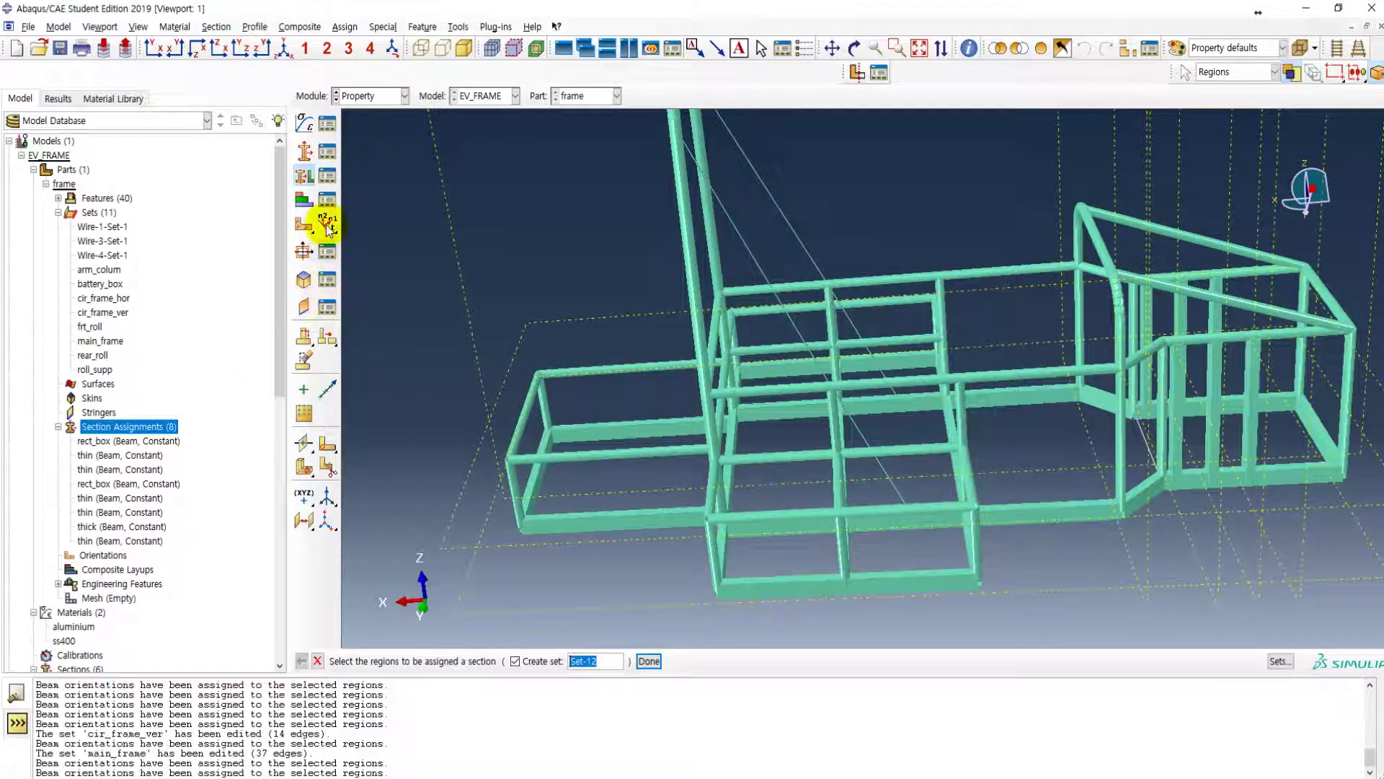
click(1279, 661)
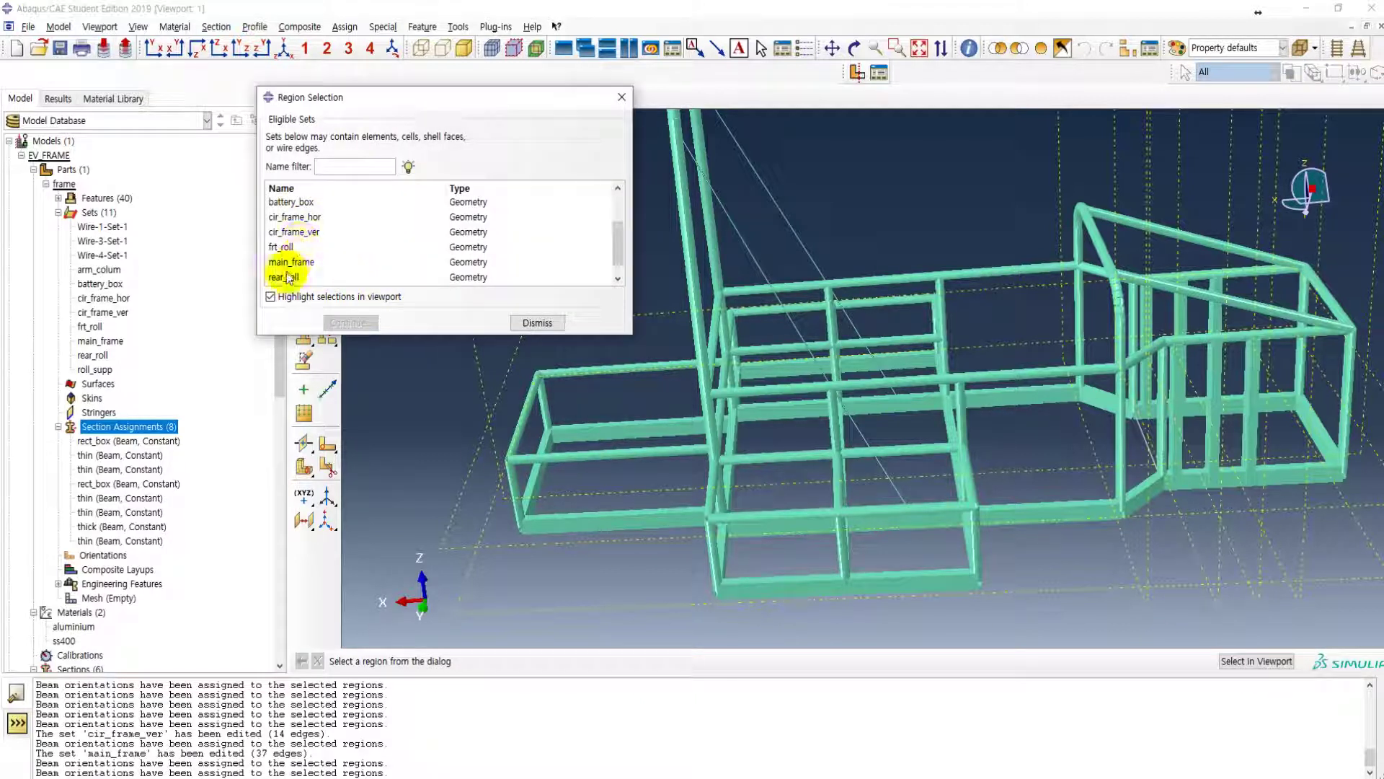
scroll(294, 278, down, 1)
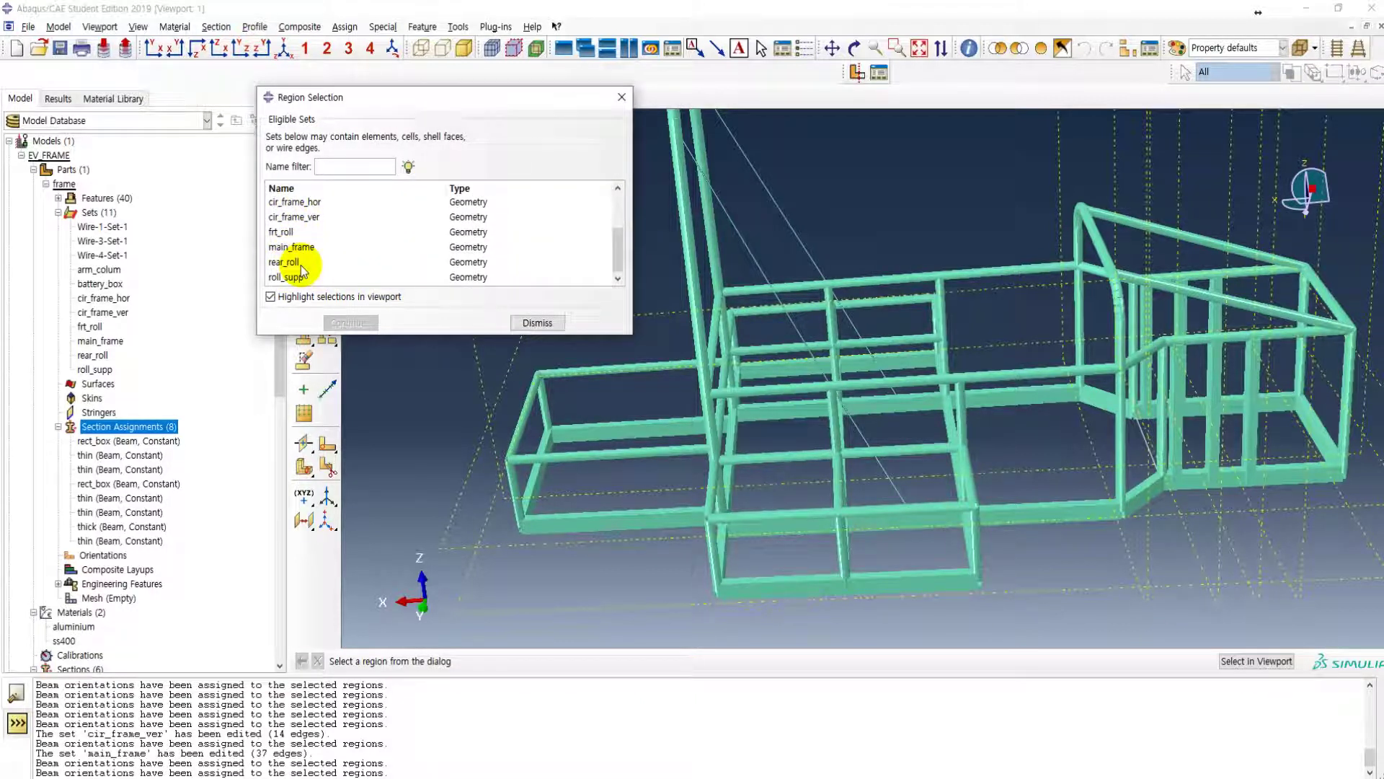
click(296, 278)
click(351, 322)
scroll(750, 481, down, 5)
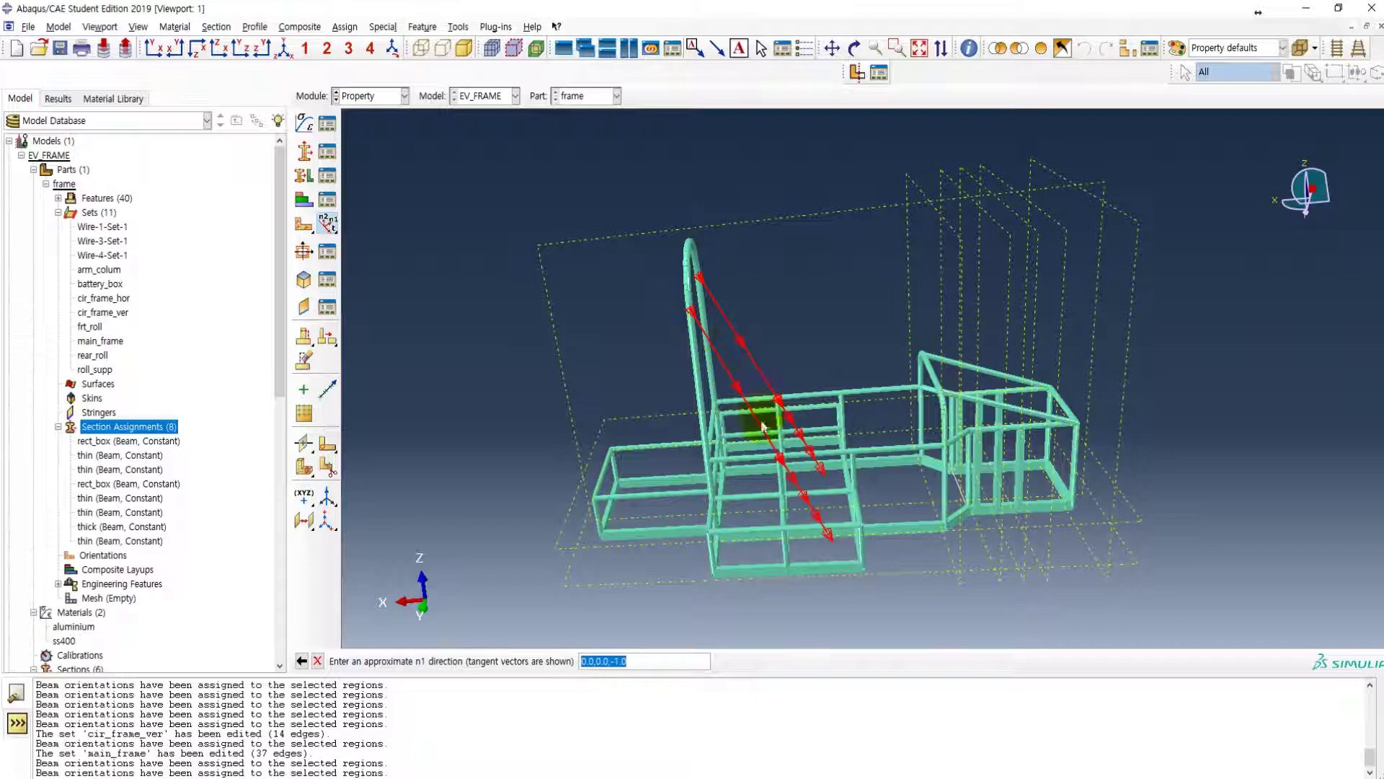
ctrl+alt+drag(798, 361, 779, 332)
ctrl+alt+drag(810, 377, 526, 578)
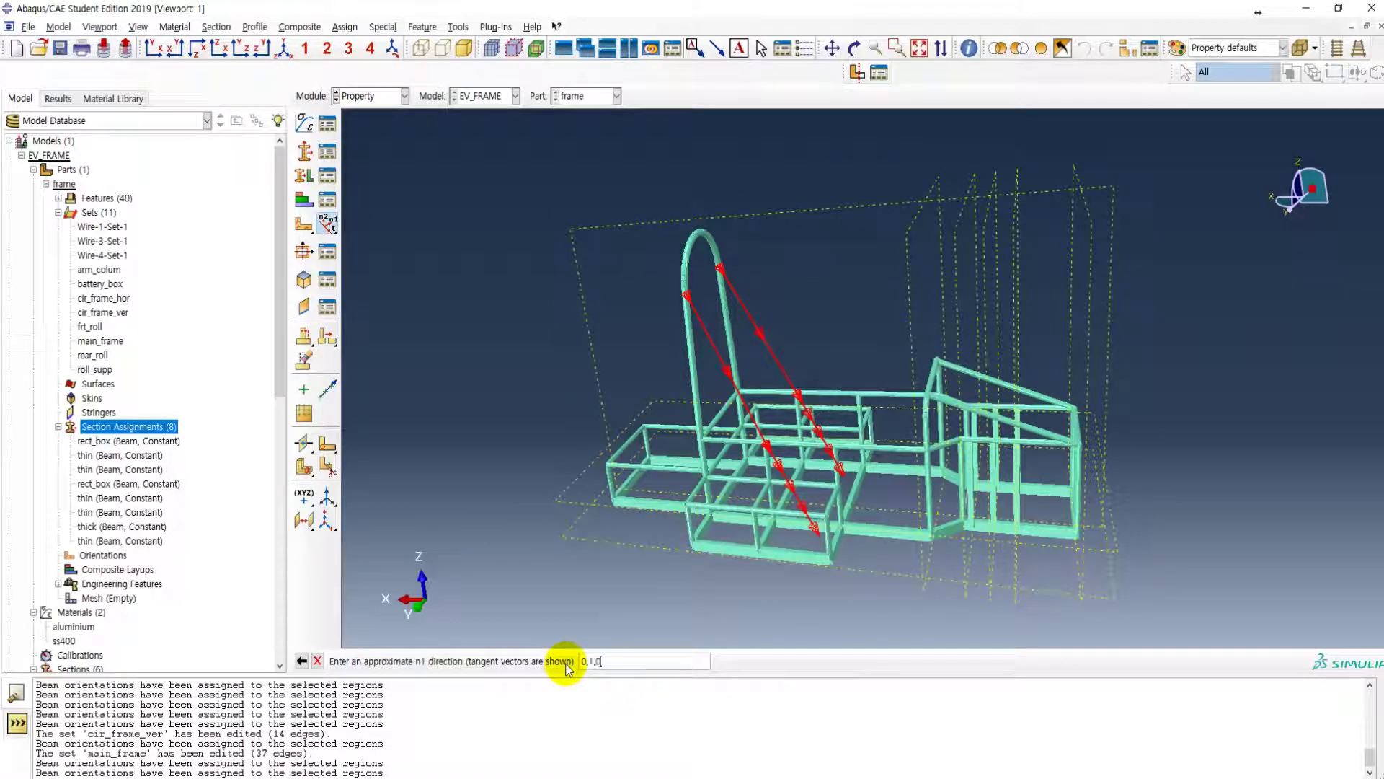
key(Return)
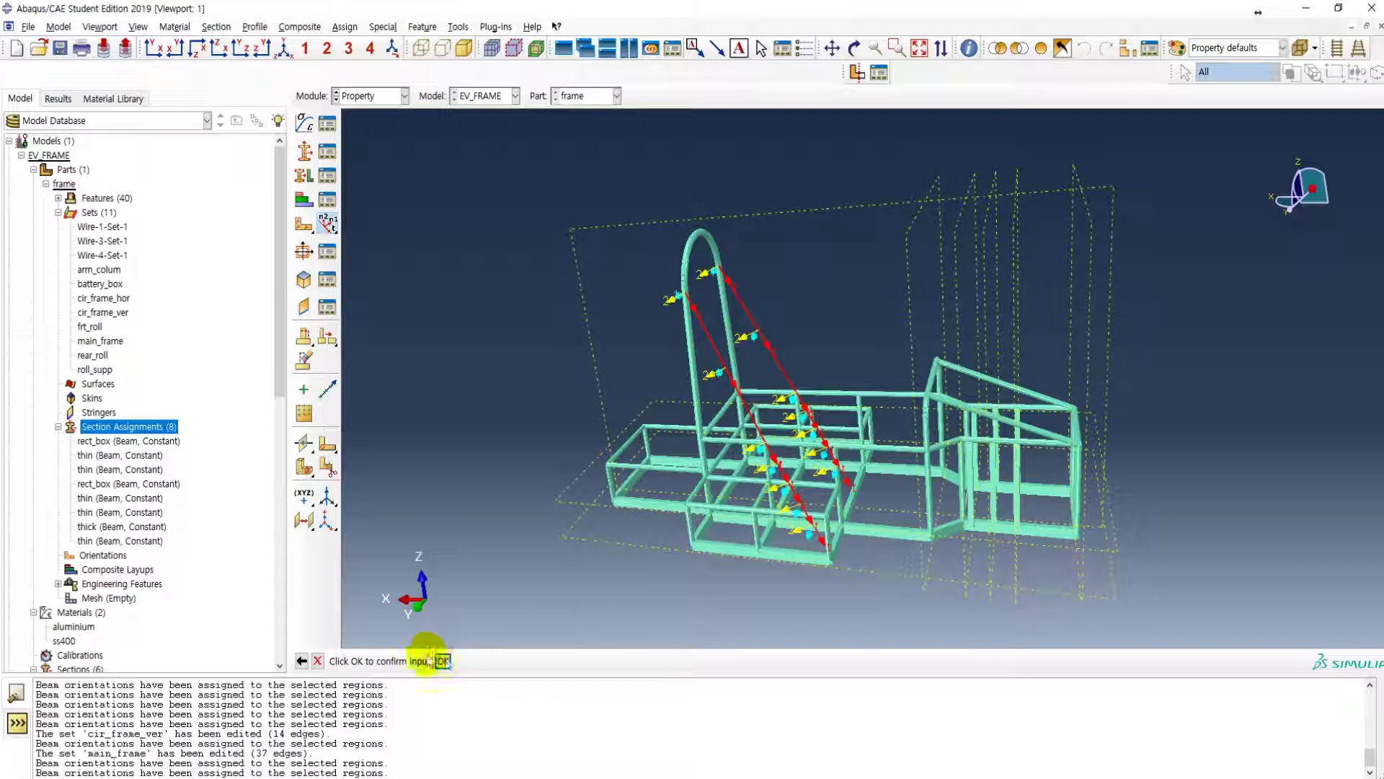
click(444, 661)
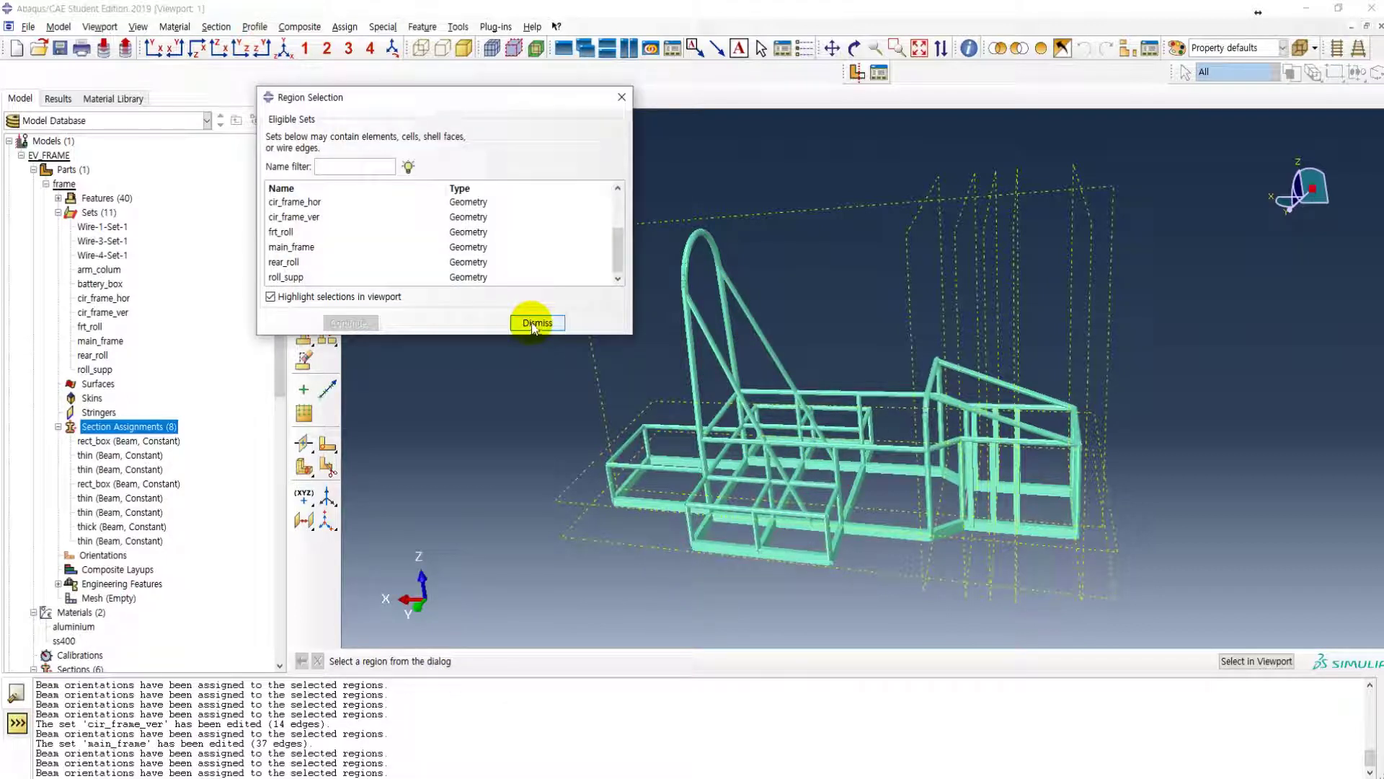
click(535, 319)
- Edit the main_frame set to add the bottom cross member below the front roll hoop
ctrl+alt+drag(901, 485, 912, 442)
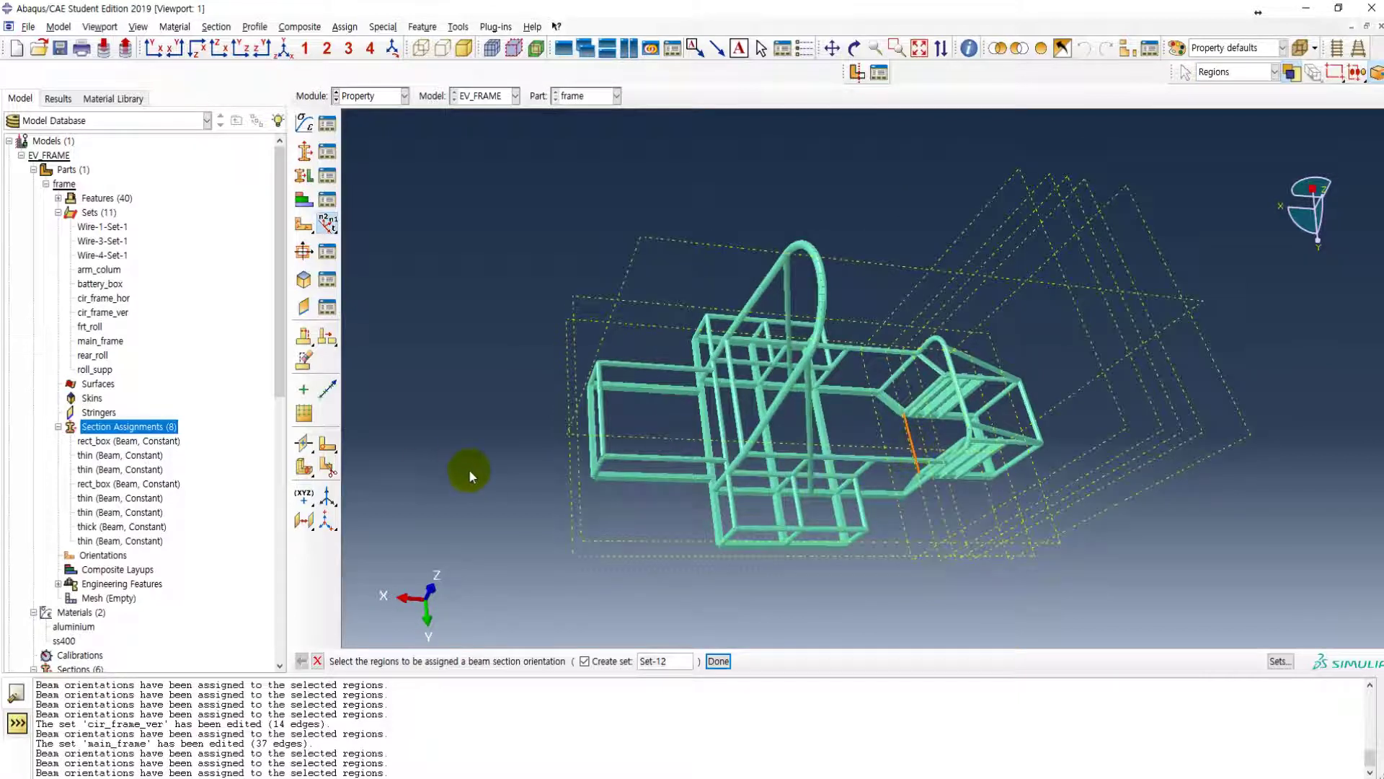
click(100, 345)
double_click(99, 345)
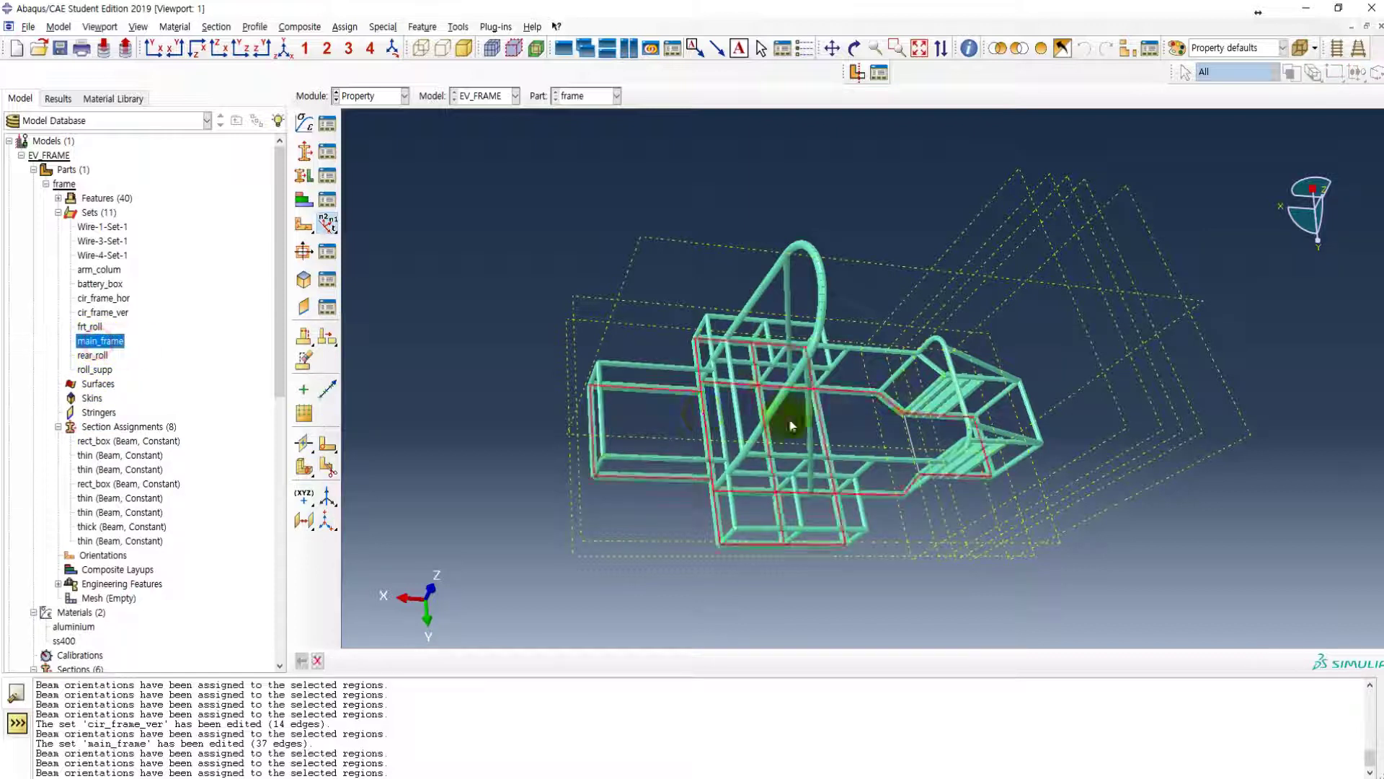
shift+click(911, 447)
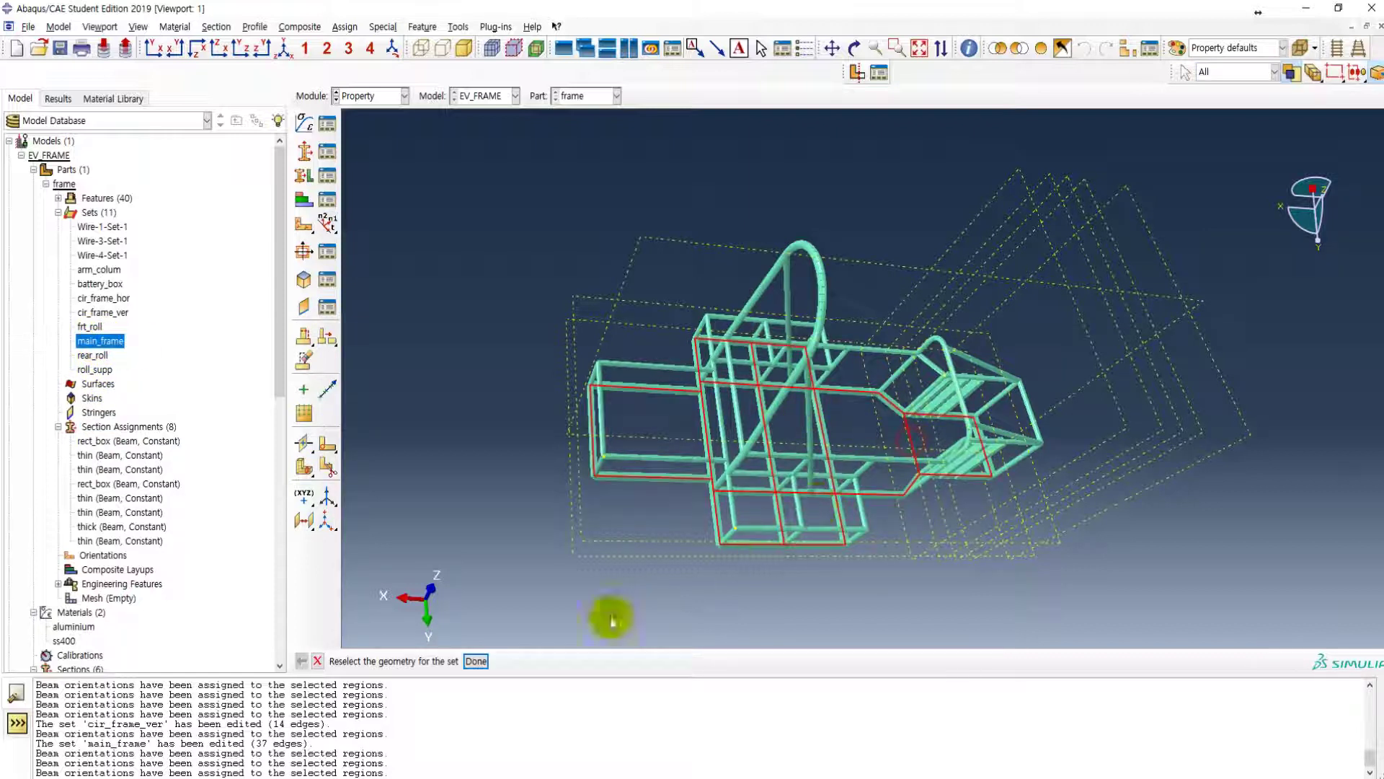
click(475, 661)
- Start a geometry set named frt_pin and select the mid-height vertices of the three upright front columns on one side
ctrl+alt+drag(860, 443, 784, 560)
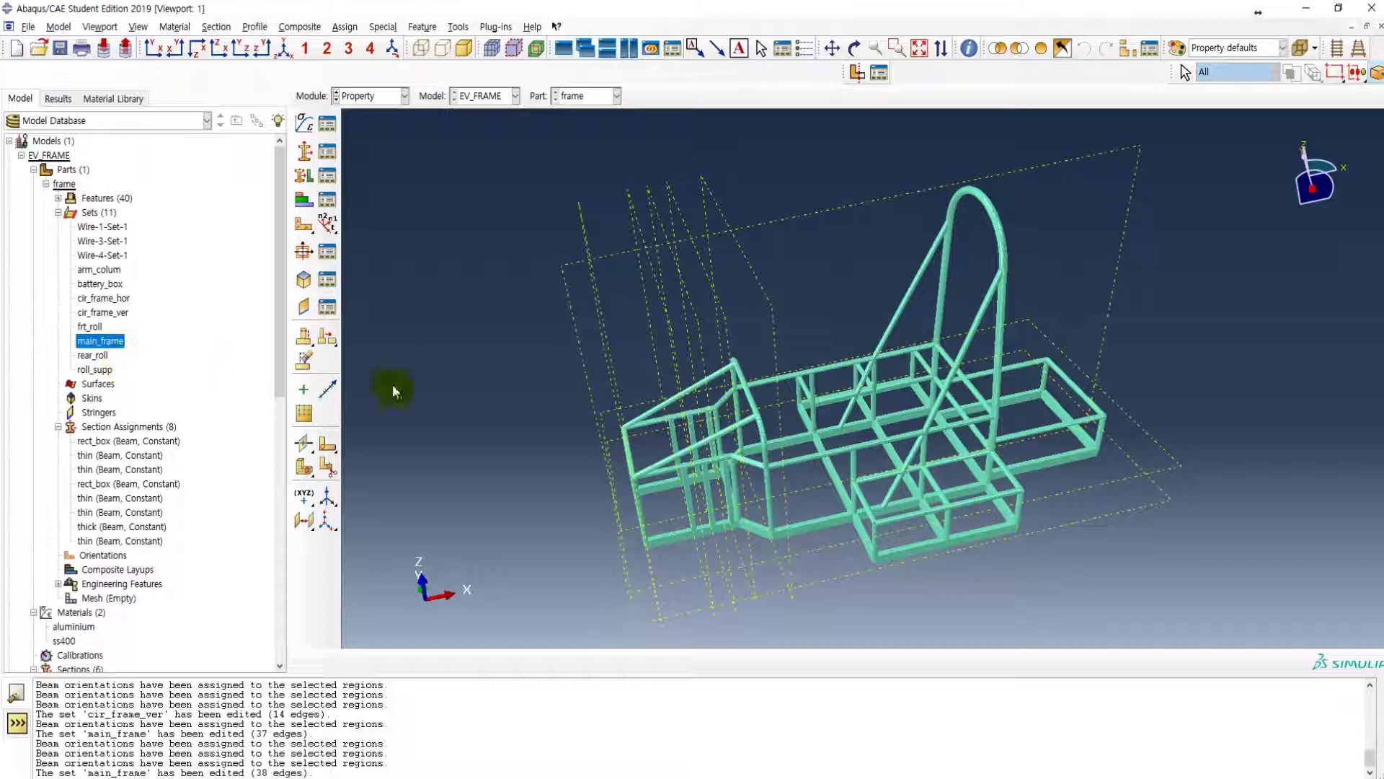
click(98, 213)
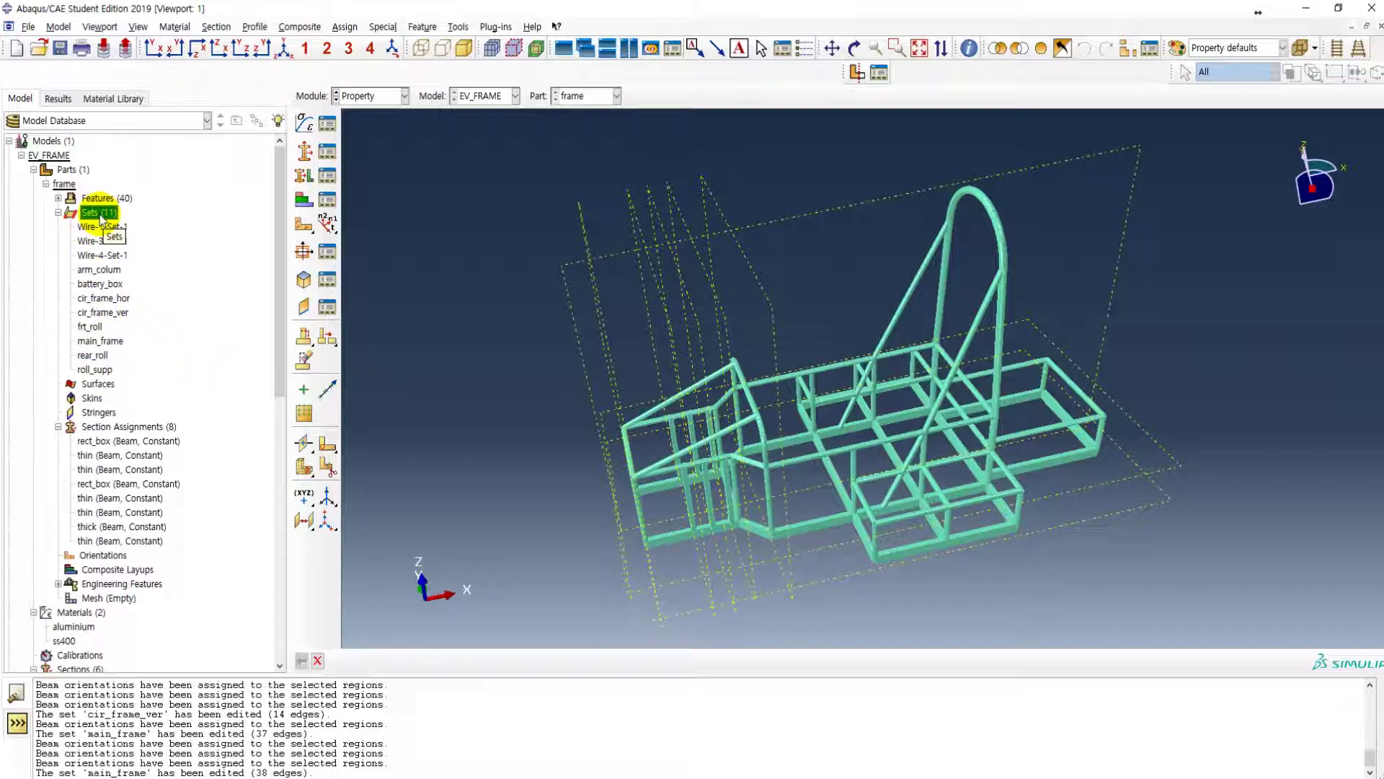
double_click(99, 214)
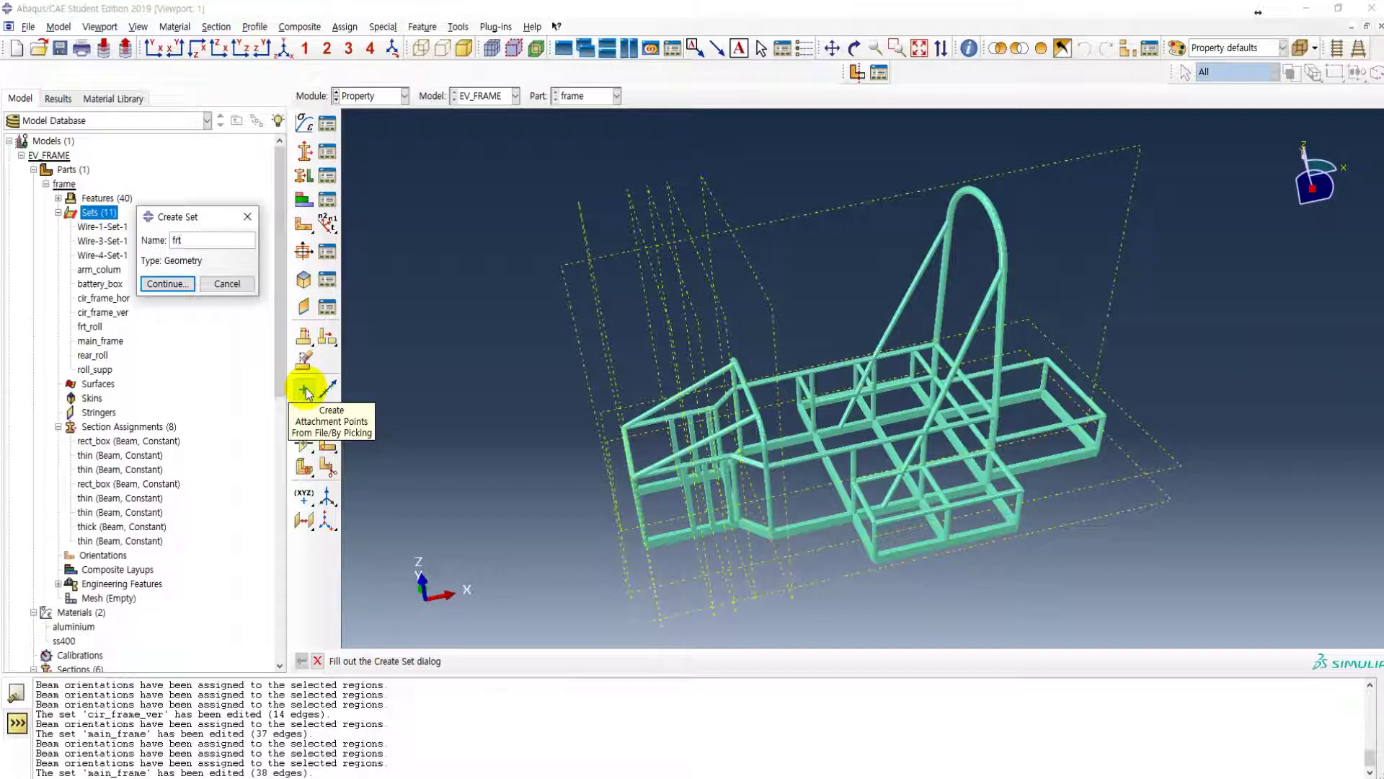
text(frt_pin)
click(177, 286)
scroll(677, 519, up, 5)
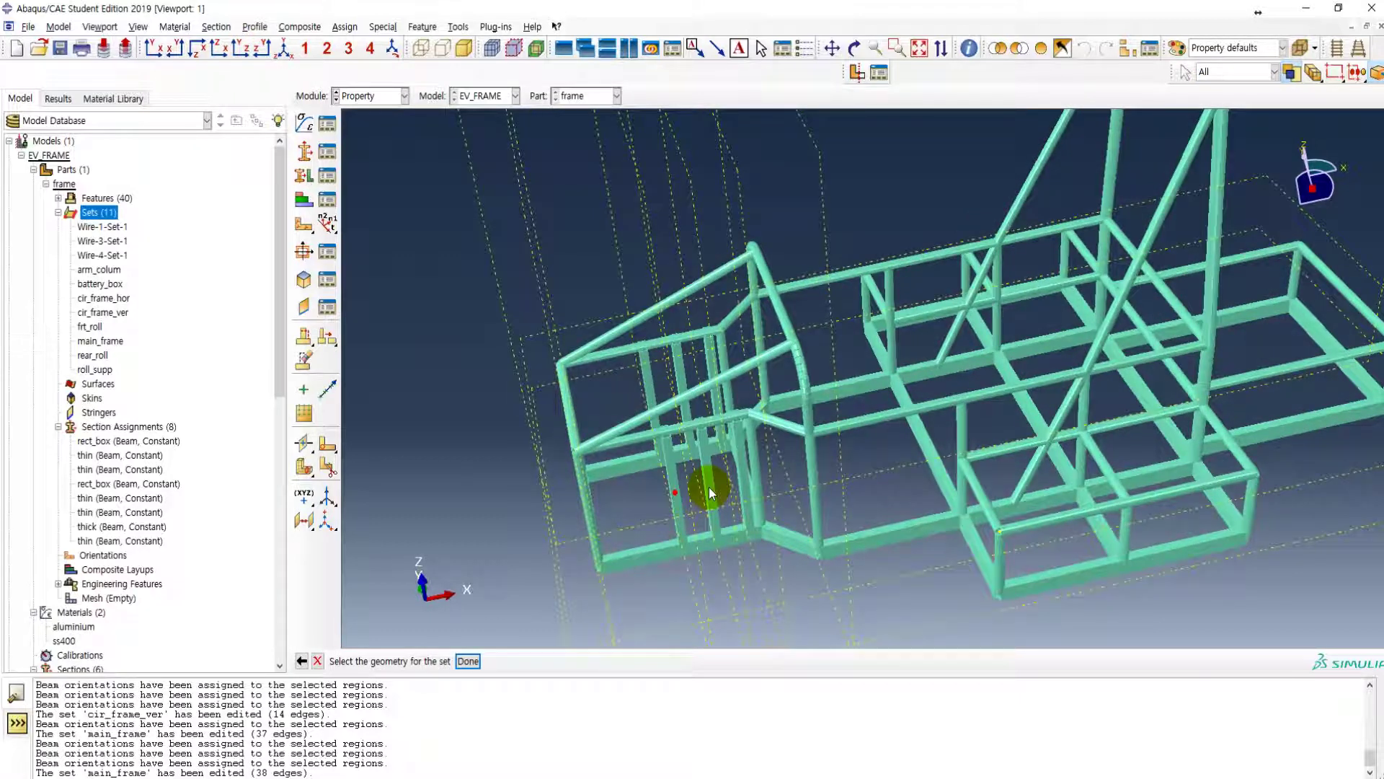
click(743, 477)
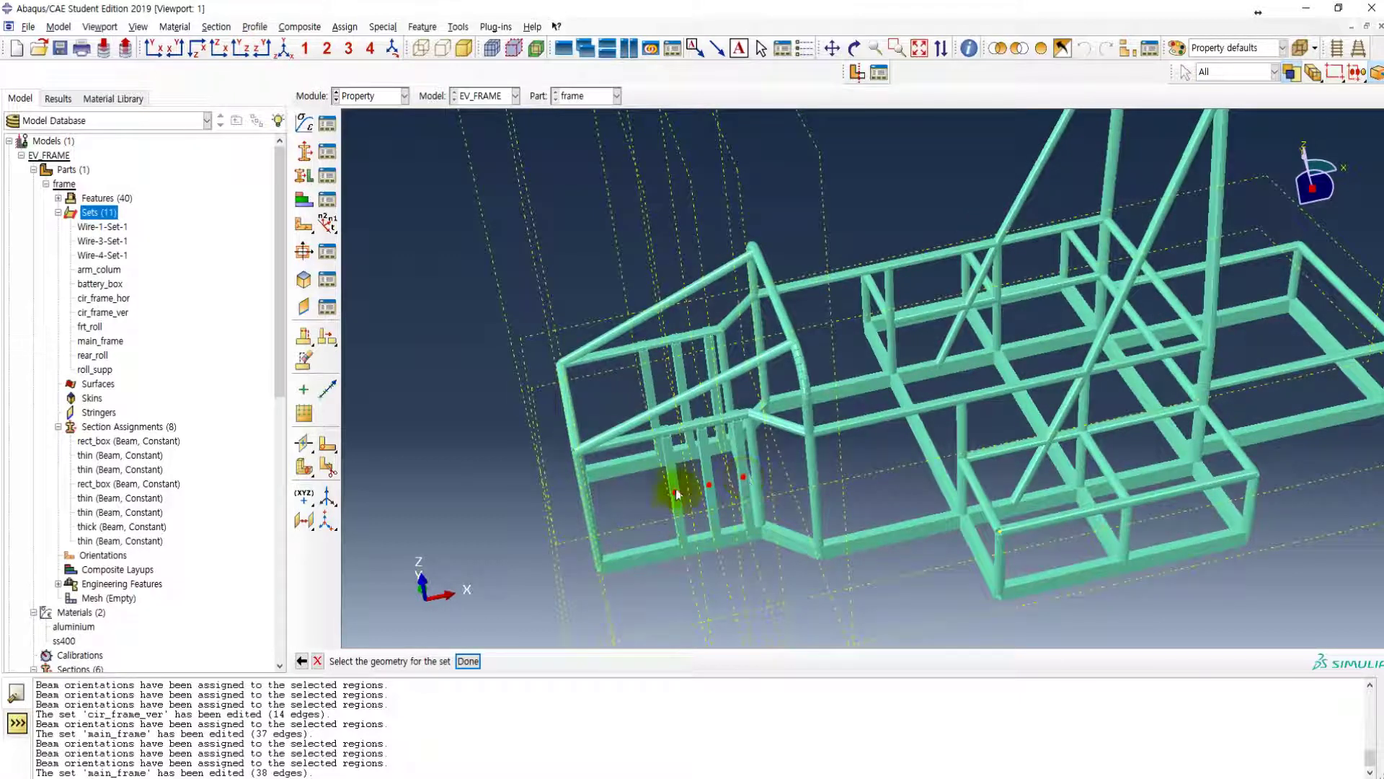
- Revise the frt_pin selection to the middle column's mid-height vertex and the bottom vertices of the two outer columns
ctrl+alt+drag(742, 439, 735, 519)
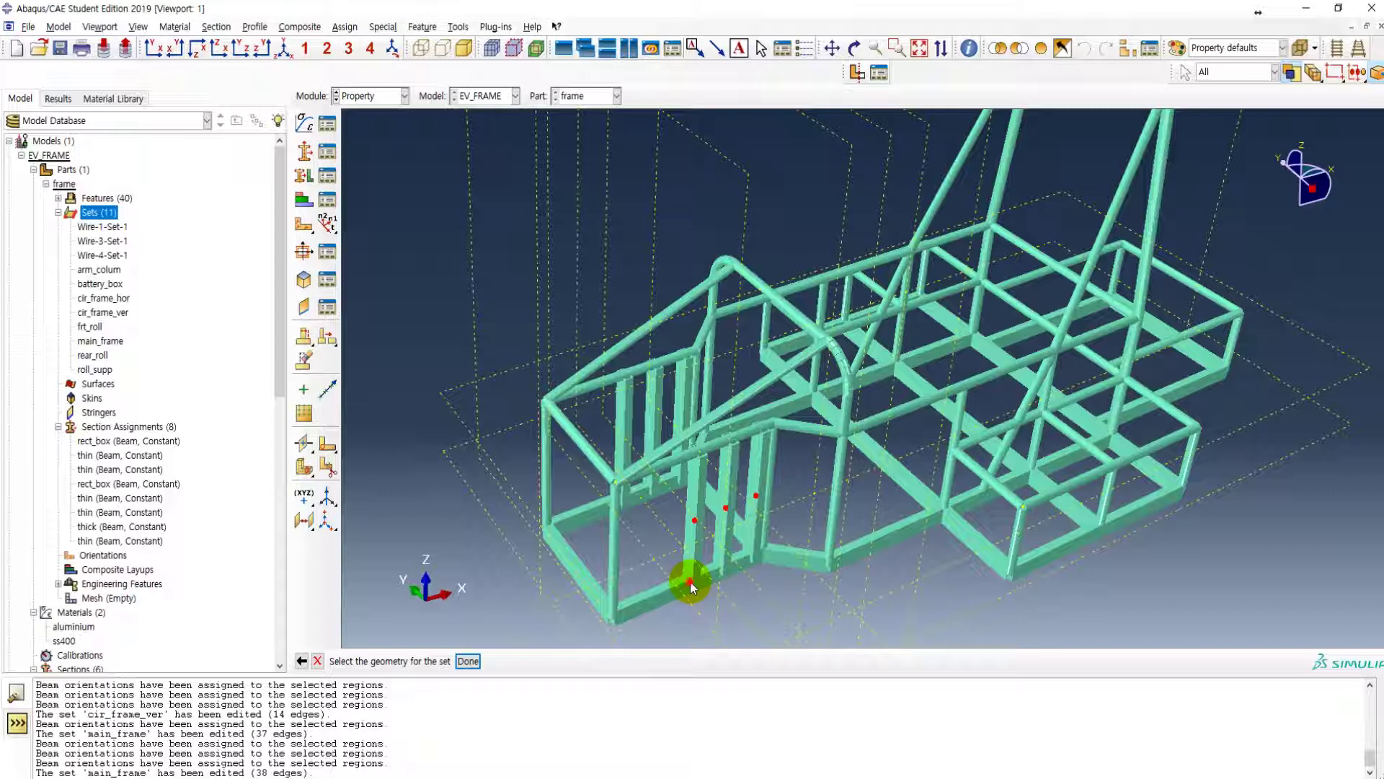
click(726, 509)
click(760, 552)
ctrl+alt+drag(790, 565, 692, 485)
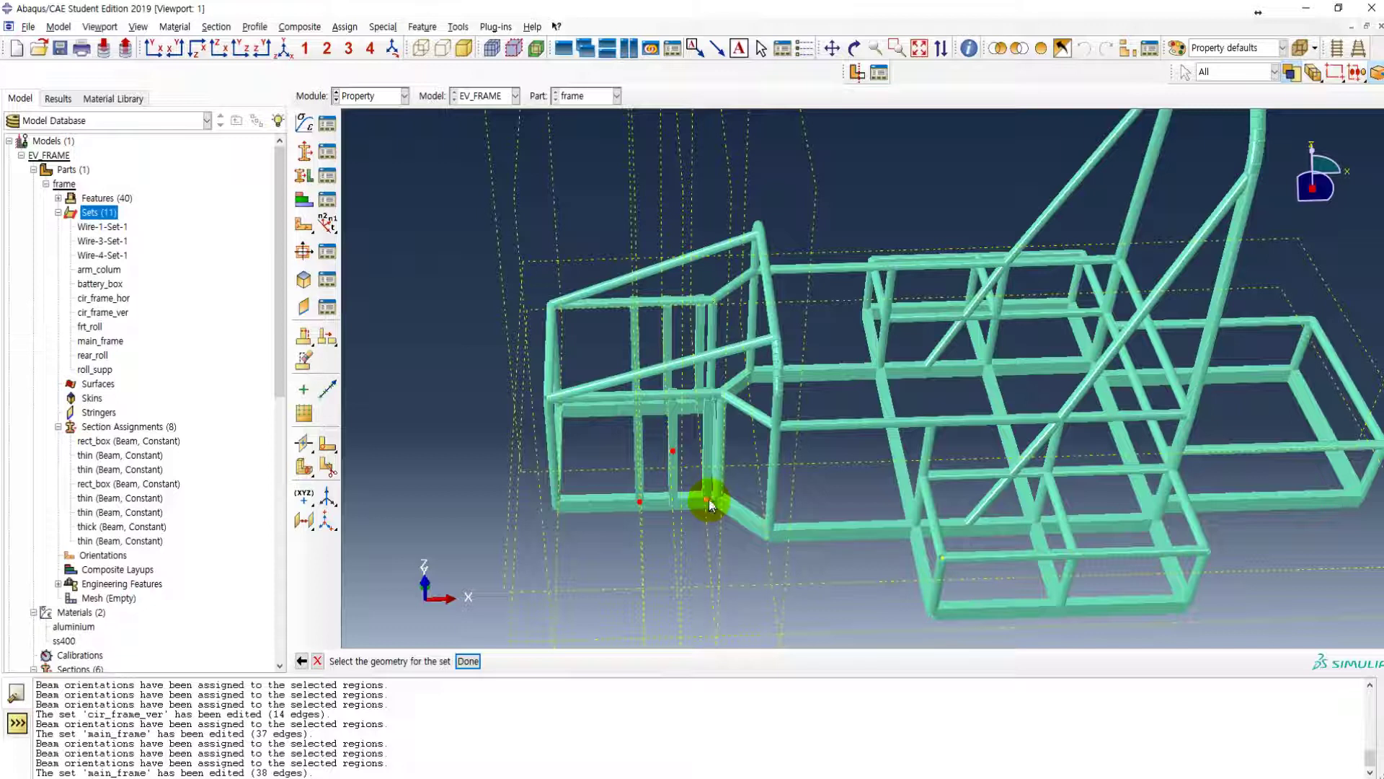
- Add the matching three column vertices on the opposite side of the frame and complete the frt_pin set
ctrl+alt+drag(685, 454, 656, 473)
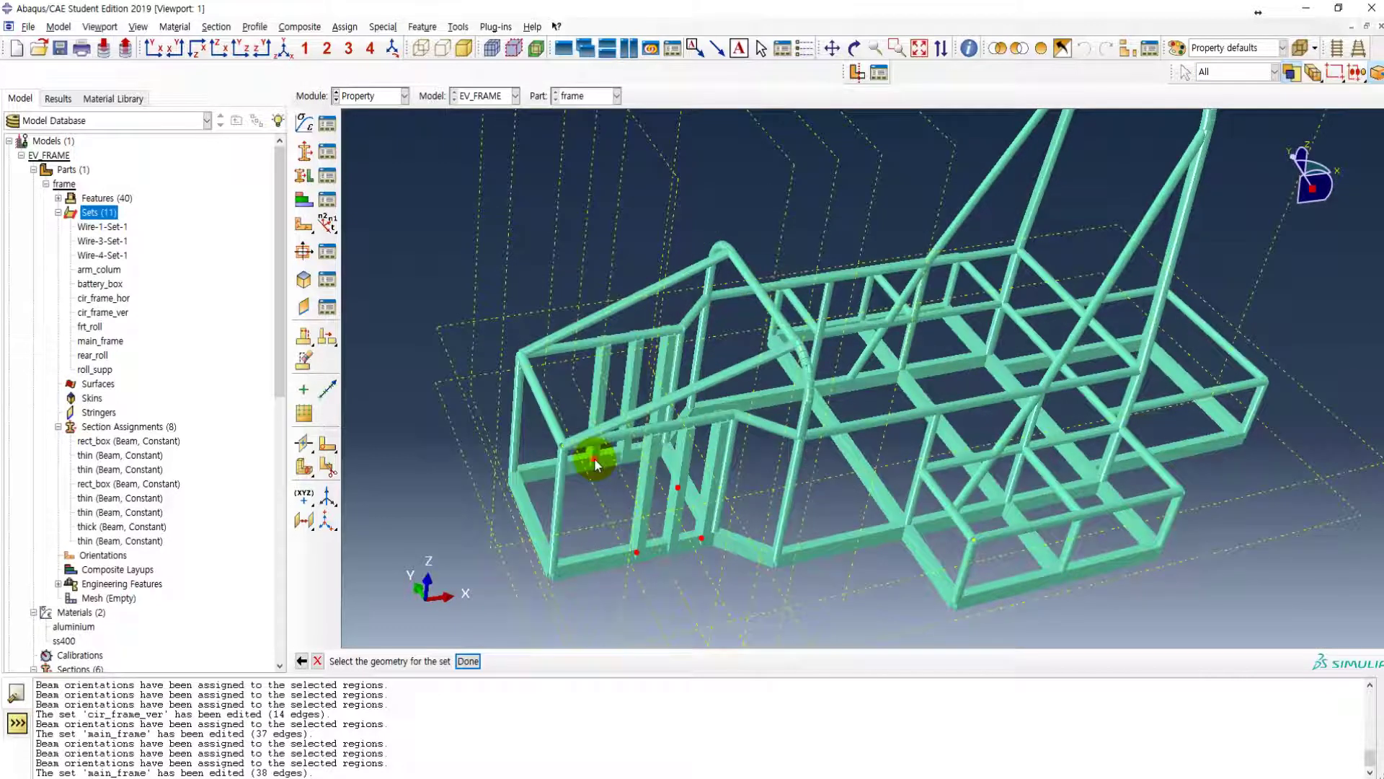
ctrl+alt+drag(664, 408, 682, 431)
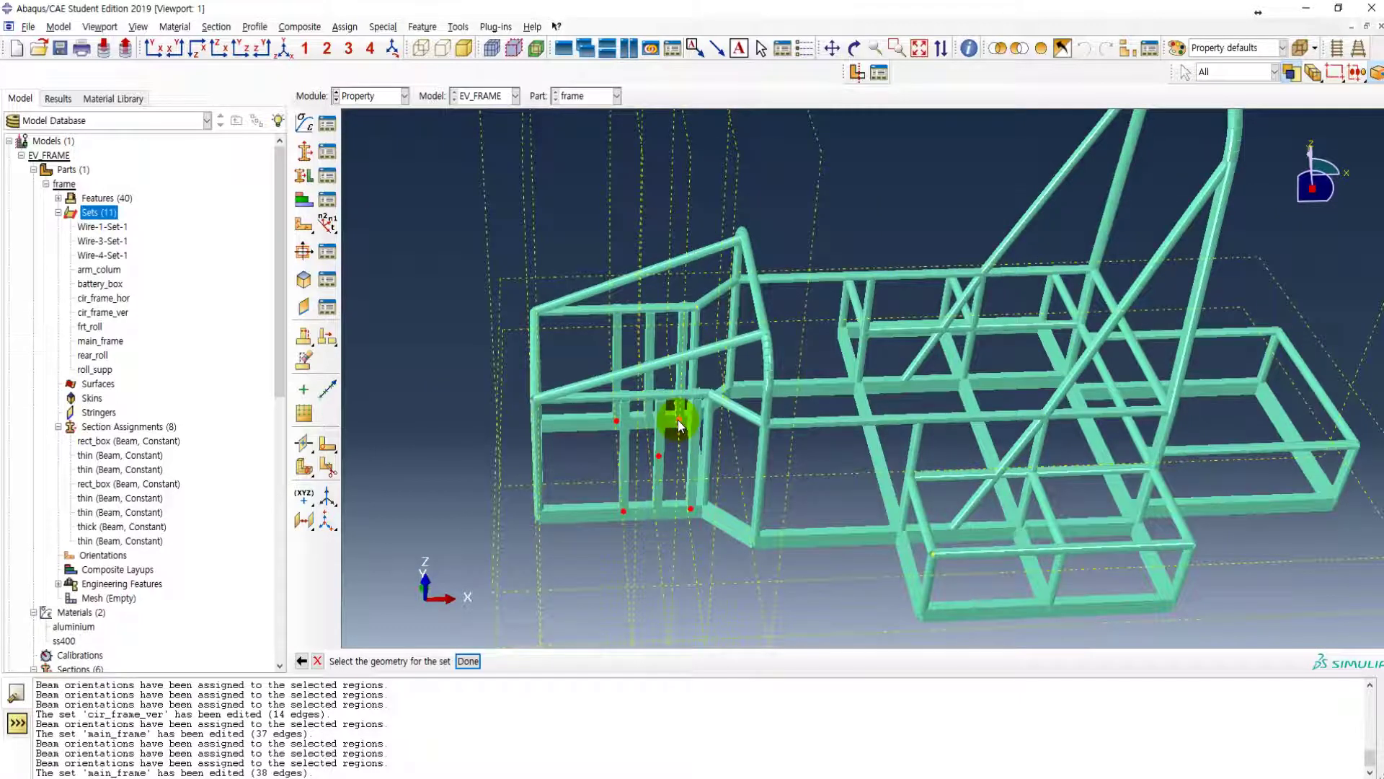
ctrl+alt+drag(729, 448, 1019, 488)
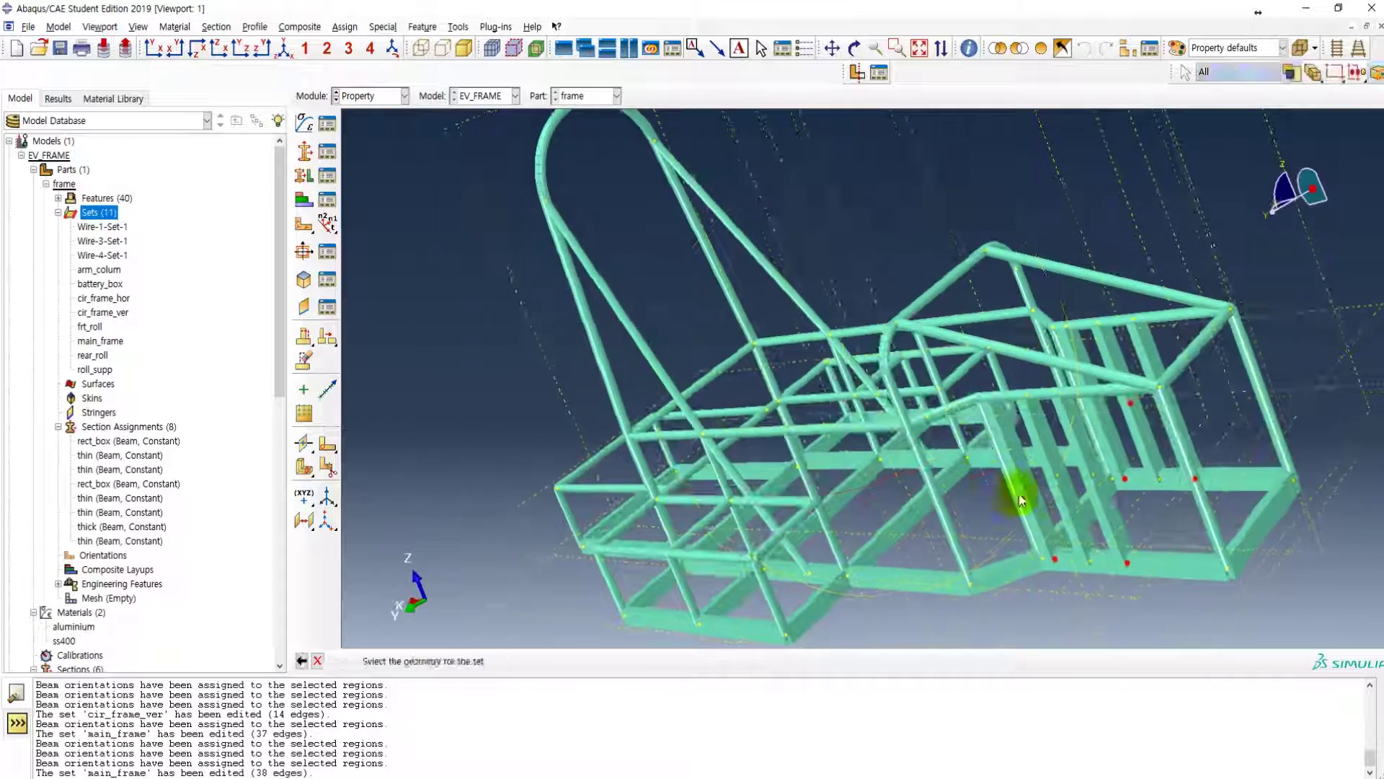
click(1061, 488)
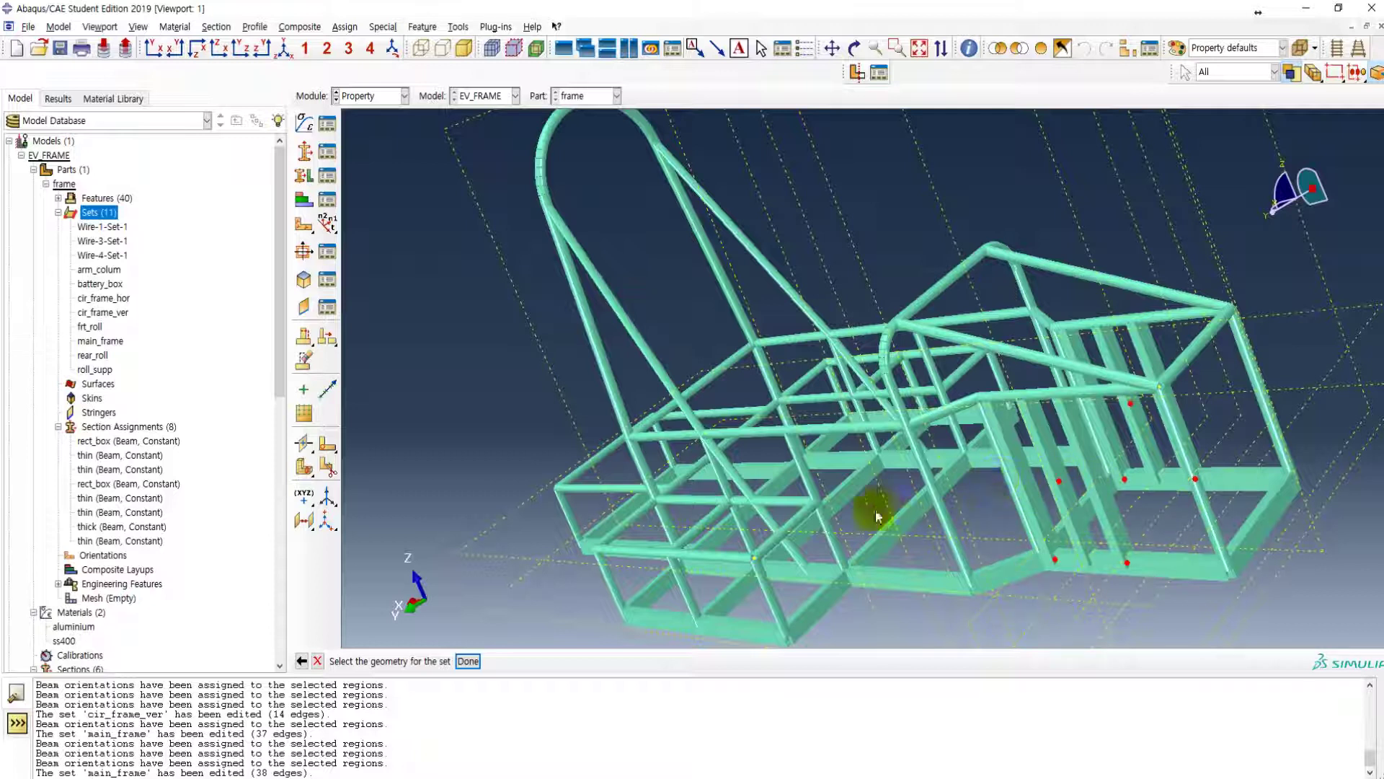
scroll(876, 516, down, 1)
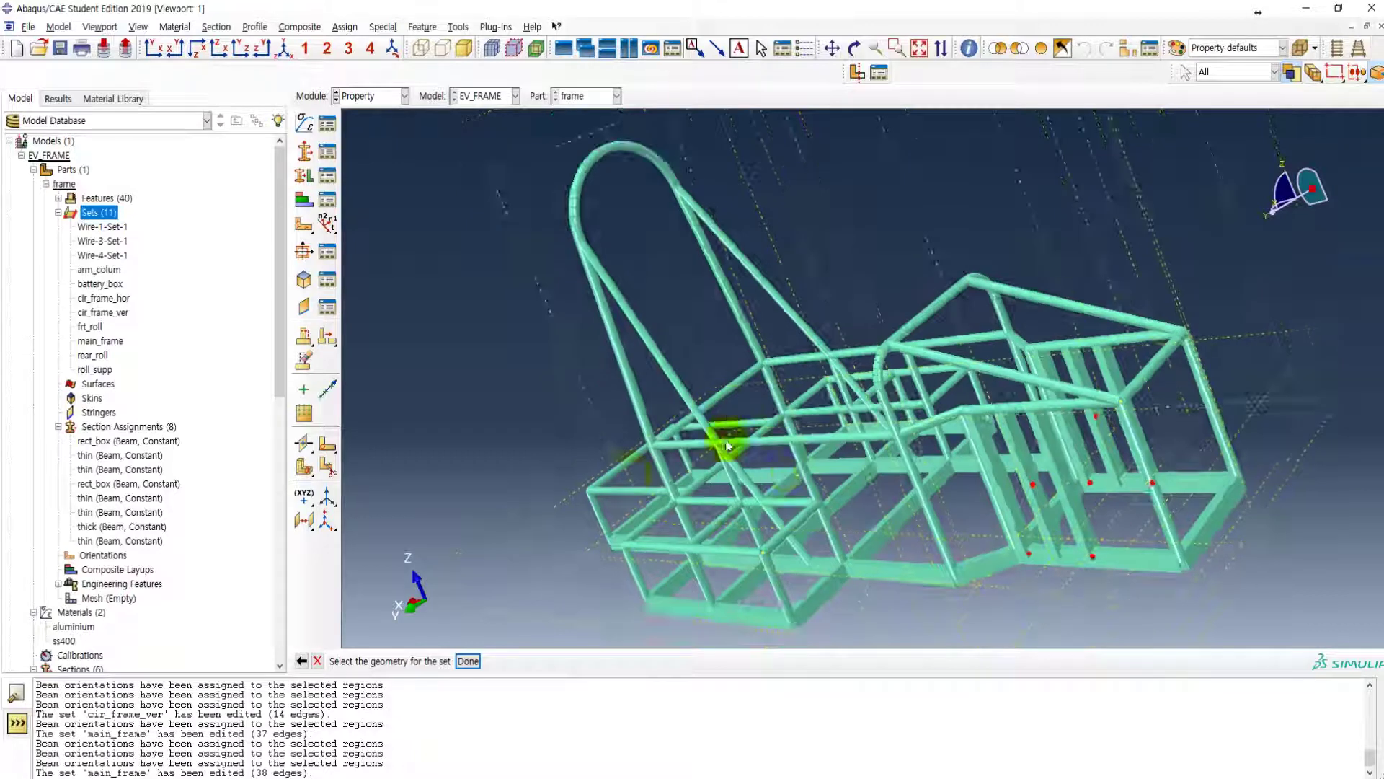
click(467, 661)
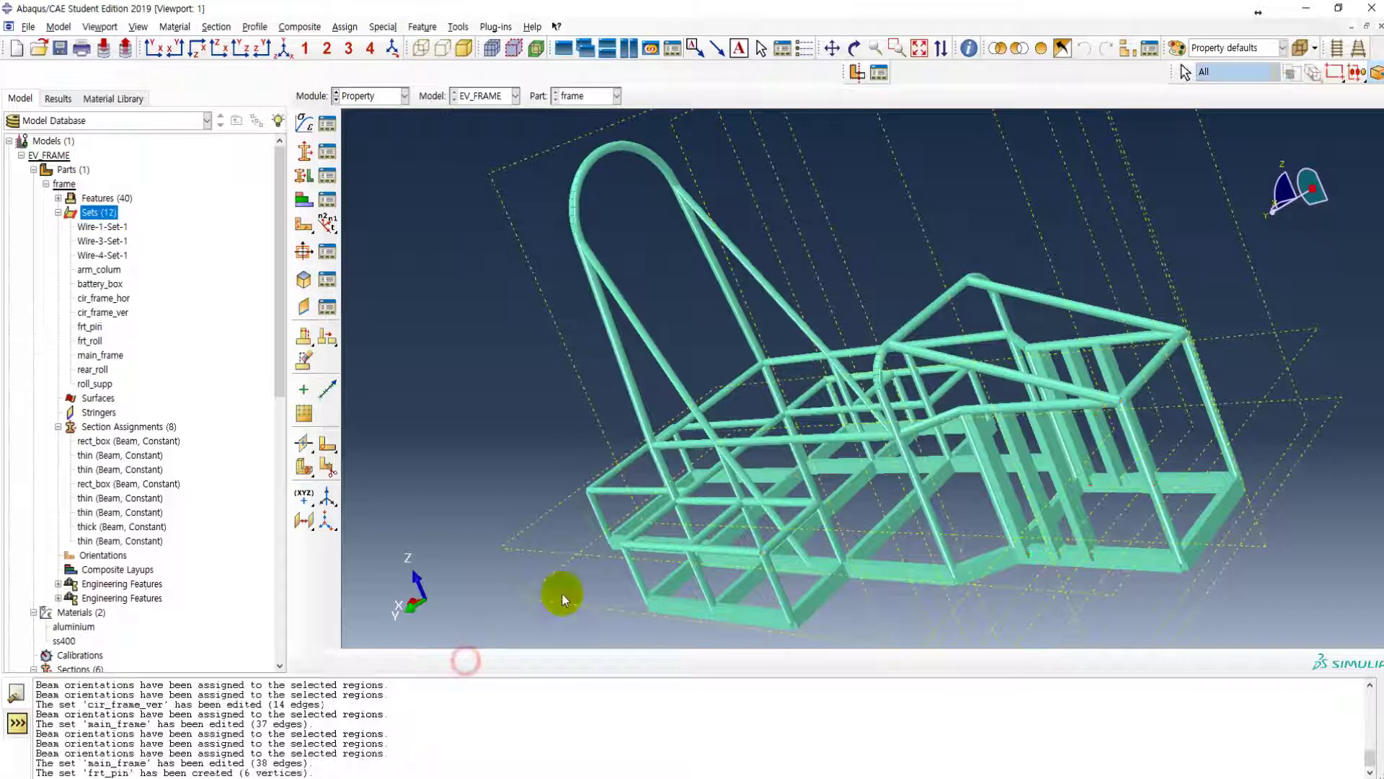
- Create a geometry set named rr_pin from the rear hoop's two foot vertices and the two outer bottom corners of the same cross member
click(93, 327)
double_click(92, 212)
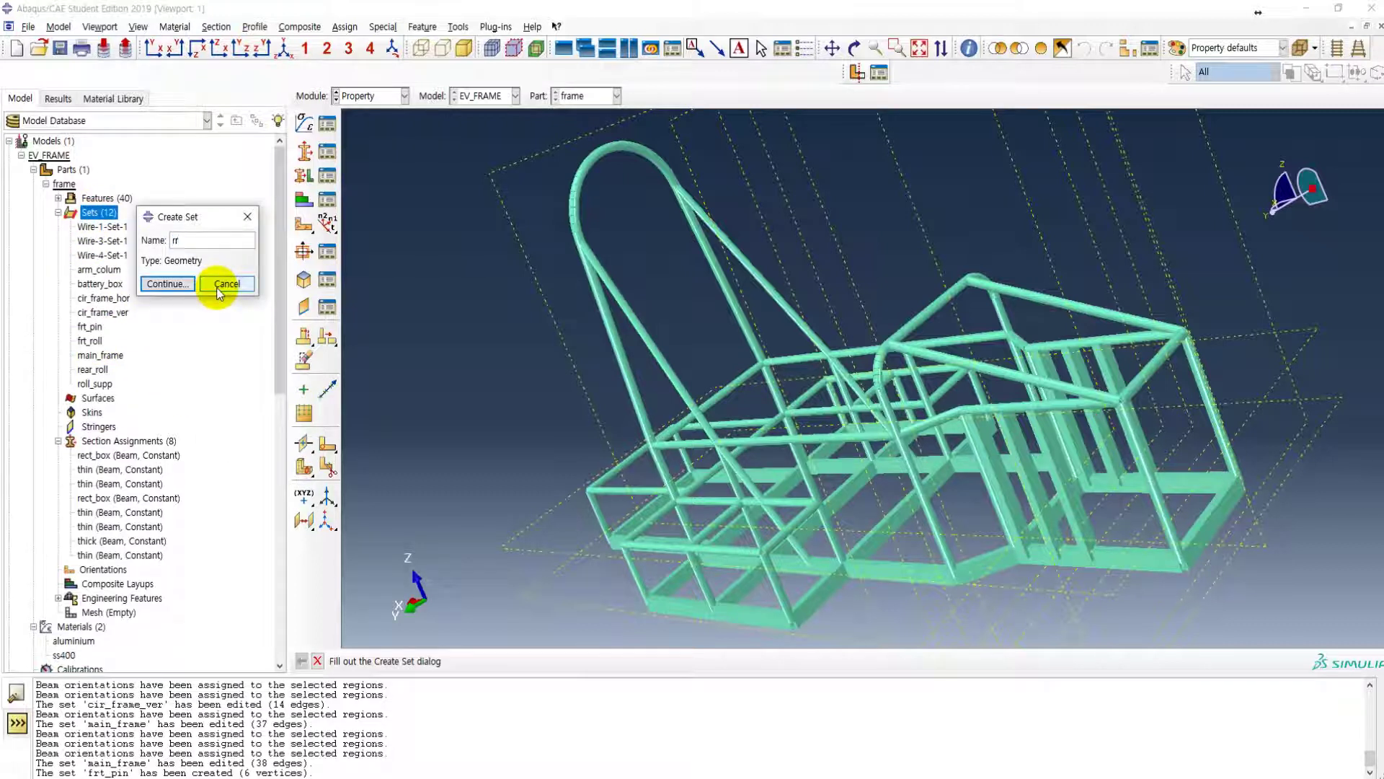
key(Return)
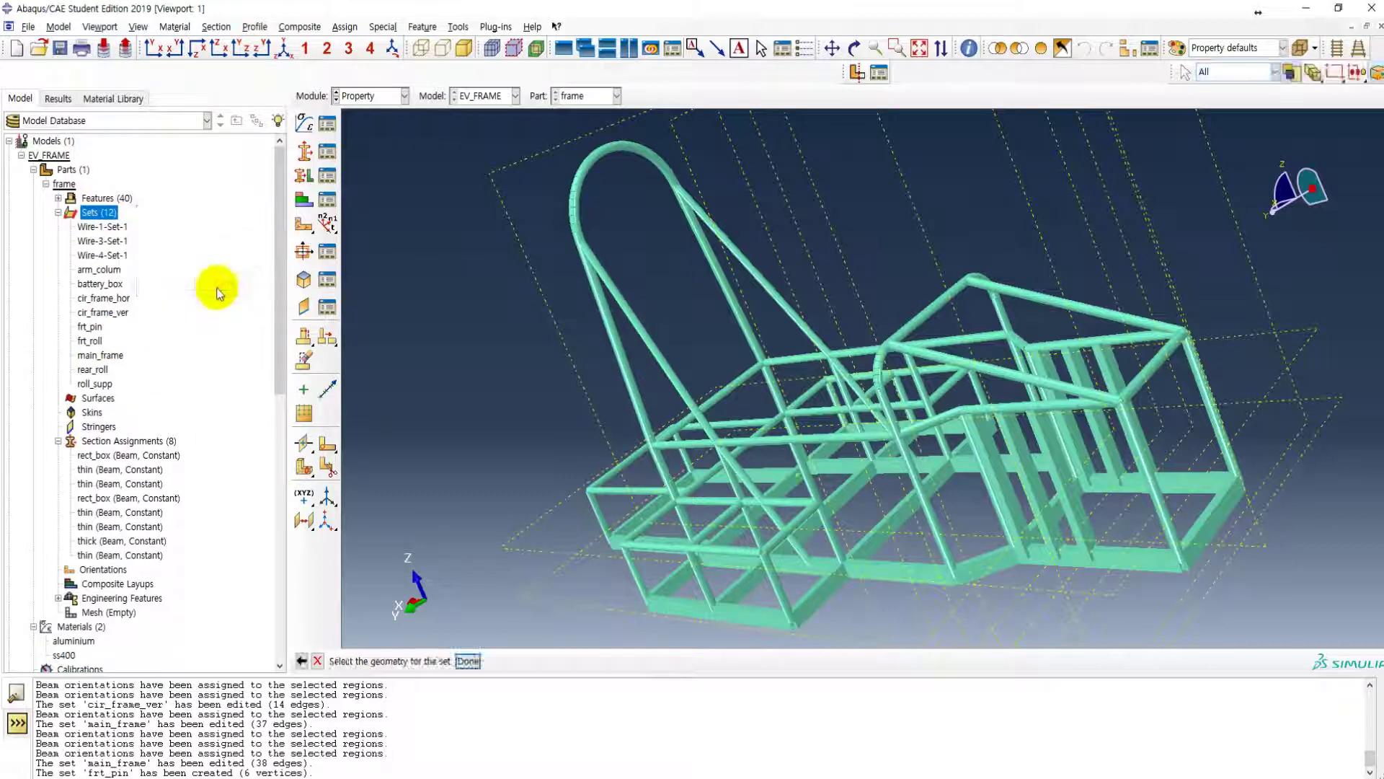
ctrl+alt+drag(758, 455, 788, 618)
ctrl+alt+drag(757, 497, 788, 583)
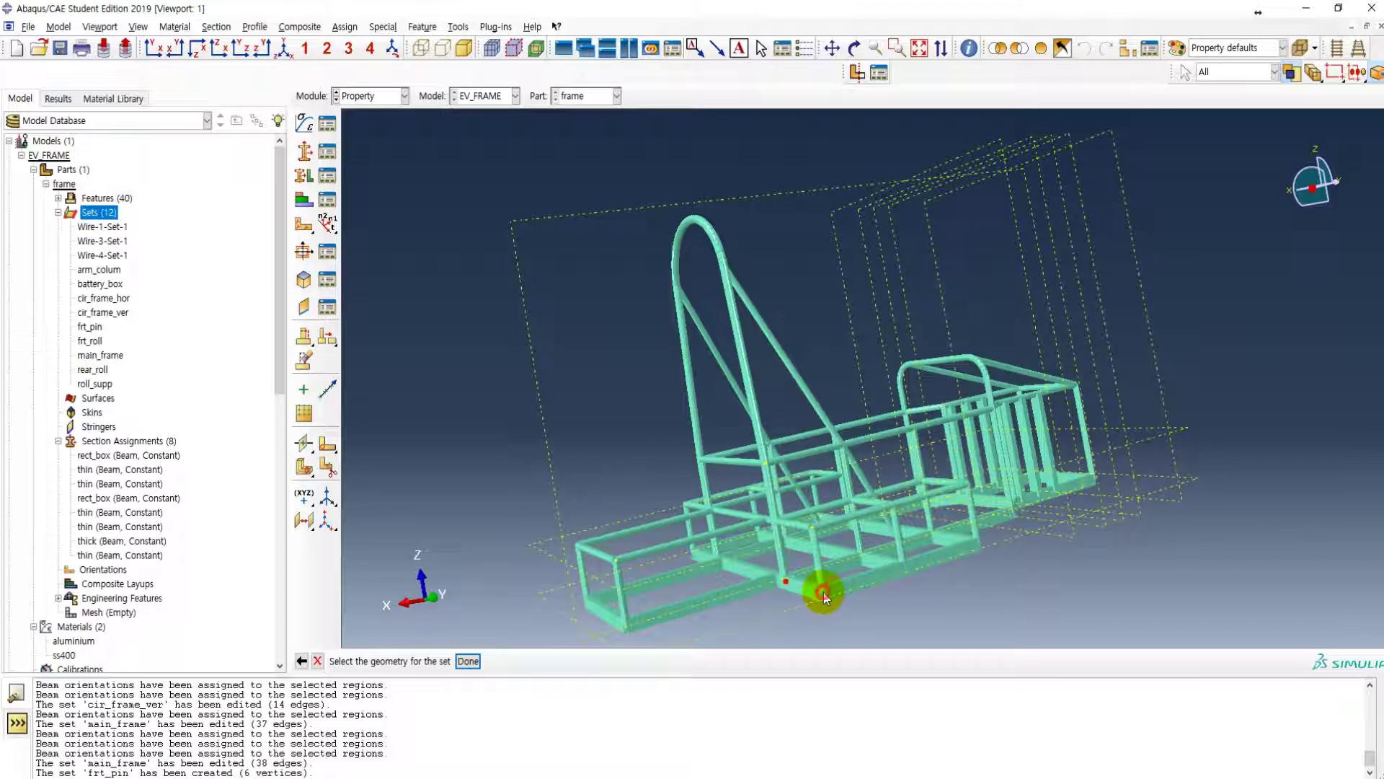
ctrl+alt+drag(742, 468, 735, 538)
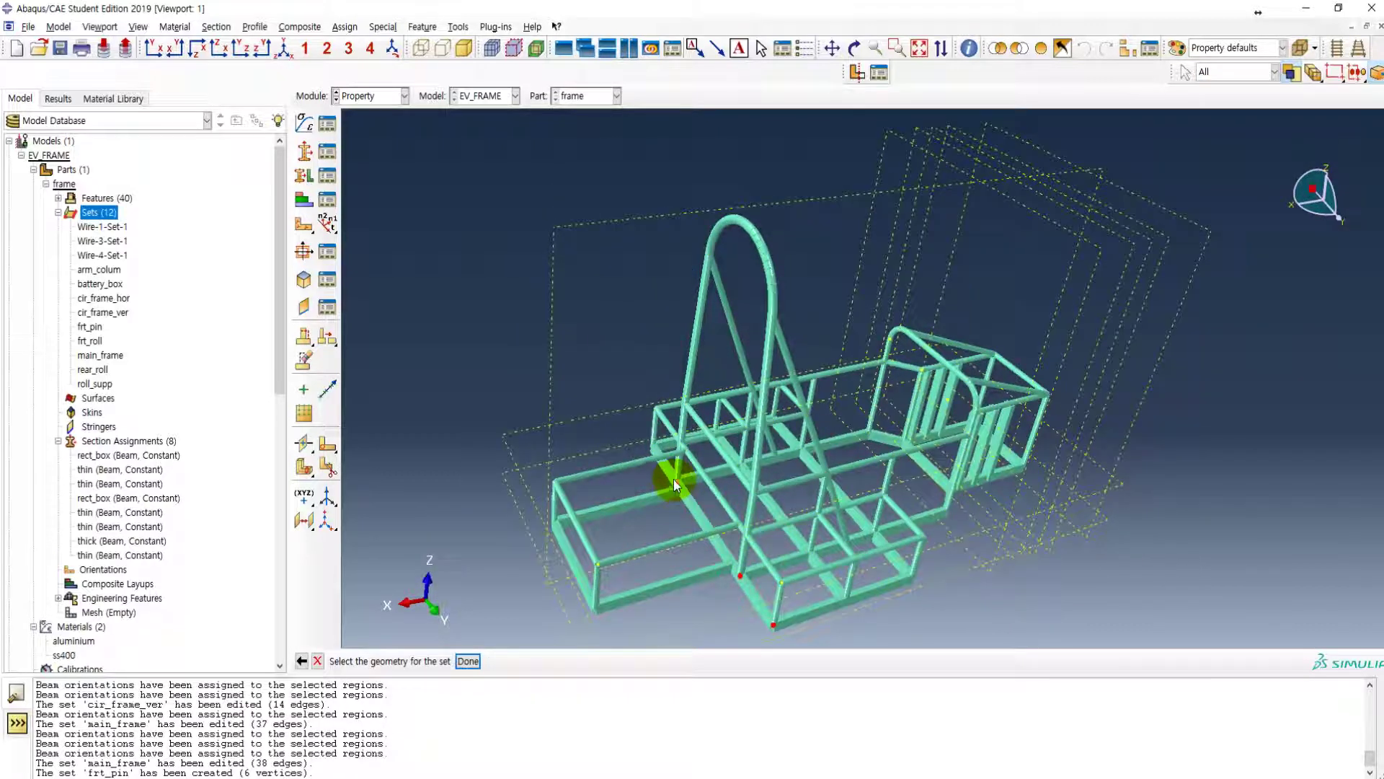
ctrl+alt+drag(673, 479, 778, 593)
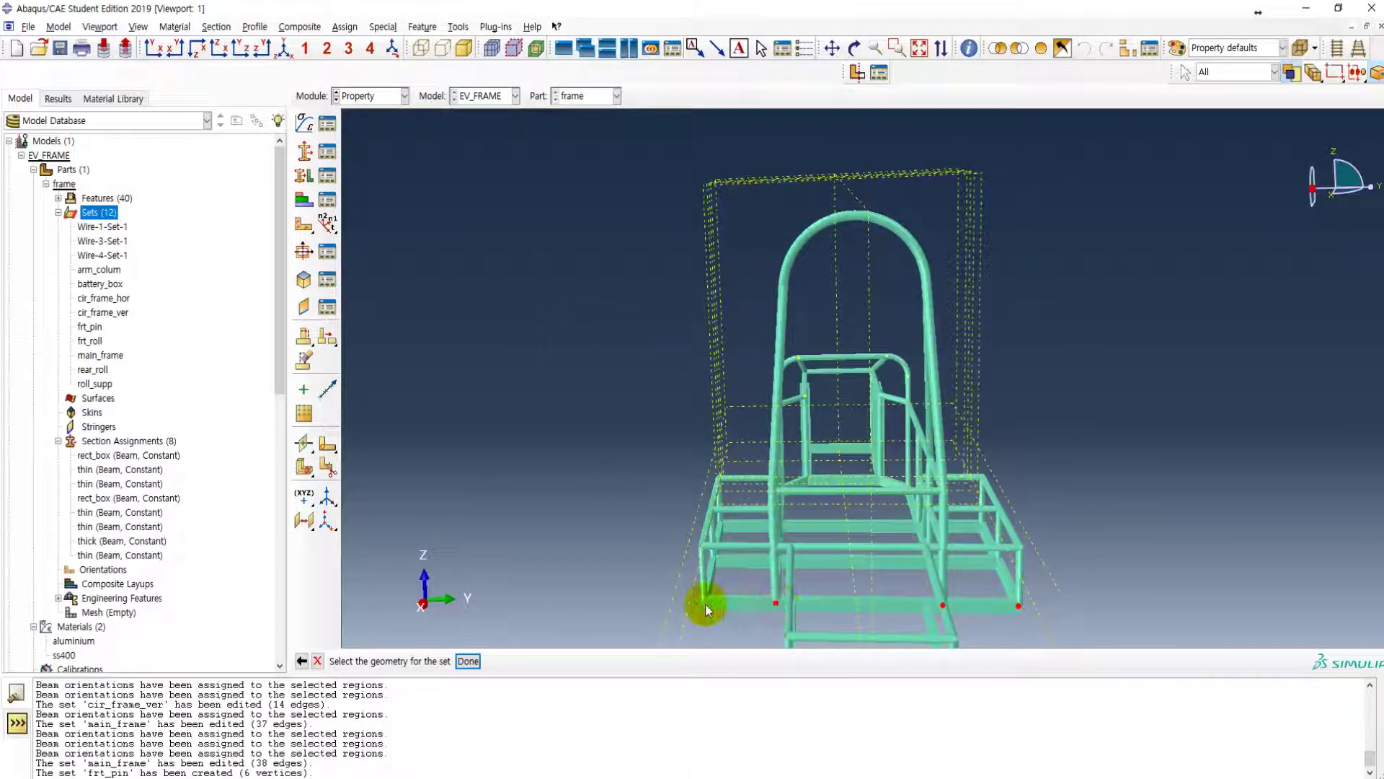
click(468, 661)
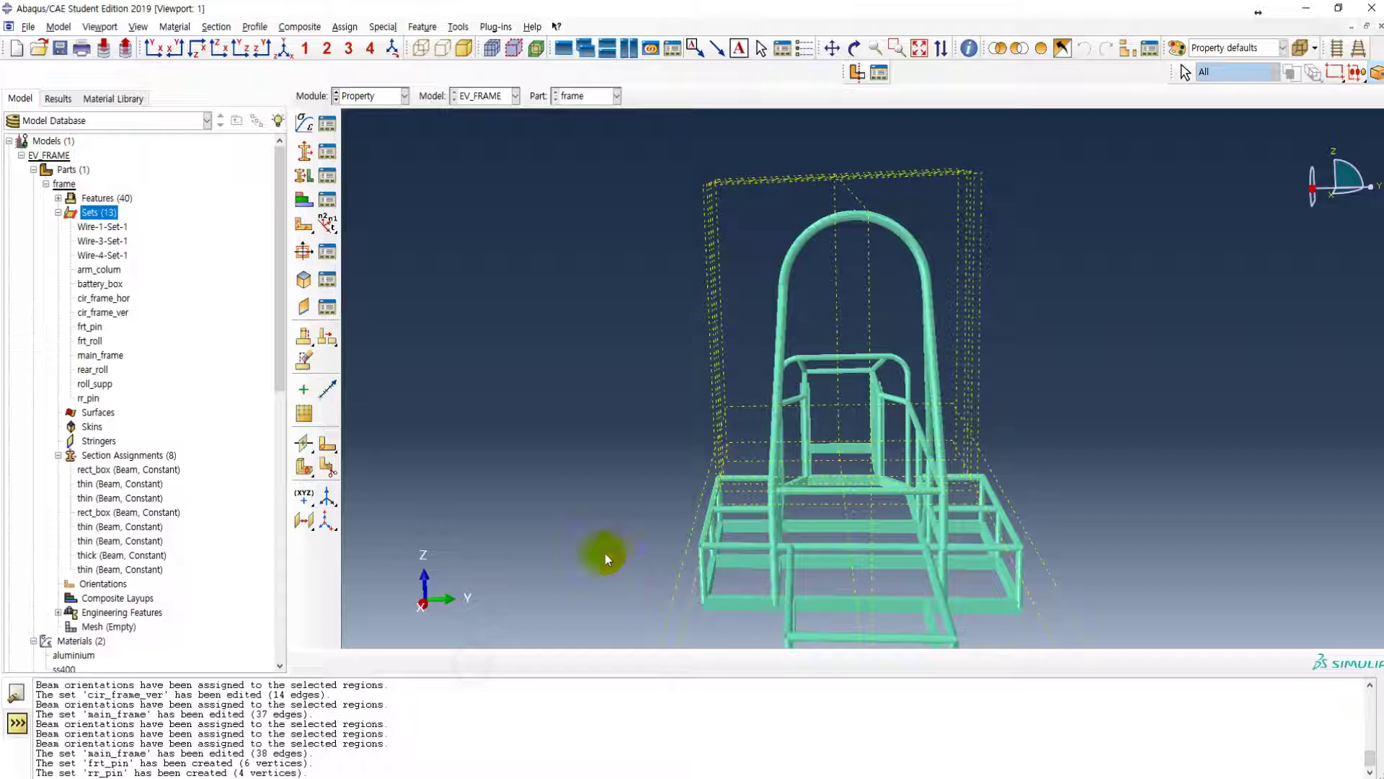
- Check the sets page of 3D_car_frame.pdf in Acrobat and create an Abaqus set named battery_load from the side boxes' six bottom cross edges
scroll(652, 382, down, 2)
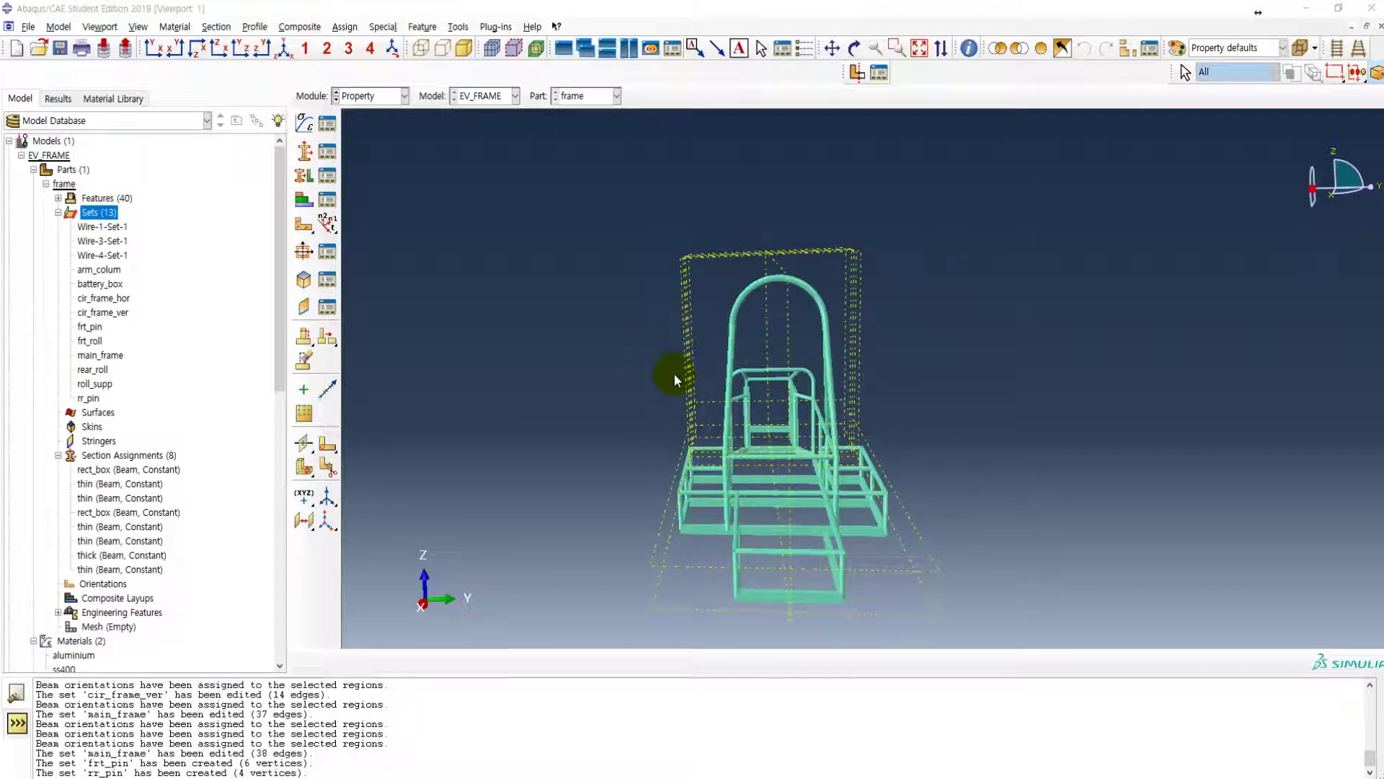
key(alt+Tab)
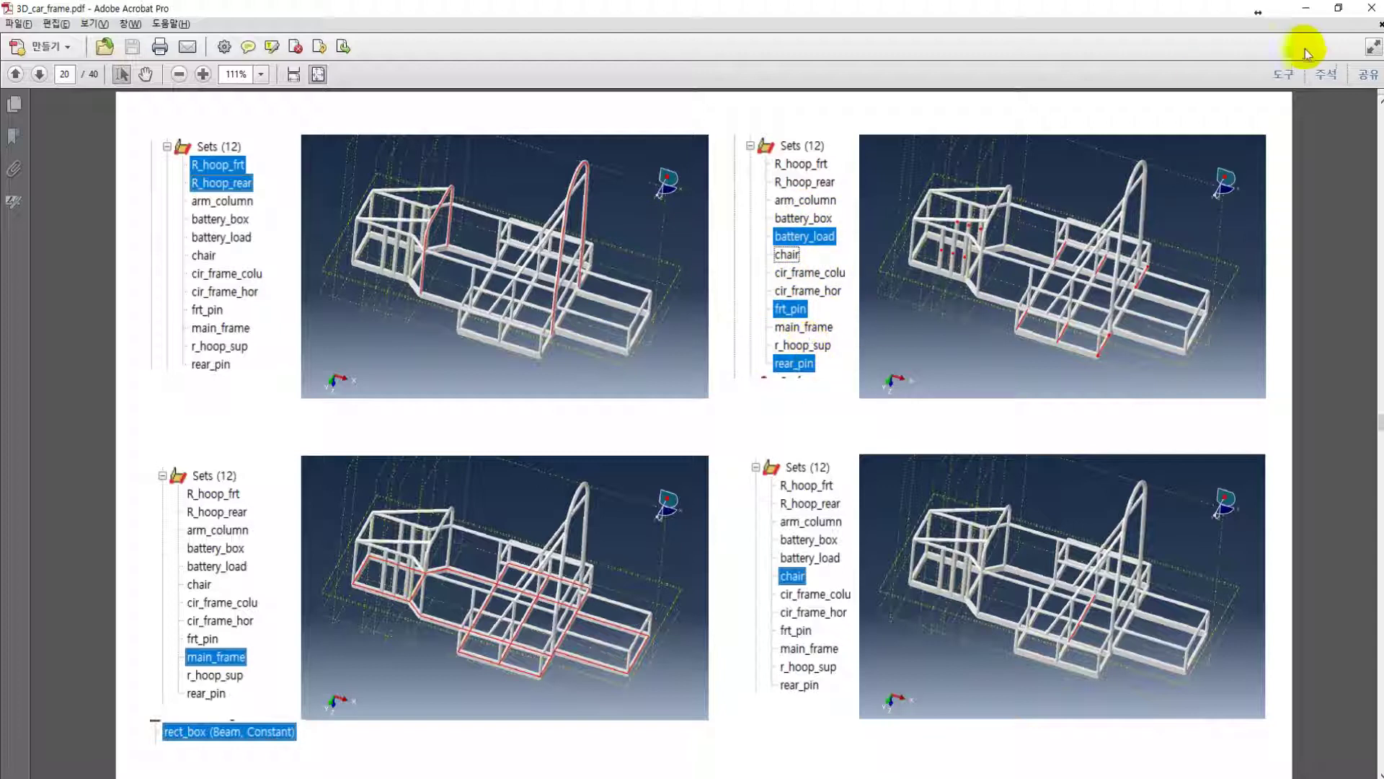
click(1306, 8)
double_click(99, 212)
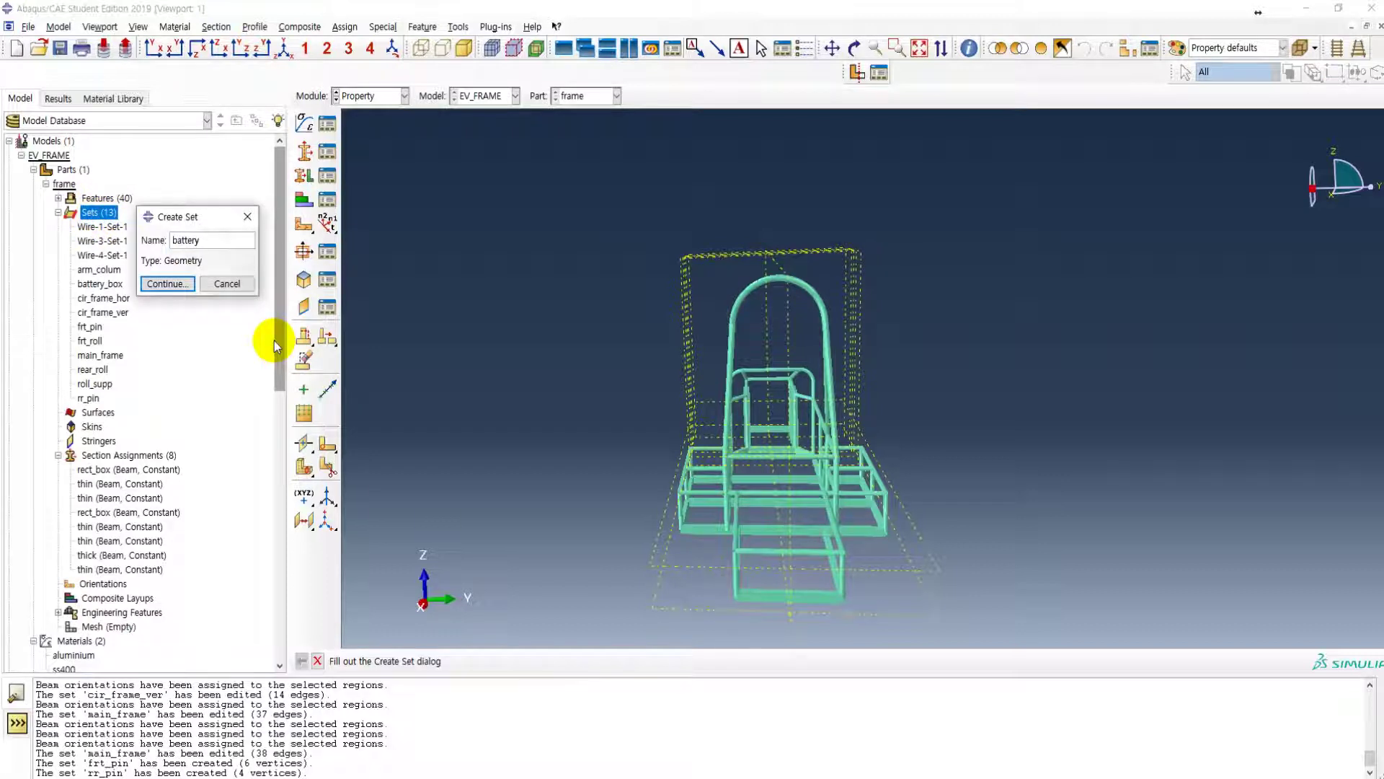
click(164, 284)
ctrl+alt+drag(892, 523, 884, 612)
click(880, 621)
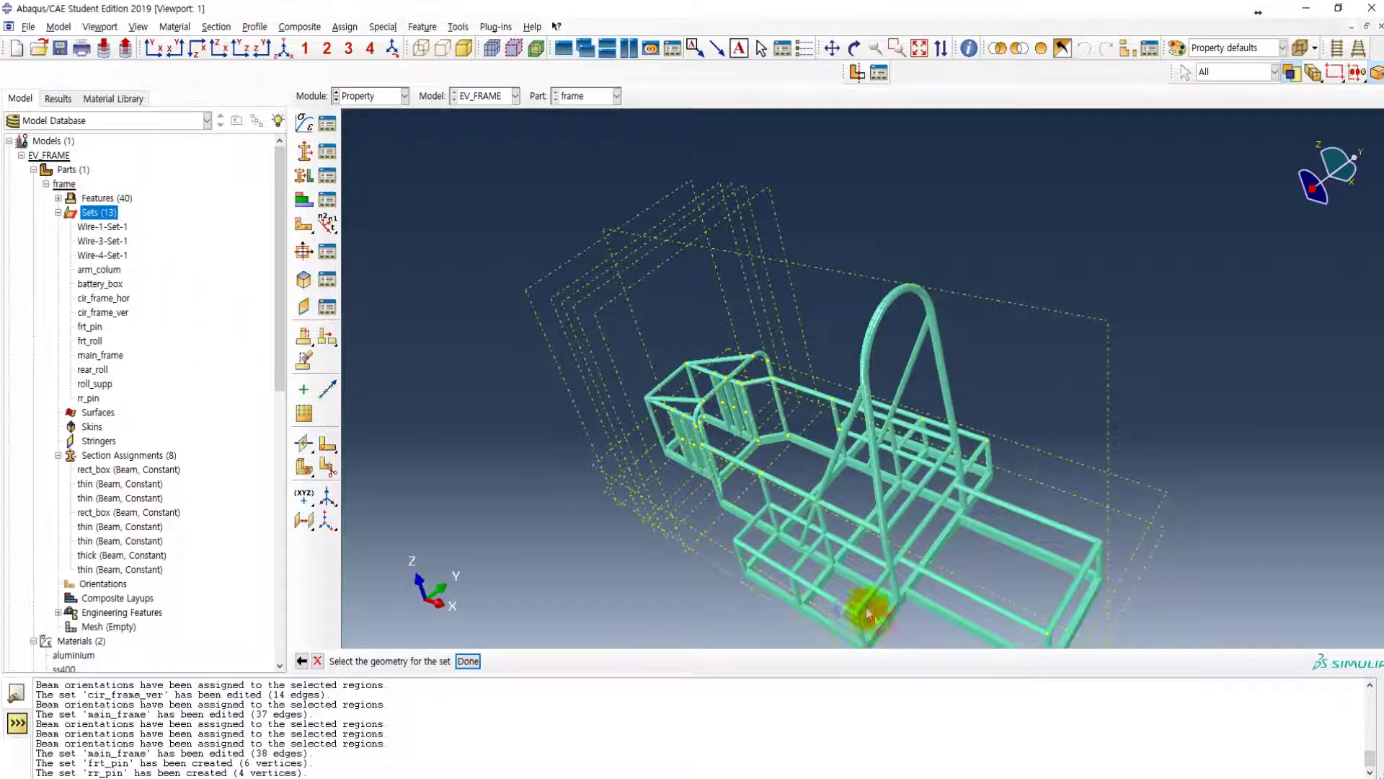
click(818, 582)
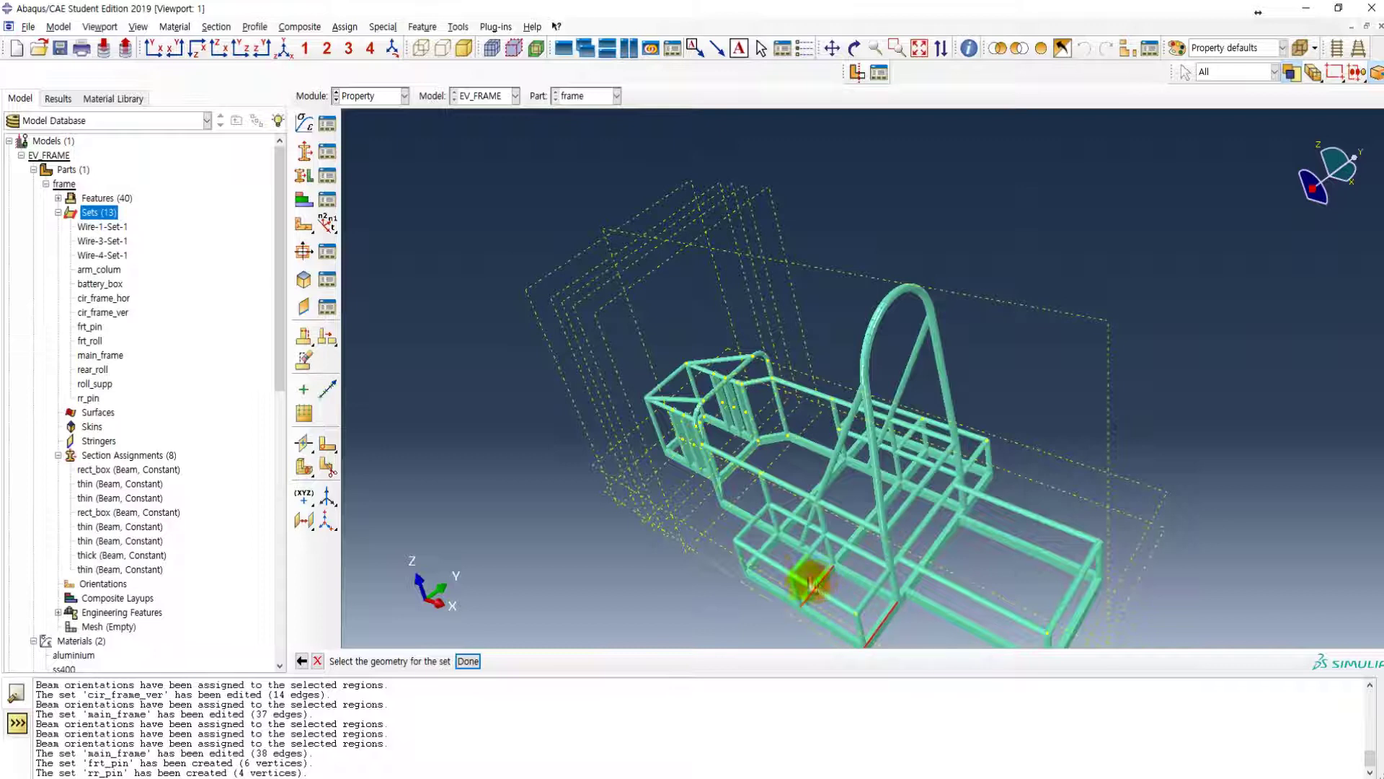
click(764, 553)
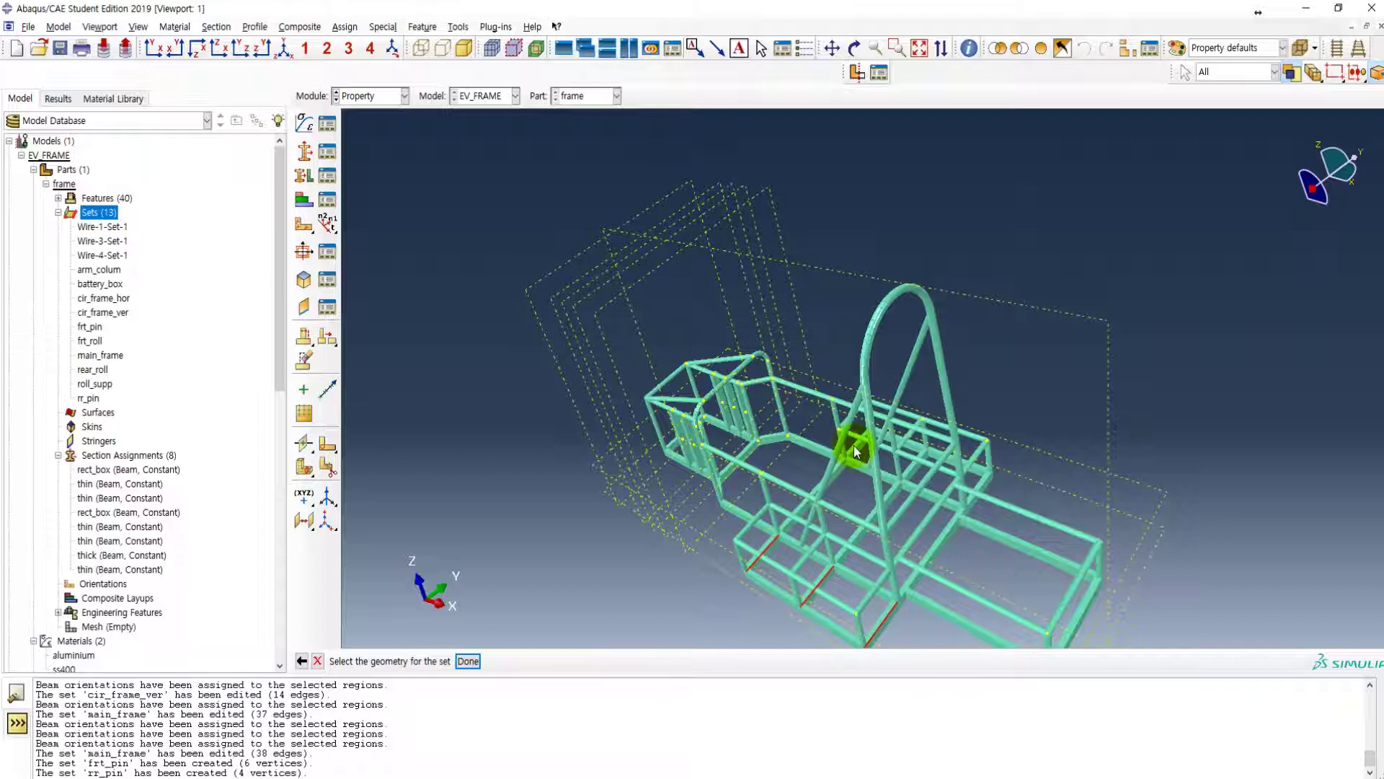
click(916, 472)
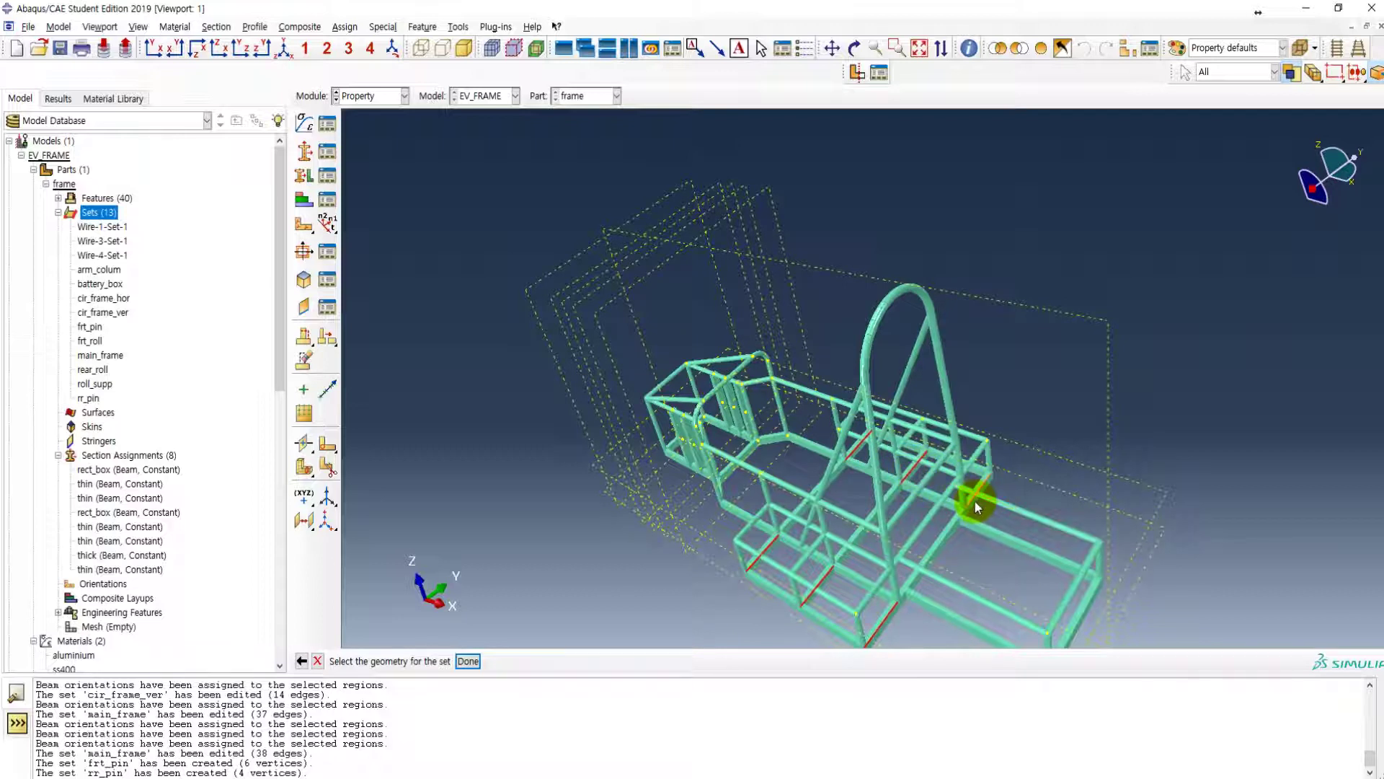
click(467, 661)
- Create a geometry set named chair from the central edge of the bottom cross member ahead of the rear roll hoop
double_click(101, 213)
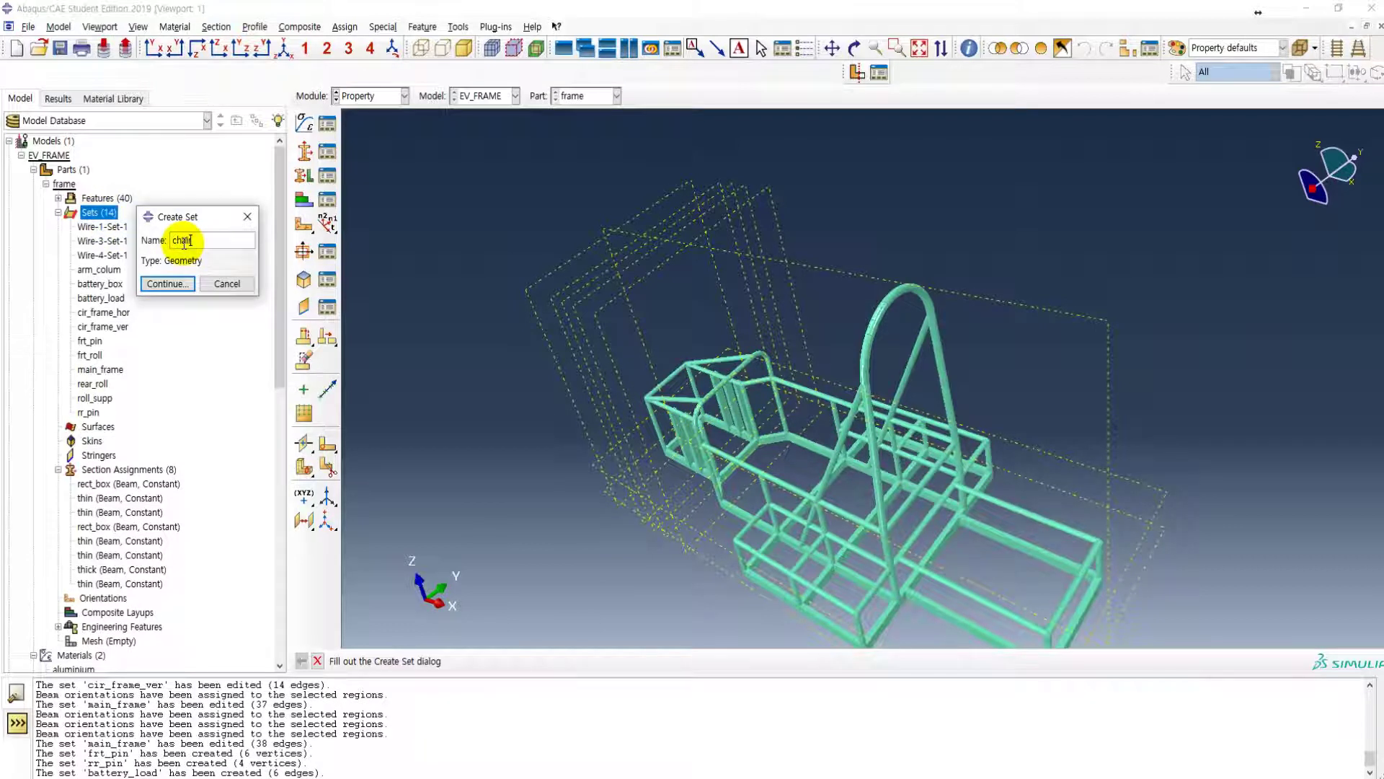
click(167, 283)
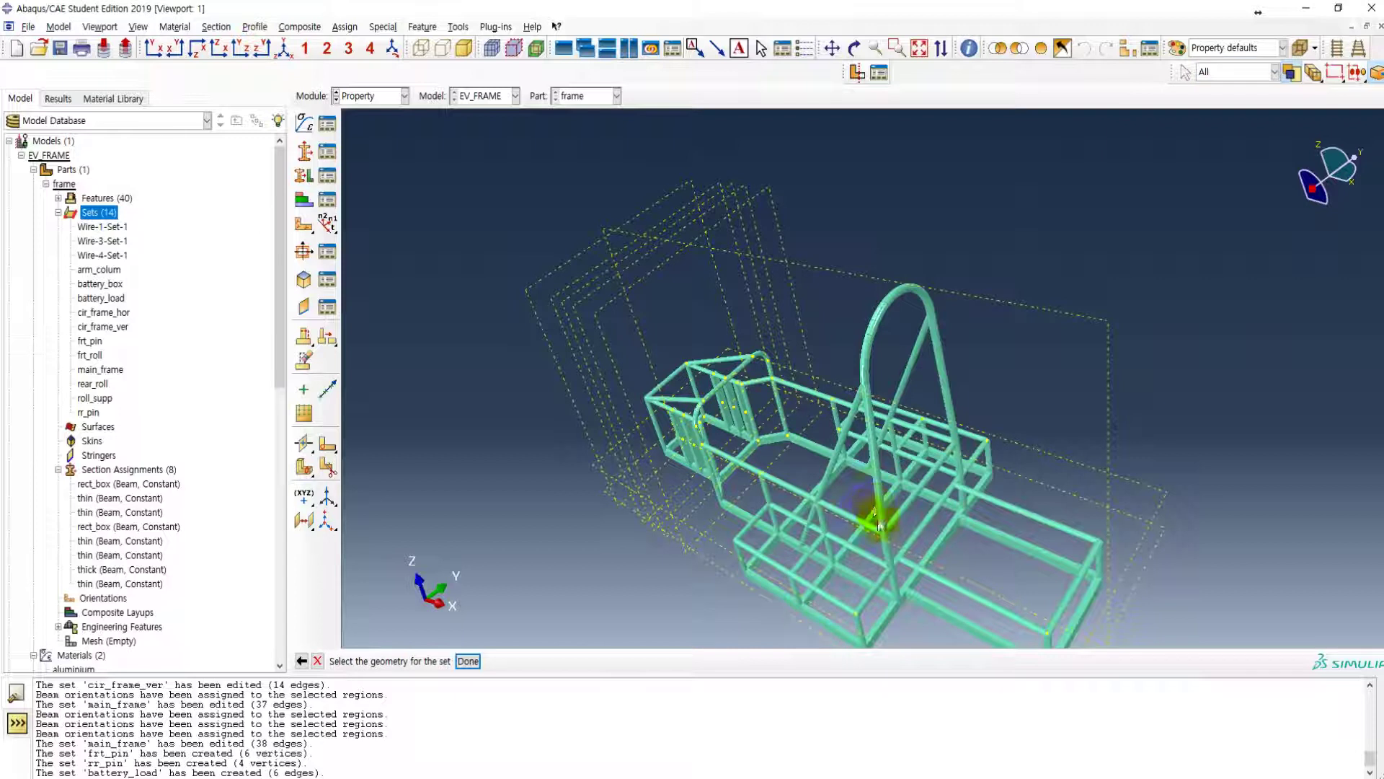
click(869, 516)
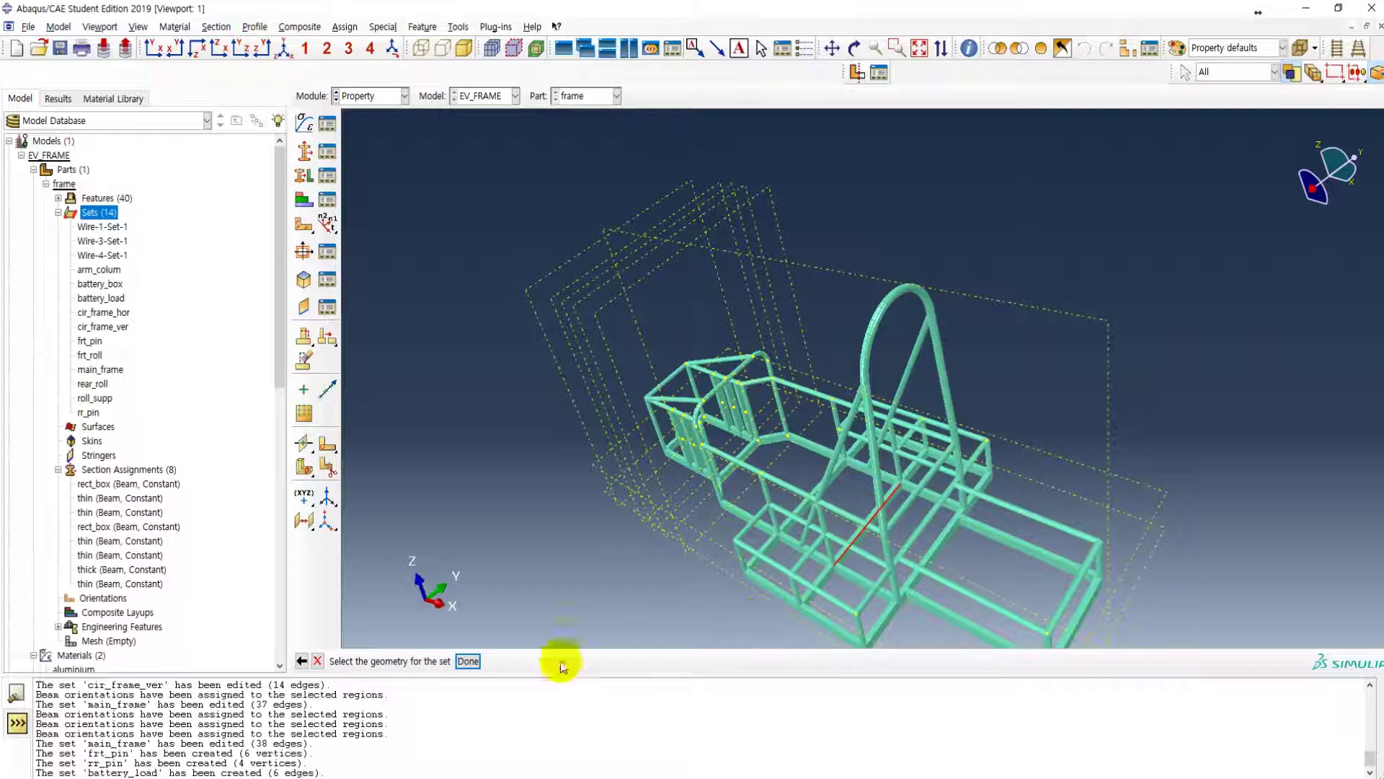
click(469, 662)
- Query the mass properties of the entire frame part
ctrl+alt+drag(733, 519, 906, 424)
ctrl+alt+drag(841, 514, 564, 315)
click(458, 27)
click(472, 196)
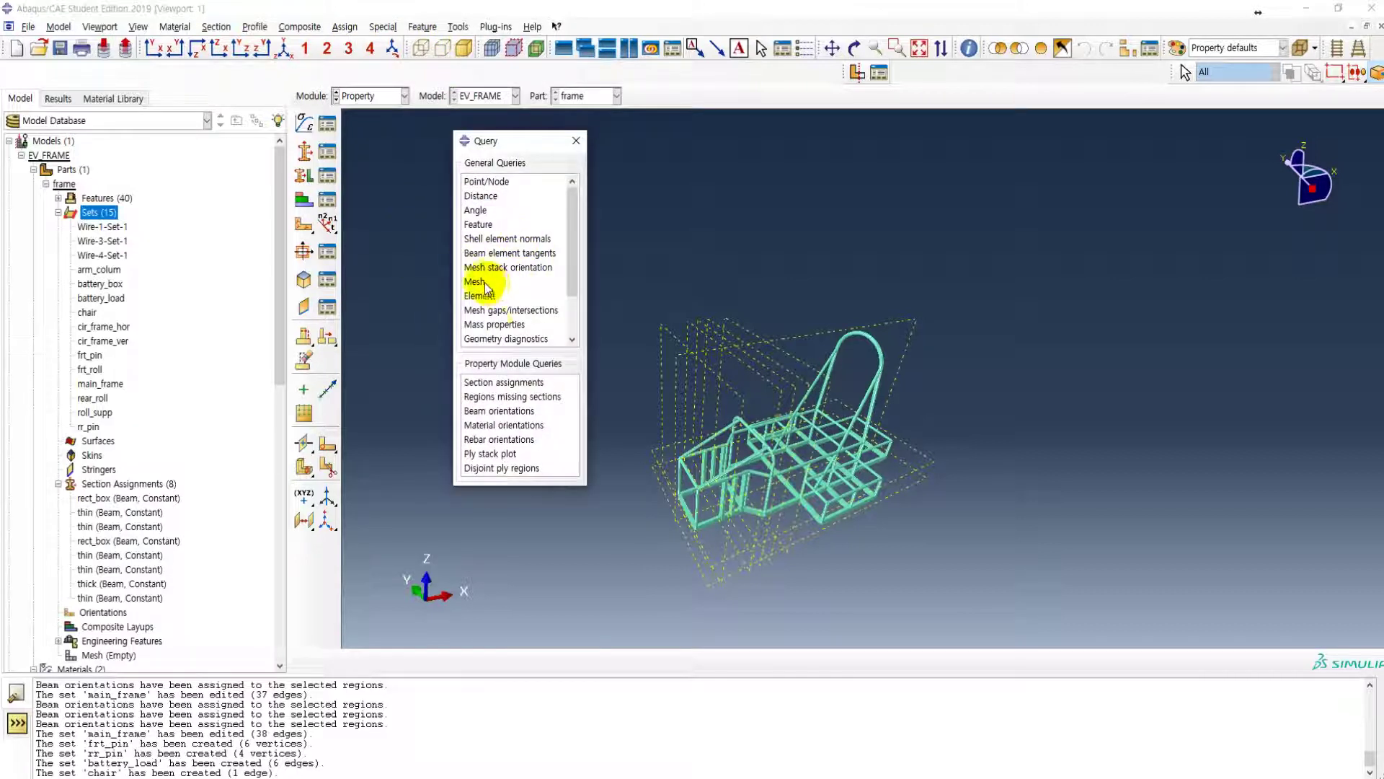
click(497, 325)
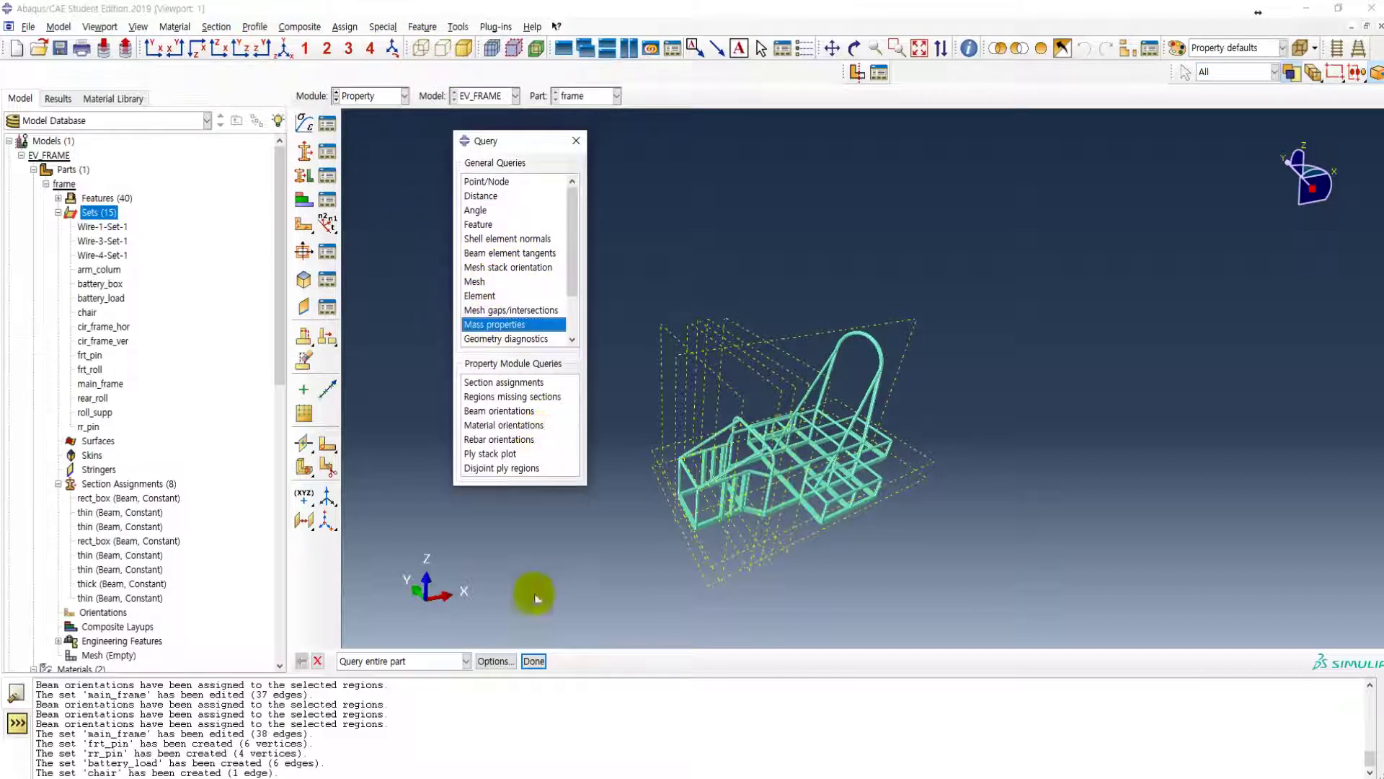
click(533, 661)
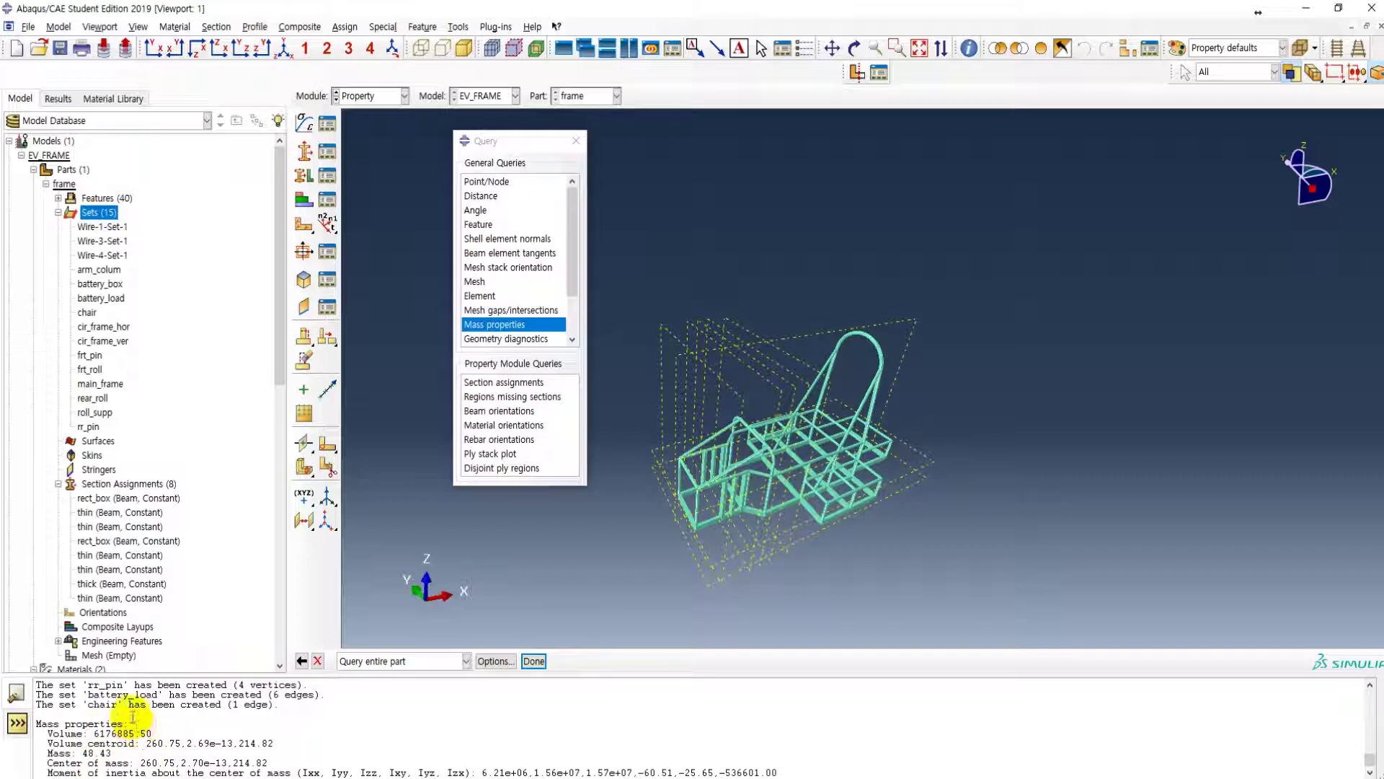
- Orient the frame to a three-quarter view and save it as User 1 with the current scale and position
scroll(784, 529, down, 3)
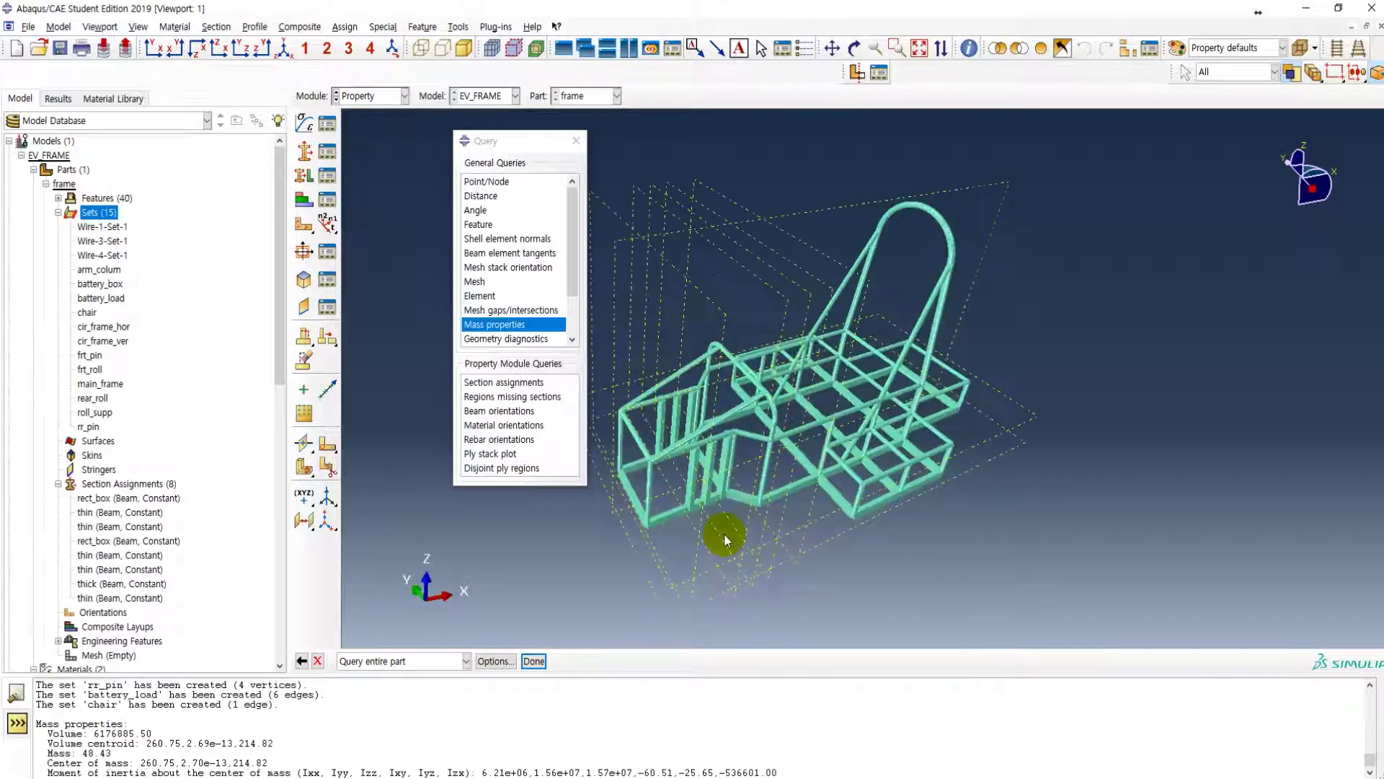
click(1336, 49)
scroll(800, 418, down, 2)
ctrl+alt+drag(789, 422, 767, 587)
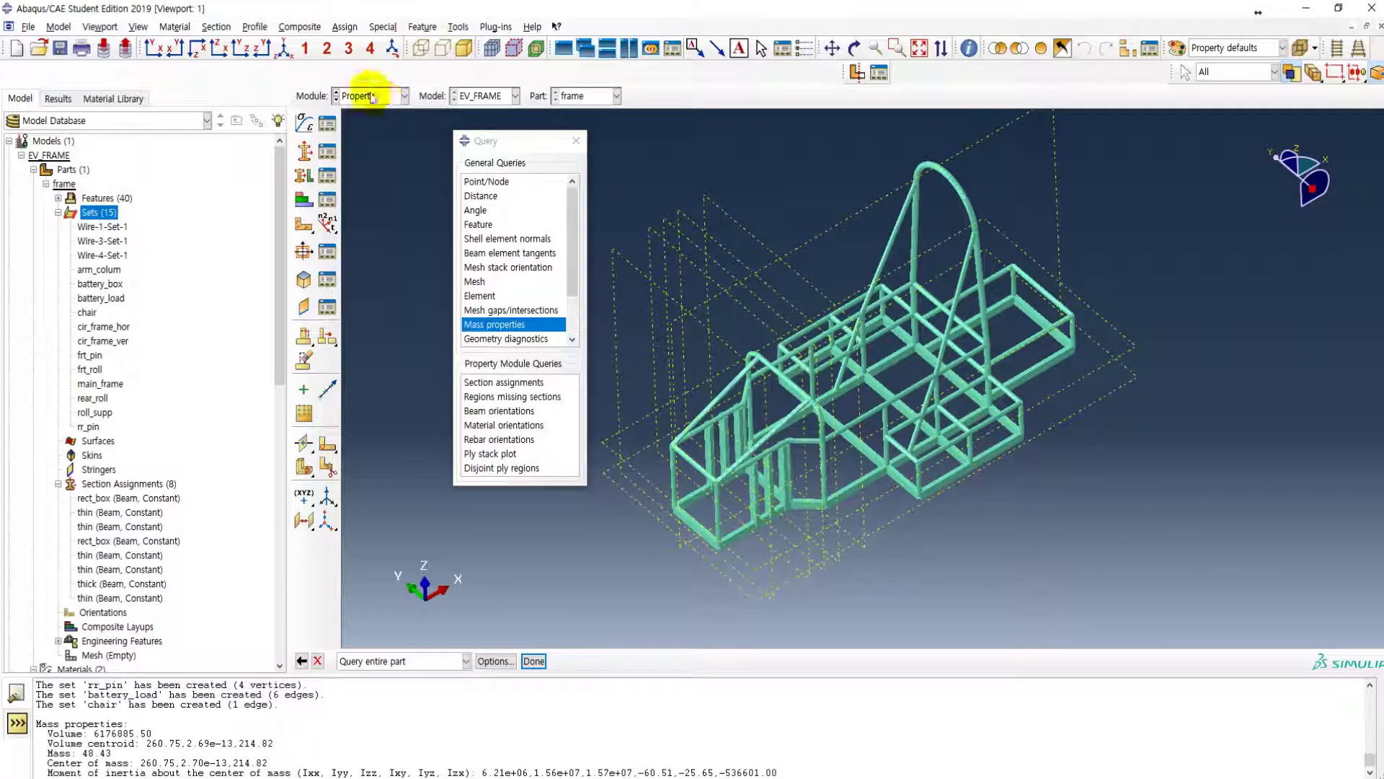
click(393, 48)
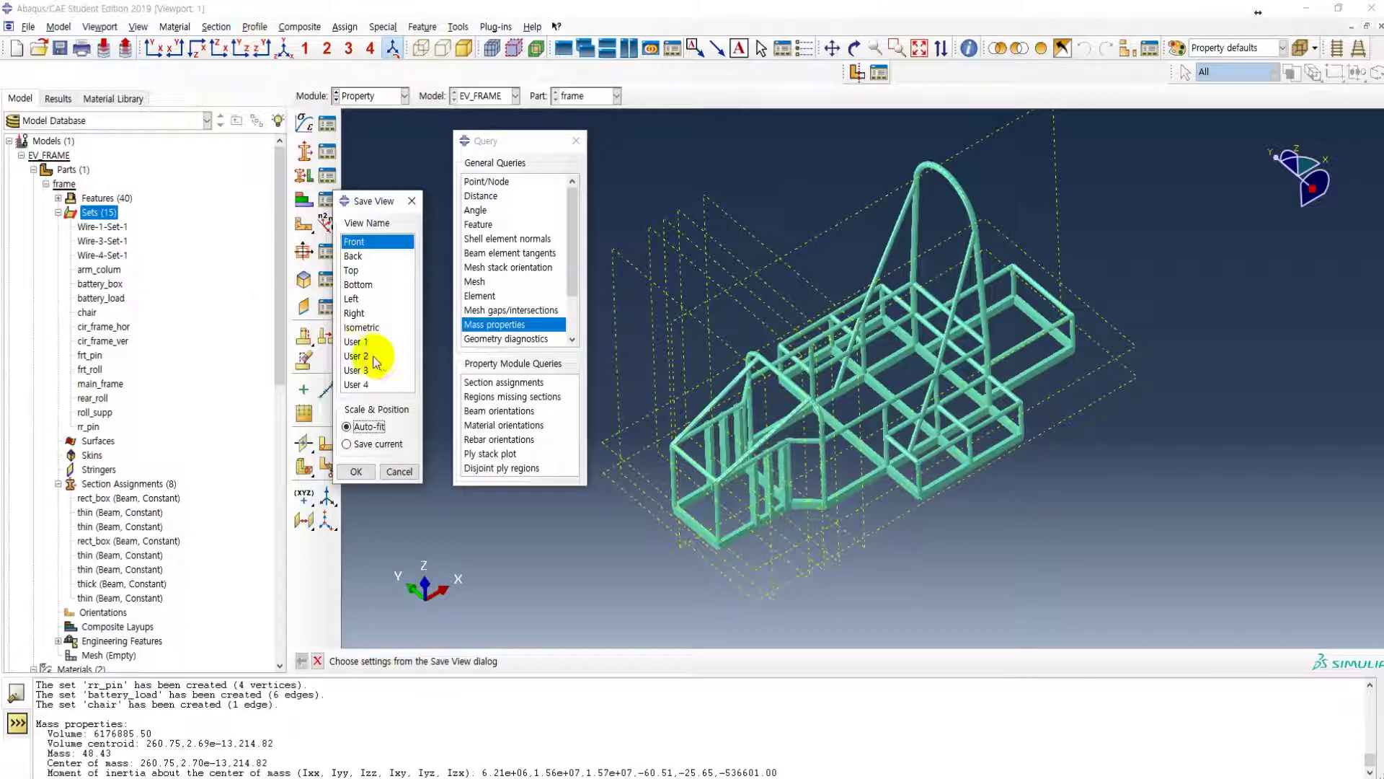
click(367, 342)
click(372, 445)
click(356, 471)
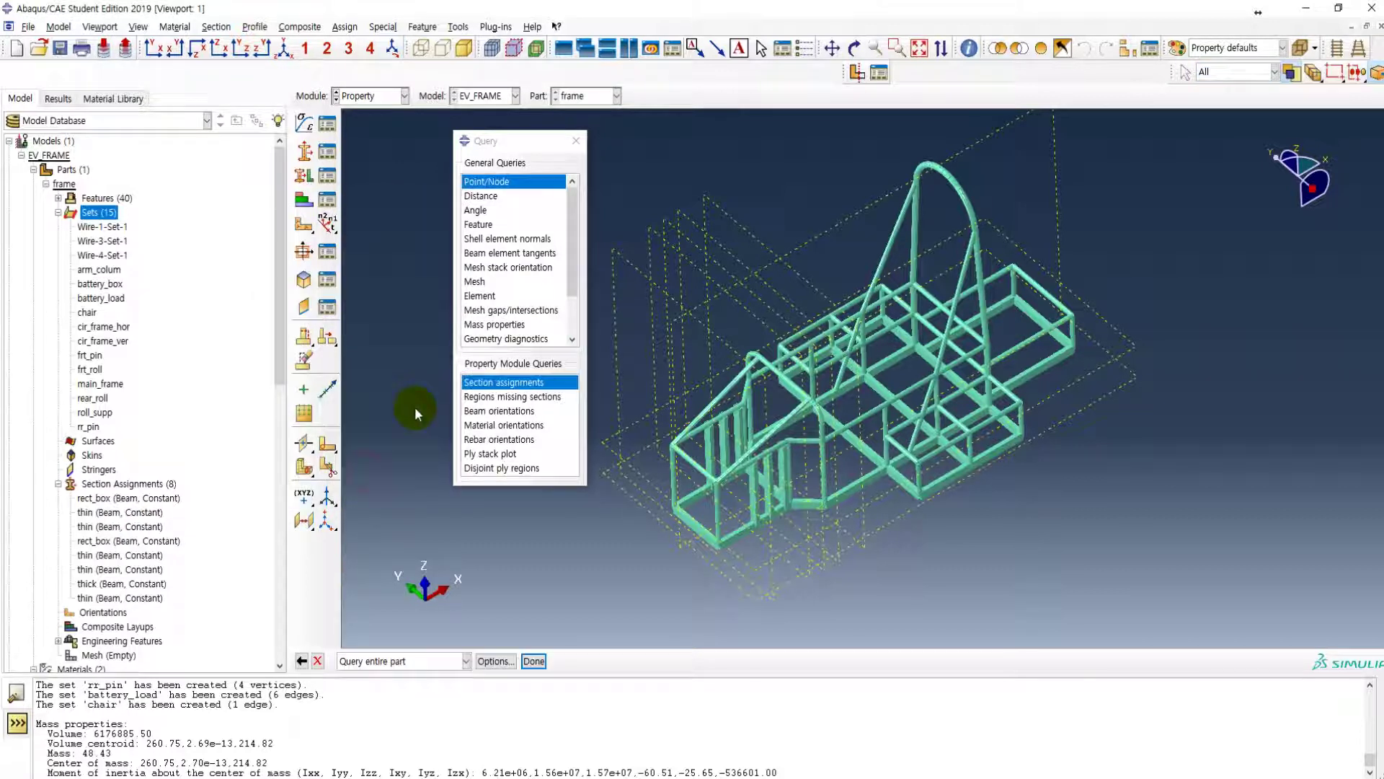
click(264, 49)
click(315, 56)
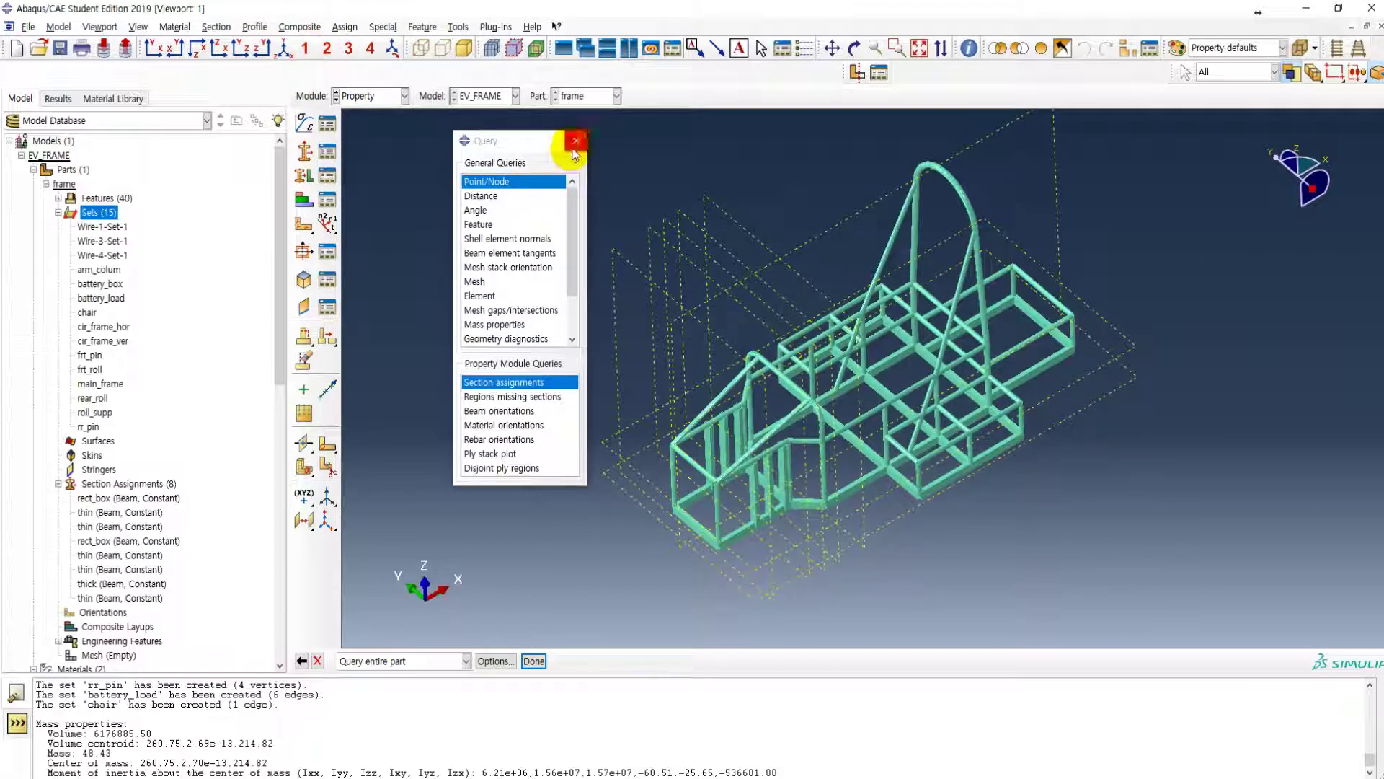
click(575, 141)
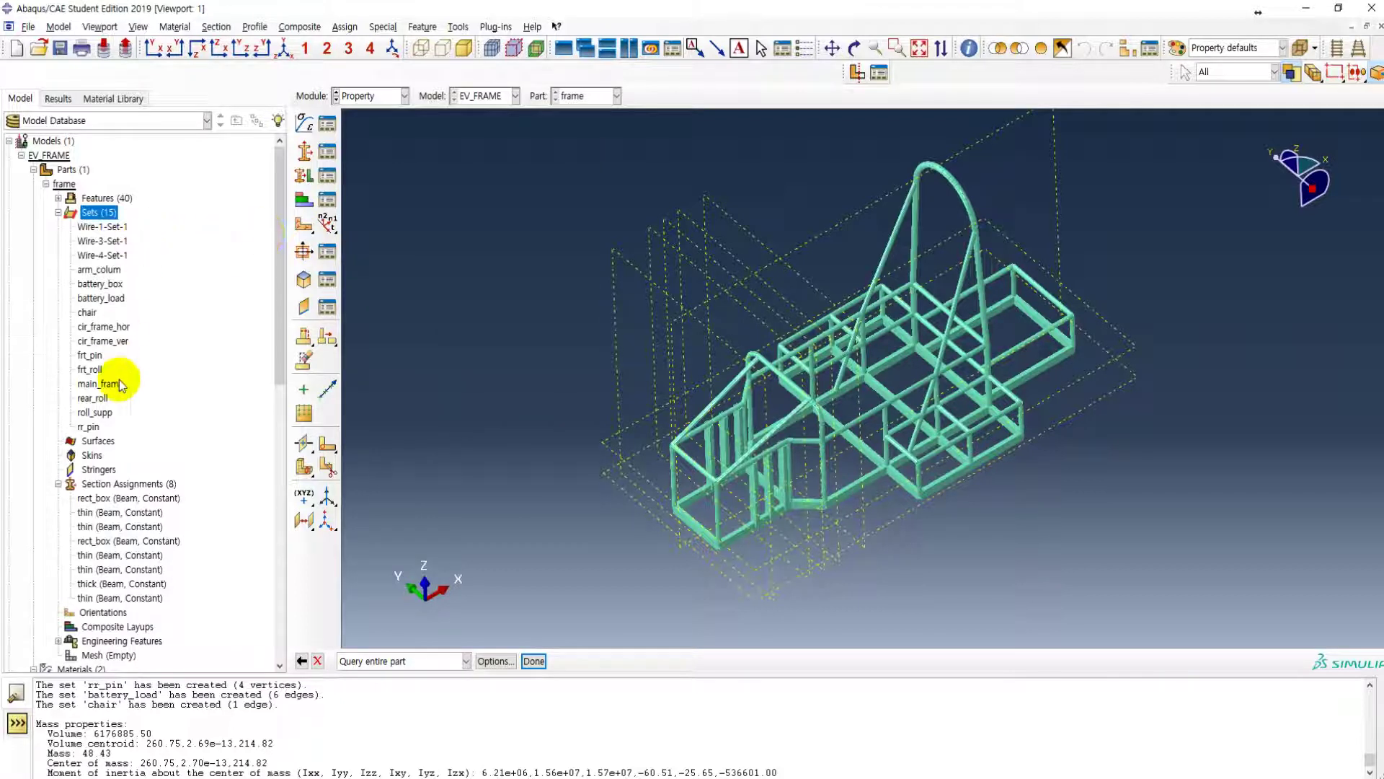
- Seed the frame part with an approximate global size of 20 and mesh it
scroll(126, 454, down, 4)
click(117, 484)
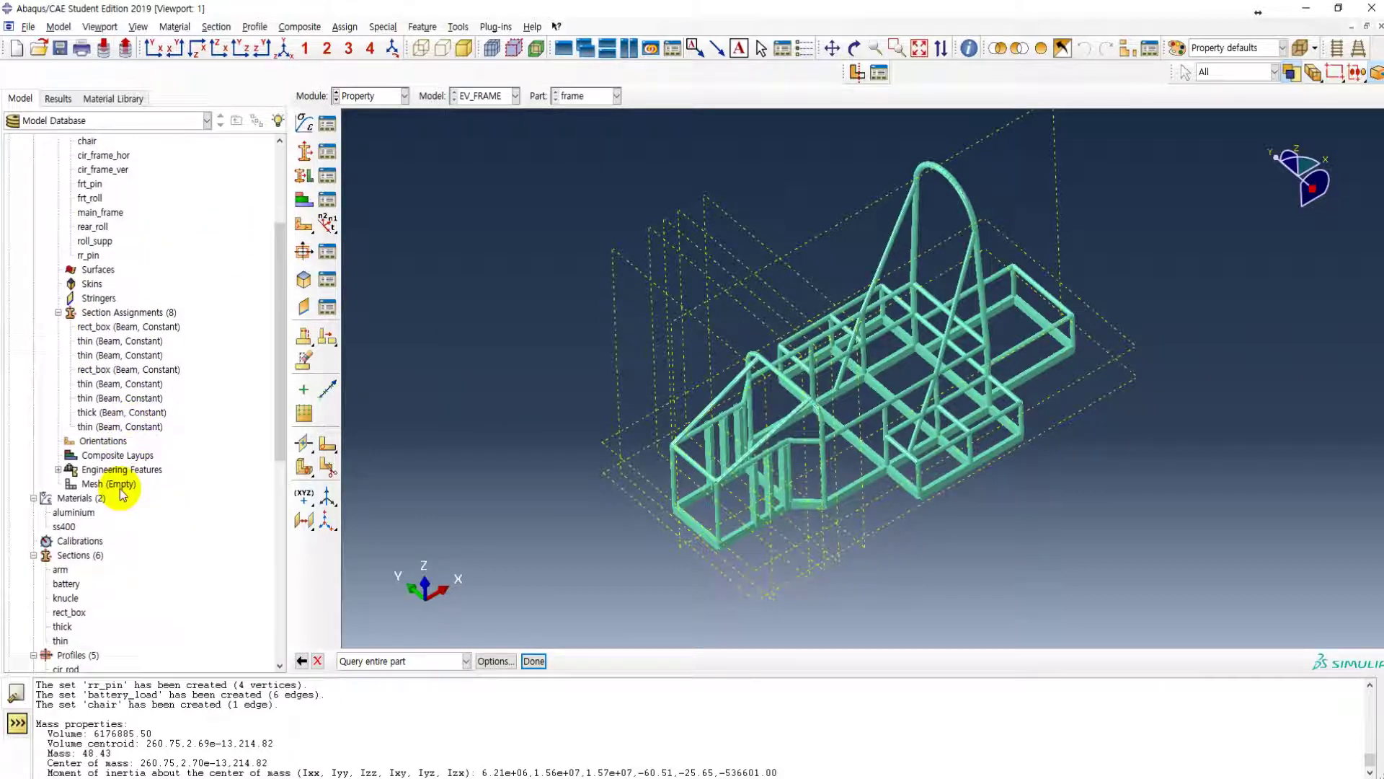
click(303, 124)
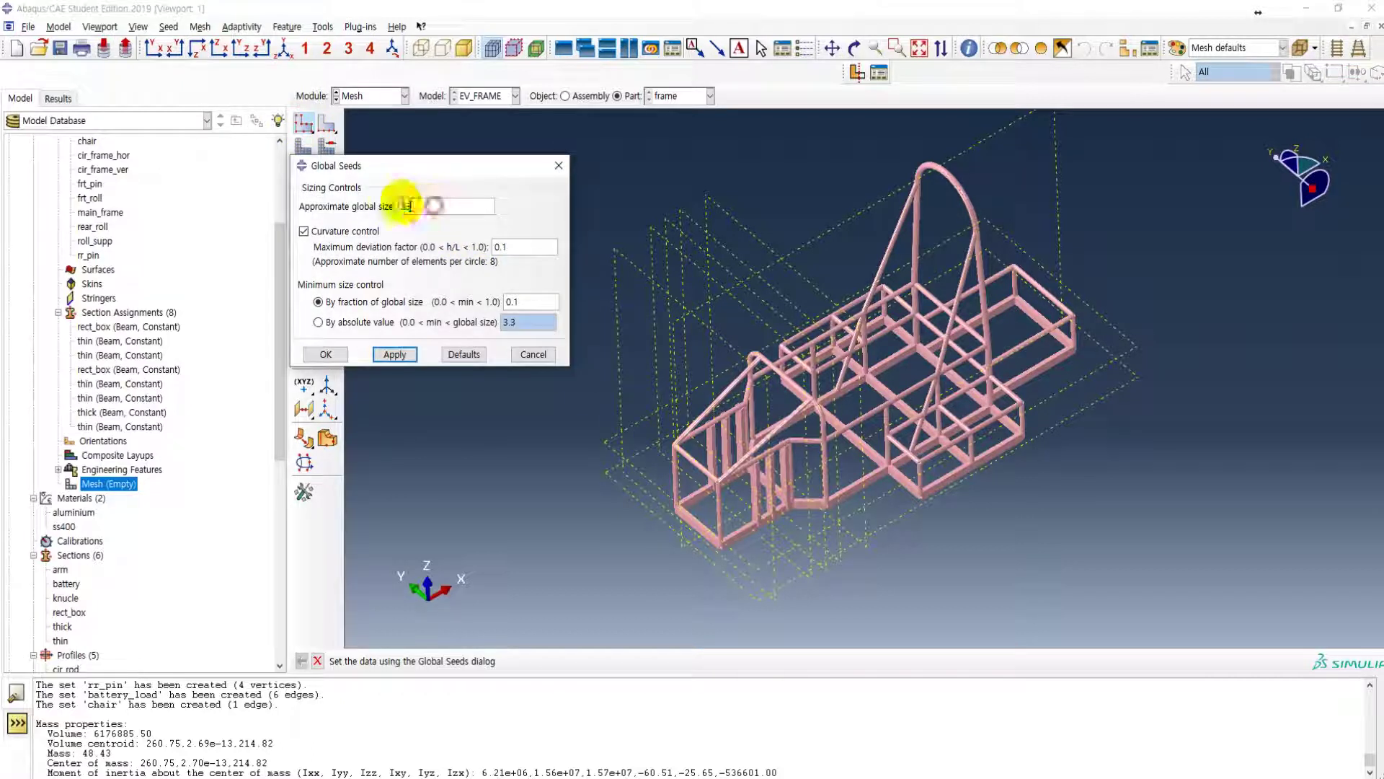
text(20)
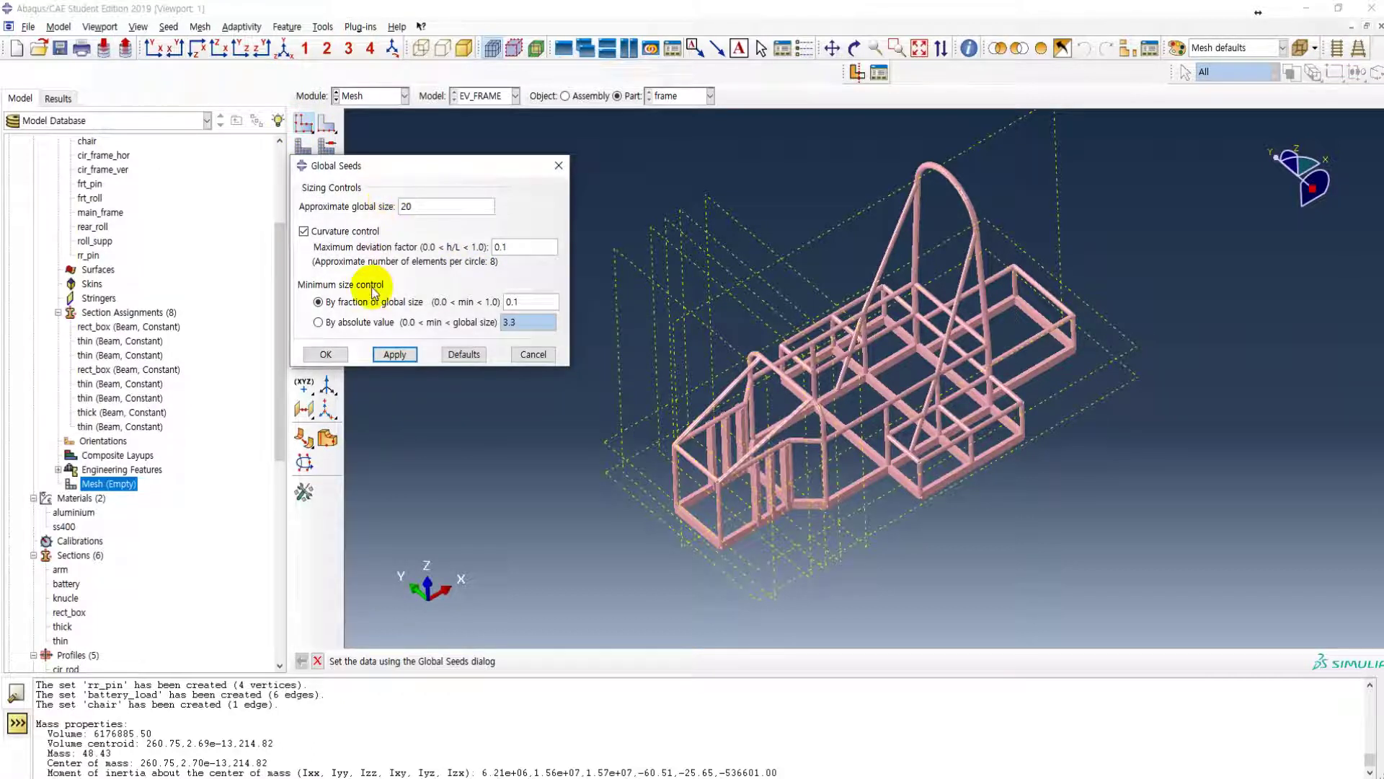
click(394, 354)
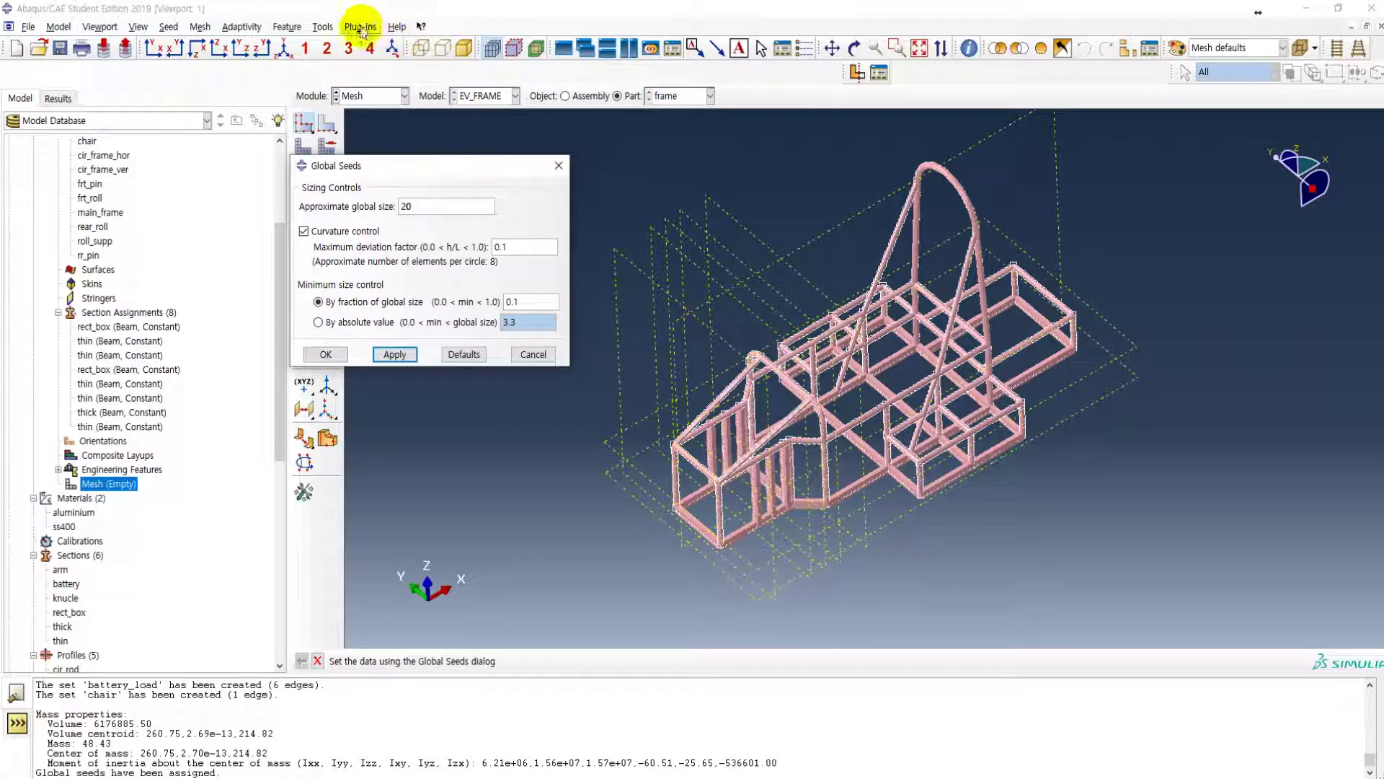
click(328, 354)
click(303, 147)
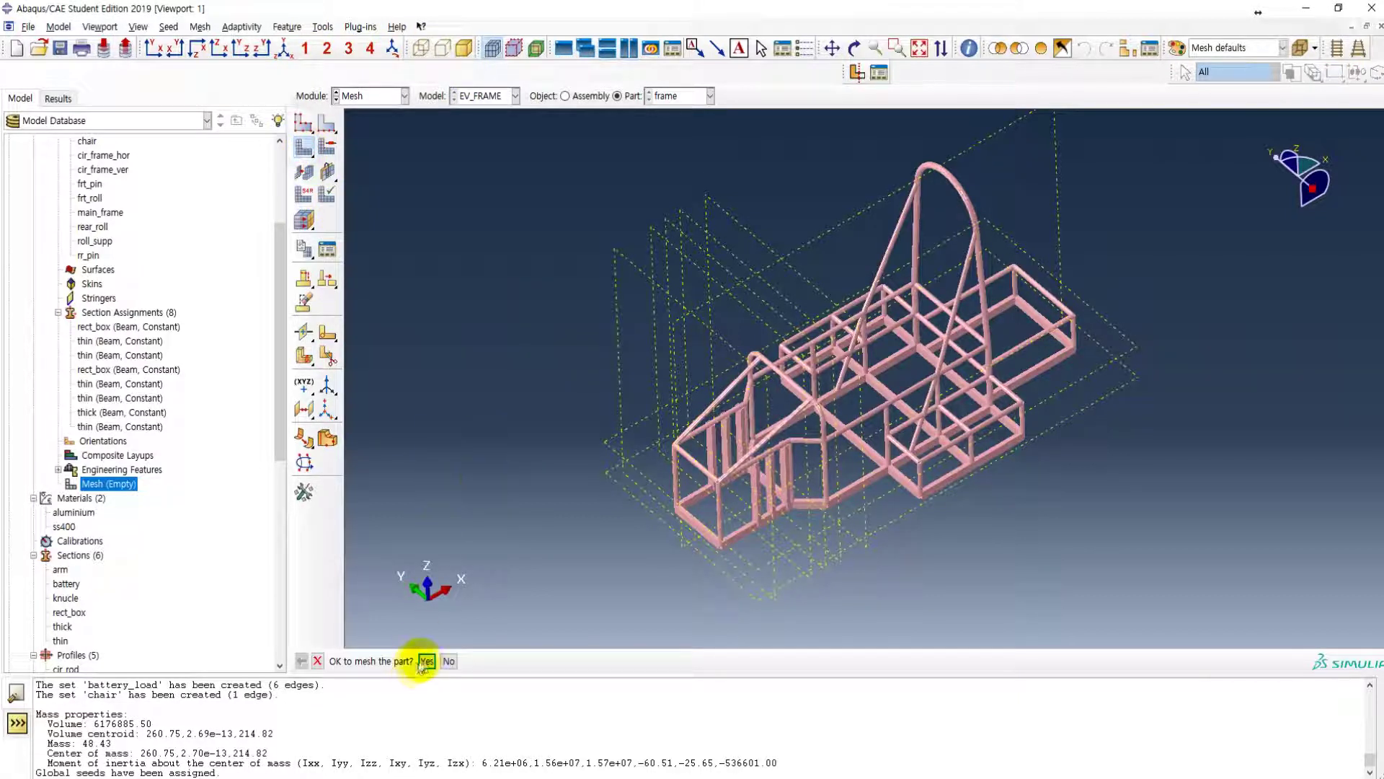
click(426, 661)
- Query the mesh statistics of the entire frame part
click(323, 27)
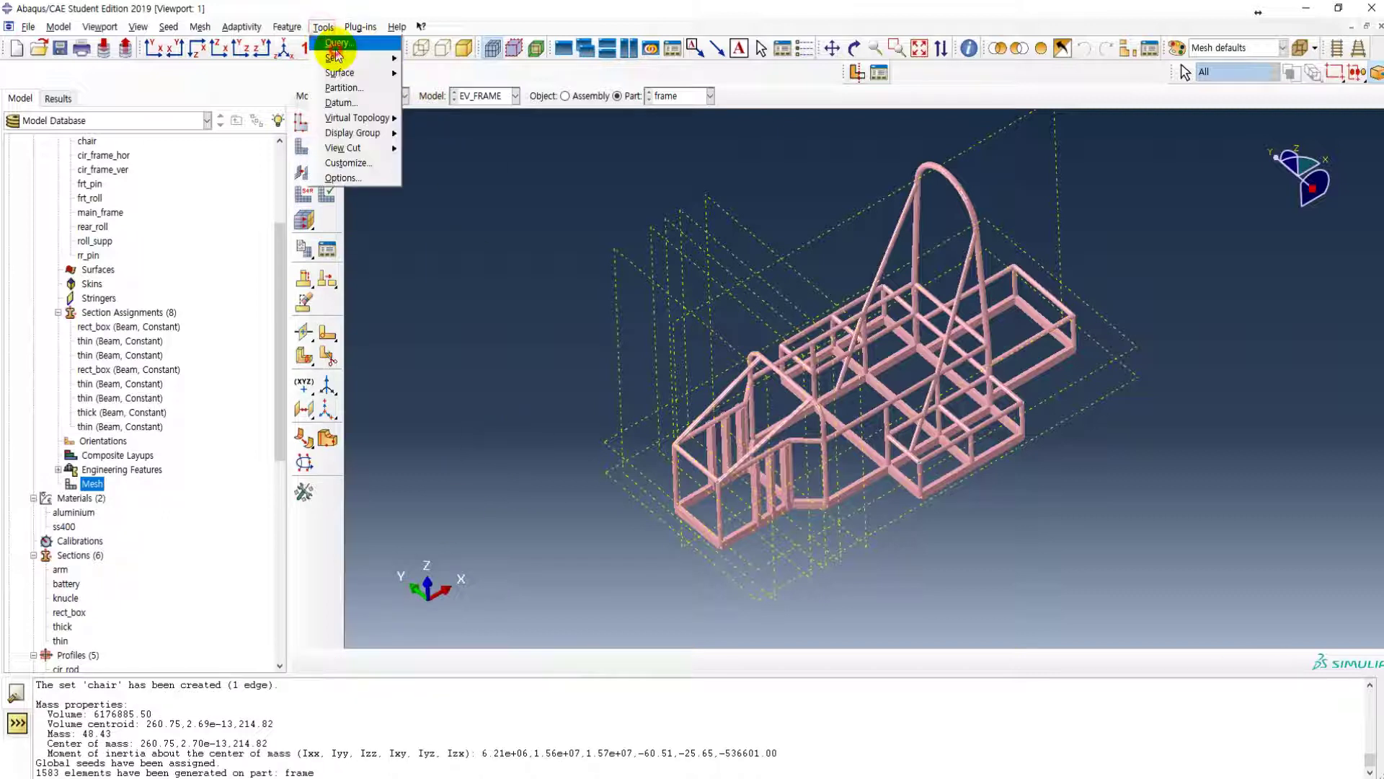
click(336, 43)
click(482, 283)
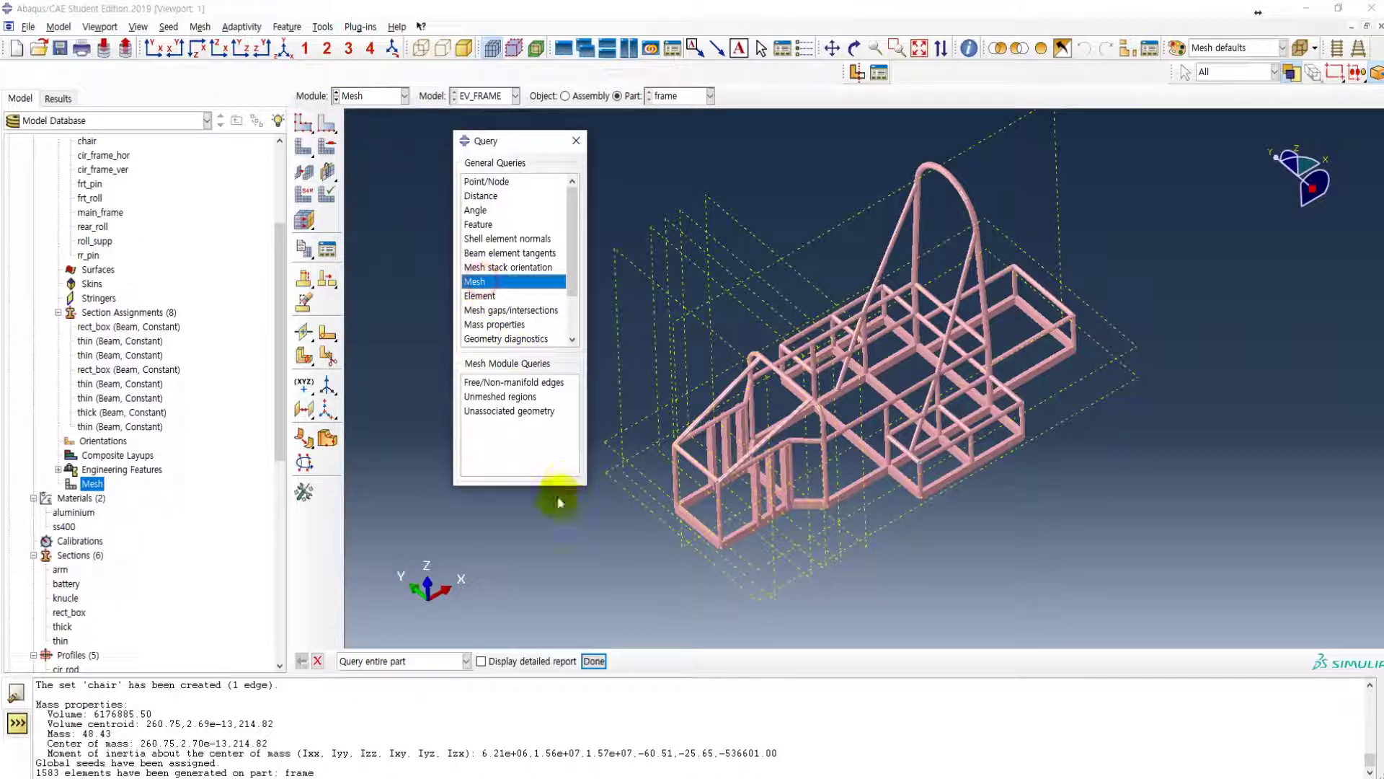
click(594, 661)
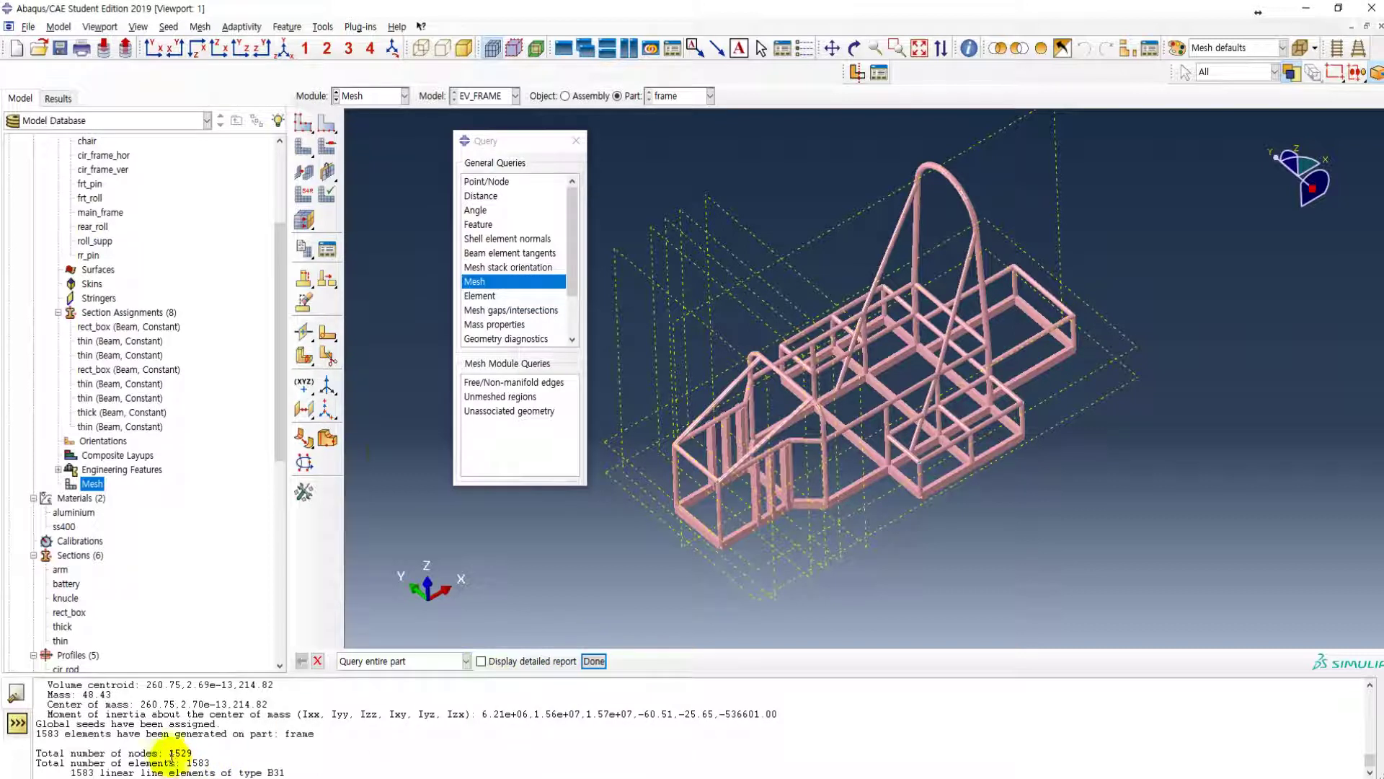
- Change the frame's approximate global seed size to 33 and mesh the part again
click(303, 123)
click(428, 206)
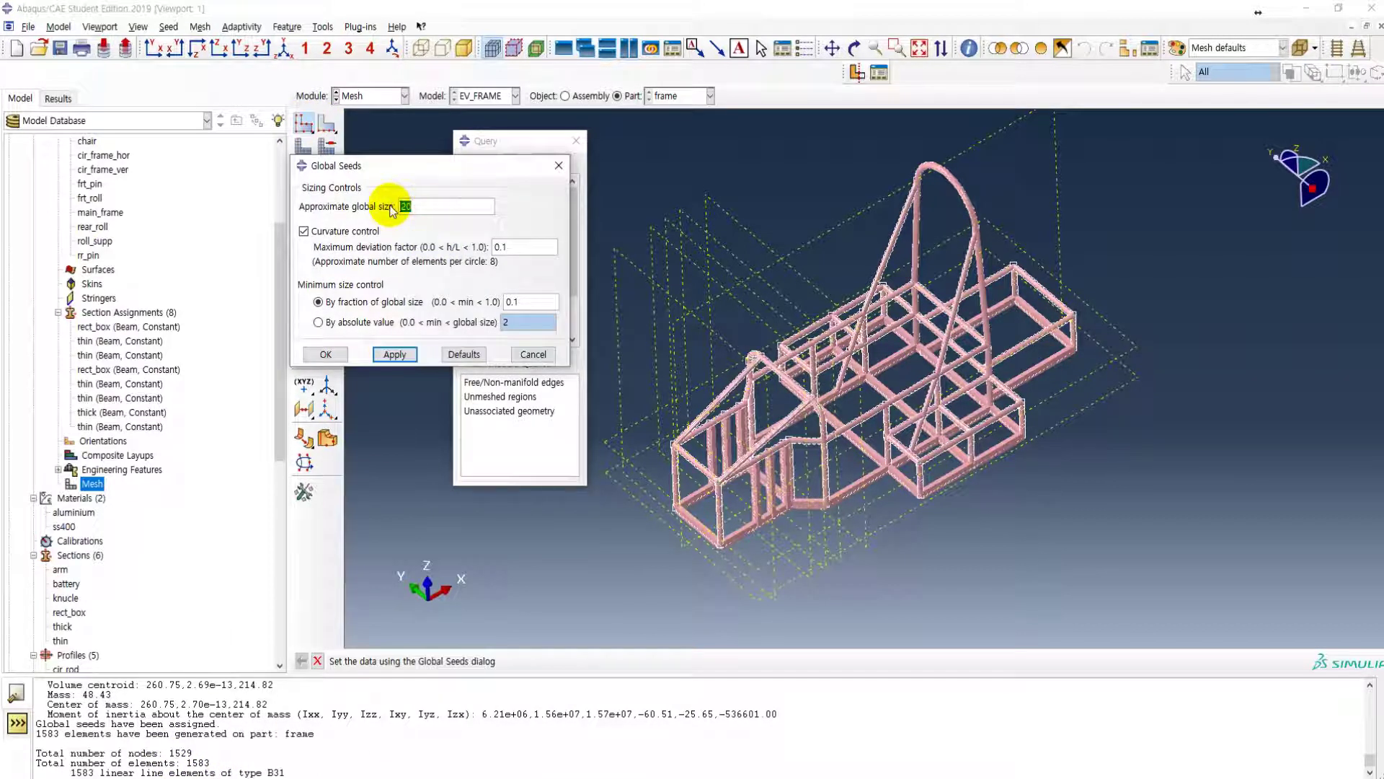
click(394, 354)
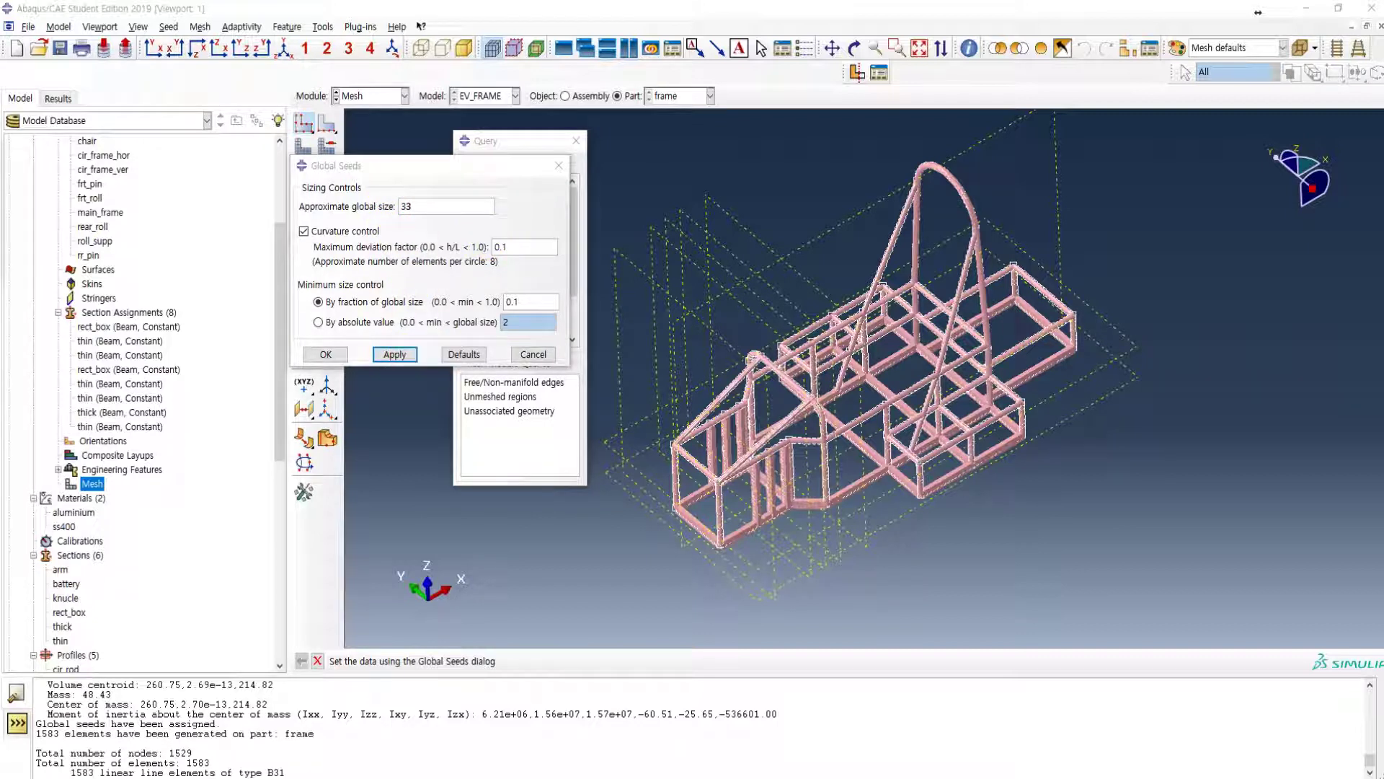
click(164, 218)
drag(390, 165, 283, 133)
click(218, 318)
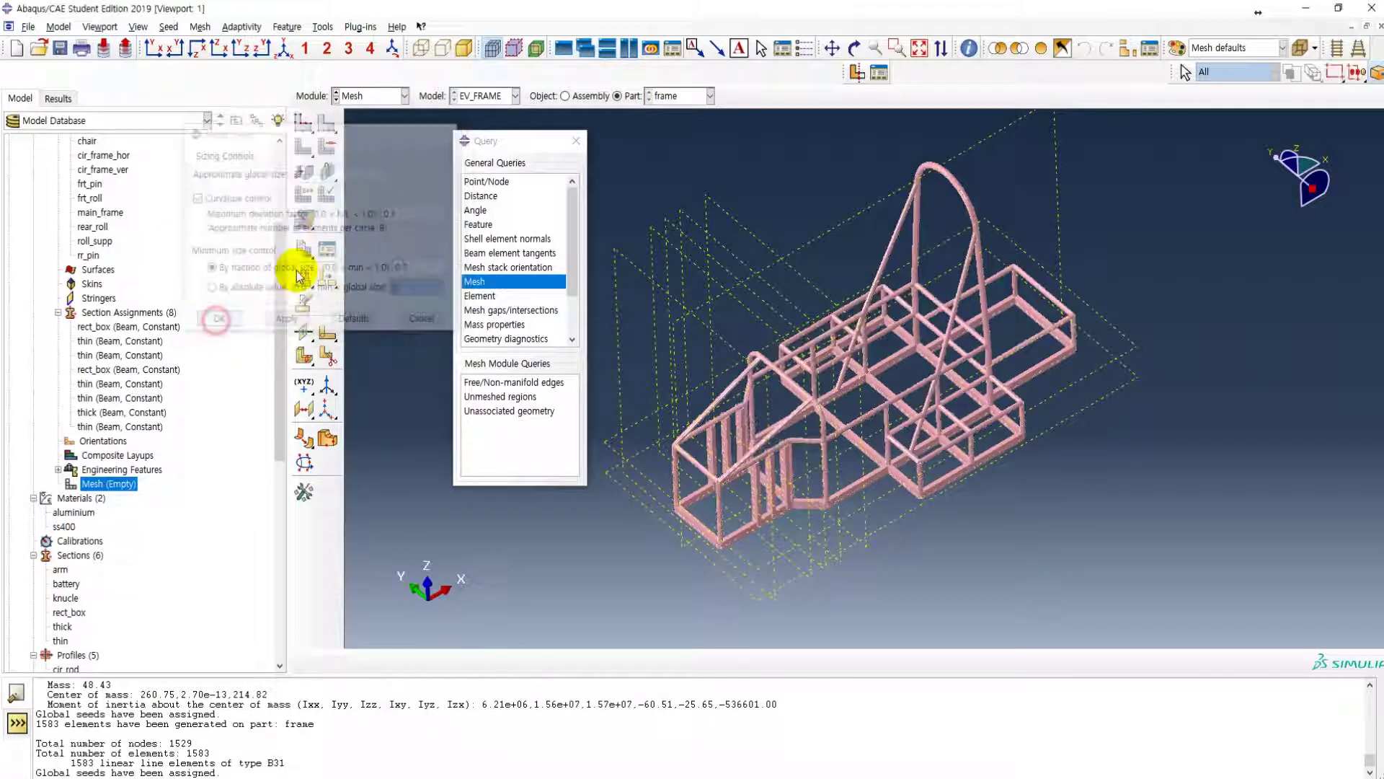
click(304, 147)
click(426, 660)
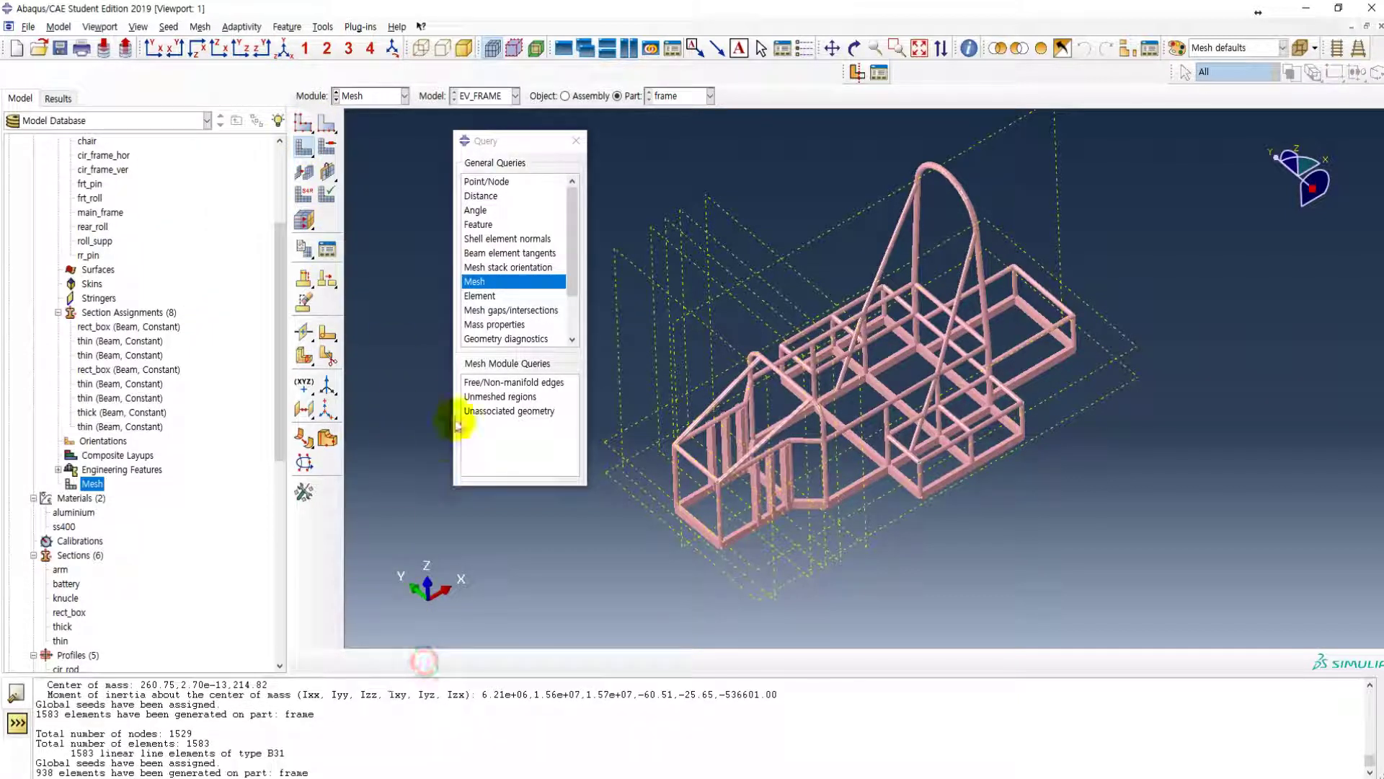
- Query the node and element data of the remeshed frame and review its global seed settings
click(477, 281)
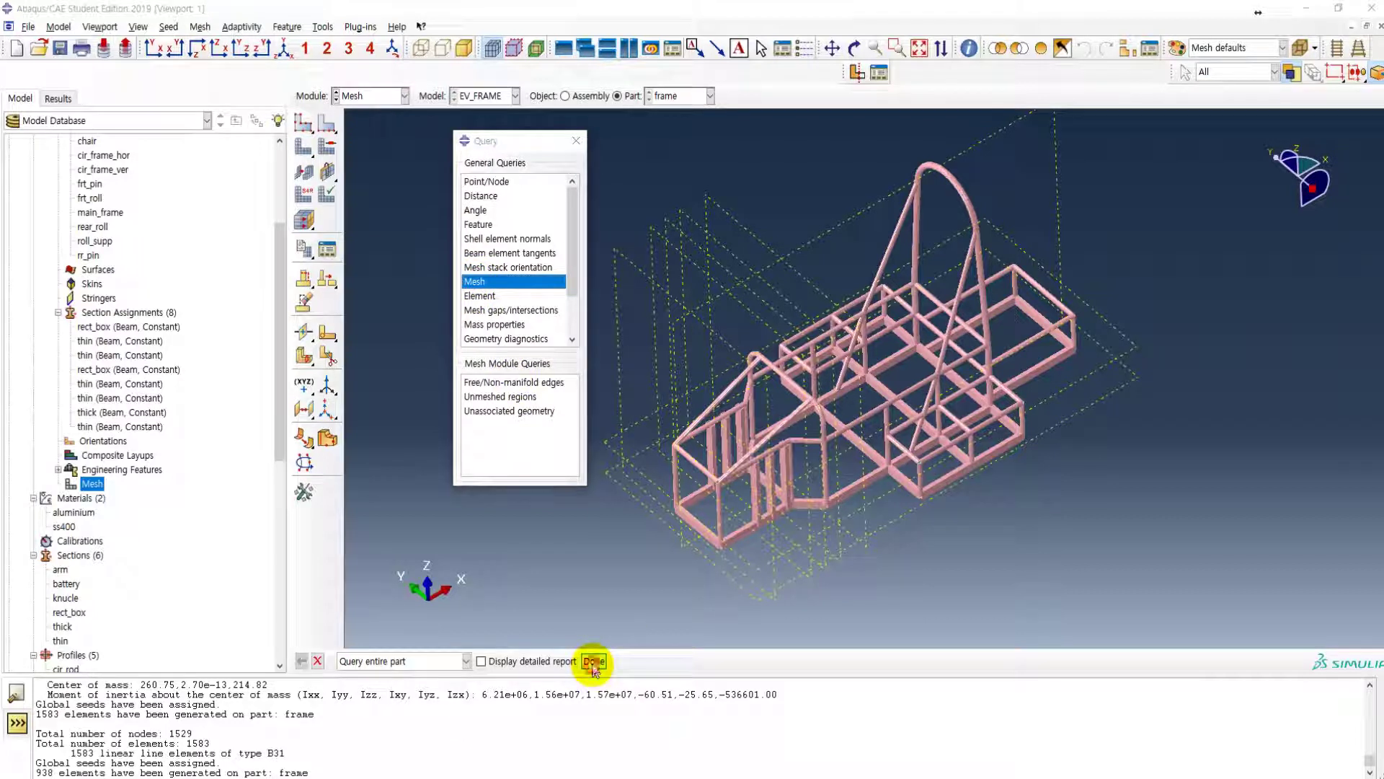
click(594, 660)
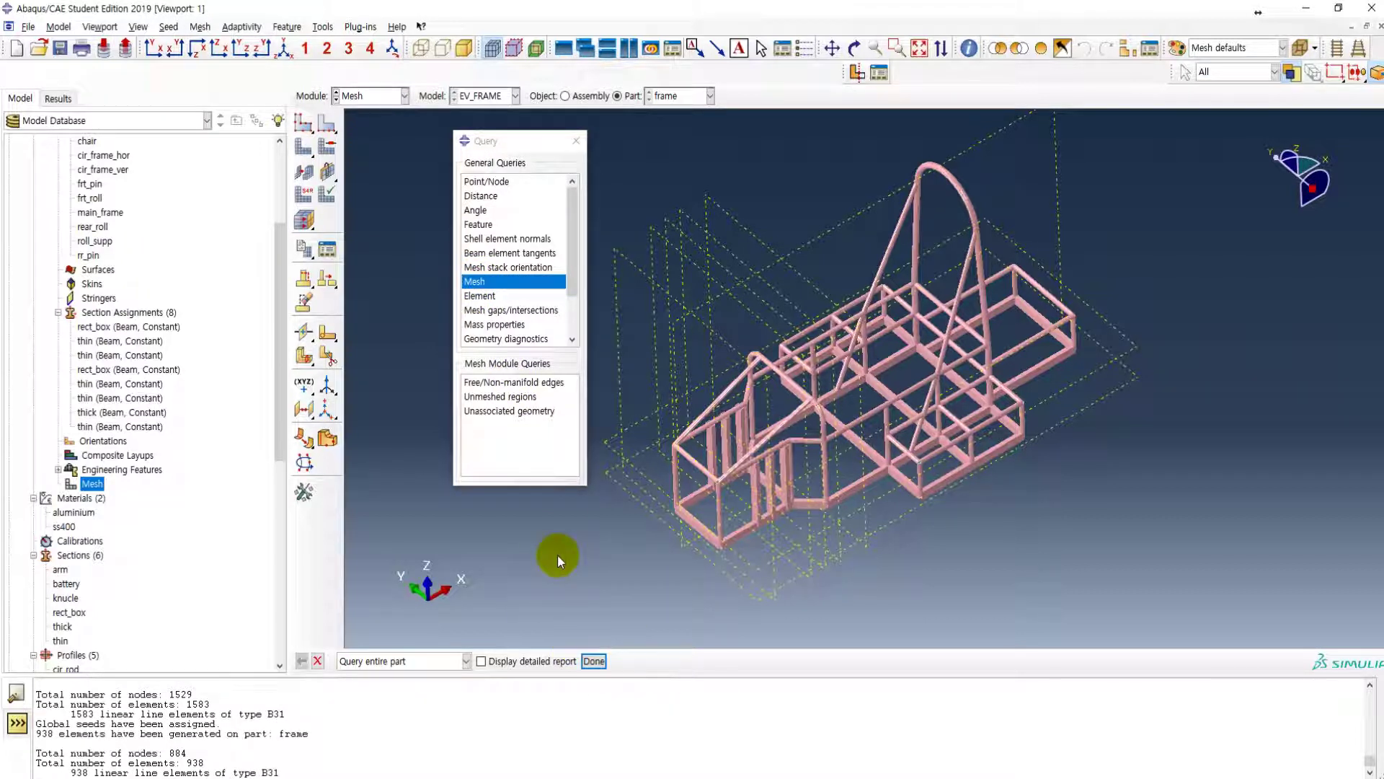
click(303, 124)
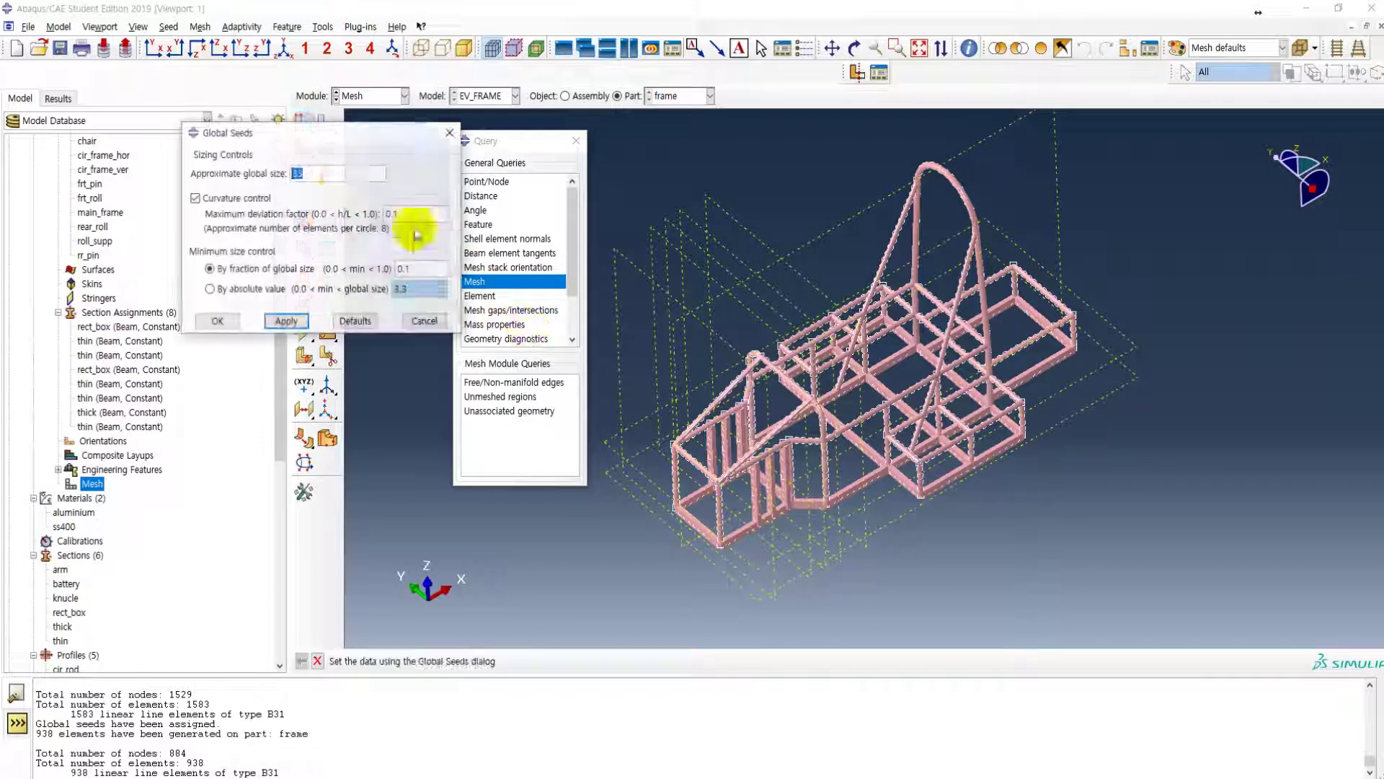
click(425, 321)
click(576, 140)
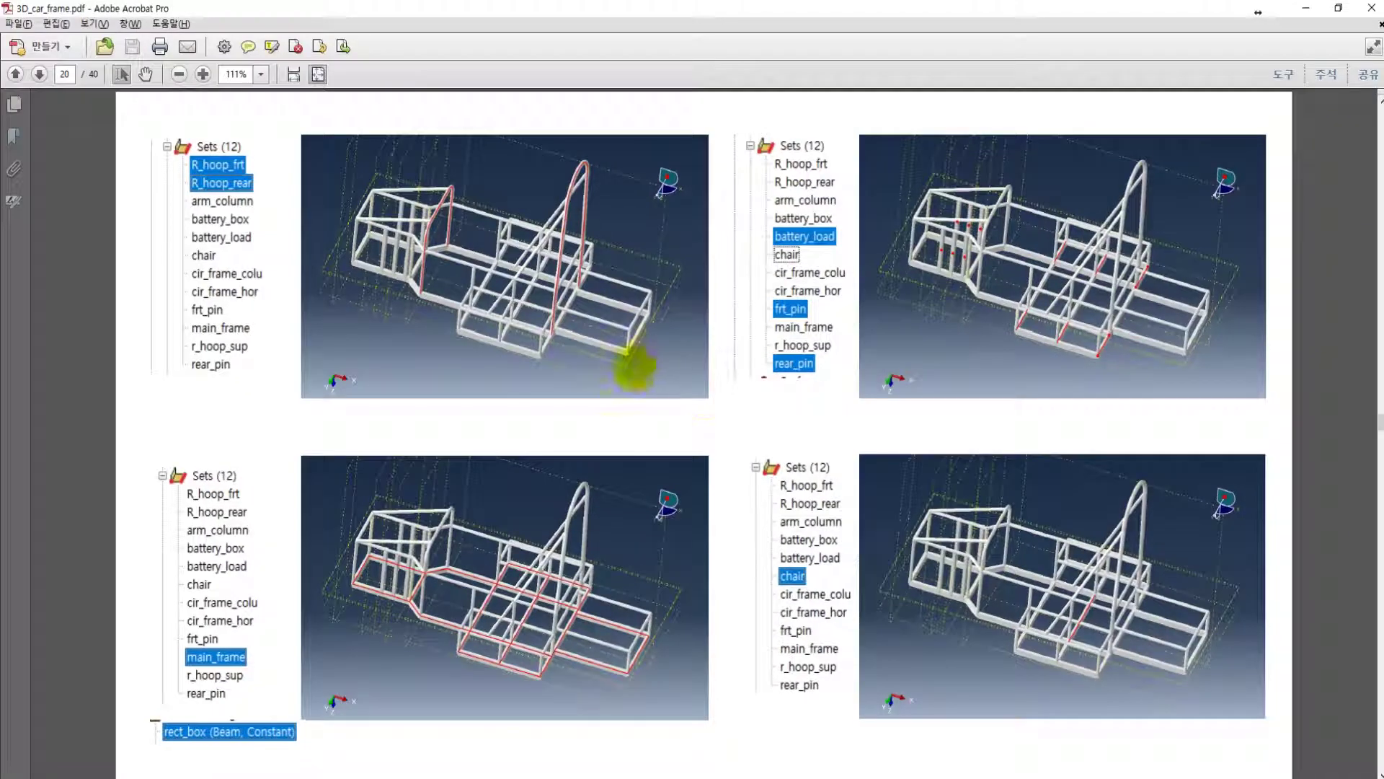
- Examine the section assignment, global seeds and mesh reference pages of 3D_car_frame.pdf in Acrobat
scroll(634, 365, down, 2)
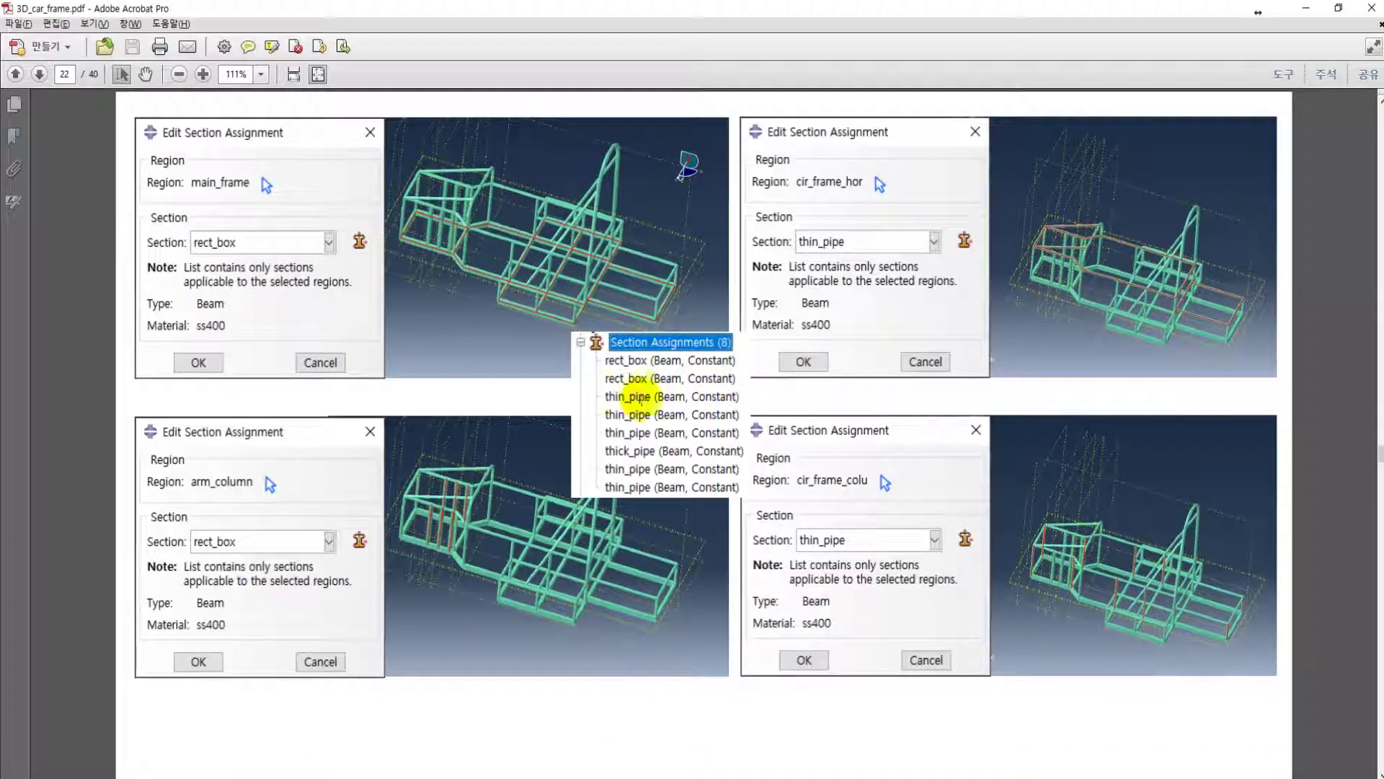
scroll(640, 384, down, 2)
scroll(626, 383, down, 2)
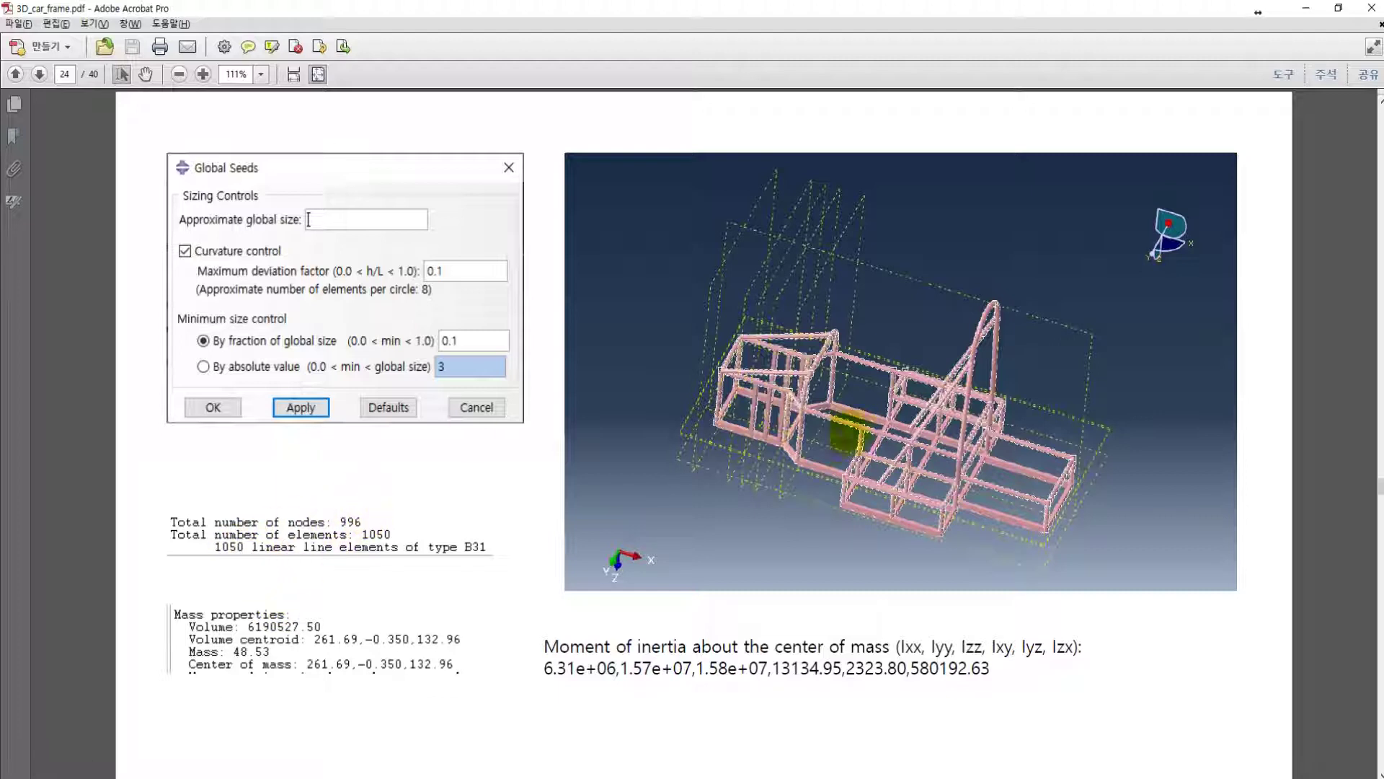
click(1306, 11)
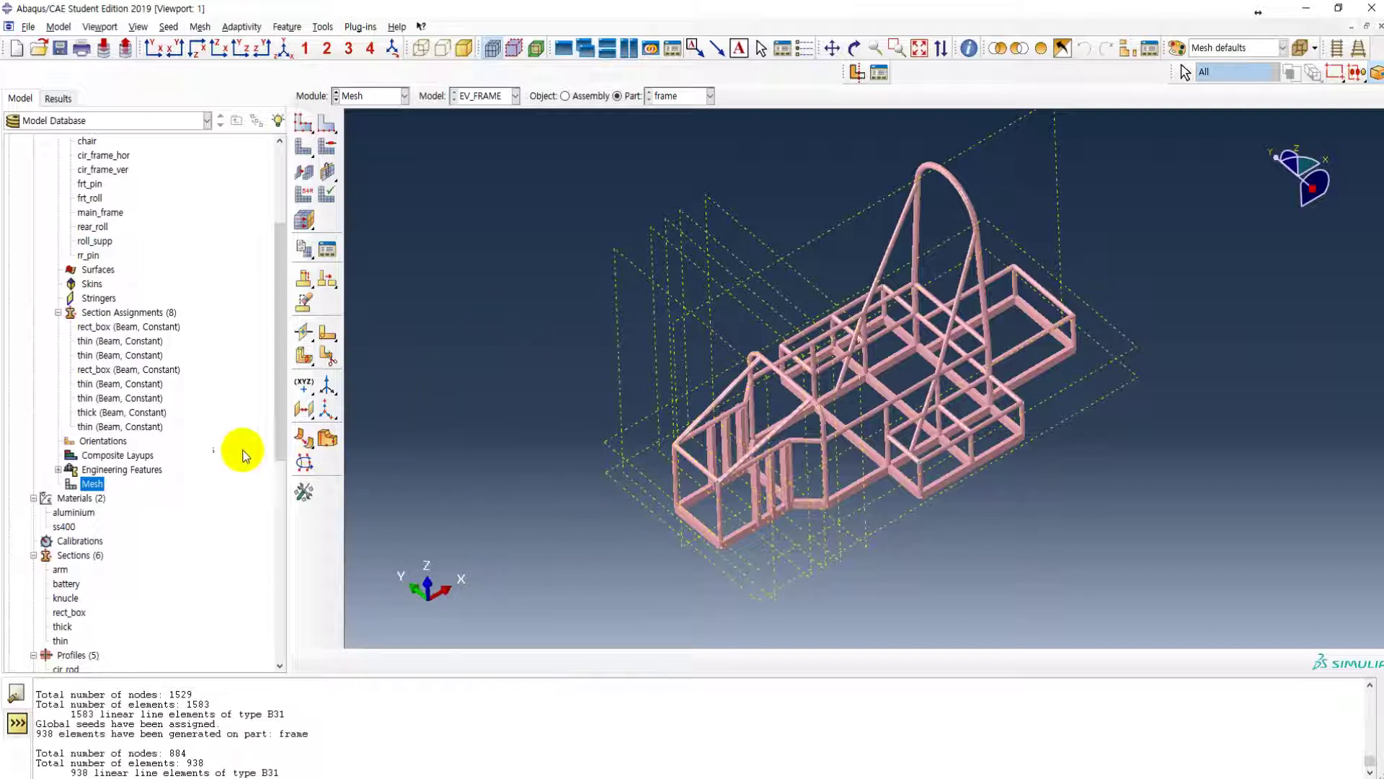
- Create an instance of the frame part in the EV_FRAME assembly
scroll(139, 442, down, 5)
scroll(93, 332, down, 3)
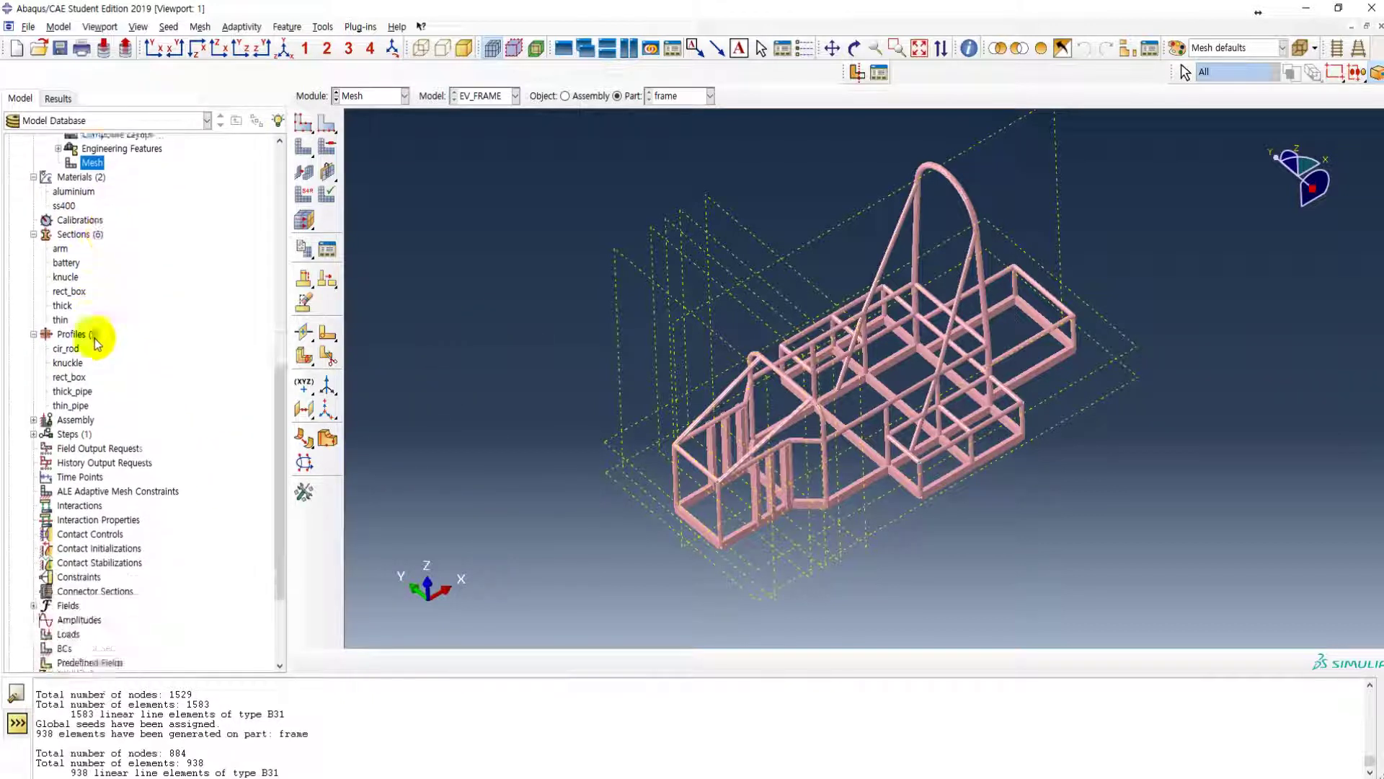
click(34, 212)
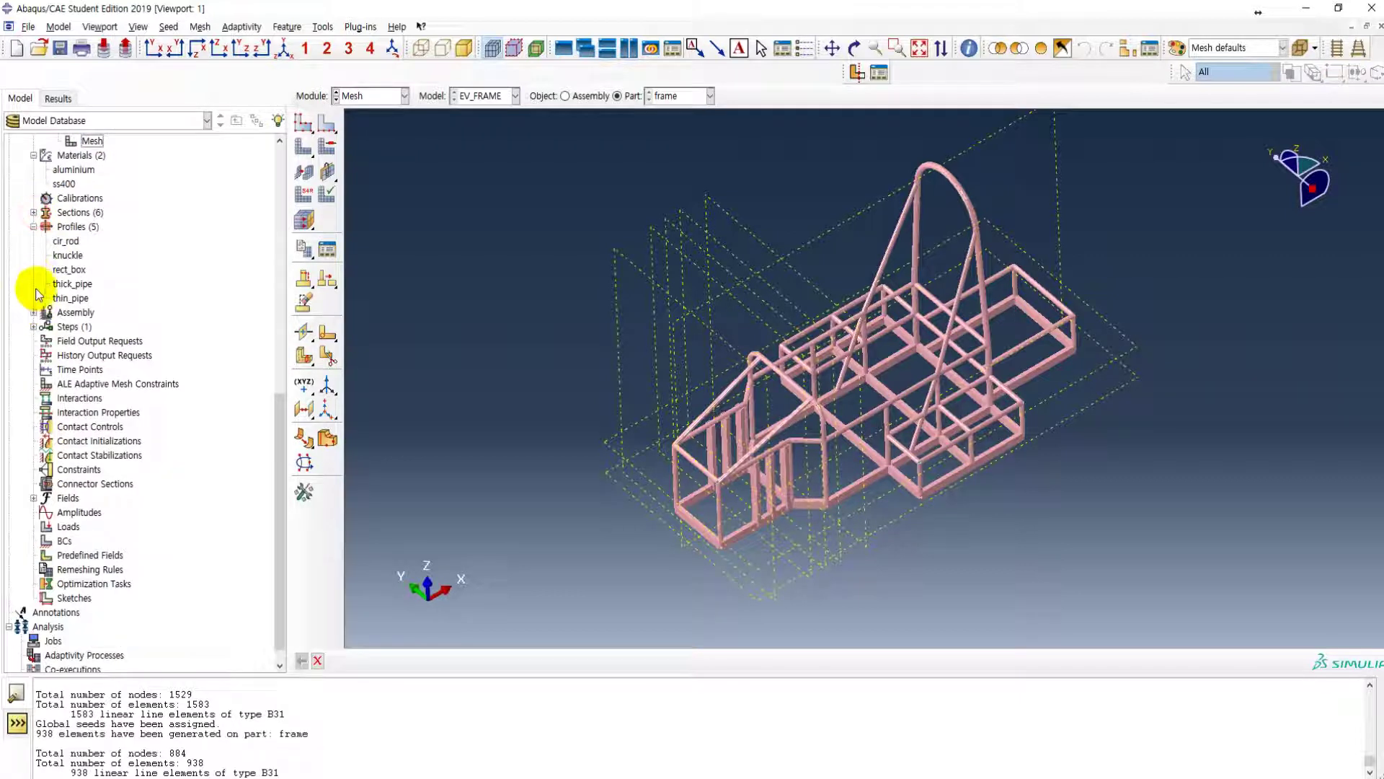
click(33, 226)
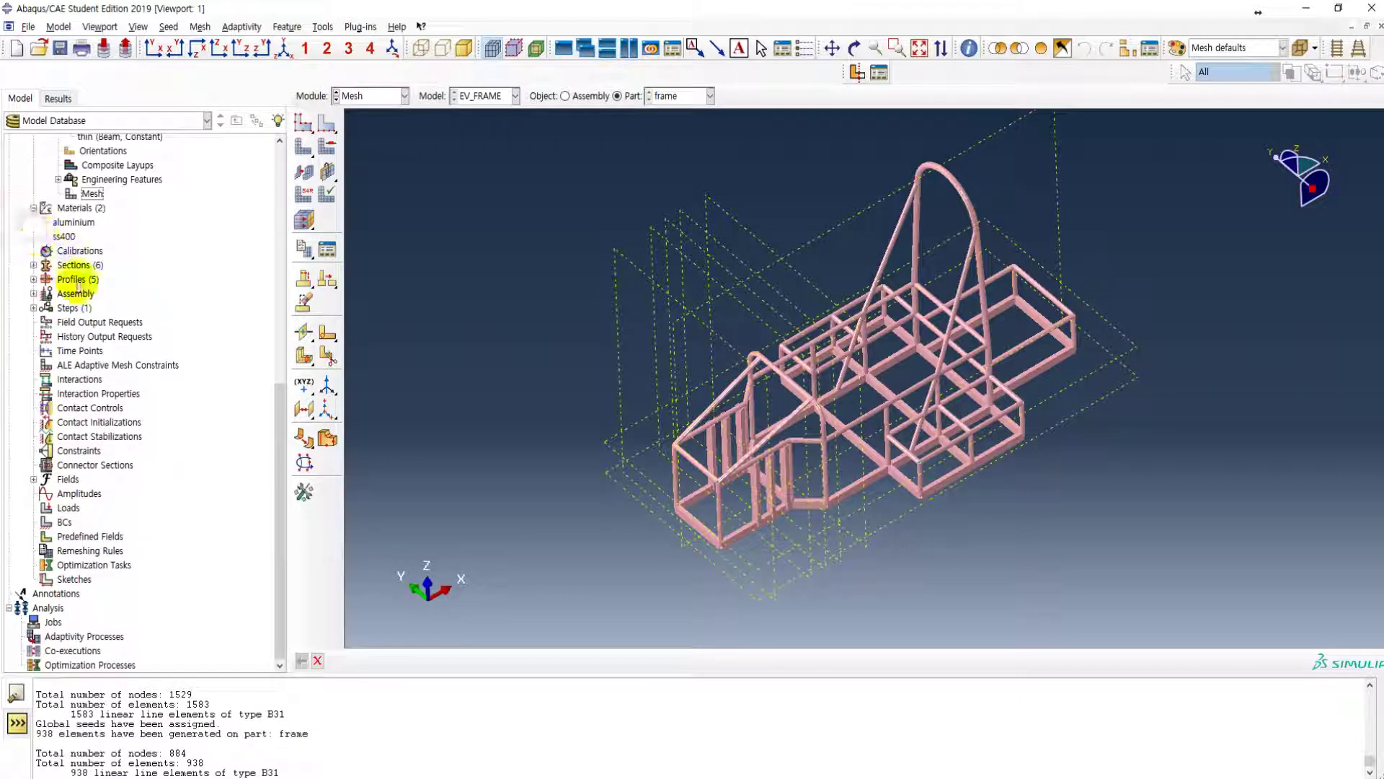
click(33, 293)
double_click(80, 308)
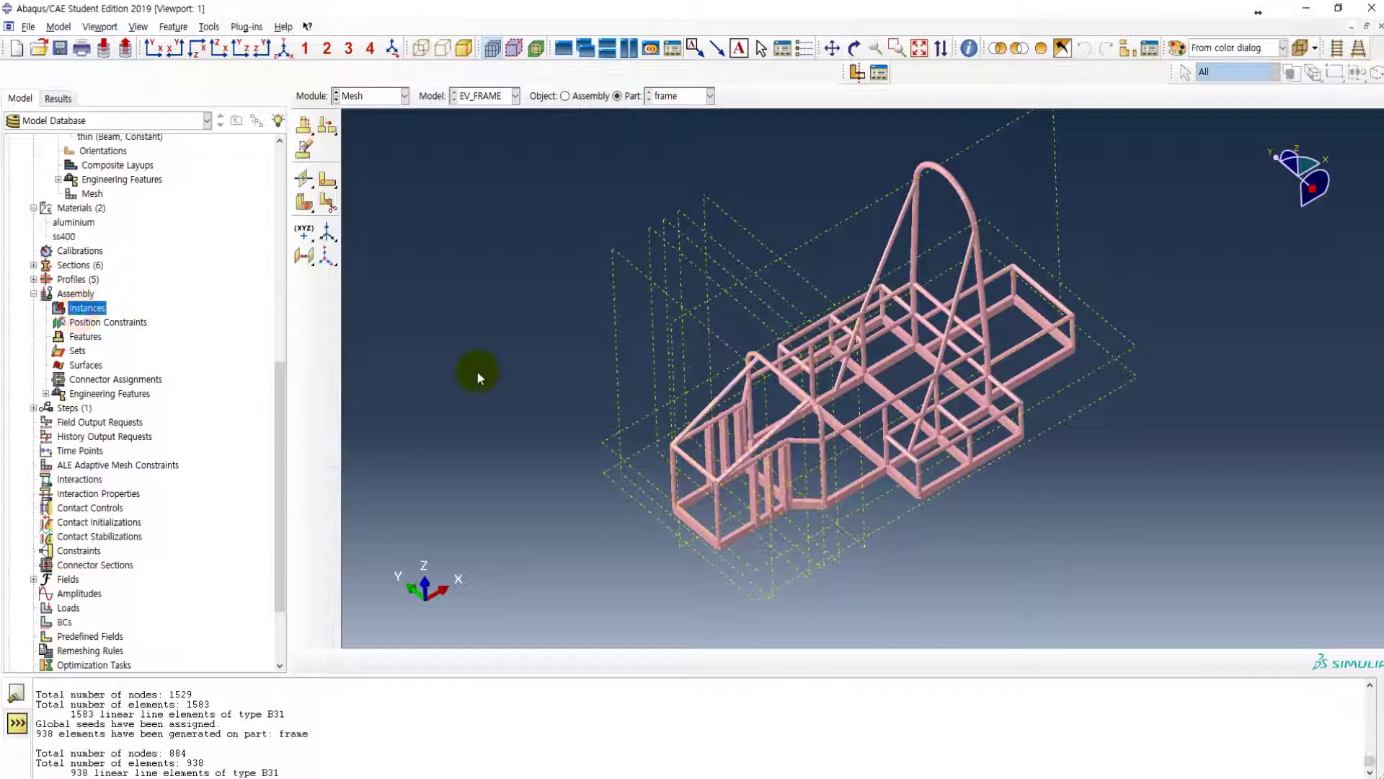
click(422, 395)
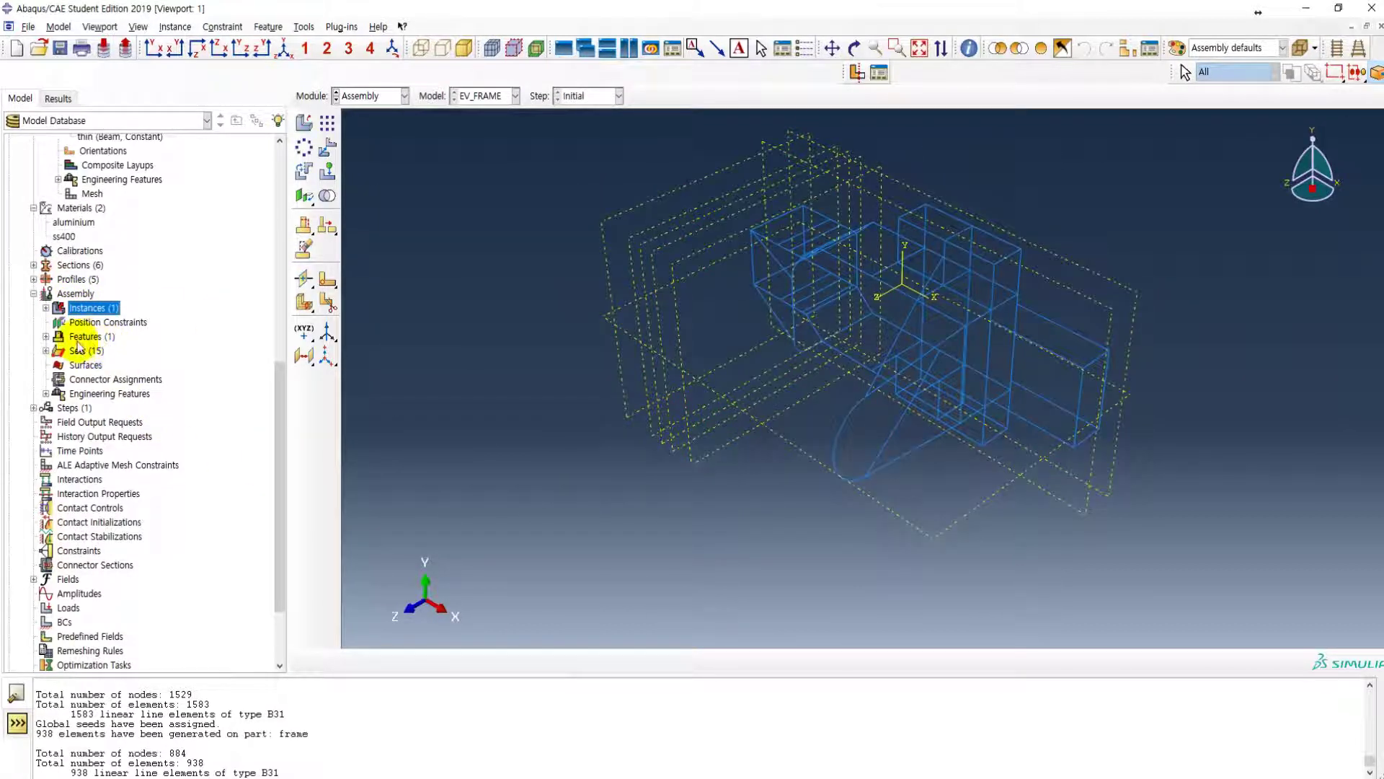
- Create a Static, General step with Nlgeom on and set the initial and maximum increment sizes to 0.1
click(34, 408)
double_click(67, 408)
click(501, 271)
click(508, 509)
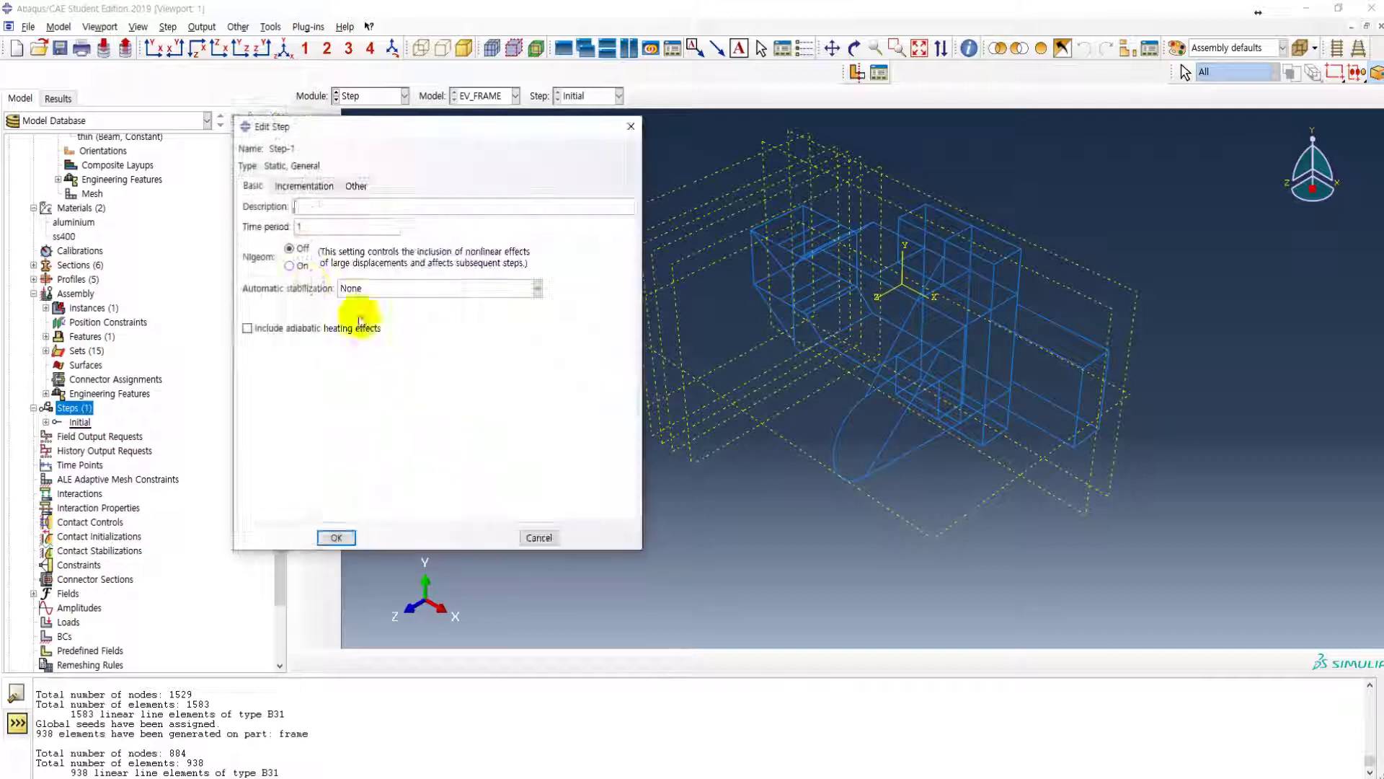
click(290, 265)
click(304, 186)
click(327, 259)
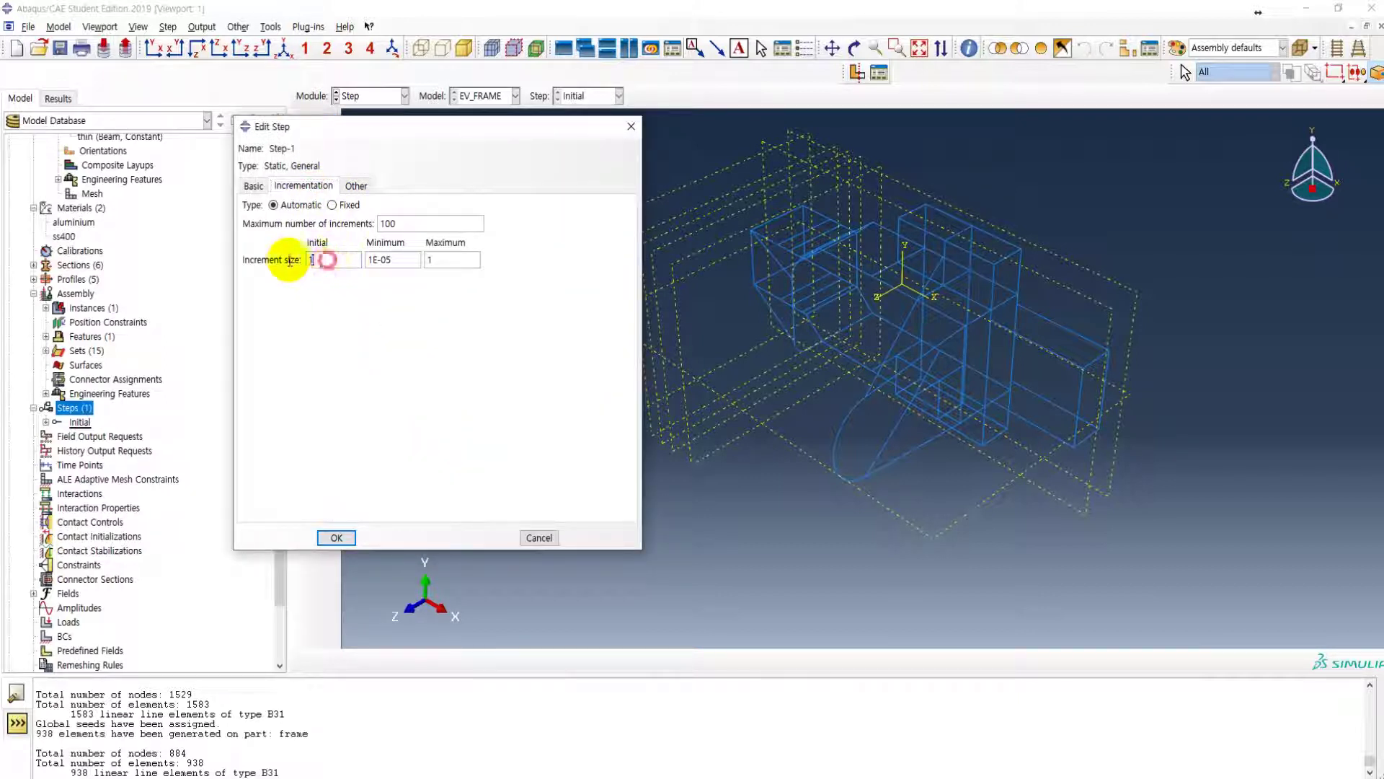
text(0.1)
key(Tab)
key(Tab)
text(0.1)
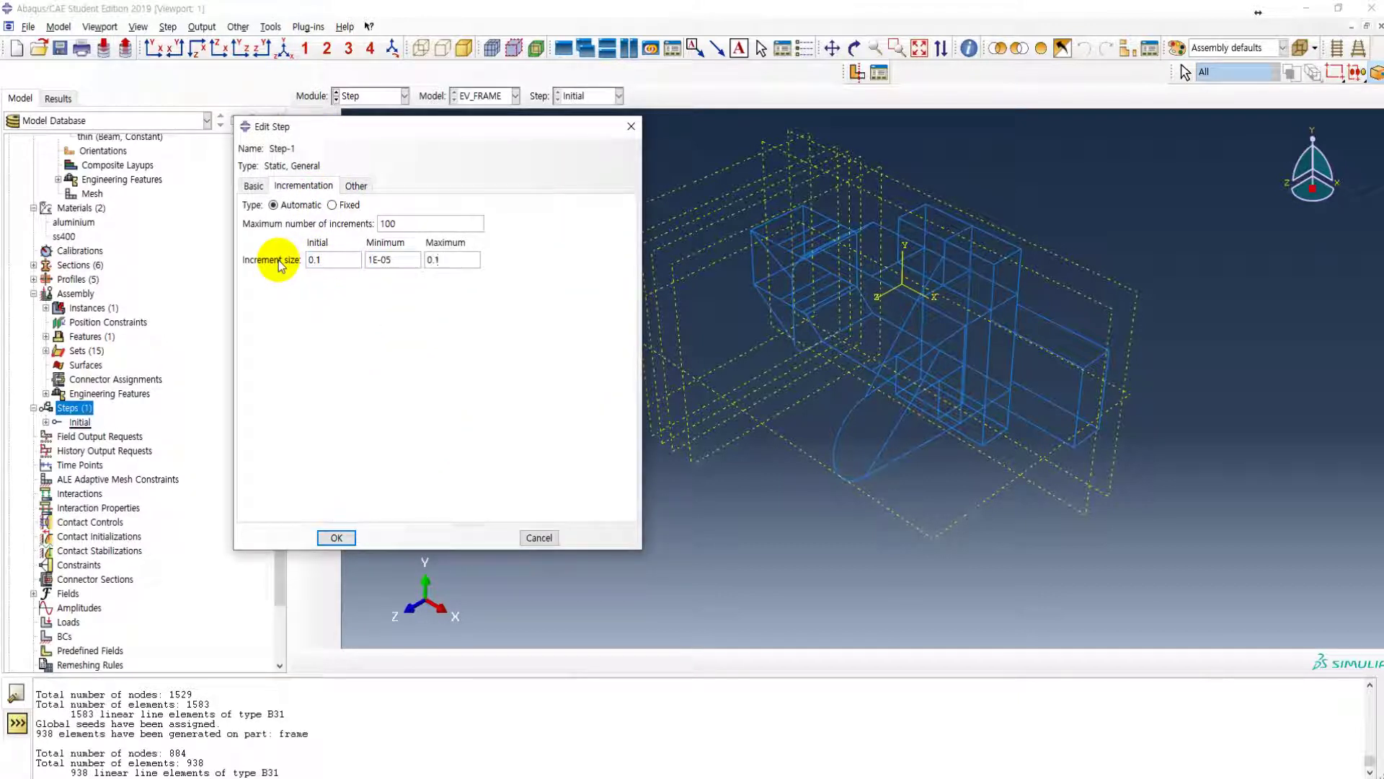
click(339, 539)
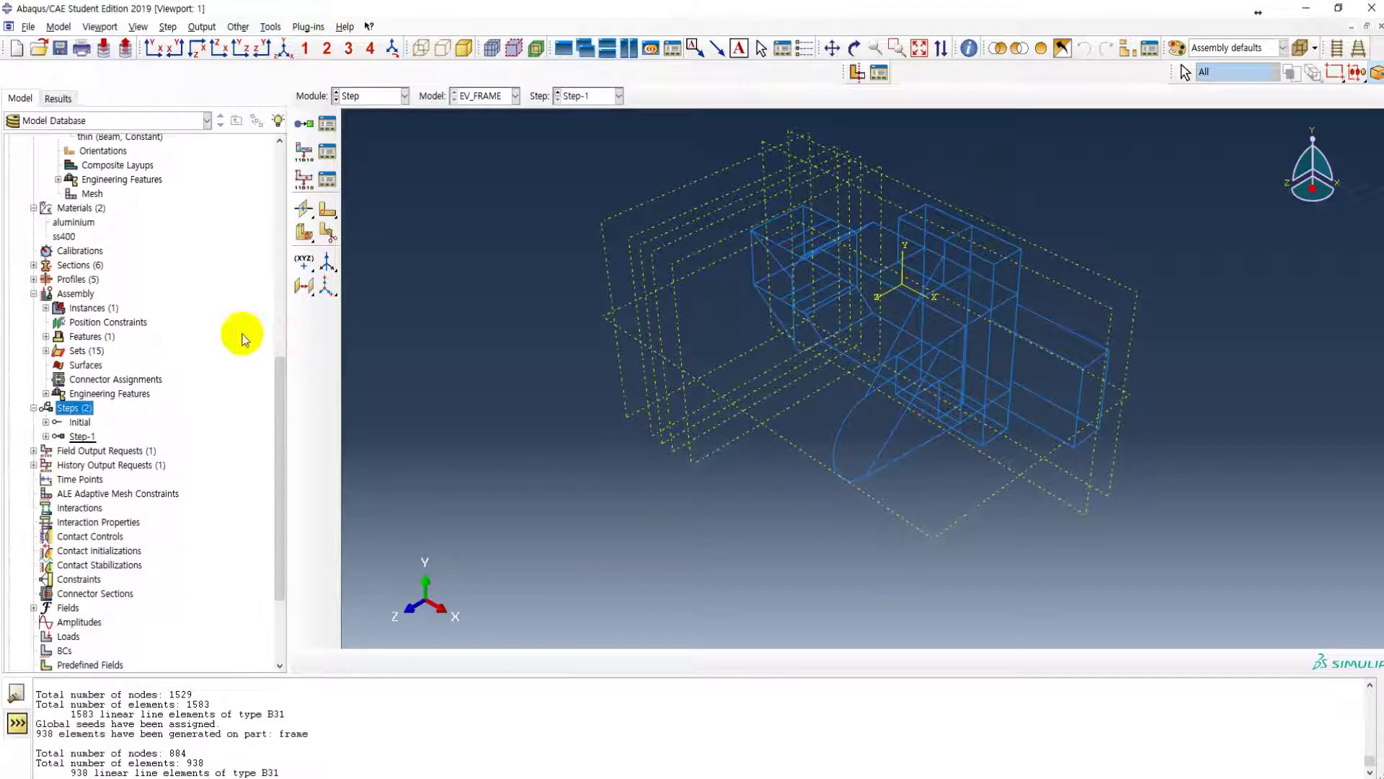
scroll(121, 461, down, 3)
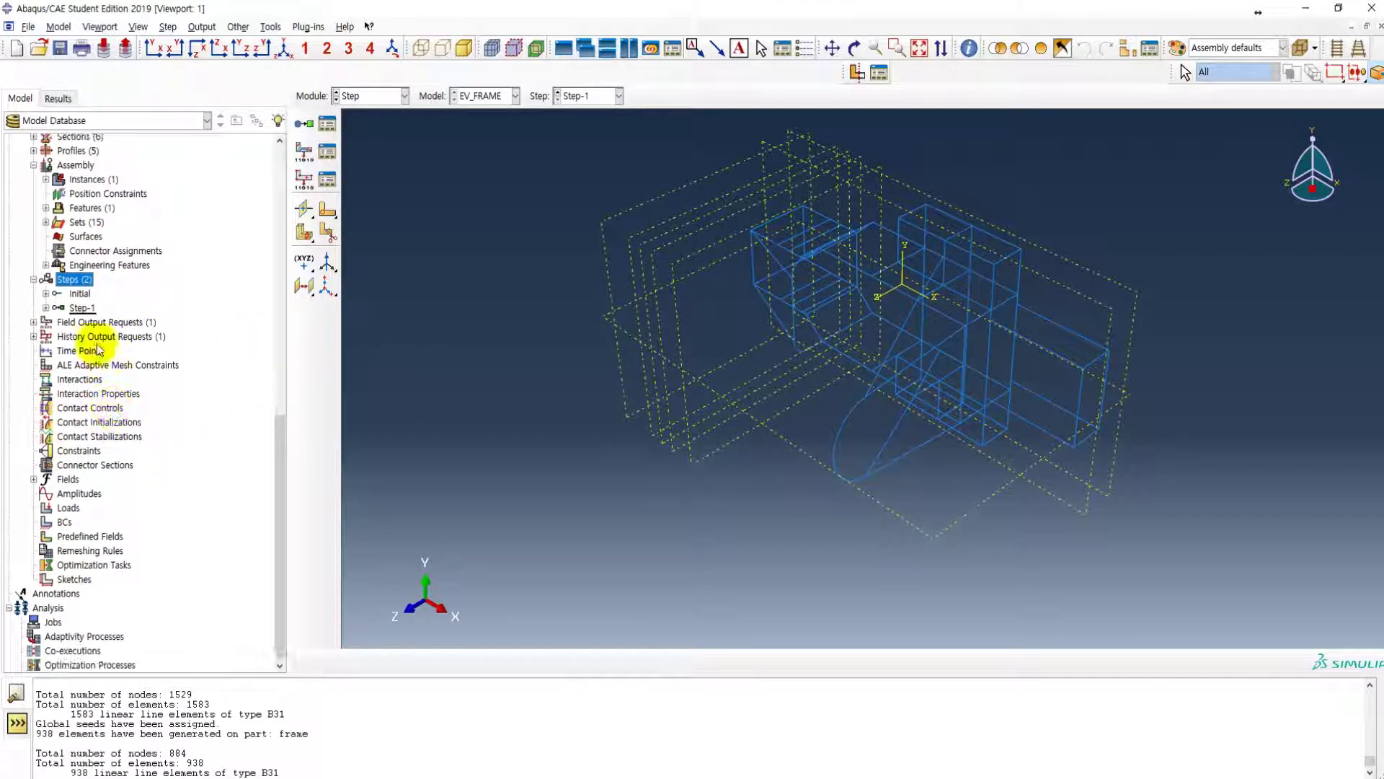
- Add SF, Section forces and moments, to the output variables of field output request F-Output-1 in Step-1
click(33, 321)
click(45, 336)
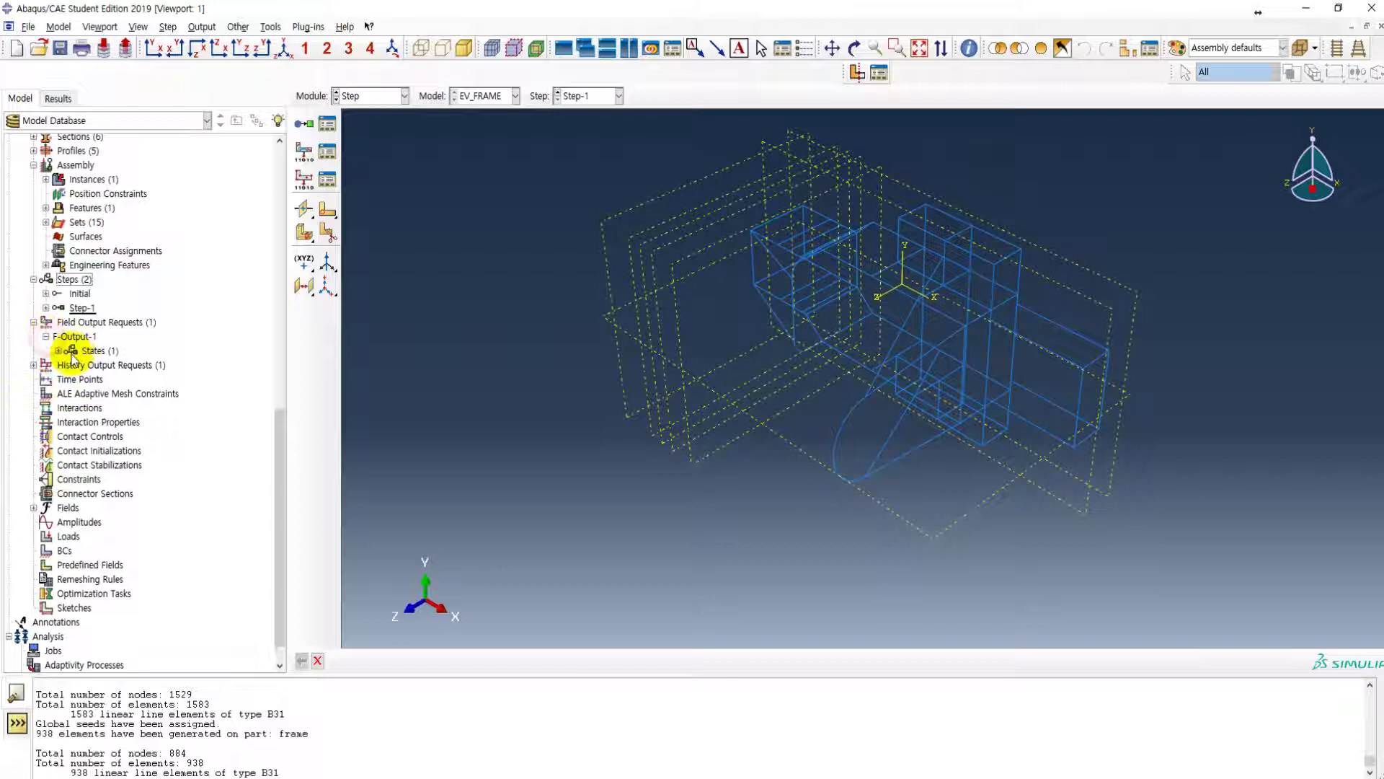
click(58, 350)
double_click(107, 365)
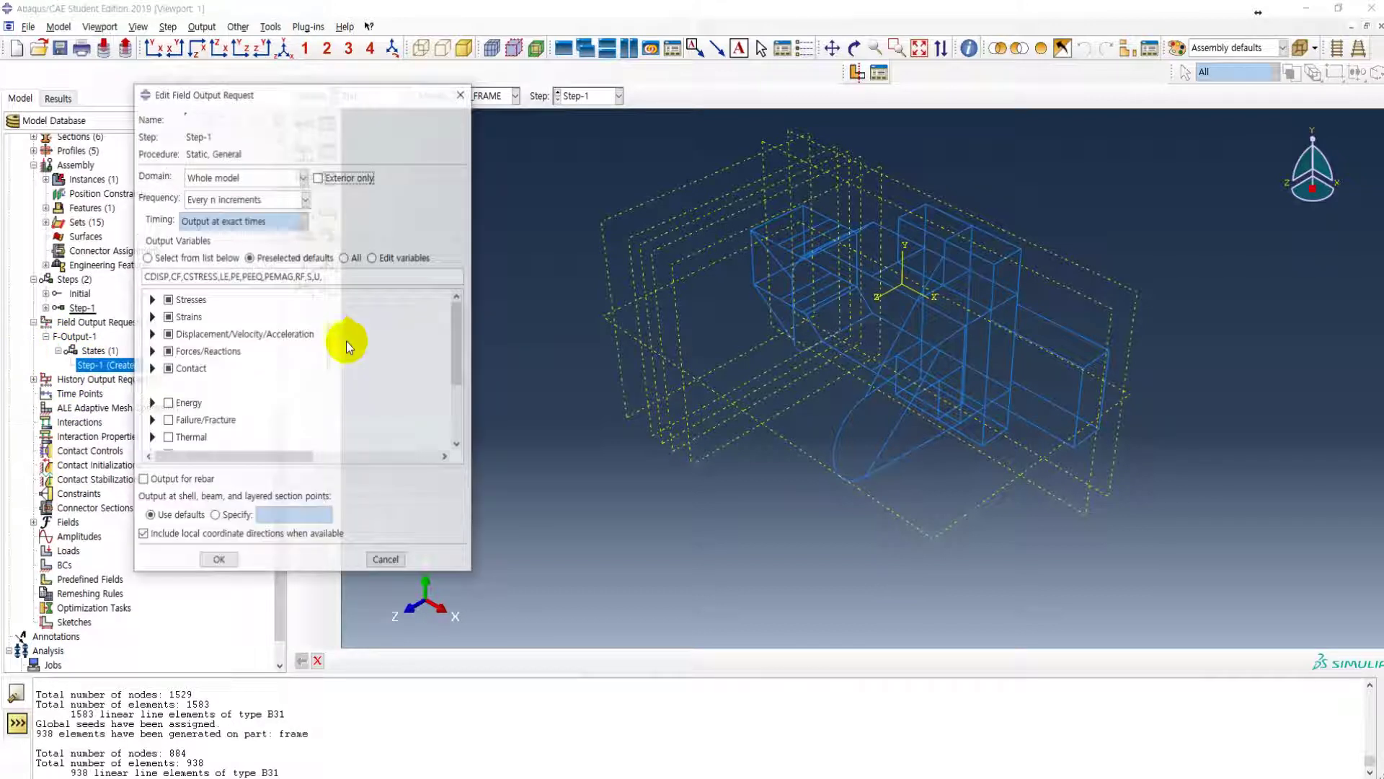
click(152, 351)
click(184, 422)
click(219, 562)
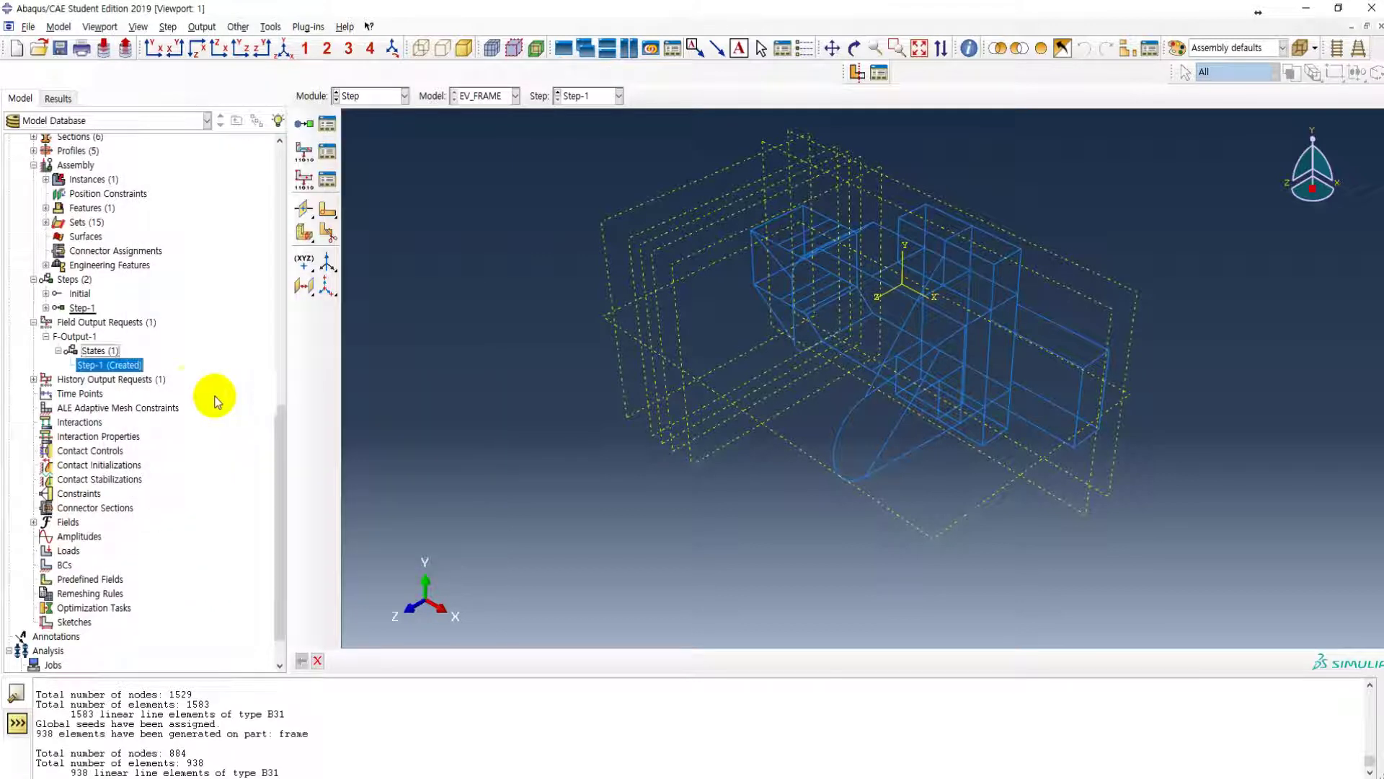
- Create a Displacement/Rotation boundary condition named frt_pin in Step-1 on the set frame-1.frt_pin
scroll(152, 400, down, 1)
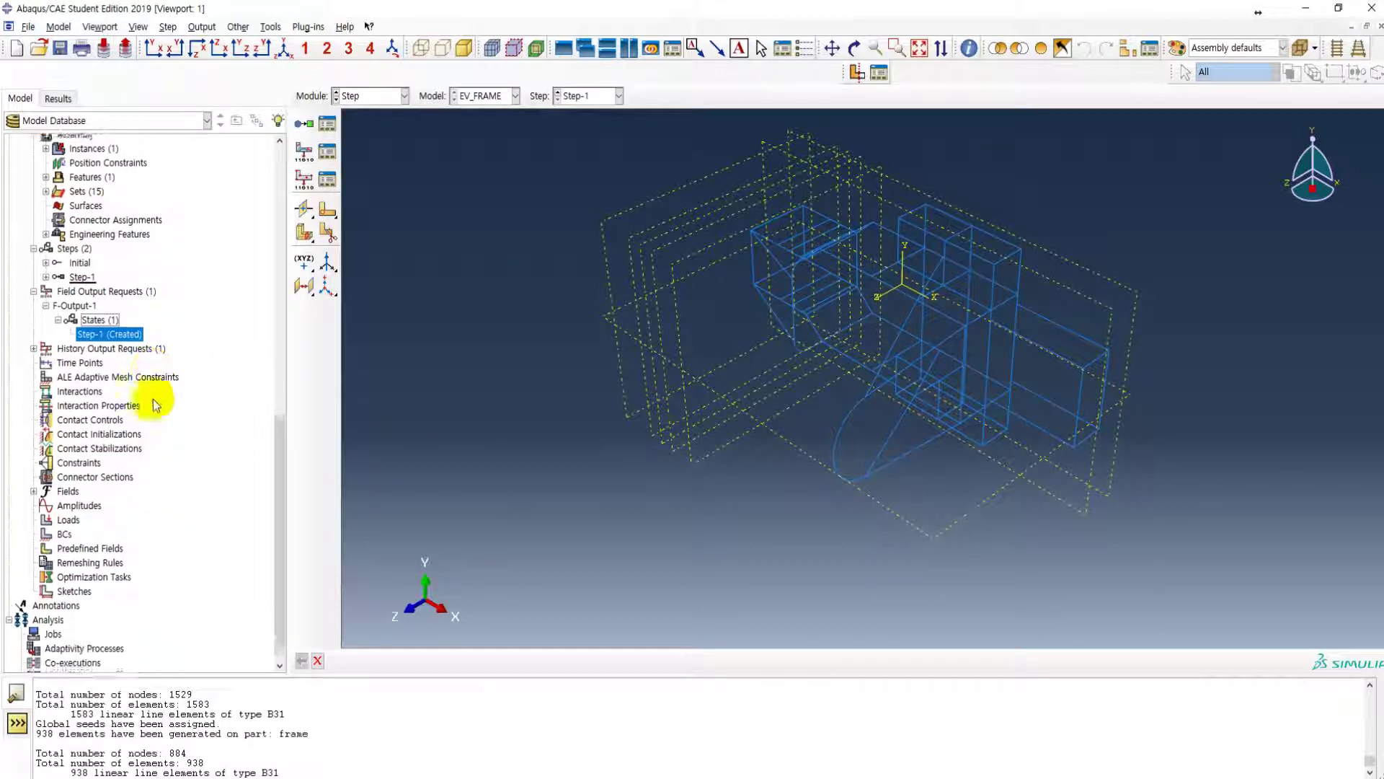
ctrl+alt+drag(826, 432, 836, 461)
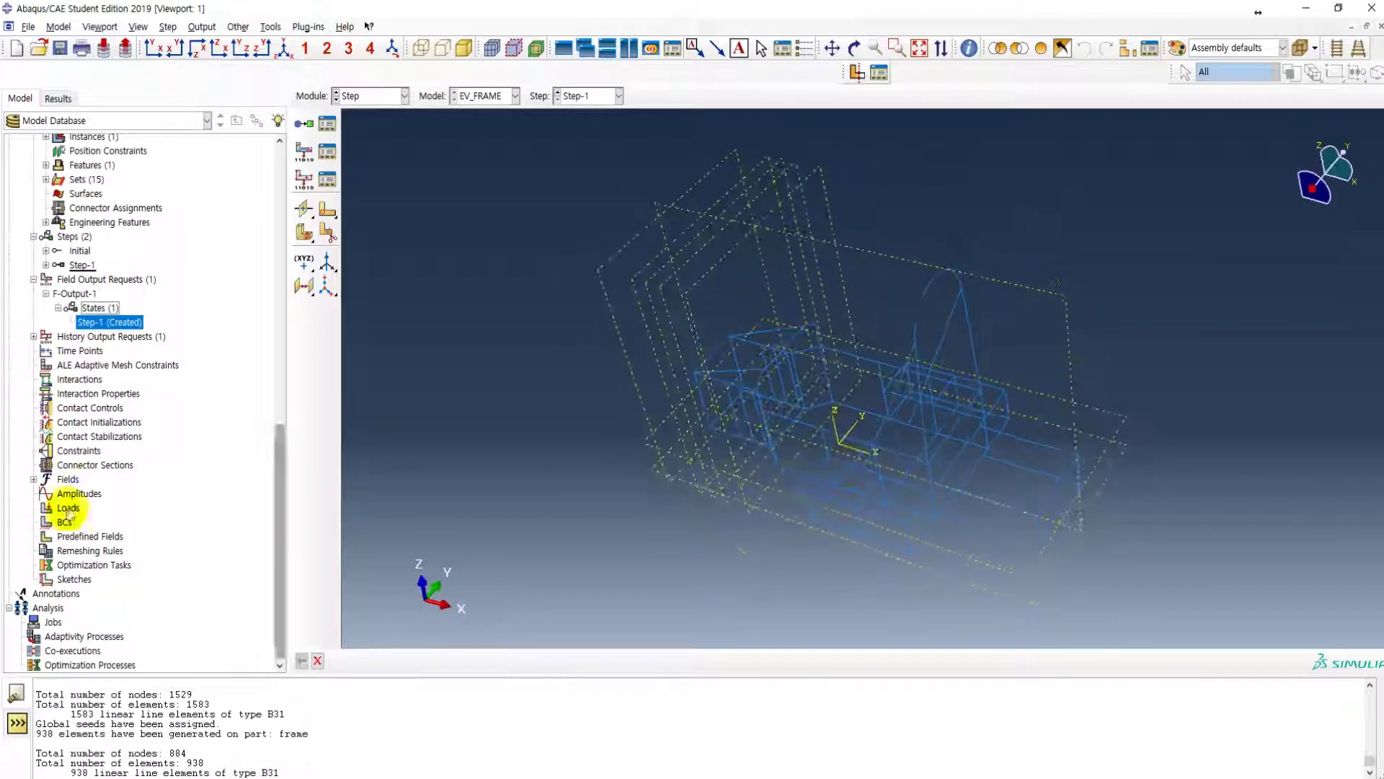
double_click(64, 522)
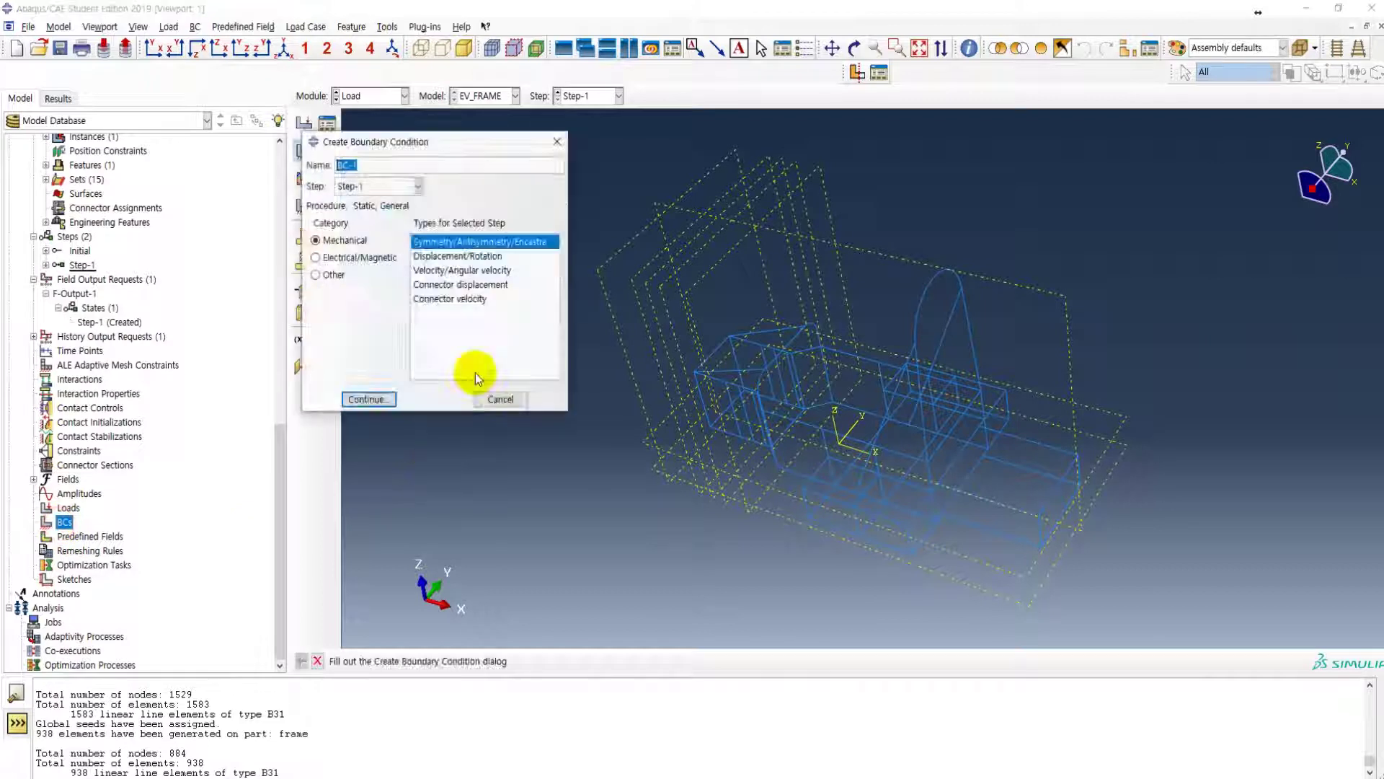
click(439, 257)
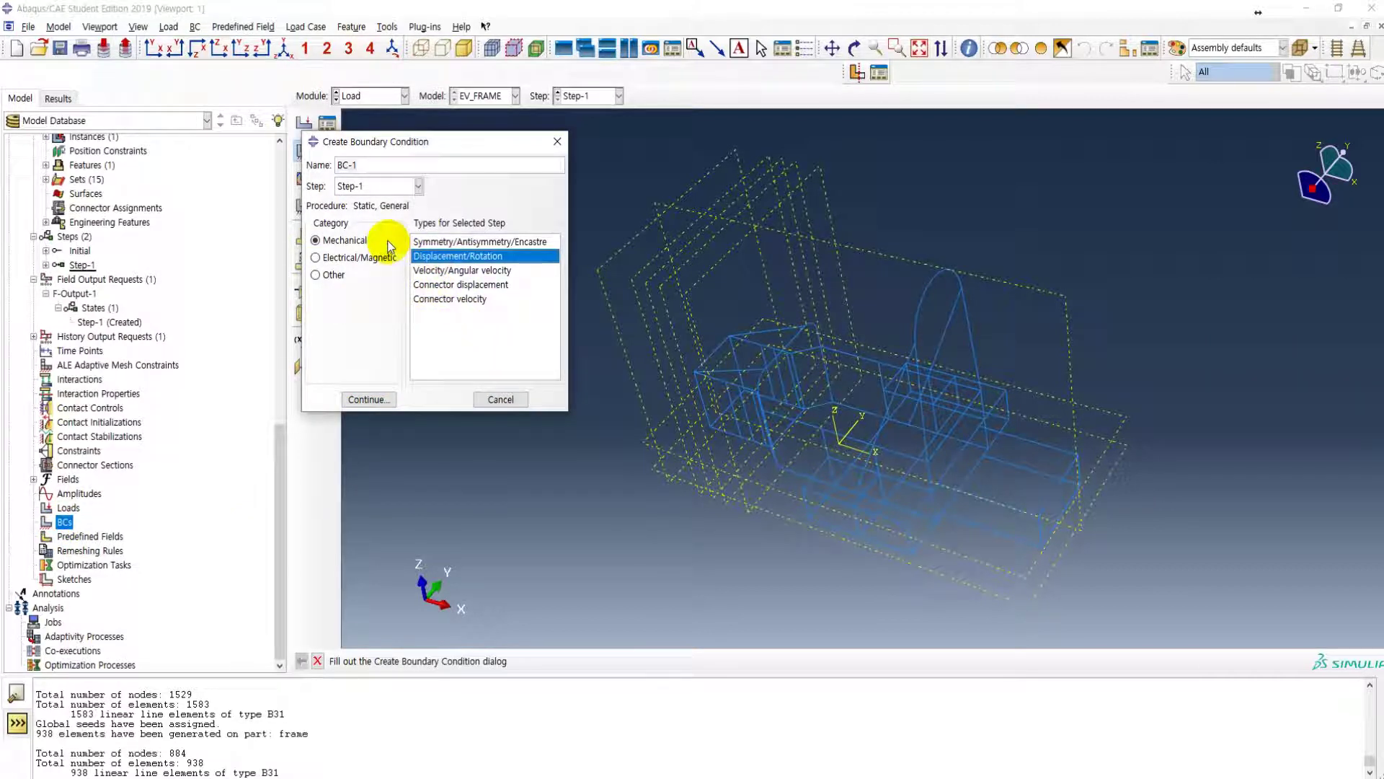
double_click(378, 166)
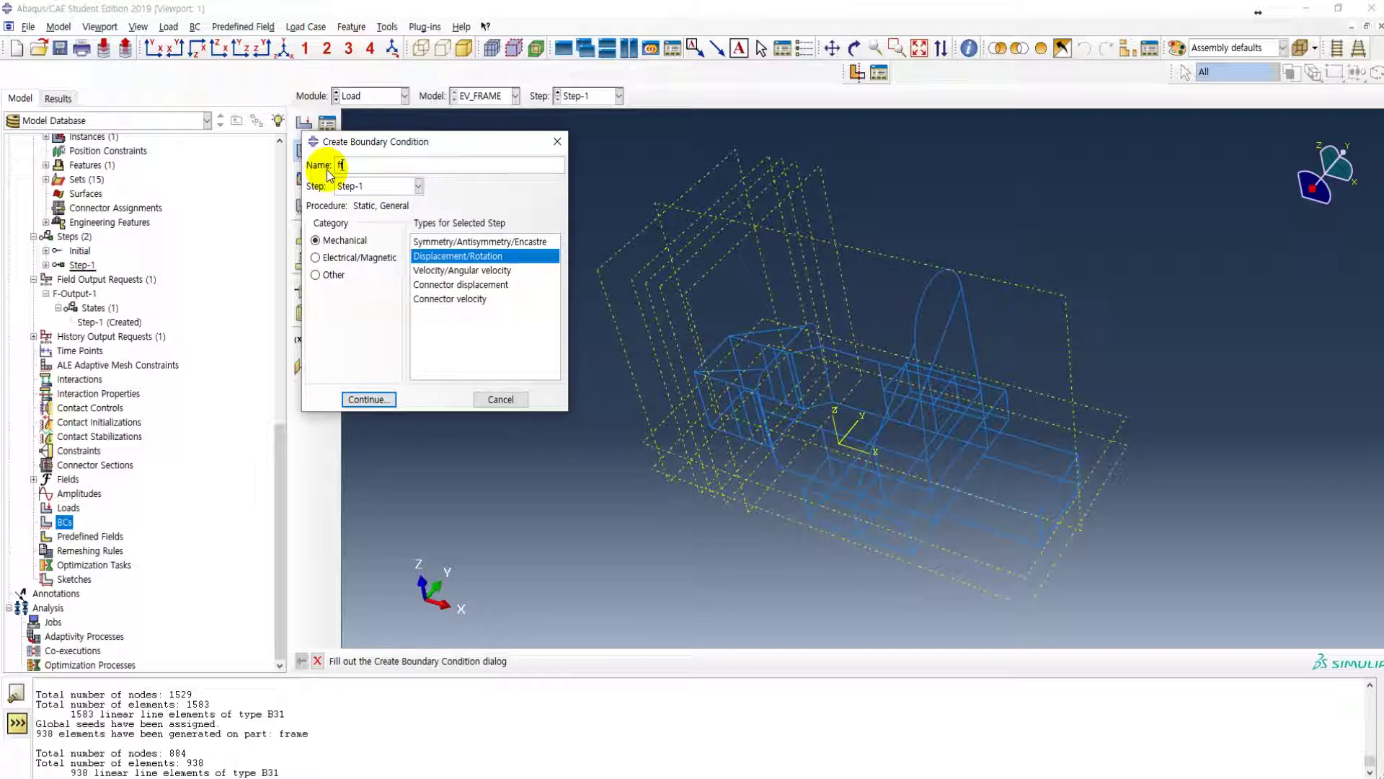
text(frt_pin)
click(368, 399)
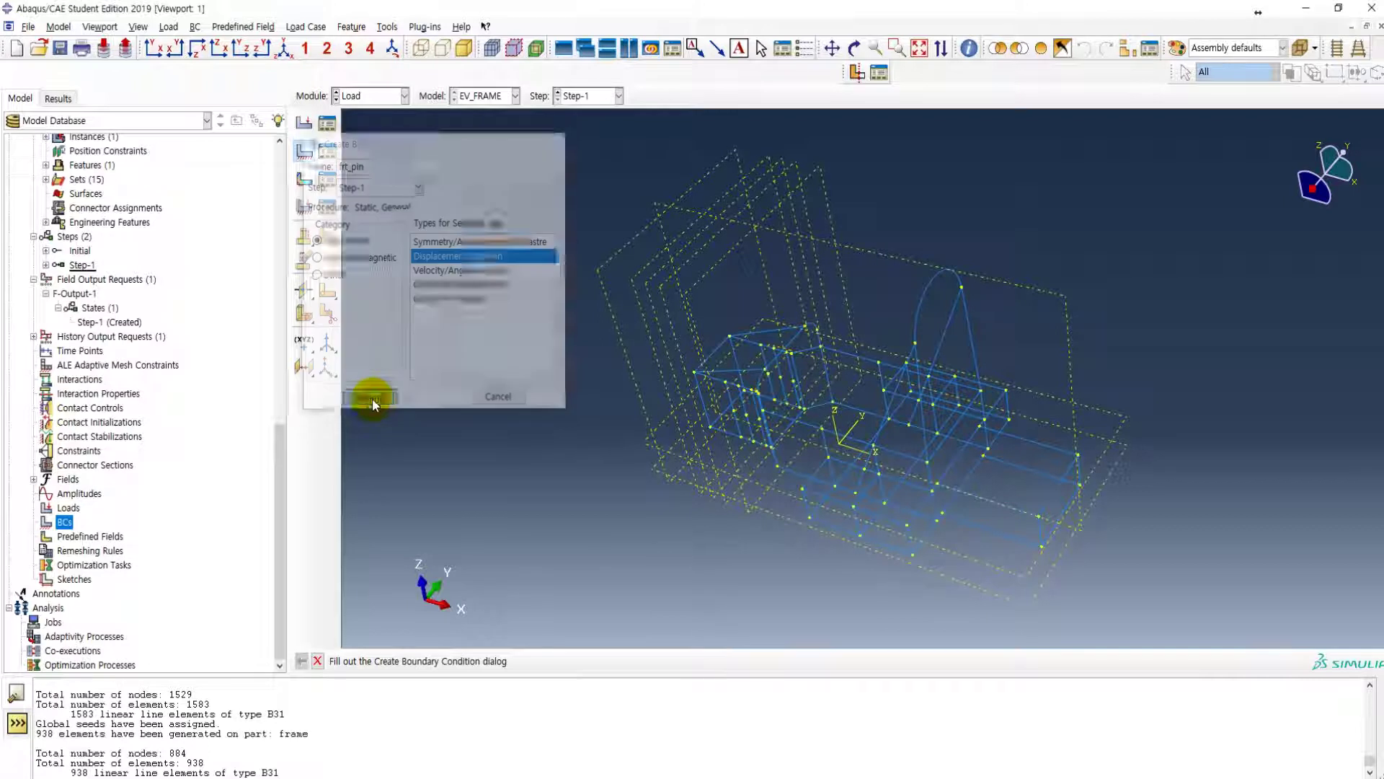
click(1277, 662)
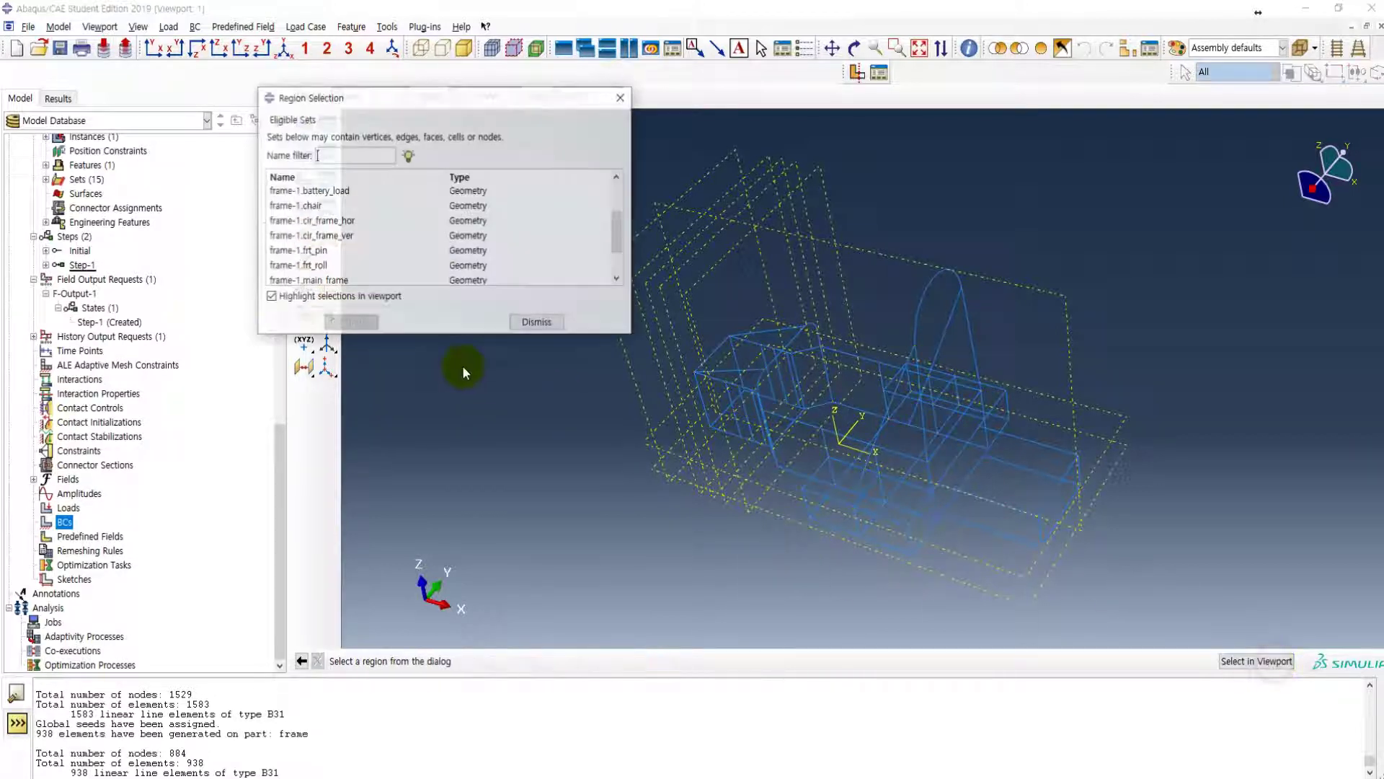
scroll(335, 253, down, 2)
click(336, 237)
click(349, 323)
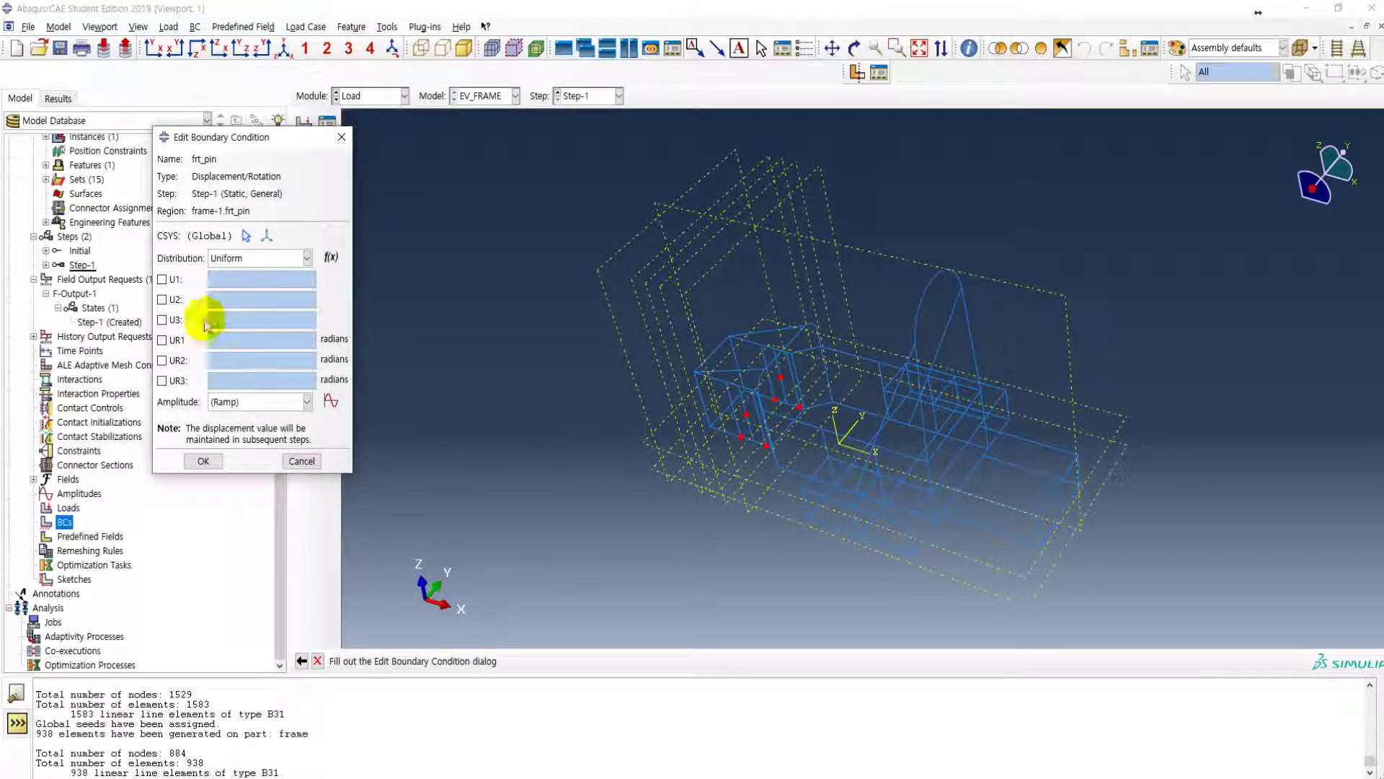
- Constrain U1, U2 and U3 of the frt_pin boundary condition to 0
click(162, 279)
click(162, 300)
click(162, 320)
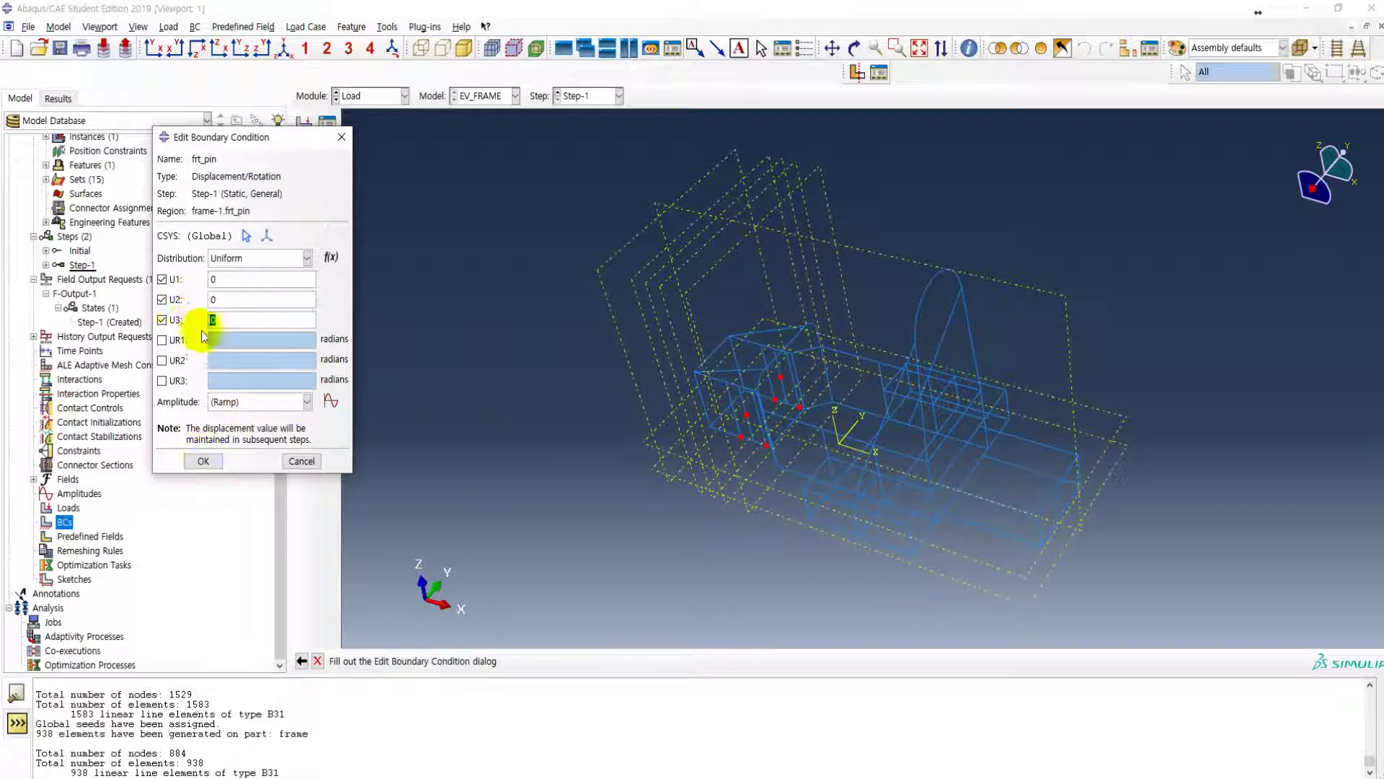
click(204, 461)
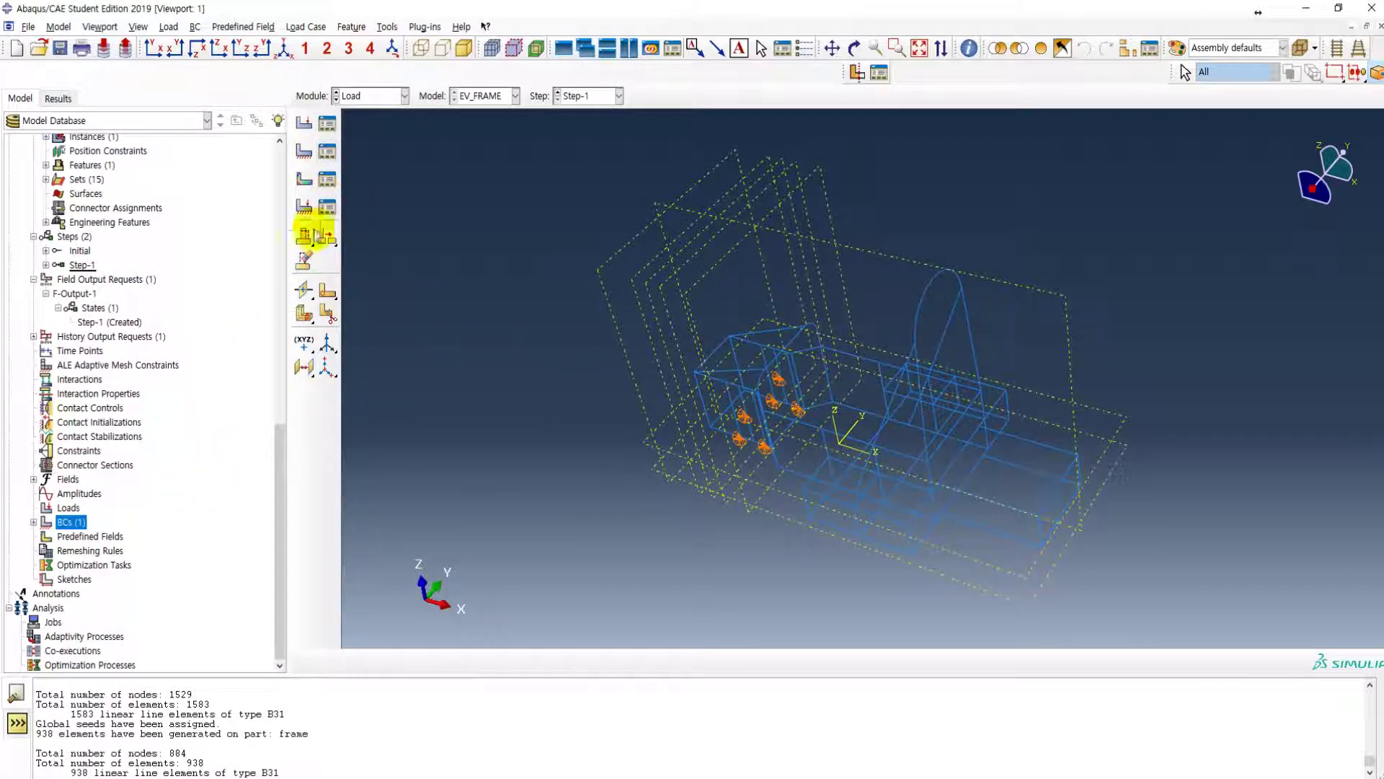
- Create a Displacement/Rotation boundary condition named rear_pin on the set frame-1.rr_pin with U1, U2 and U3 fixed at 0
click(304, 150)
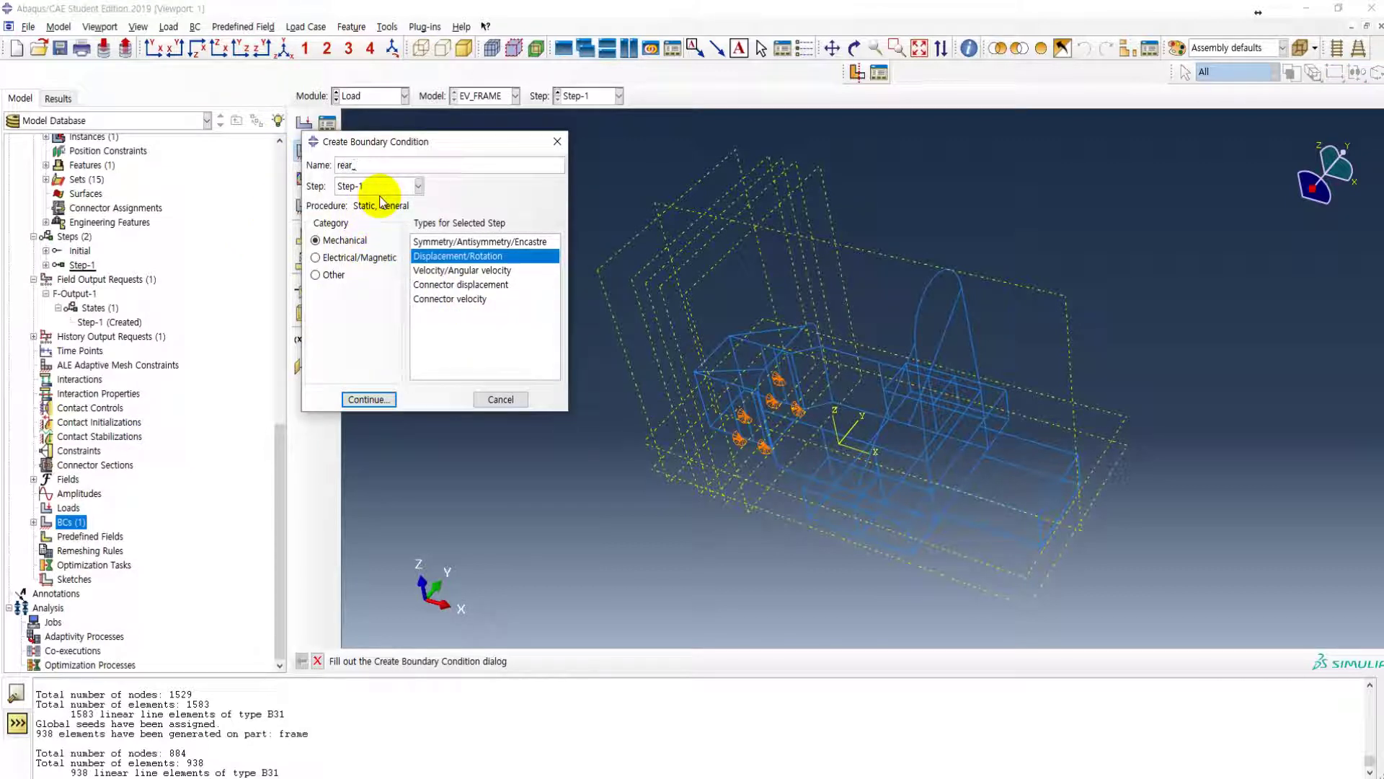
click(366, 397)
scroll(339, 248, down, 2)
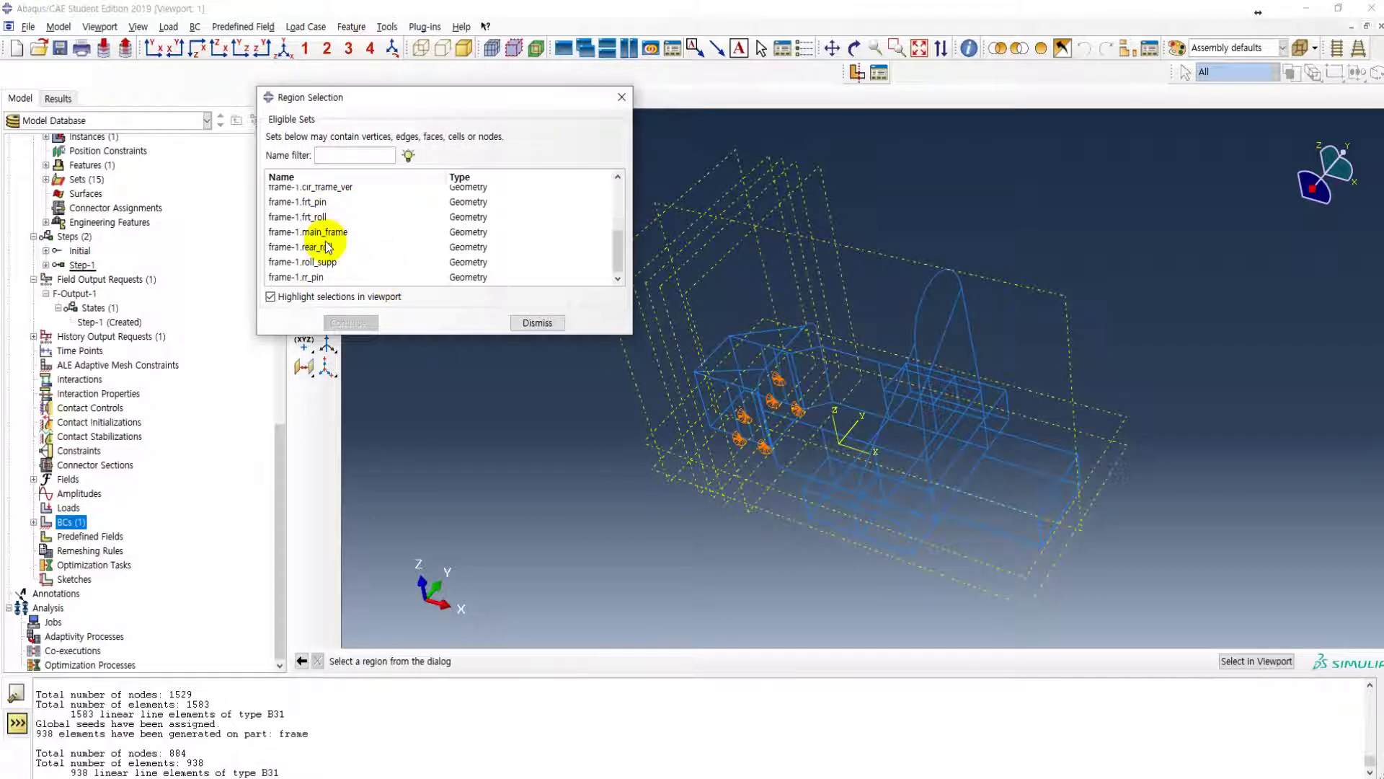
click(315, 249)
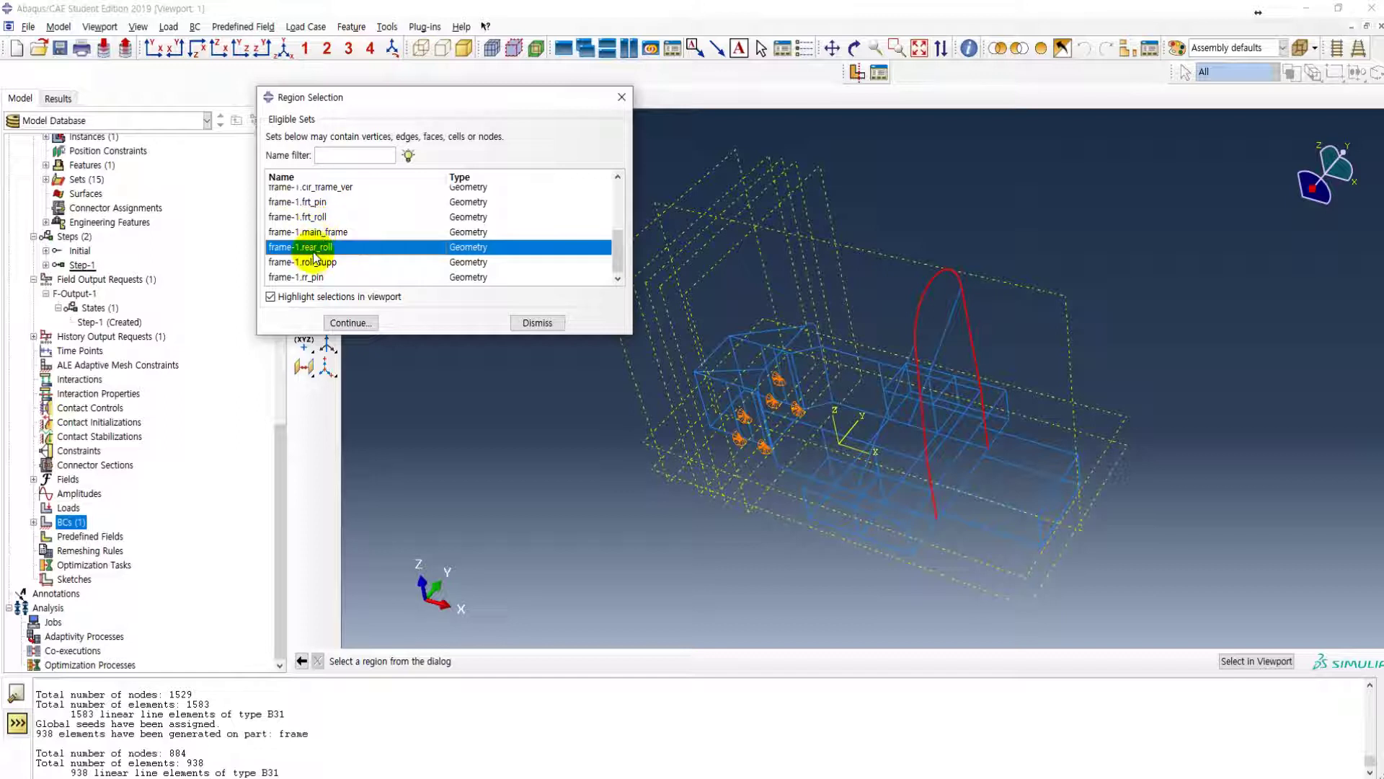
click(310, 278)
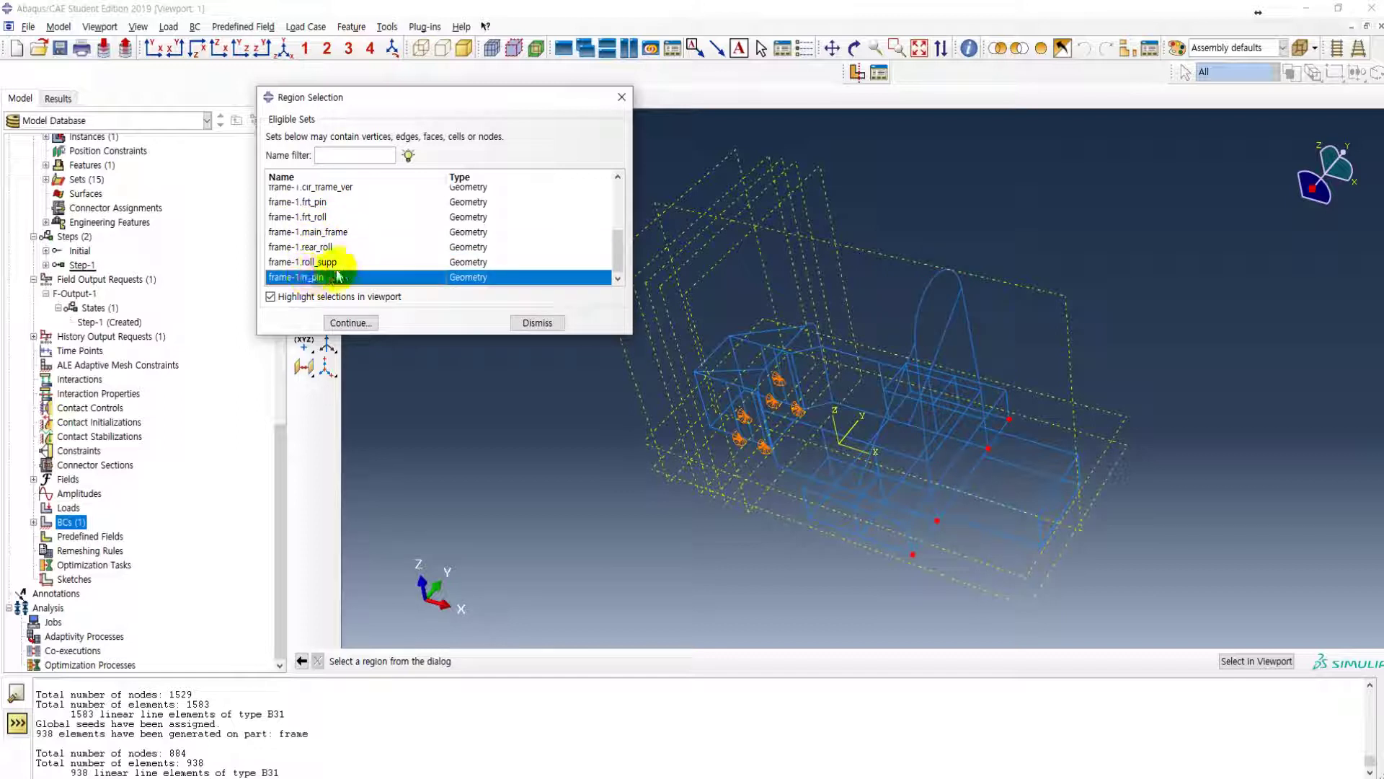
click(351, 322)
click(161, 279)
click(161, 299)
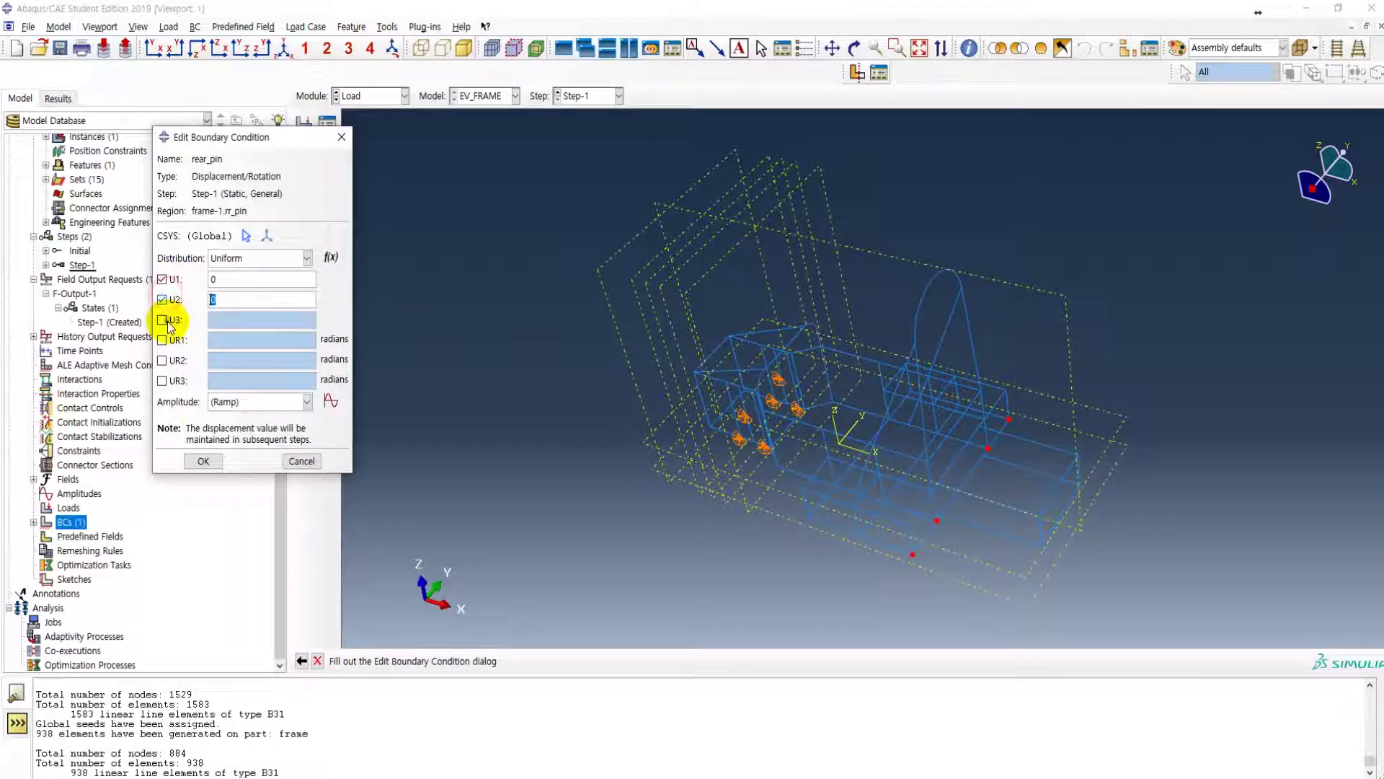
click(168, 322)
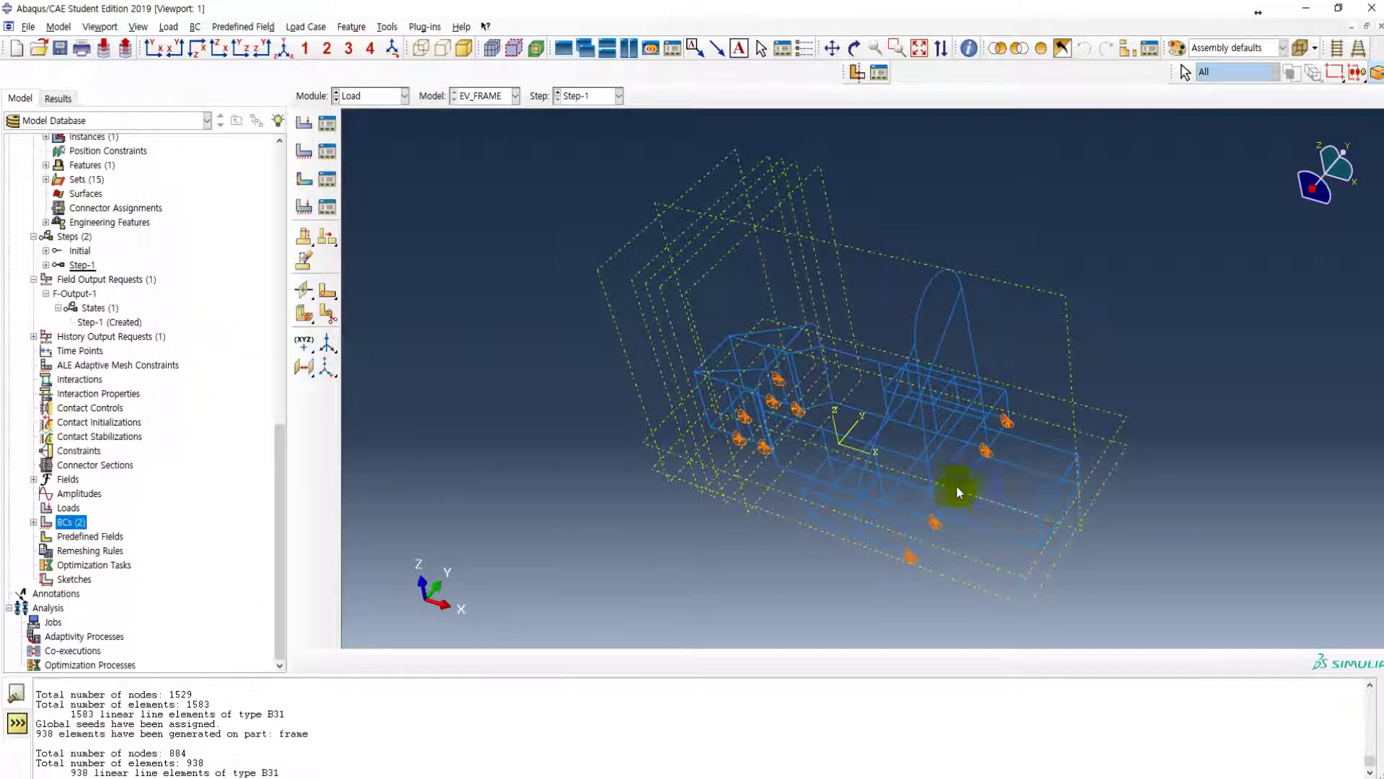
- Create a Gravity load named gravity in Step-1 on the whole model with Component 3 set to -9.81
double_click(66, 508)
click(459, 142)
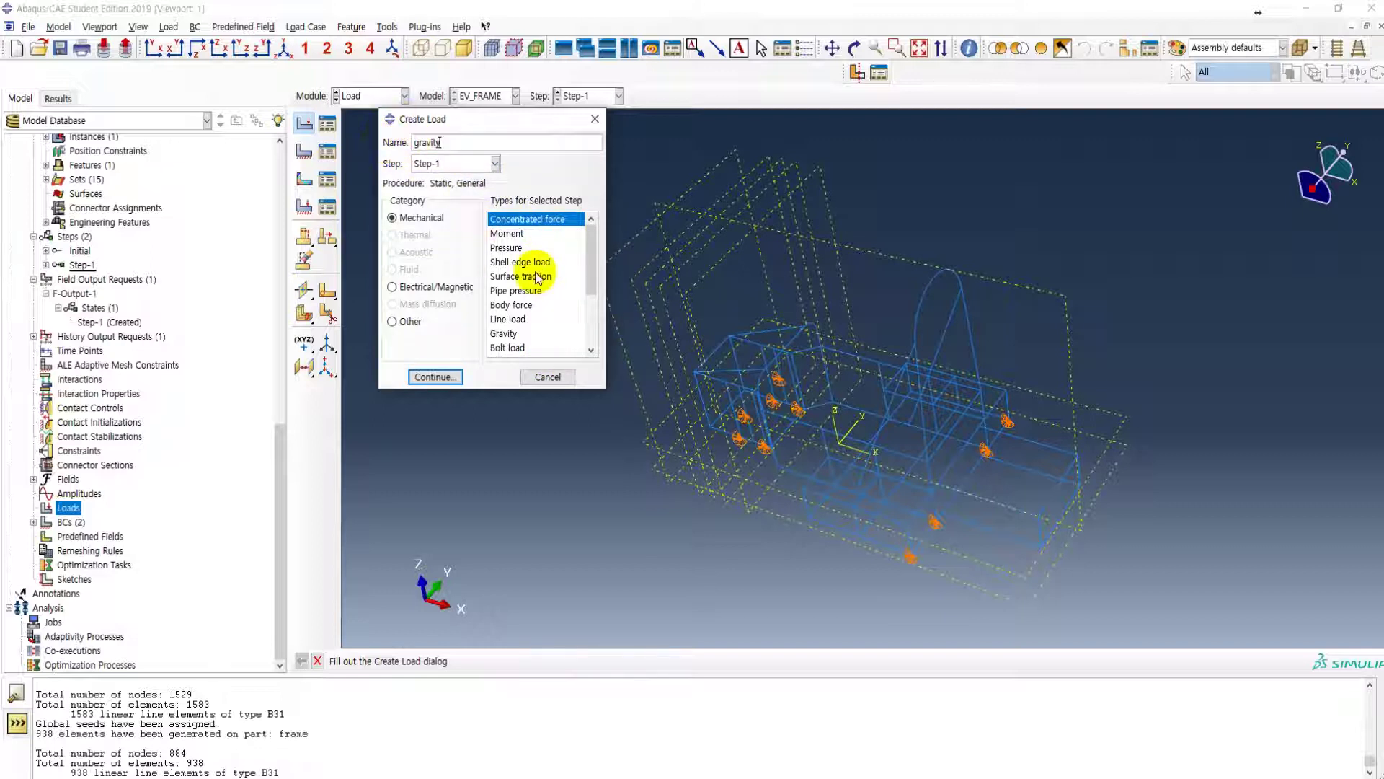
click(503, 334)
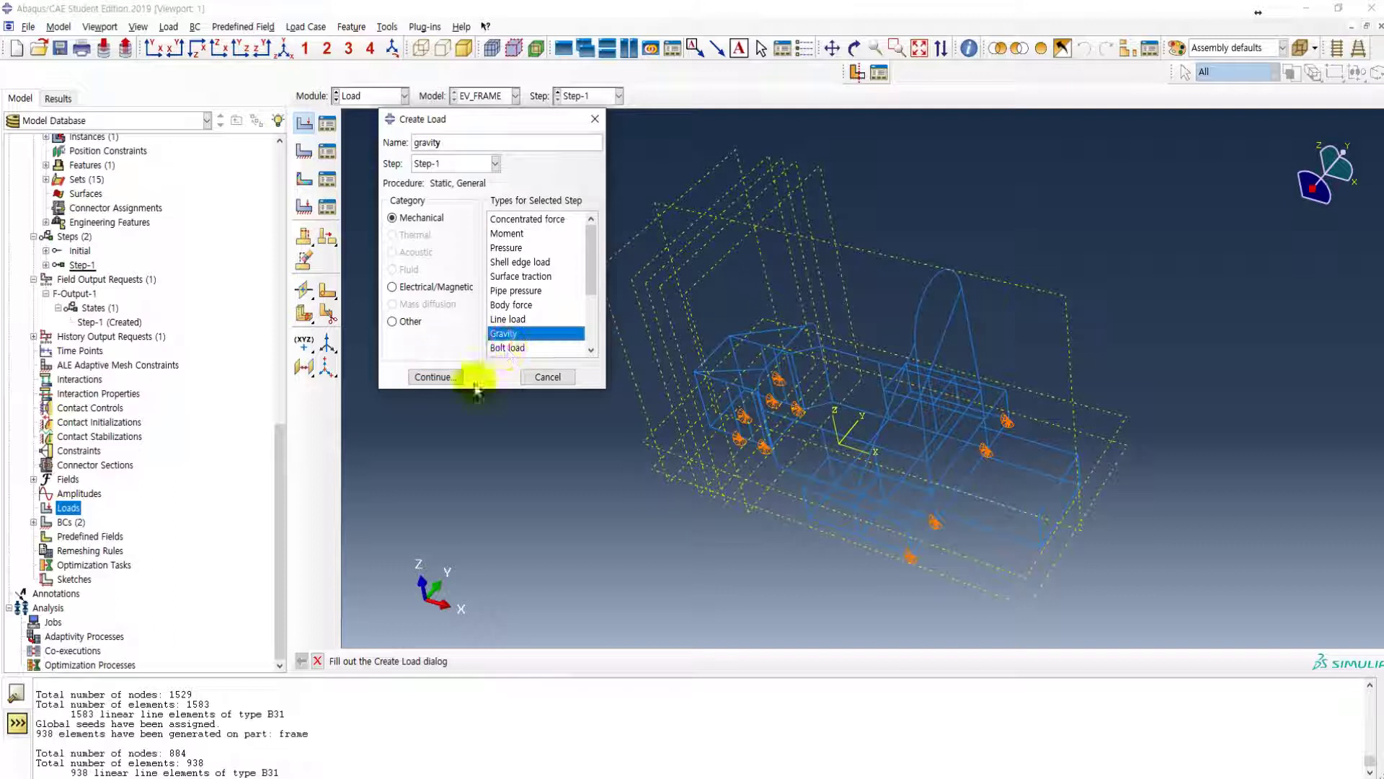
click(433, 377)
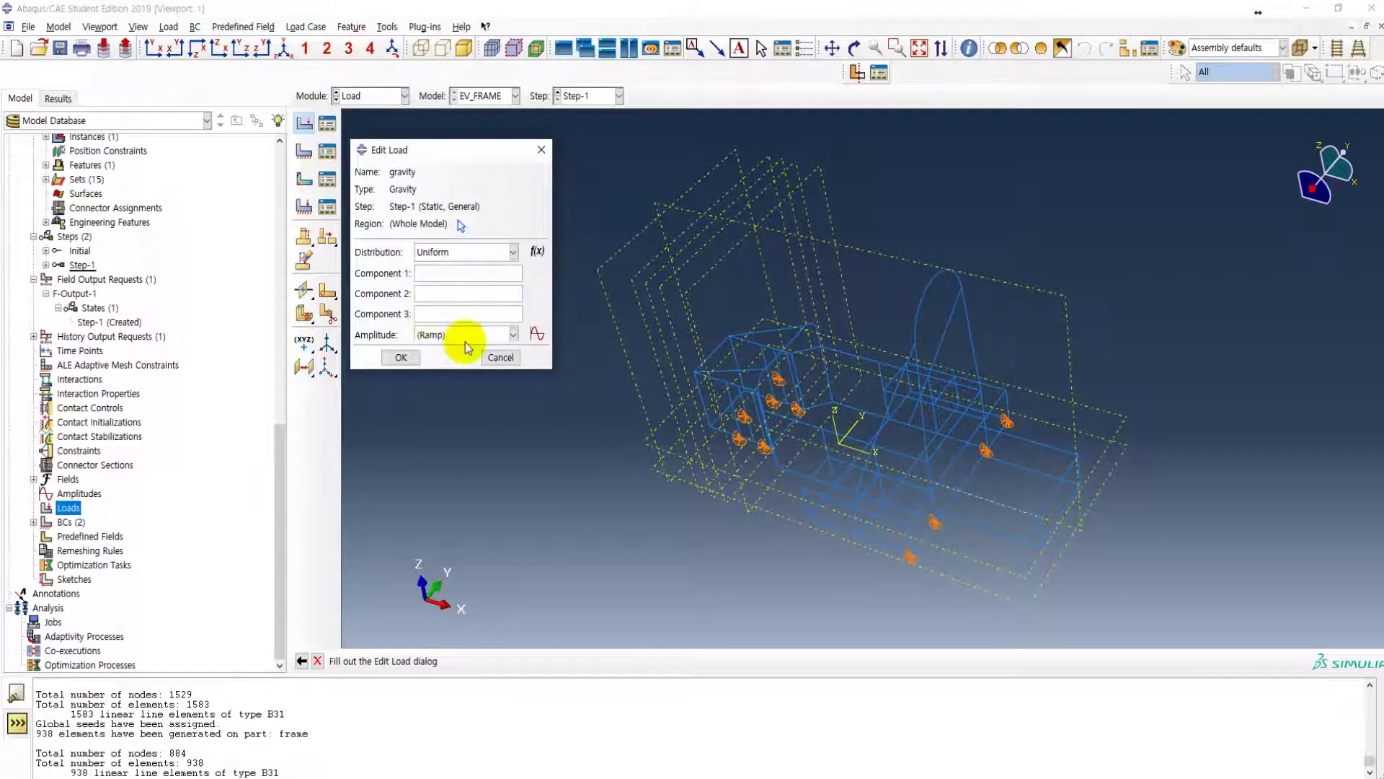
click(433, 313)
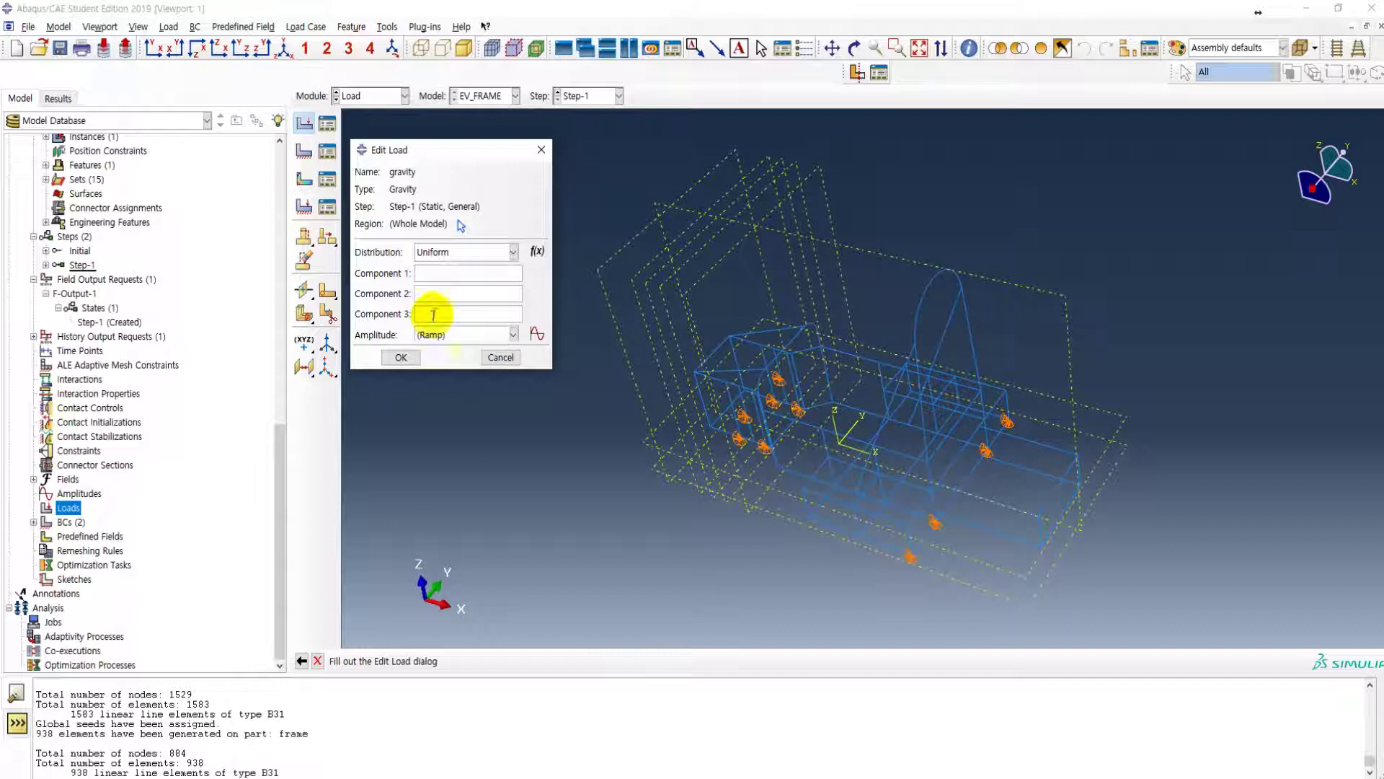
text(-9.81)
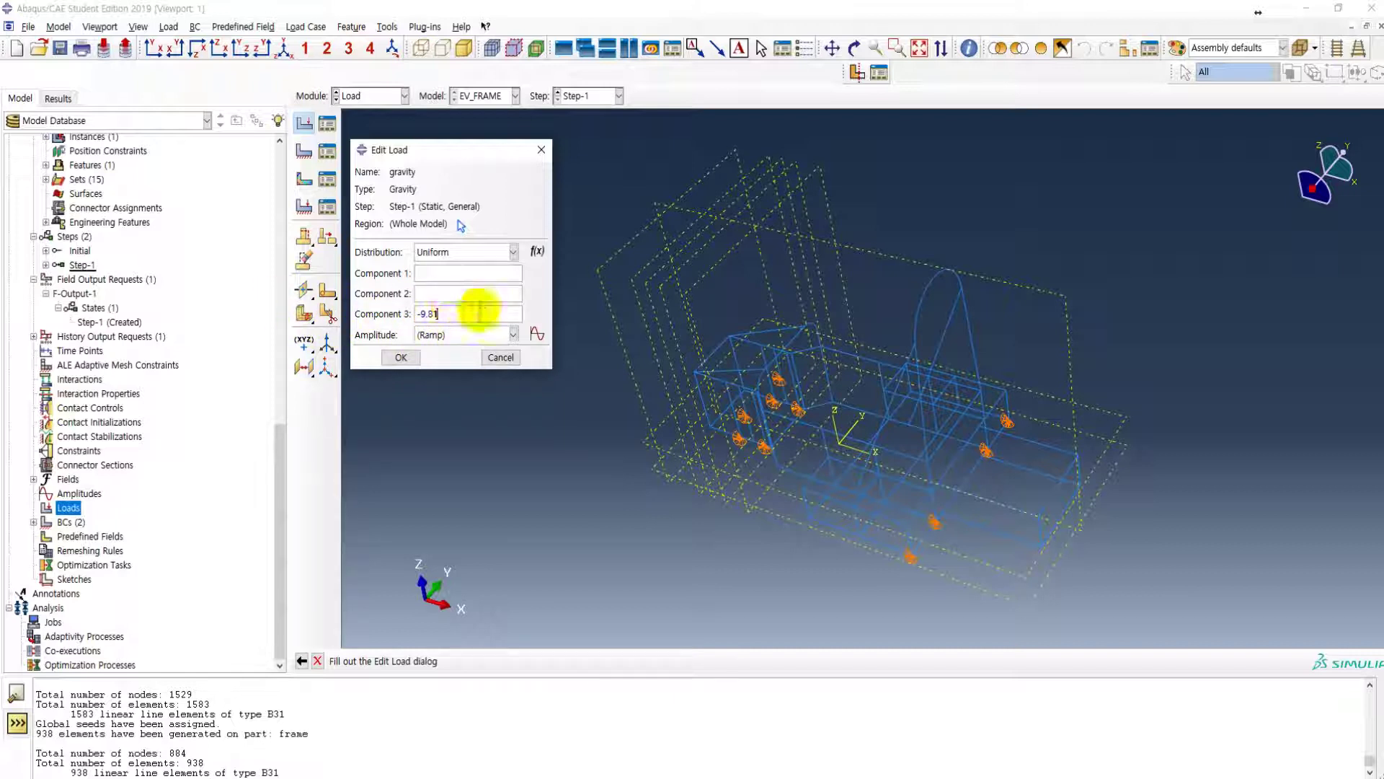
click(404, 358)
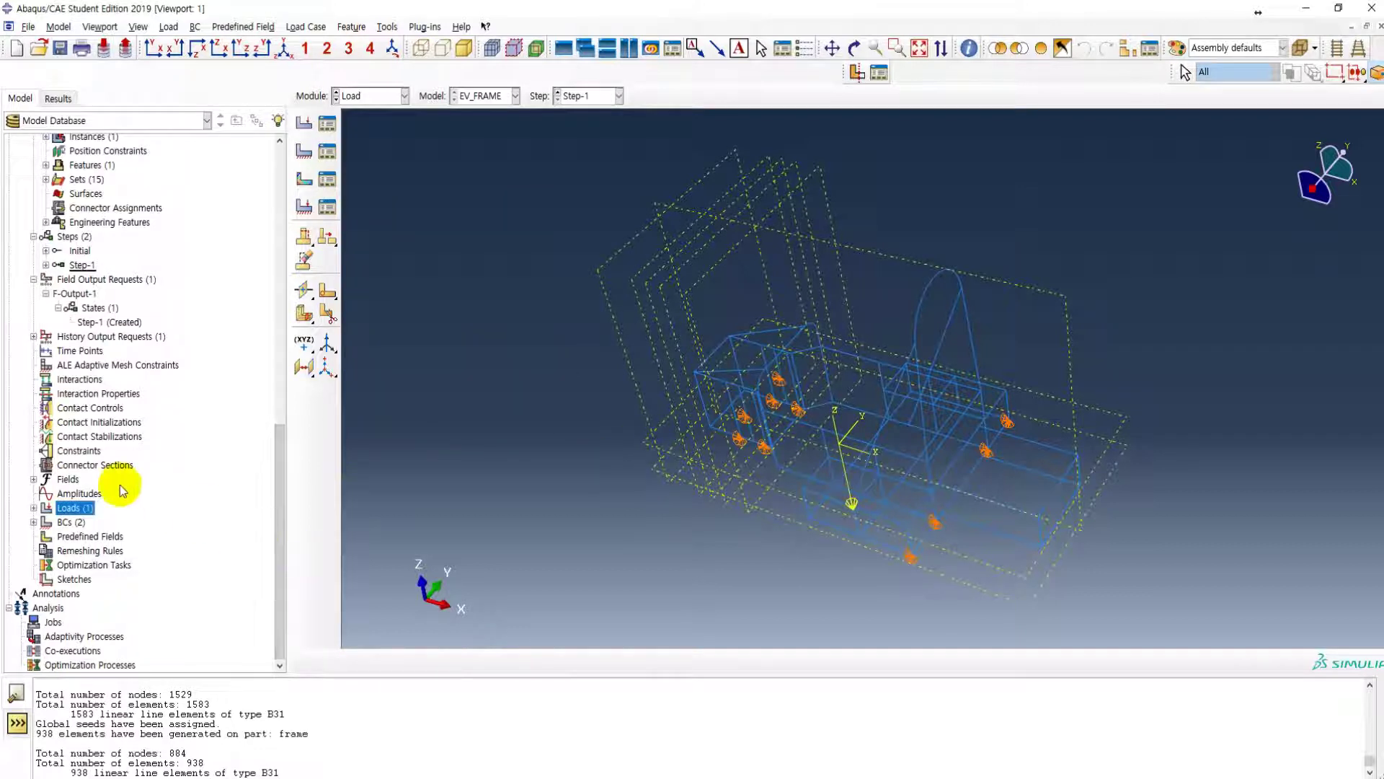
- Create a Line load named driver in Step-1 on the set frame-1.chair
click(33, 508)
double_click(72, 508)
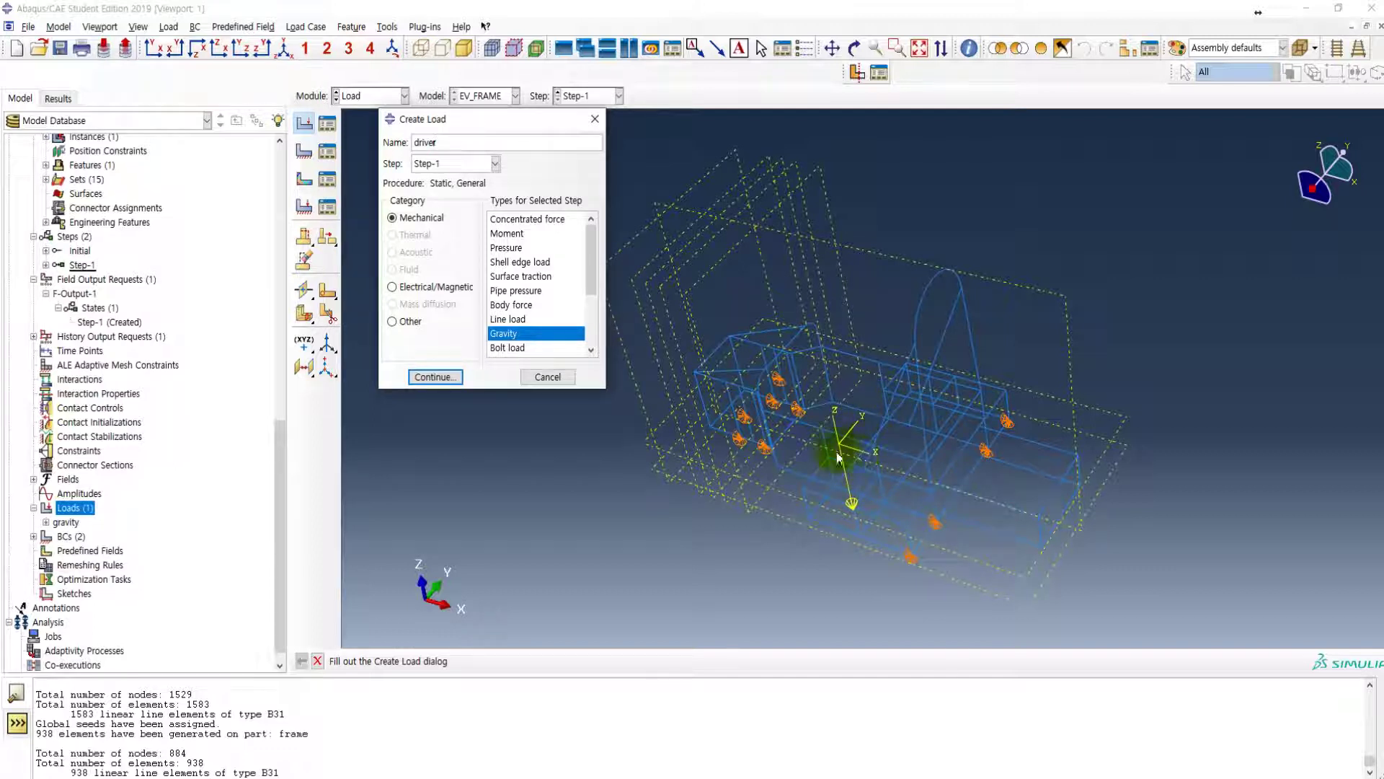
click(511, 318)
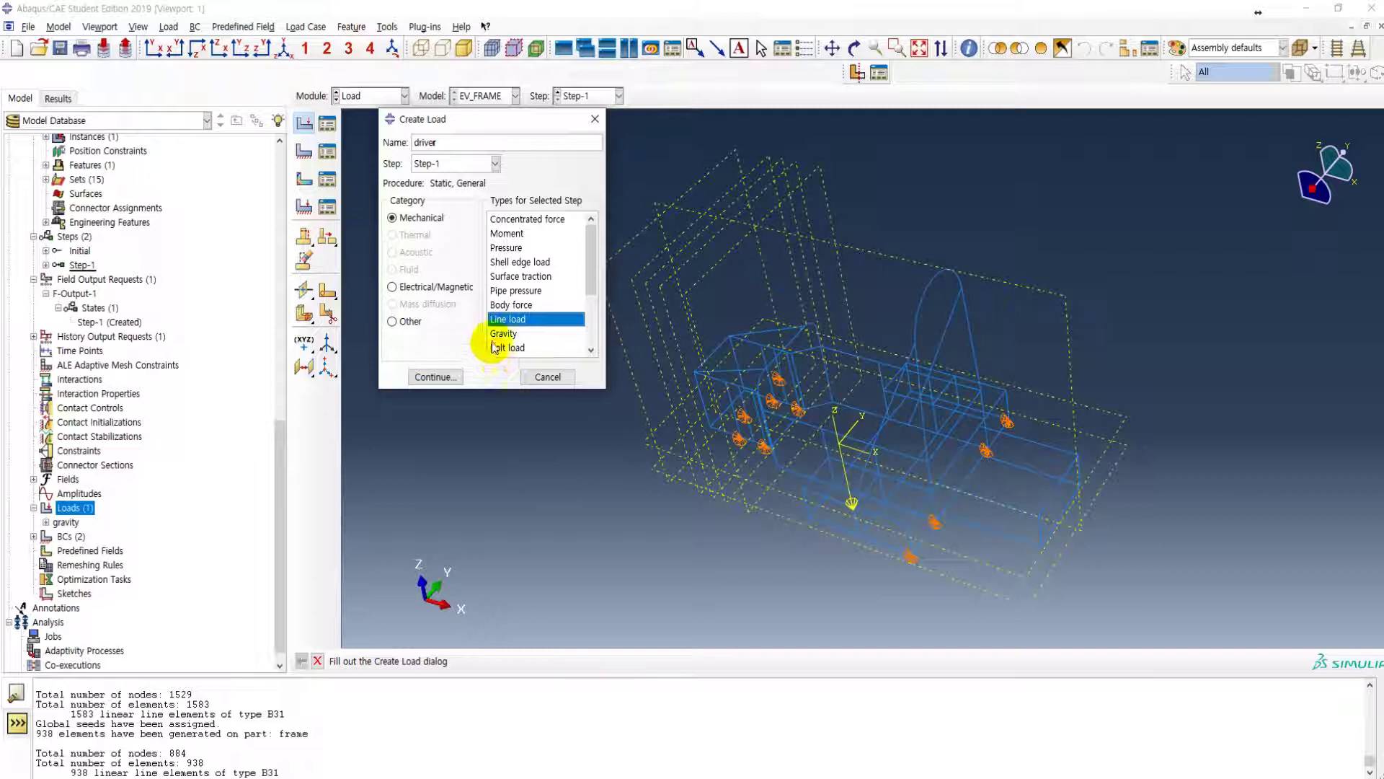
click(435, 378)
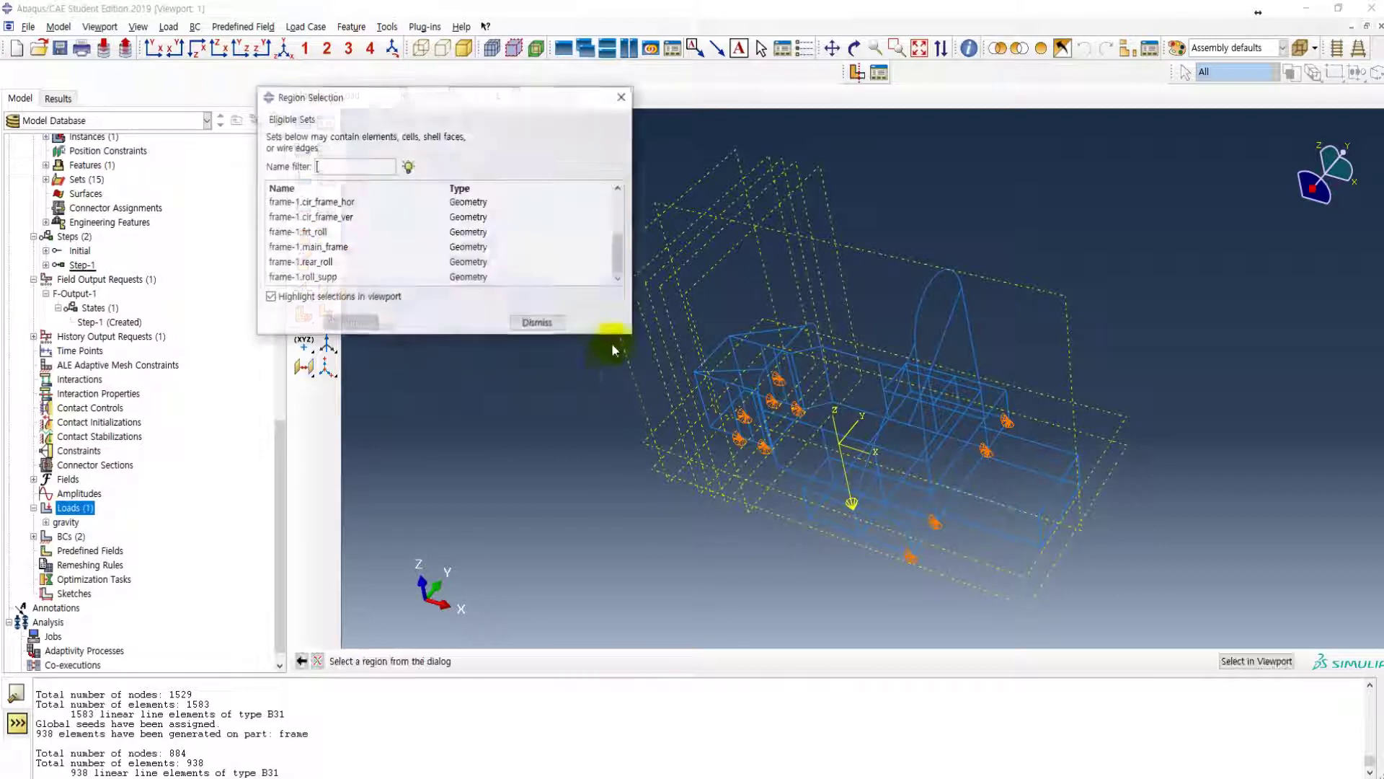
scroll(335, 249, up, 3)
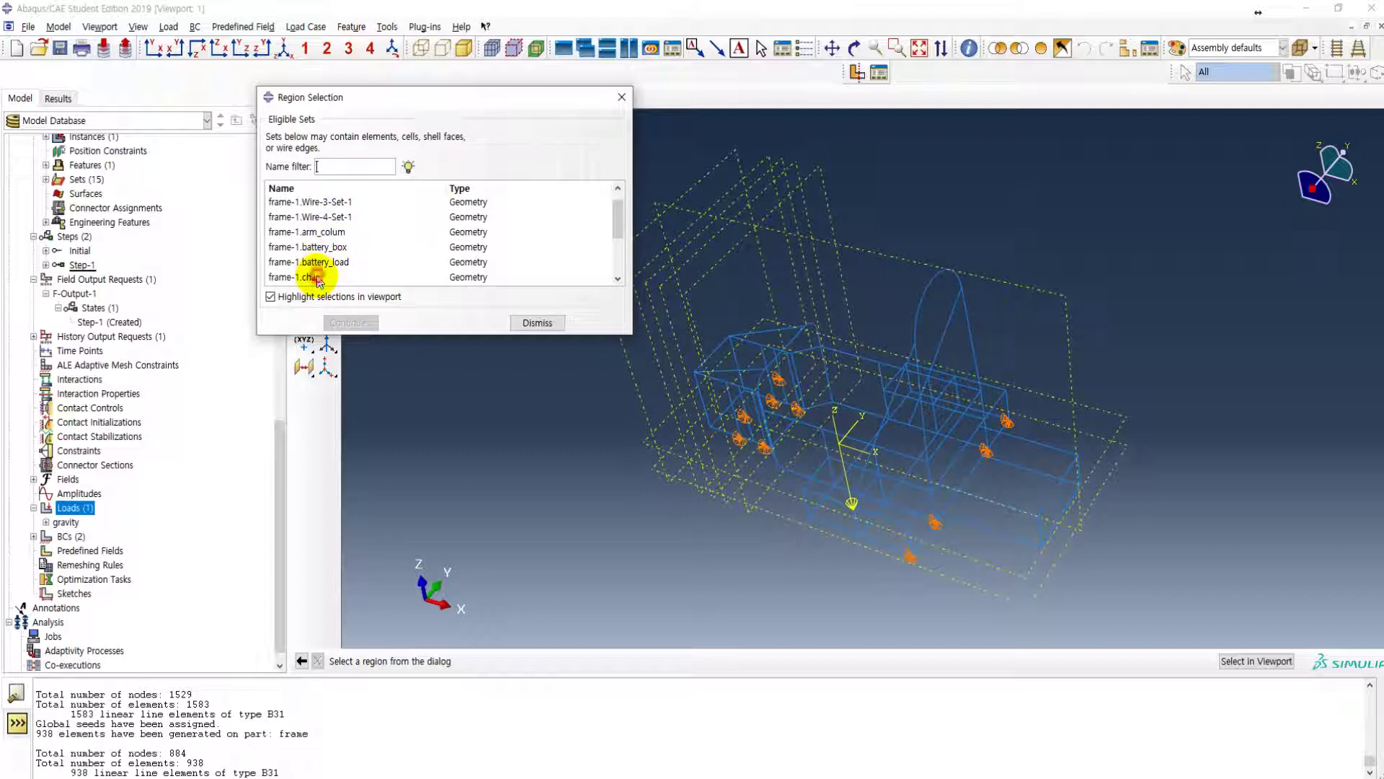
click(317, 277)
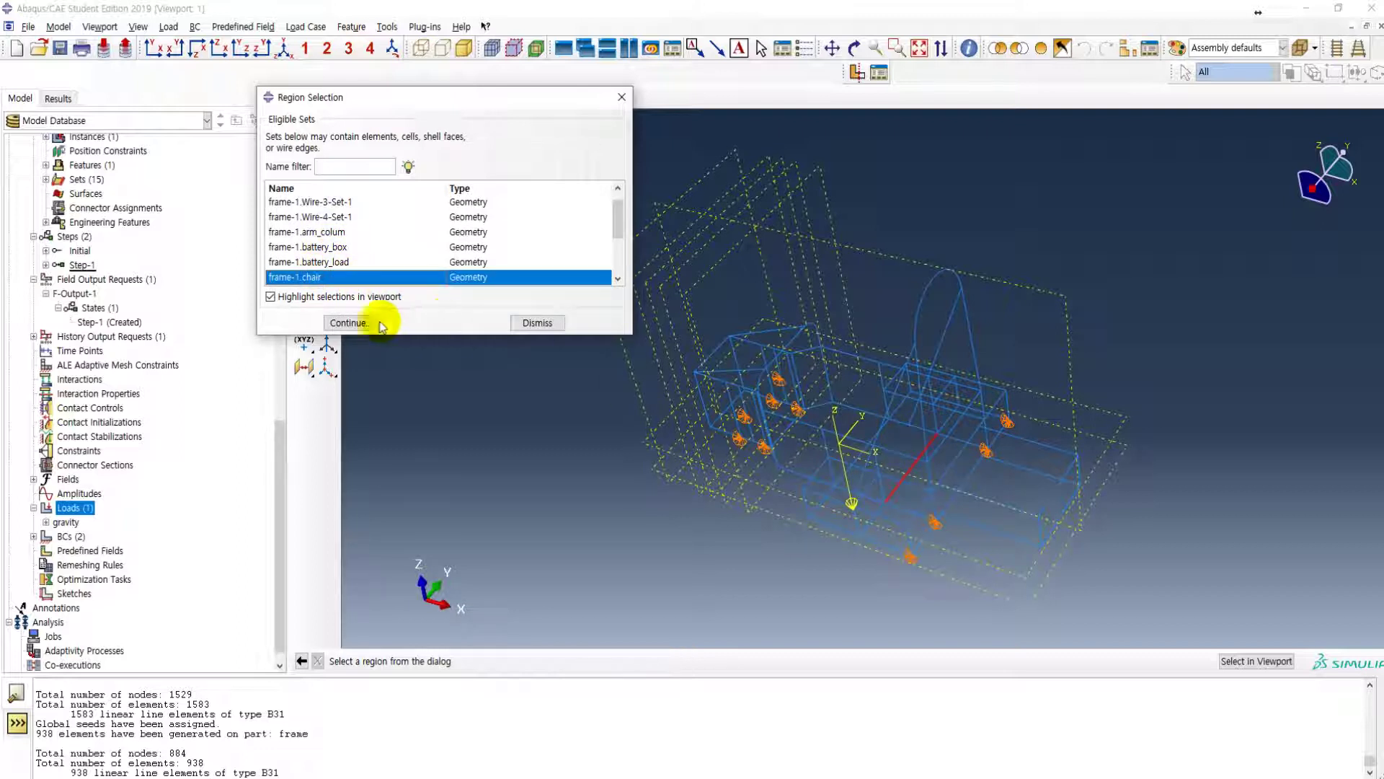
click(347, 322)
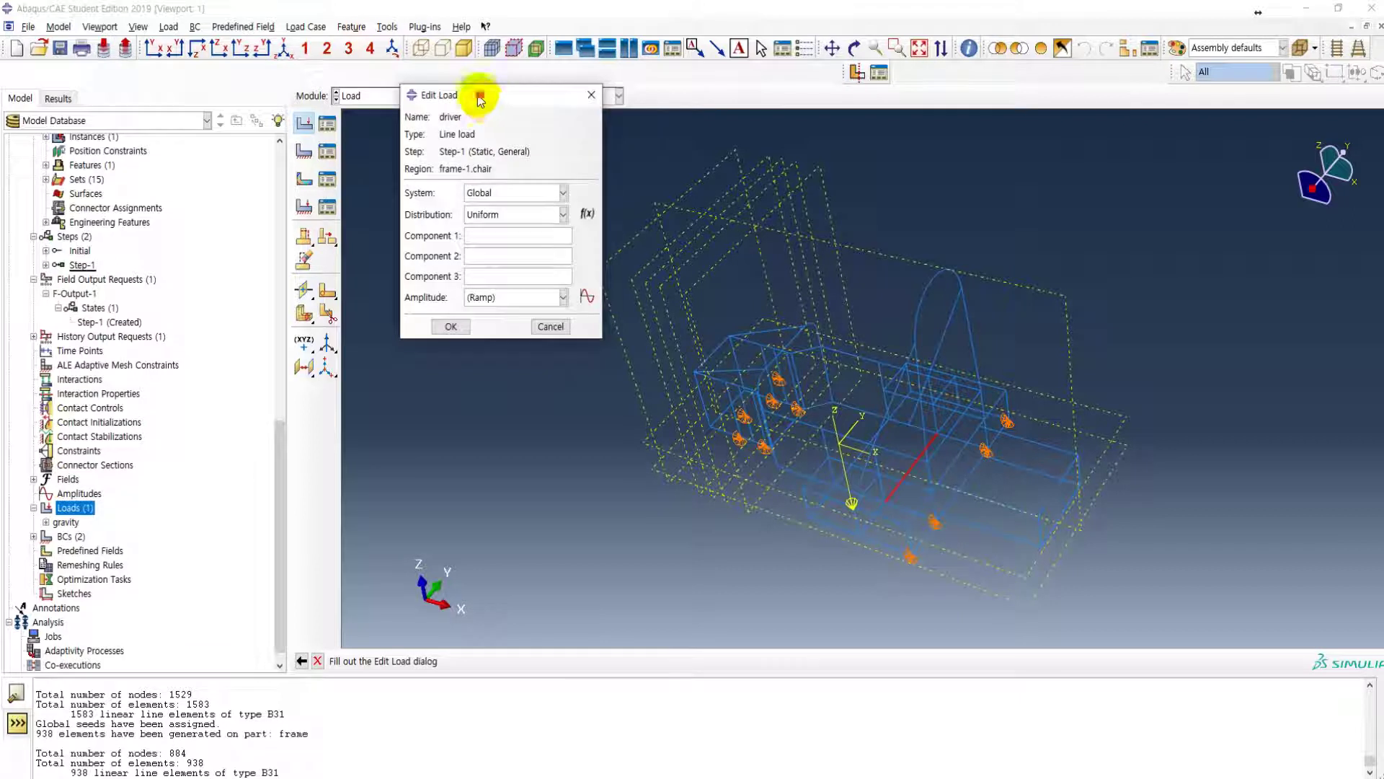
drag(480, 100, 441, 119)
- Check the load values in 3D_car_frame.pdf and set Component 3 of the driver line load to -1.2
click(443, 297)
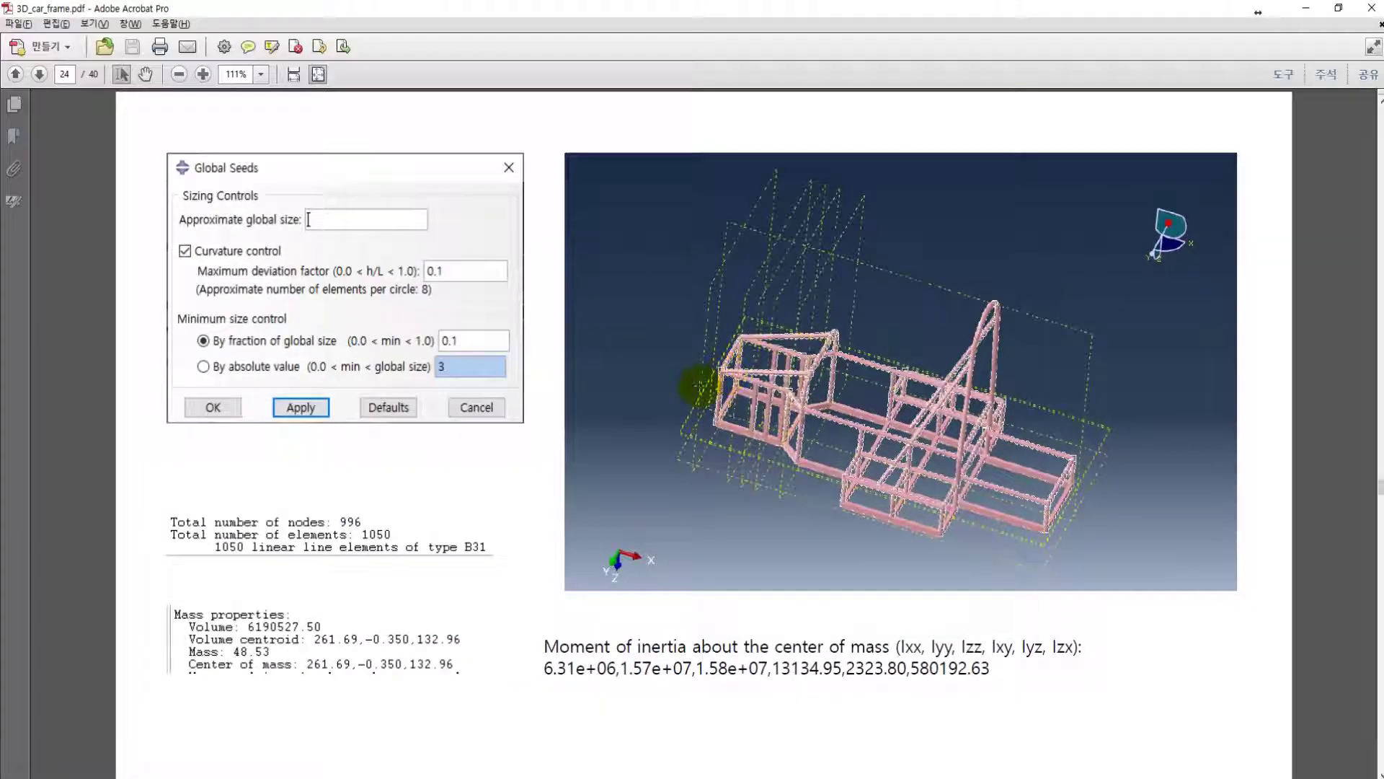
scroll(685, 383, down, 3)
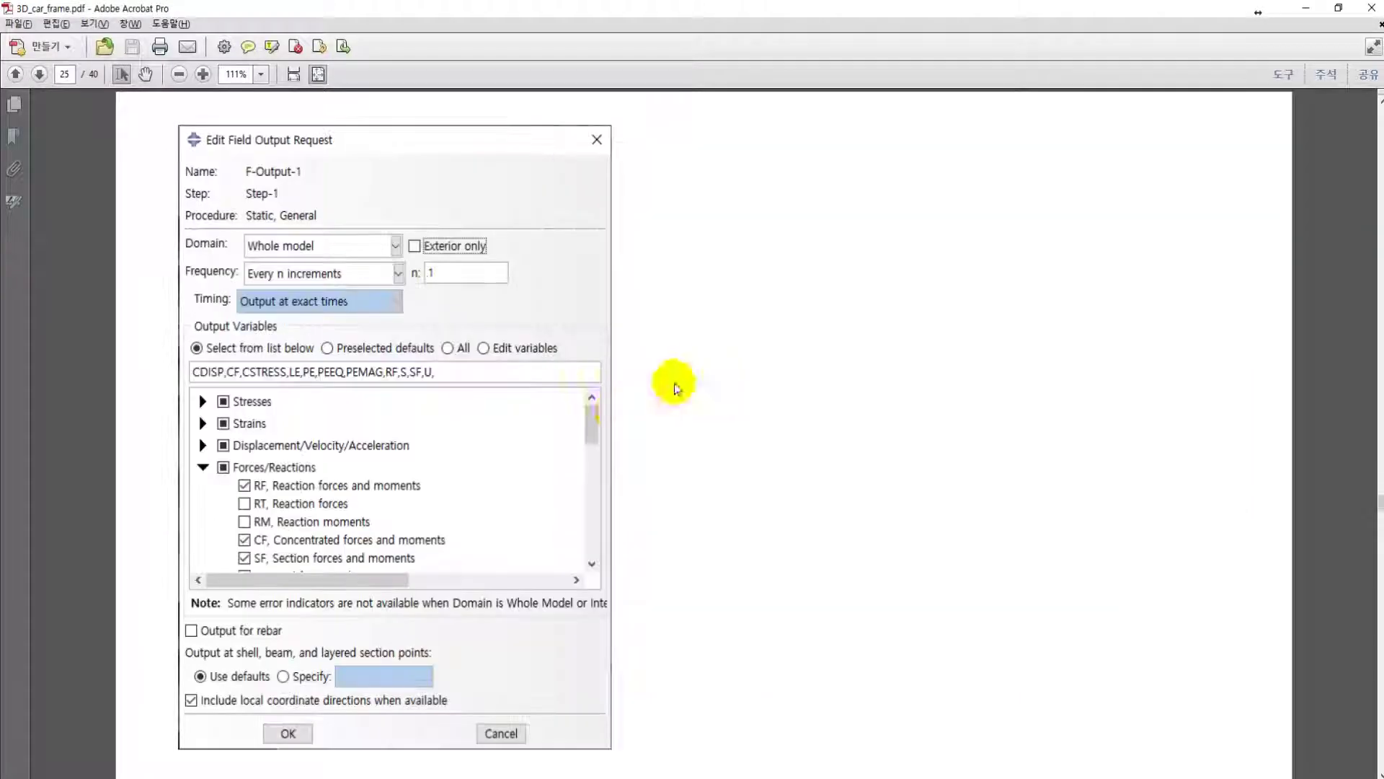
scroll(455, 415, down, 2)
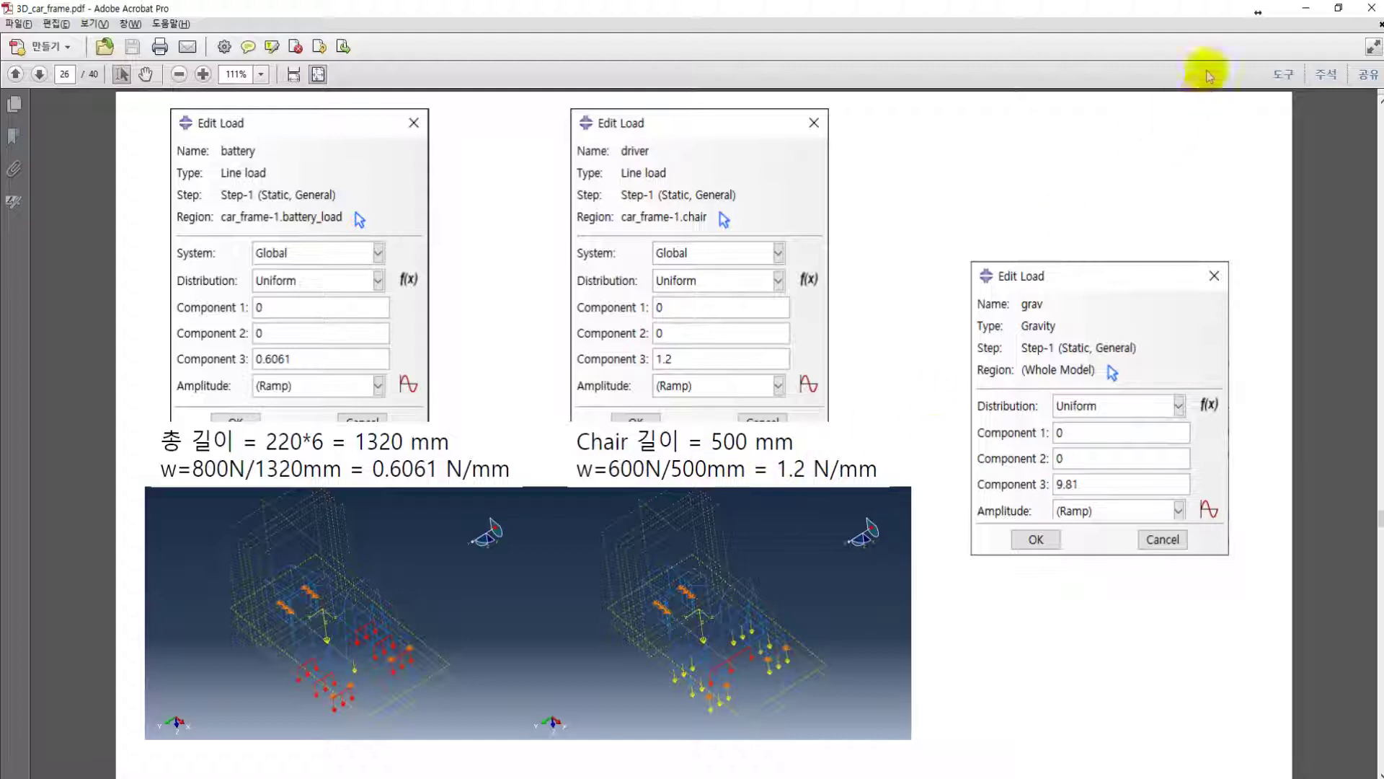
click(1305, 9)
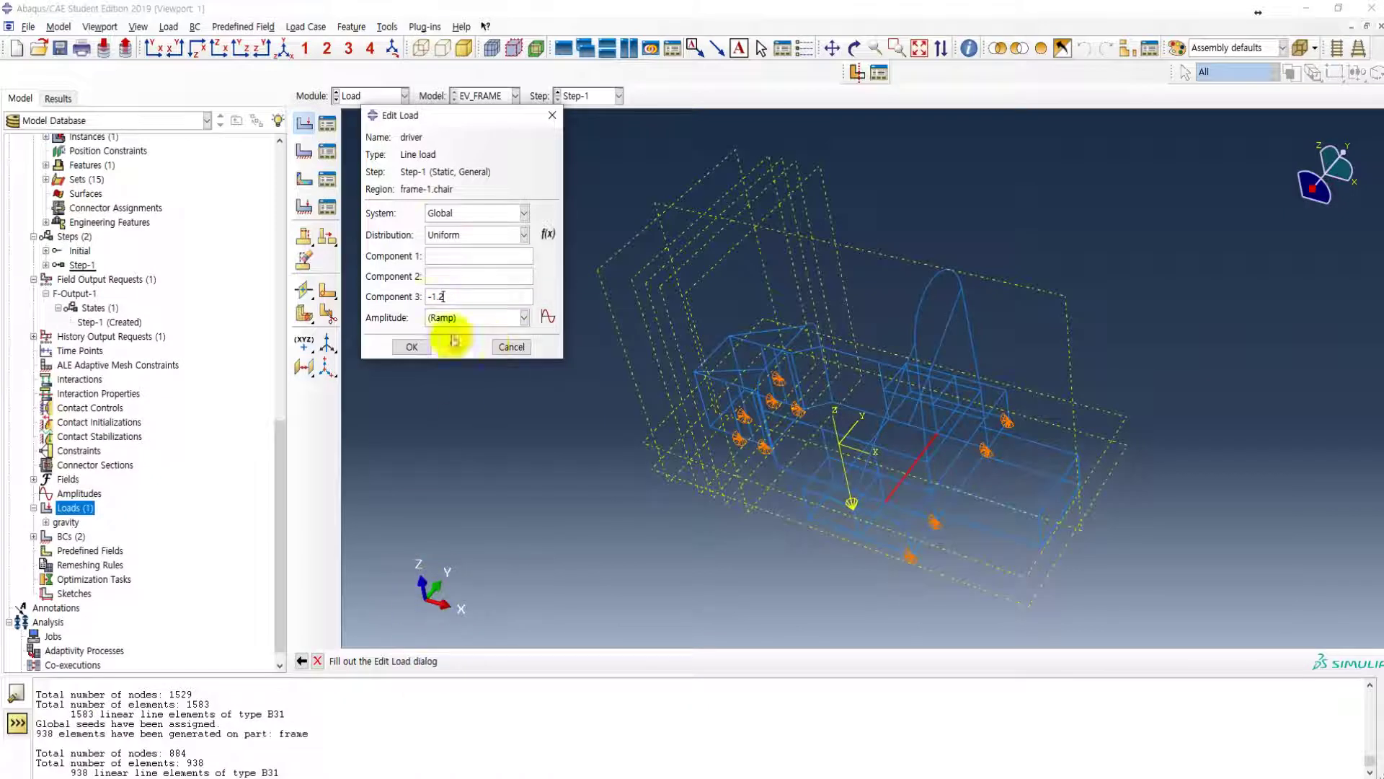
click(410, 347)
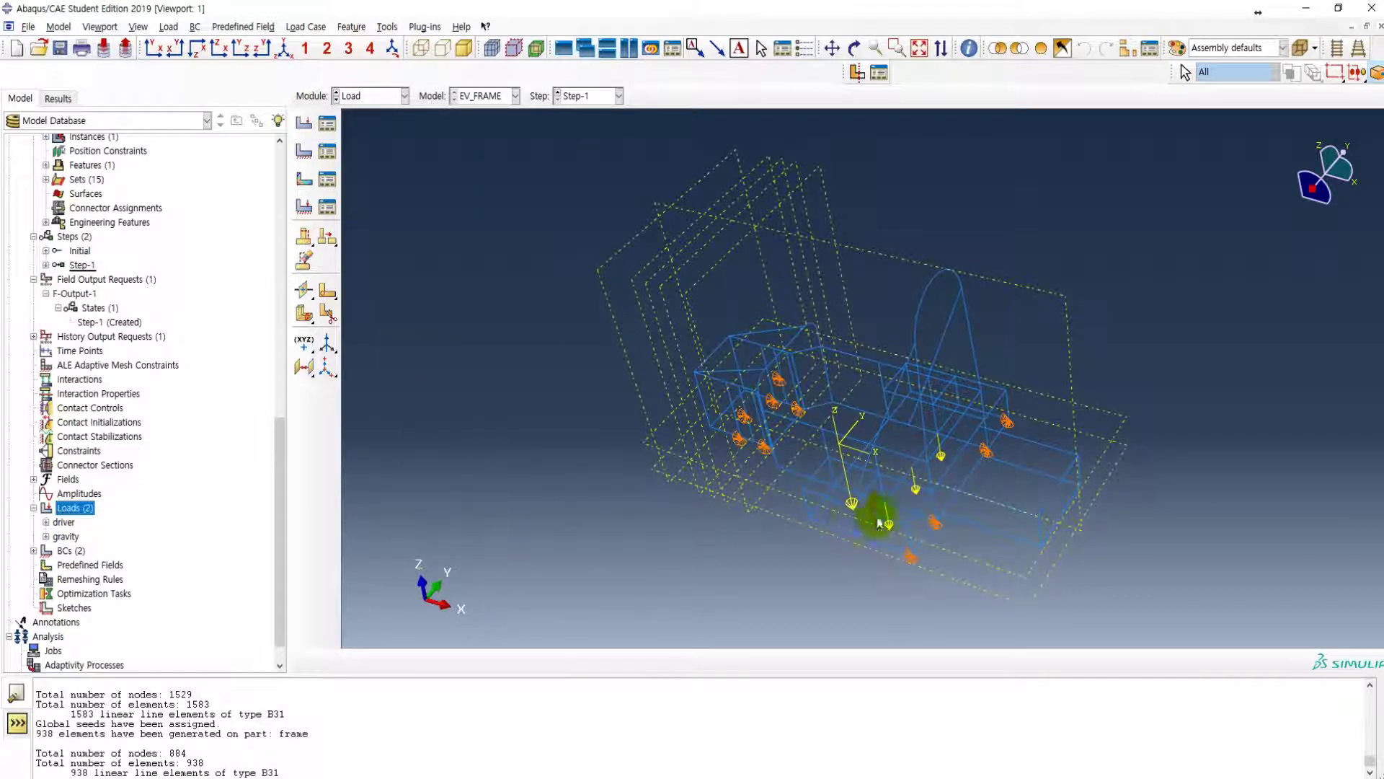
- Measure the length of a battery support member between its two end points at the rear pin supports
ctrl+alt+drag(689, 372, 843, 318)
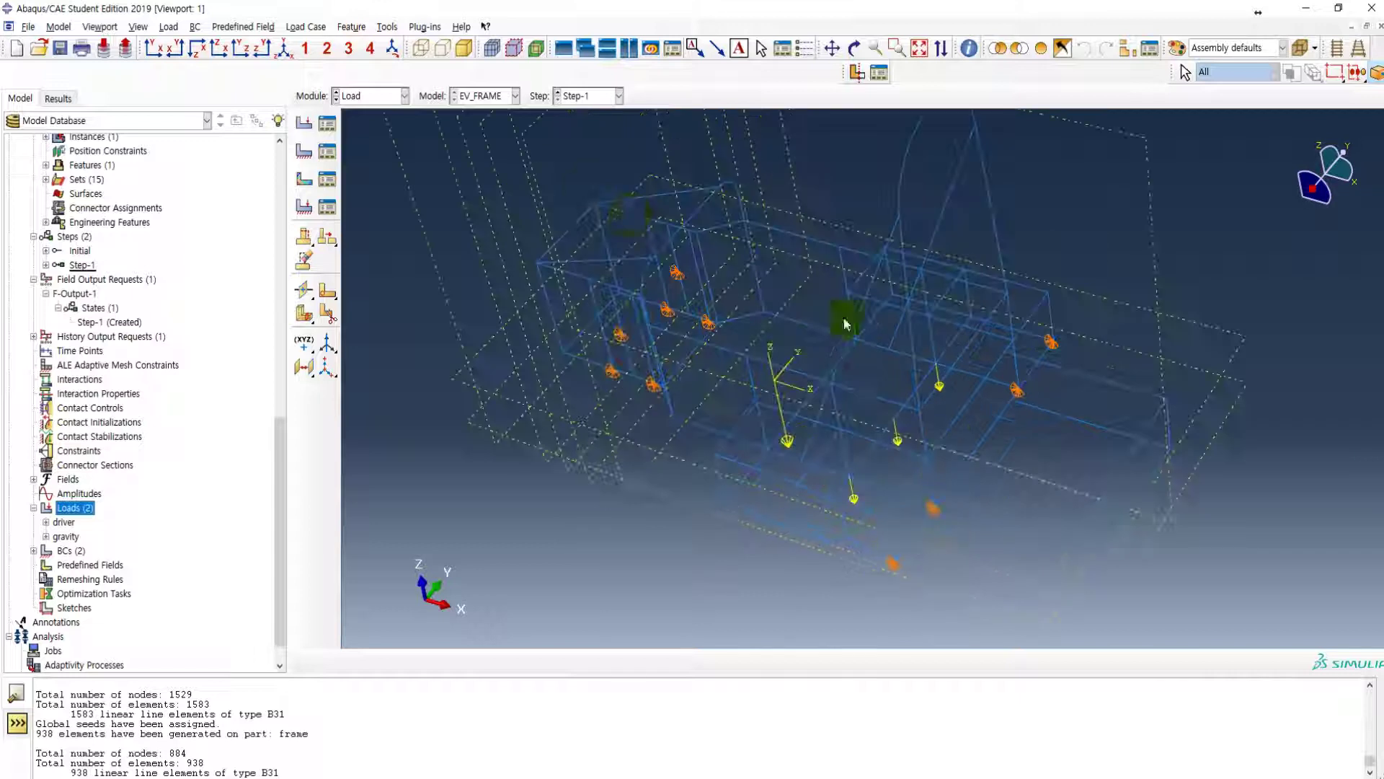
click(388, 26)
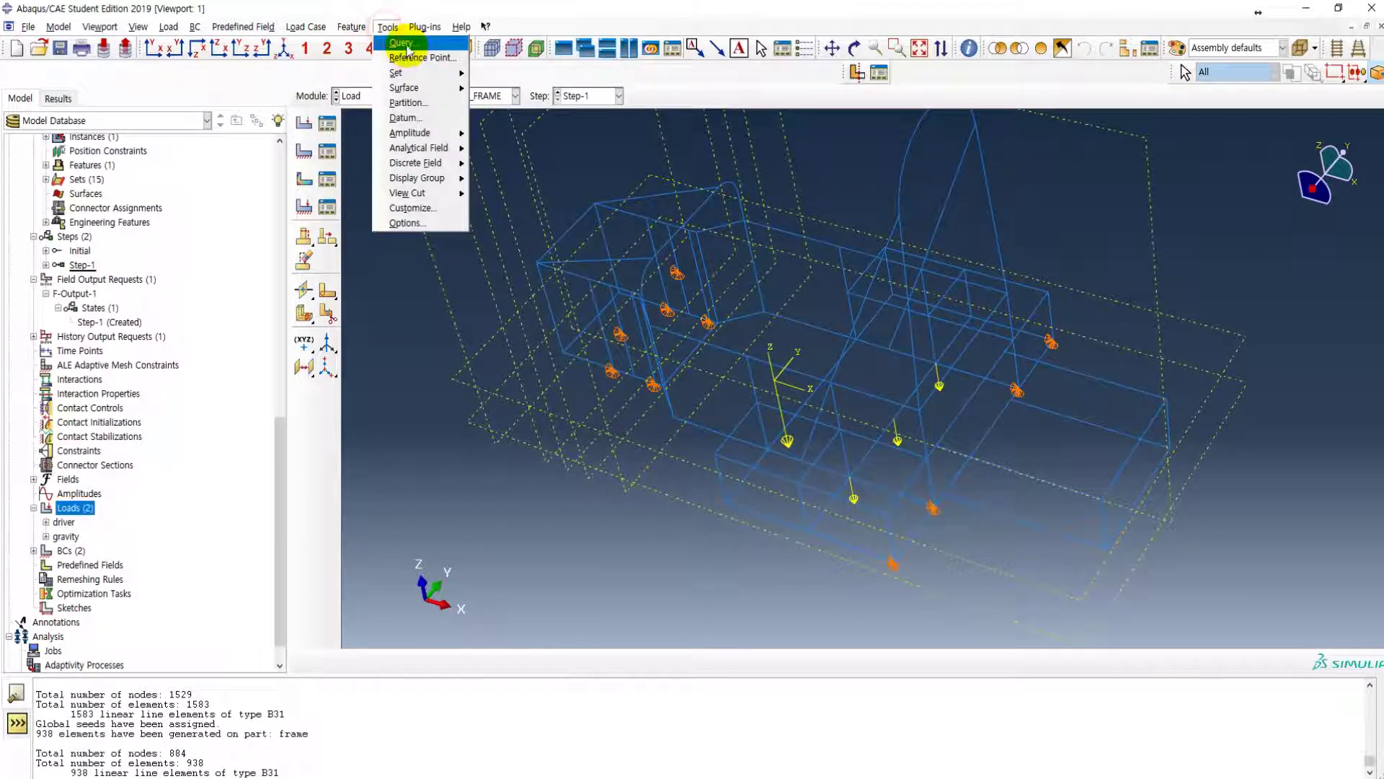
click(402, 44)
click(481, 195)
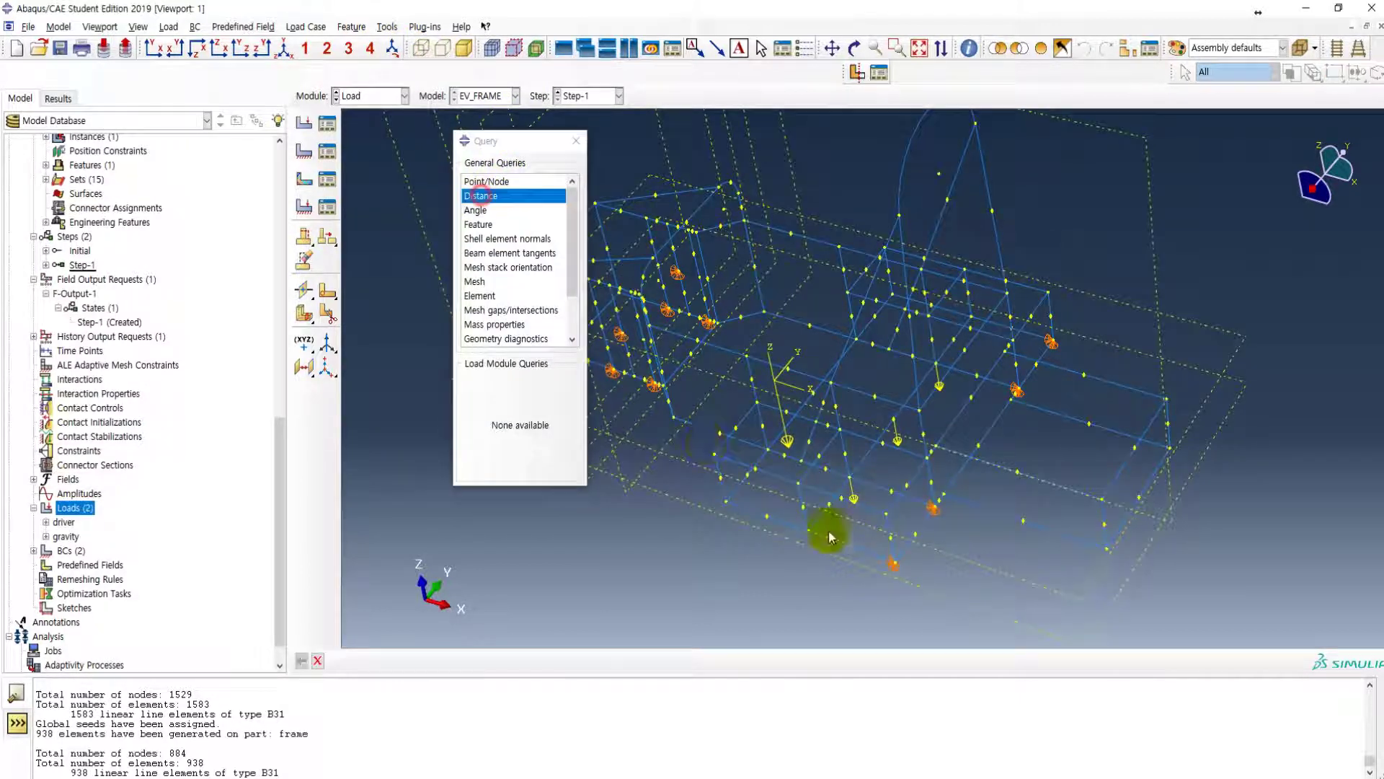
click(933, 508)
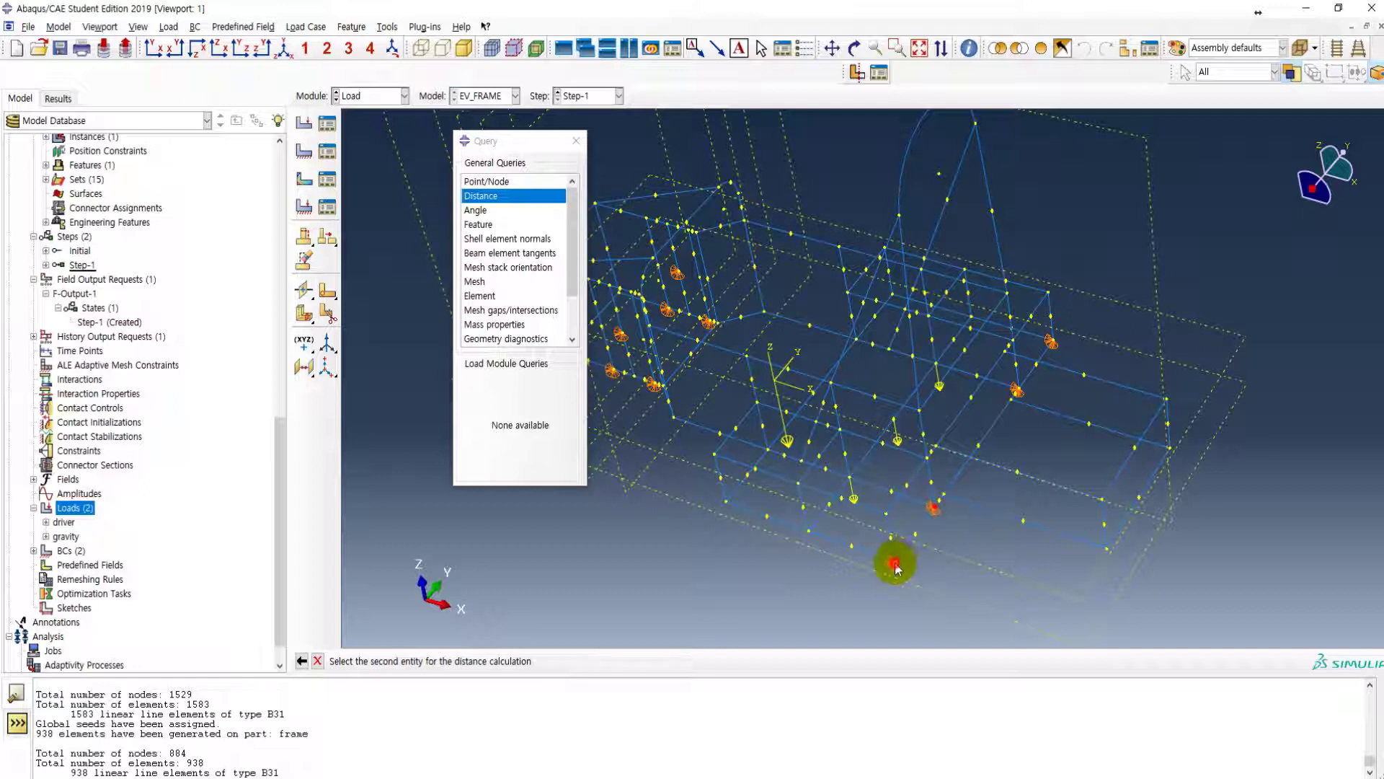
click(895, 563)
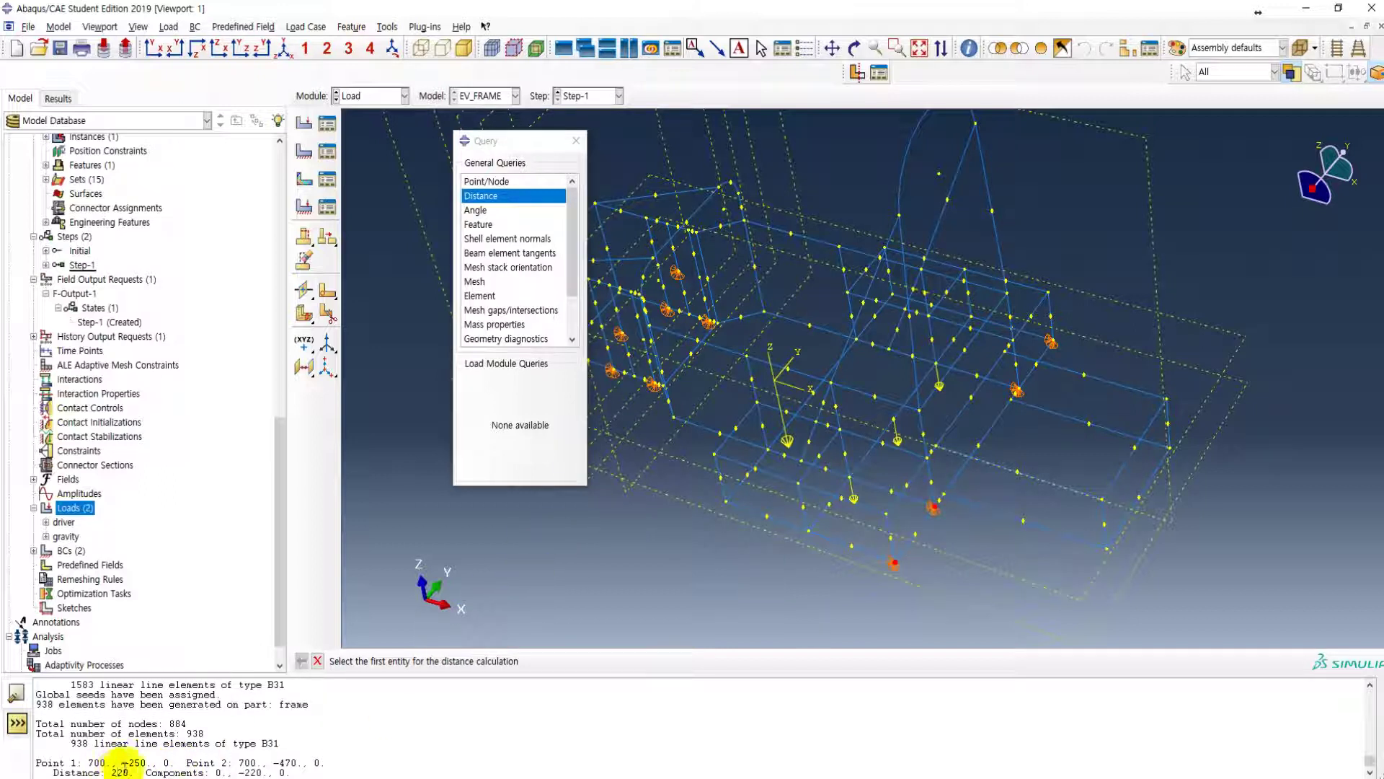
click(576, 140)
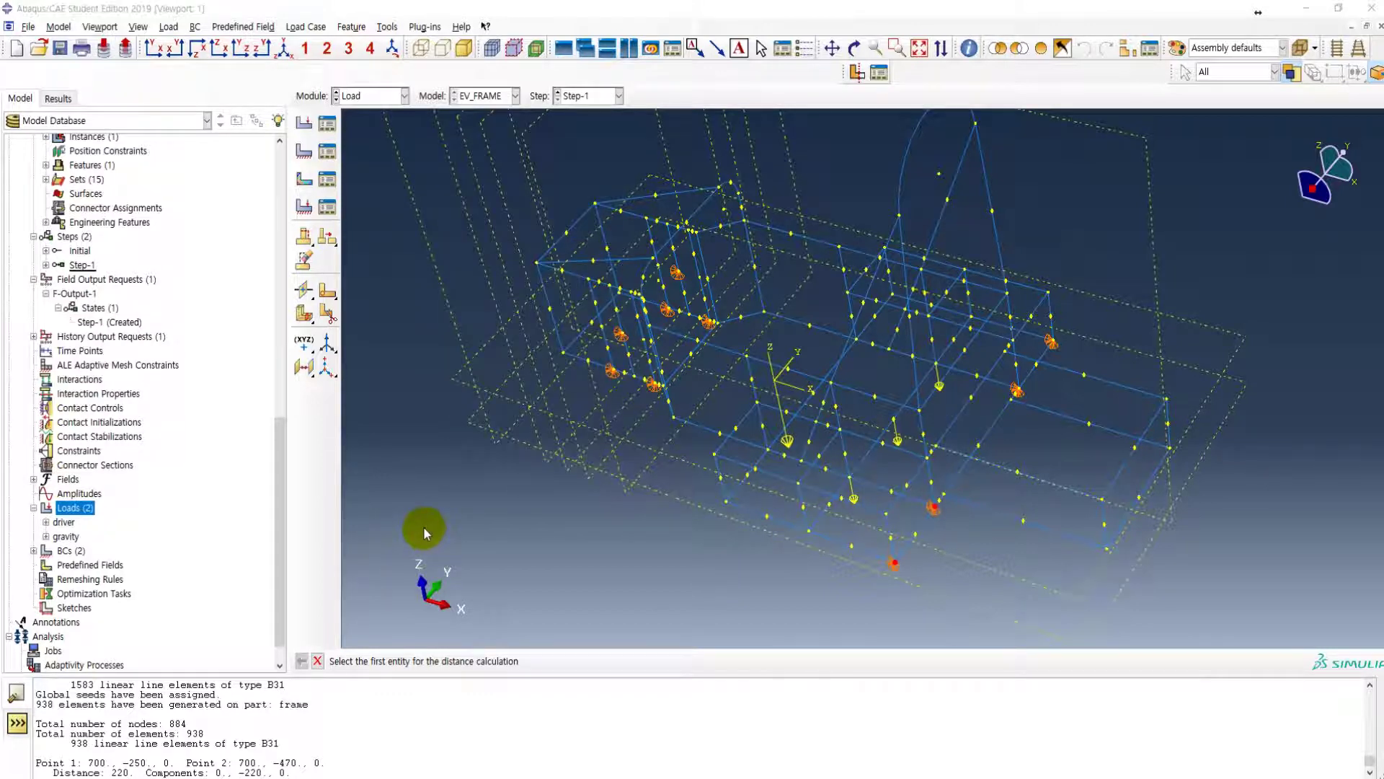
- Switch to 3D_car_frame.pdf in Adobe Acrobat and examine the total length and line load calculation for the battery
key(alt+Tab)
drag(265, 441, 324, 442)
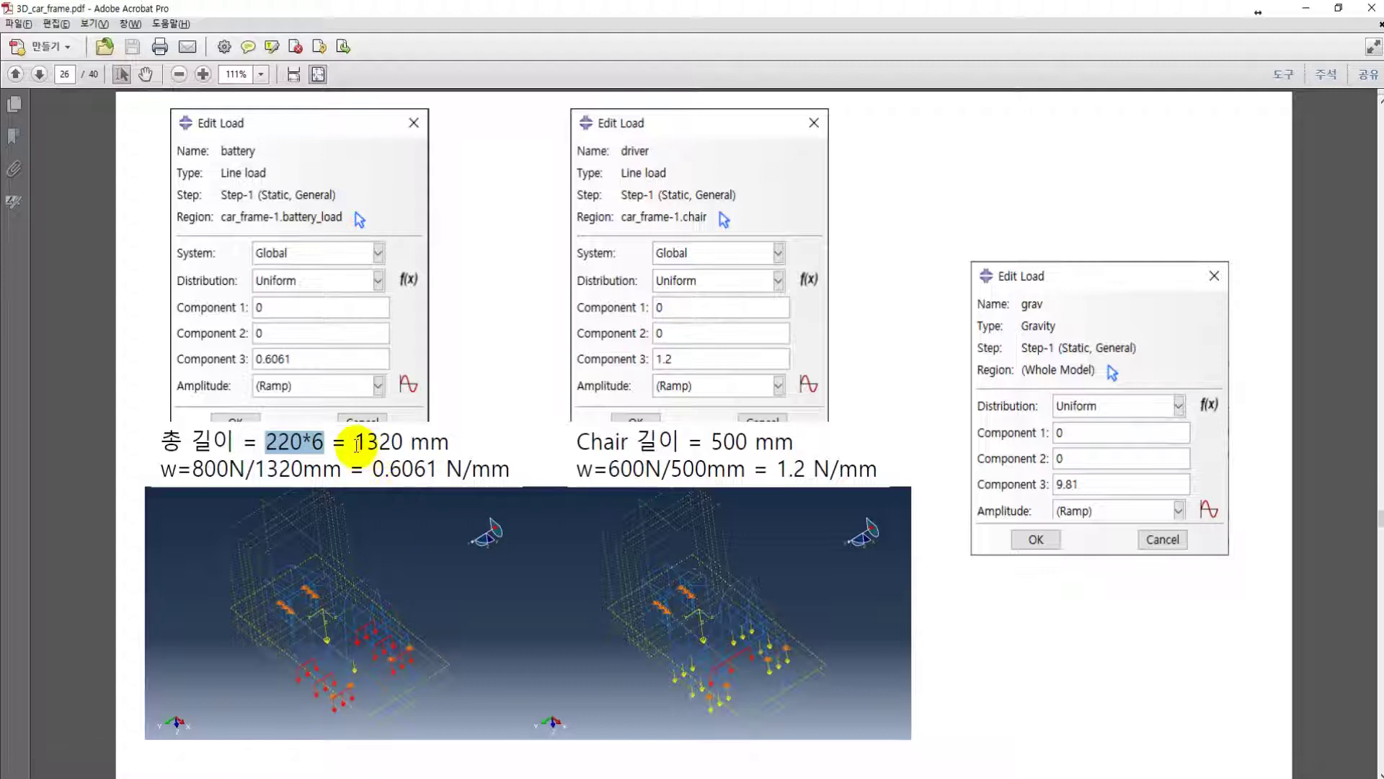
drag(355, 442, 406, 442)
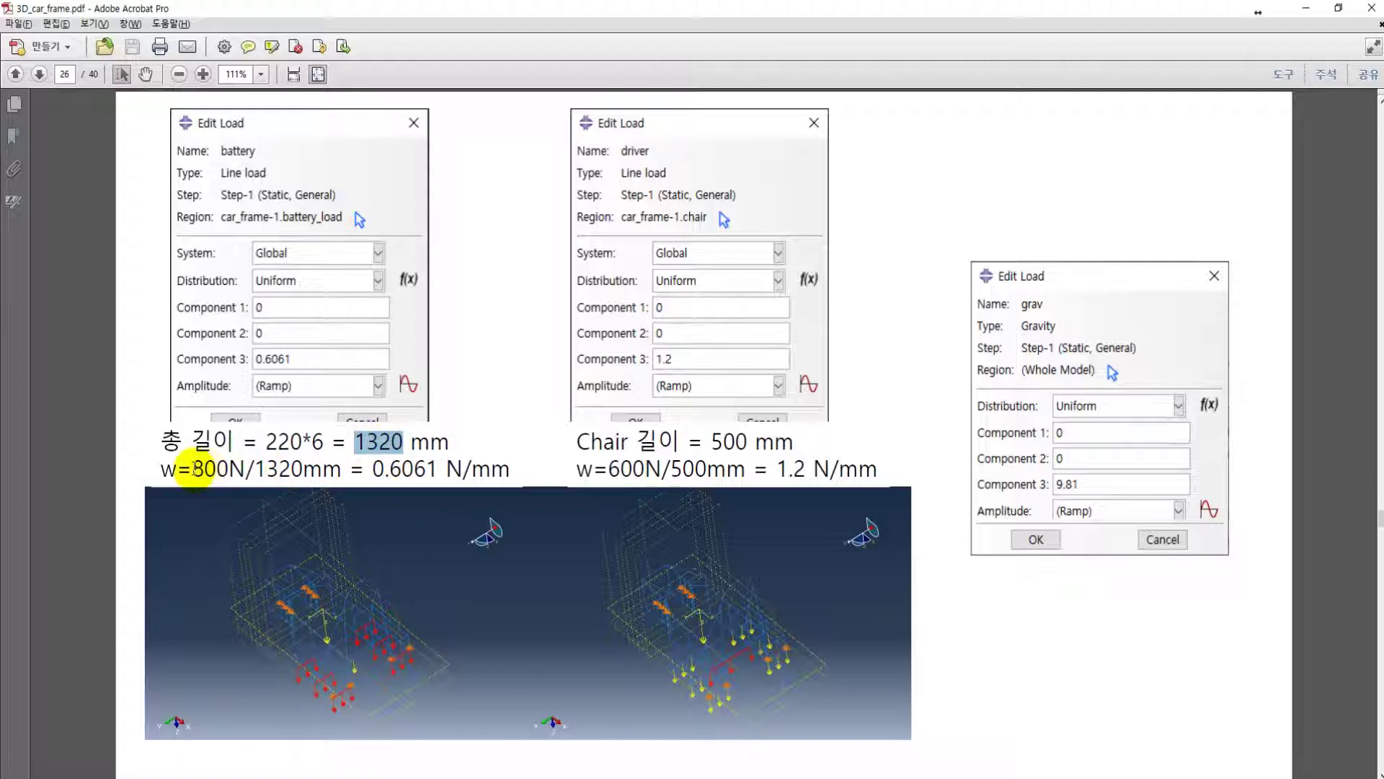
drag(192, 469, 217, 468)
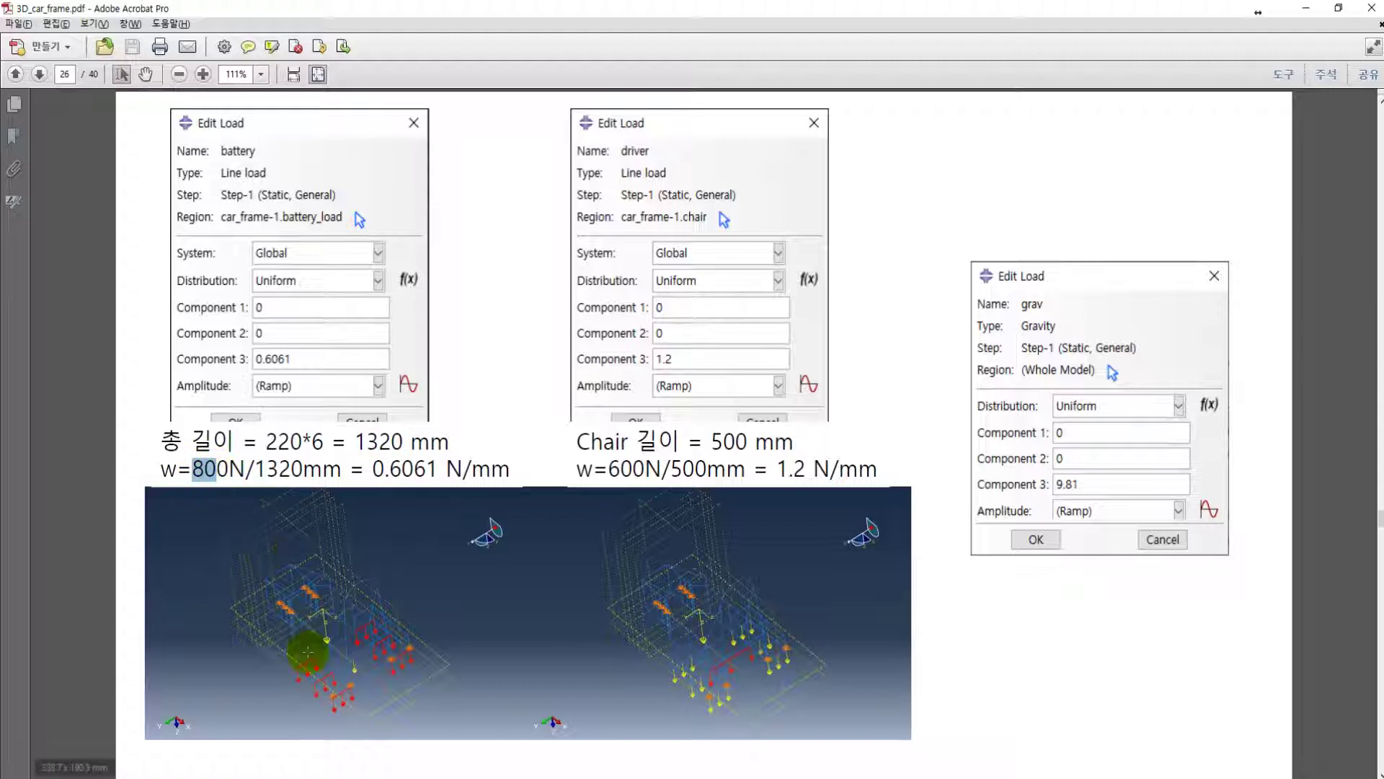
drag(193, 470, 220, 469)
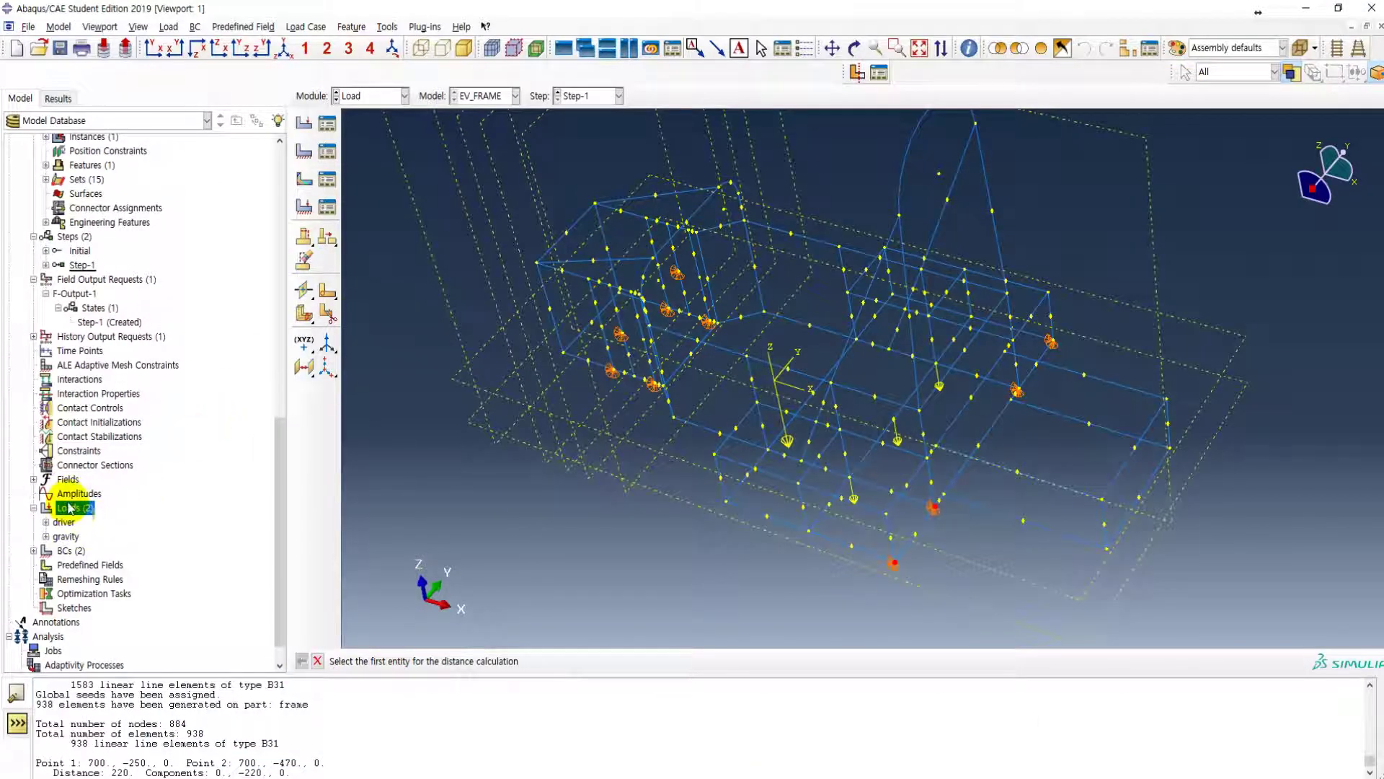
- Create a Line load named battery in Step-1 on the set frame-1.battery_load with Component 3 set to -0.6061
double_click(85, 508)
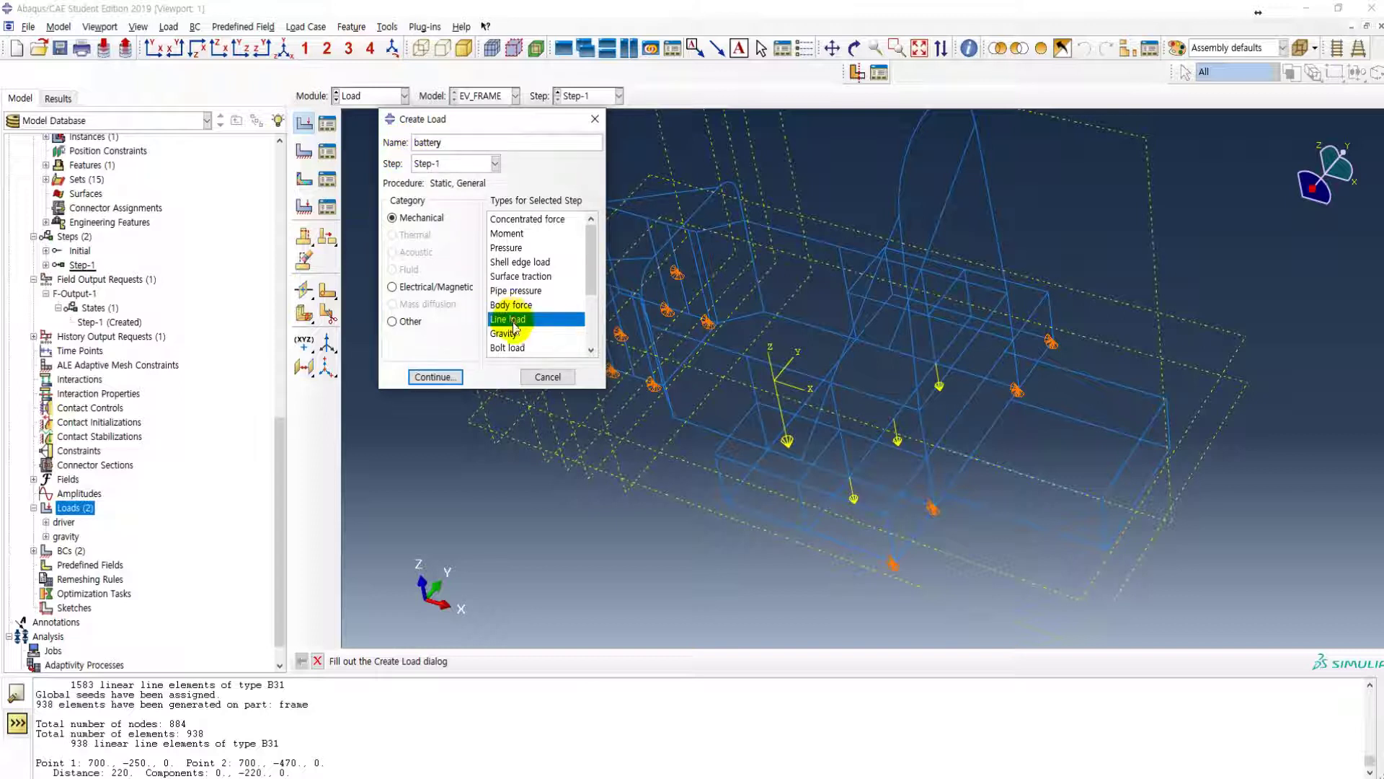
click(442, 377)
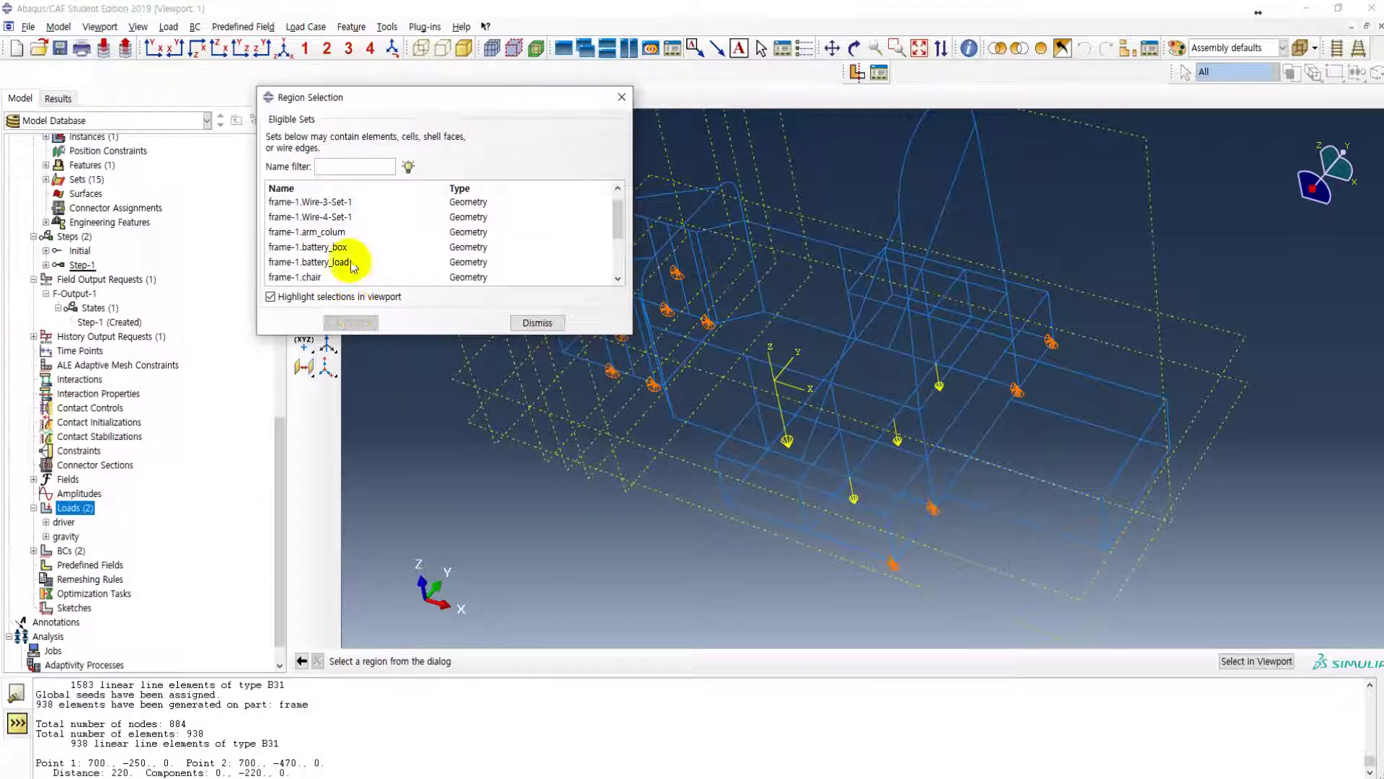
click(317, 263)
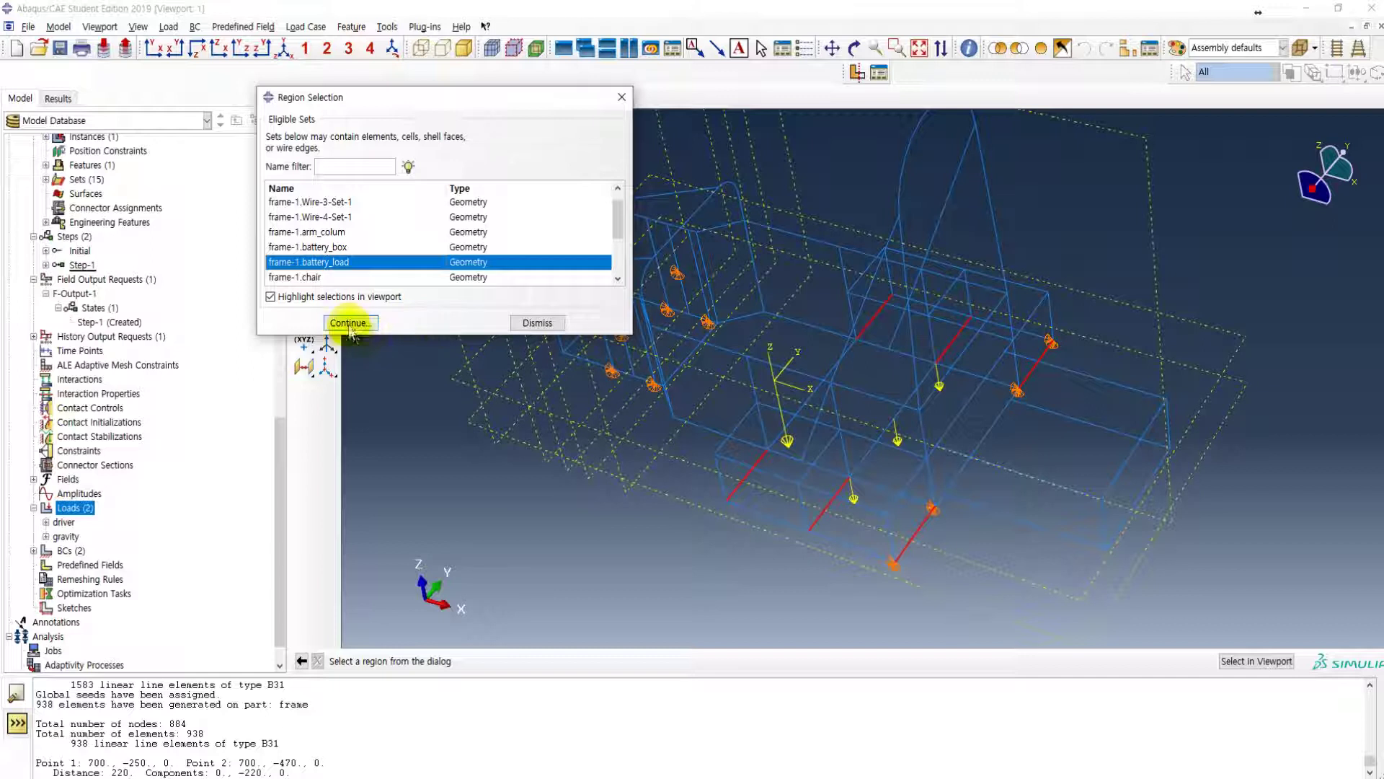
click(350, 323)
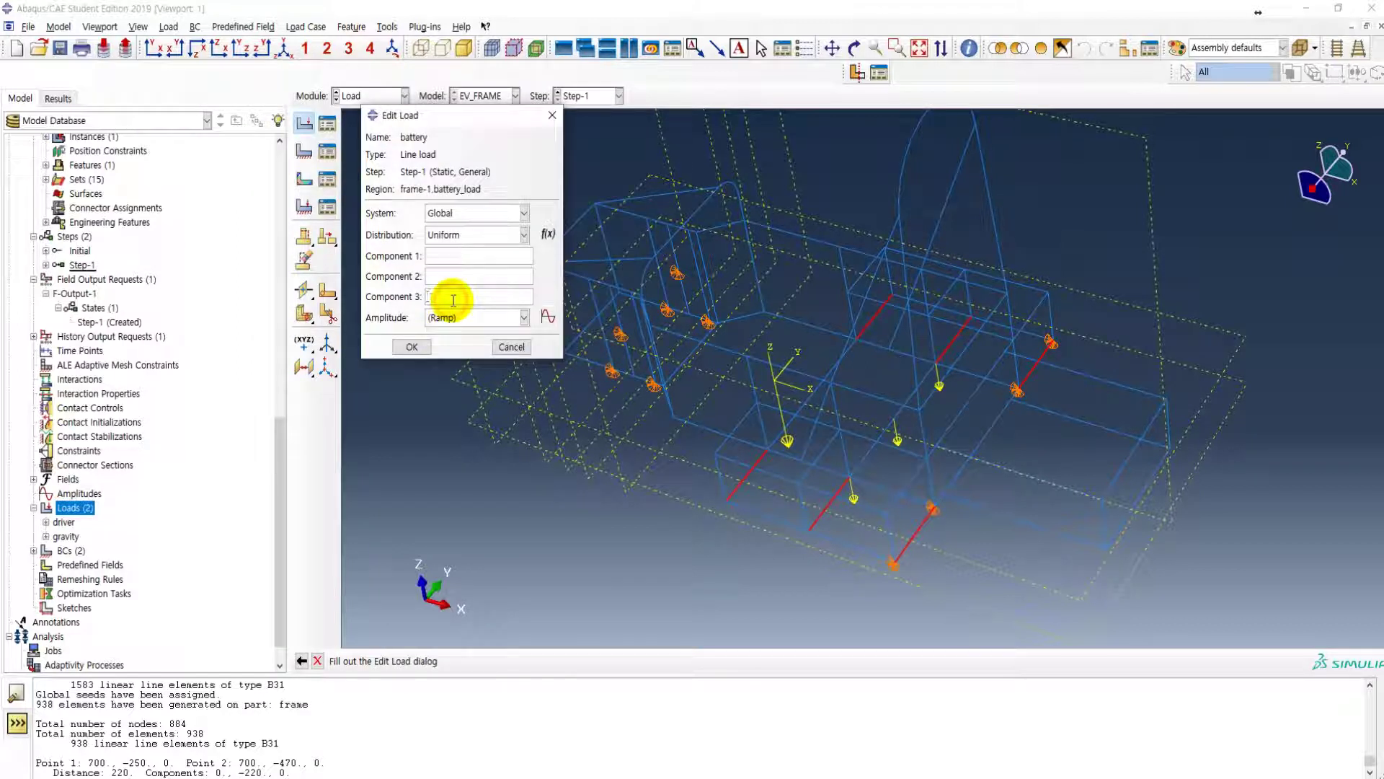
click(452, 299)
text(0.6061)
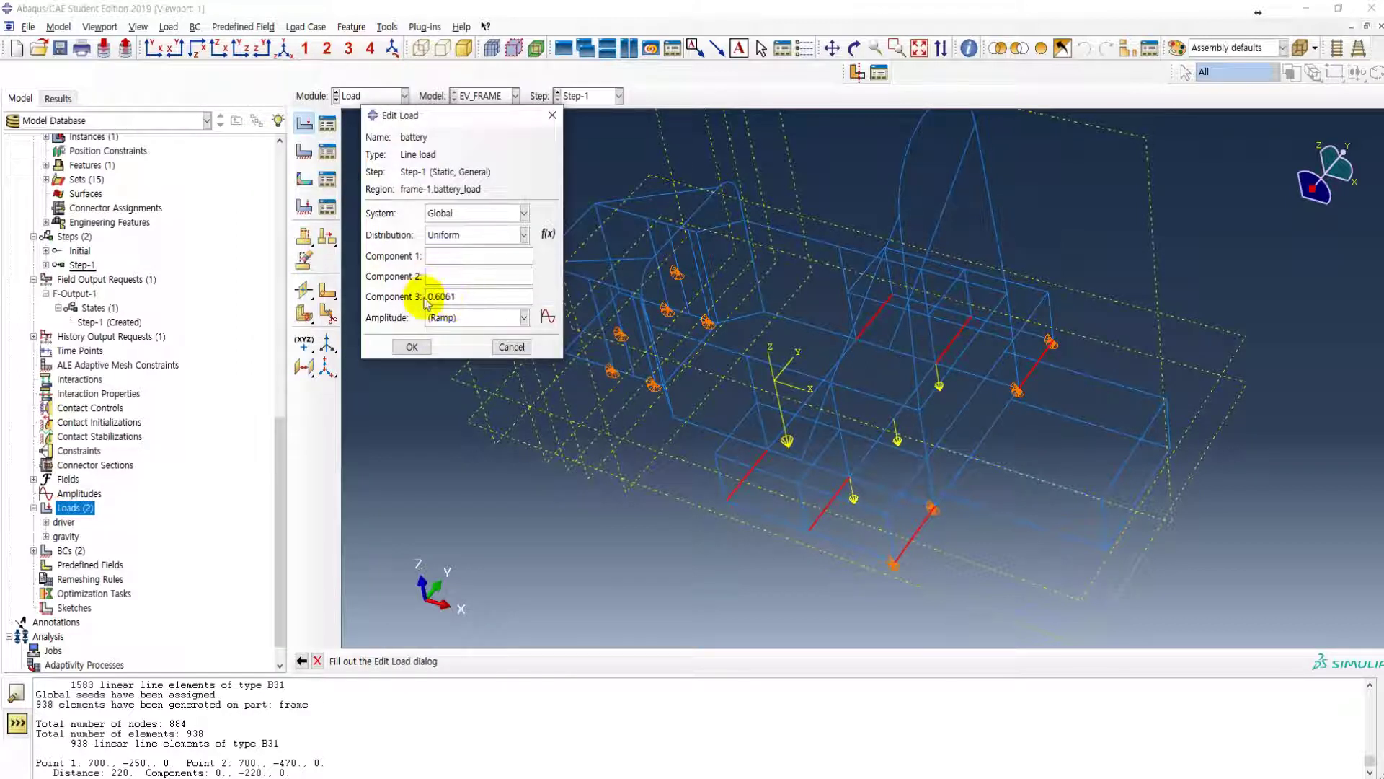
click(430, 298)
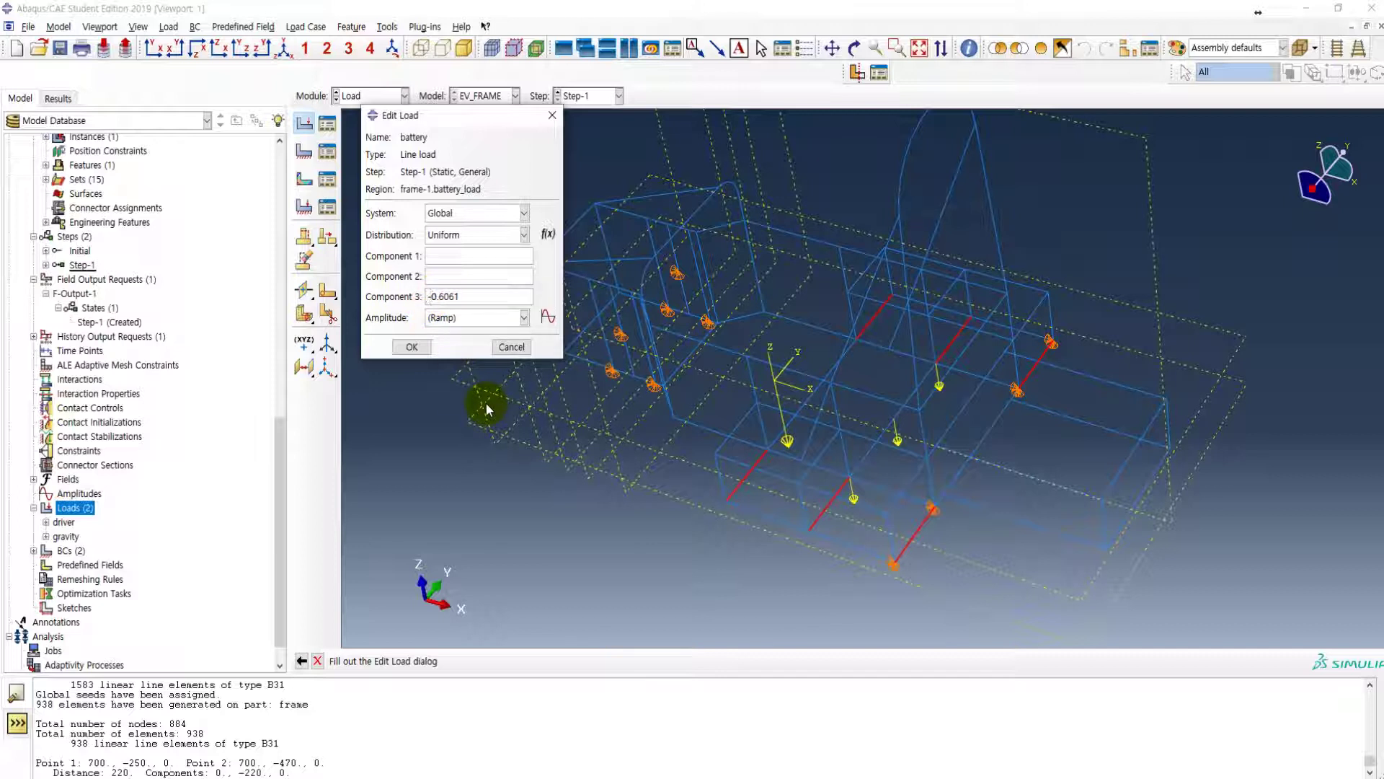
click(415, 347)
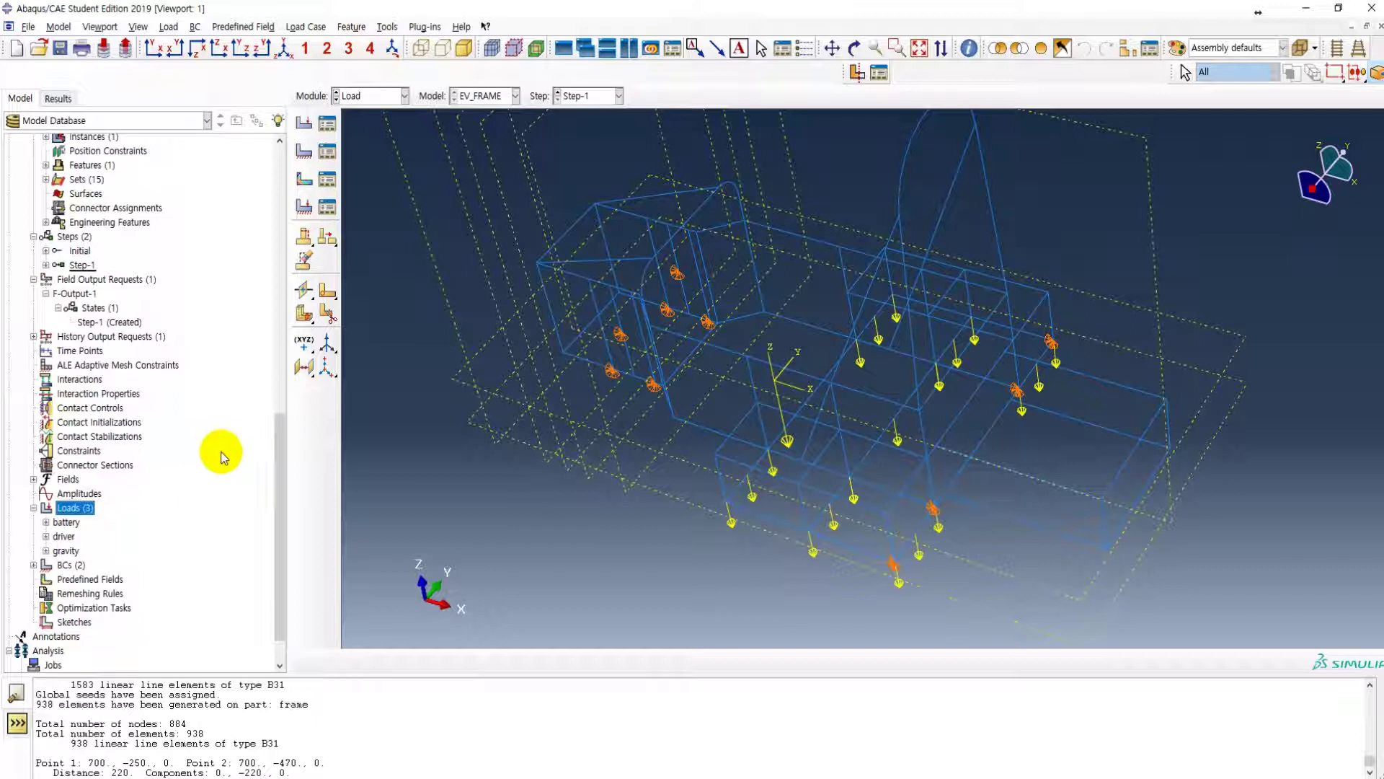
- Create a directory named ev_frame in D:\CAE_2019 and set it as the work directory
scroll(180, 444, up, 1)
scroll(266, 375, down, 2)
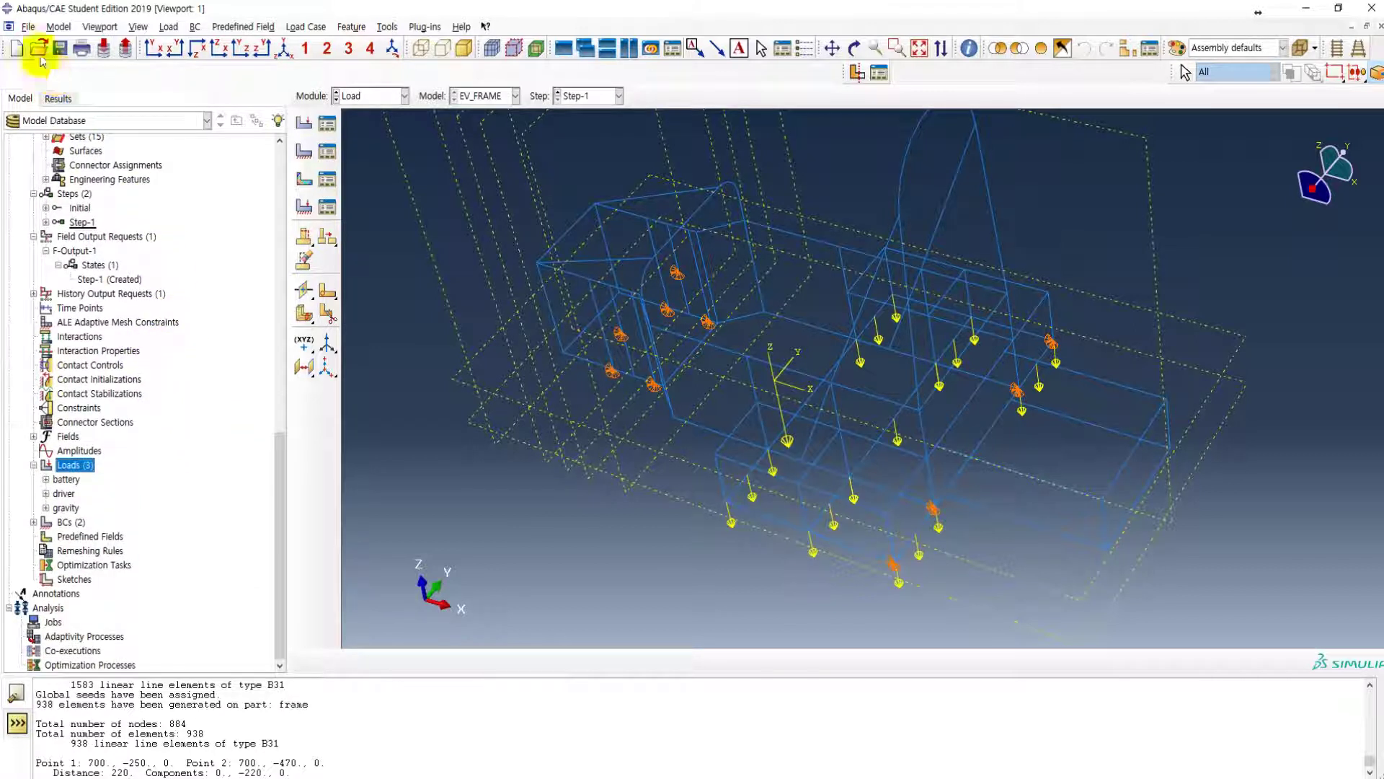
click(29, 27)
click(72, 102)
click(552, 215)
click(360, 126)
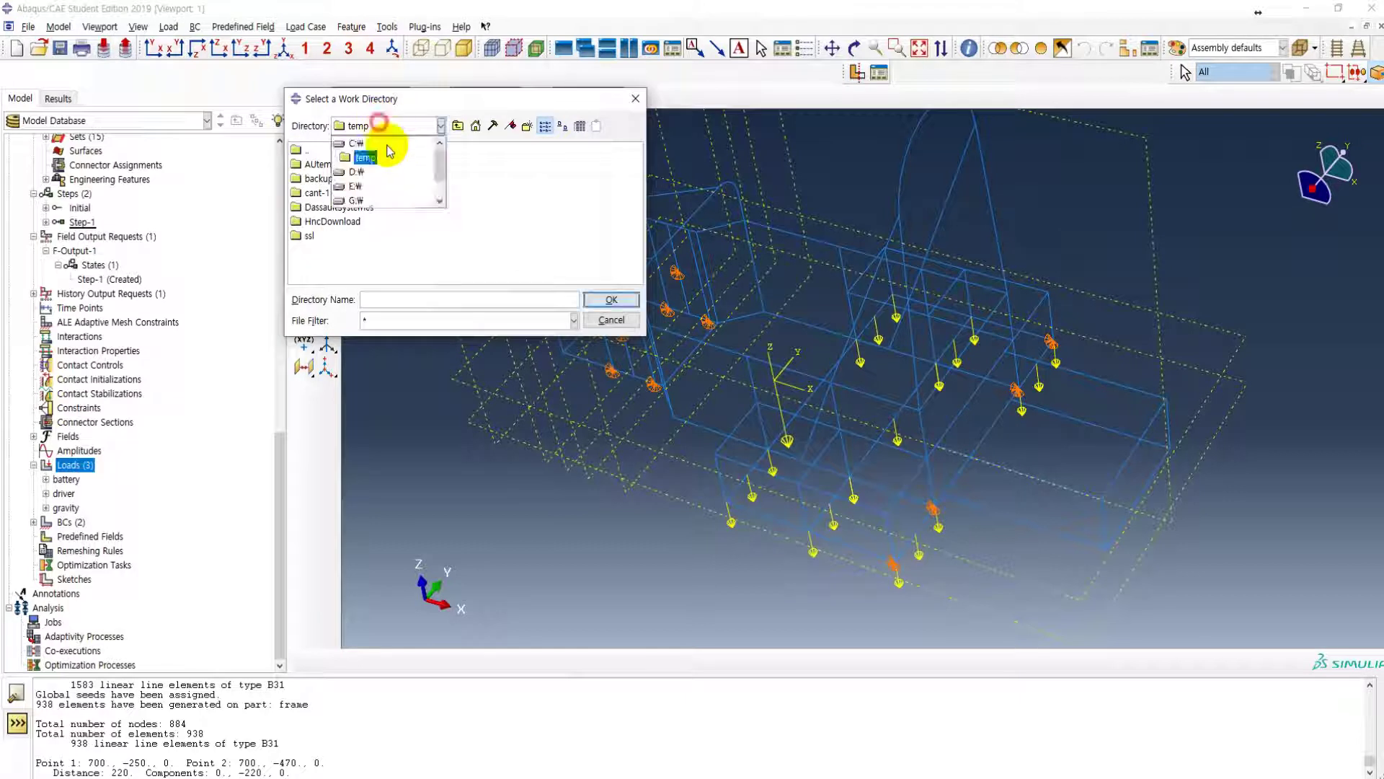
click(360, 175)
double_click(322, 224)
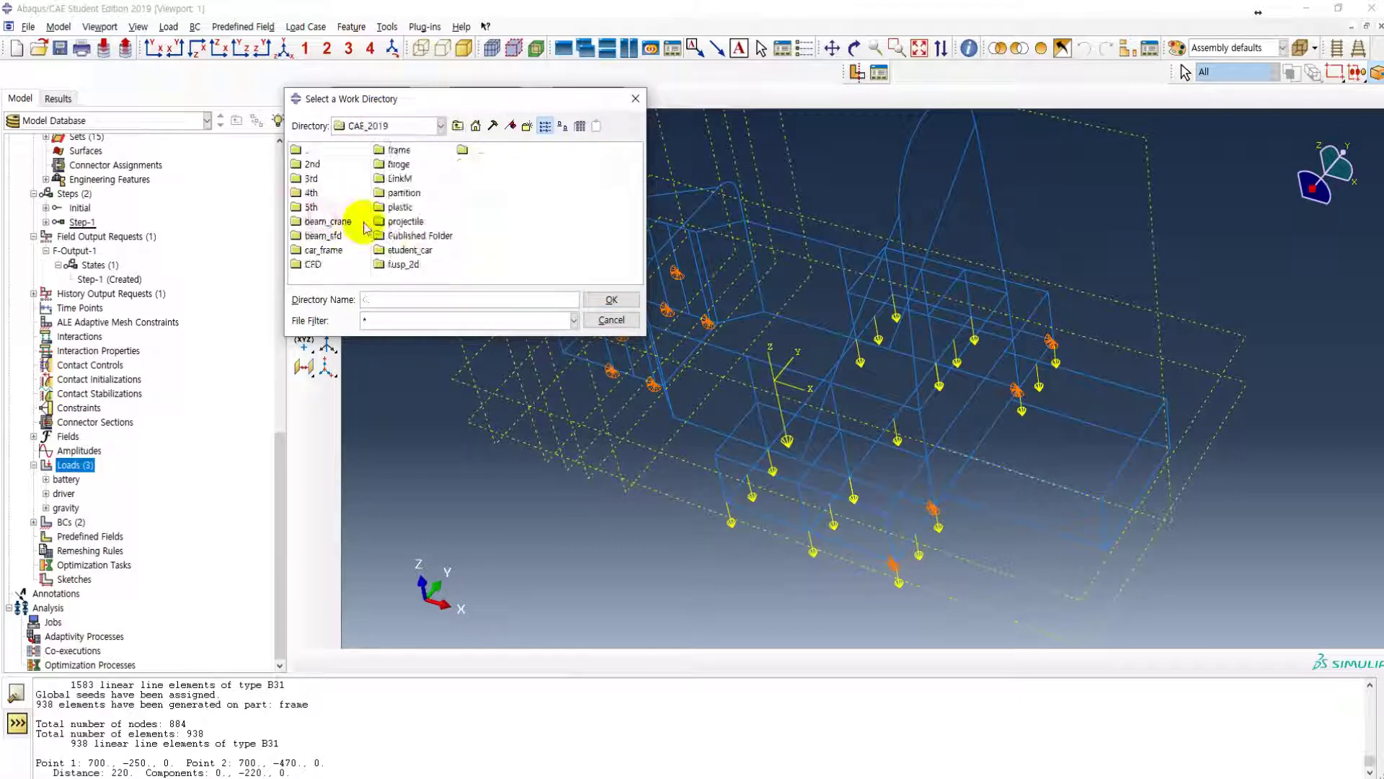
click(527, 126)
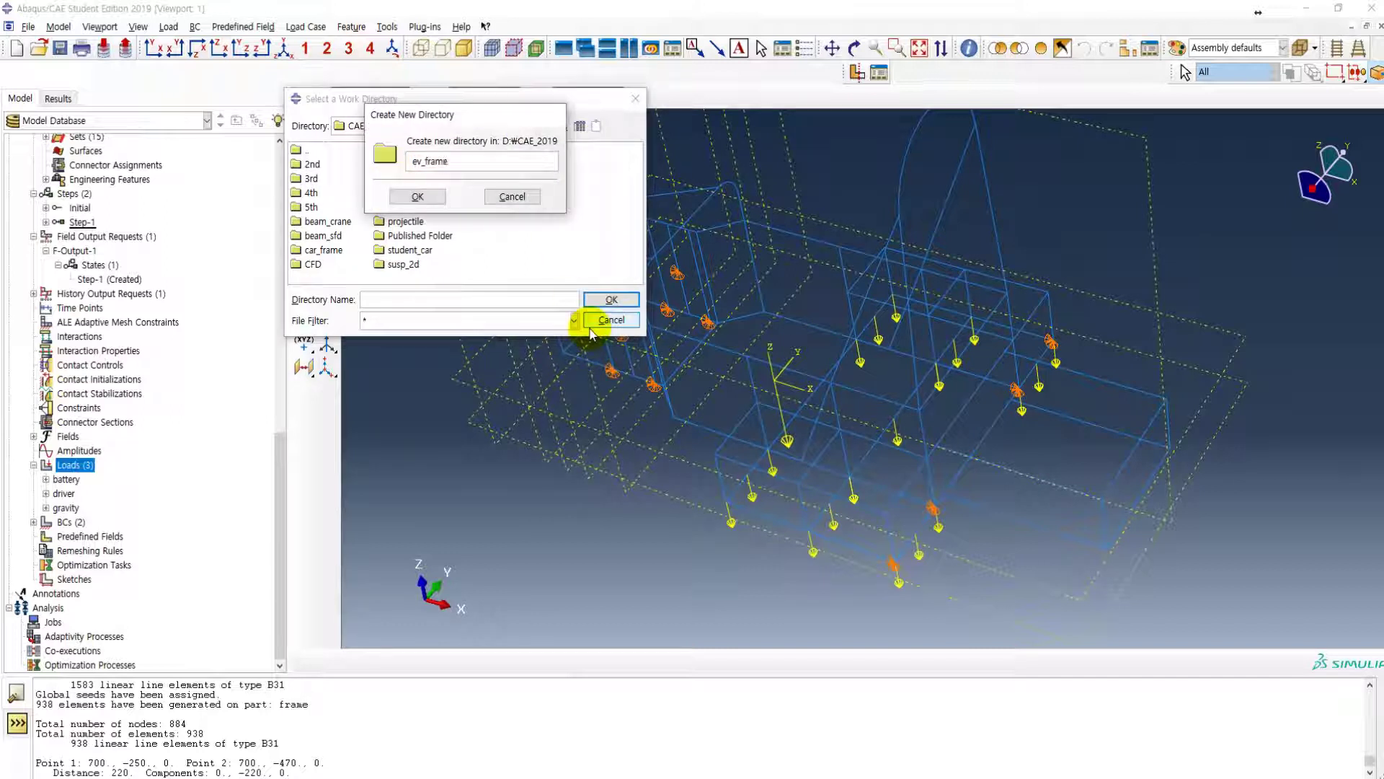
click(417, 196)
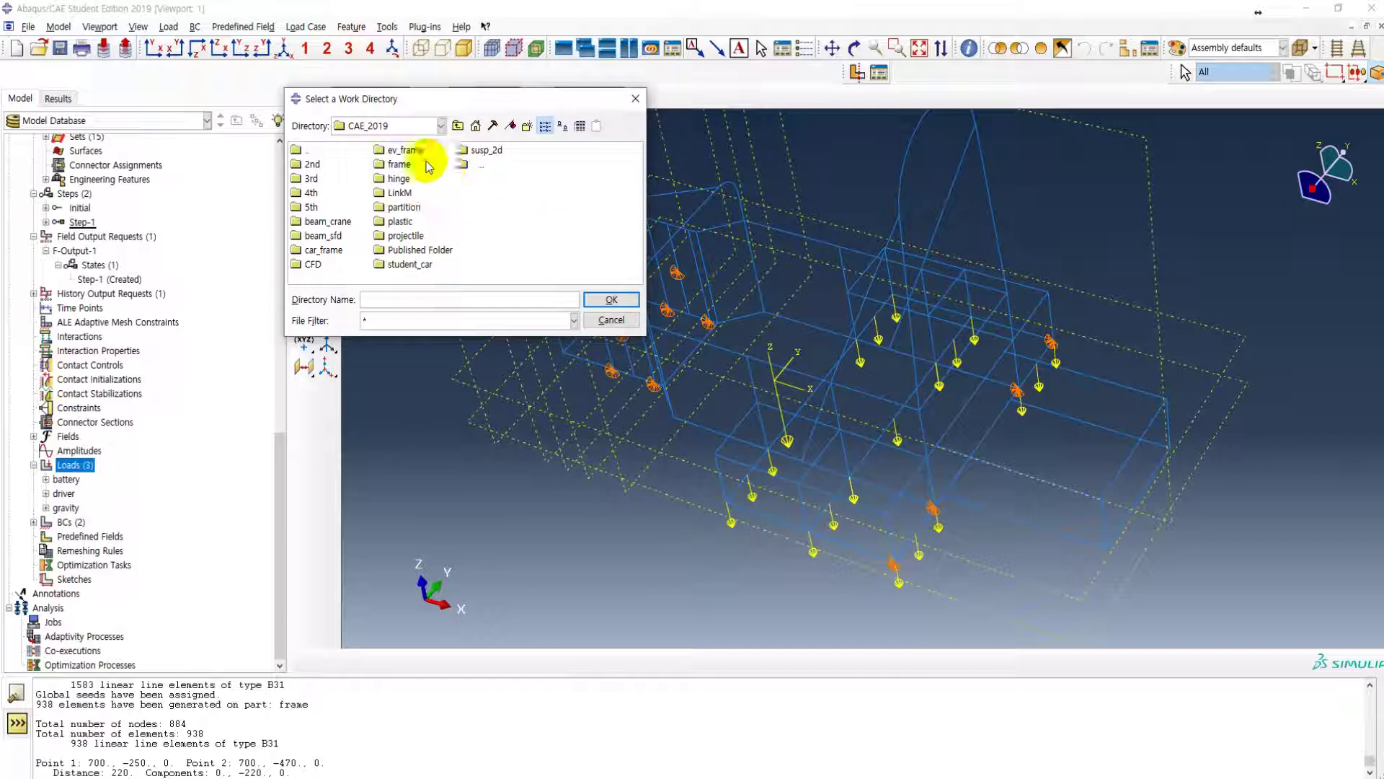
click(611, 299)
click(413, 282)
- Create a full analysis job named 01_ev_load for the EV_FRAME model and submit it
click(367, 96)
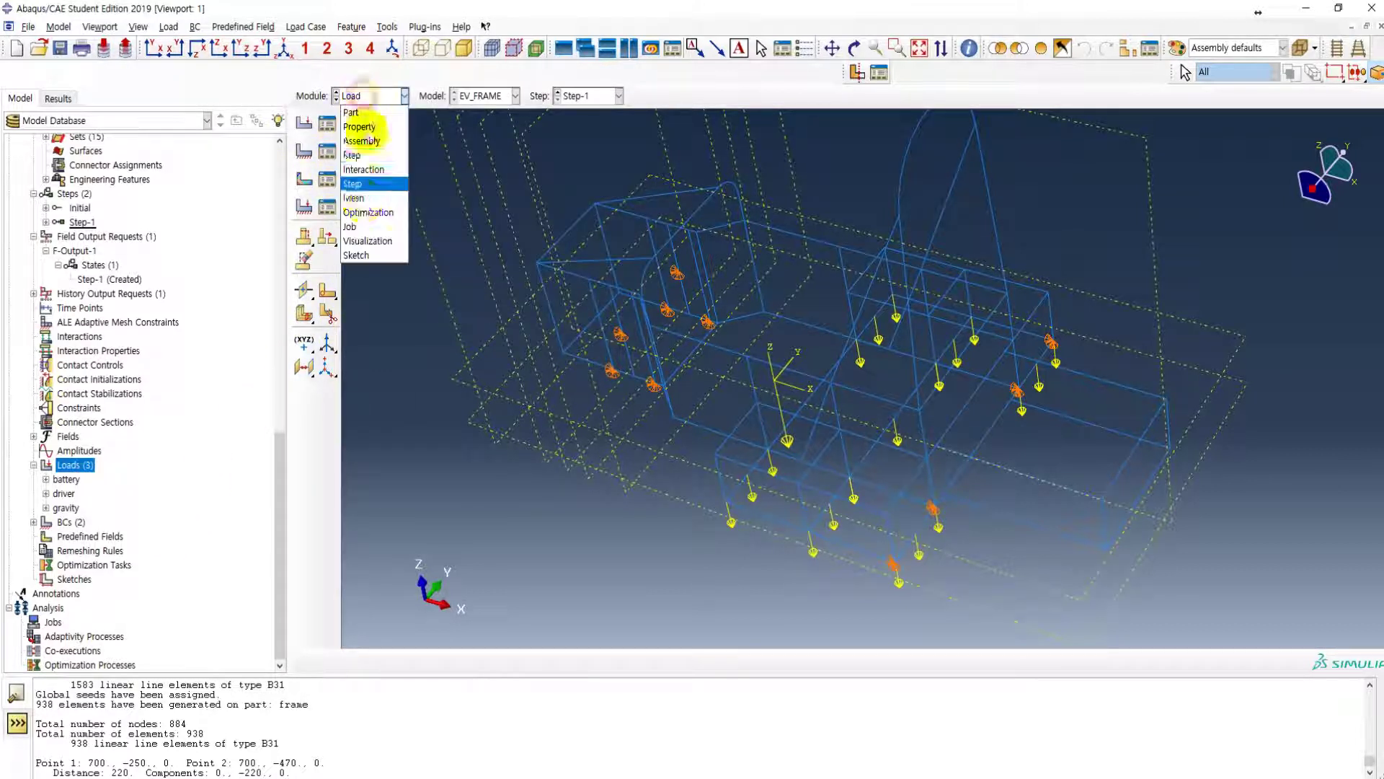
click(368, 228)
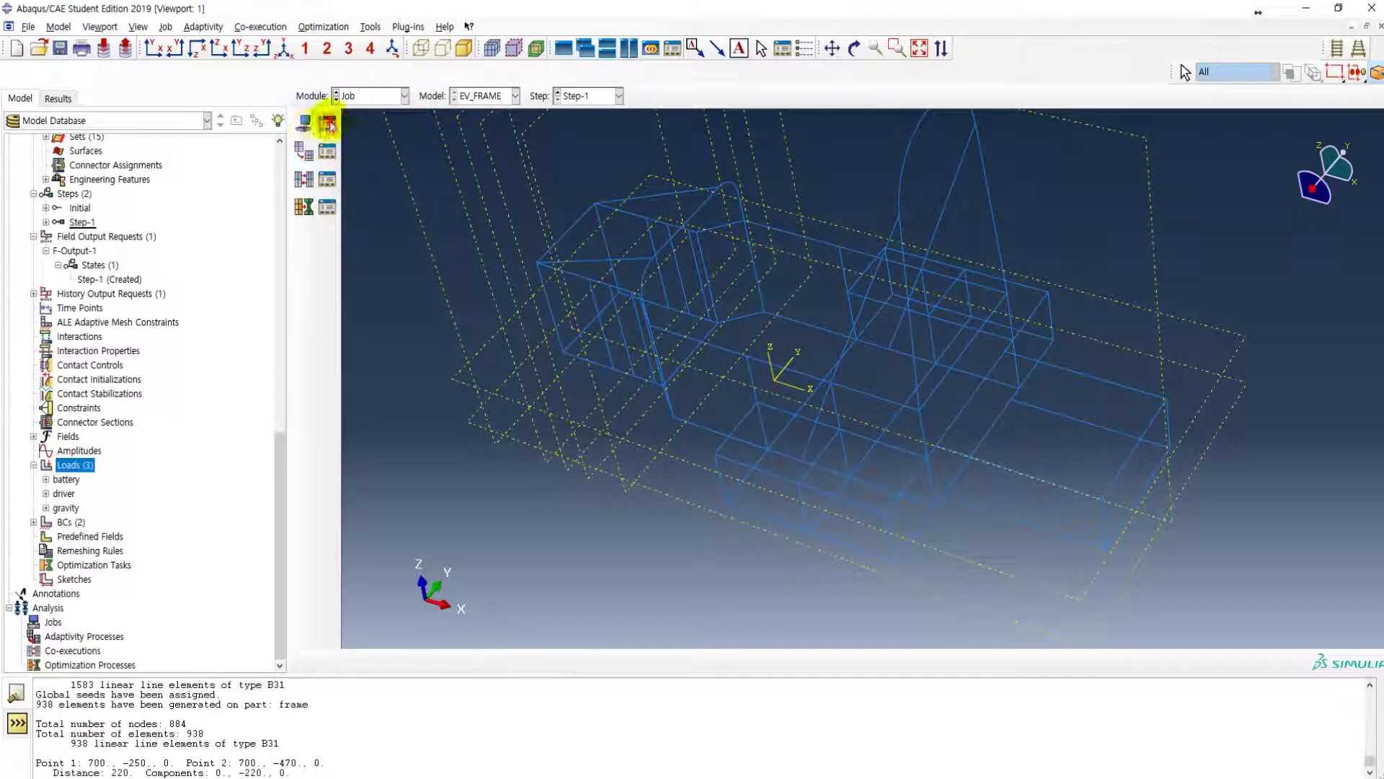
click(327, 124)
click(315, 388)
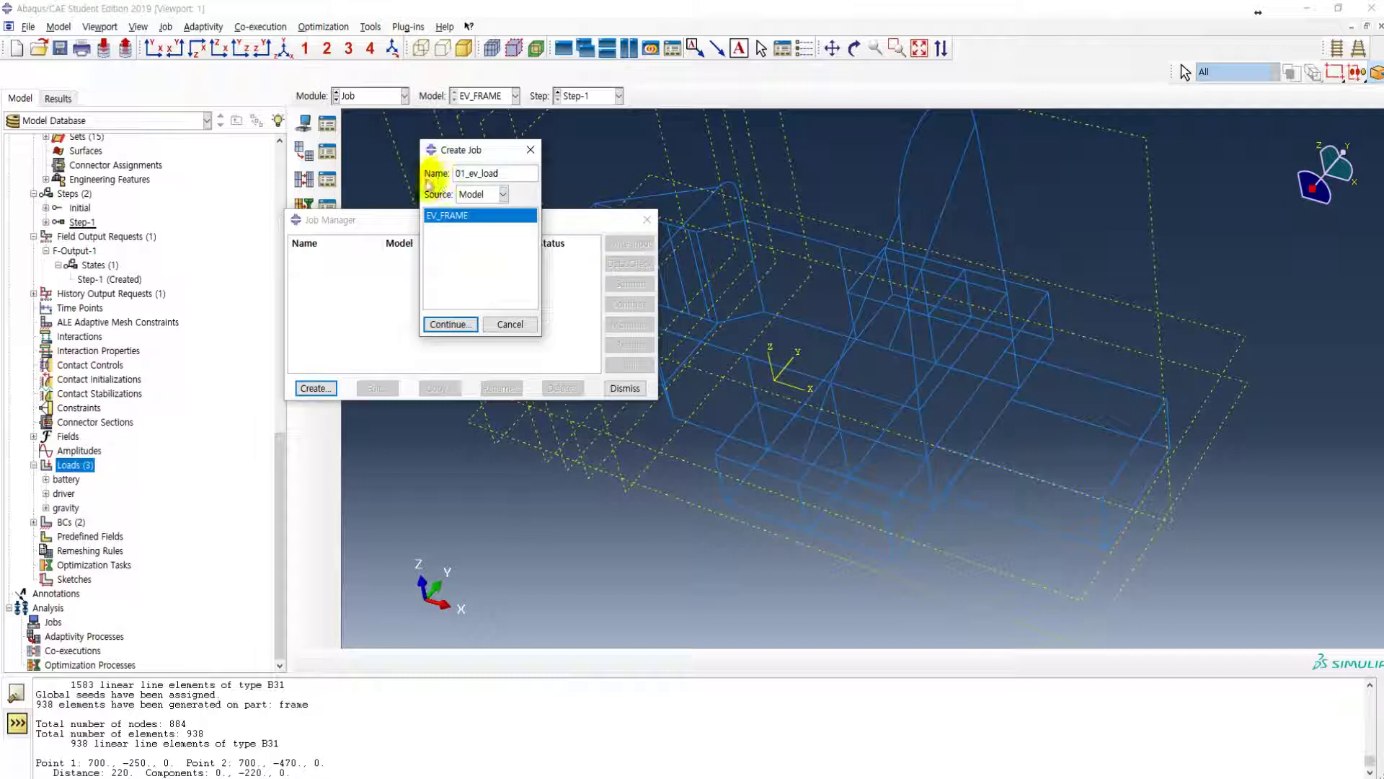
click(449, 324)
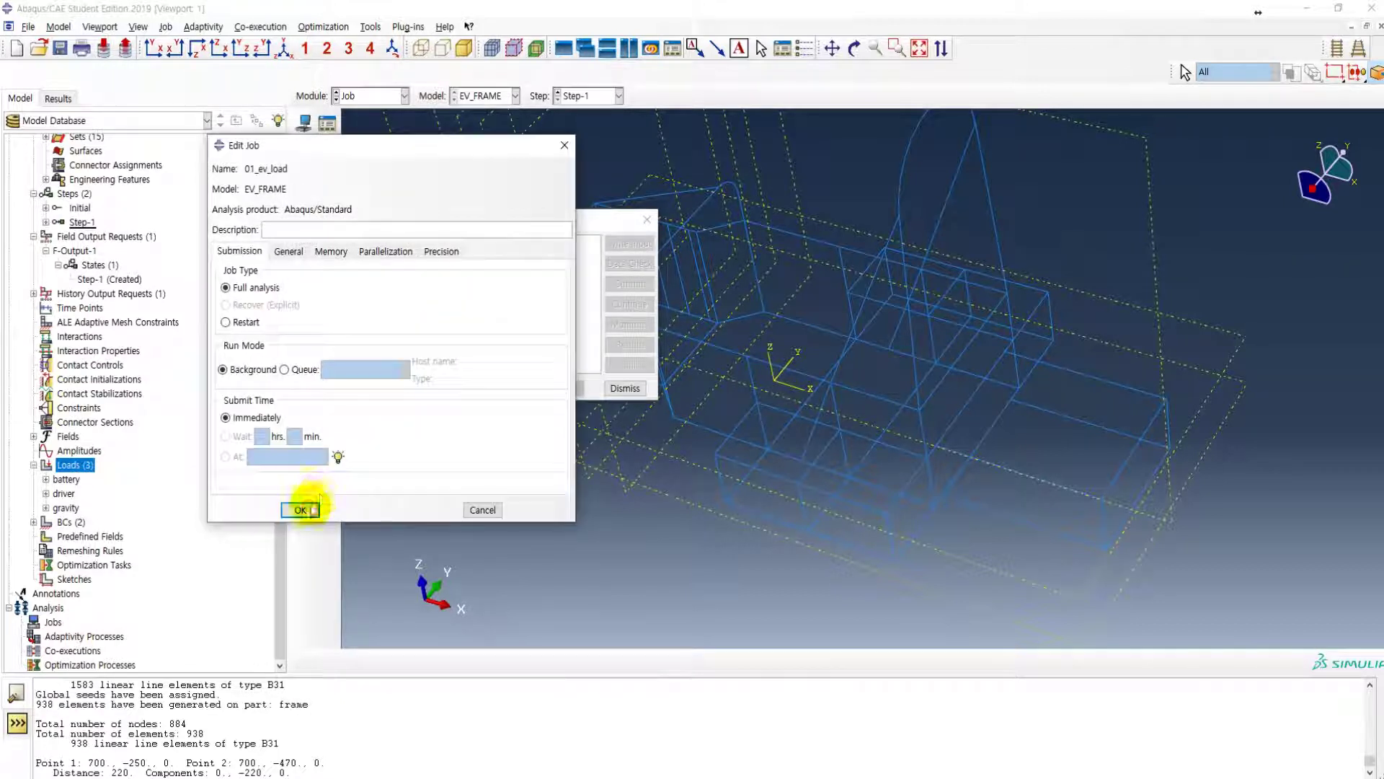
click(310, 508)
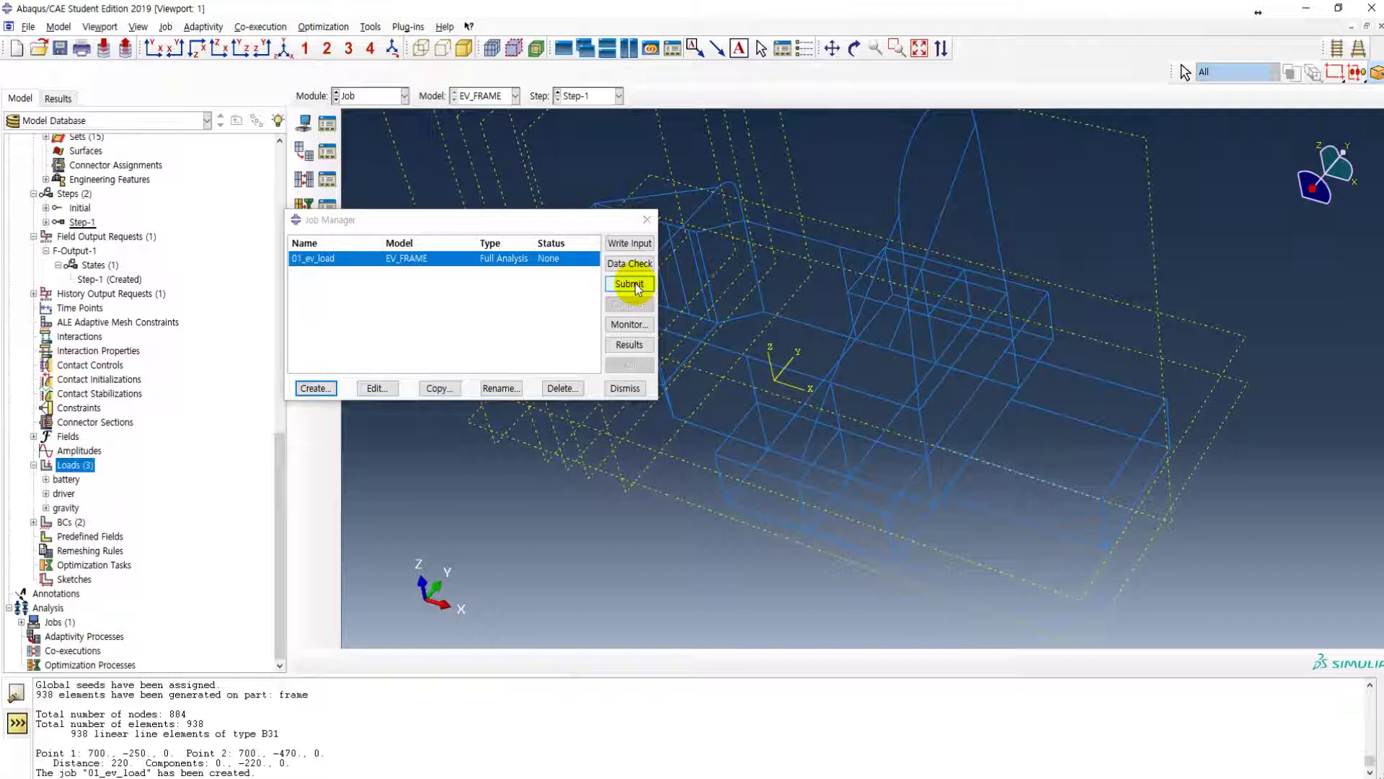
click(636, 287)
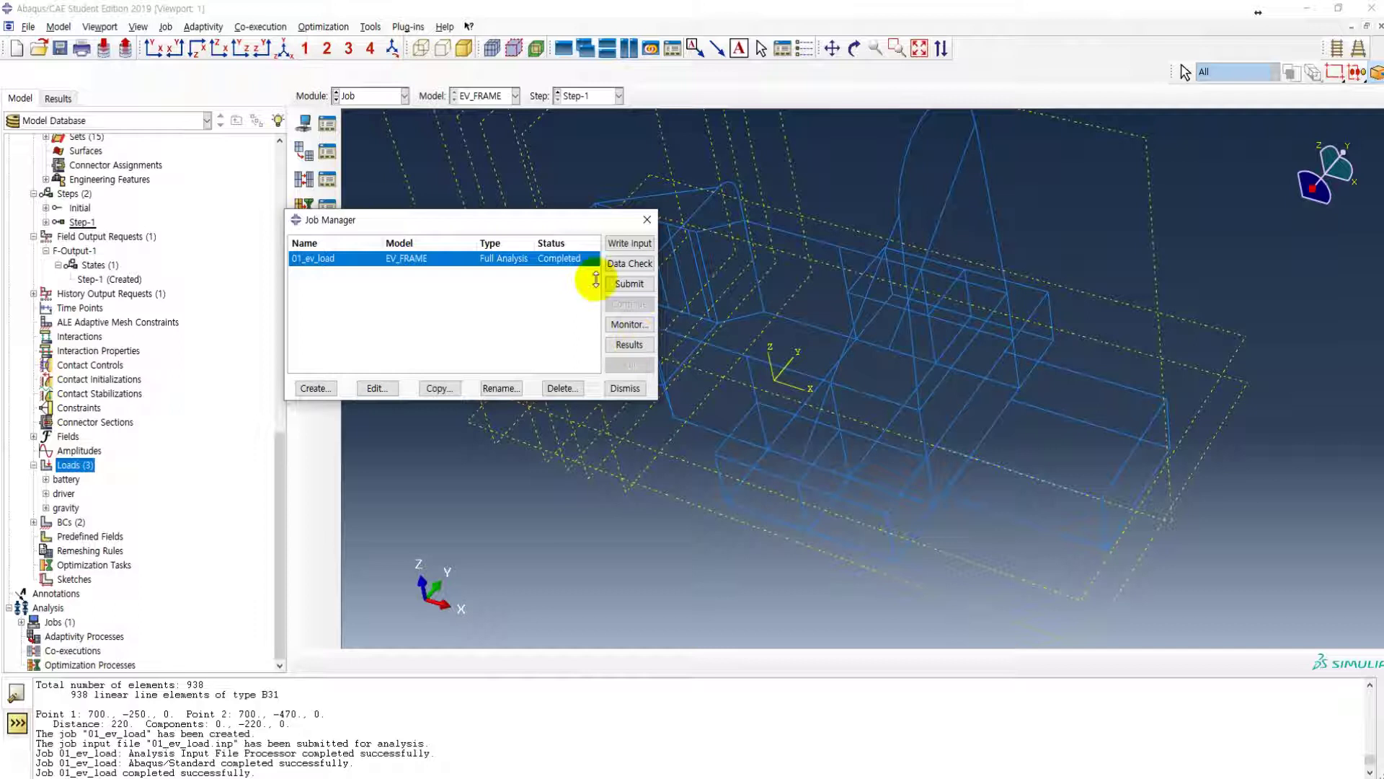
- Open the results of job 01_ev_load and plot the Mises stress contours on the deformed shape in saved view 1
click(627, 345)
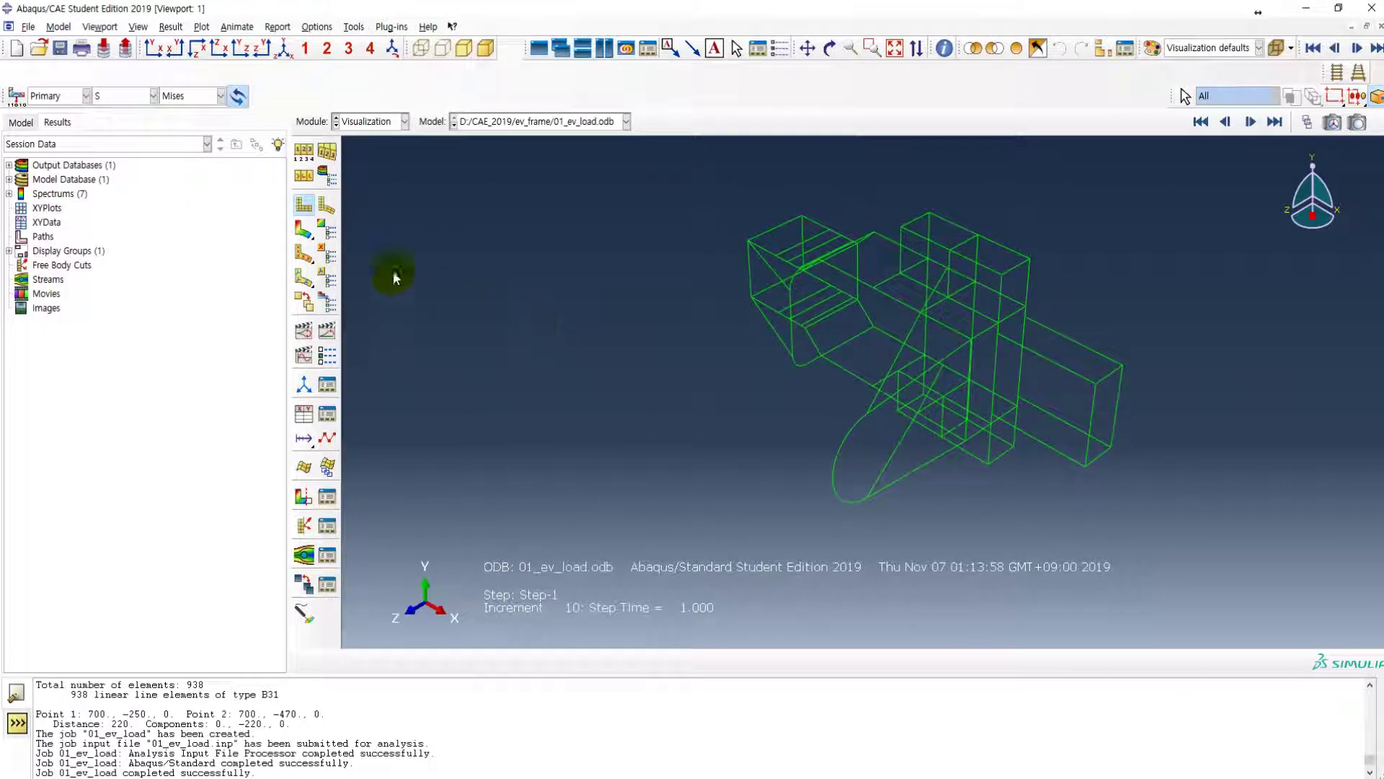
click(303, 229)
click(305, 48)
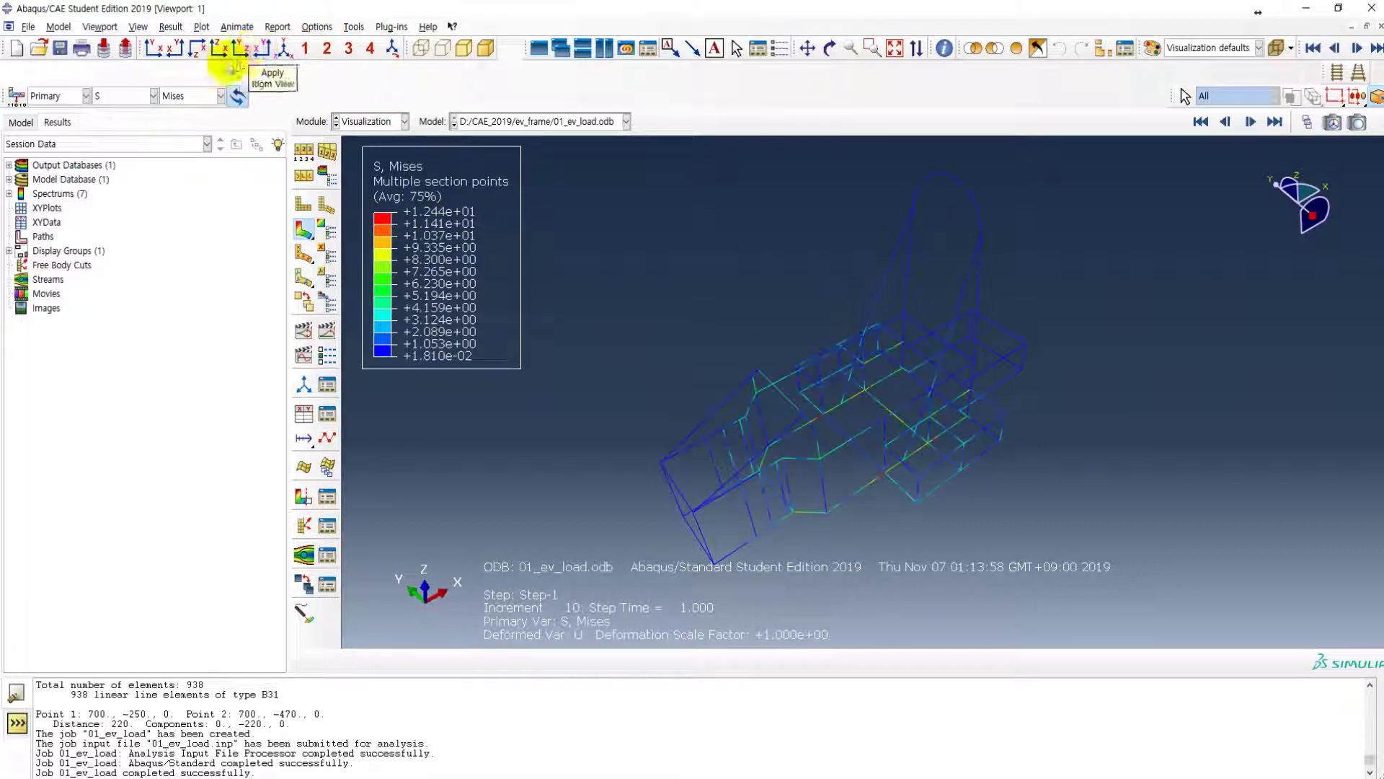
- Turn on rendering of beam profiles at scale factor 1 in the ODB display options
click(153, 96)
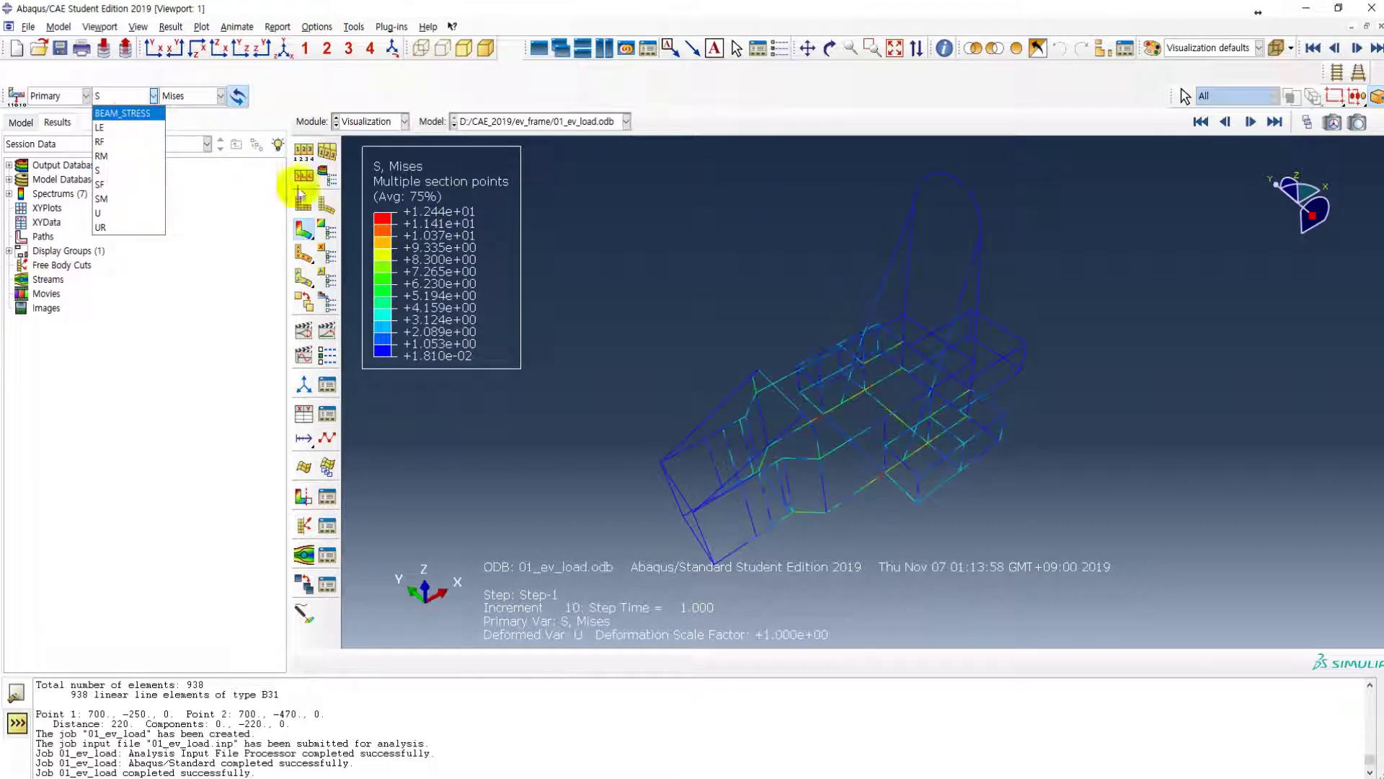
click(324, 176)
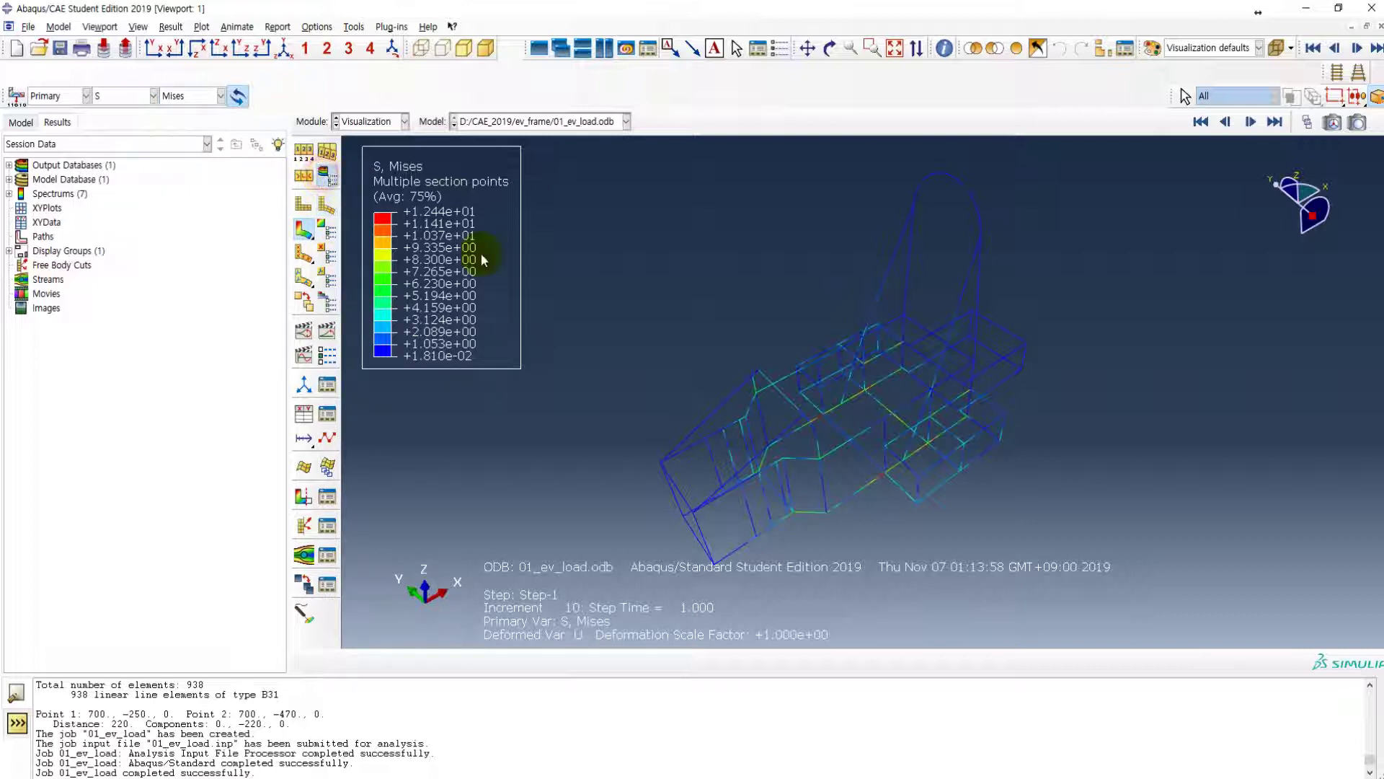
click(1053, 389)
click(1075, 551)
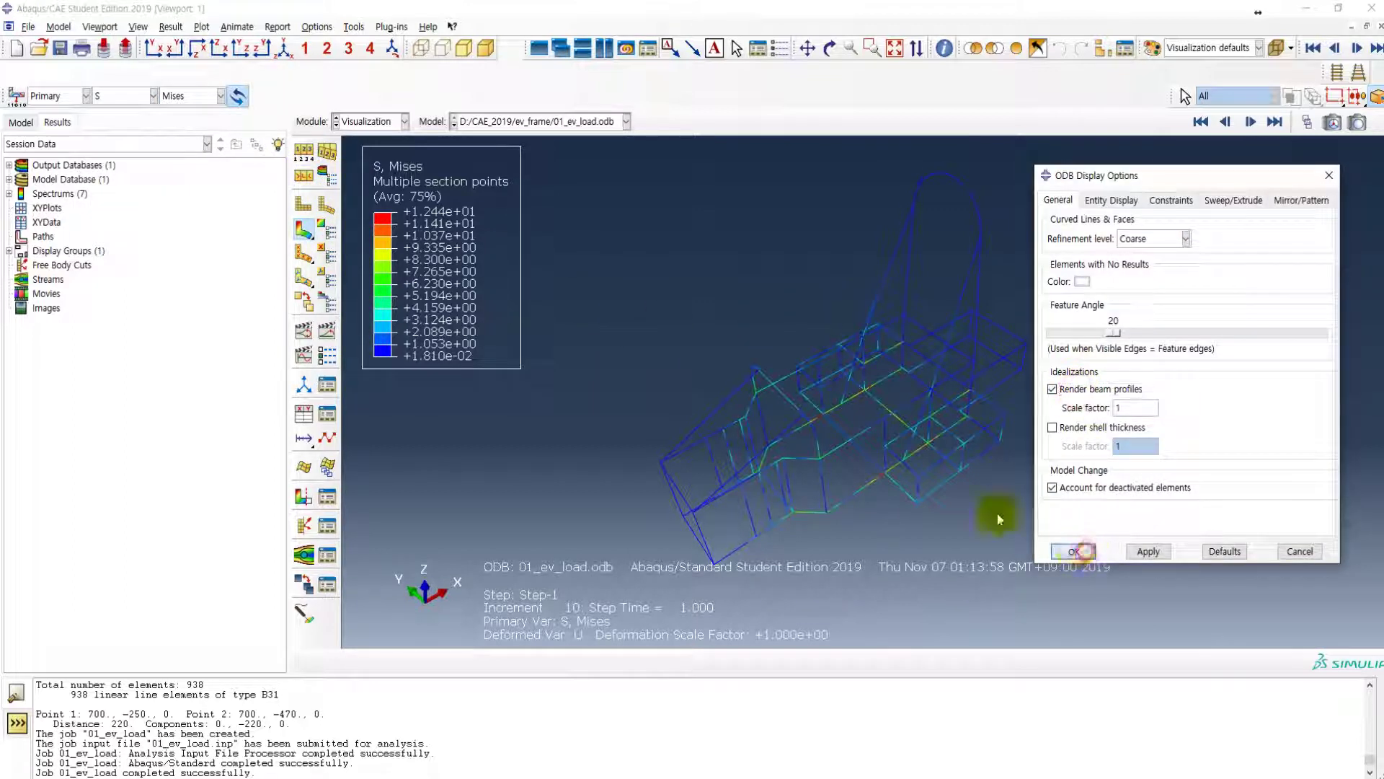
- Plot the BEAM_STRESS Mises contours on the frame and view it from a lower side angle
click(152, 95)
click(136, 116)
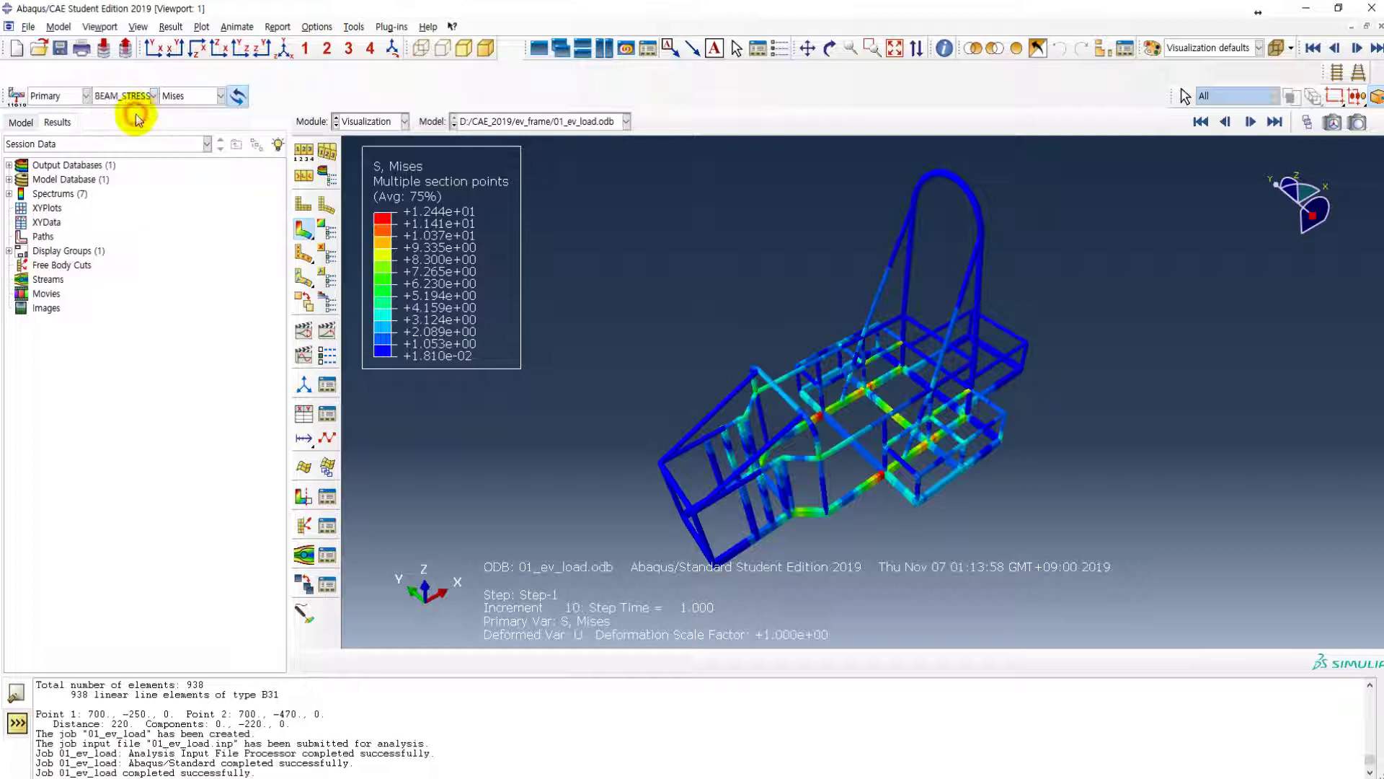
drag(793, 407, 874, 387)
key(Escape)
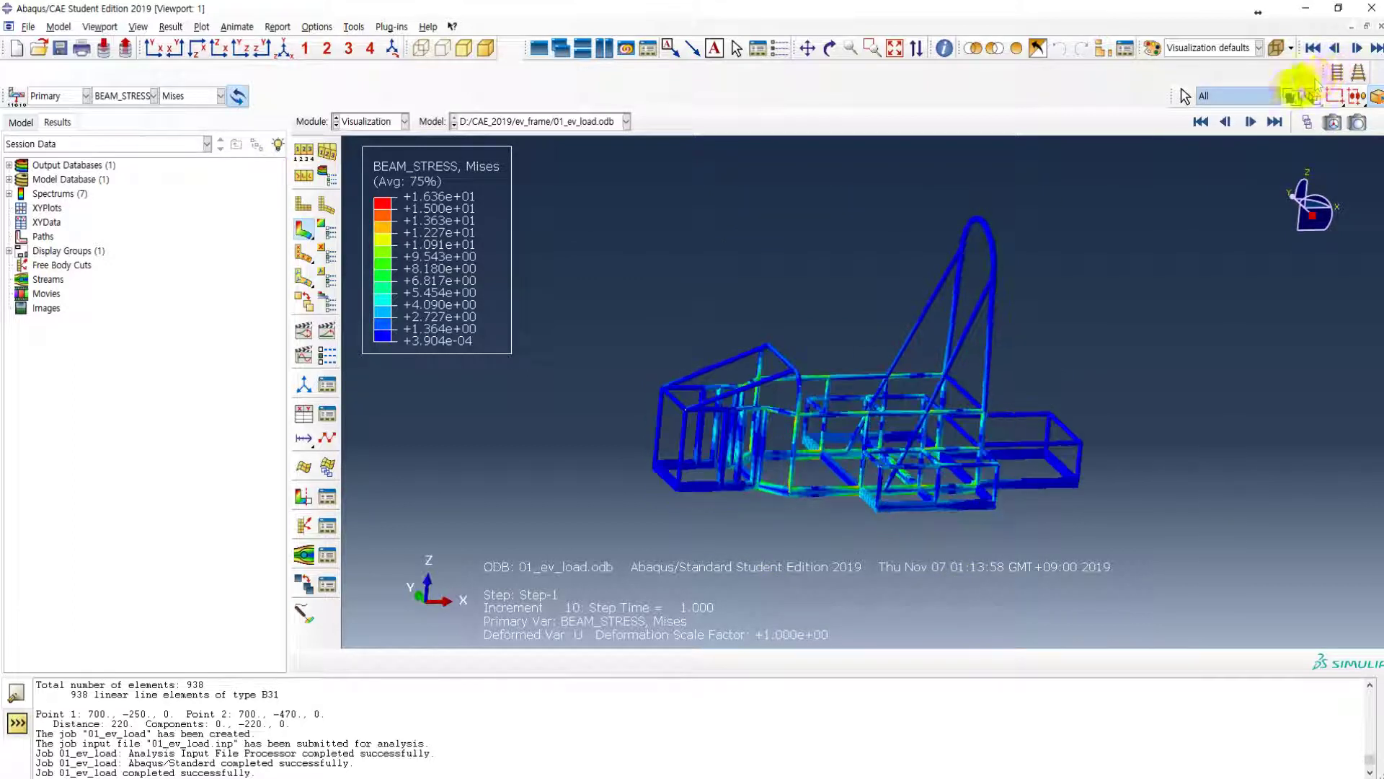
- Dock the field output toolbar and the selection toolbars together in a single row
drag(1325, 80, 1171, 71)
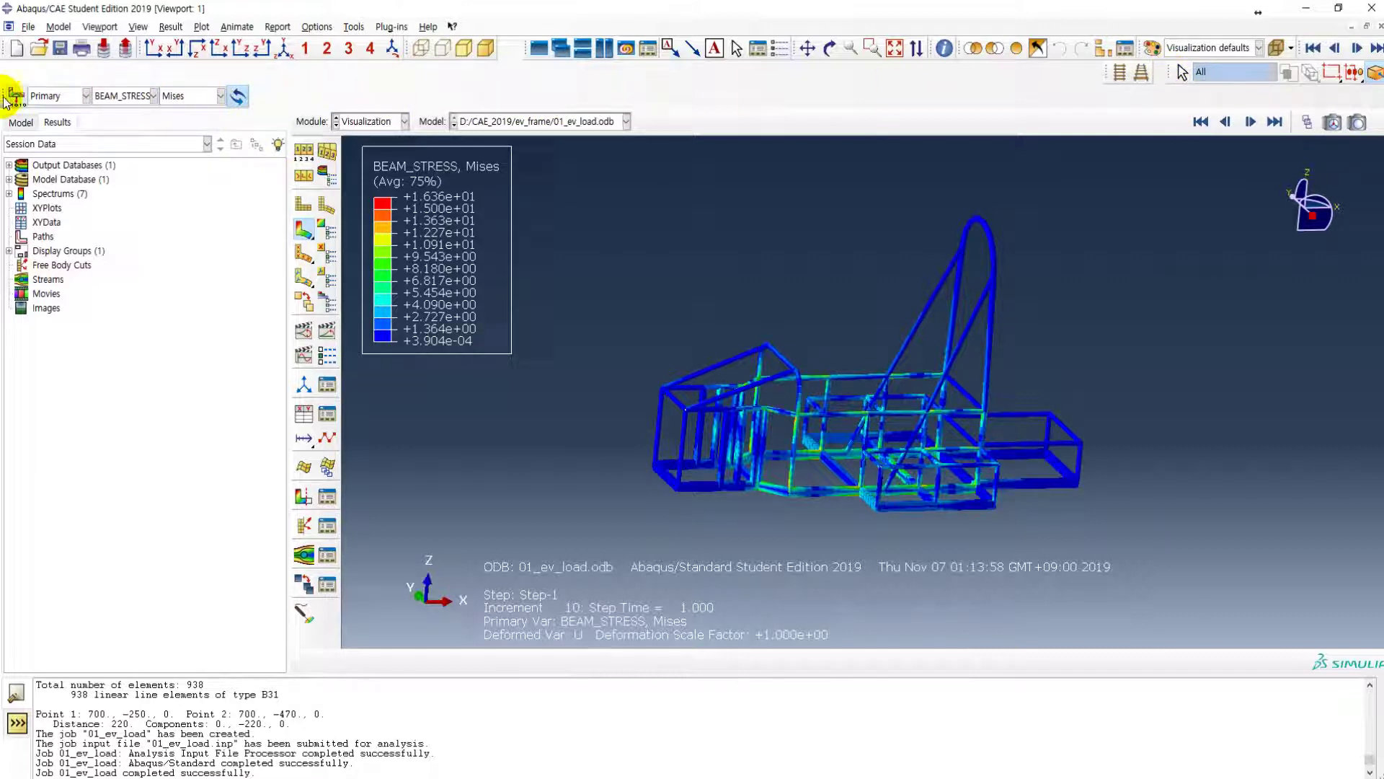
drag(6, 101, 7, 75)
ctrl+alt+drag(826, 416, 467, 231)
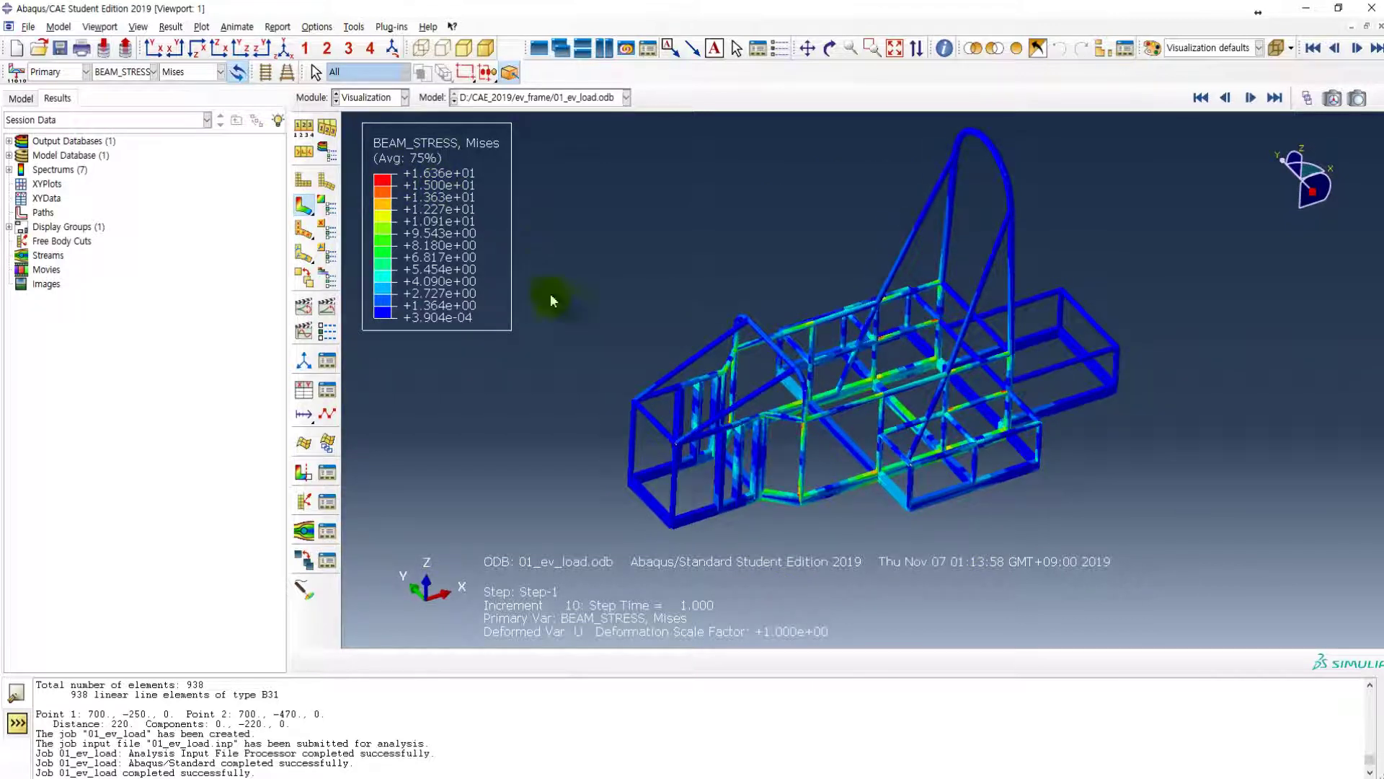
- Animate the beam stress contours over the time history in loop mode at a slower frame rate
click(327, 308)
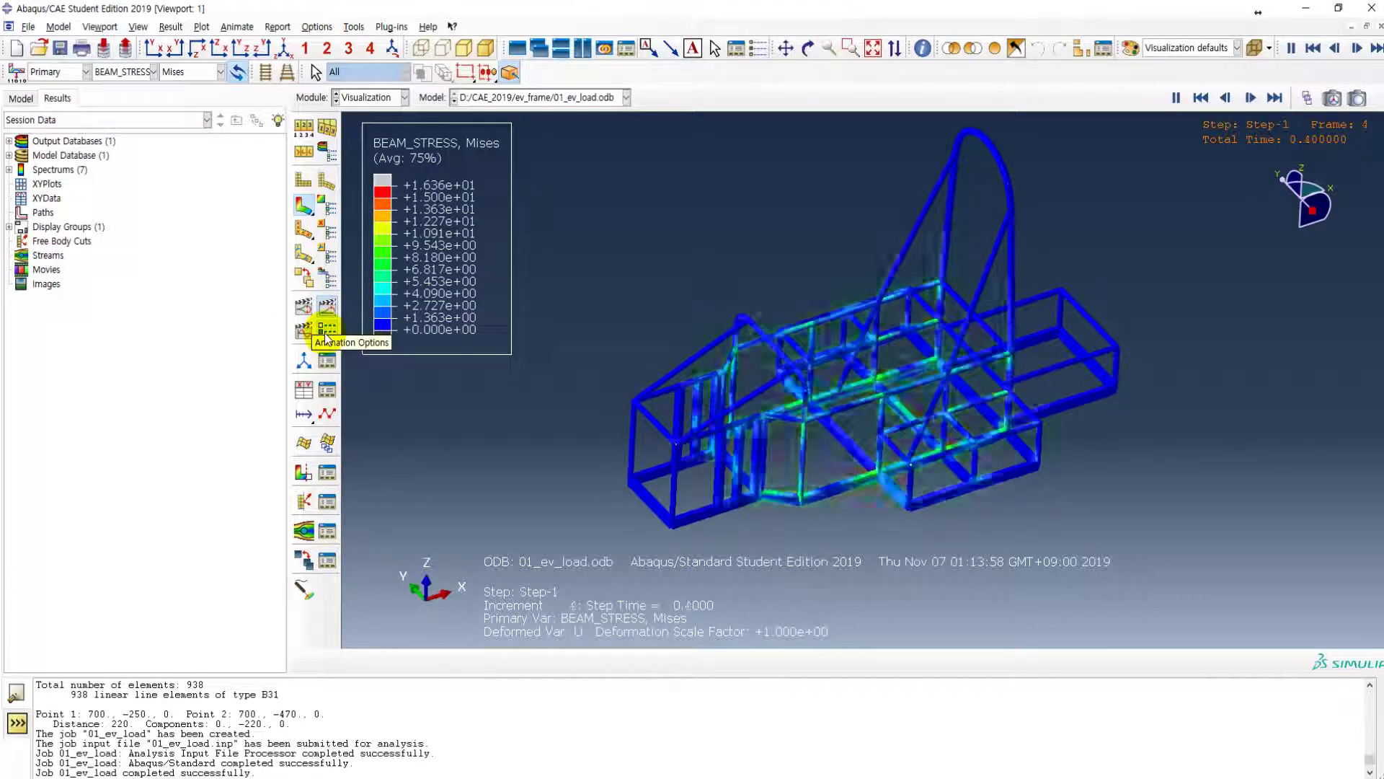
click(324, 330)
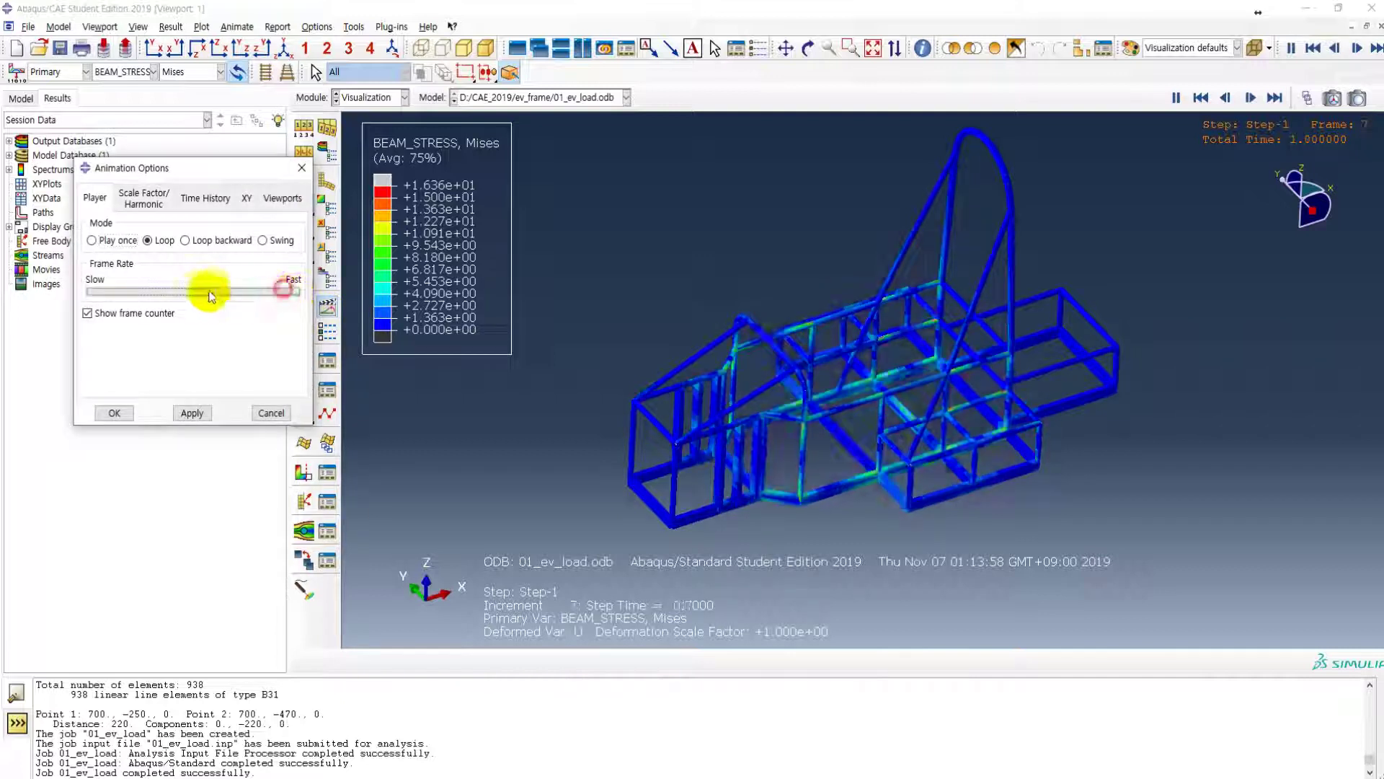
click(116, 413)
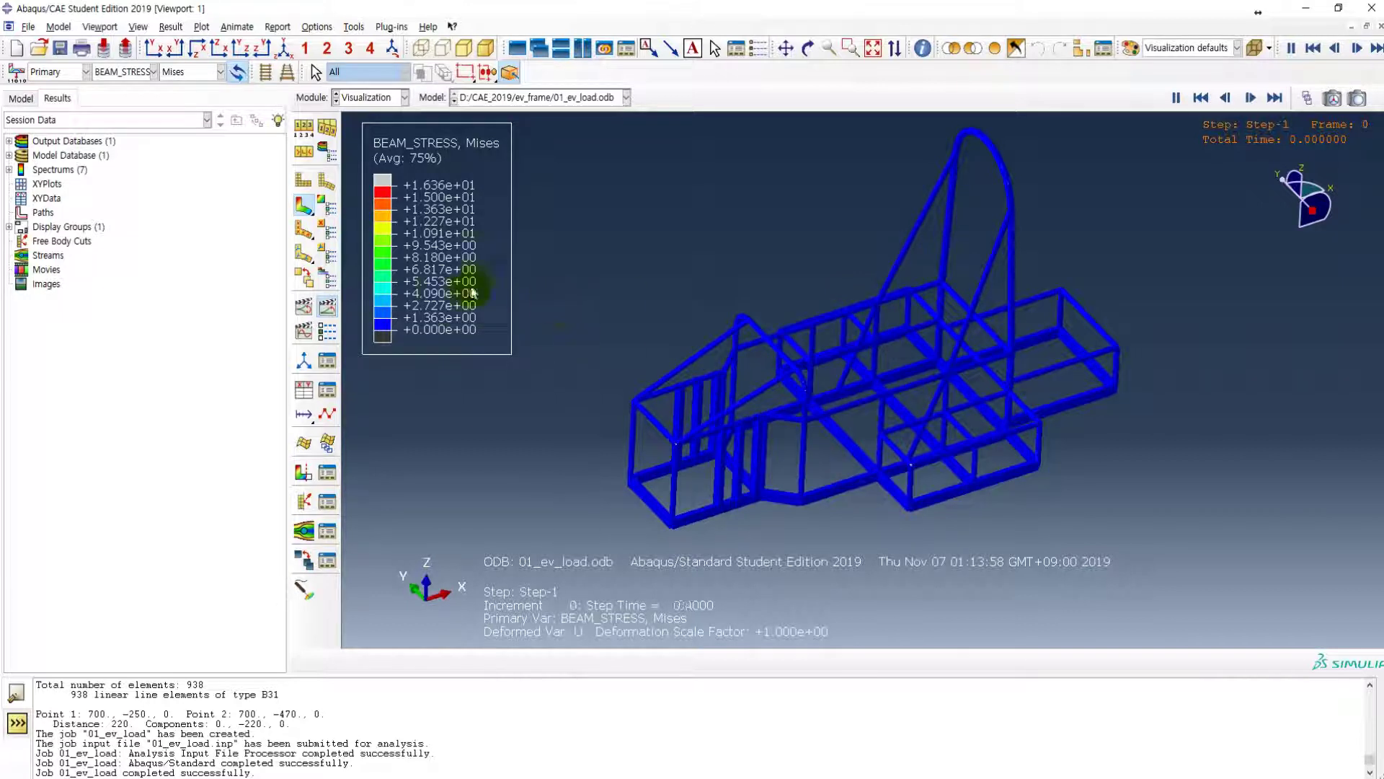
- Show the last frame of the results and examine the beam stress distribution on the frame from several angles
click(1275, 97)
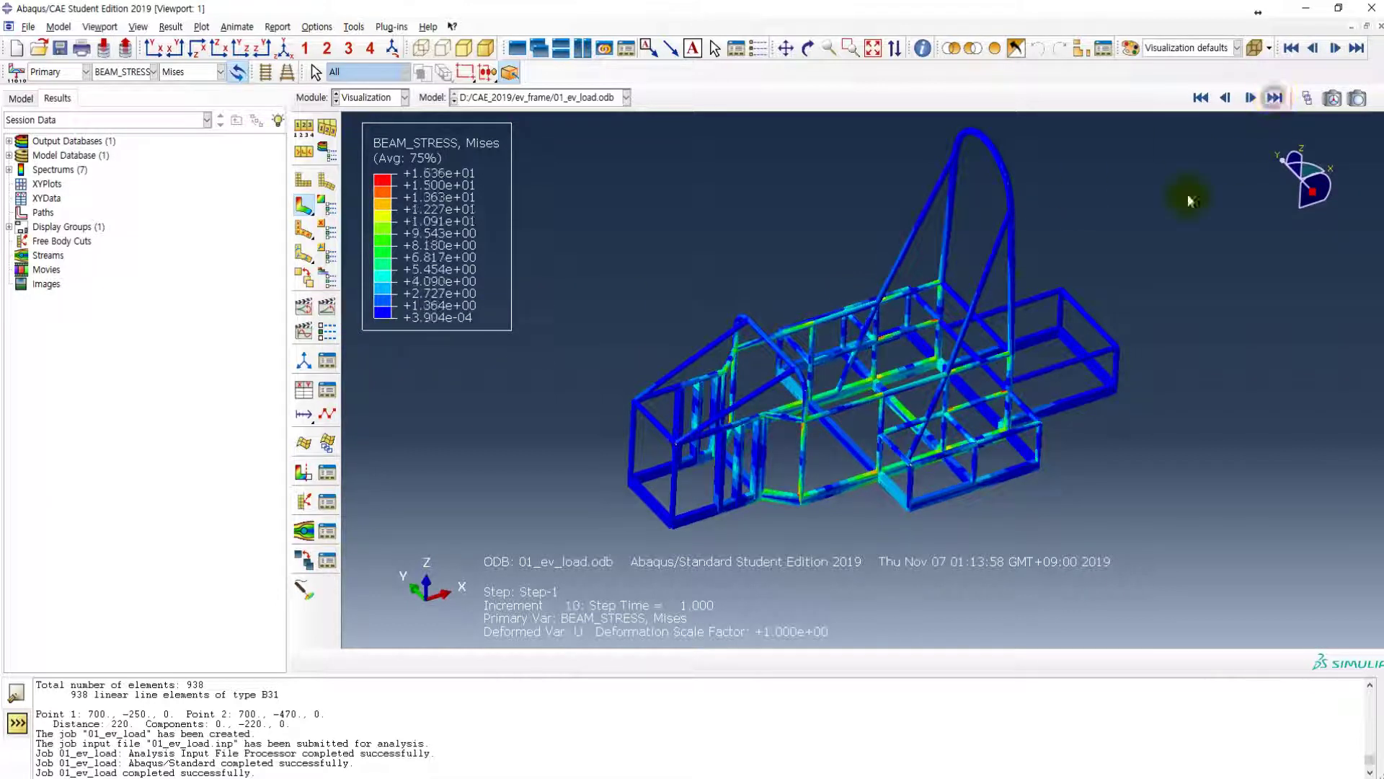
ctrl+alt+drag(892, 345, 705, 461)
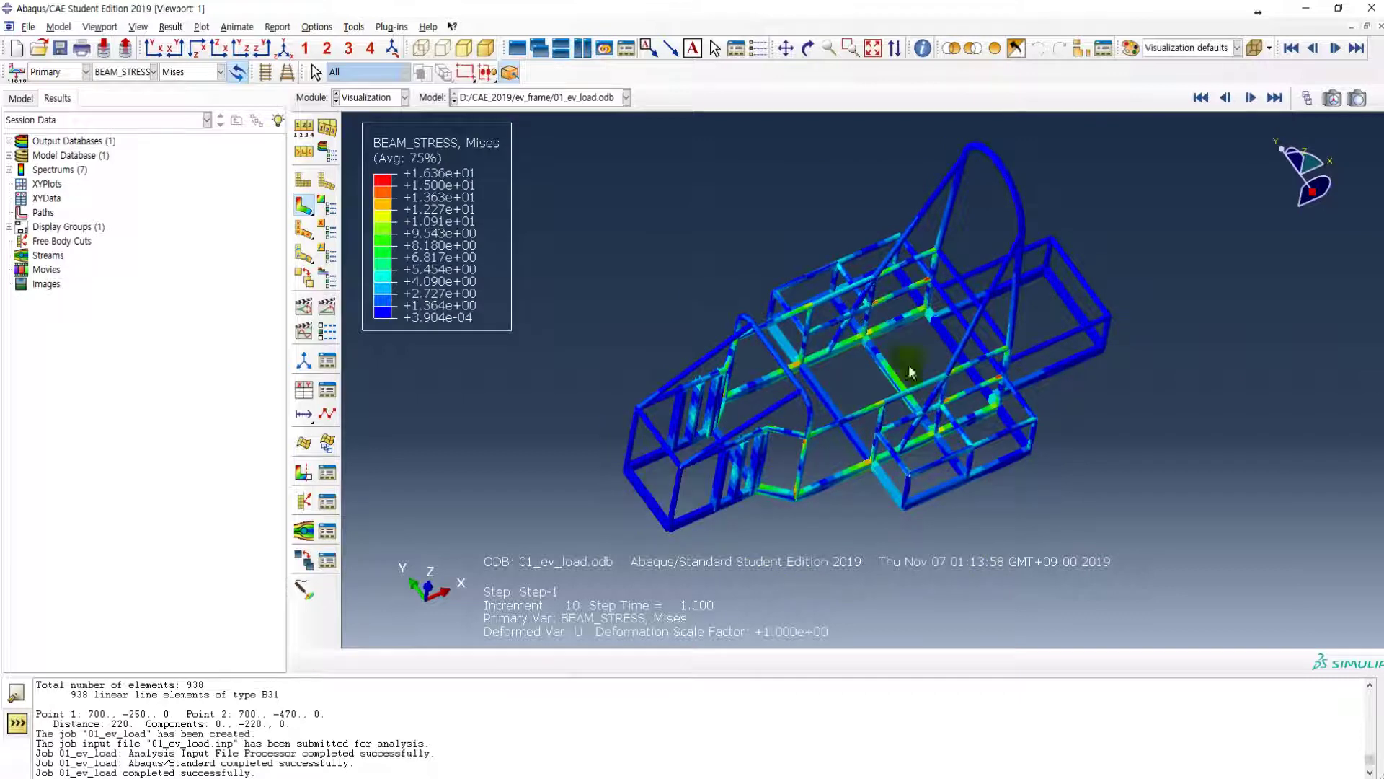
ctrl+alt+drag(842, 375, 886, 415)
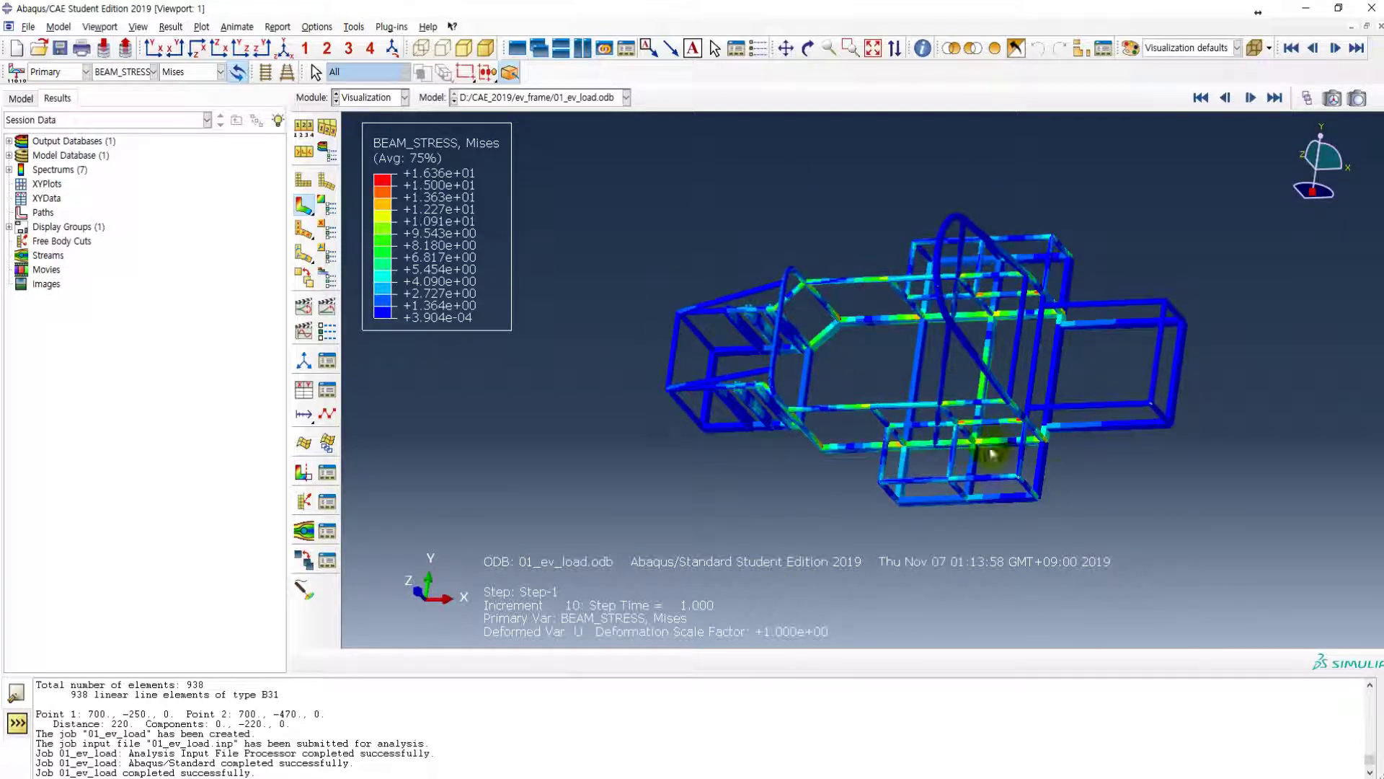
ctrl+alt+drag(846, 382, 757, 534)
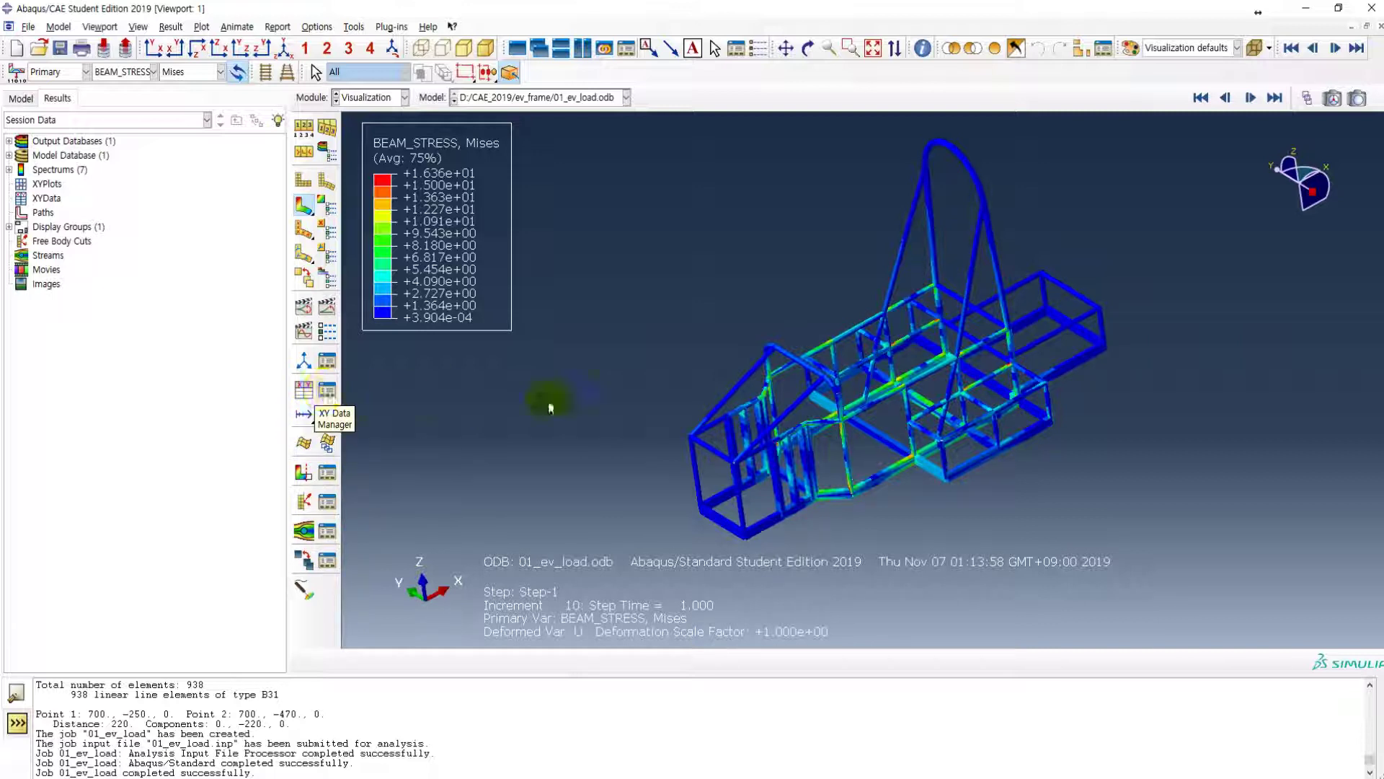
- Start extracting XY data from ODB field output at the Unique Nodal position, with reaction force RF3 as the variable
click(328, 390)
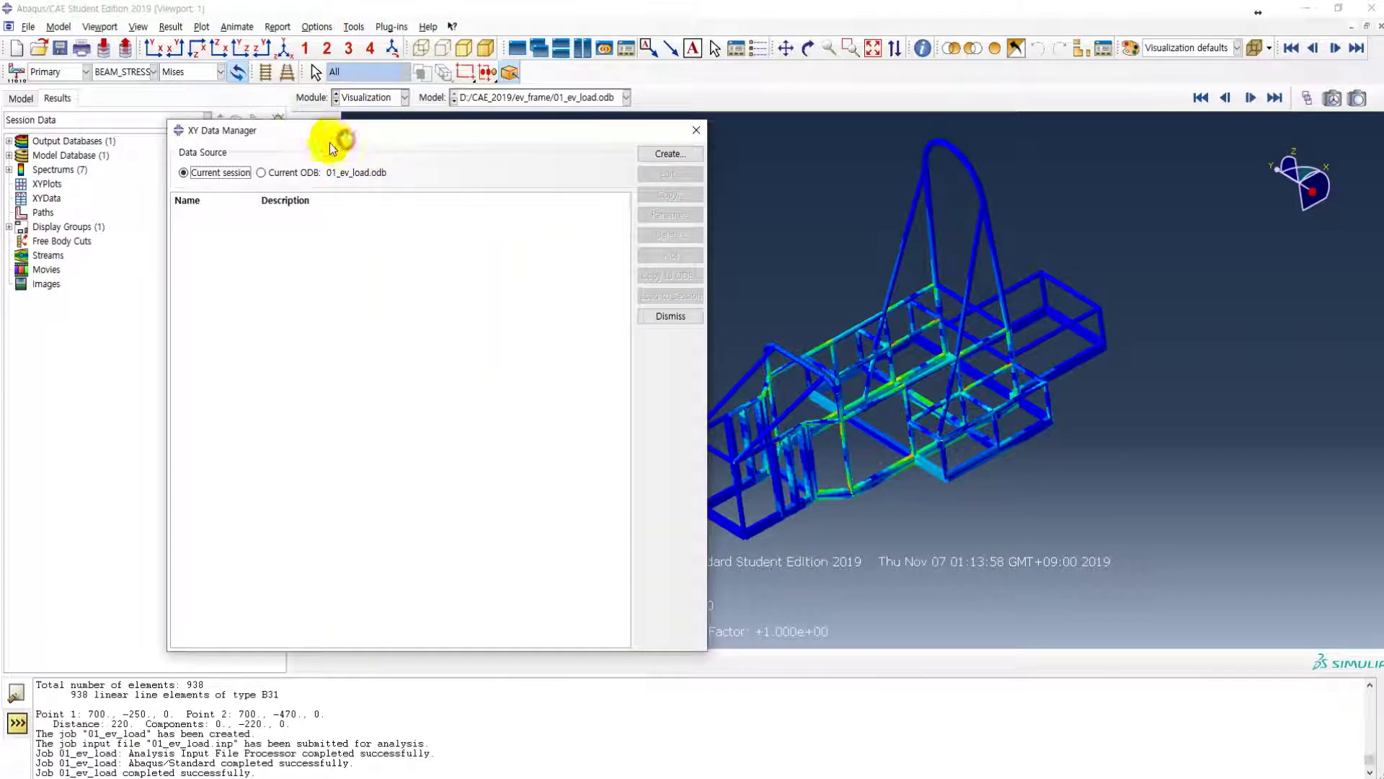
drag(330, 141, 298, 144)
click(638, 157)
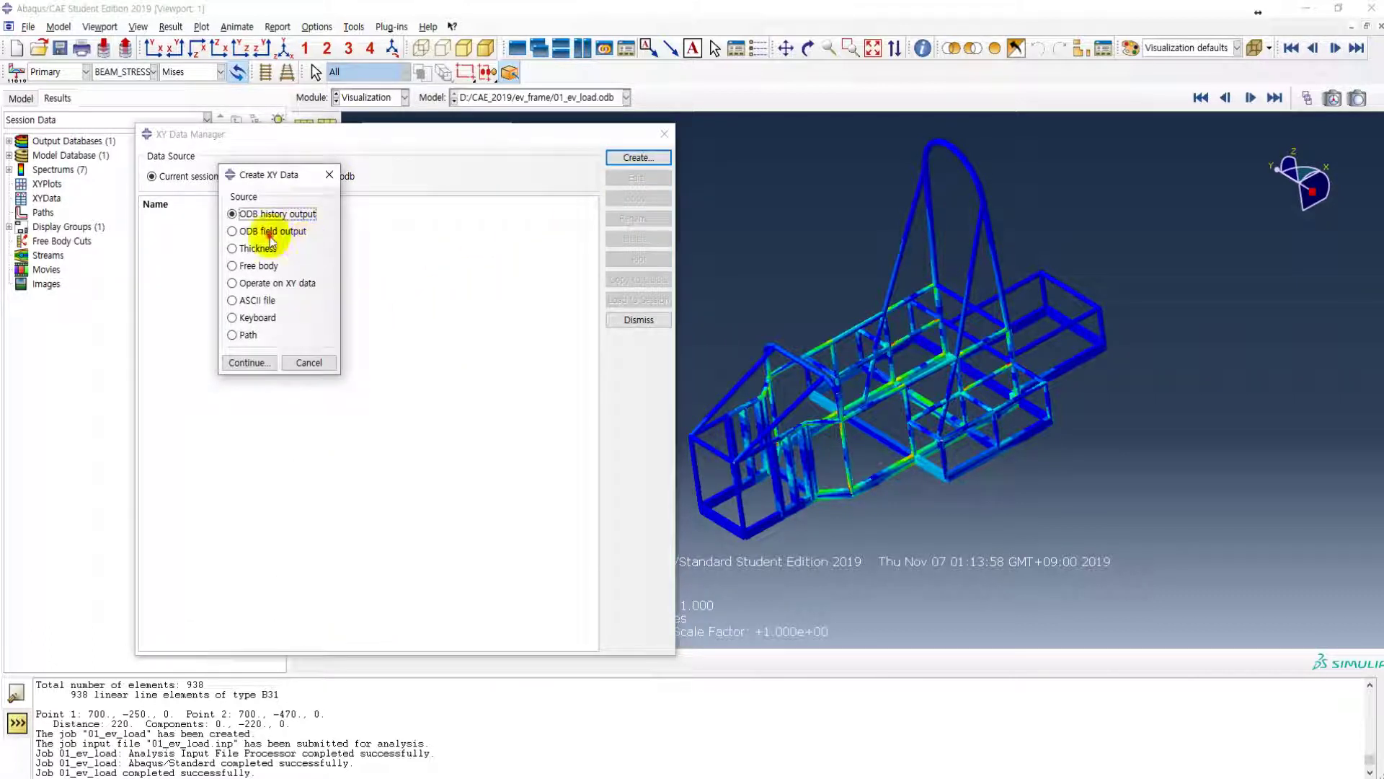
click(244, 362)
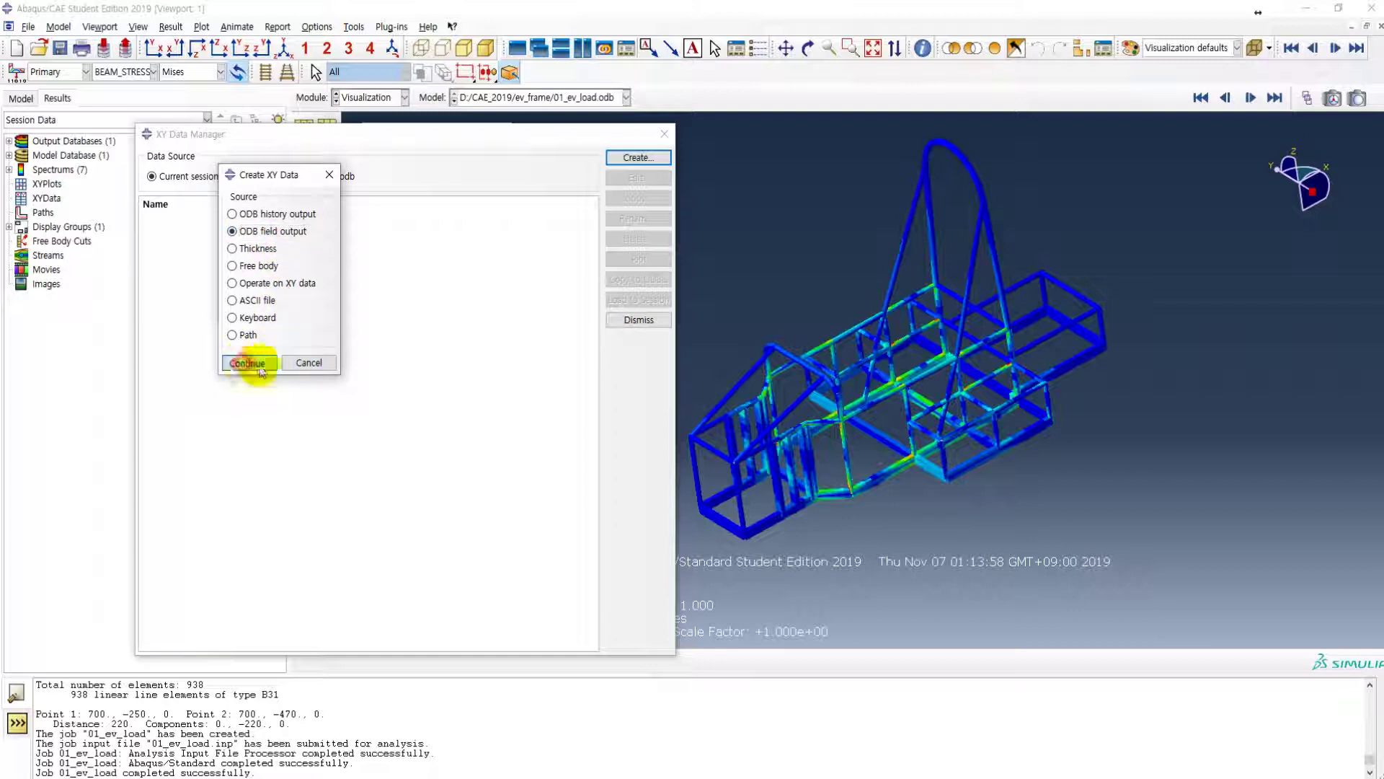
click(680, 262)
drag(681, 262, 417, 197)
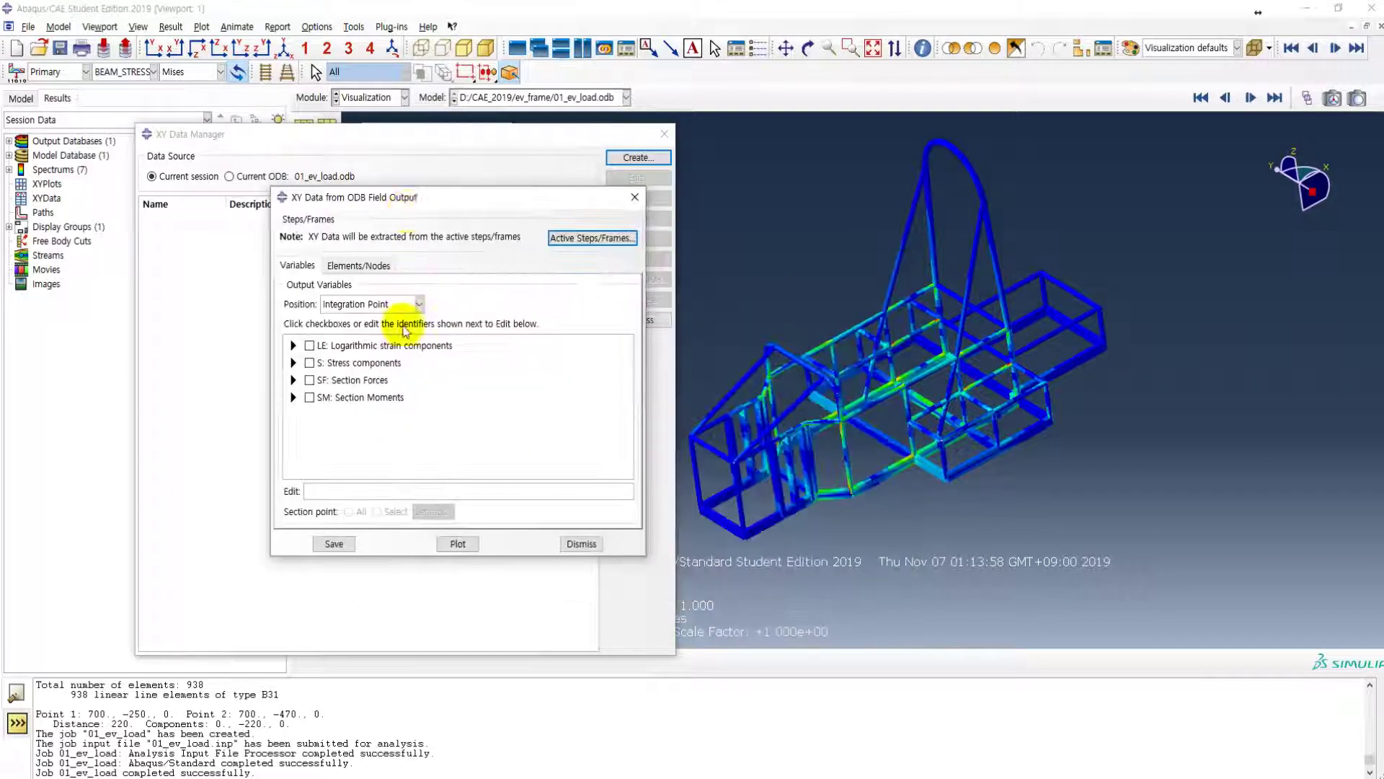
click(366, 303)
click(357, 364)
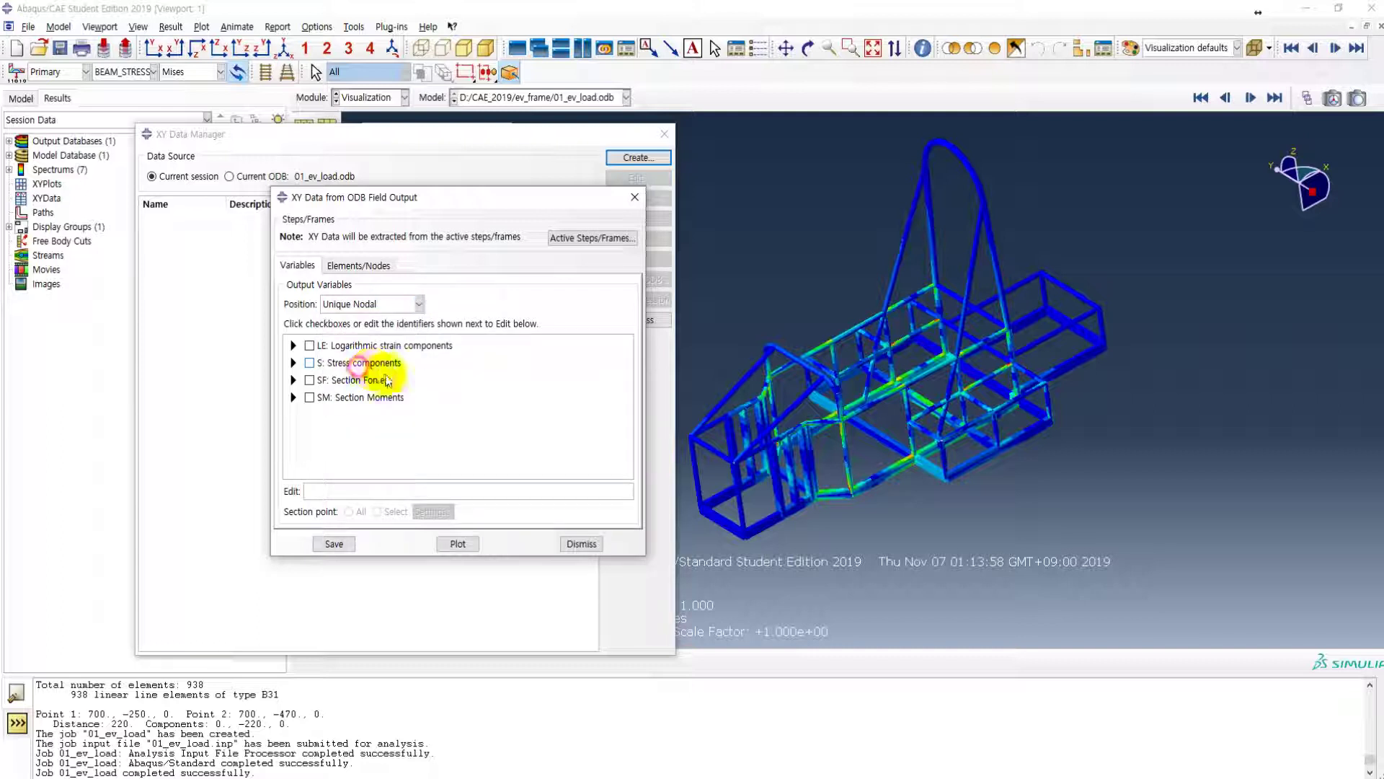
click(293, 380)
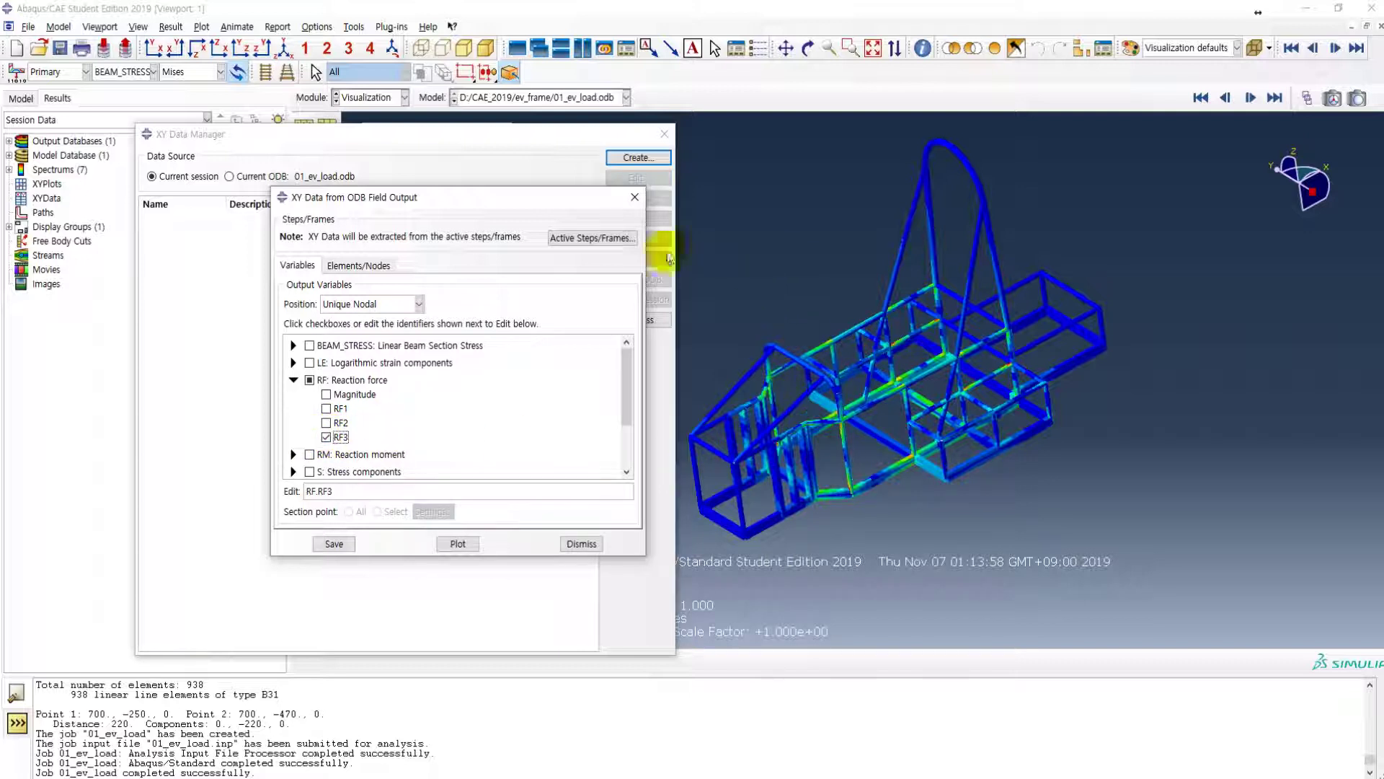
- Plot the reaction force component RF3 as contours on the frame
click(147, 72)
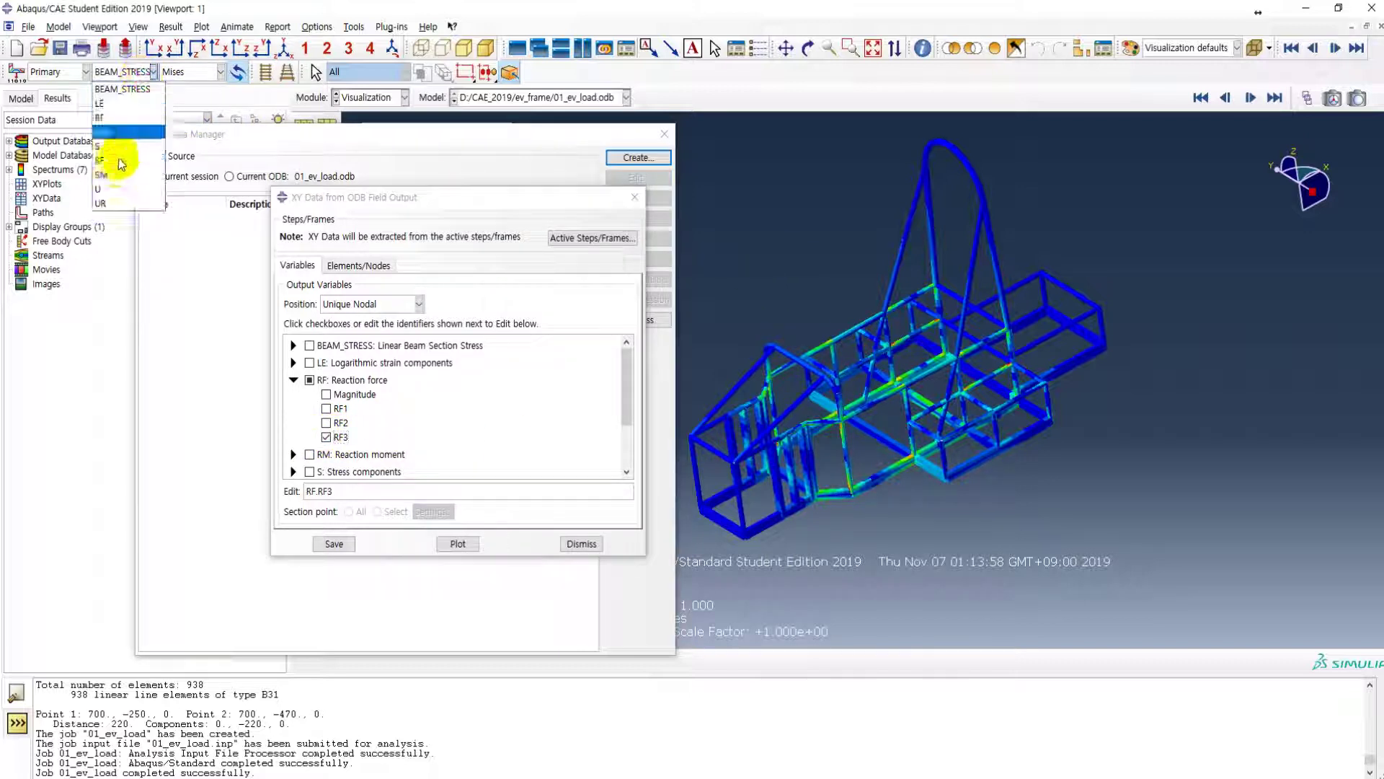
click(101, 117)
click(183, 72)
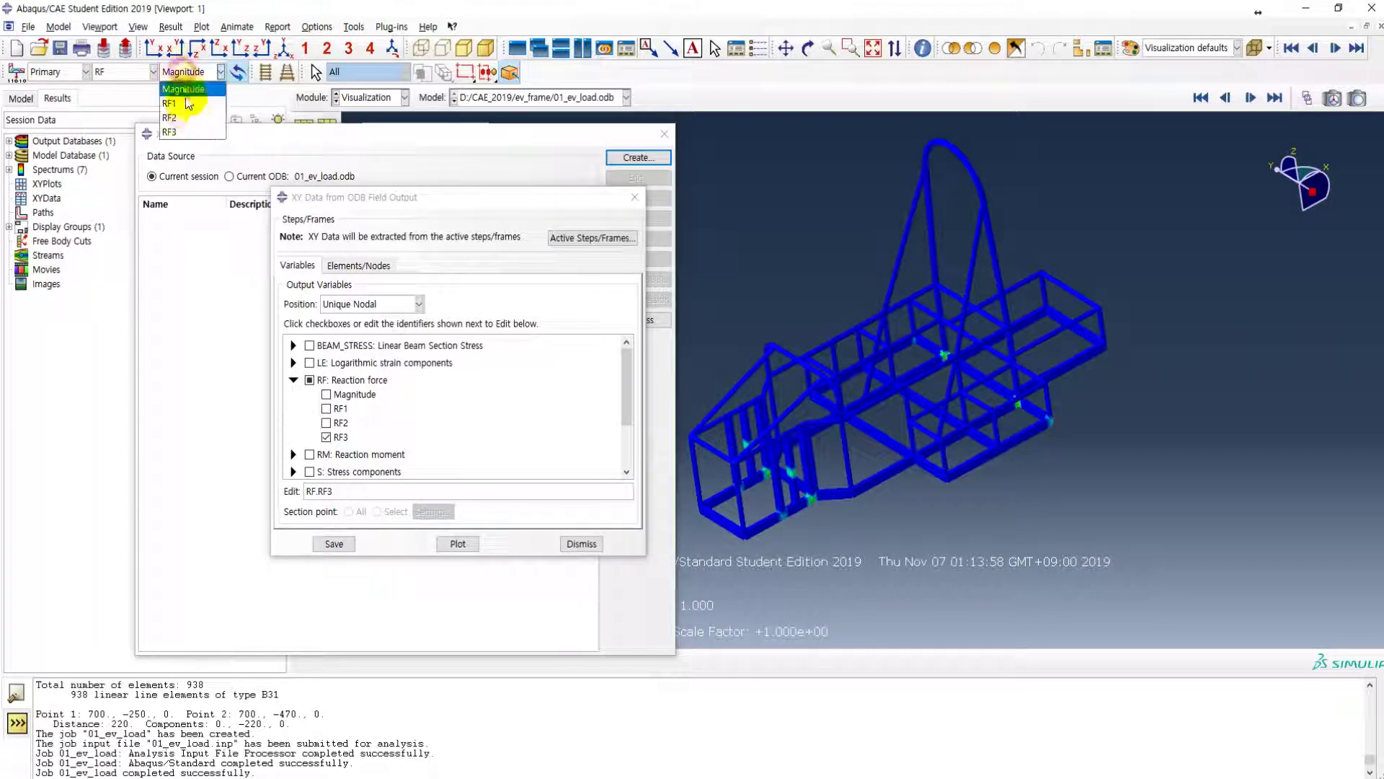
click(177, 136)
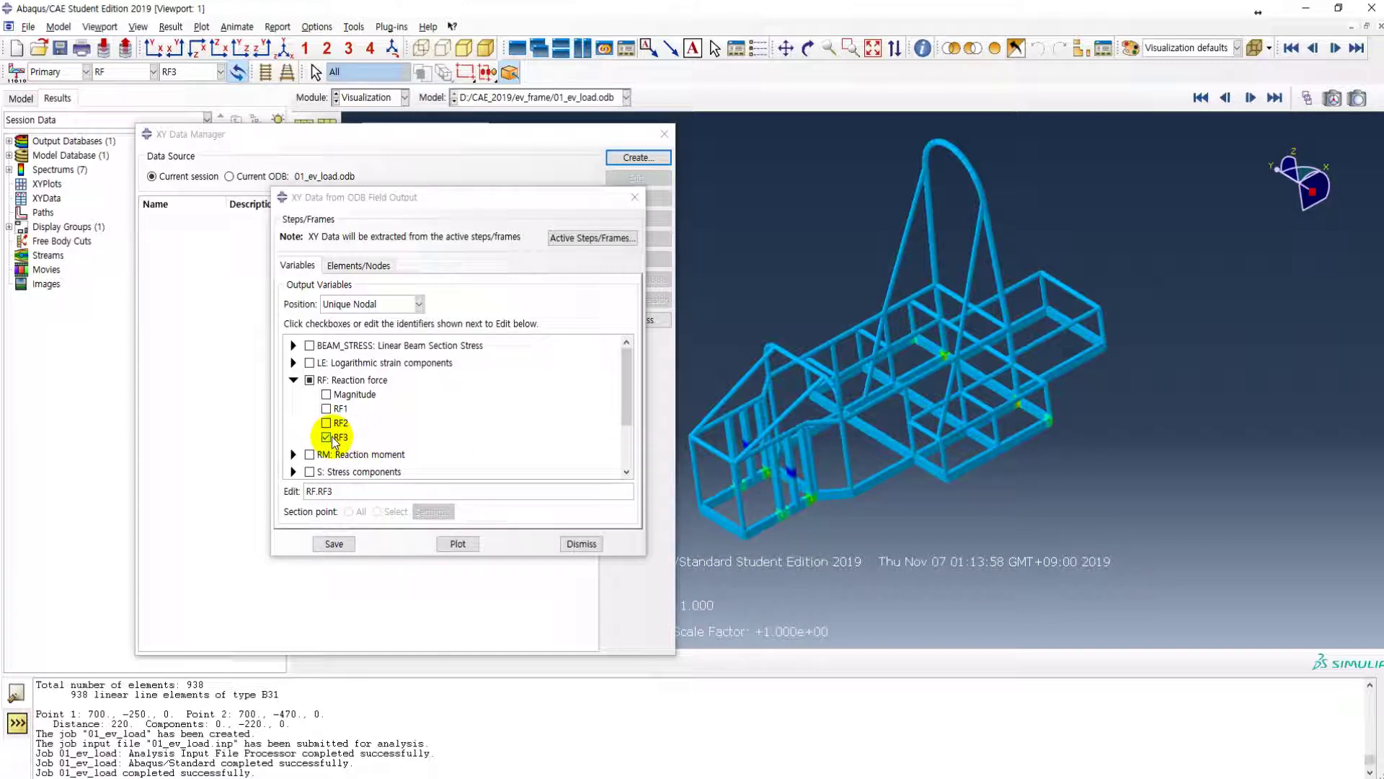
- Plot the RF3 curves for the node sets FRAME-1.FRT_PIN and FRAME-1.RR_PIN, highlighting the sets in the viewport
click(355, 266)
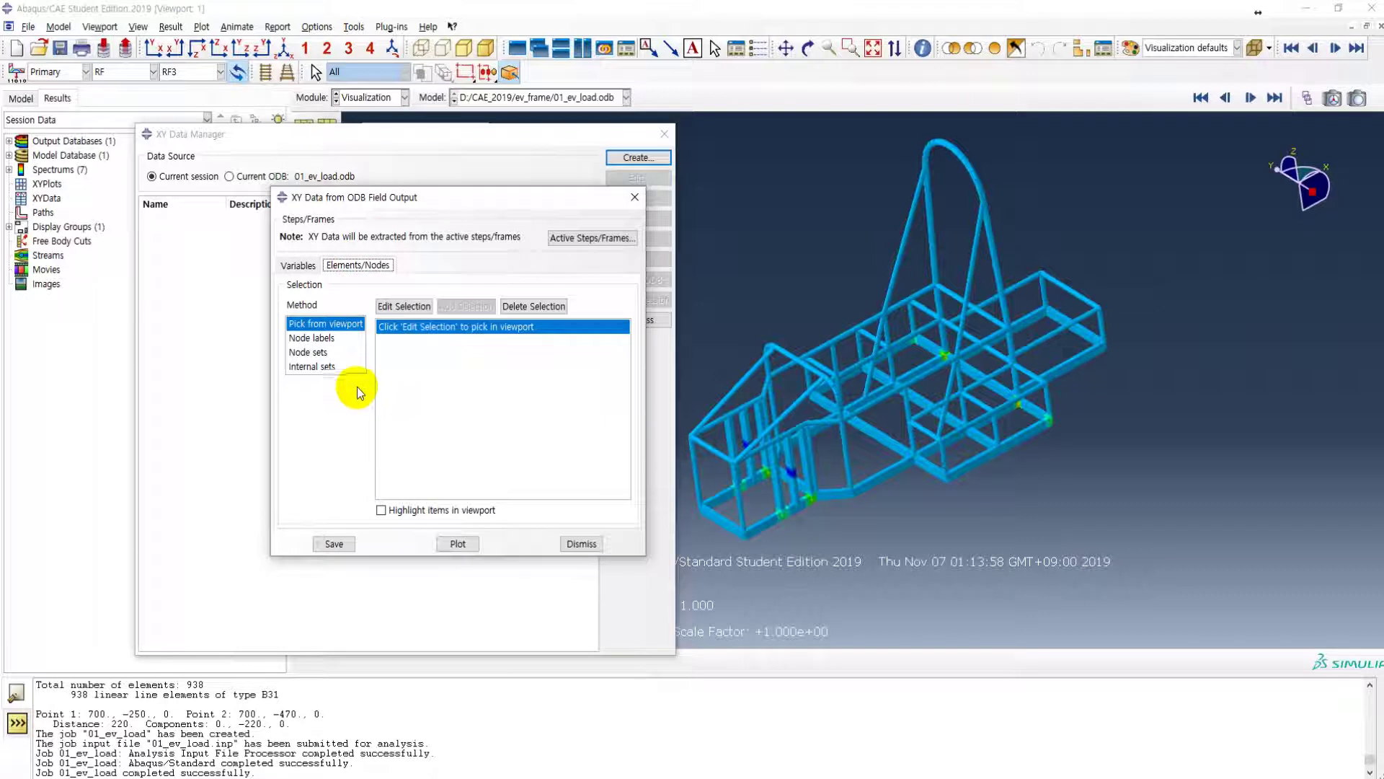
click(311, 353)
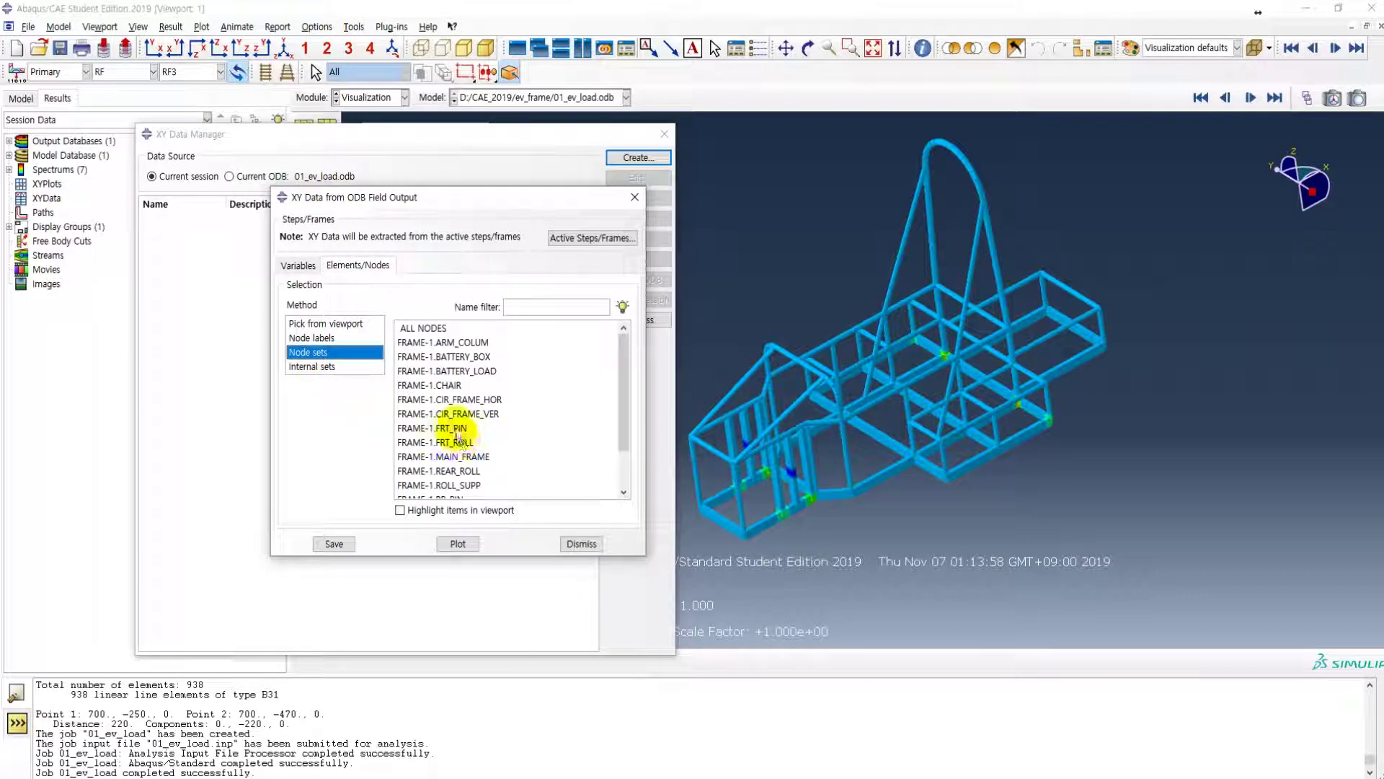
click(459, 430)
click(414, 509)
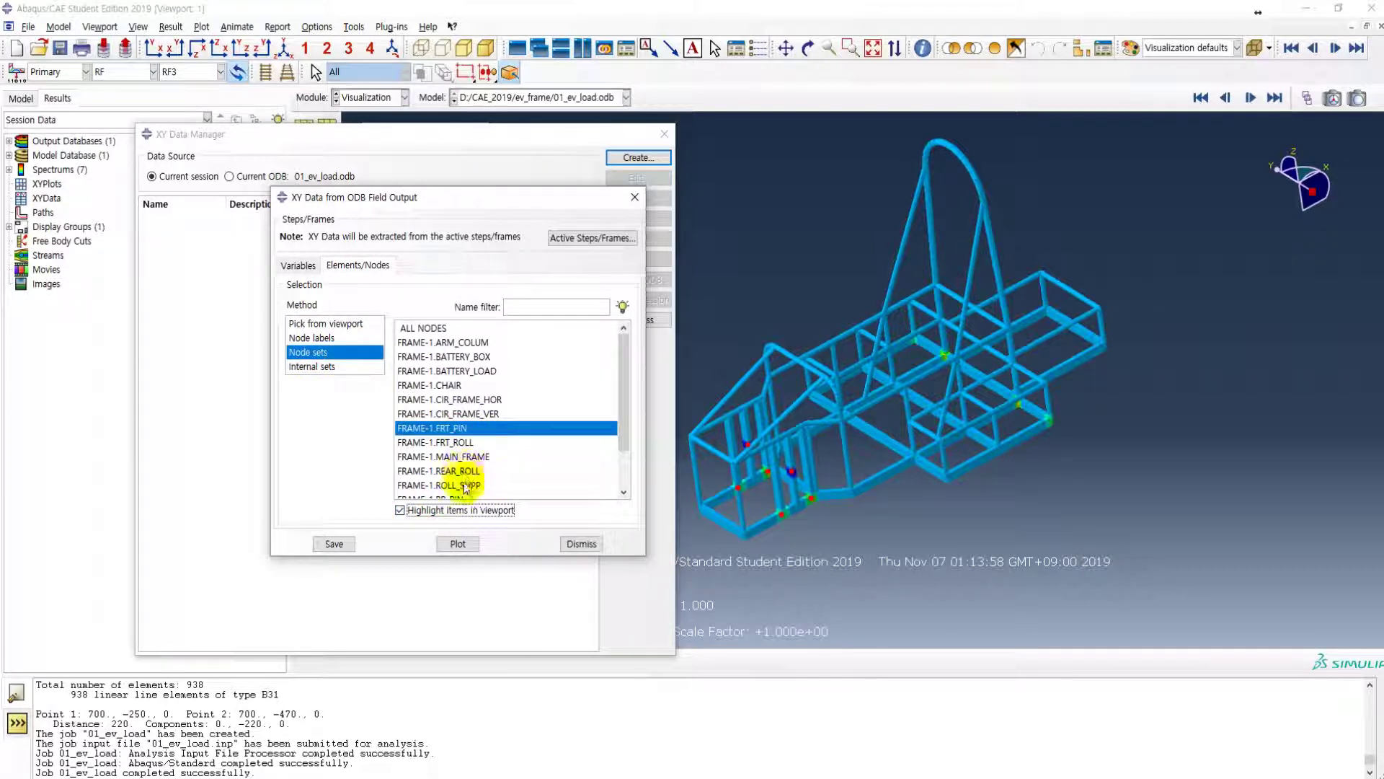
scroll(464, 470, down, 1)
ctrl+click(454, 458)
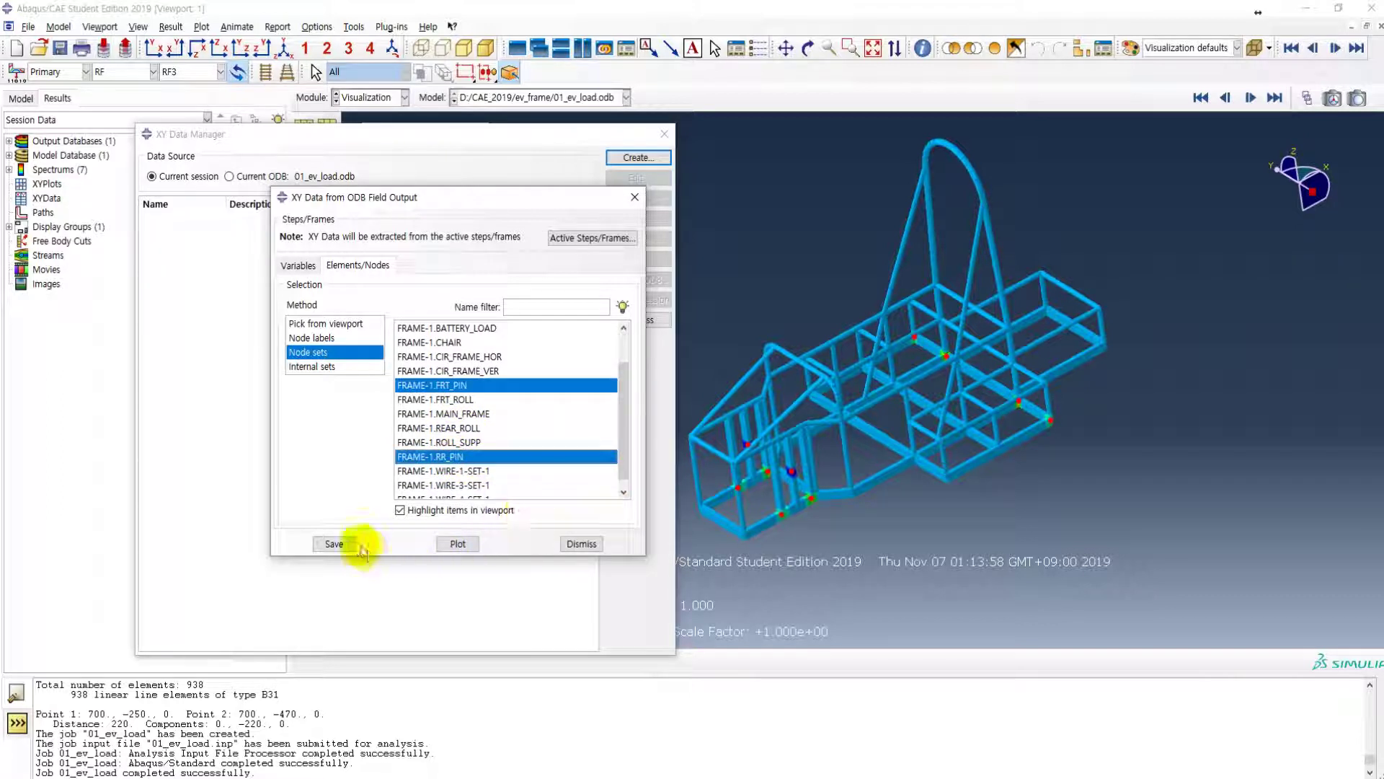
click(458, 543)
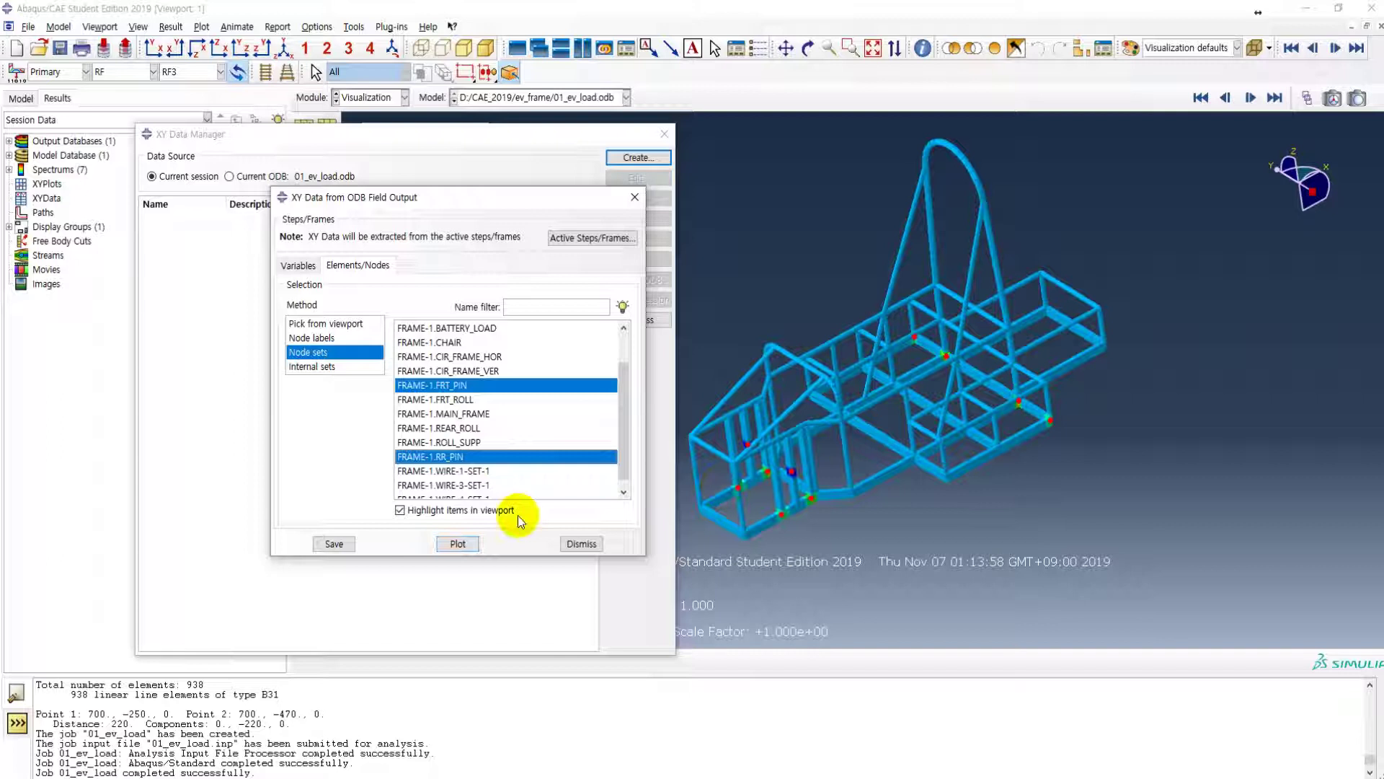
click(457, 544)
- Review the plotted RF3 curves, the extracted XY data list and the value table of node 12
drag(508, 202, 1237, 81)
drag(551, 137, 227, 157)
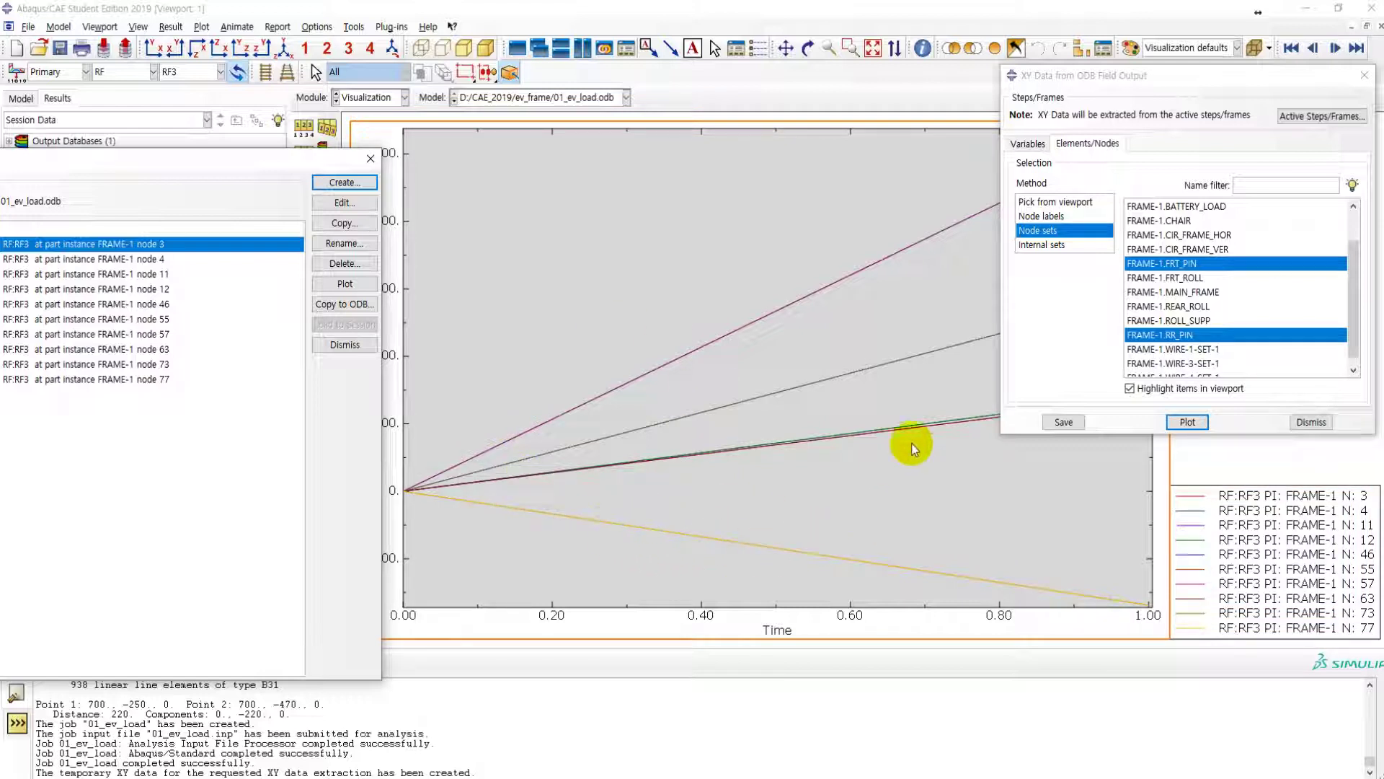
drag(253, 169, 531, 174)
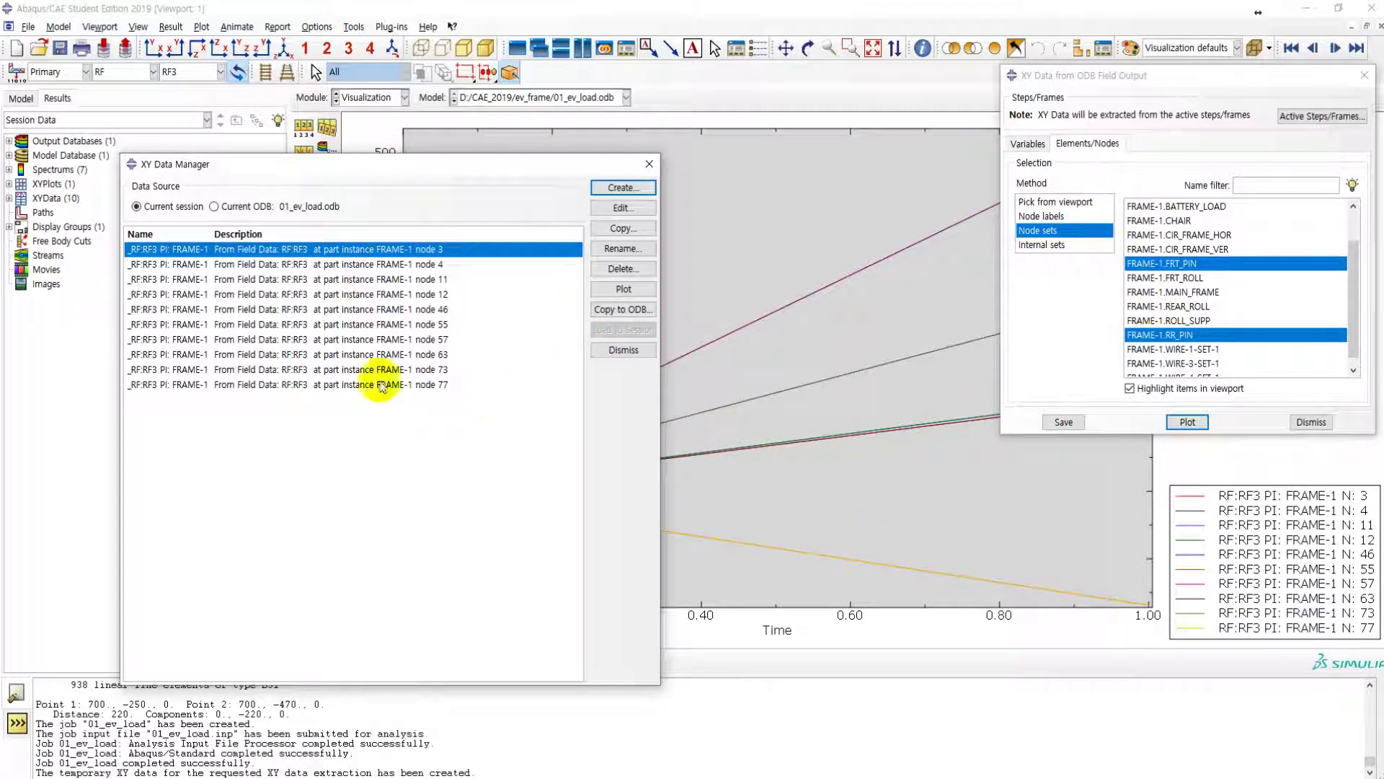
shift+click(309, 384)
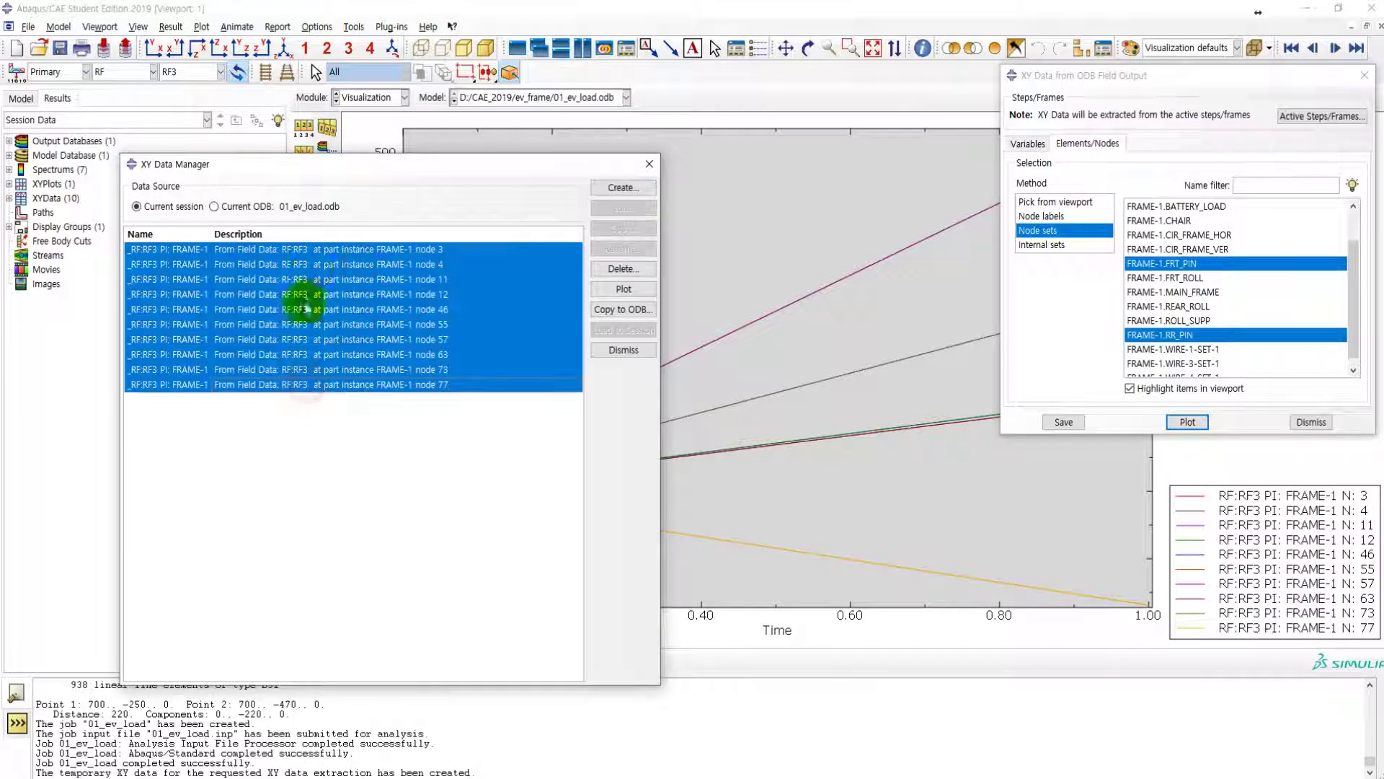
double_click(354, 295)
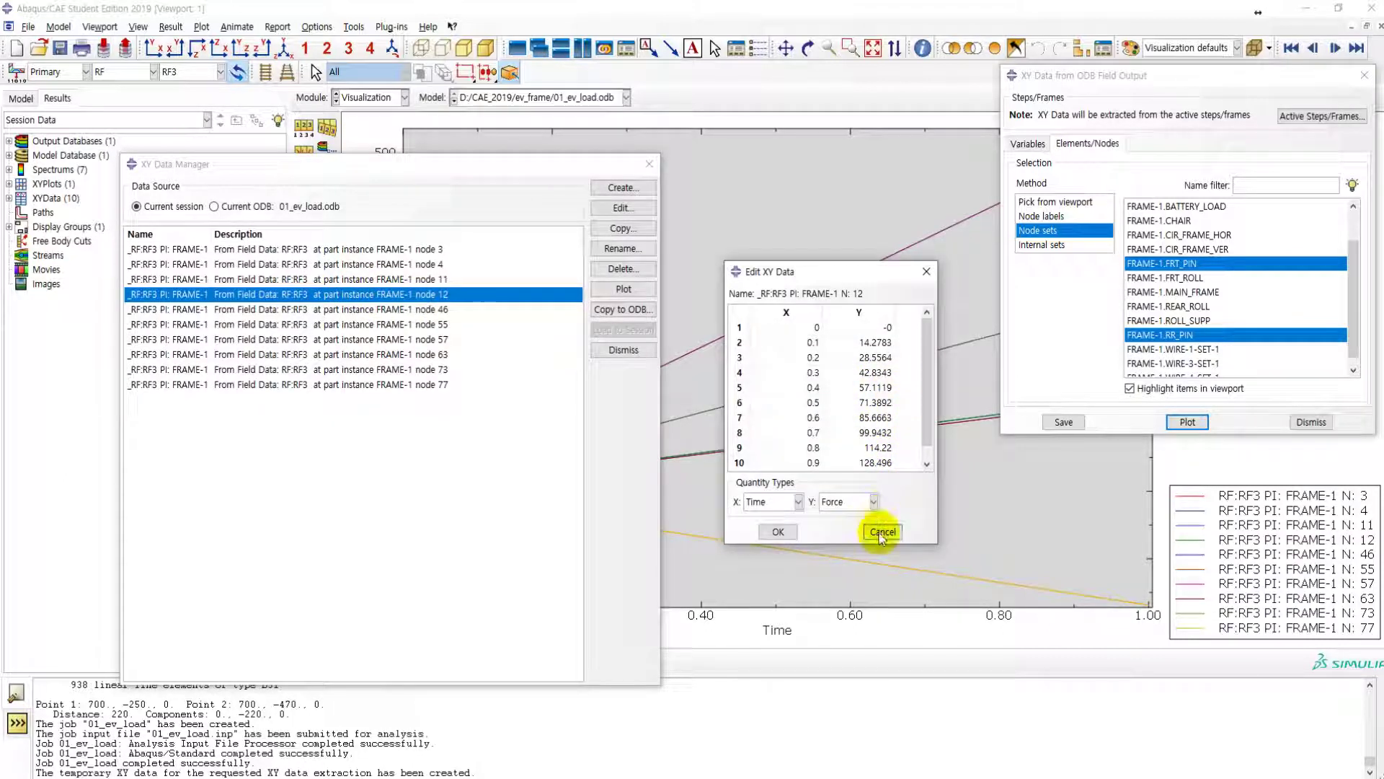
click(881, 534)
click(349, 249)
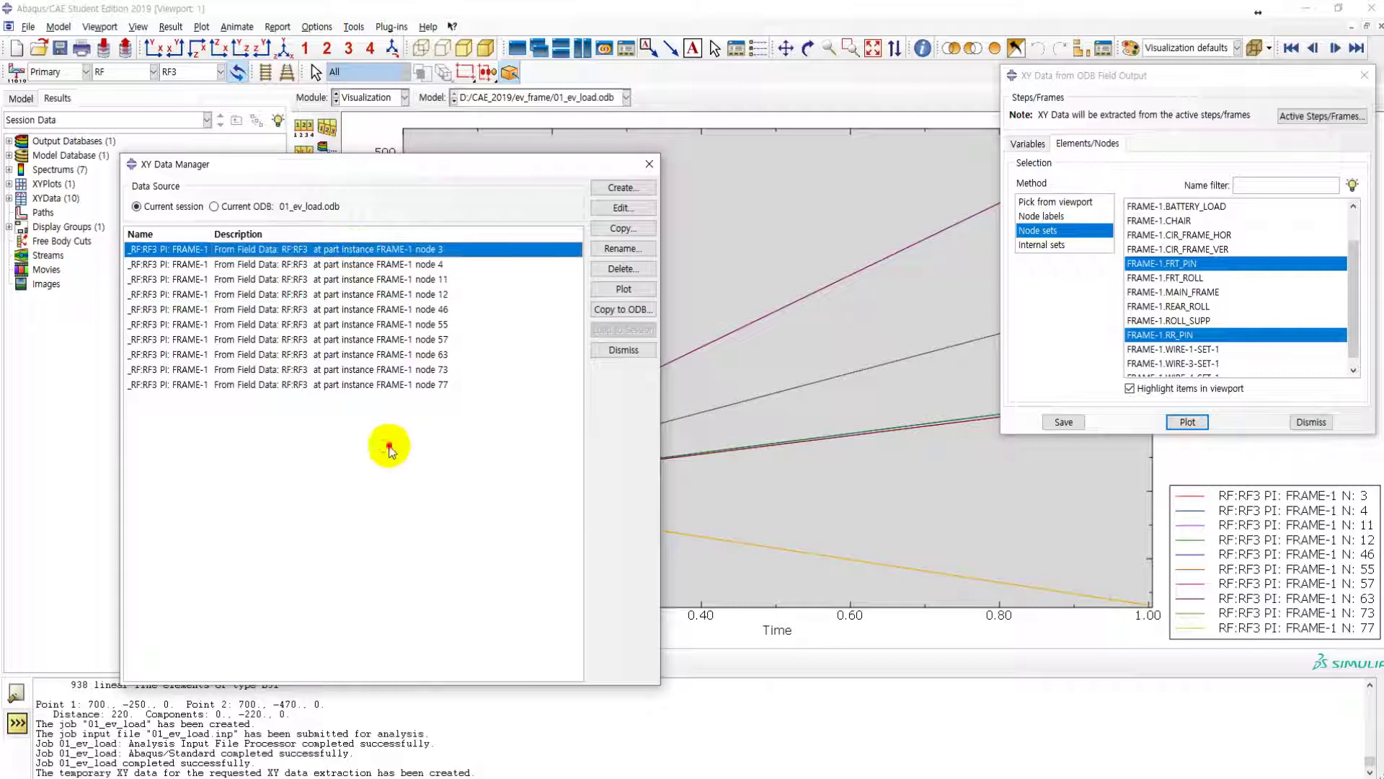
- Operate on XY data with an expression that applies sum( ) to all ten extracted RF3 node curves
click(621, 187)
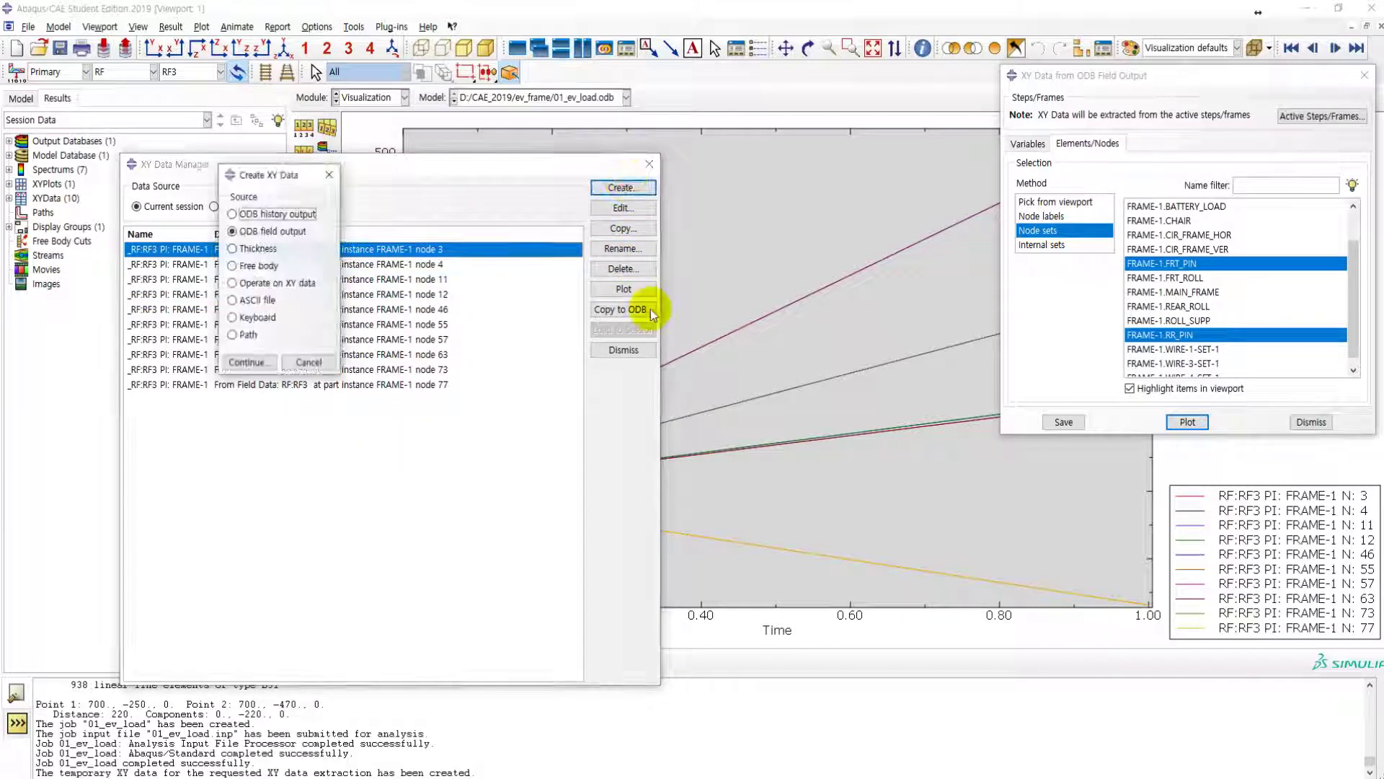
click(256, 288)
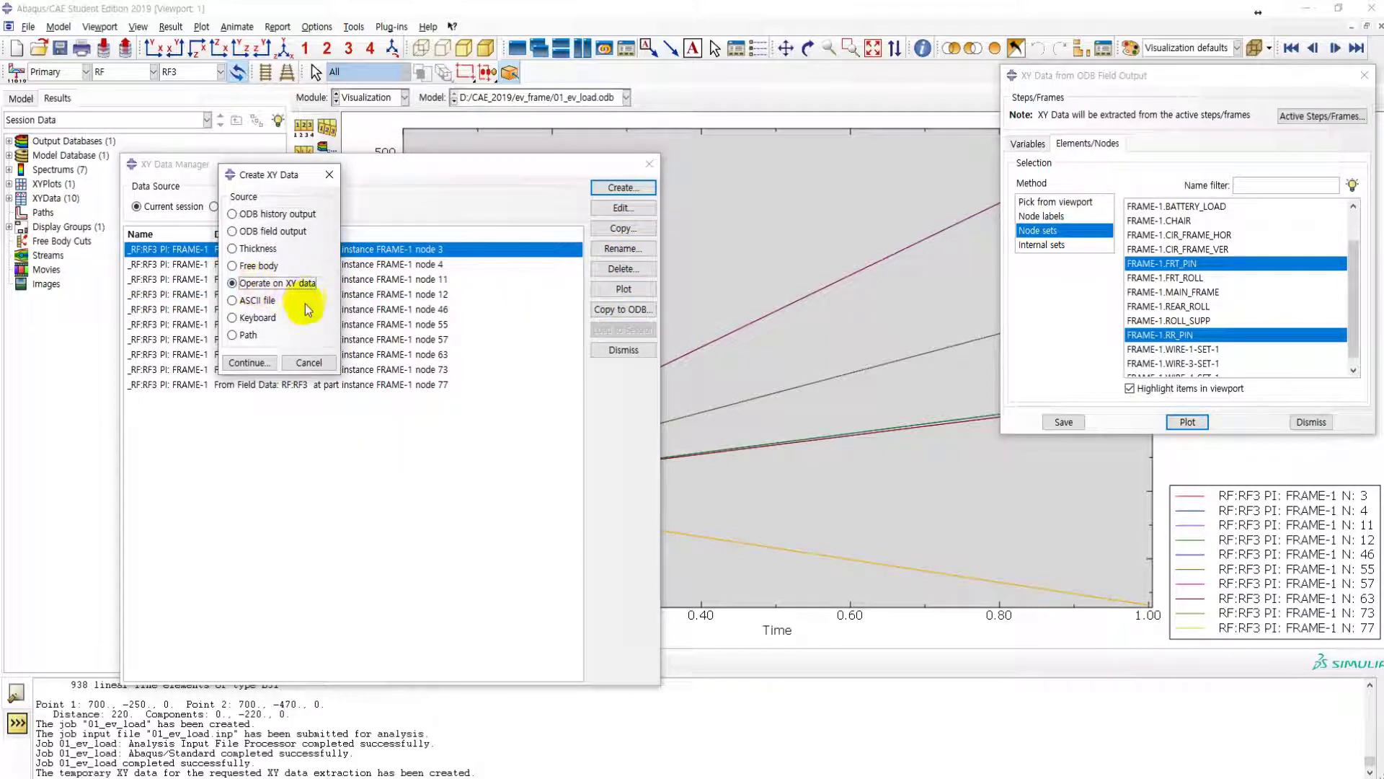
click(251, 362)
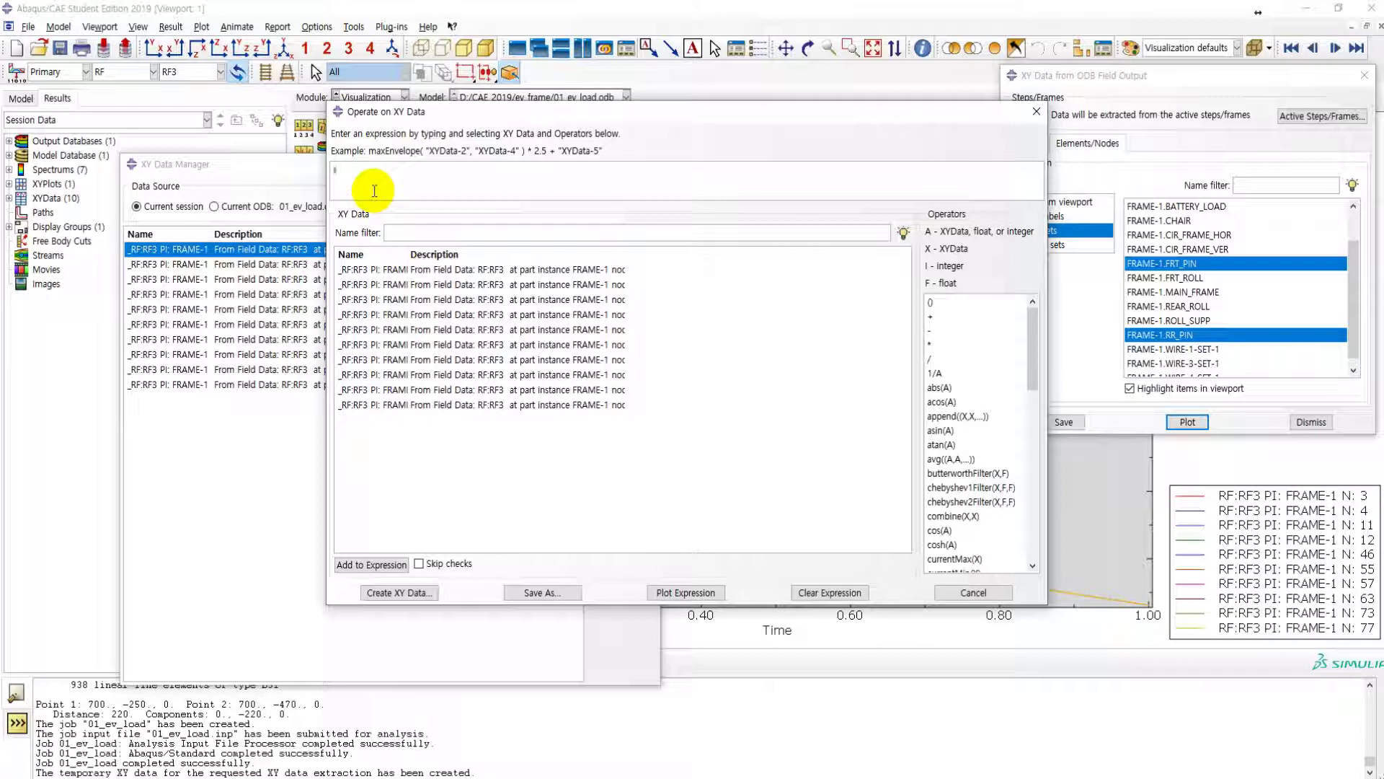
text(sum()
drag(392, 271, 402, 405)
click(377, 564)
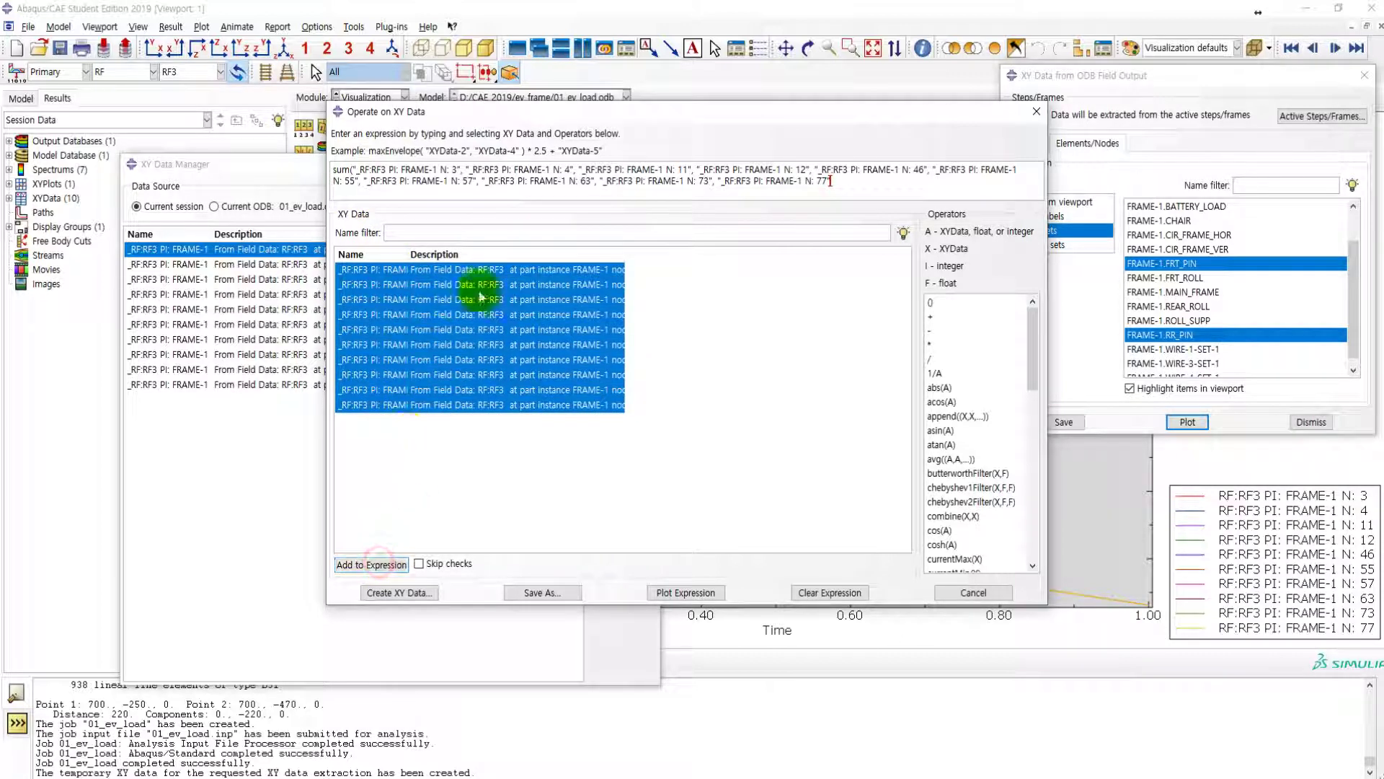
text())
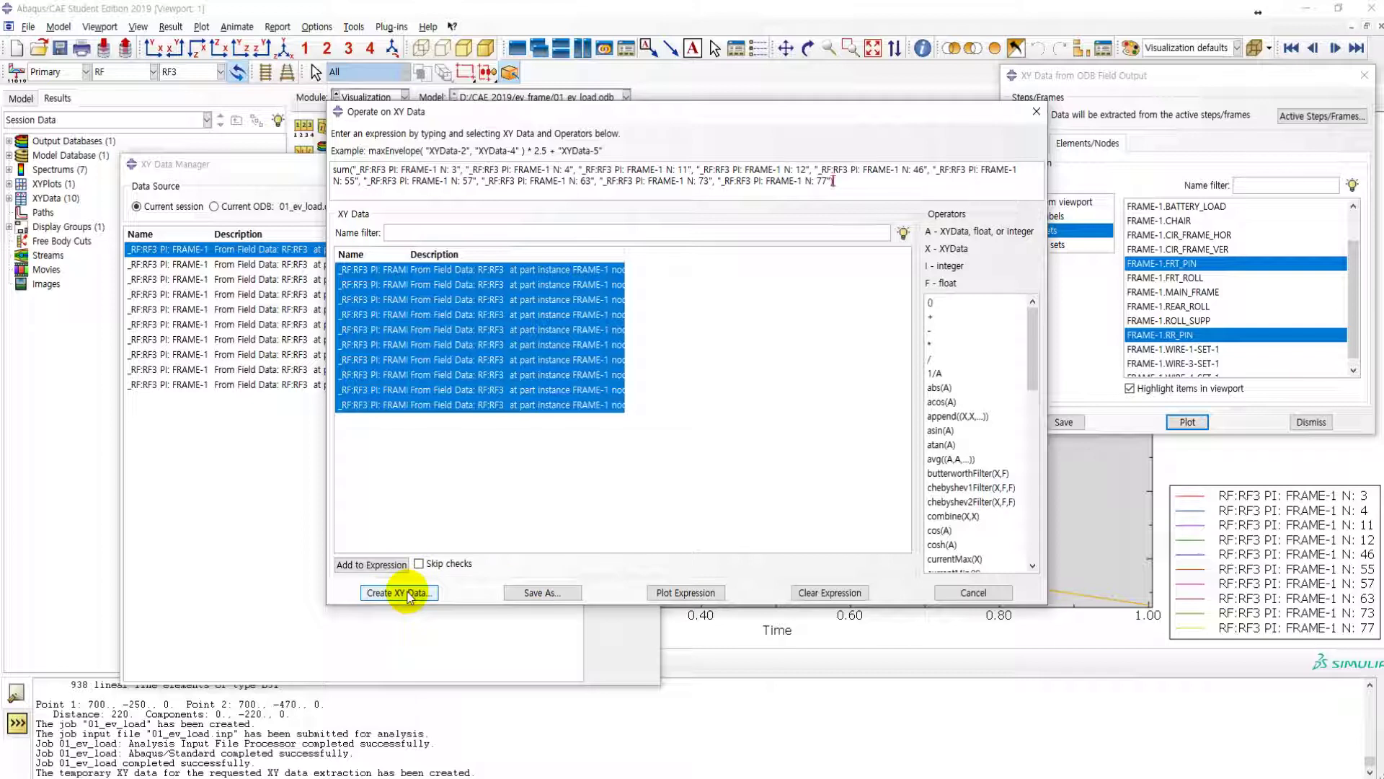
- Save the summed RF3 expression as XY data named rf3_total
click(399, 593)
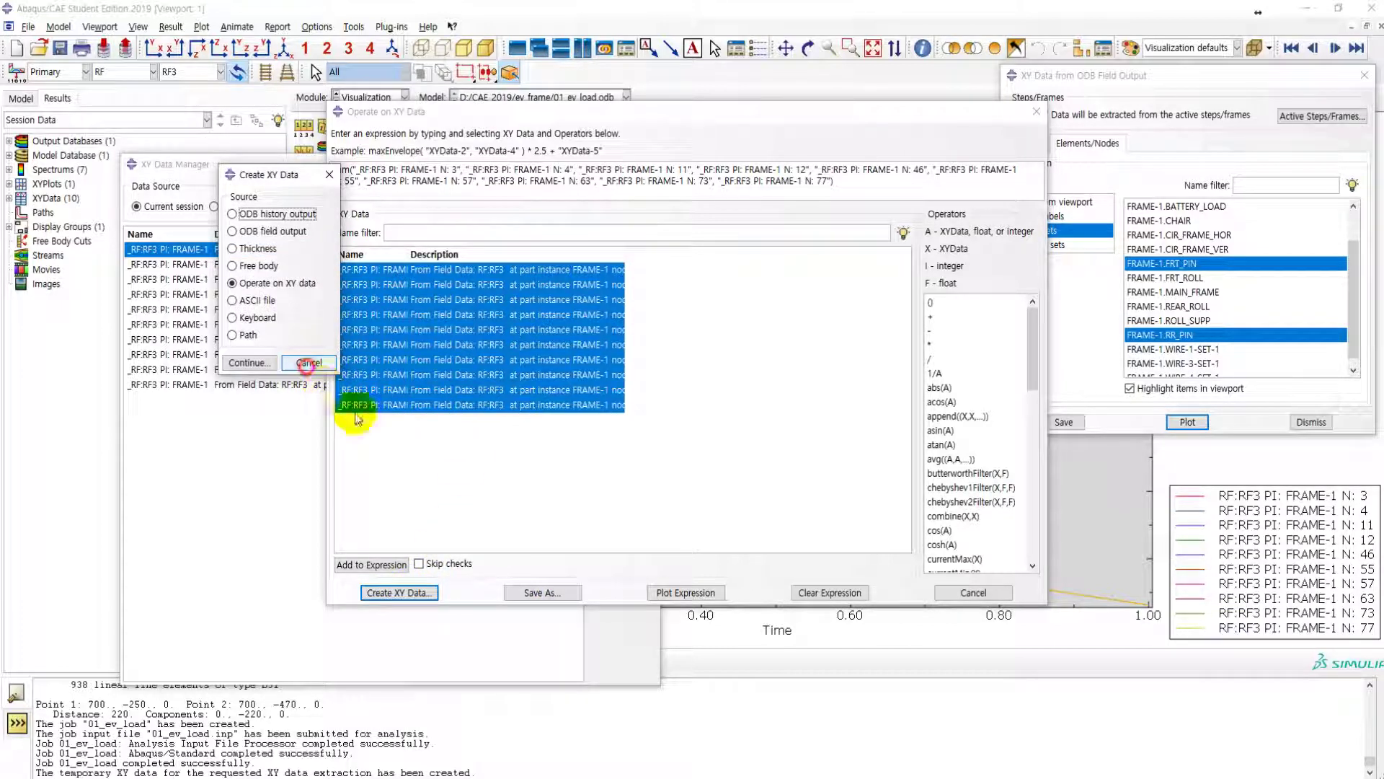
click(328, 377)
click(526, 592)
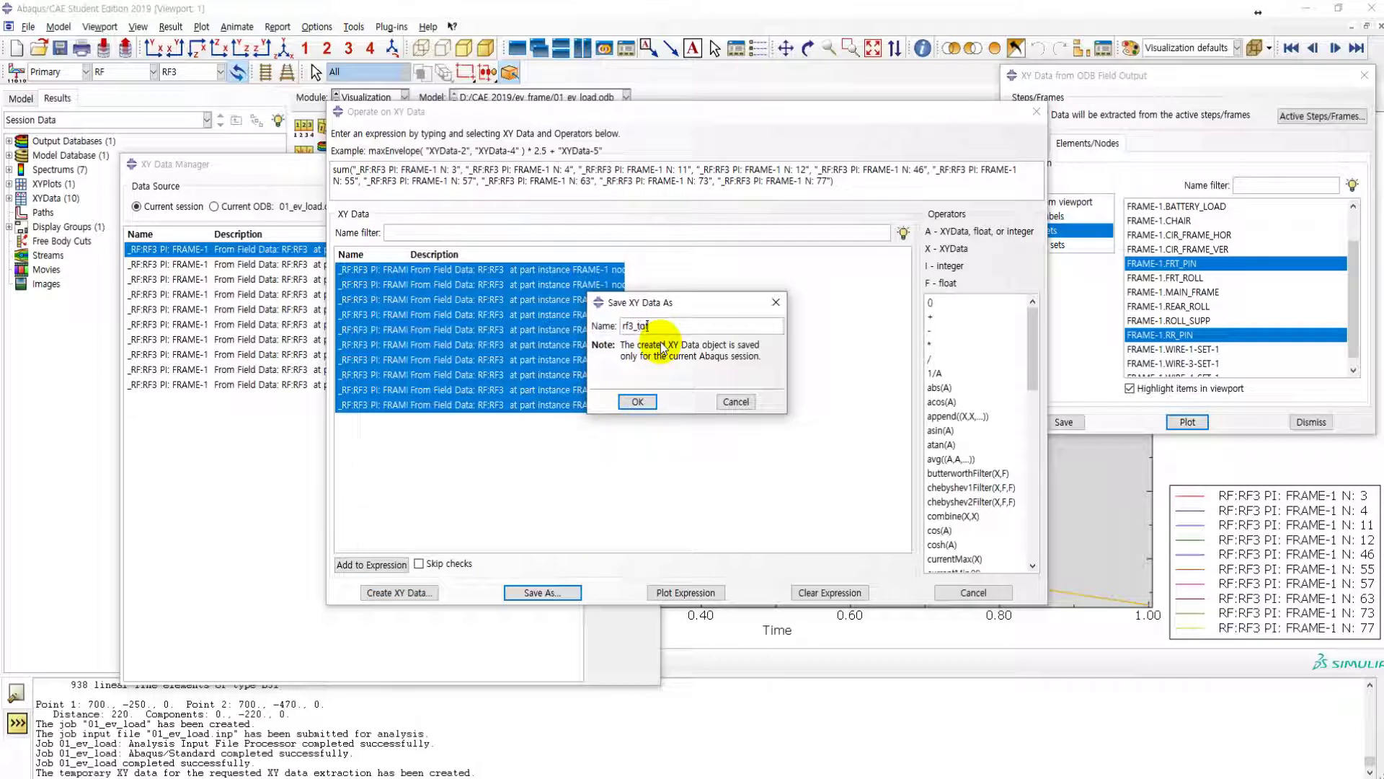
text(rf3_total)
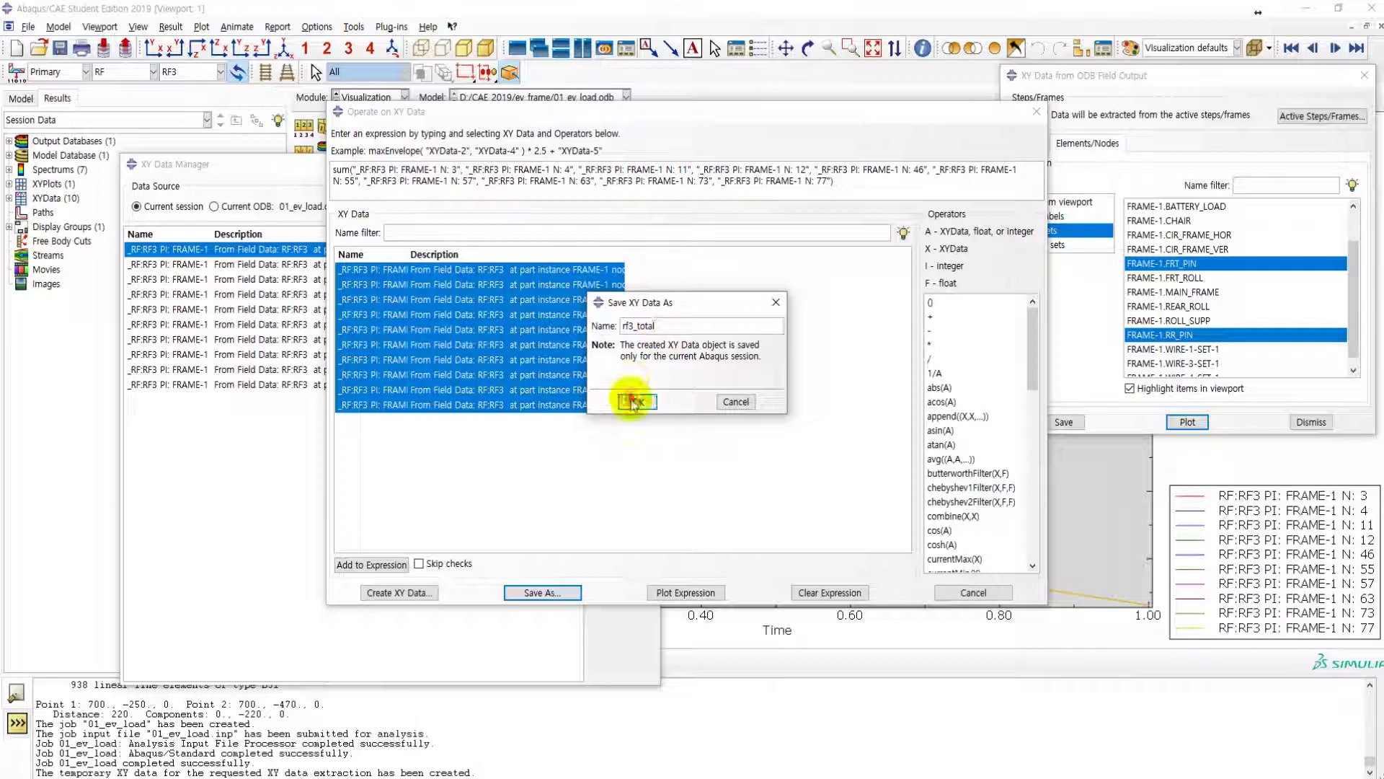
click(637, 402)
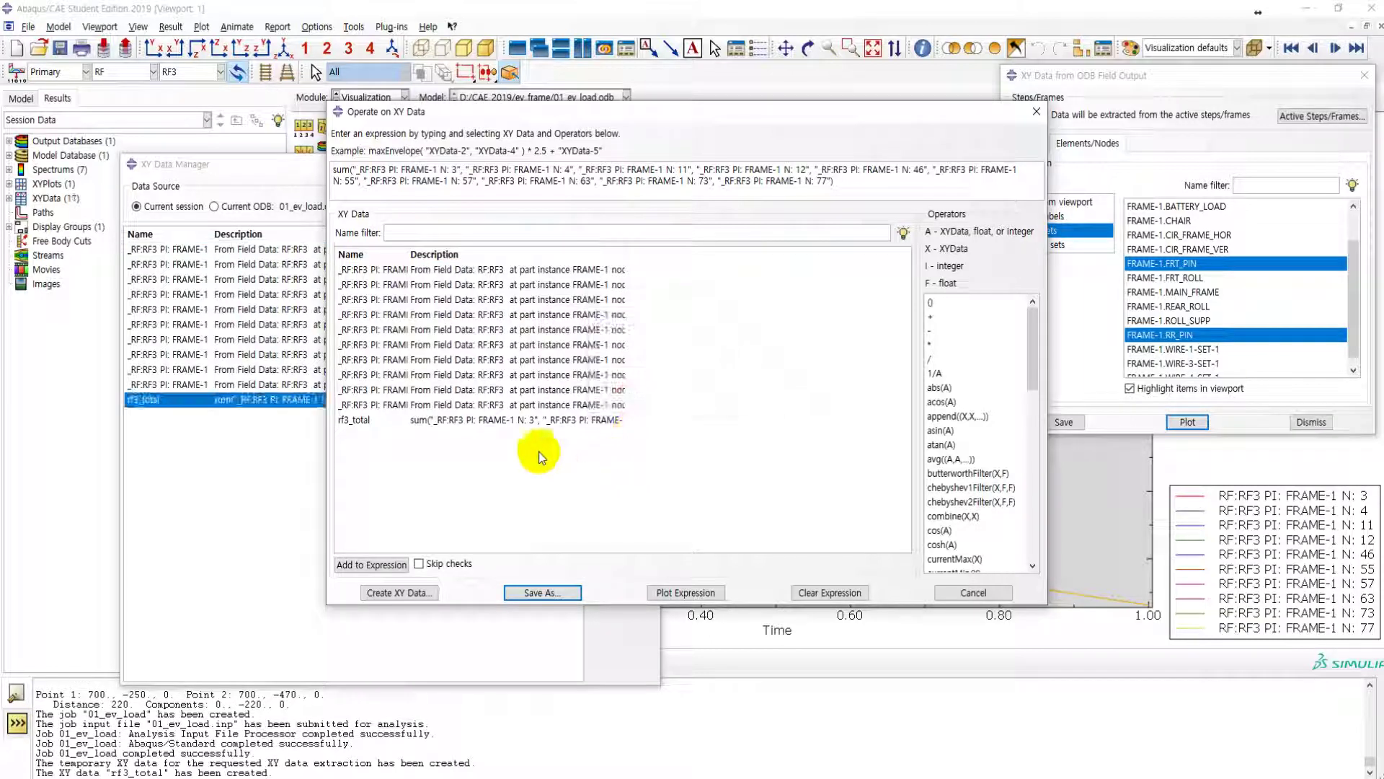
- Plot the rf3_total curve and close the field output extraction and Operate on XY Data dialogs
click(252, 406)
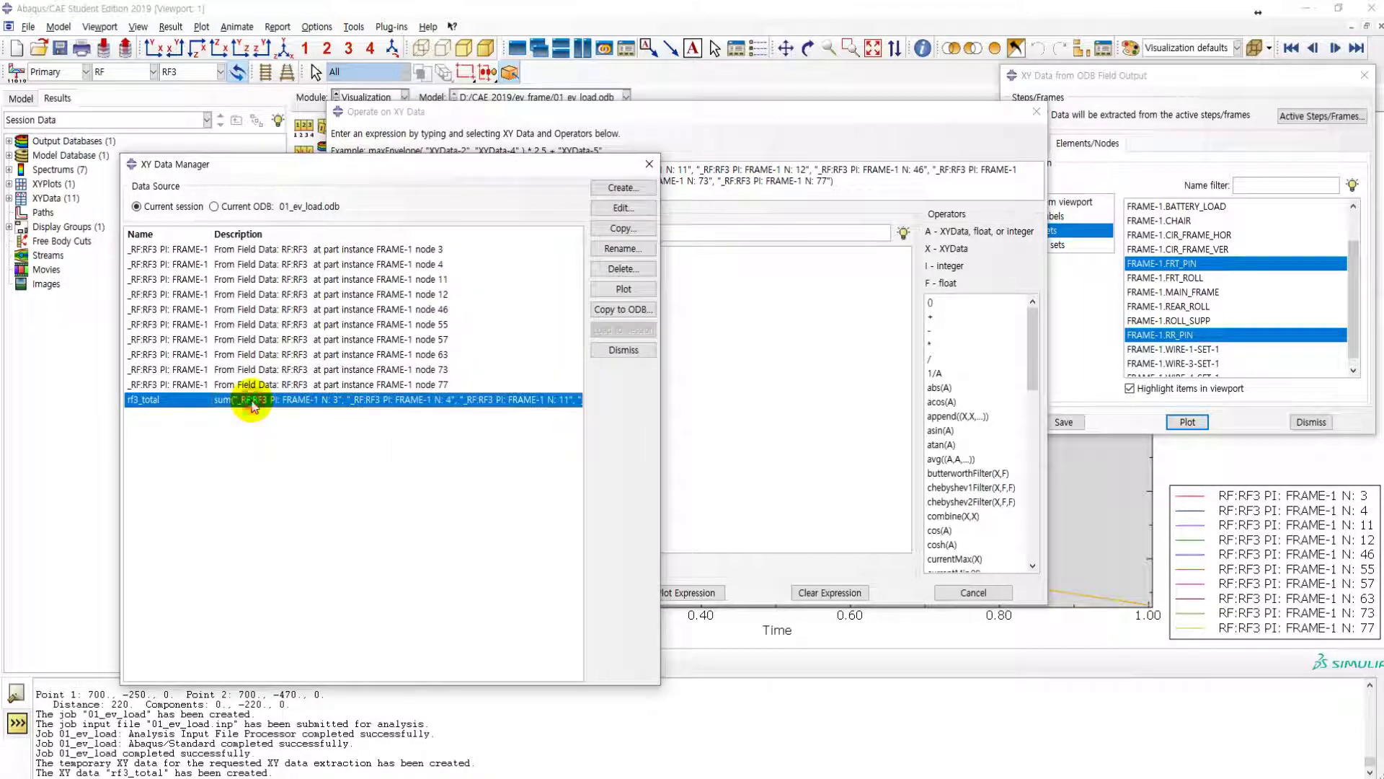
click(623, 290)
drag(1000, 113, 1151, 574)
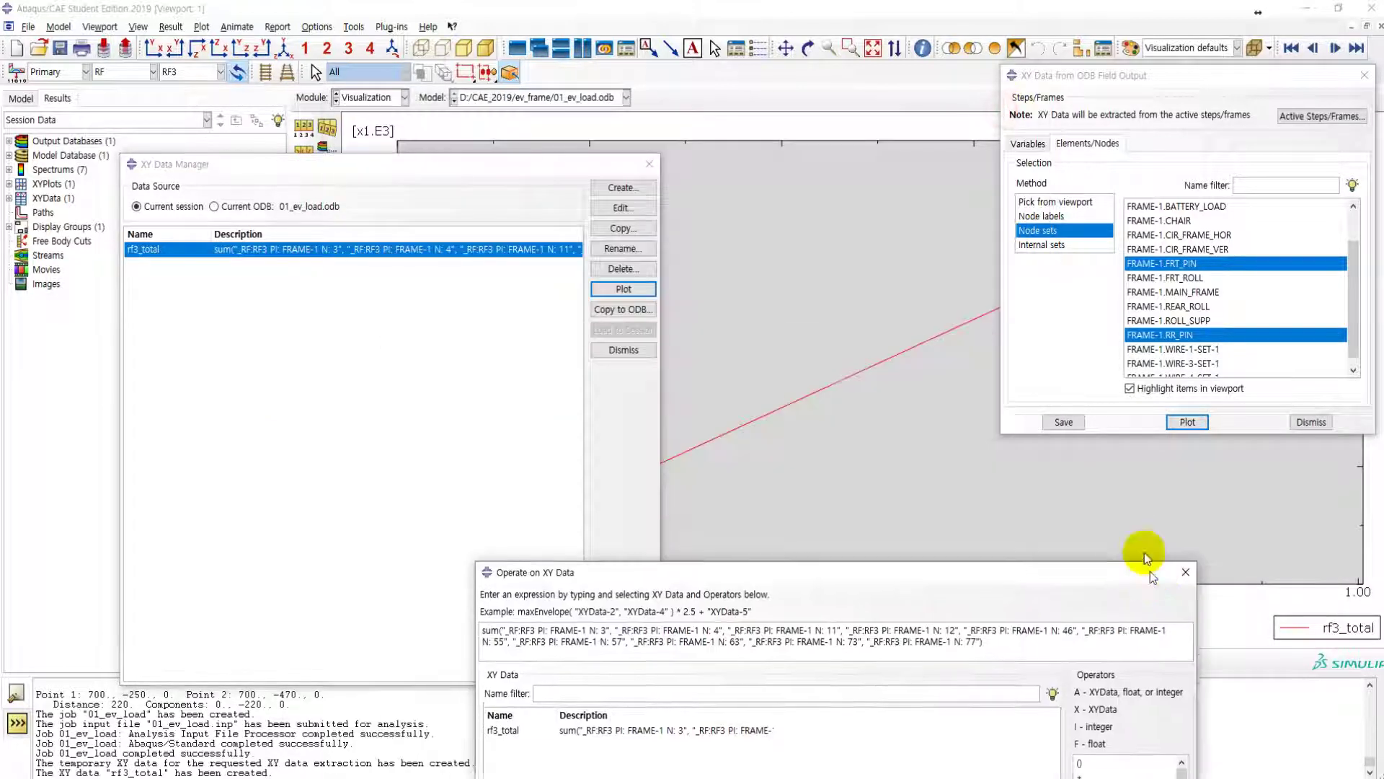
click(1365, 75)
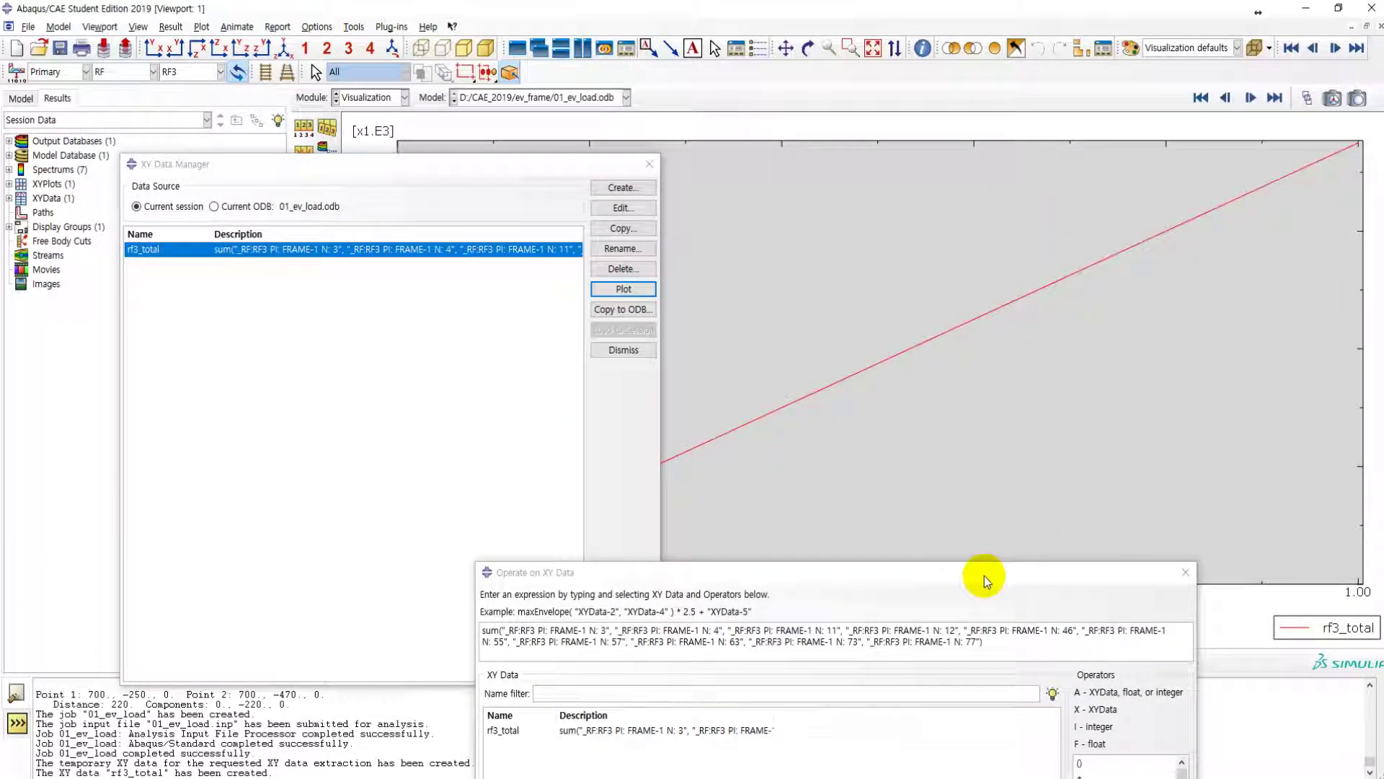
drag(984, 576, 1152, 189)
click(1300, 191)
- Move the XY Data Manager aside and inspect the rf3_total force value at time 1 in its data table
drag(531, 167, 1081, 130)
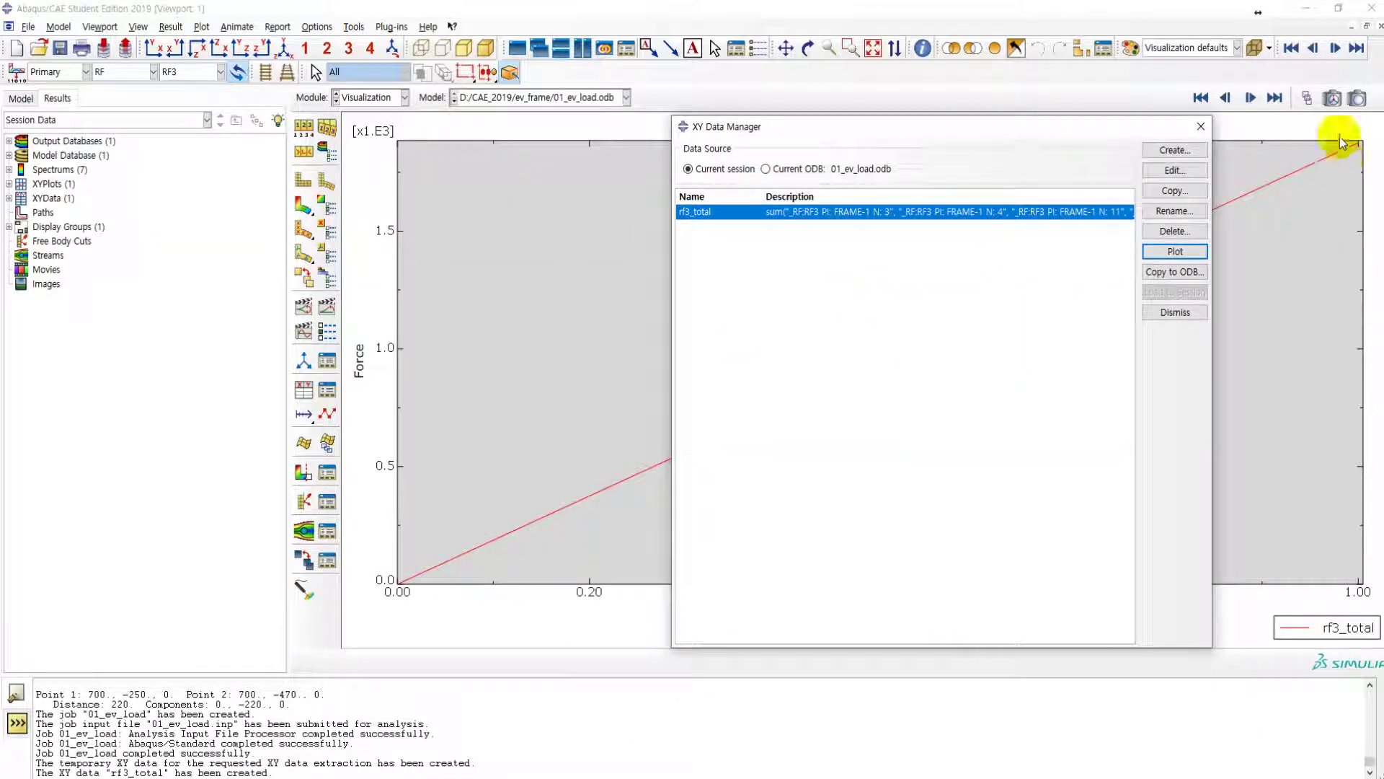
double_click(1061, 217)
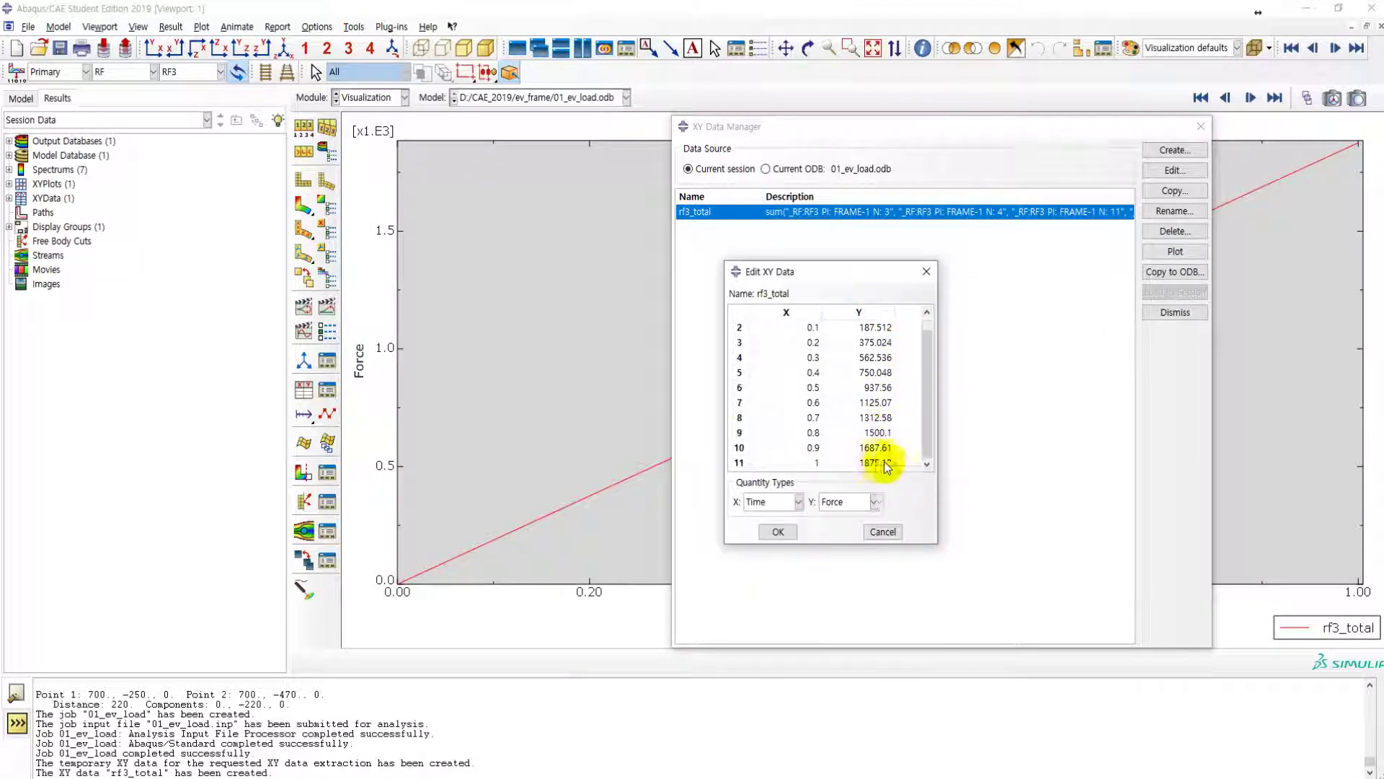
double_click(875, 464)
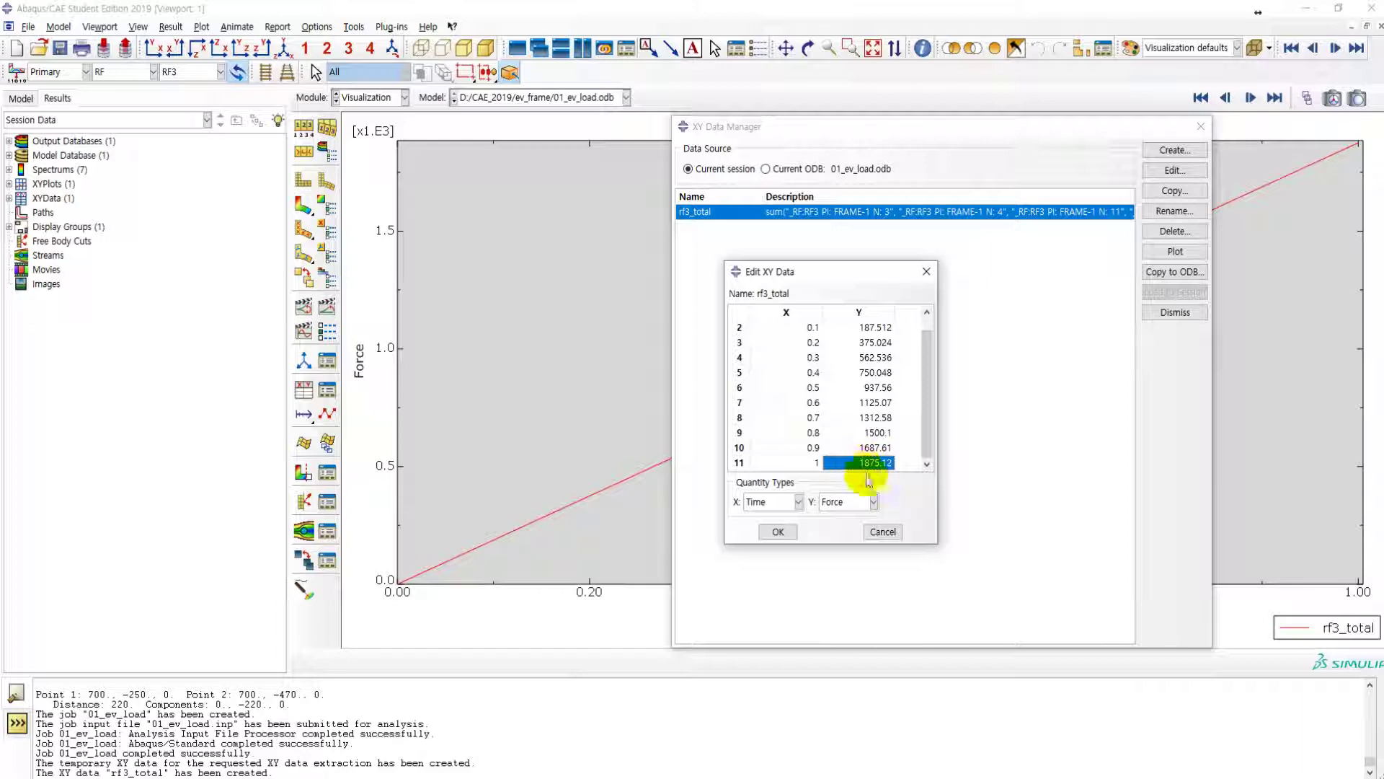
- Switch to 3D_car_frame.pdf in Adobe Acrobat and go to page 36 to examine the frame's self-weight calculation
key(alt+Tab)
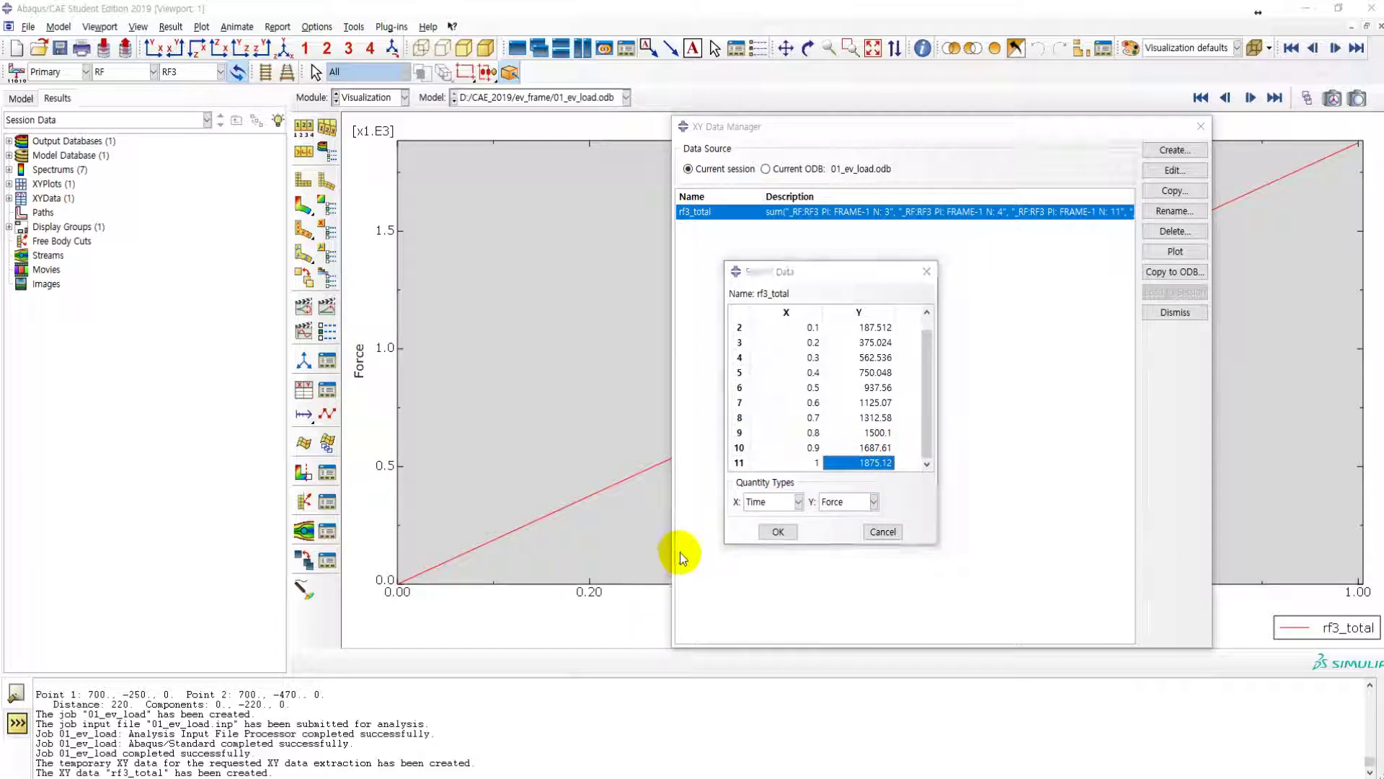
scroll(651, 461, down, 1)
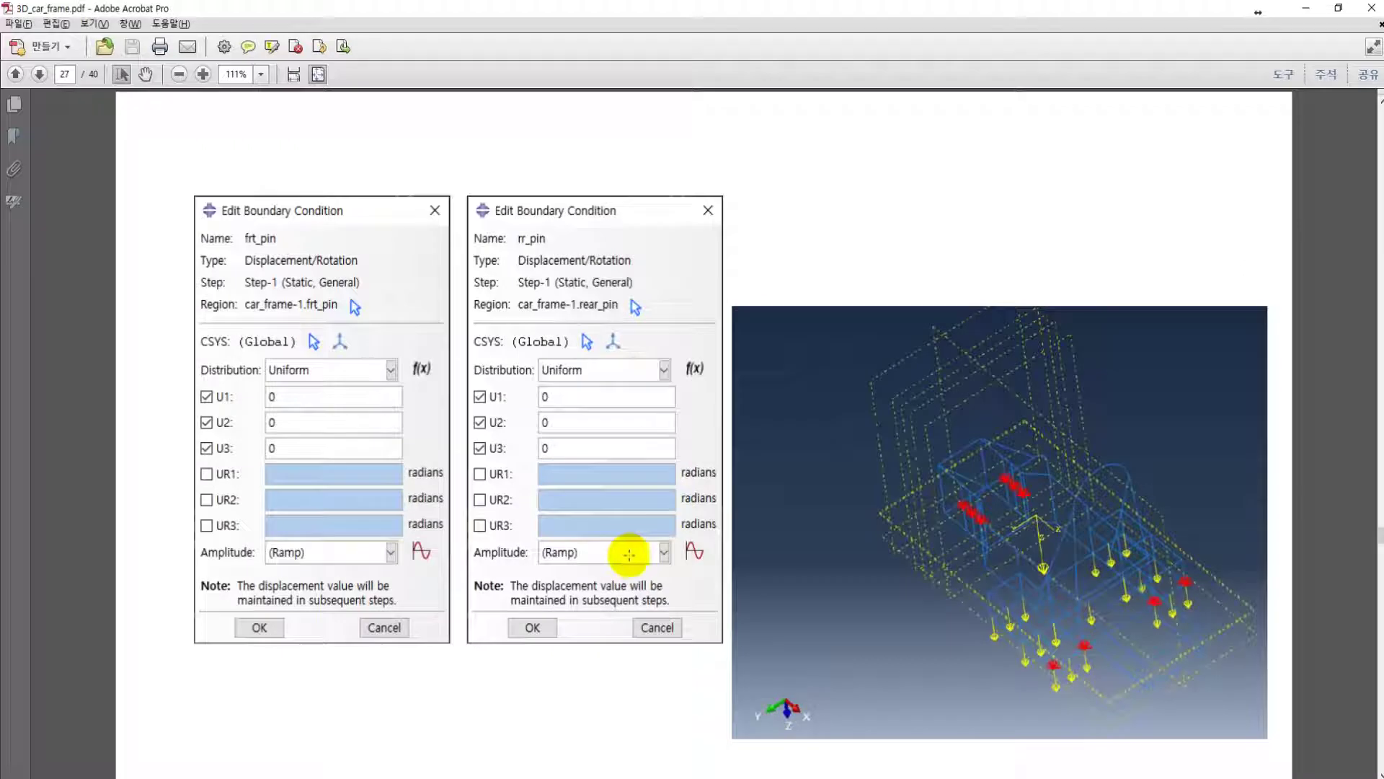
scroll(683, 499, down, 3)
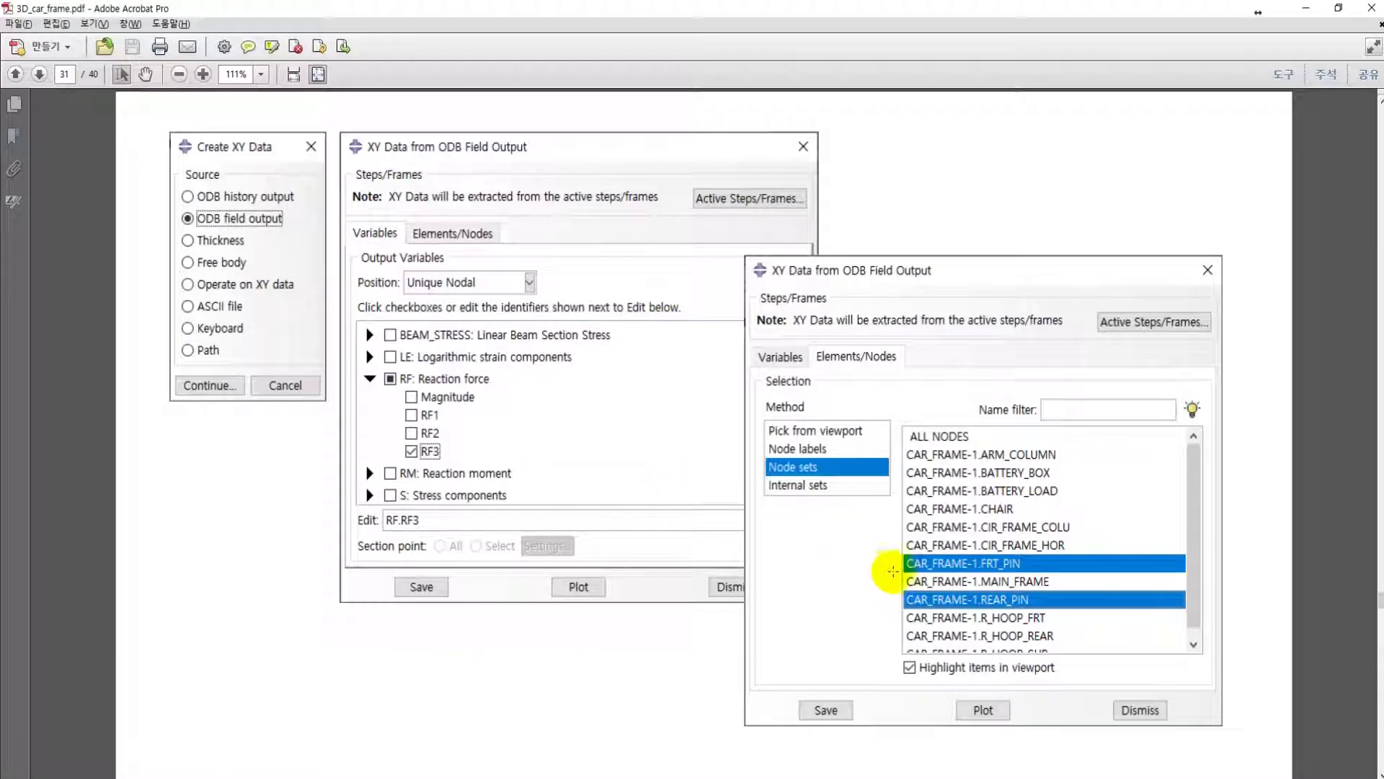
scroll(634, 501, down, 1)
scroll(793, 547, down, 1)
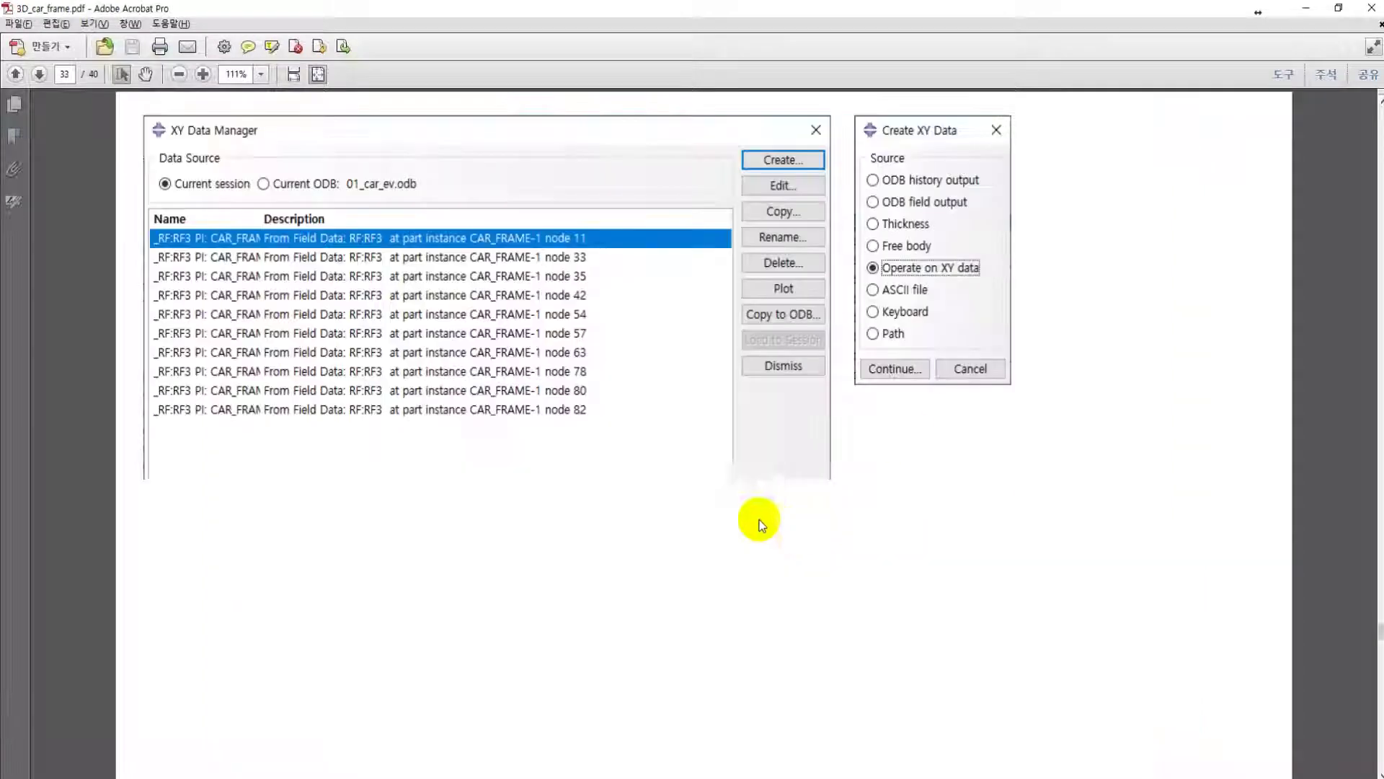
scroll(779, 439, down, 1)
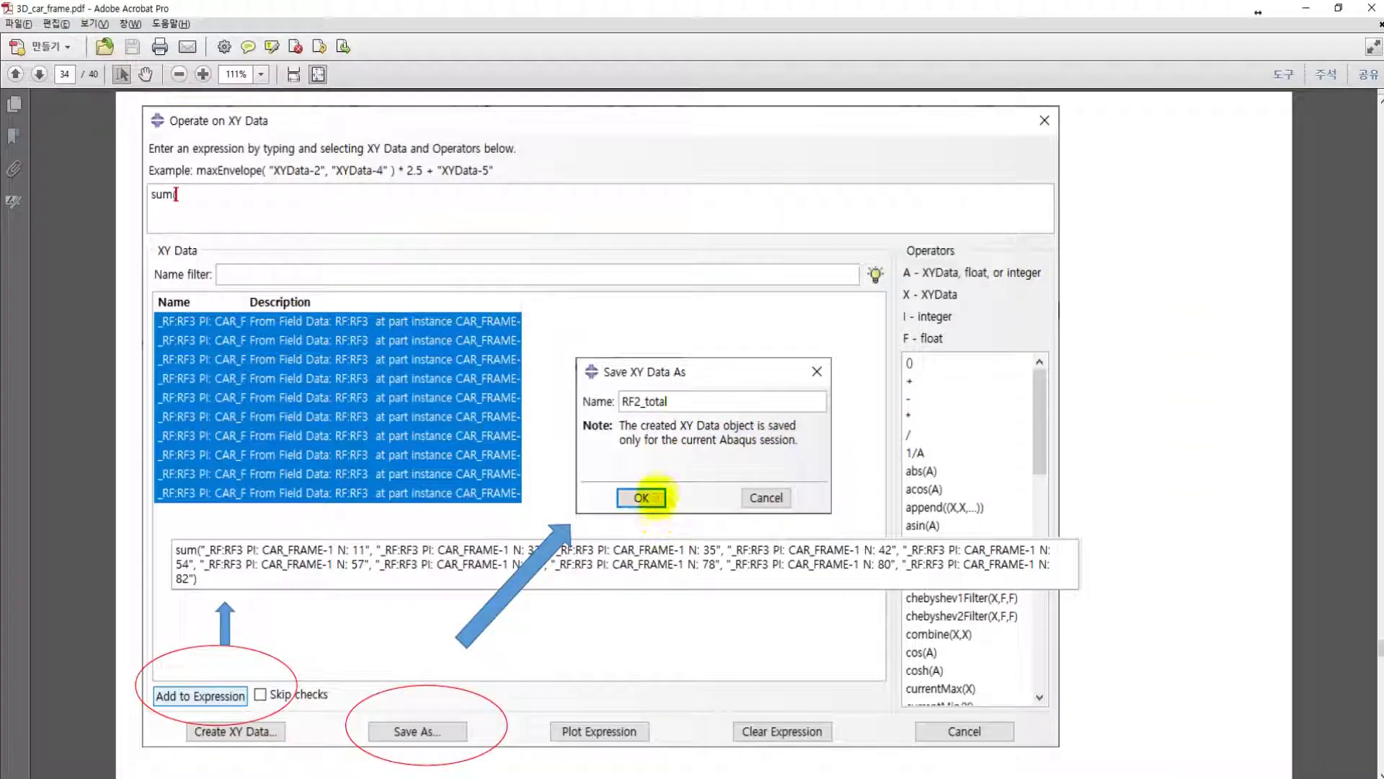
scroll(648, 488, down, 1)
scroll(651, 488, down, 1)
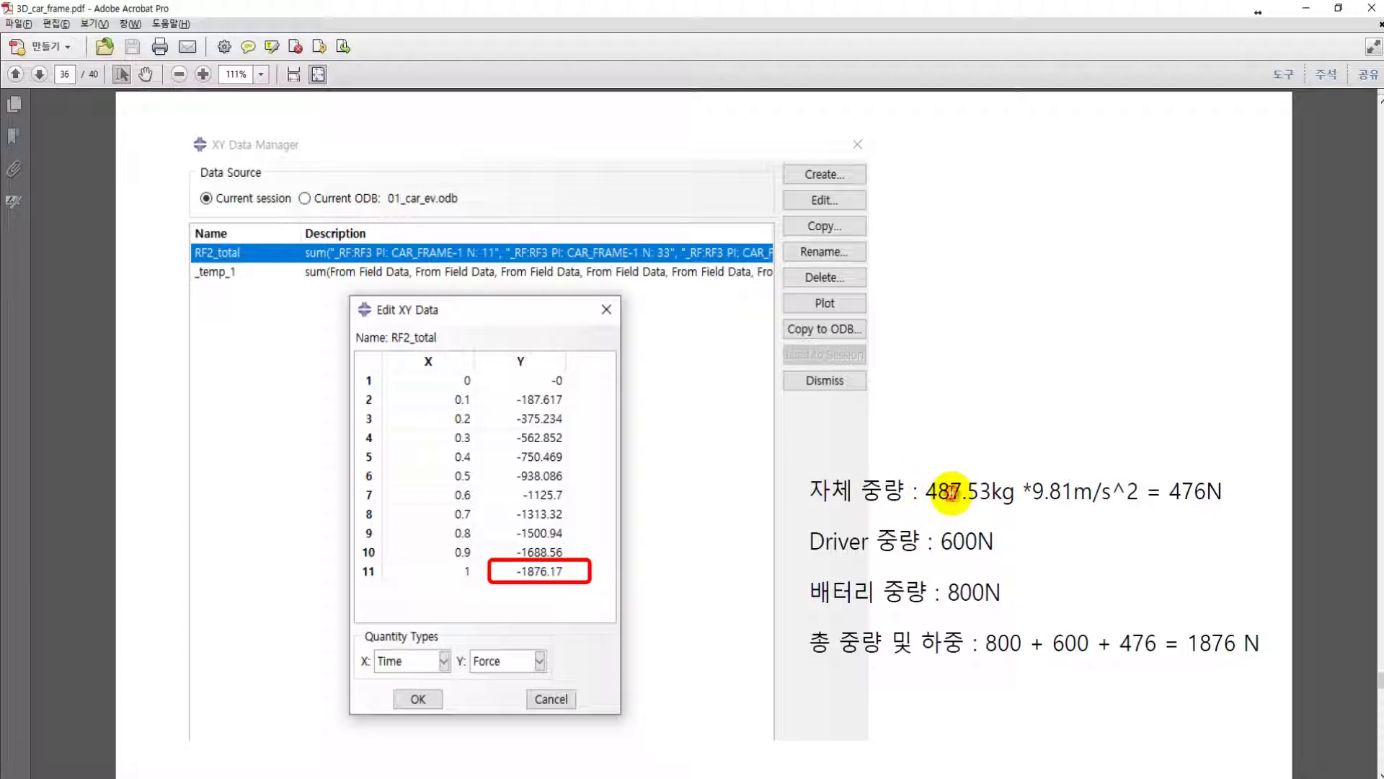
drag(923, 493, 952, 497)
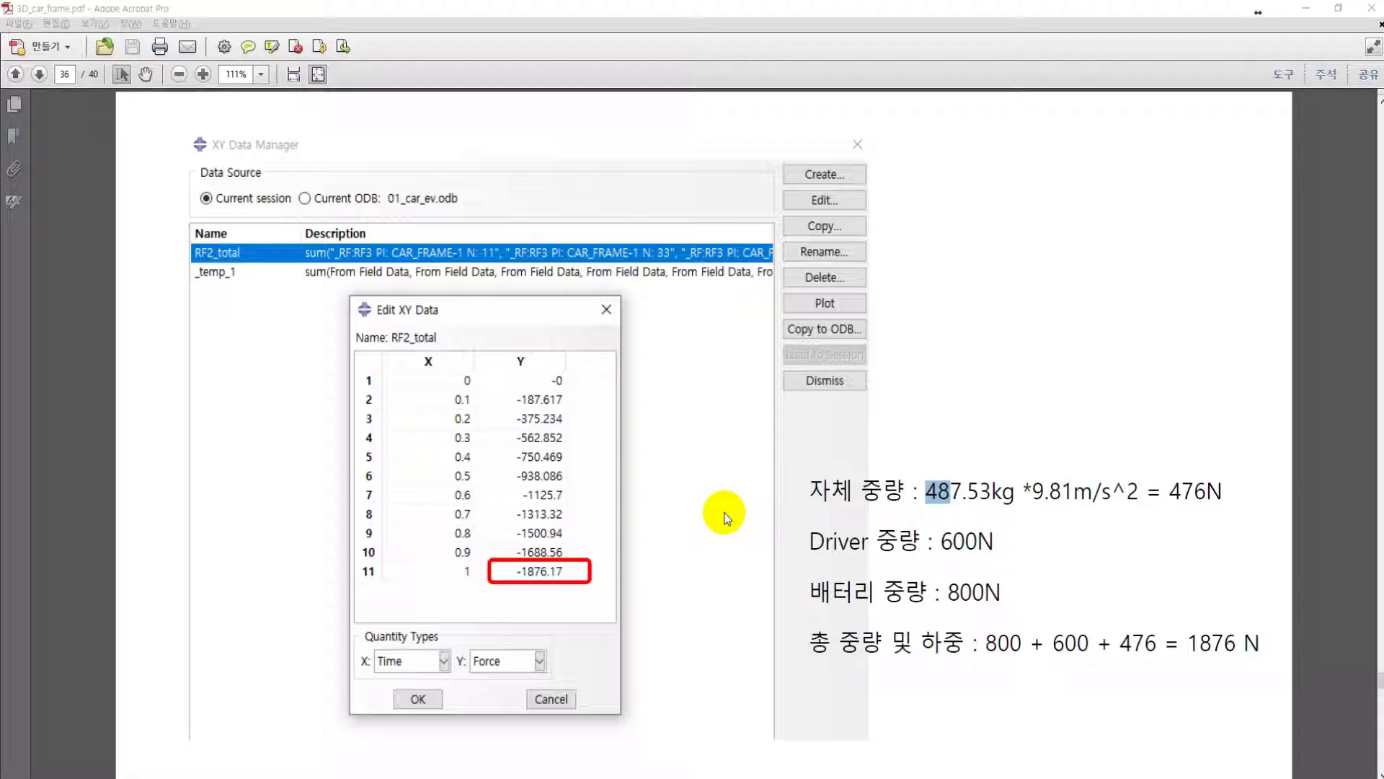
- Switch back to Abaqus/CAE and find the frame's mass properties in the message log
key(alt+Tab)
click(142, 716)
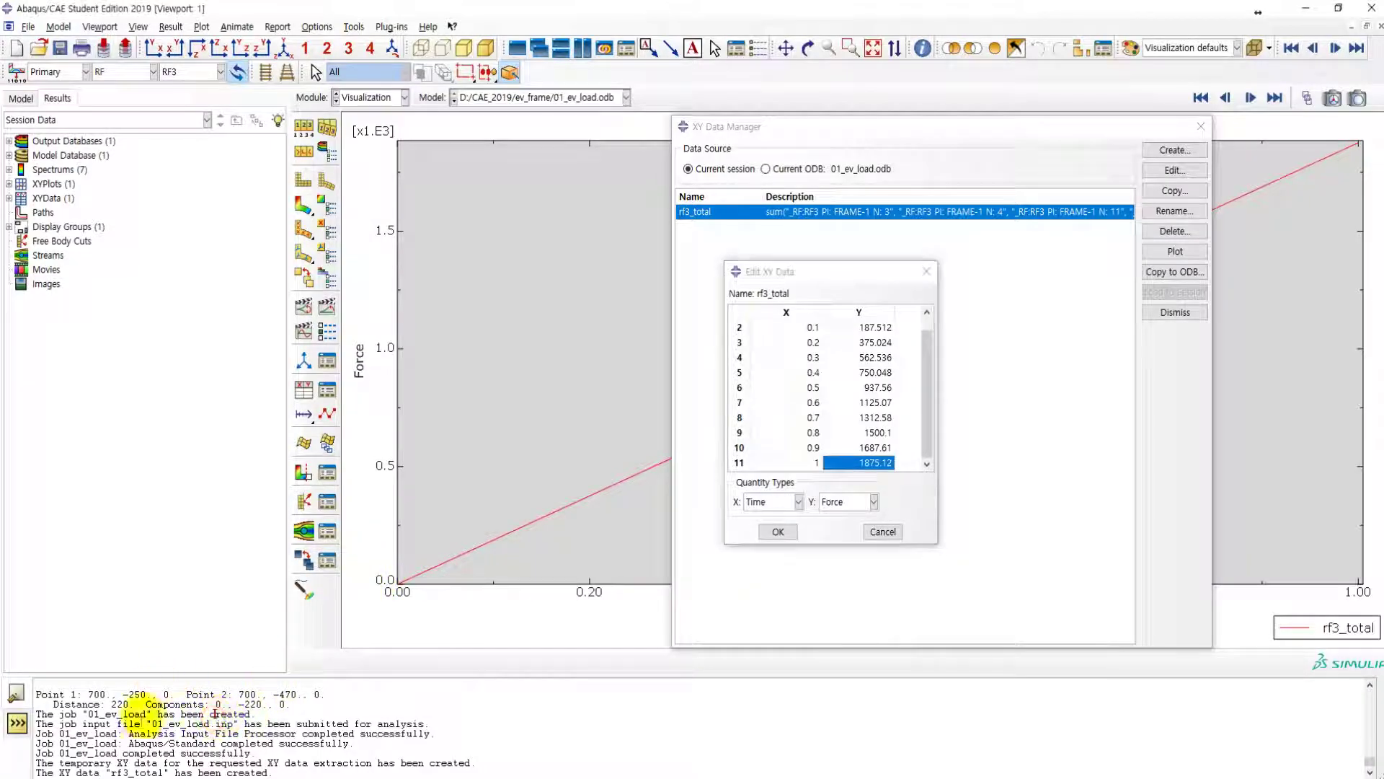
scroll(142, 727, up, 2)
scroll(140, 735, up, 5)
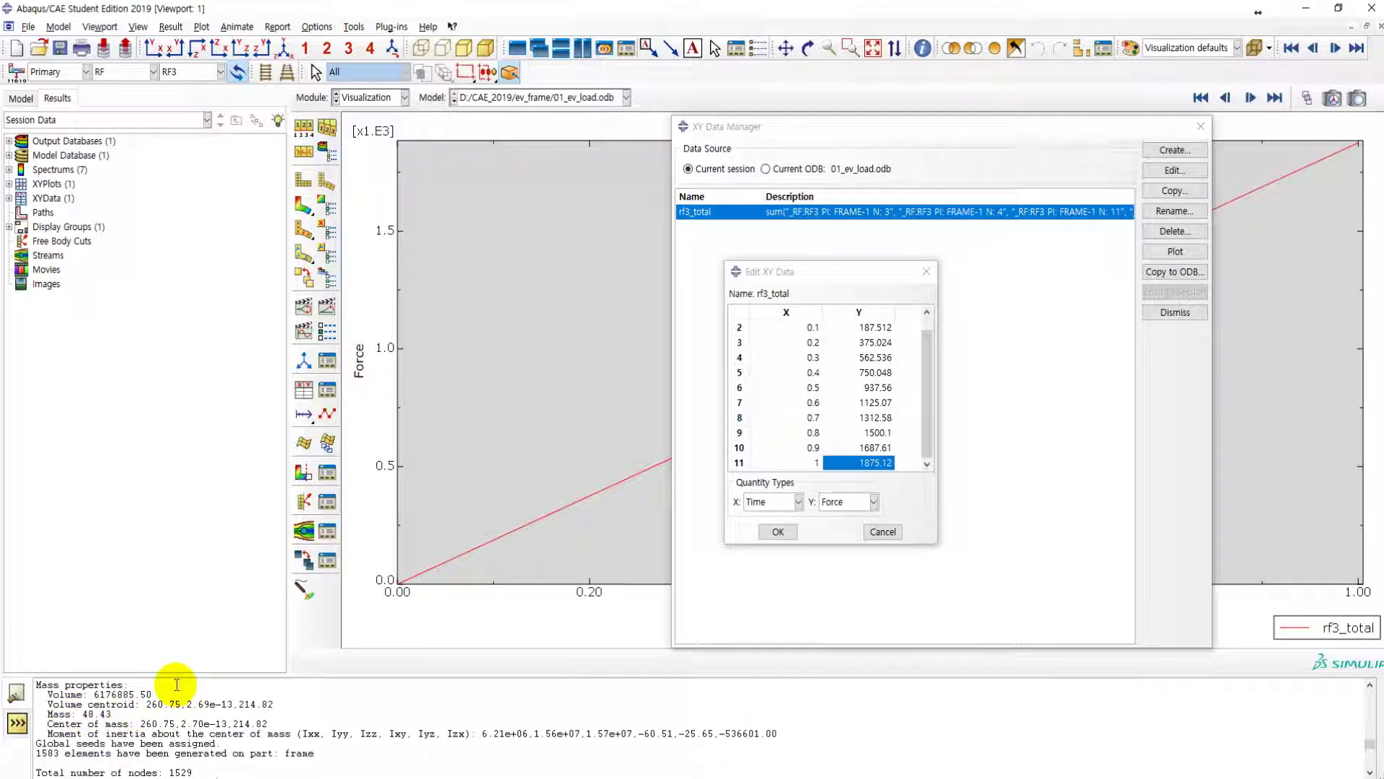
- Return to the PDF, highlight the driver weight, battery weight and total load on page 36, and minimize Acrobat
key(alt+Tab)
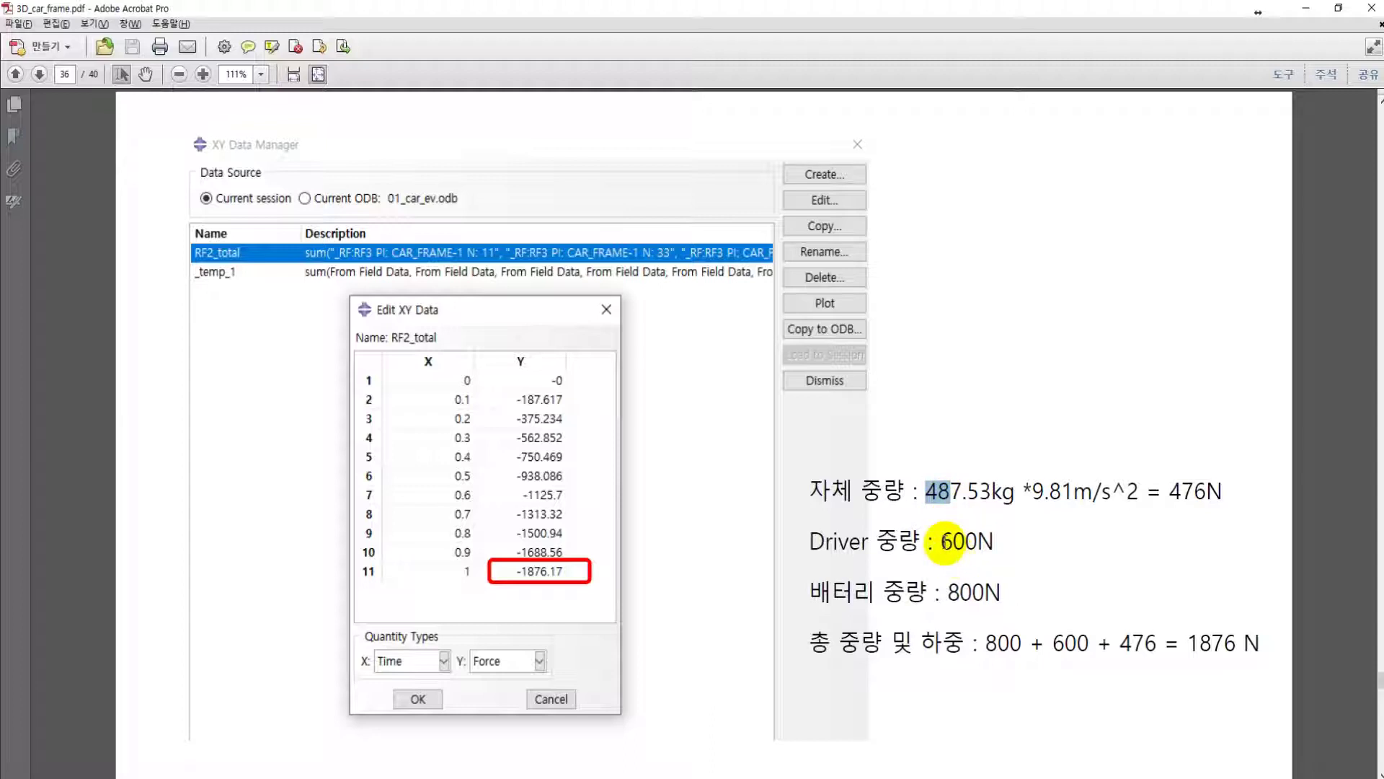
drag(941, 540, 964, 541)
drag(947, 592, 972, 592)
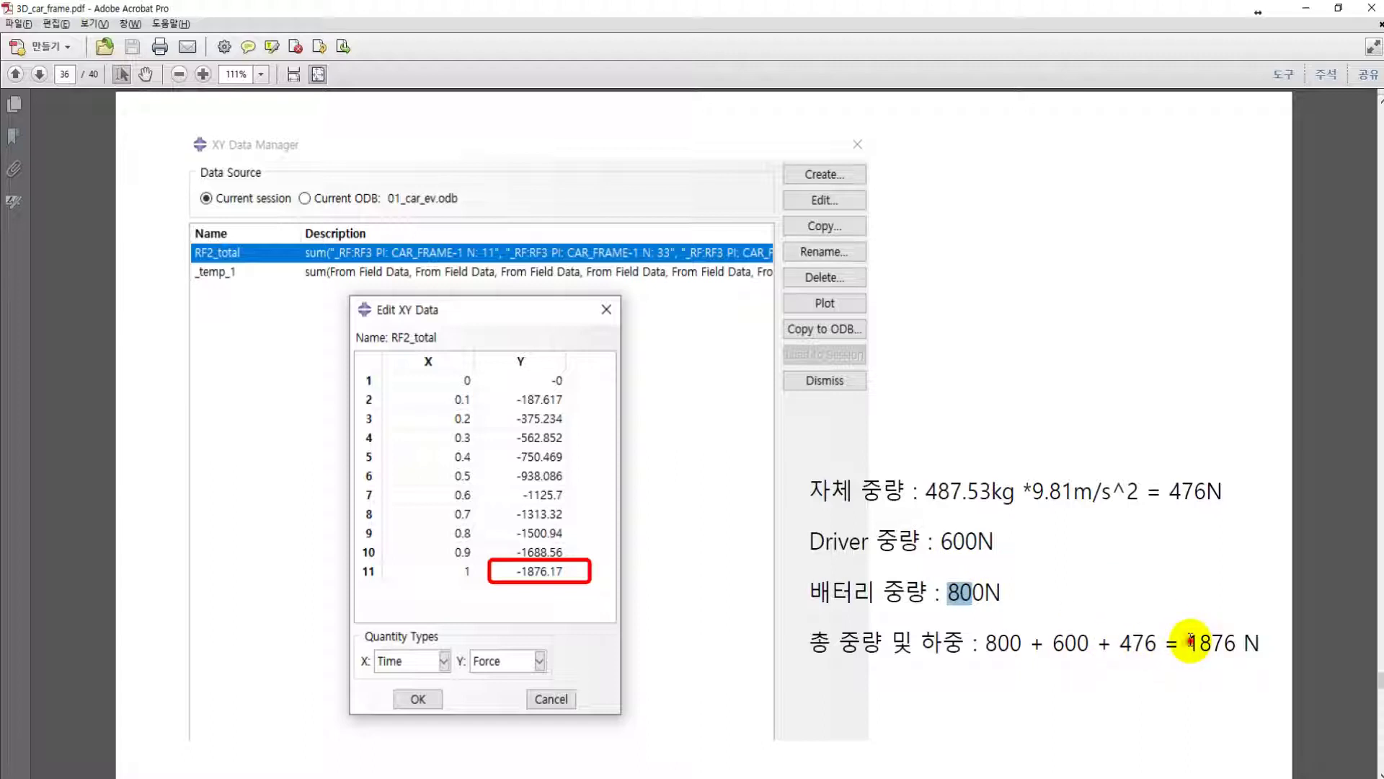
drag(1190, 641, 1250, 644)
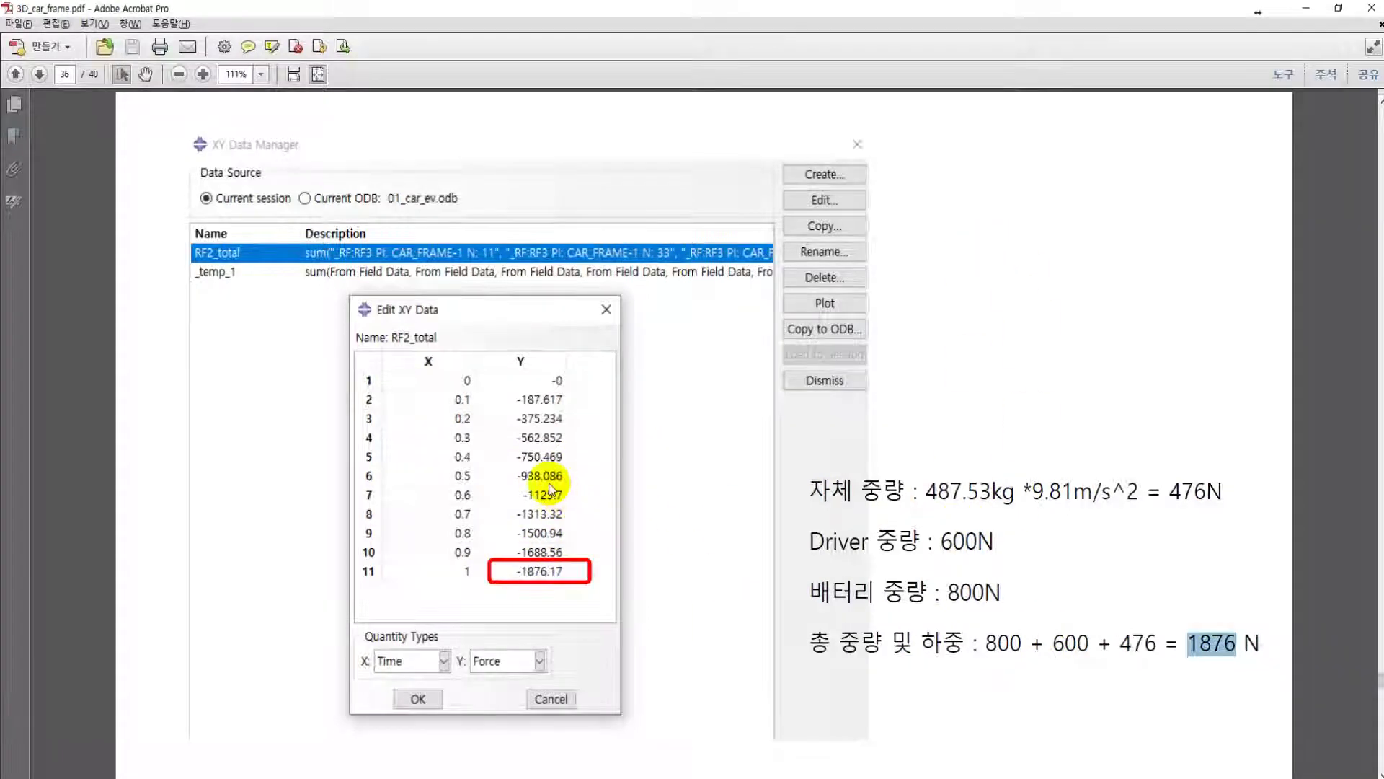
scroll(537, 468, down, 1)
scroll(560, 459, up, 1)
click(1306, 9)
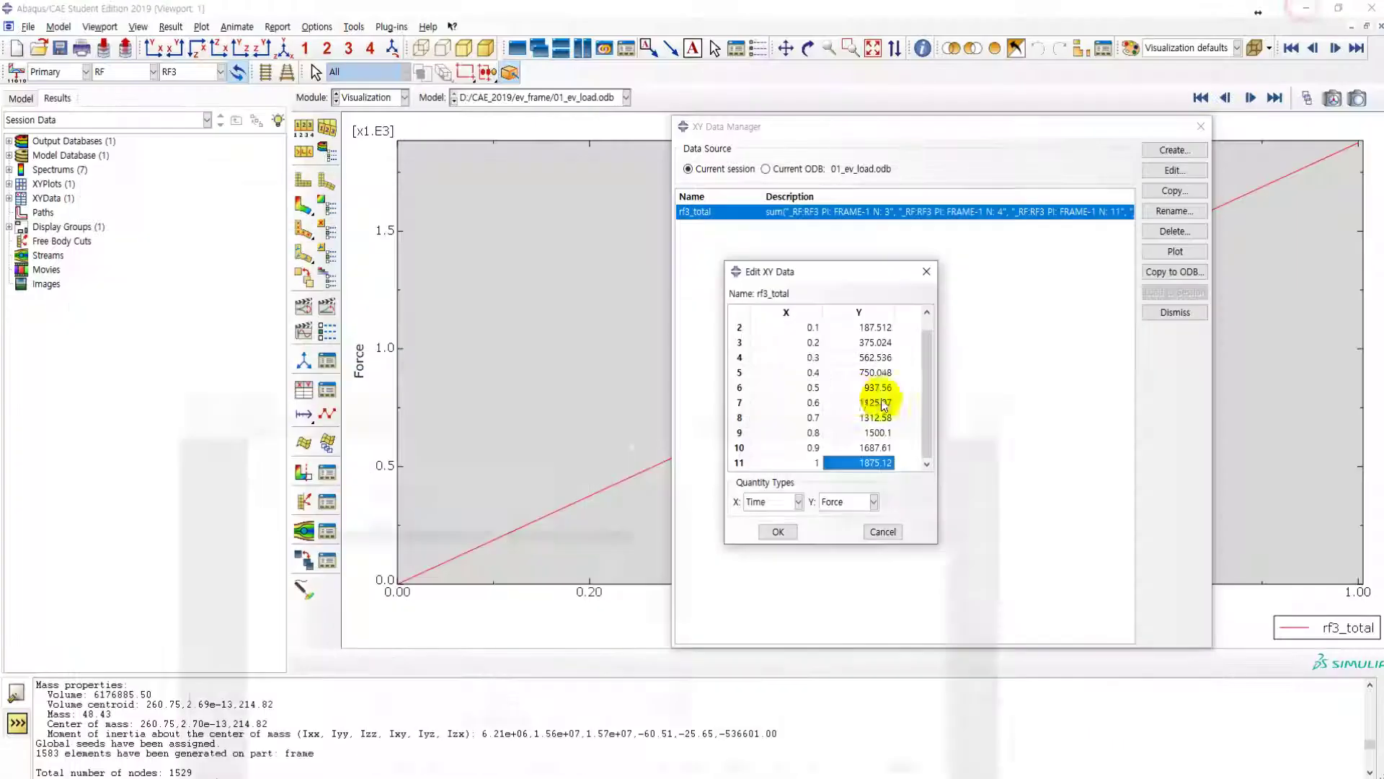
- Close the rf3_total table and the XY Data Manager, and display the RF3 contours on the deformed frame
click(884, 531)
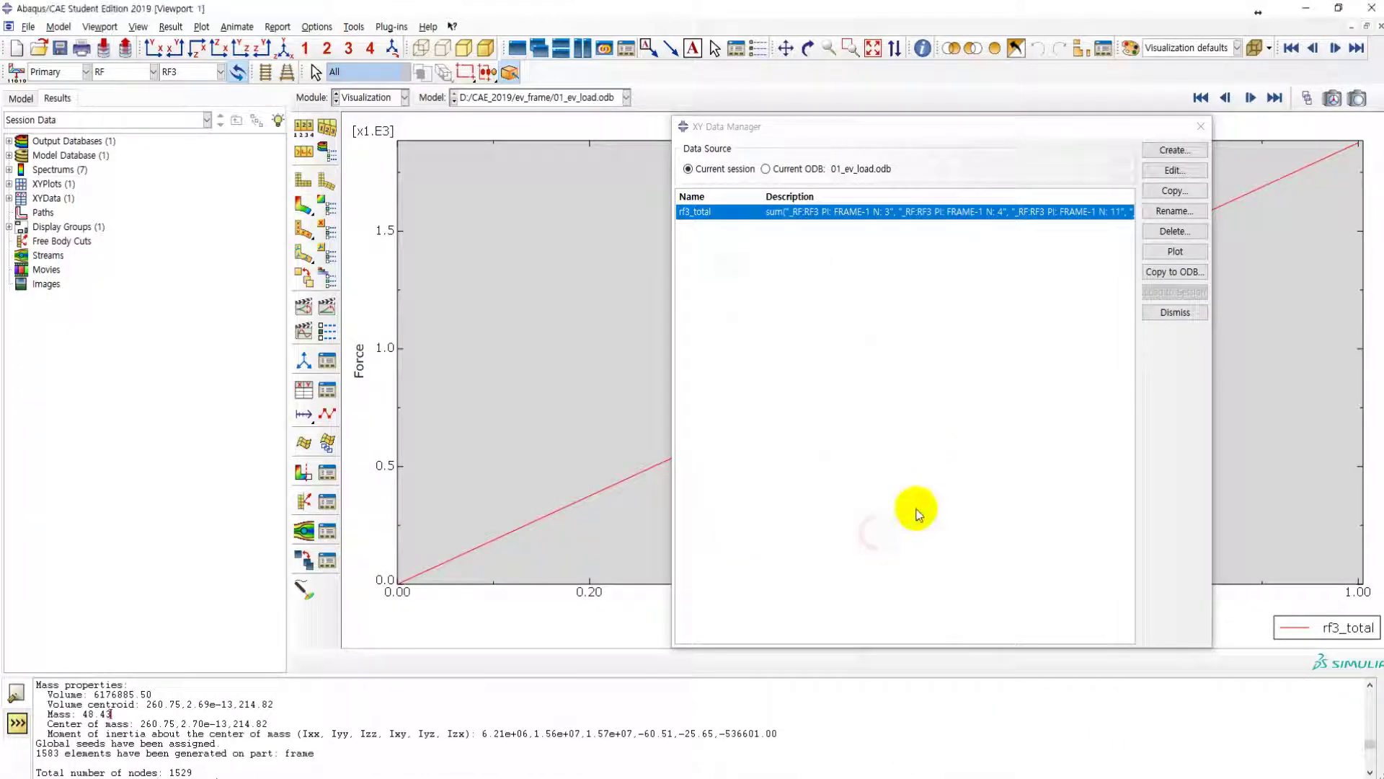
click(1201, 127)
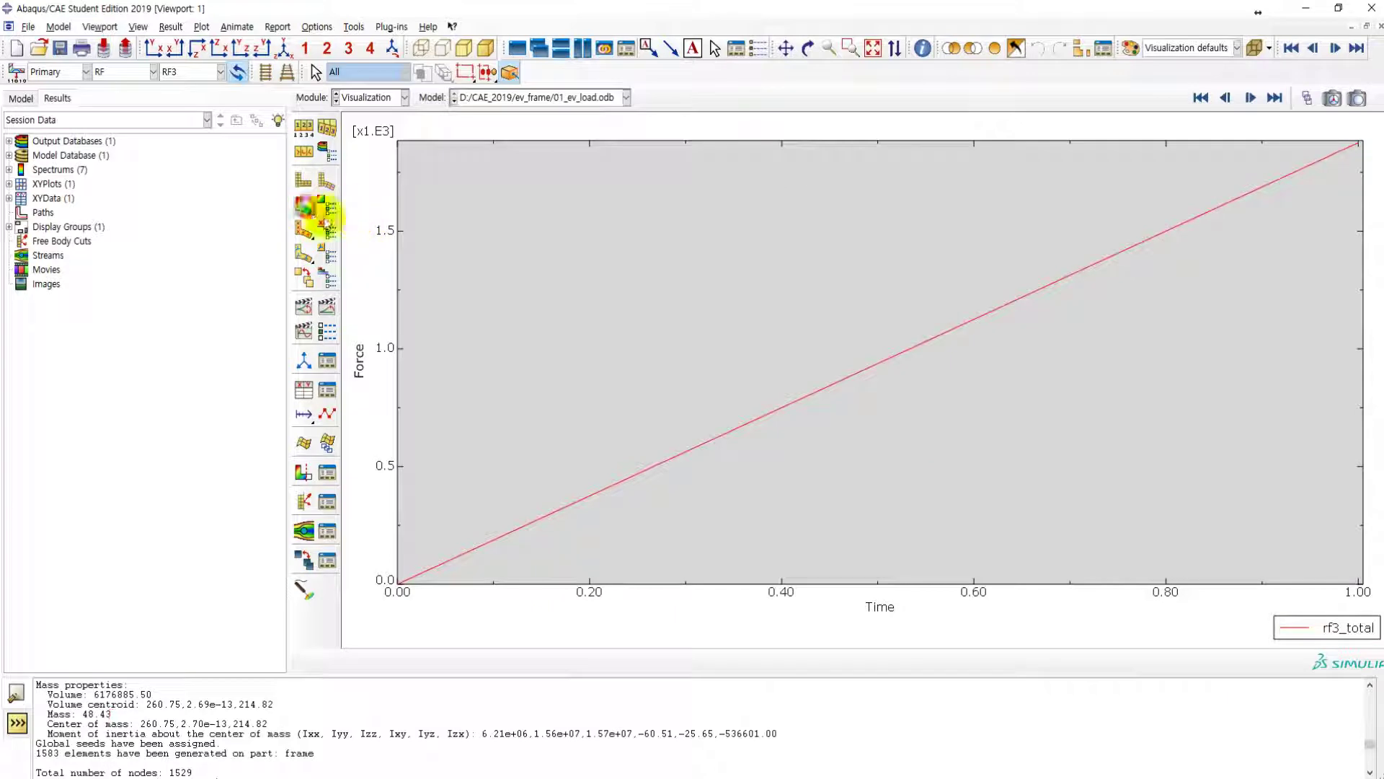
click(305, 207)
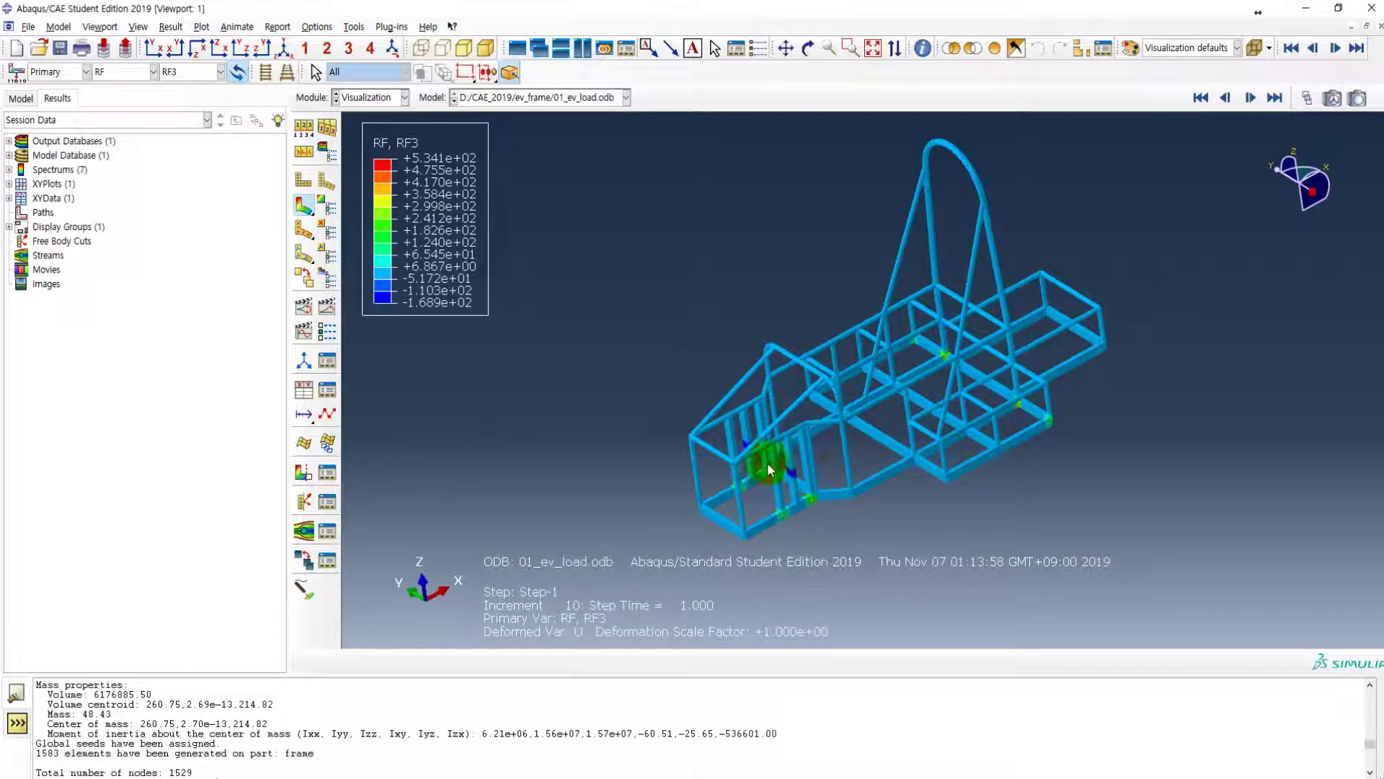
scroll(859, 501, up, 1)
scroll(897, 416, up, 1)
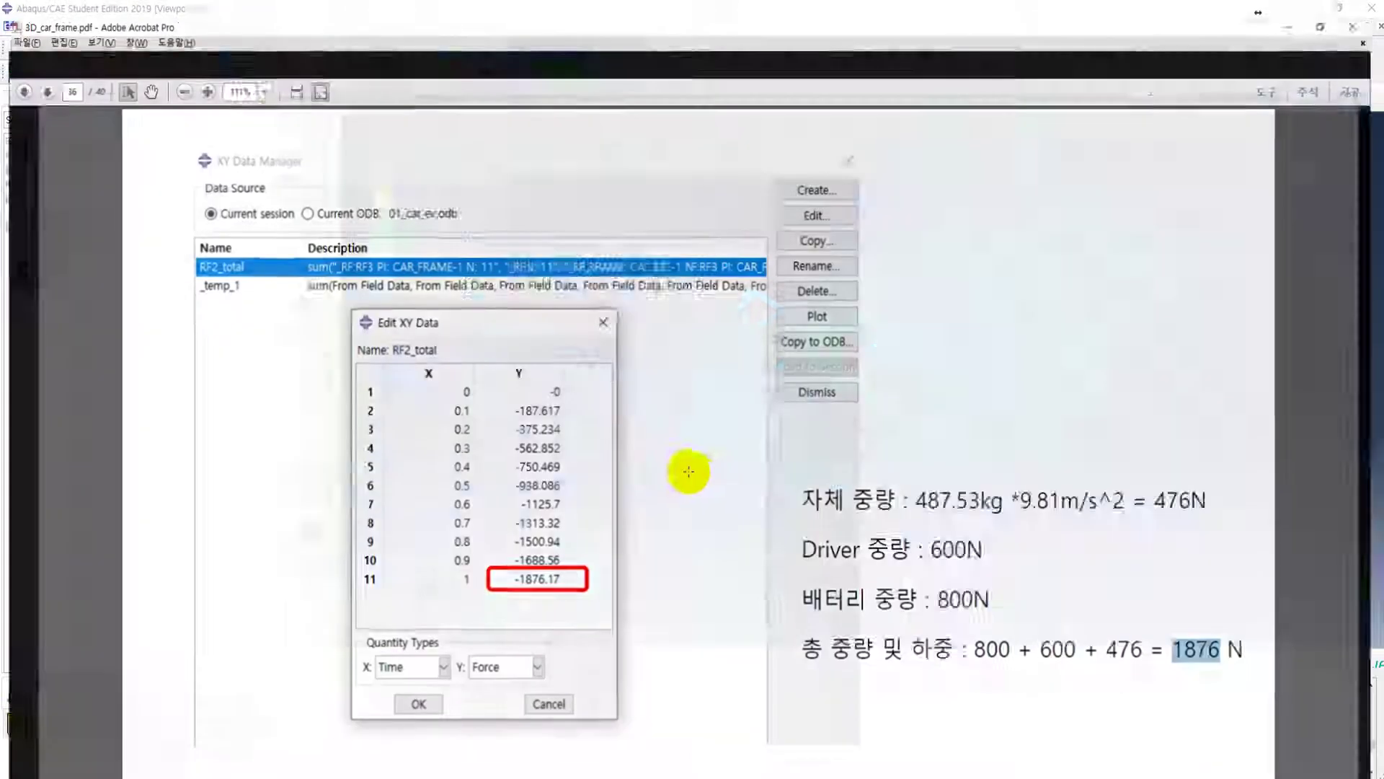
- Switch to 3D_car_frame.pdf and go back to page 29 to view the BEAM_STRESS Mises contours of 02_rect_box.odb
scroll(649, 455, down, 1)
scroll(649, 455, up, 4)
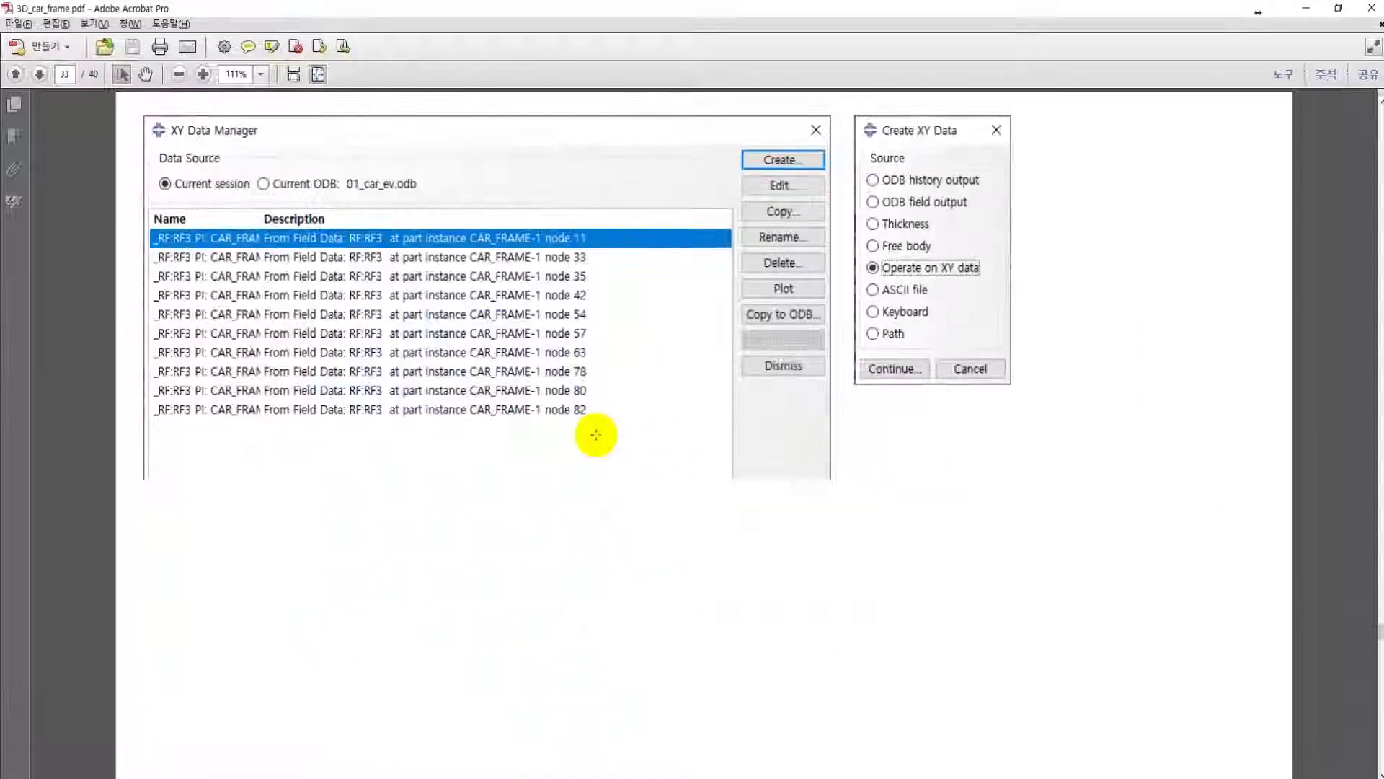
scroll(555, 445, up, 1)
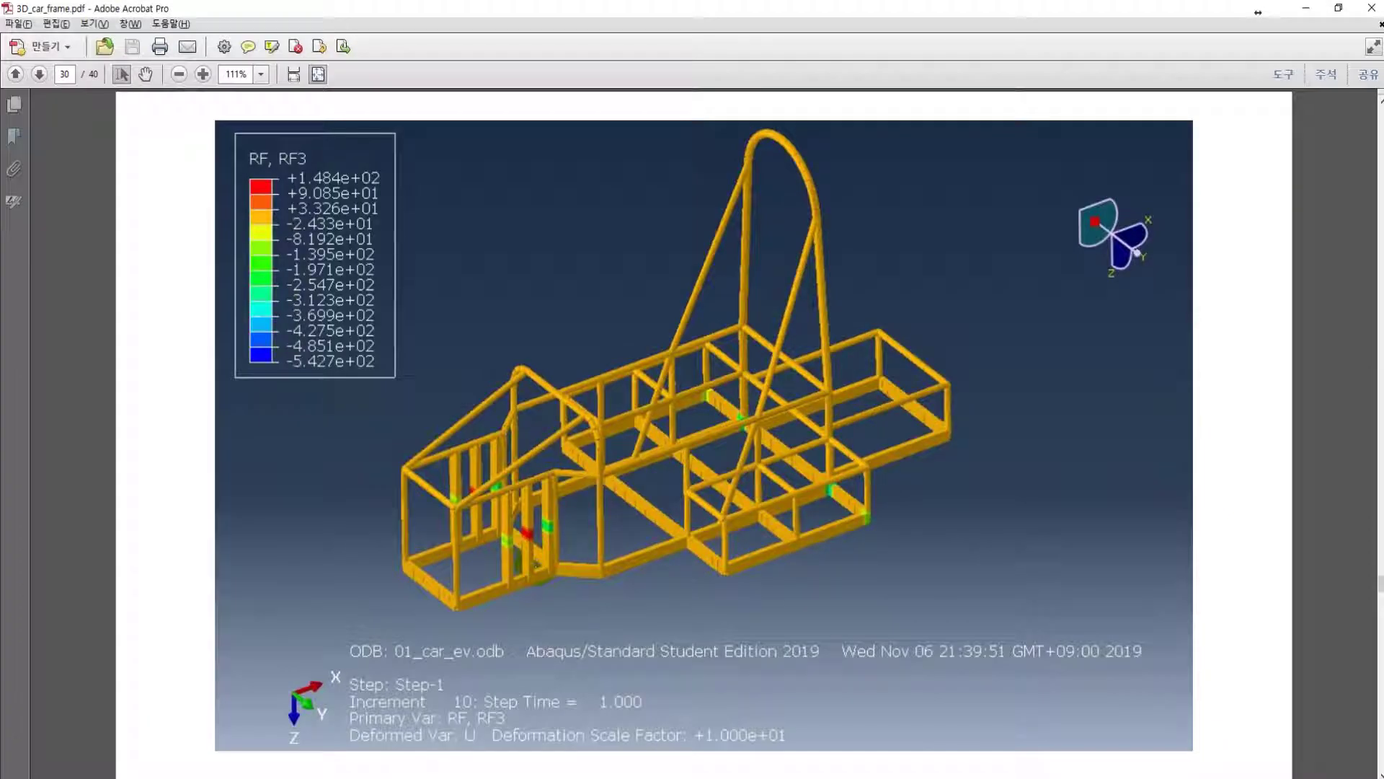
scroll(624, 559, up, 1)
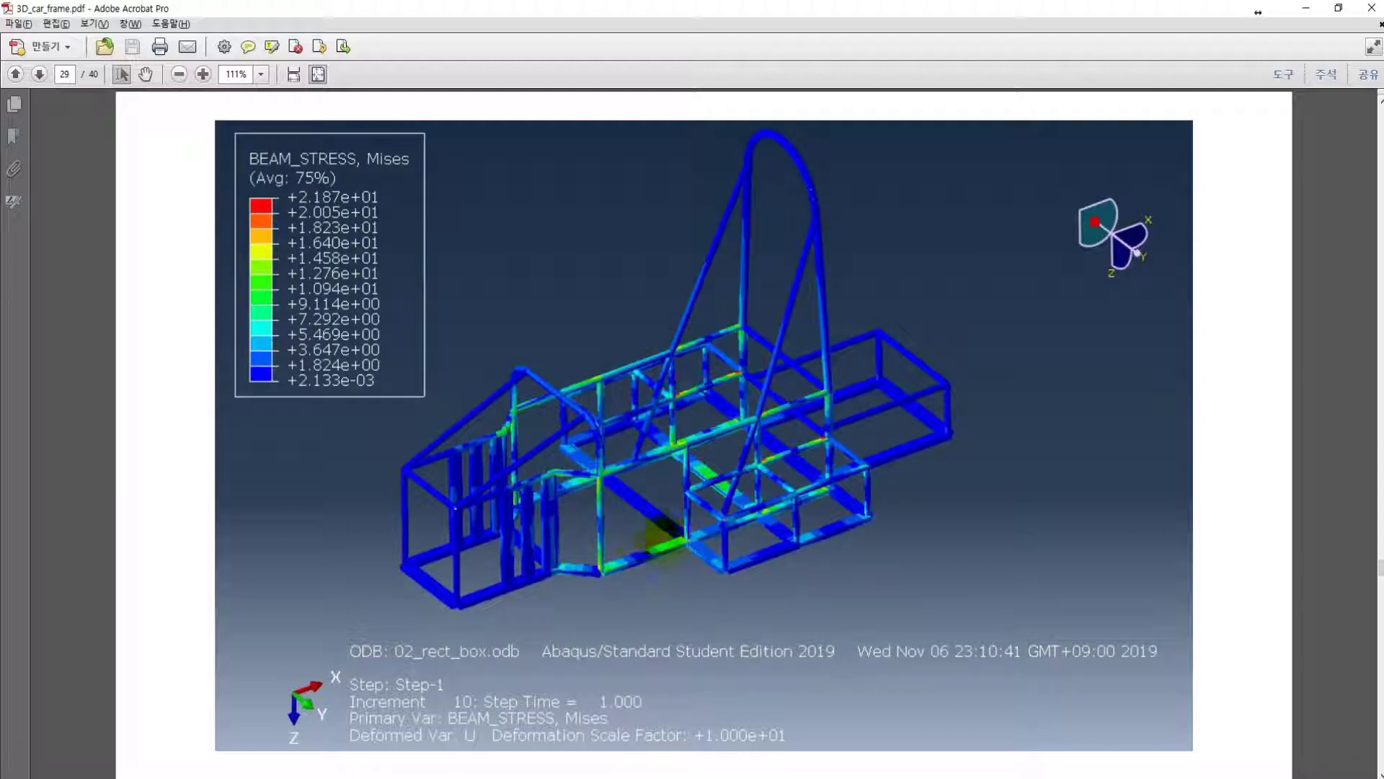
- Switch from the PDF back to Abaqus/CAE and list the frame model's profiles in the model database
scroll(606, 528, up, 1)
scroll(572, 550, down, 1)
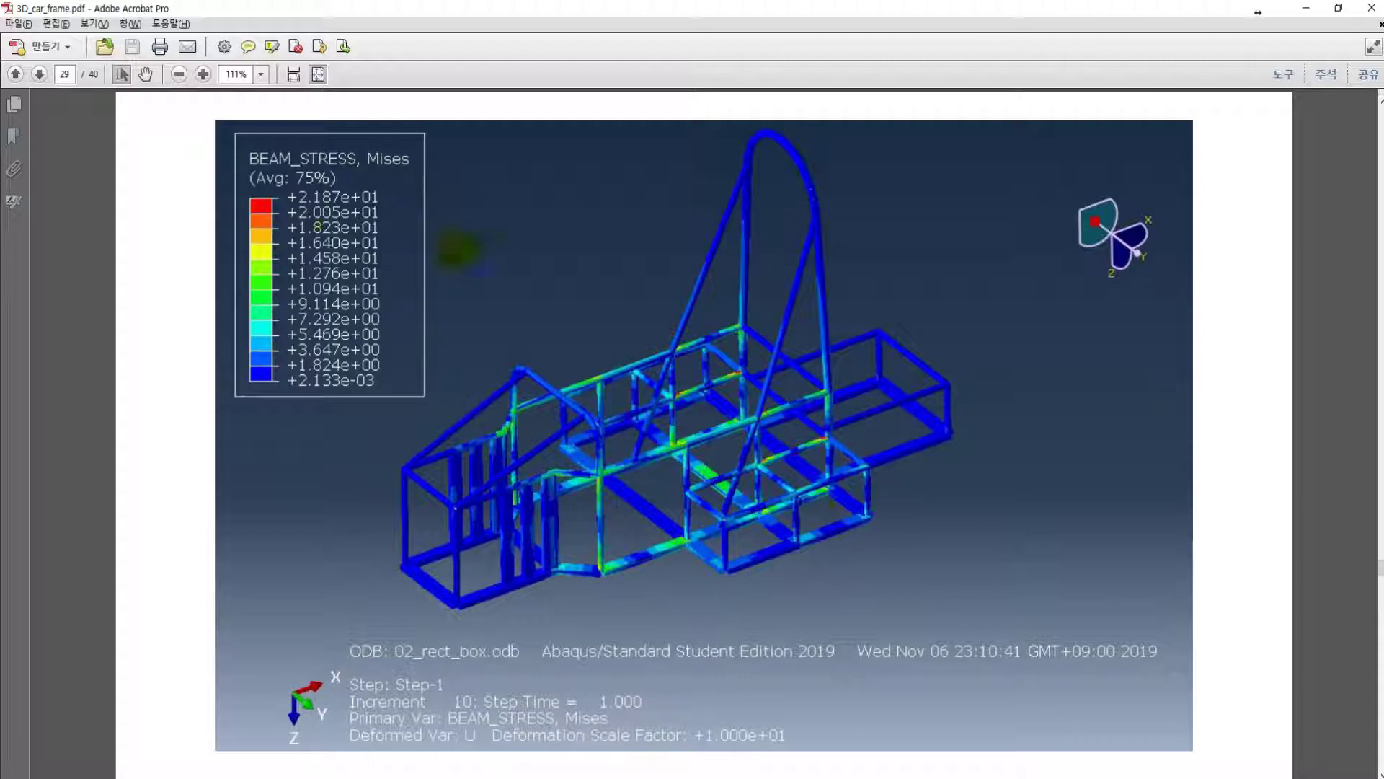
click(1306, 8)
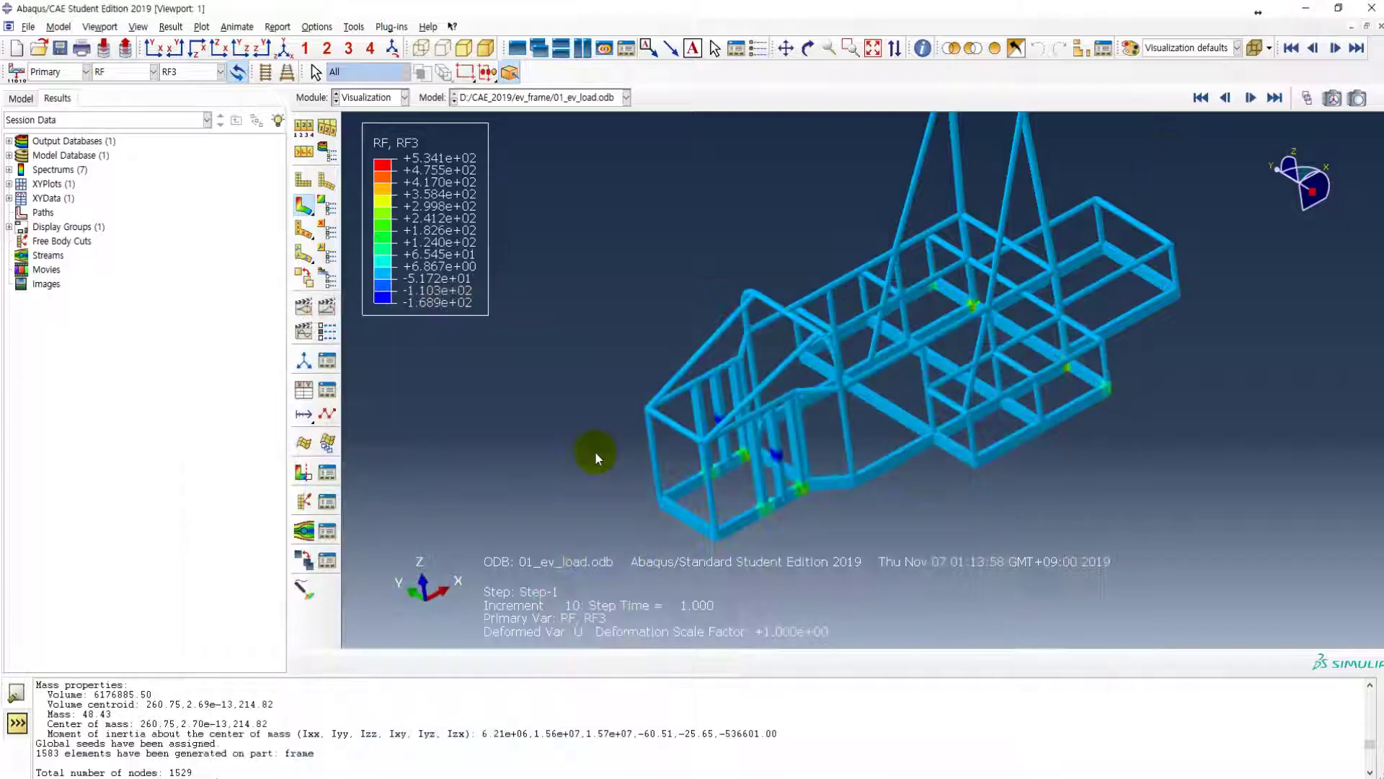
click(21, 98)
scroll(111, 321, up, 1)
click(33, 279)
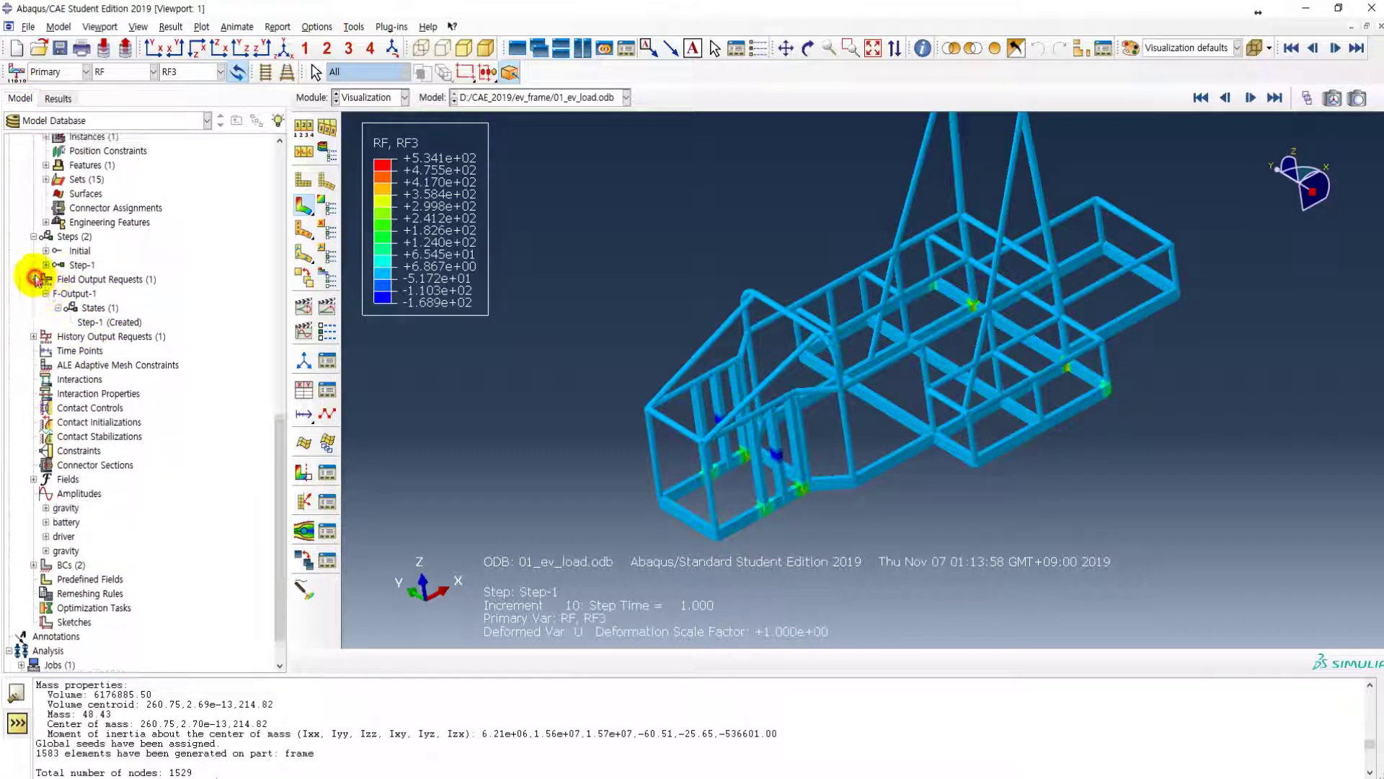
click(34, 236)
scroll(36, 256, up, 3)
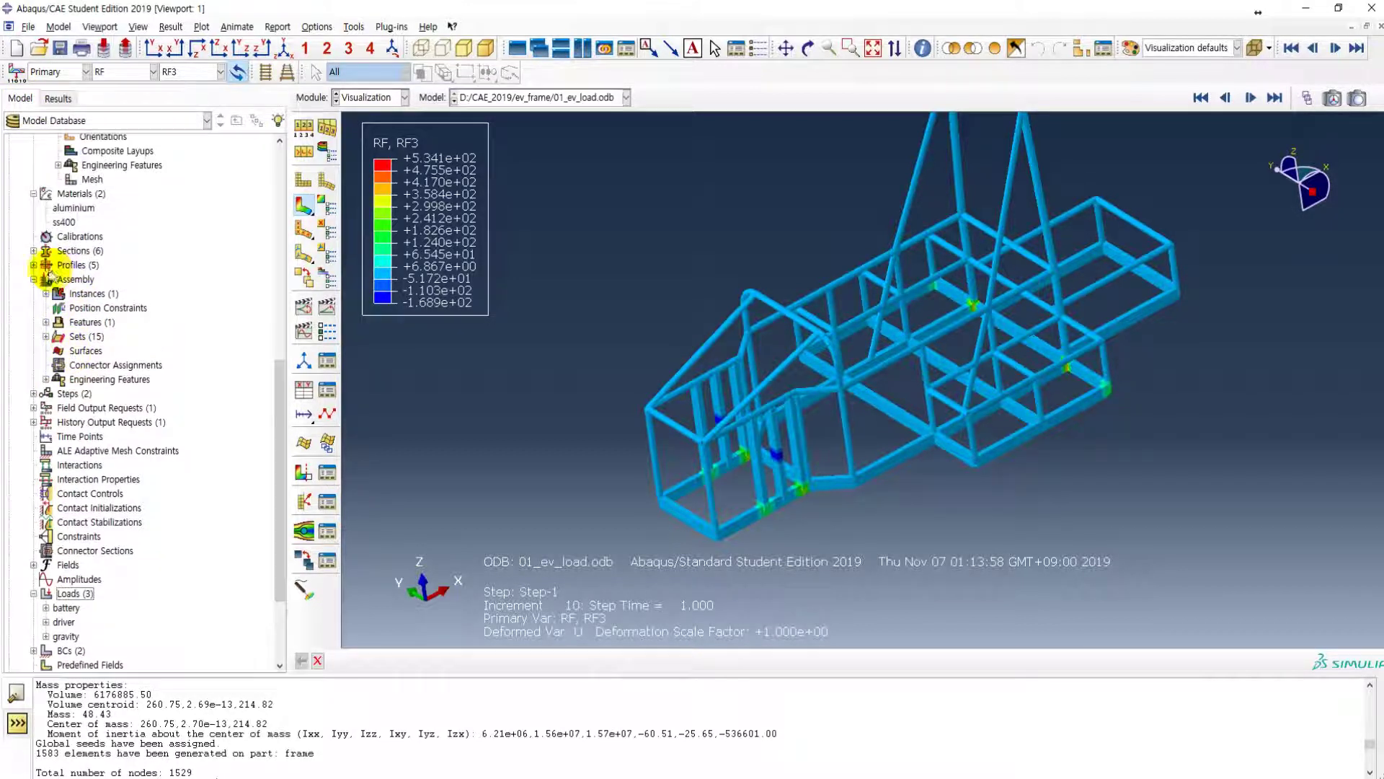
click(33, 264)
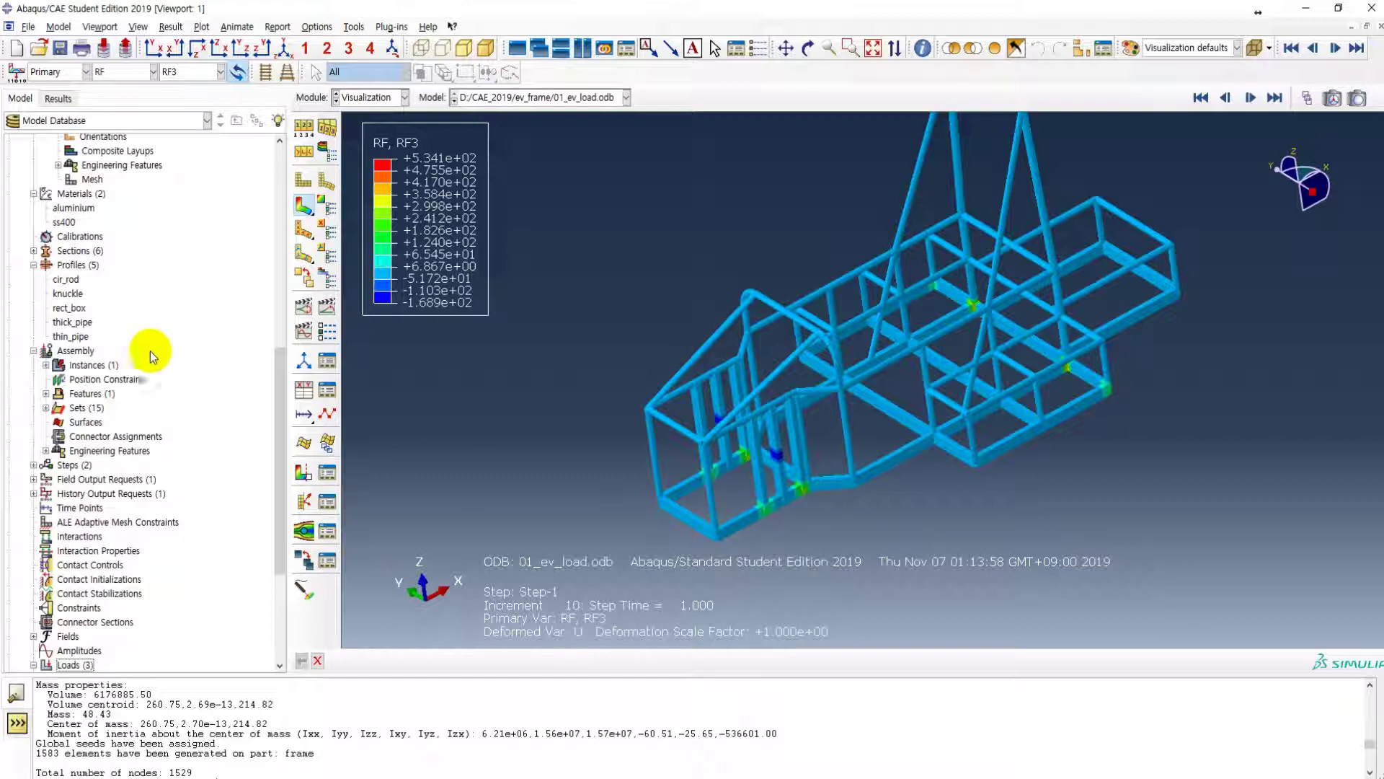
- Set the width of the rect_box profile to 40 and inspect the front frame members
double_click(69, 308)
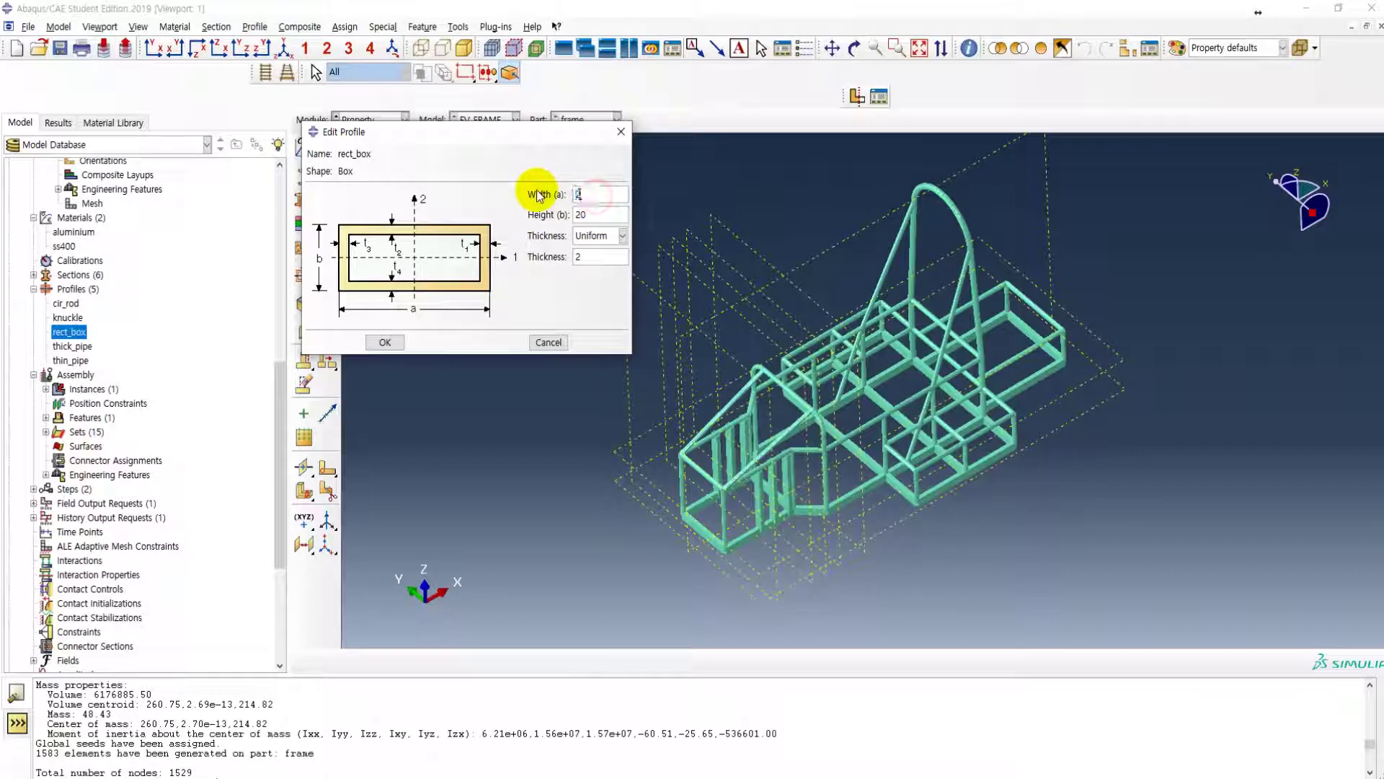
click(385, 342)
scroll(786, 511, up, 4)
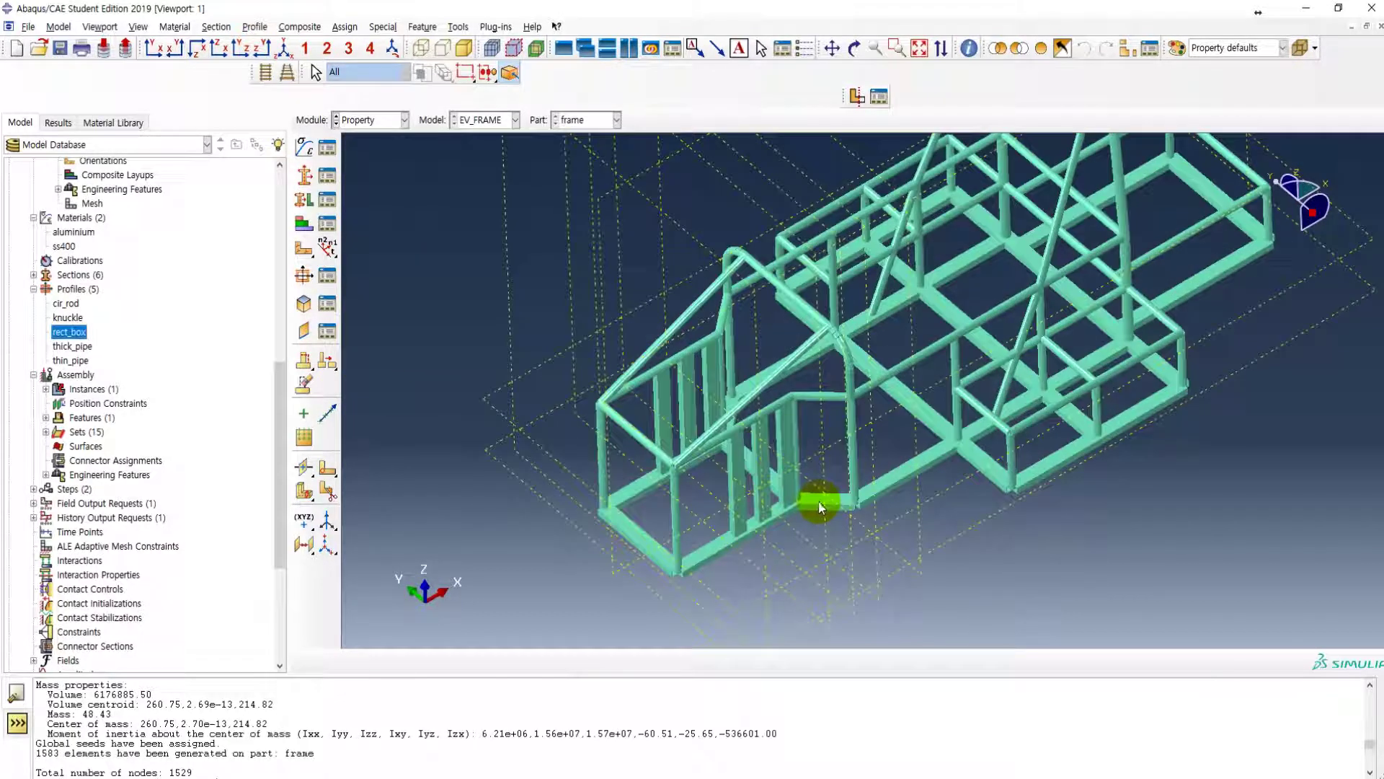
scroll(815, 513, up, 1)
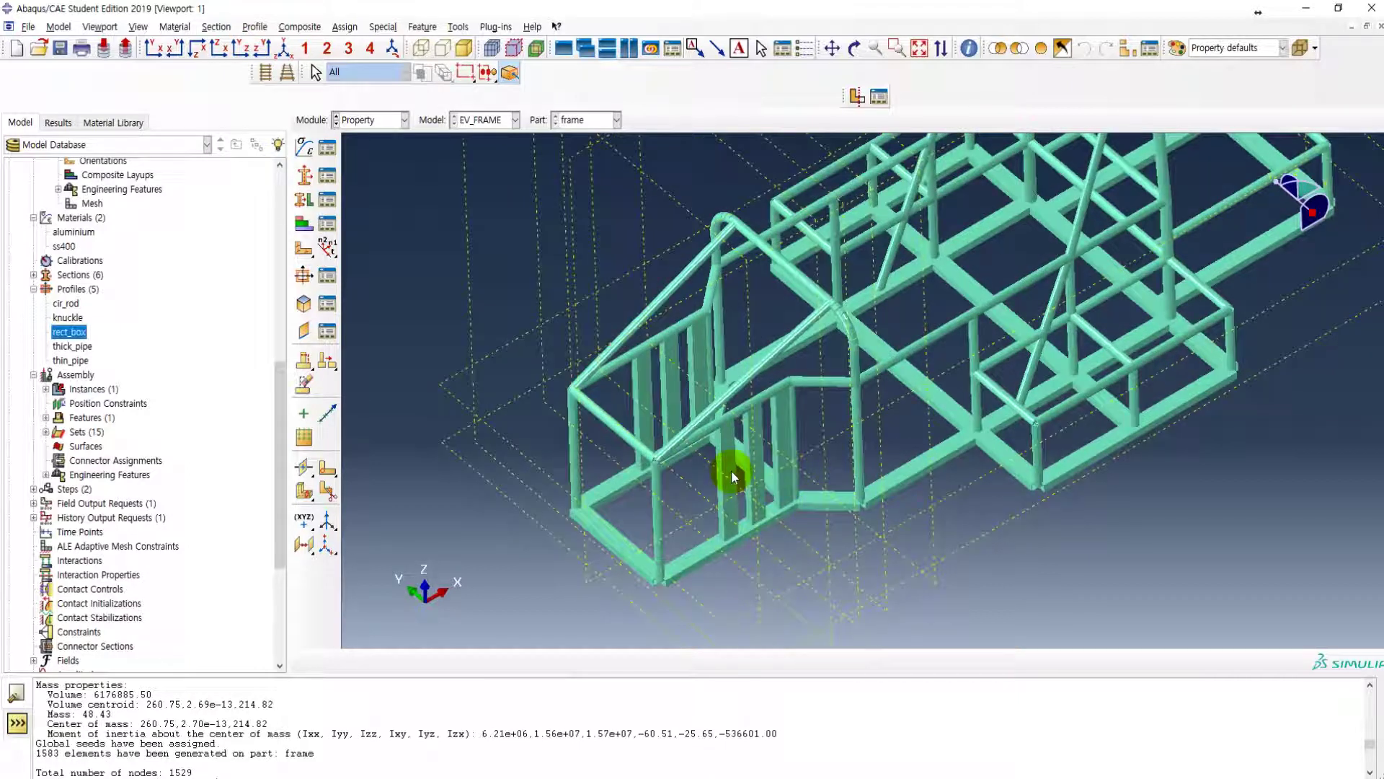
- Reopen the rect_box profile, edit its height dimension, and check the whole frame with the modified section
double_click(70, 332)
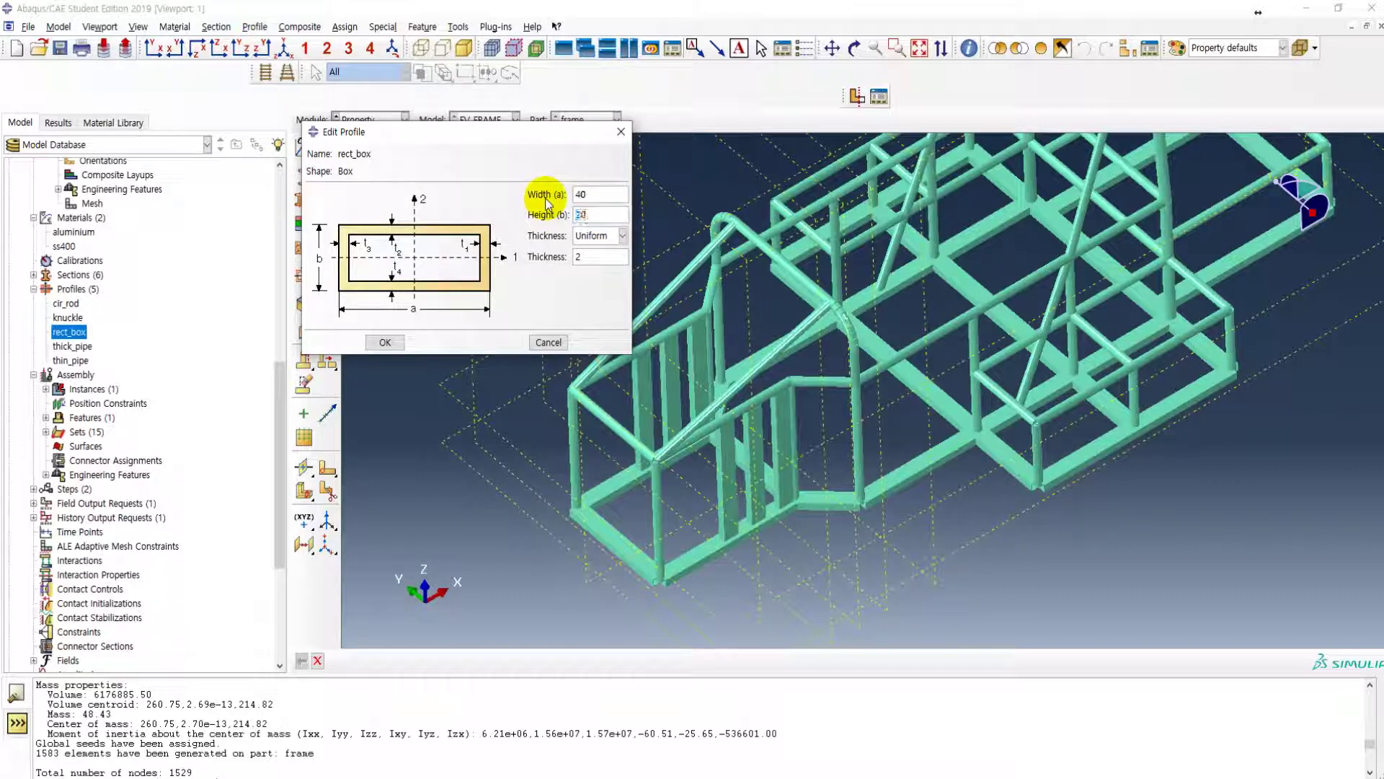
click(385, 341)
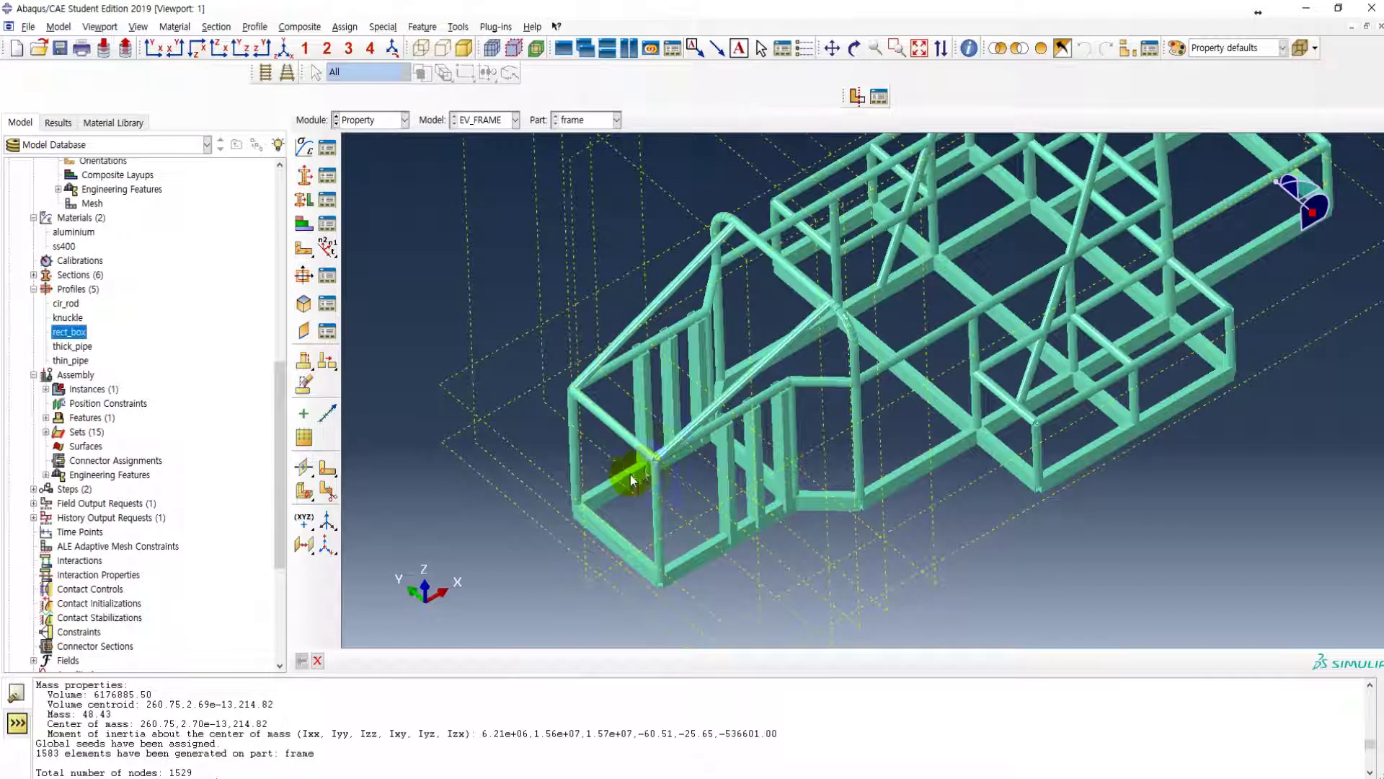
scroll(569, 497, down, 2)
scroll(577, 515, down, 3)
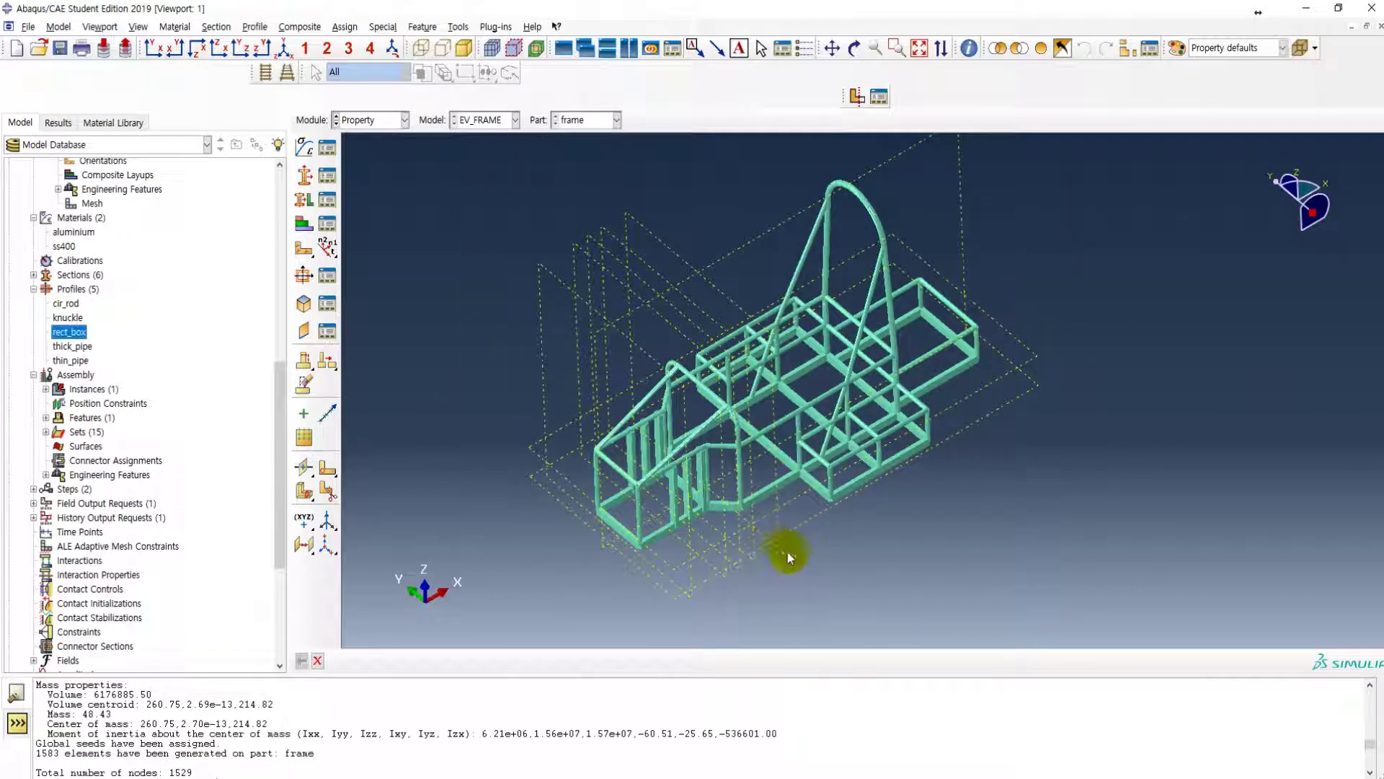
scroll(787, 555, down, 1)
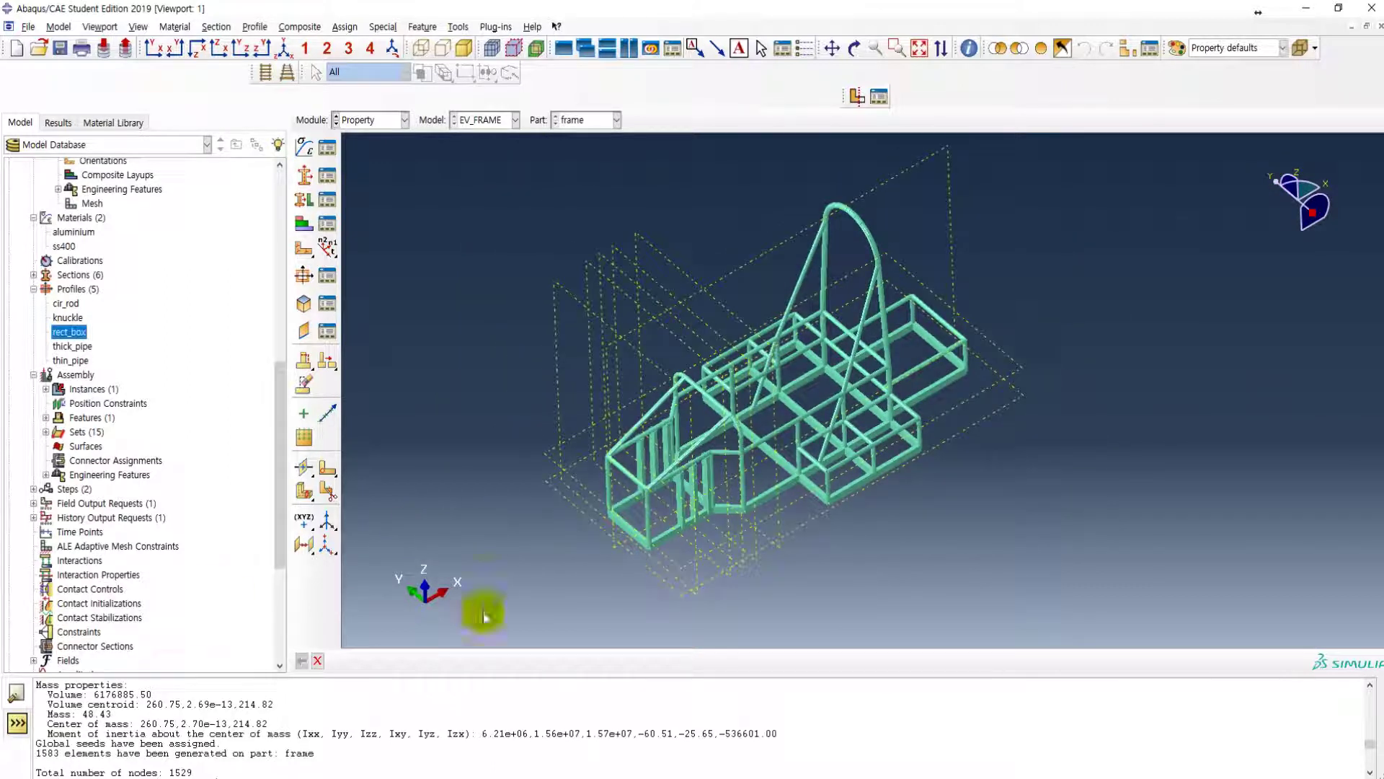